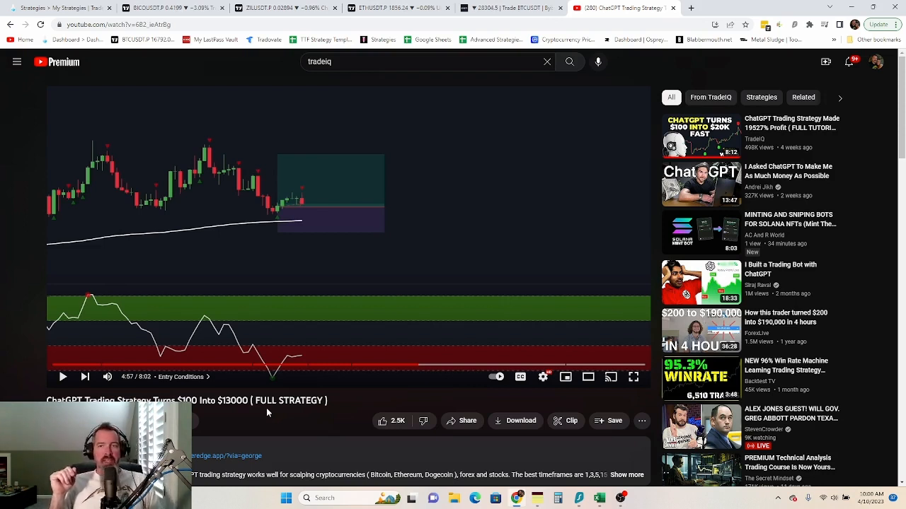
# - Look over the TradeLab strategies list and the video's strategy notes, then go to the ETHUSDT chart
pyautogui.click(58, 9)
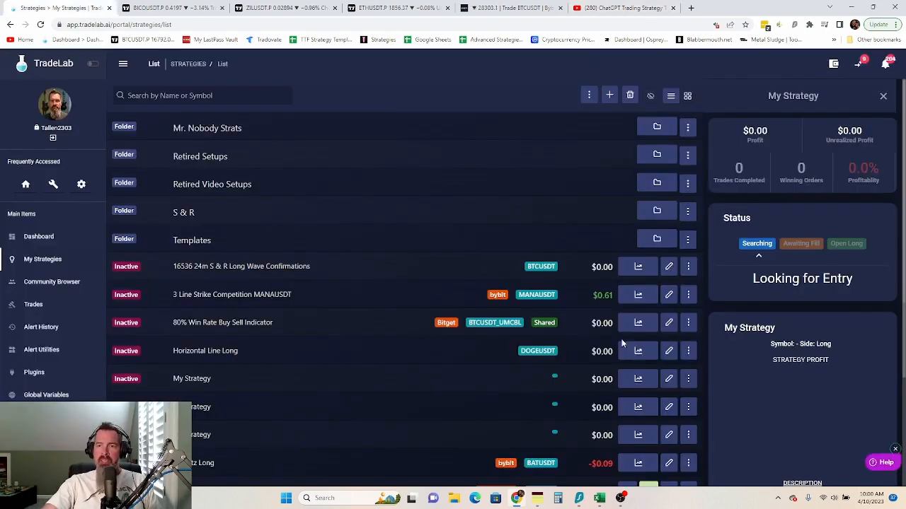
pyautogui.scroll(-5, 622, 343)
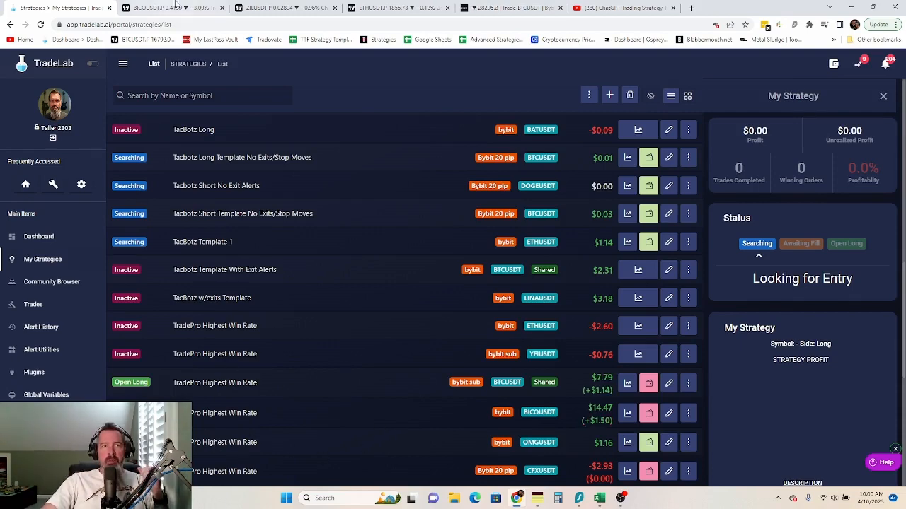
pyautogui.hotkey('ctrl', '6')
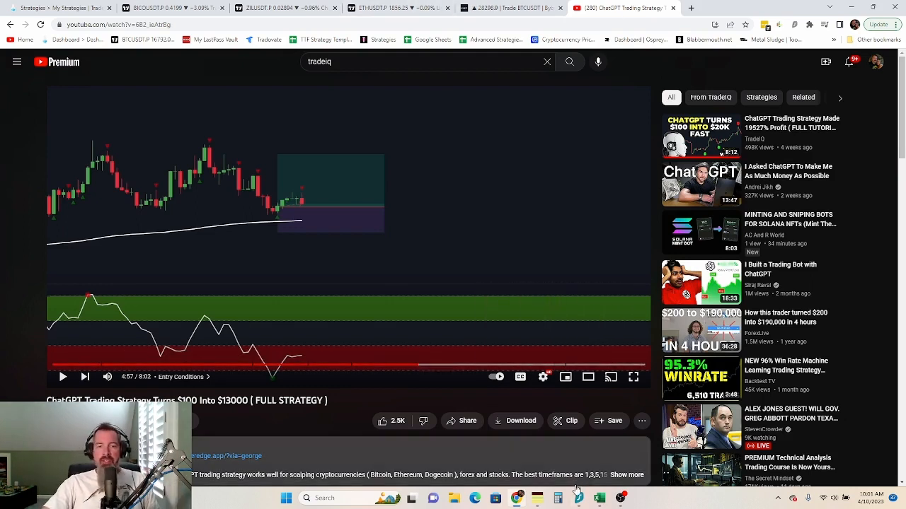
pyautogui.click(540, 500)
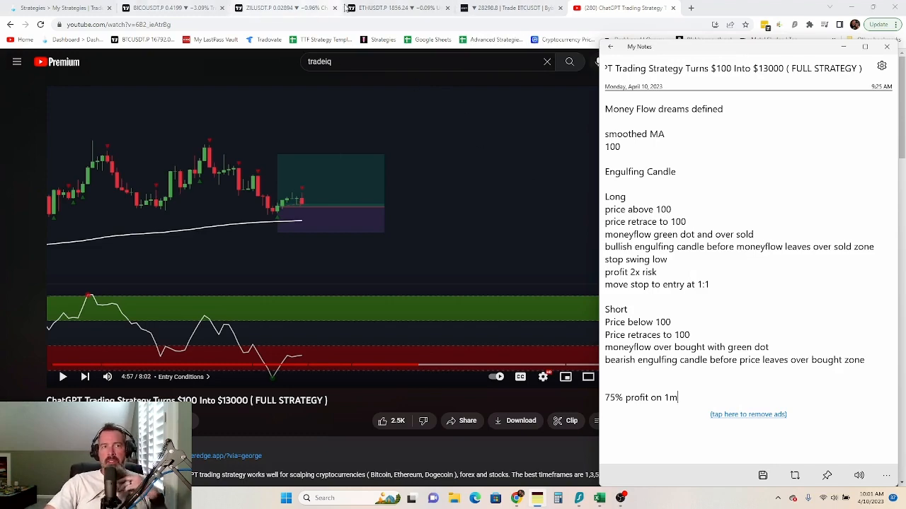
pyautogui.click(369, 7)
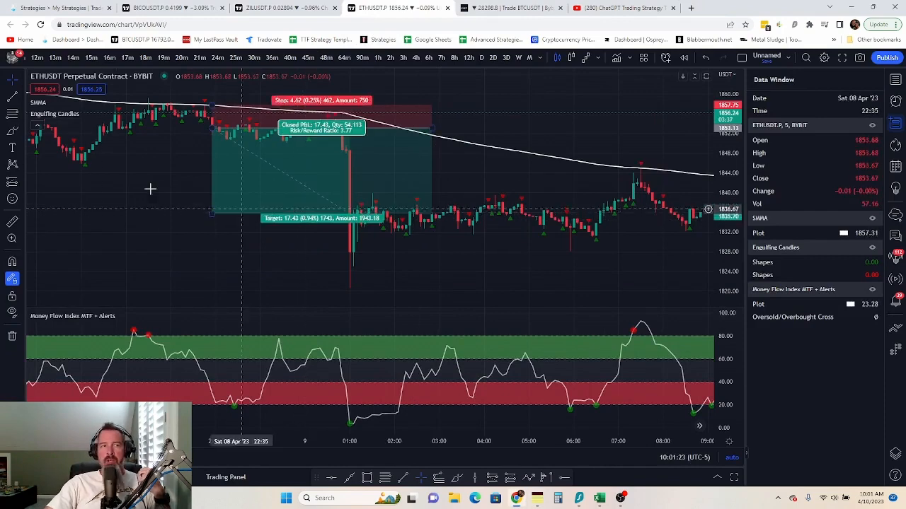
# - Delete the long-position drawing and switch the ETHUSDT chart to the 1-minute timeframe
pyautogui.click(32, 59)
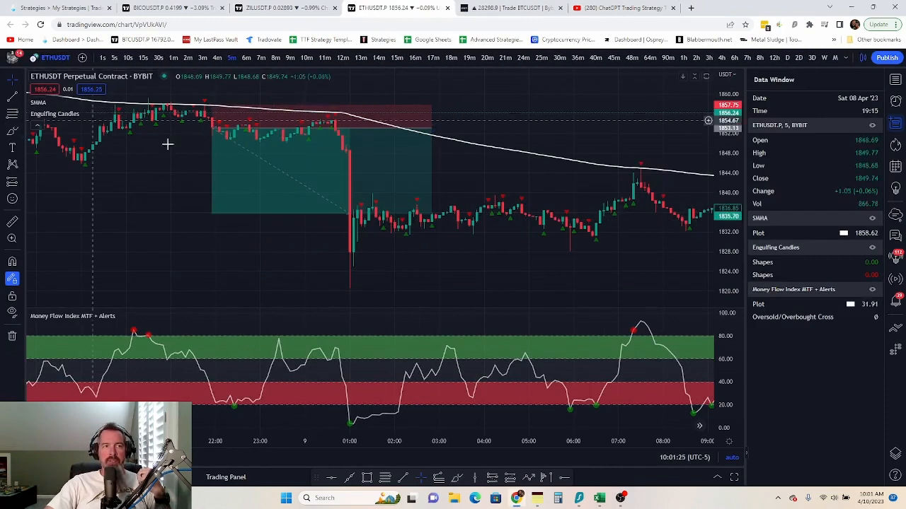
pyautogui.click(275, 191)
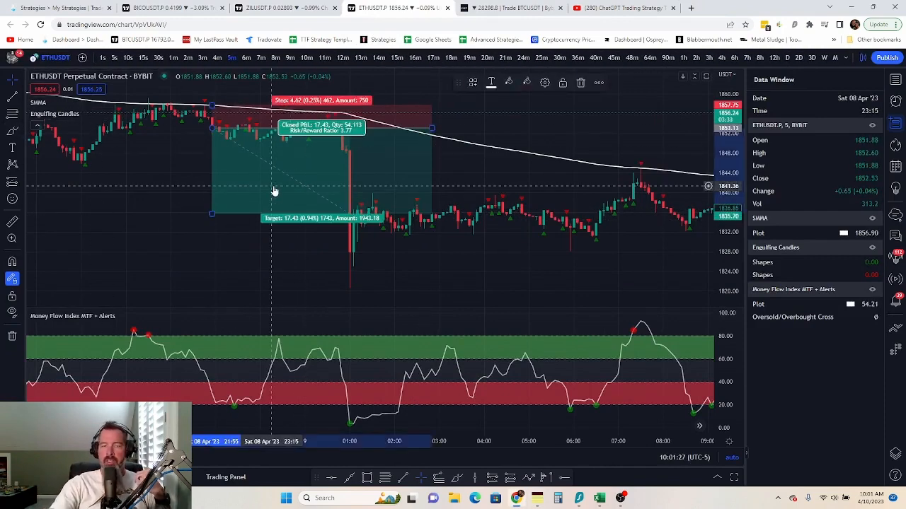
pyautogui.click(580, 82)
pyautogui.click(174, 57)
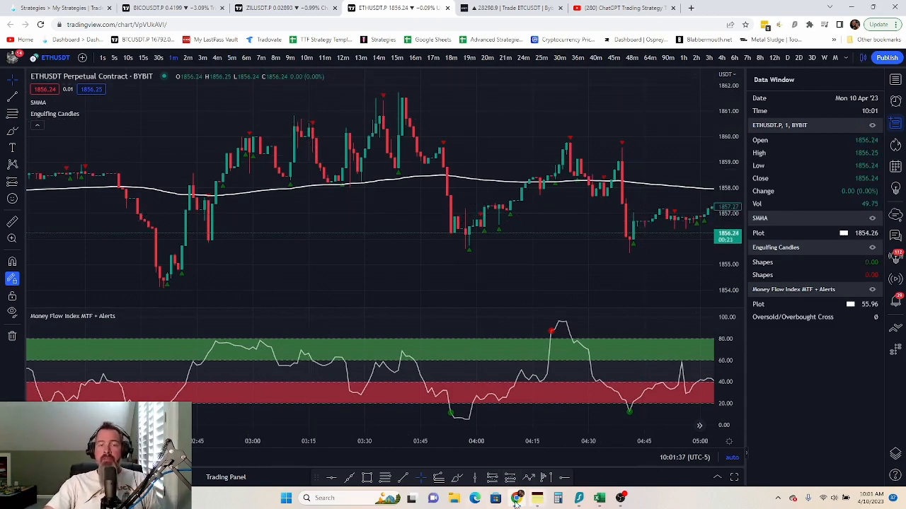
# - Pan to the latest bars and glance at the strategy notes before returning to the chart
pyautogui.moveTo(521, 502)
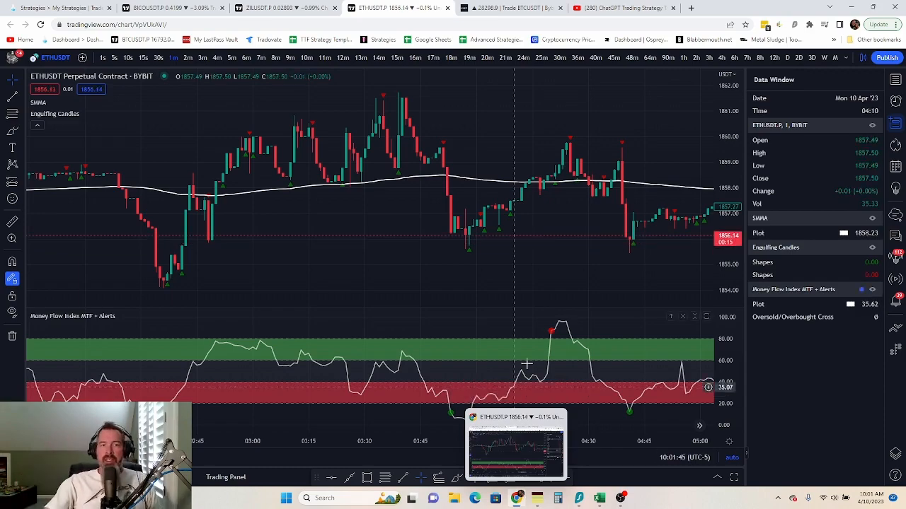
pyautogui.moveTo(533, 263); pyautogui.dragTo(116, 284)
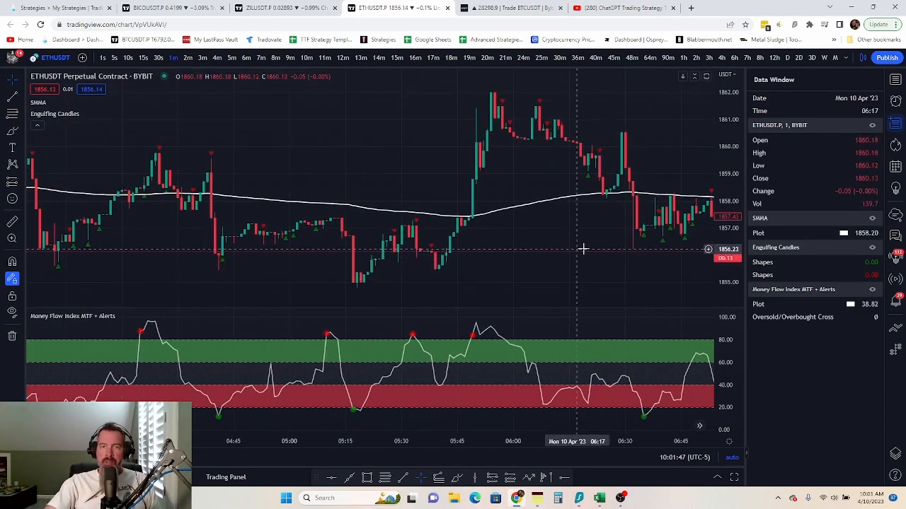
pyautogui.moveTo(582, 248); pyautogui.dragTo(130, 227)
pyautogui.moveTo(496, 245); pyautogui.dragTo(189, 263)
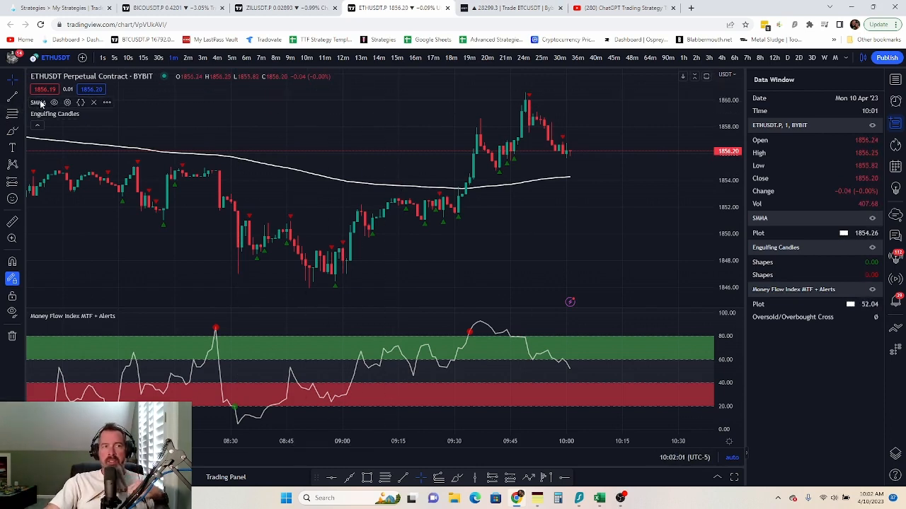
pyautogui.click(865, 59)
pyautogui.click(540, 499)
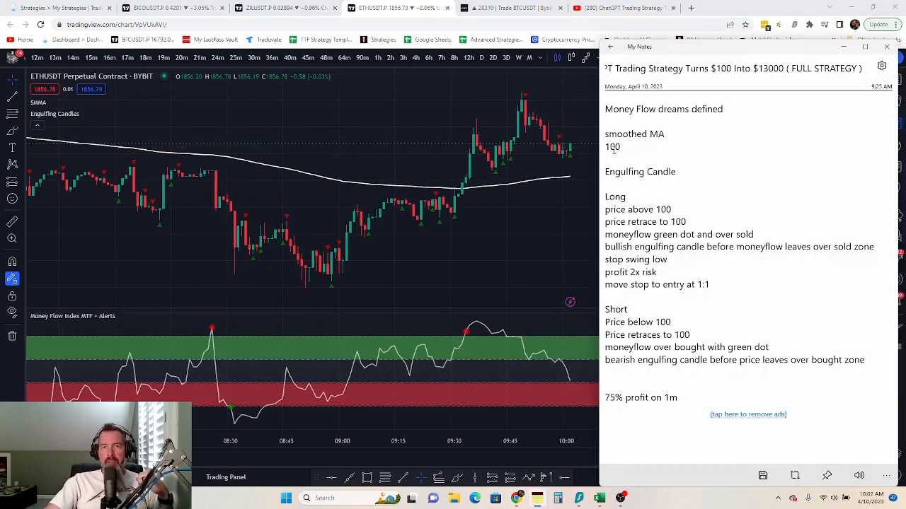
pyautogui.click(400, 97)
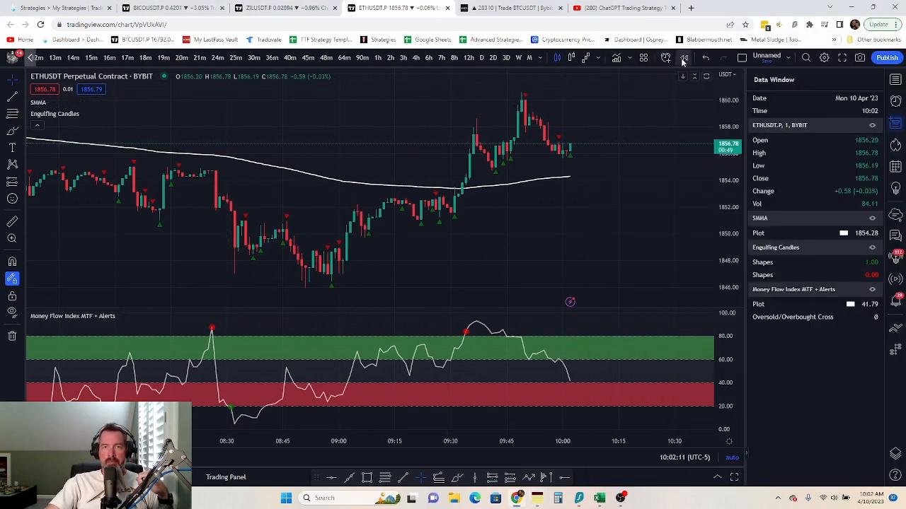
pyautogui.click(616, 58)
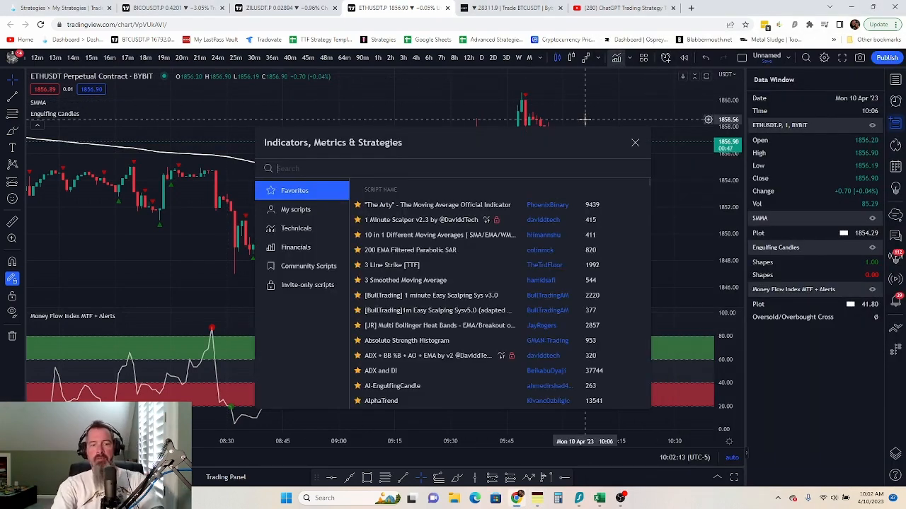
pyautogui.write('smott')
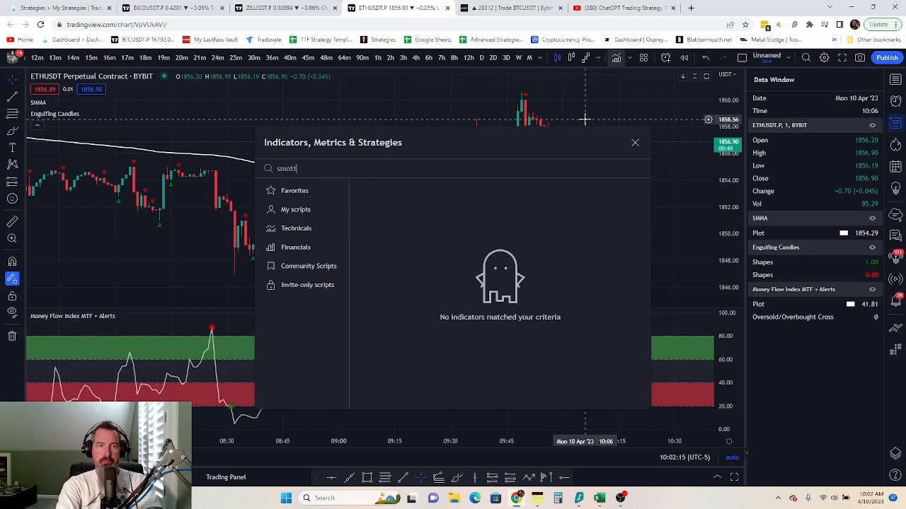
pyautogui.press('BackSpace')
pyautogui.write('h')
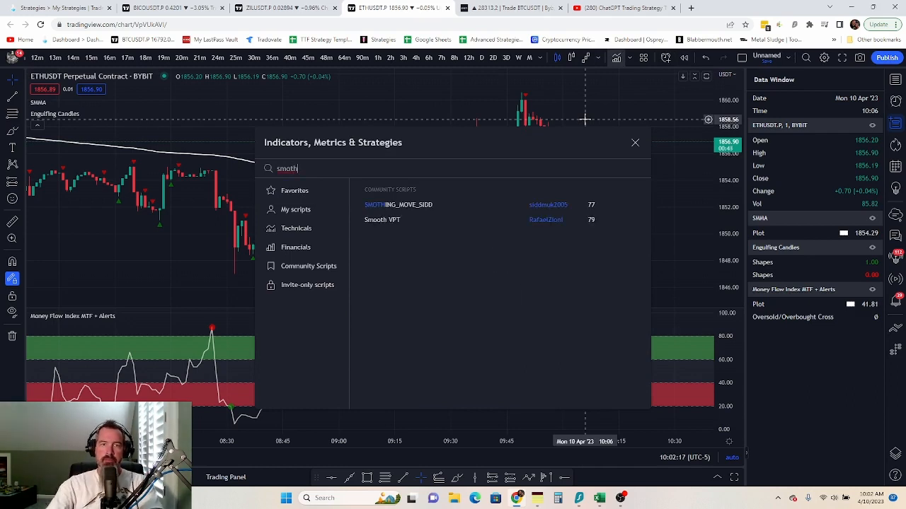
pyautogui.write('ed')
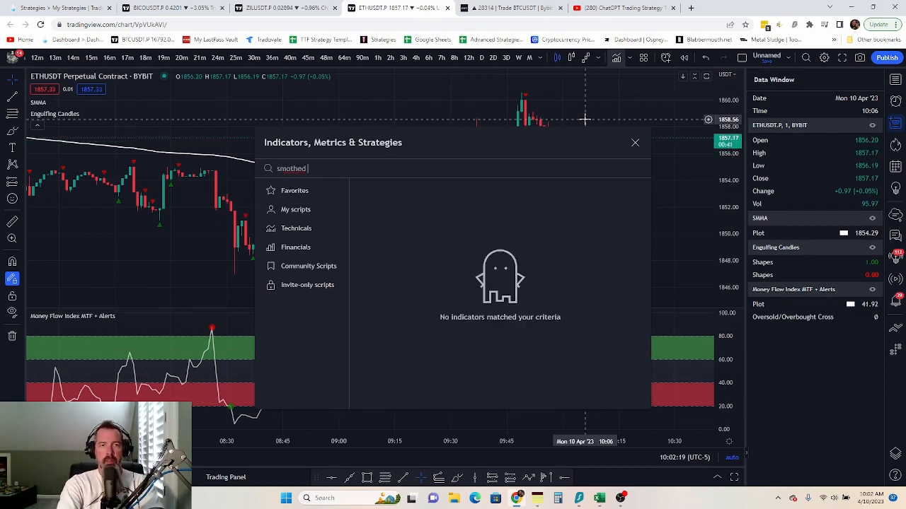
pyautogui.press('BackSpace')
pyautogui.write('o')
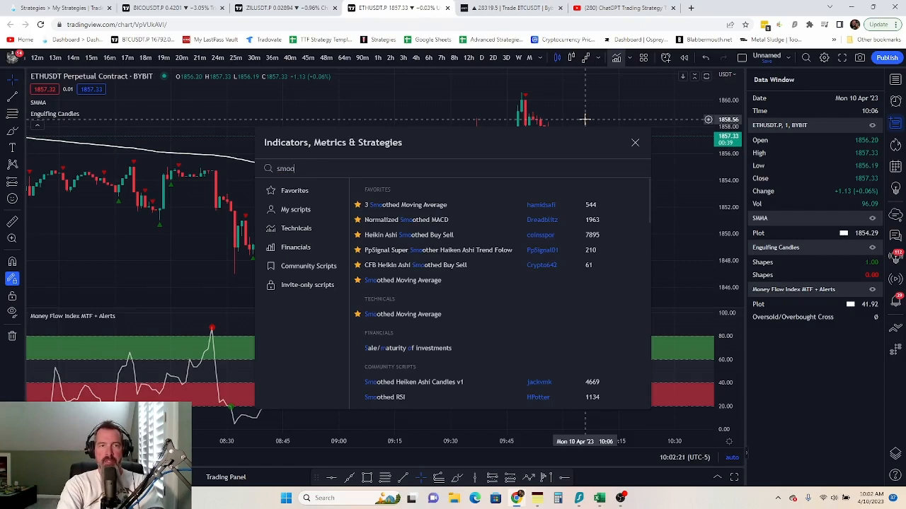
pyautogui.write('thed m')
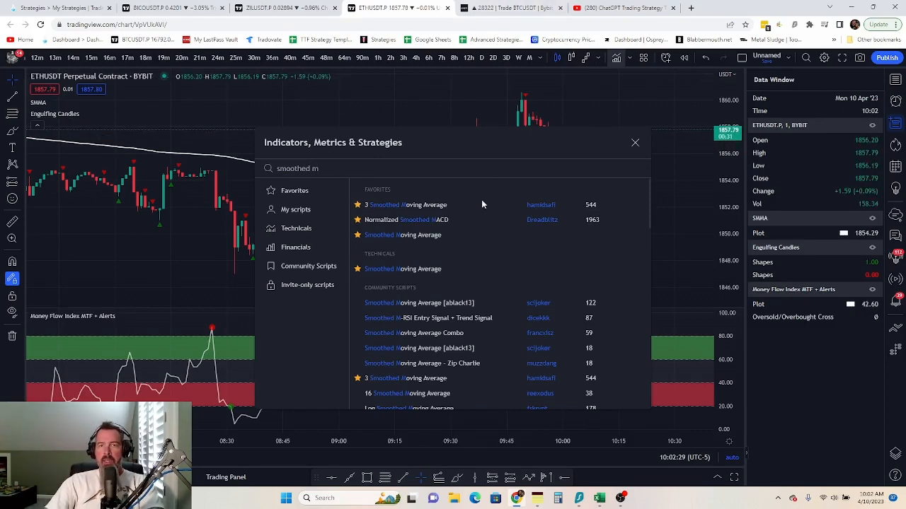
pyautogui.click(539, 502)
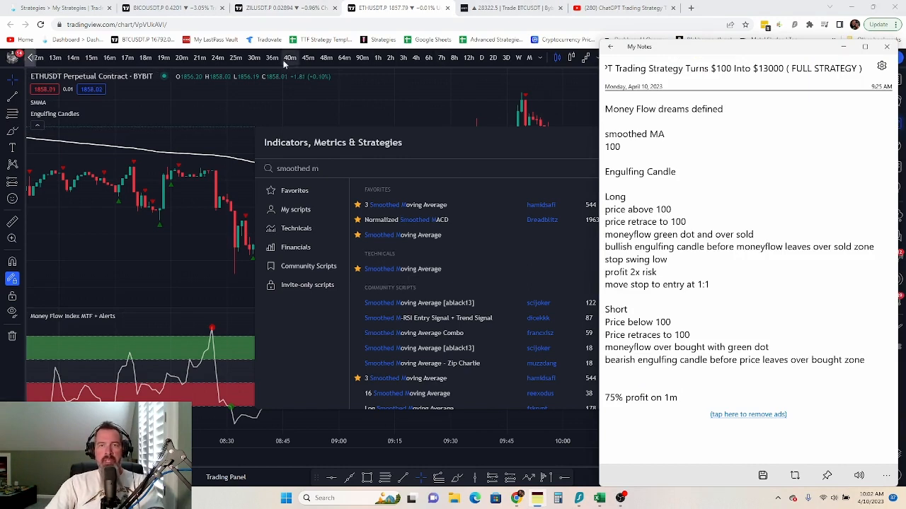
pyautogui.click(340, 169)
pyautogui.moveTo(340, 168); pyautogui.dragTo(267, 177)
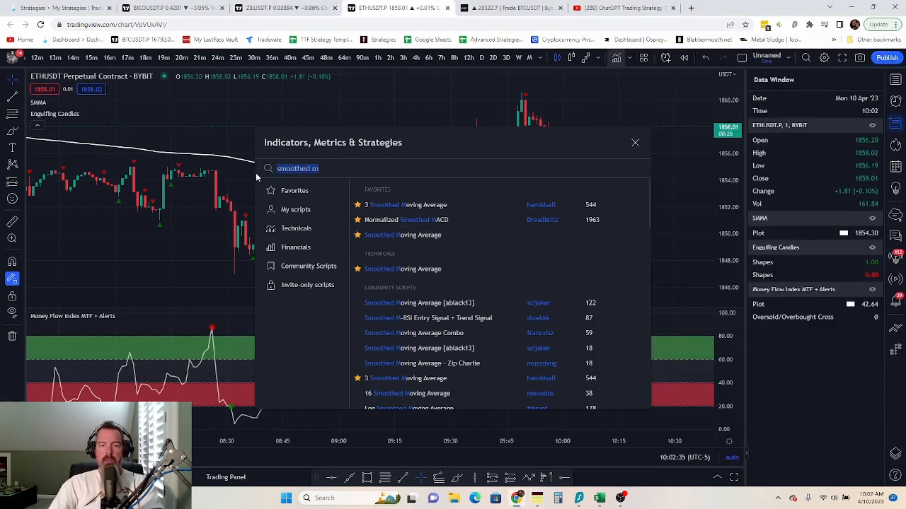
pyautogui.write('moneyflow')
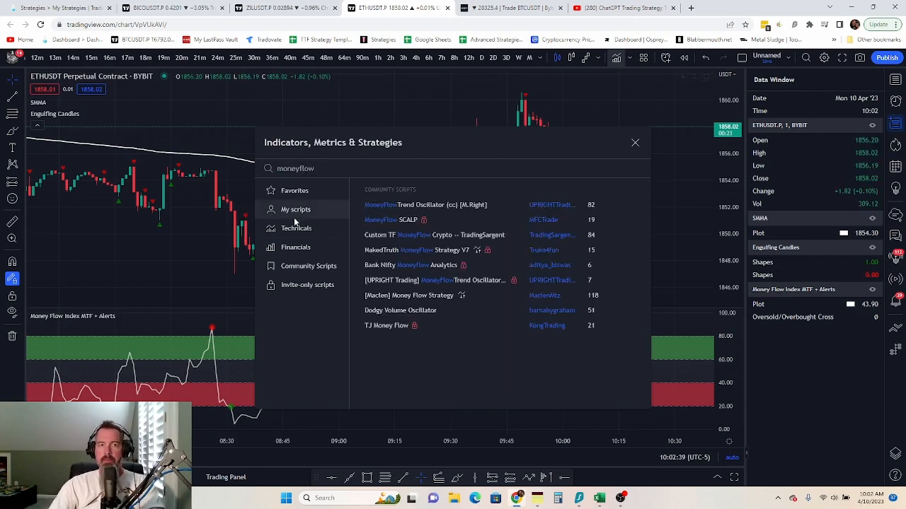
pyautogui.press('BackSpace')
pyautogui.press('BackSpace')
pyautogui.press('BackSpace')
pyautogui.press('BackSpace')
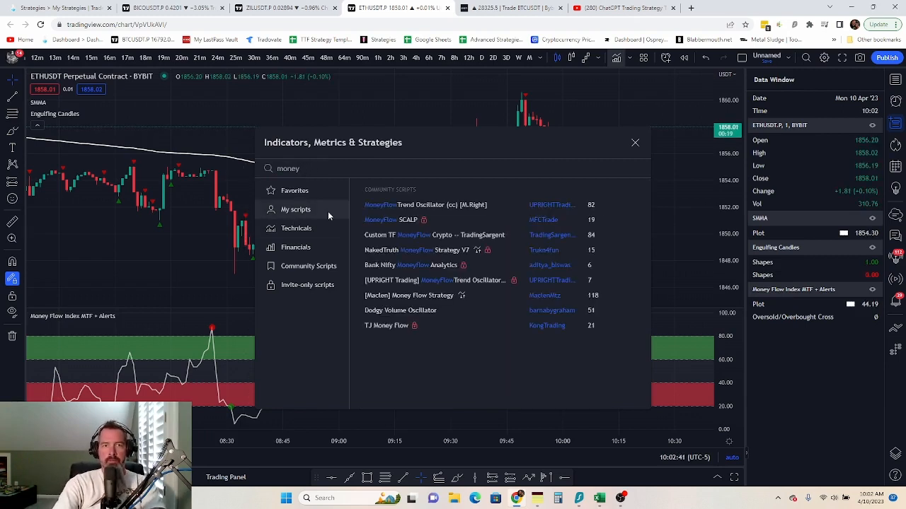
pyautogui.write('flow')
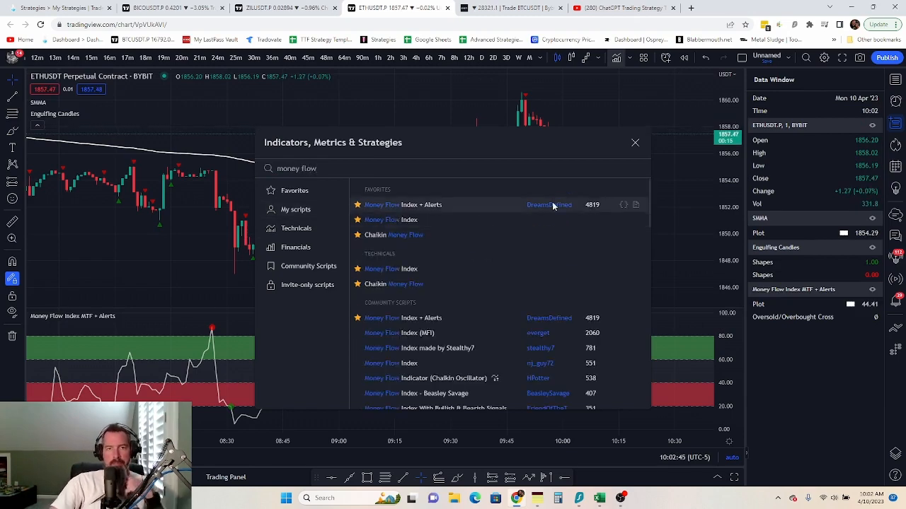
pyautogui.click(151, 282)
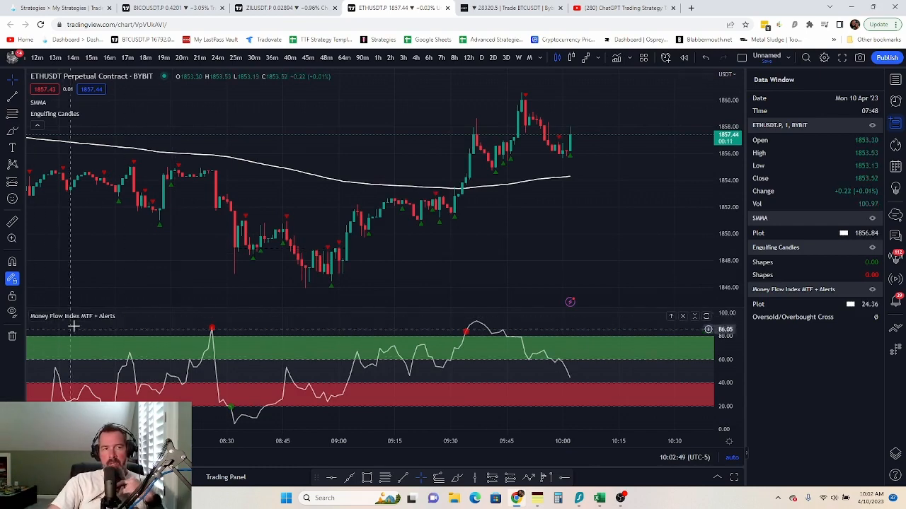
pyautogui.click(137, 315)
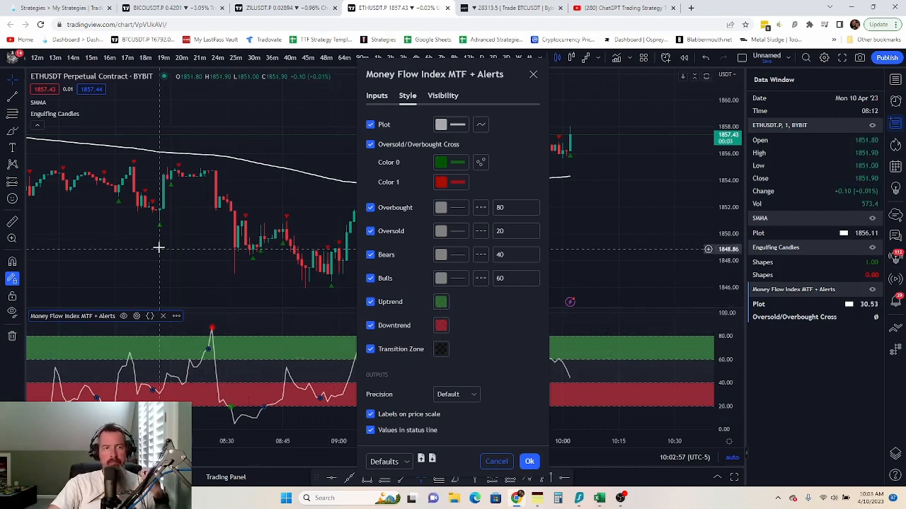
pyautogui.press('Escape')
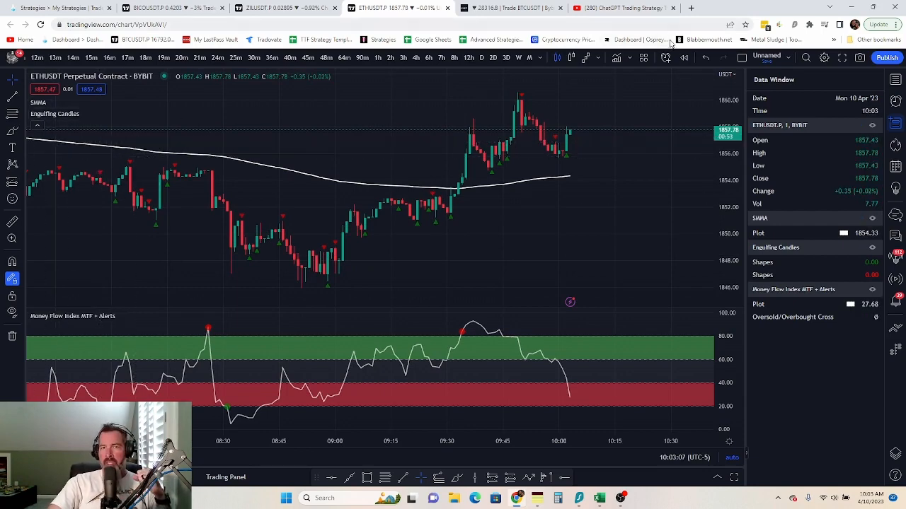
# - Search indicators for 'sw', add Swing H/L & HL/LH [TORYS], and close the search dialog
pyautogui.click(616, 58)
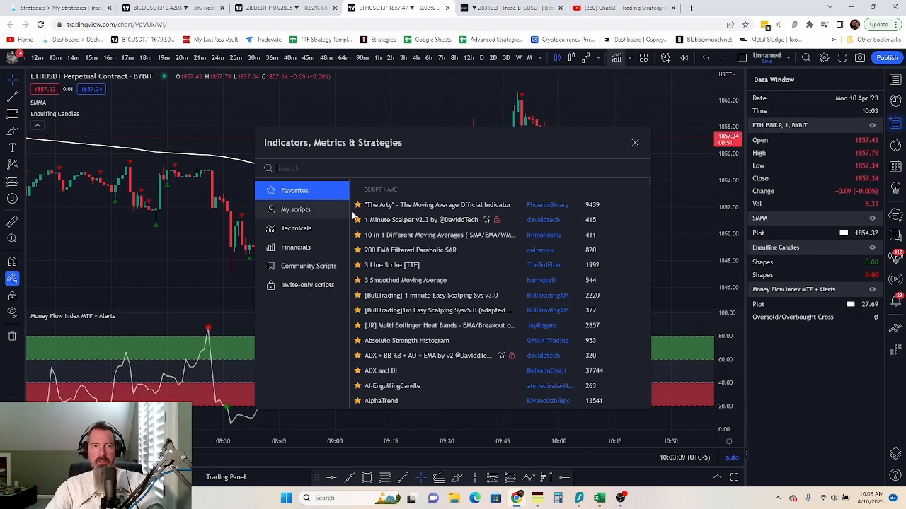
pyautogui.write('engulfin')
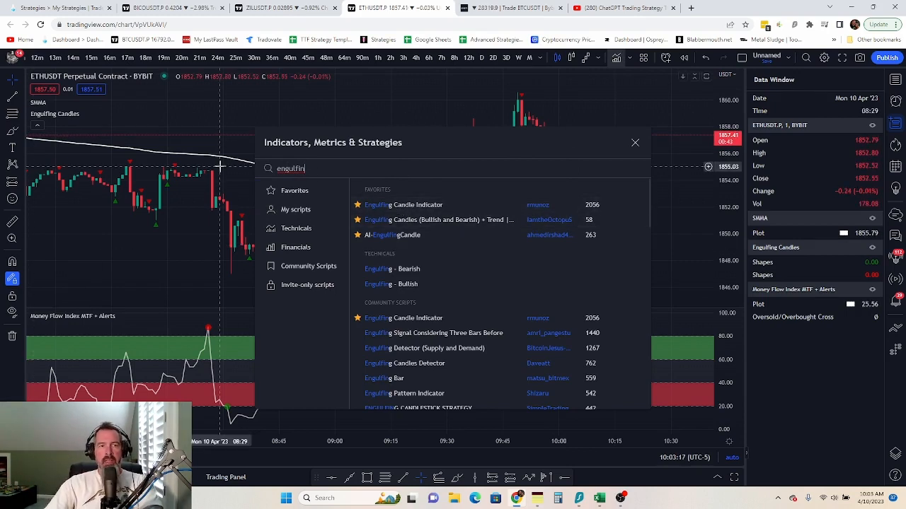
pyautogui.doubleClick(281, 170)
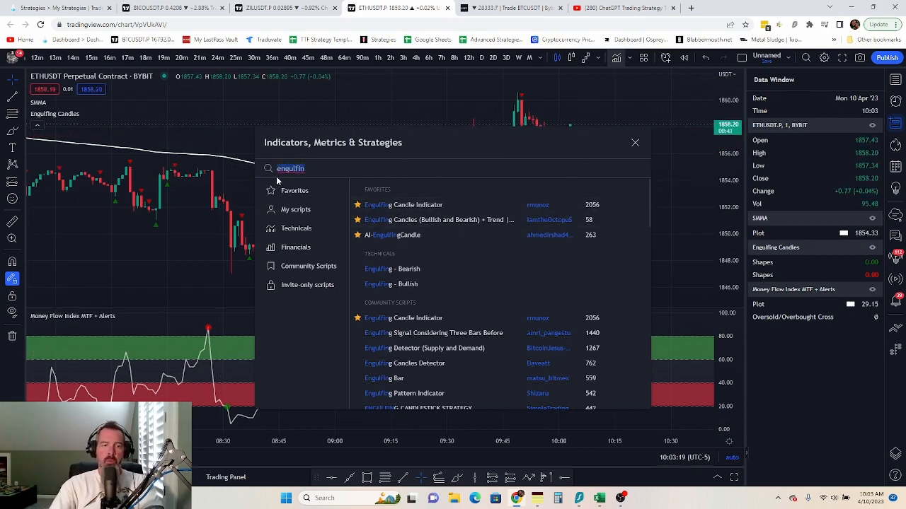
pyautogui.write('swing')
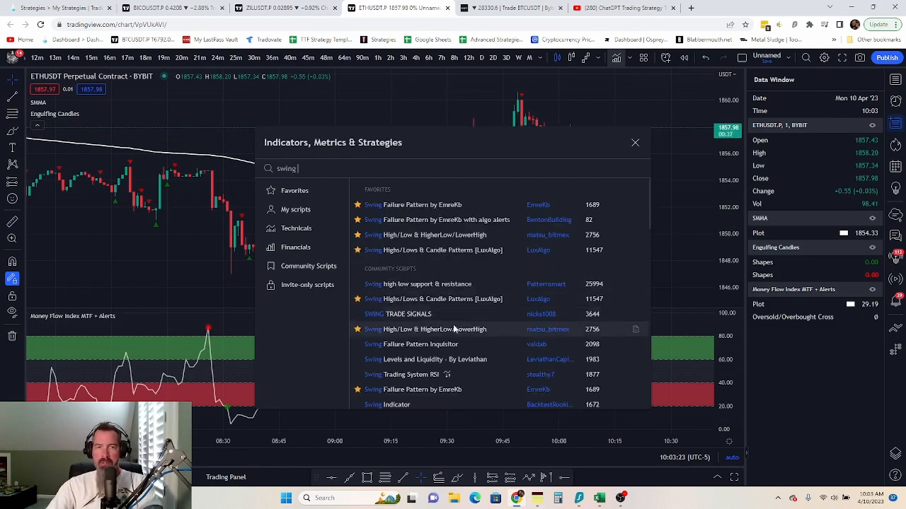
pyautogui.click(453, 239)
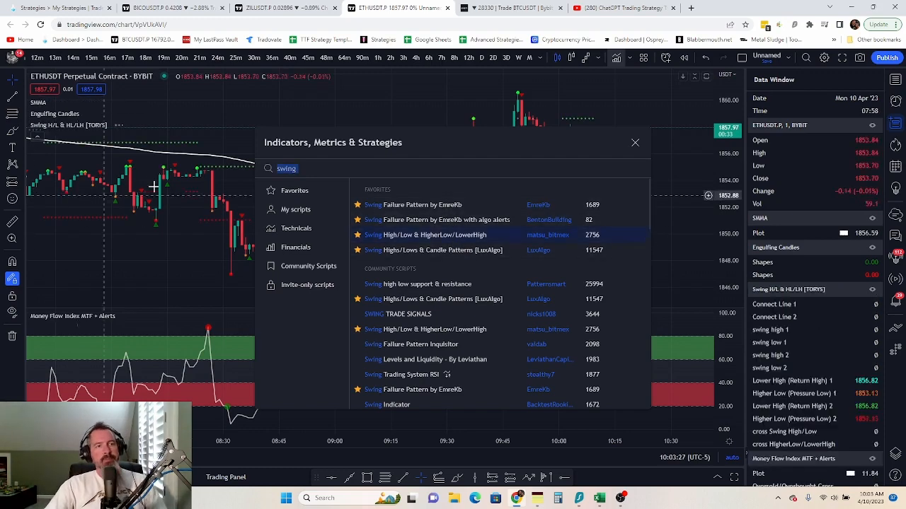
pyautogui.click(635, 142)
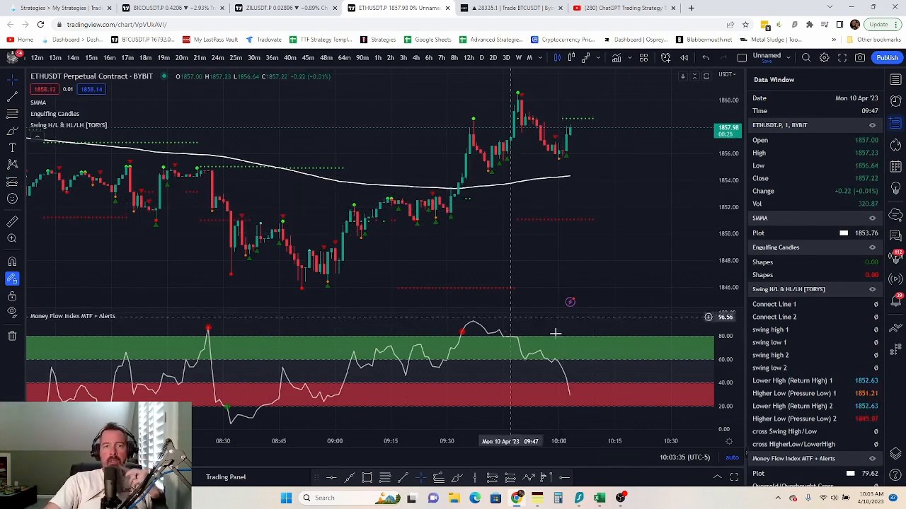
# - Compare against the strategy notes and pan the chart back to the 02:30–04:30 bars
pyautogui.click(538, 498)
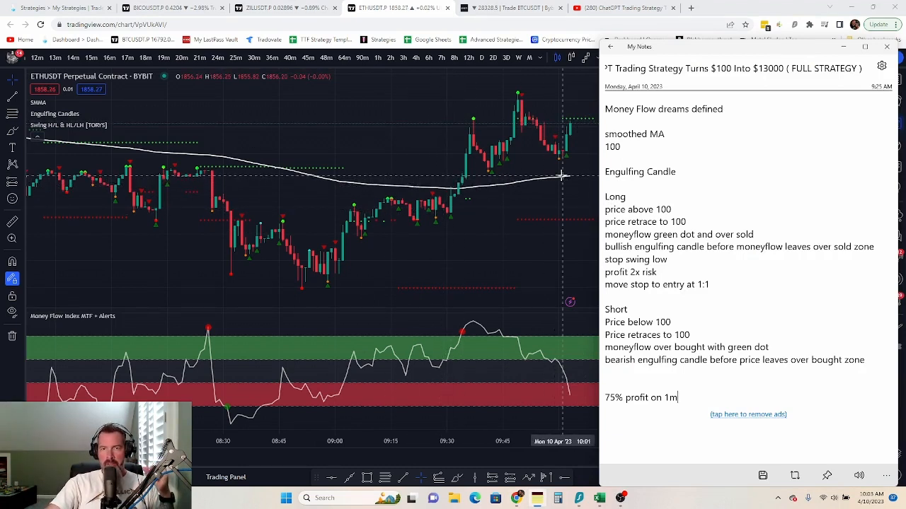
pyautogui.click(416, 152)
pyautogui.moveTo(410, 142); pyautogui.dragTo(309, 146)
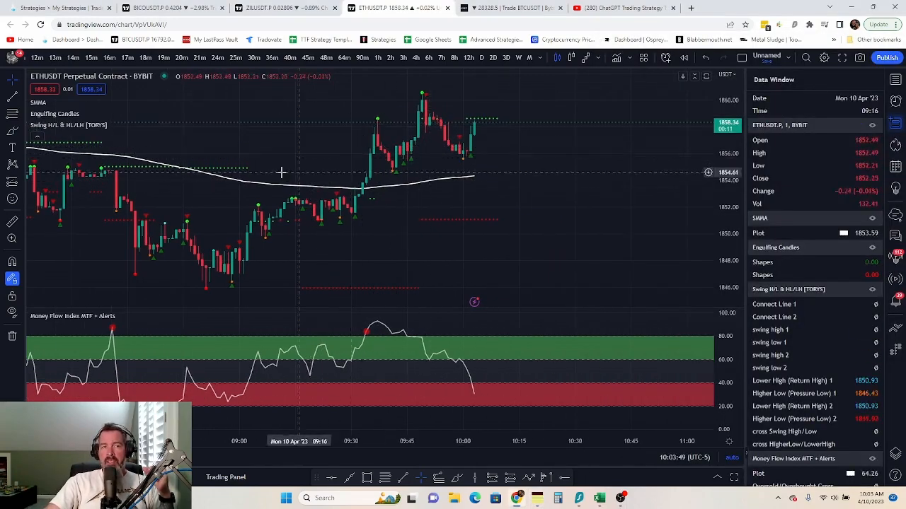
pyautogui.moveTo(255, 157); pyautogui.dragTo(555, 170)
pyautogui.moveTo(146, 205); pyautogui.dragTo(598, 288)
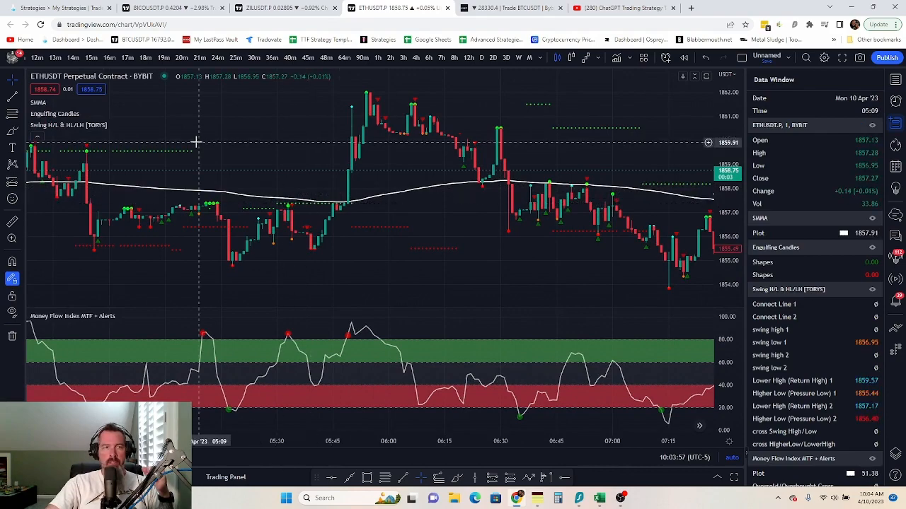
pyautogui.moveTo(228, 145); pyautogui.dragTo(569, 182)
pyautogui.moveTo(186, 234); pyautogui.dragTo(452, 312)
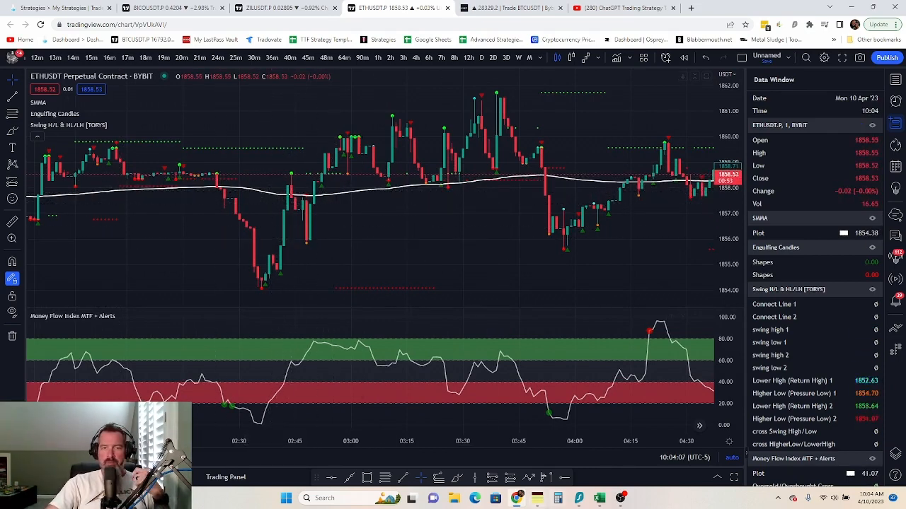
# - Recheck the notes, shift the view to around 02:00, and pick the Long Position tool
pyautogui.click(537, 499)
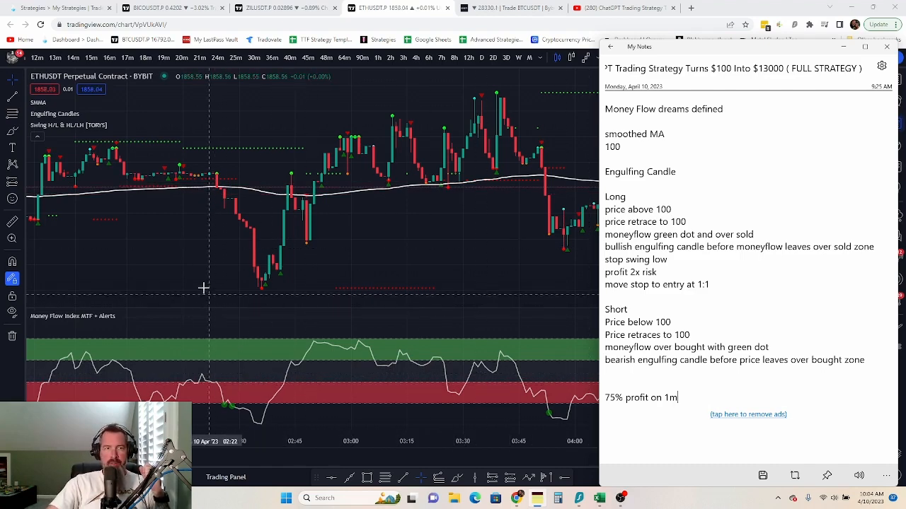
pyautogui.click(264, 283)
pyautogui.moveTo(263, 283); pyautogui.dragTo(298, 277)
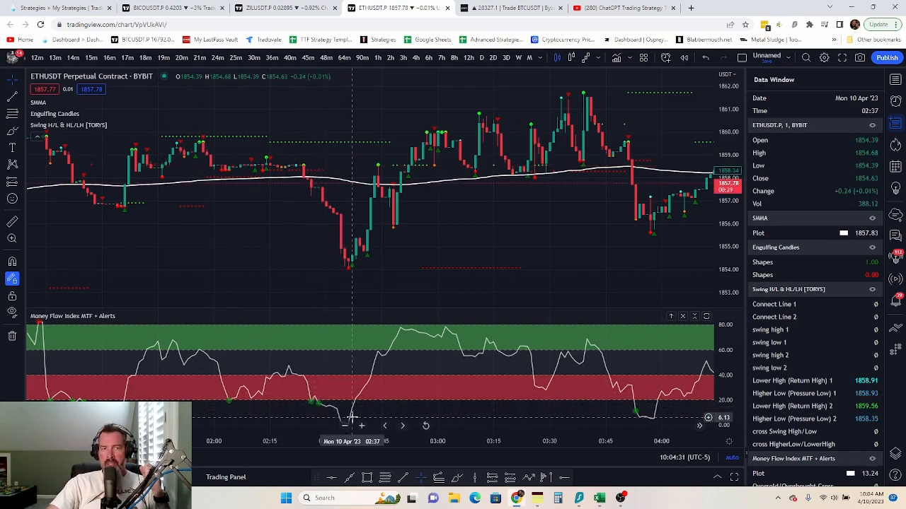
pyautogui.click(537, 499)
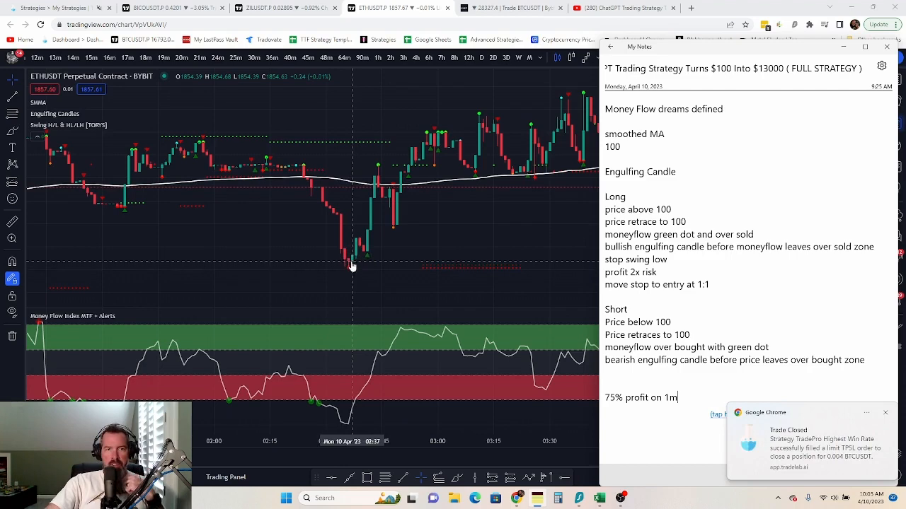
pyautogui.click(20, 183)
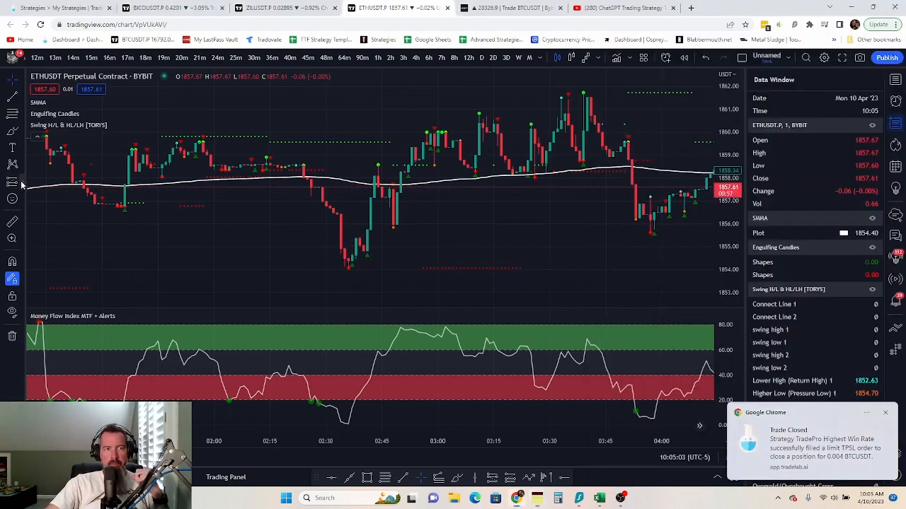
pyautogui.click(69, 184)
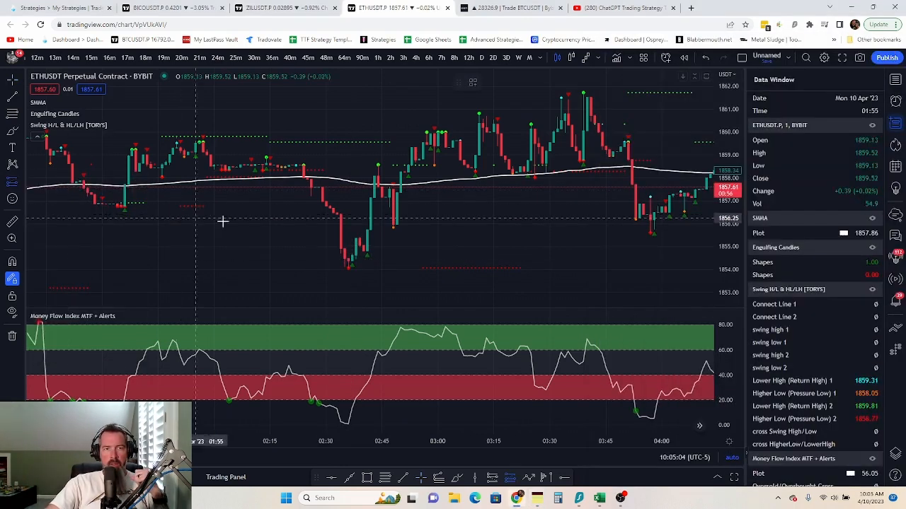
# - Place a long at the 02:35 low, stop near 1853.25, target raised to about 1.88 risk/reward
pyautogui.click(345, 254)
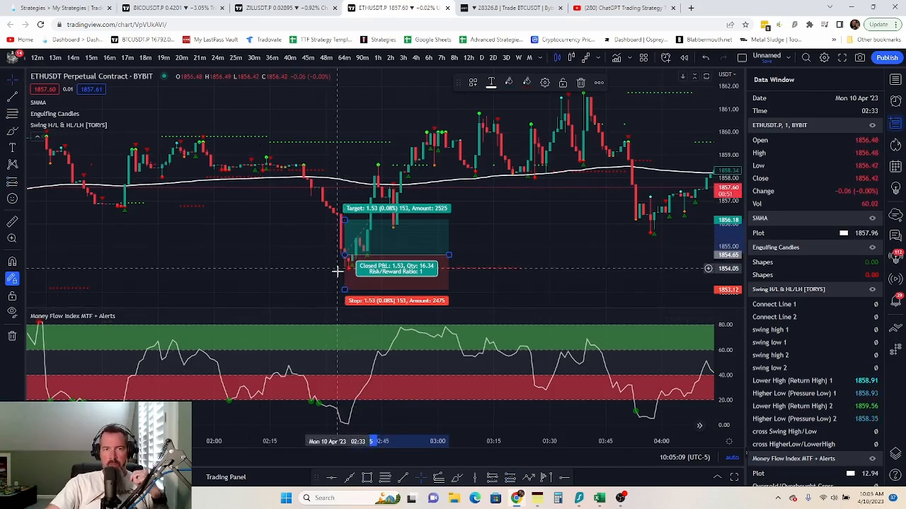
pyautogui.moveTo(343, 283); pyautogui.dragTo(341, 268)
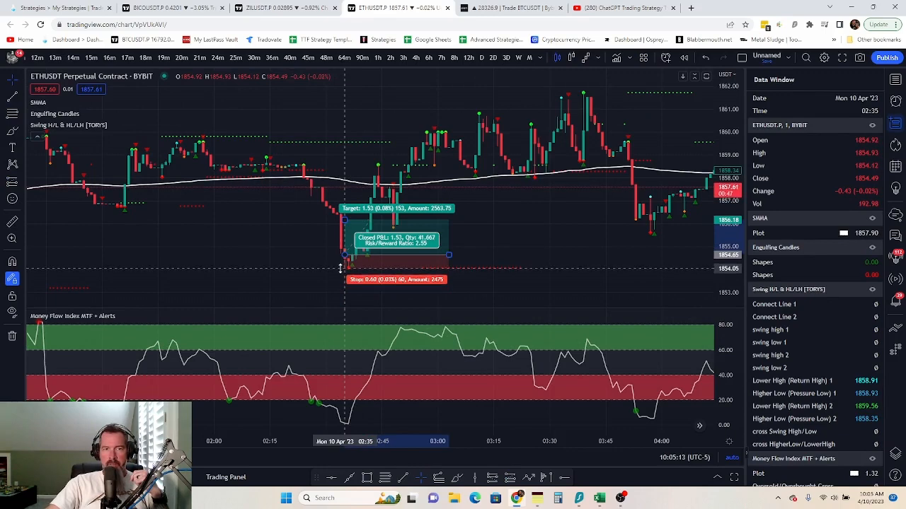
pyautogui.scroll(-2, 207, 265)
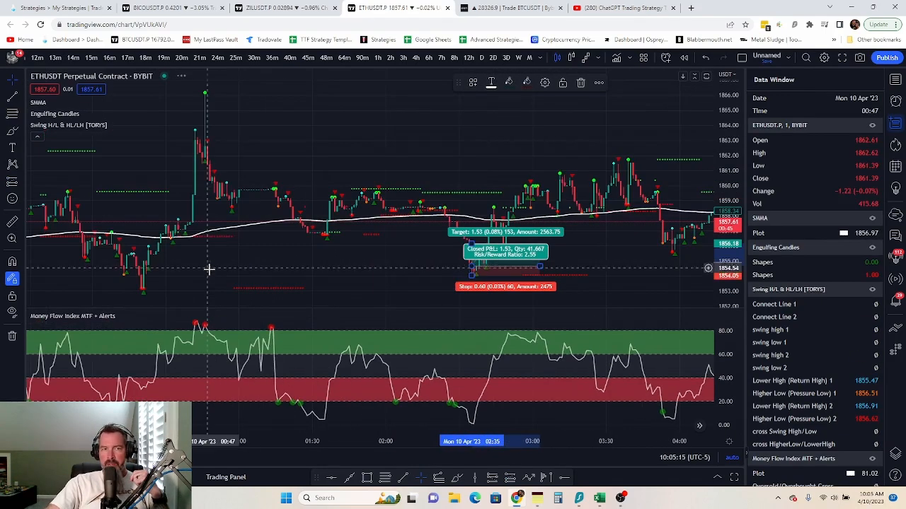
pyautogui.scroll(2, 209, 269)
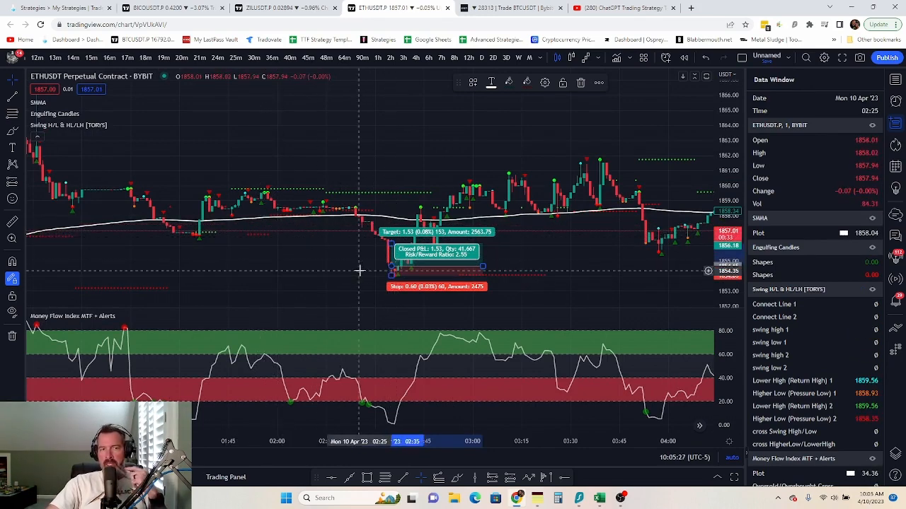
pyautogui.scroll(-3, 186, 286)
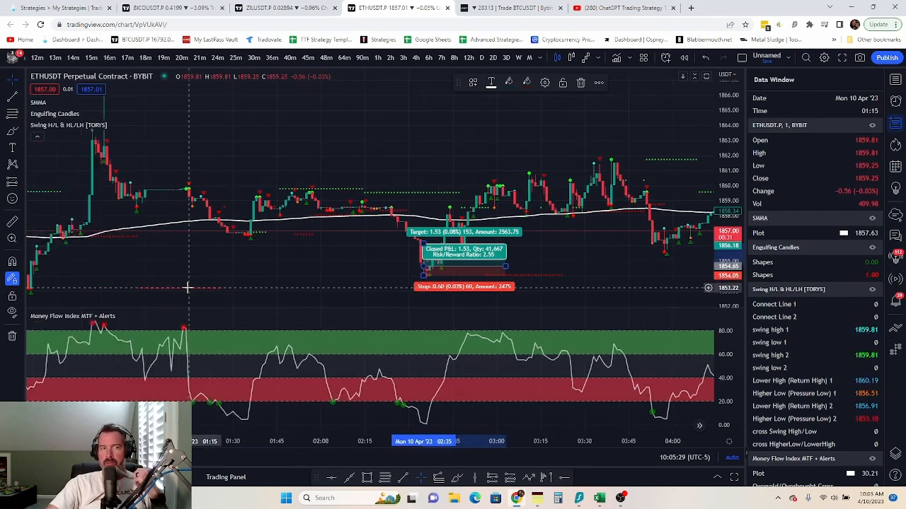
pyautogui.scroll(2, 363, 264)
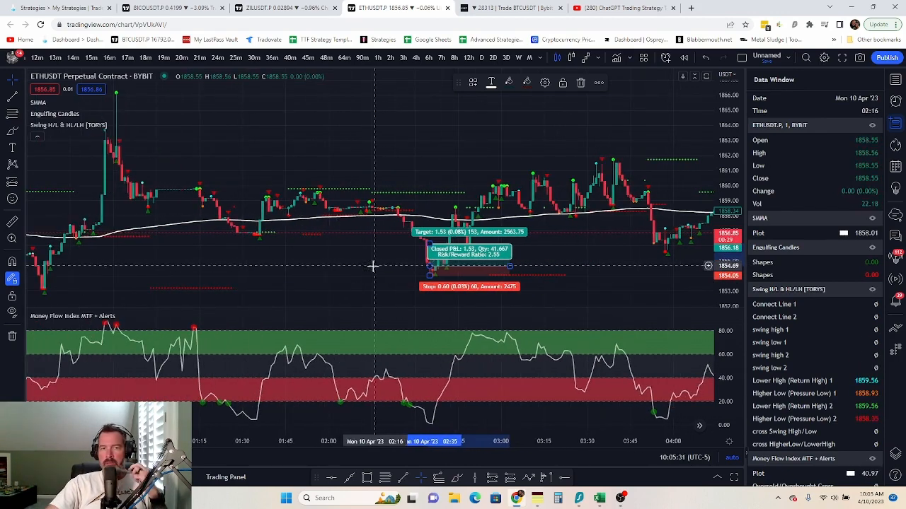
pyautogui.moveTo(430, 282); pyautogui.dragTo(430, 290)
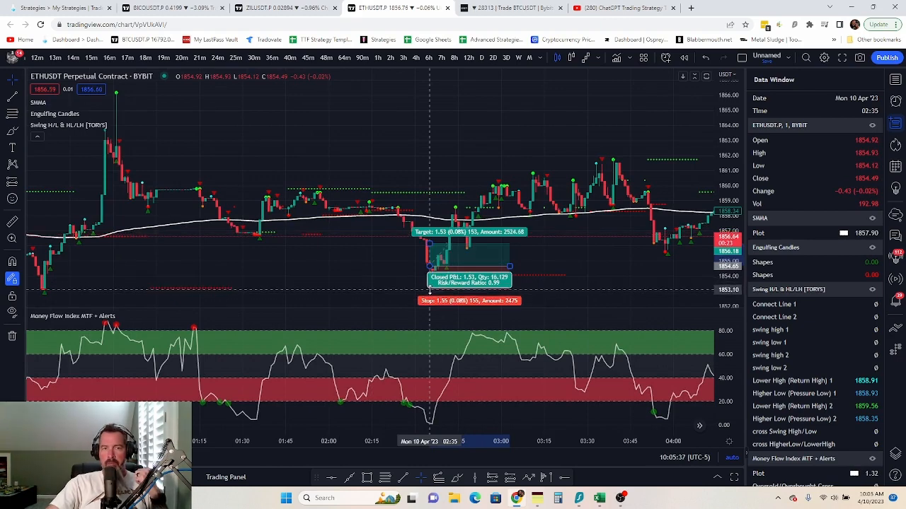
pyautogui.moveTo(429, 290); pyautogui.dragTo(430, 275)
pyautogui.click(374, 263)
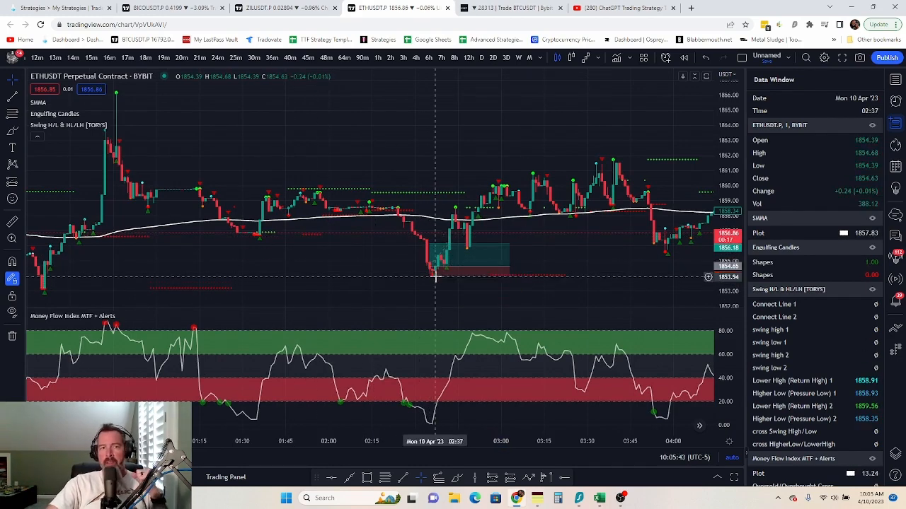
pyautogui.moveTo(430, 275); pyautogui.dragTo(430, 290)
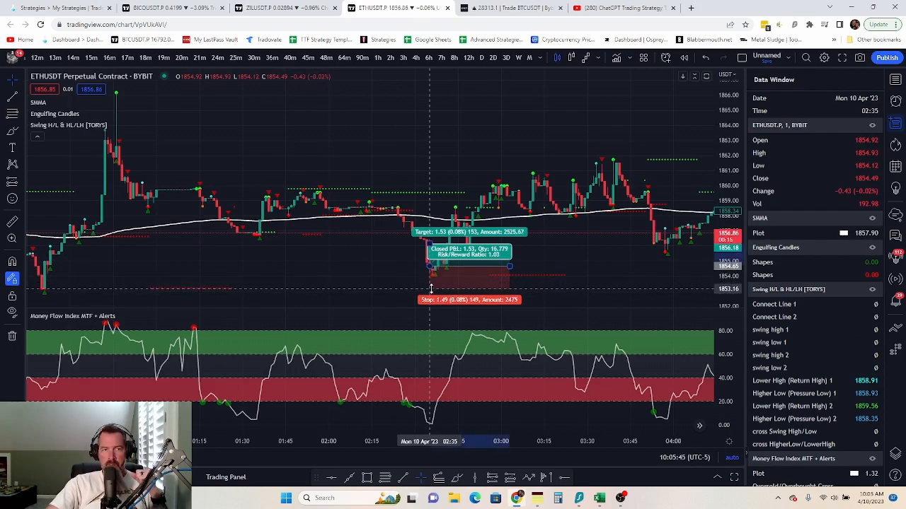
pyautogui.moveTo(336, 283); pyautogui.dragTo(281, 264)
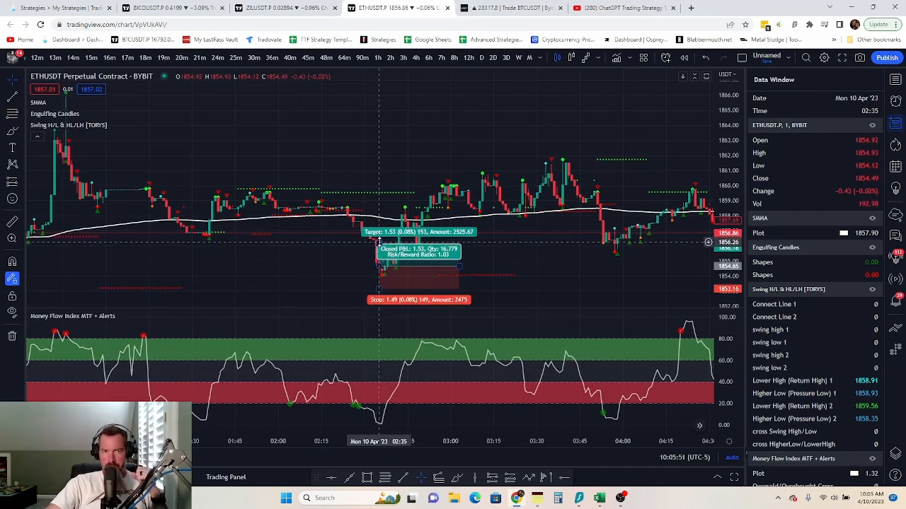
pyautogui.moveTo(380, 241); pyautogui.dragTo(384, 220)
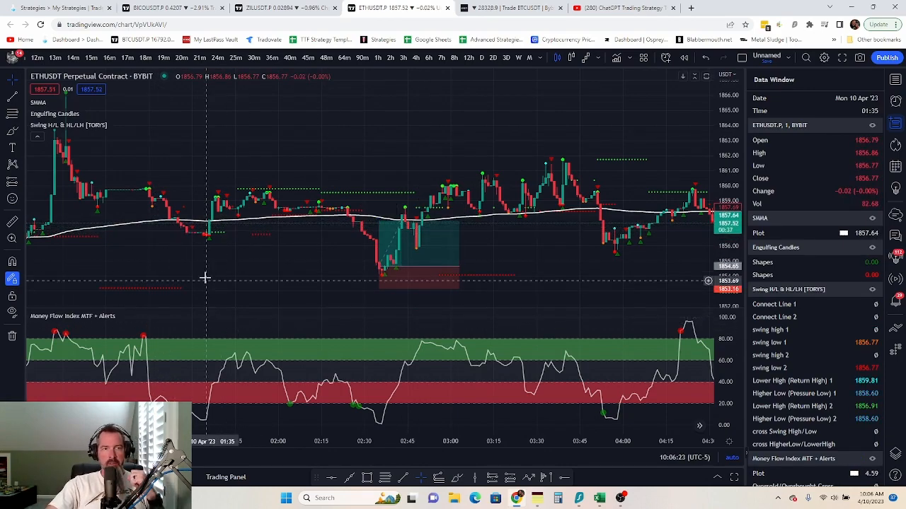
# - Pan the chart forward until the 03:45–06:30 bars are visible
pyautogui.moveTo(293, 273); pyautogui.dragTo(89, 269)
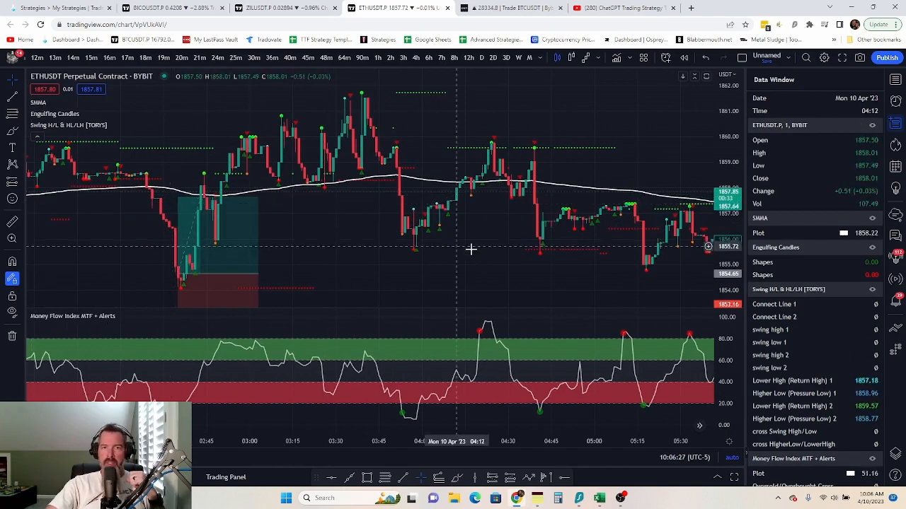
pyautogui.moveTo(472, 248); pyautogui.dragTo(378, 255)
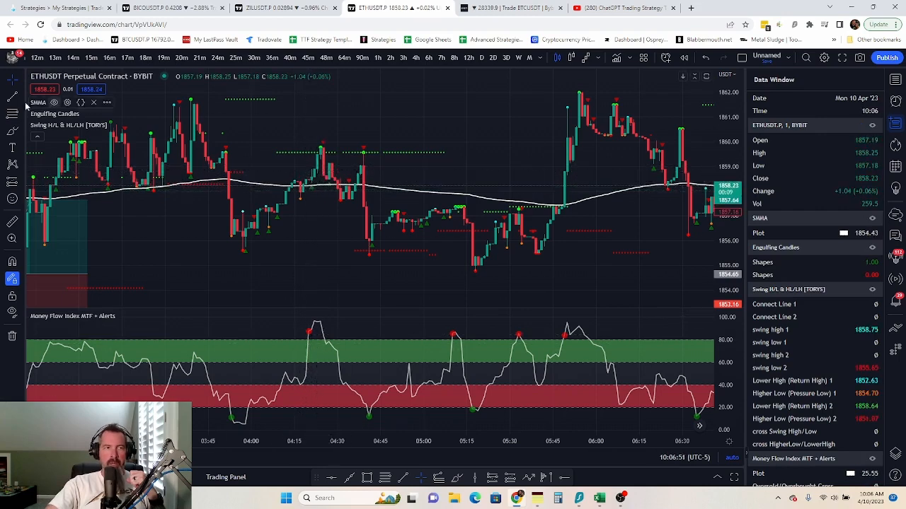
# - Place a short position at the 04:24 swing high and make initial stop and target adjustments
pyautogui.click(21, 182)
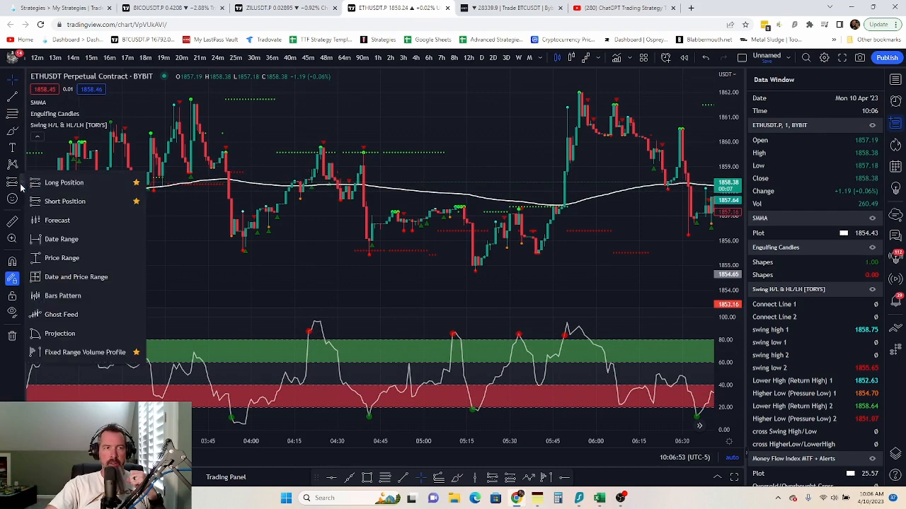
pyautogui.click(135, 199)
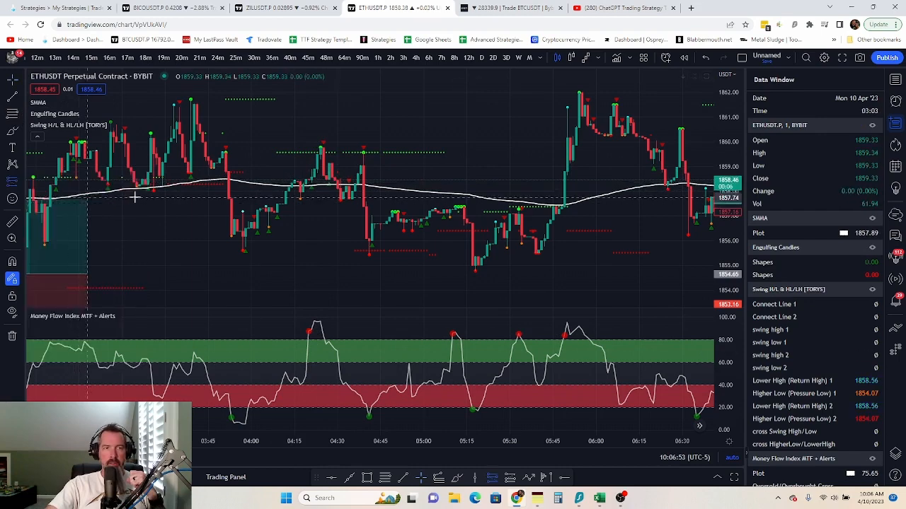
pyautogui.click(320, 177)
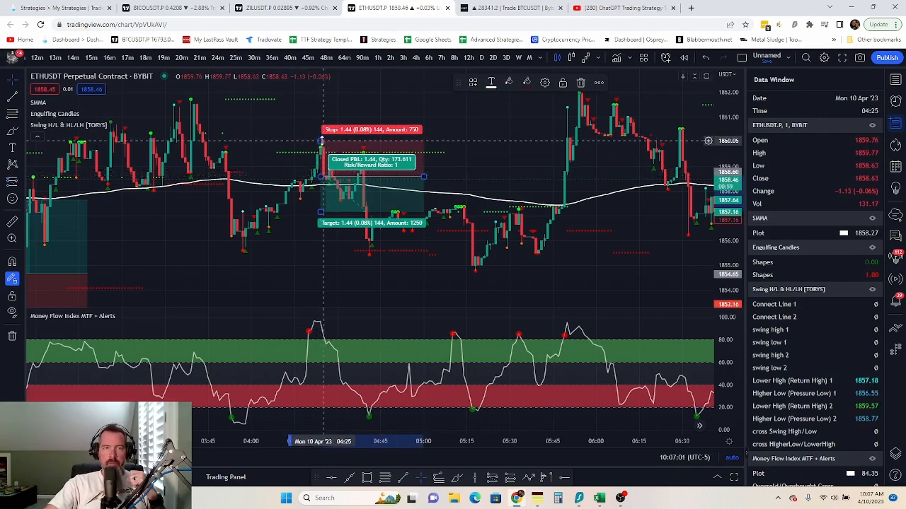
pyautogui.moveTo(322, 141); pyautogui.dragTo(324, 151)
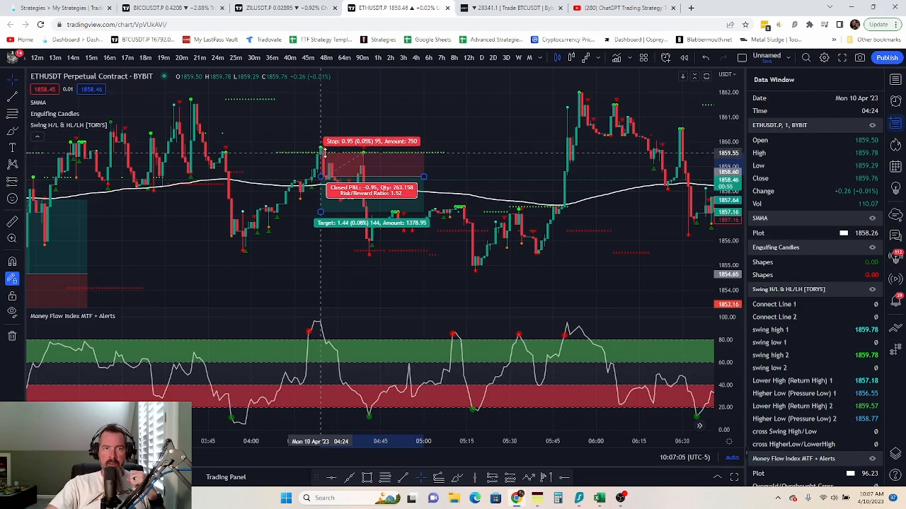
pyautogui.click(404, 107)
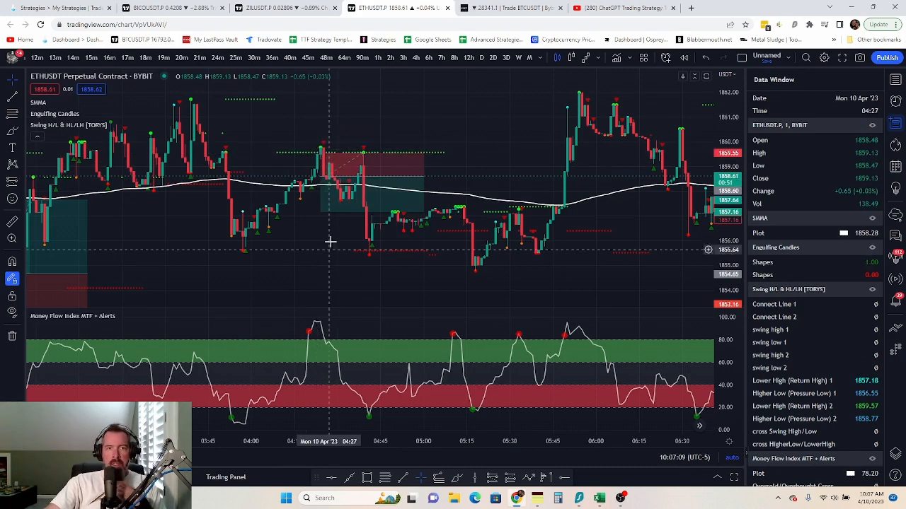
pyautogui.moveTo(320, 212); pyautogui.dragTo(320, 223)
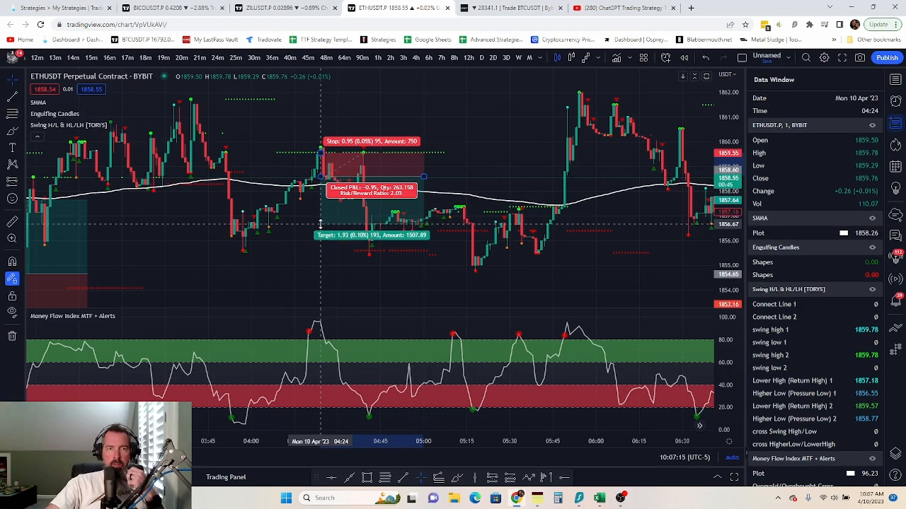
pyautogui.click(296, 243)
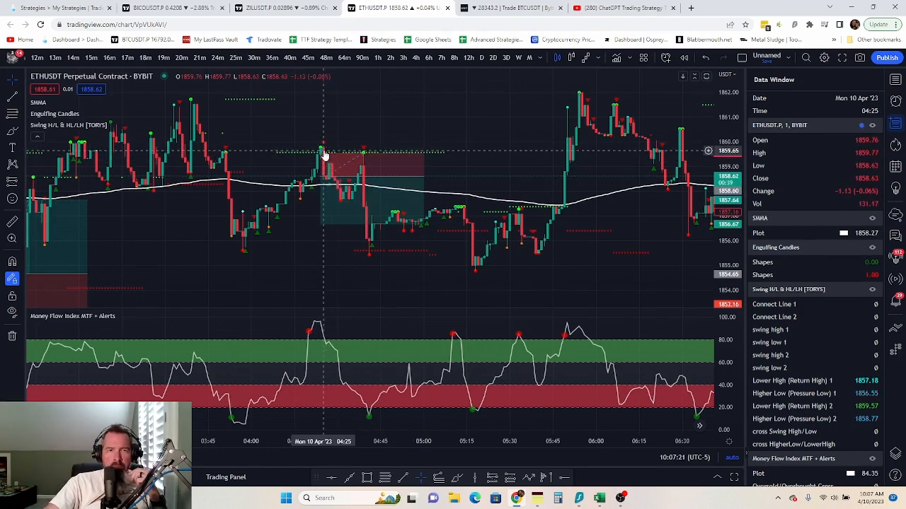
# - Fine-tune the short's stop and target until risk/reward is roughly 1:1
pyautogui.moveTo(321, 152); pyautogui.dragTo(323, 131)
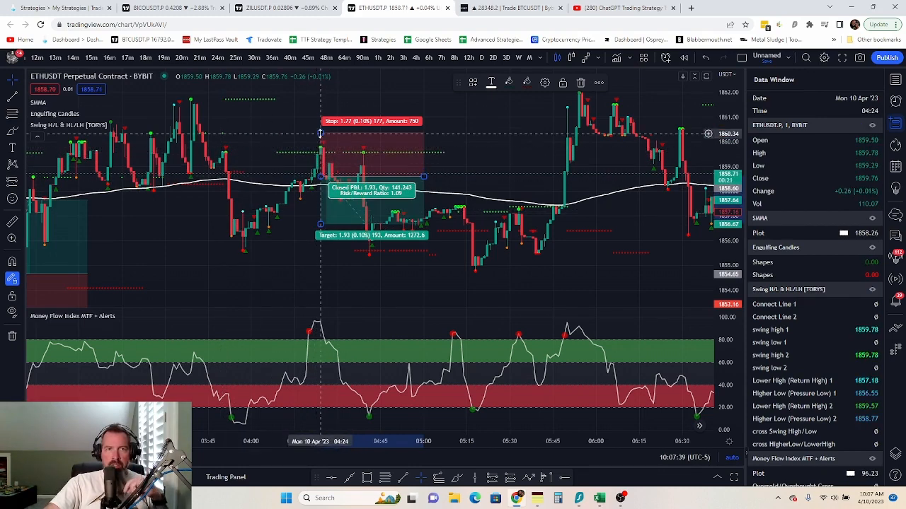
pyautogui.moveTo(320, 132); pyautogui.dragTo(320, 150)
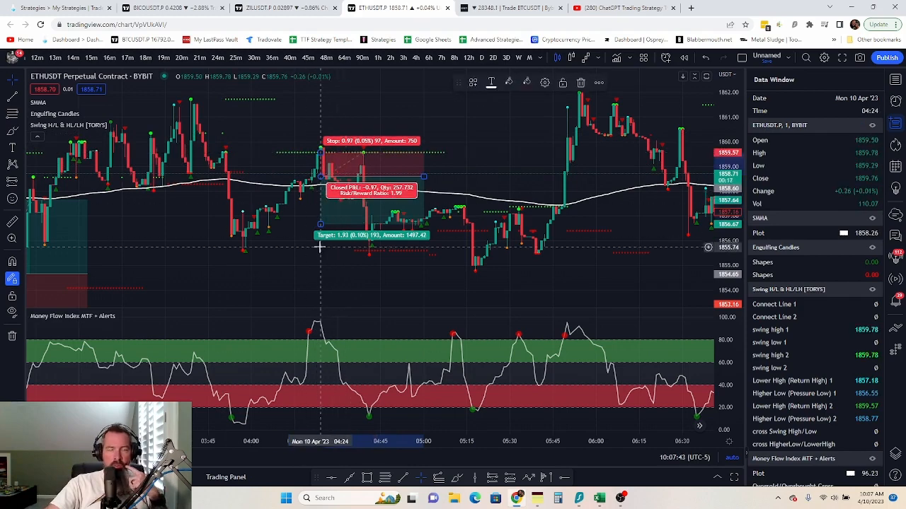
pyautogui.moveTo(320, 224); pyautogui.dragTo(320, 225)
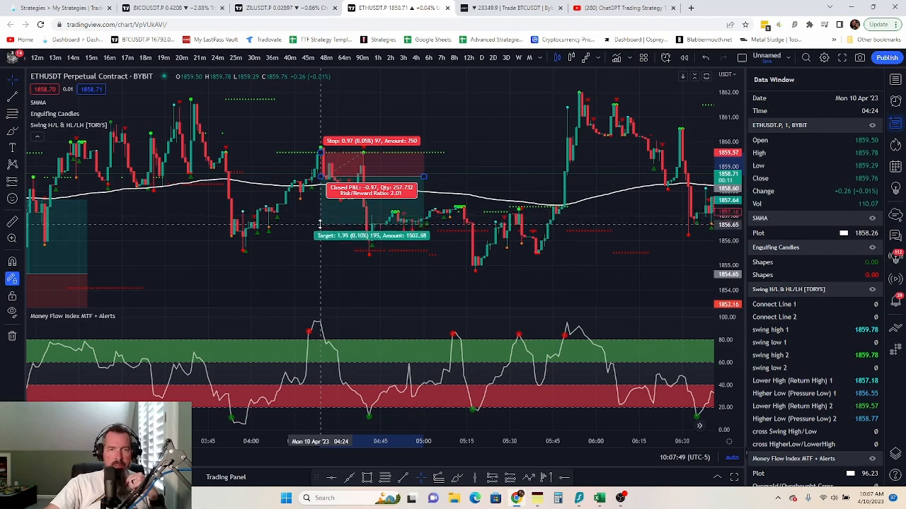
pyautogui.click(282, 221)
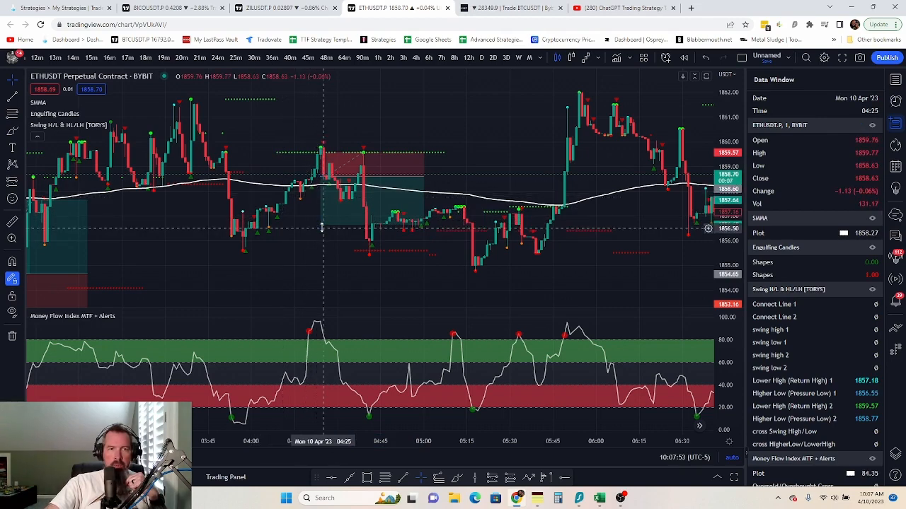
pyautogui.moveTo(321, 227); pyautogui.dragTo(324, 200)
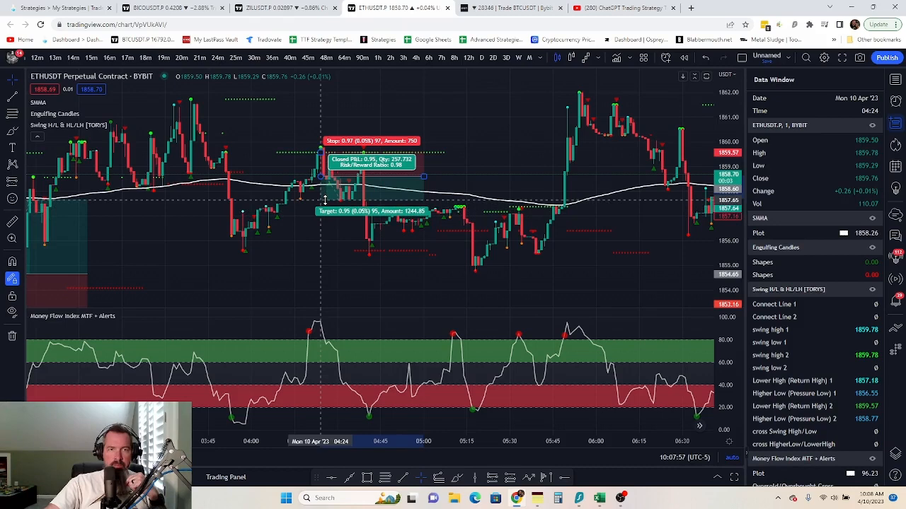
pyautogui.click(474, 128)
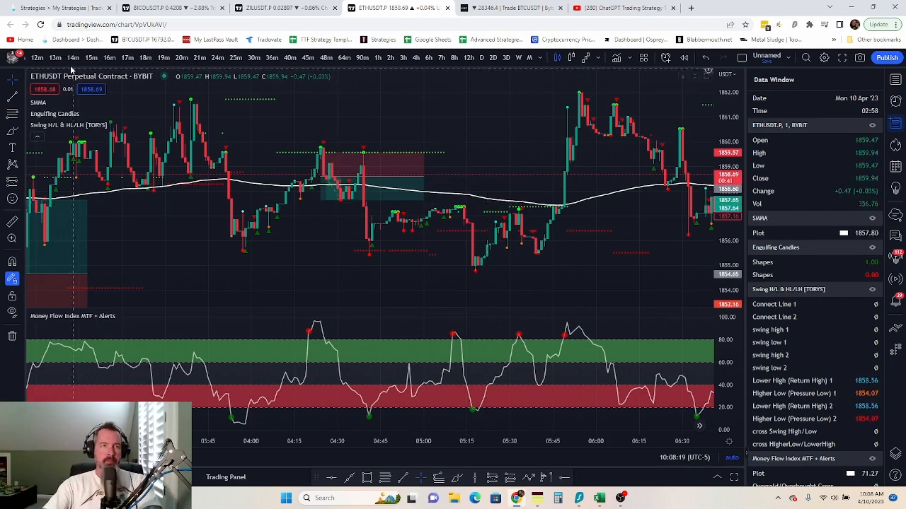
# - Create a new TradeLab strategy and name it 'Chat GPT 100 to 13000'
pyautogui.click(62, 9)
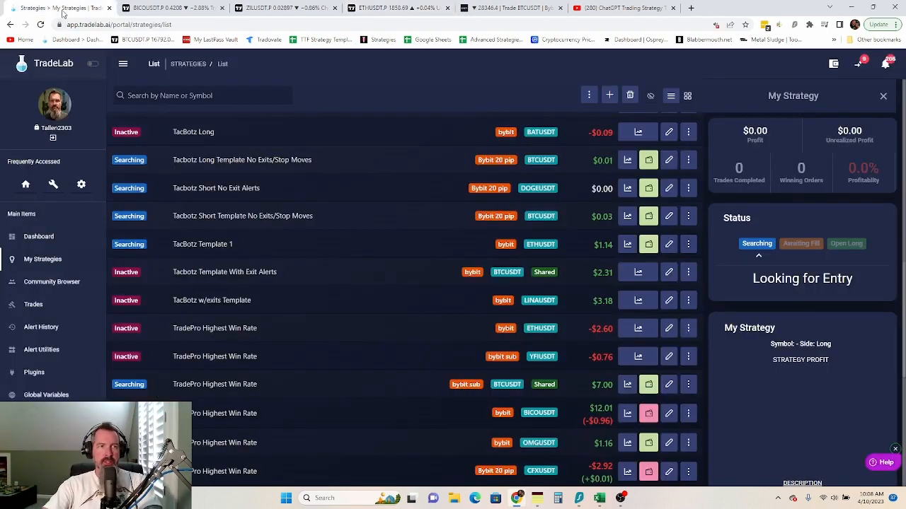
pyautogui.click(608, 95)
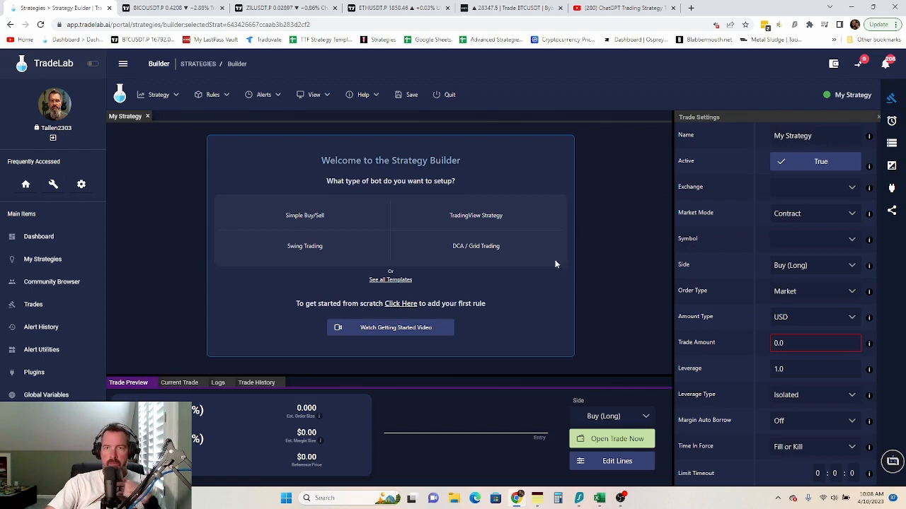
pyautogui.doubleClick(798, 135)
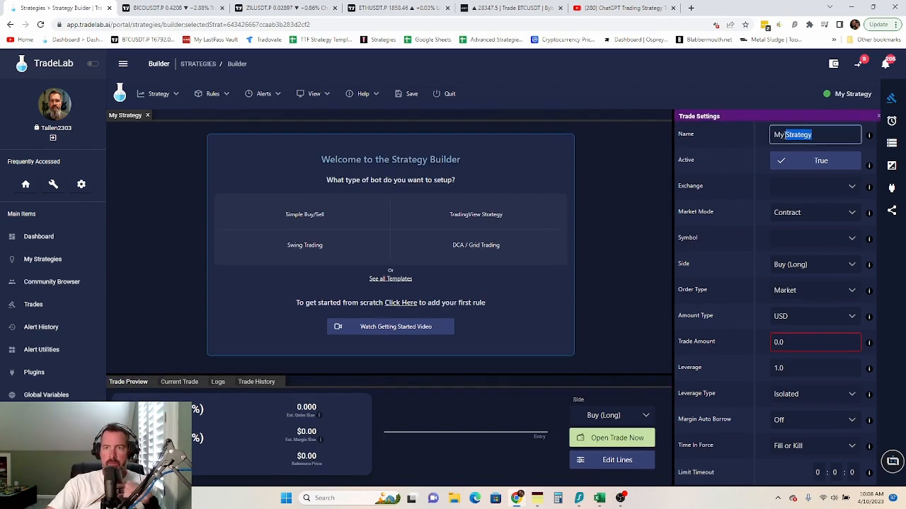
pyautogui.press('BackSpace')
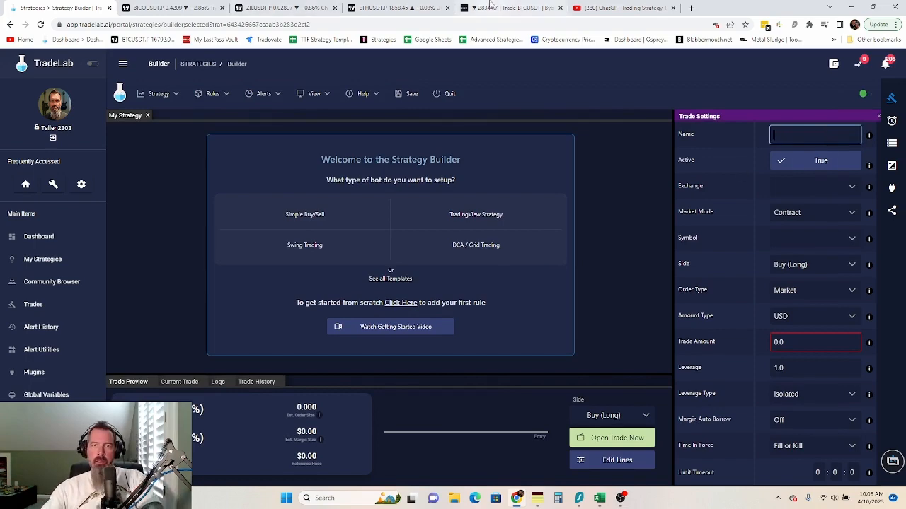
pyautogui.click(623, 8)
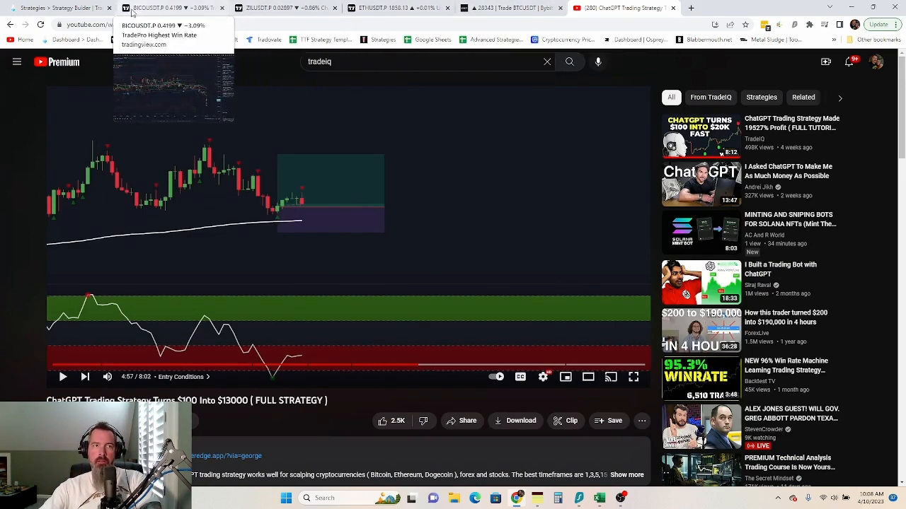
pyautogui.click(62, 8)
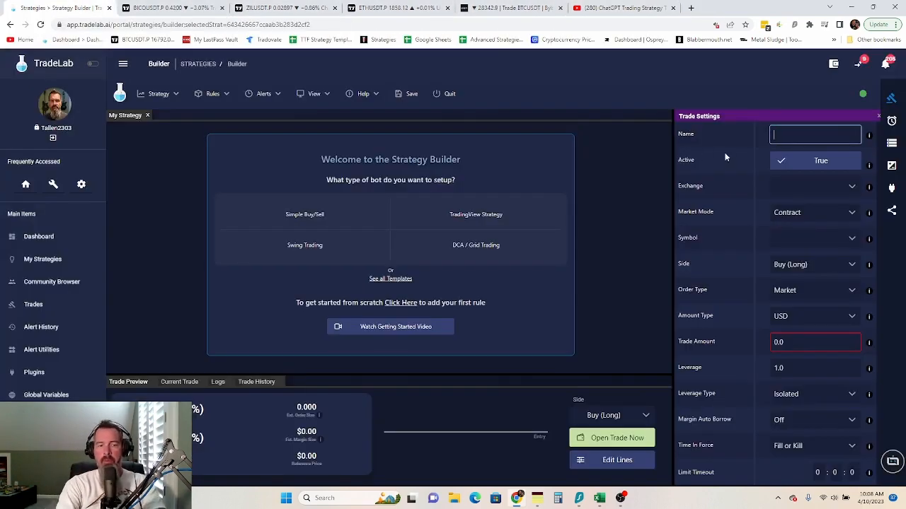
pyautogui.write('Chat')
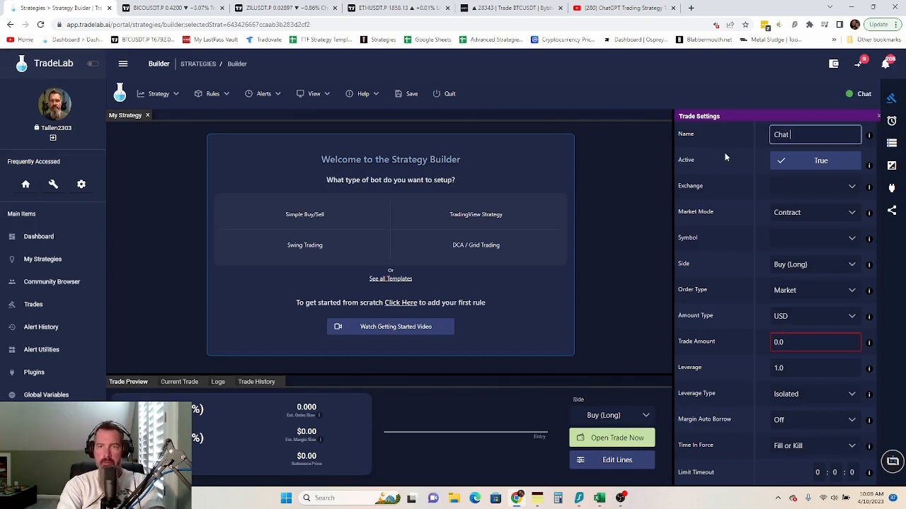
pyautogui.write(' GPT')
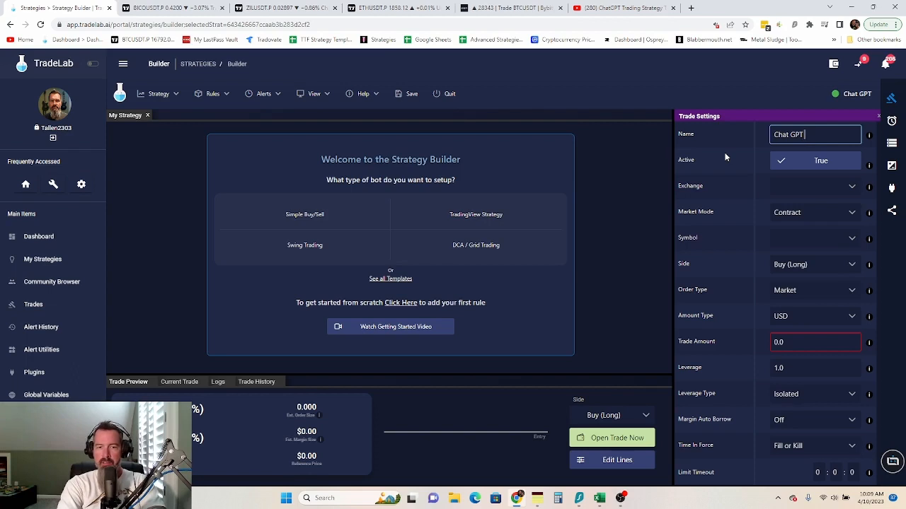
pyautogui.write(' 100')
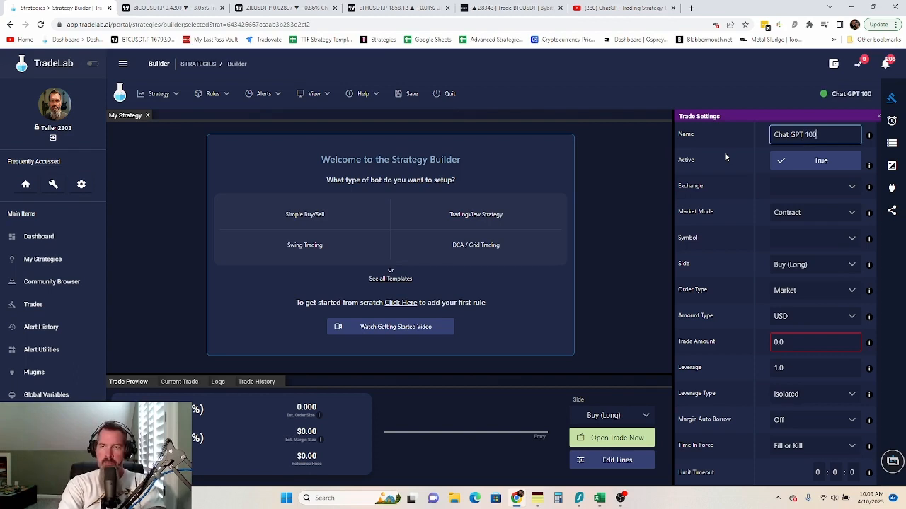
pyautogui.write(' to')
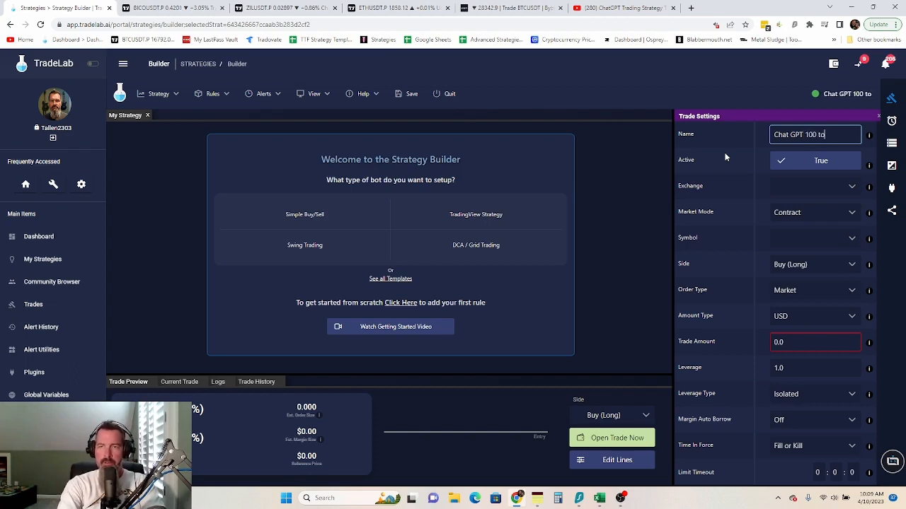
pyautogui.write(' 13000')
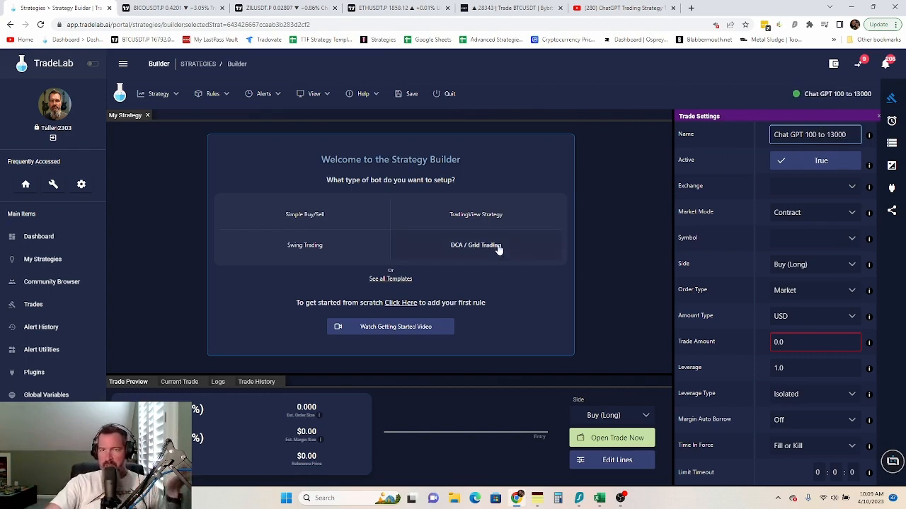
# - Set the exchange to Bybit 20 pip and show the strategy's variables list
pyautogui.click(830, 184)
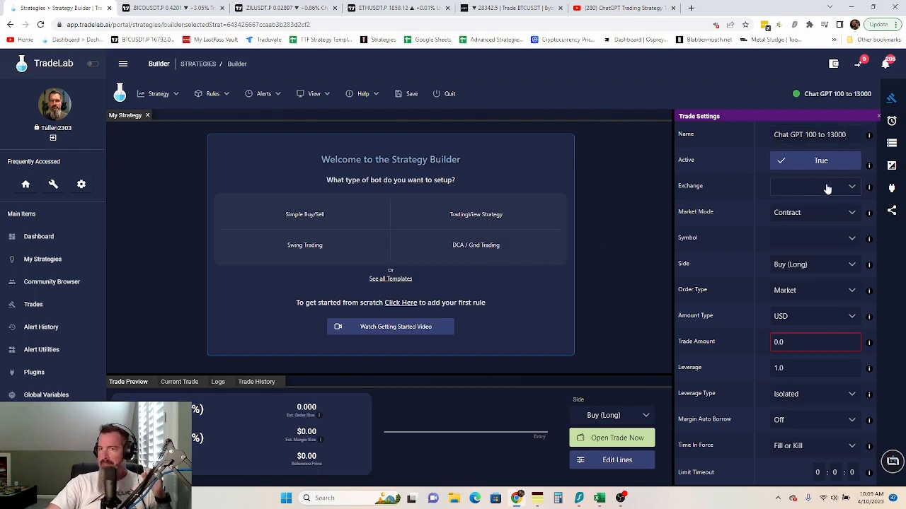
pyautogui.click(807, 210)
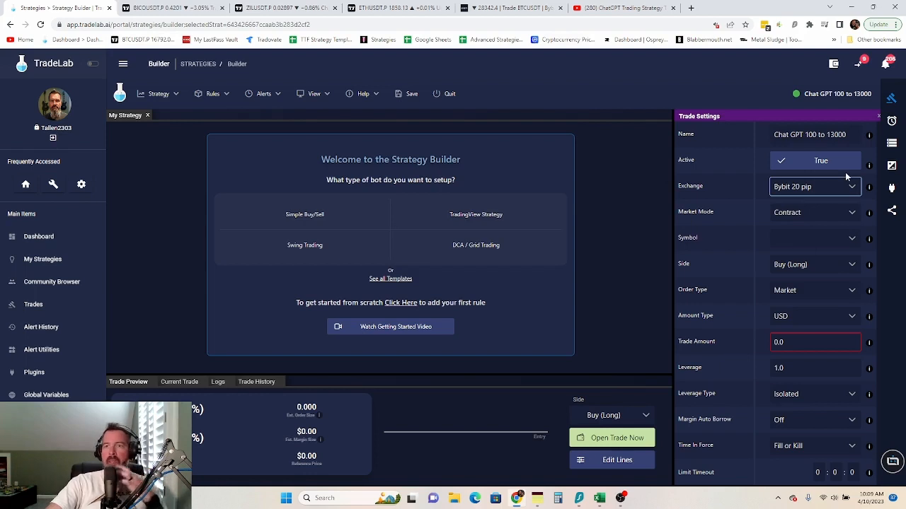
pyautogui.click(892, 145)
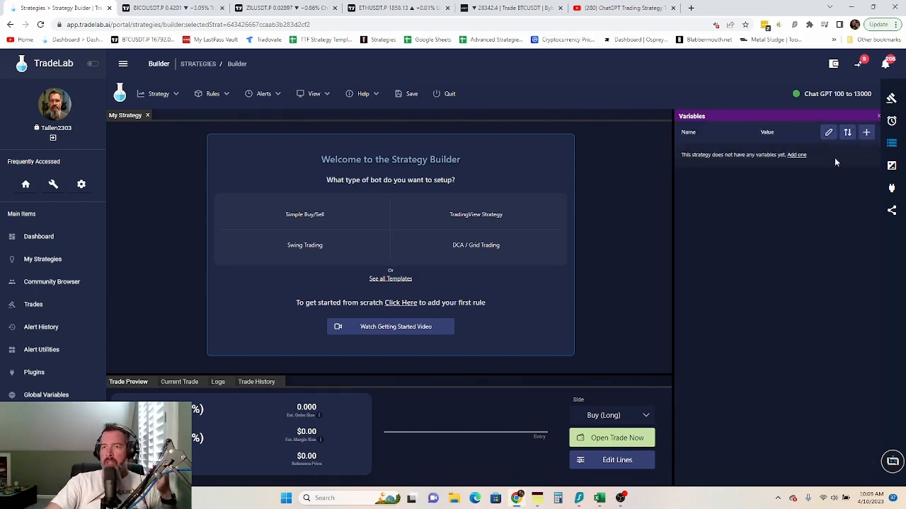
# - Add two strategy variables named 'label' and 'timeframe' in the variables editor
pyautogui.click(866, 133)
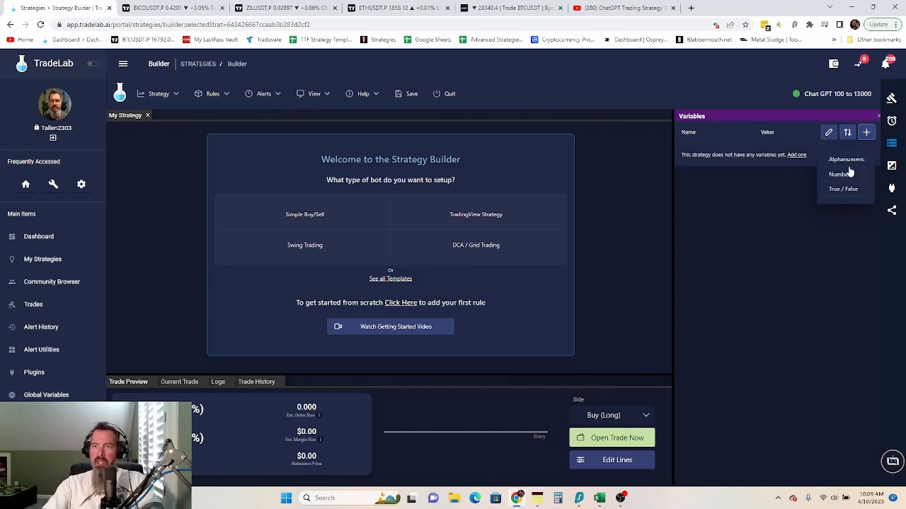
pyautogui.click(828, 133)
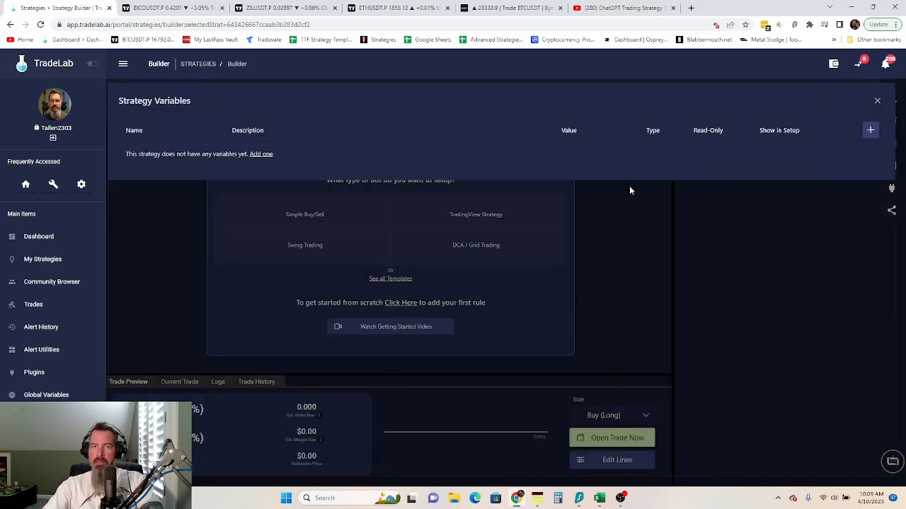
pyautogui.click(870, 130)
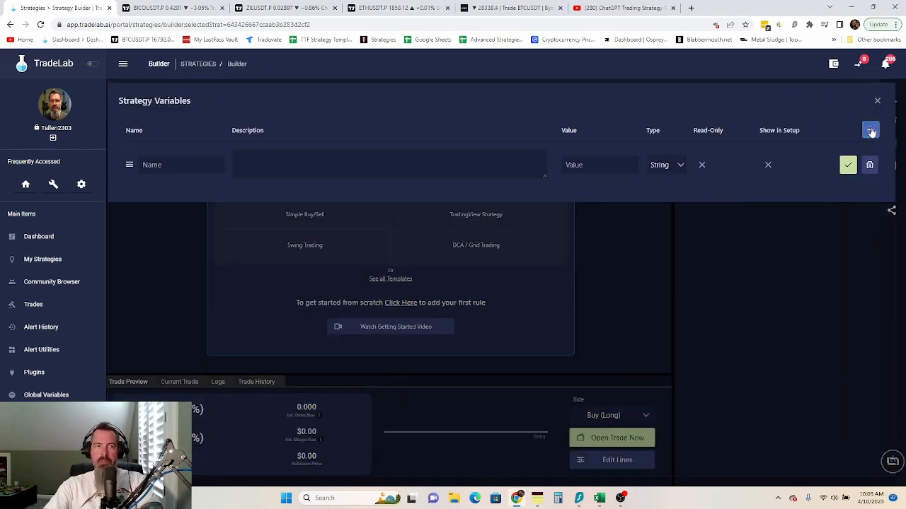
pyautogui.click(871, 131)
pyautogui.click(165, 167)
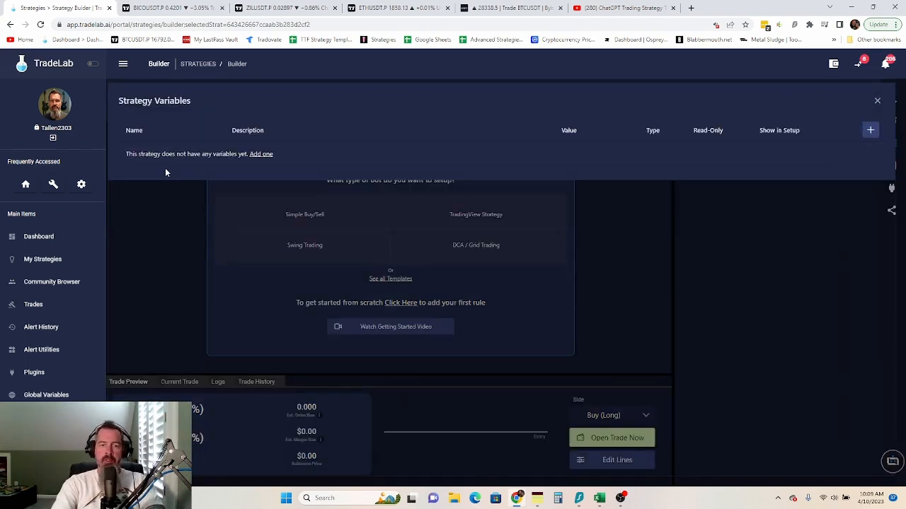
pyautogui.click(871, 132)
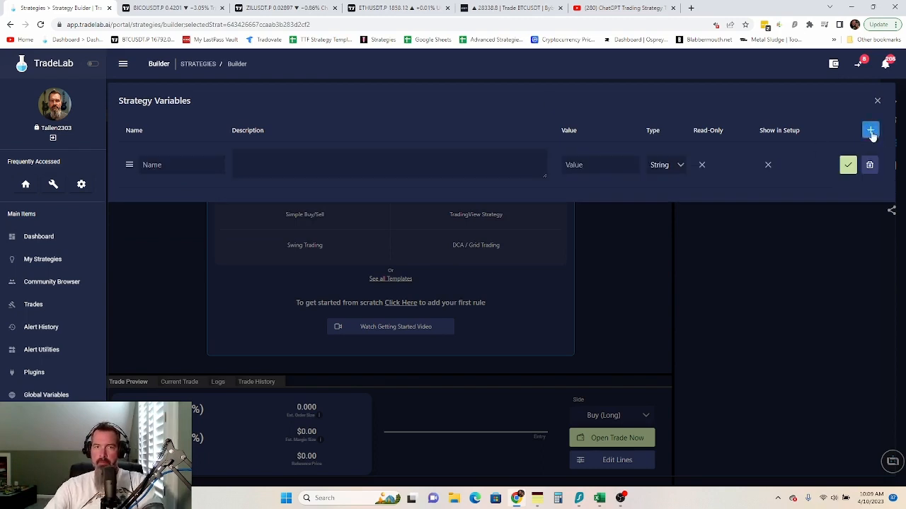
pyautogui.click(191, 166)
pyautogui.write('label')
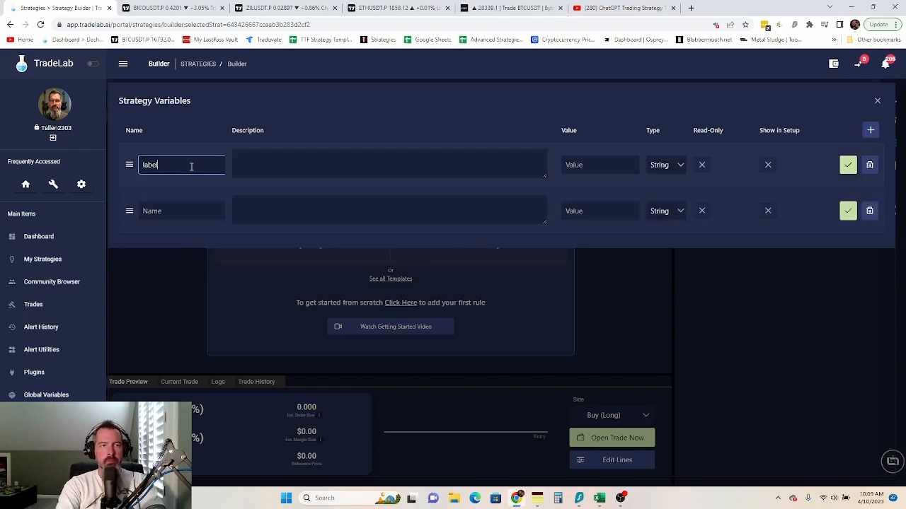
pyautogui.click(167, 215)
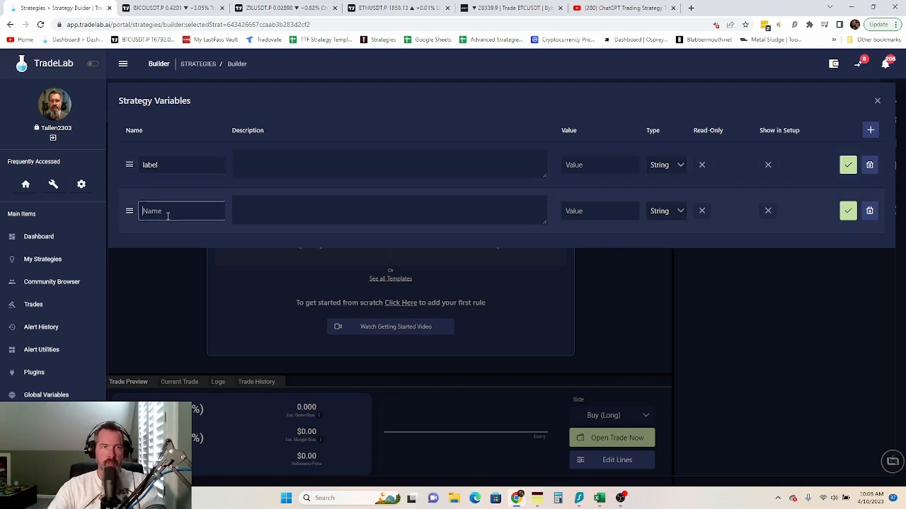
pyautogui.write('t')
pyautogui.write('ime')
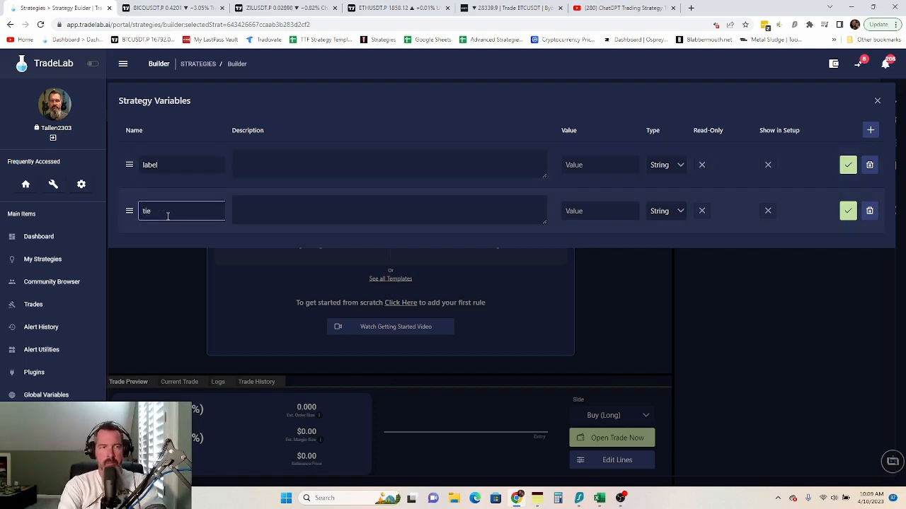
pyautogui.press('BackSpace')
pyautogui.write('meframe')
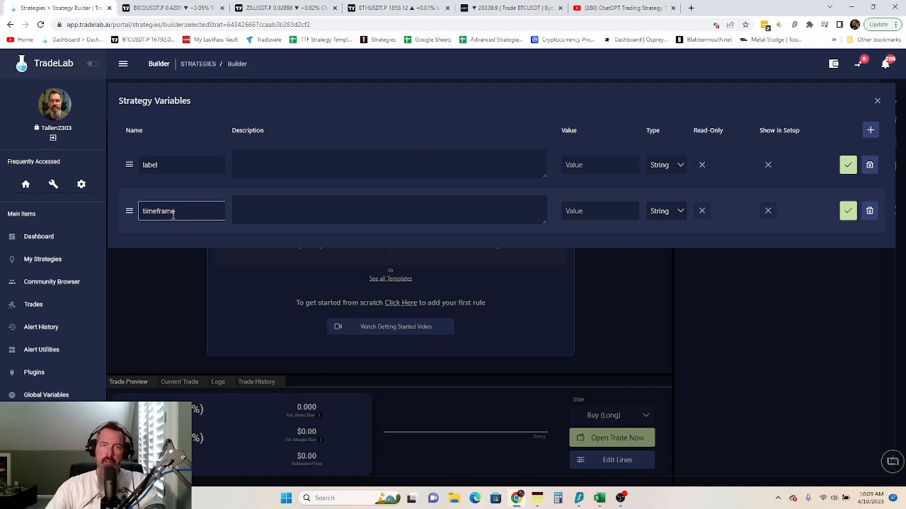
# - Mark both variables Read-Only and Show in Setup, save them, then return to the ETHUSDT chart
pyautogui.click(701, 165)
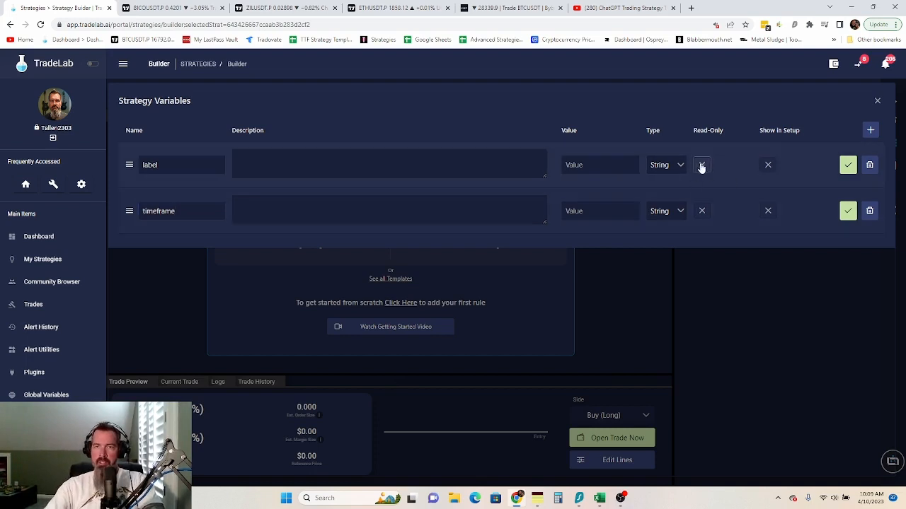
pyautogui.click(767, 165)
pyautogui.click(701, 211)
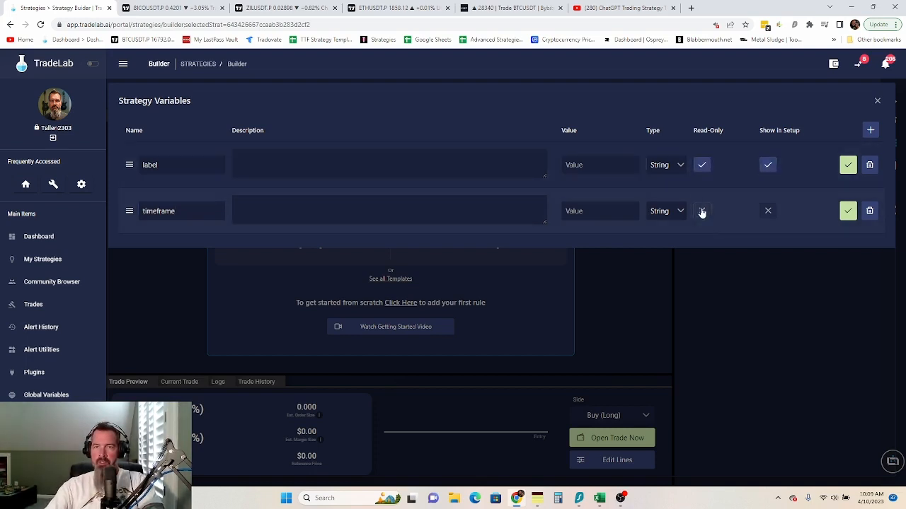
pyautogui.click(769, 214)
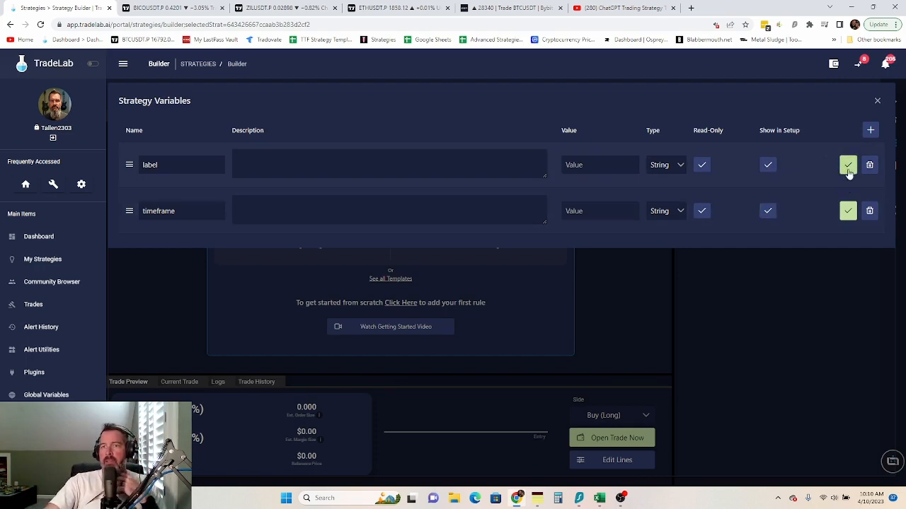
pyautogui.click(848, 166)
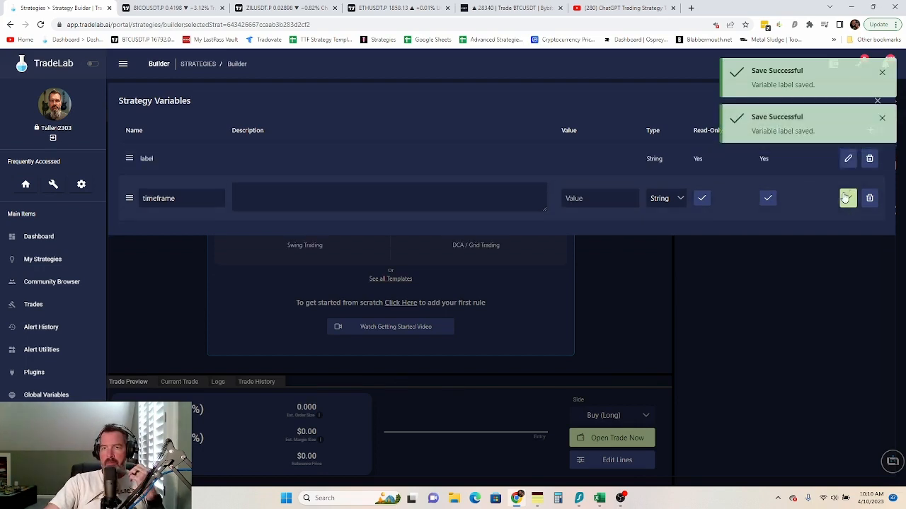
pyautogui.click(846, 198)
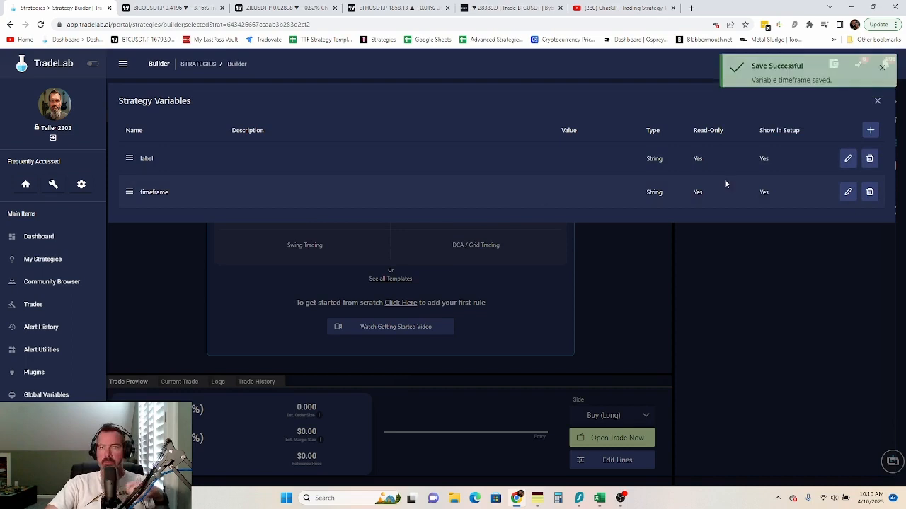
pyautogui.click(876, 100)
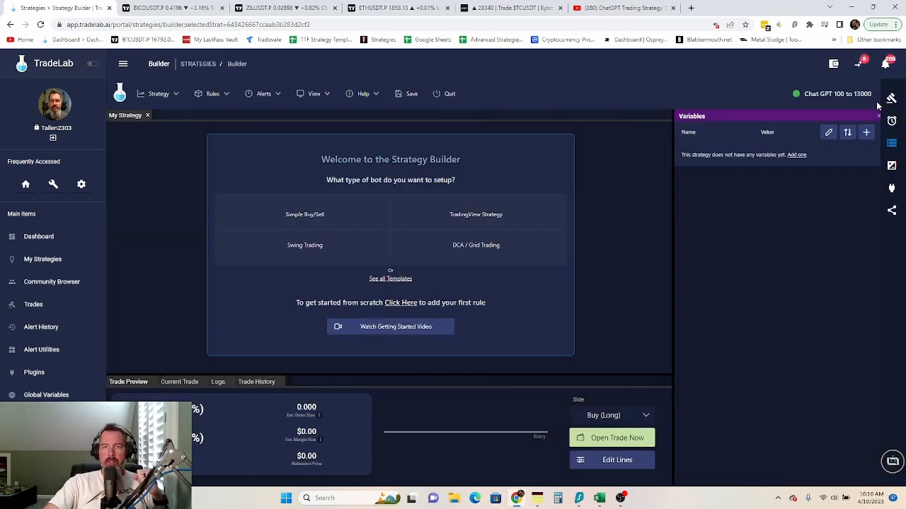
pyautogui.click(892, 165)
pyautogui.click(891, 142)
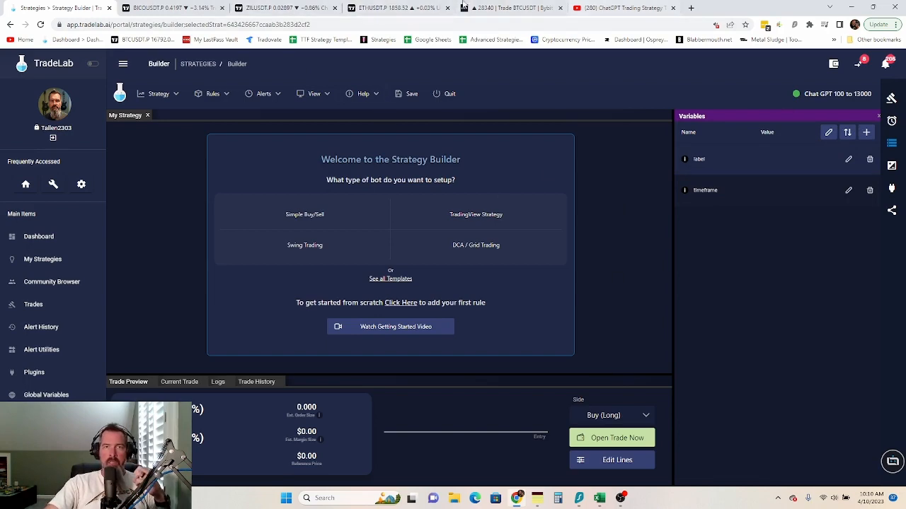
pyautogui.click(391, 11)
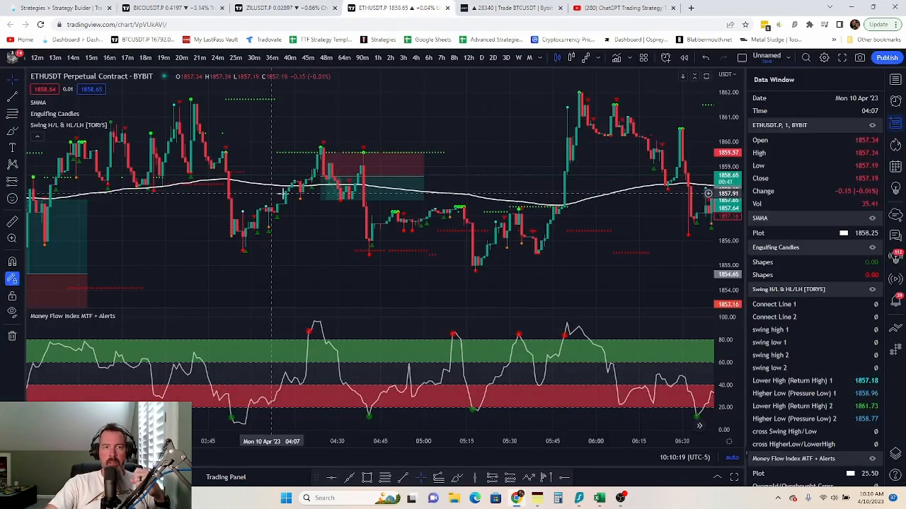
pyautogui.click(536, 499)
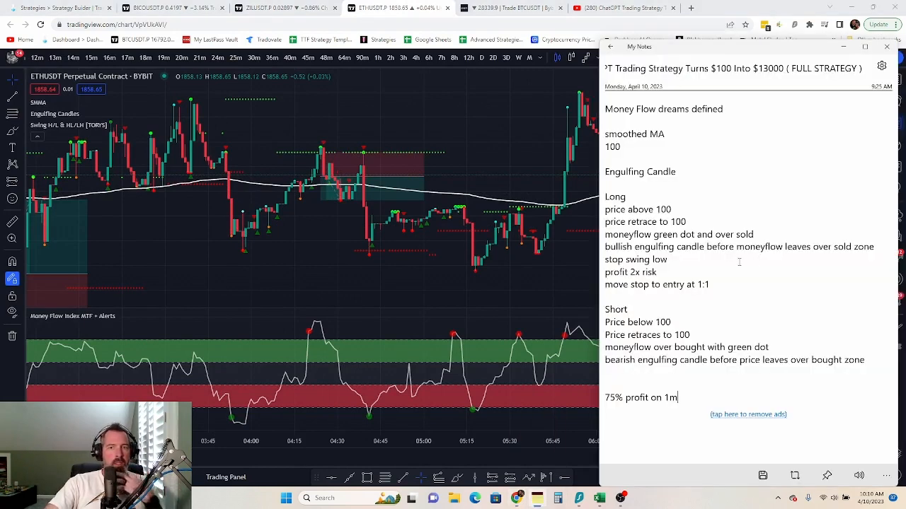
pyautogui.scroll(-2, 680, 381)
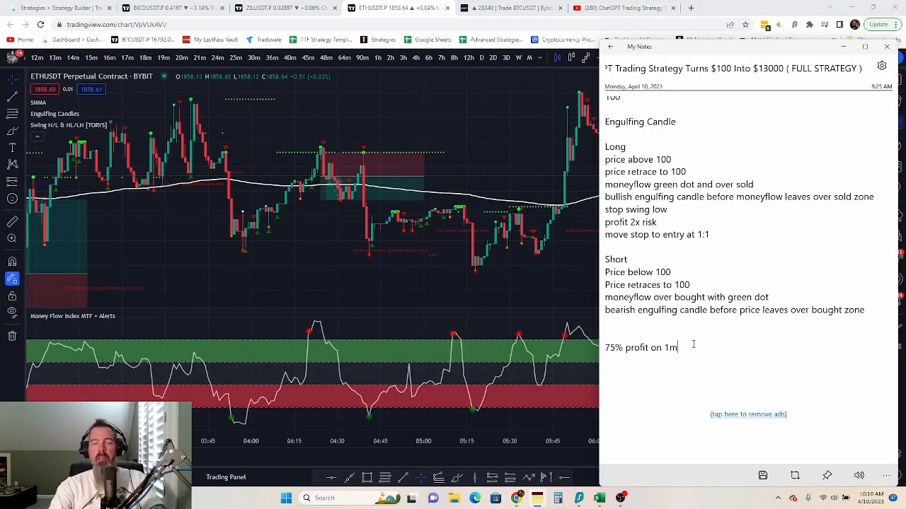
pyautogui.press('Return')
pyautogui.press('Return')
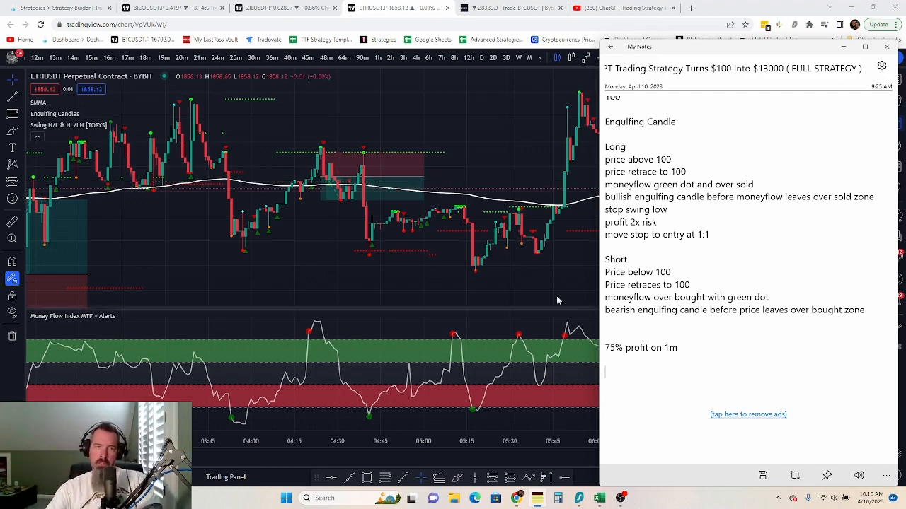
pyautogui.click(394, 313)
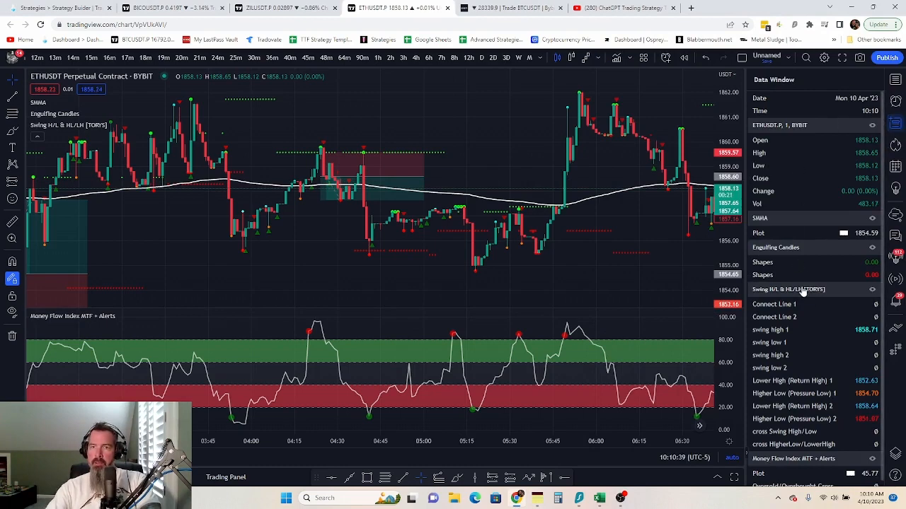
pyautogui.scroll(-1, 802, 301)
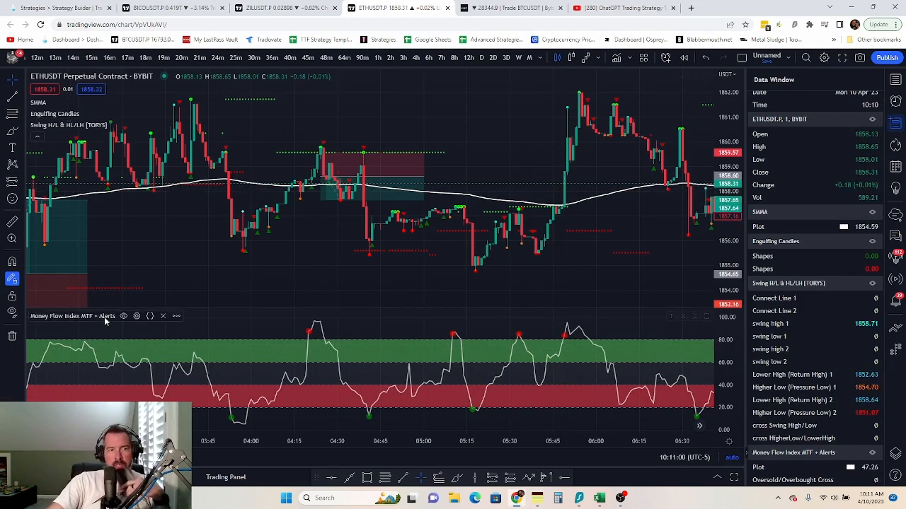
# - Start a Money Flow Index alert, review its MFI conditions, then return to TradeLab
pyautogui.click(177, 316)
pyautogui.click(268, 252)
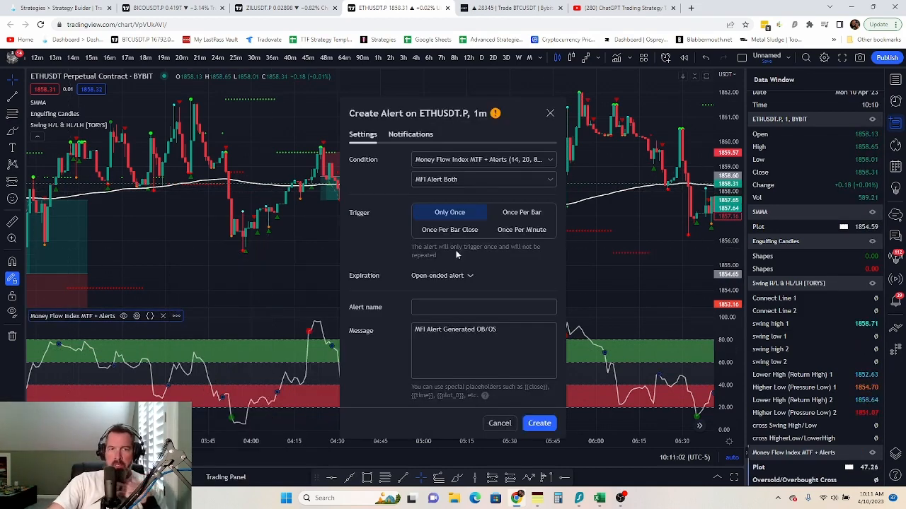
pyautogui.click(549, 179)
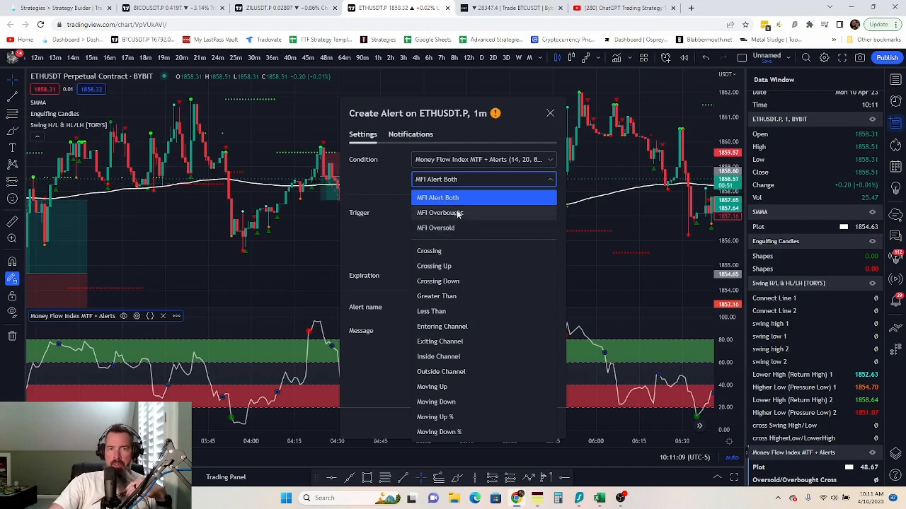
pyautogui.click(32, 7)
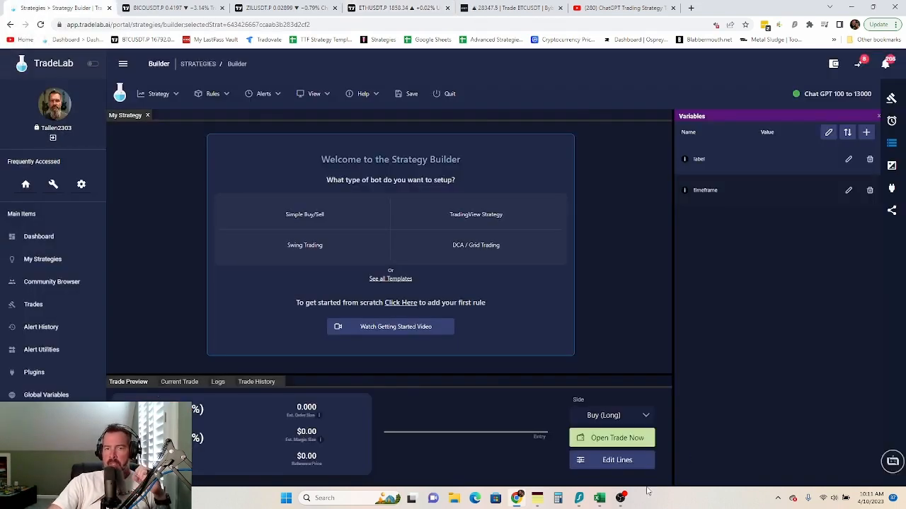
# - In My Notes, write the Moneyflow Alerts entries: Overbought Oversold and Data
pyautogui.click(537, 504)
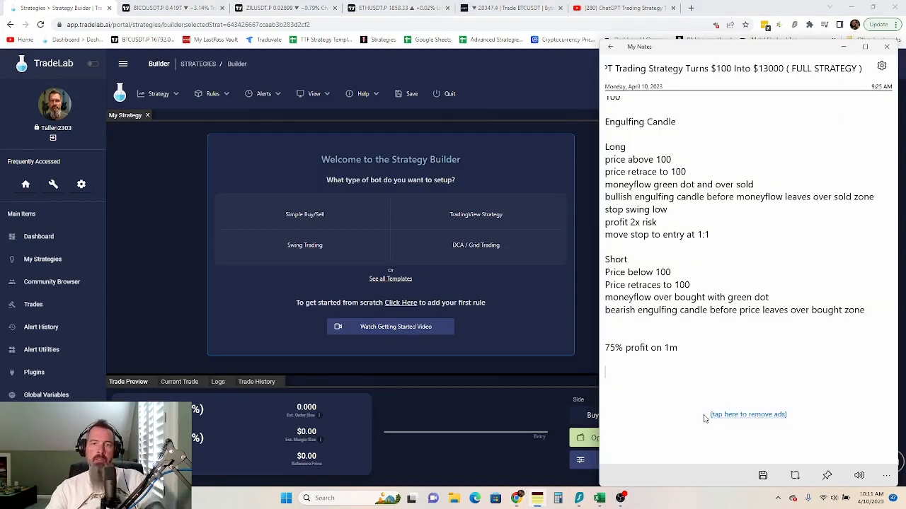
pyautogui.write('Money')
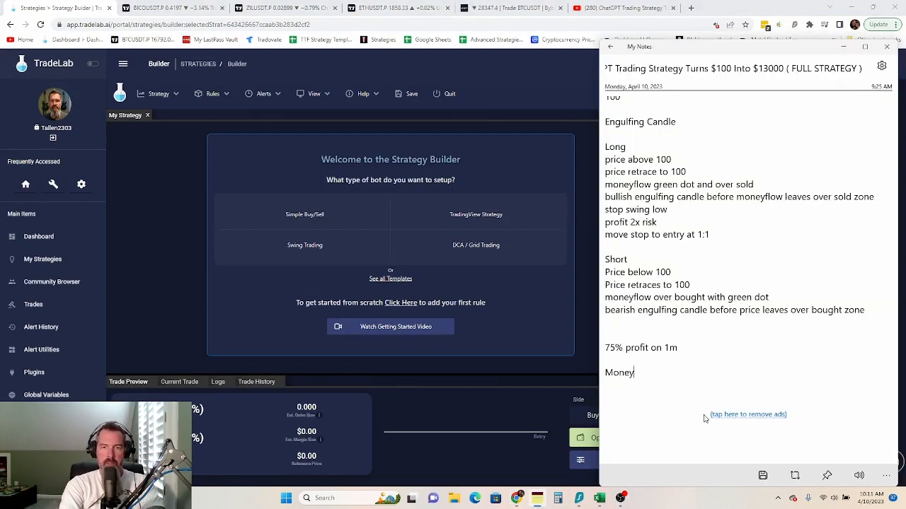
pyautogui.write('Flow')
pyautogui.press('BackSpace')
pyautogui.press('BackSpace')
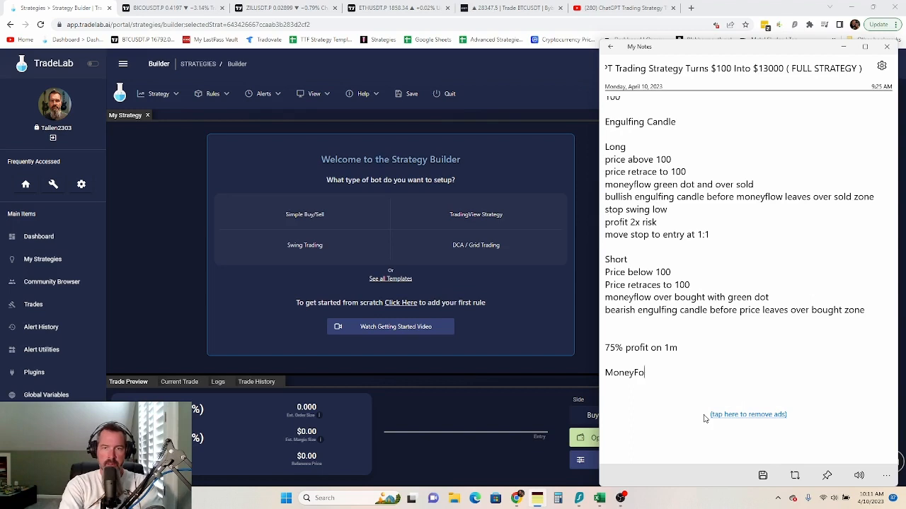
pyautogui.press('BackSpace')
pyautogui.press('BackSpace')
pyautogui.write('flow A')
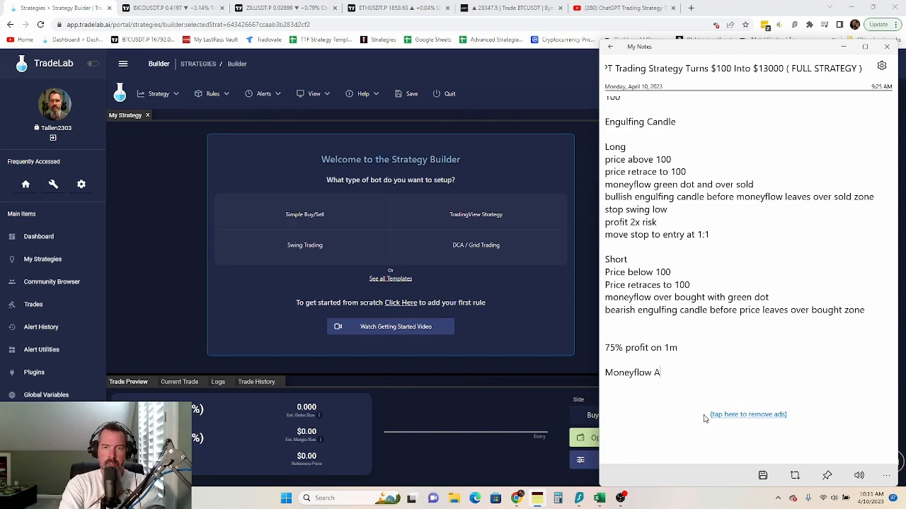
pyautogui.write('lert')
pyautogui.press('BackSpace')
pyautogui.write('lerts')
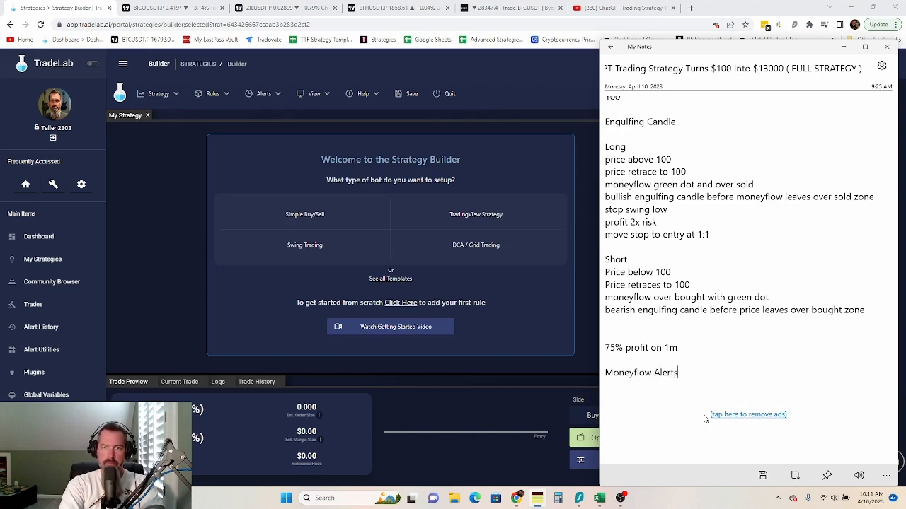
pyautogui.write('Overbought')
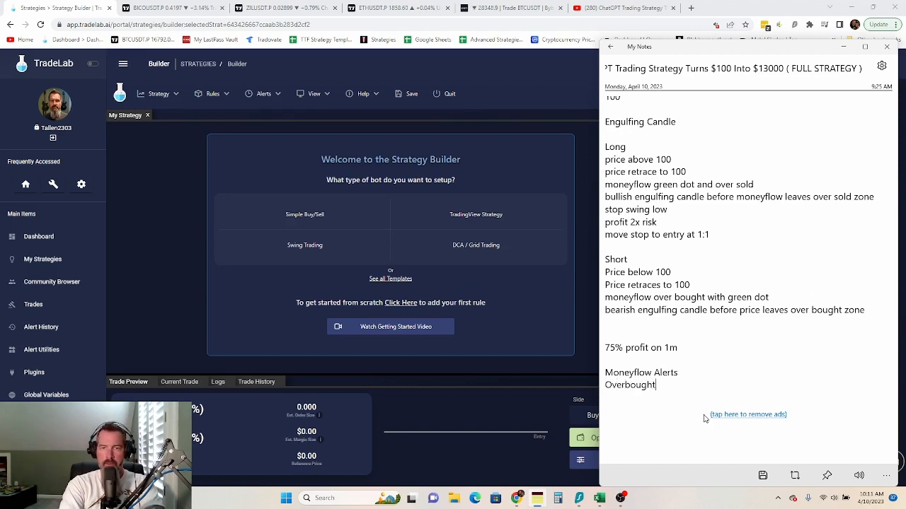
pyautogui.write('O')
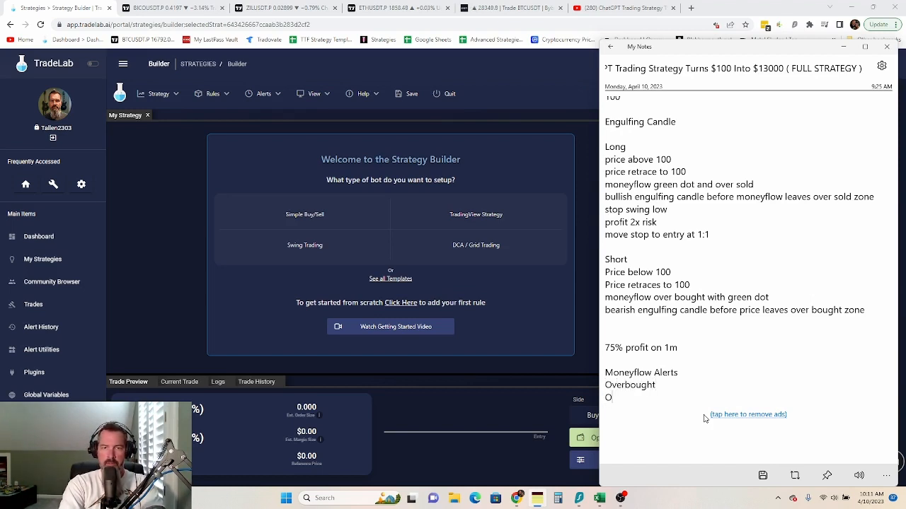
pyautogui.write('verso')
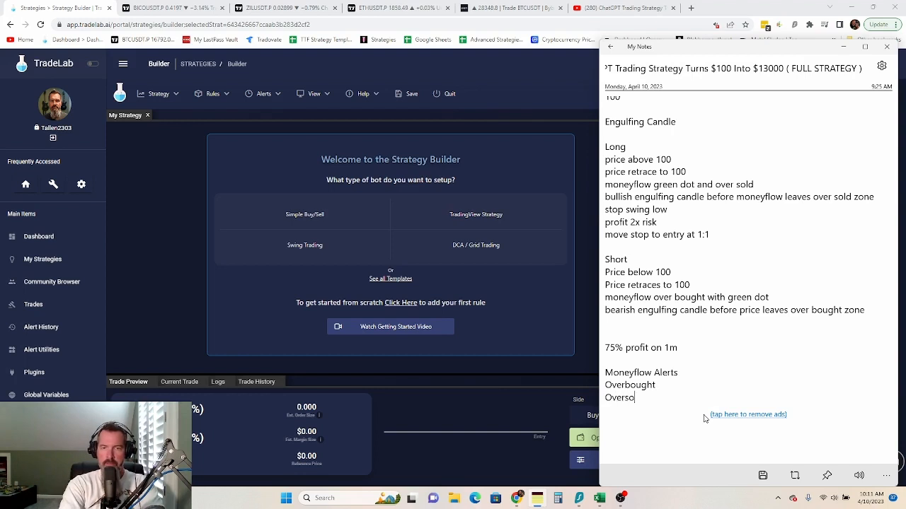
pyautogui.write('ld and')
pyautogui.press('BackSpace')
pyautogui.press('BackSpace')
pyautogui.press('BackSpace')
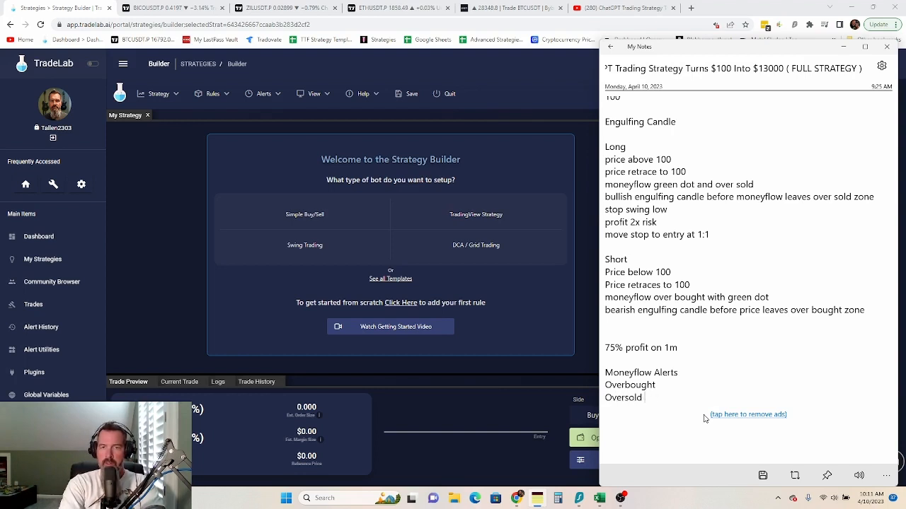
pyautogui.press('Return')
pyautogui.write('Data')
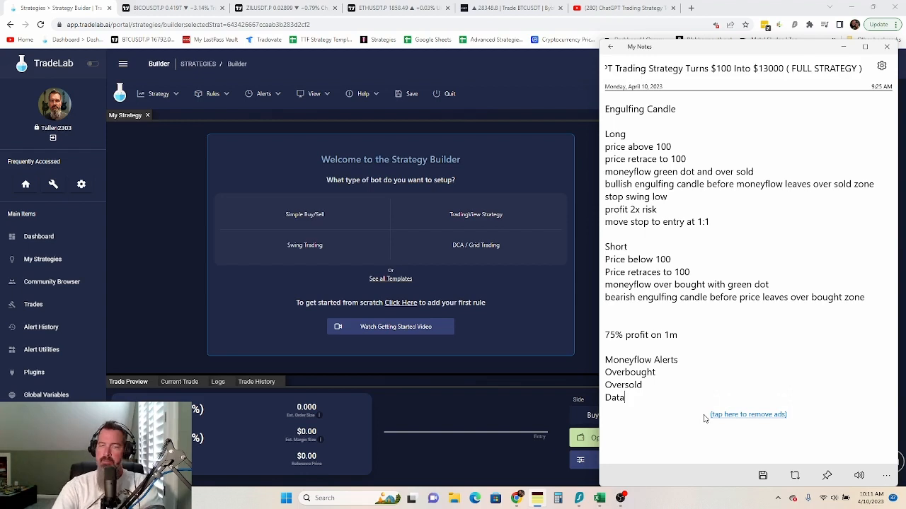
pyautogui.press('Return')
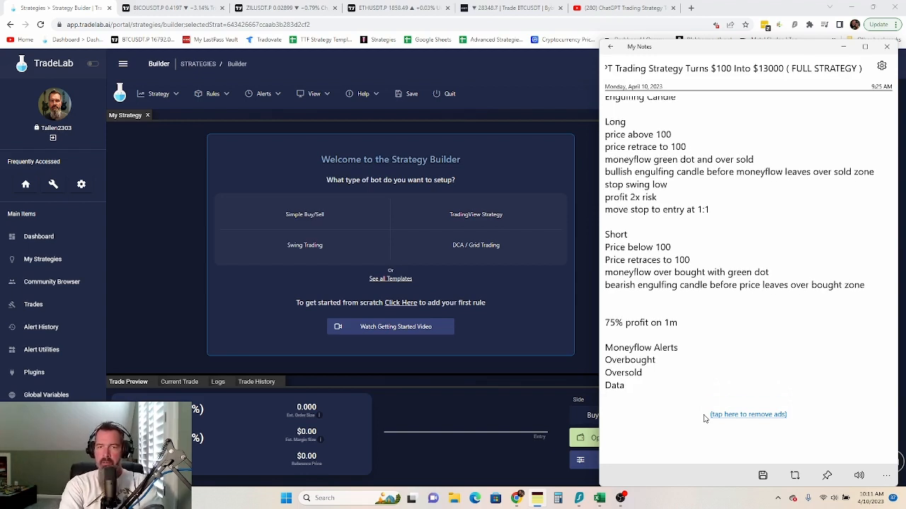
pyautogui.press('Return')
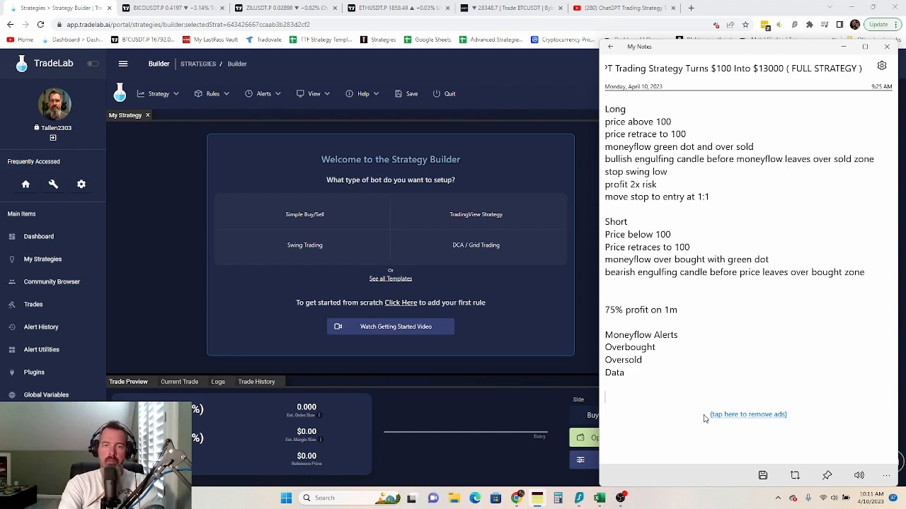
# - Add a Moneyflow variables list: Good to Long, Good to short and Moneyflow data
pyautogui.write('Moneyf')
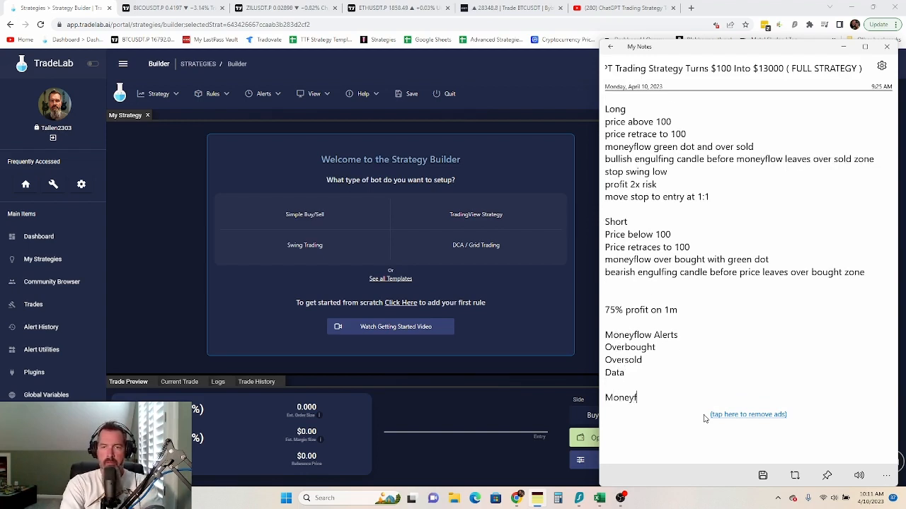
pyautogui.write('low varia')
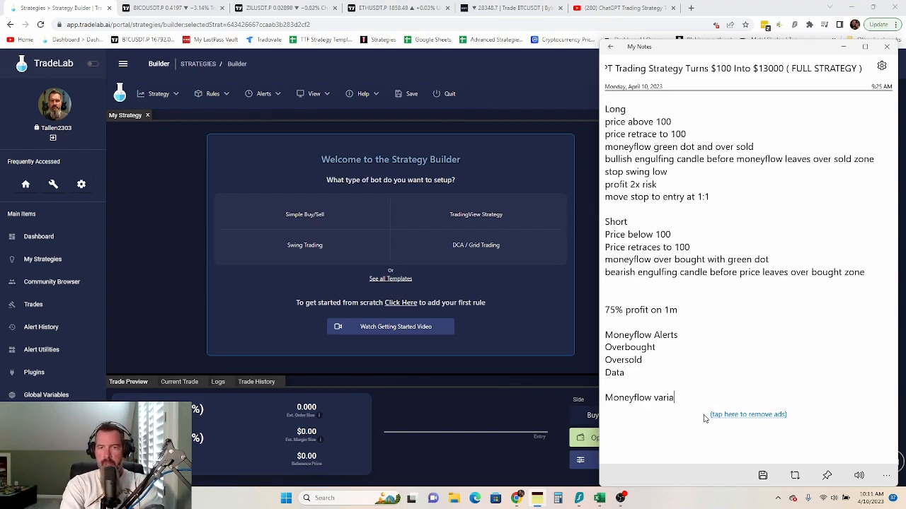
pyautogui.write('ble')
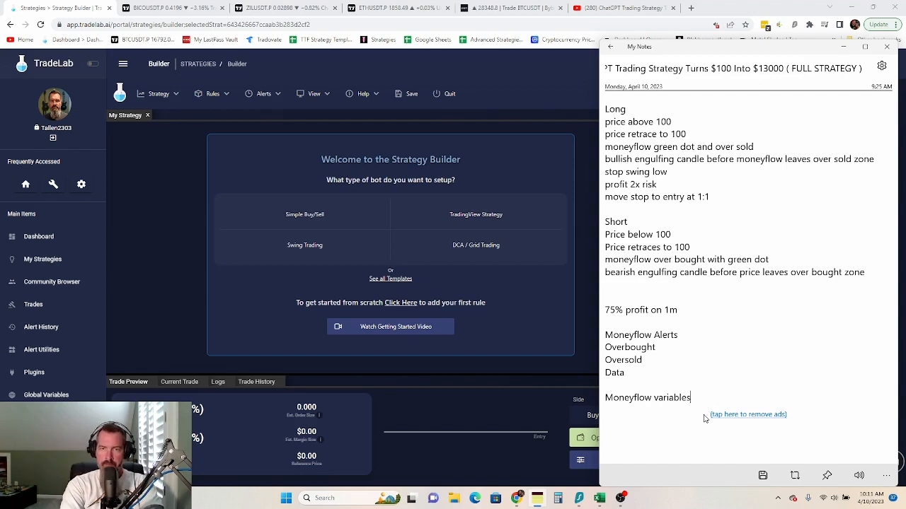
pyautogui.write('s')
pyautogui.press('Return')
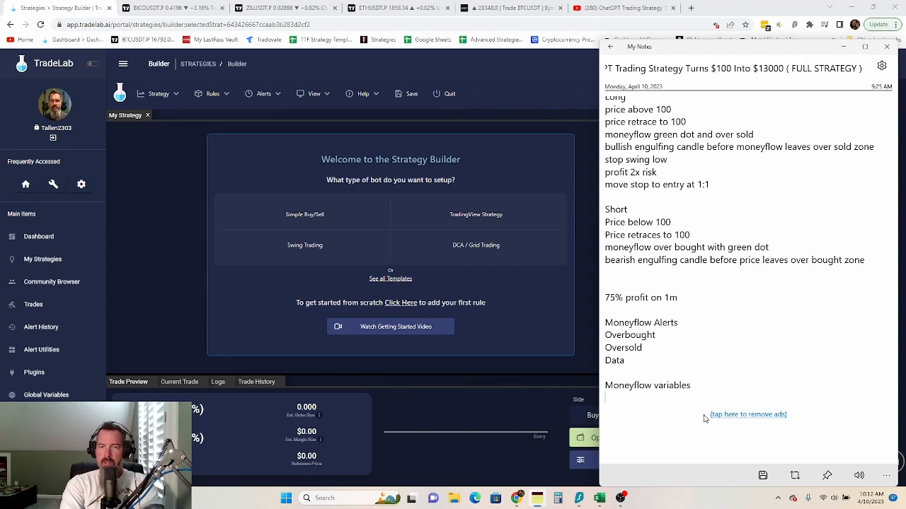
pyautogui.write('Good to ')
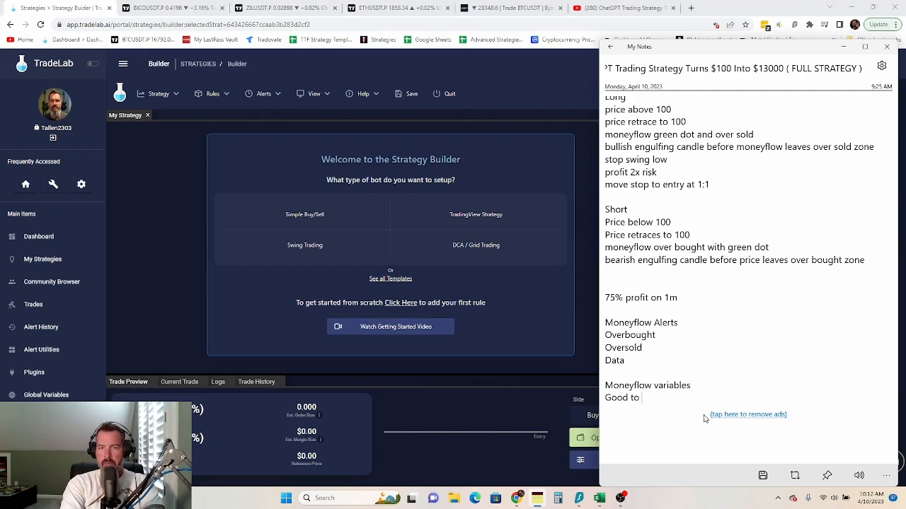
pyautogui.write('Long')
pyautogui.press('Return')
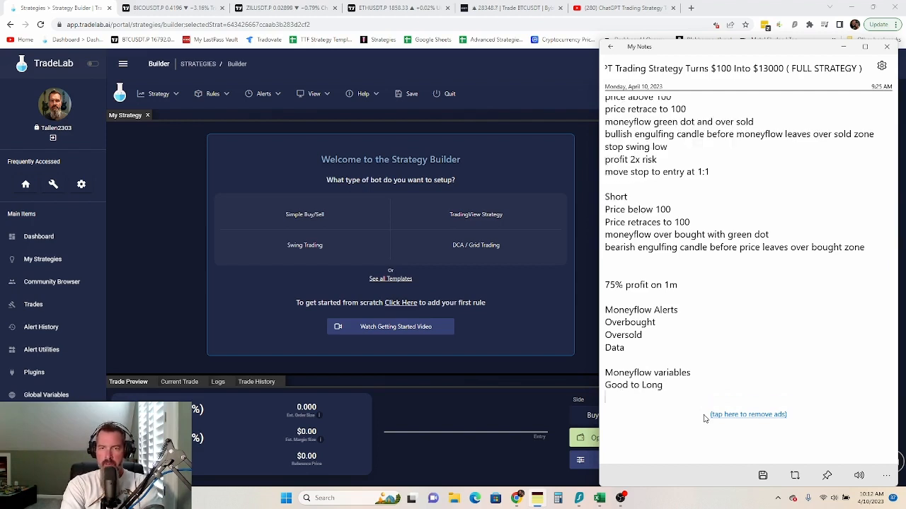
pyautogui.write('Good to shor')
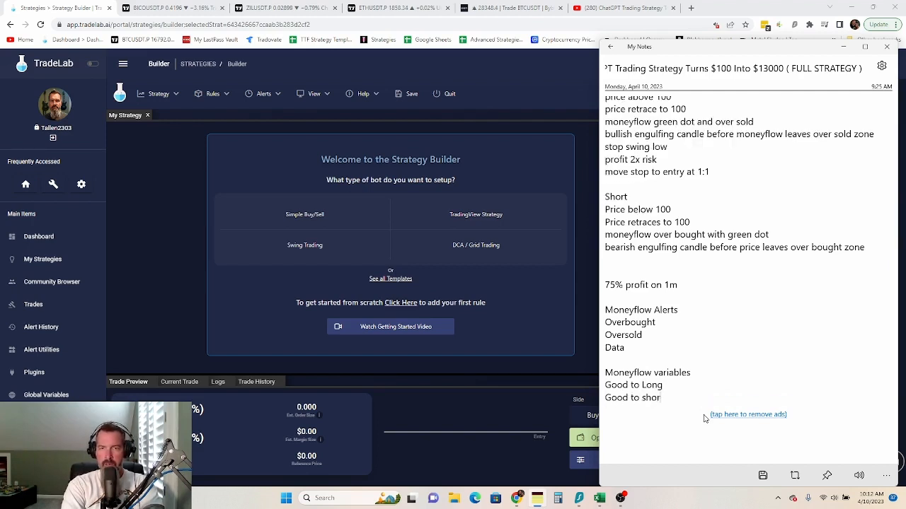
pyautogui.write('t')
pyautogui.press('Return')
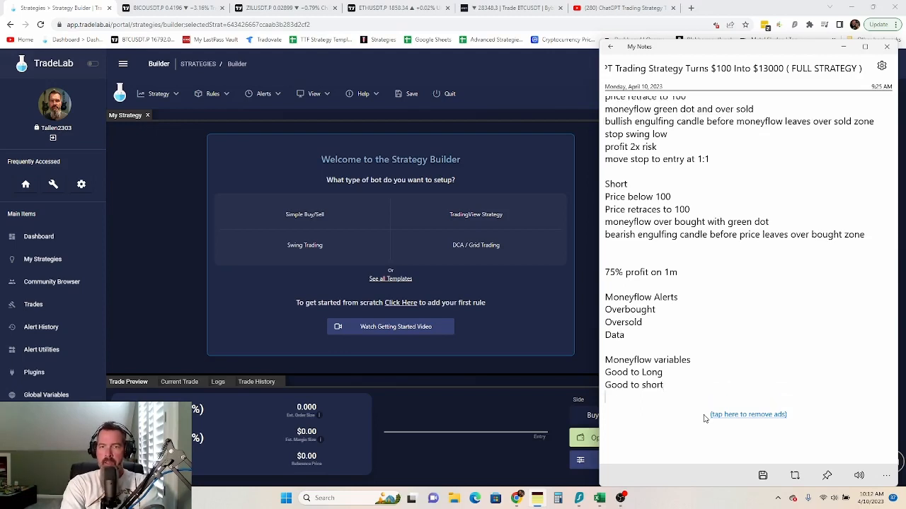
pyautogui.write('D')
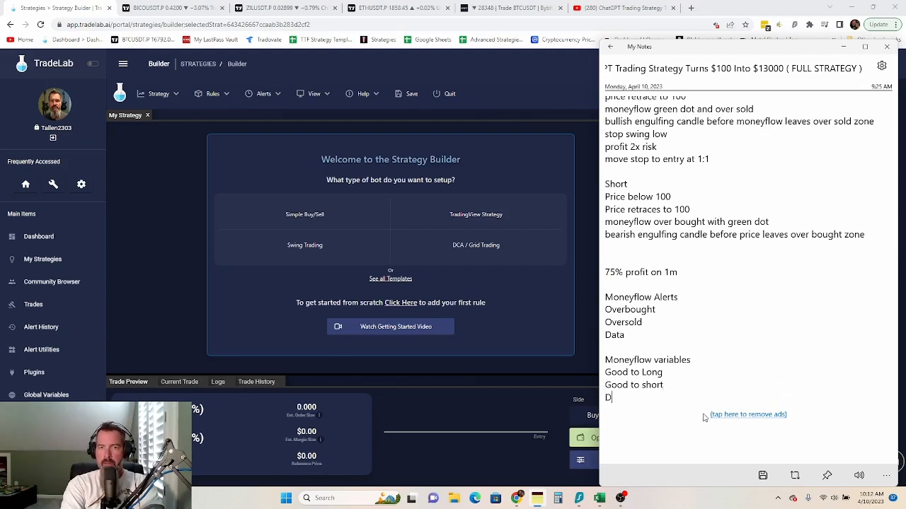
pyautogui.press('BackSpace')
pyautogui.write('Monel')
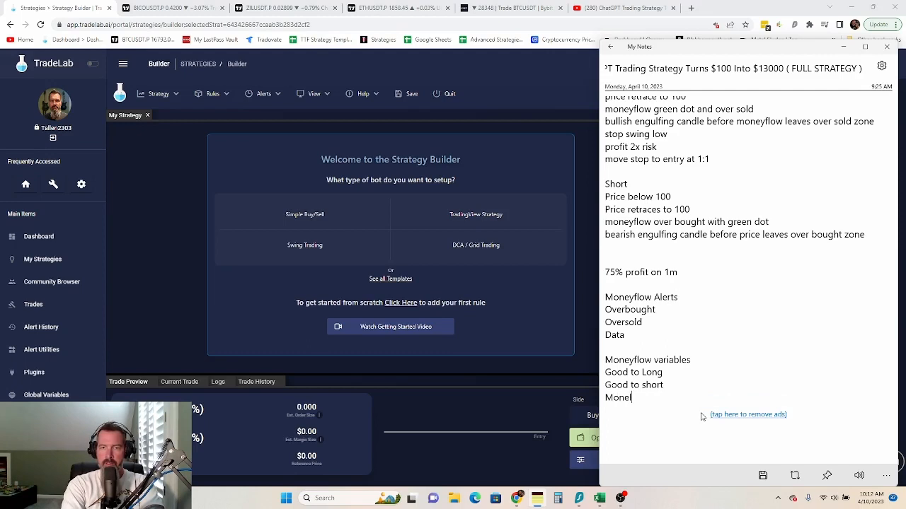
pyautogui.press('BackSpace')
pyautogui.write('yf')
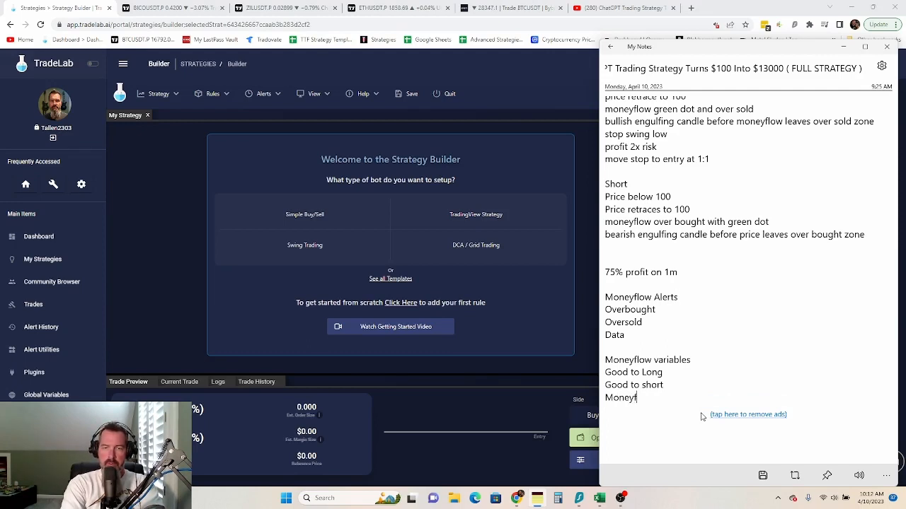
pyautogui.write('low data')
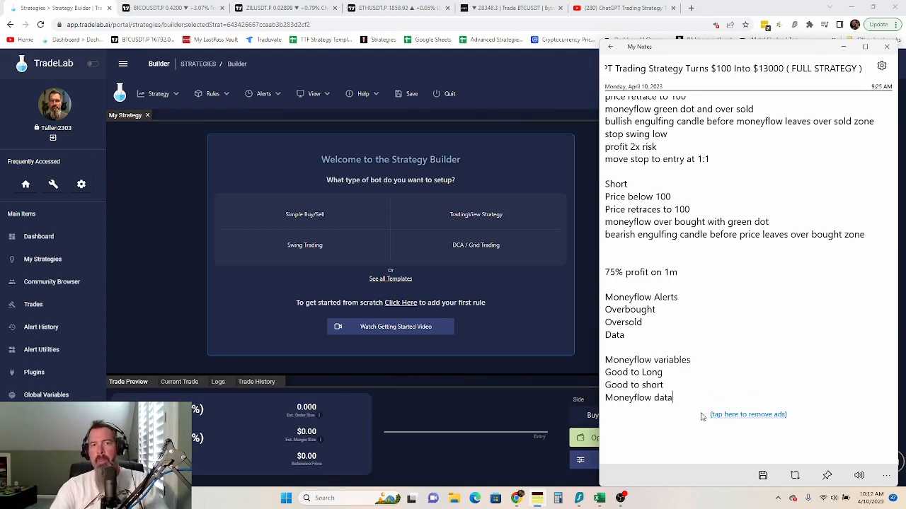
pyautogui.click(582, 308)
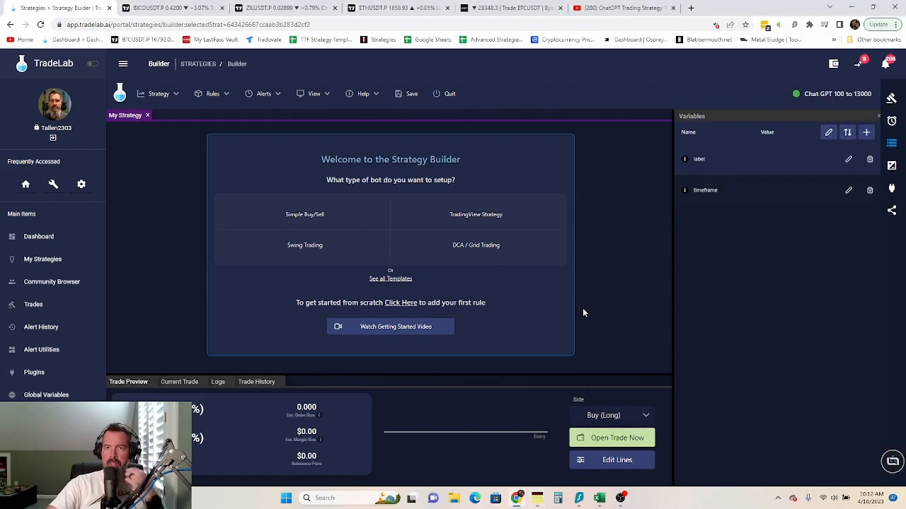
# - Open the strategy variables editor and add three empty variables
pyautogui.click(890, 145)
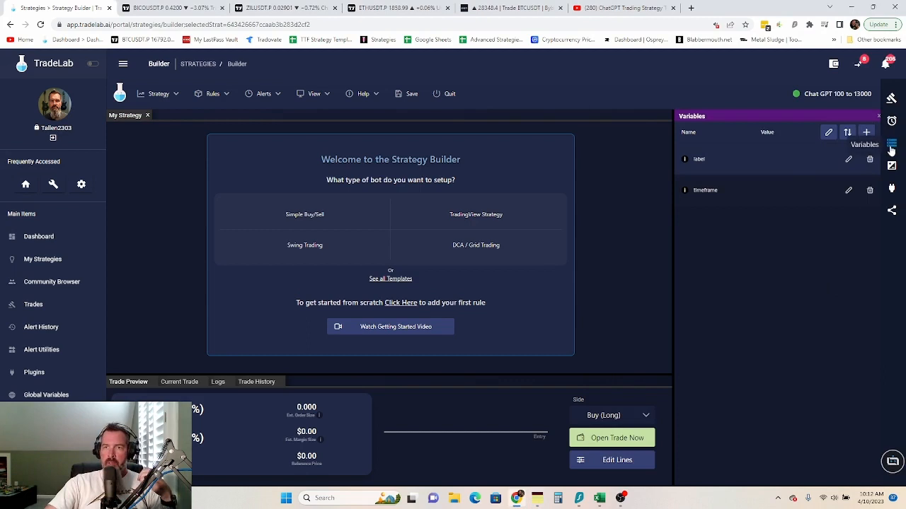
pyautogui.click(828, 132)
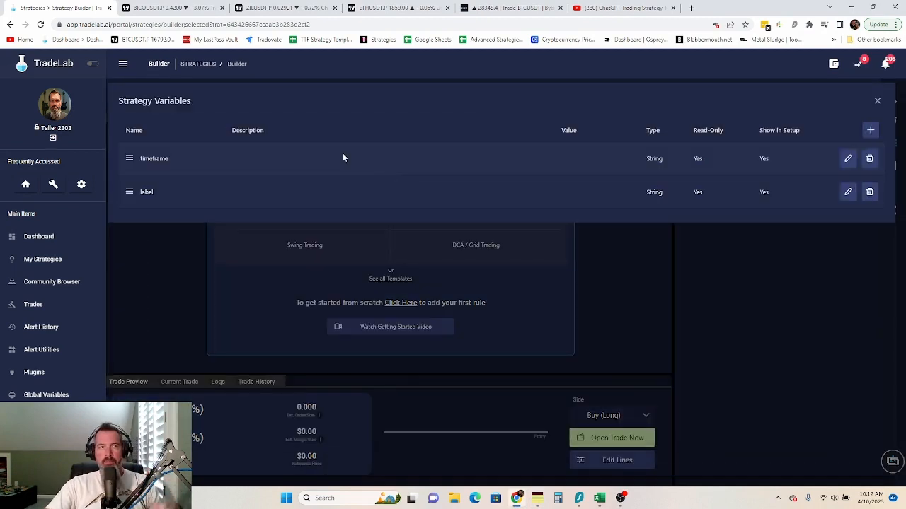
pyautogui.click(870, 131)
pyautogui.click(870, 130)
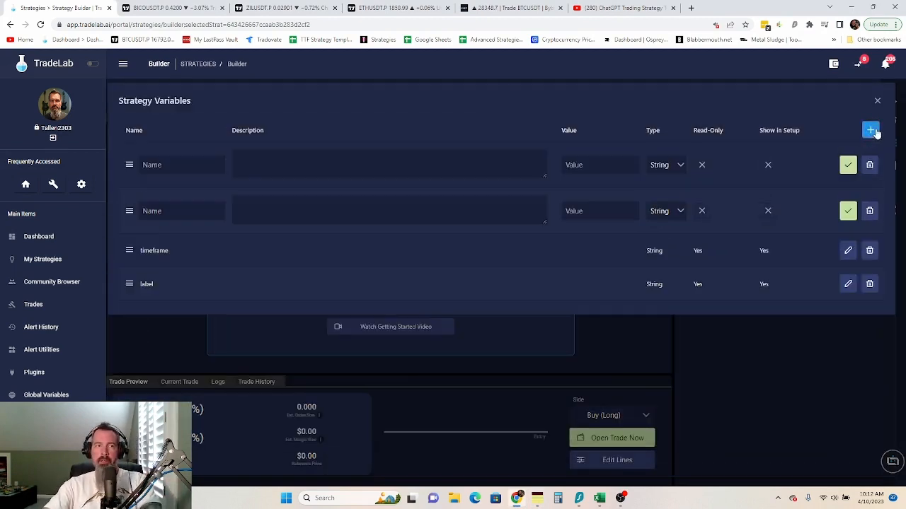
pyautogui.click(872, 131)
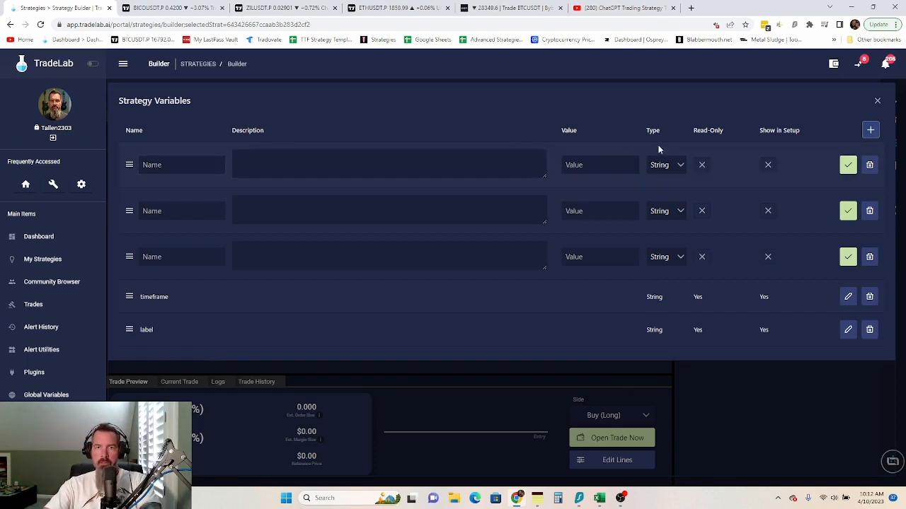
# - Name the new variables MoneyFlow Value, Good to Short and Good to Long
pyautogui.click(157, 165)
pyautogui.write('M')
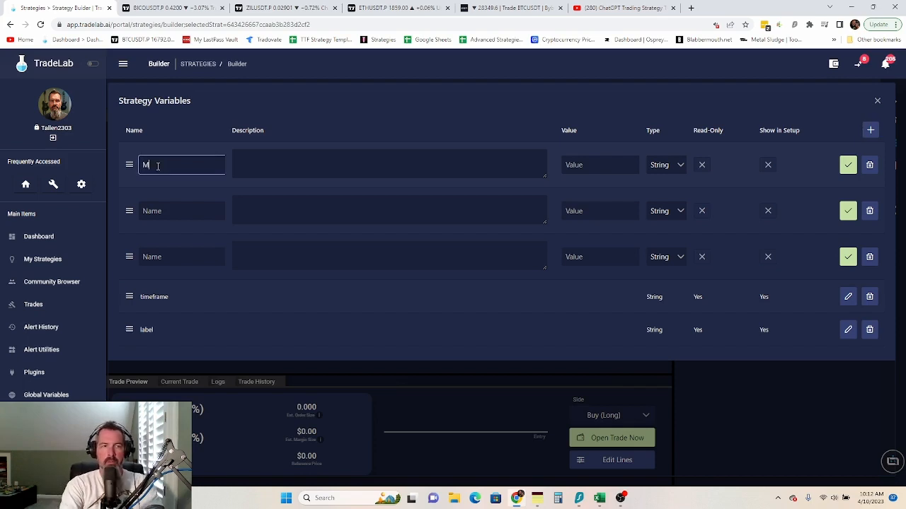
pyautogui.write('oneyFLow')
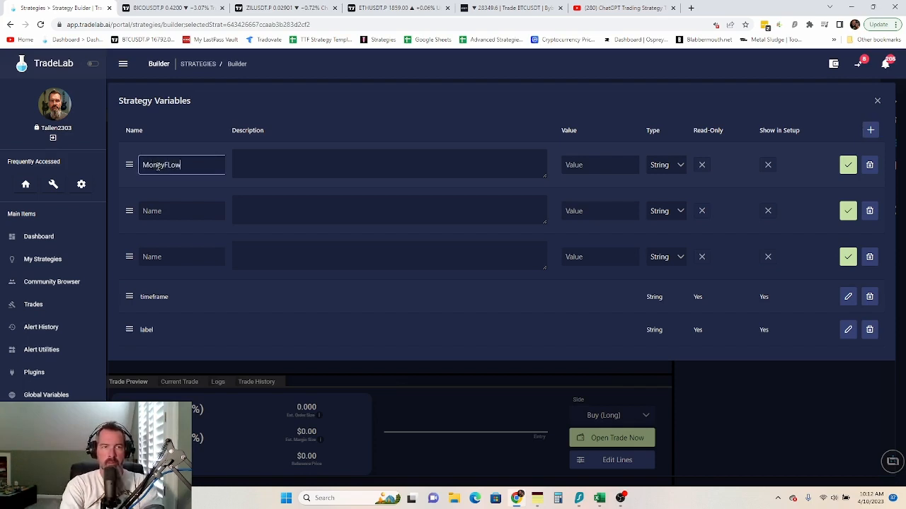
pyautogui.write('ow')
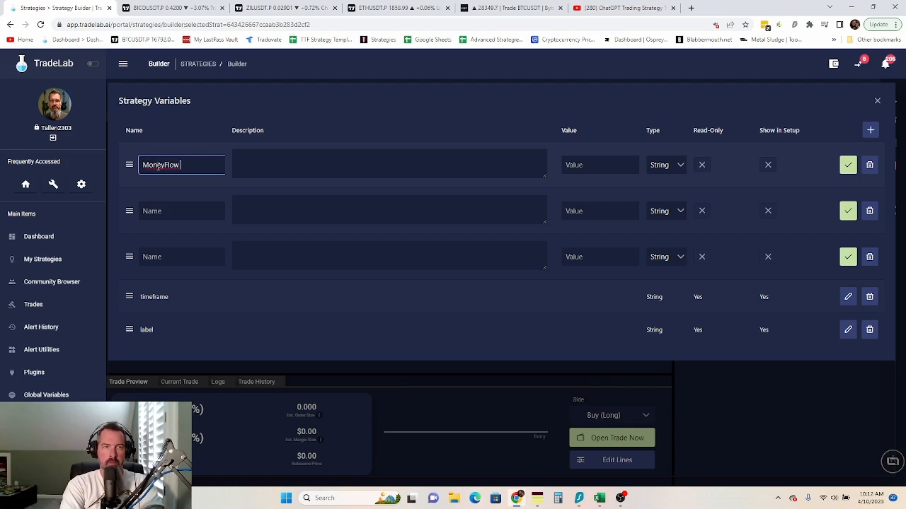
pyautogui.write(' Value')
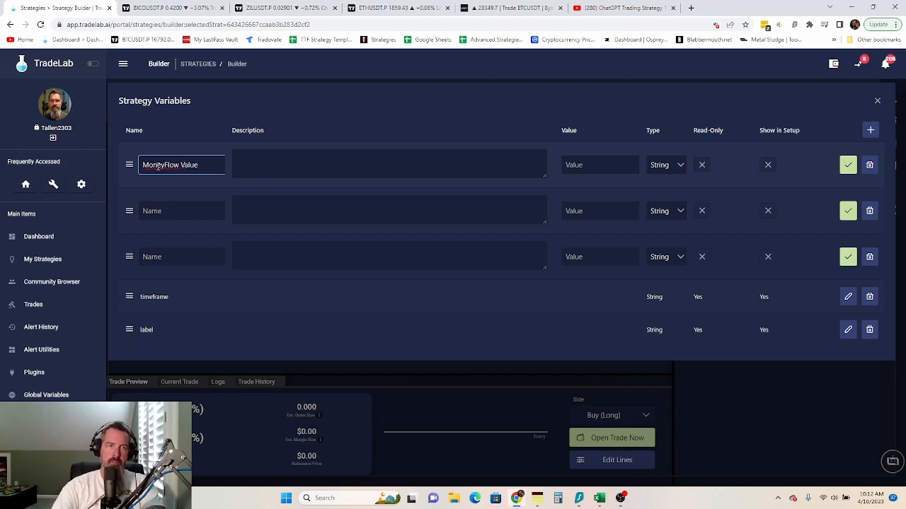
pyautogui.click(162, 217)
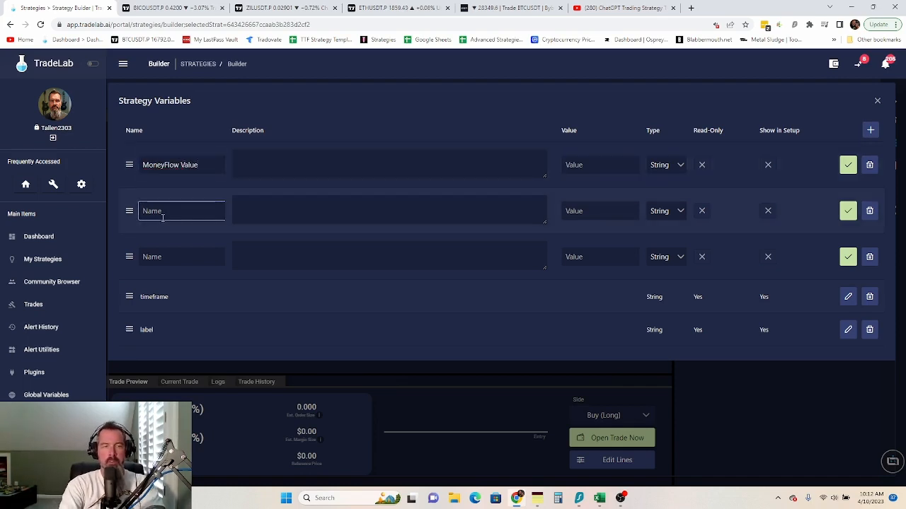
pyautogui.write('GOo')
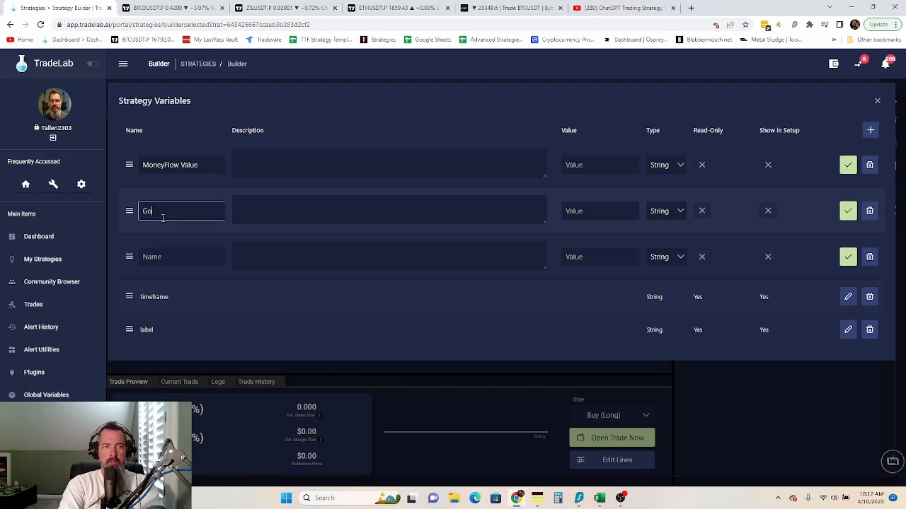
pyautogui.write('od To')
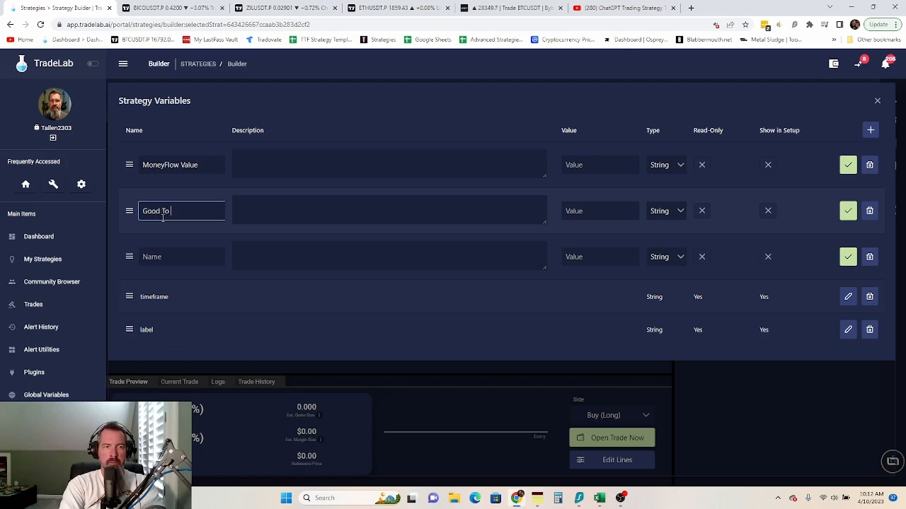
pyautogui.write(' SHo')
pyautogui.press('BackSpace')
pyautogui.press('BackSpace')
pyautogui.write('hort')
pyautogui.click(165, 254)
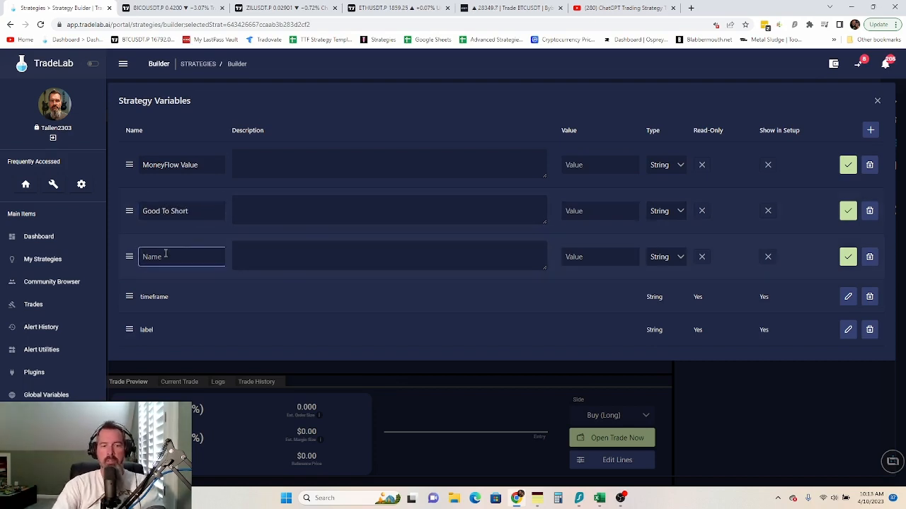
pyautogui.write('Good to L')
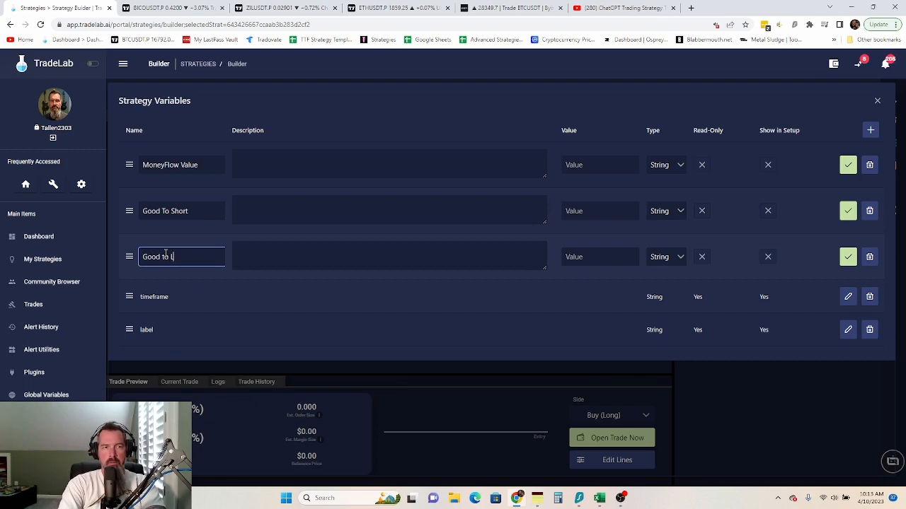
pyautogui.write('ong')
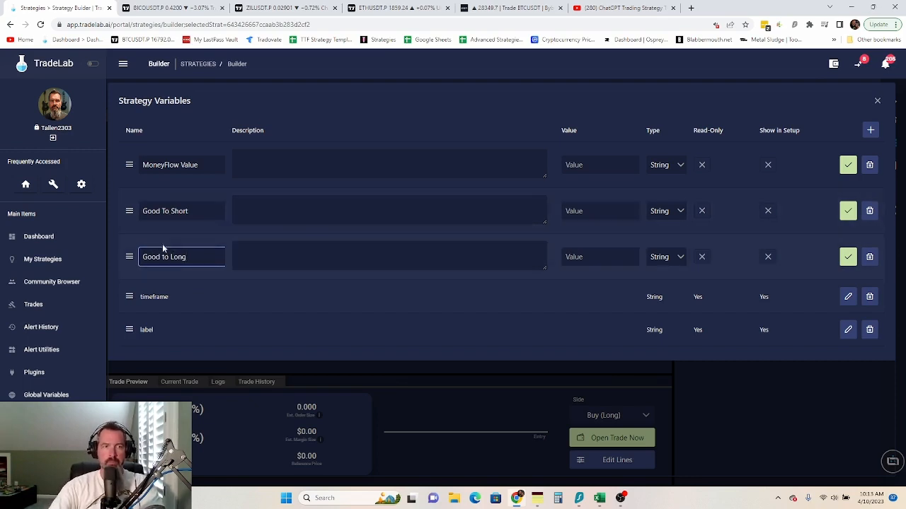
pyautogui.click(168, 209)
pyautogui.press('BackSpace')
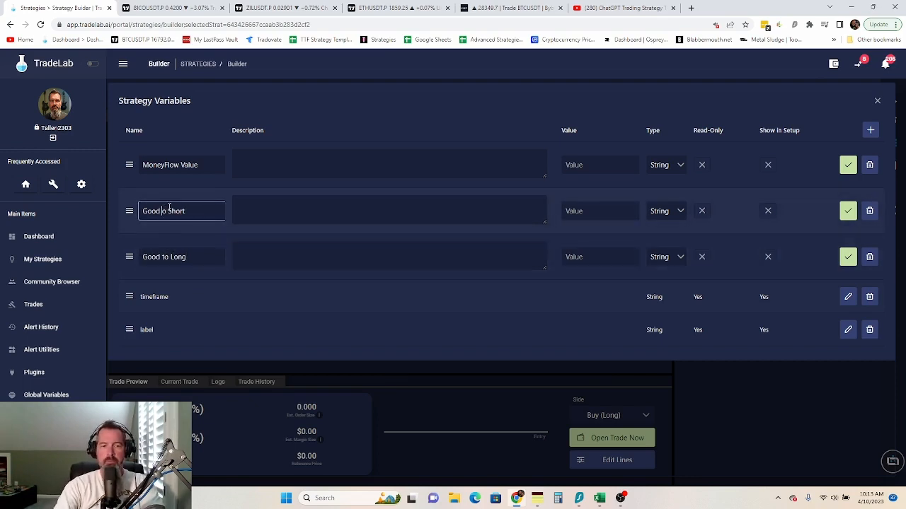
pyautogui.write('t')
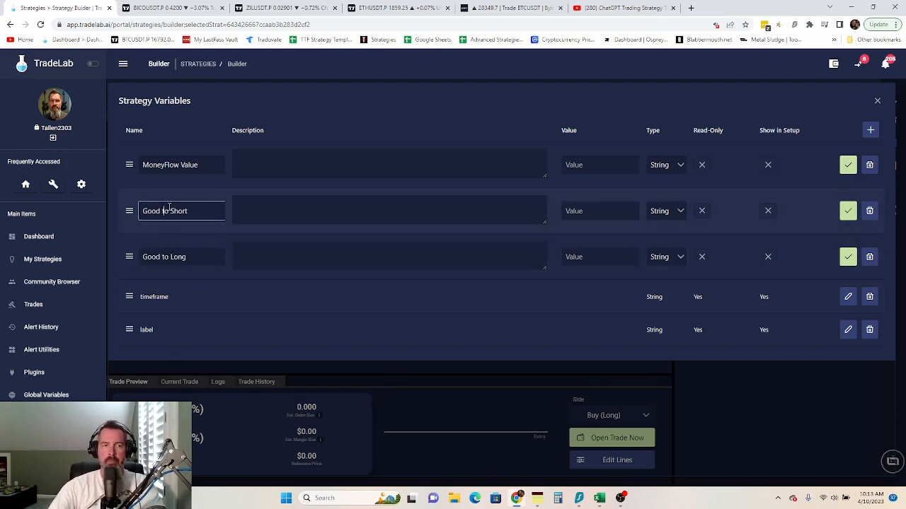
# - Make MoneyFlow Value a Number and both Good to variables True/False, then save all three
pyautogui.click(681, 170)
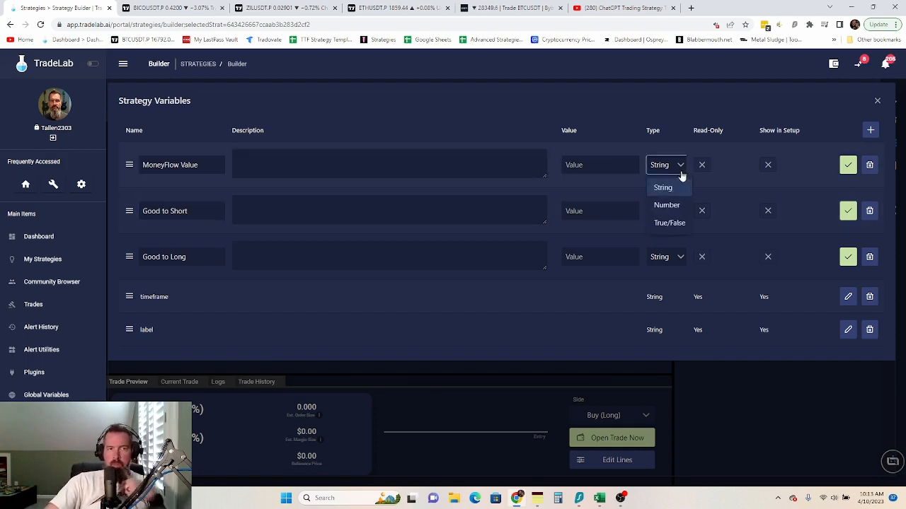
pyautogui.click(676, 207)
pyautogui.click(676, 210)
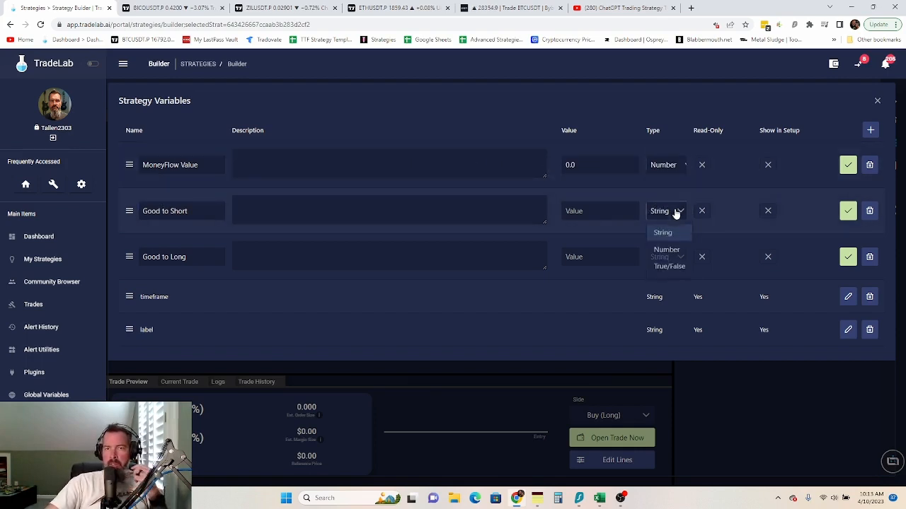
pyautogui.click(672, 267)
pyautogui.click(672, 257)
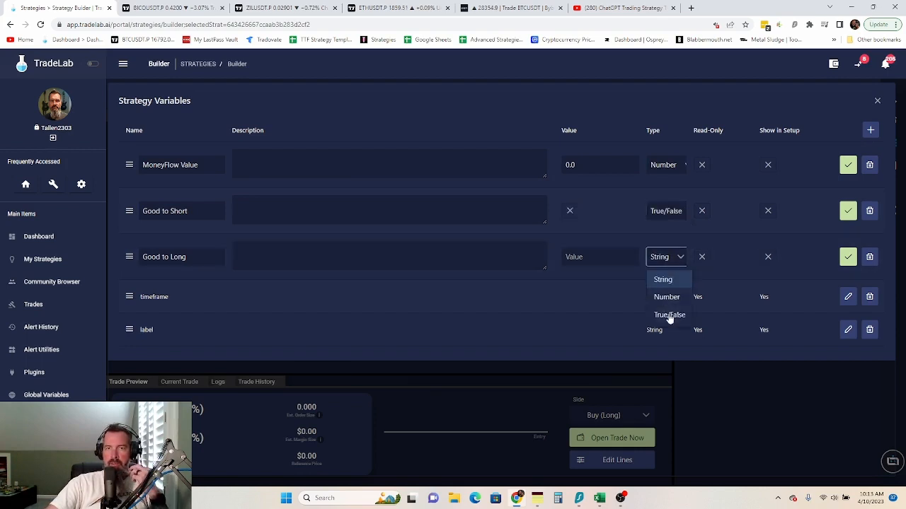
pyautogui.click(668, 313)
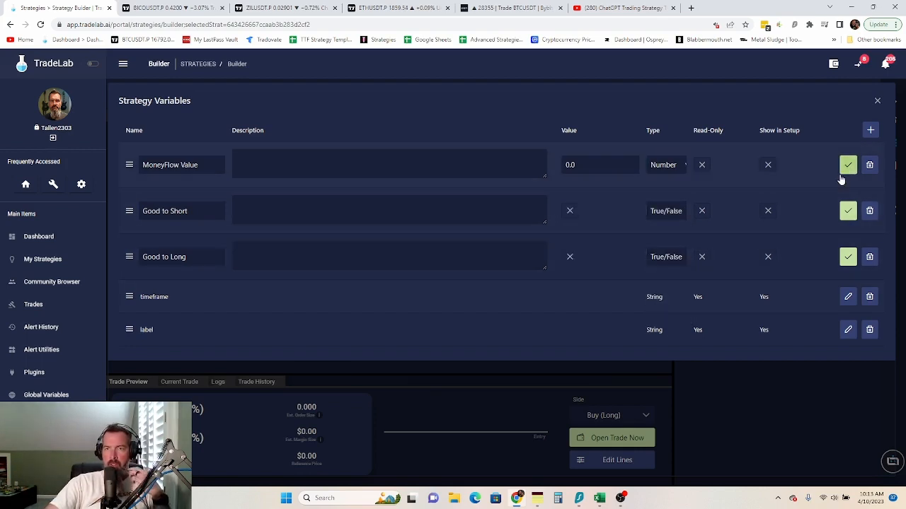
pyautogui.click(847, 167)
pyautogui.click(846, 199)
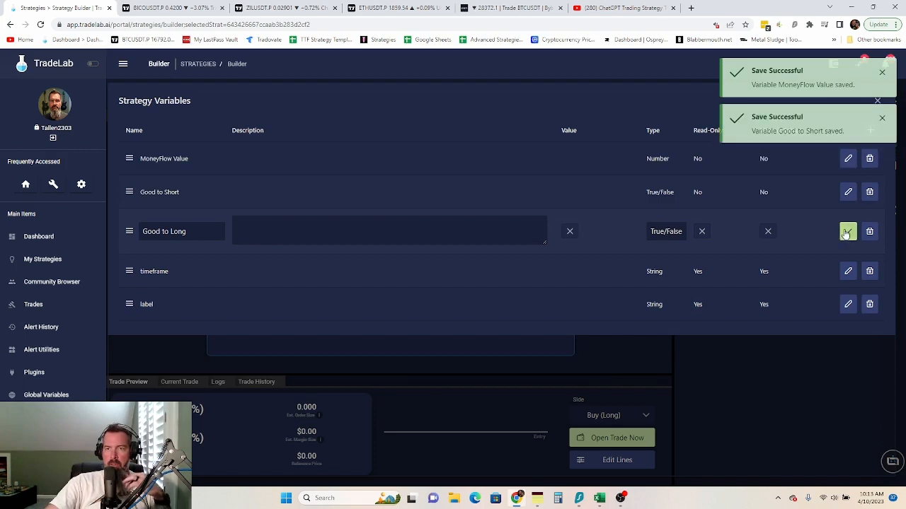
pyautogui.click(847, 232)
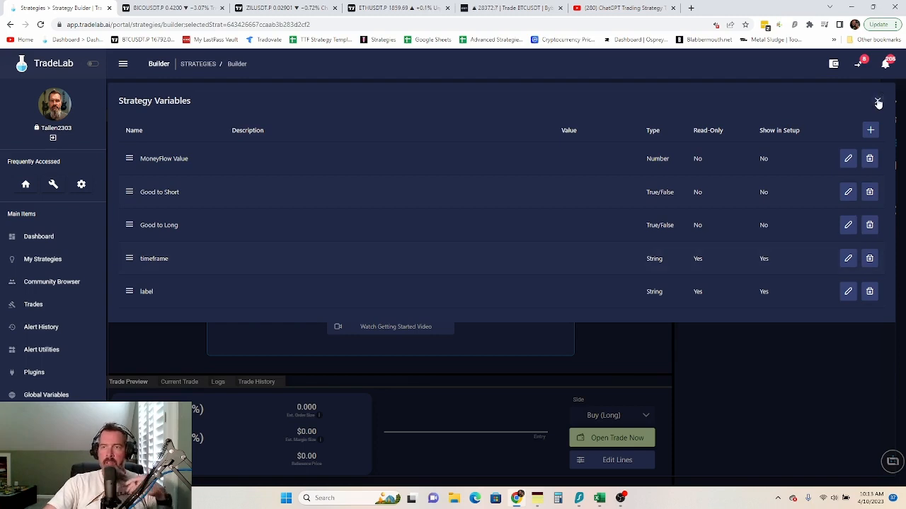
pyautogui.click(877, 103)
# - Save the Chat GPT 100 to 13000 strategy and begin a new alert in Alert Builder
pyautogui.click(893, 145)
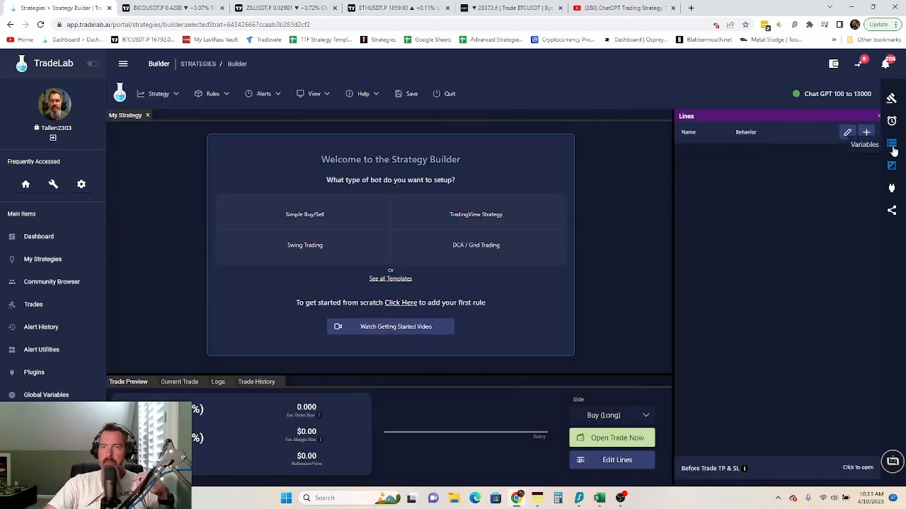
pyautogui.click(412, 93)
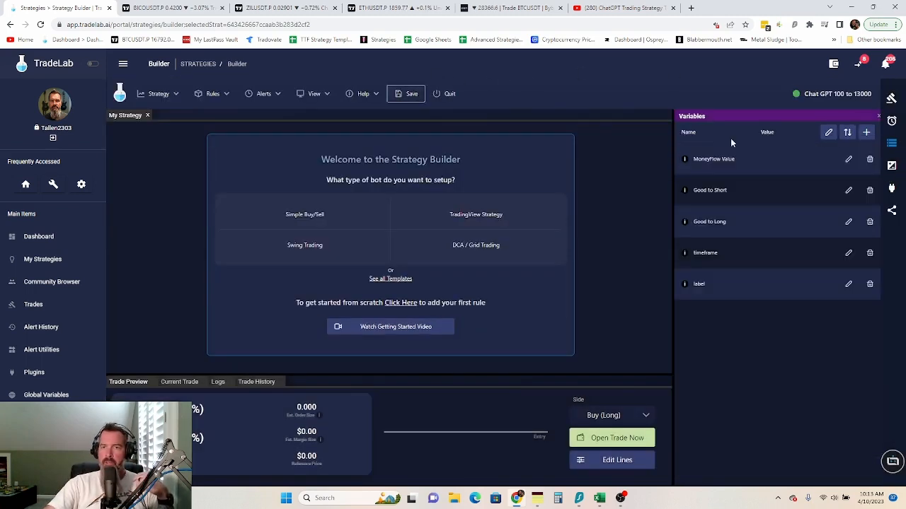
pyautogui.click(894, 123)
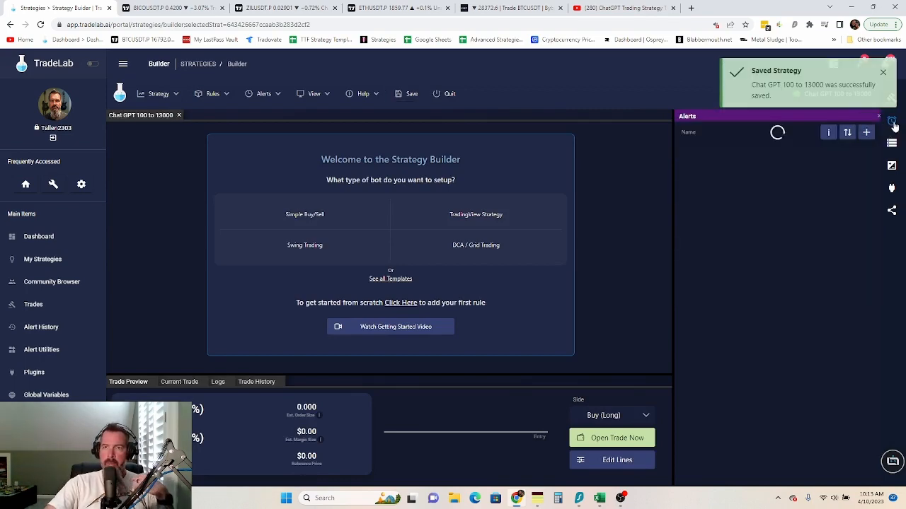
pyautogui.click(866, 133)
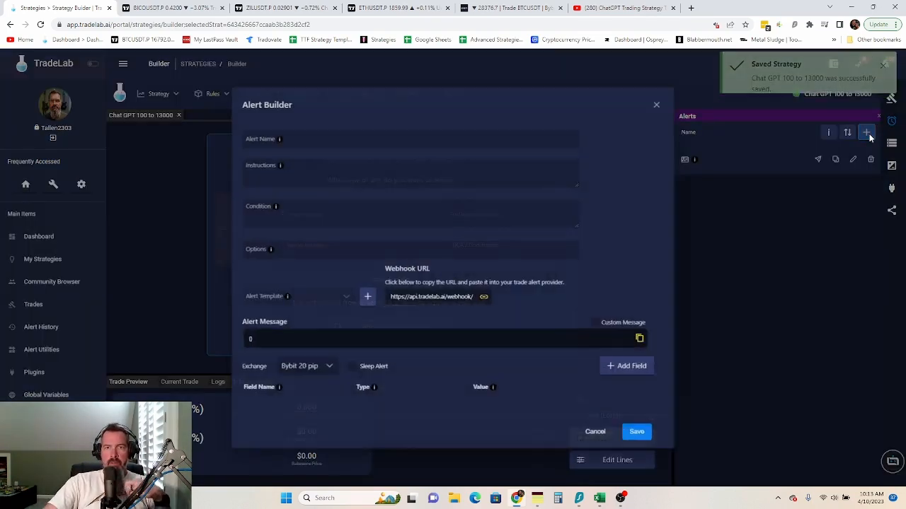
pyautogui.click(263, 122)
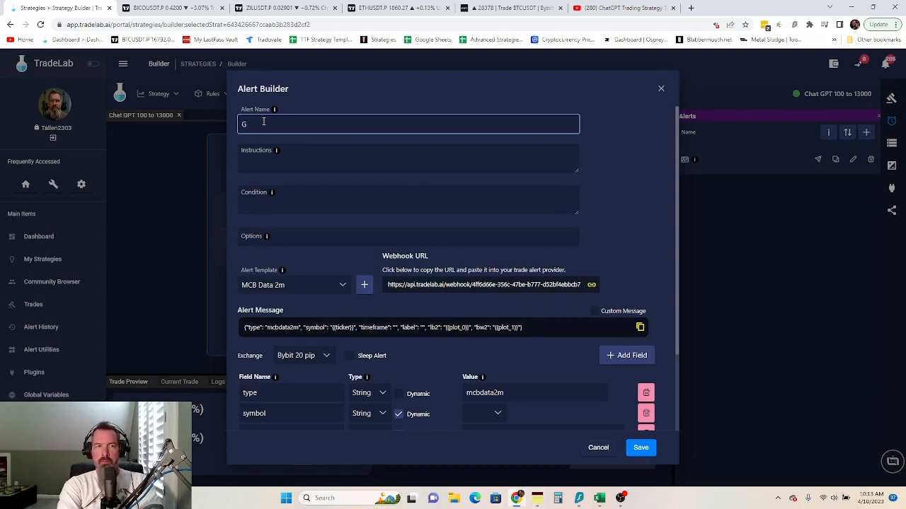
# - Name the alert 'Chat GPT Moneyflow data' and start its instructions with 'Put the'
pyautogui.write('Chat ')
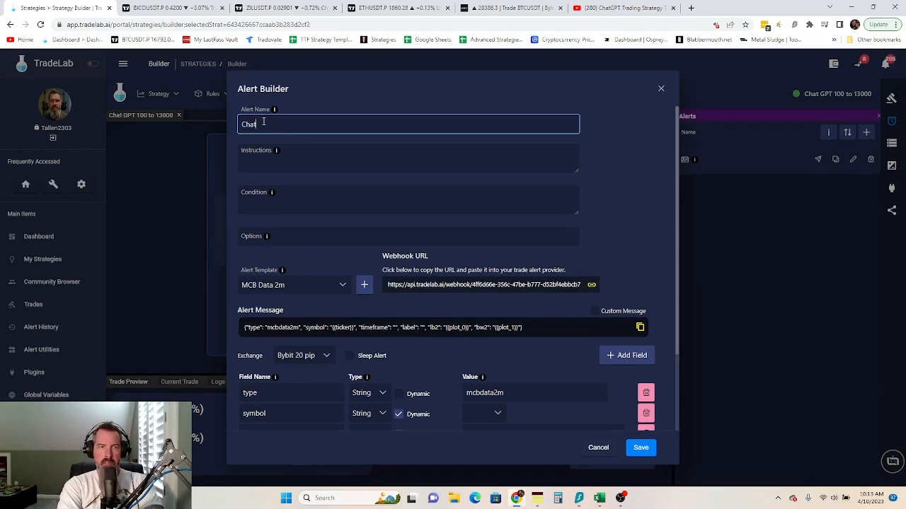
pyautogui.write('GPT')
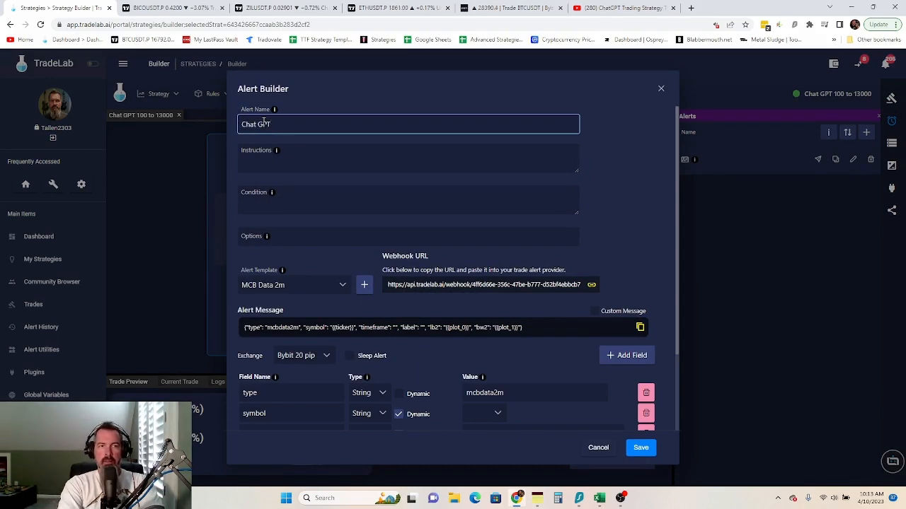
pyautogui.write(' Money')
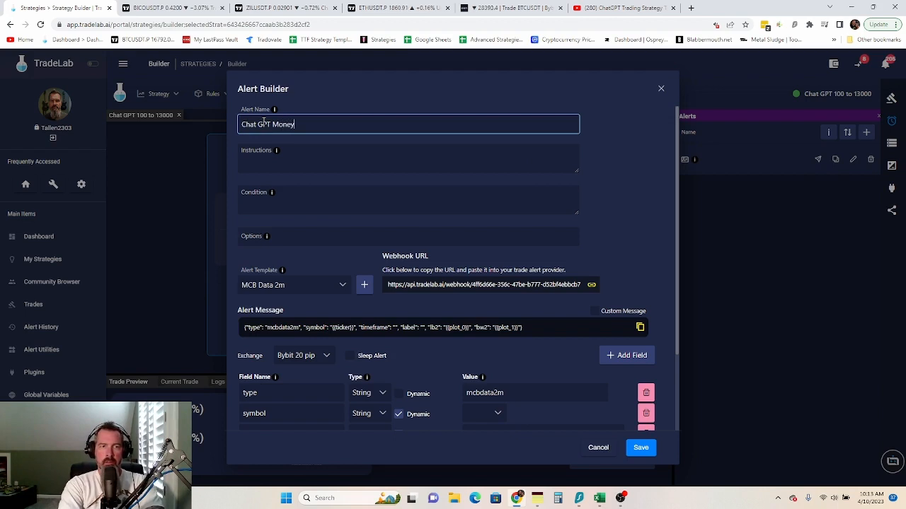
pyautogui.write('flow data')
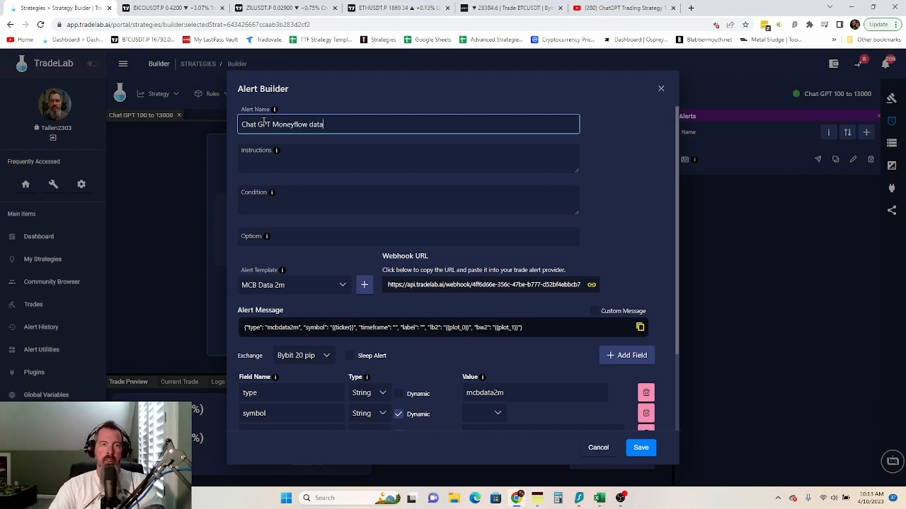
pyautogui.click(267, 155)
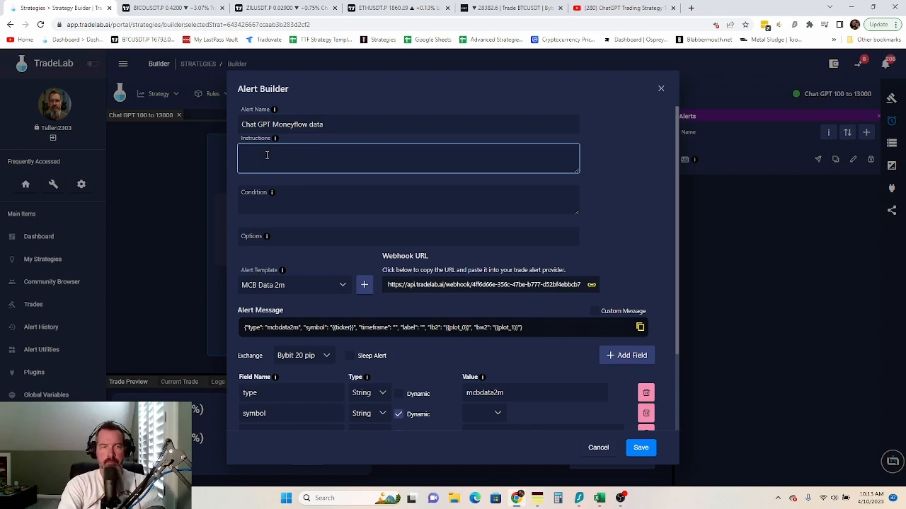
pyautogui.write('put th')
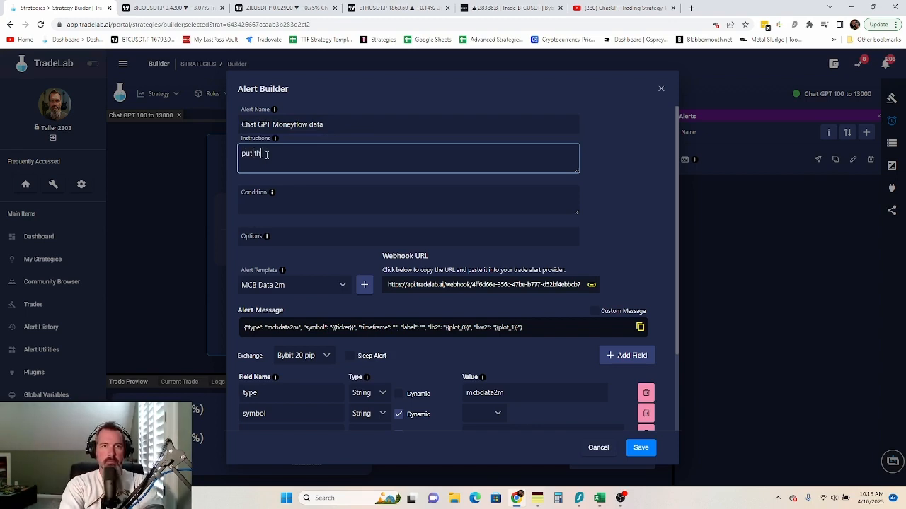
pyautogui.press('BackSpace')
pyautogui.press('BackSpace')
pyautogui.press('BackSpace')
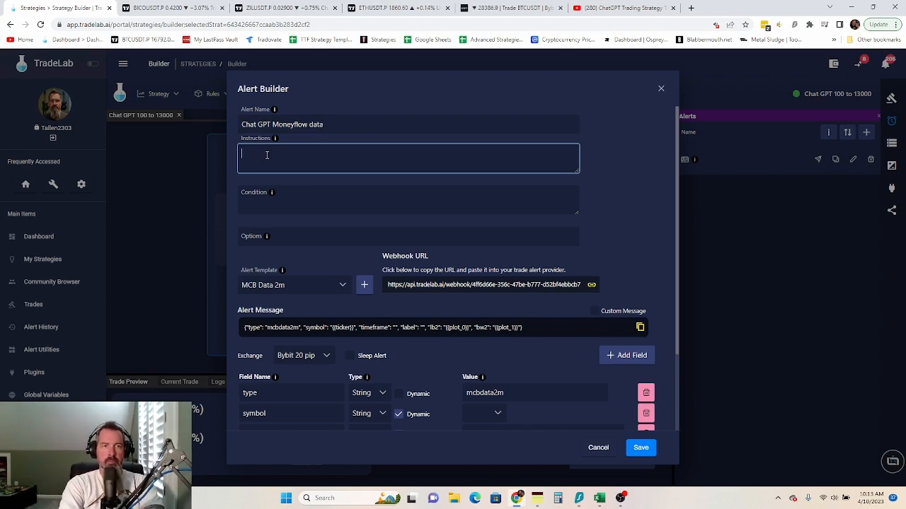
pyautogui.write('Put the')
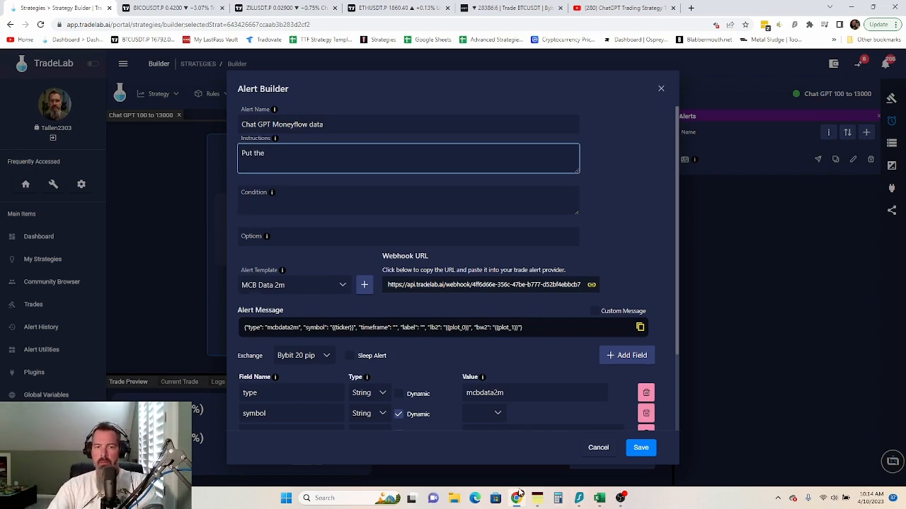
pyautogui.click(538, 498)
# - Copy 'Money Flow dreams defined' from My Notes and go back to the alert instructions
pyautogui.scroll(4, 747, 243)
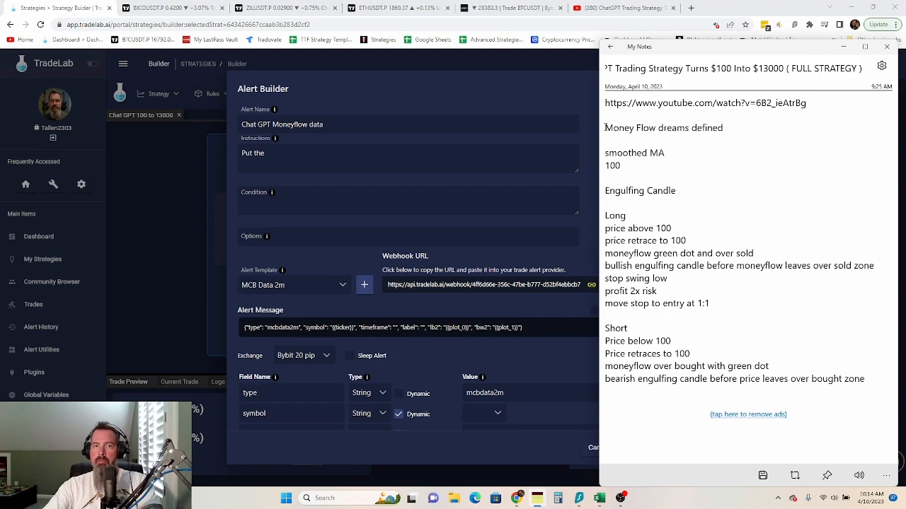
pyautogui.moveTo(606, 127); pyautogui.dragTo(725, 128)
pyautogui.hotkey('ctrl', 'c')
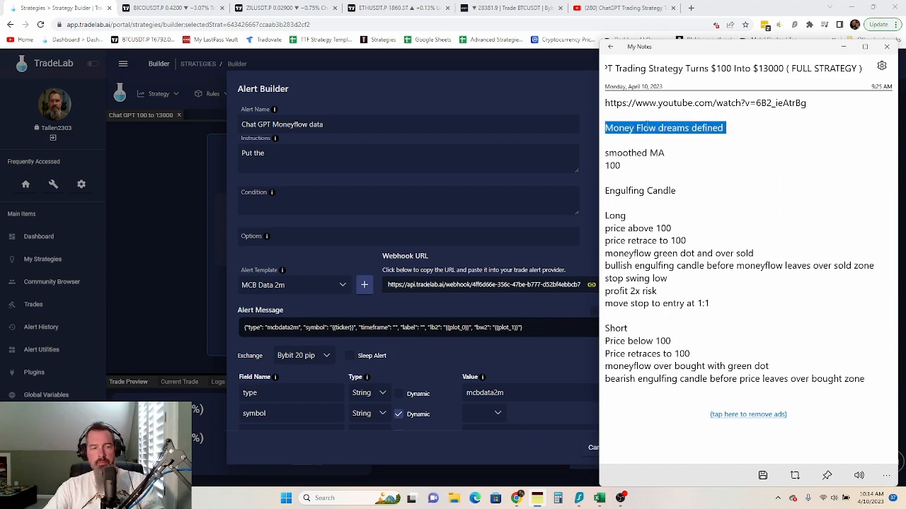
pyautogui.click(398, 154)
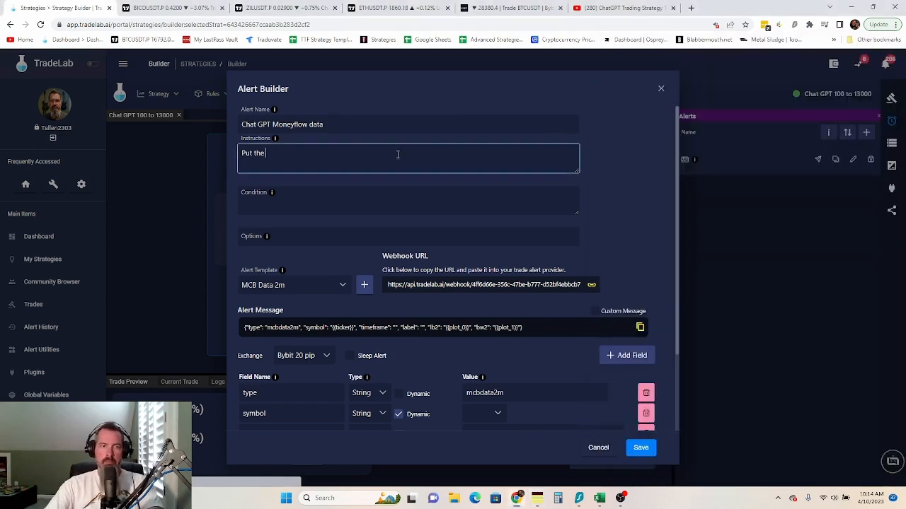
# - Write instructions to add the Money Flow indicator by dreams defined on tradingview, create the alert, optionally restyle colours
pyautogui.write('Put the Mon')
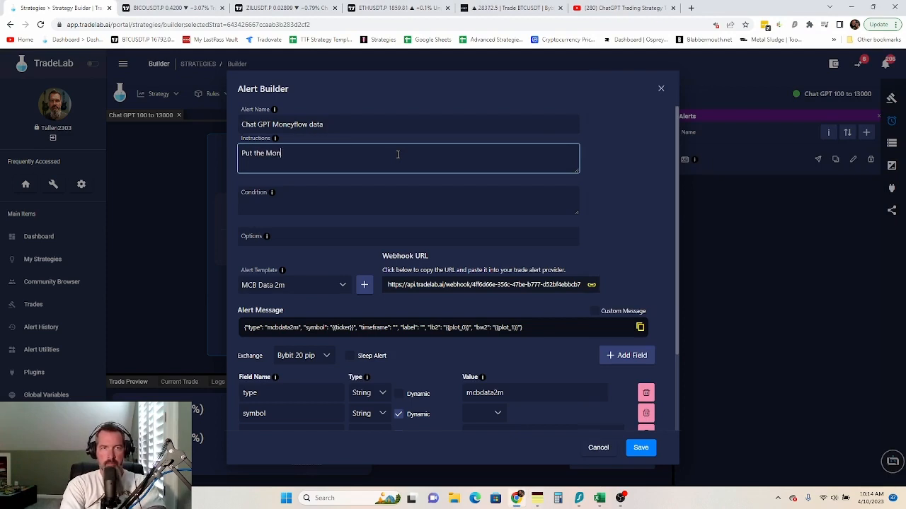
pyautogui.hotkey('ctrl', 'v')
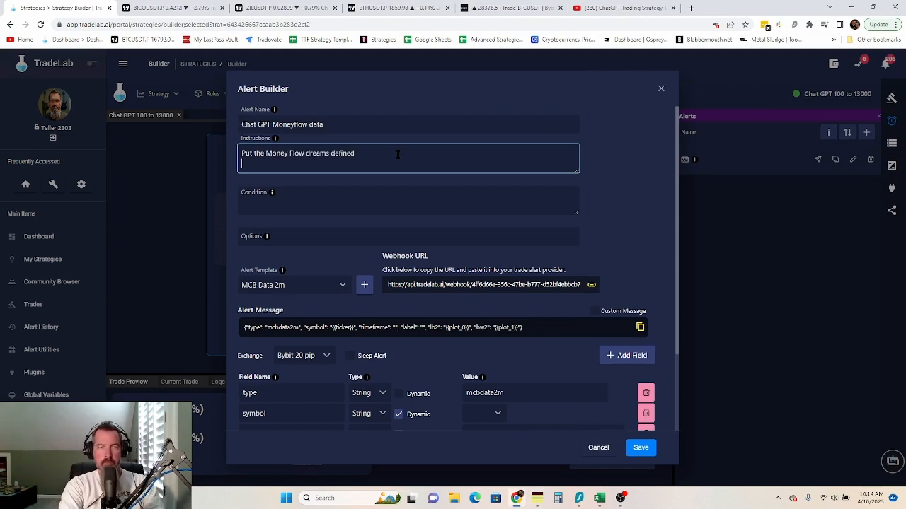
pyautogui.click(305, 154)
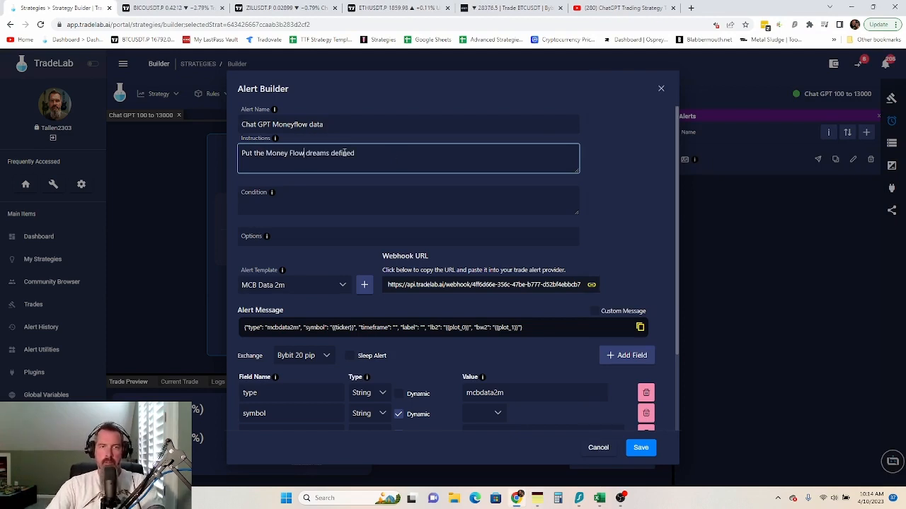
pyautogui.write('indica')
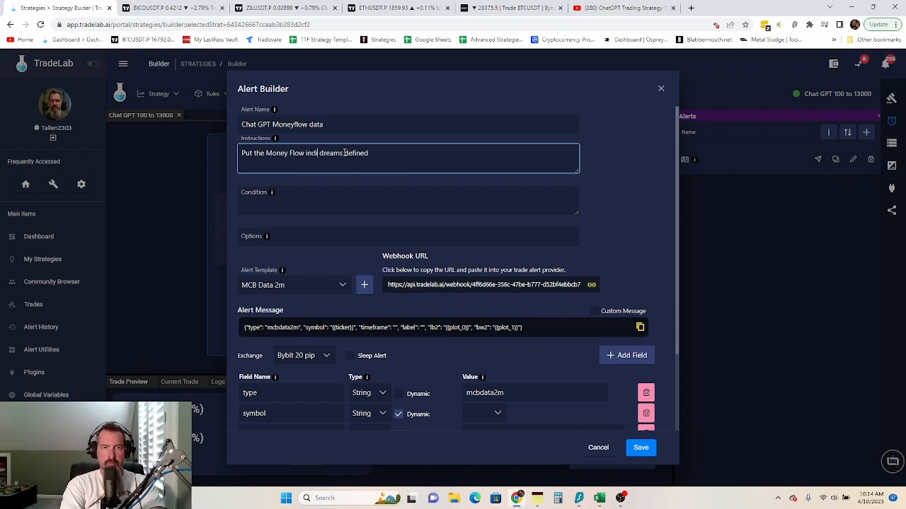
pyautogui.write('tor by')
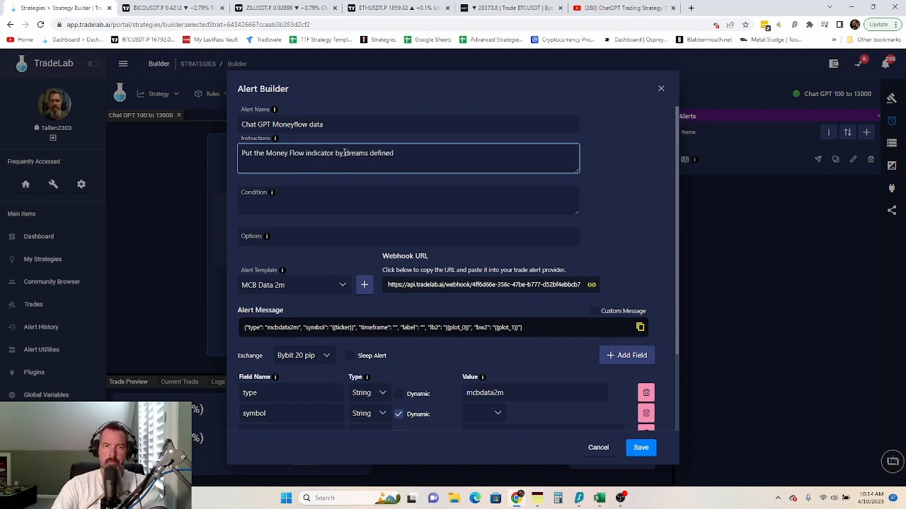
pyautogui.click(438, 144)
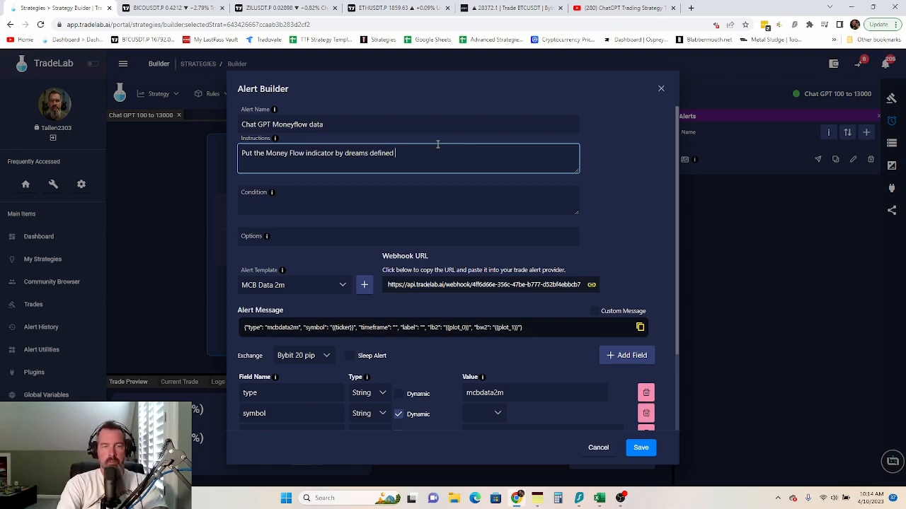
pyautogui.write('on tradingview')
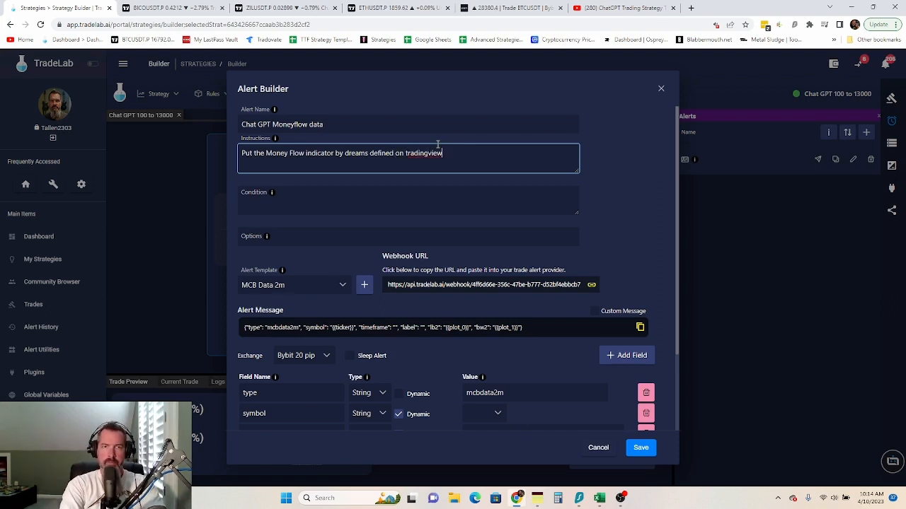
pyautogui.write(' and ')
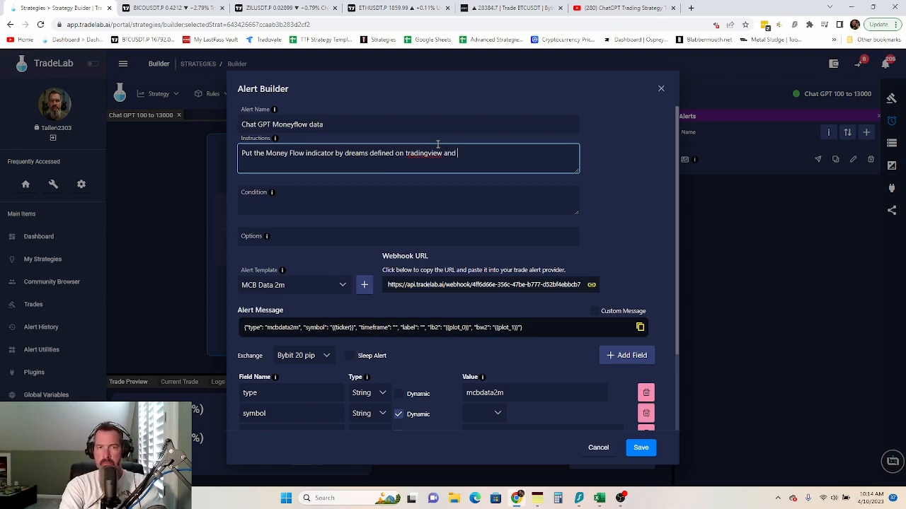
pyautogui.write('put the fl')
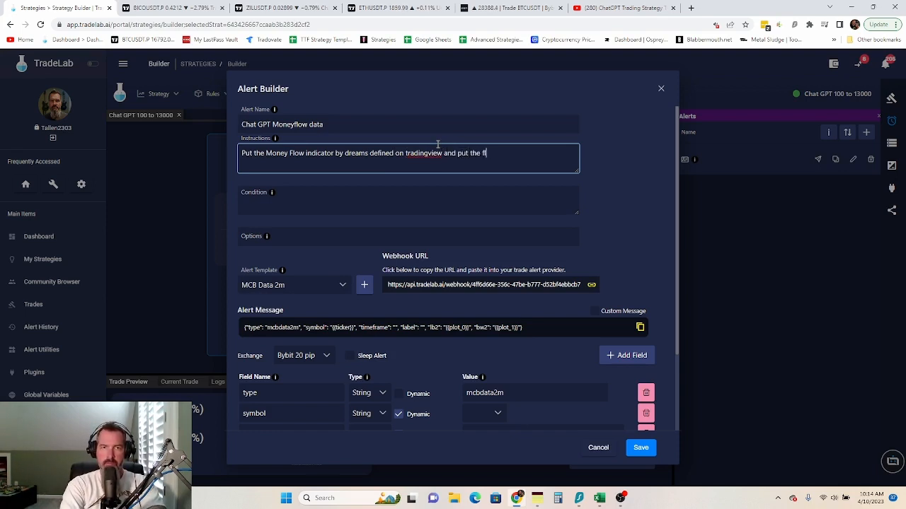
pyautogui.press('BackSpace')
pyautogui.write('ollowing alert ')
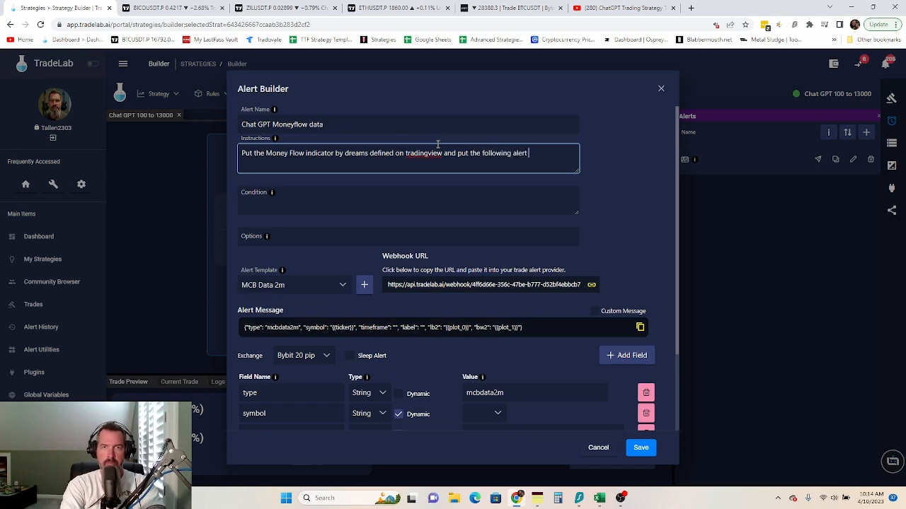
pyautogui.write('into')
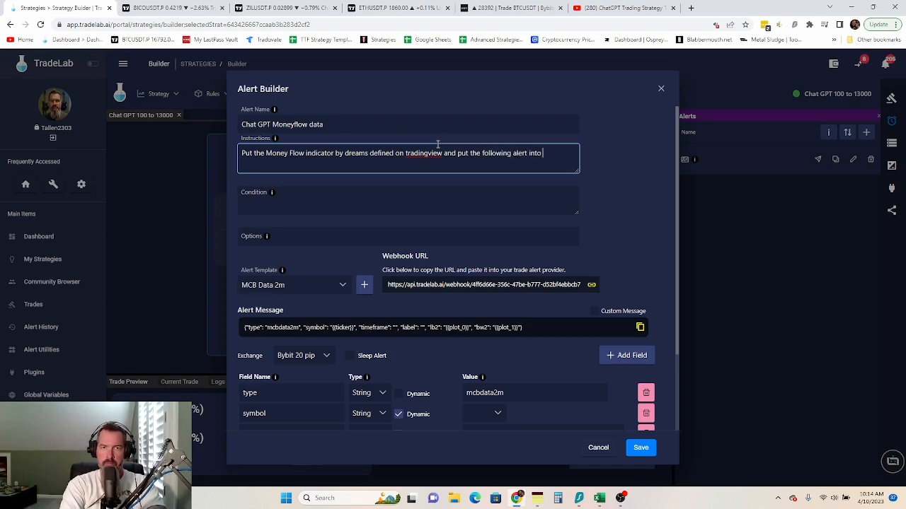
pyautogui.press('BackSpace')
pyautogui.press('BackSpace')
pyautogui.press('BackSpace')
pyautogui.press('BackSpace')
pyautogui.press('BackSpace')
pyautogui.press('BackSpace')
pyautogui.press('BackSpace')
pyautogui.press('BackSpace')
pyautogui.press('BackSpace')
pyautogui.press('BackSpace')
pyautogui.press('BackSpace')
pyautogui.press('BackSpace')
pyautogui.press('BackSpace')
pyautogui.press('BackSpace')
pyautogui.press('BackSpace')
pyautogui.press('BackSpace')
pyautogui.press('BackSpace')
pyautogui.press('BackSpace')
pyautogui.press('BackSpace')
pyautogui.press('BackSpace')
pyautogui.write('cre')
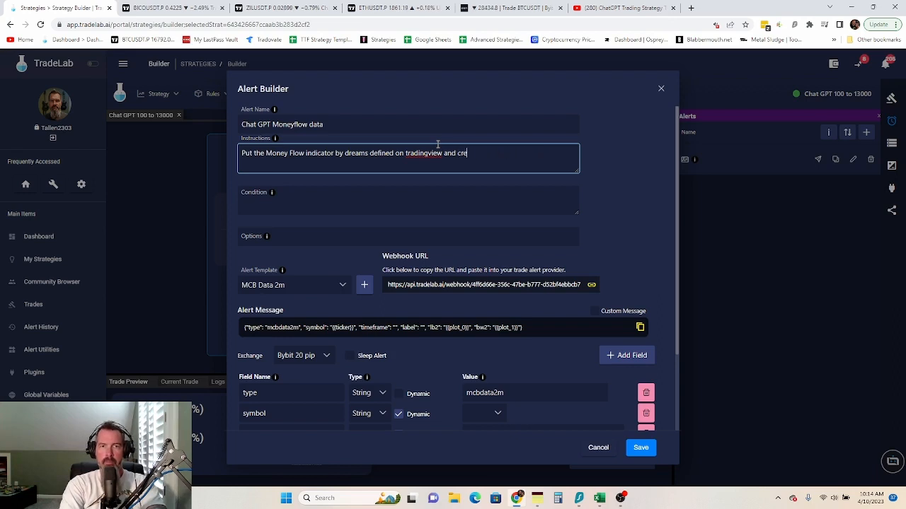
pyautogui.write('ate the follo')
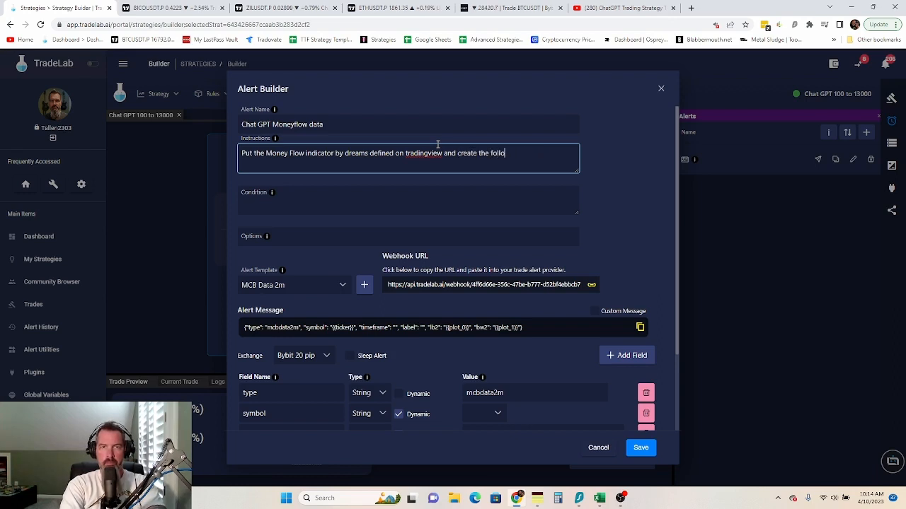
pyautogui.write('wing alert')
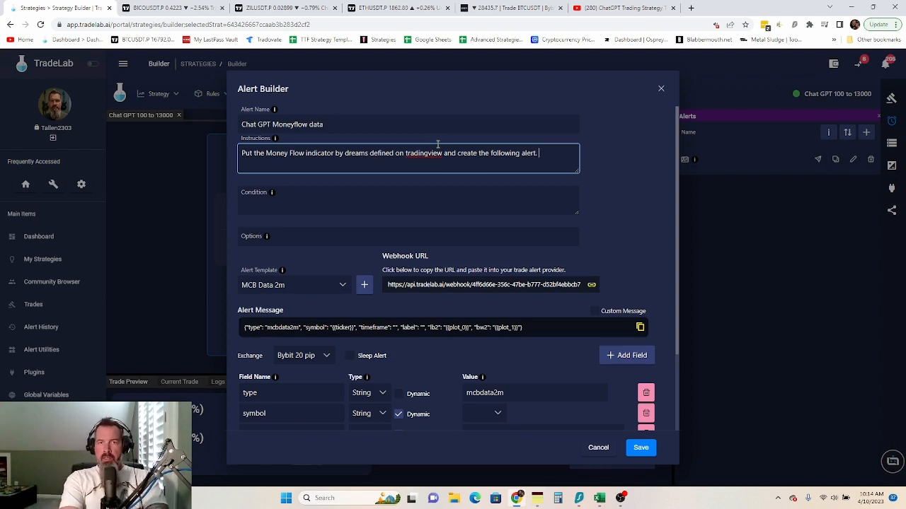
pyautogui.write('. If you want')
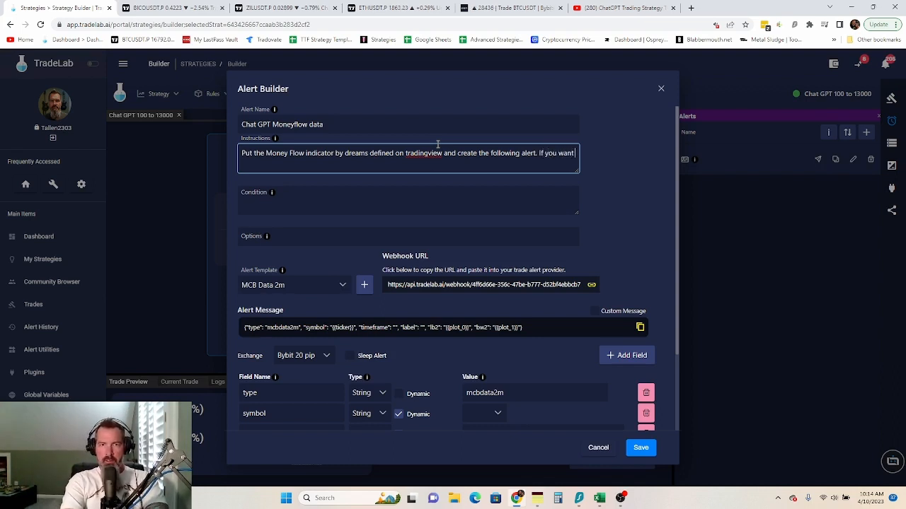
pyautogui.write(' you can change the ')
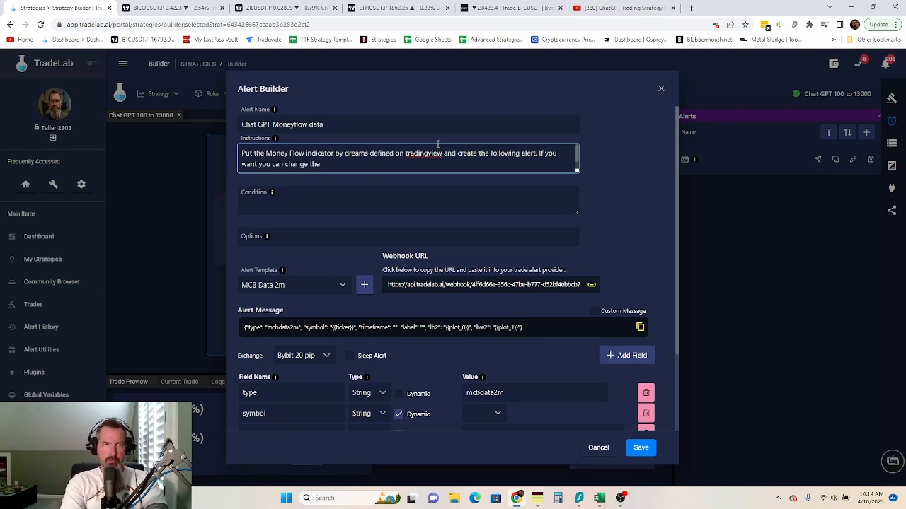
pyautogui.write('plot l')
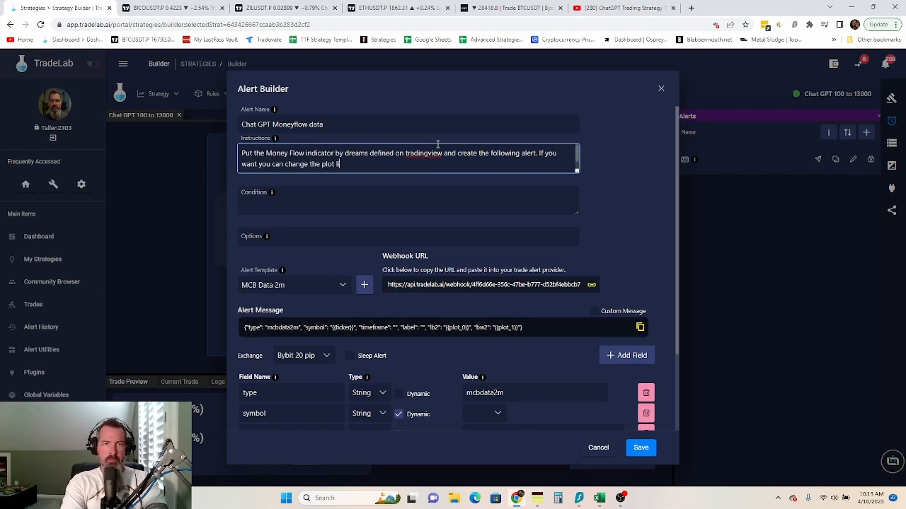
pyautogui.write('ine to white')
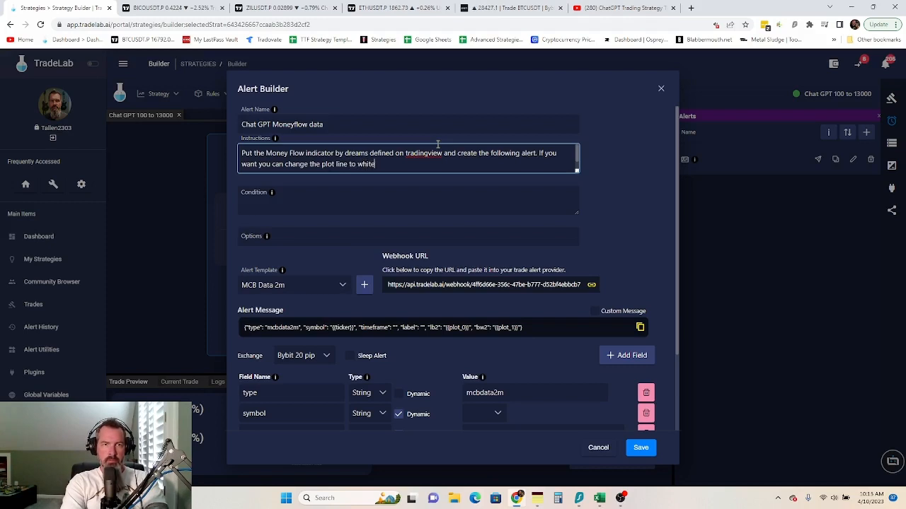
pyautogui.write(' and make')
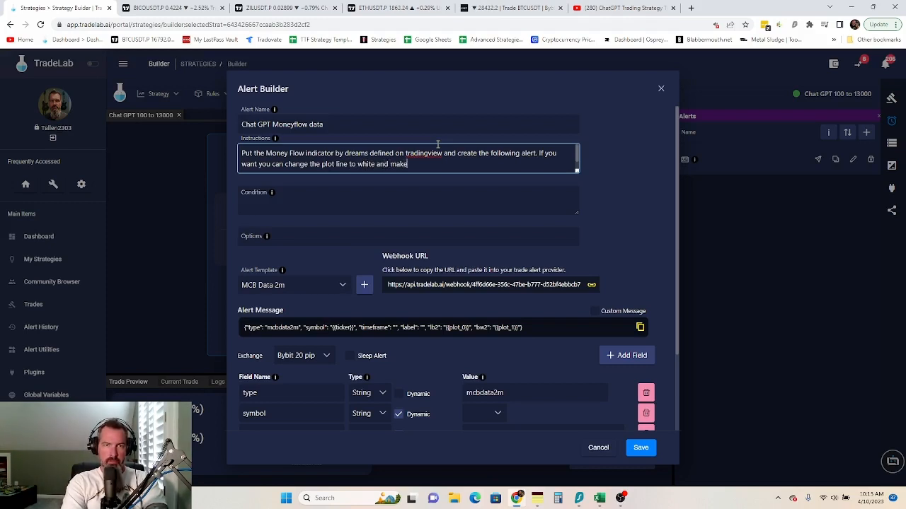
pyautogui.write(' over so')
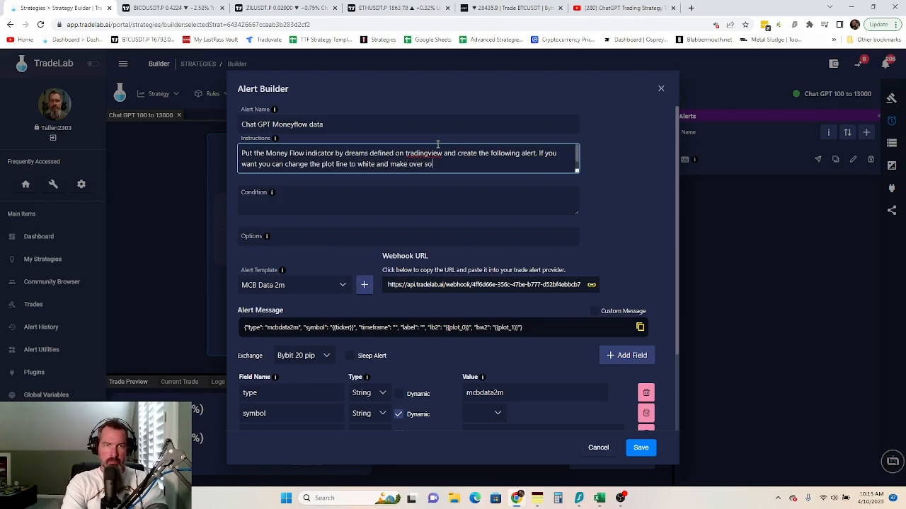
pyautogui.write('ld and over')
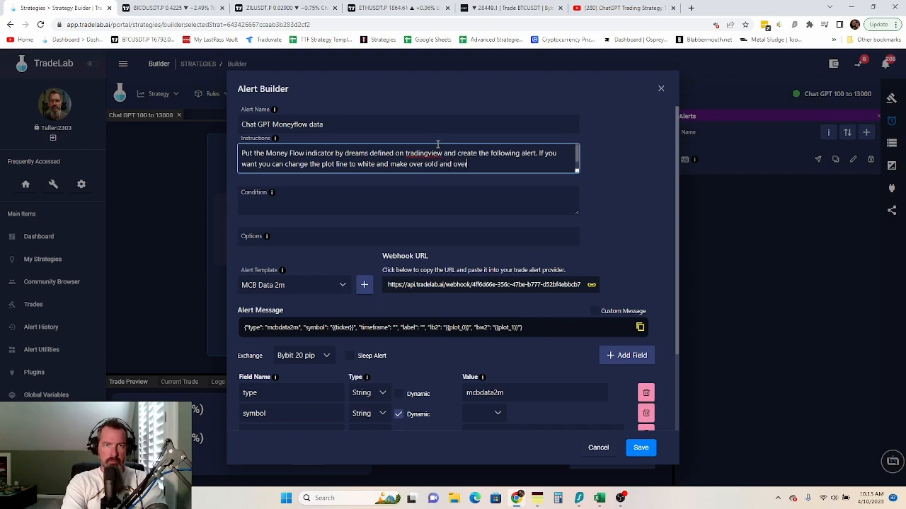
pyautogui.write(' bout')
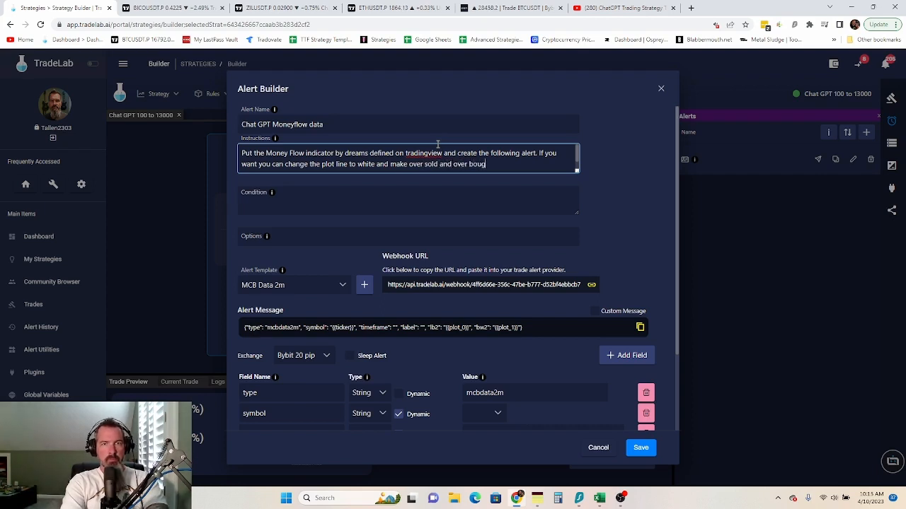
pyautogui.write('ht colors')
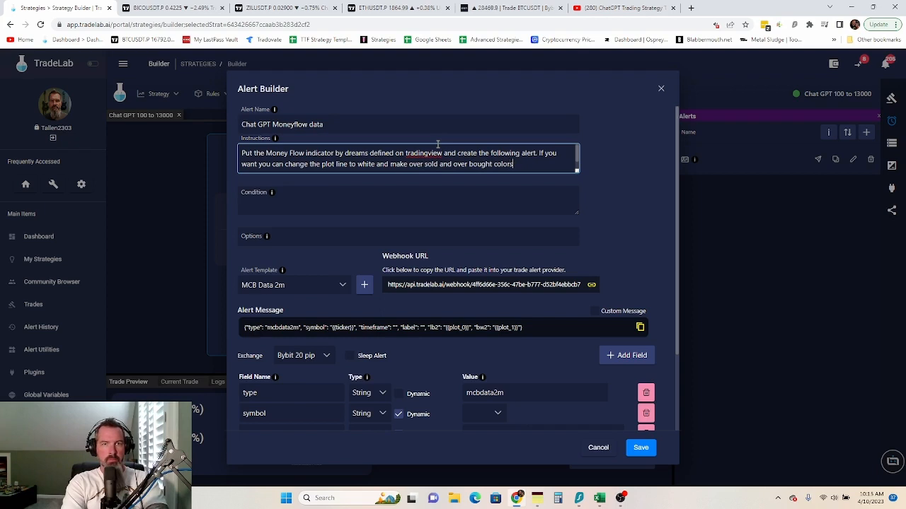
pyautogui.write(' more vi')
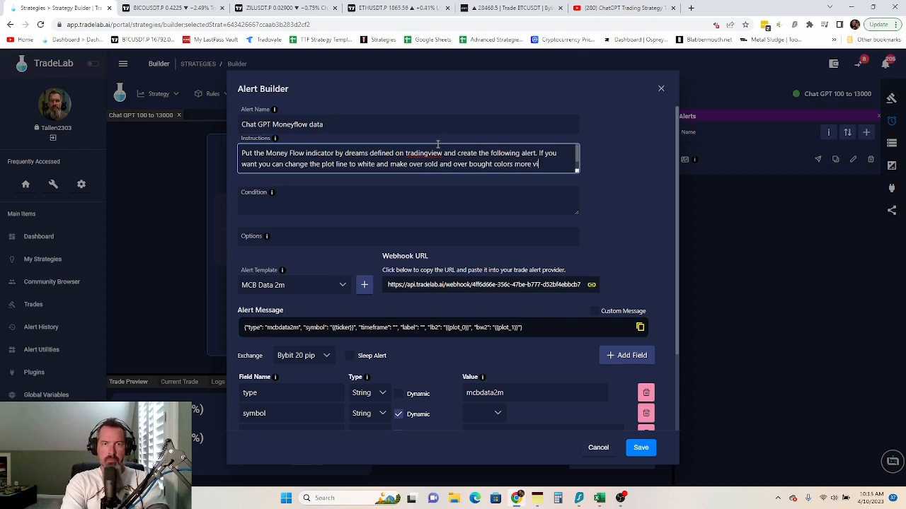
pyautogui.write('brant.')
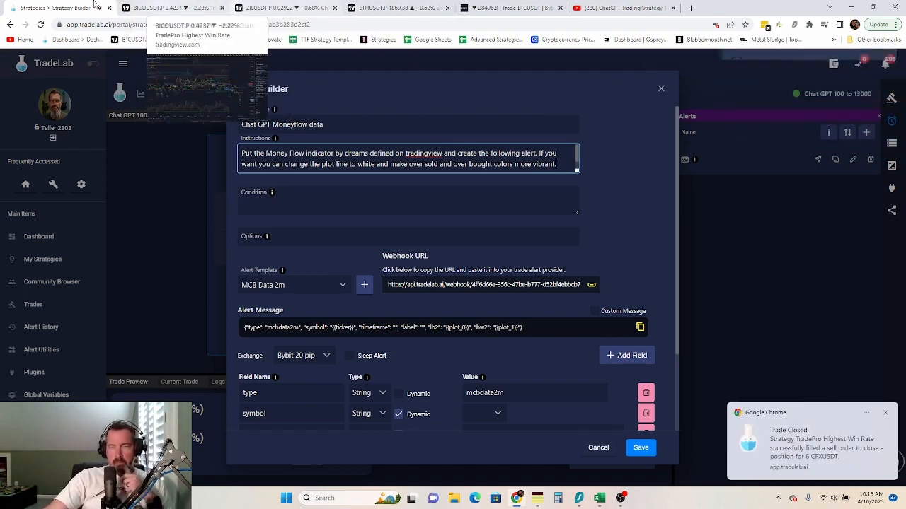
# - Change the TradingView MFI alert condition to Greater Than -5, replacing 47.26
pyautogui.click(417, 5)
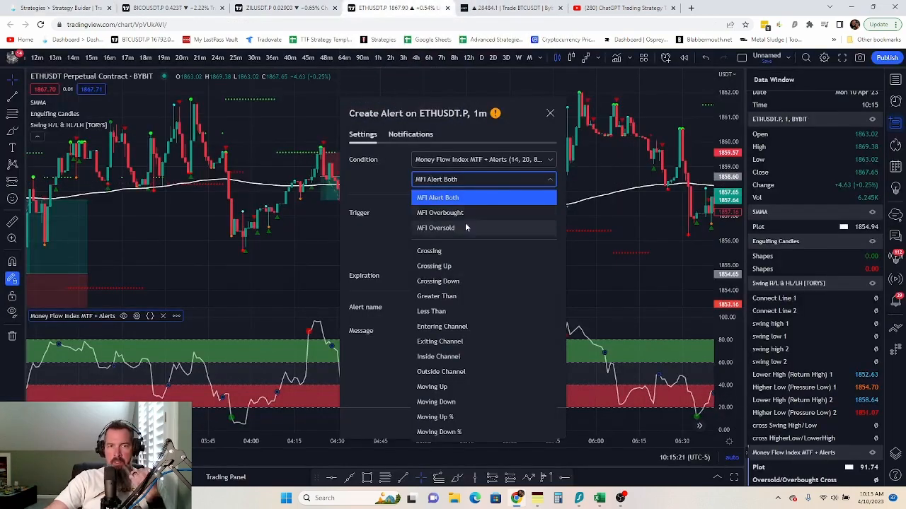
pyautogui.click(358, 188)
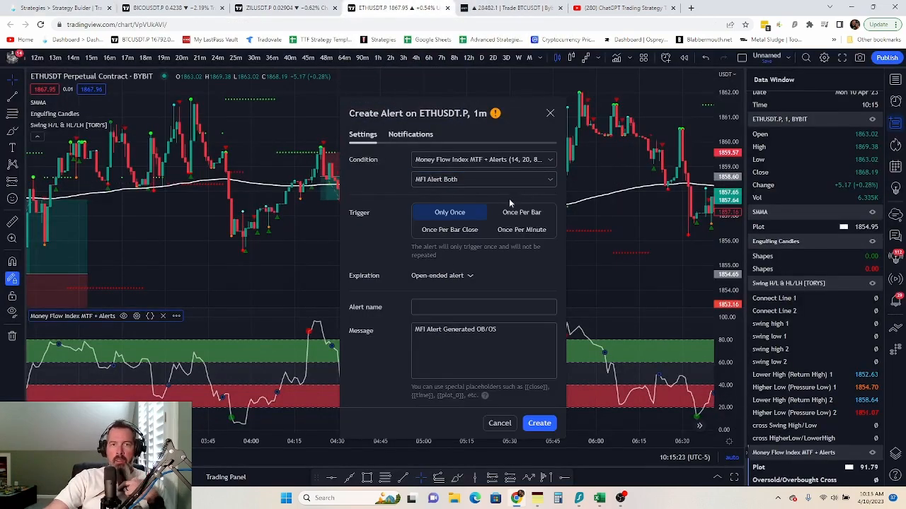
pyautogui.click(545, 180)
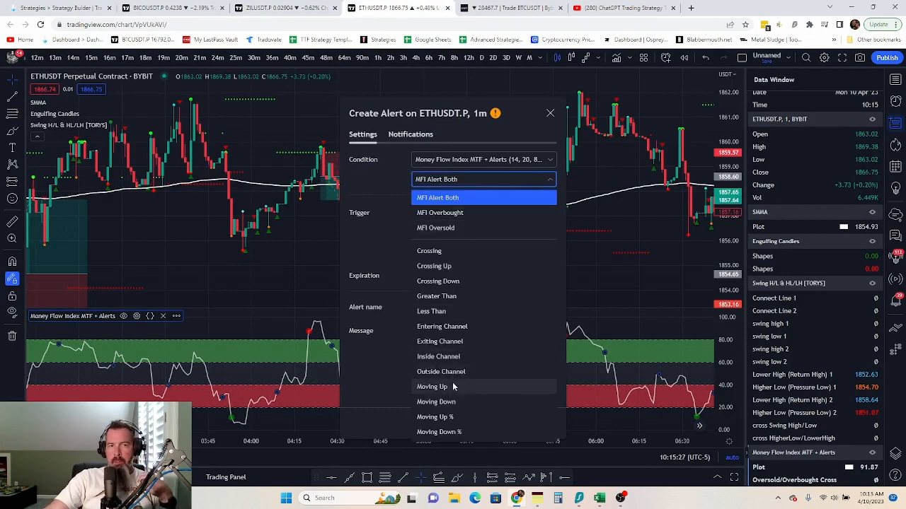
pyautogui.click(453, 297)
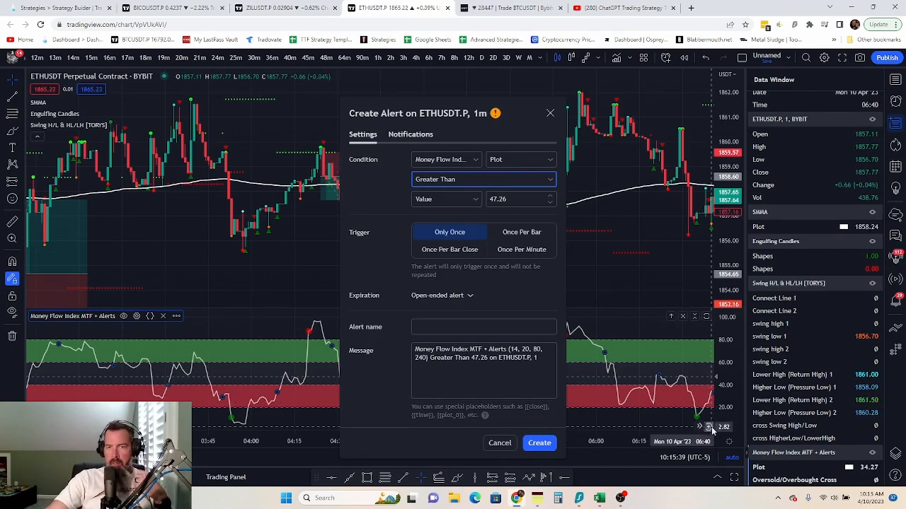
pyautogui.click(513, 202)
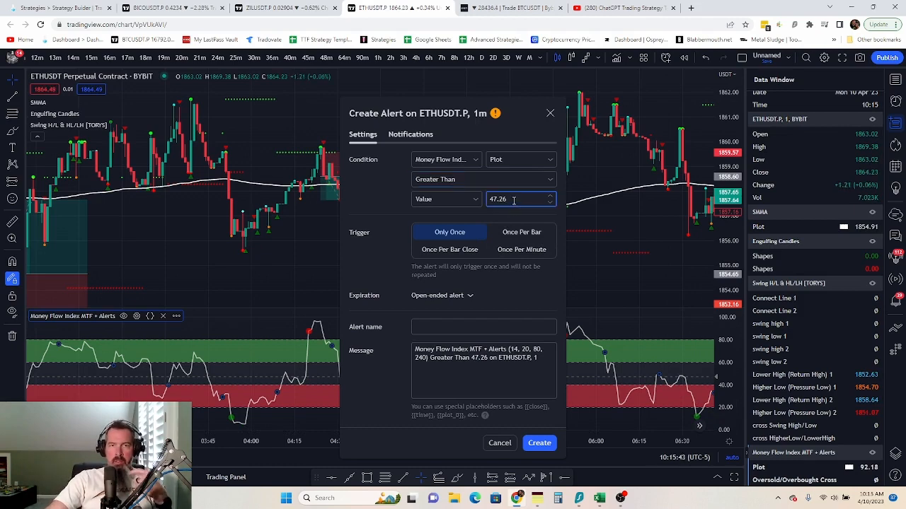
pyautogui.moveTo(513, 201); pyautogui.dragTo(477, 201)
pyautogui.write('5')
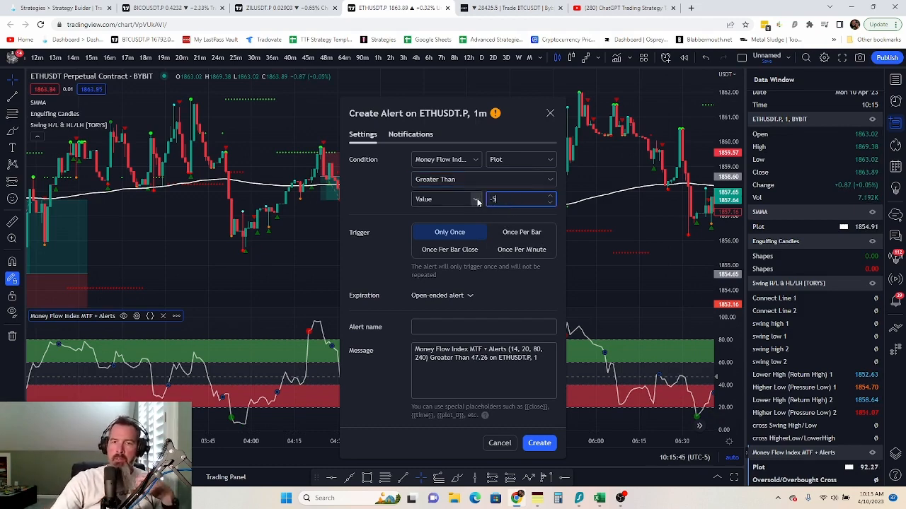
pyautogui.write('-')
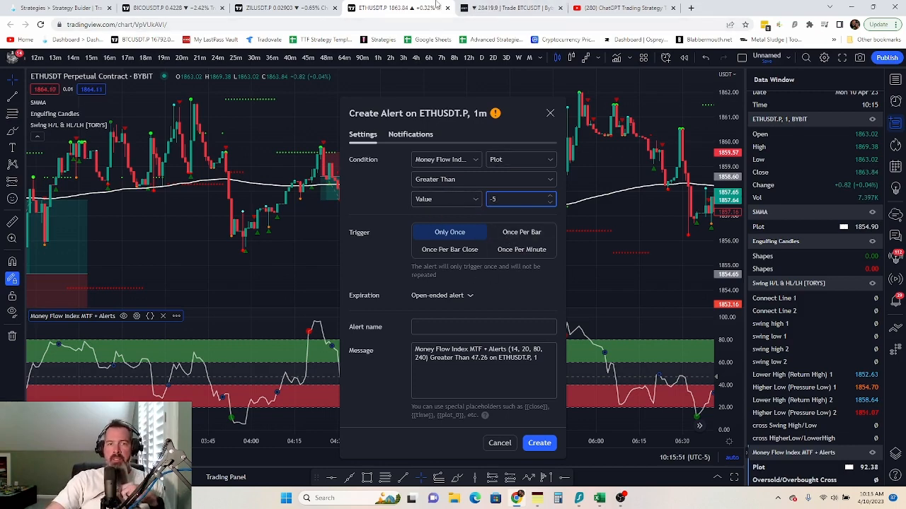
pyautogui.click(92, 8)
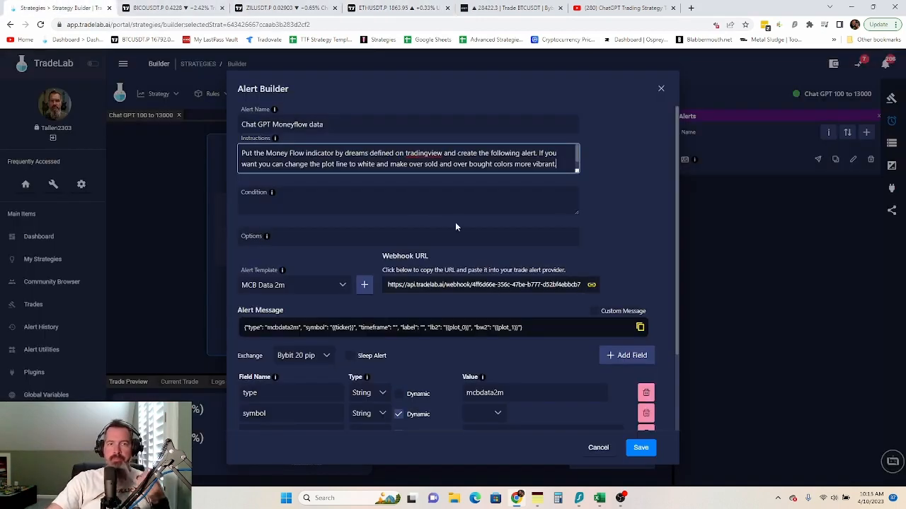
# - Enter the alert condition 'Plot , greater than' and create a new alert template
pyautogui.click(389, 205)
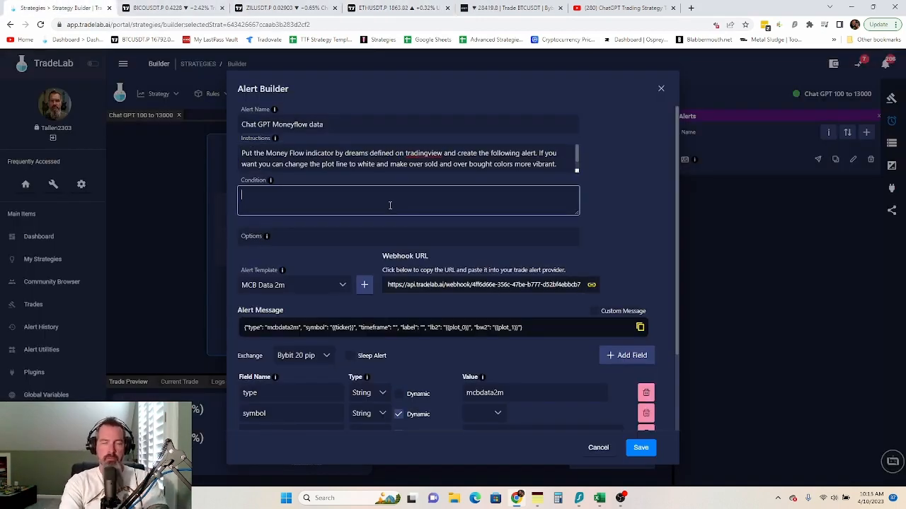
pyautogui.write('Plot , ')
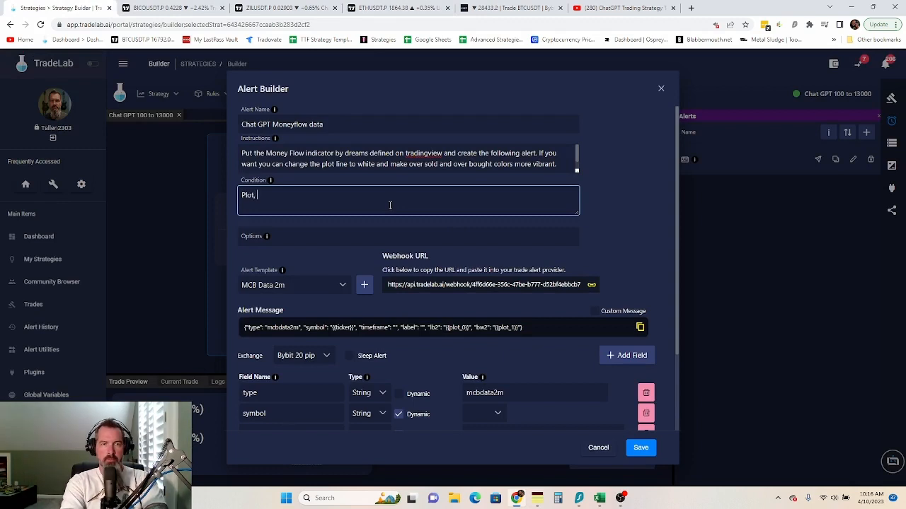
pyautogui.write('greater than')
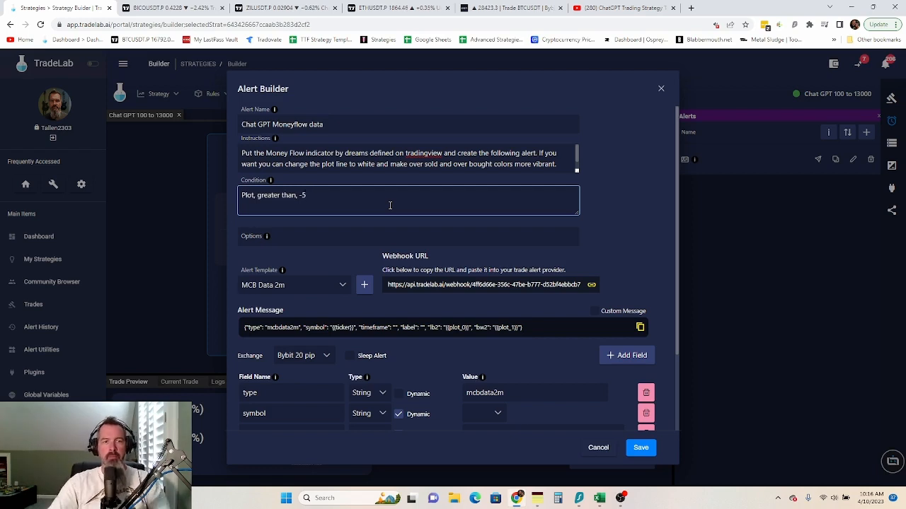
pyautogui.click(364, 283)
# - Replace the type field's buy_signal value with 'Chat GPT Moneyflow'
pyautogui.scroll(-1, 568, 333)
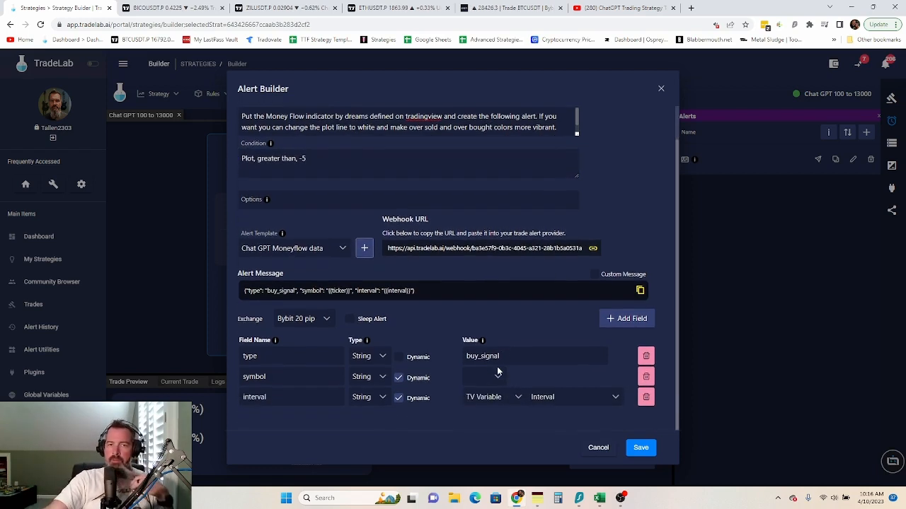
pyautogui.moveTo(506, 358); pyautogui.dragTo(479, 357)
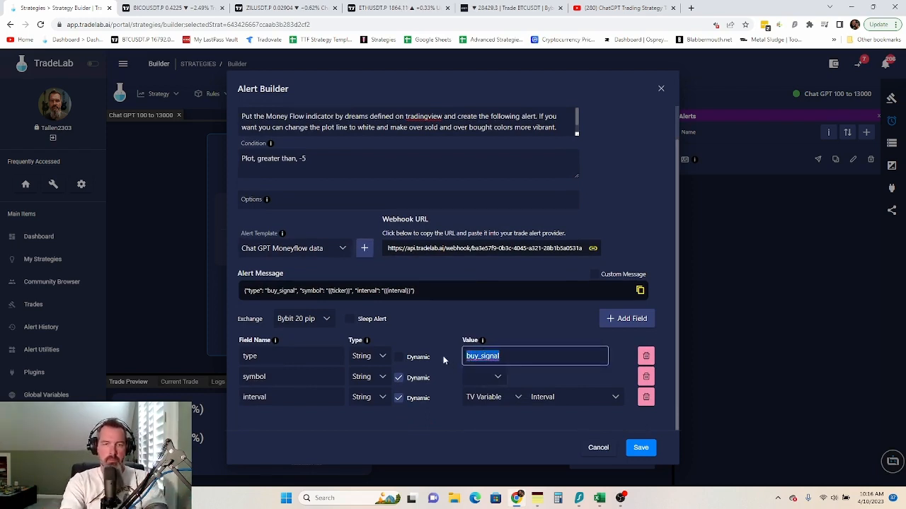
pyautogui.write('Mon')
pyautogui.press('BackSpace')
pyautogui.press('BackSpace')
pyautogui.press('BackSpace')
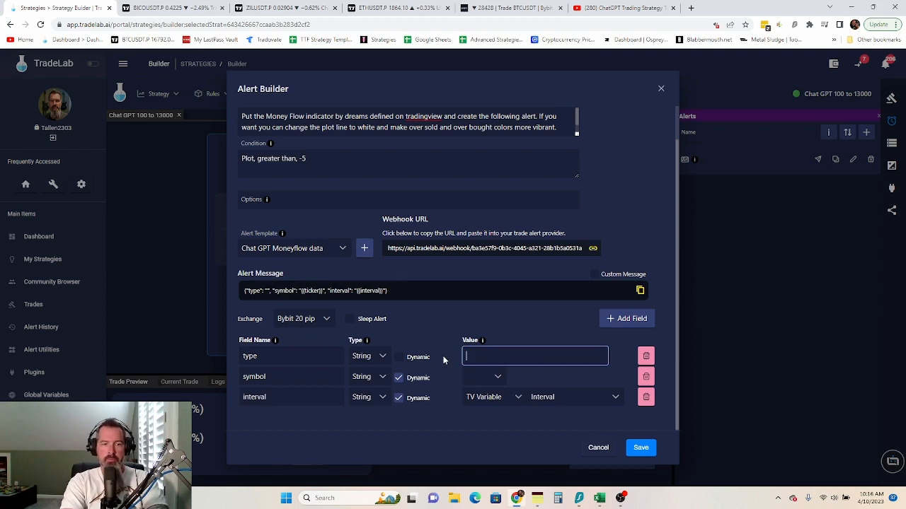
pyautogui.write('Chat G')
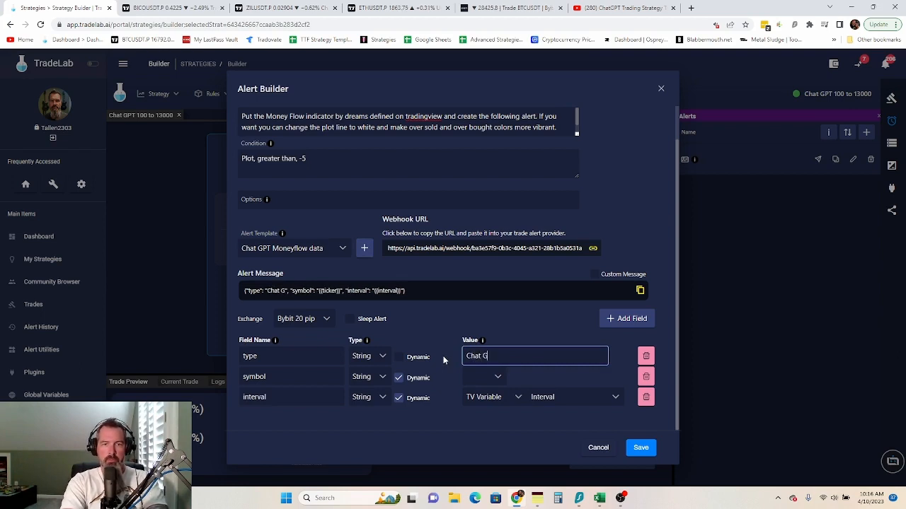
pyautogui.write('PT ')
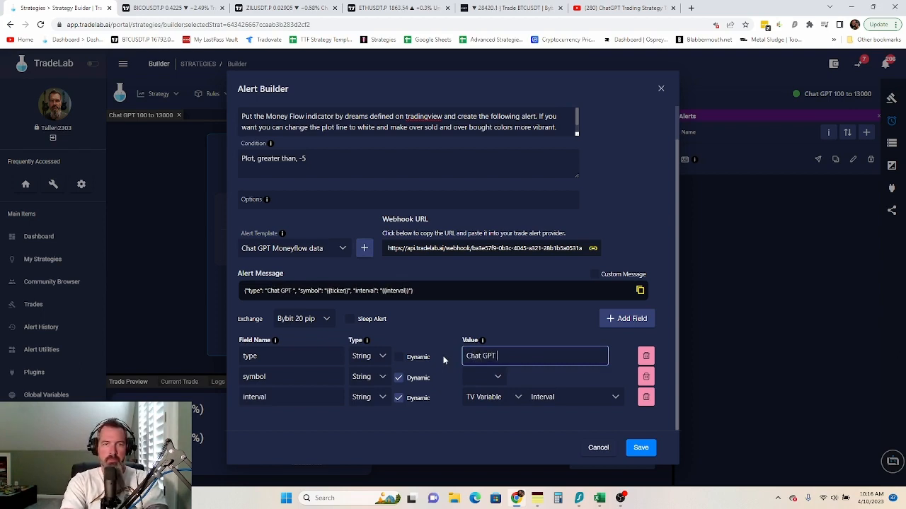
pyautogui.write('Mond')
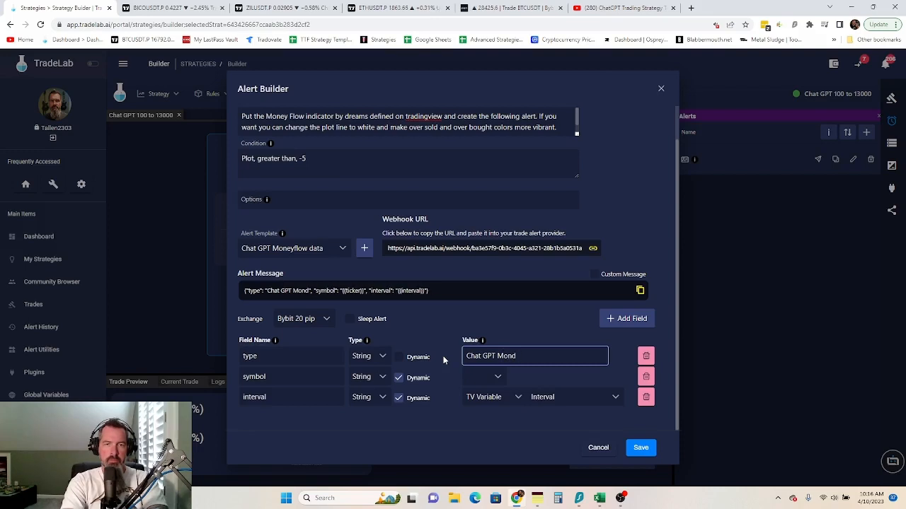
pyautogui.press('BackSpace')
pyautogui.write('eyflo')
pyautogui.write('w')
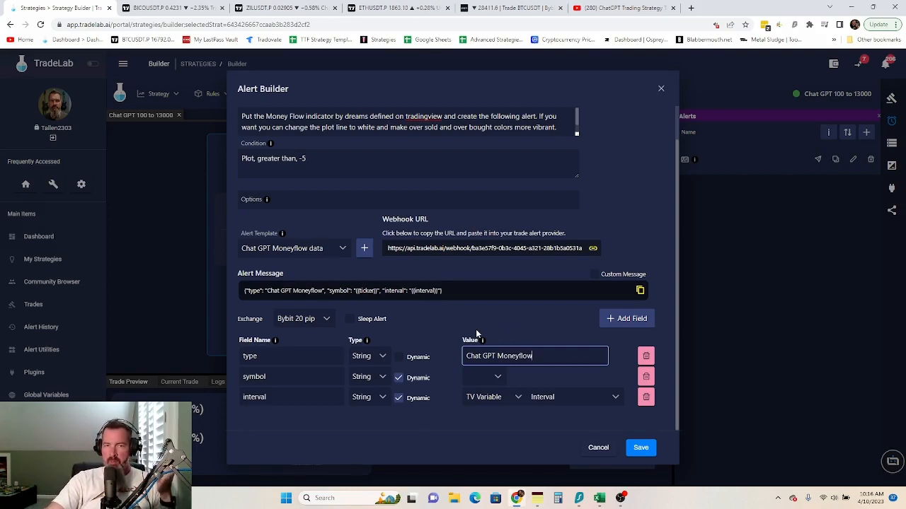
# - Rename the interval field to label and add a new field named timeframe
pyautogui.click(629, 322)
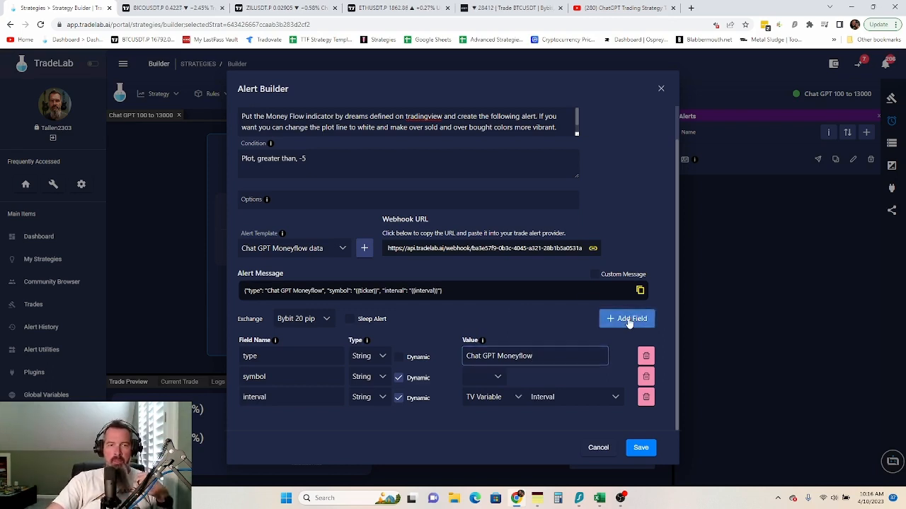
pyautogui.click(276, 398)
pyautogui.moveTo(276, 398); pyautogui.dragTo(221, 400)
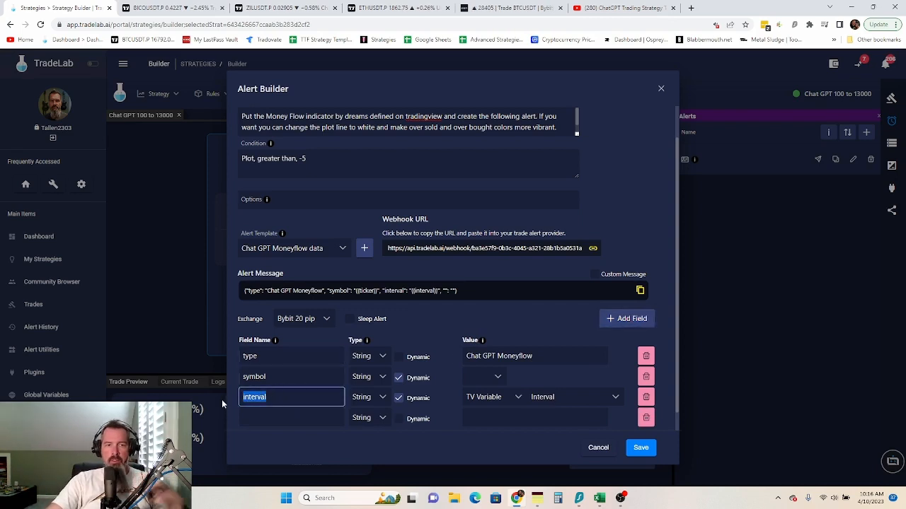
pyautogui.write('lave')
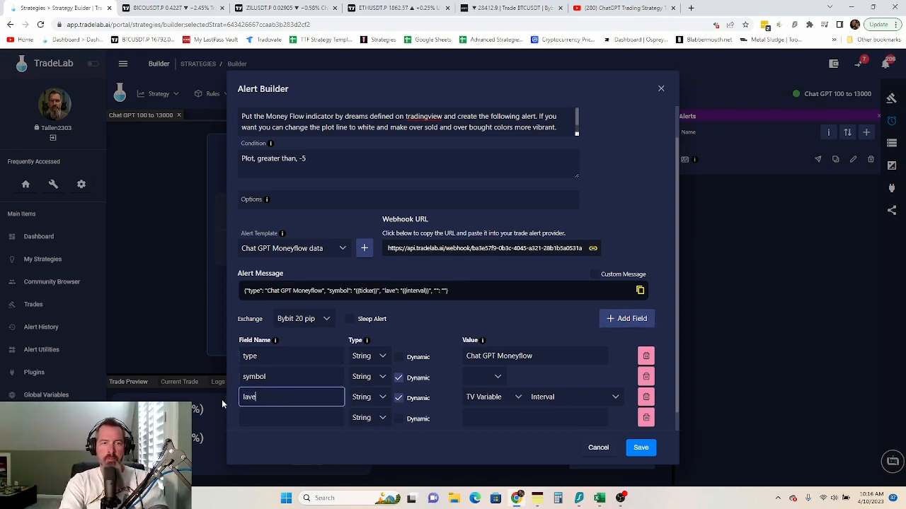
pyautogui.press('BackSpace')
pyautogui.press('BackSpace')
pyautogui.write('bel')
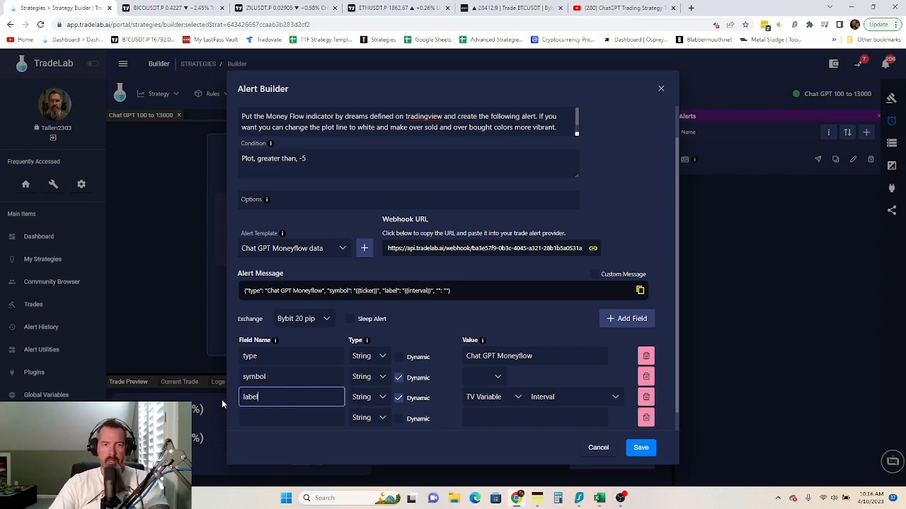
pyautogui.click(269, 419)
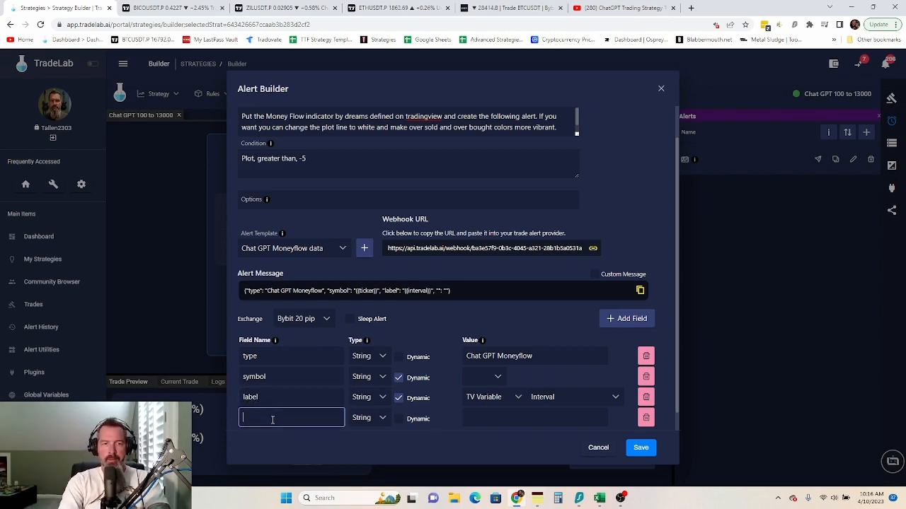
pyautogui.write('timeframe')
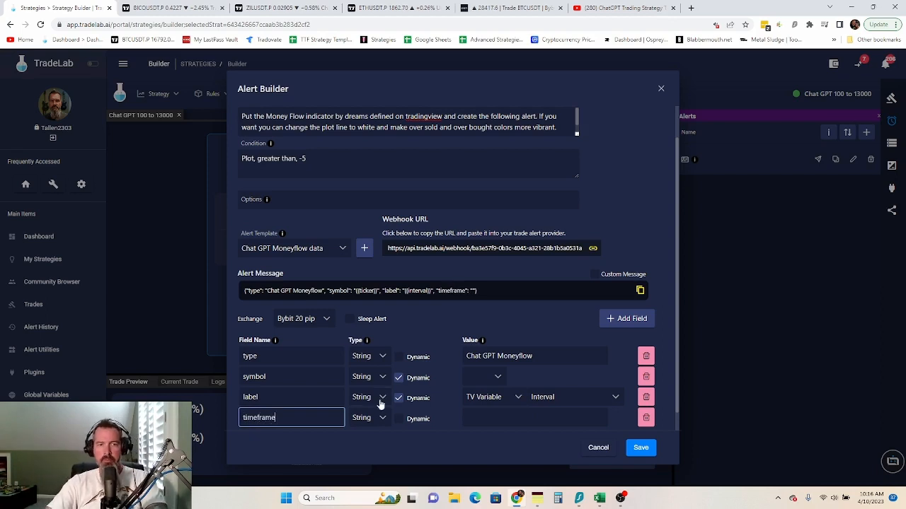
# - Make label and timeframe dynamic, bound to the label and timeframe strategy variables
pyautogui.click(401, 420)
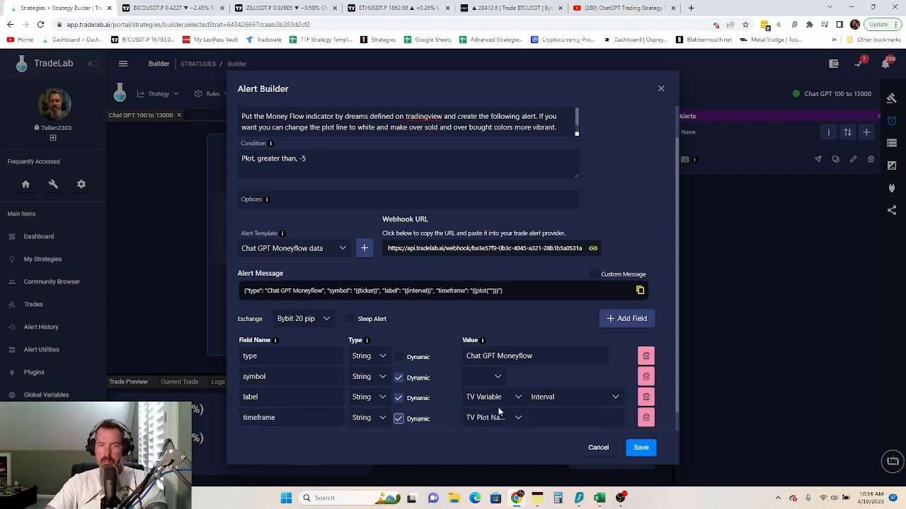
pyautogui.click(499, 397)
pyautogui.click(495, 376)
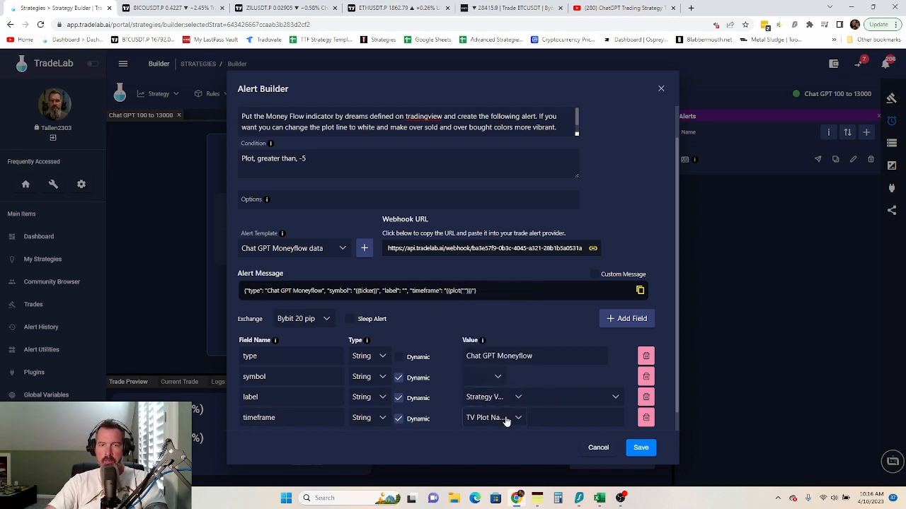
pyautogui.click(496, 417)
pyautogui.click(495, 396)
pyautogui.click(567, 399)
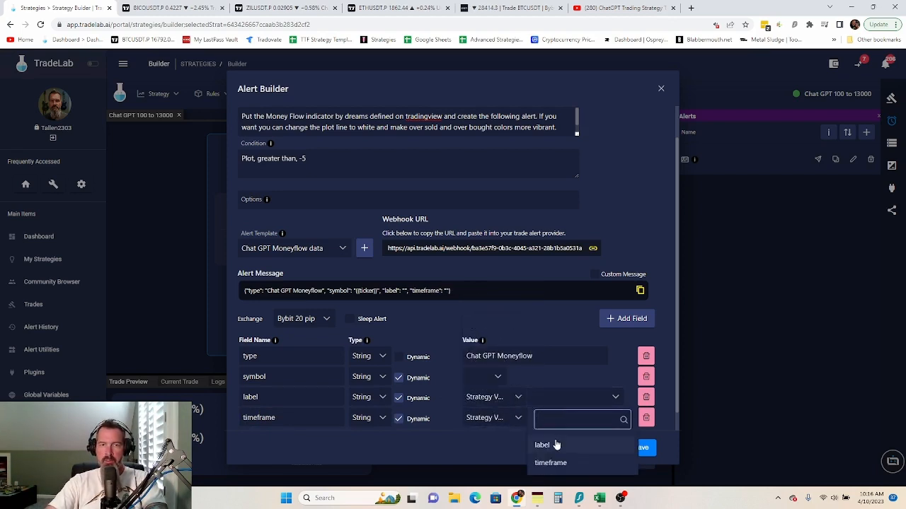
pyautogui.click(542, 445)
pyautogui.click(559, 418)
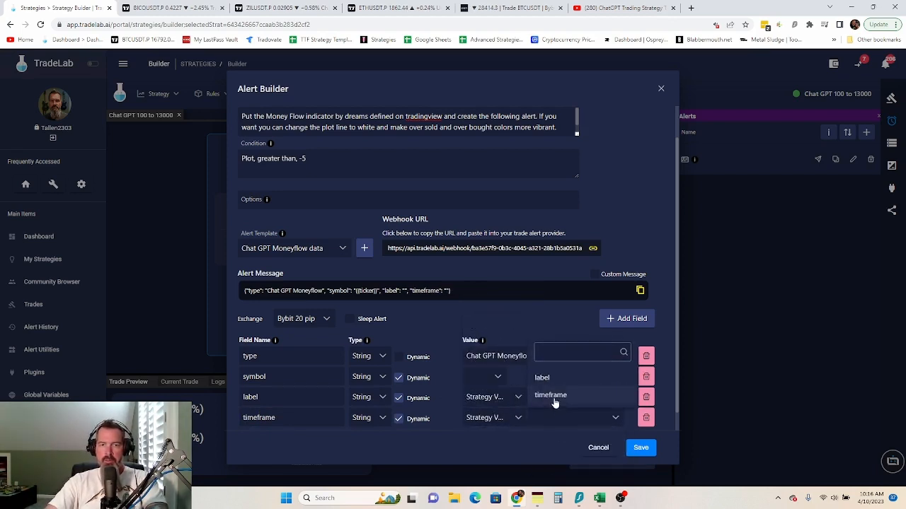
pyautogui.click(552, 395)
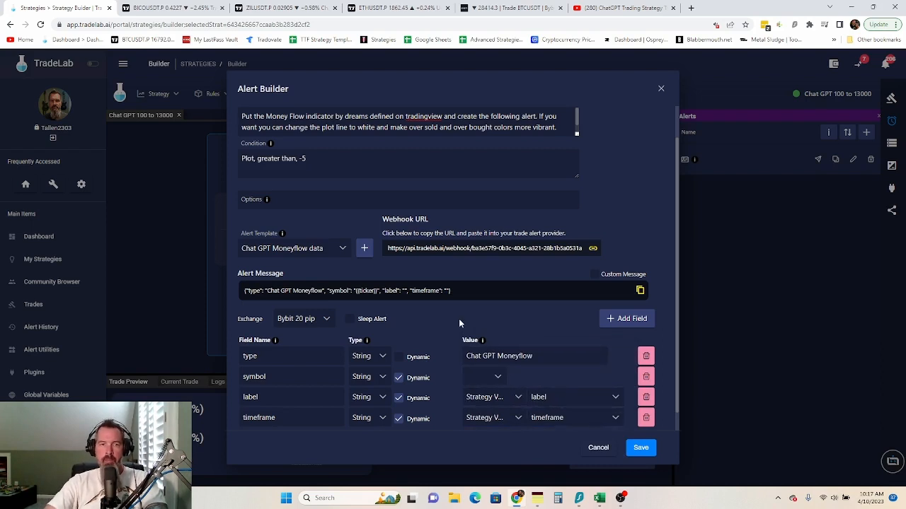
pyautogui.scroll(-1, 458, 319)
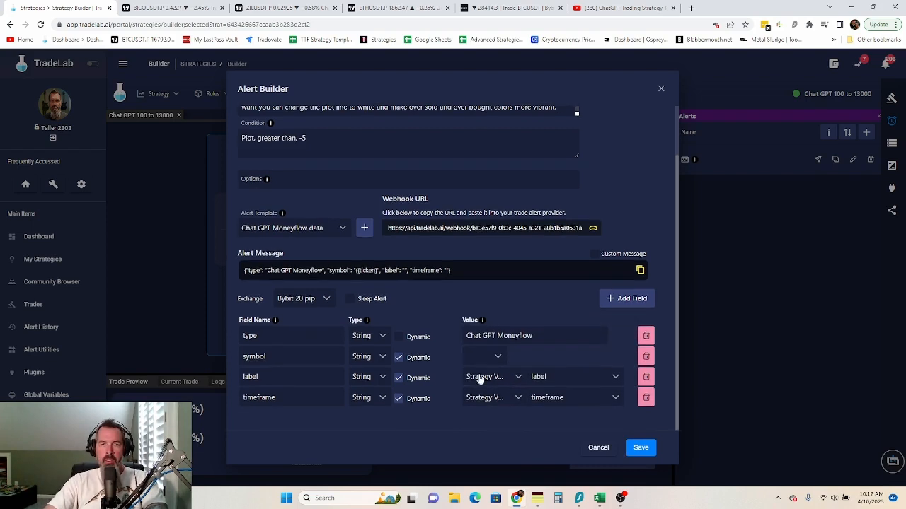
# - Add a dynamic Number field MoneyFLow Value sourced from TV Plot Number, Plot 0
pyautogui.click(625, 301)
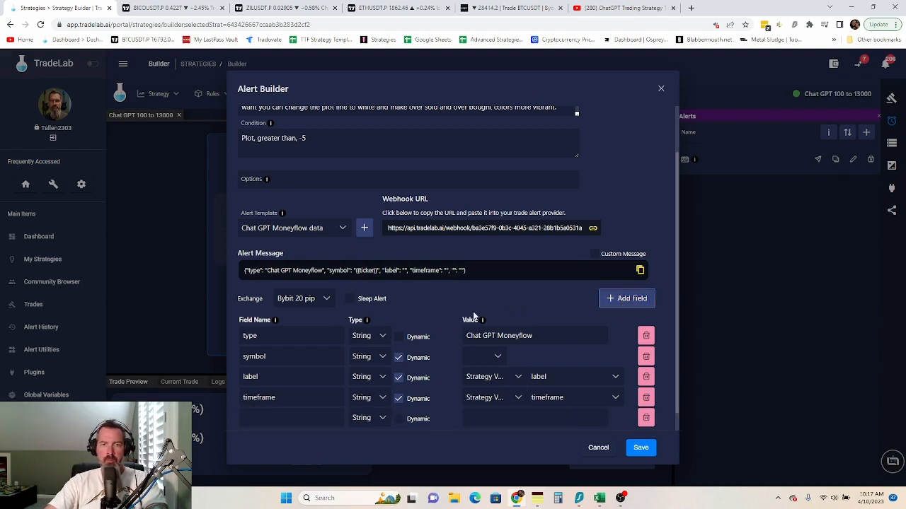
pyautogui.scroll(-1, 242, 416)
pyautogui.click(262, 397)
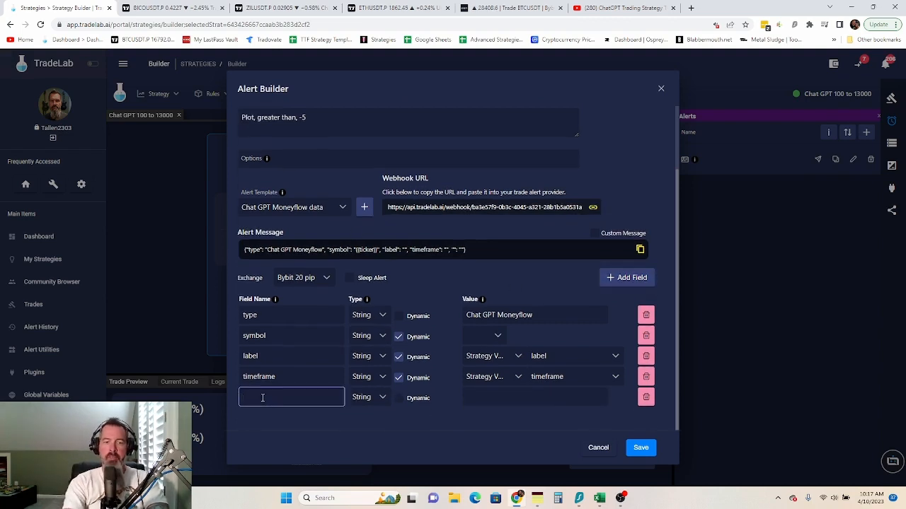
pyautogui.write('Money')
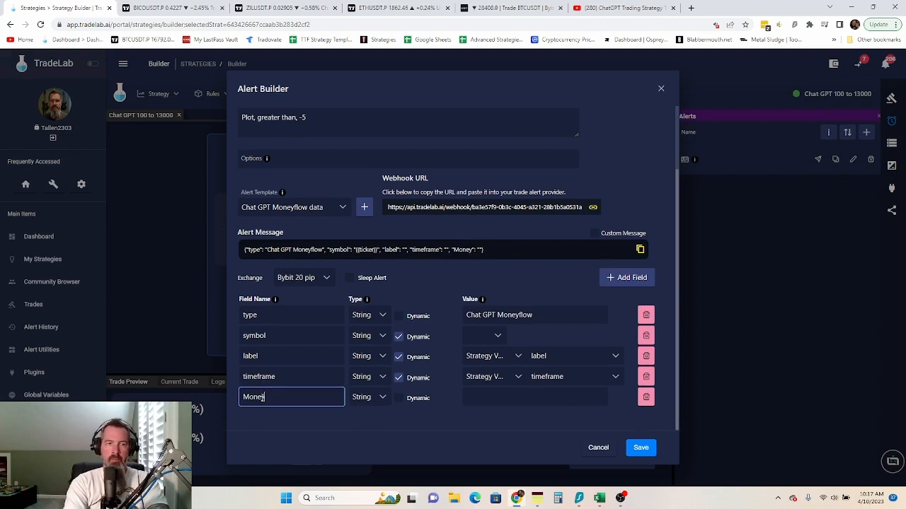
pyautogui.write('FLow ')
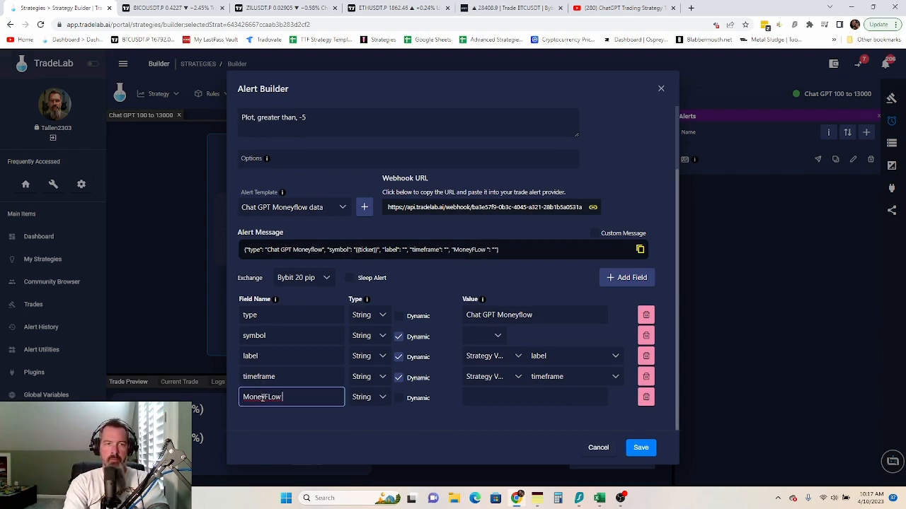
pyautogui.write('Value')
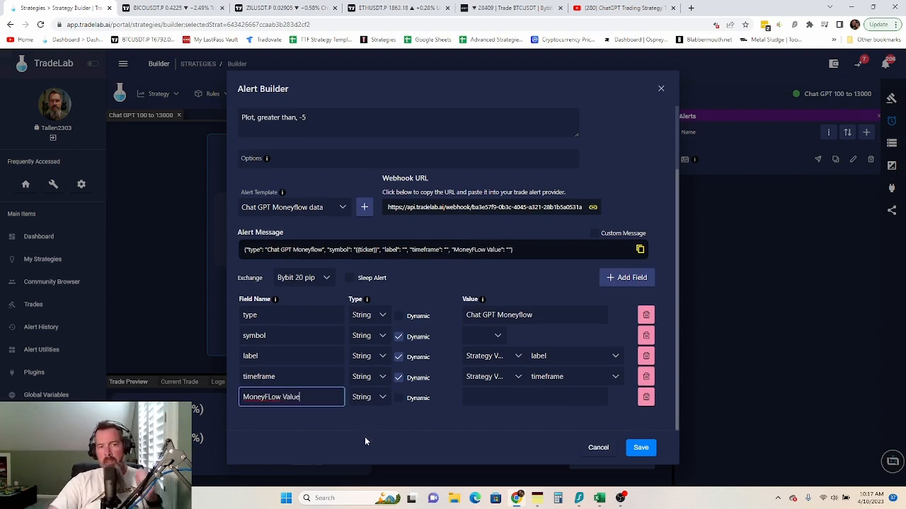
pyautogui.click(379, 399)
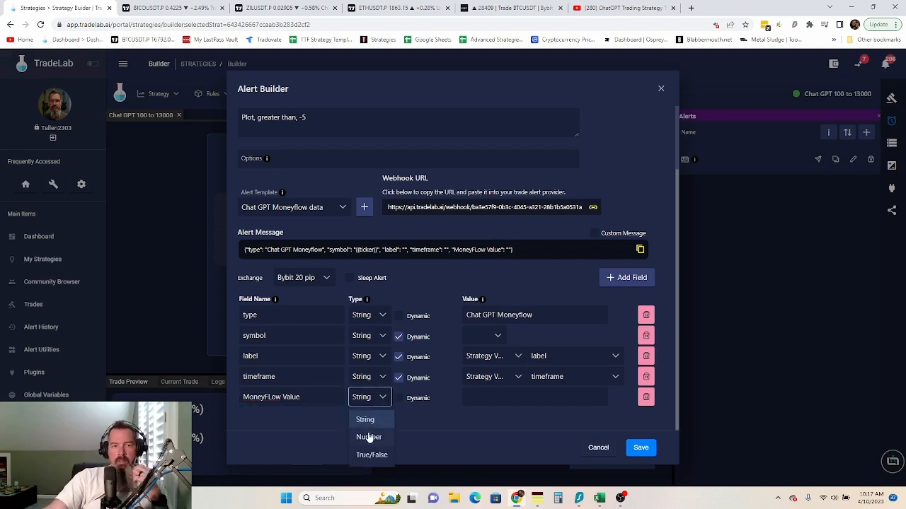
pyautogui.click(368, 432)
pyautogui.click(405, 398)
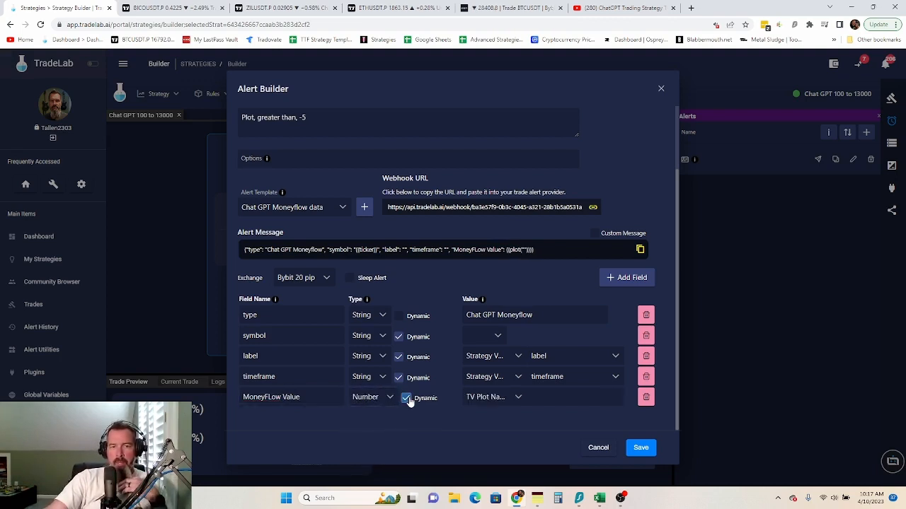
pyautogui.click(516, 402)
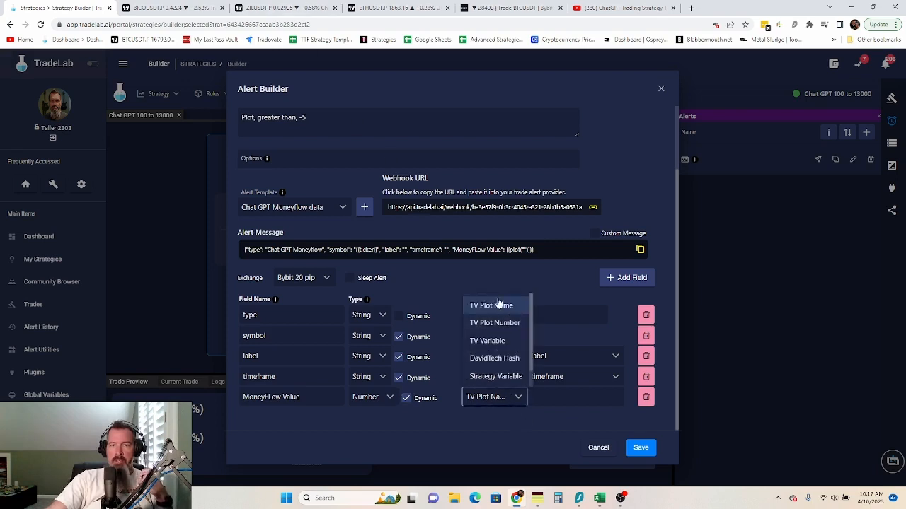
pyautogui.click(503, 325)
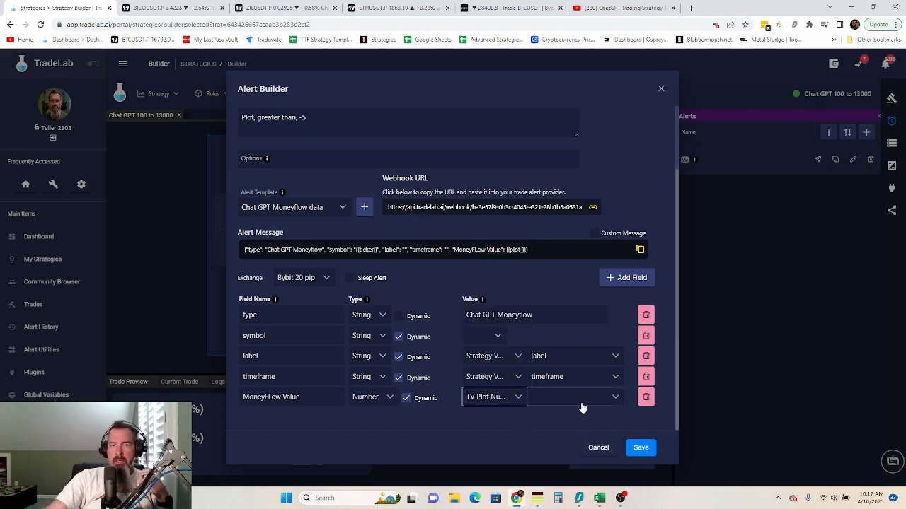
pyautogui.click(582, 402)
pyautogui.click(543, 307)
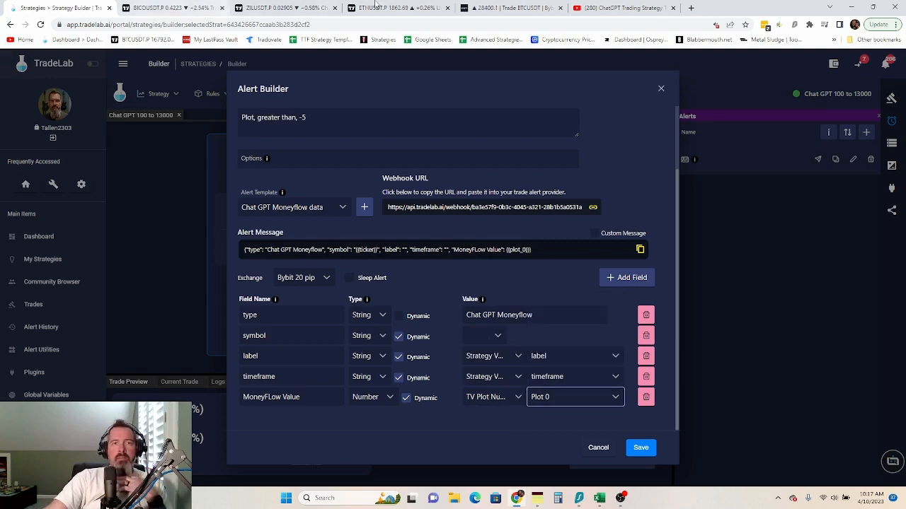
pyautogui.click(405, 8)
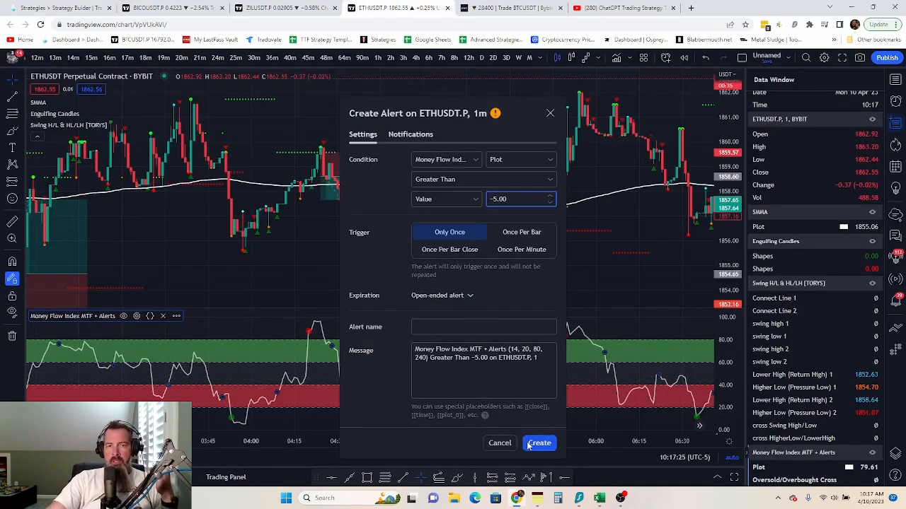
# - Dismiss the Create Alert dialog and toggle the Data Window panel off and back on
pyautogui.click(500, 443)
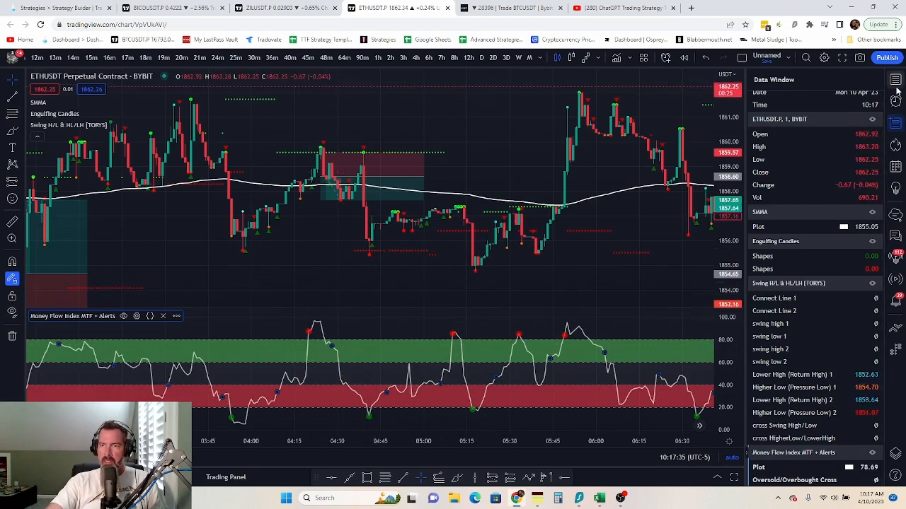
pyautogui.click(896, 124)
pyautogui.click(896, 124)
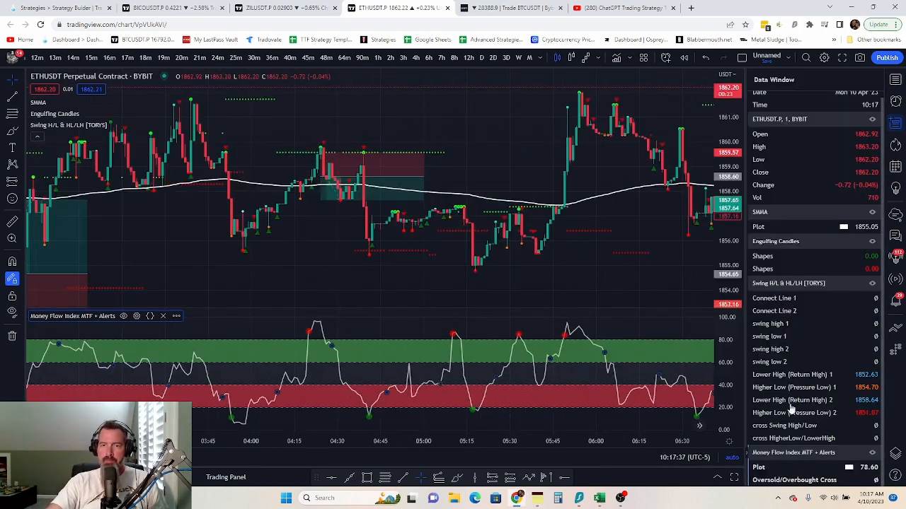
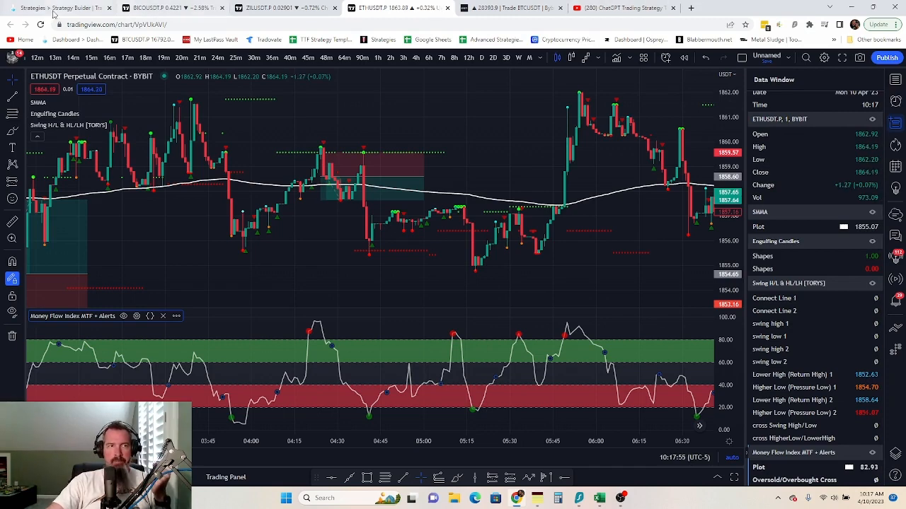
# - Append 'once per bar close' to the Chat GPT Moneyflow data alert condition, then save the alert and strategy
pyautogui.click(53, 8)
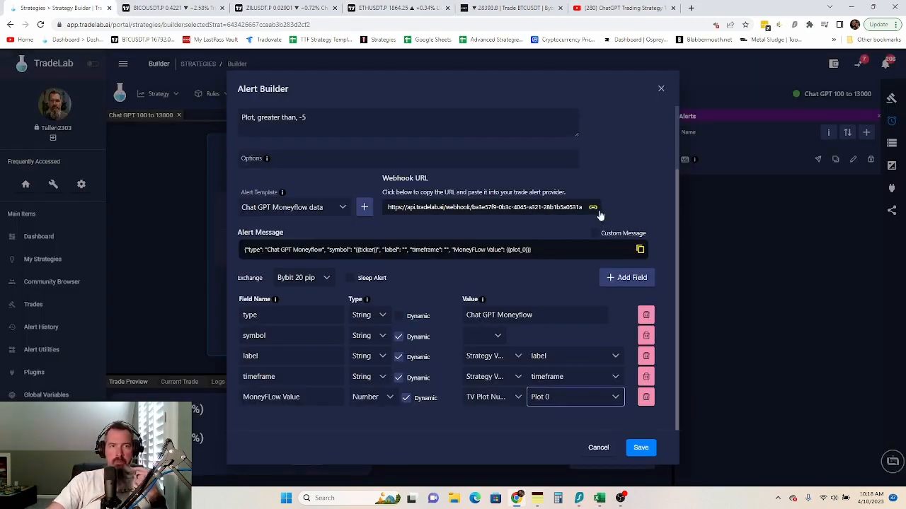
pyautogui.scroll(2, 605, 208)
pyautogui.click(325, 195)
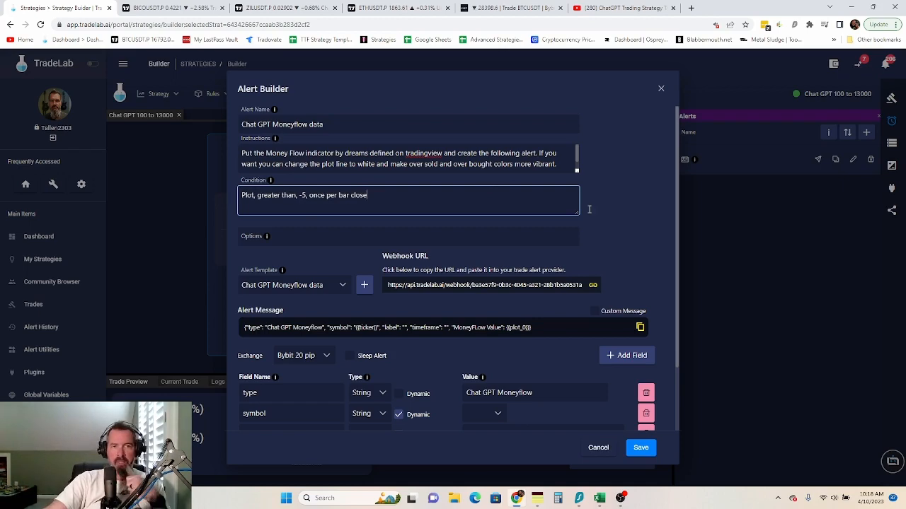
pyautogui.scroll(-2, 635, 244)
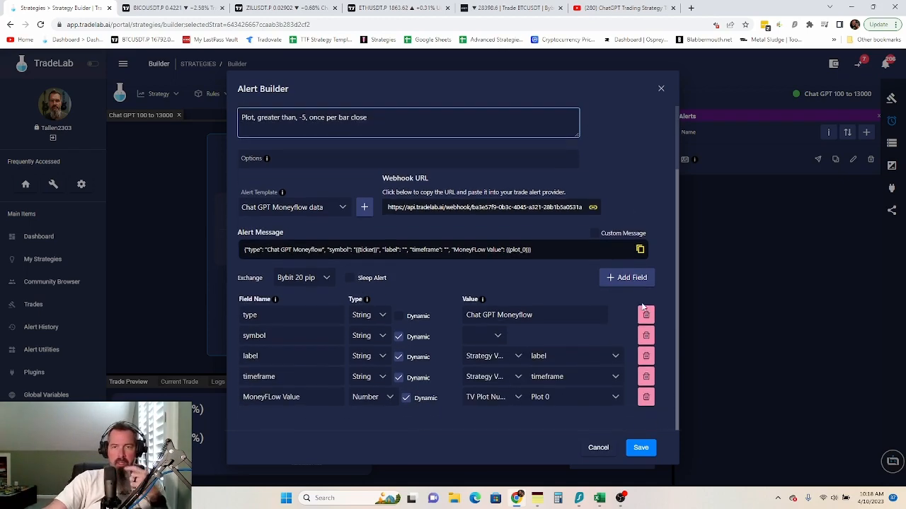
pyautogui.click(641, 449)
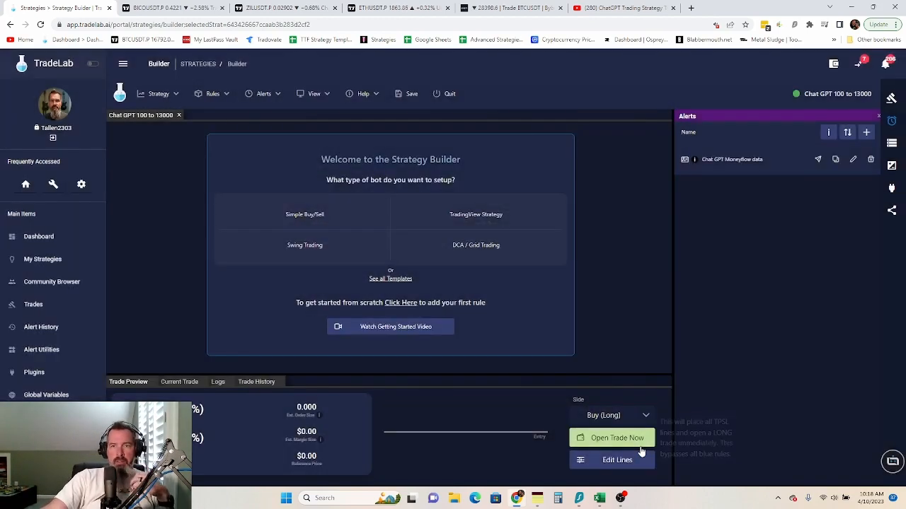
pyautogui.click(408, 100)
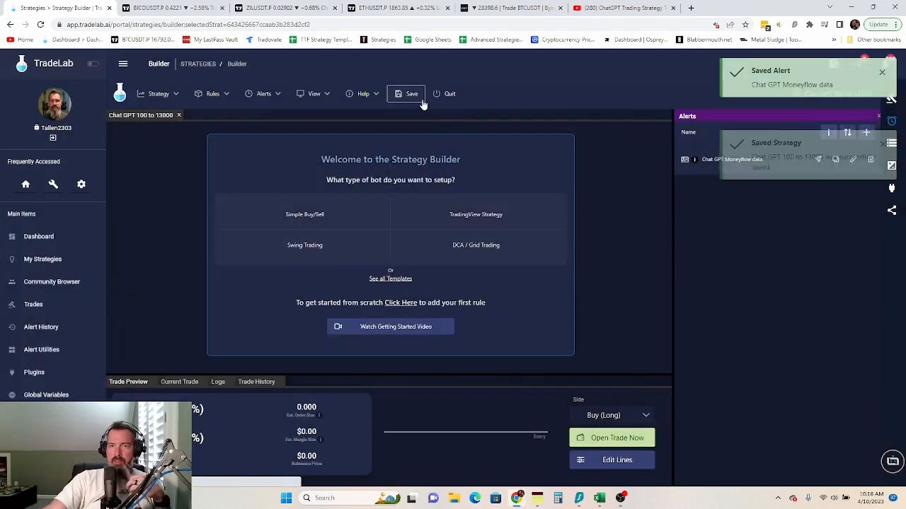
# - Start the guided Strategy Setup and choose ETHUSDT as the trading symbol
pyautogui.click(150, 93)
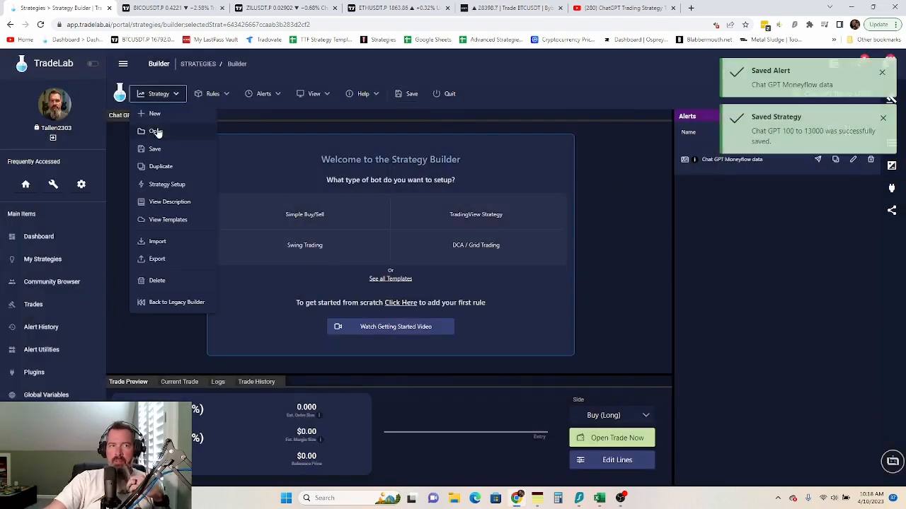
pyautogui.click(161, 185)
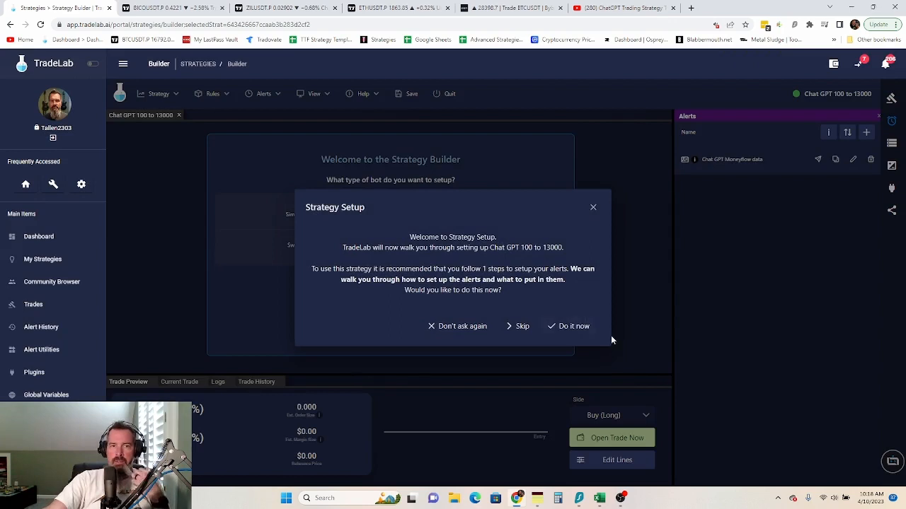
pyautogui.click(571, 327)
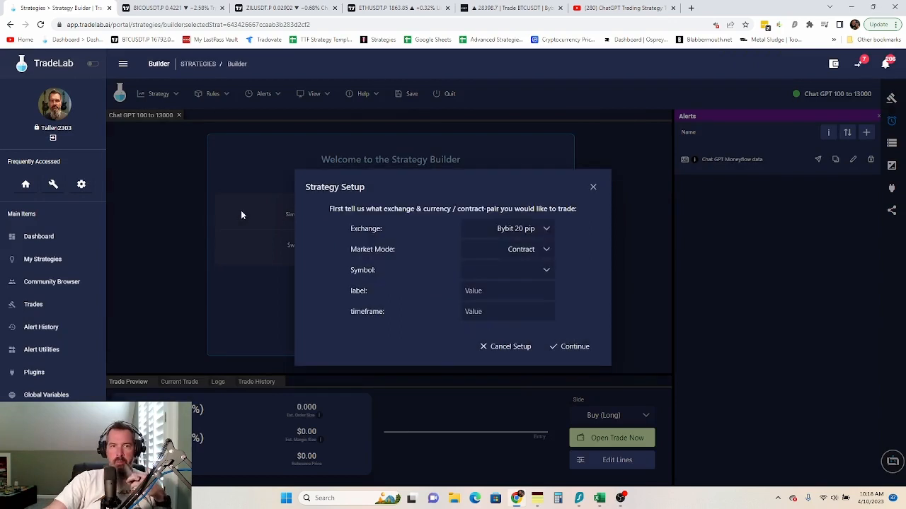
pyautogui.click(484, 271)
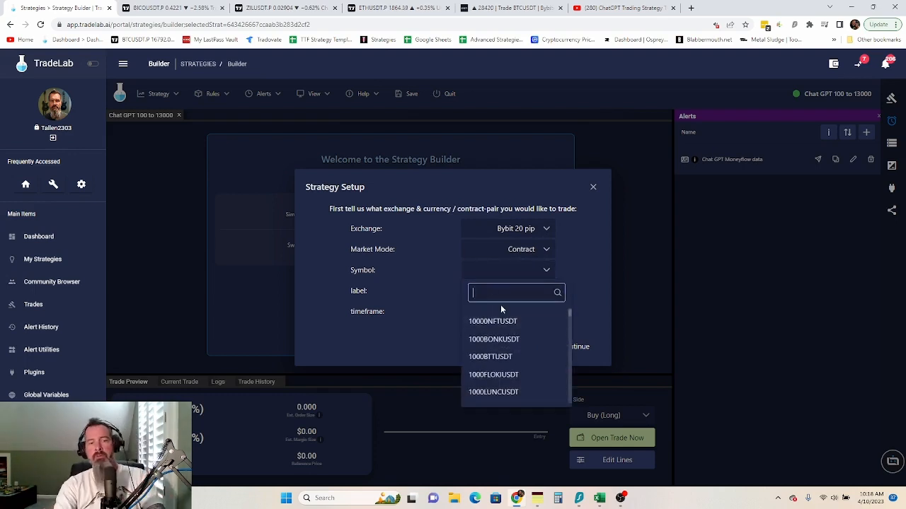
pyautogui.write('eth')
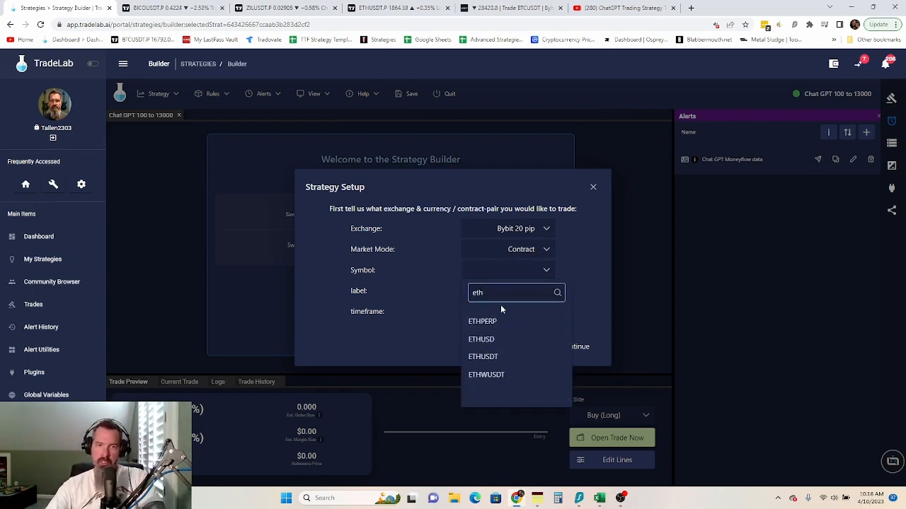
pyautogui.click(494, 362)
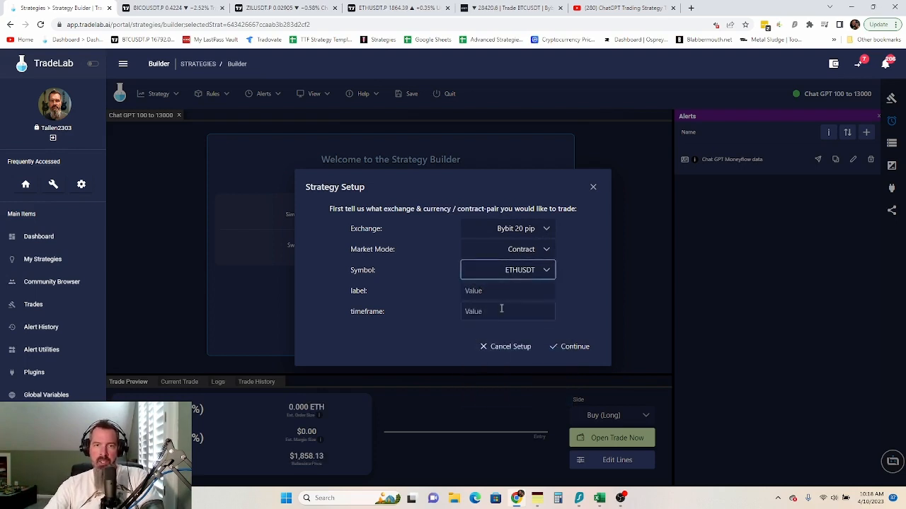
# - Enter label 'Chat GPT 100 to 13000' and timeframe 1m, and continue to the alert instructions
pyautogui.click(474, 285)
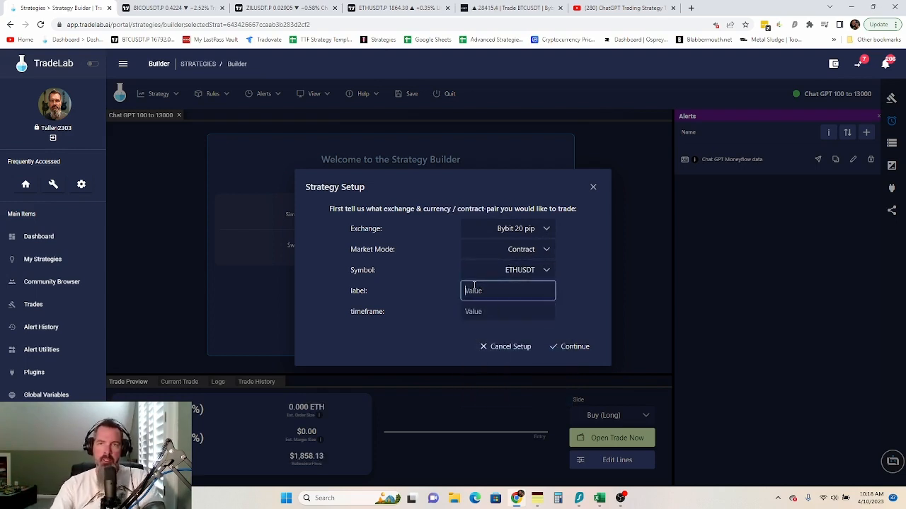
pyautogui.write('Chat')
pyautogui.press('BackSpace')
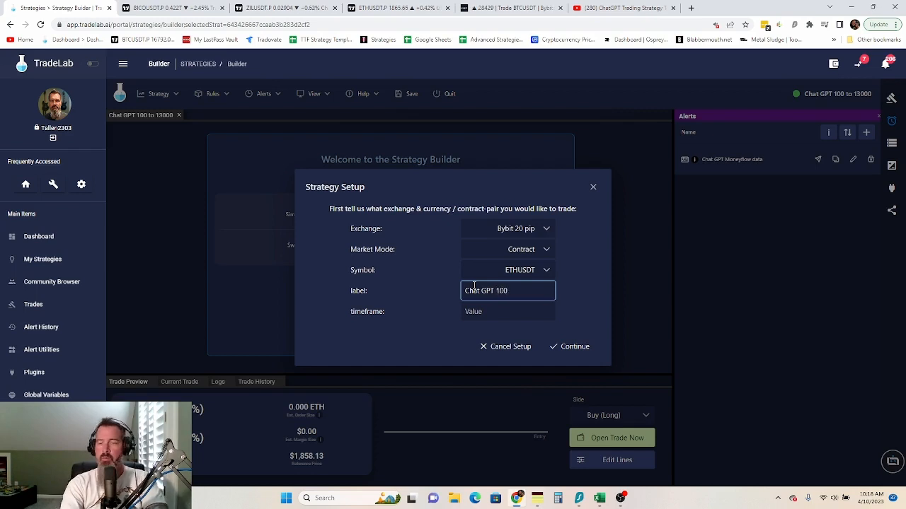
pyautogui.write('13000')
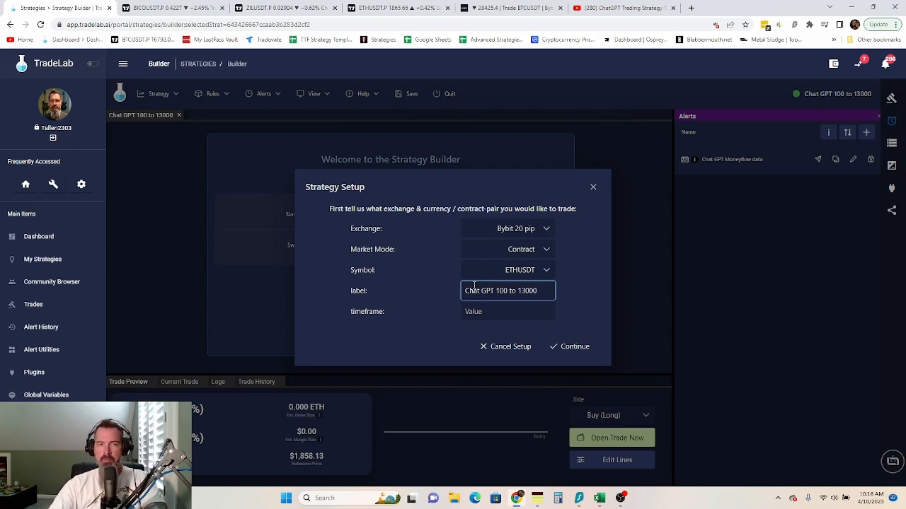
pyautogui.click(477, 313)
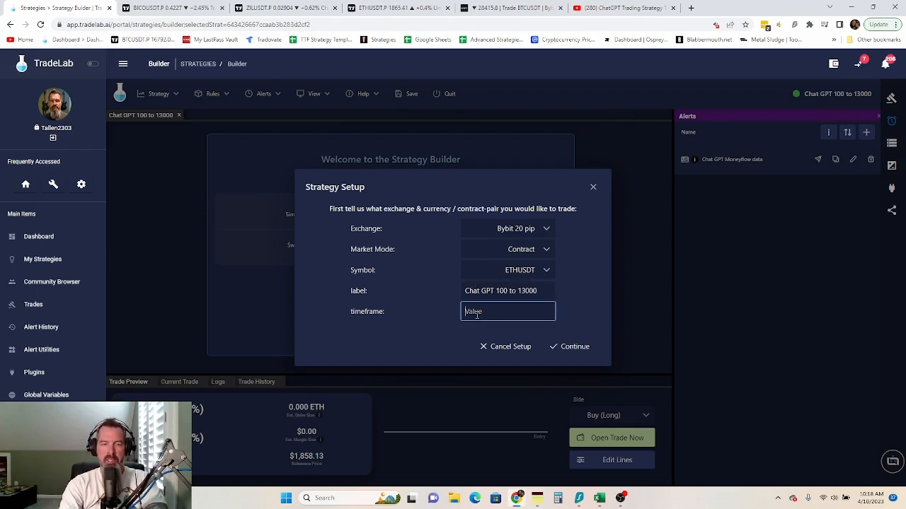
pyautogui.write('4')
pyautogui.press('BackSpace')
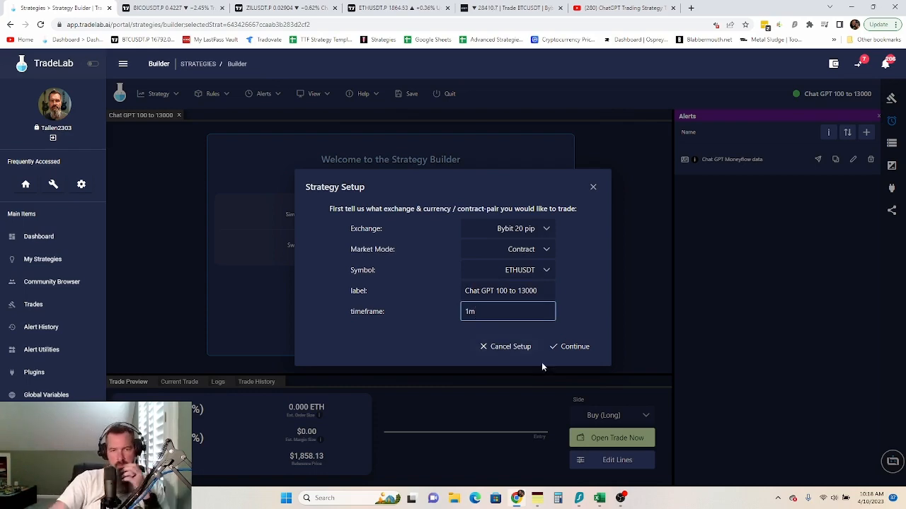
pyautogui.click(573, 347)
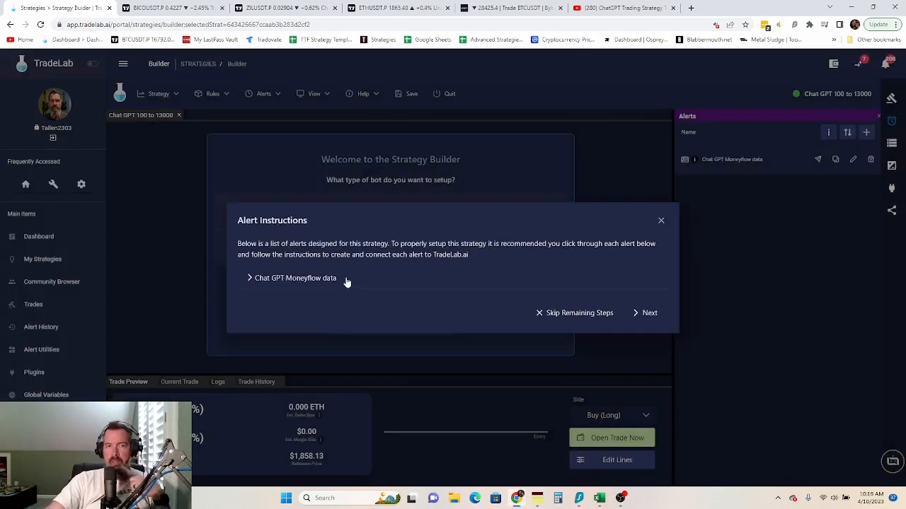
# - Copy the Chat GPT Moneyflow data alert's webhook URL and bring up the ETHUSDT TradingView chart
pyautogui.click(299, 279)
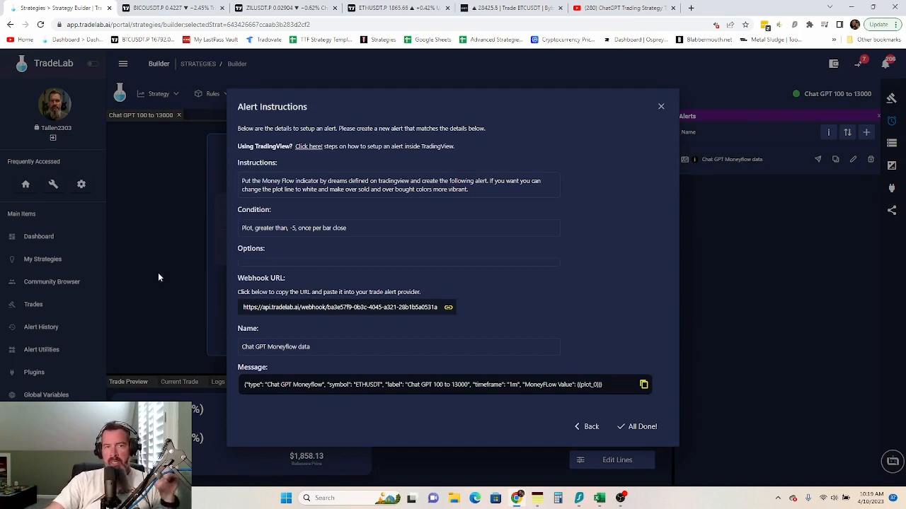
pyautogui.click(294, 313)
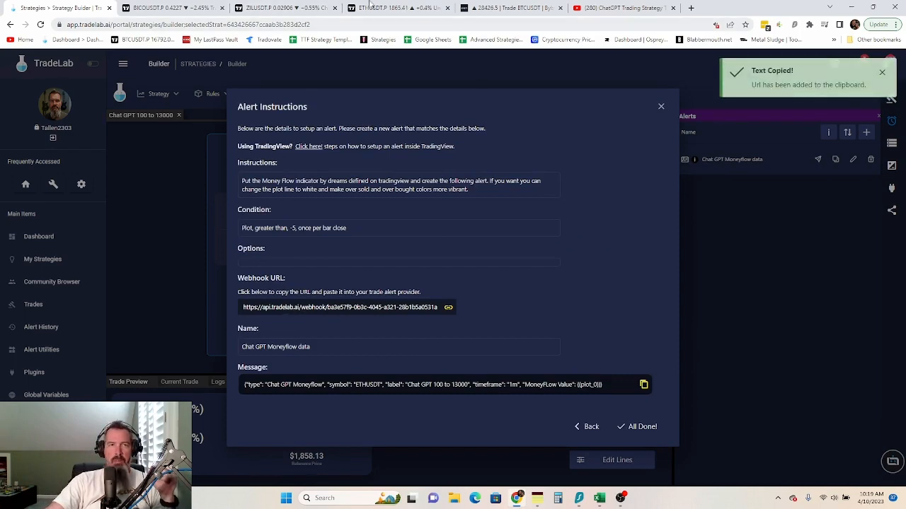
pyautogui.click(397, 8)
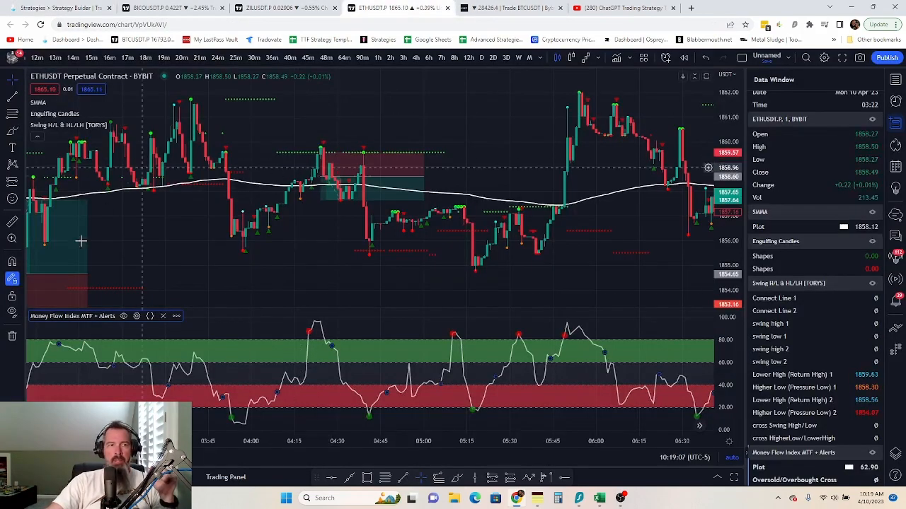
# - Create a Money Flow Index alert, once per bar close, with a Greater Than condition and the old threshold cleared
pyautogui.click(176, 316)
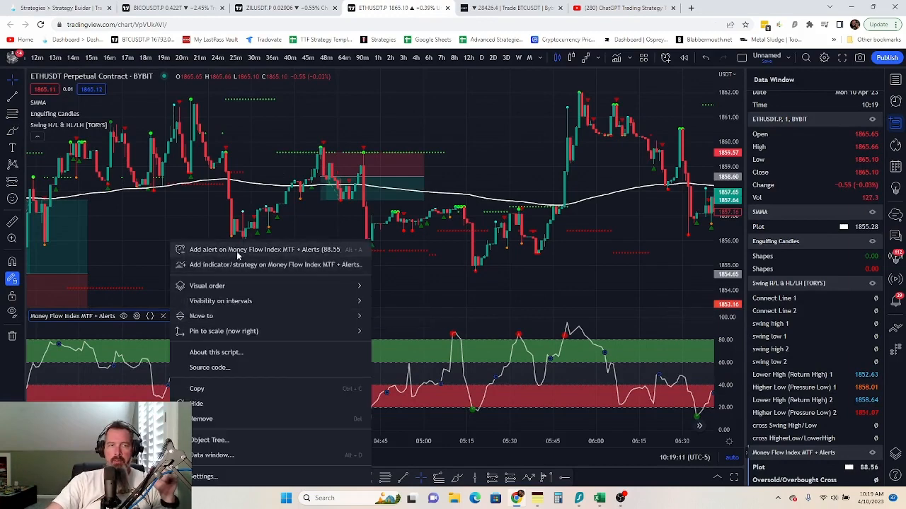
pyautogui.click(238, 251)
pyautogui.click(482, 228)
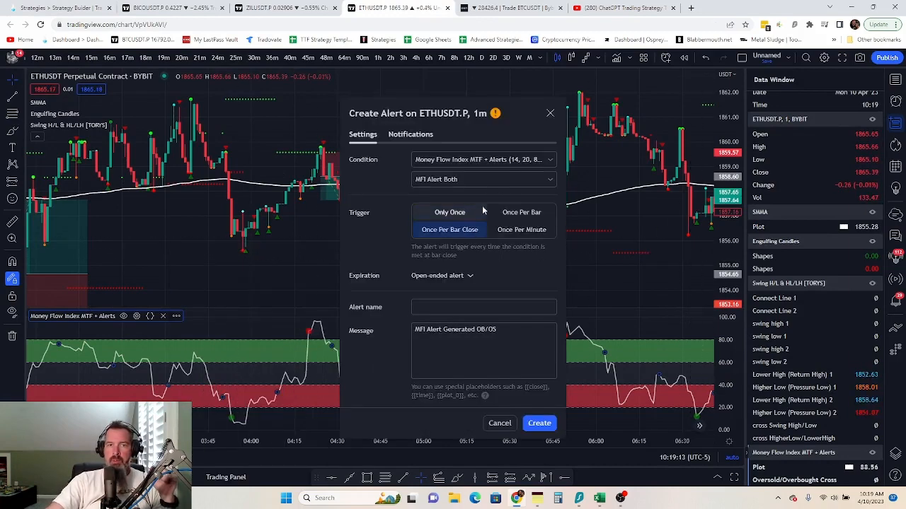
pyautogui.click(497, 181)
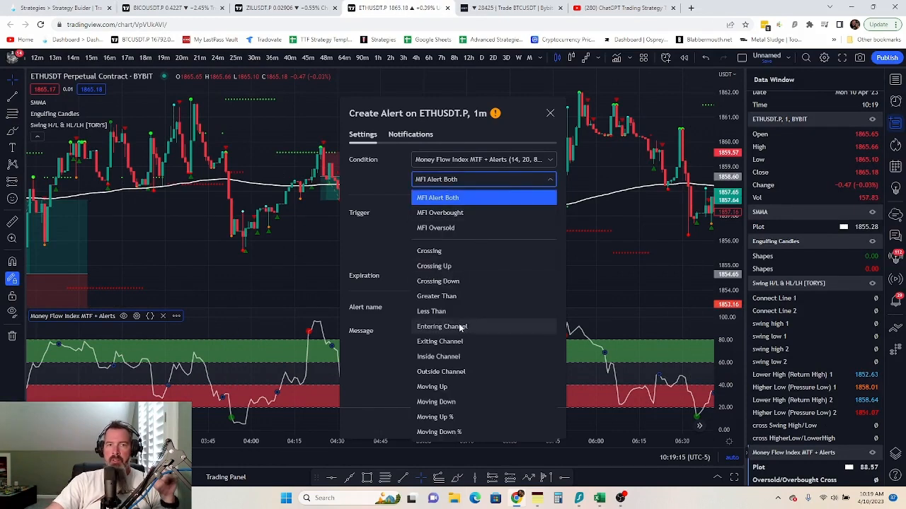
pyautogui.click(458, 296)
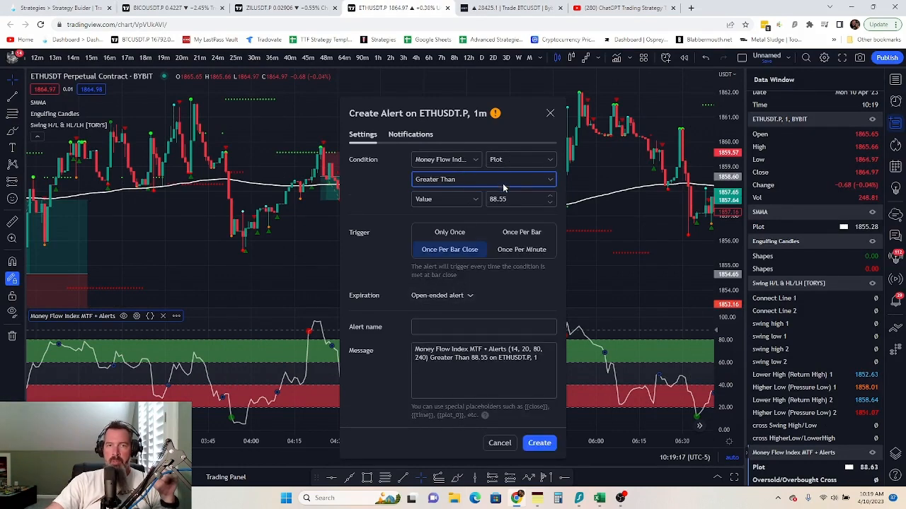
pyautogui.moveTo(497, 199); pyautogui.dragTo(479, 210)
pyautogui.press('BackSpace')
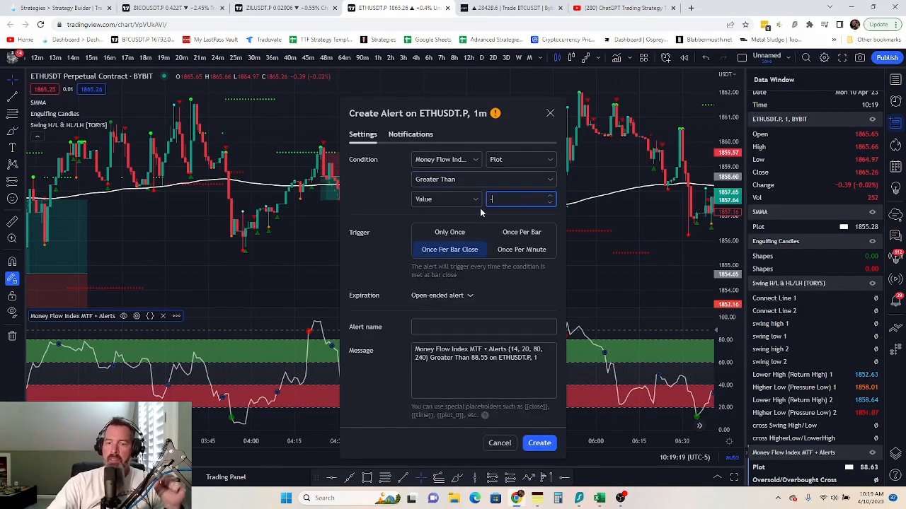
# - Replace the alert's old webhook URL with the copied TradeLab webhook URL
pyautogui.click(424, 136)
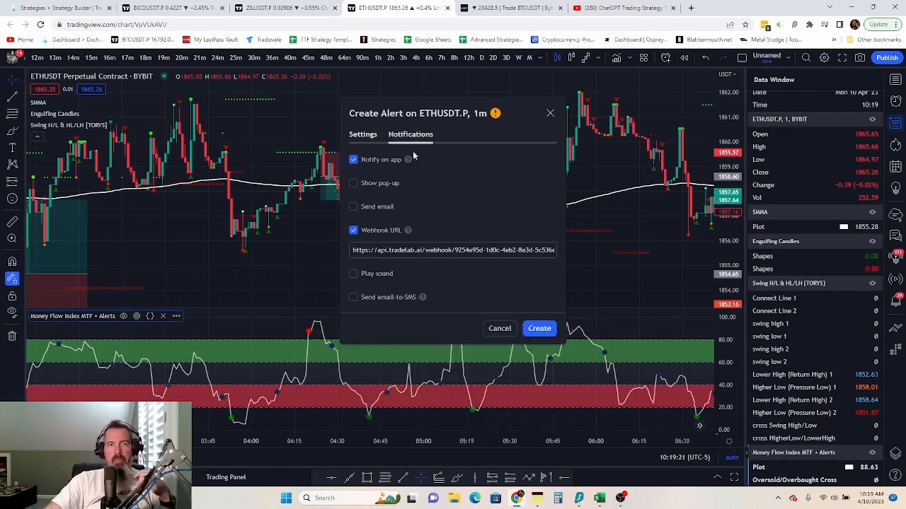
pyautogui.doubleClick(402, 252)
pyautogui.hotkey('ctrl', 'a')
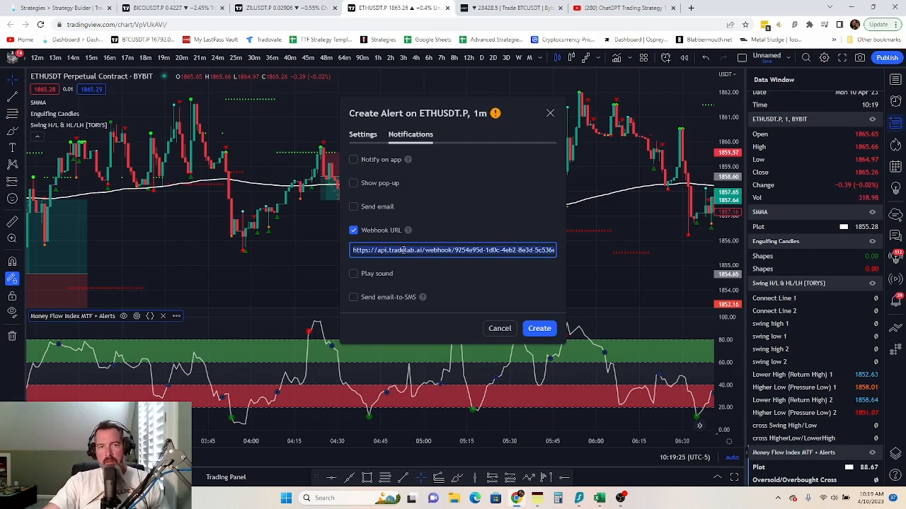
pyautogui.press('BackSpace')
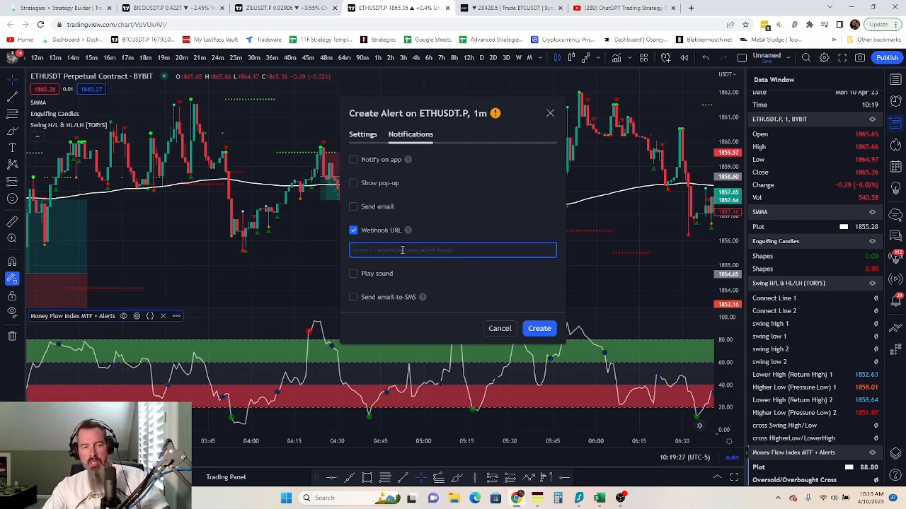
pyautogui.click(362, 135)
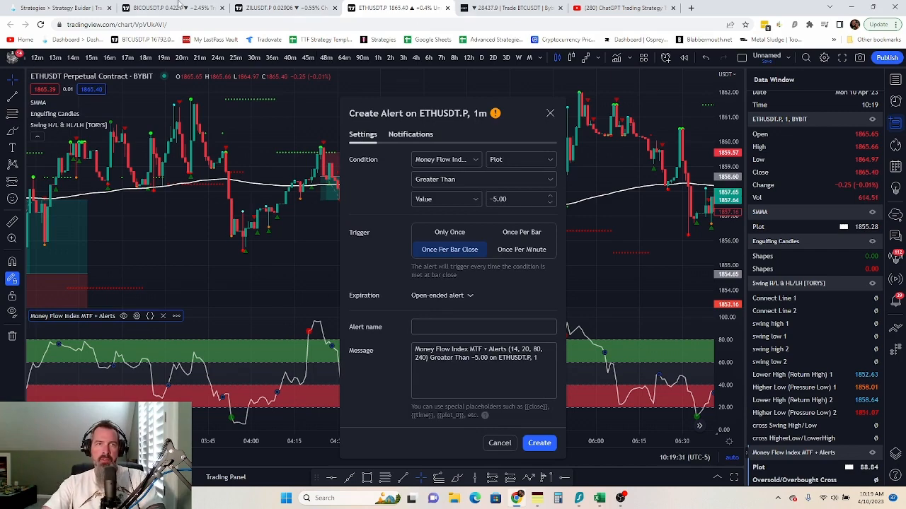
# - Name the alert 'Chat GPT Moneyflow data', copied from TradeLab's instructions
pyautogui.click(67, 8)
pyautogui.click(284, 348)
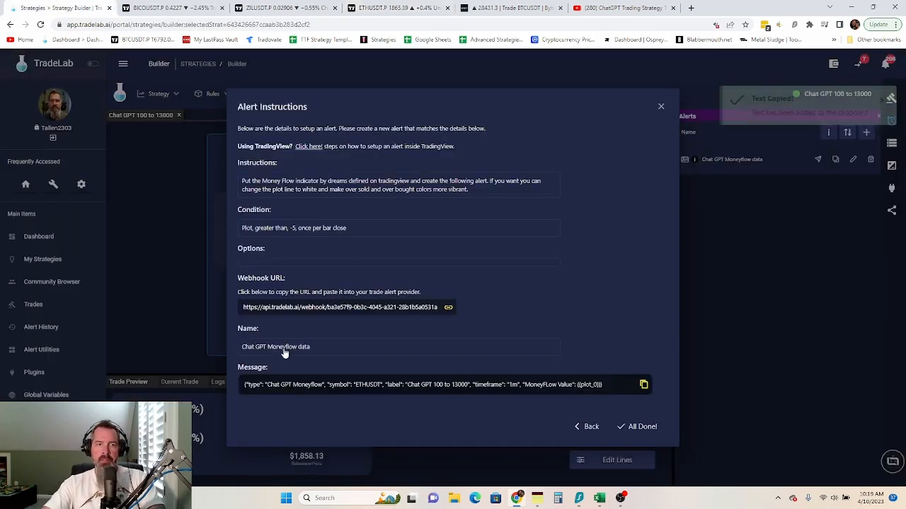
pyautogui.click(396, 8)
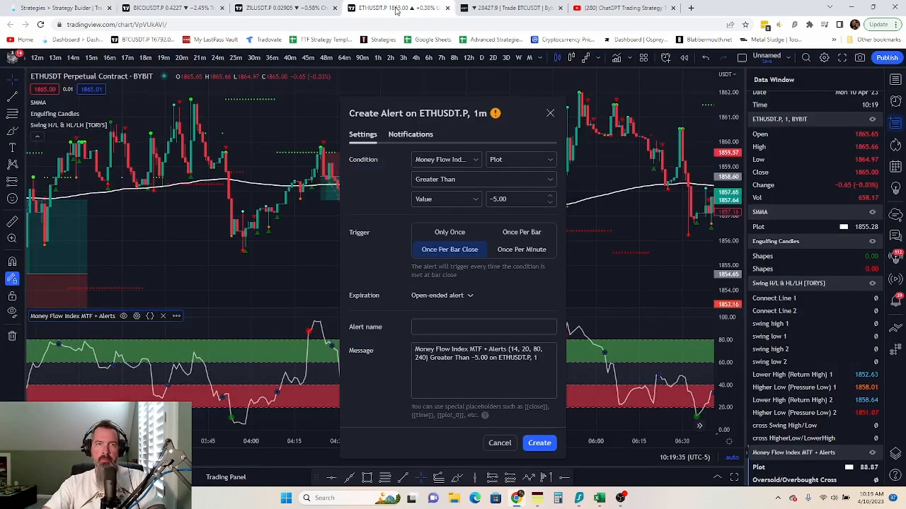
pyautogui.click(432, 327)
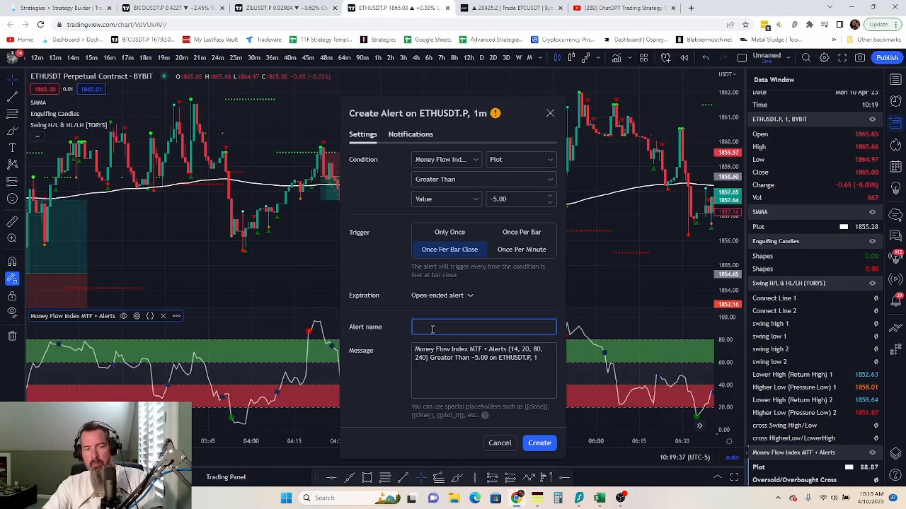
pyautogui.hotkey('ctrl', 'v')
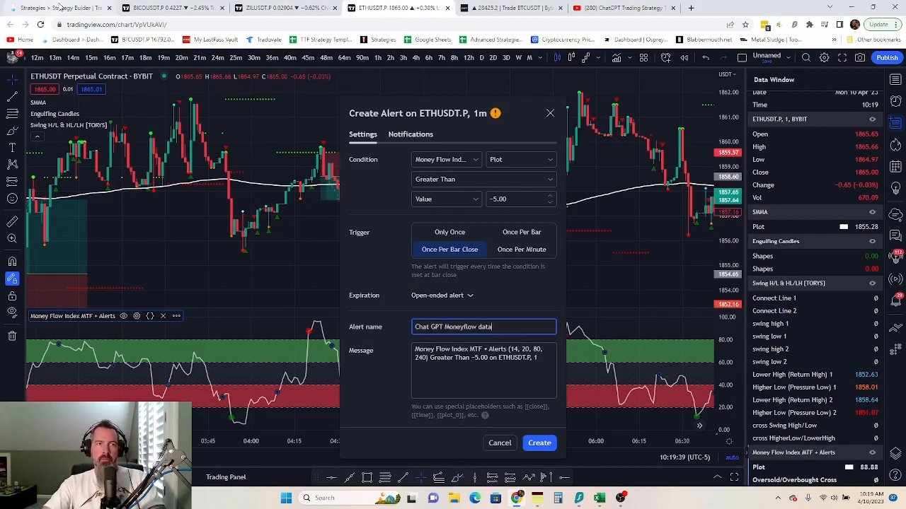
# - Replace the default message with TradeLab's JSON and create the alert
pyautogui.click(62, 8)
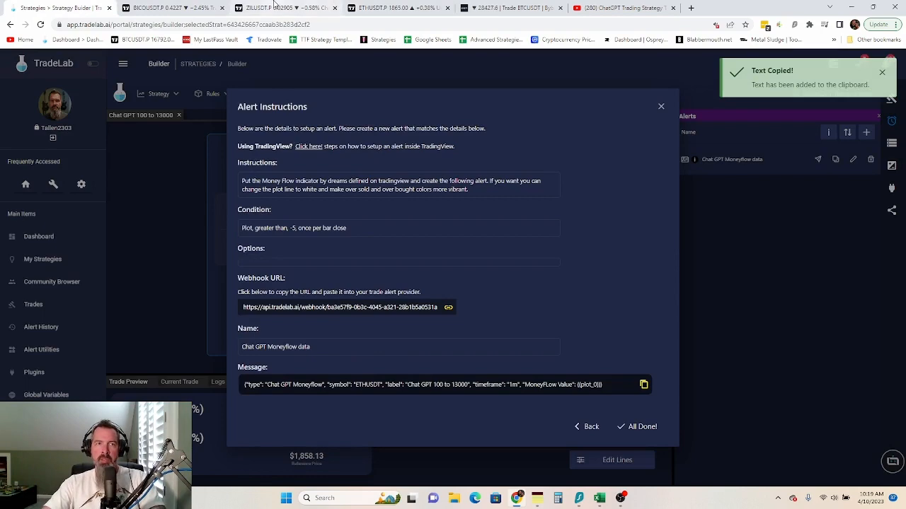
pyautogui.click(382, 7)
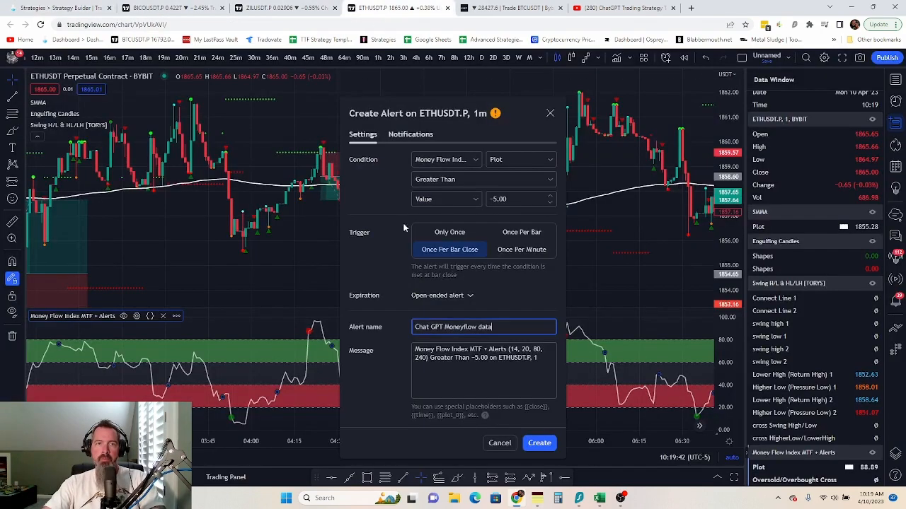
pyautogui.tripleClick(453, 352)
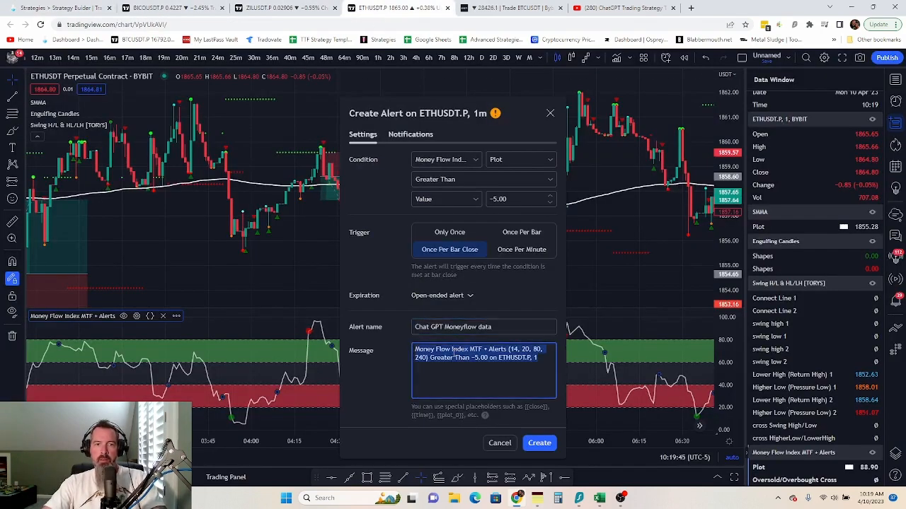
pyautogui.hotkey('ctrl', 'v')
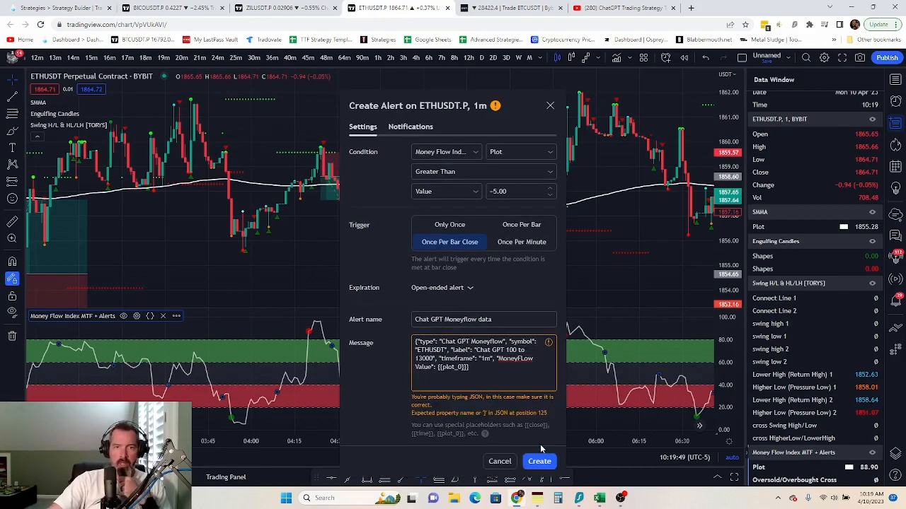
pyautogui.click(539, 444)
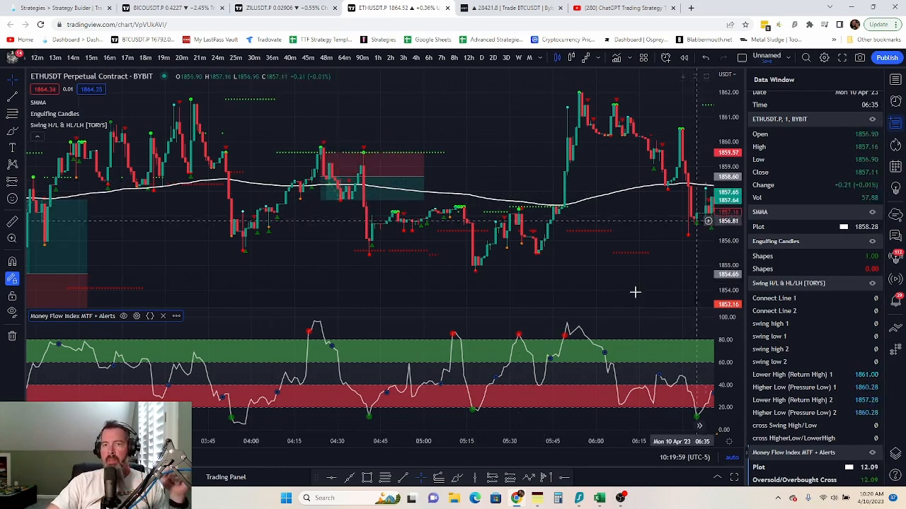
# - Rename the TradingView chart layout to 'Chat GPT 100 to 13000' and return to TradeLab
pyautogui.click(768, 56)
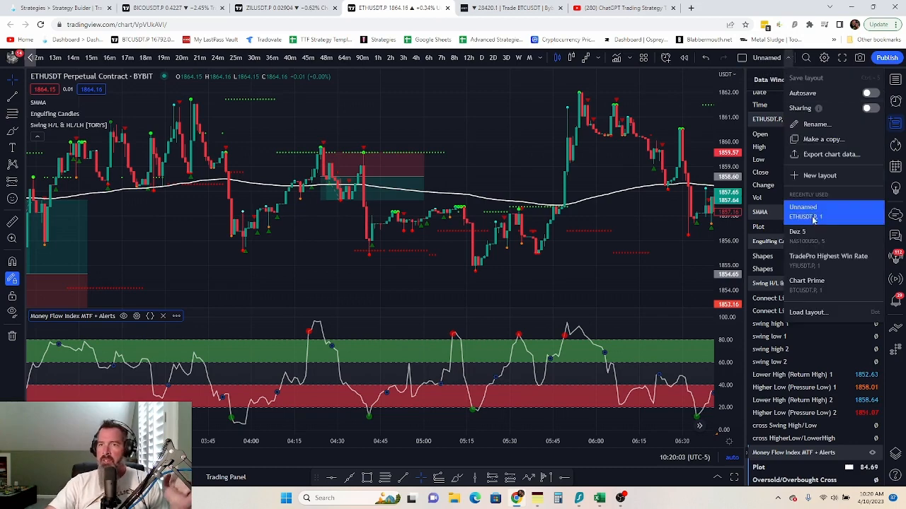
pyautogui.click(815, 125)
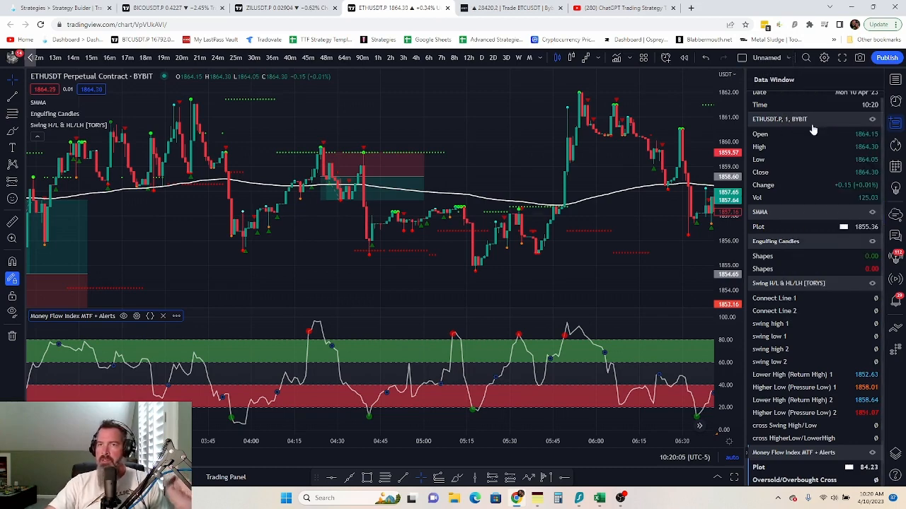
pyautogui.write('Cha t')
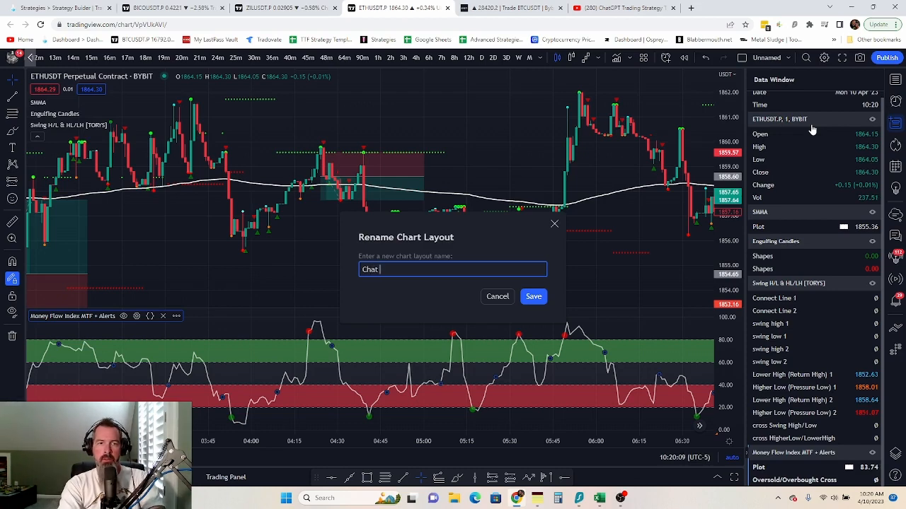
pyautogui.write(' GPT ')
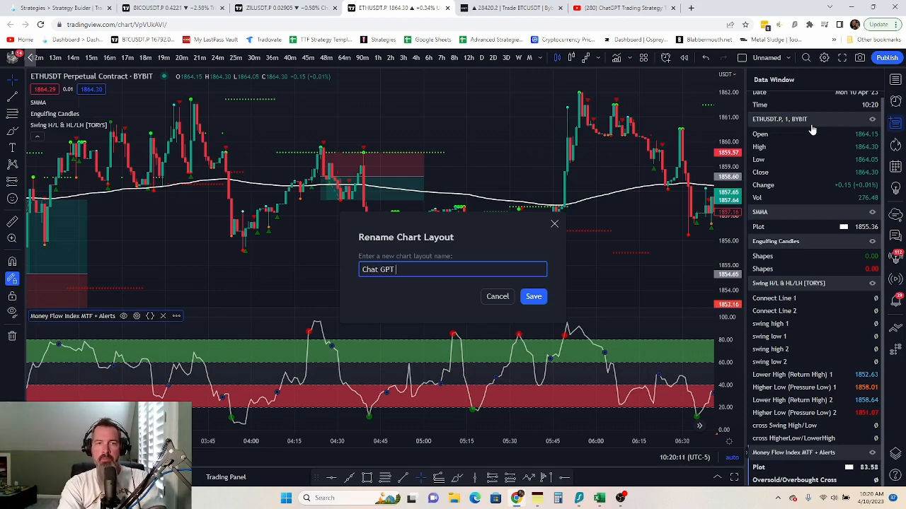
pyautogui.write('100')
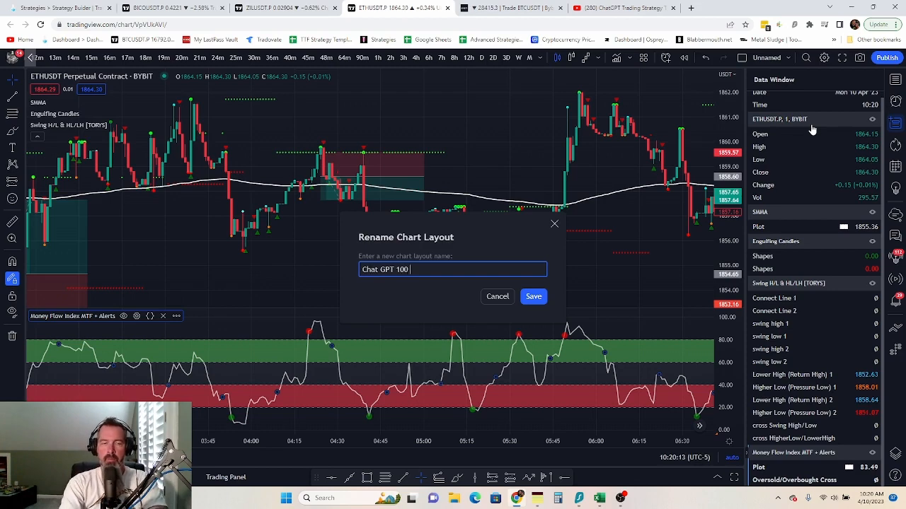
pyautogui.write(' to 13000')
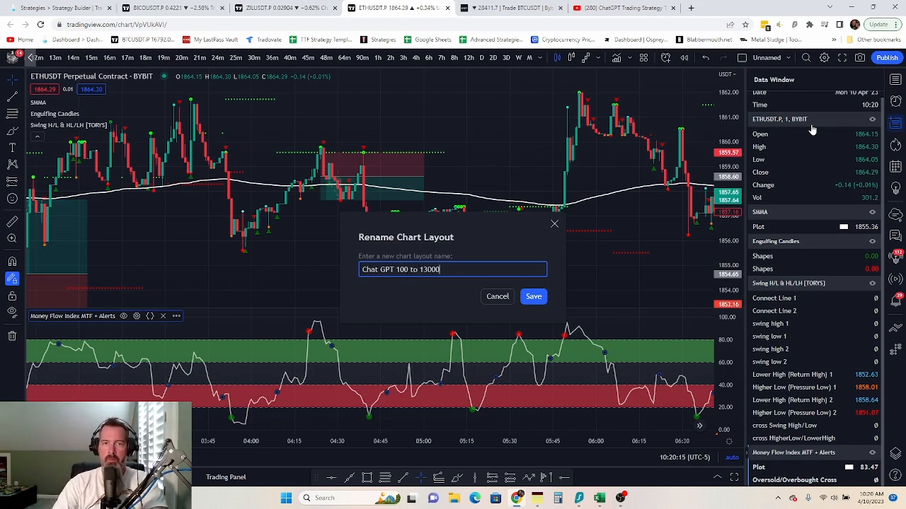
pyautogui.click(533, 296)
pyautogui.hotkey('ctrl', '1')
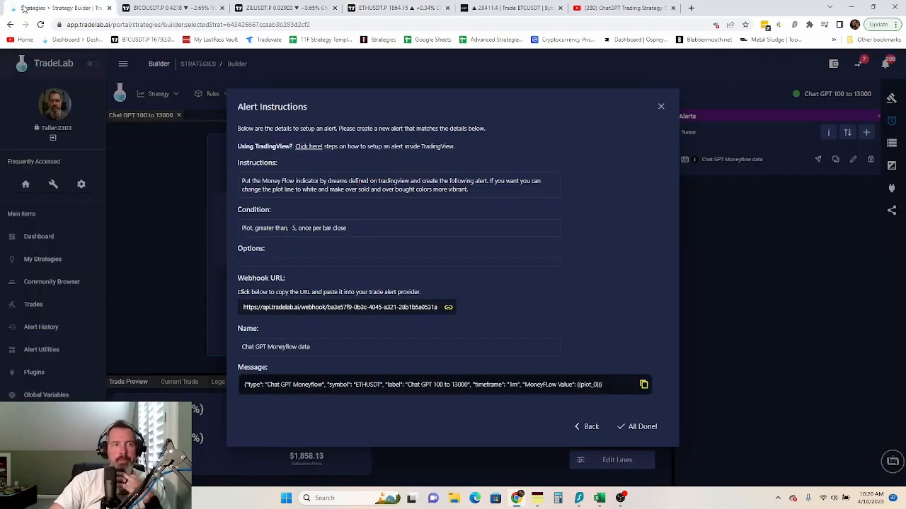
# - Close the alert instructions and drag the Chat GPT Moneyflow data alert into the entry rule zone
pyautogui.click(636, 427)
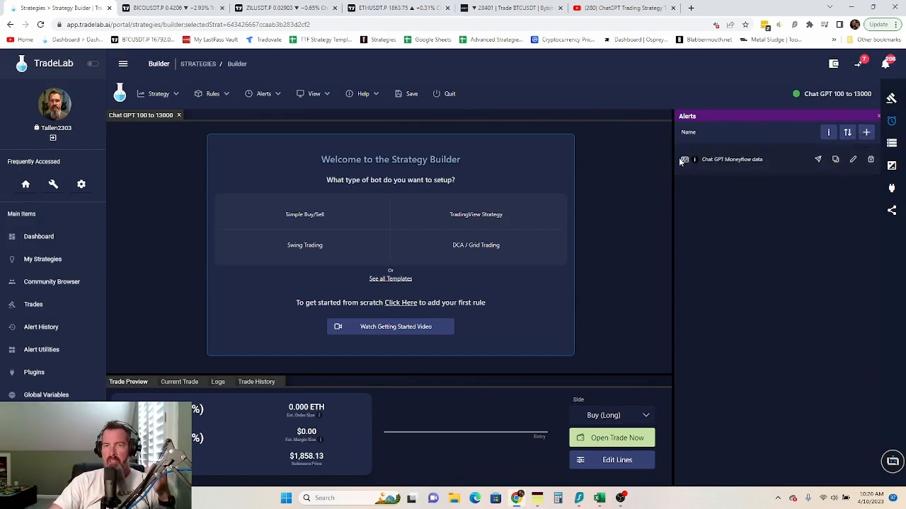
pyautogui.moveTo(684, 159); pyautogui.dragTo(221, 146)
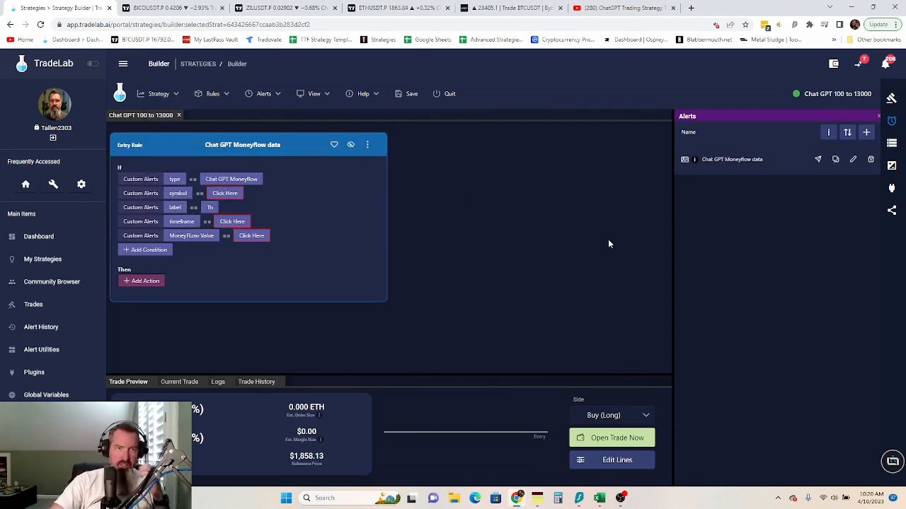
# - Make the symbol condition compare against Strategy Trade Settings > Symbol
pyautogui.click(217, 194)
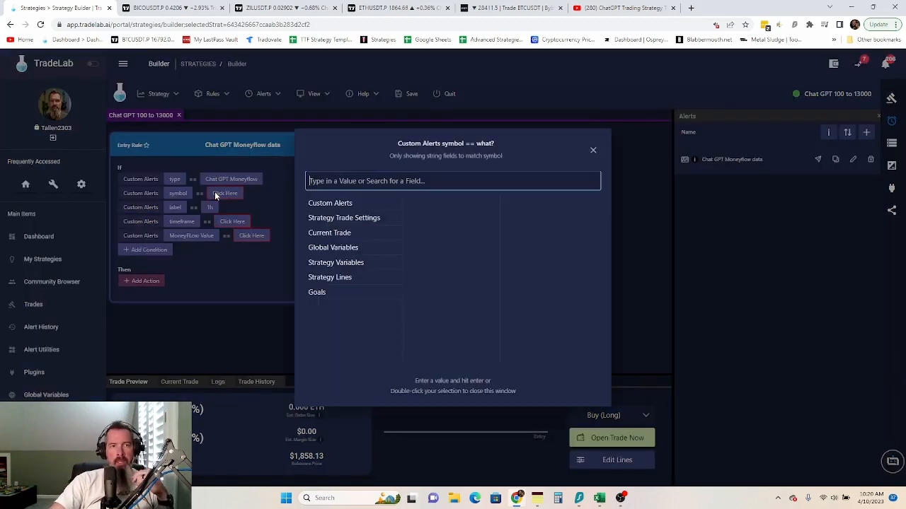
pyautogui.click(317, 218)
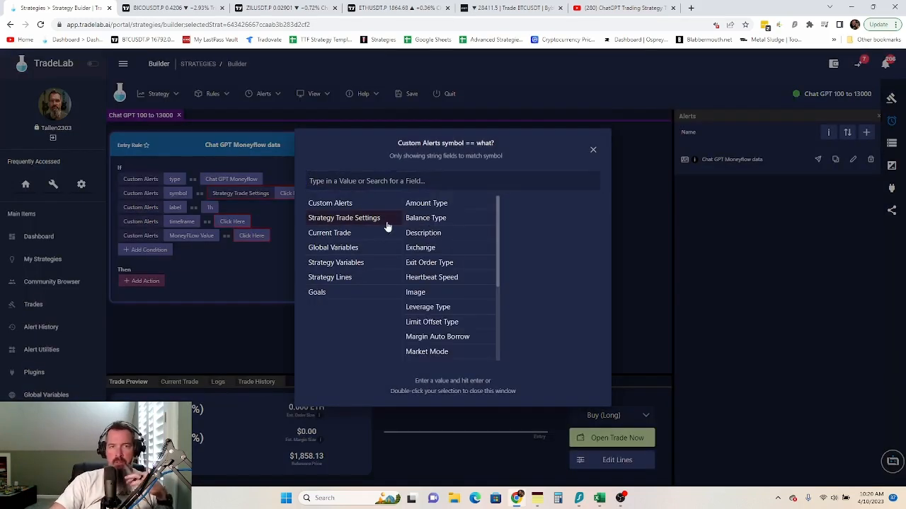
pyautogui.scroll(-3, 450, 293)
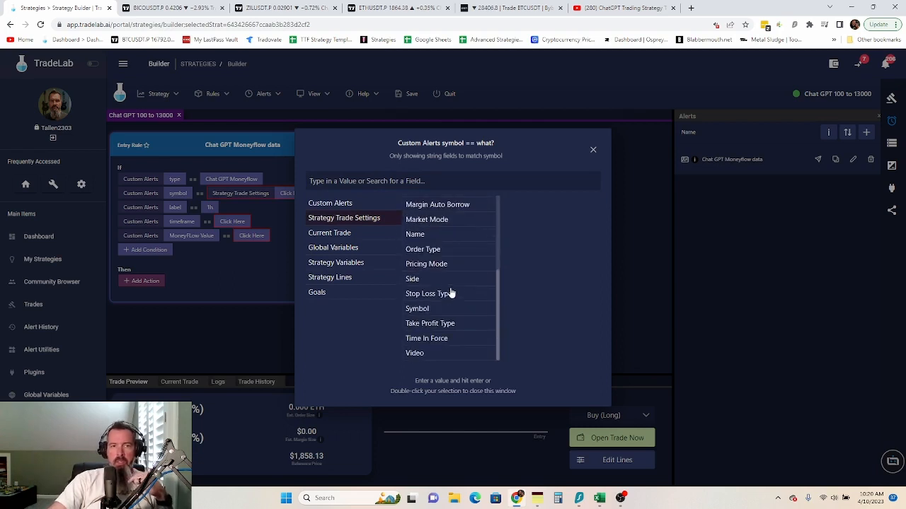
pyautogui.click(420, 312)
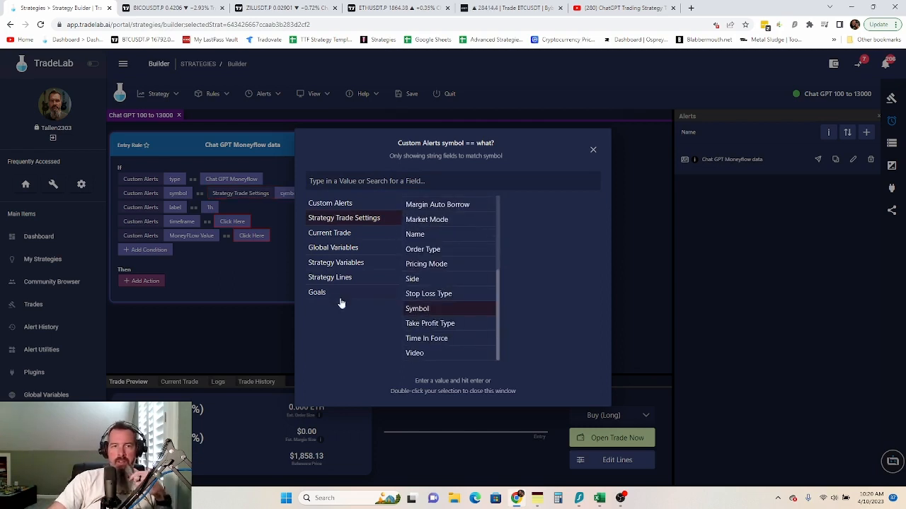
pyautogui.click(429, 312)
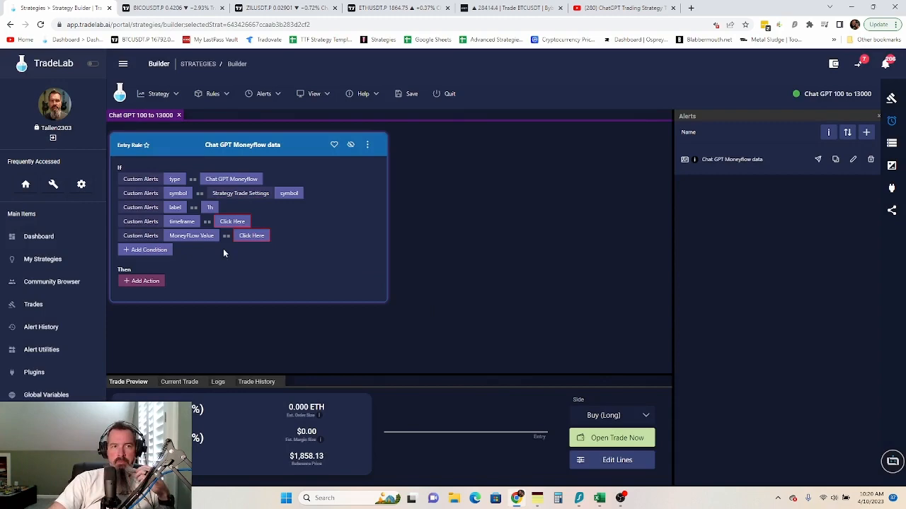
# - Bind the label and timeframe conditions to the label and timeframe strategy variables
pyautogui.click(209, 208)
pyautogui.click(344, 262)
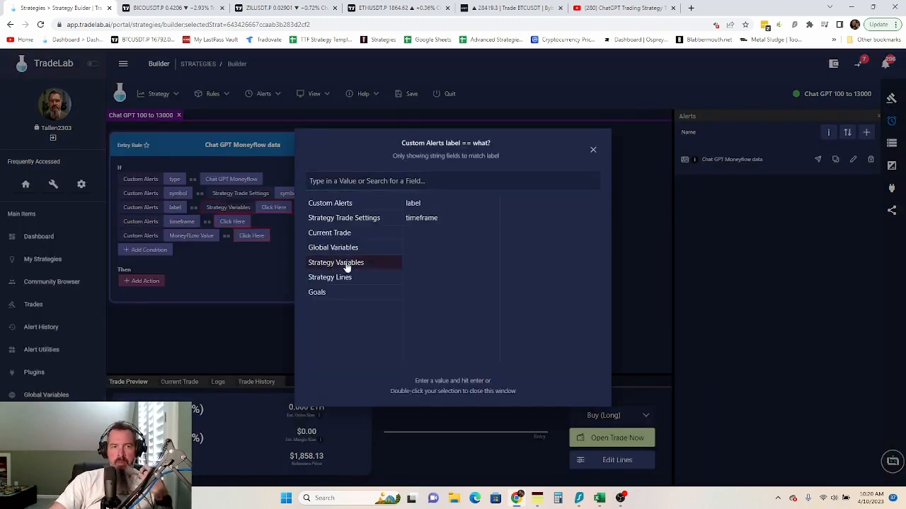
pyautogui.click(412, 205)
pyautogui.click(412, 205)
pyautogui.click(242, 224)
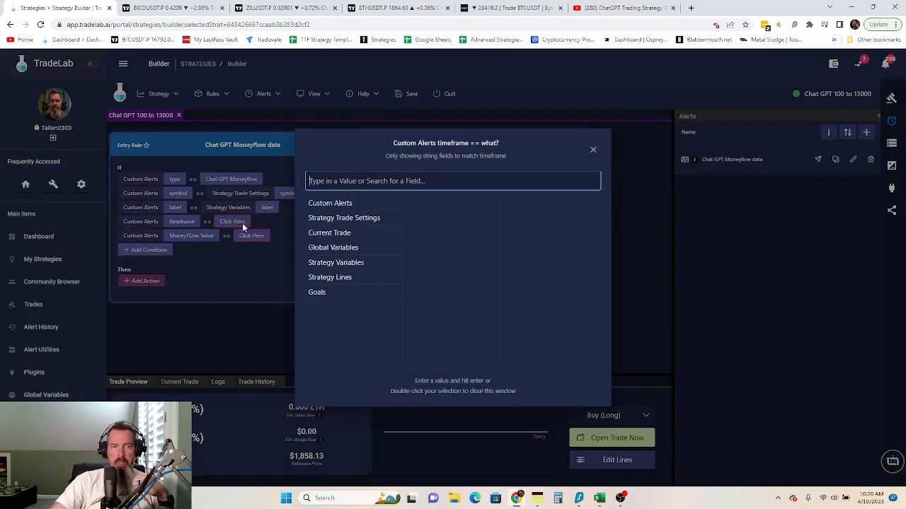
pyautogui.click(337, 264)
pyautogui.click(411, 220)
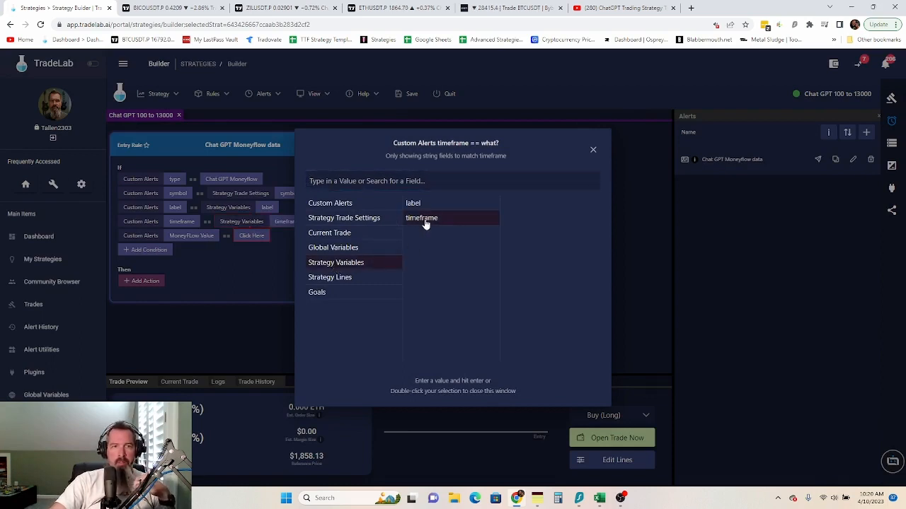
pyautogui.doubleClick(426, 219)
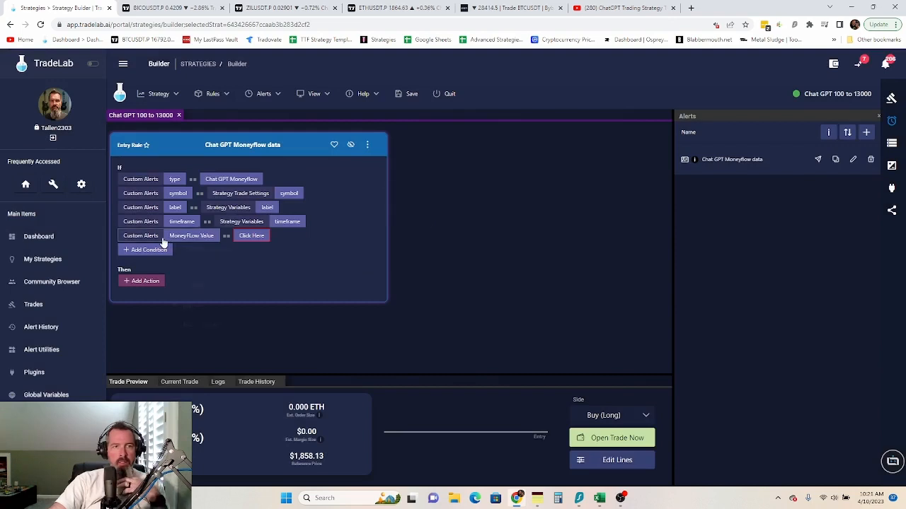
pyautogui.rightClick(163, 243)
# - Remove the MoneyFlow Value condition and add a Set action targeting the MoneyFlow Value strategy variable
pyautogui.click(195, 283)
pyautogui.click(145, 266)
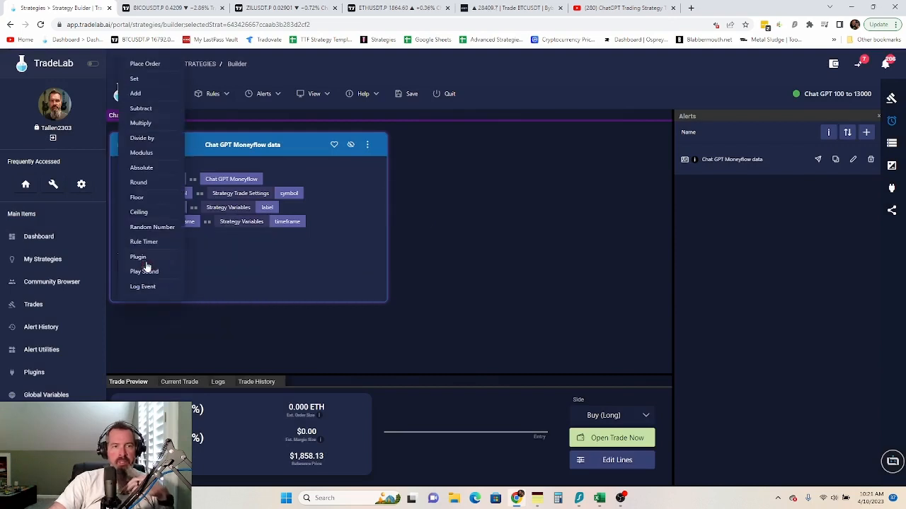
pyautogui.click(136, 78)
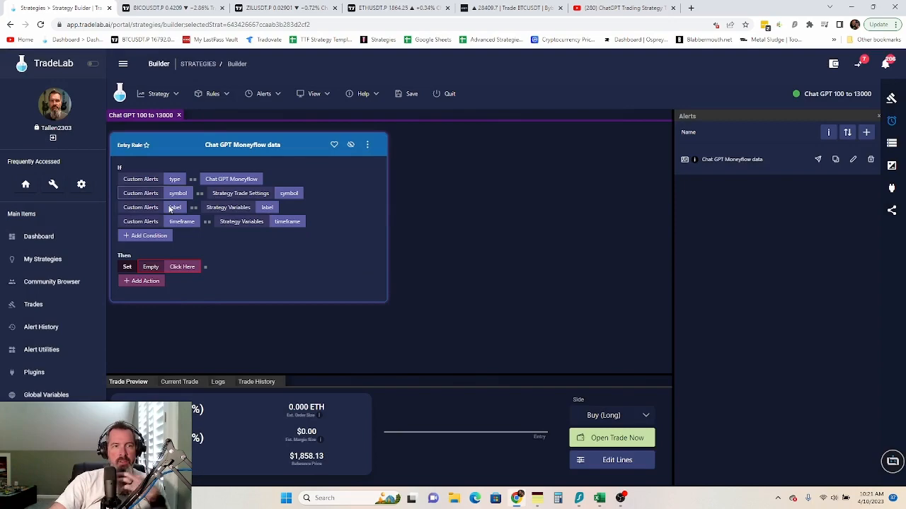
pyautogui.click(180, 267)
pyautogui.click(338, 237)
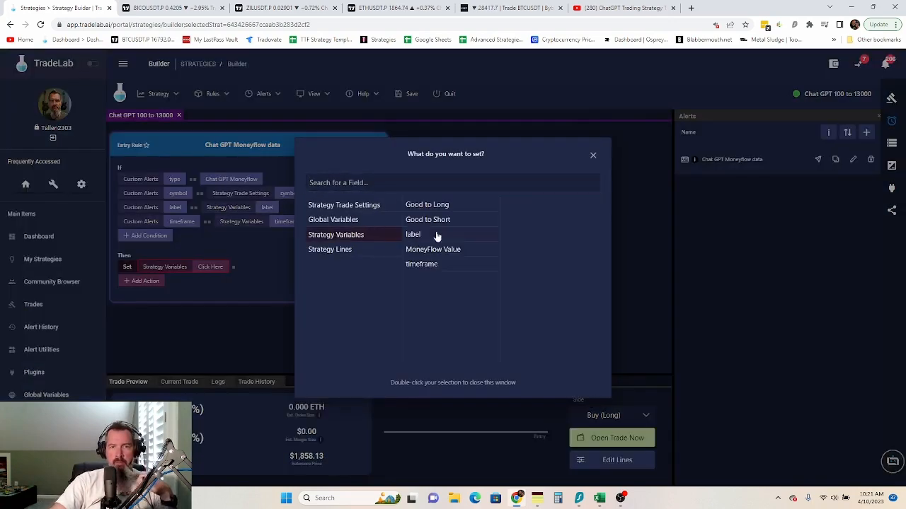
pyautogui.click(440, 250)
pyautogui.click(243, 279)
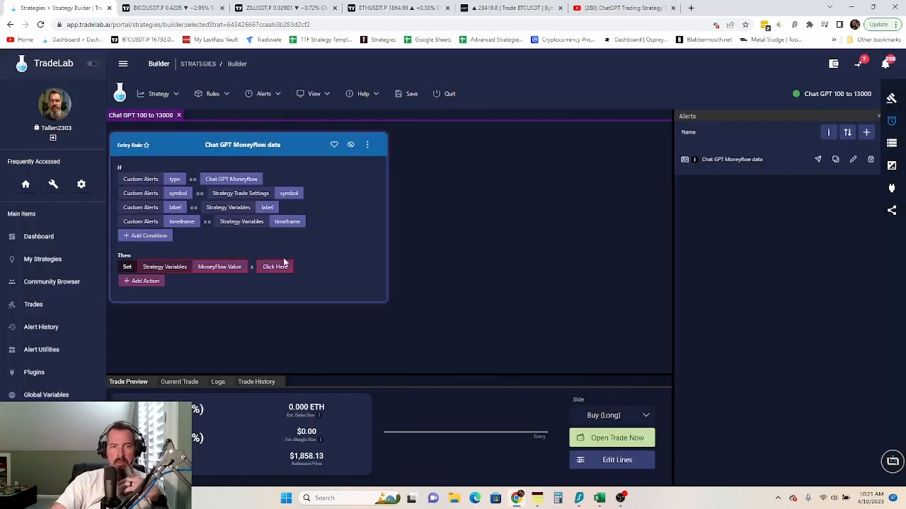
# - Assign the Custom Alerts MoneyFLow Value field as the Set action's value
pyautogui.click(283, 262)
pyautogui.click(322, 206)
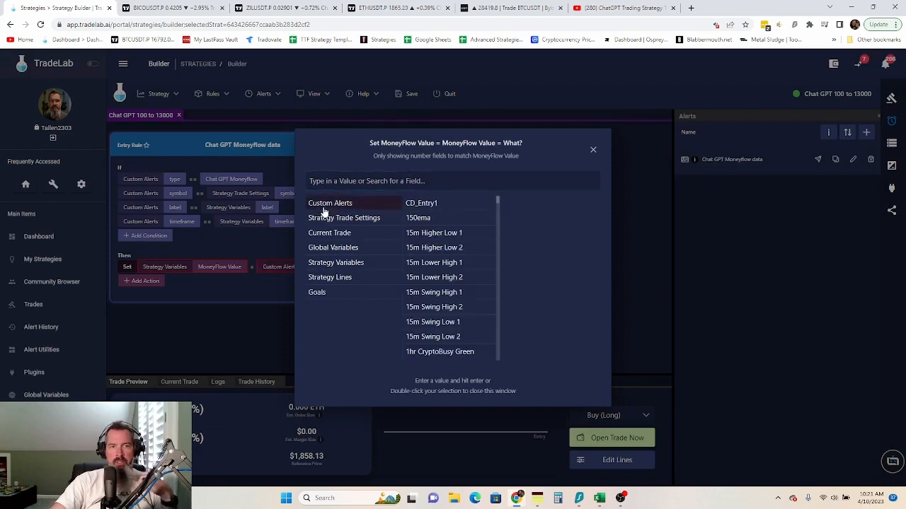
pyautogui.click(370, 179)
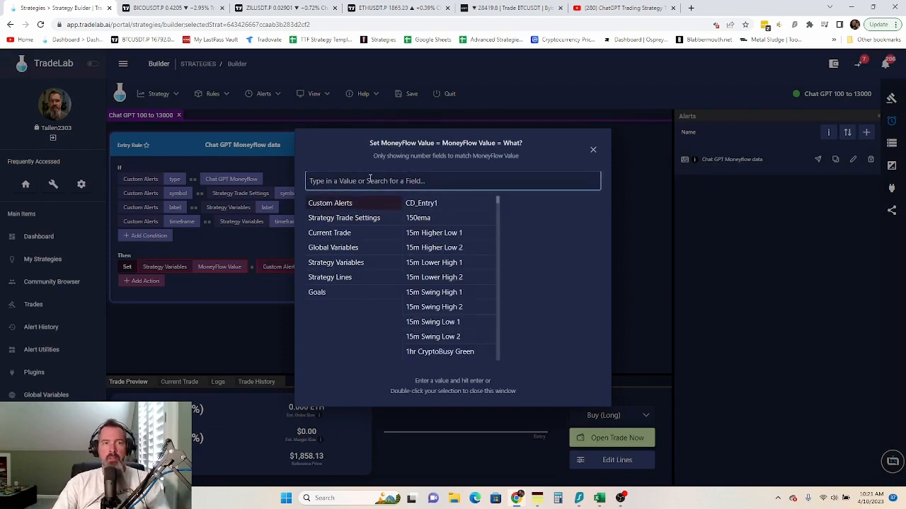
pyautogui.write('money')
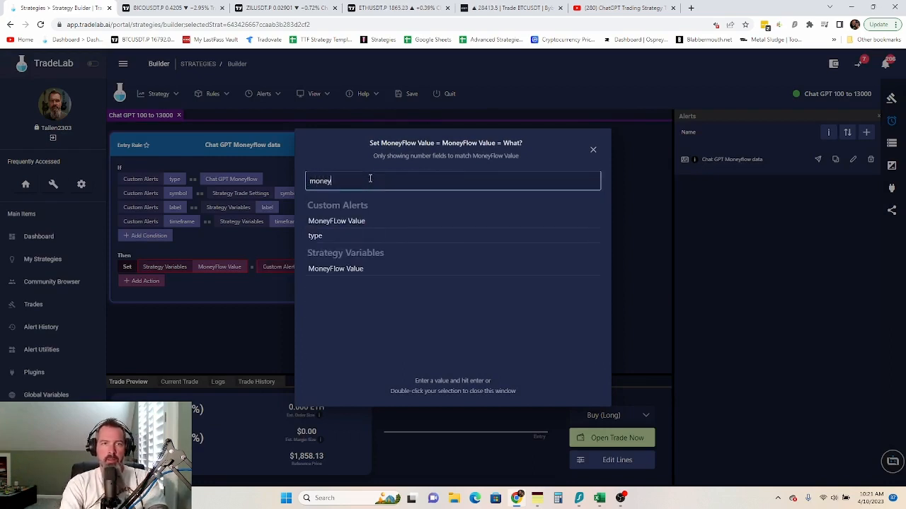
pyautogui.doubleClick(367, 223)
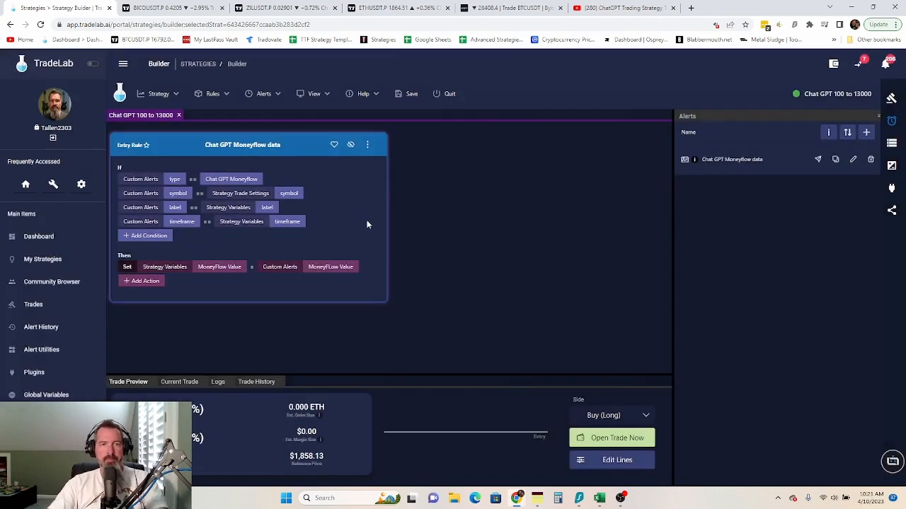
# - Copy the Chat GPT Moneyflow data entry rule to the exit side with Copy to Other Side
pyautogui.click(368, 146)
pyautogui.moveTo(400, 188)
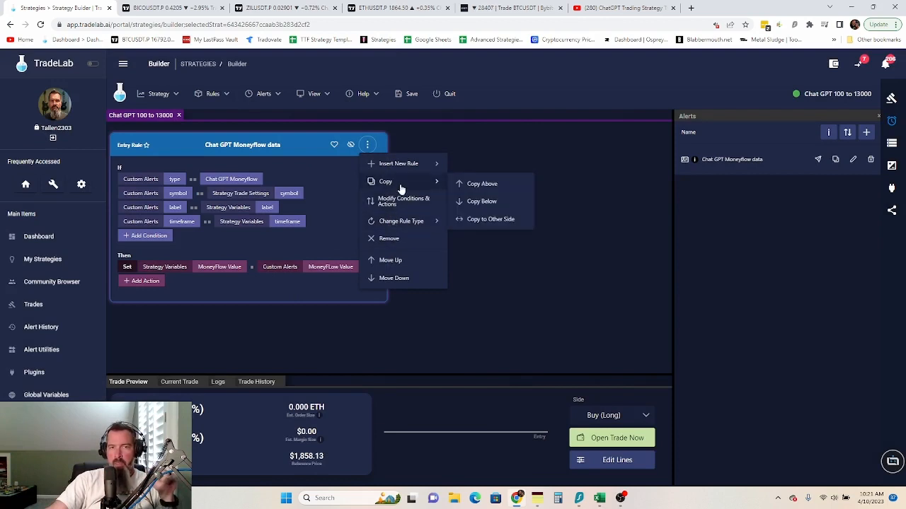
pyautogui.click(479, 220)
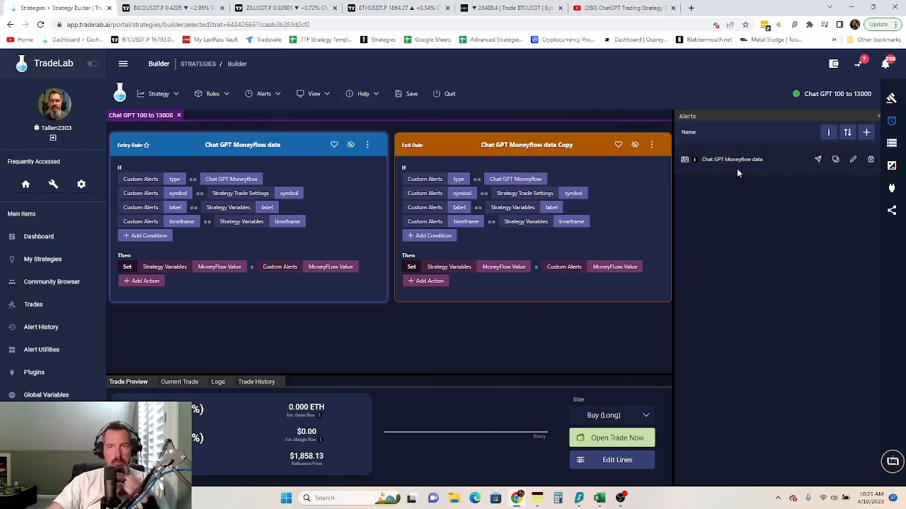
pyautogui.click(892, 121)
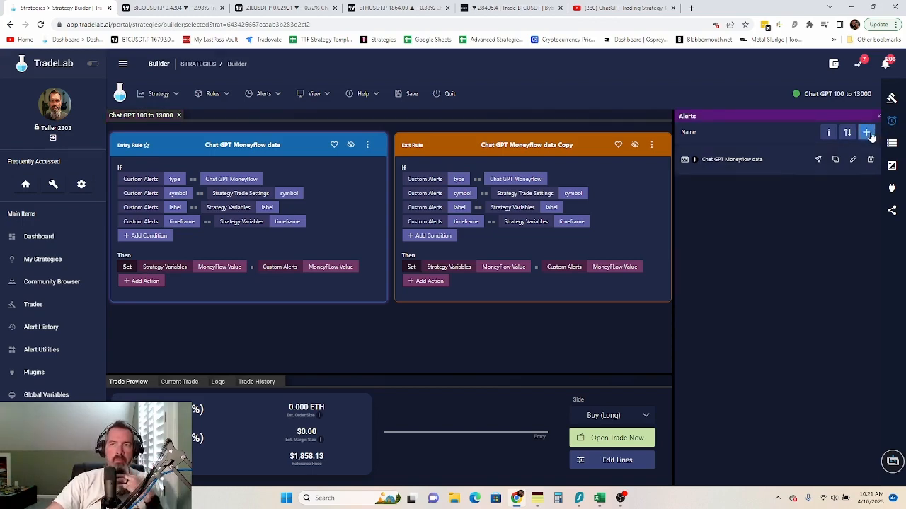
# - Start a new alert named 'Chat GPT 100 to 13000'
pyautogui.click(865, 132)
pyautogui.click(314, 140)
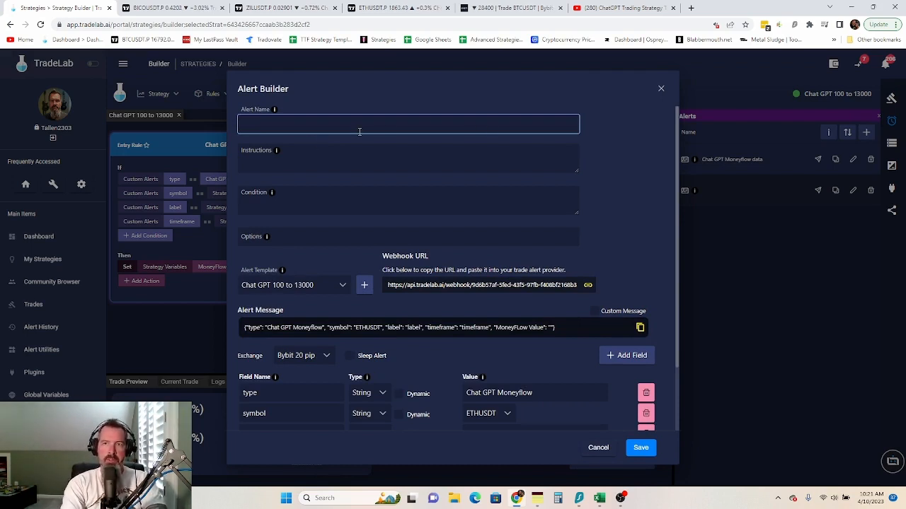
pyautogui.write('CH')
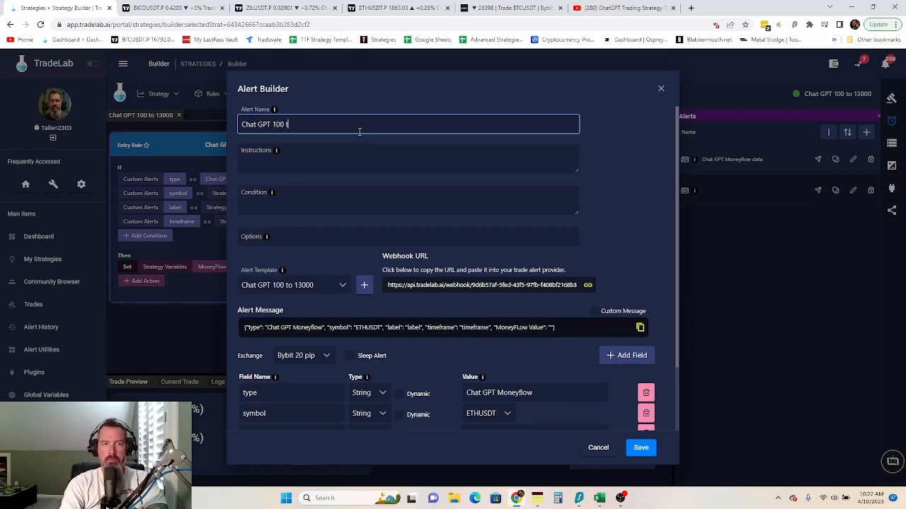
pyautogui.write('000')
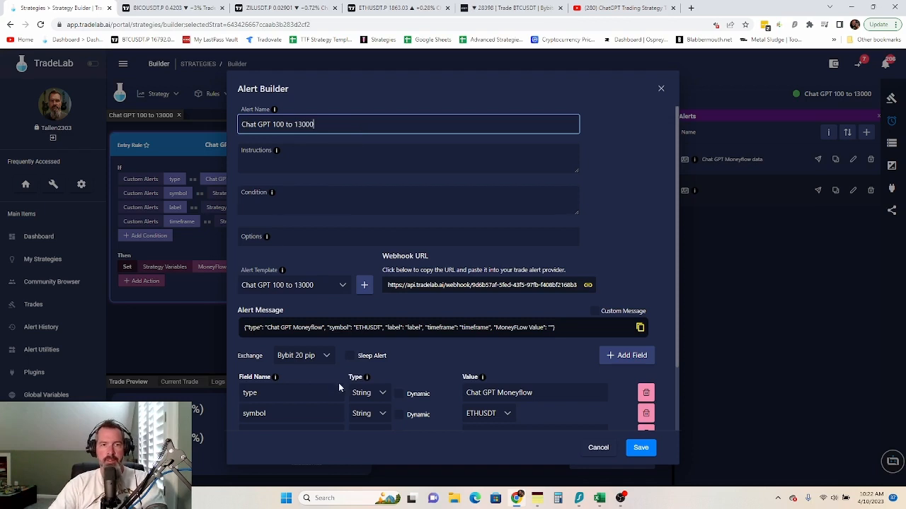
# - Add an alert template and change its type value to 'MoneyFlow Over Bought'
pyautogui.click(365, 287)
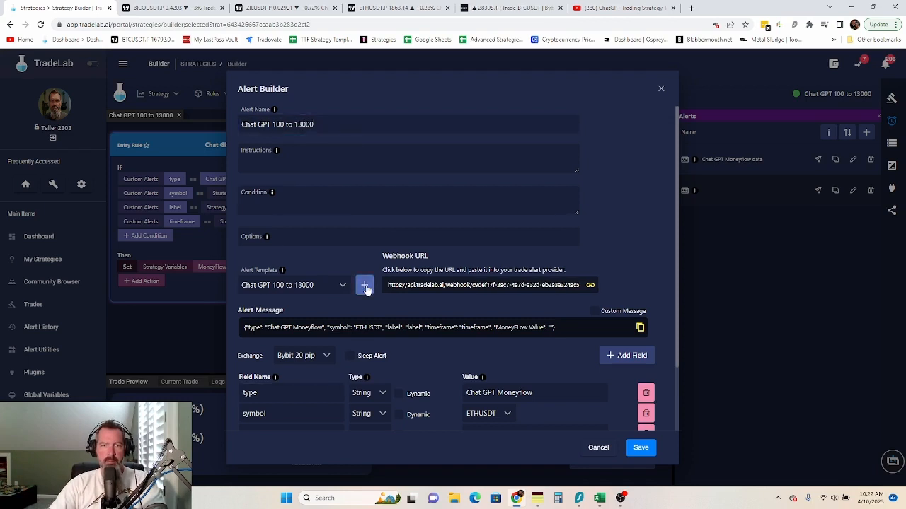
pyautogui.scroll(-1, 617, 173)
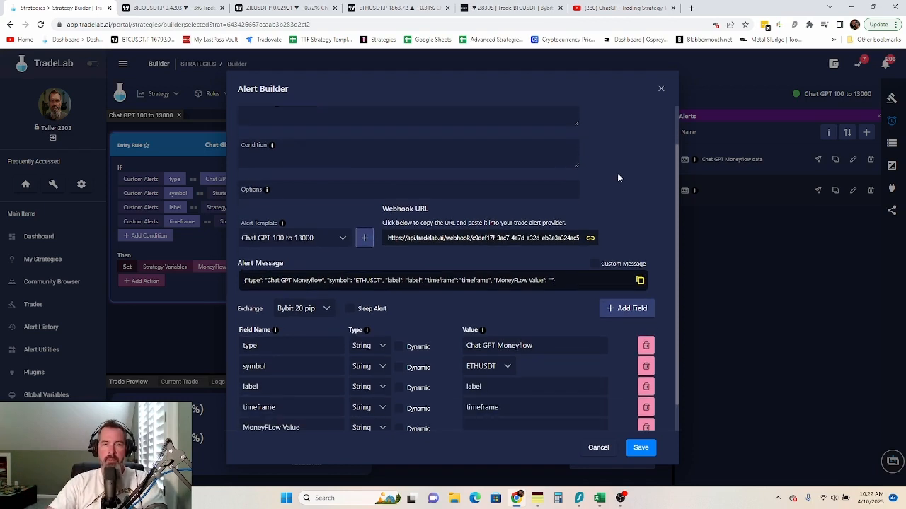
pyautogui.scroll(1, 608, 177)
pyautogui.moveTo(540, 393); pyautogui.dragTo(429, 400)
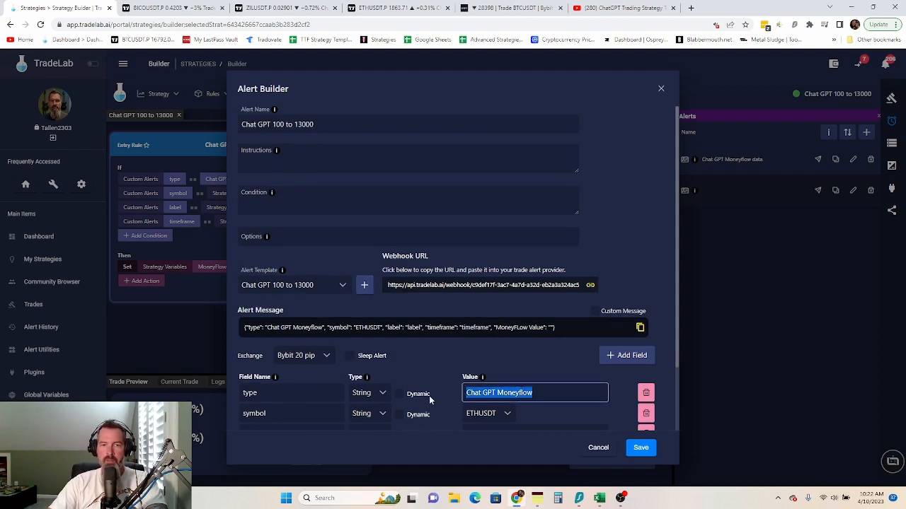
pyautogui.write('MoneyFLow')
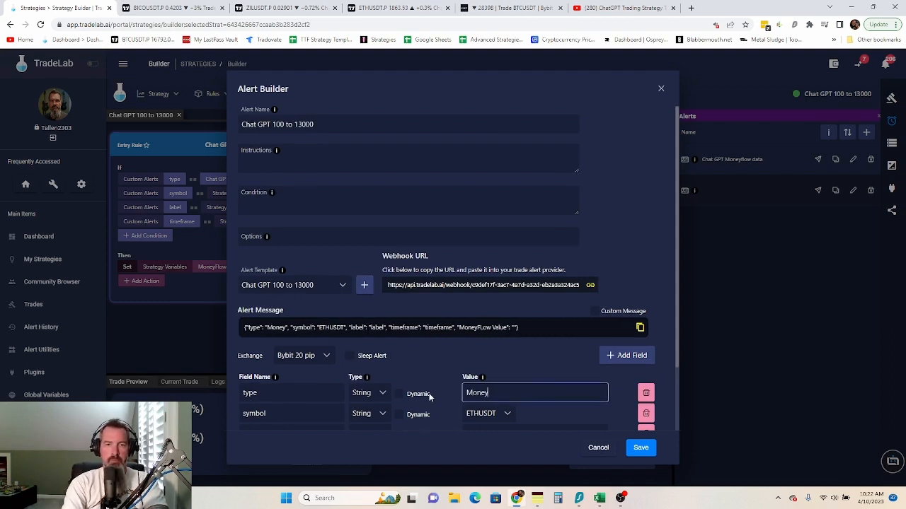
pyautogui.press('BackSpace')
pyautogui.press('BackSpace')
pyautogui.press('BackSpace')
pyautogui.press('BackSpace')
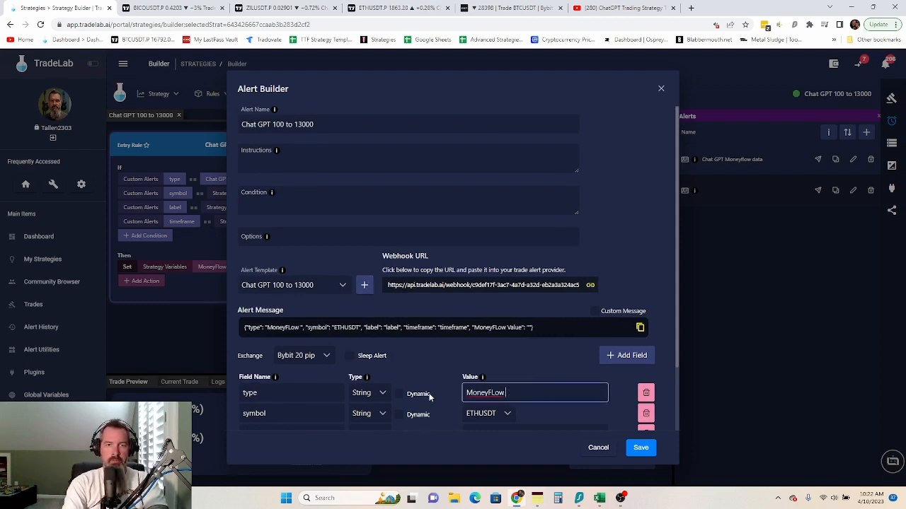
pyautogui.write('low ')
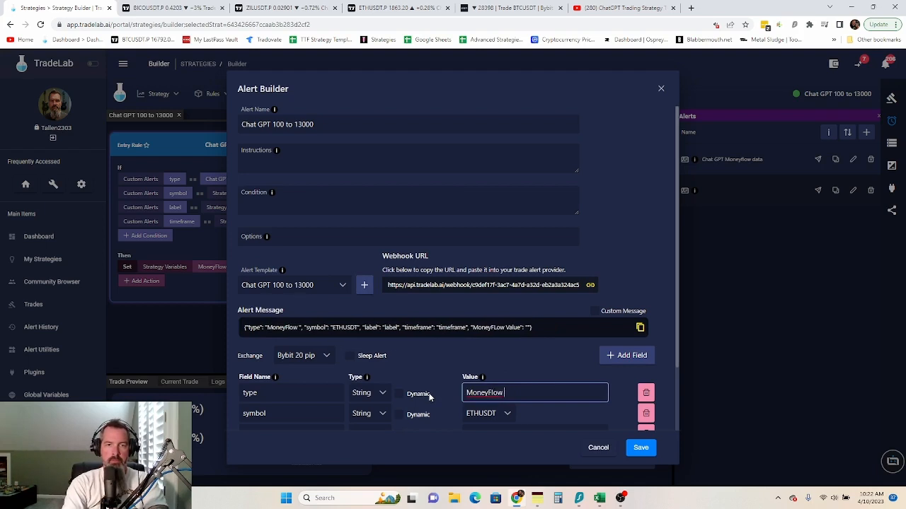
pyautogui.write('Over Bought')
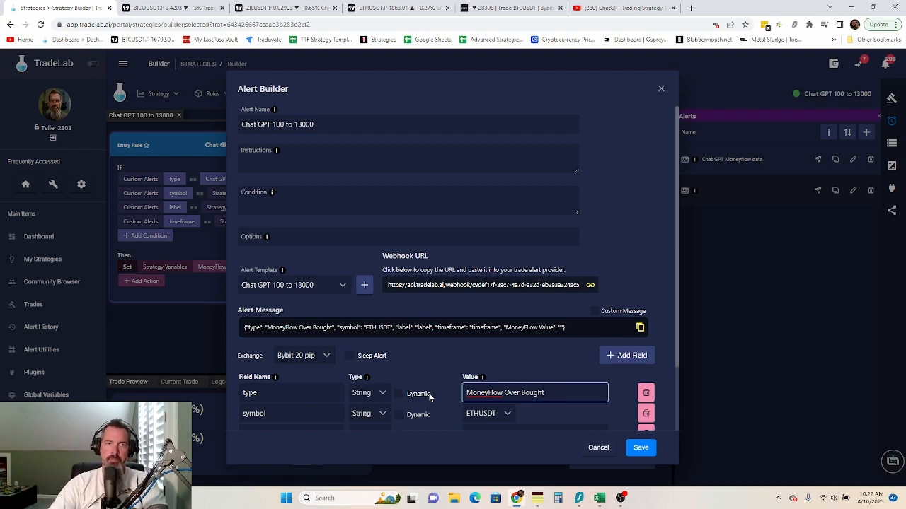
# - Rename the alert to 'MoneyFlow Over Bought'
pyautogui.click(330, 123)
pyautogui.moveTo(325, 123); pyautogui.dragTo(238, 127)
pyautogui.write('Mon')
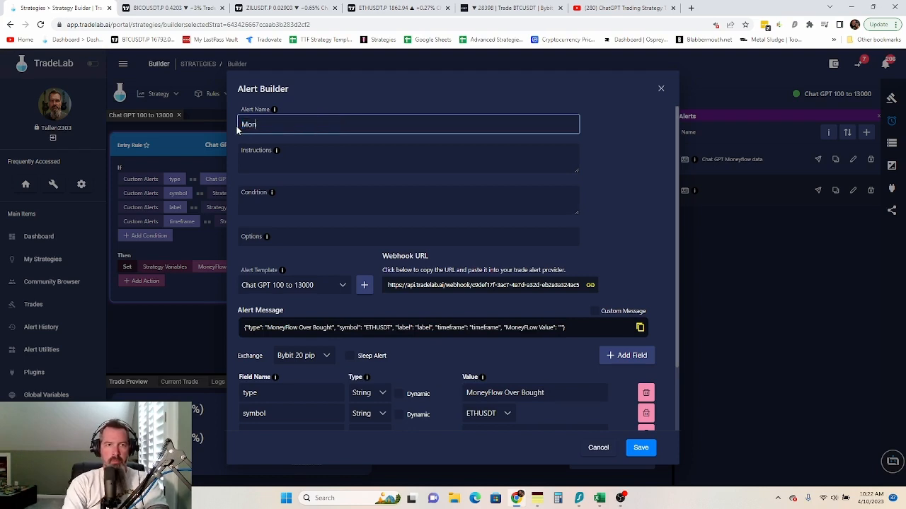
pyautogui.write('eyFlow')
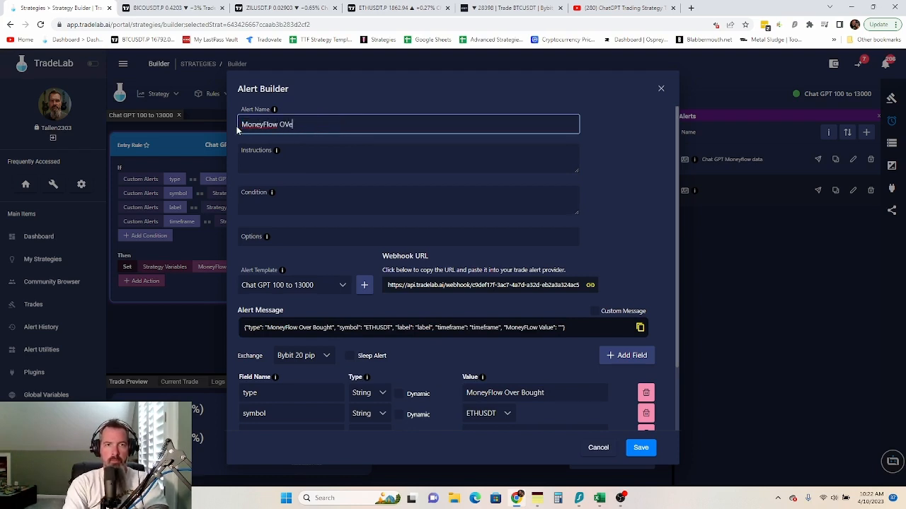
pyautogui.write(' Over Bought')
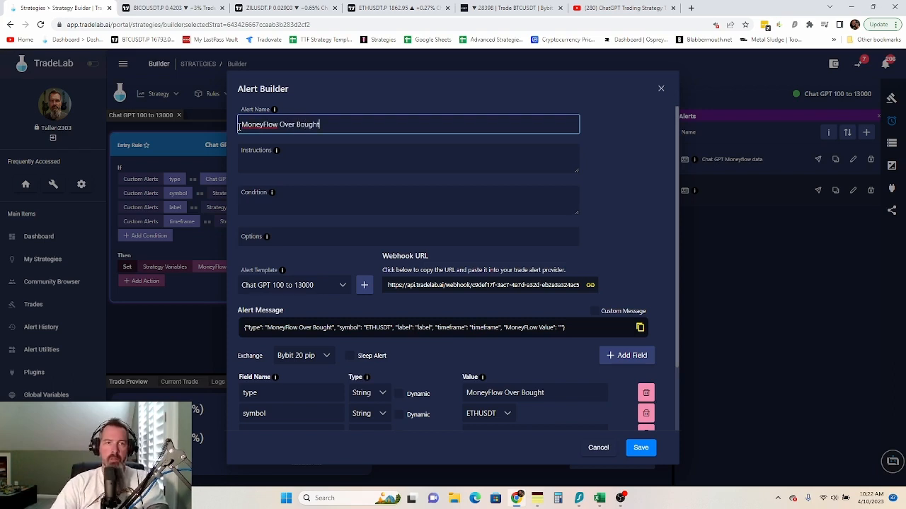
# - Start the instructions with 'Put the moneyflow indicator on your chart by dreams'
pyautogui.click(268, 160)
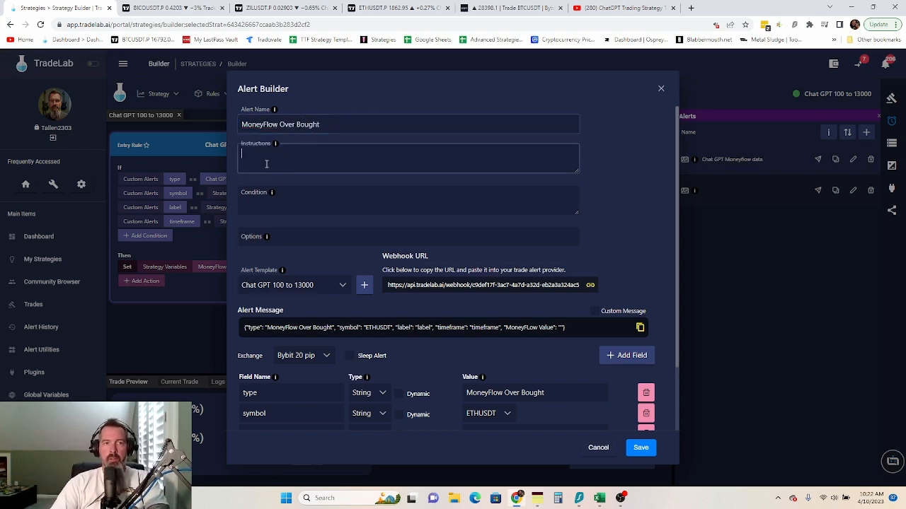
pyautogui.write('Pu')
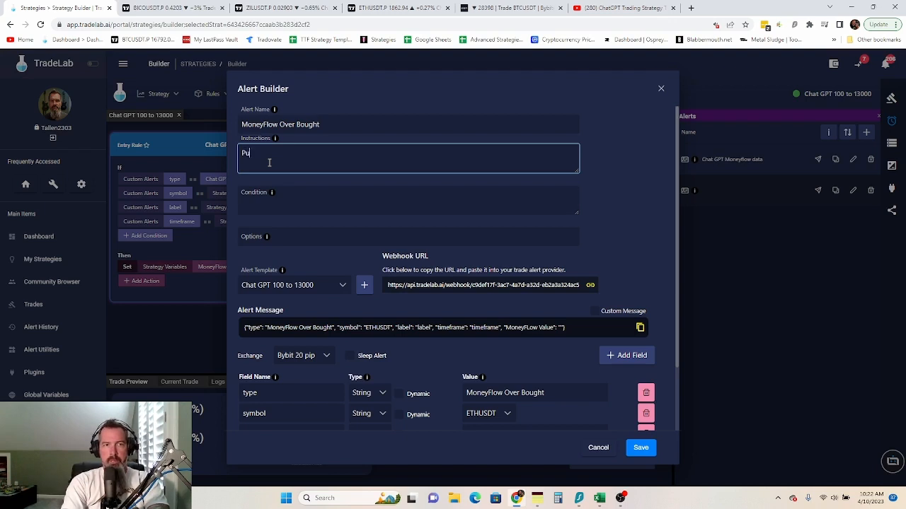
pyautogui.write('t the mone')
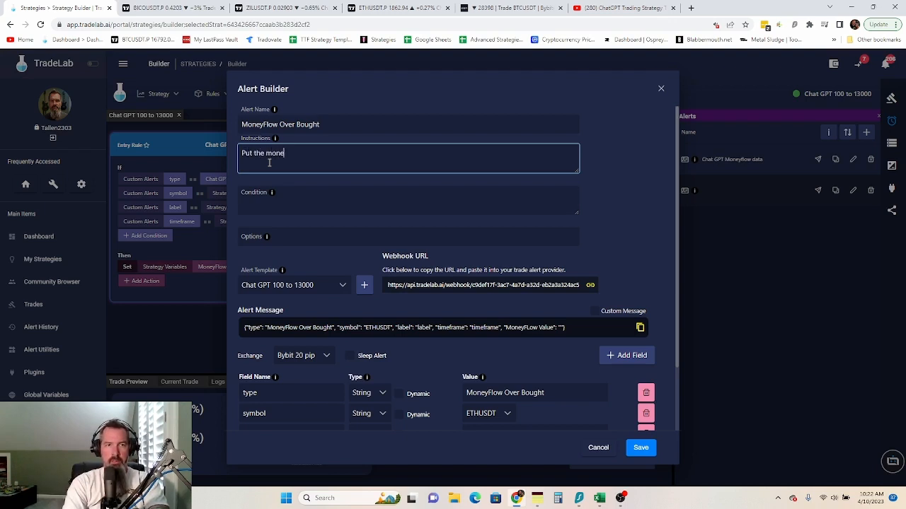
pyautogui.write('yflow')
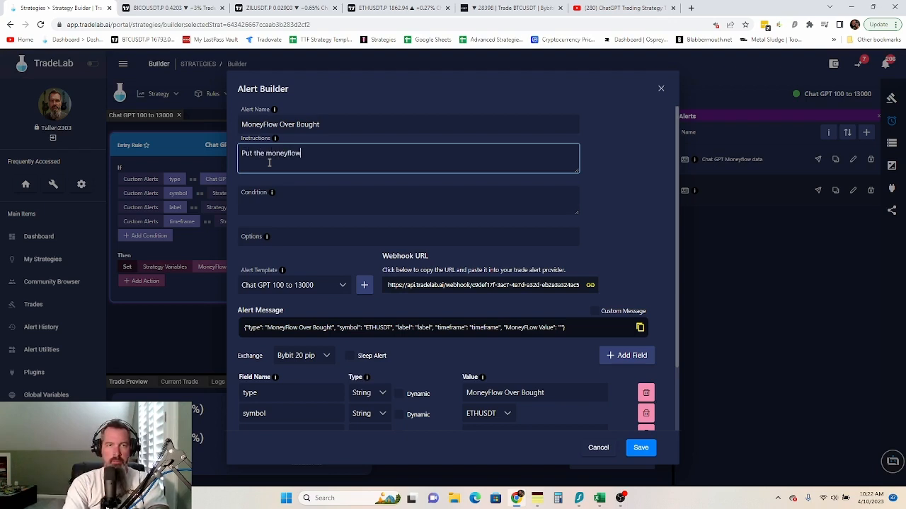
pyautogui.write(' indicator on')
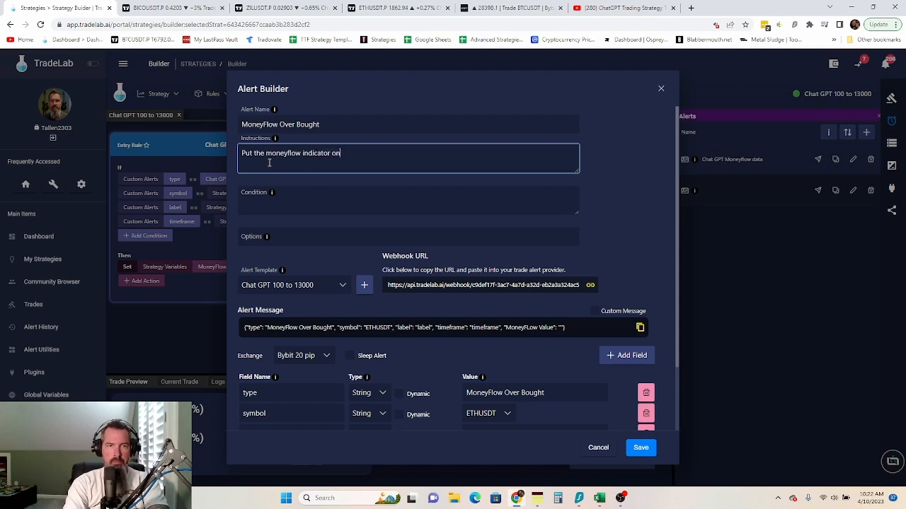
pyautogui.write(' your char')
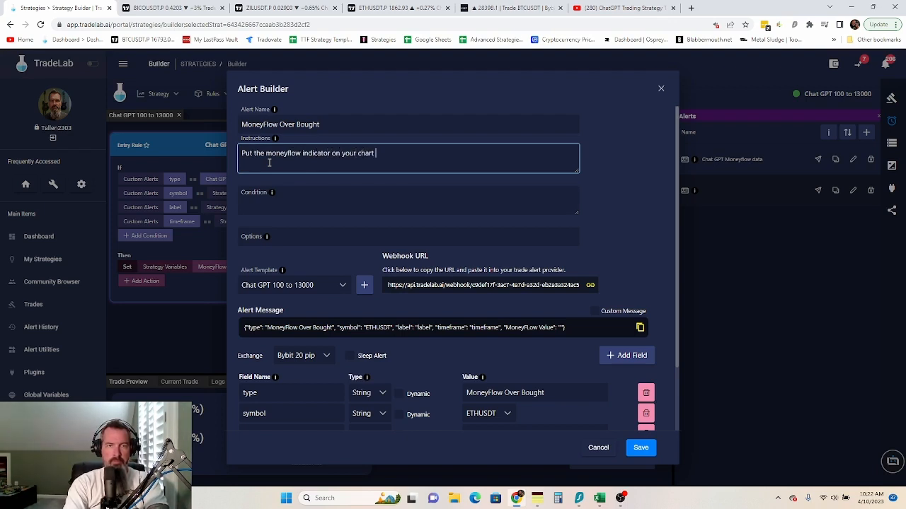
pyautogui.write('t')
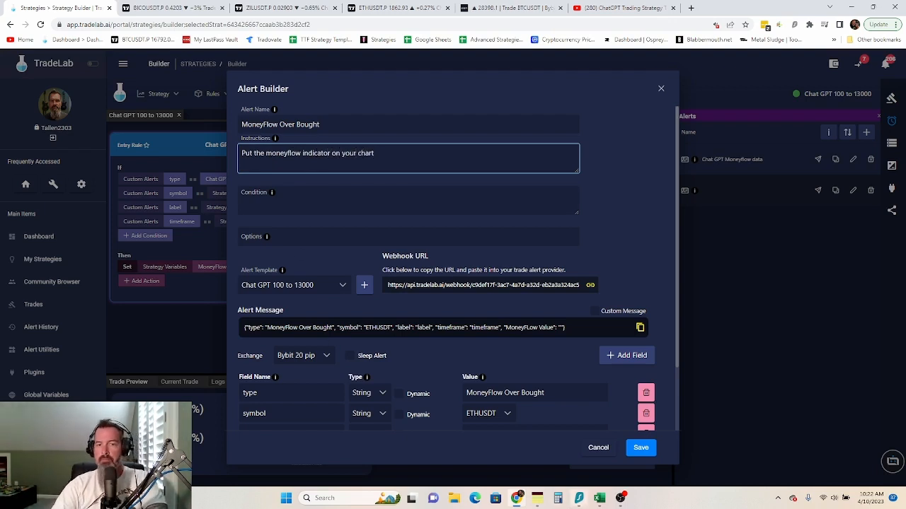
pyautogui.click(537, 499)
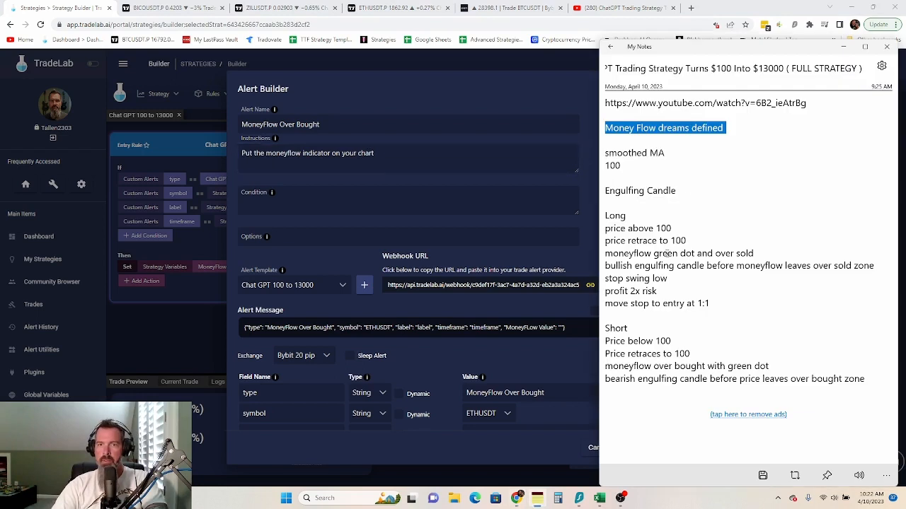
pyautogui.click(286, 151)
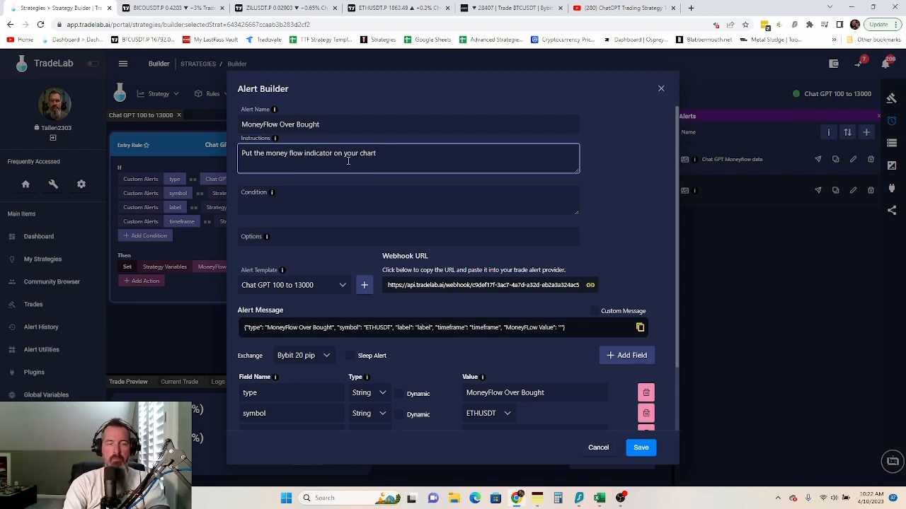
pyautogui.write('by dreamers')
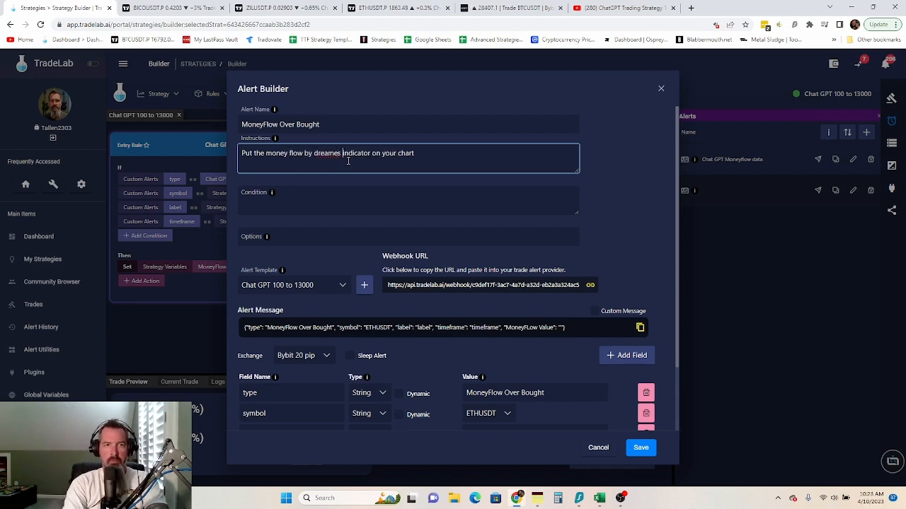
pyautogui.press('BackSpace')
pyautogui.press('BackSpace')
pyautogui.press('BackSpace')
pyautogui.write('s ')
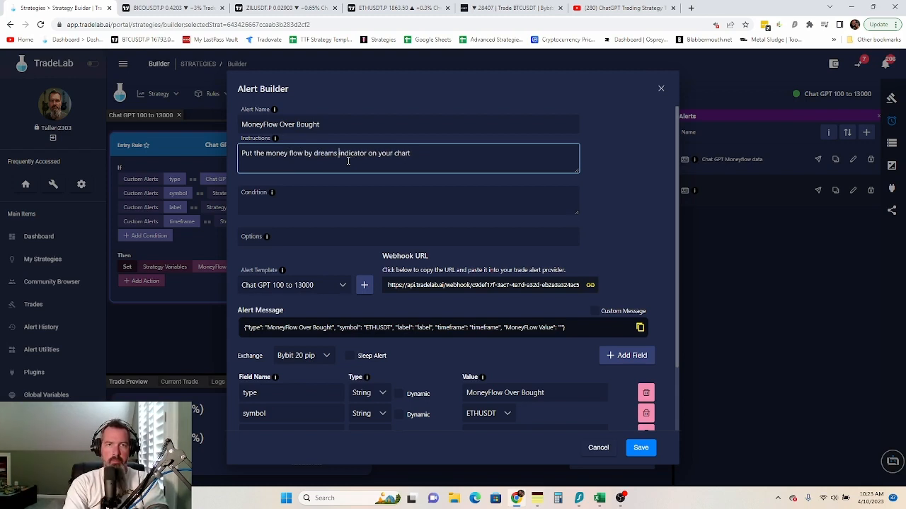
pyautogui.write('defined')
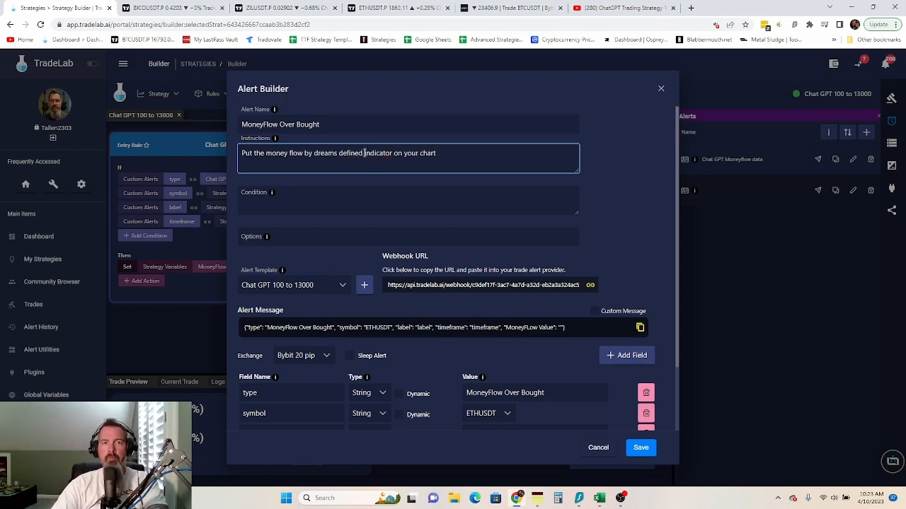
# - Move 'indicator' after money flow and end the instructions with 'and put the following message into tradingview.'
pyautogui.moveTo(393, 153); pyautogui.dragTo(368, 156)
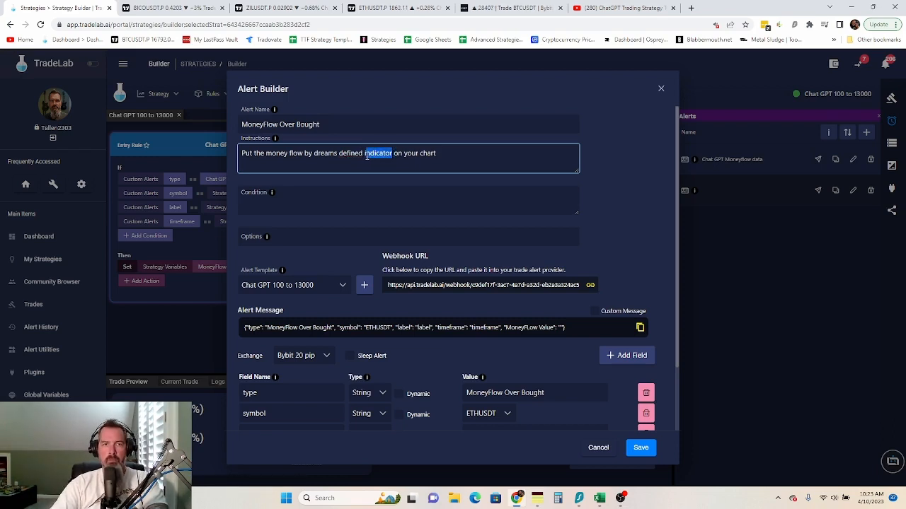
pyautogui.rightClick(367, 155)
pyautogui.click(390, 192)
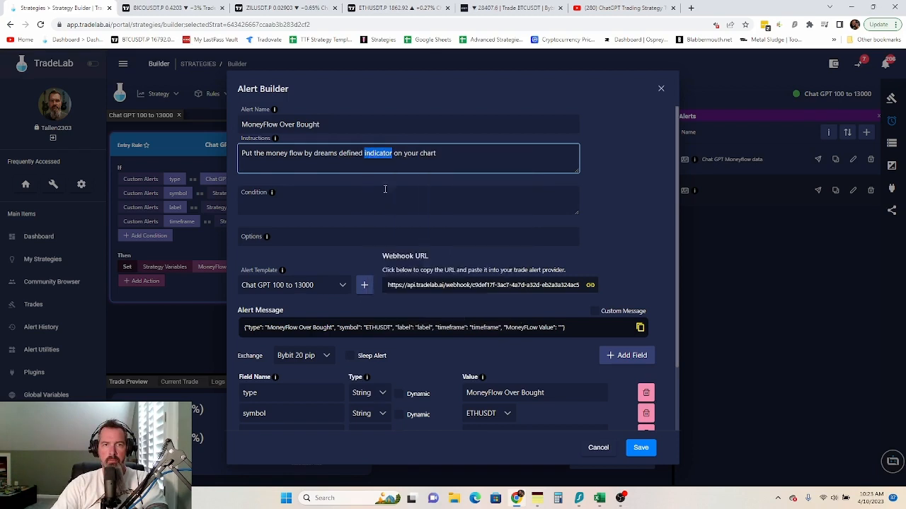
pyautogui.press('BackSpace')
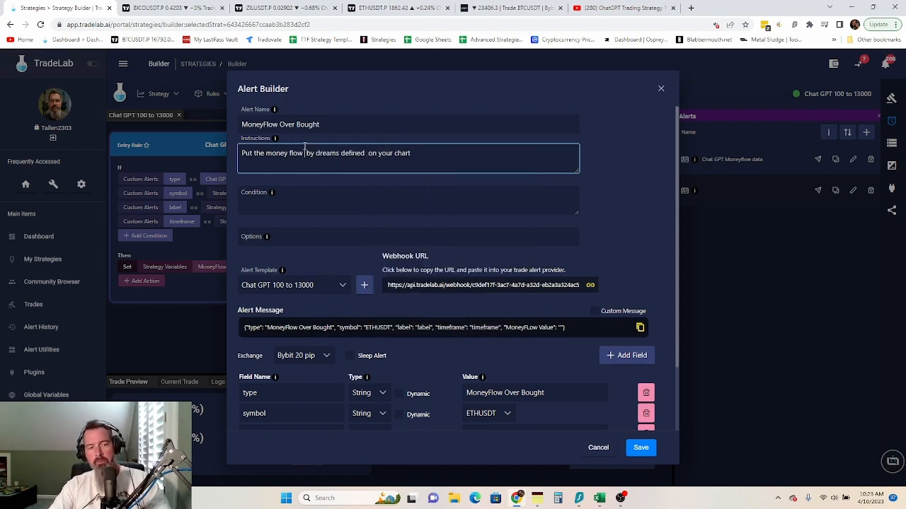
pyautogui.hotkey('ctrl', 'v')
pyautogui.click(452, 156)
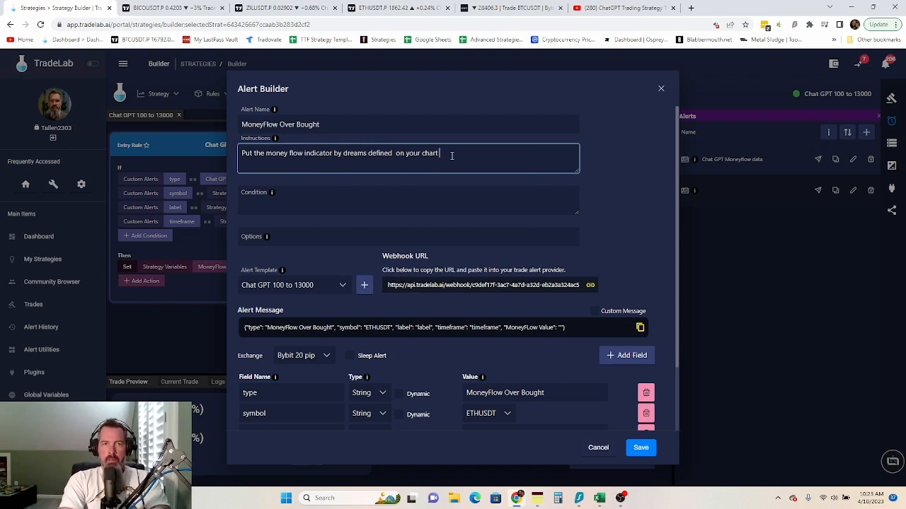
pyautogui.write('and put')
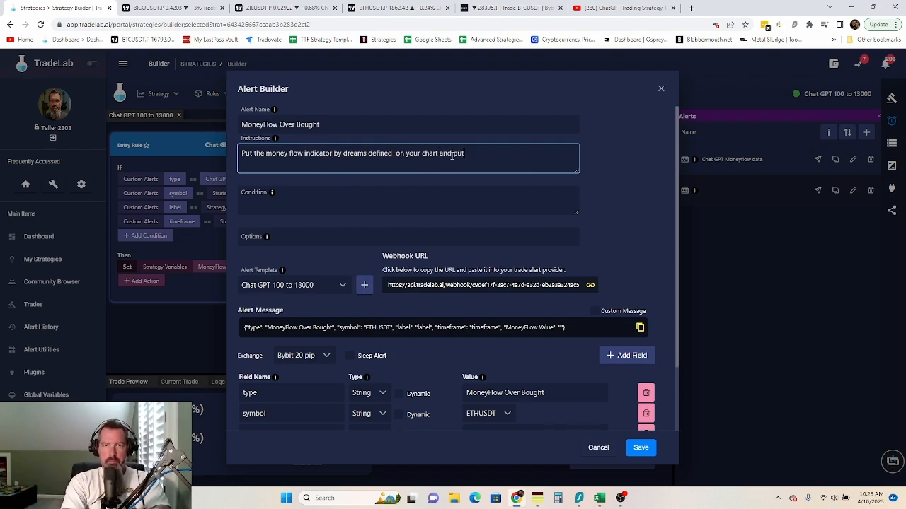
pyautogui.write(' the follo')
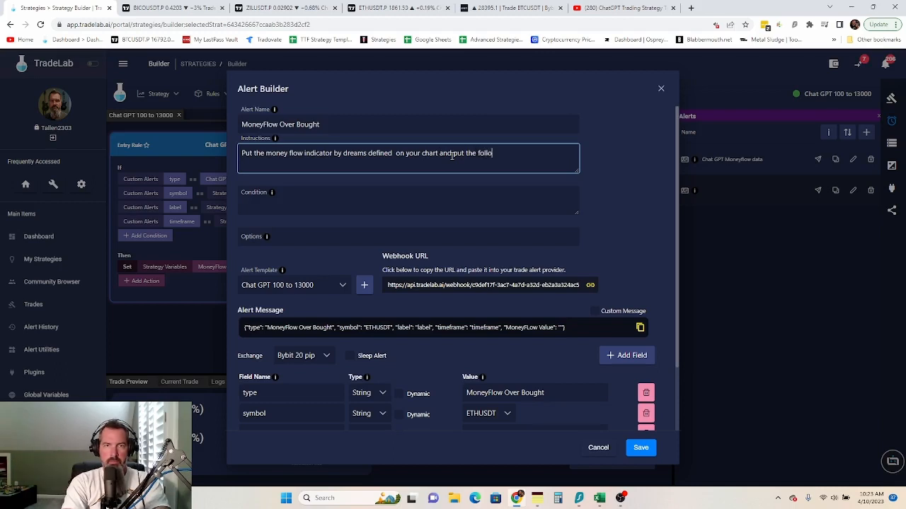
pyautogui.write('wing message in')
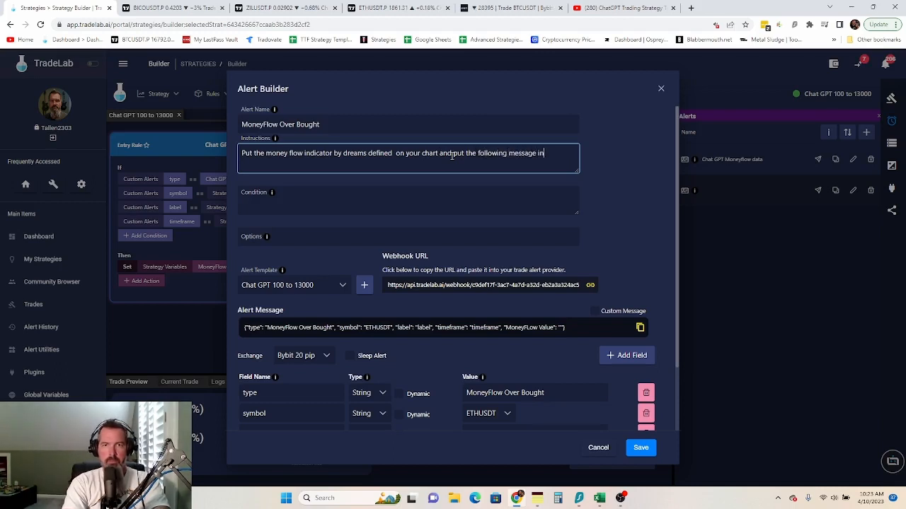
pyautogui.write('to tradingveiw')
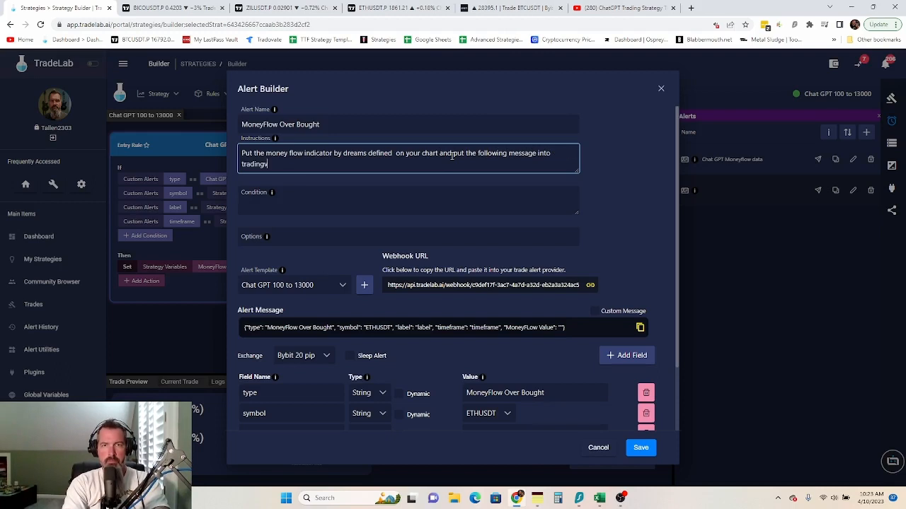
pyautogui.press('BackSpace')
pyautogui.write('iew.')
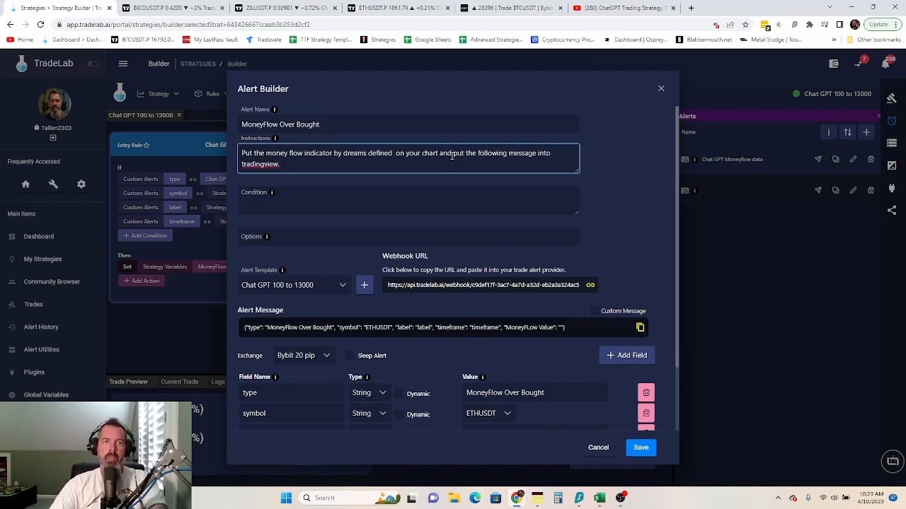
pyautogui.click(290, 190)
pyautogui.click(400, 10)
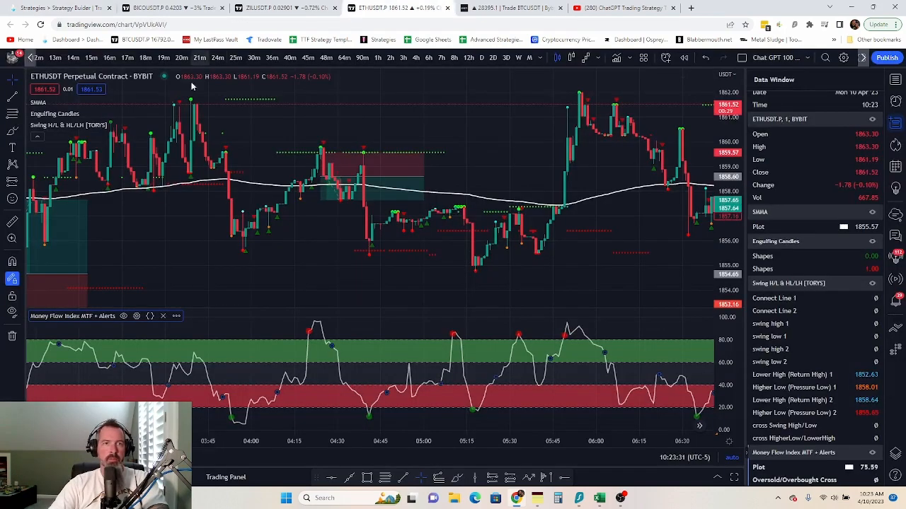
pyautogui.click(174, 316)
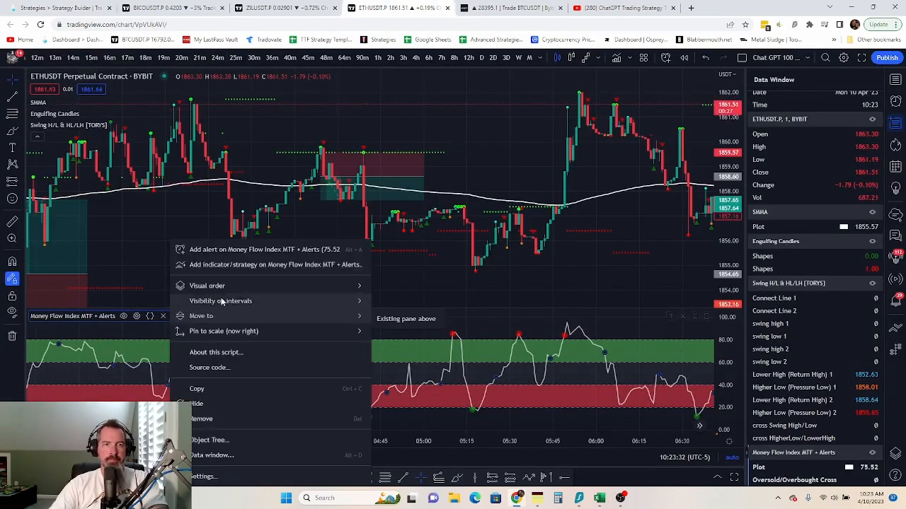
pyautogui.click(269, 249)
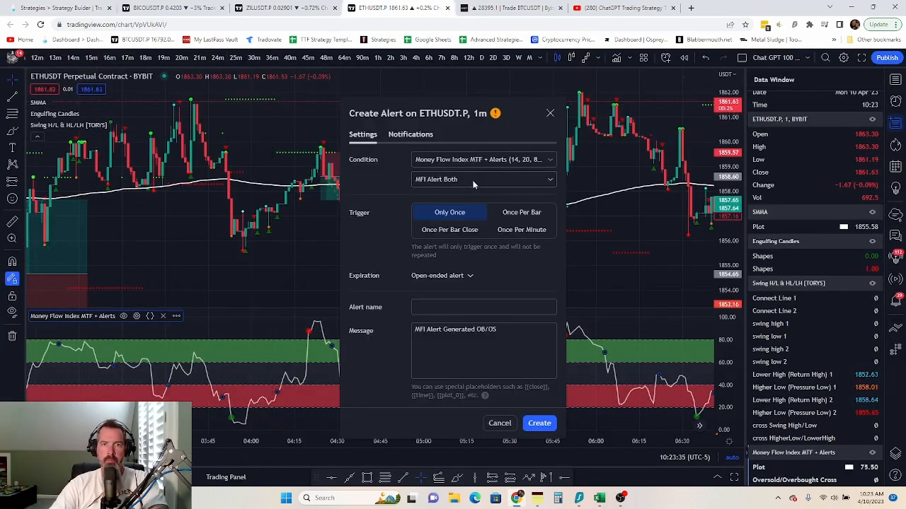
pyautogui.click(473, 181)
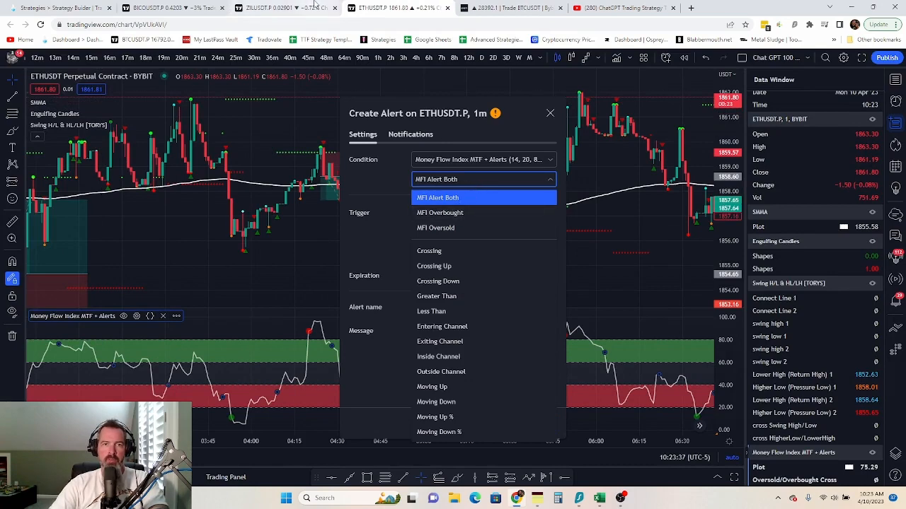
pyautogui.click(102, 6)
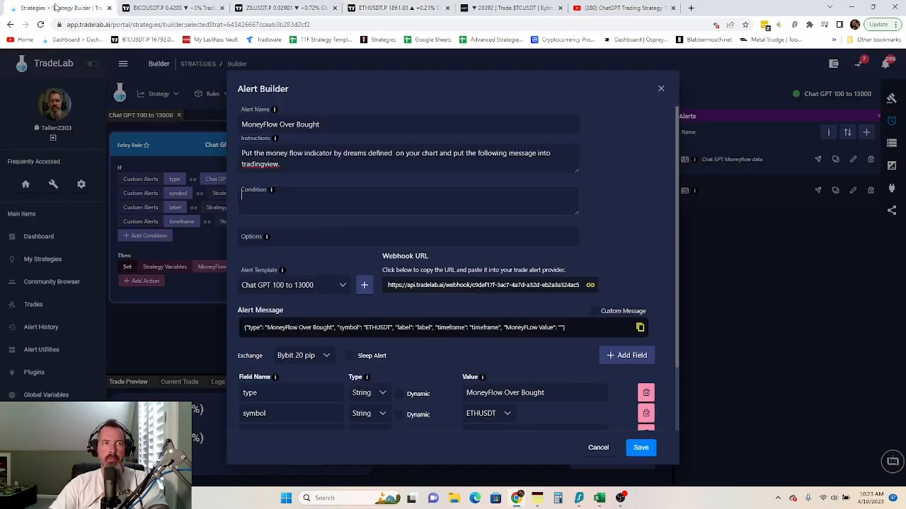
# - Set the condition to 'MFI Overbought, Once per bar closed' and delete the MoneyFLow Value field
pyautogui.write('MFI')
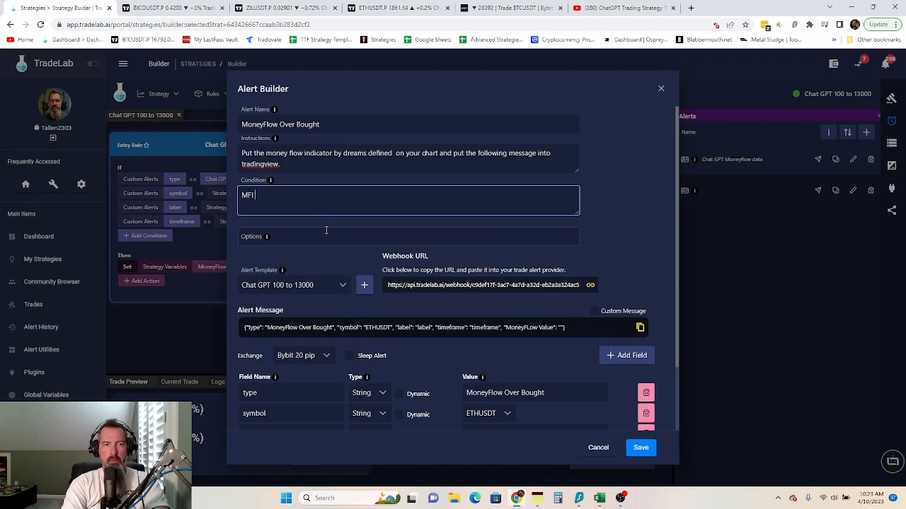
pyautogui.write(' Overb')
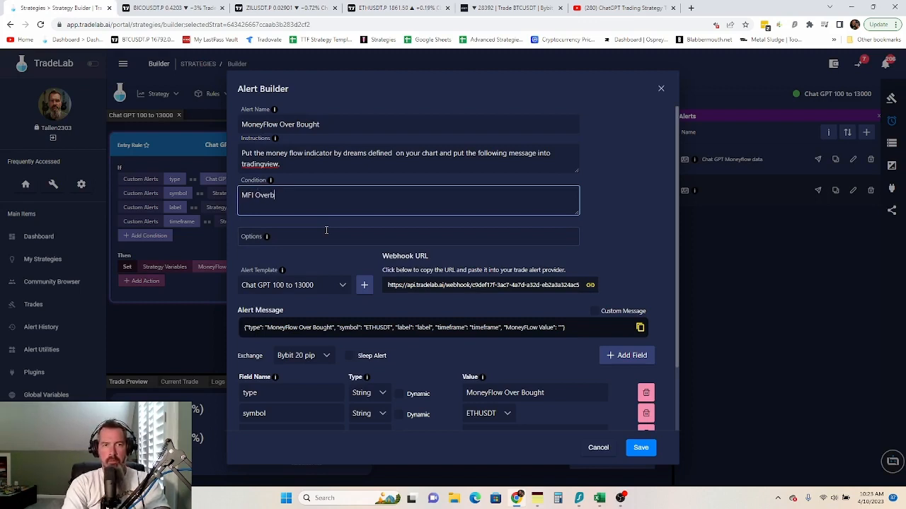
pyautogui.write('ought, Once per b')
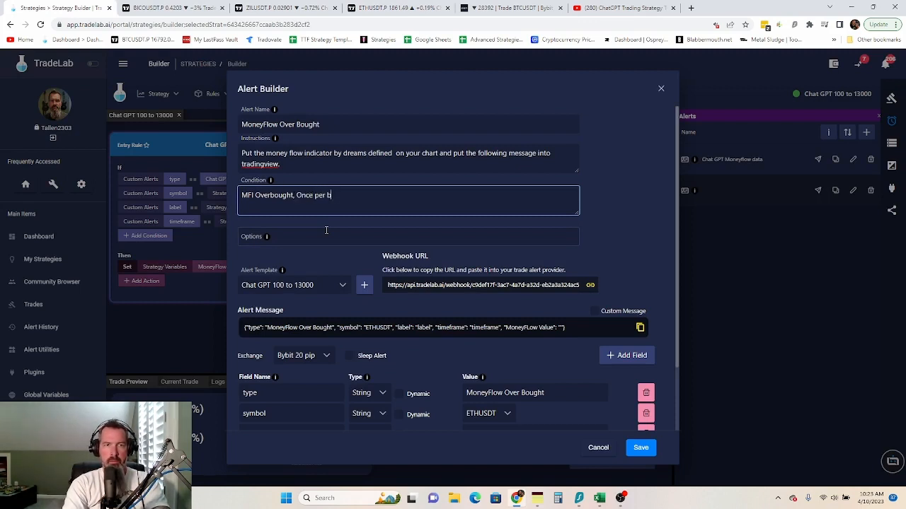
pyautogui.write('ar closed')
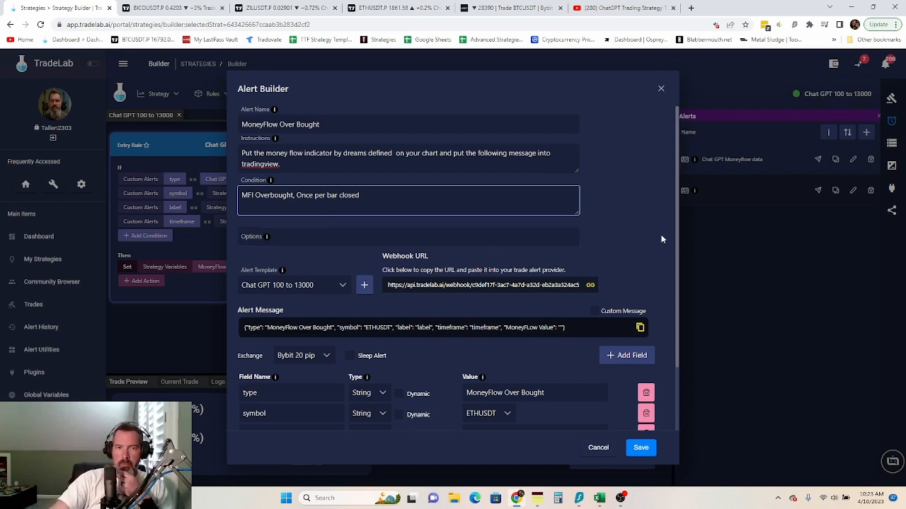
pyautogui.scroll(-2, 655, 241)
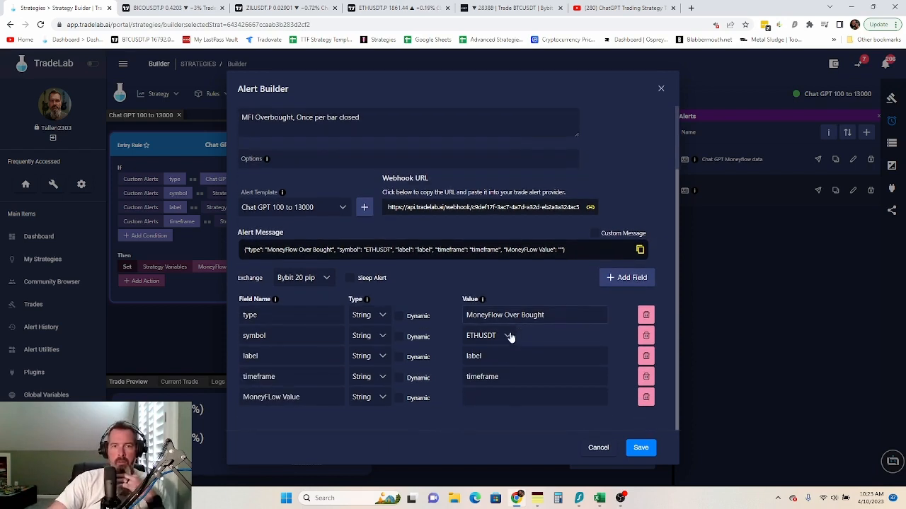
pyautogui.click(645, 397)
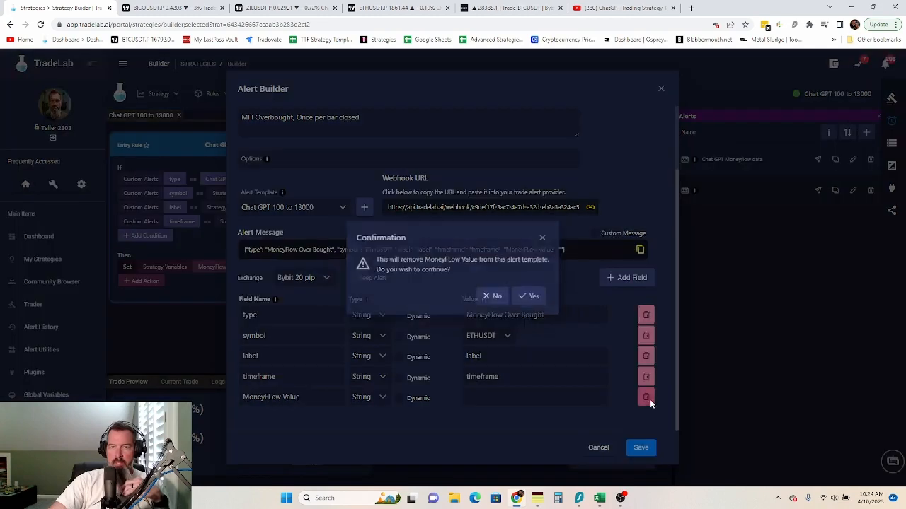
pyautogui.click(532, 301)
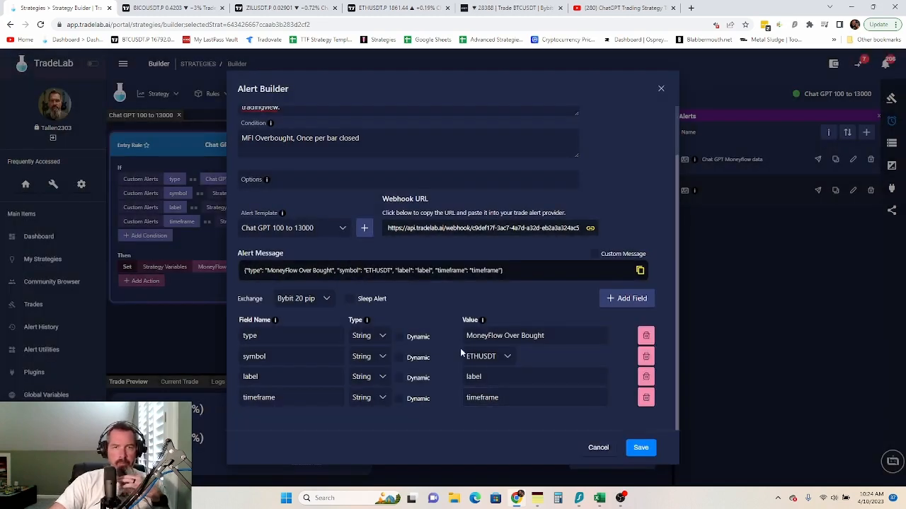
# - Save the MoneyFlow Over Bought alert and the 'Chat GPT 100 to 13000' strategy
pyautogui.scroll(1, 444, 340)
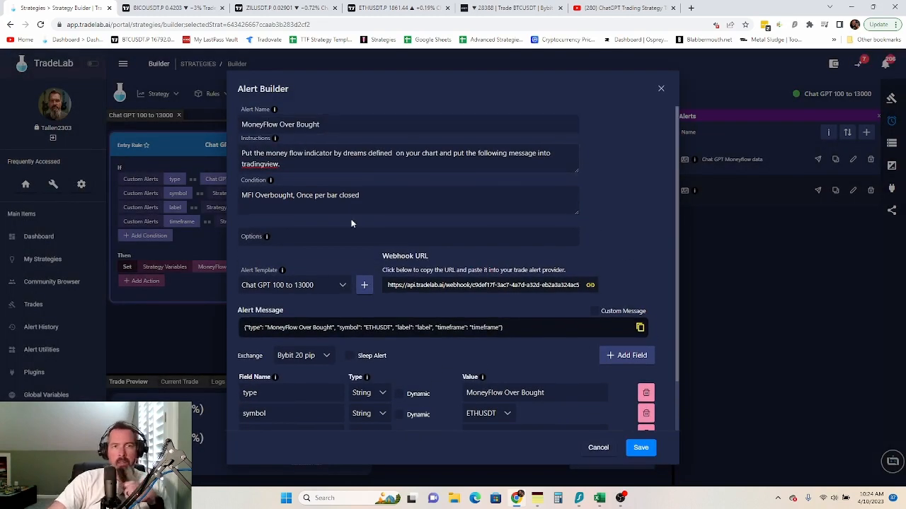
pyautogui.click(641, 448)
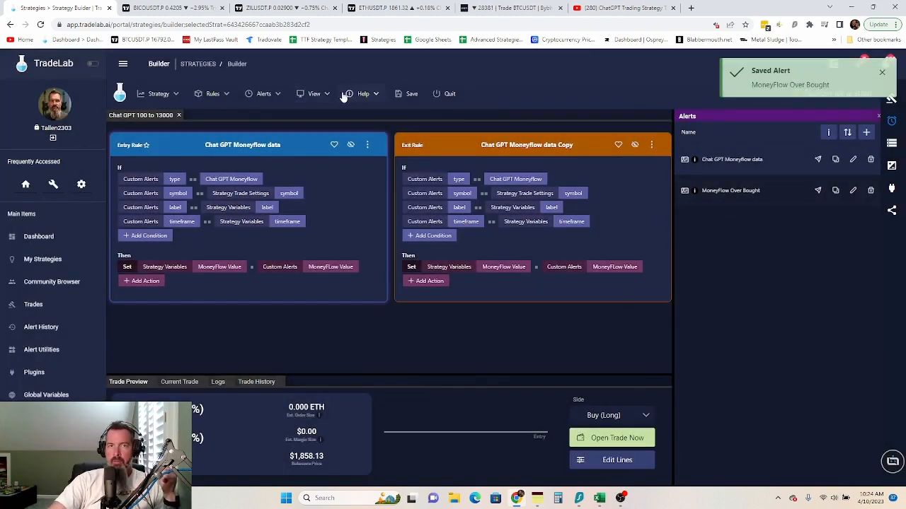
pyautogui.click(398, 94)
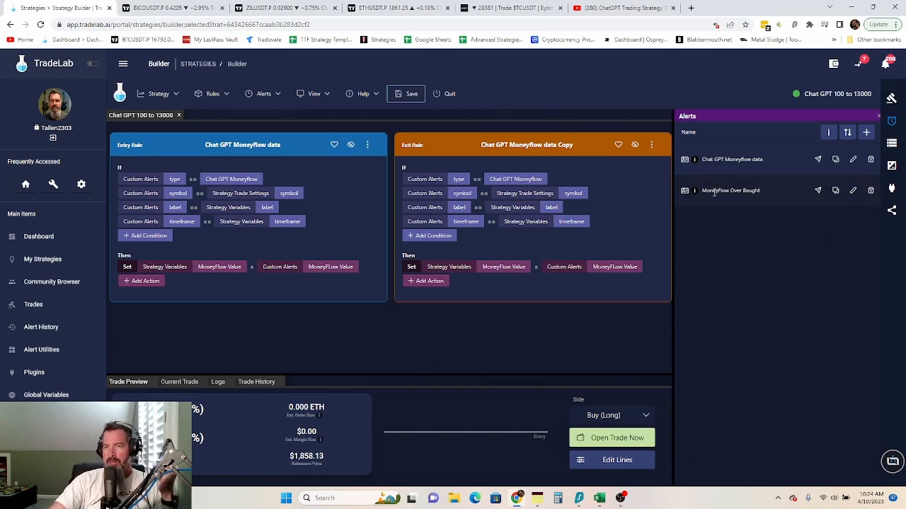
# - Reopen the MoneyFlow Over Bought alert and rename it 'MoneyFlow Red Dot'
pyautogui.click(853, 190)
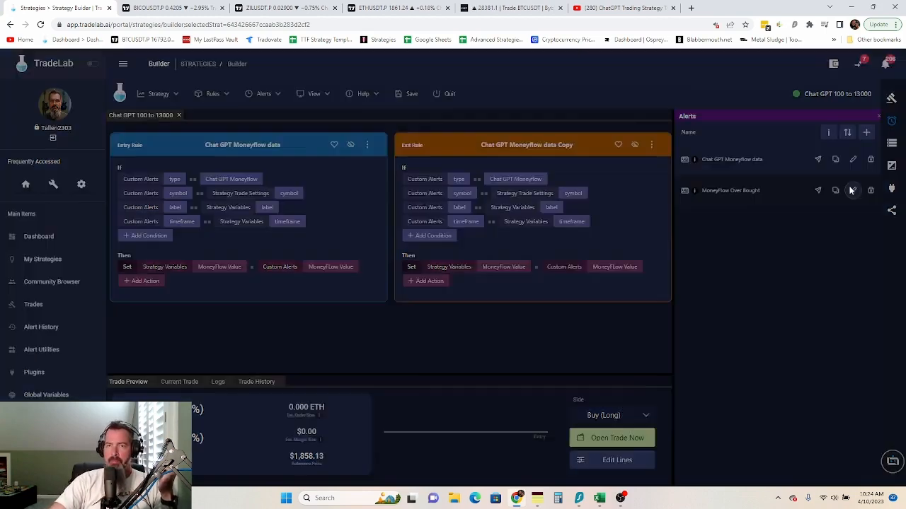
pyautogui.click(315, 135)
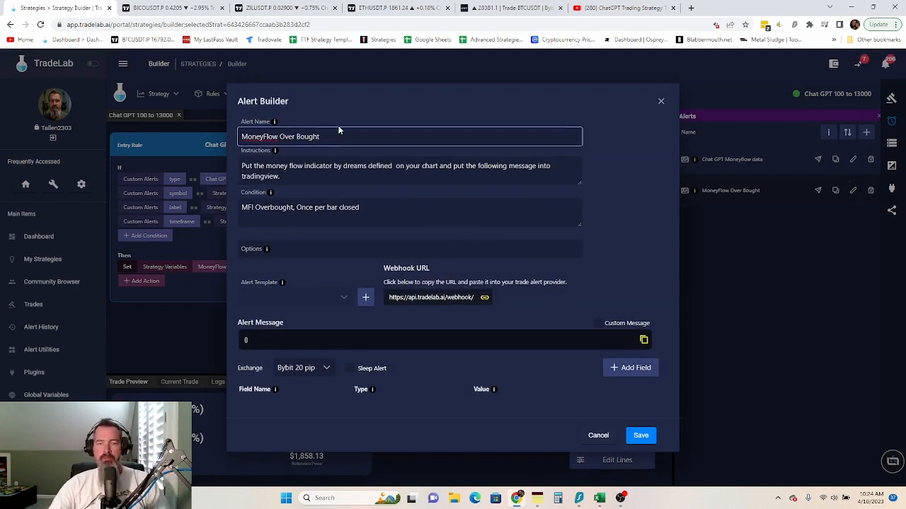
pyautogui.press('BackSpace')
pyautogui.press('BackSpace')
pyautogui.press('BackSpace')
pyautogui.press('BackSpace')
pyautogui.press('BackSpace')
pyautogui.press('BackSpace')
pyautogui.press('BackSpace')
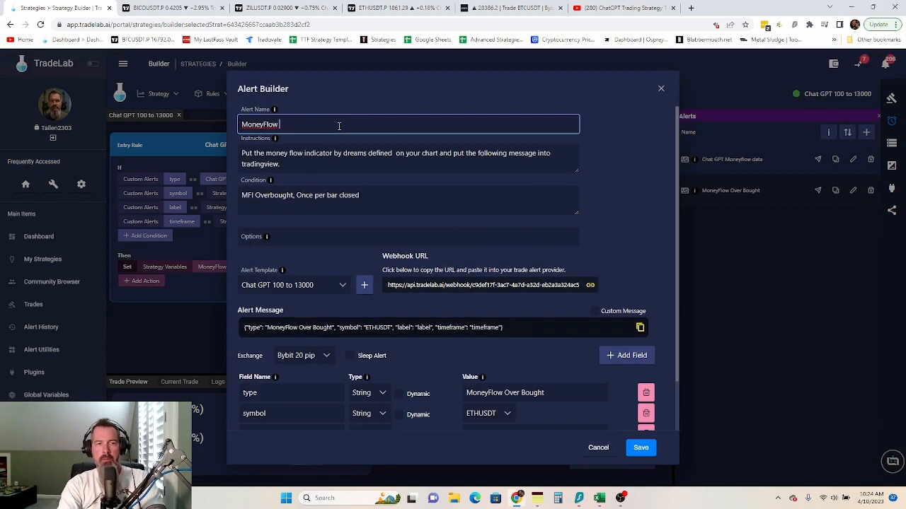
pyautogui.write('Geen Do')
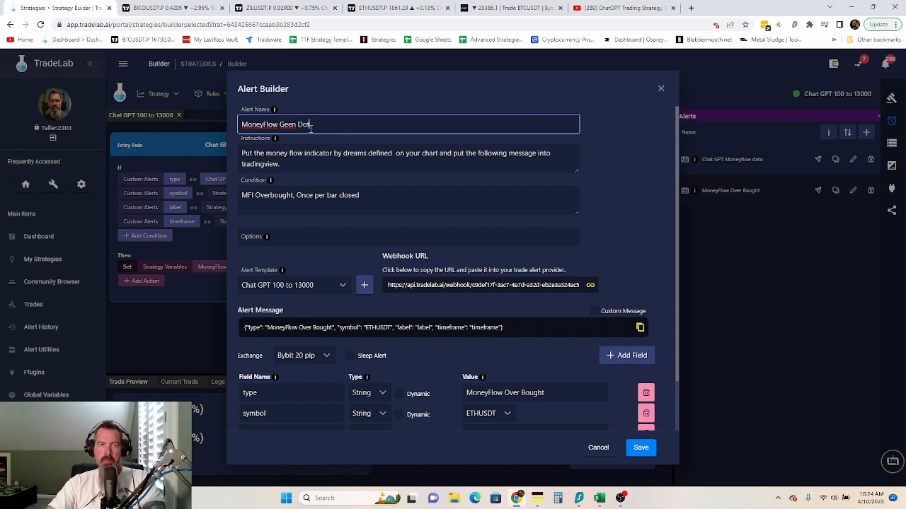
pyautogui.write('t')
pyautogui.press('BackSpace')
pyautogui.press('BackSpace')
pyautogui.press('BackSpace')
pyautogui.press('BackSpace')
pyautogui.press('BackSpace')
pyautogui.press('BackSpace')
pyautogui.press('BackSpace')
pyautogui.press('BackSpace')
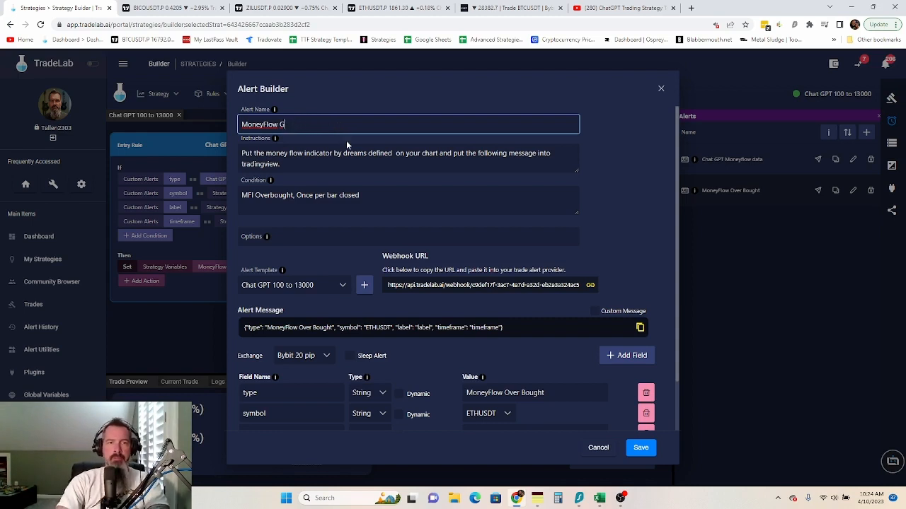
pyautogui.write('Red DOt')
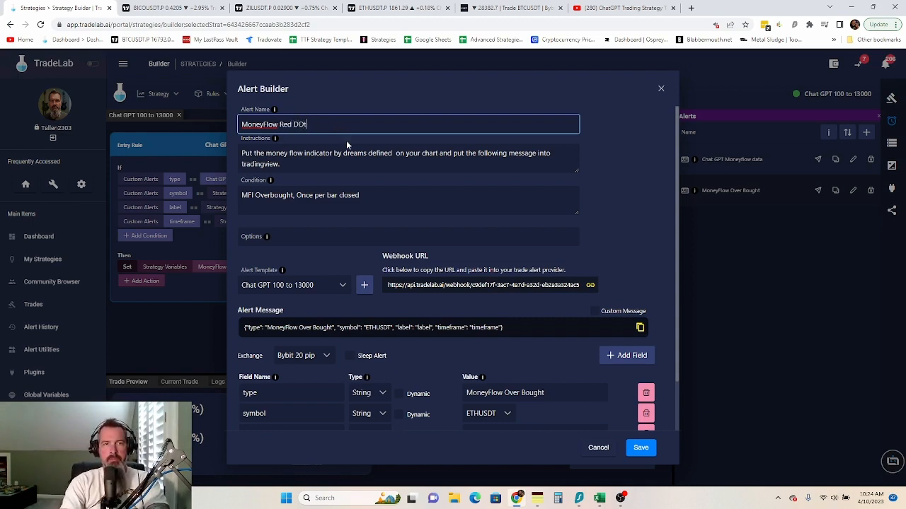
pyautogui.press('BackSpace')
pyautogui.press('BackSpace')
pyautogui.press('BackSpace')
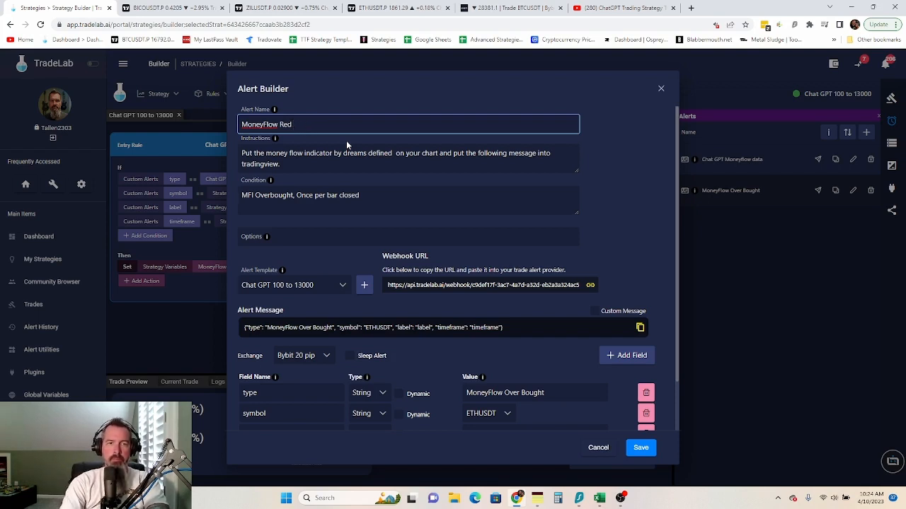
pyautogui.write('Dot')
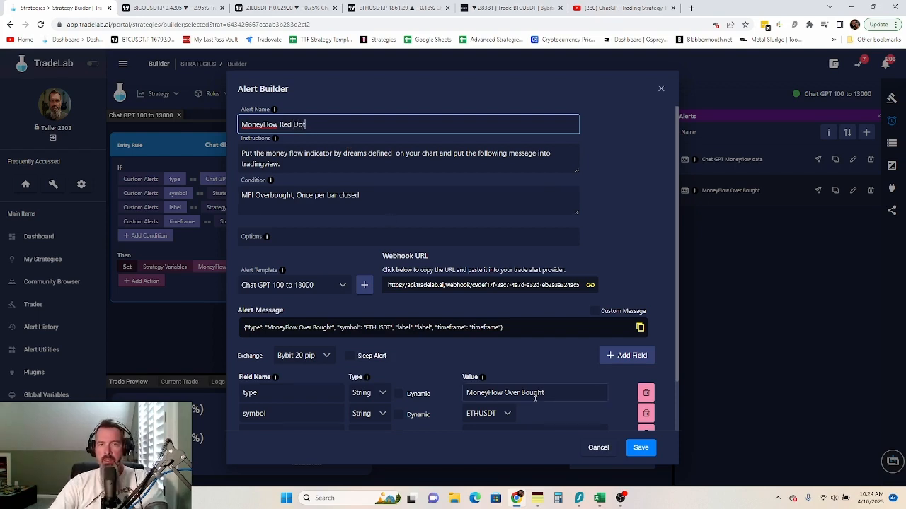
# - Change the type value to 'MoneyFlow Red Dot' and save the alert
pyautogui.moveTo(547, 393); pyautogui.dragTo(506, 391)
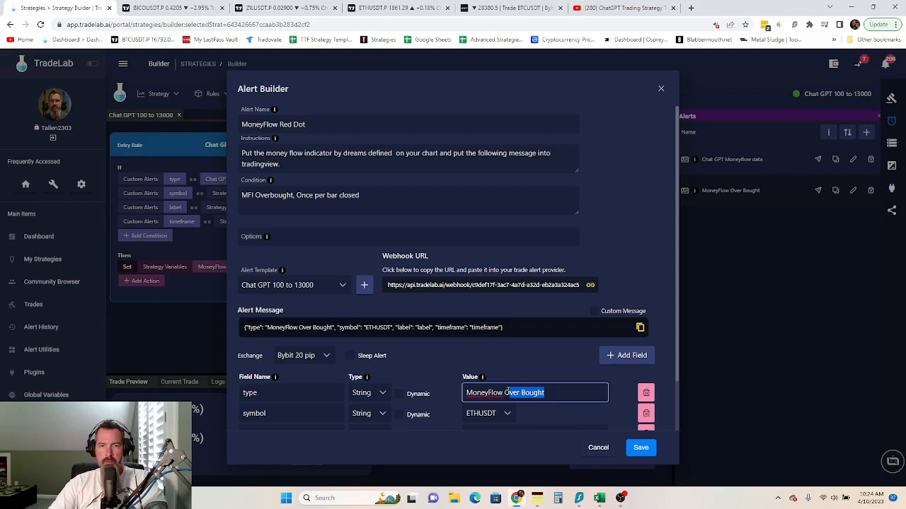
pyautogui.press('BackSpace')
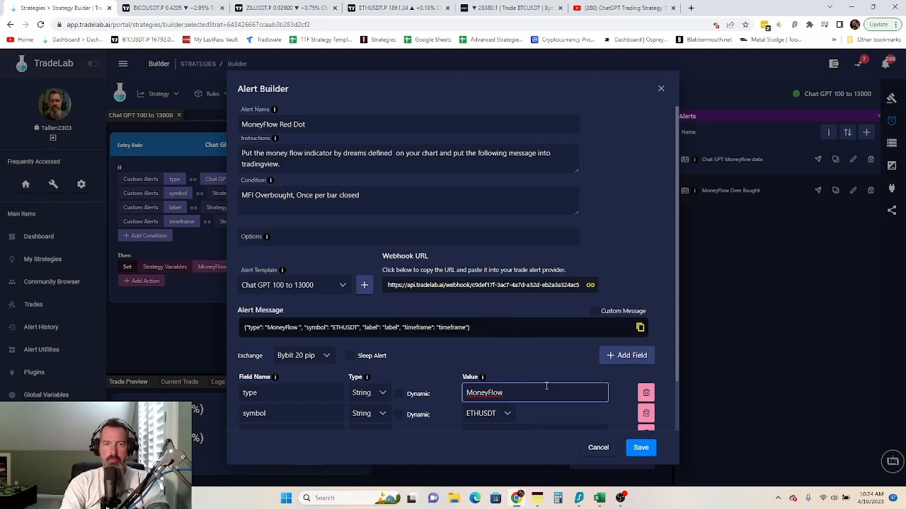
pyautogui.write('Red D')
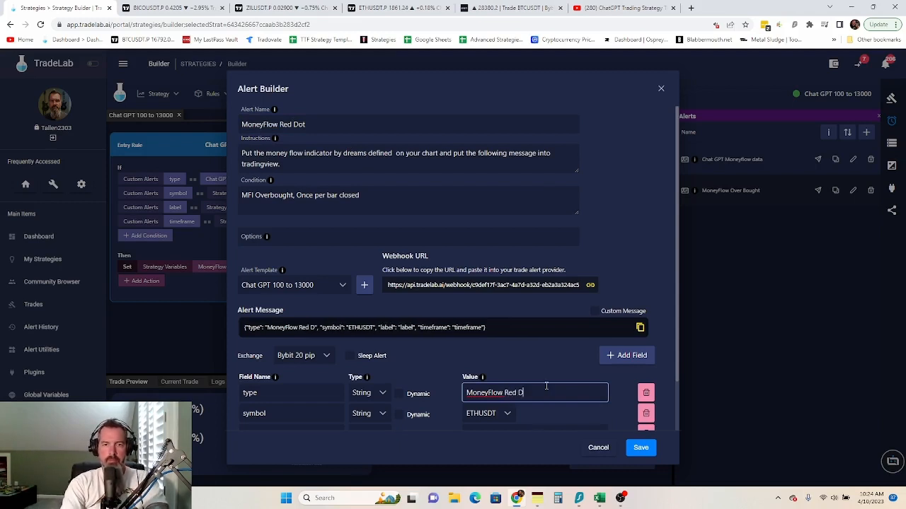
pyautogui.write('ot')
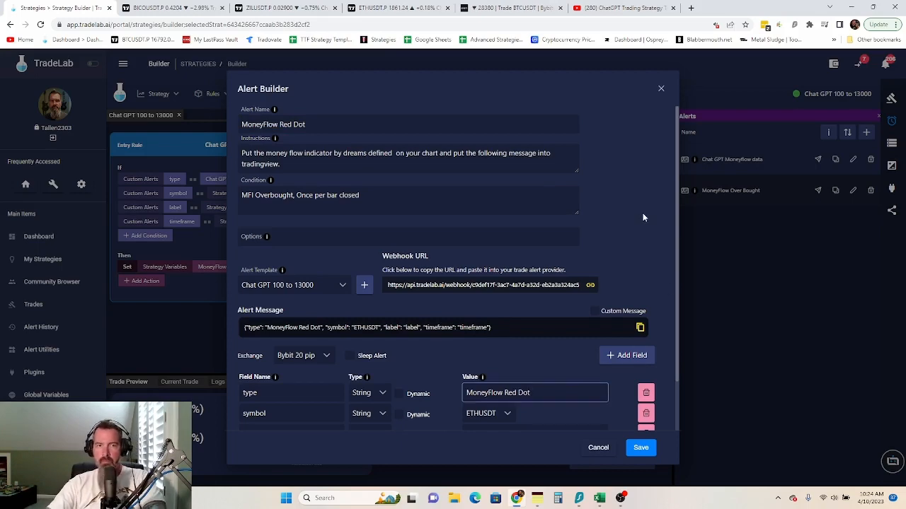
pyautogui.scroll(-2, 643, 213)
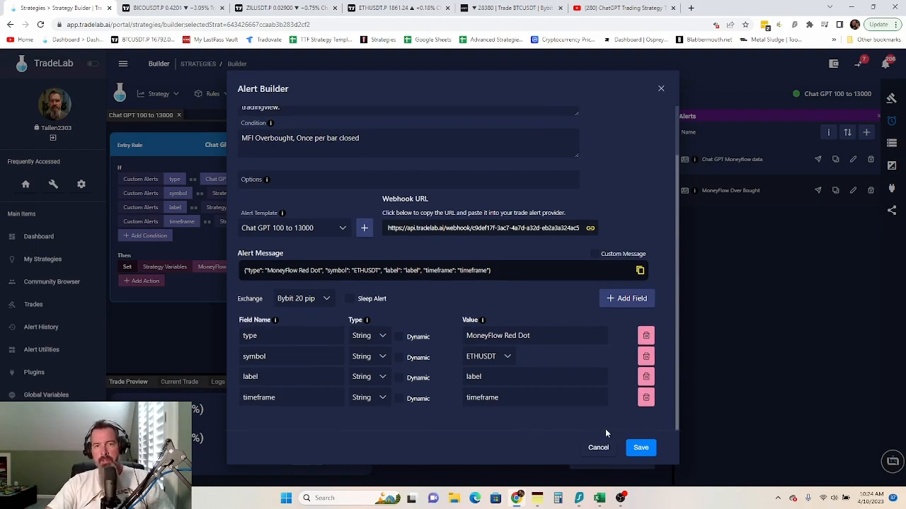
pyautogui.click(642, 448)
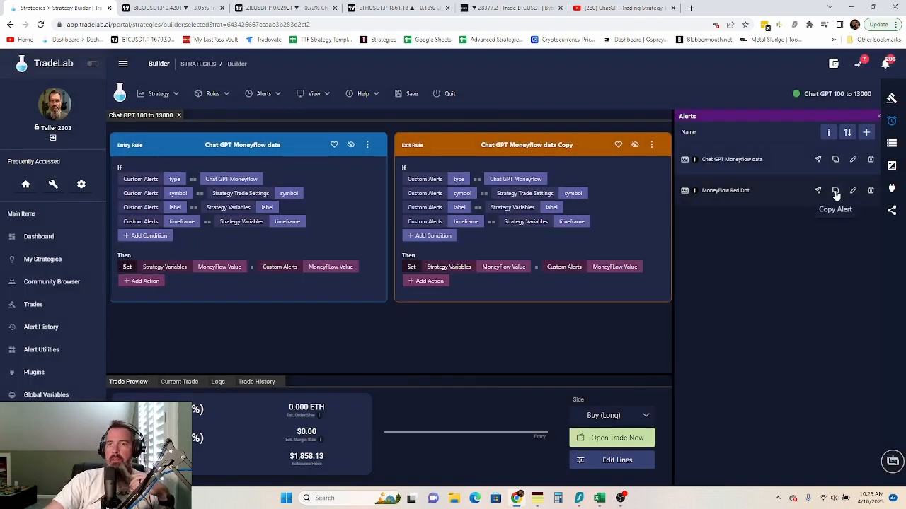
# - Duplicate the Red Dot alert and rename the copy 'MoneyFlow Green Dot'
pyautogui.click(835, 190)
pyautogui.click(852, 221)
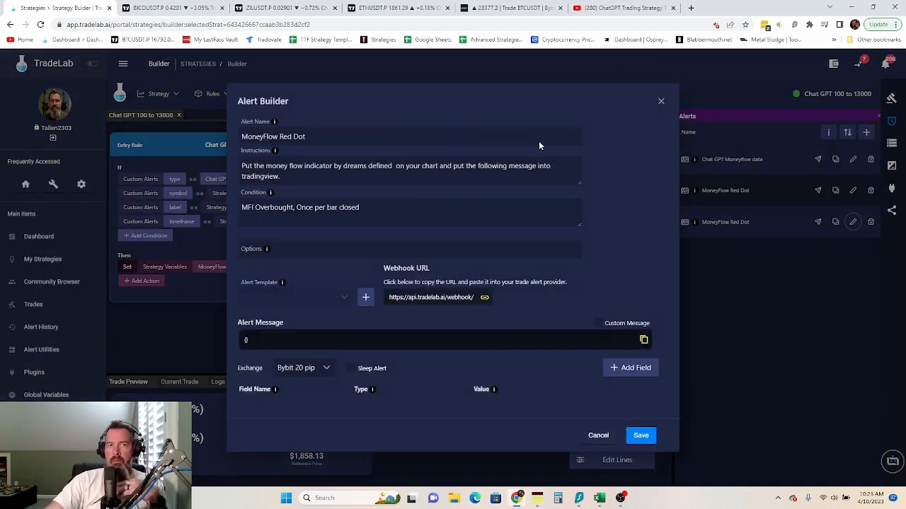
pyautogui.click(310, 124)
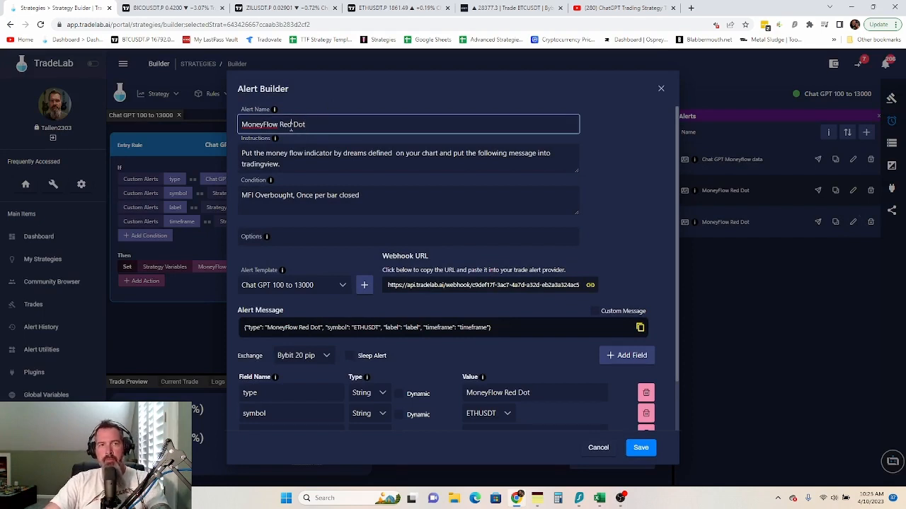
pyautogui.click(292, 124)
pyautogui.press('BackSpace')
pyautogui.press('BackSpace')
pyautogui.press('BackSpace')
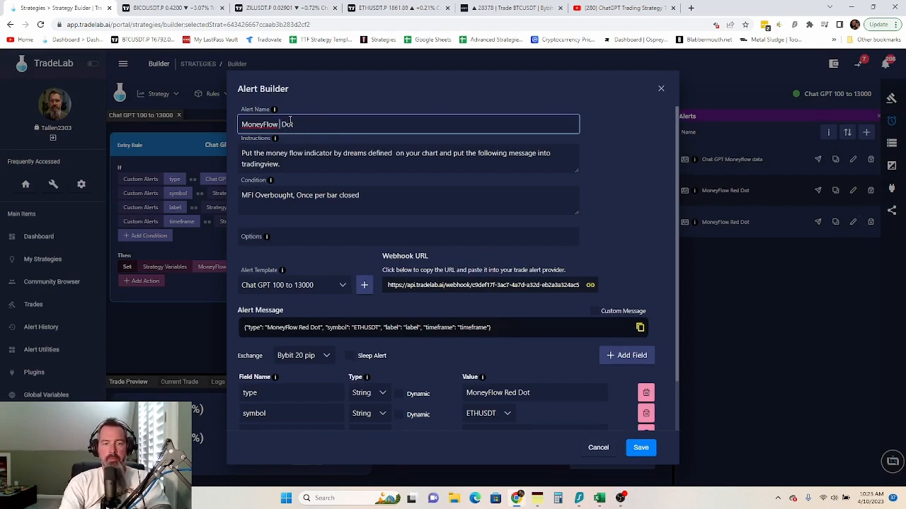
pyautogui.write('Green')
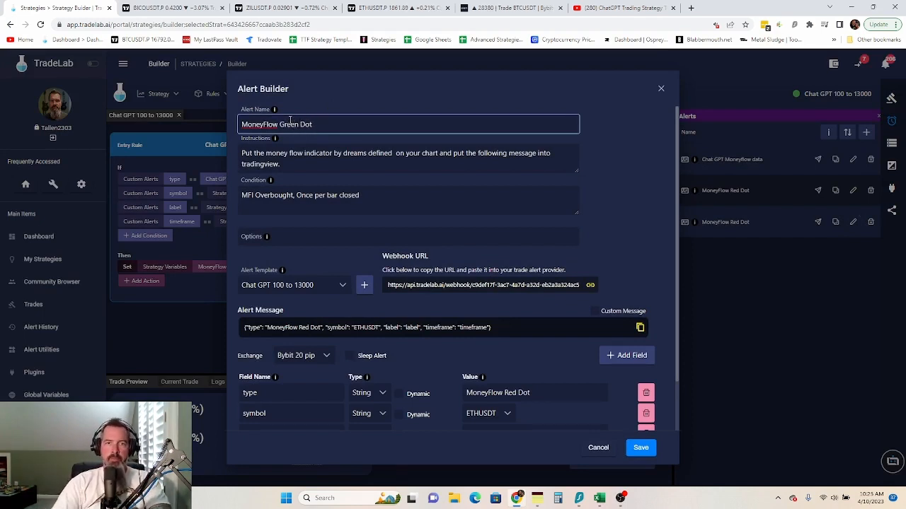
# - Change the condition to MFI Oversold and the type value to 'MoneyFlow Green Dot'
pyautogui.moveTo(292, 195); pyautogui.dragTo(270, 192)
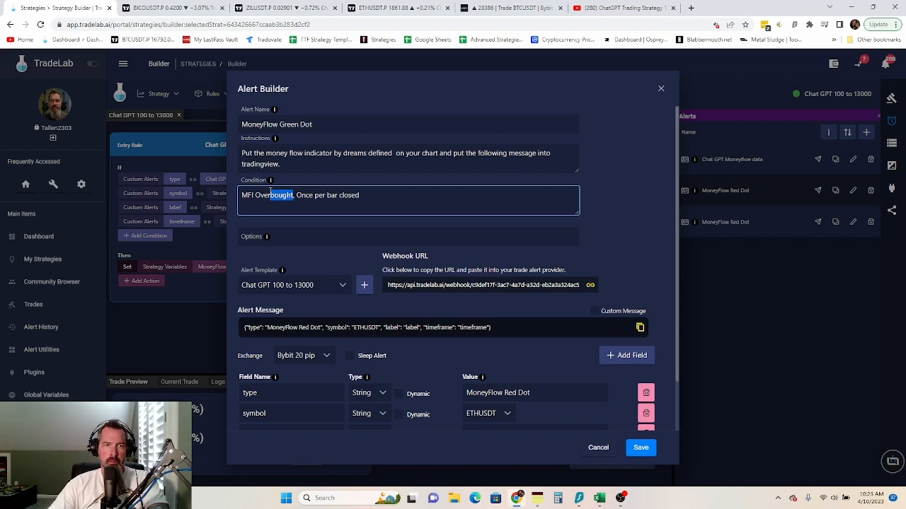
pyautogui.write('sold')
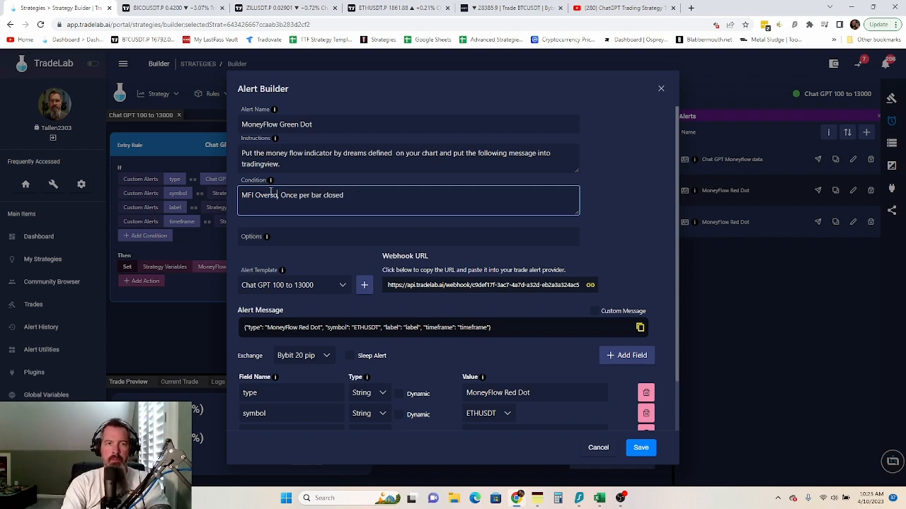
pyautogui.click(520, 392)
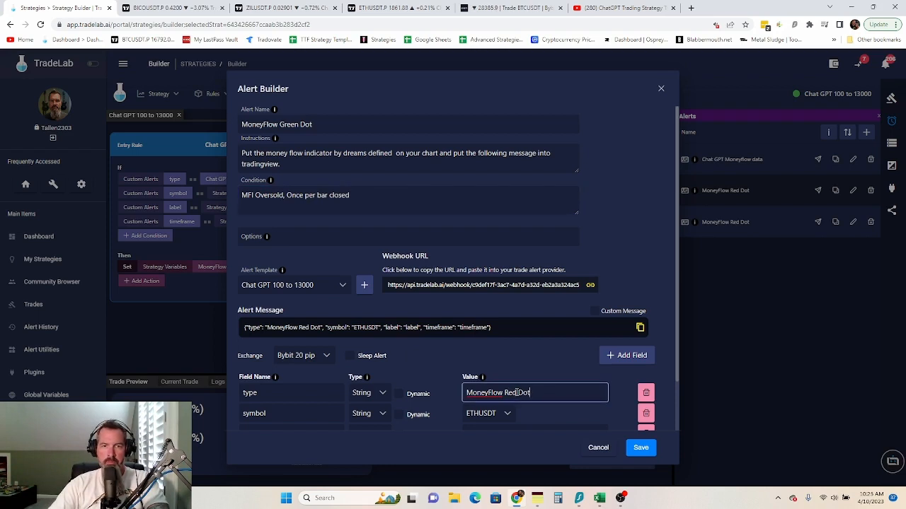
pyautogui.press('BackSpace')
pyautogui.press('BackSpace')
pyautogui.press('BackSpace')
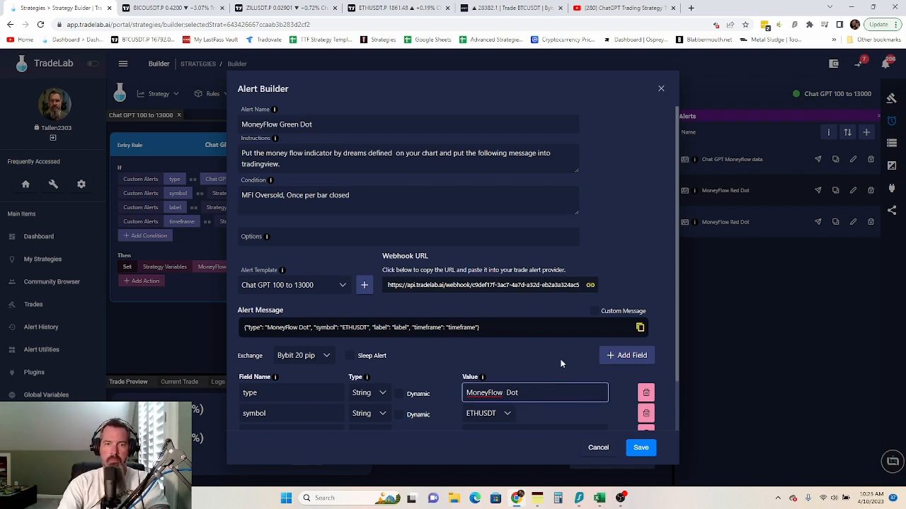
pyautogui.write('O')
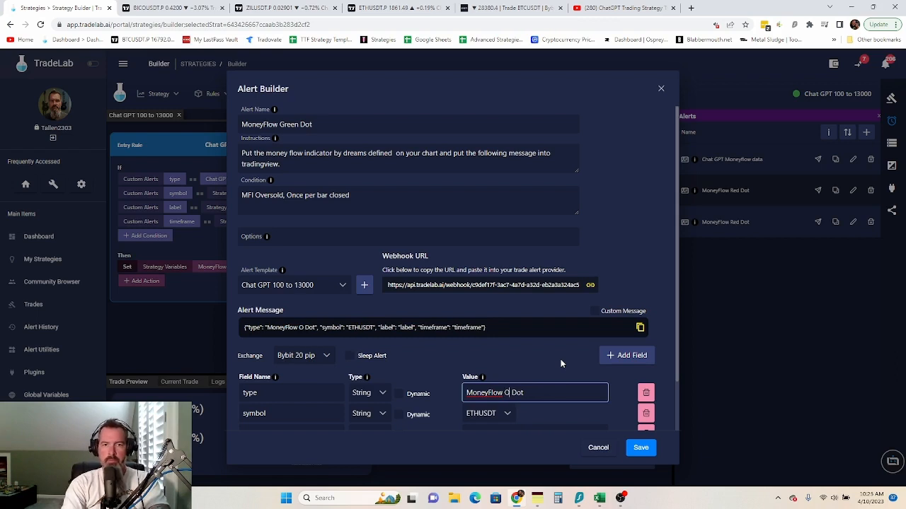
pyautogui.press('BackSpace')
pyautogui.write('Green')
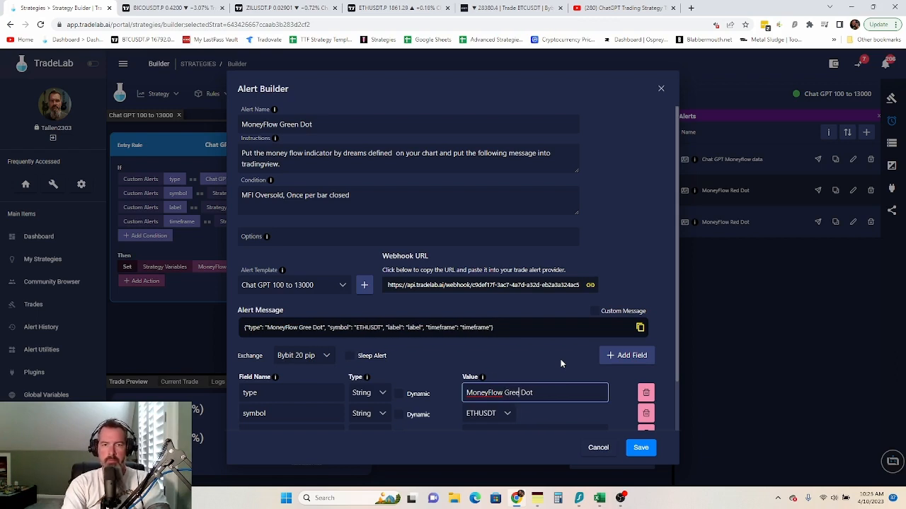
pyautogui.click(620, 394)
# - Make the symbol, label and timeframe fields dynamic and save the Green Dot alert
pyautogui.scroll(-1, 616, 400)
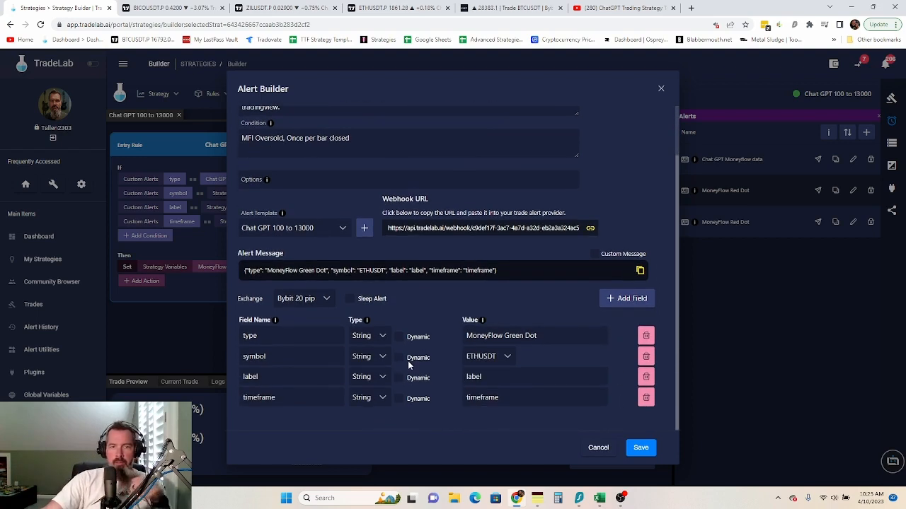
pyautogui.click(398, 358)
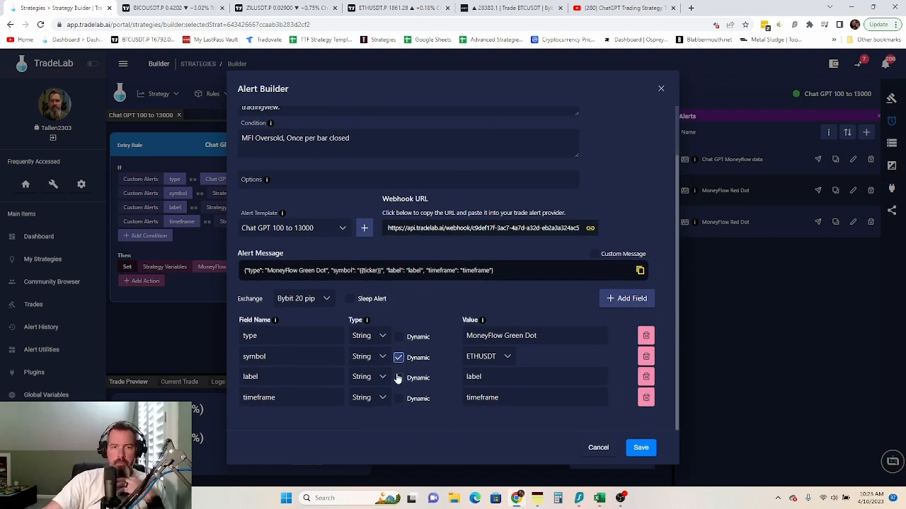
pyautogui.click(398, 378)
pyautogui.click(398, 398)
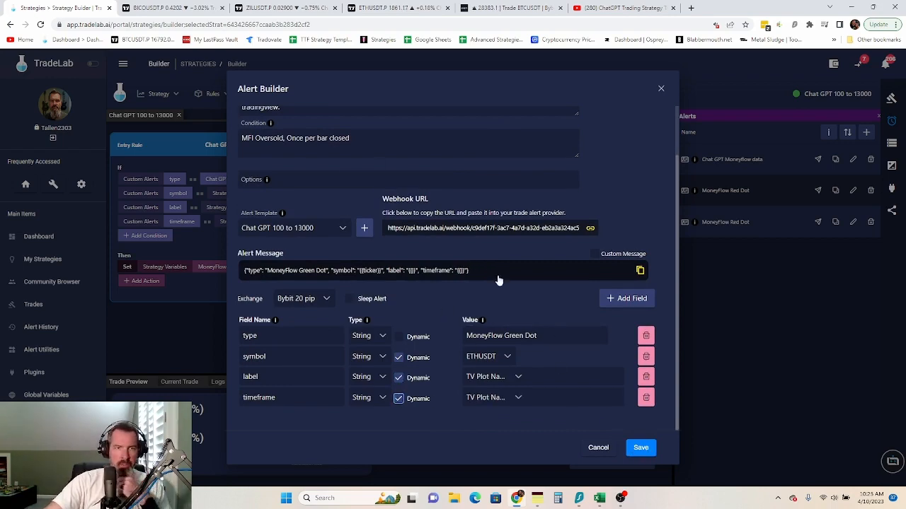
pyautogui.scroll(2, 496, 287)
pyautogui.click(640, 448)
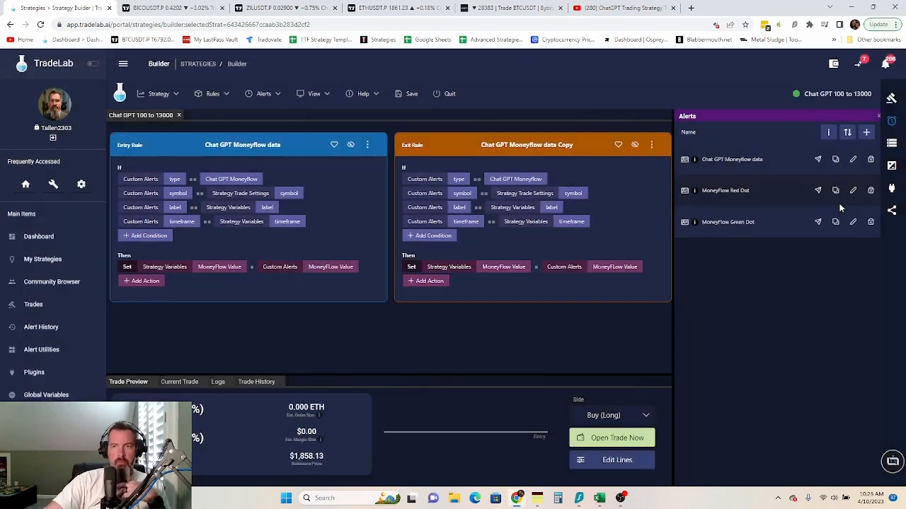
# - Reopen the MoneyFlow Red Dot alert to check it and cancel without changes
pyautogui.click(852, 191)
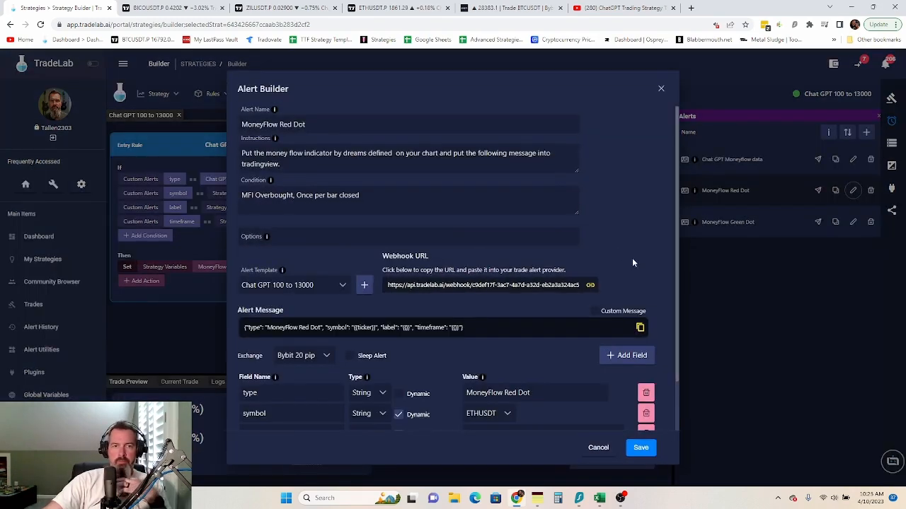
pyautogui.scroll(-2, 630, 257)
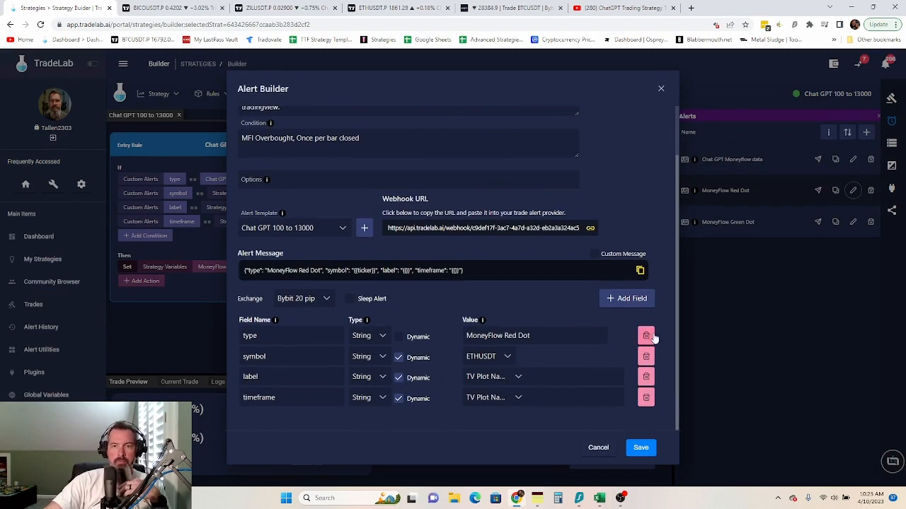
pyautogui.click(598, 448)
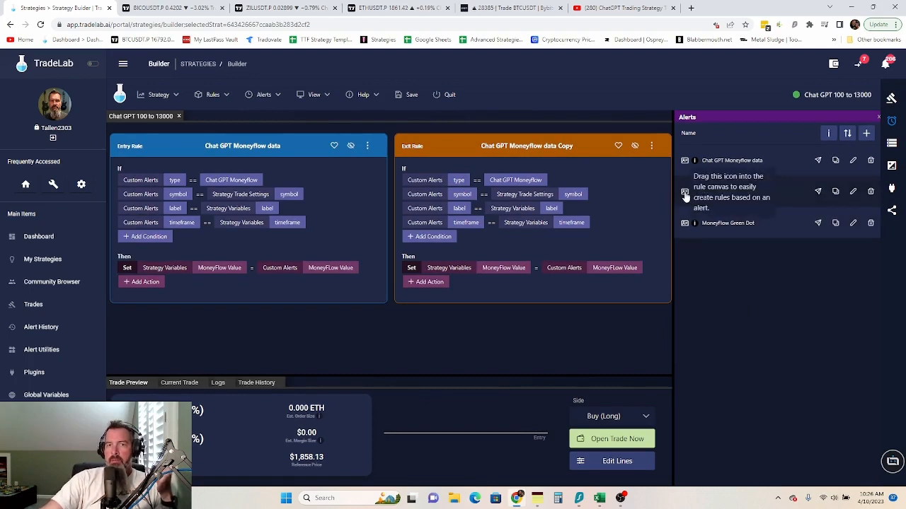
pyautogui.click(533, 504)
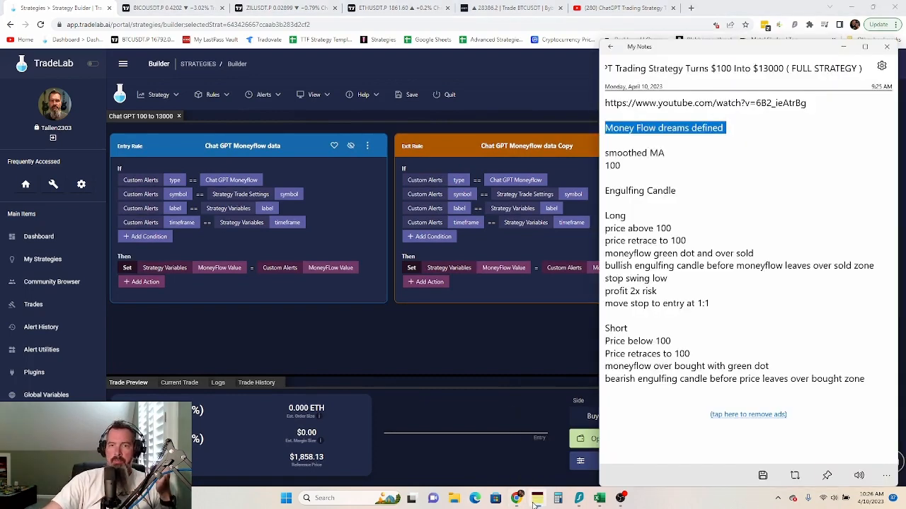
pyautogui.scroll(-5, 721, 263)
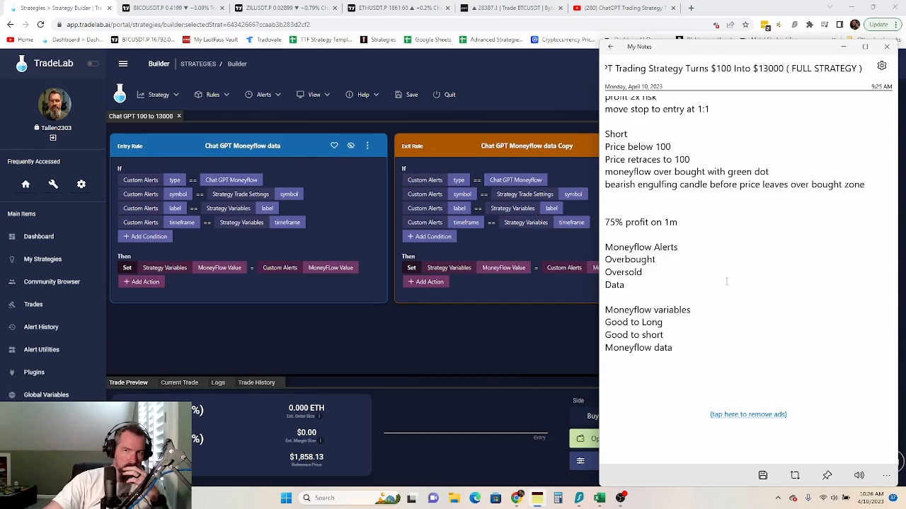
pyautogui.scroll(5, 728, 281)
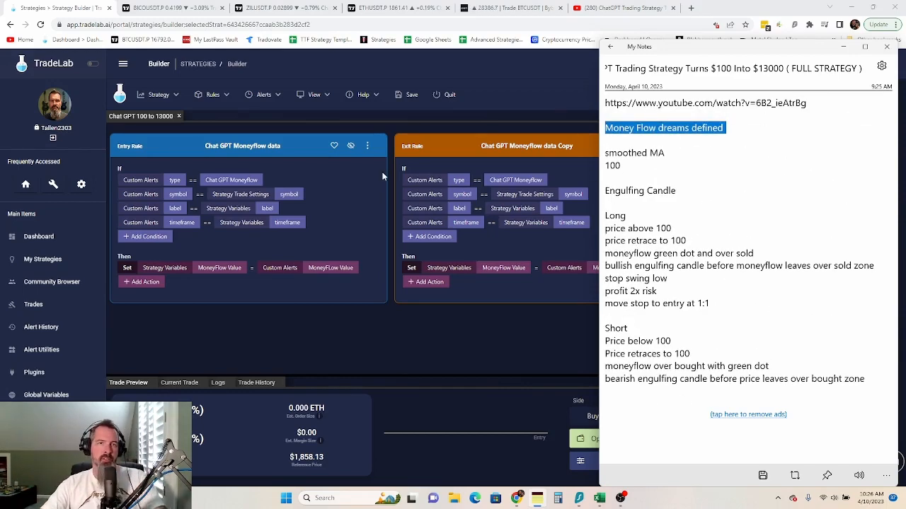
pyautogui.click(512, 90)
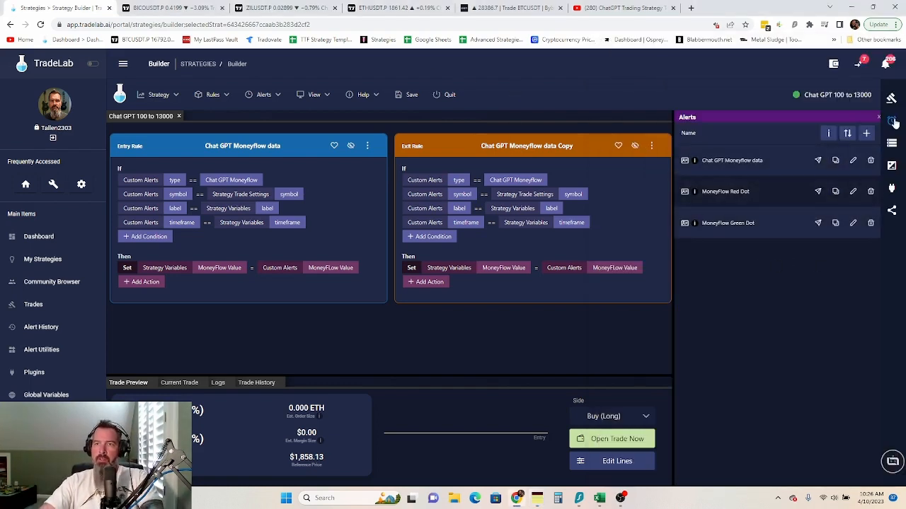
# - Create a new alert named 'Chat GPT 100 to 13000 SMA Data' with its own alert template
pyautogui.click(868, 134)
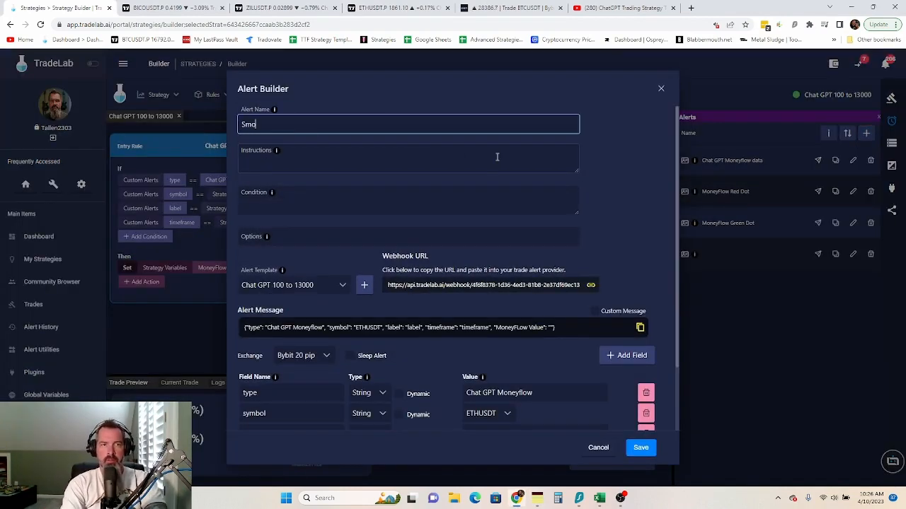
pyautogui.press('BackSpace')
pyautogui.press('BackSpace')
pyautogui.press('BackSpace')
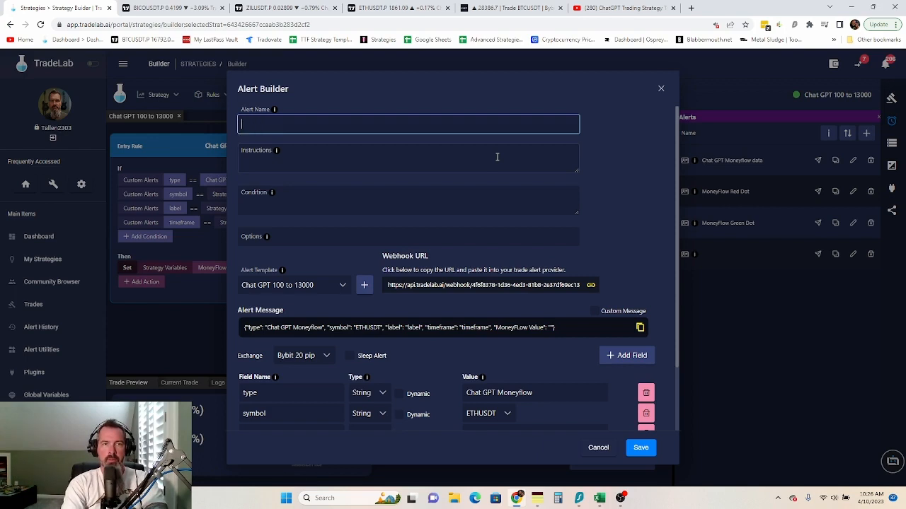
pyautogui.write('Chat GPT 100 t')
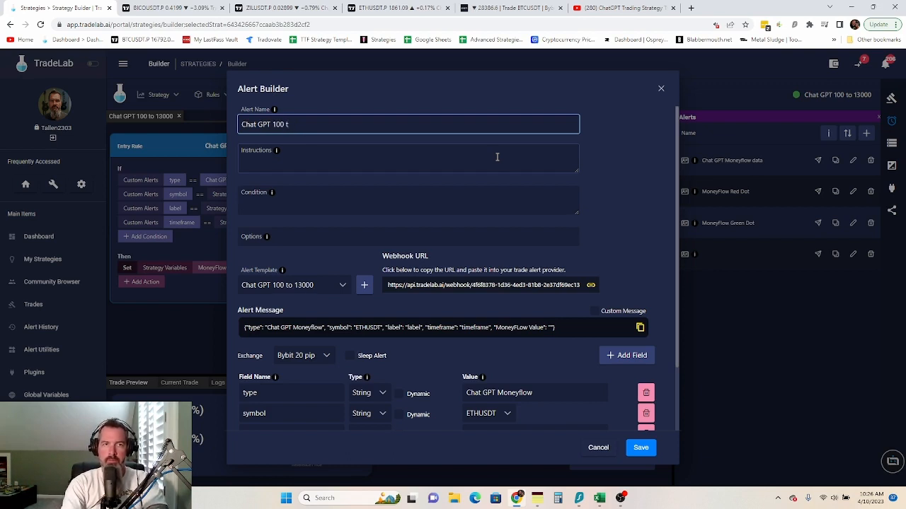
pyautogui.write('o 13000')
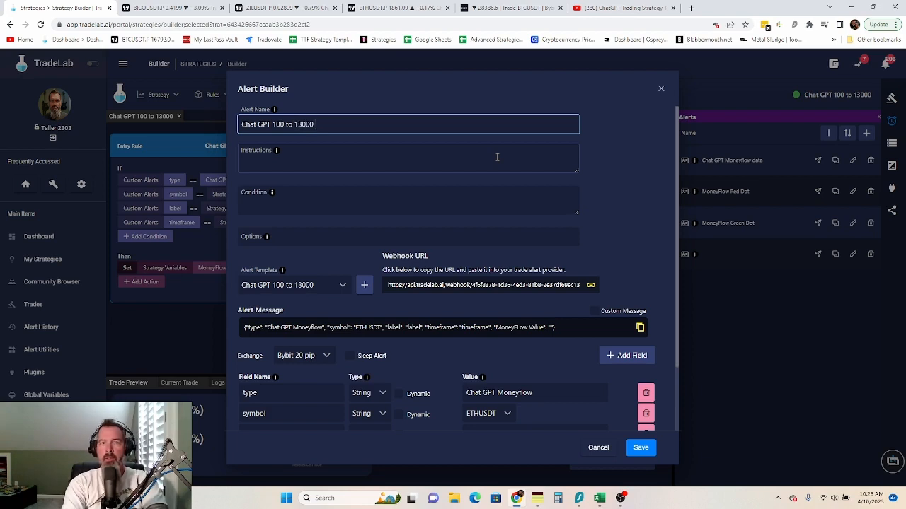
pyautogui.write(' SMA D')
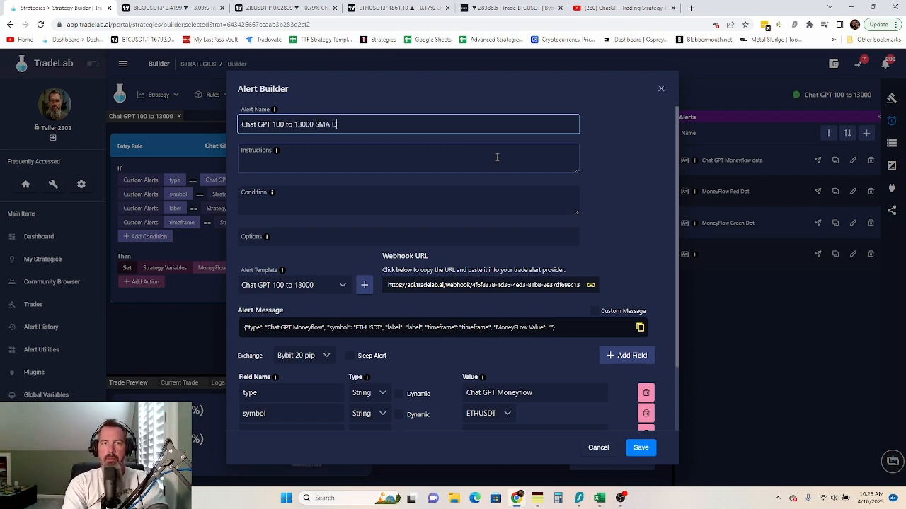
pyautogui.write('ata')
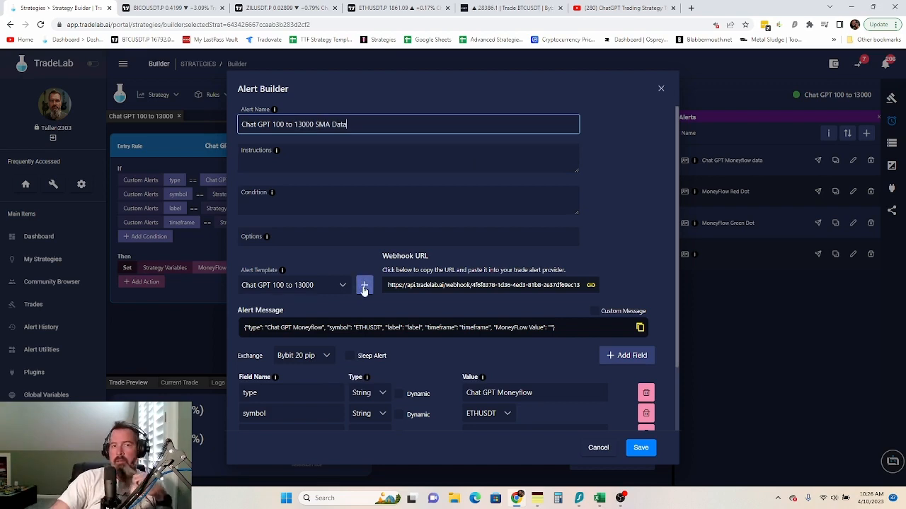
pyautogui.click(364, 287)
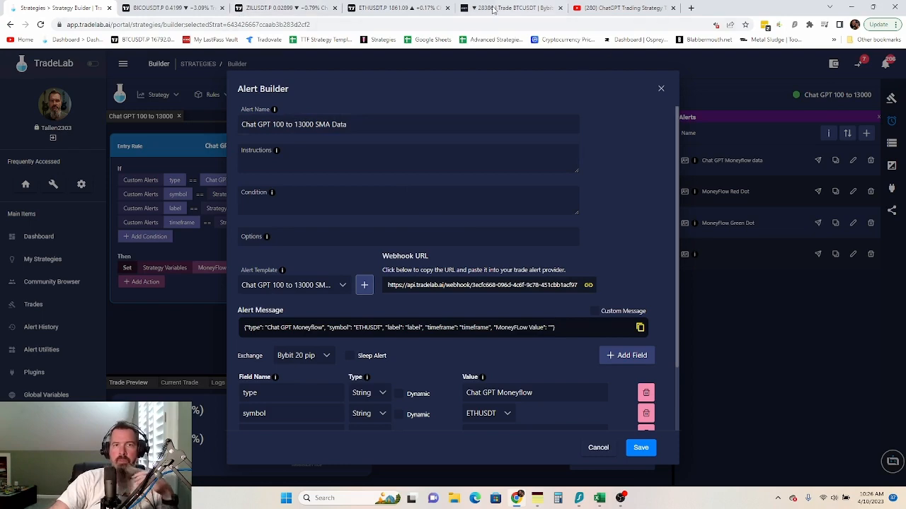
pyautogui.click(388, 8)
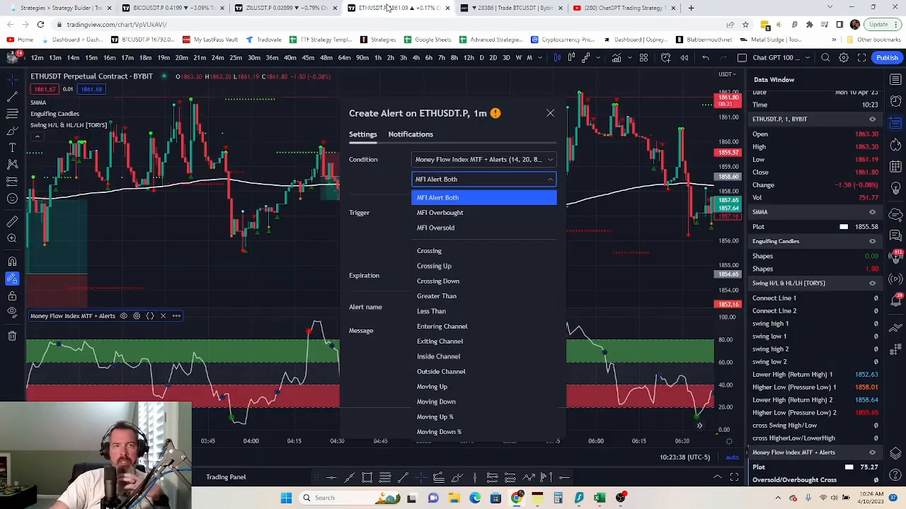
# - Close the MFI alert form, open 'Add alert on SMMA' from the SMMA legend, and cancel it
pyautogui.click(390, 182)
pyautogui.click(550, 113)
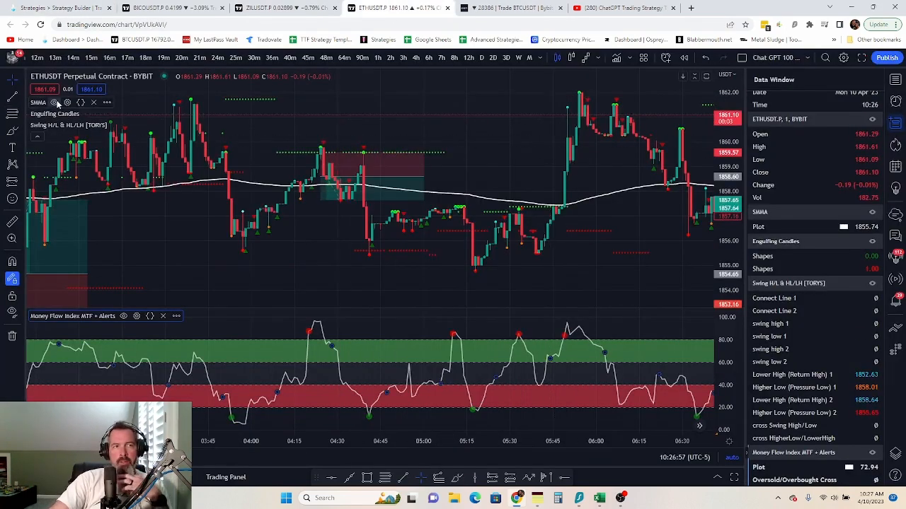
pyautogui.click(107, 103)
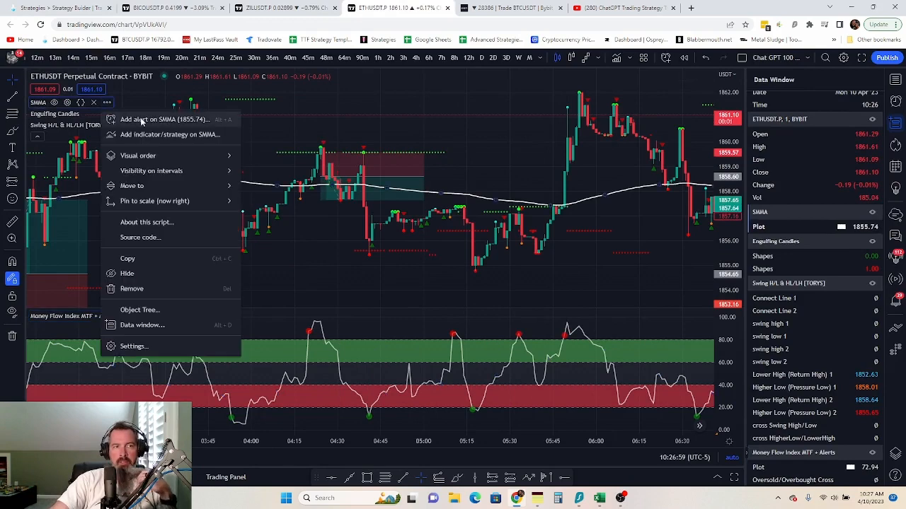
pyautogui.click(140, 119)
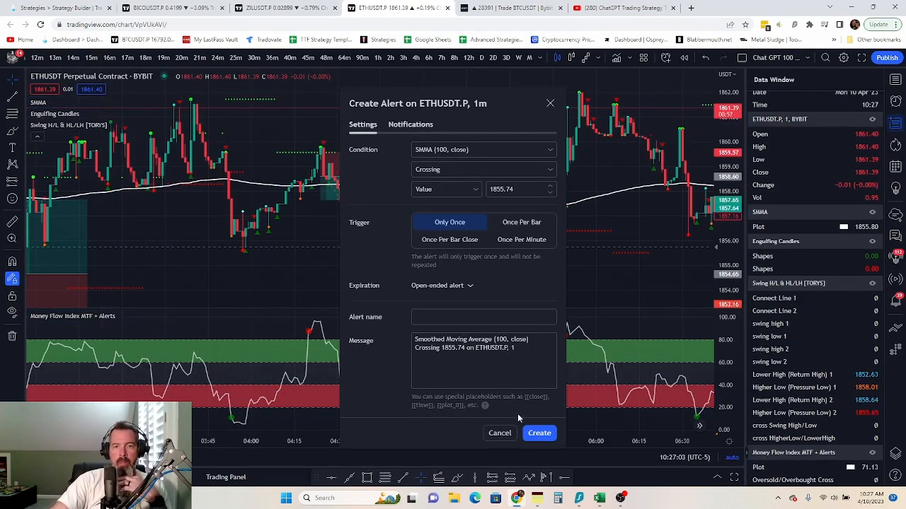
pyautogui.click(499, 433)
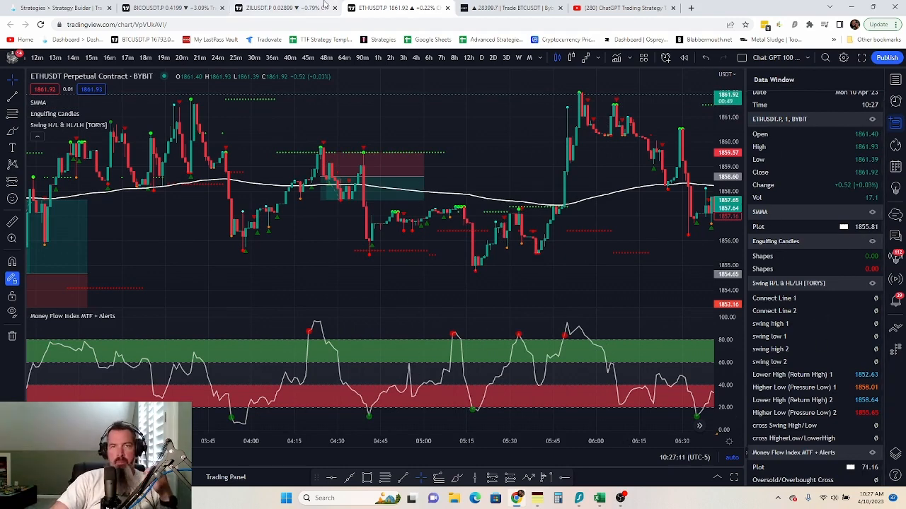
pyautogui.click(99, 7)
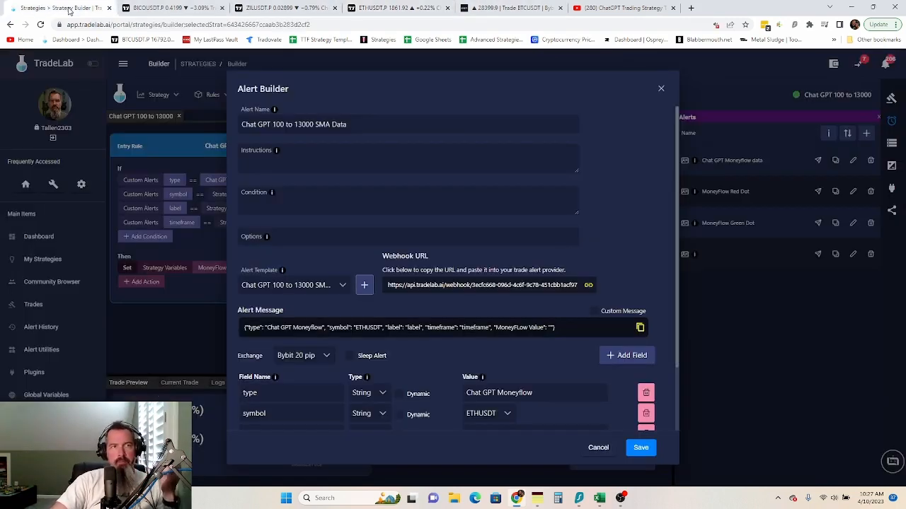
# - Enter instructions: 'Put the Smoothed Moving Average indicator on your chart and put the following message into Tradingview.'
pyautogui.click(290, 168)
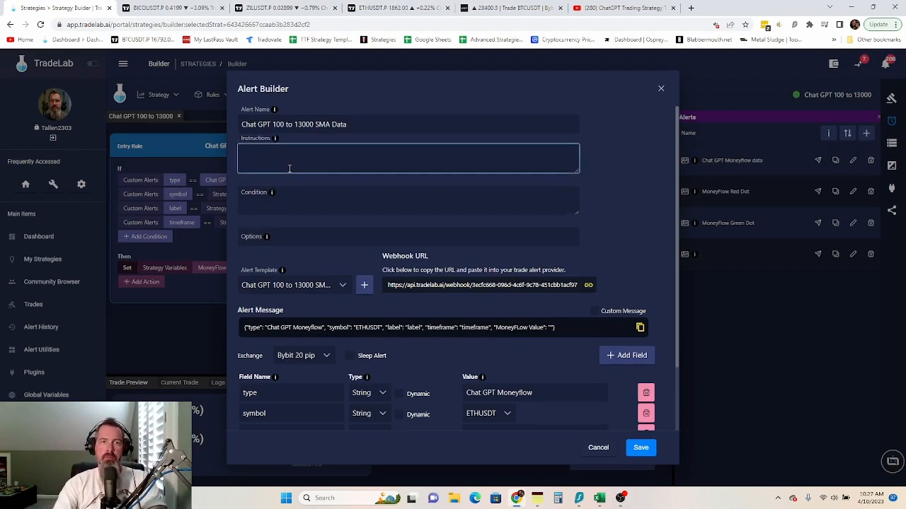
pyautogui.write('Put t')
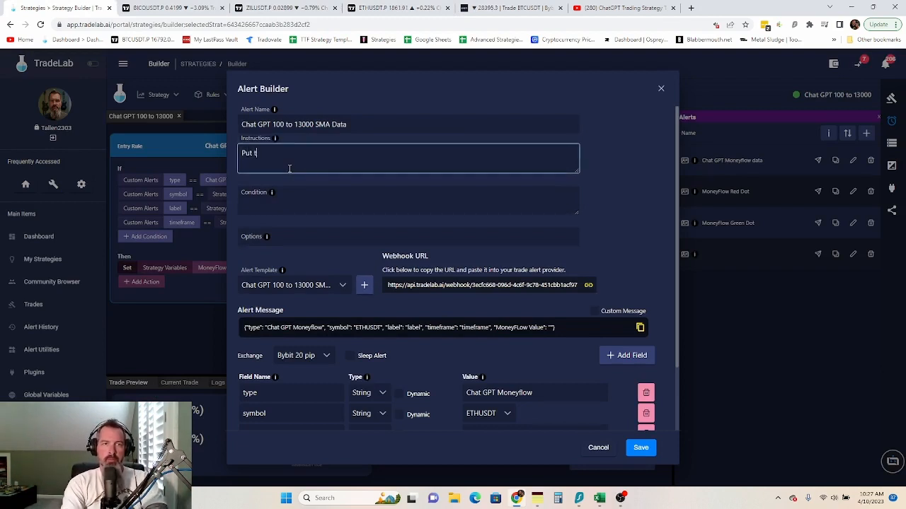
pyautogui.write('he Smoothe')
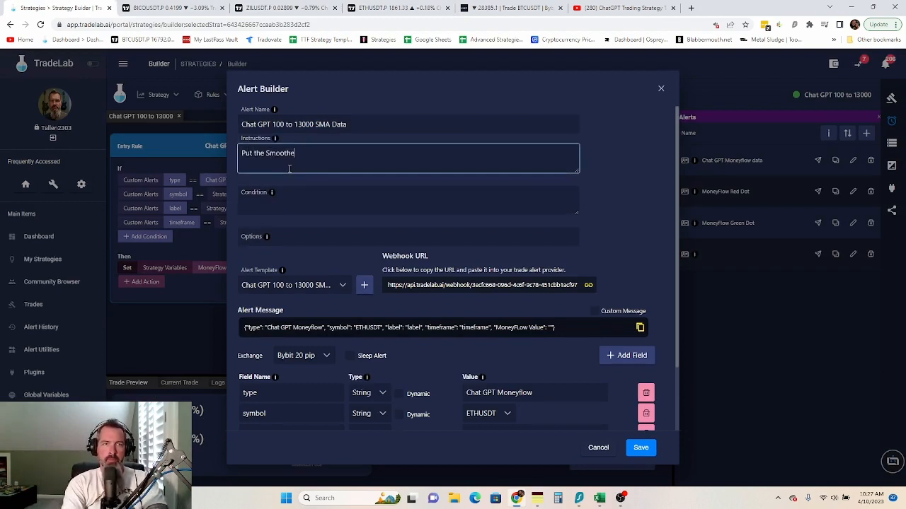
pyautogui.write('d Mov')
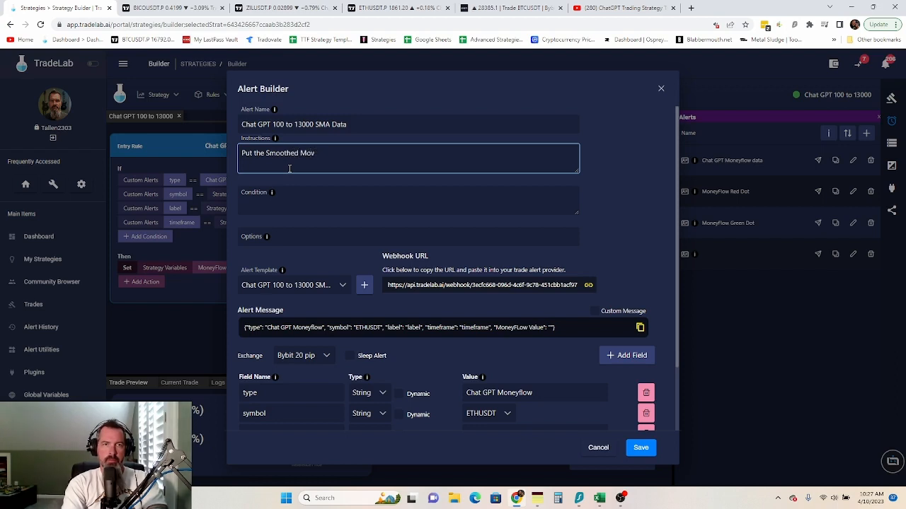
pyautogui.write('ing Averag')
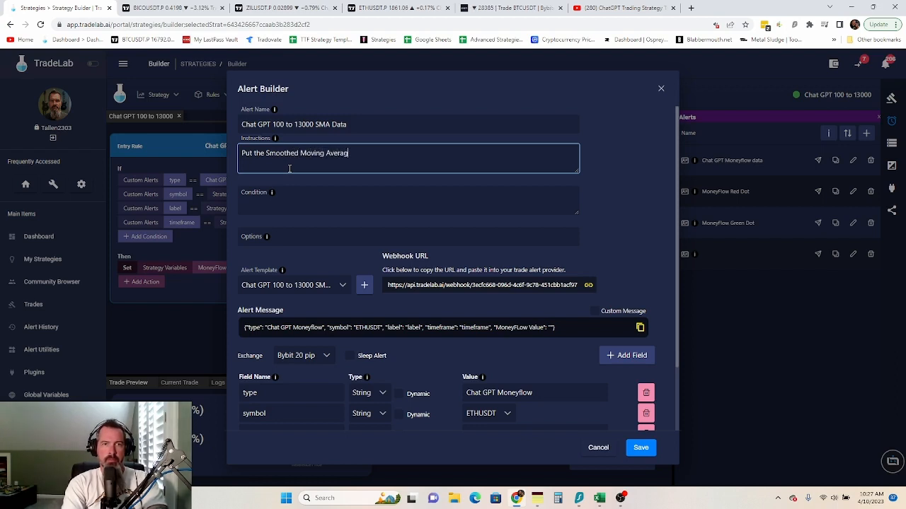
pyautogui.write('e indicator on your')
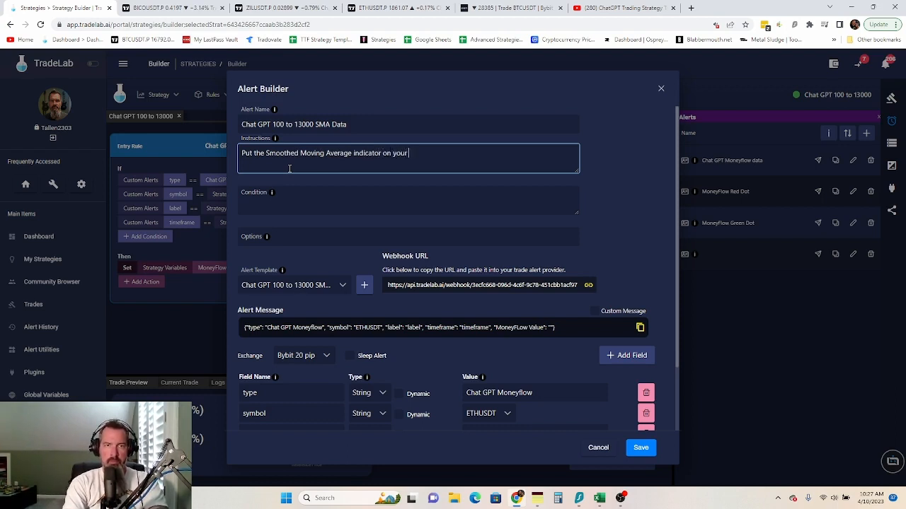
pyautogui.write(' chart and ')
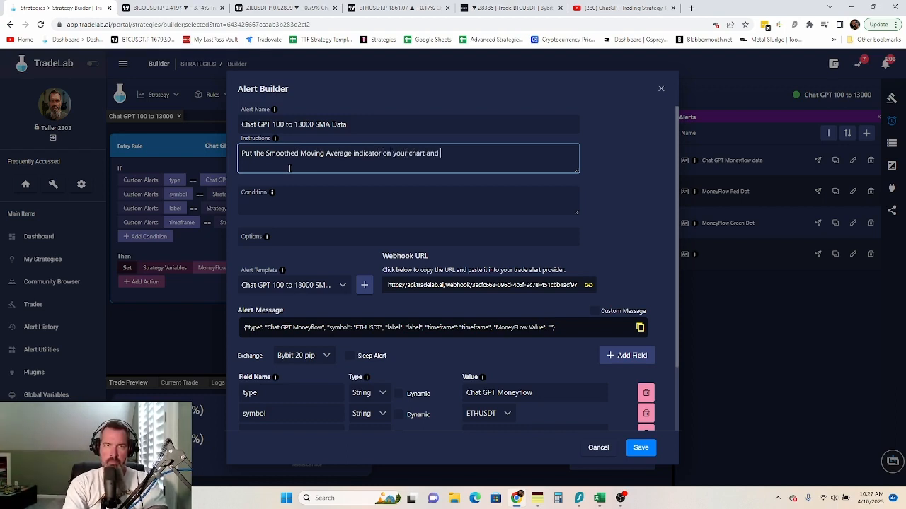
pyautogui.write('put the fo')
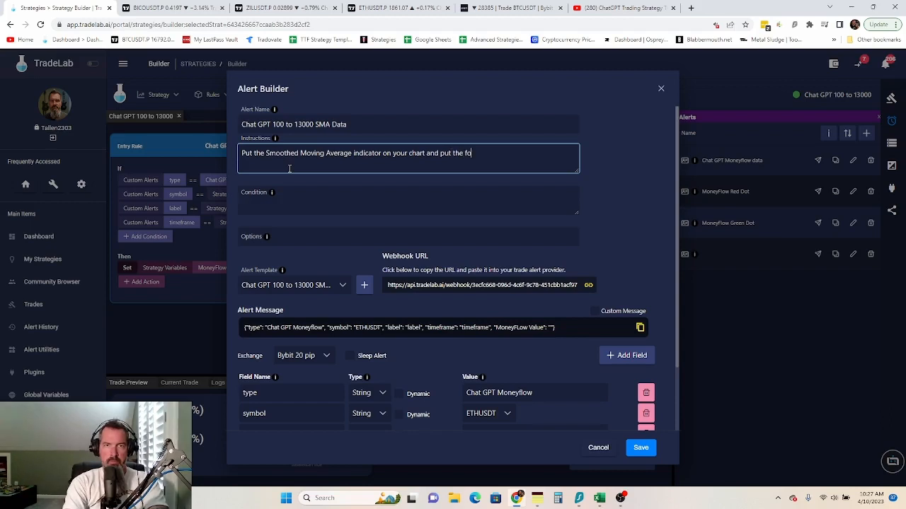
pyautogui.write('llwi')
pyautogui.write('wing me')
pyautogui.write('ssage ')
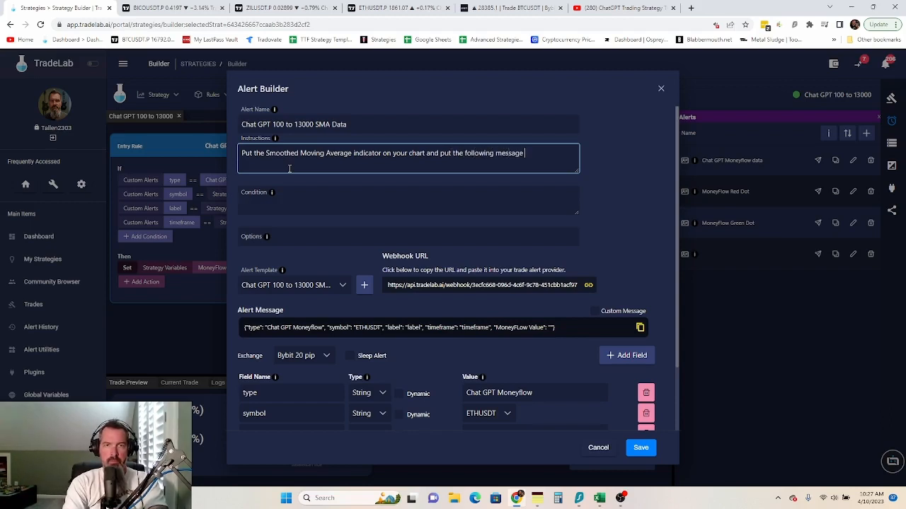
pyautogui.write('into Trading')
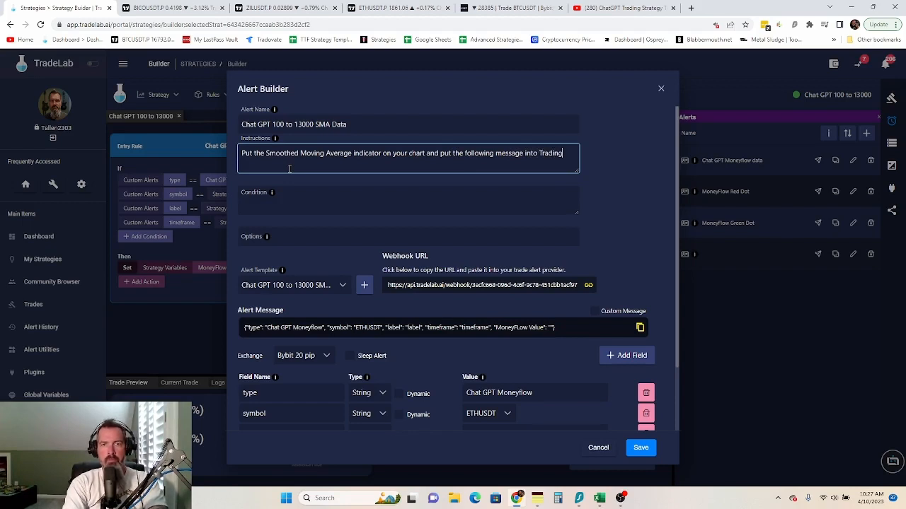
pyautogui.write('veiw')
pyautogui.press('BackSpace')
pyautogui.press('BackSpace')
pyautogui.press('BackSpace')
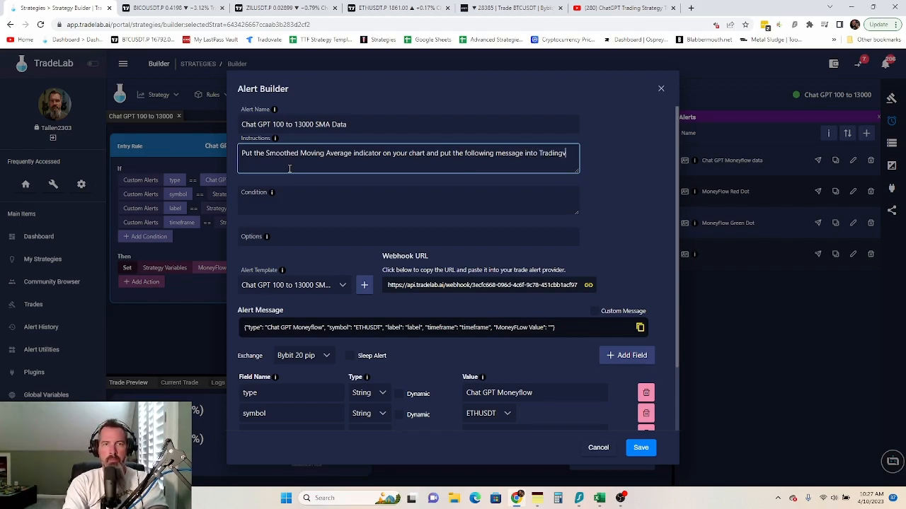
pyautogui.write('iew.')
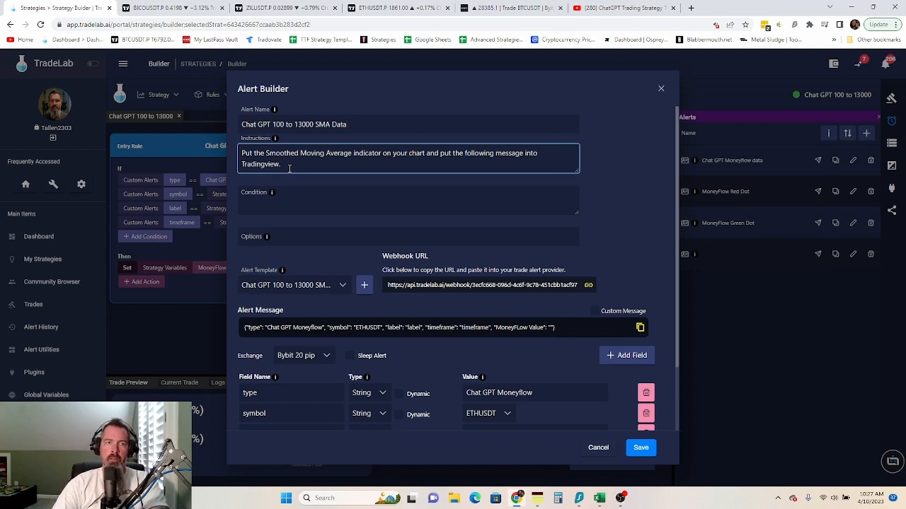
# - Begin the alert condition with 'plot'
pyautogui.click(289, 195)
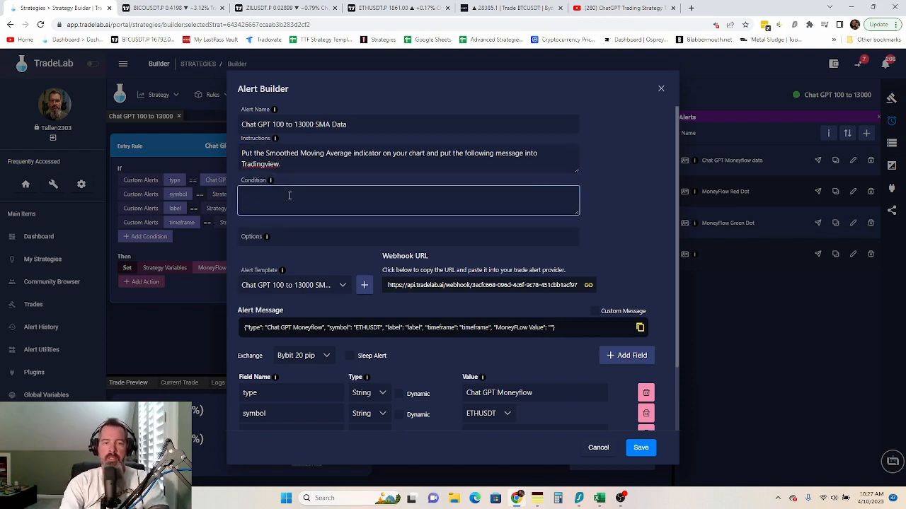
pyautogui.write('p')
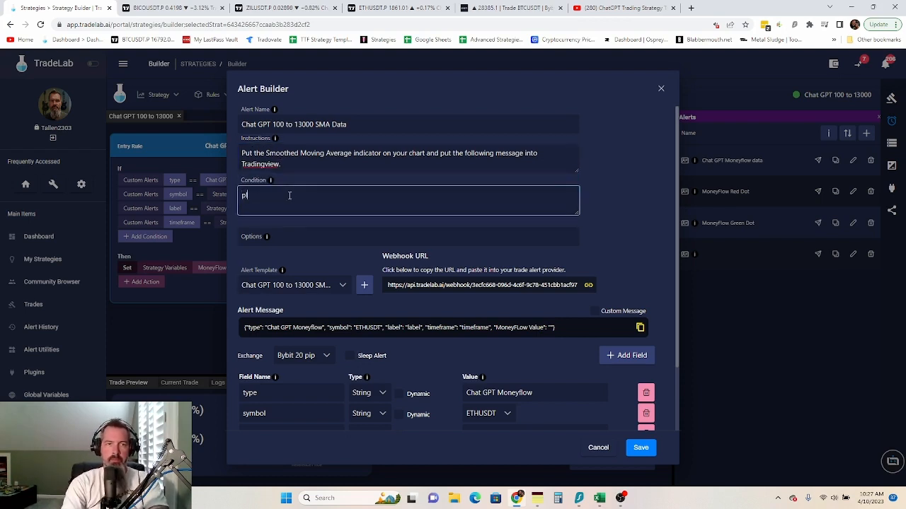
pyautogui.write('lot')
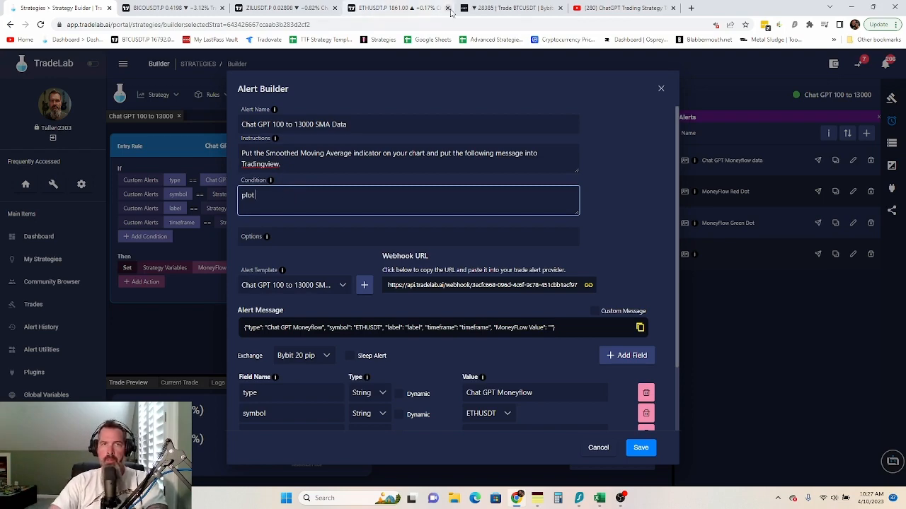
pyautogui.click(407, 8)
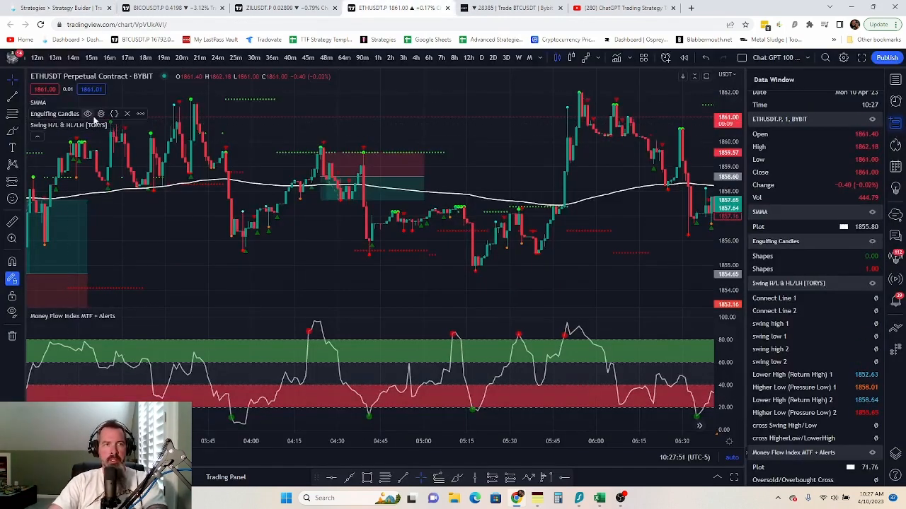
# - Check TradingView's SMMA alert with the Greater Than condition and the source list, then return to the condition
pyautogui.click(106, 102)
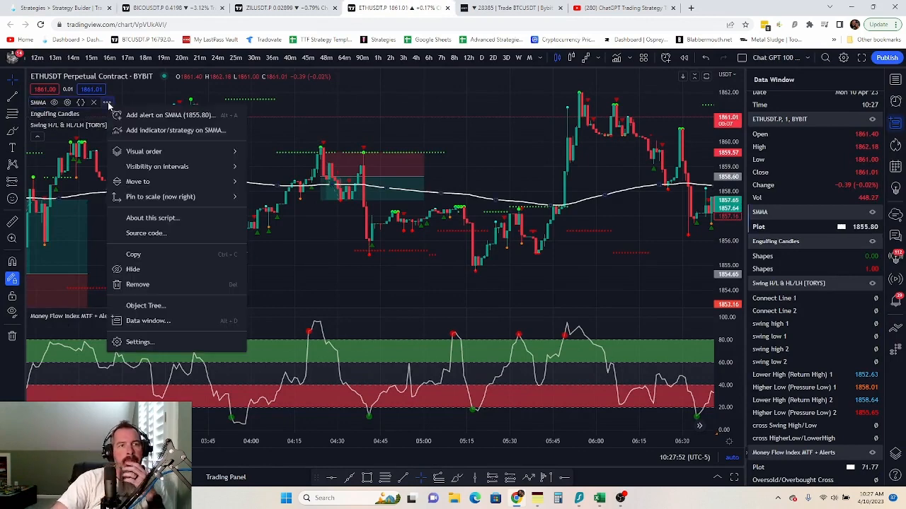
pyautogui.click(182, 116)
pyautogui.click(486, 170)
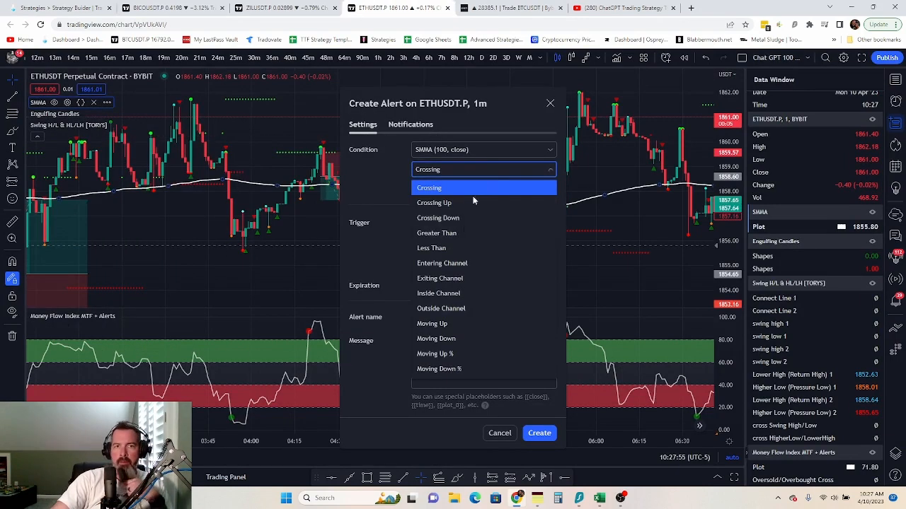
pyautogui.click(455, 235)
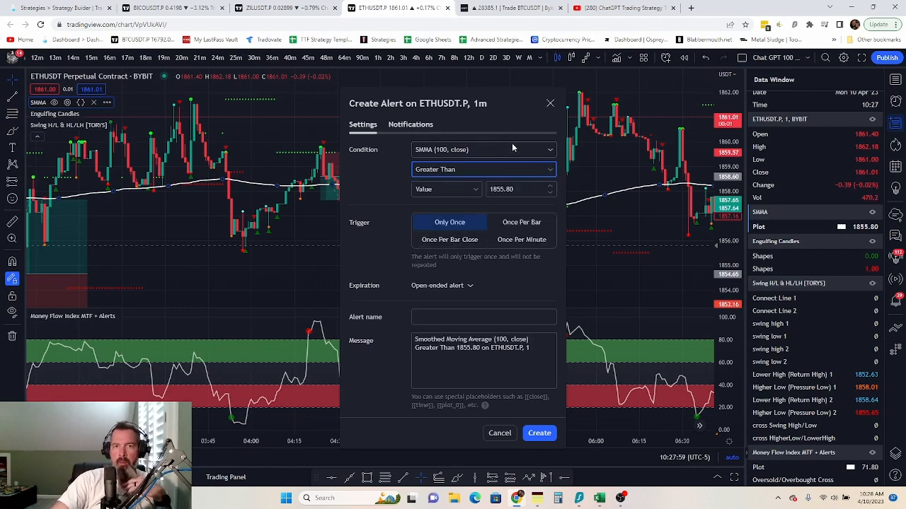
pyautogui.click(506, 148)
pyautogui.click(366, 185)
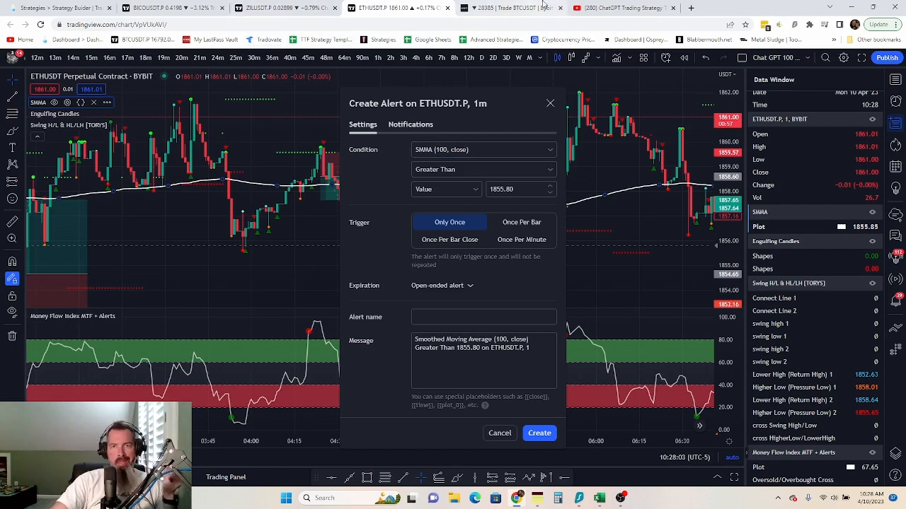
pyautogui.click(57, 8)
pyautogui.click(347, 201)
# - Replace the placeholder condition with 'SMMA greater than, -5'
pyautogui.write('plot')
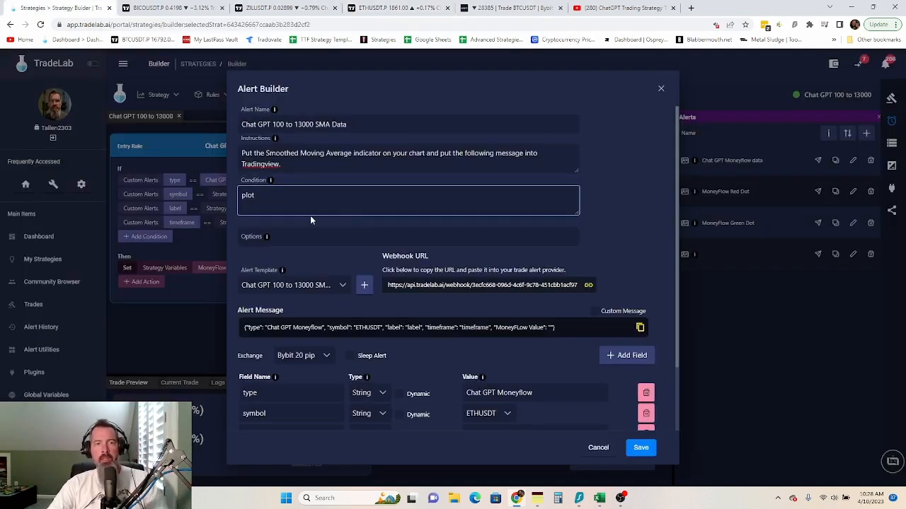
pyautogui.press('BackSpace')
pyautogui.press('BackSpace')
pyautogui.press('BackSpace')
pyautogui.press('BackSpace')
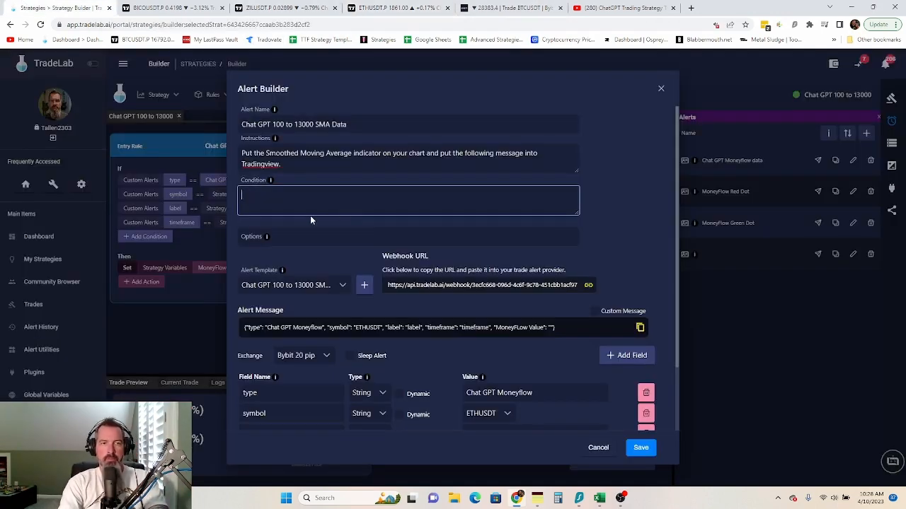
pyautogui.write('SMM')
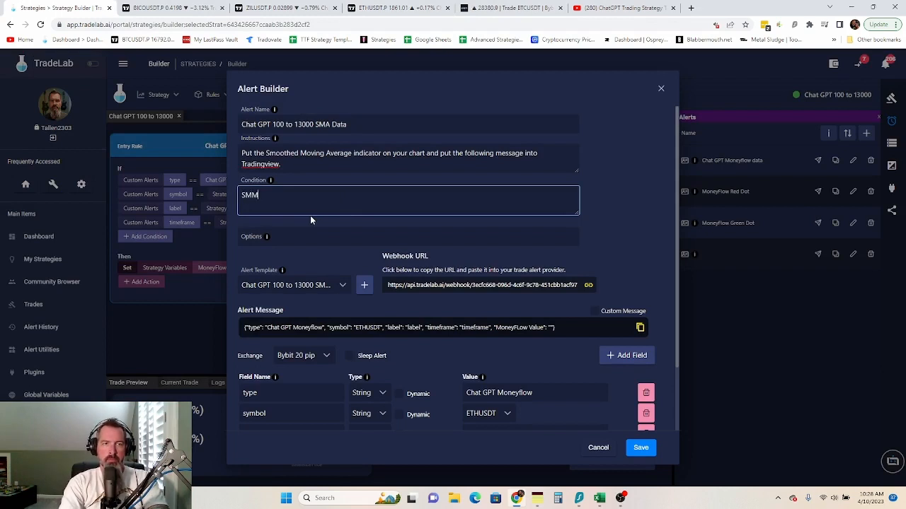
pyautogui.write('A greater than, -5')
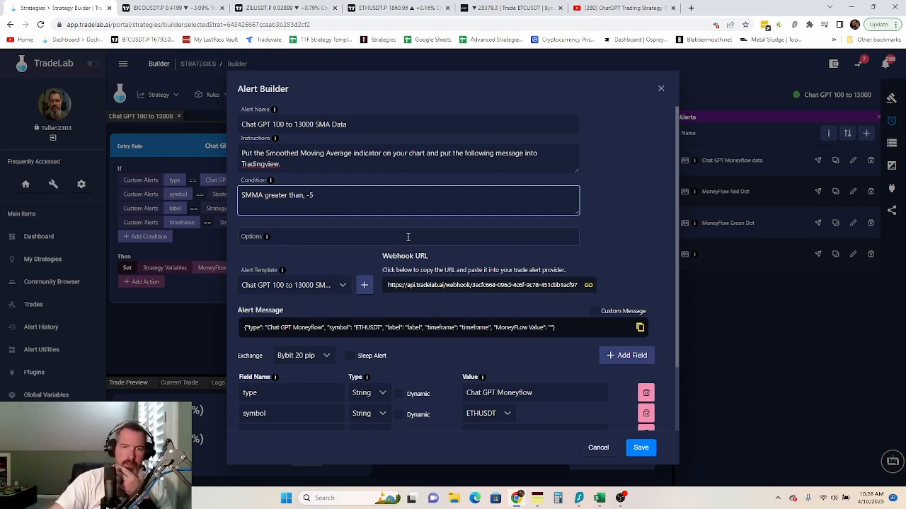
# - Change the type value from 'Chat GPT Moneyflow' to 'Chat GPT SMA Data'
pyautogui.click(539, 391)
pyautogui.moveTo(539, 391); pyautogui.dragTo(453, 386)
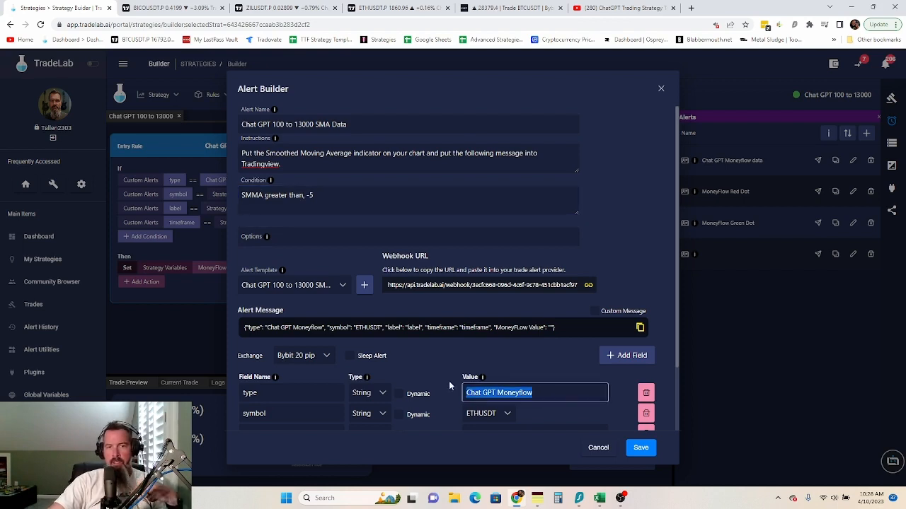
pyautogui.click(554, 397)
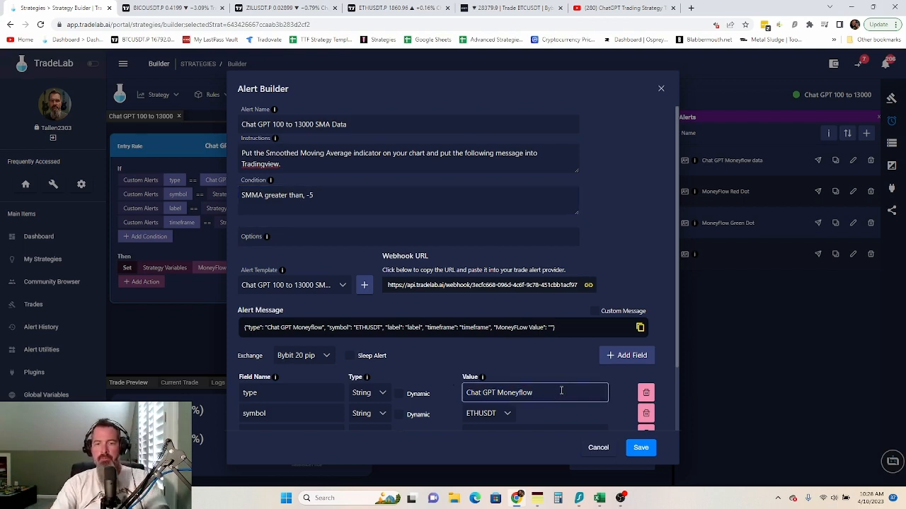
pyautogui.press('BackSpace')
pyautogui.press('BackSpace')
pyautogui.press('BackSpace')
pyautogui.press('BackSpace')
pyautogui.press('BackSpace')
pyautogui.press('BackSpace')
pyautogui.press('BackSpace')
pyautogui.press('BackSpace')
pyautogui.press('BackSpace')
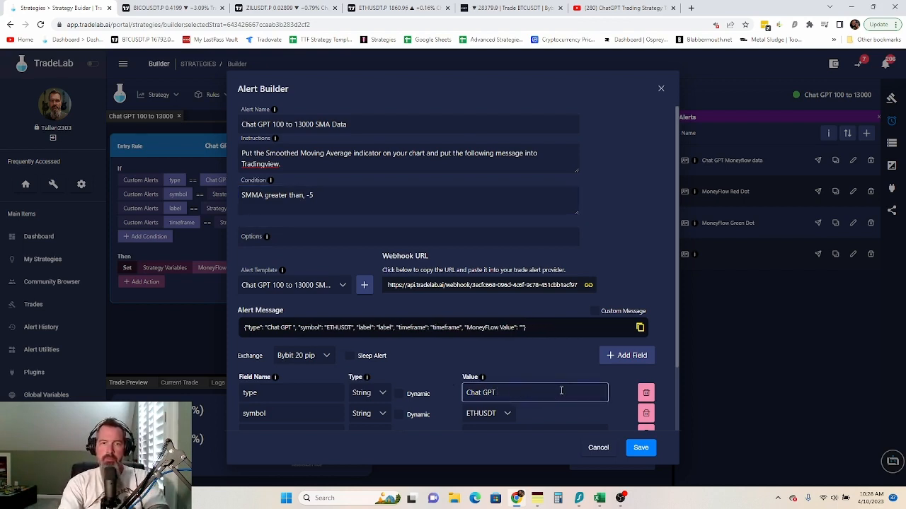
pyautogui.write('SMA Data')
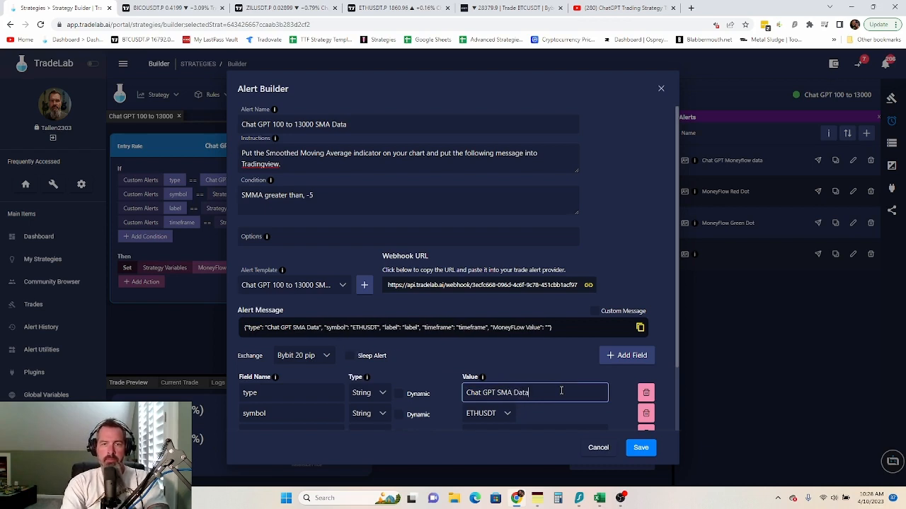
pyautogui.click(668, 254)
pyautogui.scroll(-1, 482, 360)
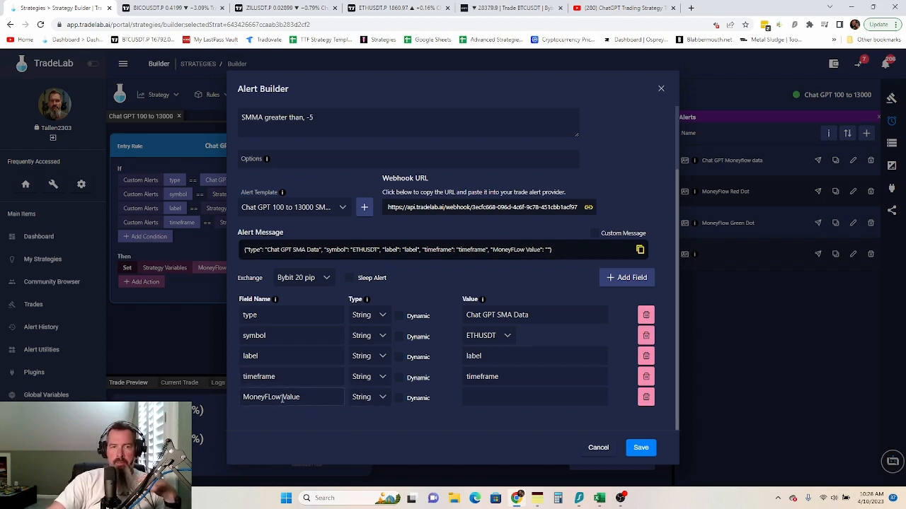
# - Rename the MoneyFLow Value field to 'SMA Value' and make all four fields dynamic
pyautogui.moveTo(281, 399); pyautogui.dragTo(240, 398)
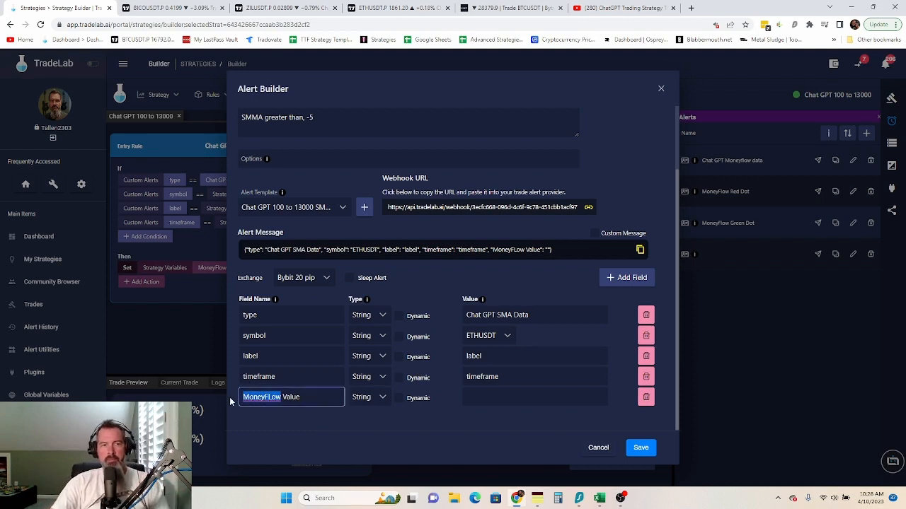
pyautogui.write('SMA')
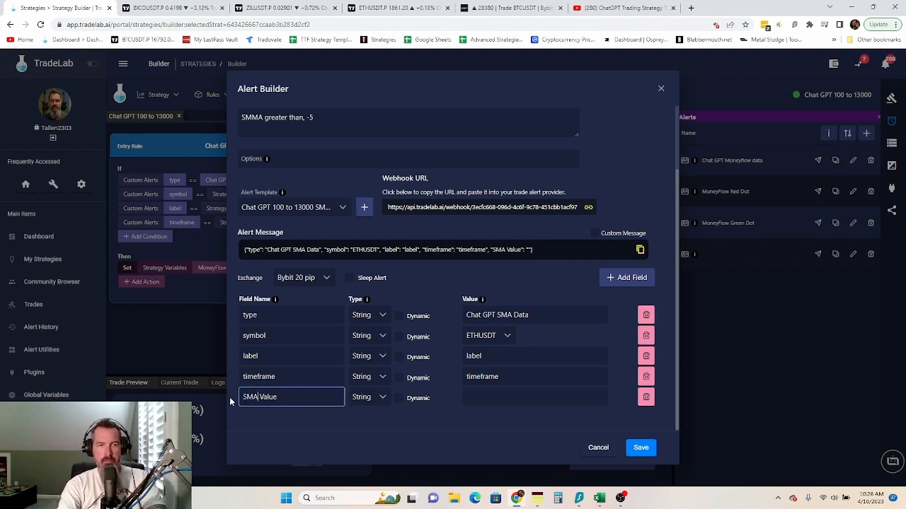
pyautogui.click(398, 336)
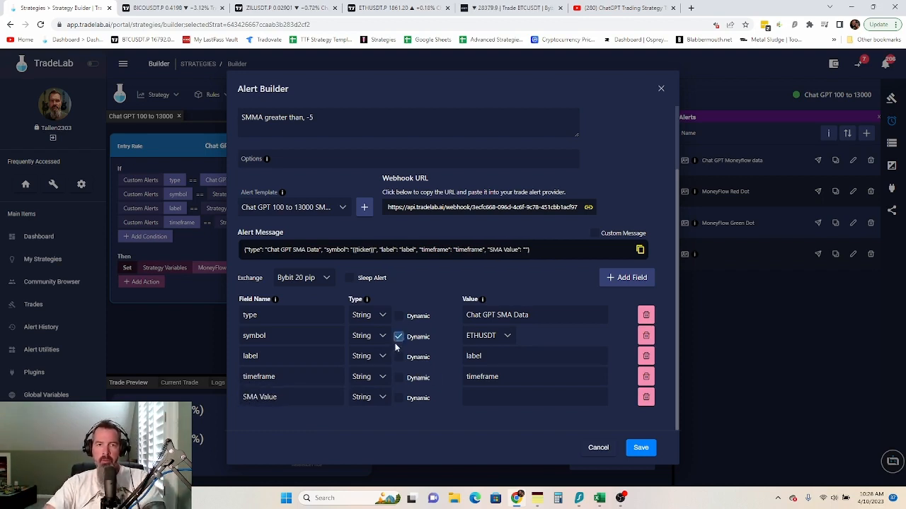
pyautogui.click(398, 356)
pyautogui.click(398, 377)
pyautogui.click(399, 398)
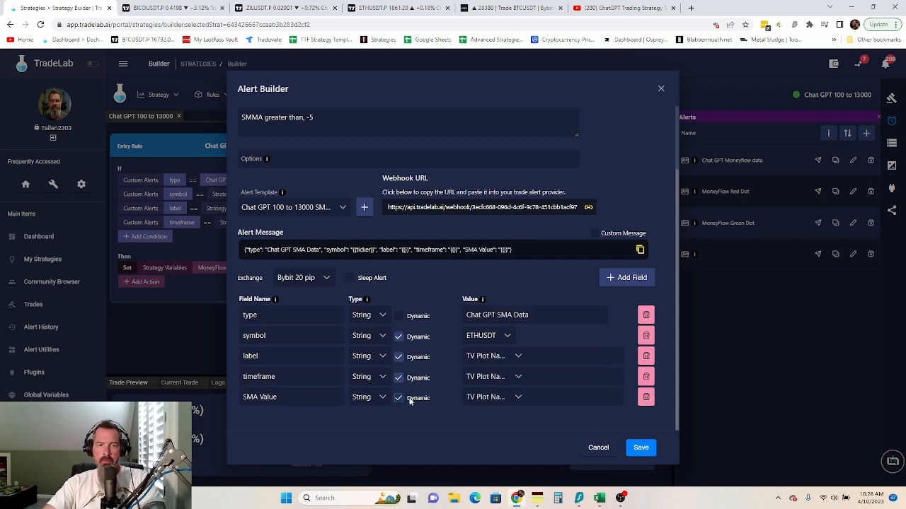
# - Take label and timeframe from the label and timeframe strategy variables
pyautogui.click(518, 357)
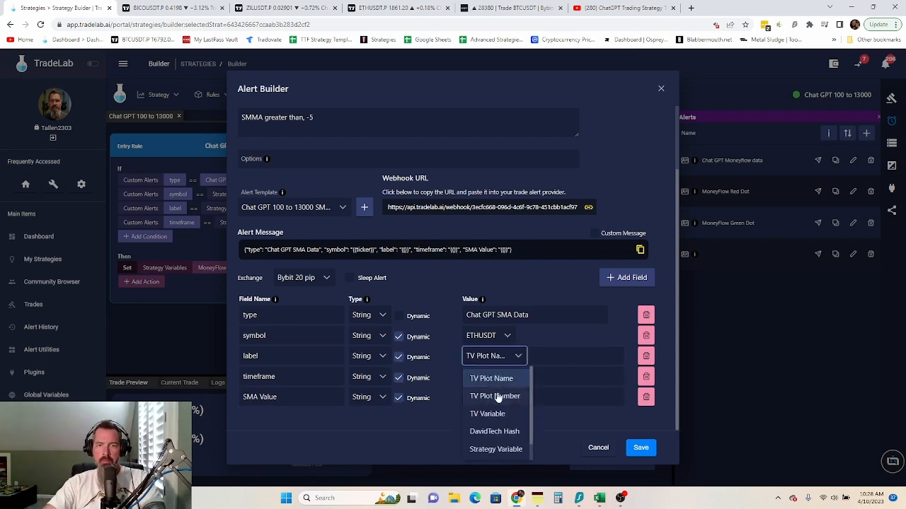
pyautogui.click(496, 450)
pyautogui.click(606, 358)
pyautogui.click(543, 404)
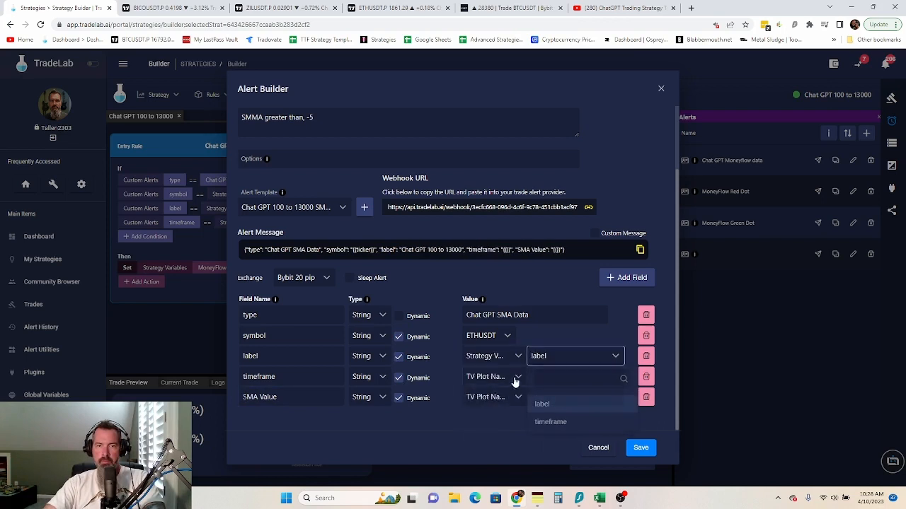
pyautogui.click(517, 377)
pyautogui.click(499, 470)
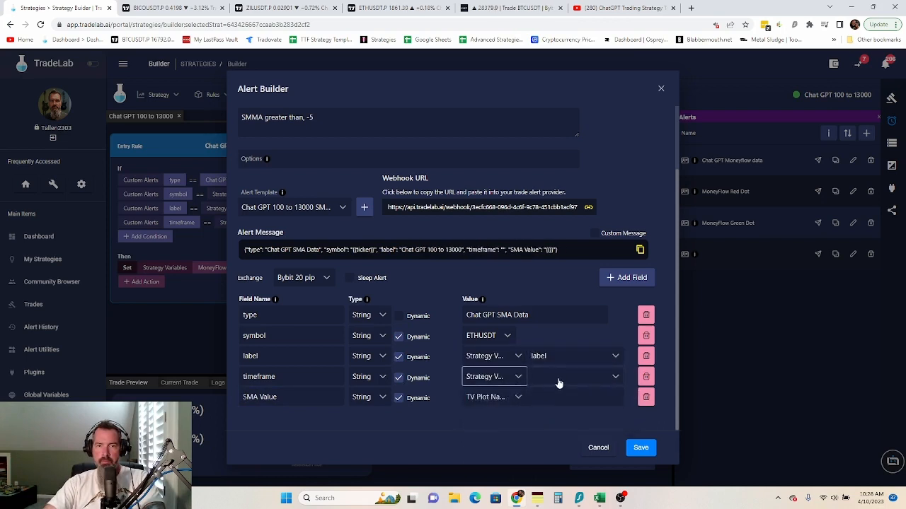
pyautogui.click(573, 377)
pyautogui.click(545, 440)
# - Take SMA Value from TV Plot Number Plot 0 and save the SMA Data alert
pyautogui.click(509, 402)
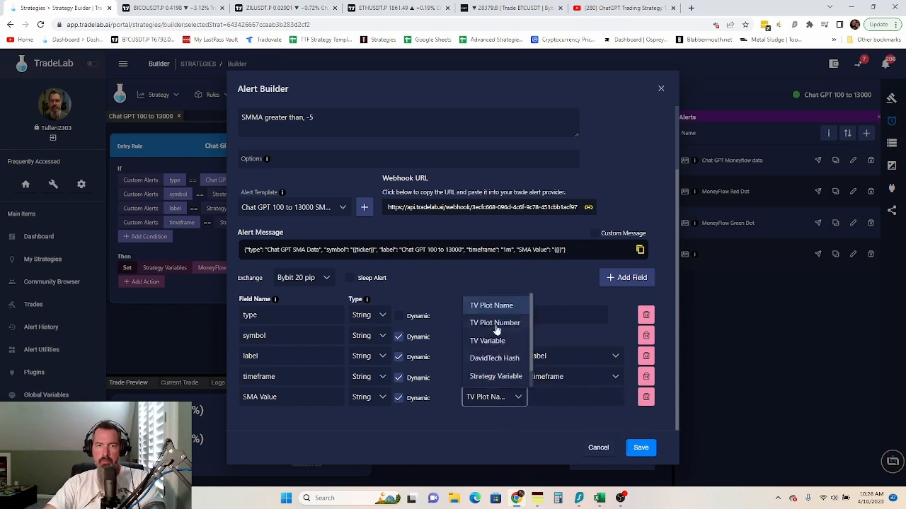
pyautogui.click(500, 322)
pyautogui.click(559, 401)
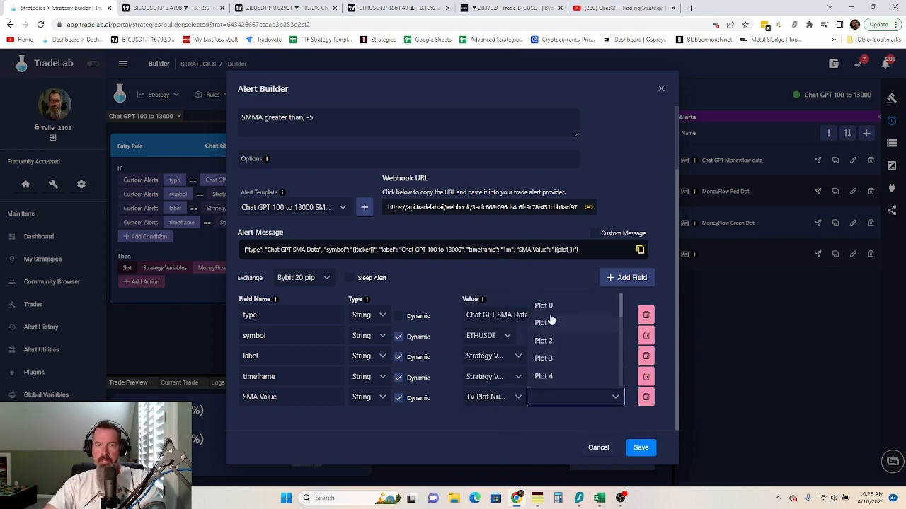
pyautogui.click(545, 305)
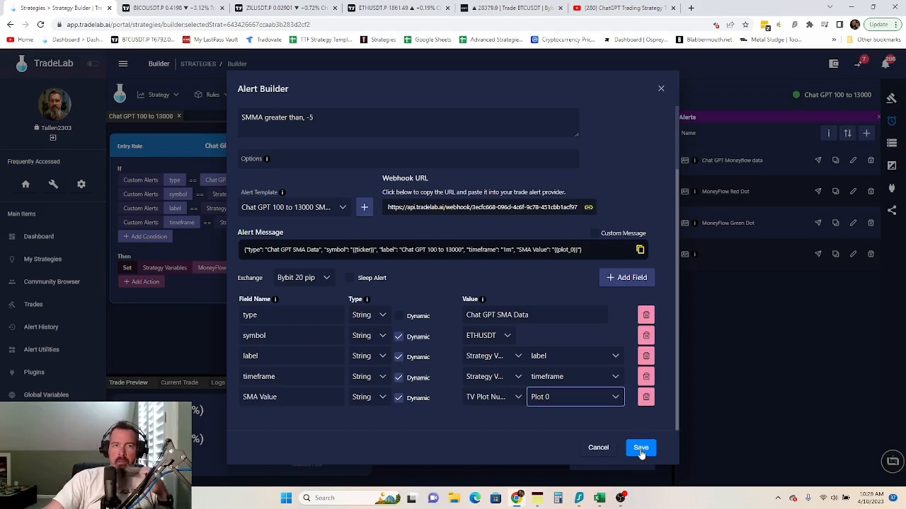
pyautogui.click(640, 449)
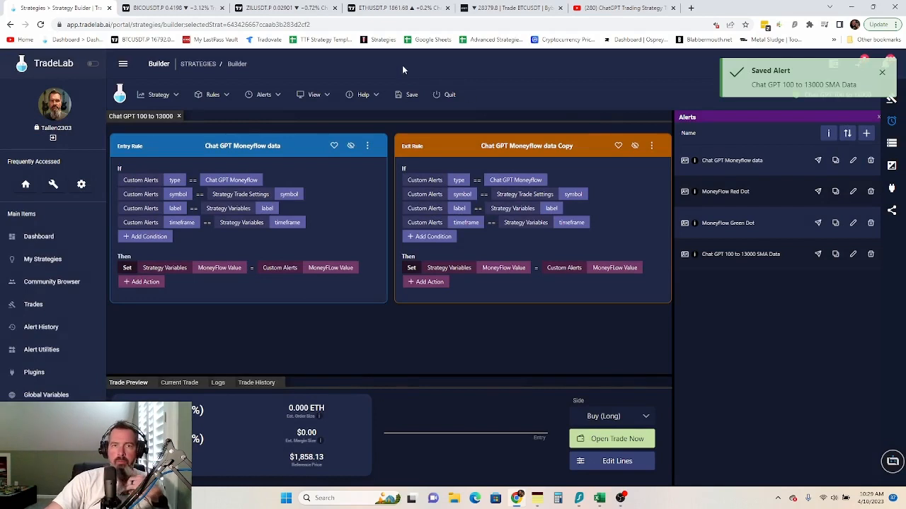
# - Save the strategy, then create a Number strategy variable named 'SMA Value' and close the editor
pyautogui.click(411, 96)
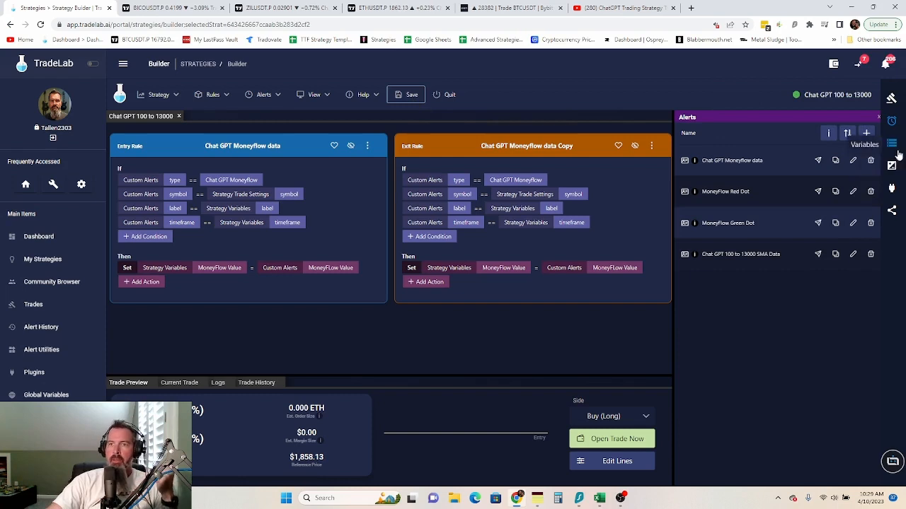
pyautogui.click(892, 145)
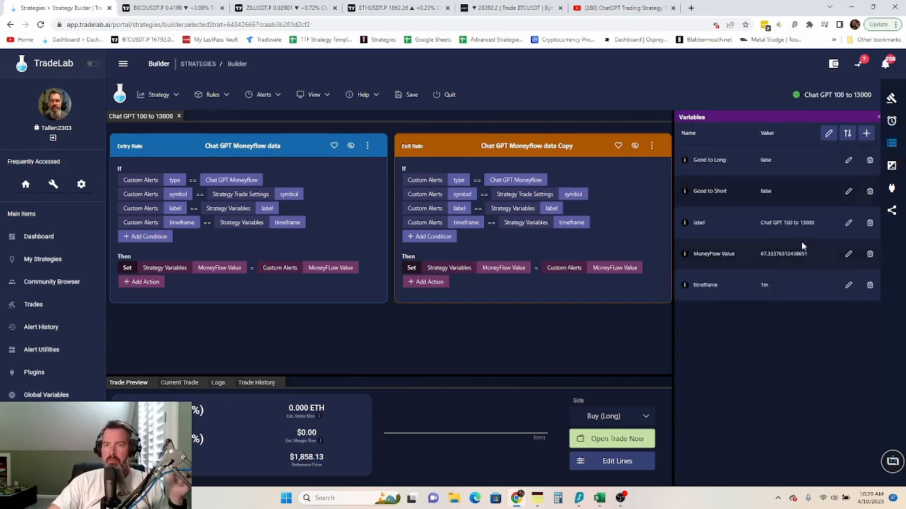
pyautogui.click(828, 135)
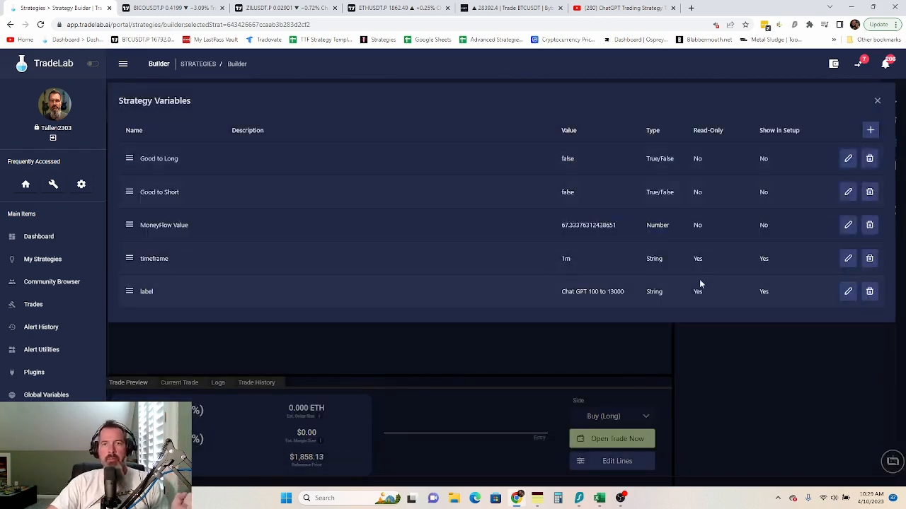
pyautogui.click(870, 129)
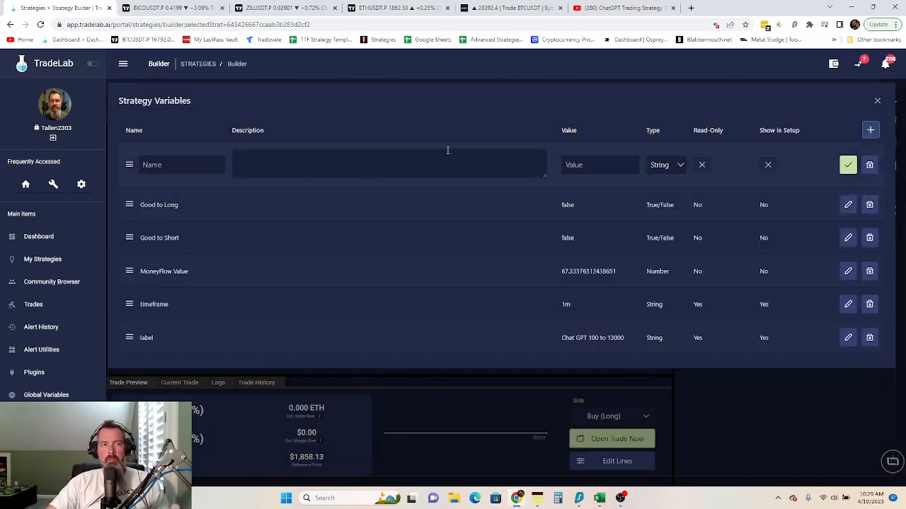
pyautogui.click(159, 164)
pyautogui.write('SMAV')
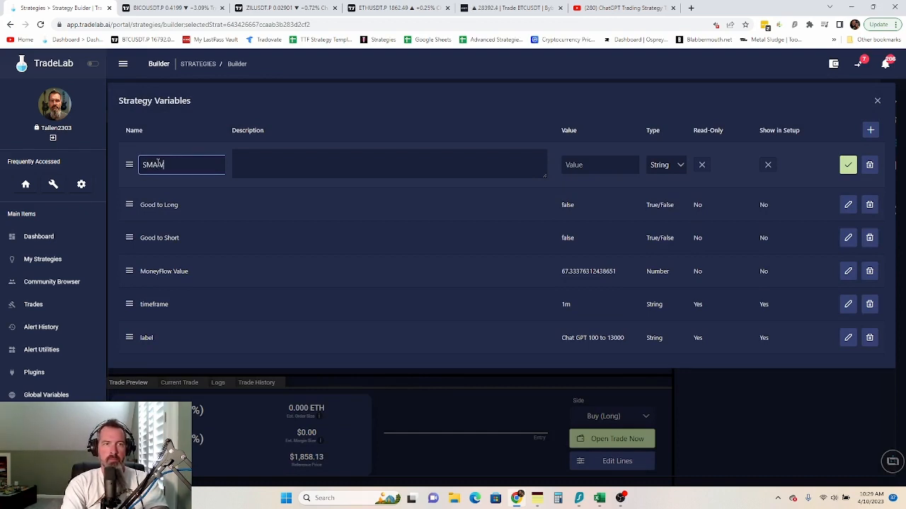
pyautogui.write('alue')
pyautogui.click(157, 164)
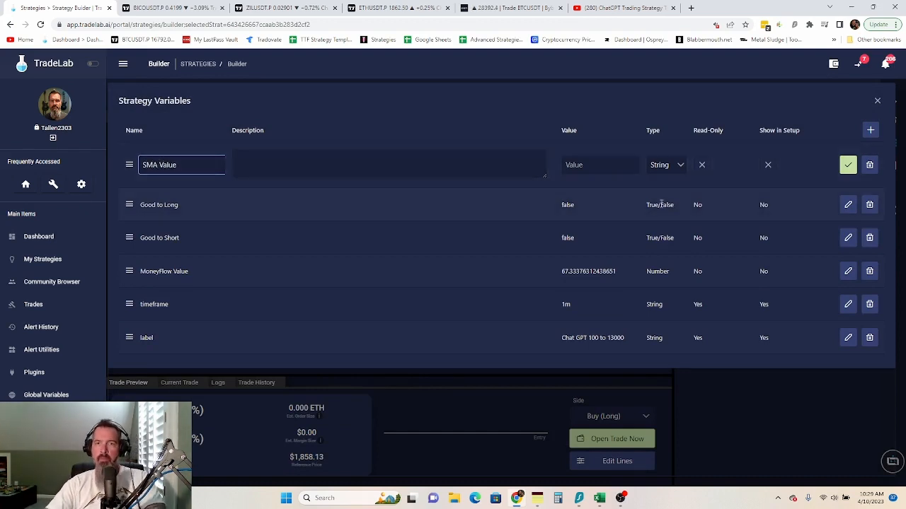
pyautogui.click(679, 165)
pyautogui.click(670, 212)
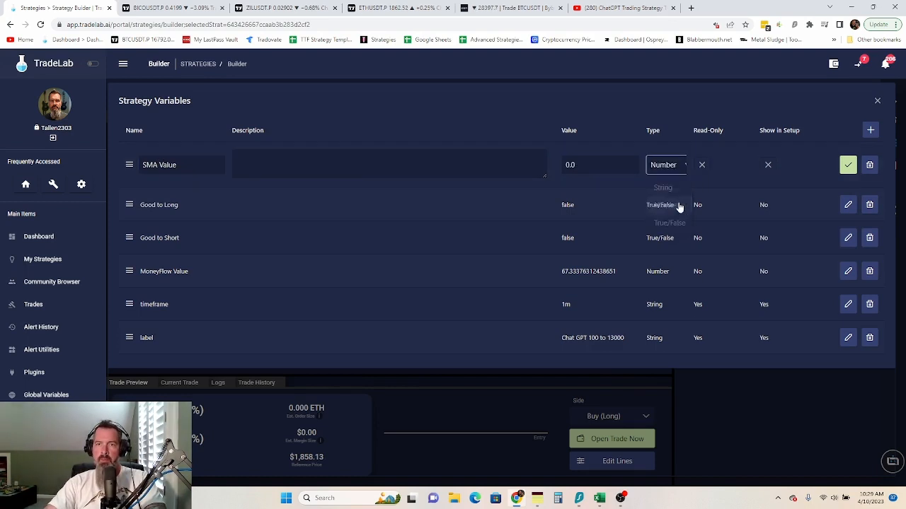
pyautogui.click(846, 165)
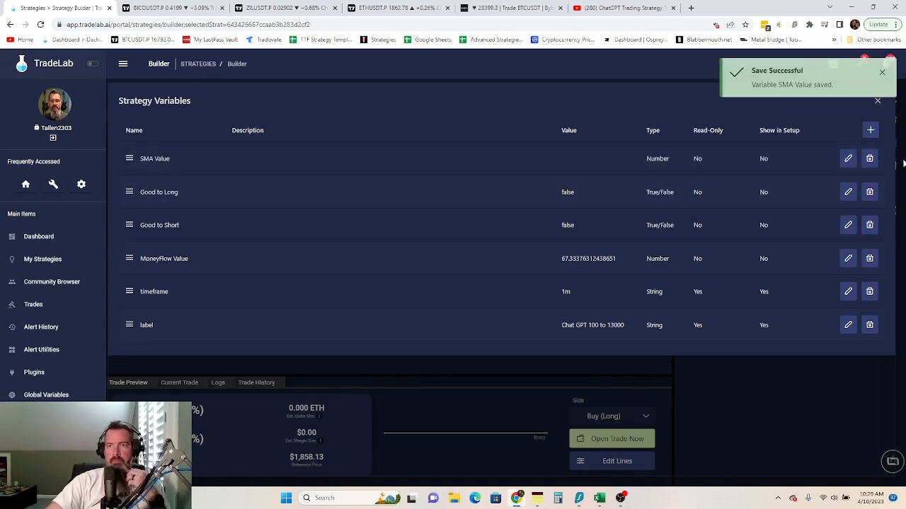
pyautogui.click(878, 104)
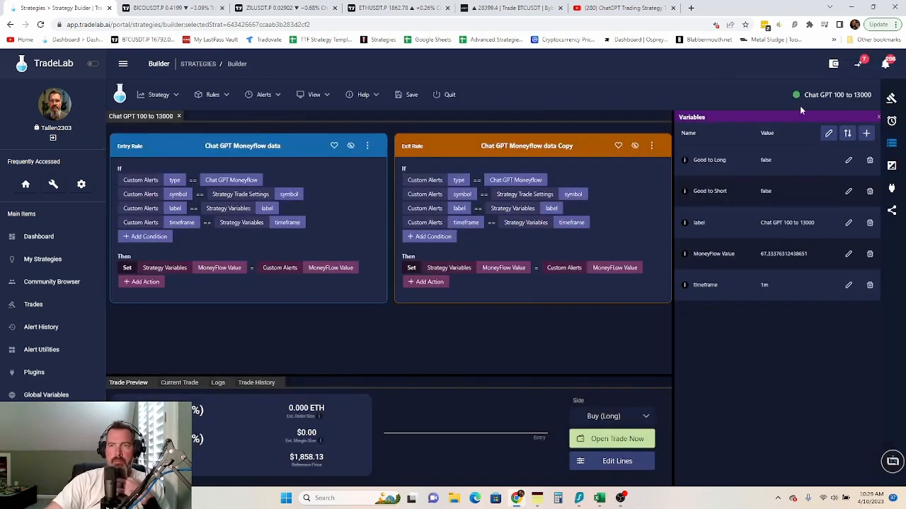
# - Save the strategy and look through its lines, variables and alerts lists
pyautogui.click(407, 95)
pyautogui.click(892, 166)
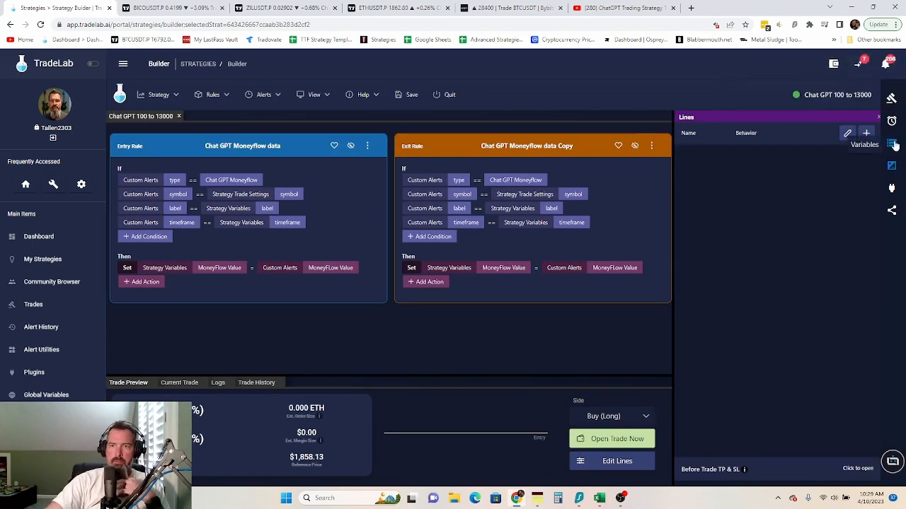
pyautogui.click(892, 143)
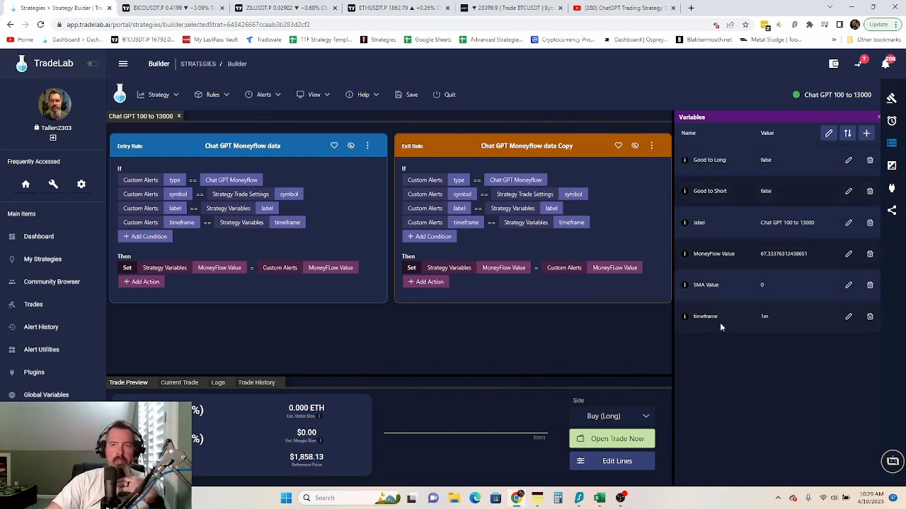
pyautogui.click(891, 121)
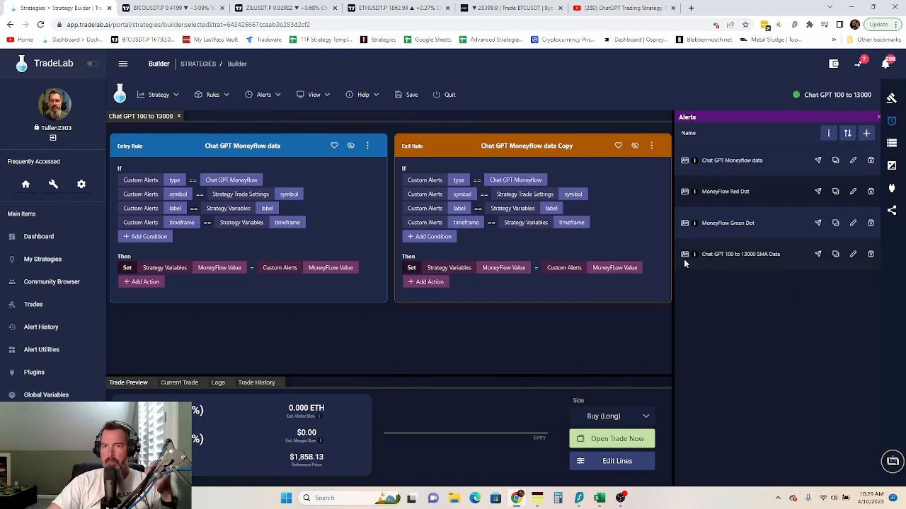
# - Copy the webhook URL of the 'Chat GPT 100 to 13000 SMA Data' alert for the ETHUSDT chart
pyautogui.click(827, 134)
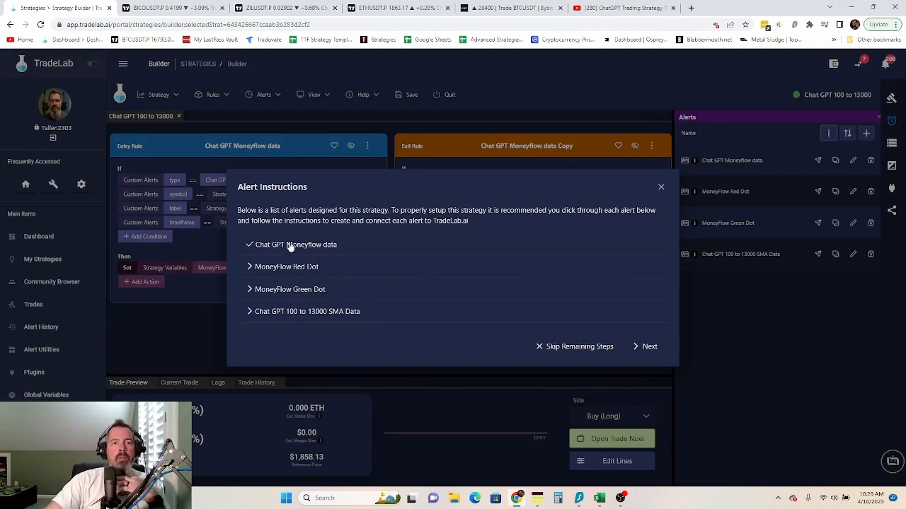
pyautogui.click(300, 312)
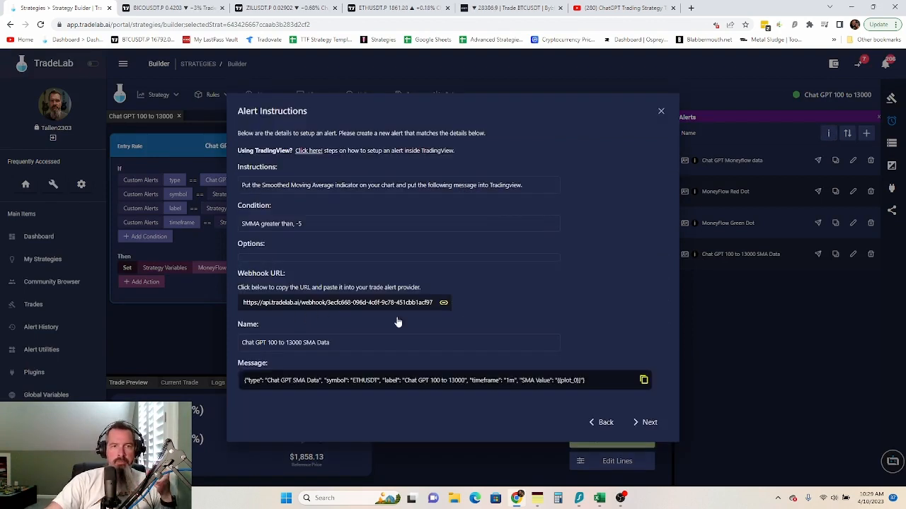
pyautogui.click(411, 305)
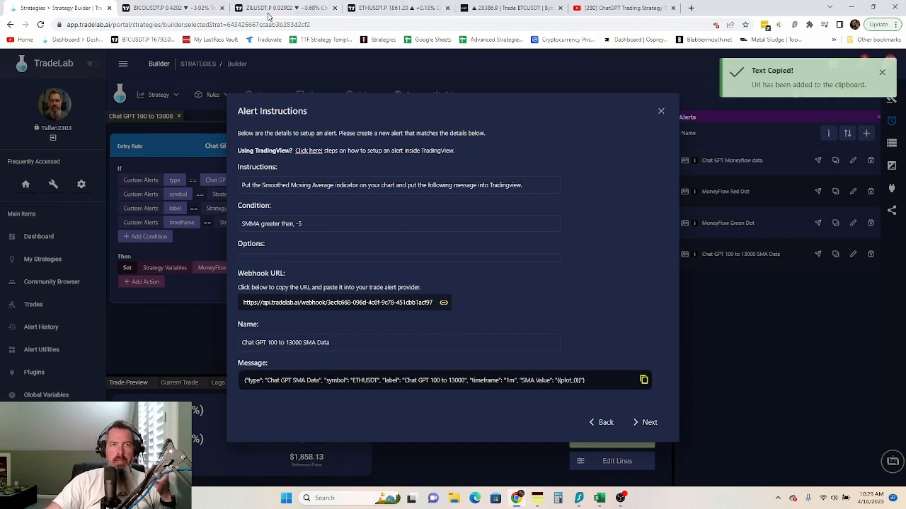
pyautogui.click(393, 8)
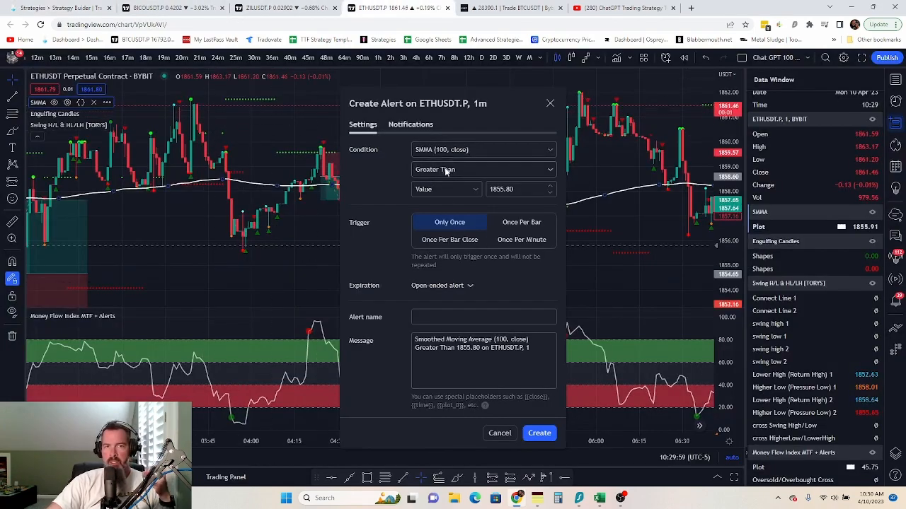
# - Clear the 1855.80 threshold, trigger once per bar close, and paste TradeLab's webhook URL
pyautogui.moveTo(523, 191); pyautogui.dragTo(492, 192)
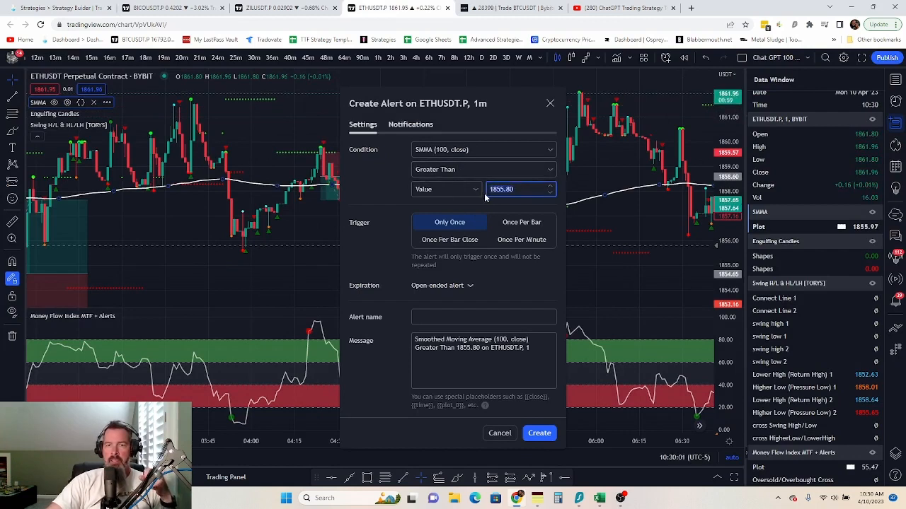
pyautogui.press('BackSpace')
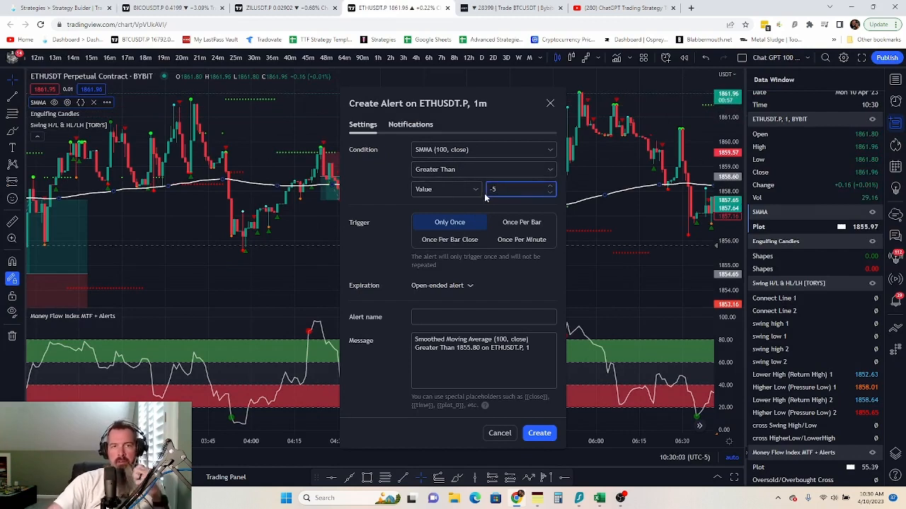
pyautogui.click(456, 241)
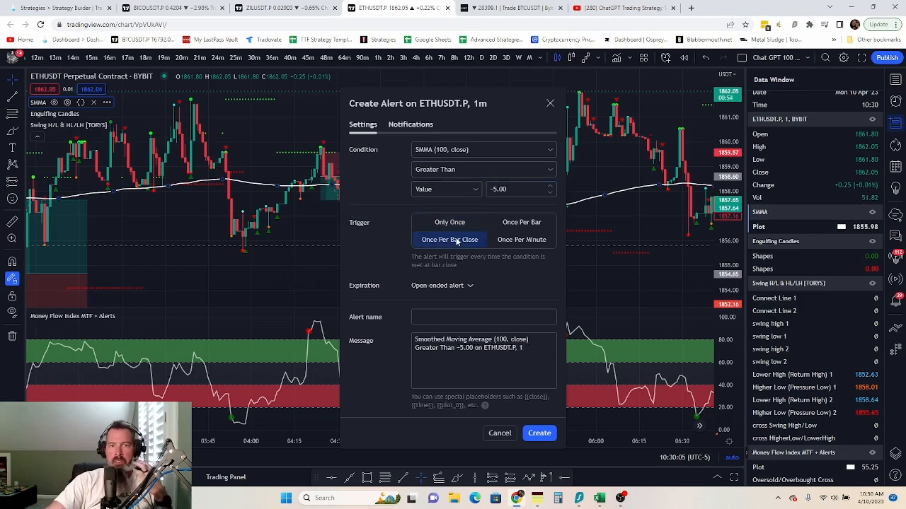
pyautogui.click(417, 124)
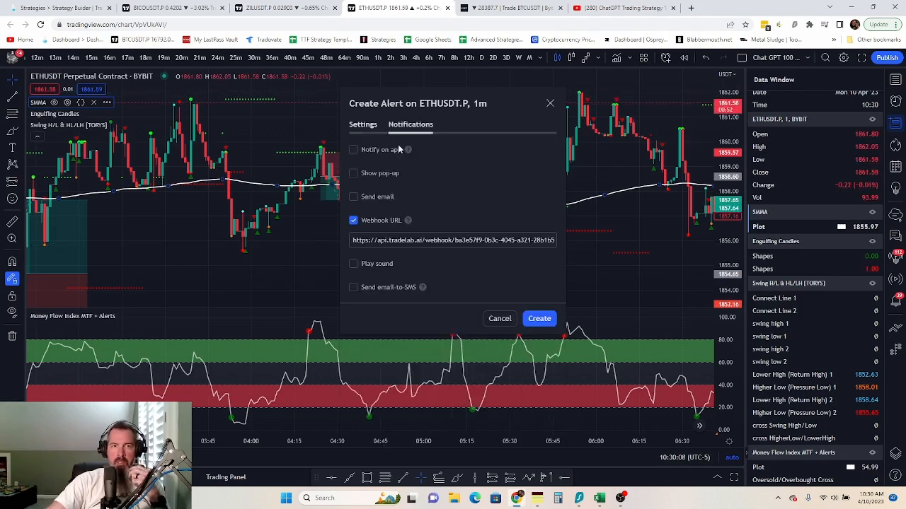
pyautogui.tripleClick(395, 240)
pyautogui.hotkey('ctrl', 'v')
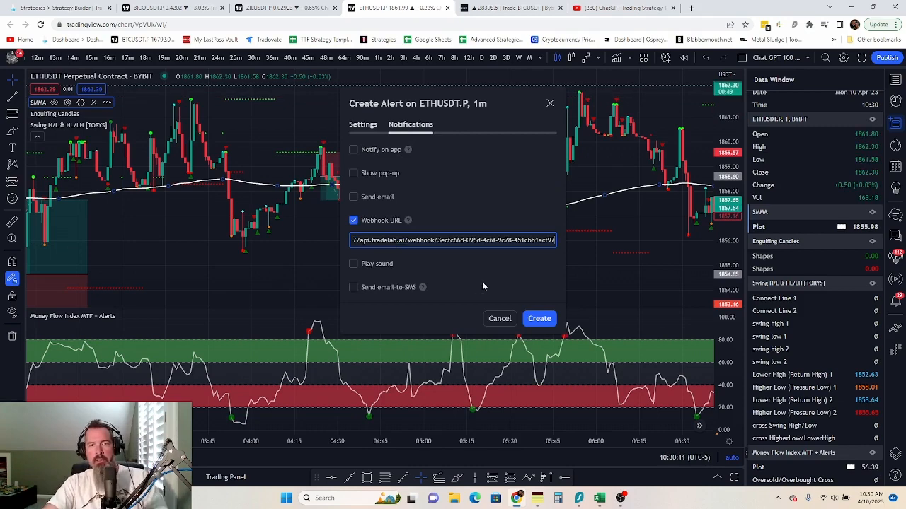
pyautogui.click(363, 125)
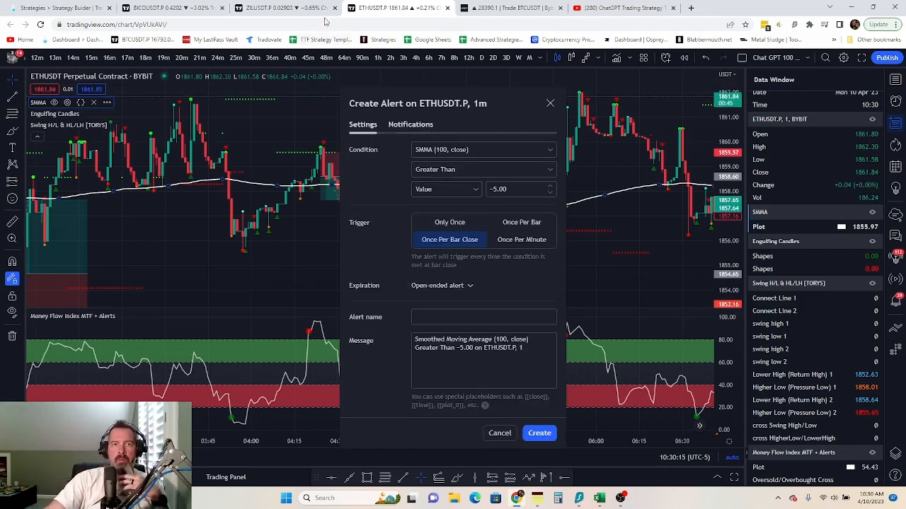
# - Name the alert 'Chat GPT 100 to 13000 SMA Data', copied from TradeLab's instructions
pyautogui.click(60, 8)
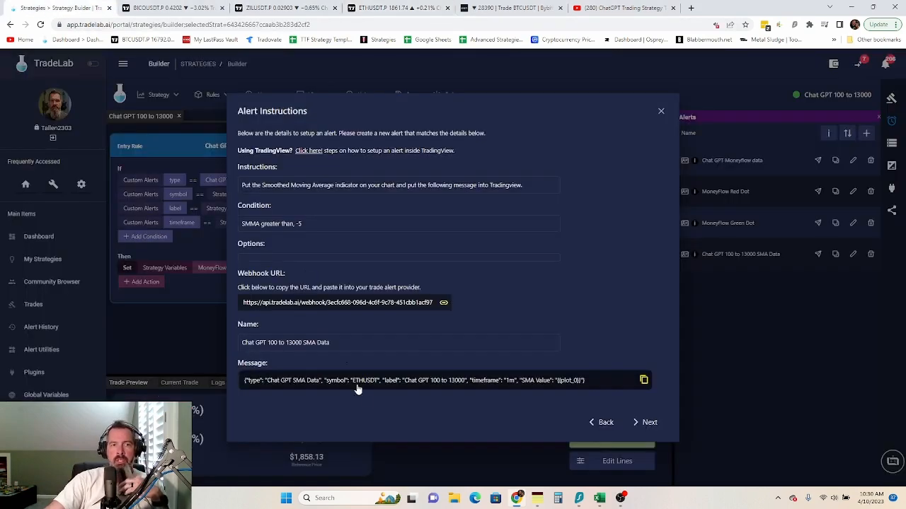
pyautogui.click(315, 380)
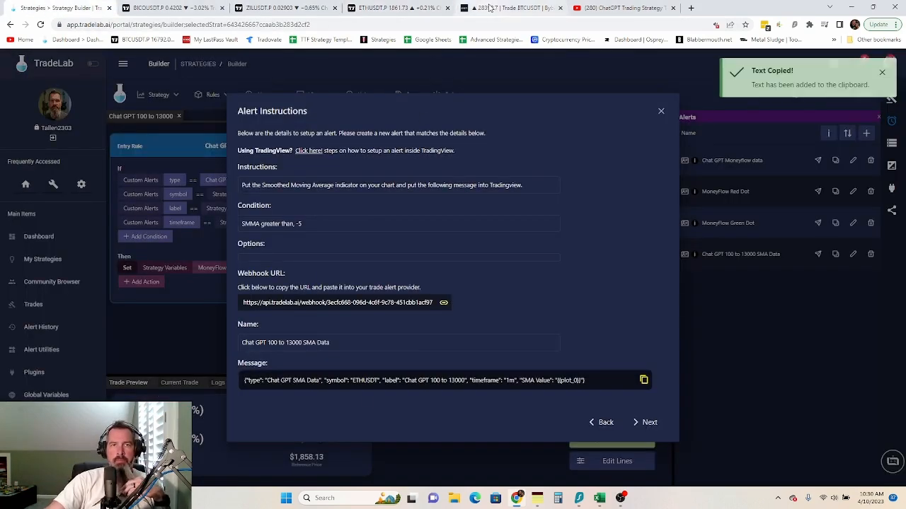
pyautogui.click(386, 8)
pyautogui.click(436, 316)
pyautogui.rightClick(436, 317)
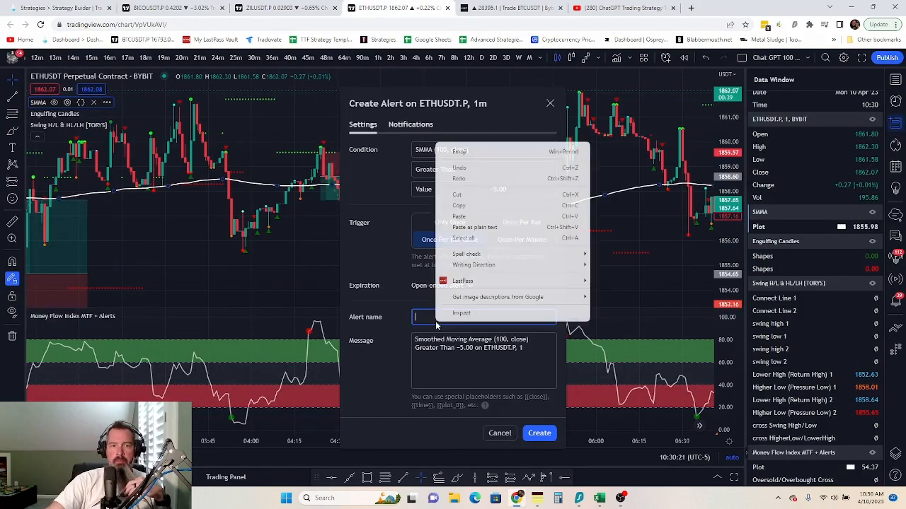
pyautogui.click(458, 216)
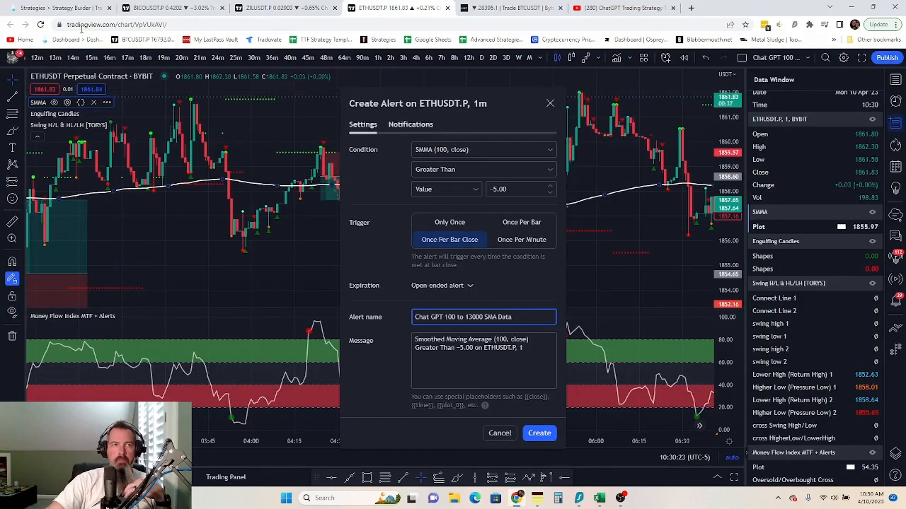
# - Replace the default alert message with TradeLab's JSON message and create the alert
pyautogui.click(43, 8)
pyautogui.click(293, 383)
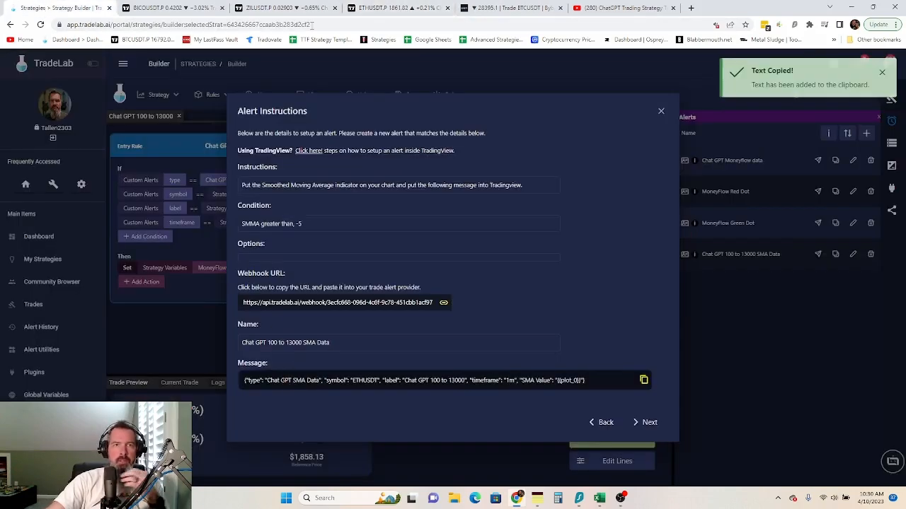
pyautogui.click(386, 8)
pyautogui.click(488, 340)
pyautogui.tripleClick(489, 340)
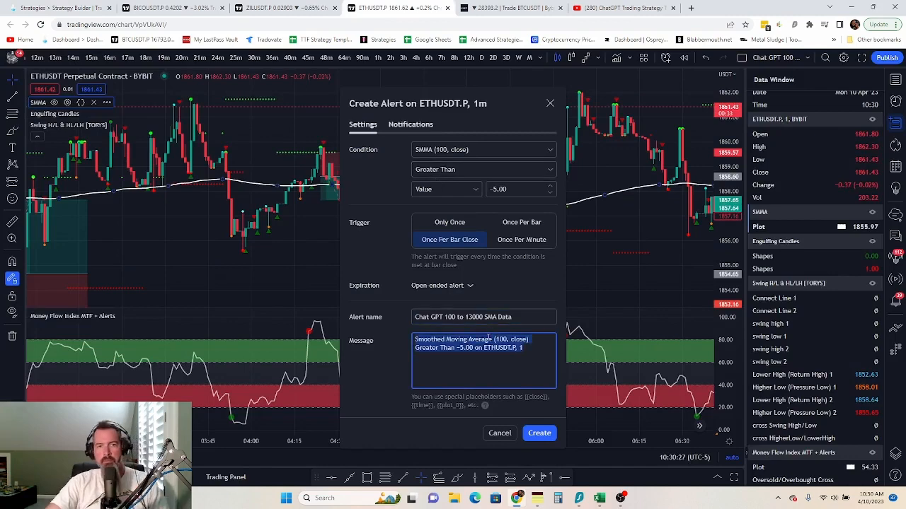
pyautogui.hotkey('ctrl', 'v')
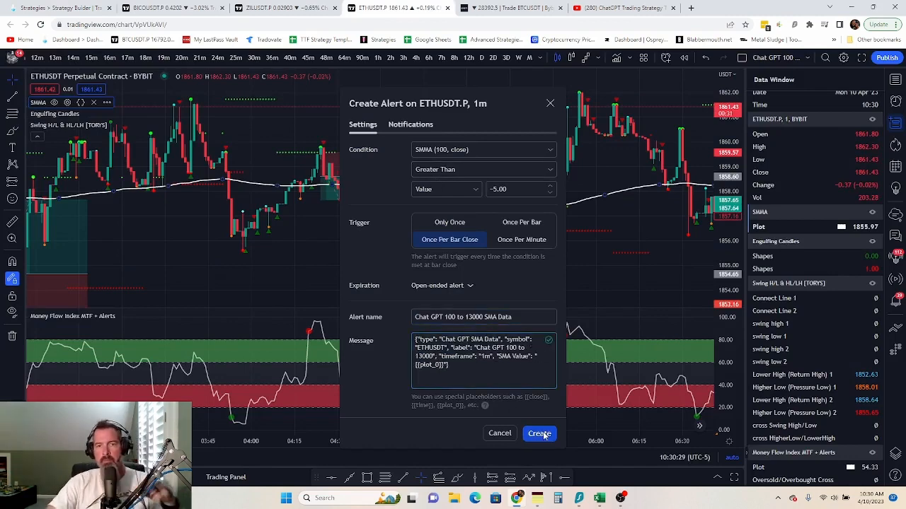
pyautogui.click(539, 433)
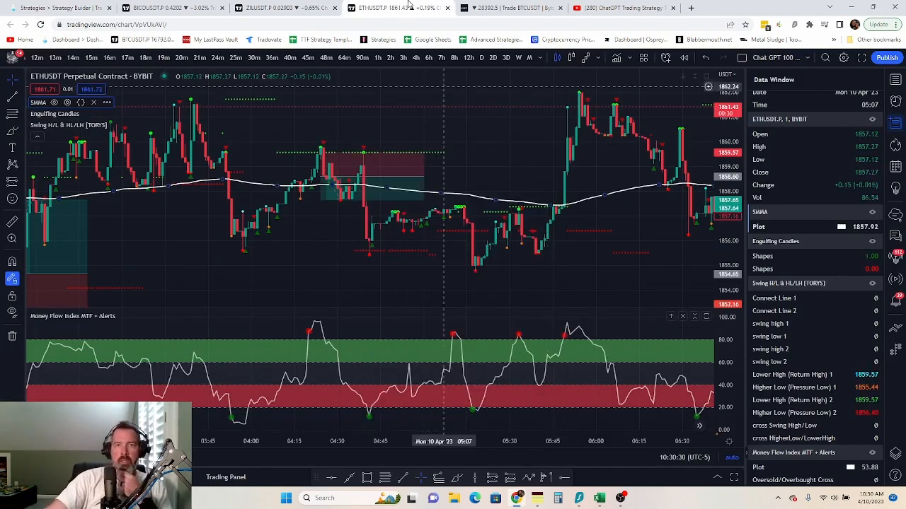
pyautogui.click(35, 9)
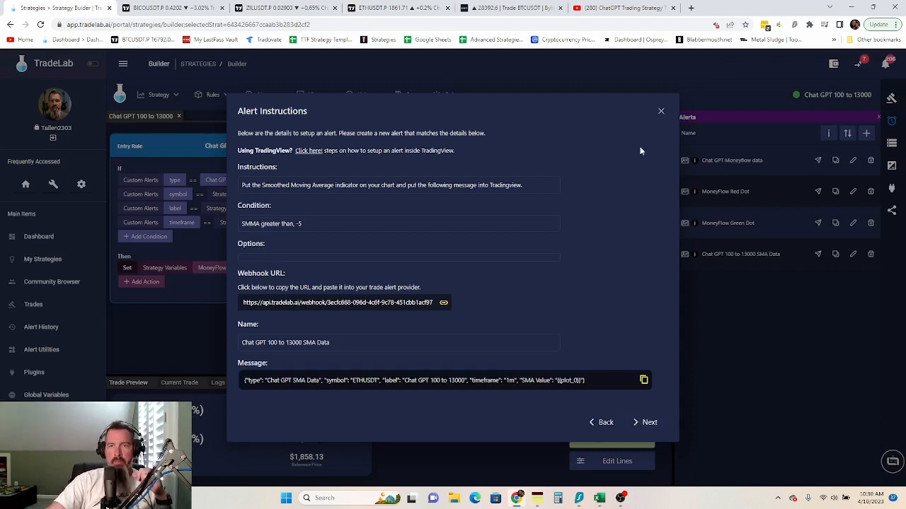
# - Create an entry rule from the SMA Data alert with symbol matching the strategy's Symbol setting
pyautogui.click(660, 113)
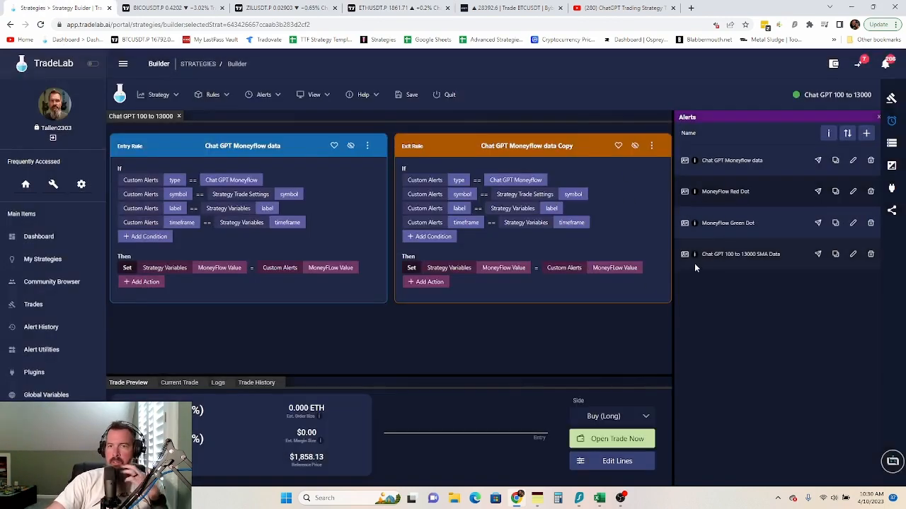
pyautogui.moveTo(685, 257); pyautogui.dragTo(202, 146)
pyautogui.scroll(-3, 376, 252)
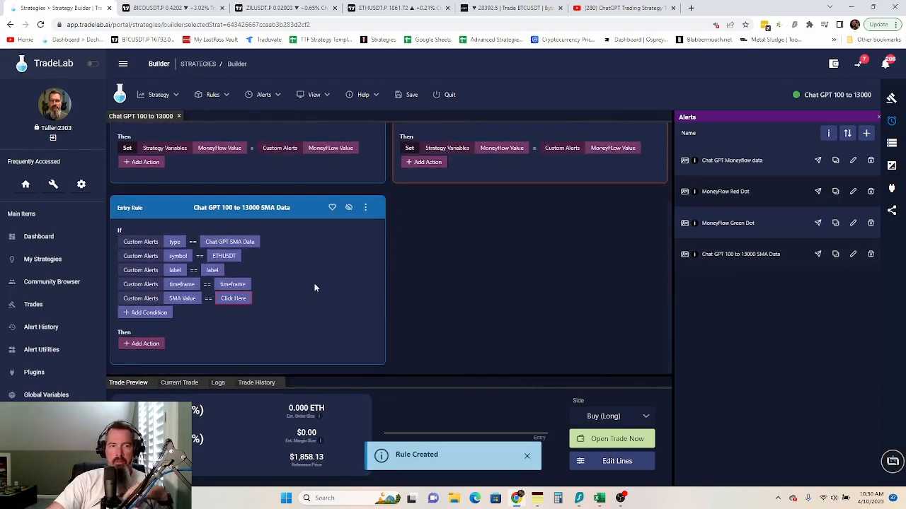
pyautogui.click(224, 257)
pyautogui.click(344, 218)
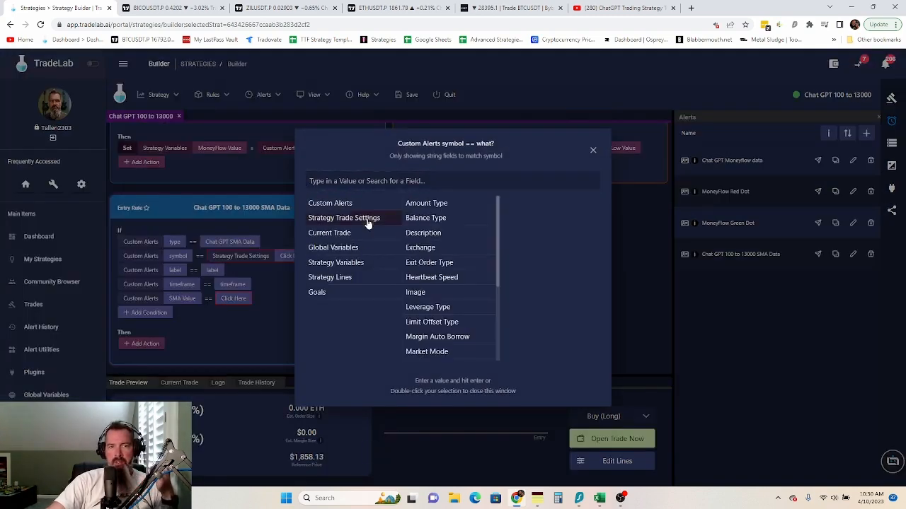
pyautogui.scroll(-2, 458, 277)
pyautogui.click(420, 310)
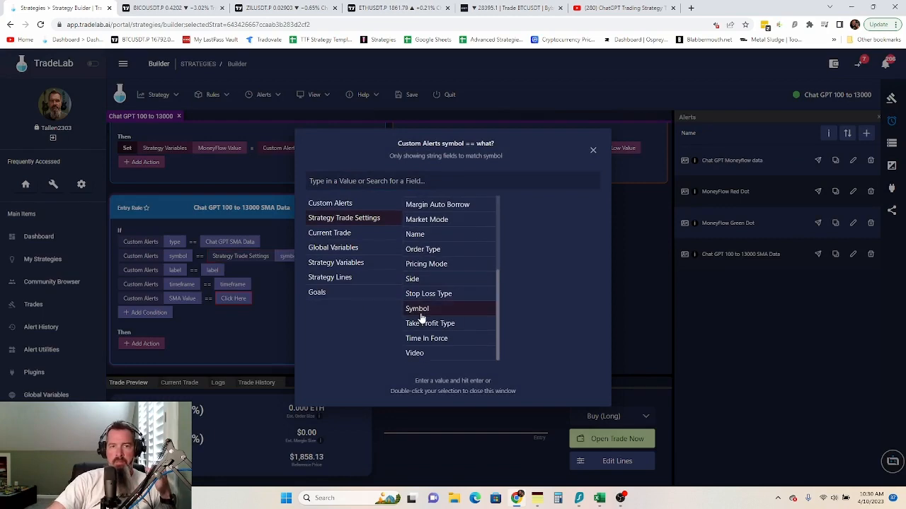
pyautogui.click(253, 292)
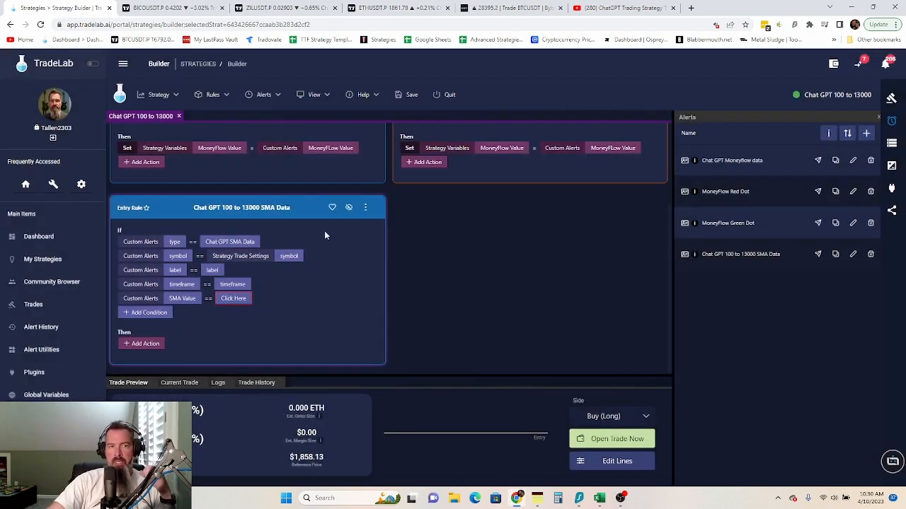
# - Make the rule's label and timeframe conditions match the strategy variables label and timeframe
pyautogui.click(208, 272)
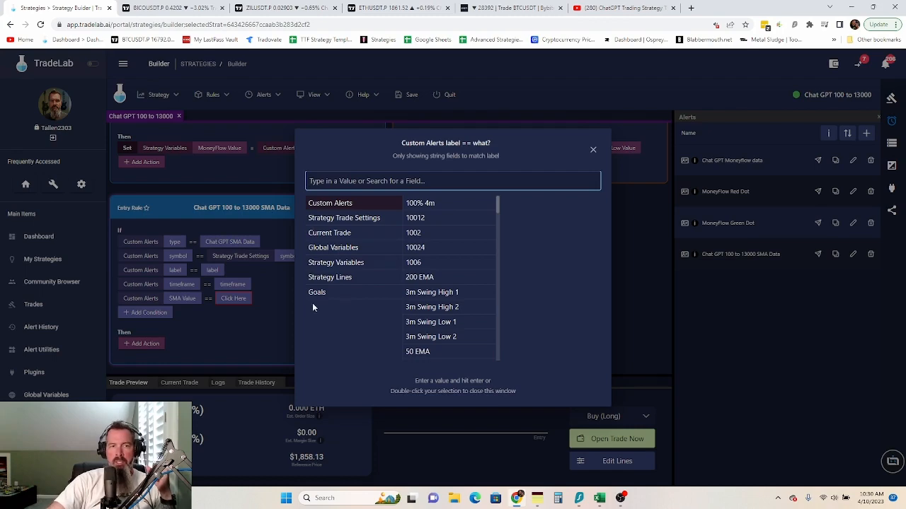
pyautogui.click(344, 263)
pyautogui.click(429, 204)
pyautogui.click(273, 323)
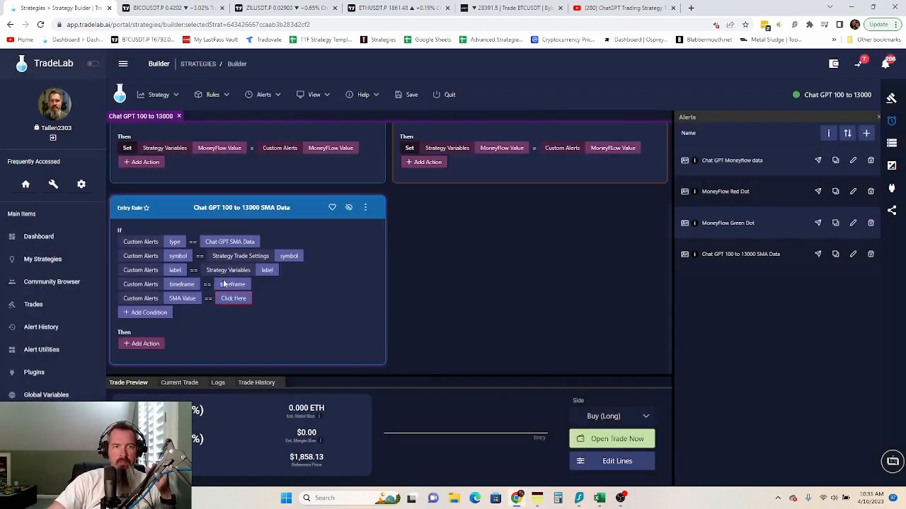
pyautogui.click(232, 284)
pyautogui.click(351, 263)
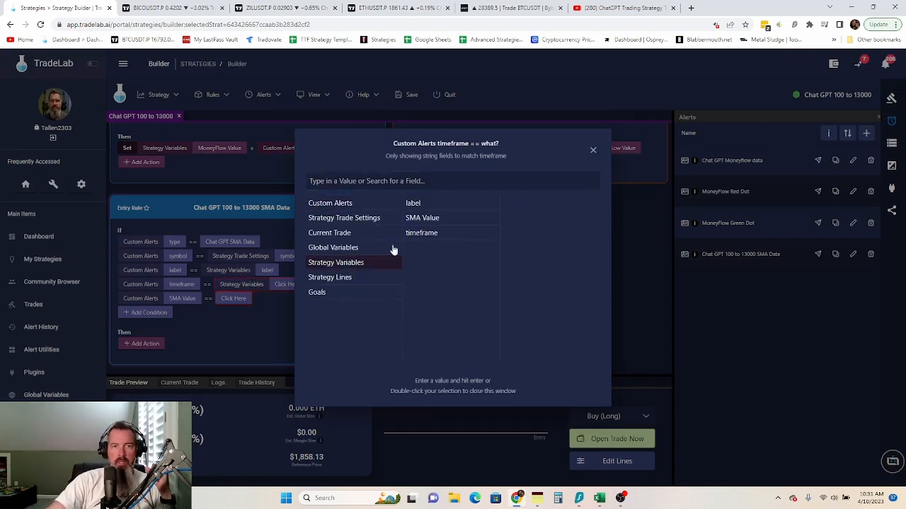
pyautogui.click(429, 233)
pyautogui.click(265, 310)
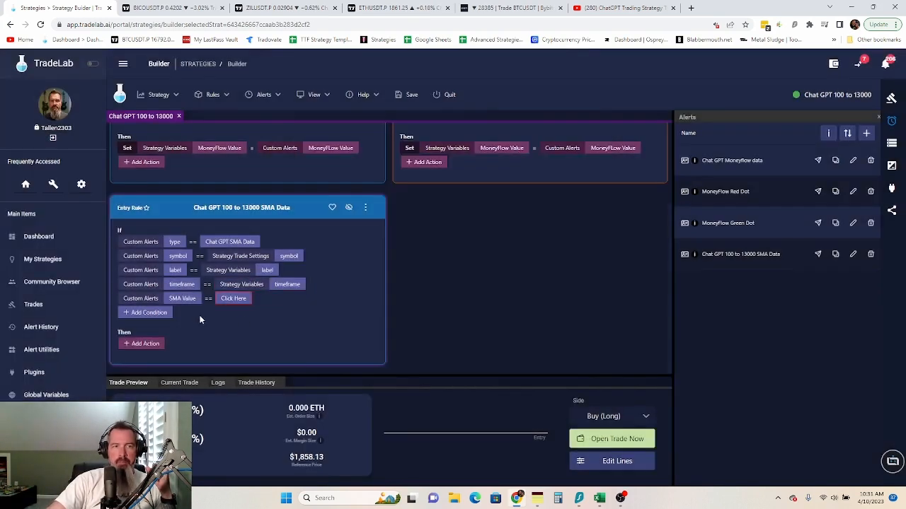
# - Add a Set action: Strategy Variables SMA Value = Custom Alerts SMA Value
pyautogui.click(145, 343)
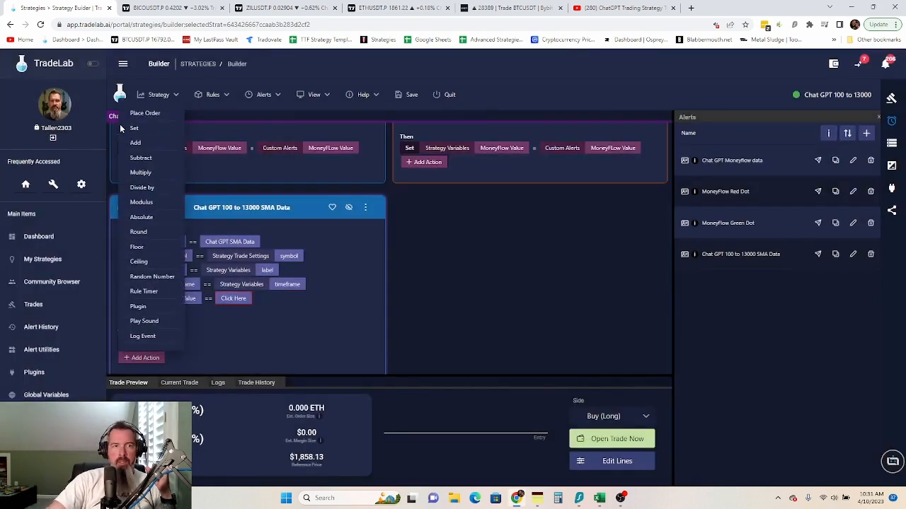
pyautogui.click(133, 129)
pyautogui.click(182, 344)
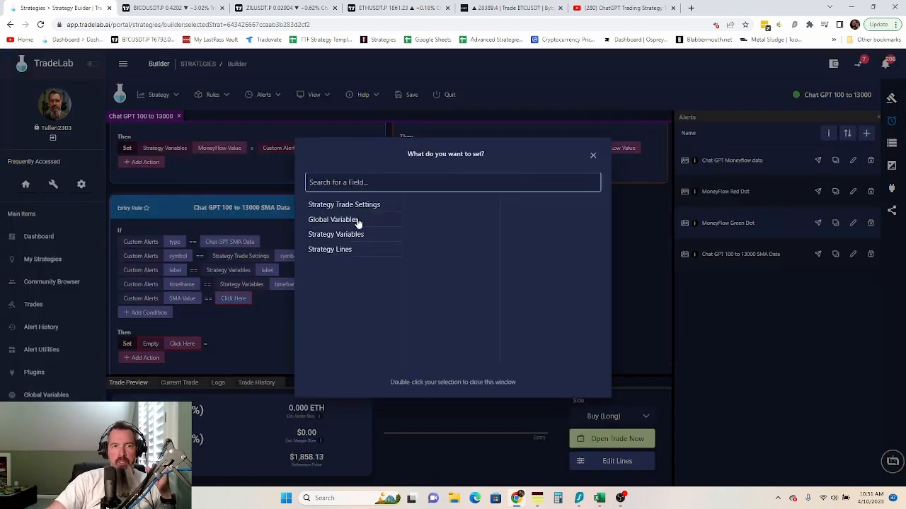
pyautogui.click(346, 238)
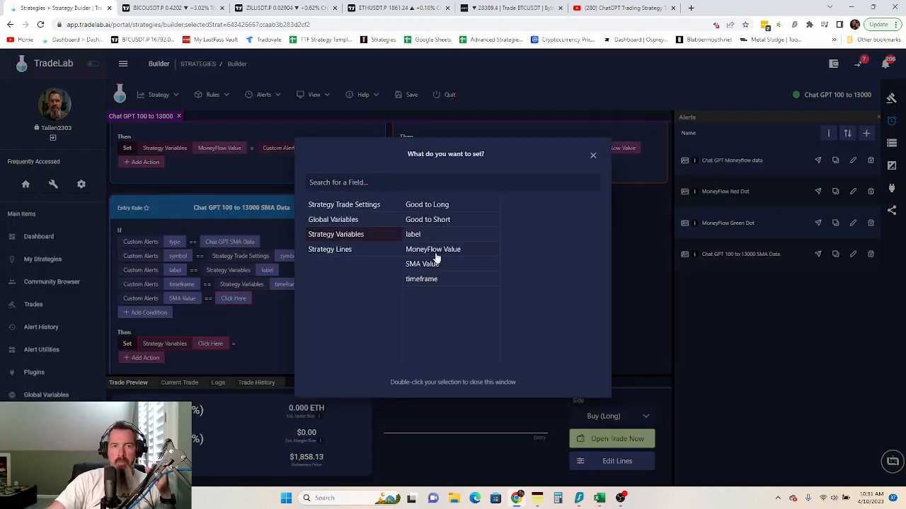
pyautogui.click(429, 266)
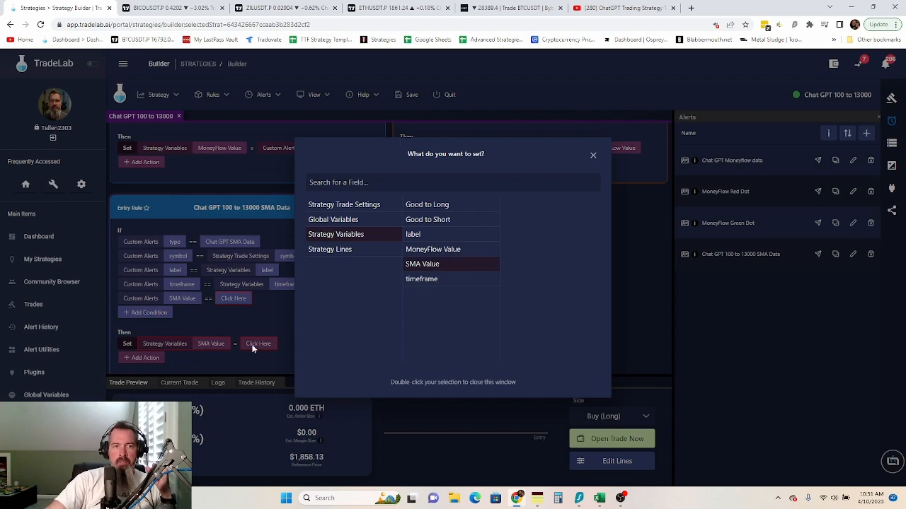
pyautogui.click(252, 348)
pyautogui.click(344, 204)
pyautogui.click(363, 181)
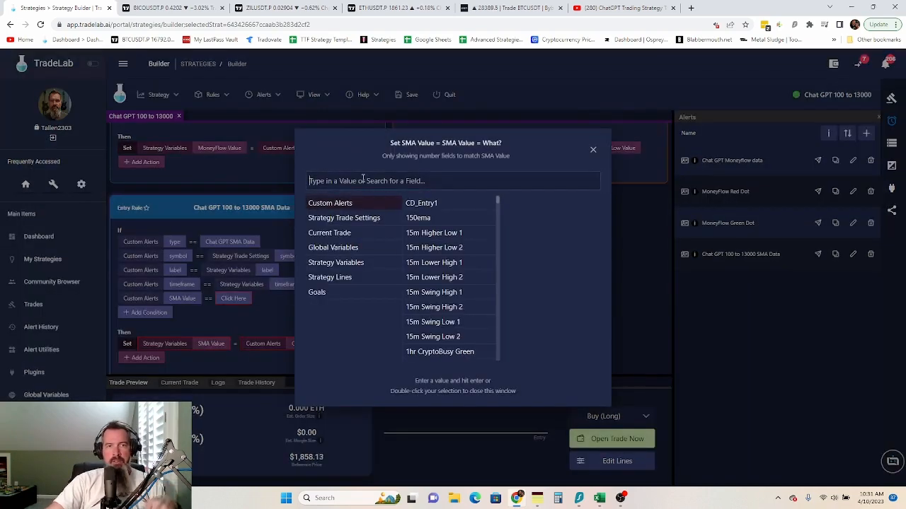
pyautogui.write('sma')
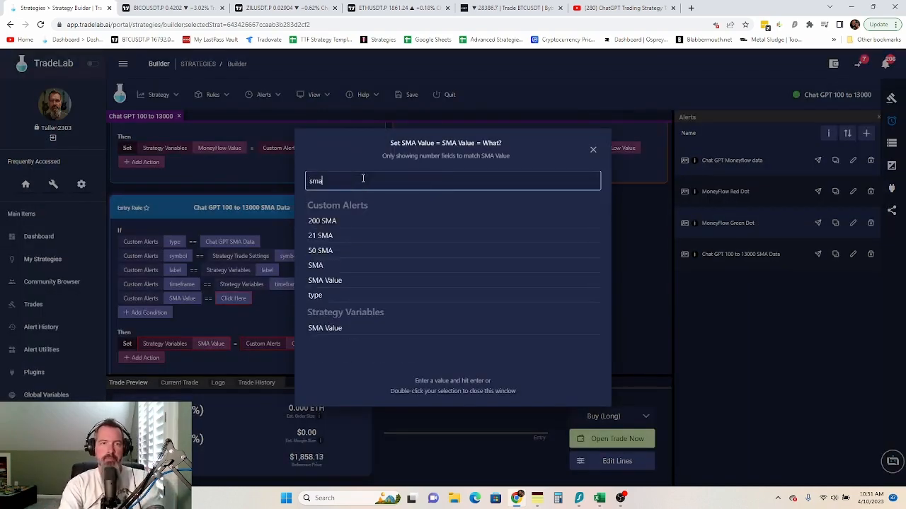
pyautogui.doubleClick(334, 281)
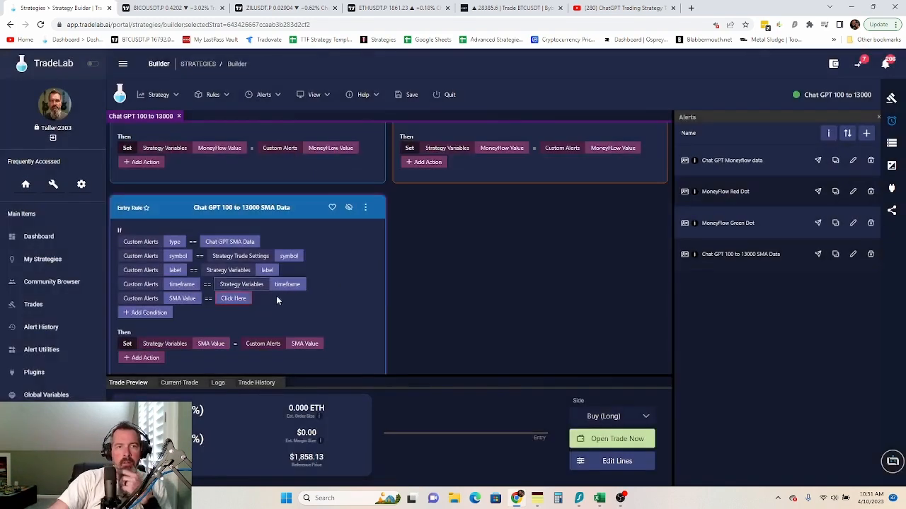
# - Remove the SMA Value condition and copy the SMA Data rule to the exit side
pyautogui.rightClick(172, 300)
pyautogui.click(207, 345)
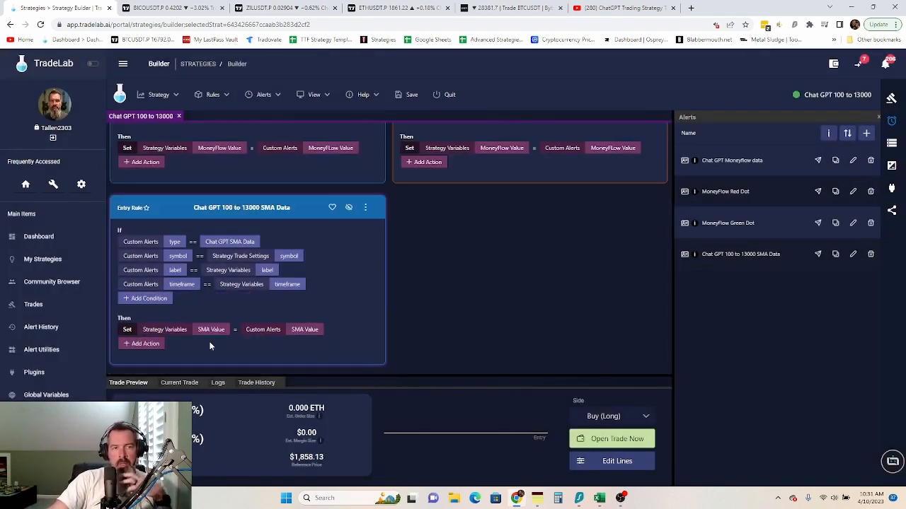
pyautogui.click(366, 209)
pyautogui.moveTo(386, 244)
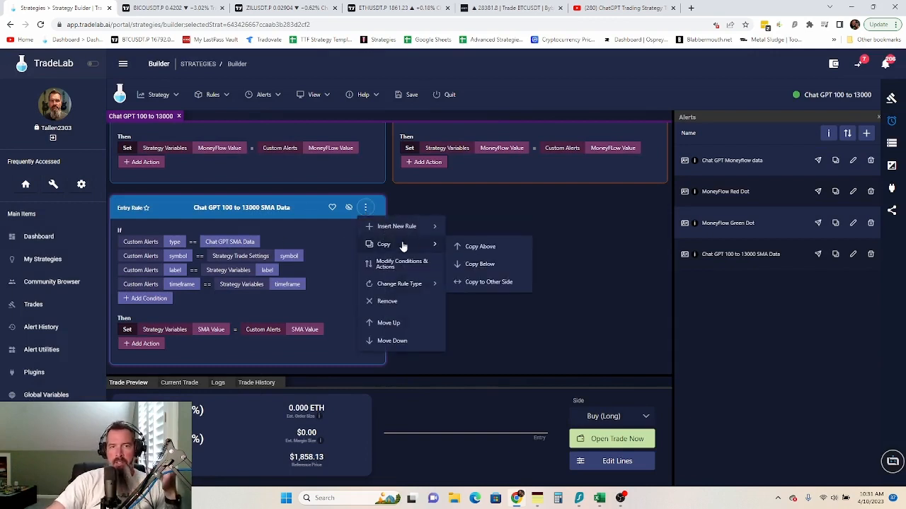
pyautogui.click(488, 283)
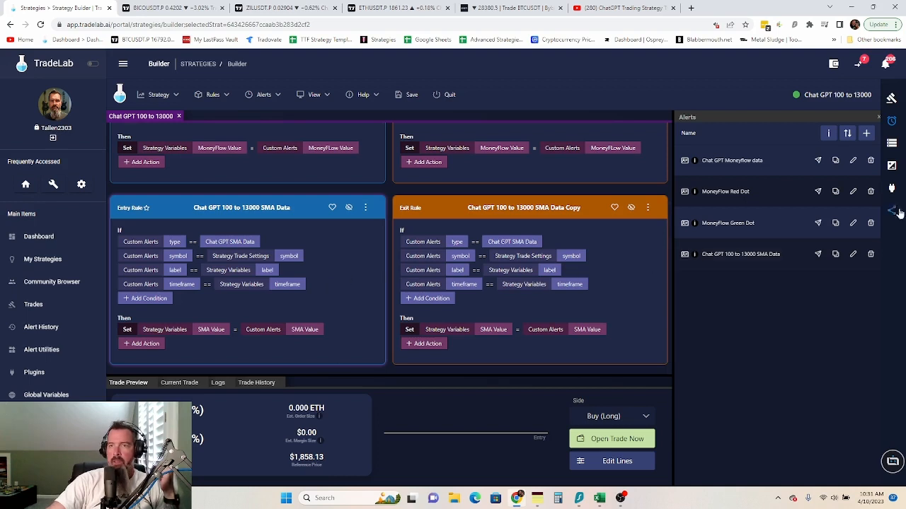
# - Check the strategy variables list, then bring up the ChatGPT trading strategy video
pyautogui.click(892, 142)
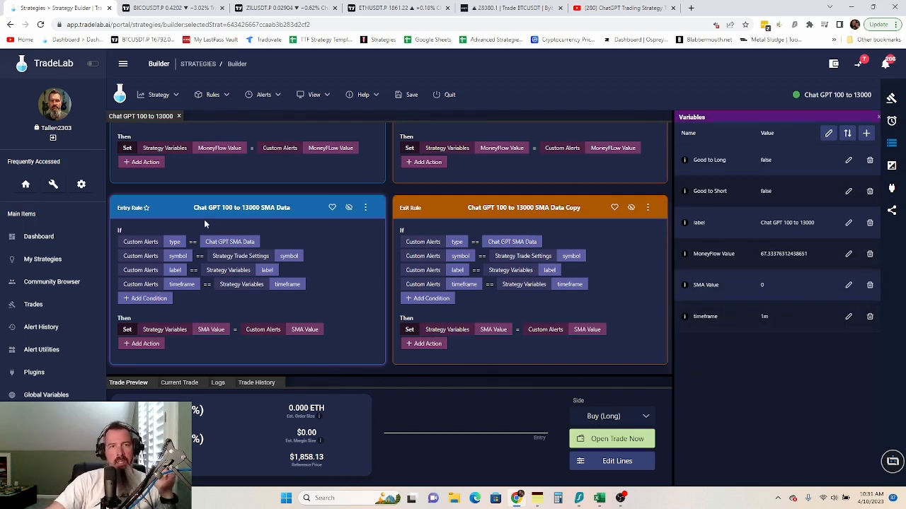
pyautogui.scroll(3, 207, 225)
pyautogui.scroll(-3, 241, 204)
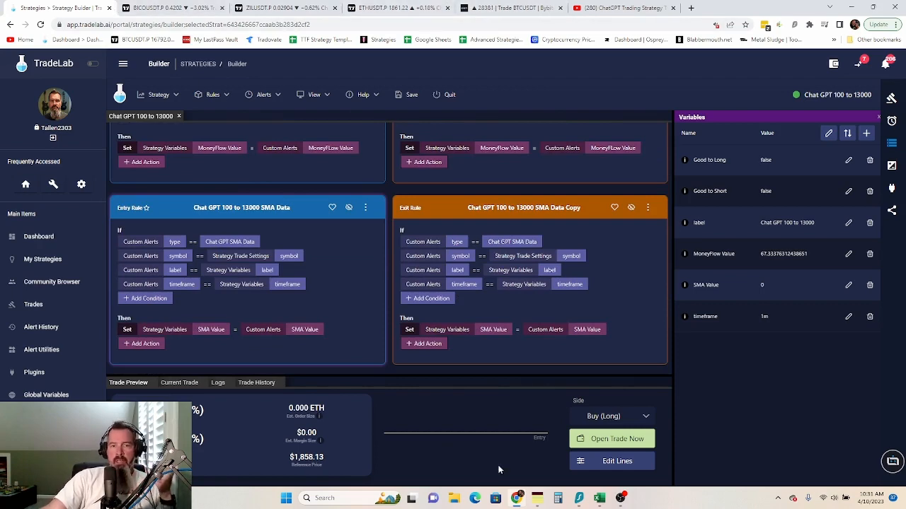
pyautogui.click(615, 8)
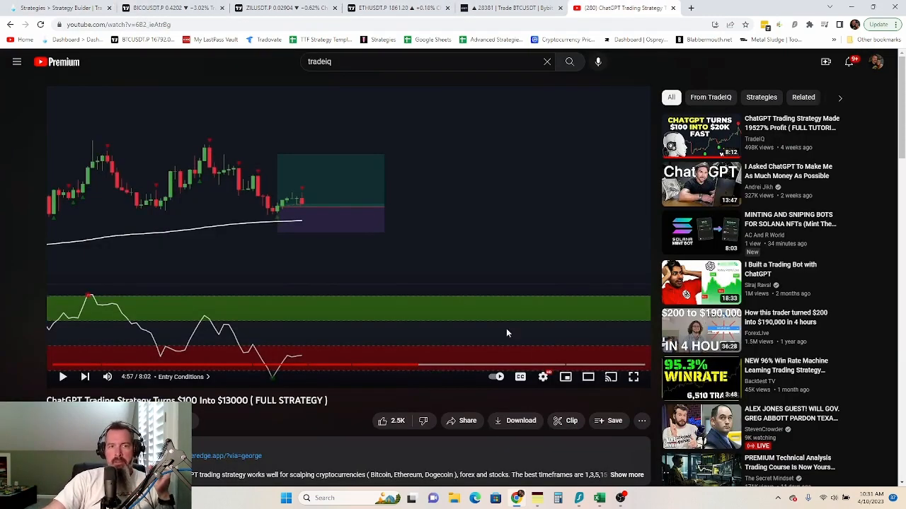
# - Glance at the ETHUSDT chart, then return to the TradeLab strategy builder
pyautogui.click(399, 7)
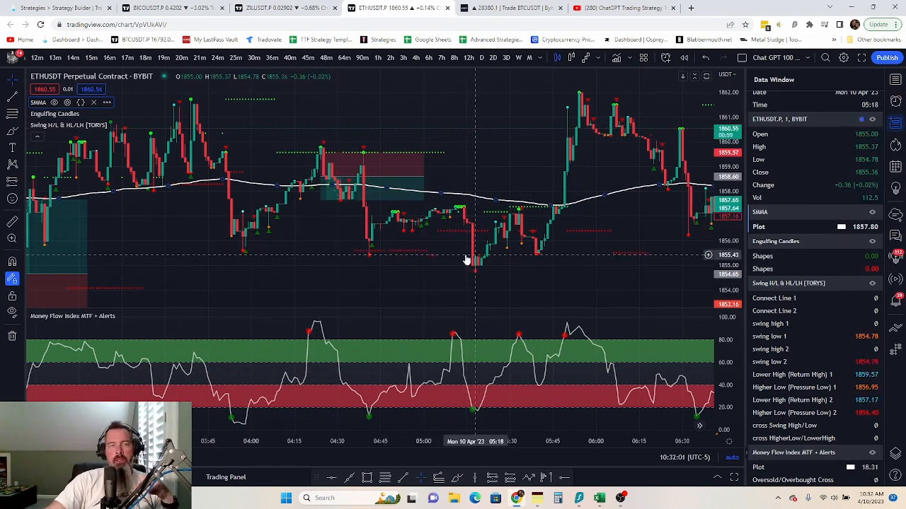
pyautogui.click(59, 7)
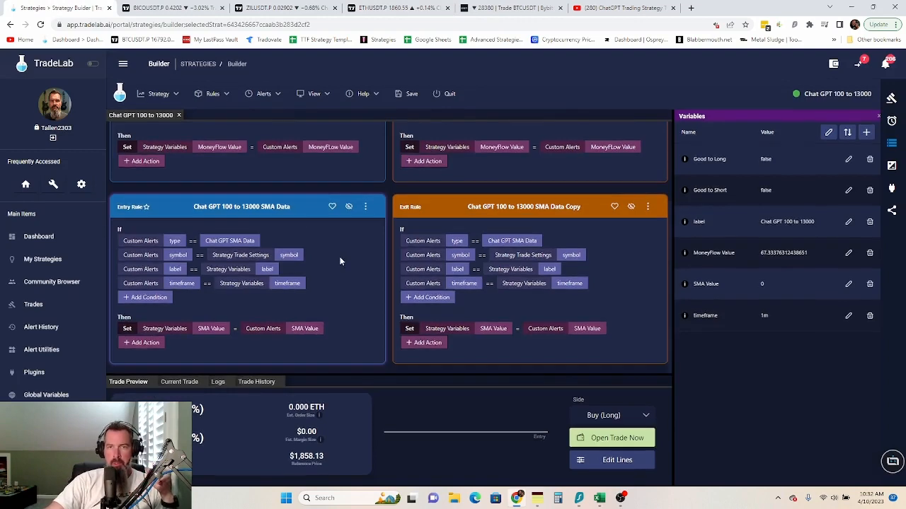
# - Scroll through the rules, review the four strategy alerts, then return to the ETHUSDT chart
pyautogui.scroll(2, 318, 322)
pyautogui.scroll(-2, 321, 320)
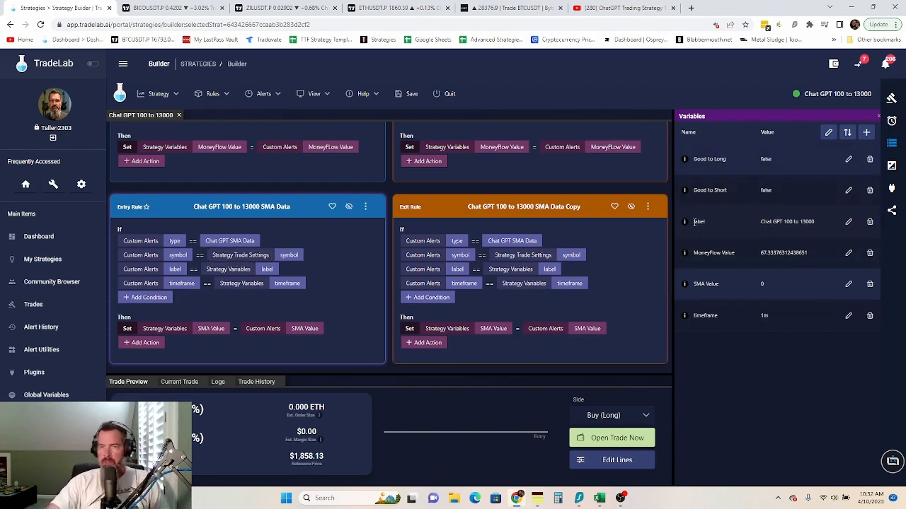
pyautogui.click(891, 120)
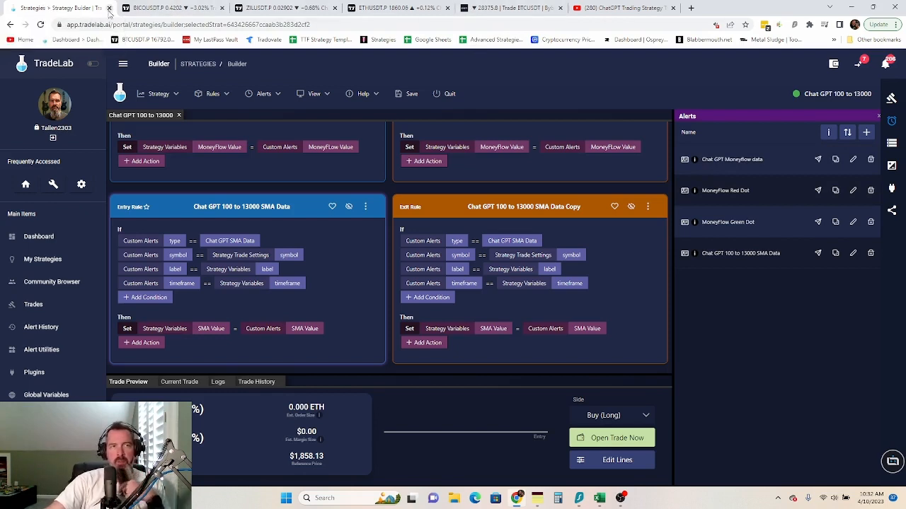
pyautogui.click(401, 9)
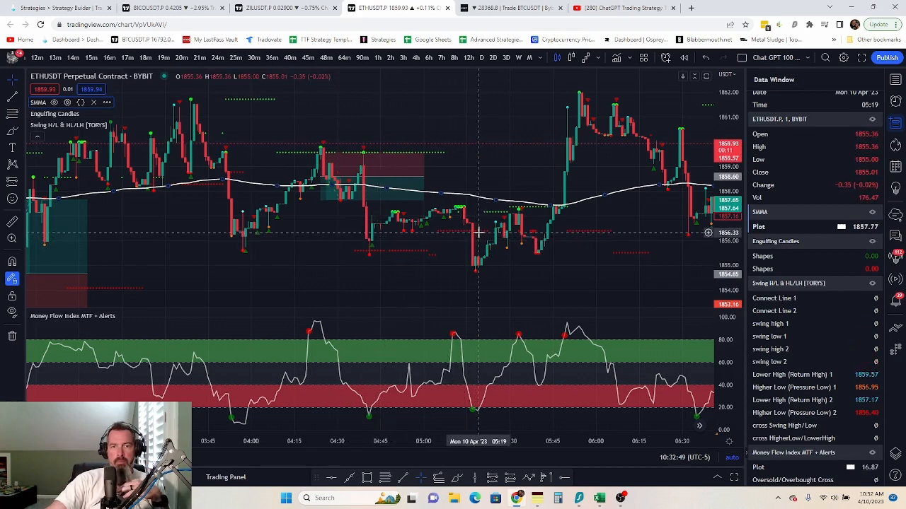
# - Read the long/short strategy notes in My Notes, then return to TradeLab's strategy builder
pyautogui.click(539, 499)
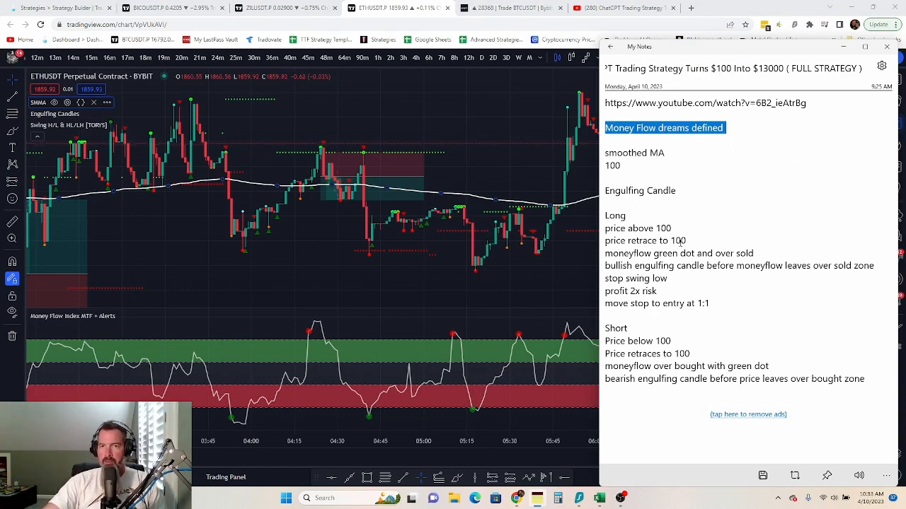
pyautogui.click(104, 7)
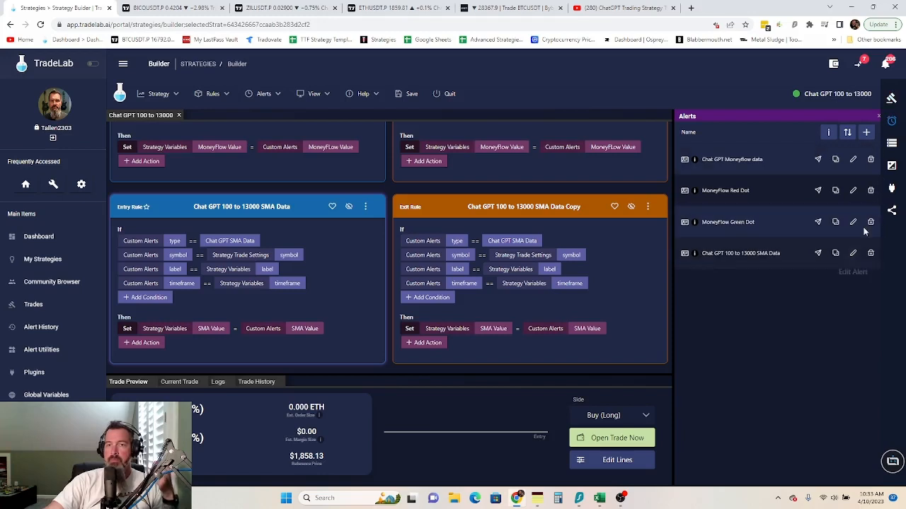
# - Add two new strategy variables named 'Look Long' and 'Look Short'
pyautogui.click(892, 143)
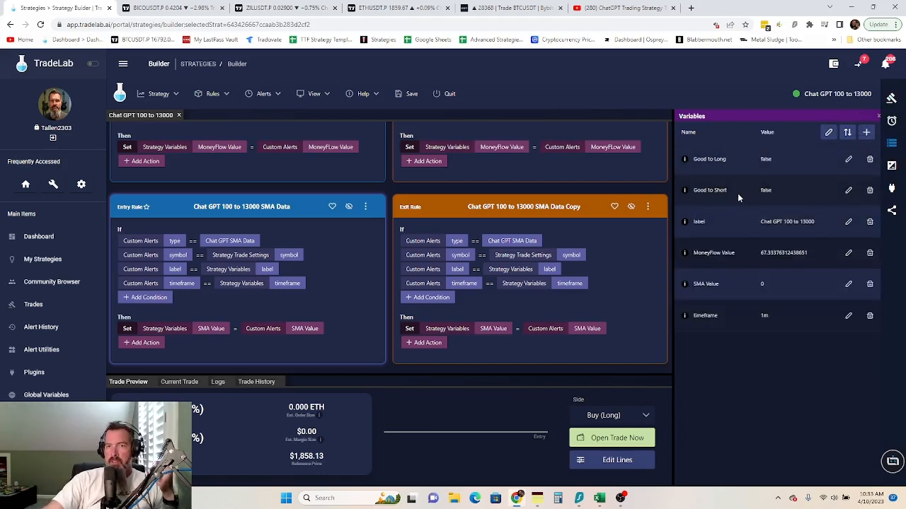
pyautogui.click(826, 133)
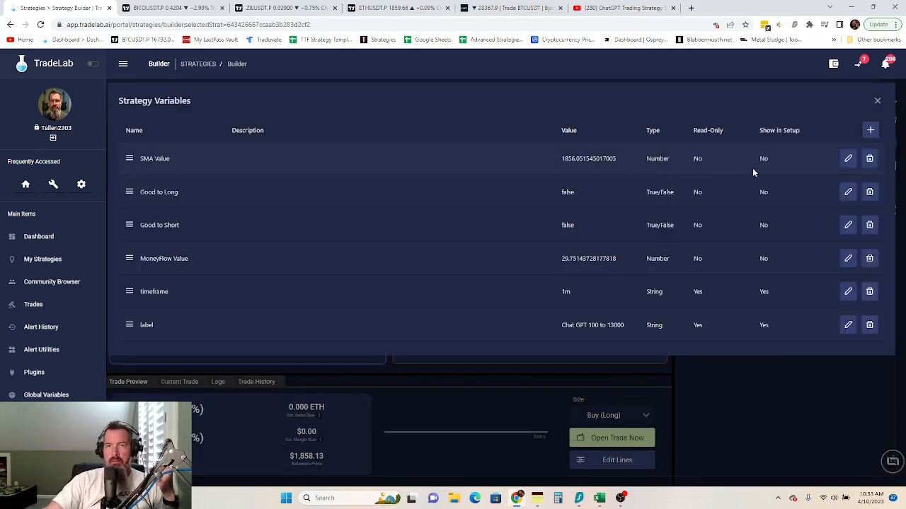
pyautogui.click(869, 131)
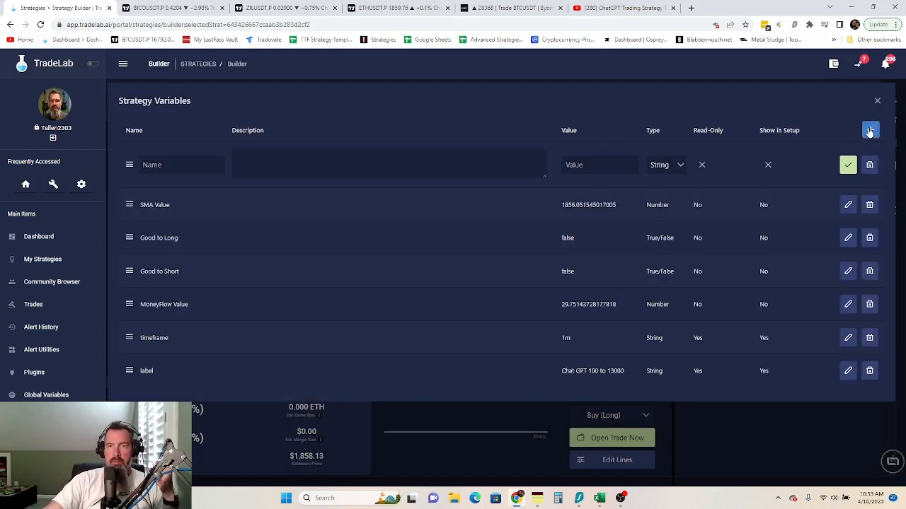
pyautogui.click(870, 132)
pyautogui.click(172, 162)
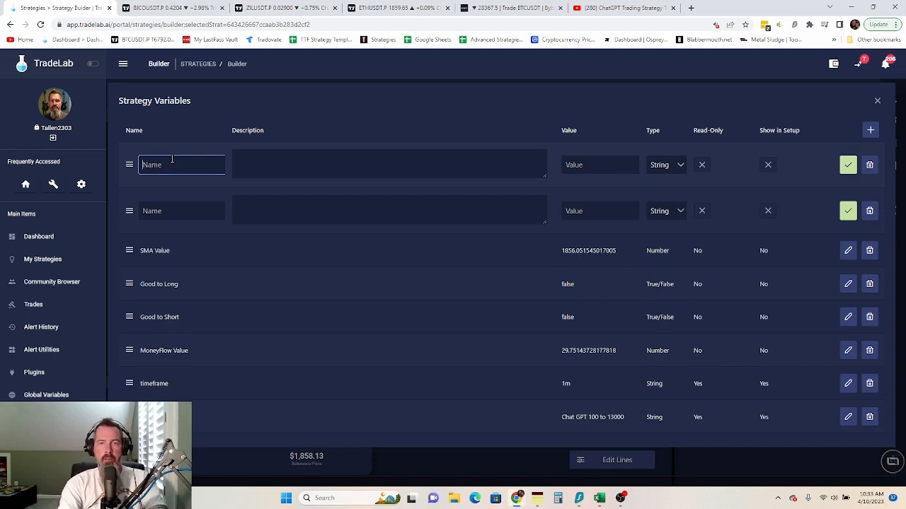
pyautogui.write('Look Long')
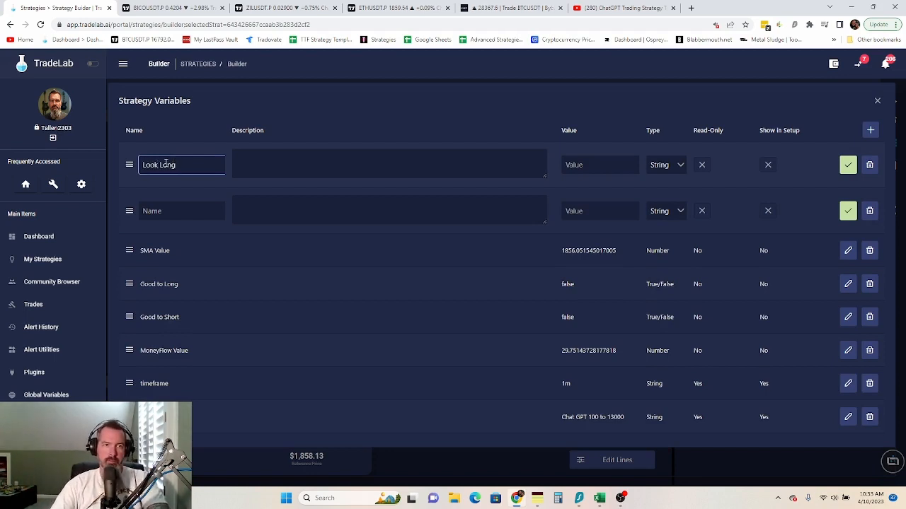
pyautogui.click(161, 211)
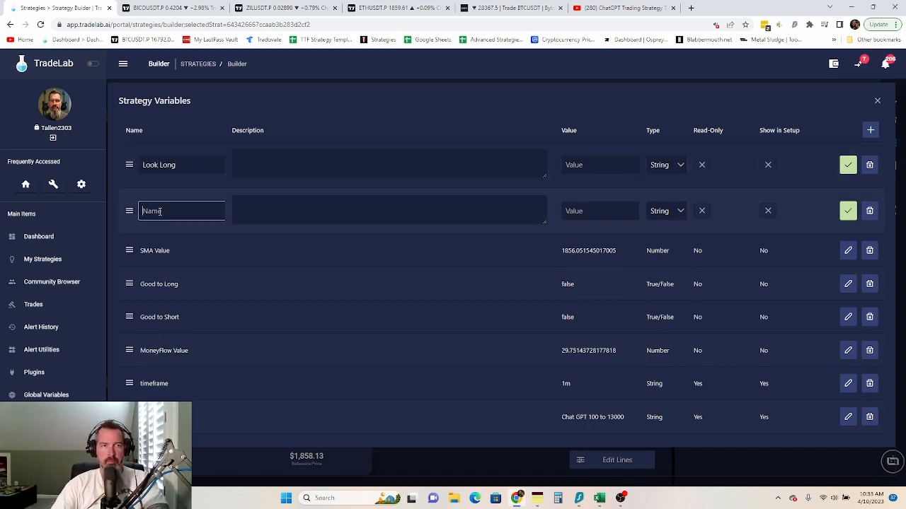
pyautogui.write('Look')
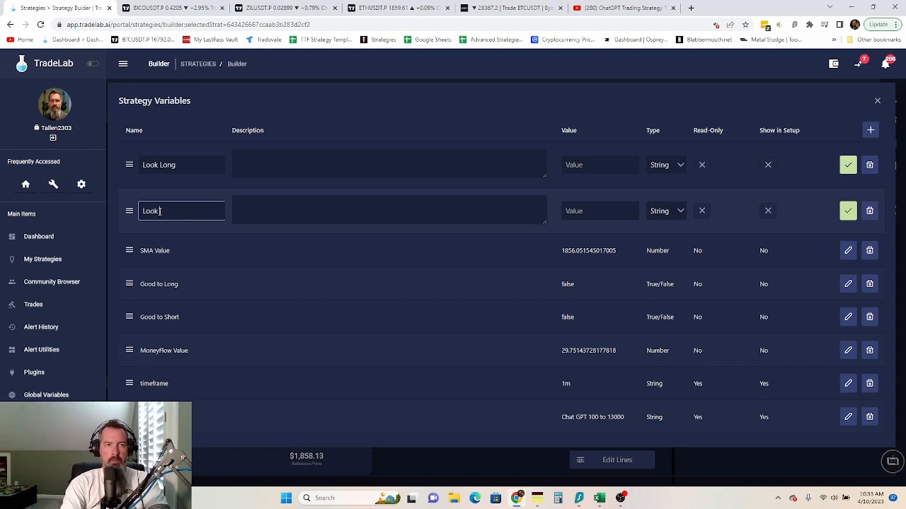
pyautogui.write(' Short')
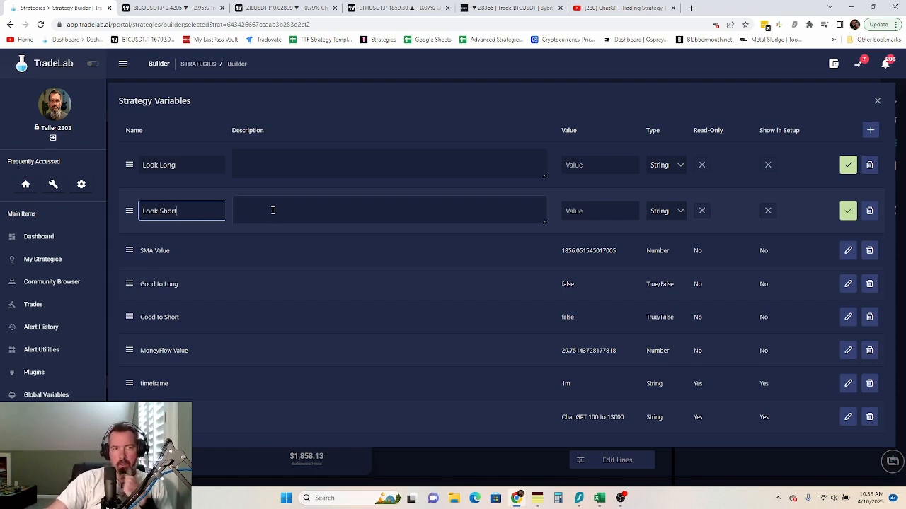
# - Set both Look Long and Look Short to True/False type and save each
pyautogui.click(679, 165)
pyautogui.click(673, 222)
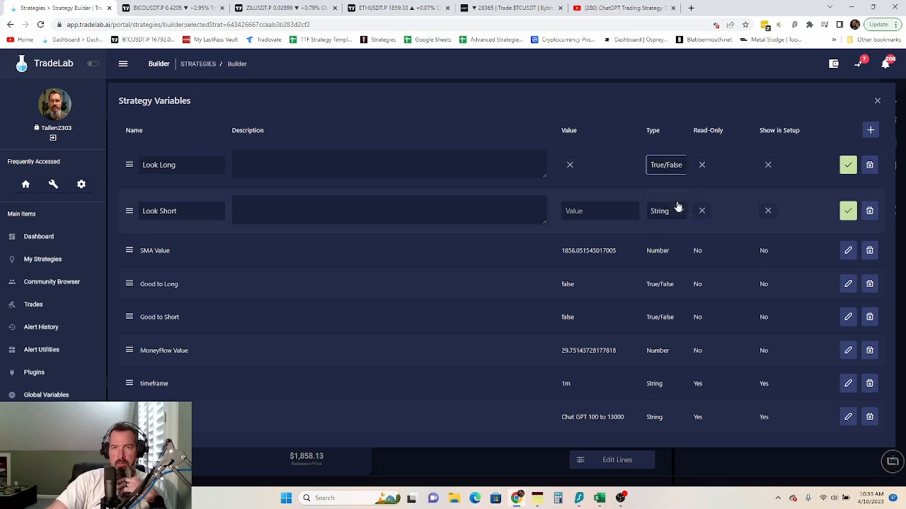
pyautogui.click(679, 213)
pyautogui.click(678, 267)
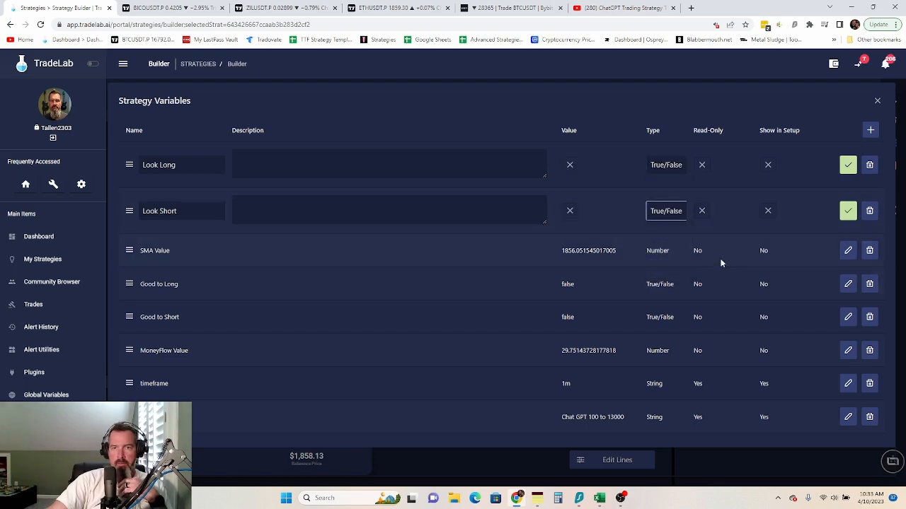
pyautogui.click(847, 165)
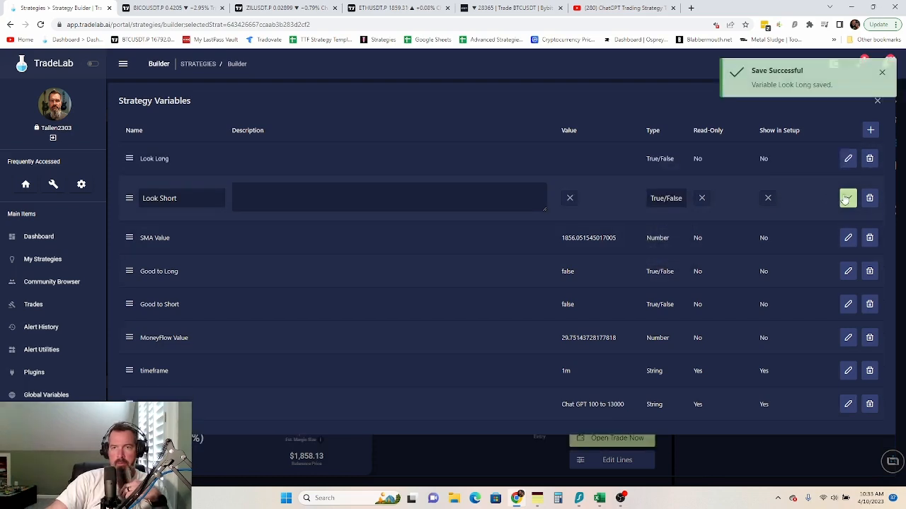
pyautogui.click(847, 199)
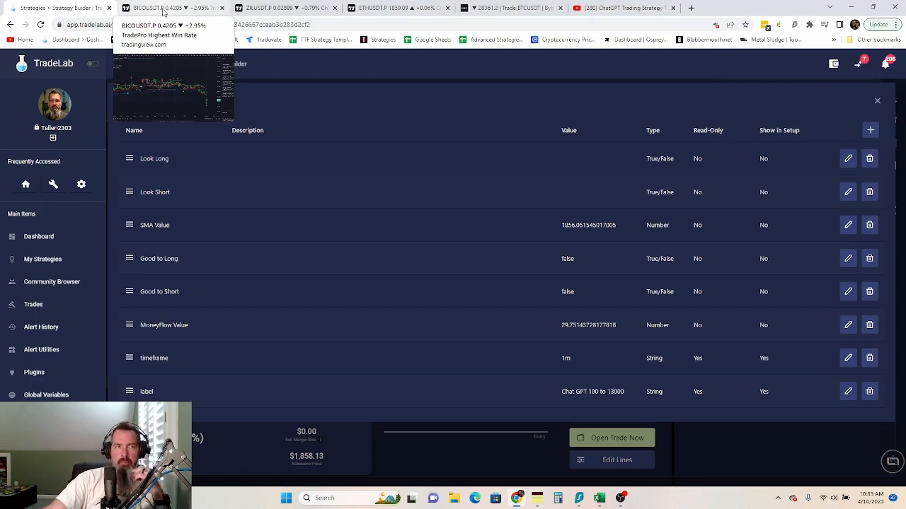
# - Move the ETHUSDT tab into second position and pan its chart forward to later candles
pyautogui.click(397, 8)
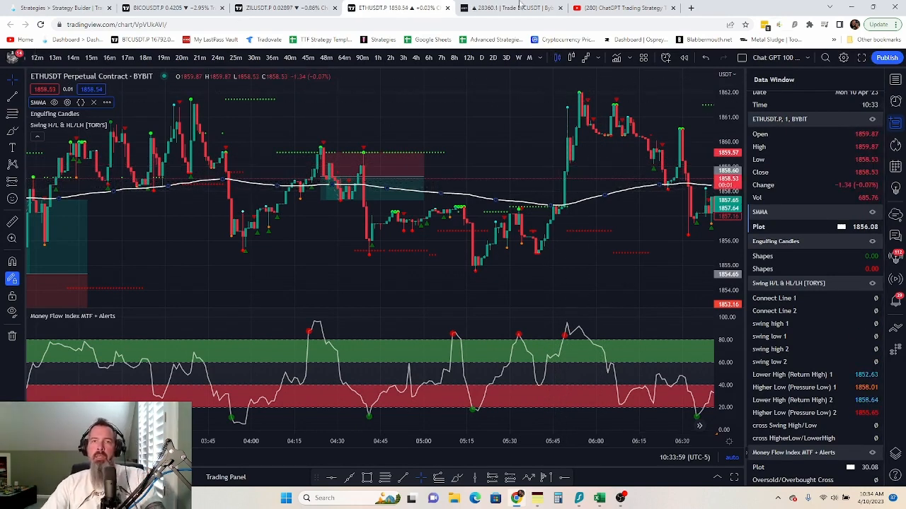
pyautogui.click(27, 8)
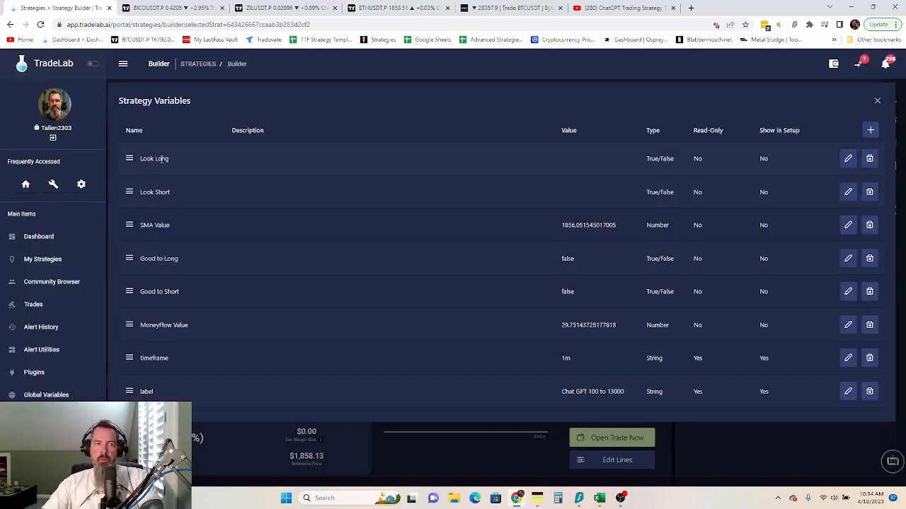
pyautogui.click(167, 8)
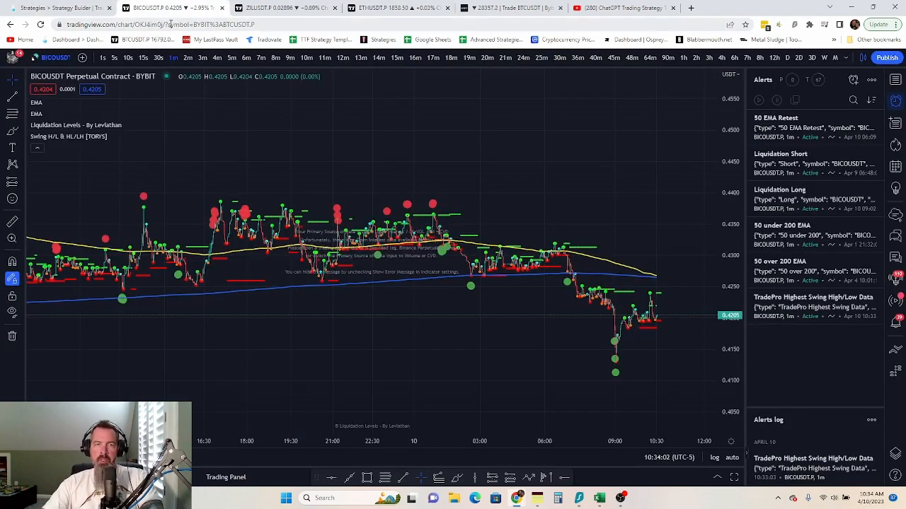
pyautogui.moveTo(397, 7); pyautogui.dragTo(177, 7)
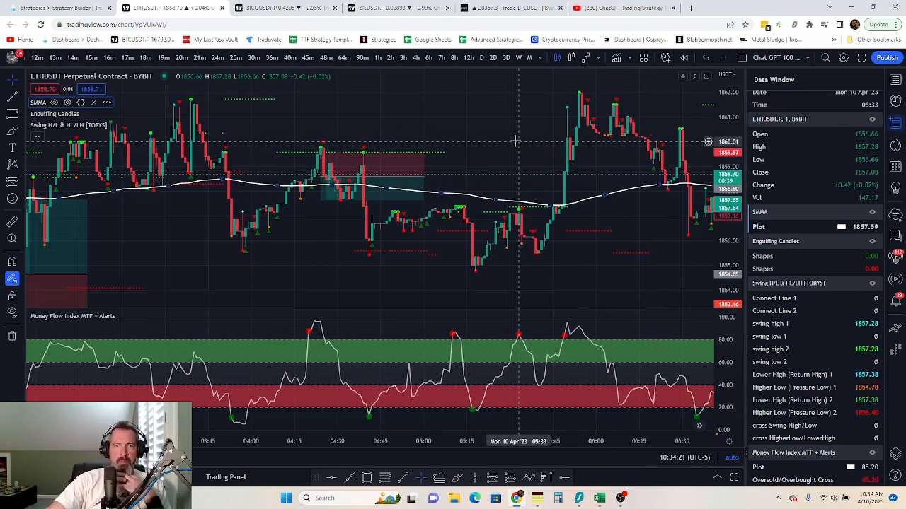
pyautogui.moveTo(542, 150); pyautogui.dragTo(350, 139)
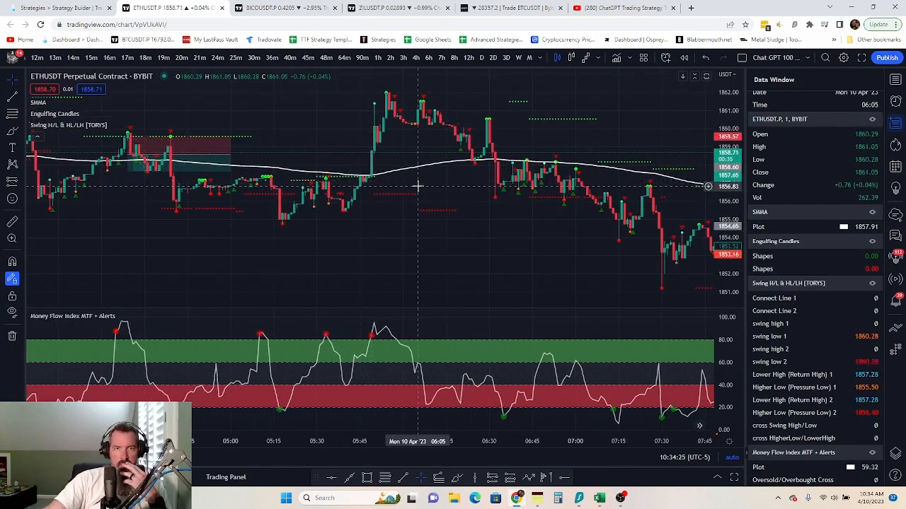
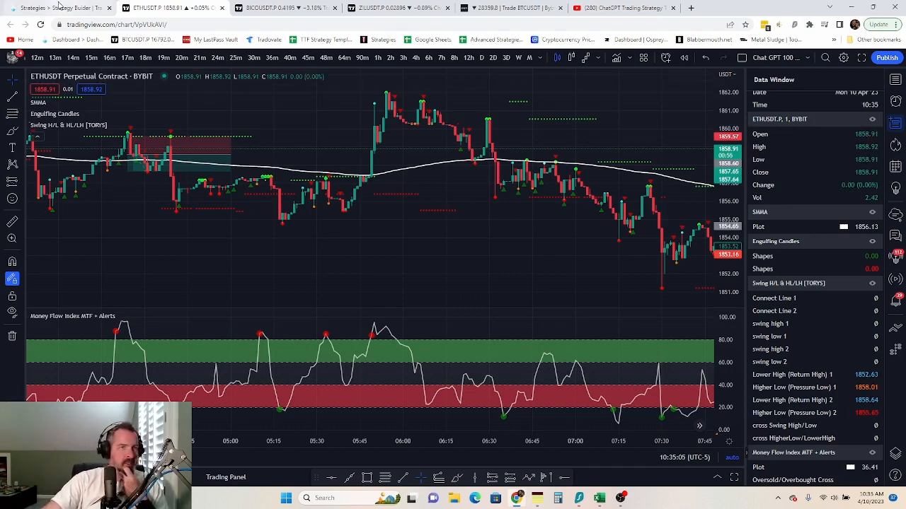
# - Return to the Chat GPT 100 to 13000 rule builder in TradeLab and close the variables list
pyautogui.click(61, 7)
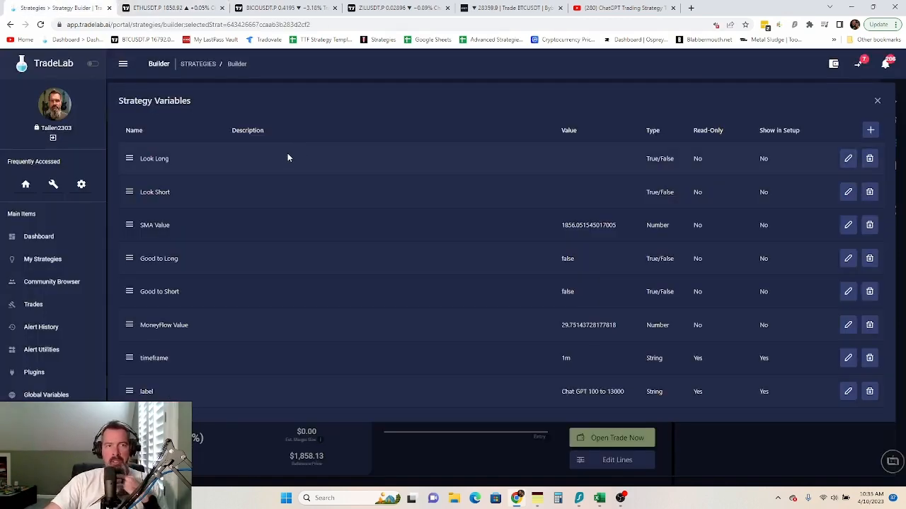
pyautogui.click(878, 103)
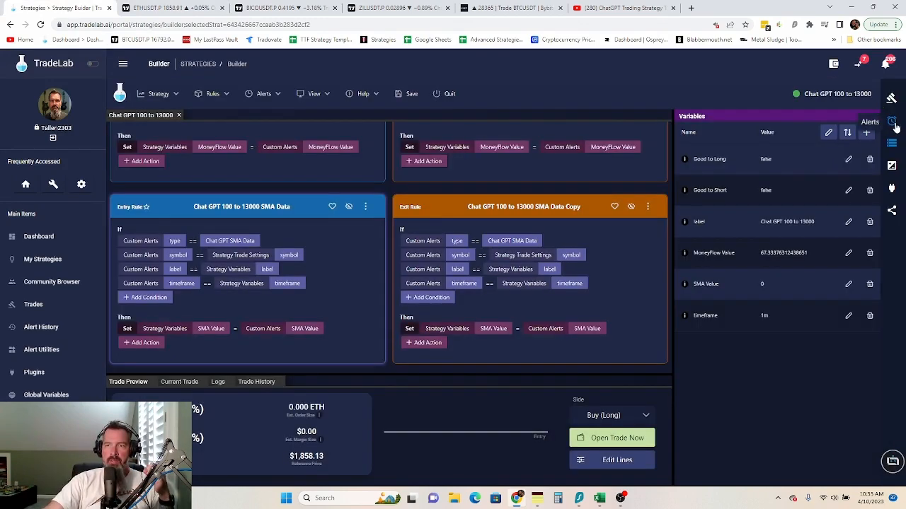
# - Start a new alert named 'Price Close Above 100 SMA'
pyautogui.click(895, 124)
pyautogui.click(866, 133)
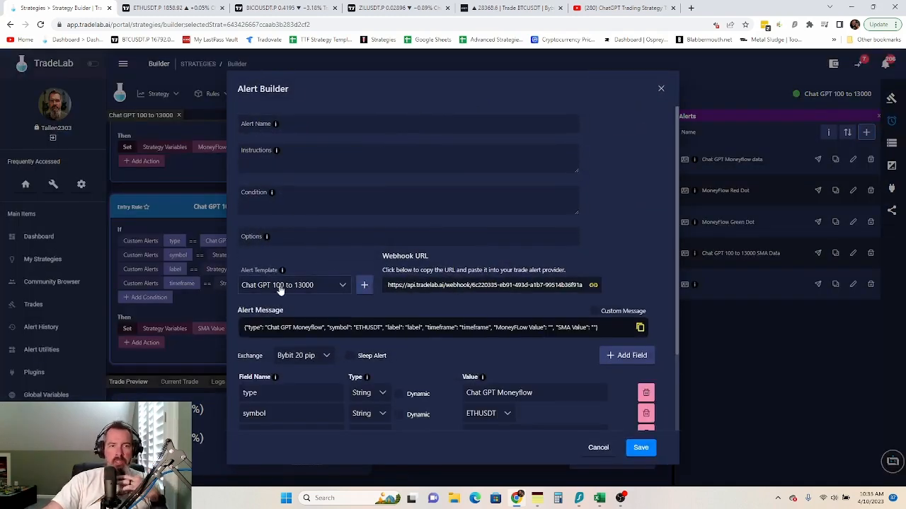
pyautogui.scroll(-2, 471, 365)
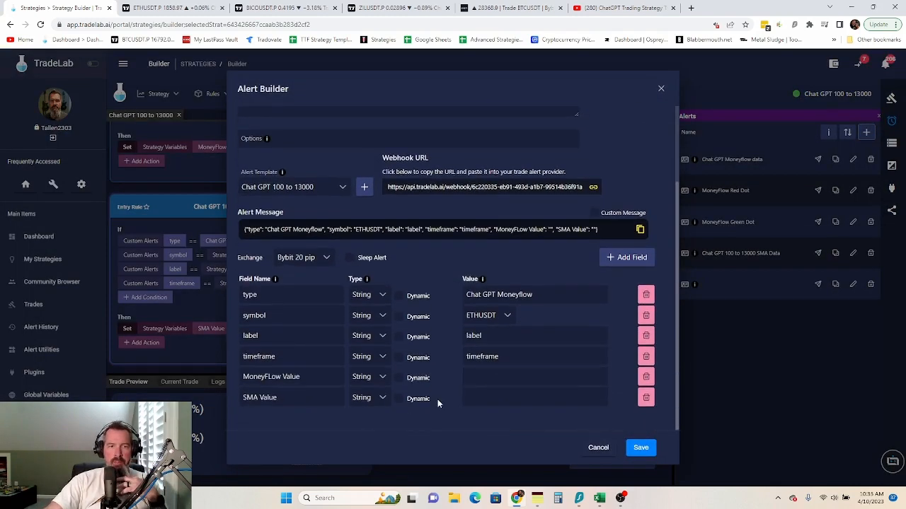
pyautogui.scroll(2, 396, 382)
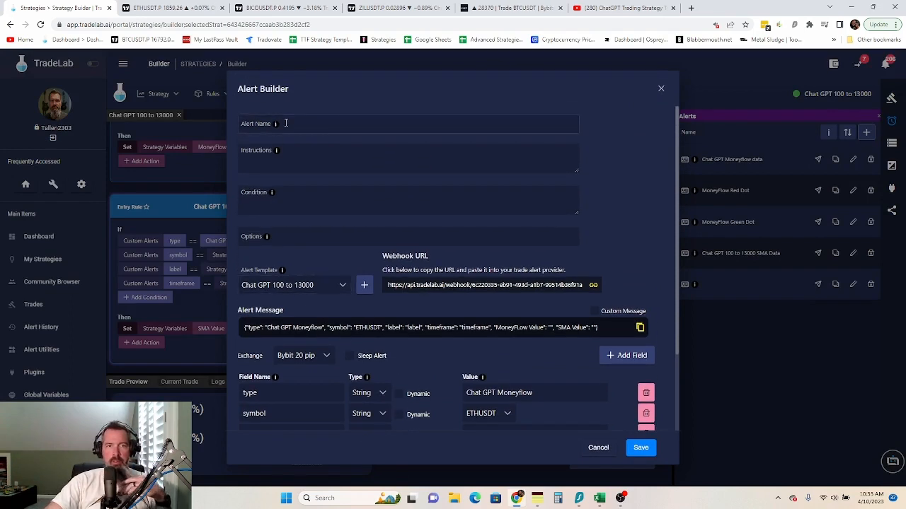
pyautogui.click(286, 122)
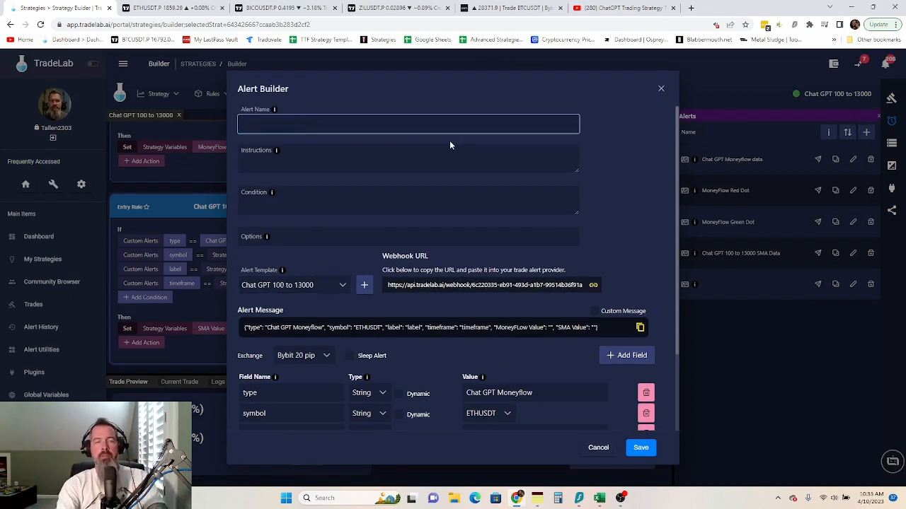
pyautogui.write('Price Cl')
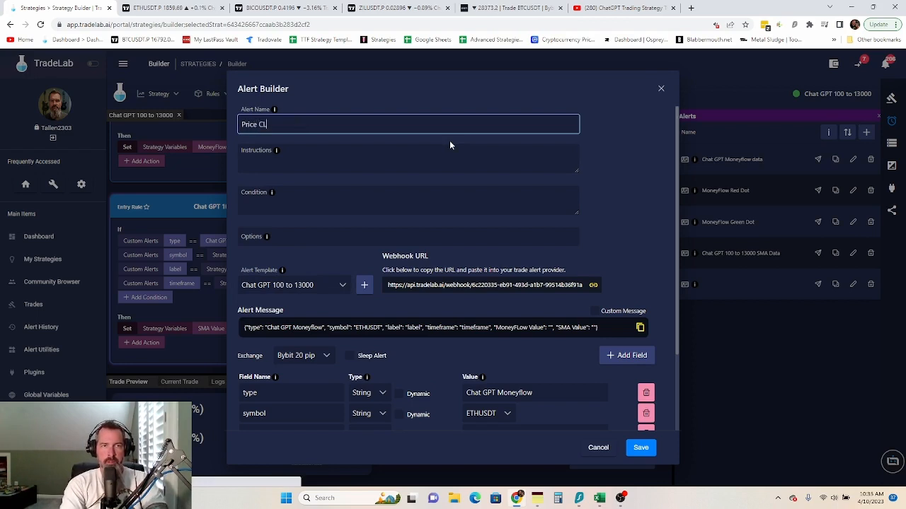
pyautogui.press('BackSpace')
pyautogui.write('lose')
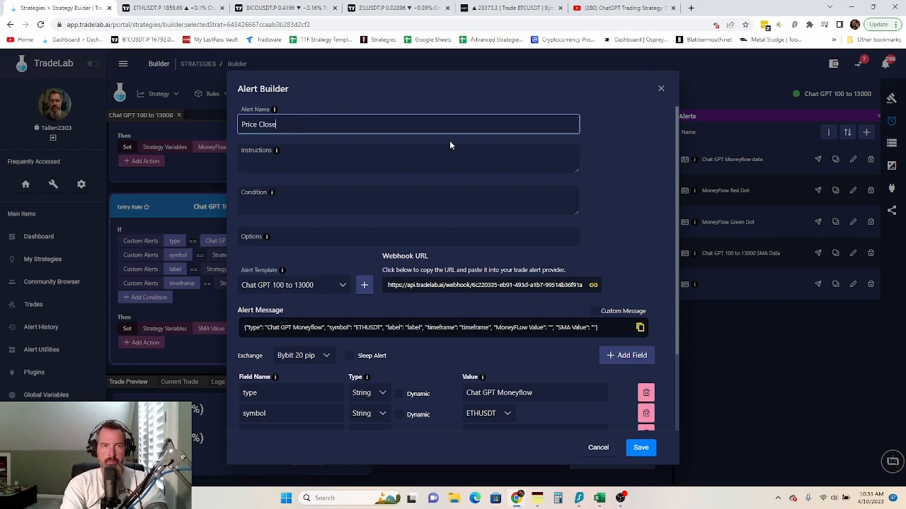
pyautogui.write(' Abo')
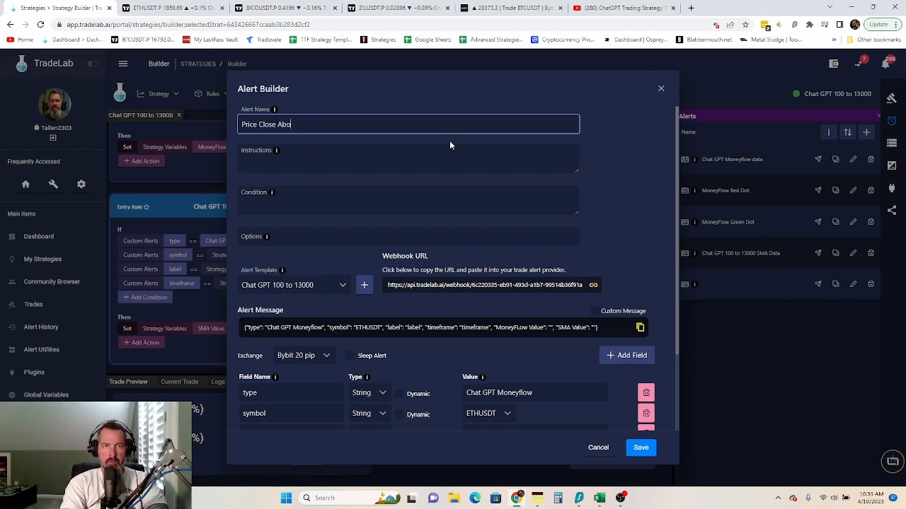
pyautogui.write('ve 100 SMA')
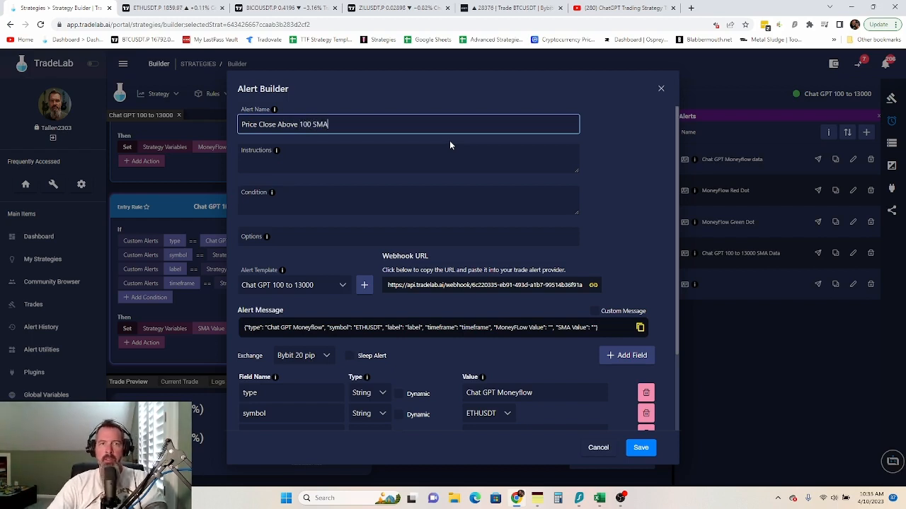
# - Add instructions for price greater than the SMMA and condition 'Price, greater than, SMMA, Once Per Bar Close'
pyautogui.click(421, 160)
pyautogui.write('Ma')
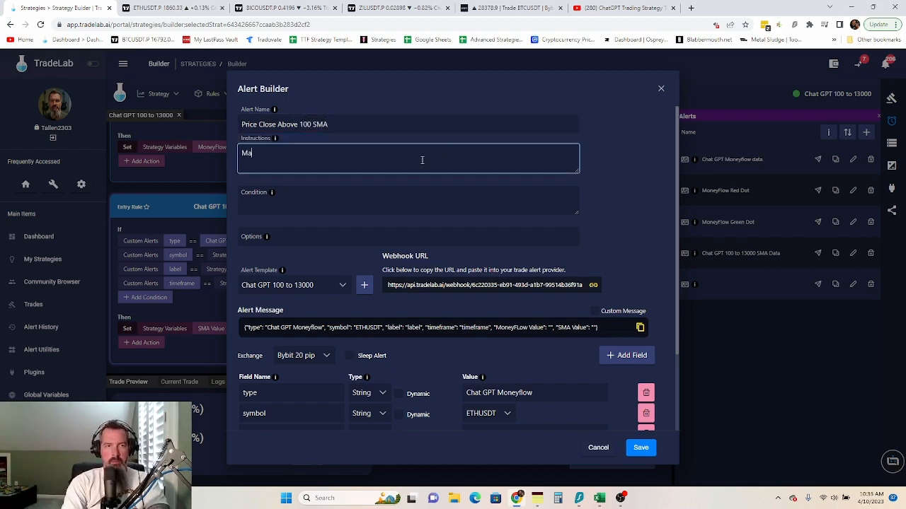
pyautogui.write('ke an alert')
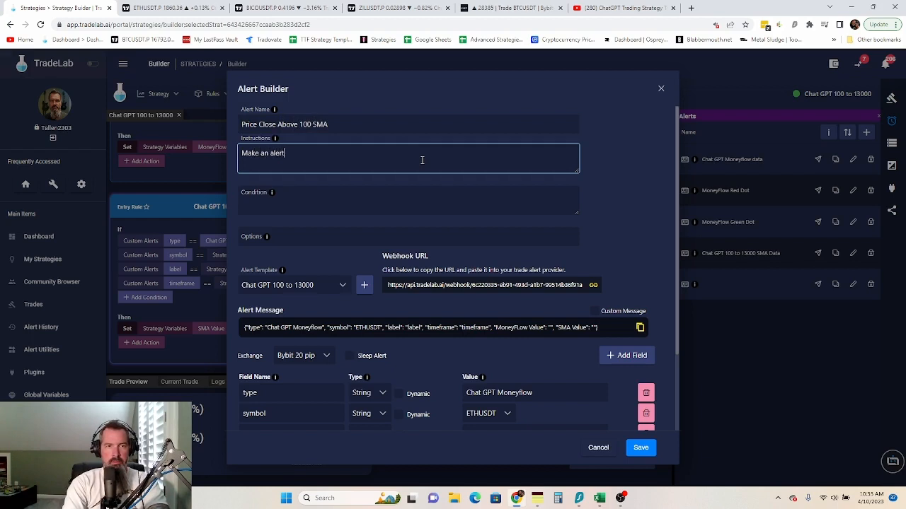
pyautogui.write(' for price ')
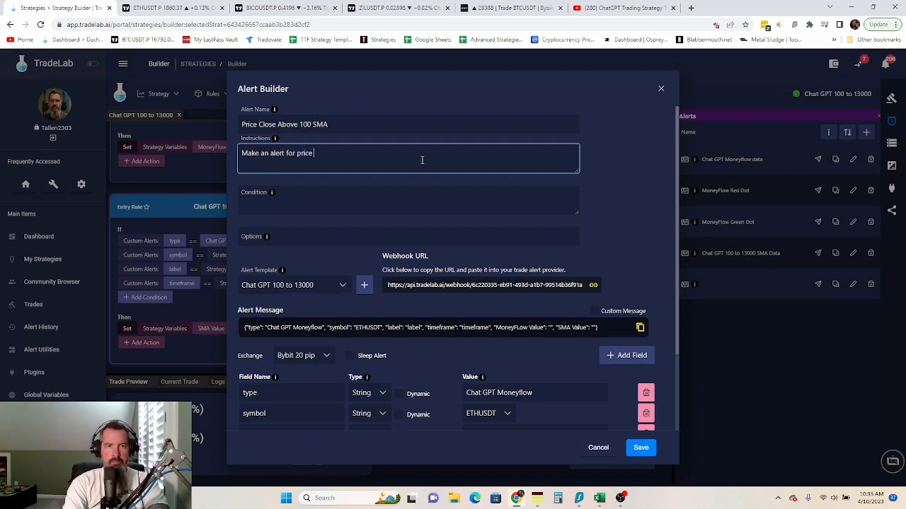
pyautogui.write('grea')
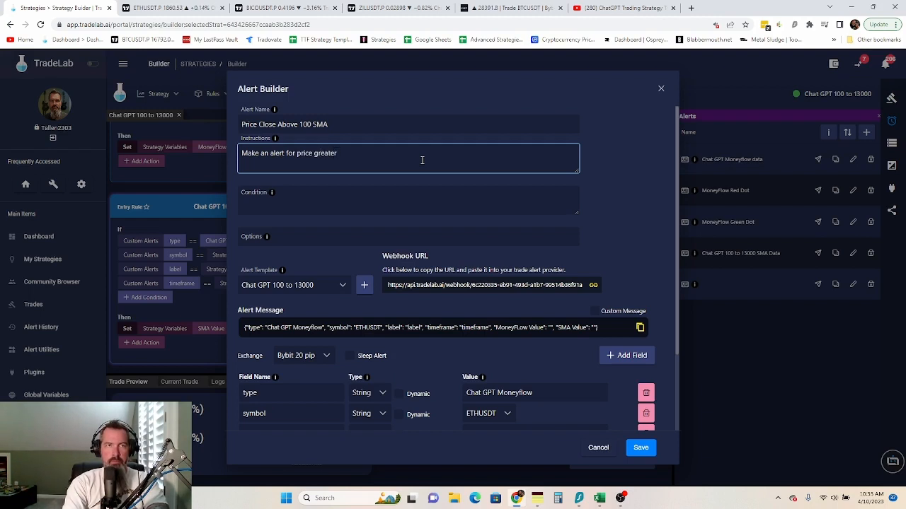
pyautogui.write('ter than 100')
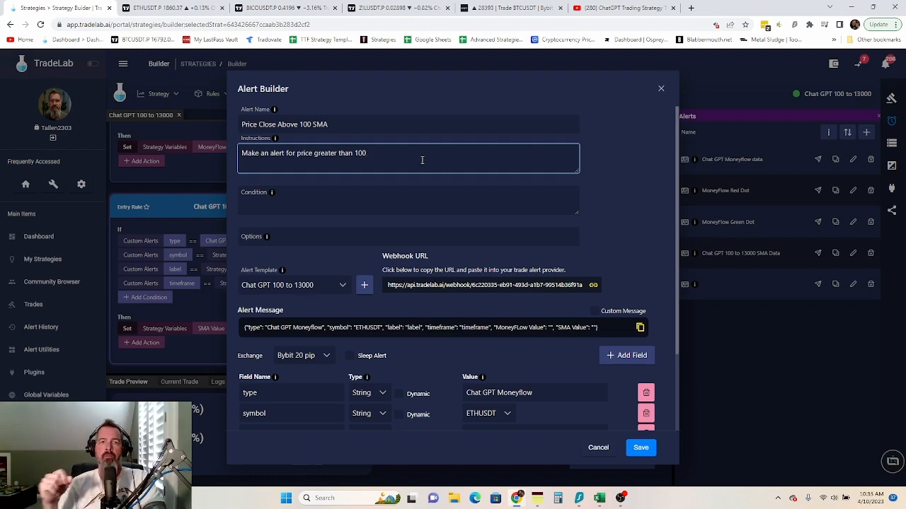
pyautogui.click(381, 192)
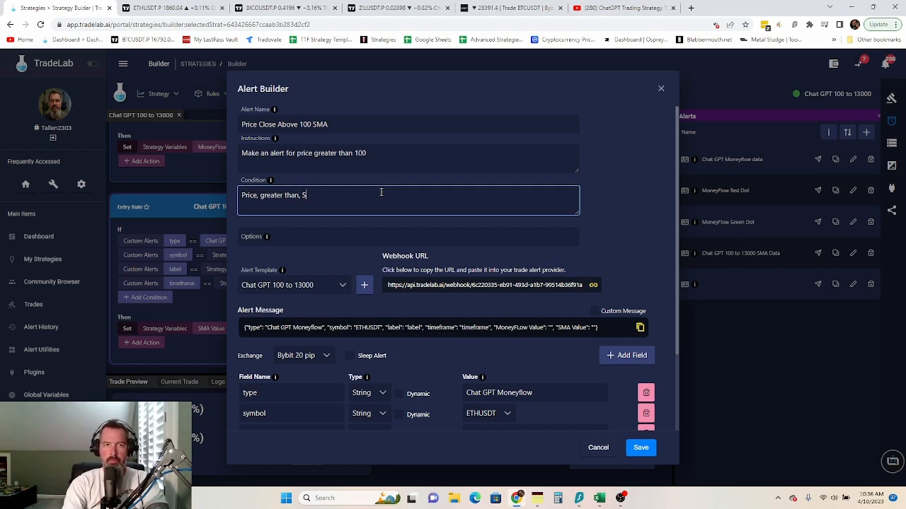
pyautogui.write('MMA, Once Per Bar Cl')
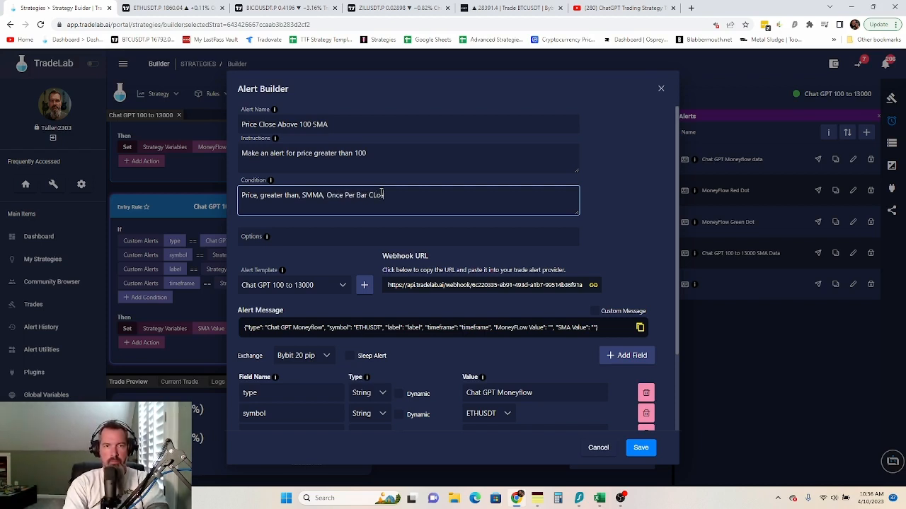
pyautogui.write('os')
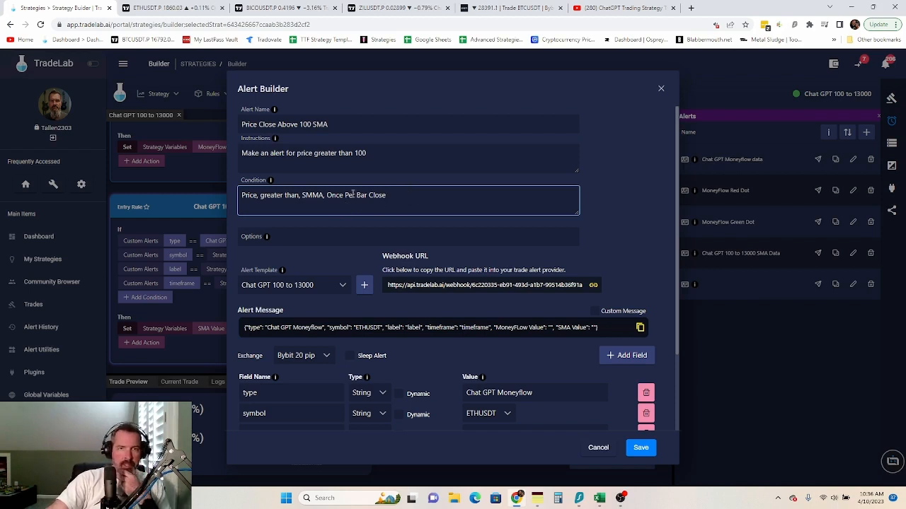
# - Change the alert's type value to 'Chat GPT Price above 100'
pyautogui.scroll(-1, 491, 286)
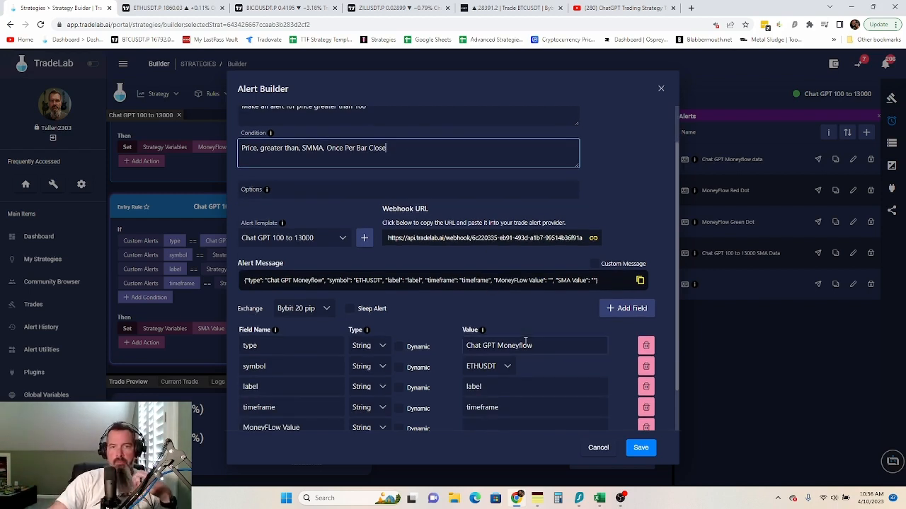
pyautogui.moveTo(537, 346); pyautogui.dragTo(496, 347)
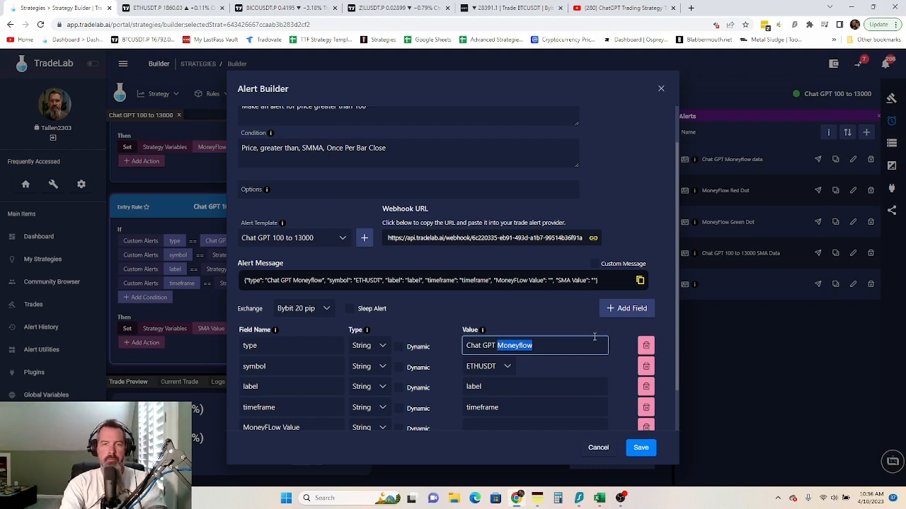
pyautogui.write('Pricc')
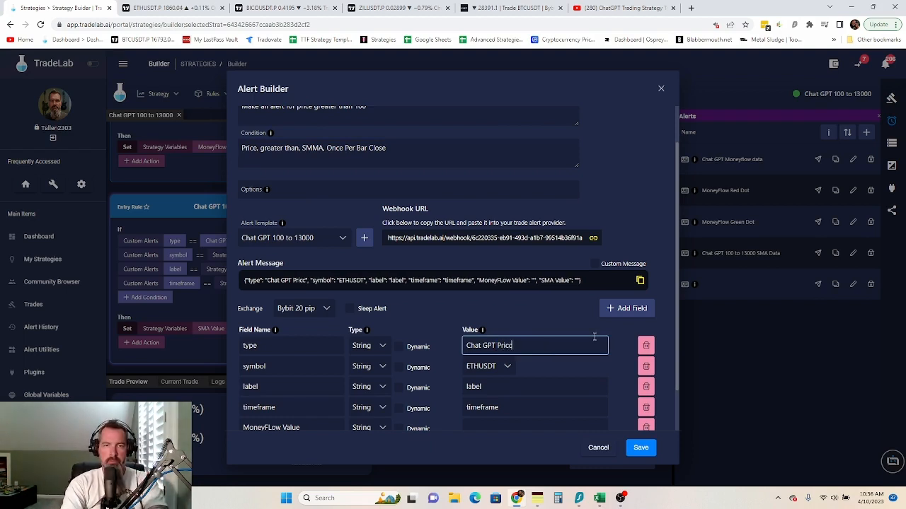
pyautogui.press('BackSpace')
pyautogui.write('e above')
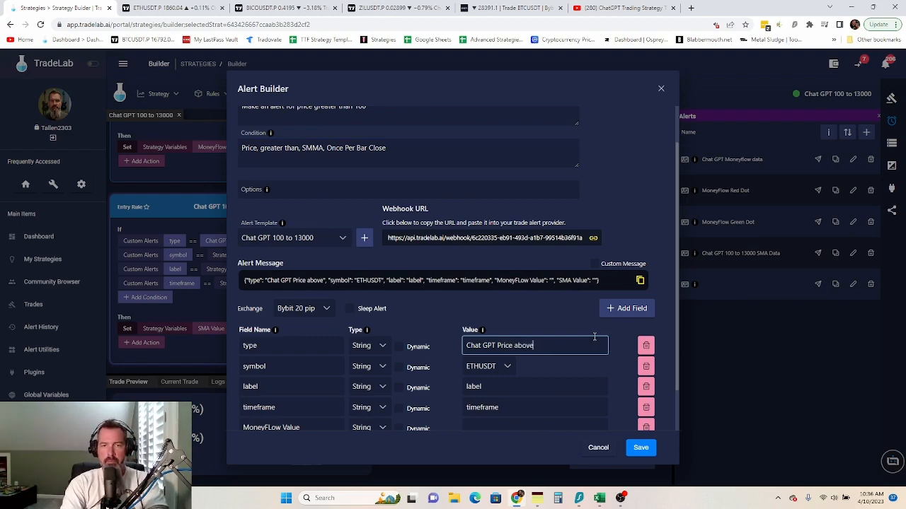
pyautogui.write(' 100')
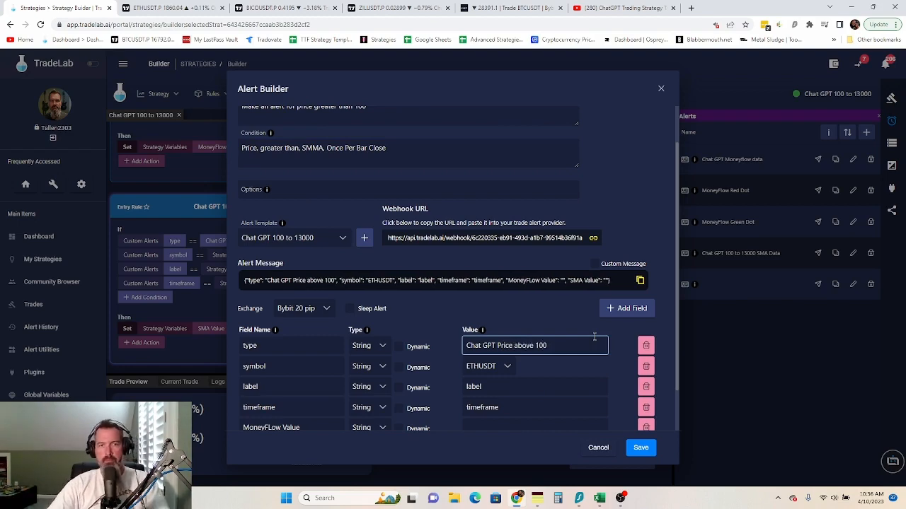
# - Delete the MoneyFLow Value and SMA Value fields and save the alert
pyautogui.scroll(-1, 594, 337)
pyautogui.click(645, 376)
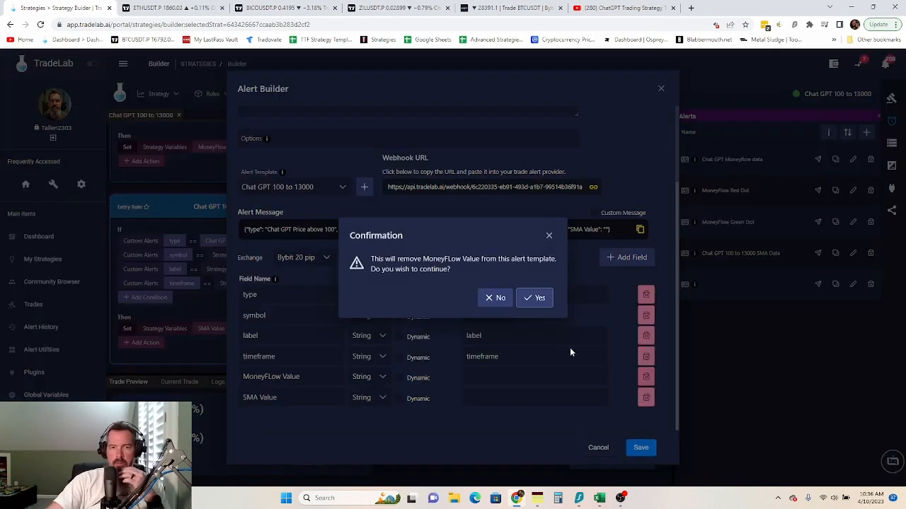
pyautogui.click(540, 297)
pyautogui.click(646, 397)
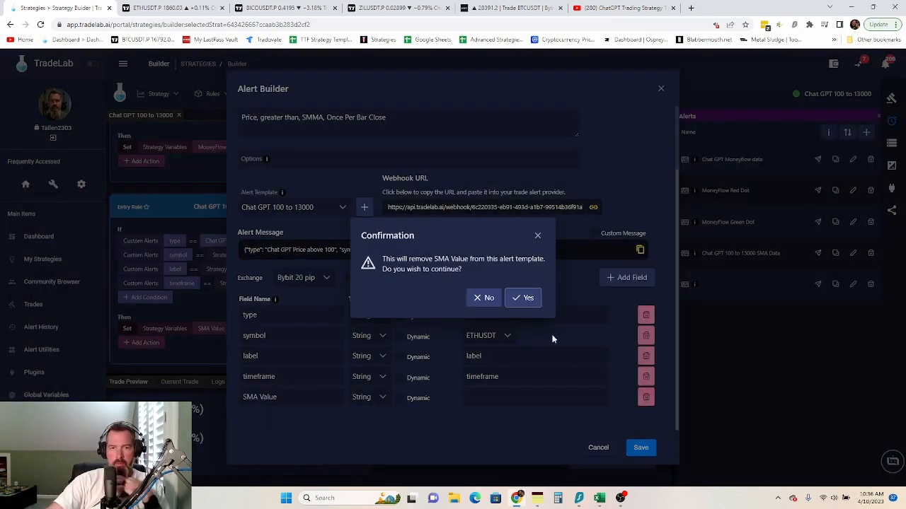
pyautogui.click(526, 298)
pyautogui.scroll(2, 542, 352)
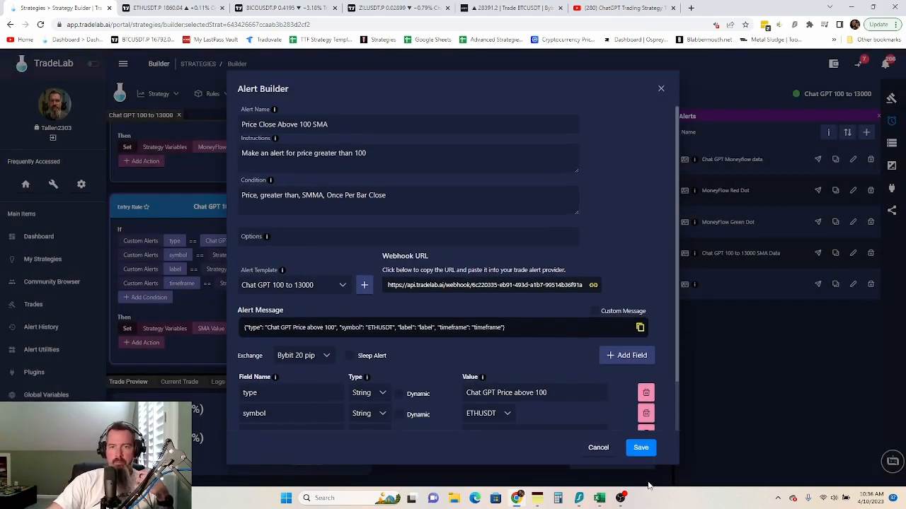
pyautogui.scroll(-1, 603, 225)
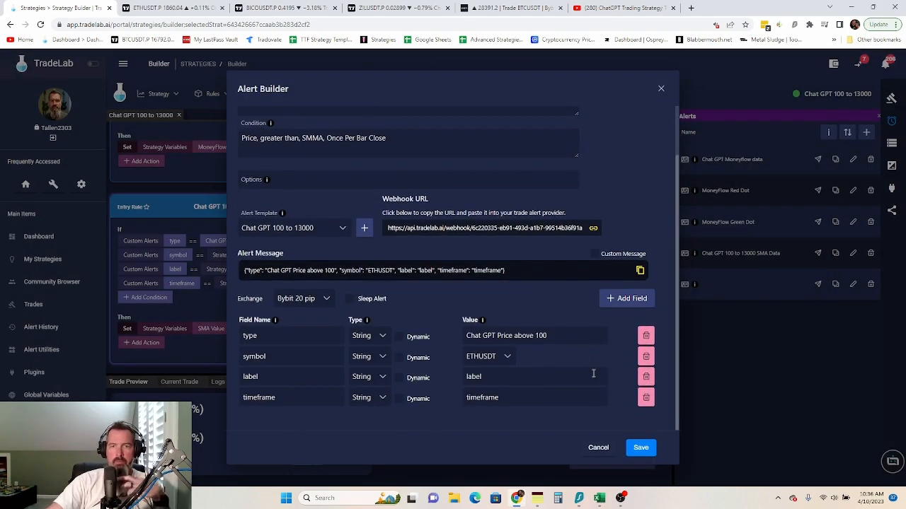
pyautogui.click(640, 447)
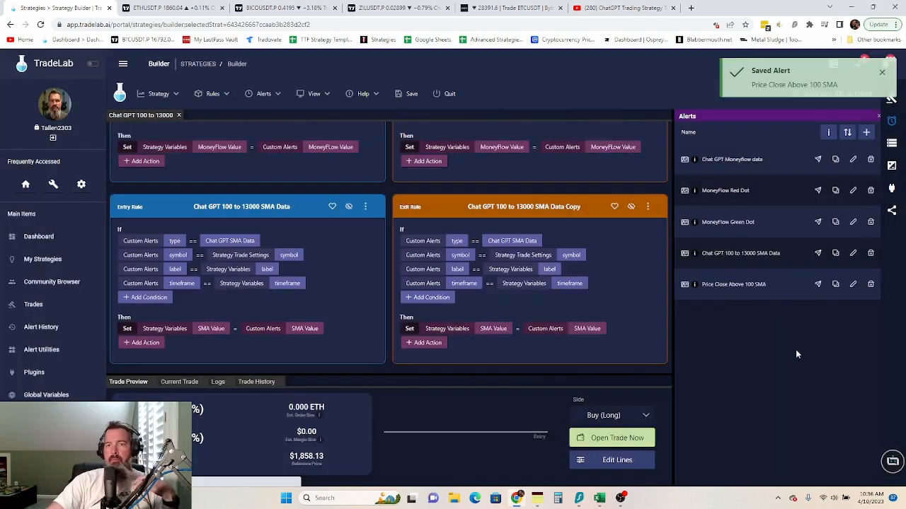
# - Copy the Price Close Above 100 SMA alert and rename it 'Price Close Below 100 SMA'
pyautogui.click(836, 284)
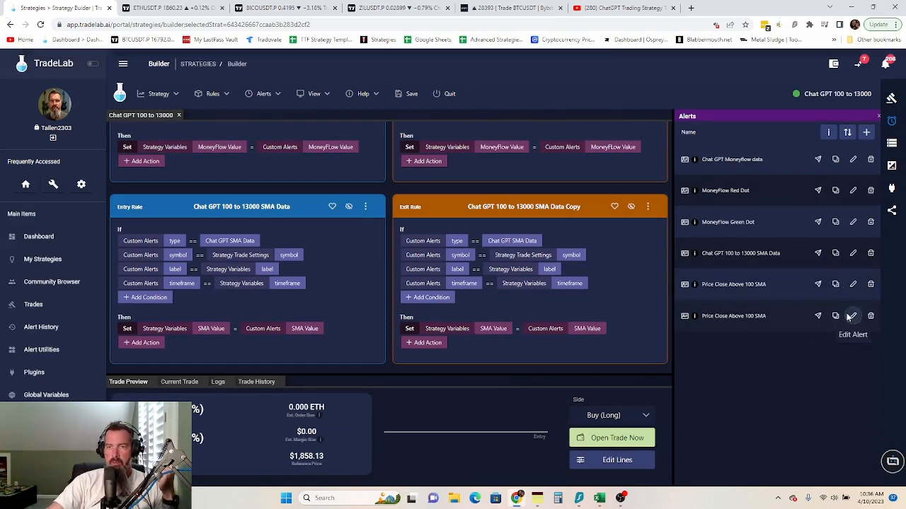
pyautogui.click(853, 316)
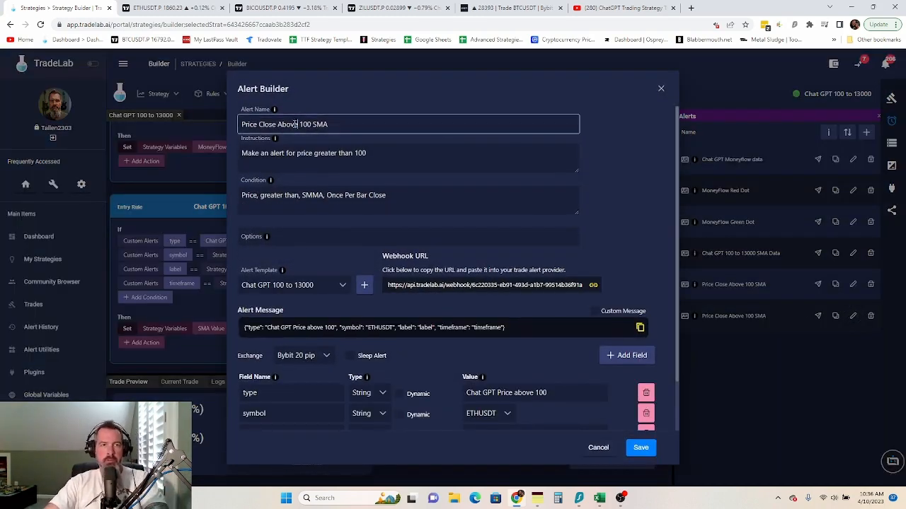
pyautogui.moveTo(298, 125); pyautogui.dragTo(277, 124)
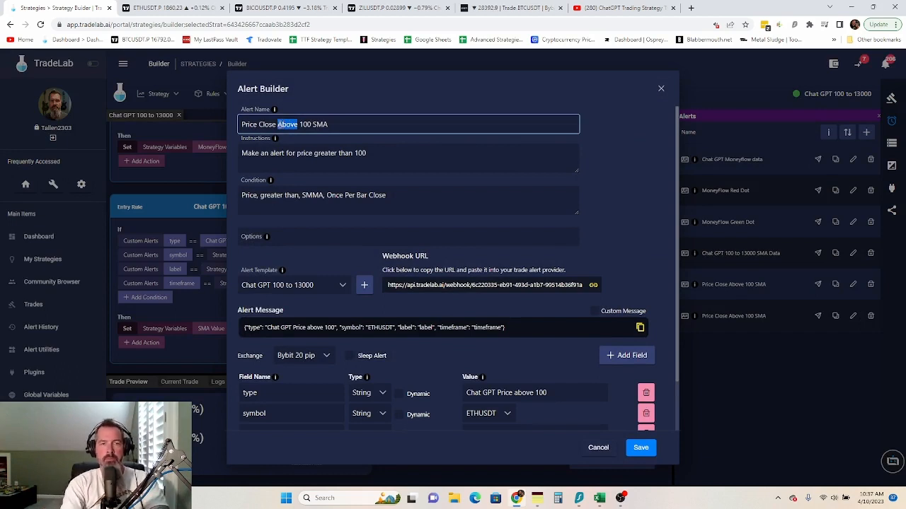
pyautogui.write('Below')
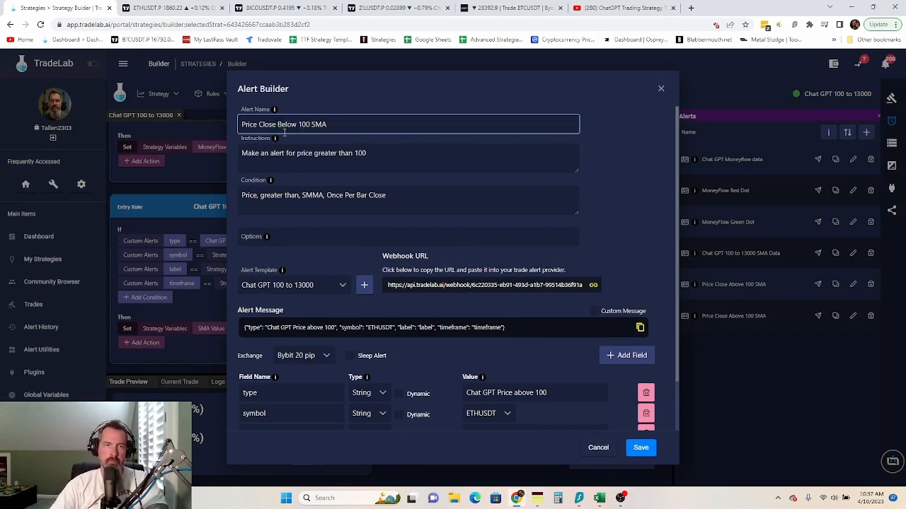
# - Change 'greater' to 'less' in instructions and condition, and 'above' to 'below' in the type value
pyautogui.moveTo(338, 153); pyautogui.dragTo(315, 152)
pyautogui.write('less')
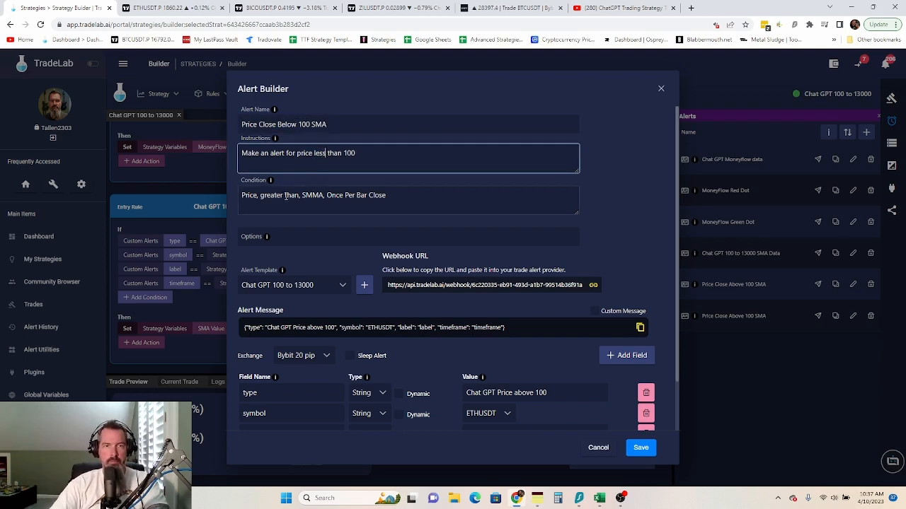
pyautogui.moveTo(282, 196); pyautogui.dragTo(261, 199)
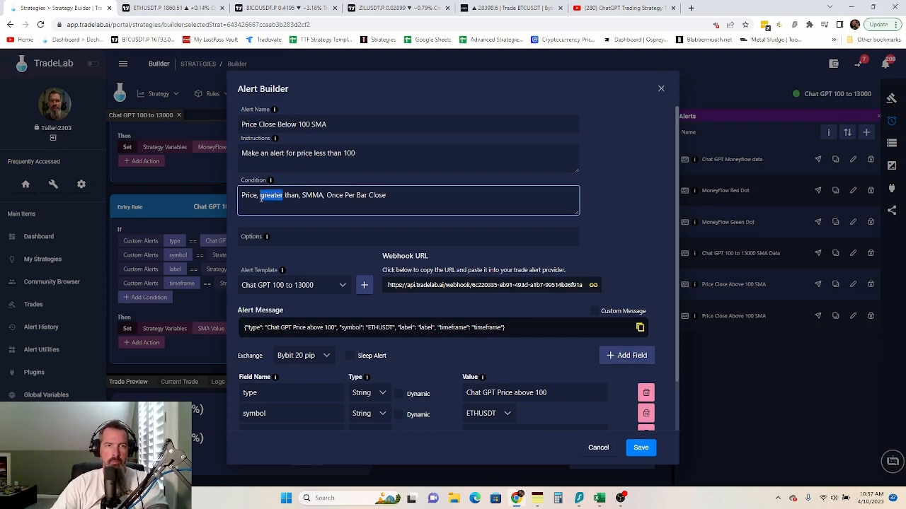
pyautogui.write('less')
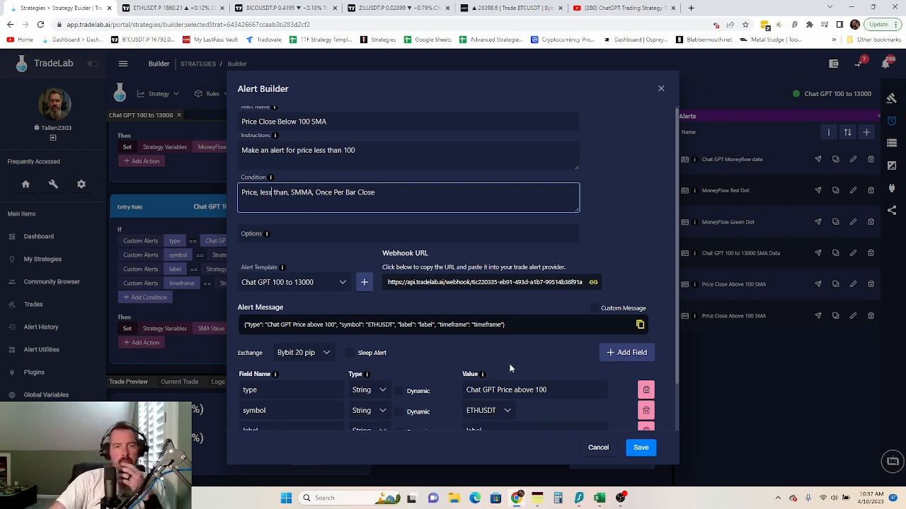
pyautogui.scroll(-1, 510, 364)
pyautogui.moveTo(534, 345); pyautogui.dragTo(515, 345)
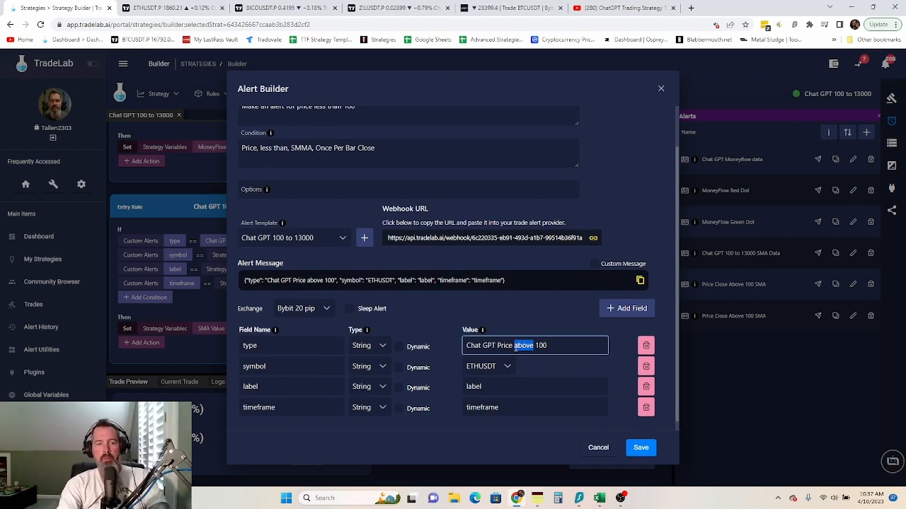
pyautogui.write('below')
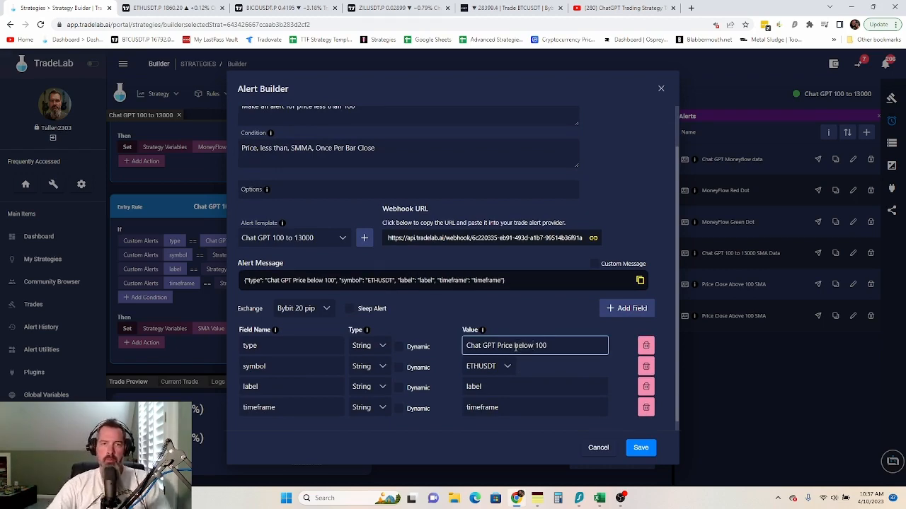
# - Save the Price Close Below 100 SMA alert
pyautogui.click(640, 447)
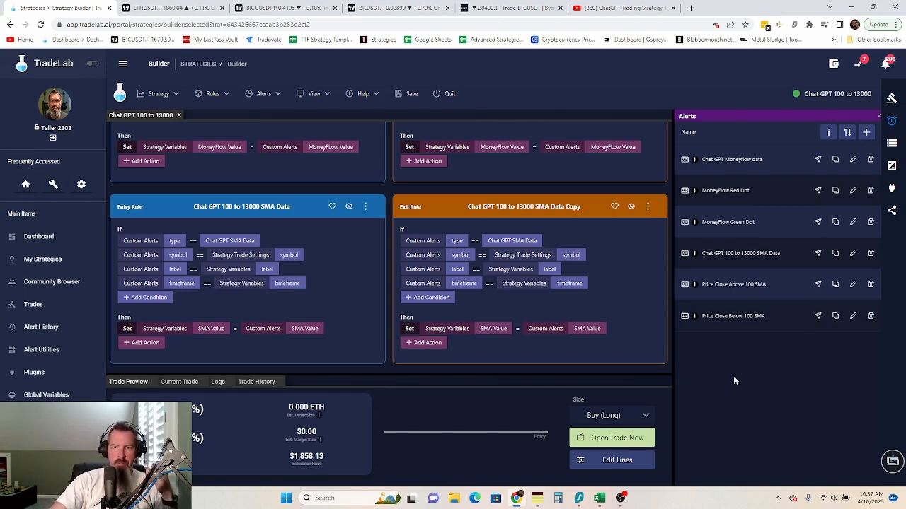
# - Draft alert 'Price Crossing 100 SMA' with 100 SMMA crossing instructions and condition 'Price, crossing, Once Per bar'
pyautogui.click(865, 133)
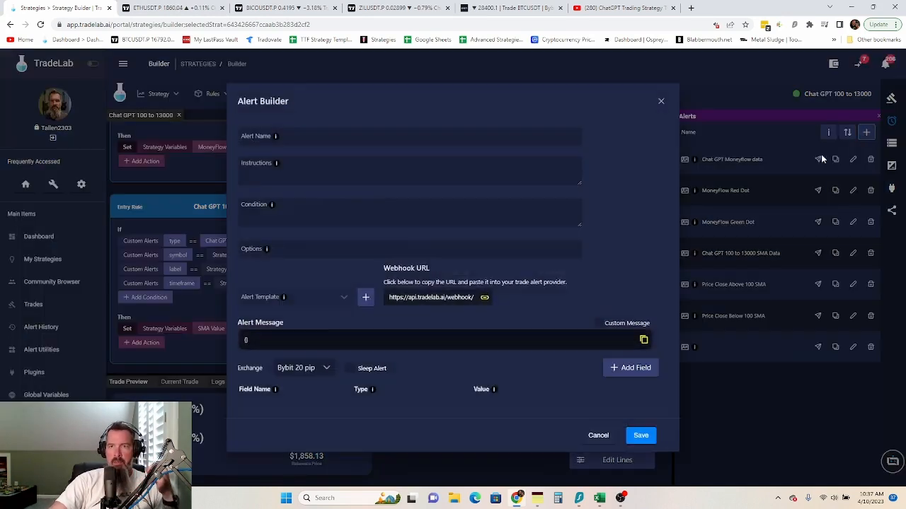
pyautogui.click(264, 125)
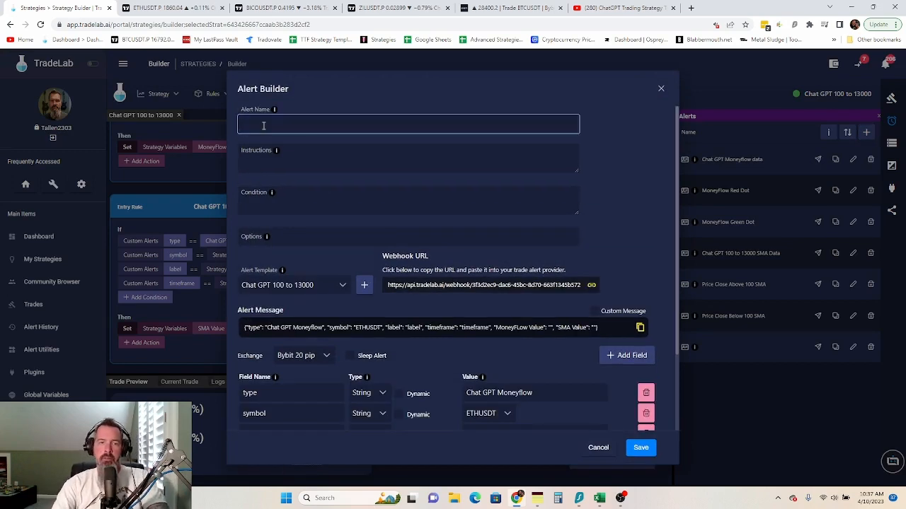
pyautogui.write('Price ')
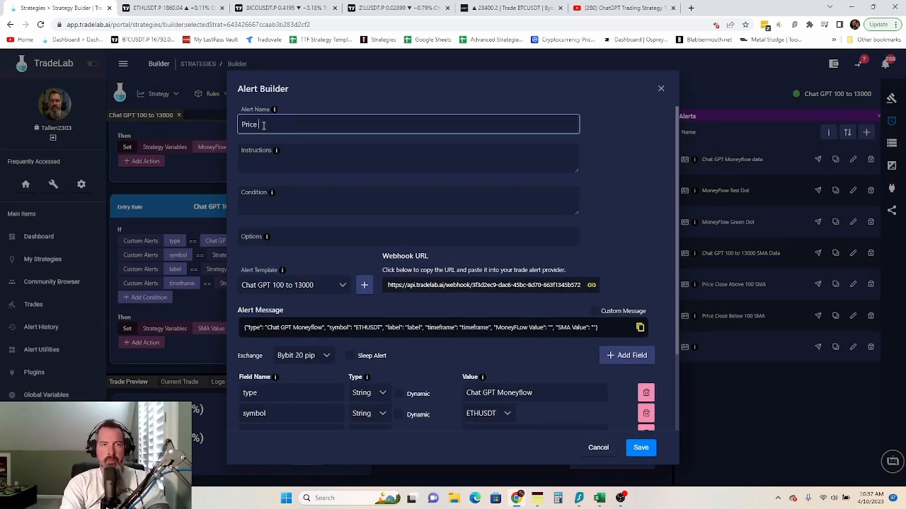
pyautogui.write('Crossin')
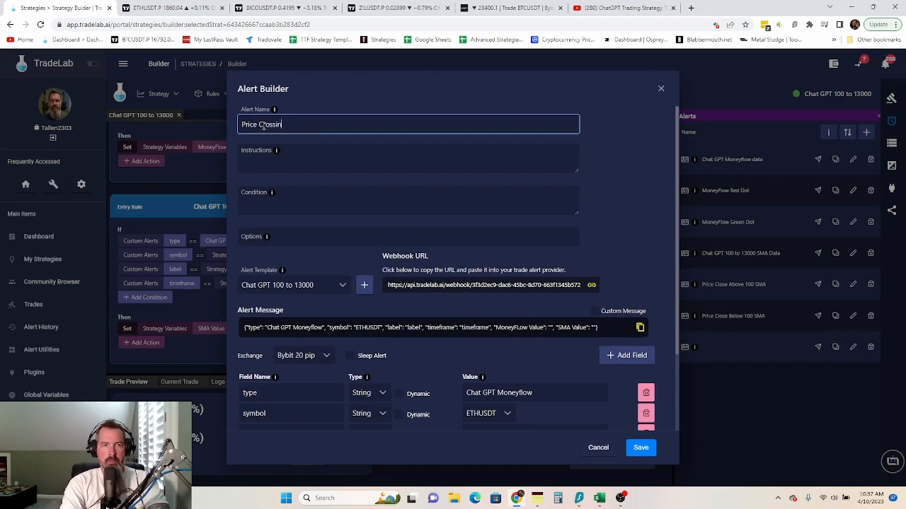
pyautogui.write('g 100')
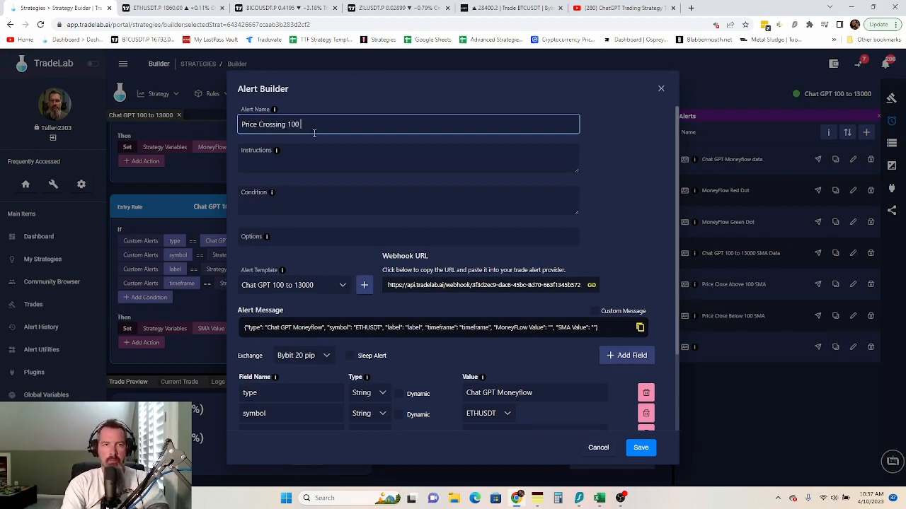
pyautogui.write(' SMA')
pyautogui.click(300, 164)
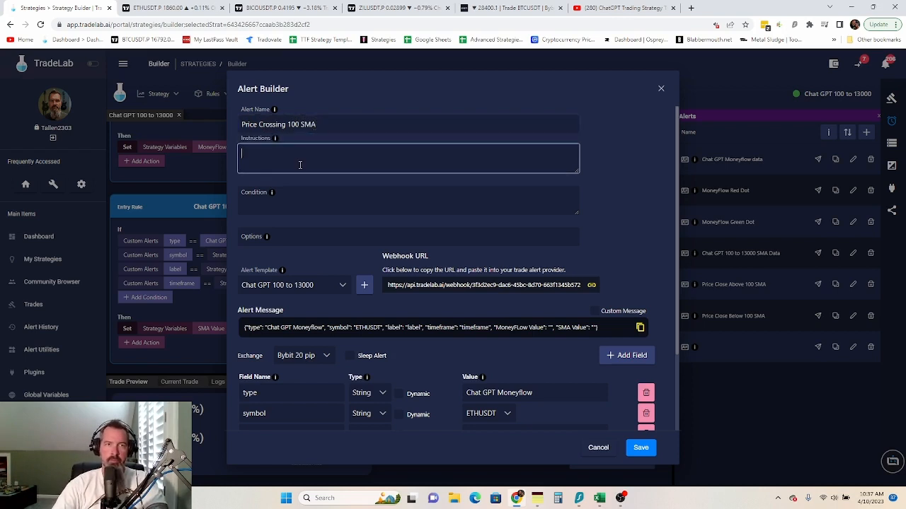
pyautogui.write('Make an a')
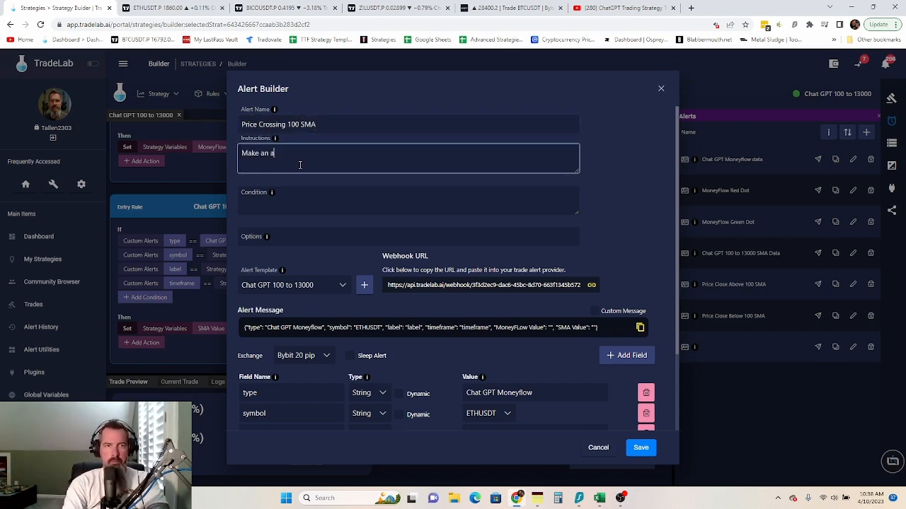
pyautogui.write('lertr  for')
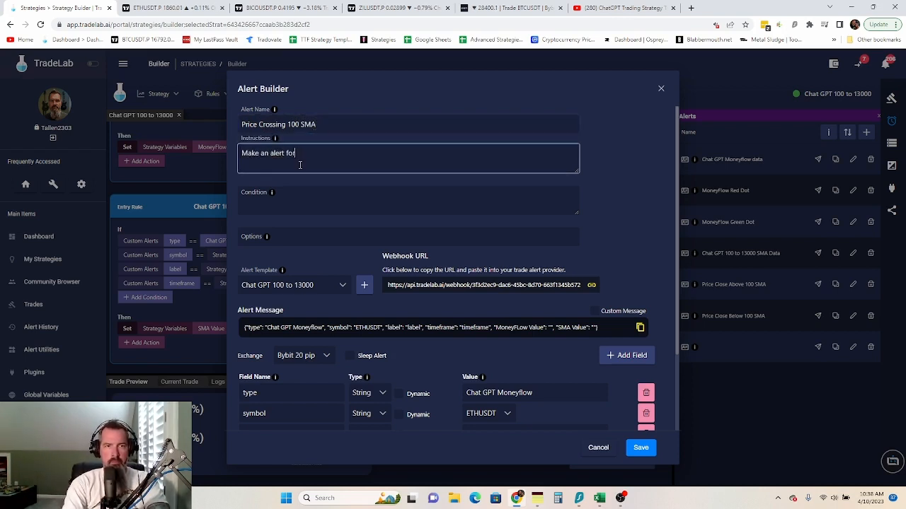
pyautogui.write(' price crossing')
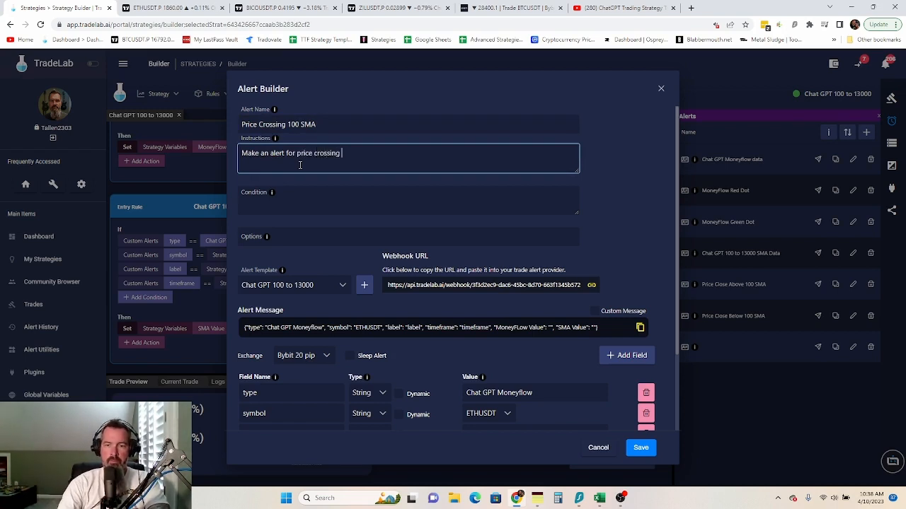
pyautogui.write(' 100 ')
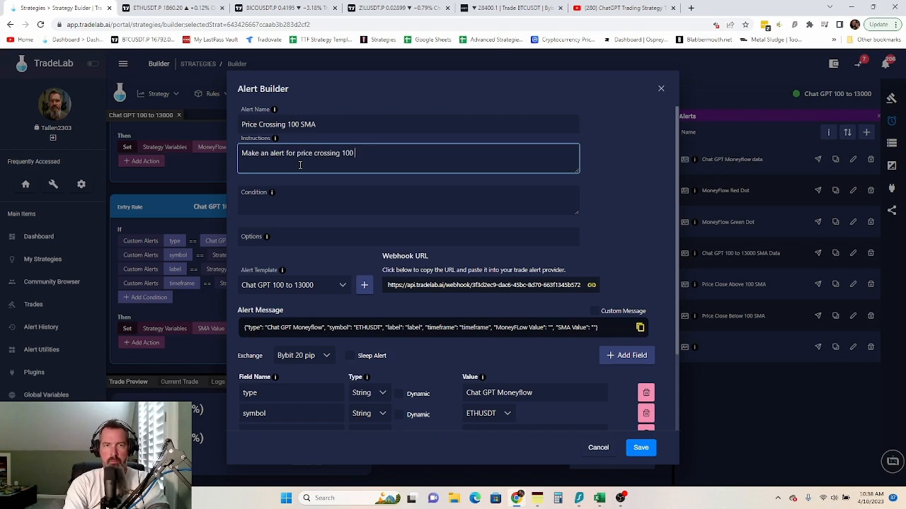
pyautogui.write('SMMA.')
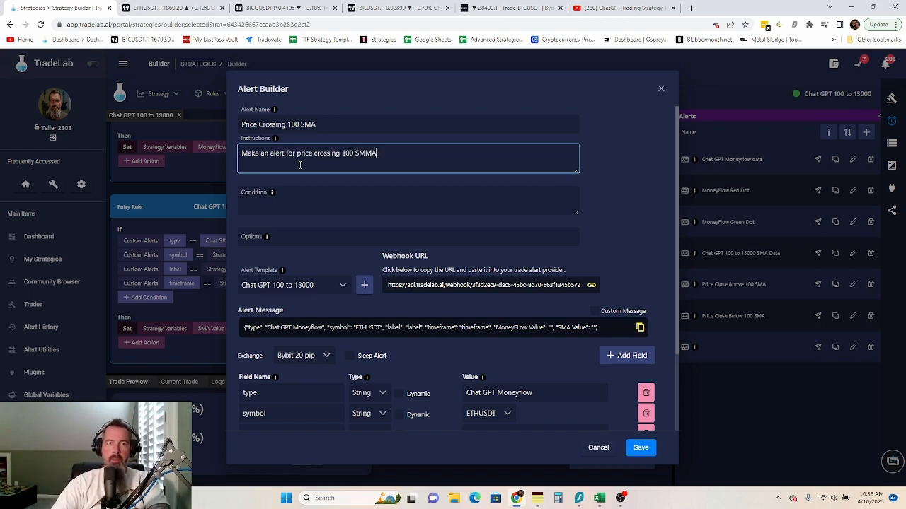
pyautogui.click(300, 207)
pyautogui.write('Pr')
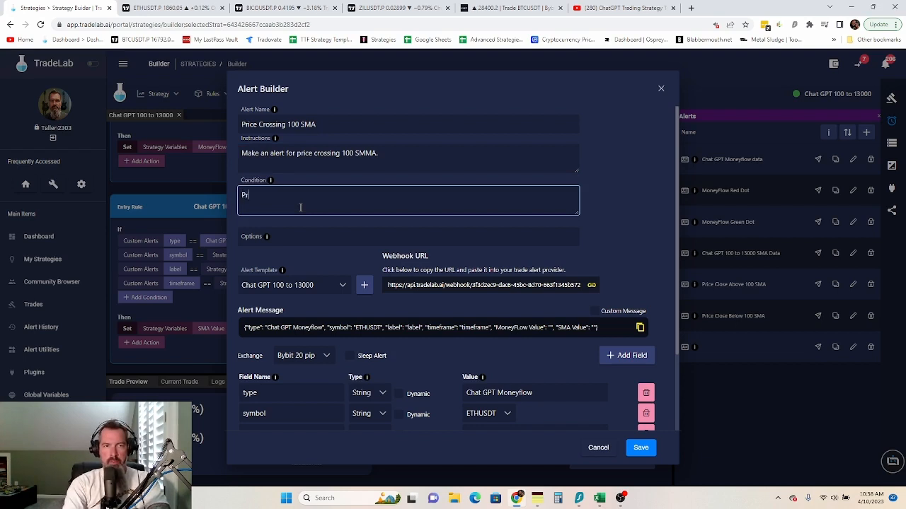
pyautogui.write('ice, co')
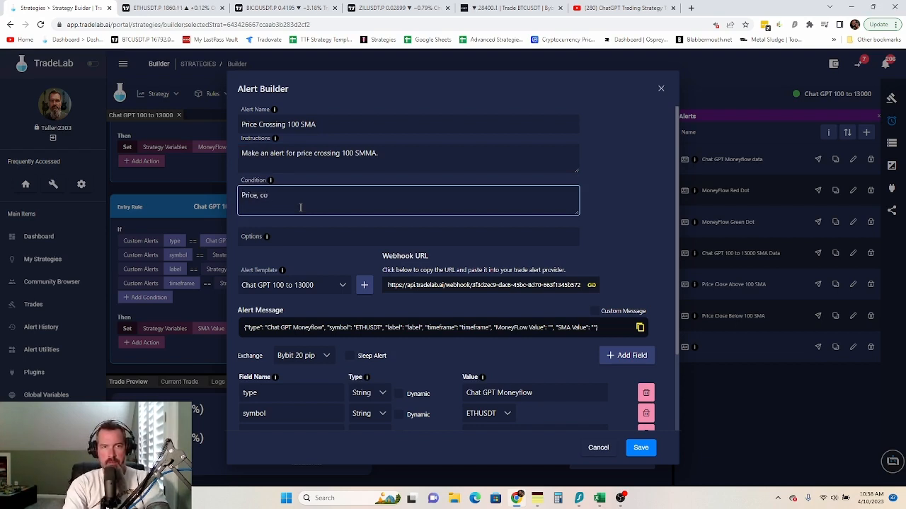
pyautogui.press('BackSpace')
pyautogui.write('rossing, ')
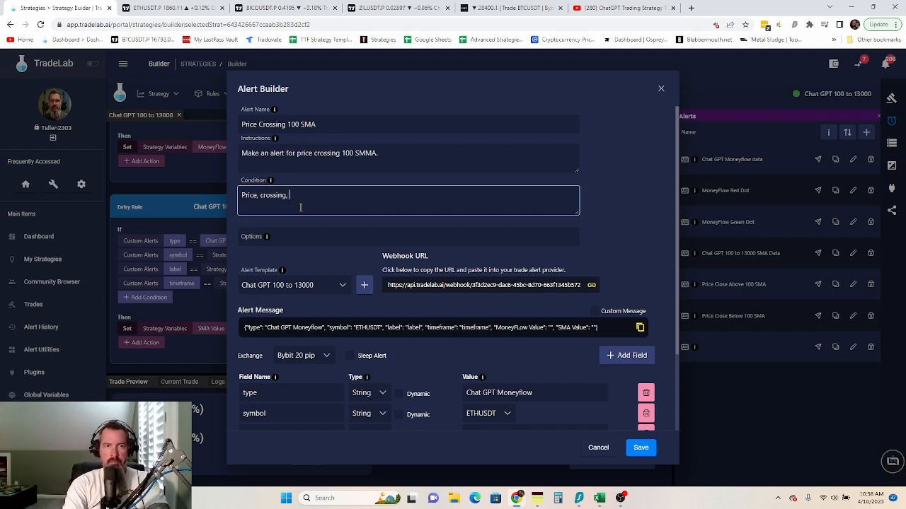
pyautogui.write('Once Per bar')
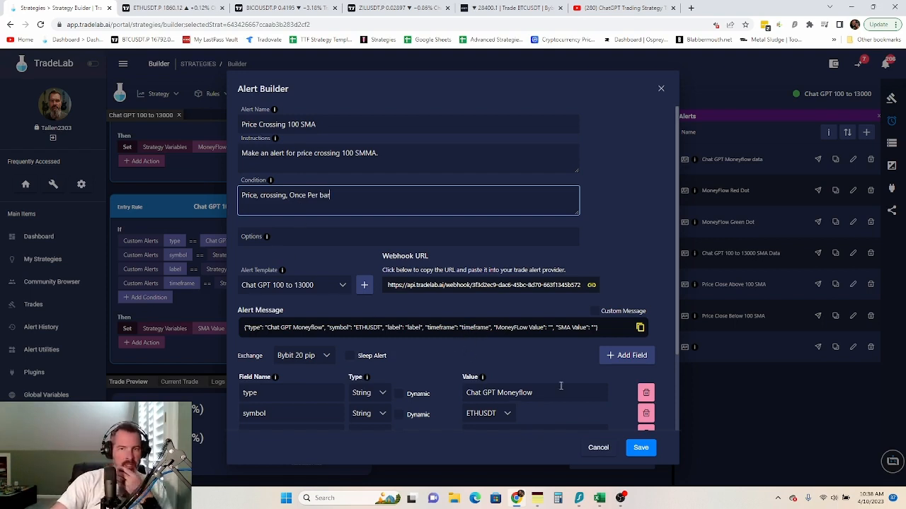
pyautogui.moveTo(538, 393); pyautogui.dragTo(440, 396)
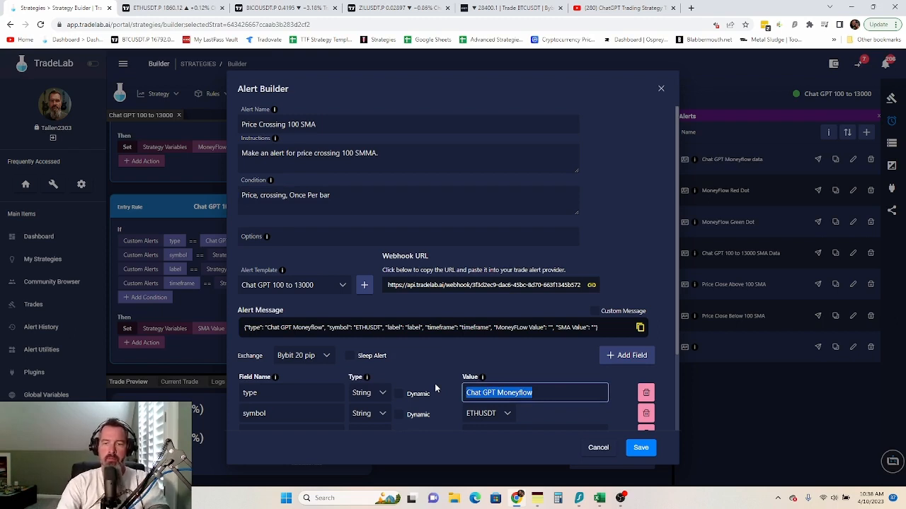
# - Set type to '100 Retest', make label and timeframe dynamic, and delete MoneyFlow and SMA Value fields
pyautogui.write('100 ')
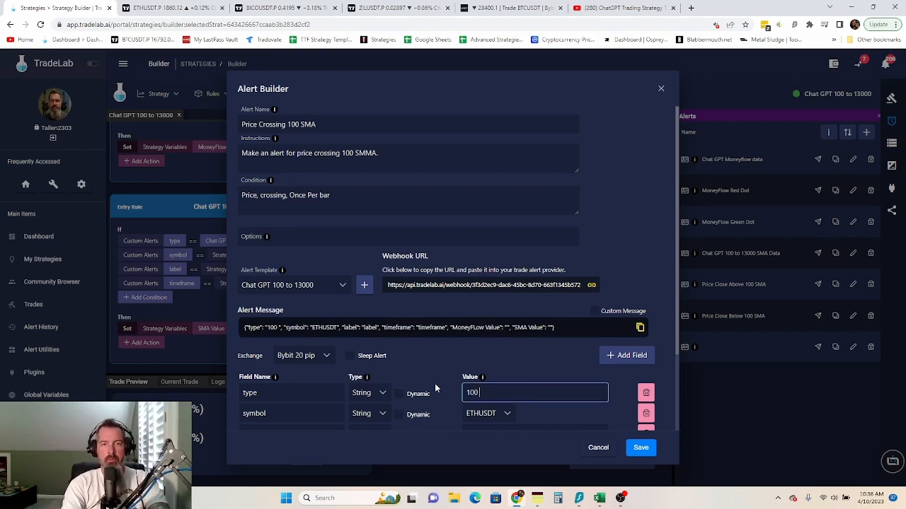
pyautogui.write('Retest')
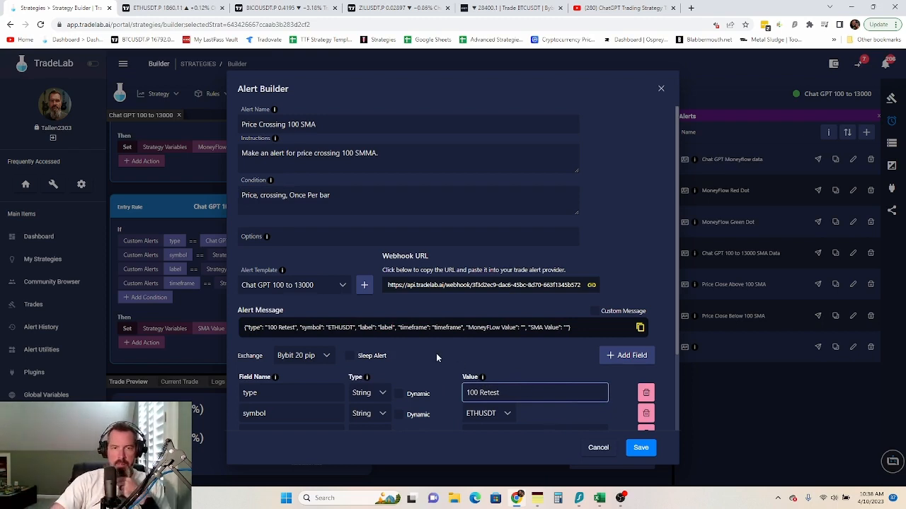
pyautogui.click(436, 353)
pyautogui.scroll(-2, 437, 368)
pyautogui.click(399, 316)
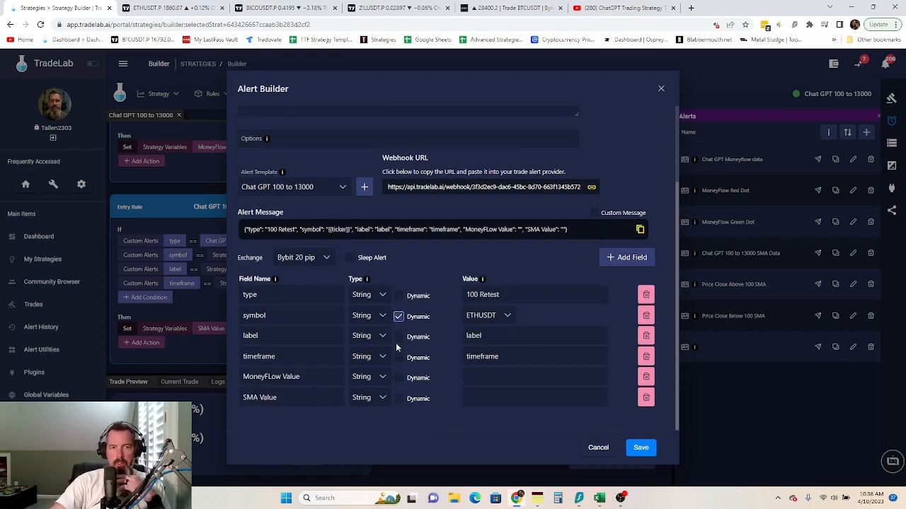
pyautogui.click(398, 337)
pyautogui.click(398, 358)
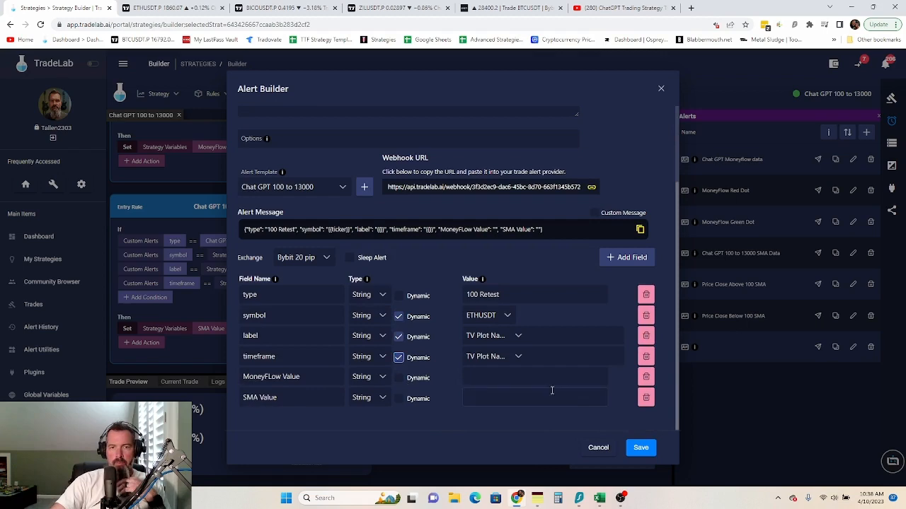
pyautogui.click(646, 377)
pyautogui.click(542, 304)
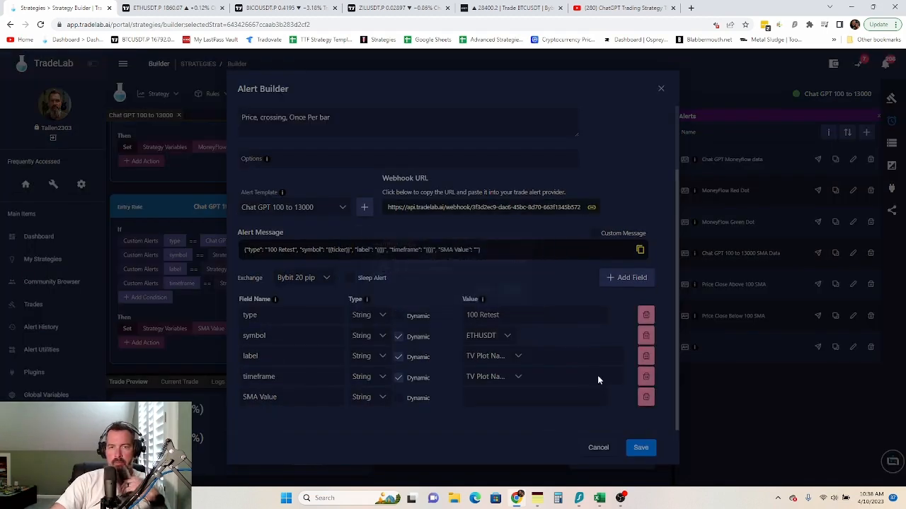
pyautogui.click(646, 396)
pyautogui.click(523, 302)
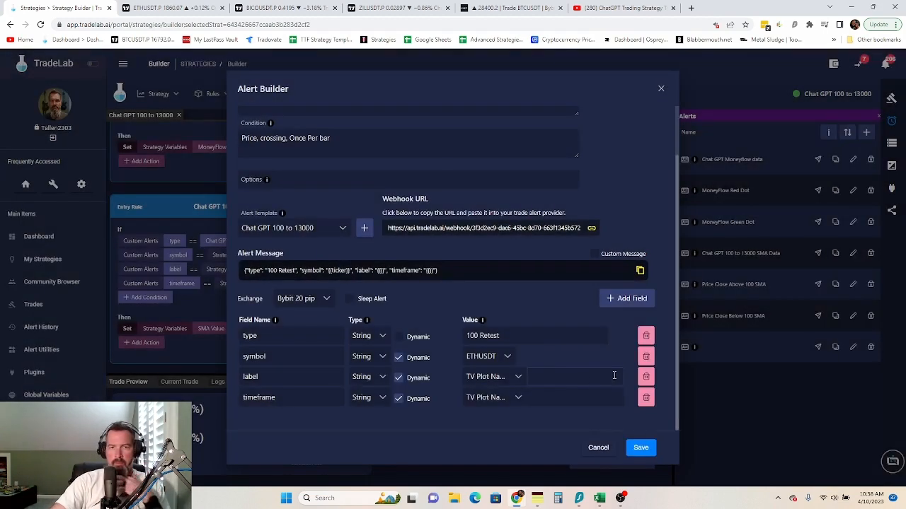
# - Map label and timeframe to the label and timeframe strategy variables and save the alert
pyautogui.click(515, 377)
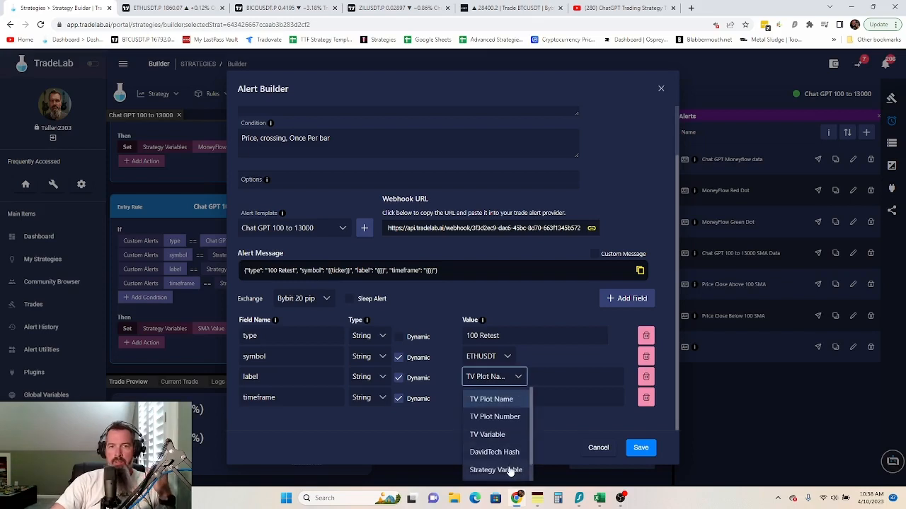
pyautogui.click(508, 470)
pyautogui.click(512, 399)
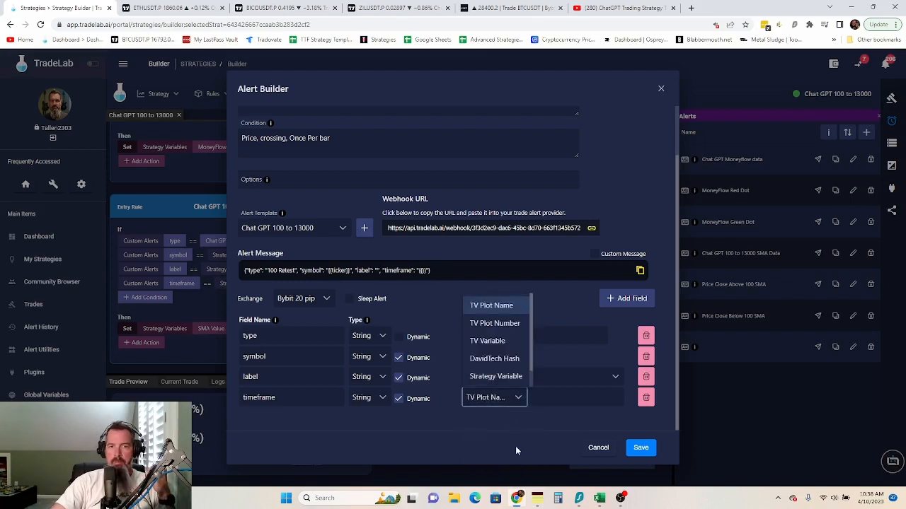
pyautogui.click(501, 376)
pyautogui.click(576, 378)
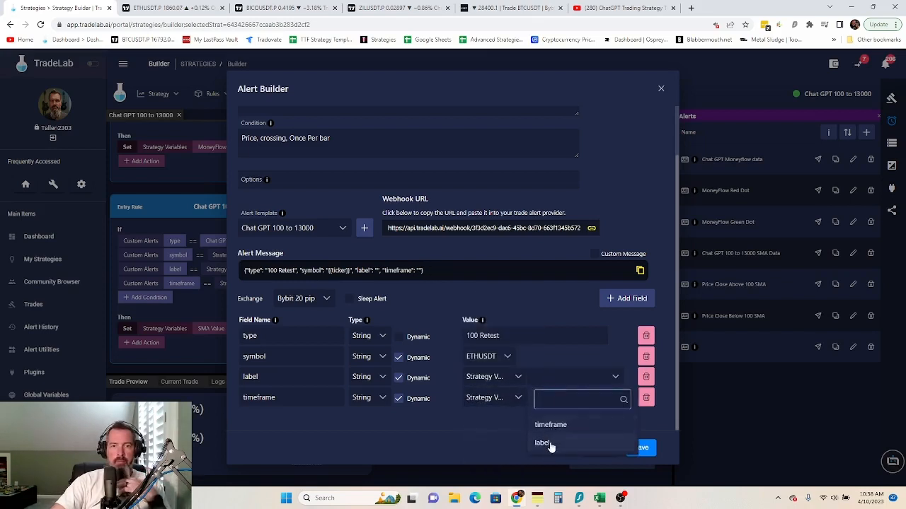
pyautogui.click(546, 442)
pyautogui.click(580, 400)
pyautogui.click(566, 443)
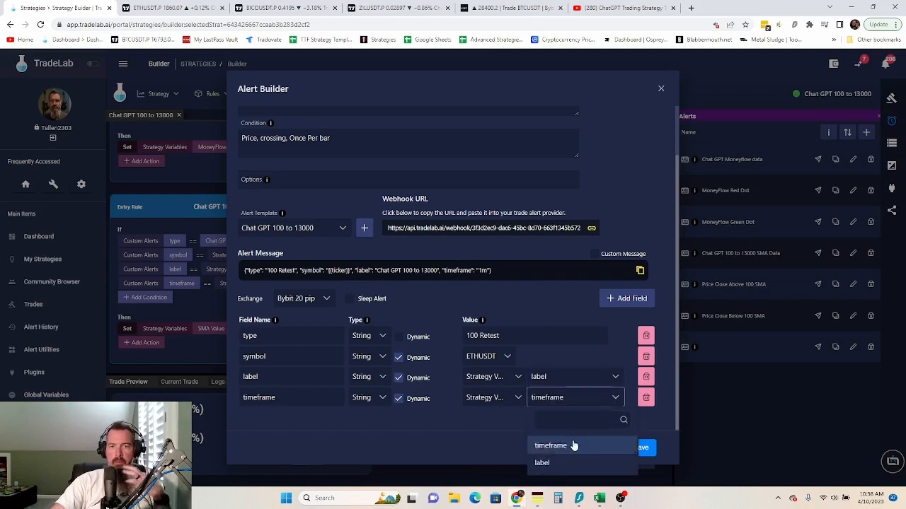
pyautogui.click(457, 417)
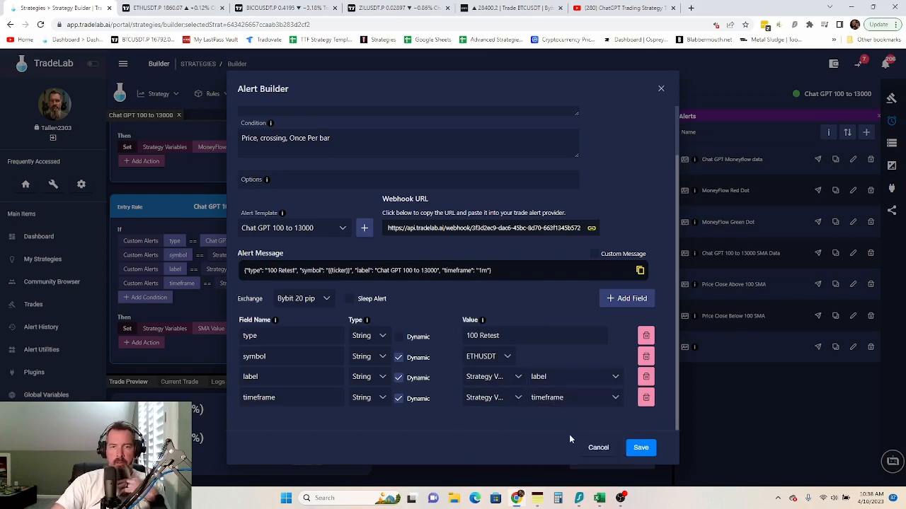
pyautogui.click(639, 451)
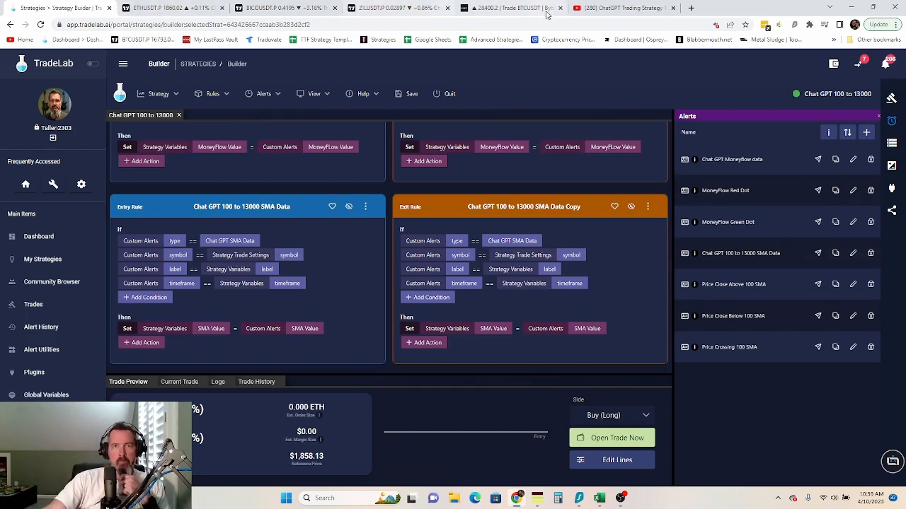
pyautogui.click(537, 499)
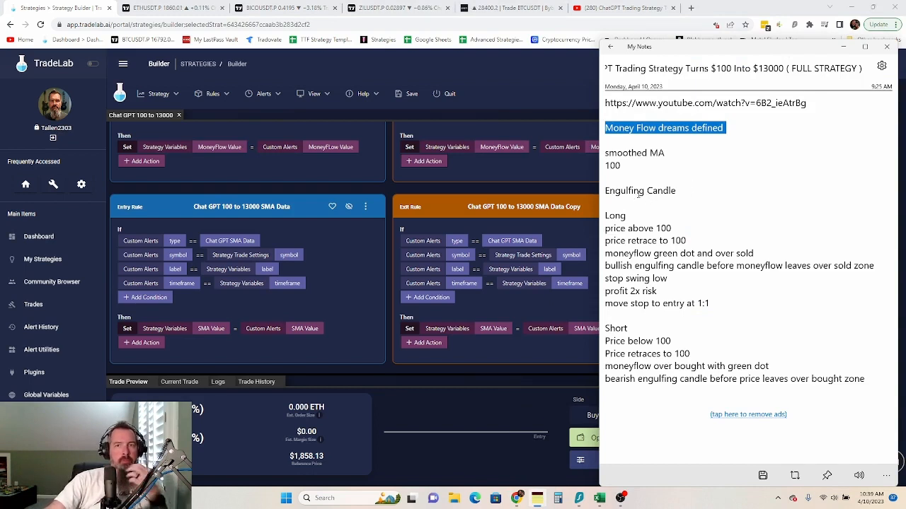
pyautogui.click(525, 76)
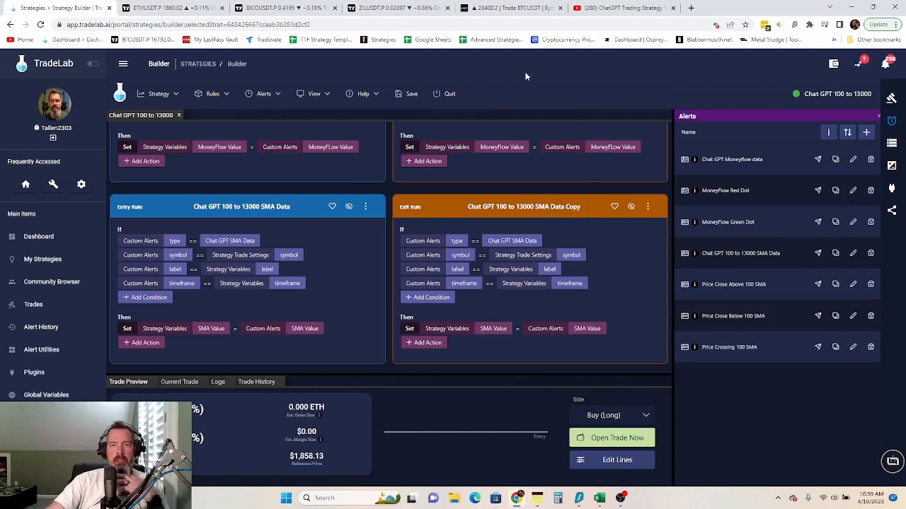
# - Start a new alert named 'Chat GPT Bullish Engulfing Candle'
pyautogui.click(867, 133)
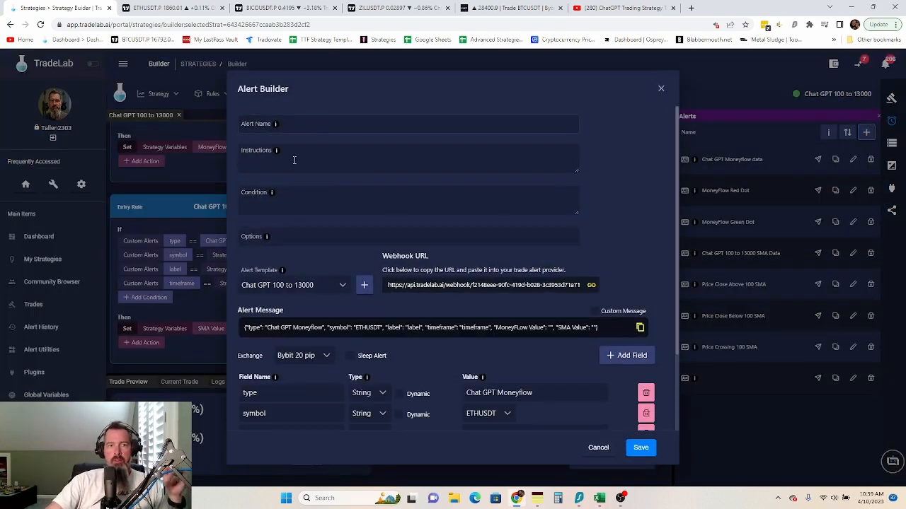
pyautogui.click(299, 124)
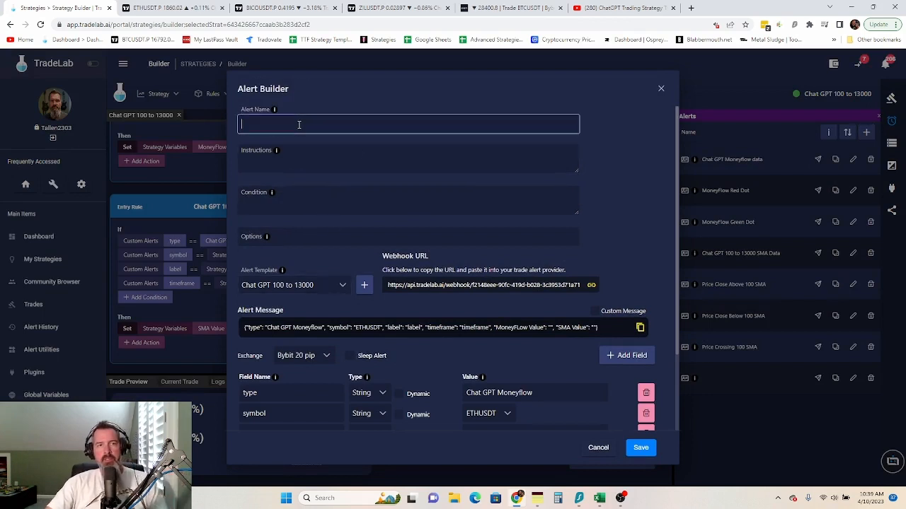
pyautogui.write('C')
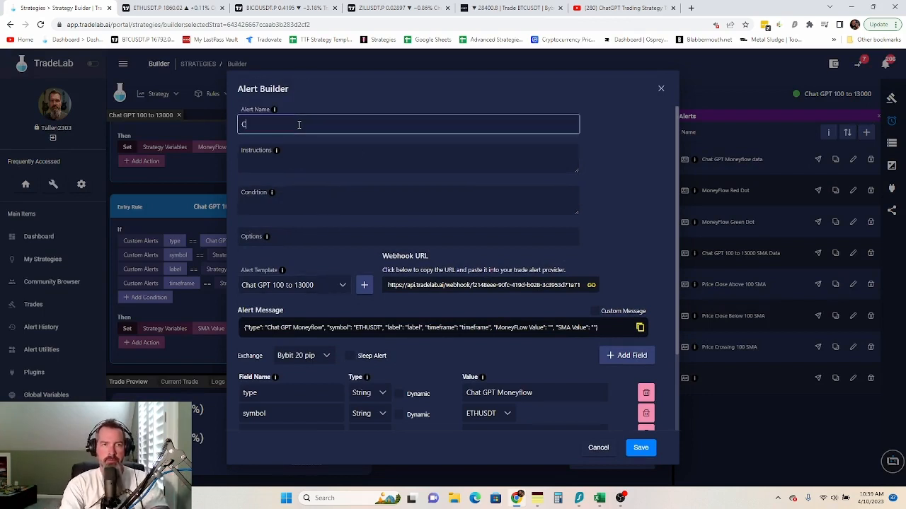
pyautogui.write('h')
pyautogui.press('capslock')
pyautogui.write('A')
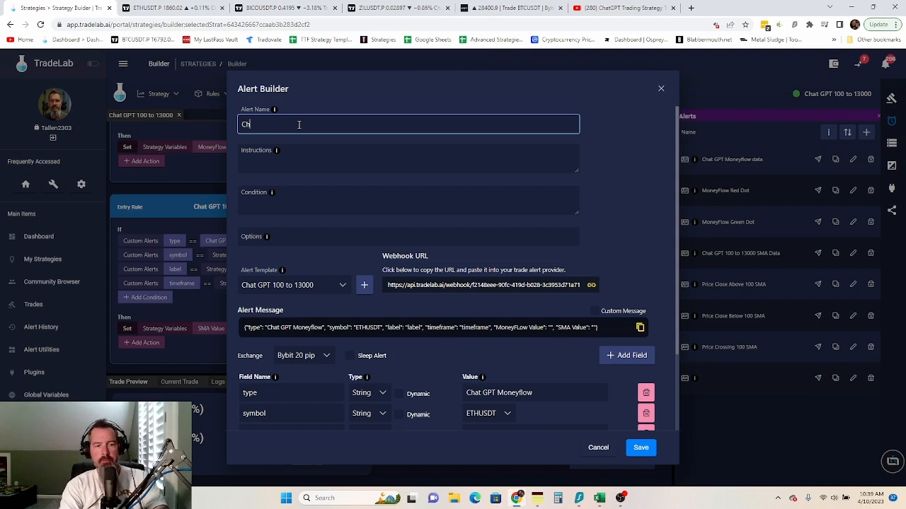
pyautogui.press('BackSpace')
pyautogui.press('capslock')
pyautogui.write('hat ')
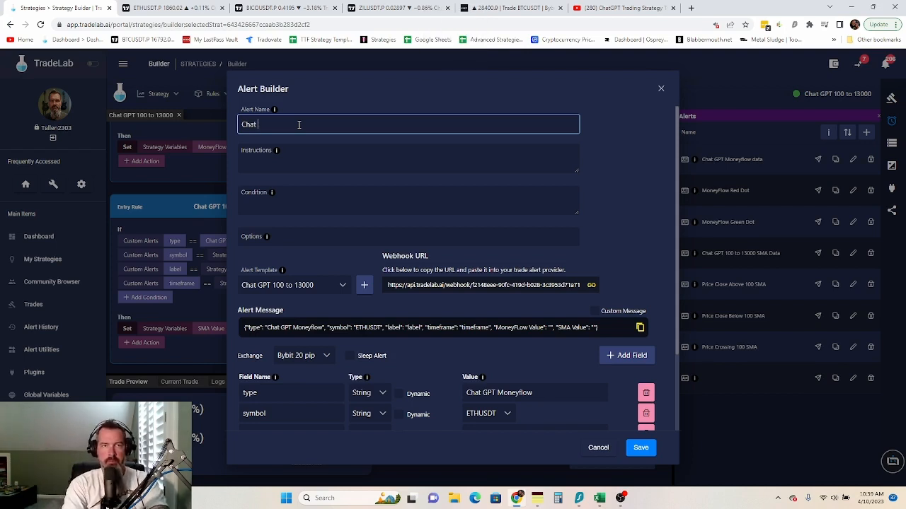
pyautogui.write('GPT')
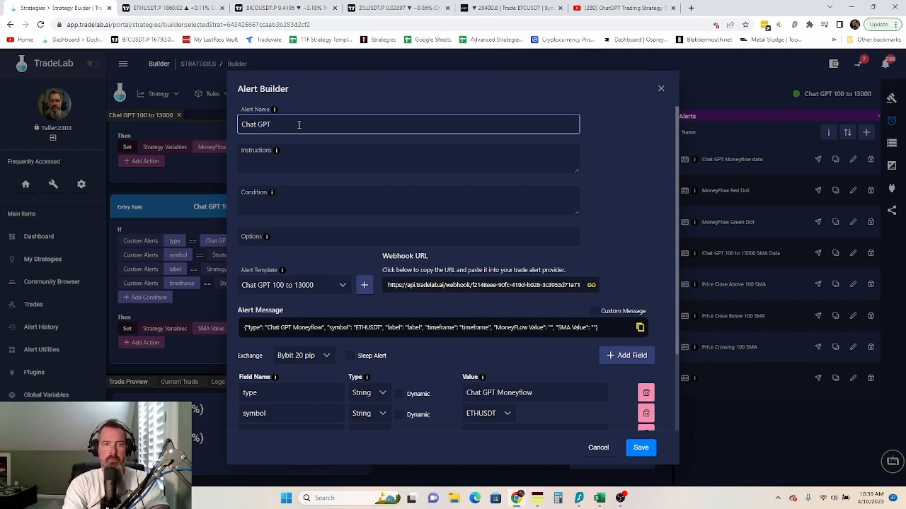
pyautogui.write(' bu')
pyautogui.press('BackSpace')
pyautogui.press('BackSpace')
pyautogui.write('BU')
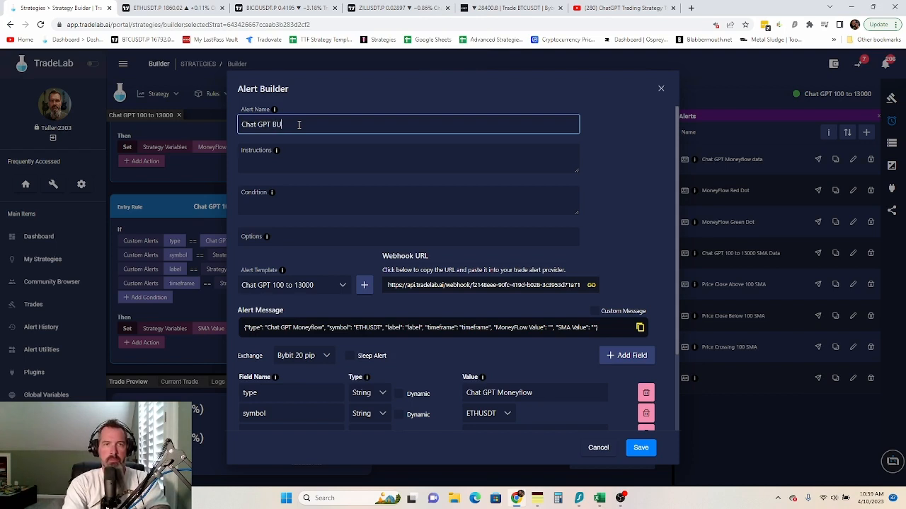
pyautogui.write('llish Engul')
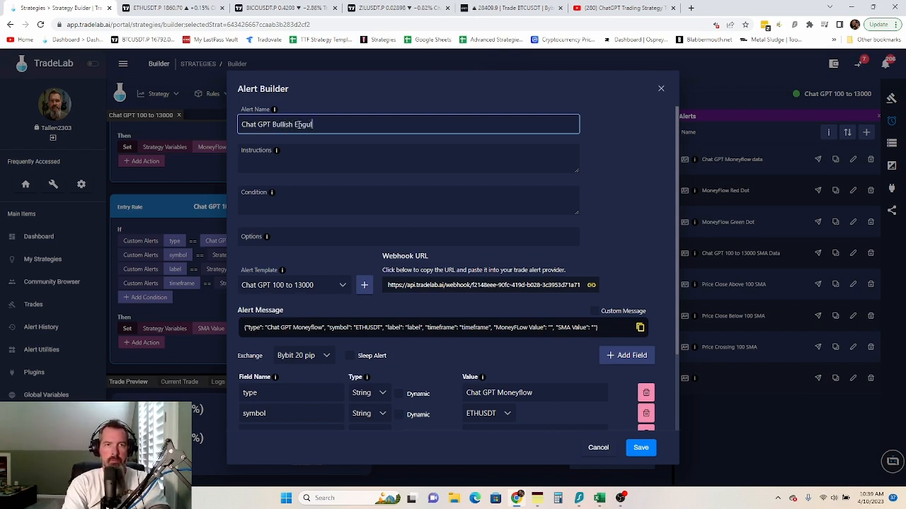
pyautogui.write('fing Candle')
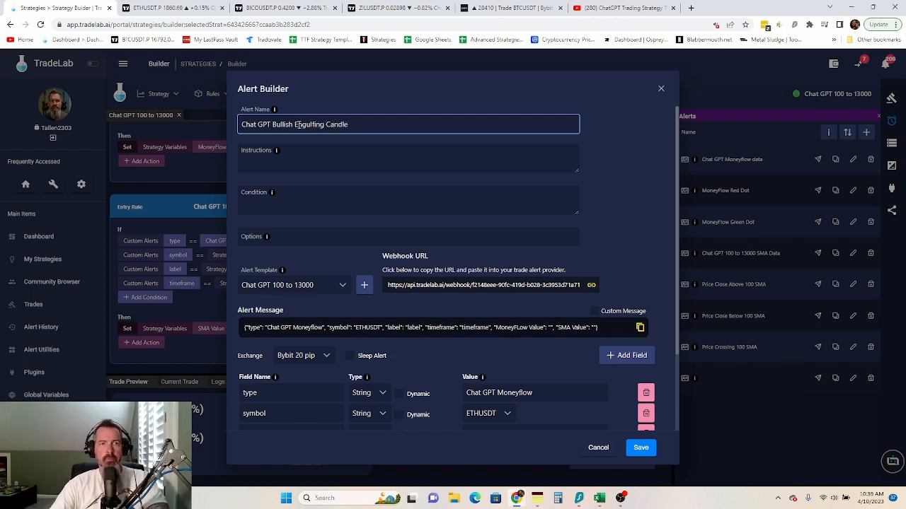
# - Begin the instructions: 'Put the Engulfing candle indicator on your chart and make an alert for'
pyautogui.click(288, 150)
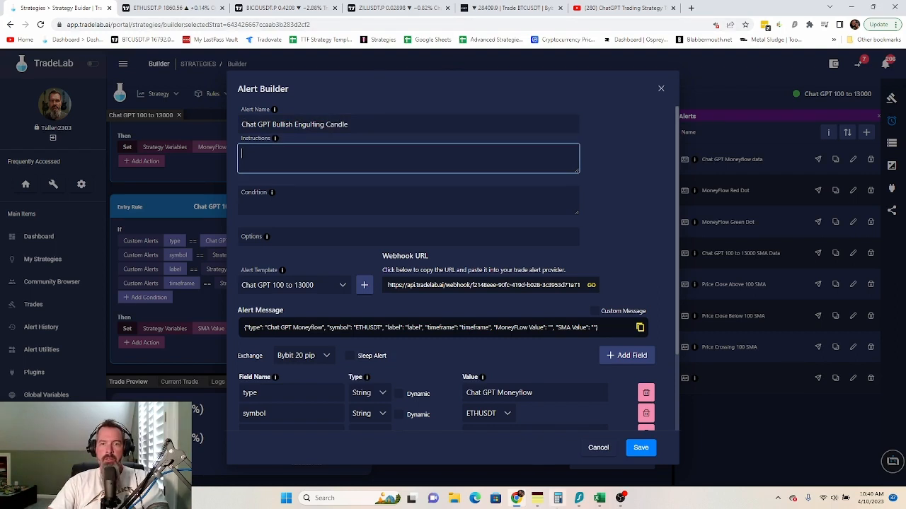
pyautogui.click(537, 499)
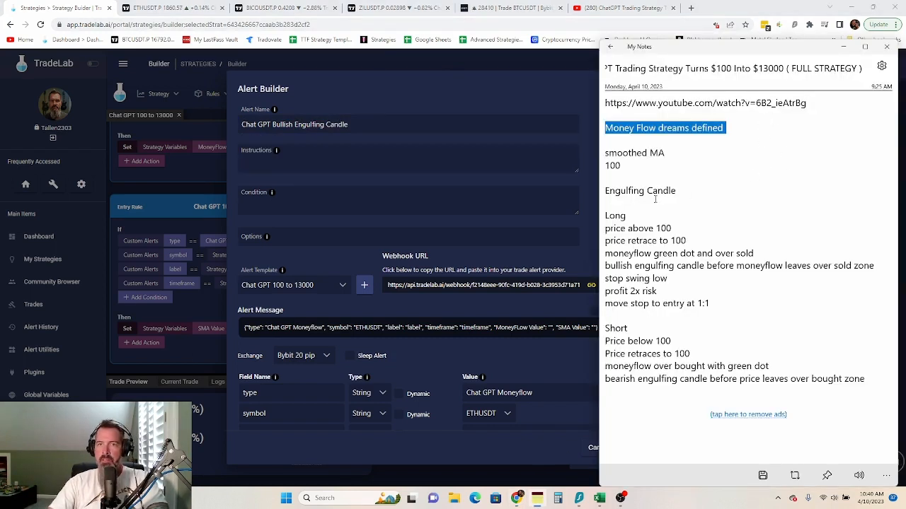
pyautogui.click(324, 153)
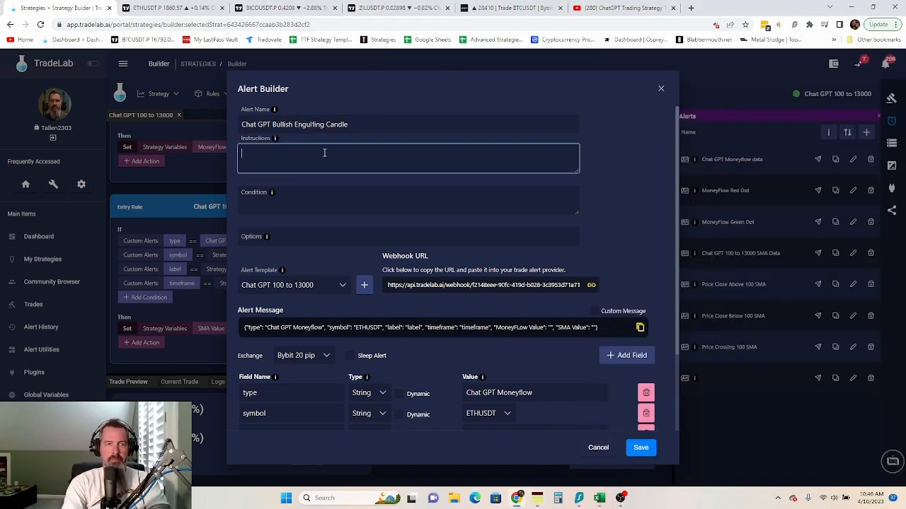
pyautogui.write('Put the EN')
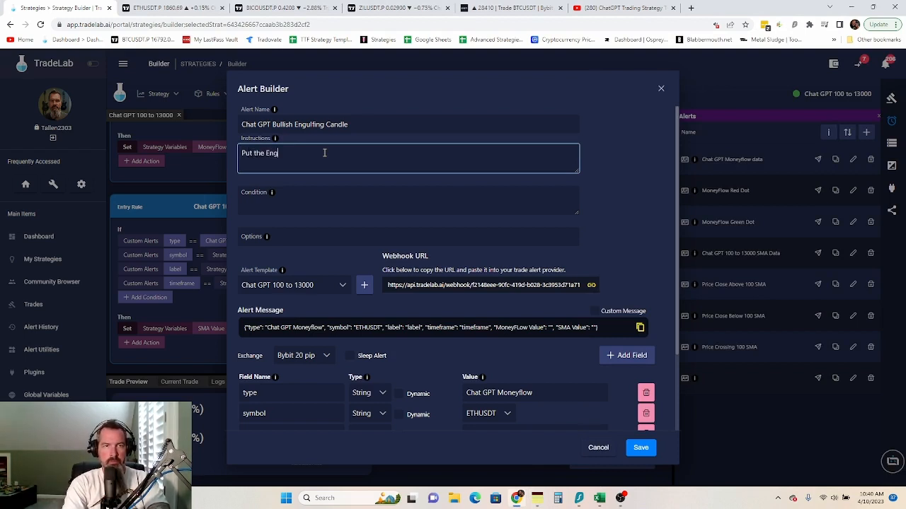
pyautogui.write('gulfing c')
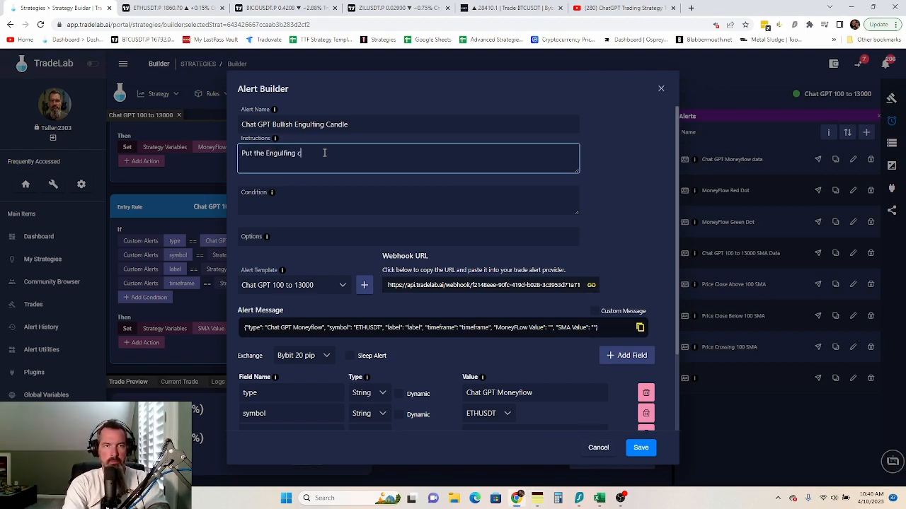
pyautogui.write('andle indicator')
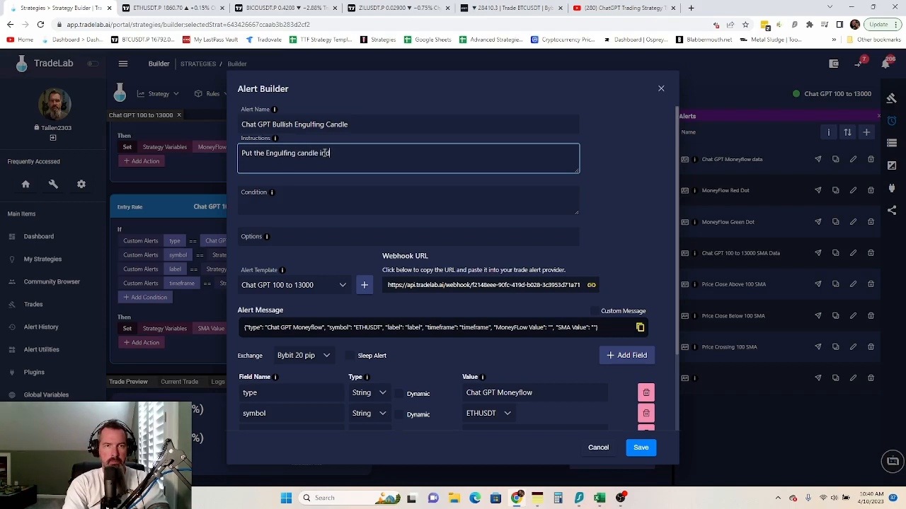
pyautogui.write(' on yo')
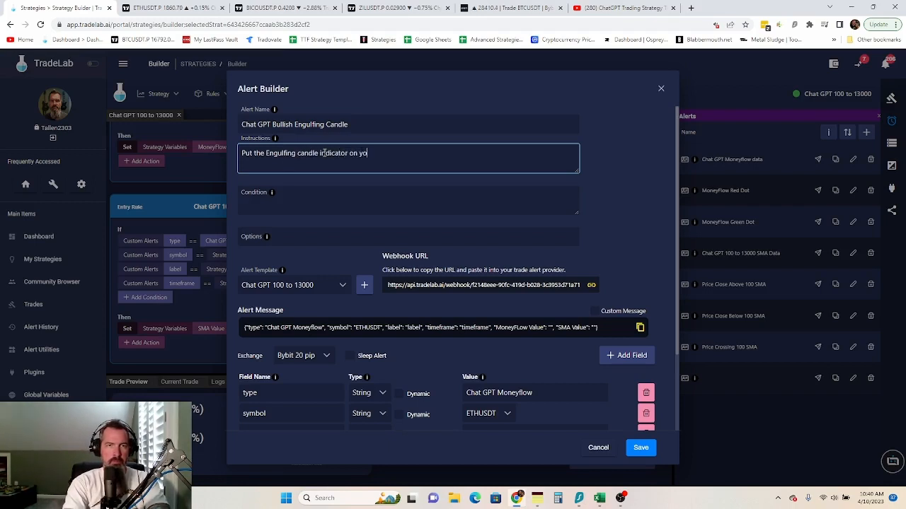
pyautogui.write('ur char')
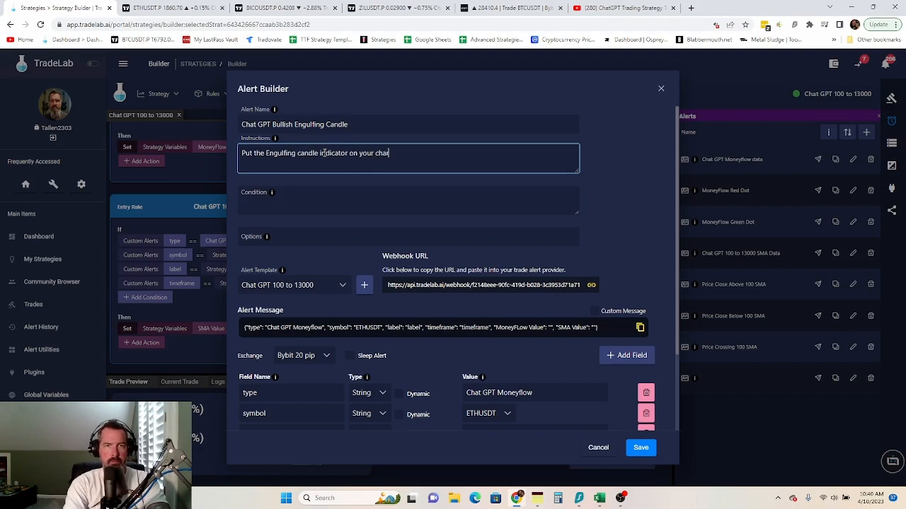
pyautogui.write('t and make an ale')
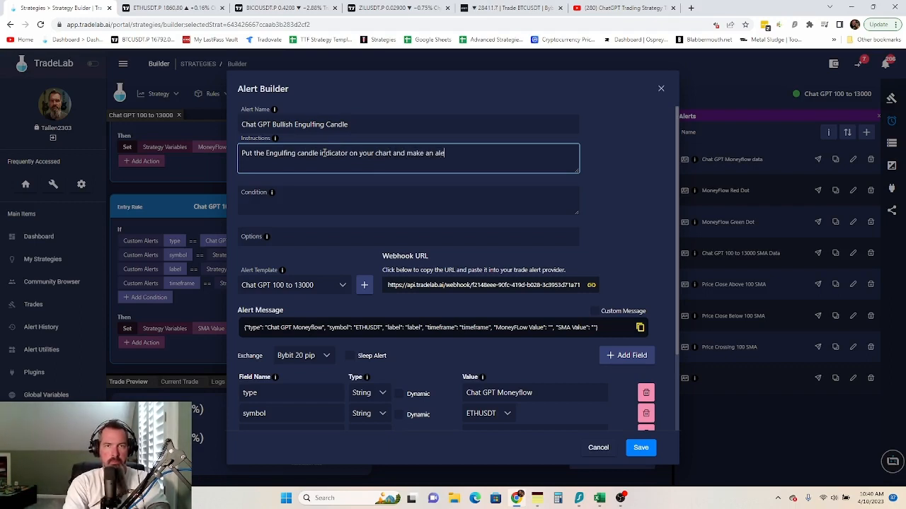
pyautogui.write('rt for')
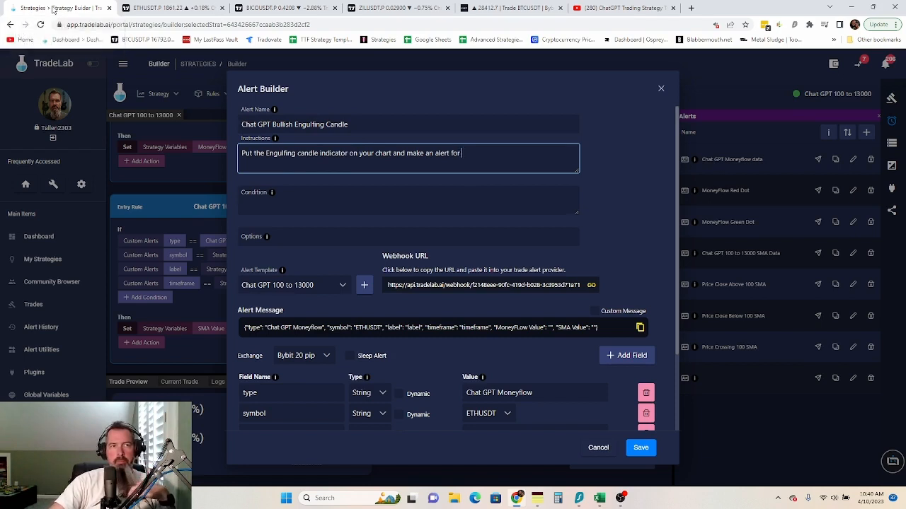
pyautogui.click(173, 8)
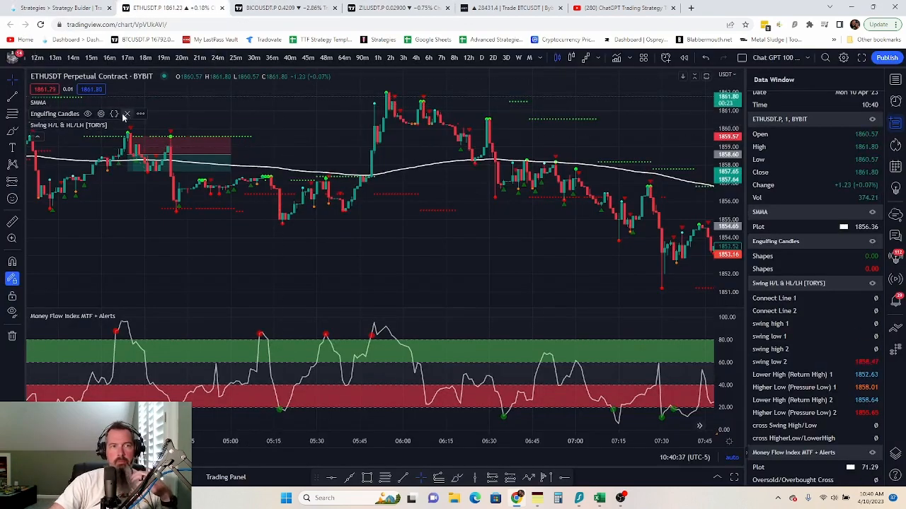
# - Review the Engulfing Candles alert options in TradingView, then add 'Bullish engulfing.' to the instructions
pyautogui.click(140, 114)
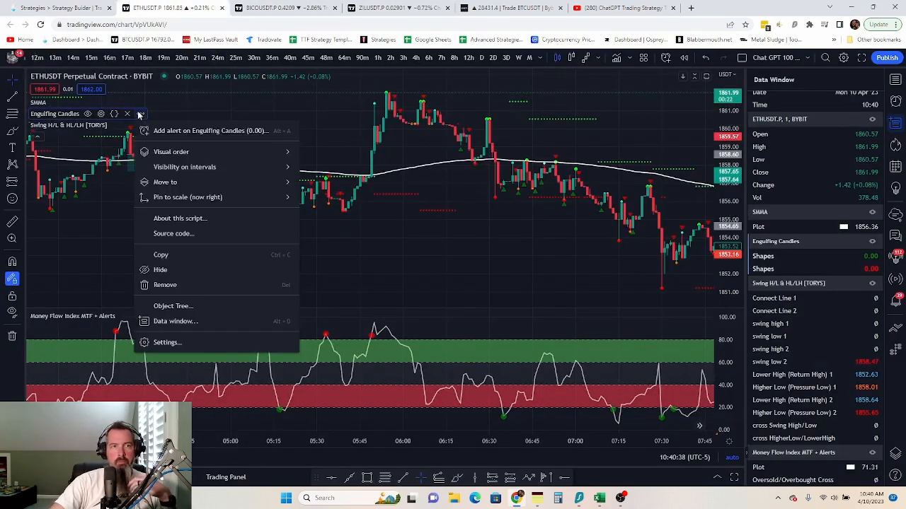
pyautogui.click(180, 130)
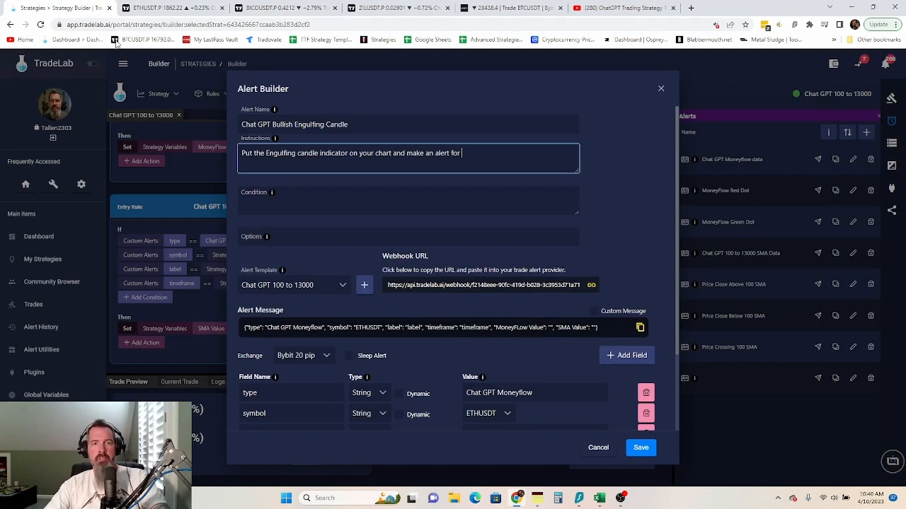
pyautogui.click(50, 9)
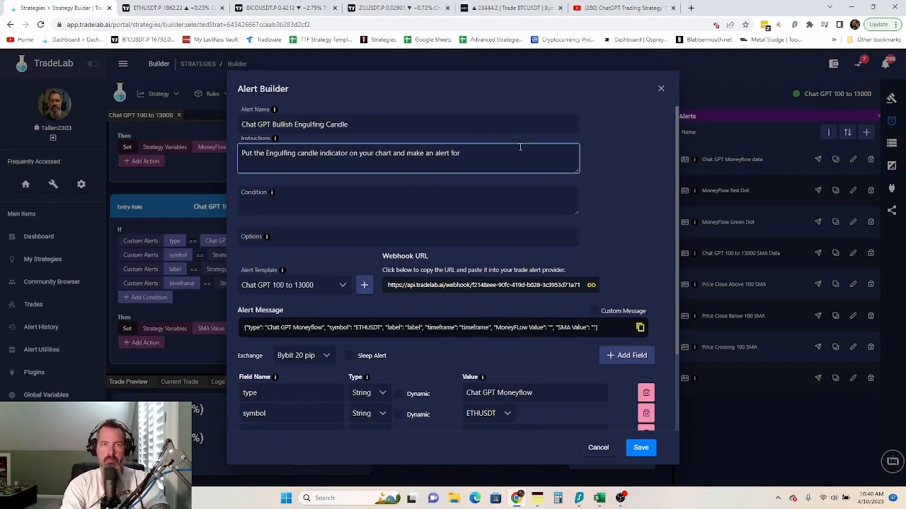
pyautogui.write('BUlls')
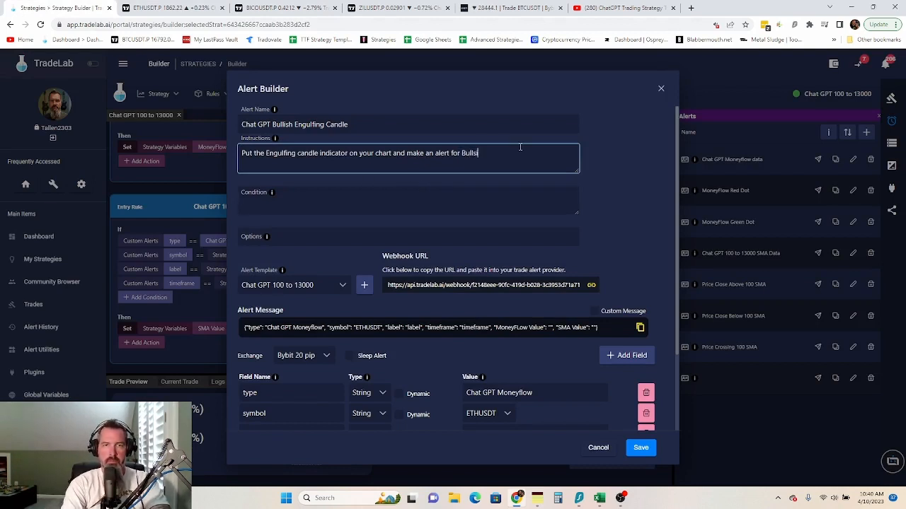
pyautogui.press('BackSpace')
pyautogui.write('ish engulf')
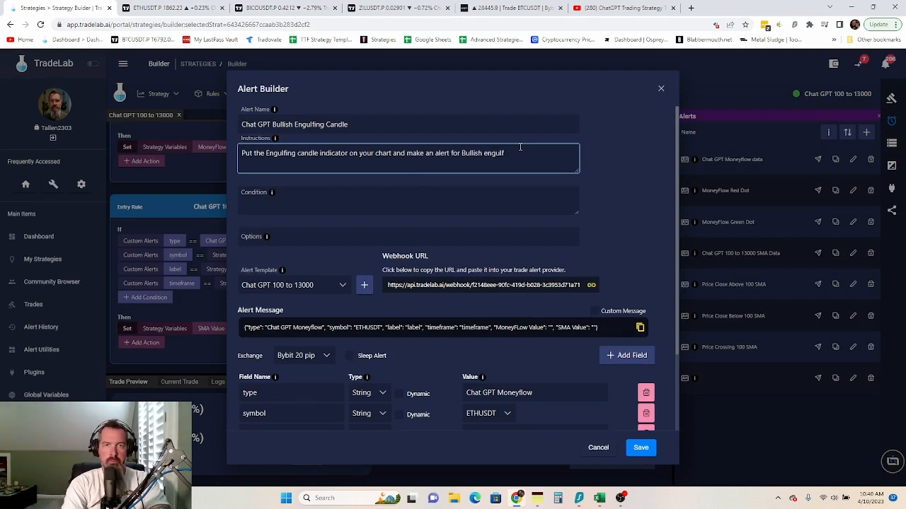
pyautogui.write('ing')
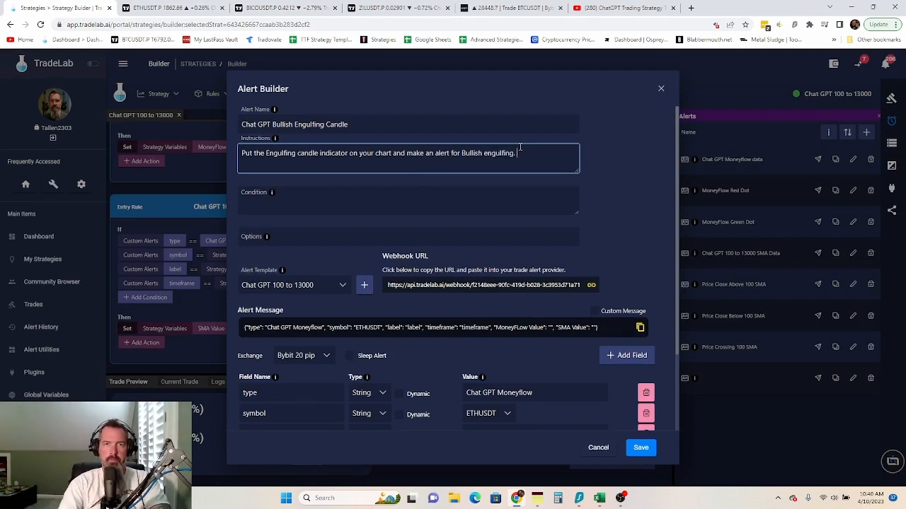
pyautogui.write('.')
# - Set the alert condition to 'Bullish Engulfing, Once Per Bar Close'
pyautogui.click(442, 200)
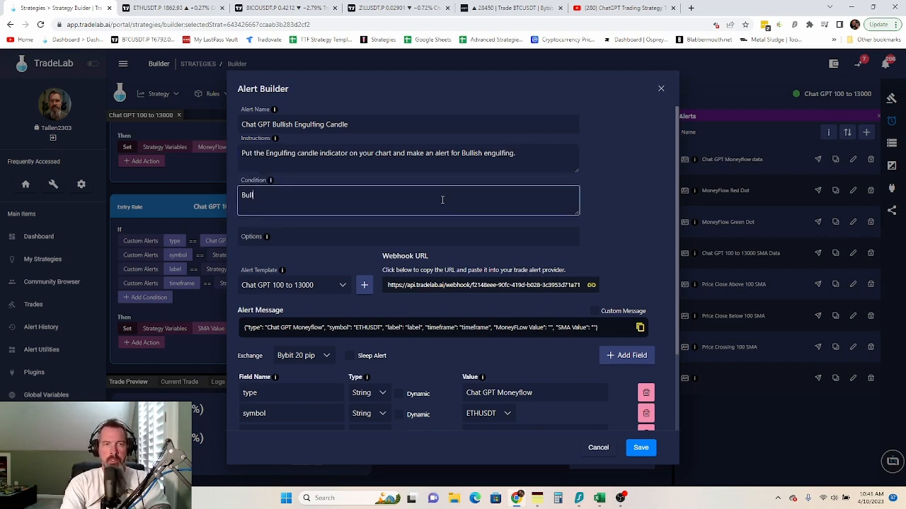
pyautogui.write('Bullish EN')
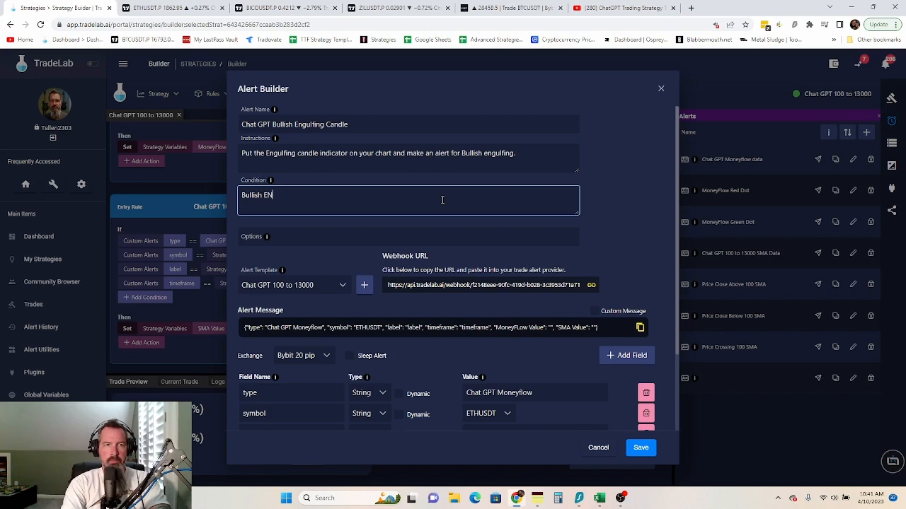
pyautogui.write('gulf')
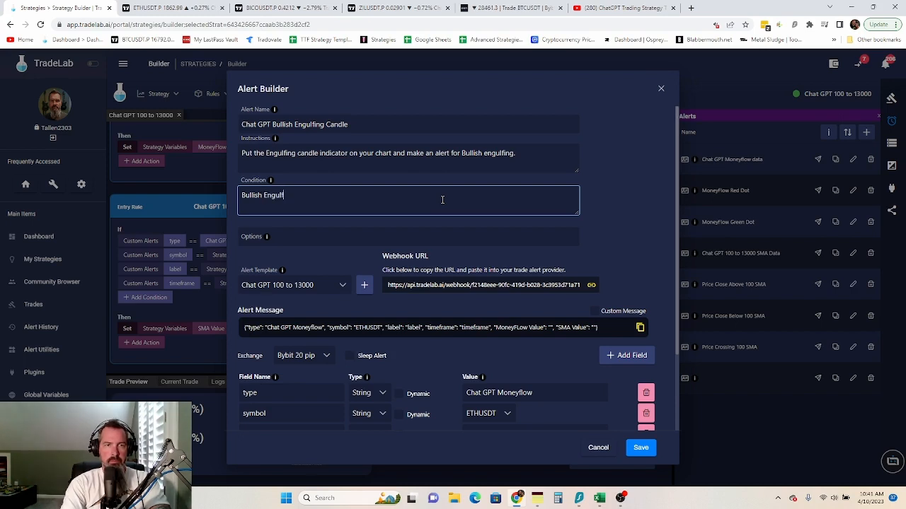
pyautogui.write('ing, Once Per Bar')
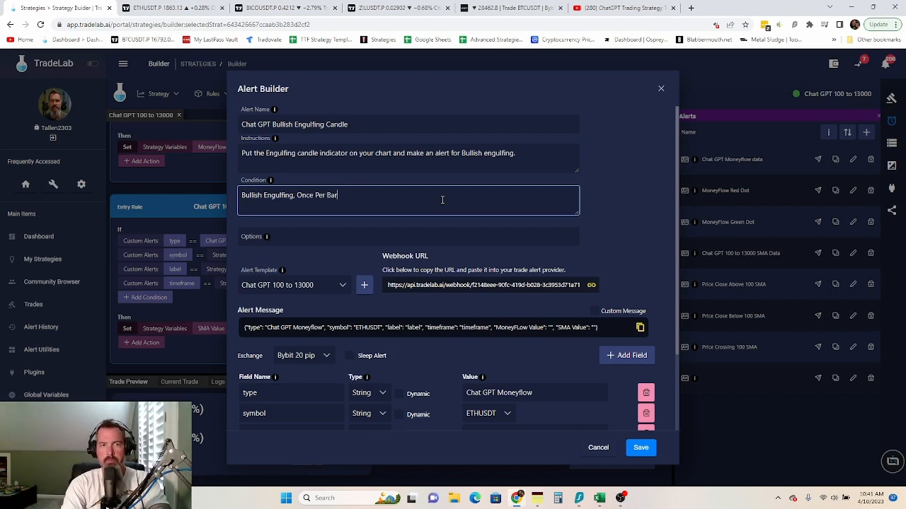
pyautogui.write(' Close')
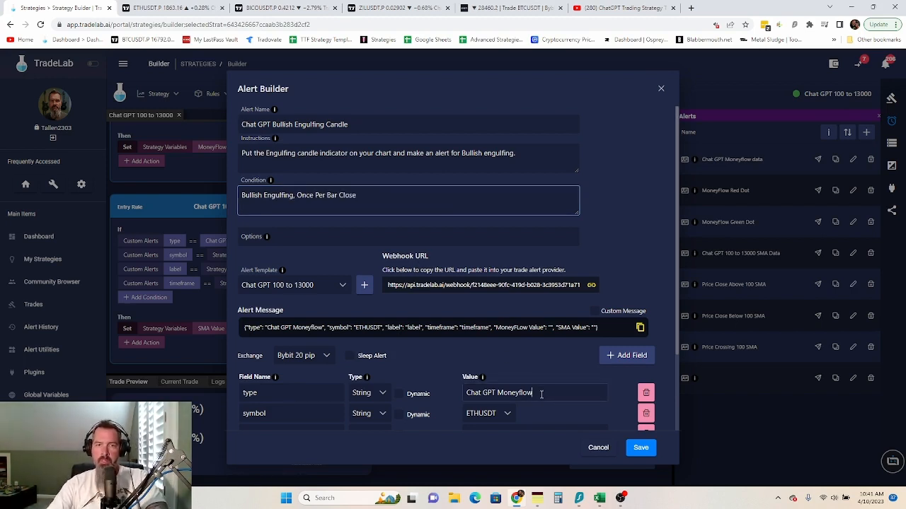
# - Change the alert type value from Moneyflow to 'Chat GPT Long'
pyautogui.moveTo(541, 393); pyautogui.dragTo(499, 395)
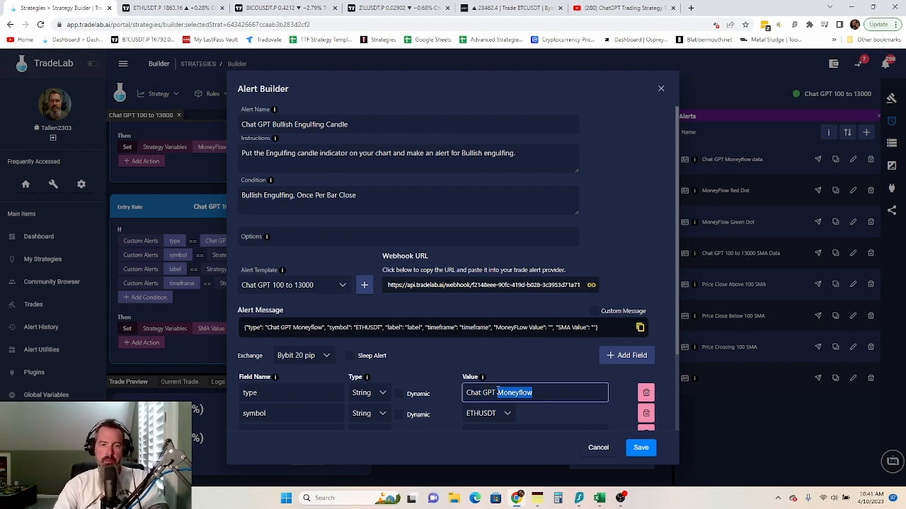
pyautogui.press('BackSpace')
pyautogui.write('Bullish ')
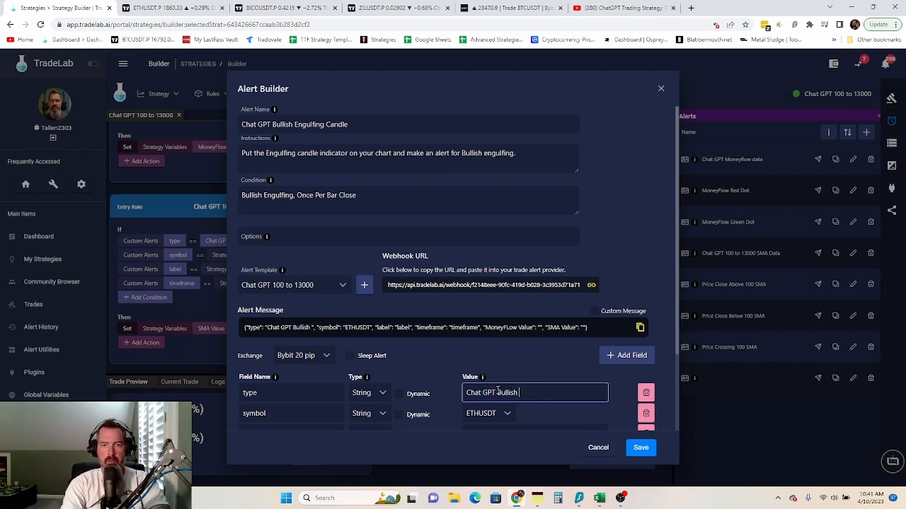
pyautogui.write('En')
pyautogui.press('BackSpace')
pyautogui.write('n')
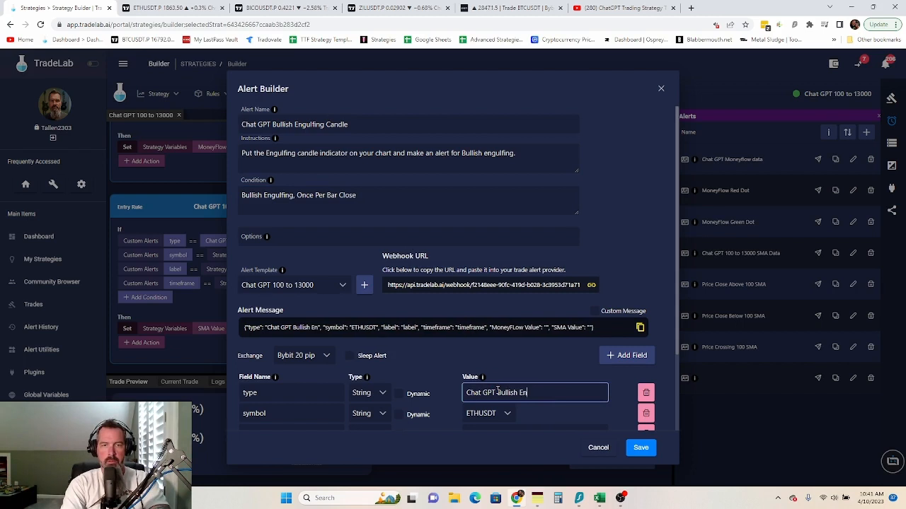
pyautogui.press('BackSpace')
pyautogui.press('BackSpace')
pyautogui.press('BackSpace')
pyautogui.press('BackSpace')
pyautogui.press('BackSpace')
pyautogui.press('BackSpace')
pyautogui.press('BackSpace')
pyautogui.press('BackSpace')
pyautogui.press('BackSpace')
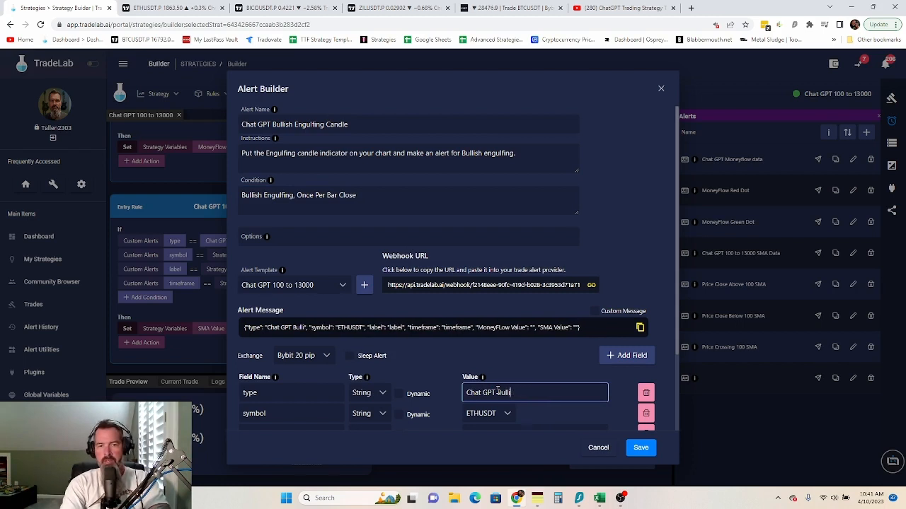
pyautogui.press('BackSpace')
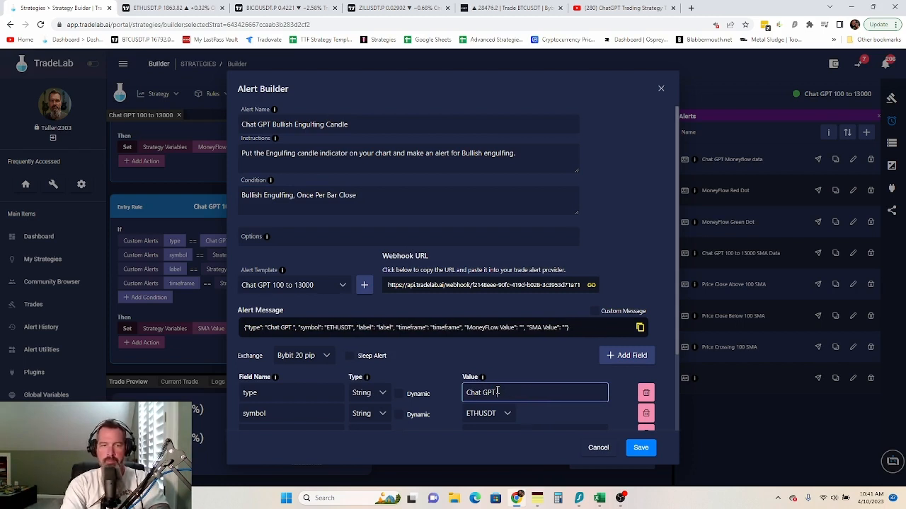
pyautogui.write('Lo')
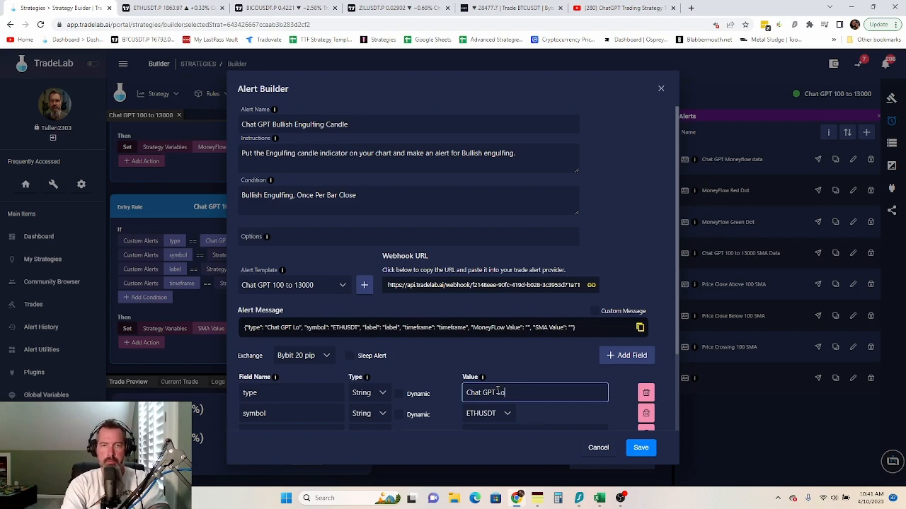
pyautogui.write('ng')
# - Make the symbol, label and timeframe values dynamic
pyautogui.scroll(-2, 453, 367)
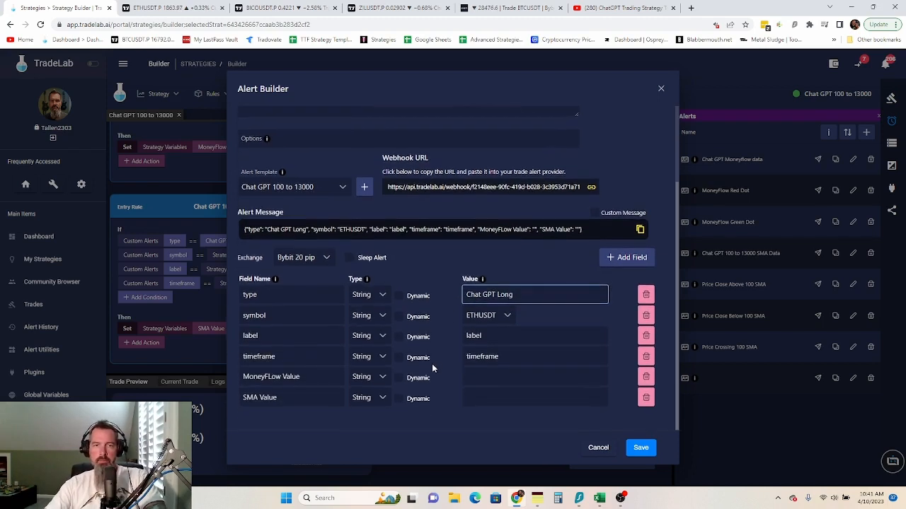
pyautogui.click(397, 337)
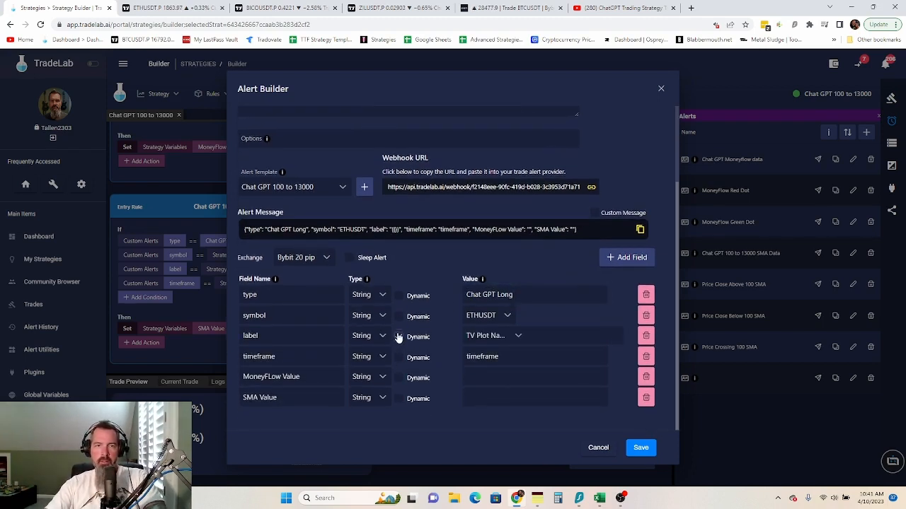
pyautogui.click(399, 316)
pyautogui.click(398, 357)
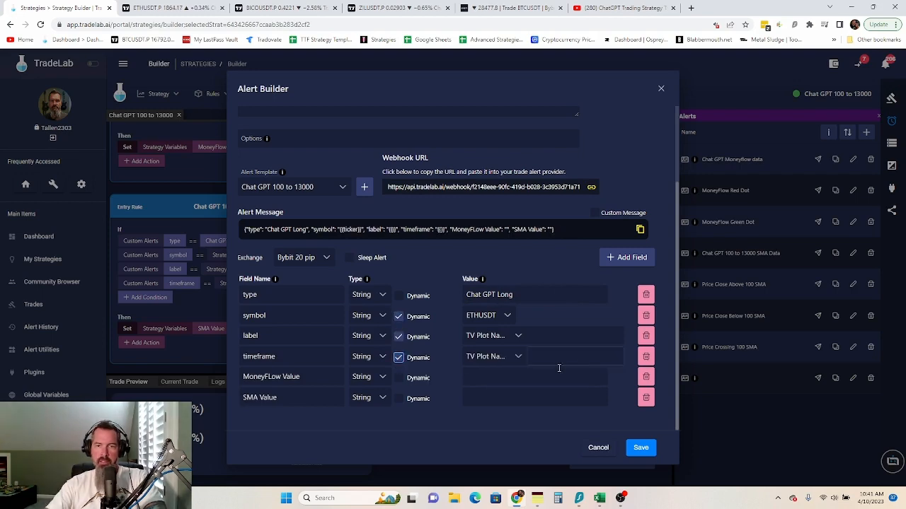
# - Delete the MoneyFLow Value and SMA Value fields
pyautogui.click(646, 377)
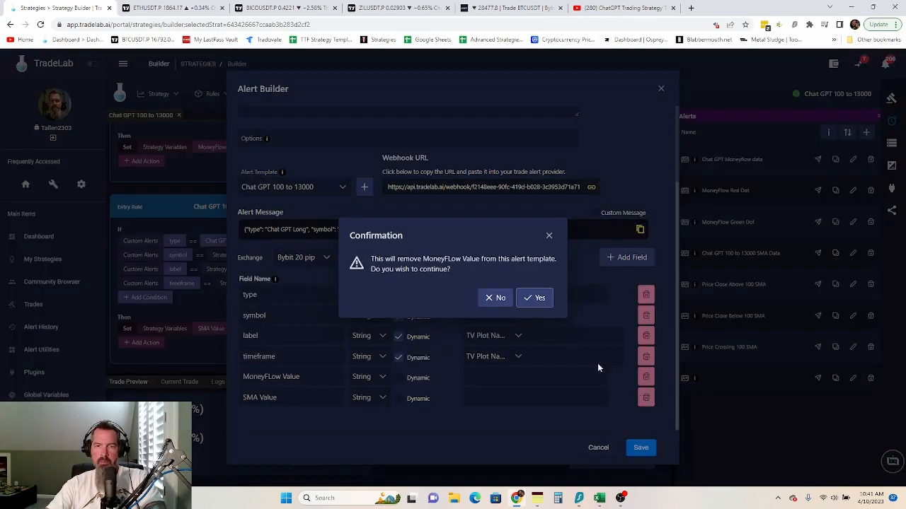
pyautogui.click(535, 298)
pyautogui.click(646, 397)
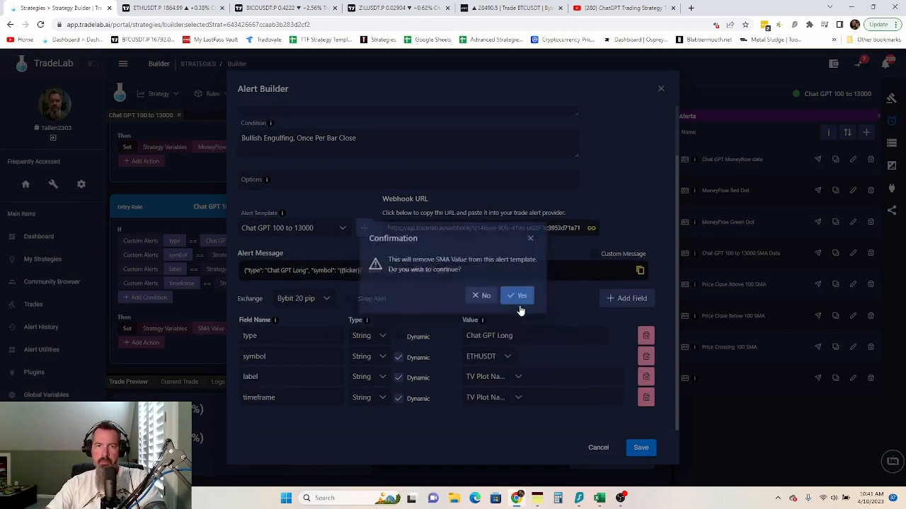
pyautogui.click(520, 296)
# - Map label and timeframe to the label and timeframe strategy variables, then save the alert
pyautogui.click(516, 377)
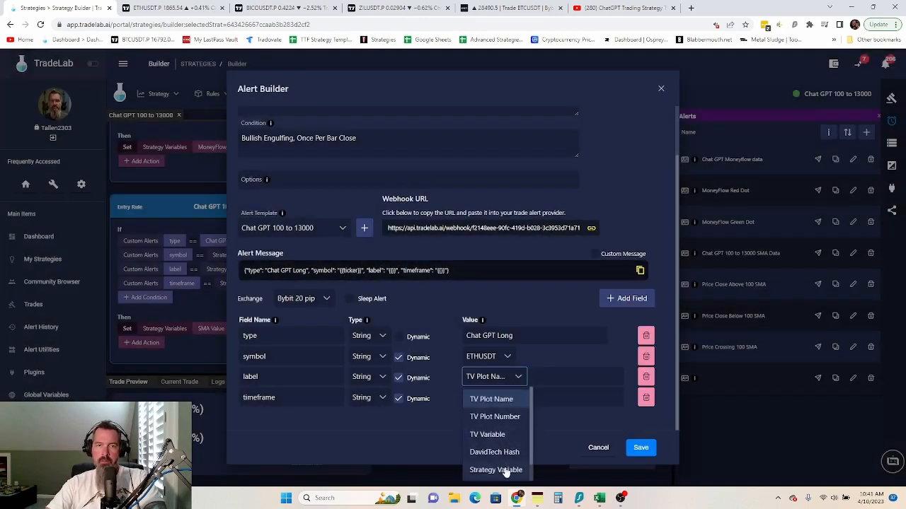
pyautogui.click(506, 470)
pyautogui.click(514, 398)
pyautogui.click(512, 376)
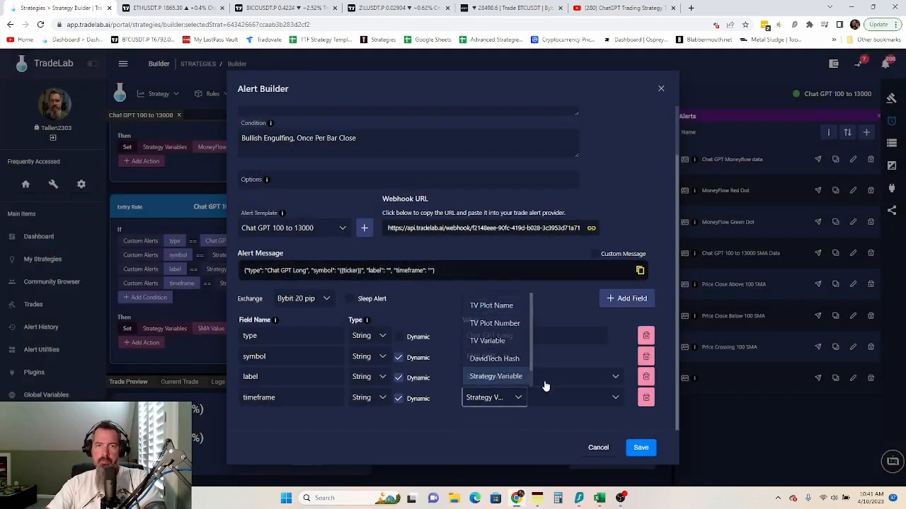
pyautogui.click(548, 398)
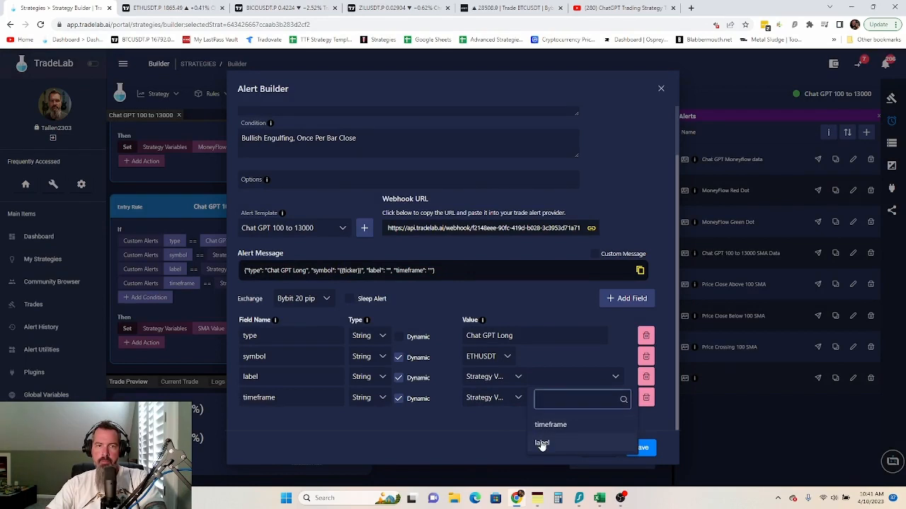
pyautogui.click(542, 444)
pyautogui.click(556, 398)
pyautogui.click(559, 445)
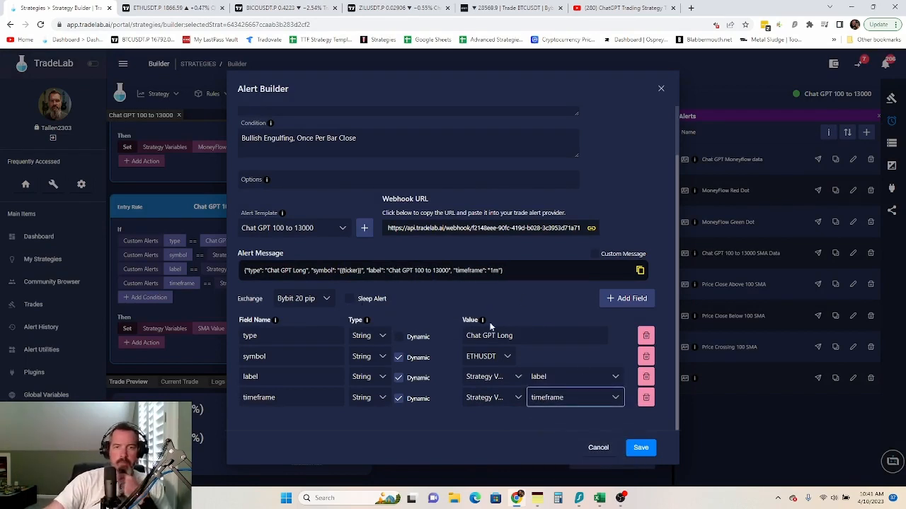
pyautogui.click(645, 450)
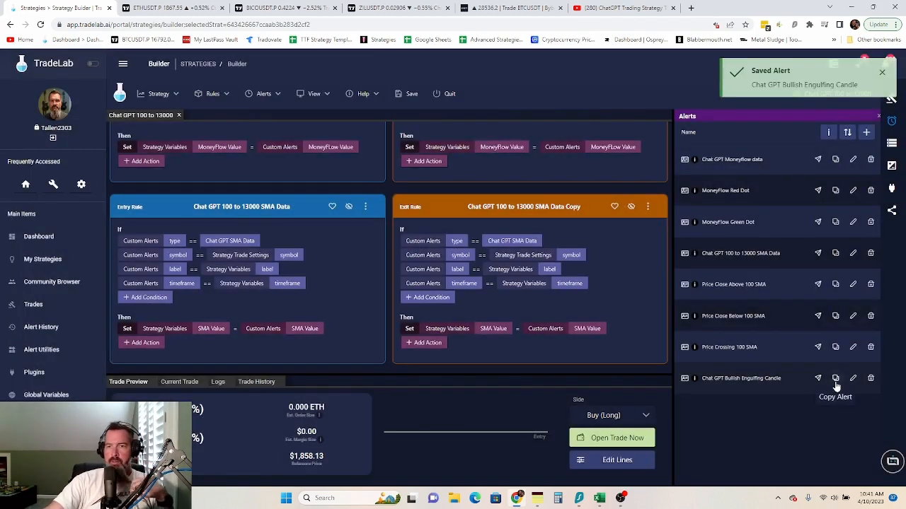
# - Duplicate the Bullish Engulfing alert and change Bullish to Bearish in its name, instructions and condition
pyautogui.click(835, 380)
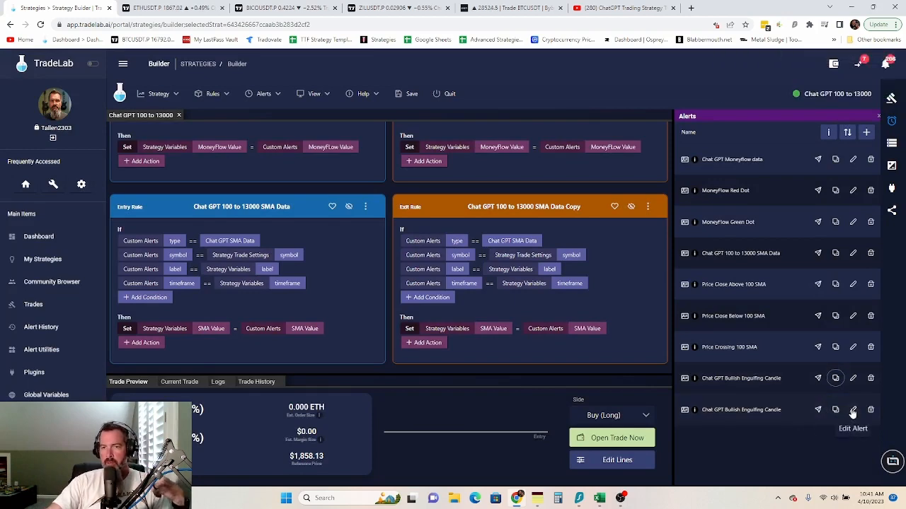
pyautogui.click(852, 410)
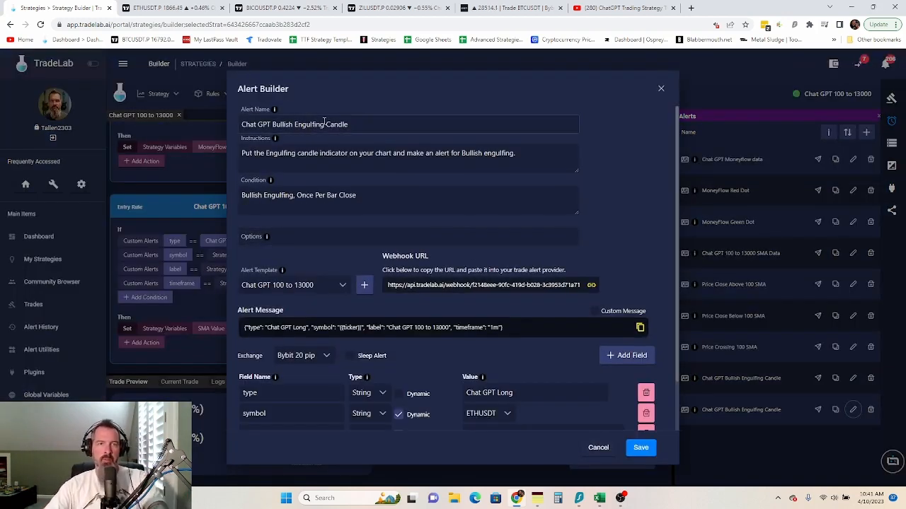
pyautogui.moveTo(292, 125); pyautogui.dragTo(275, 127)
pyautogui.write('Bearish')
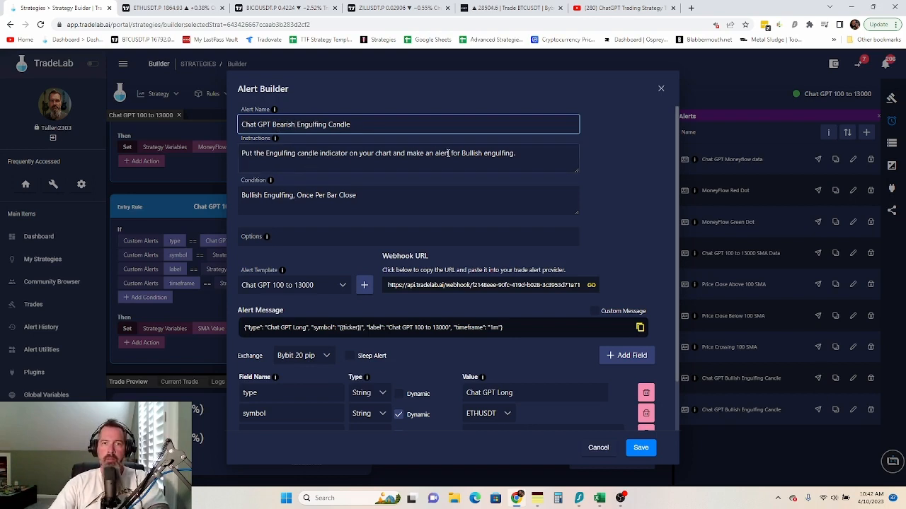
pyautogui.moveTo(484, 154); pyautogui.dragTo(462, 156)
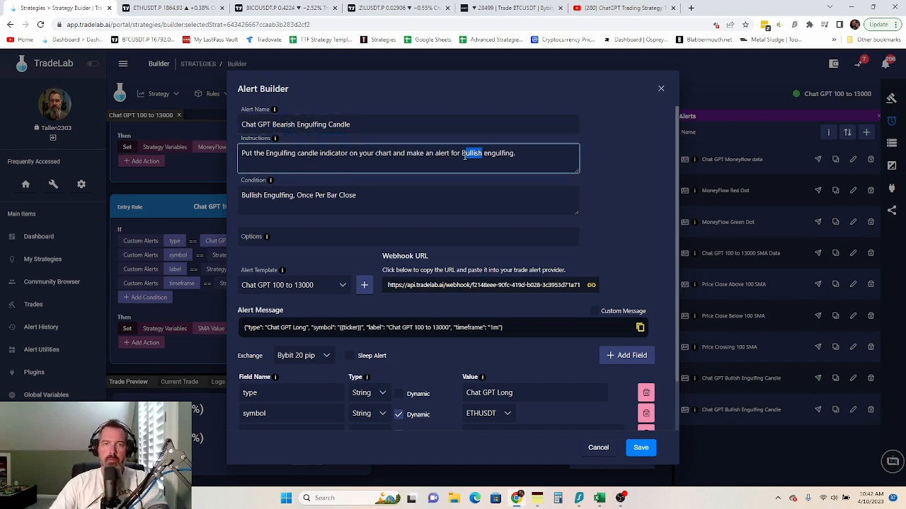
pyautogui.write('Bear')
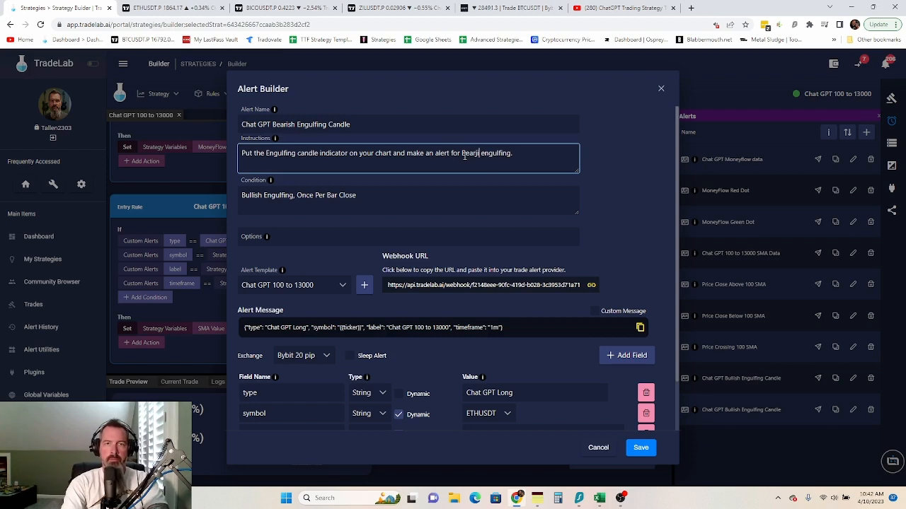
pyautogui.write('ish')
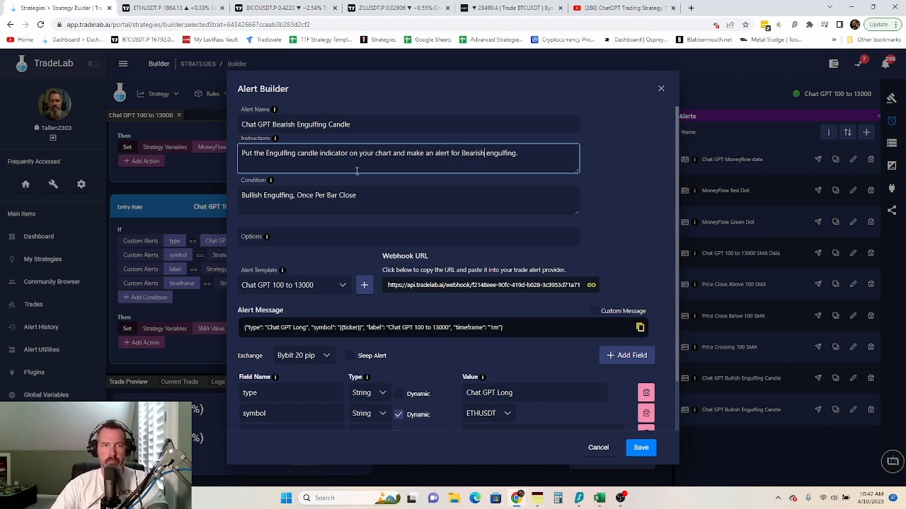
pyautogui.click(262, 196)
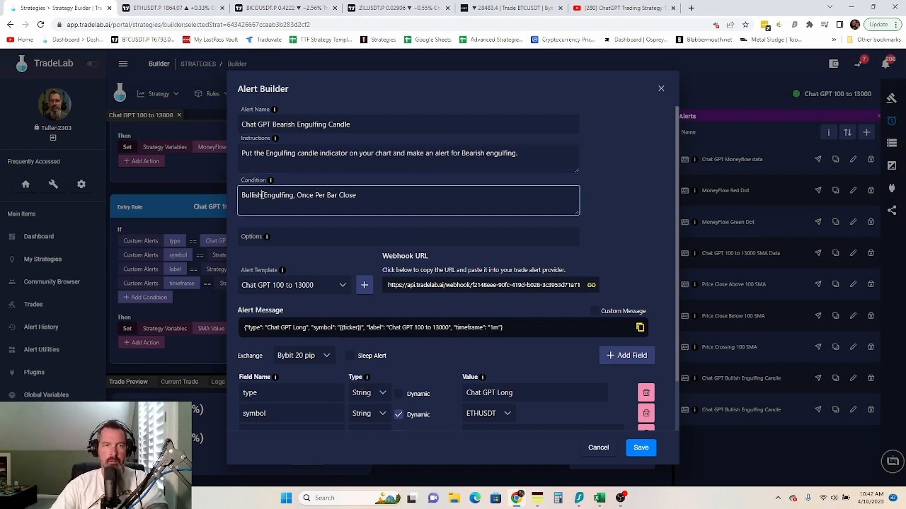
pyautogui.moveTo(262, 196); pyautogui.dragTo(246, 198)
pyautogui.write('Bear')
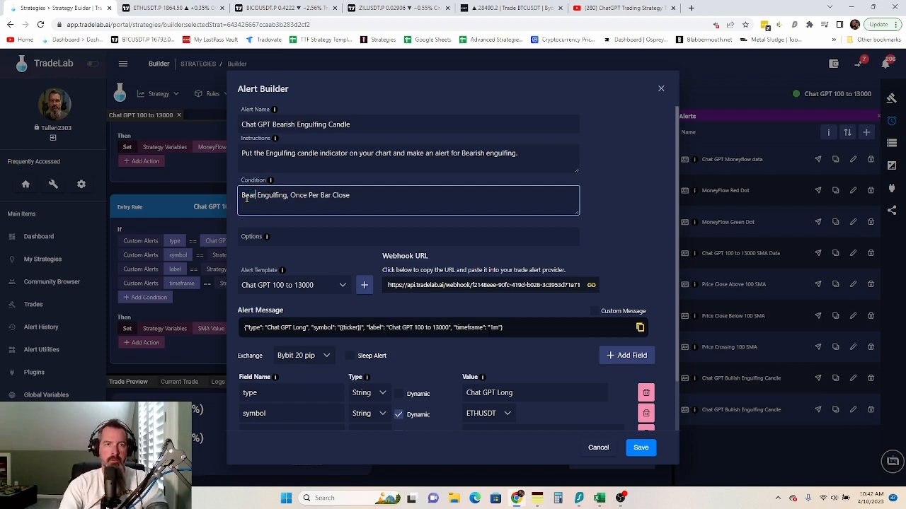
pyautogui.write('ish')
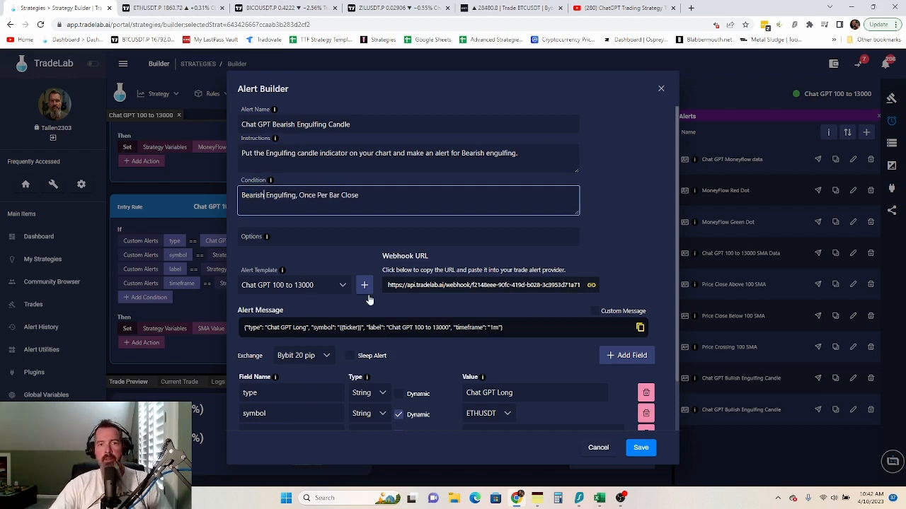
# - Change the type value to 'Chat GPT Short' and save the bearish alert
pyautogui.click(522, 393)
pyautogui.press('BackSpace')
pyautogui.press('BackSpace')
pyautogui.press('BackSpace')
pyautogui.press('BackSpace')
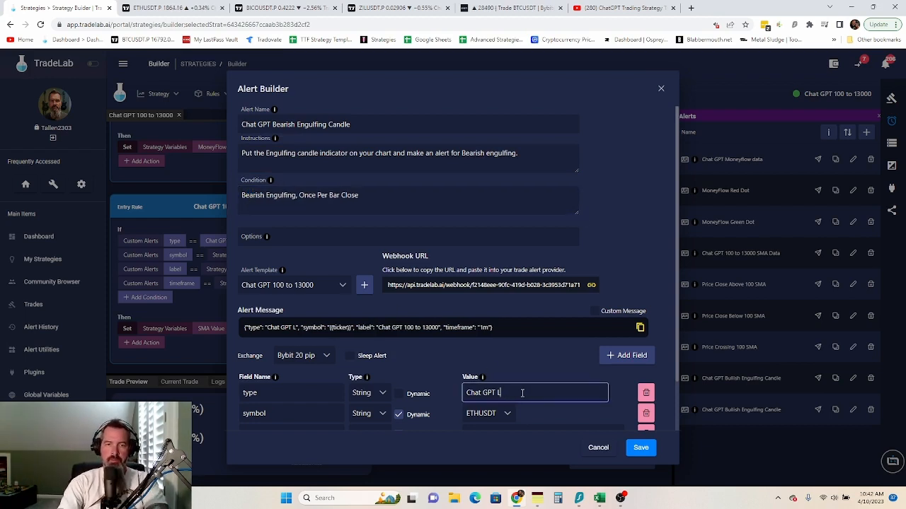
pyautogui.write('Short')
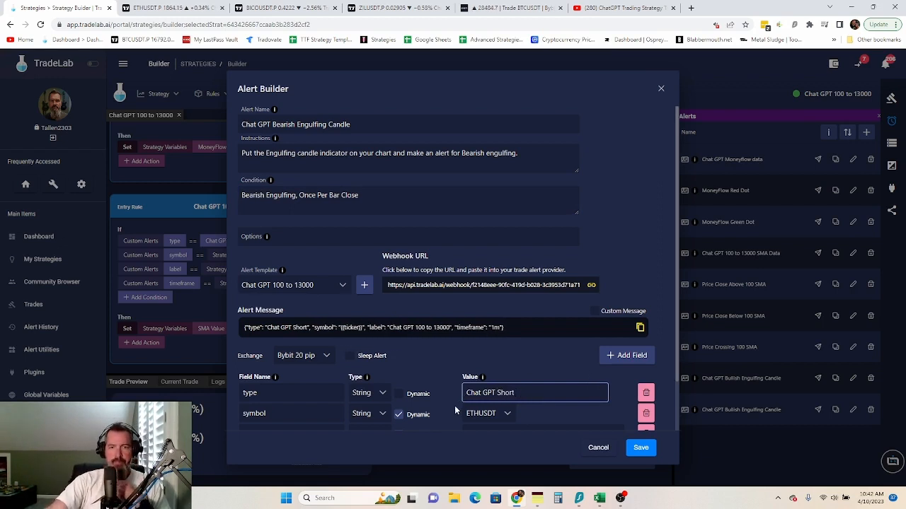
pyautogui.click(659, 275)
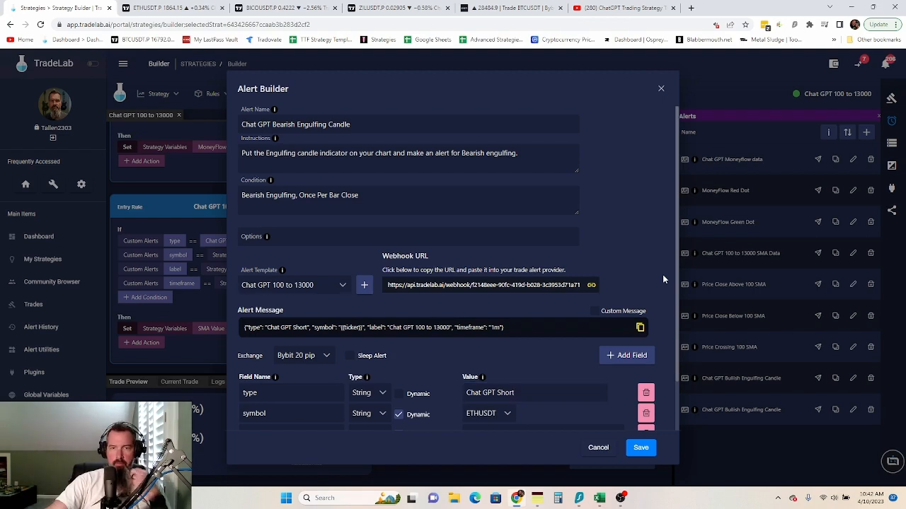
pyautogui.scroll(-1, 662, 274)
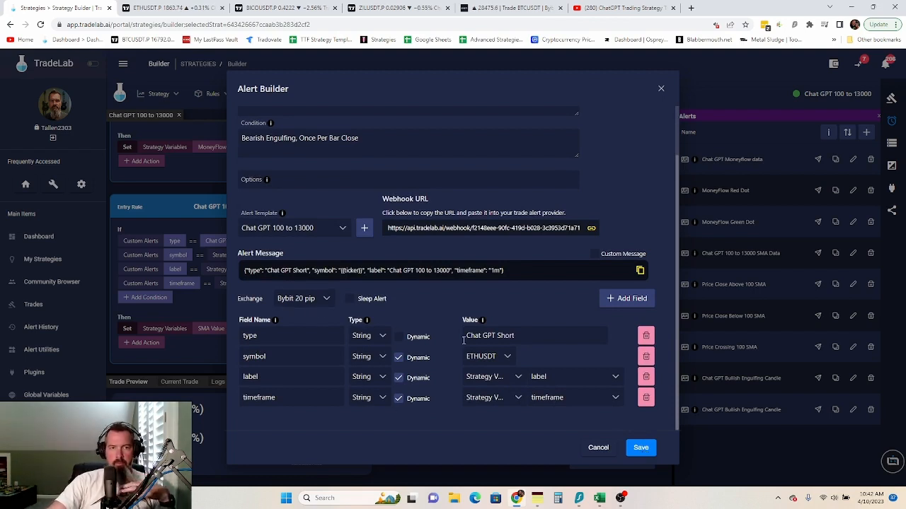
pyautogui.click(638, 452)
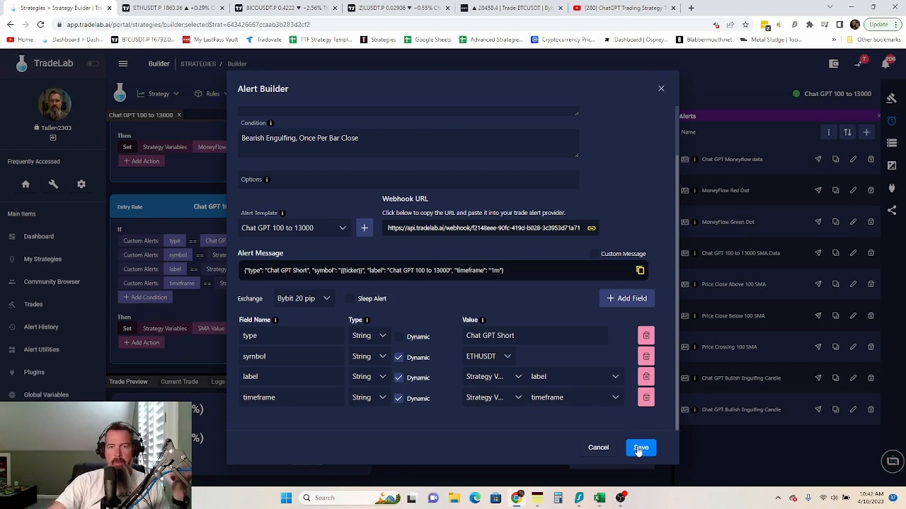
pyautogui.click(638, 449)
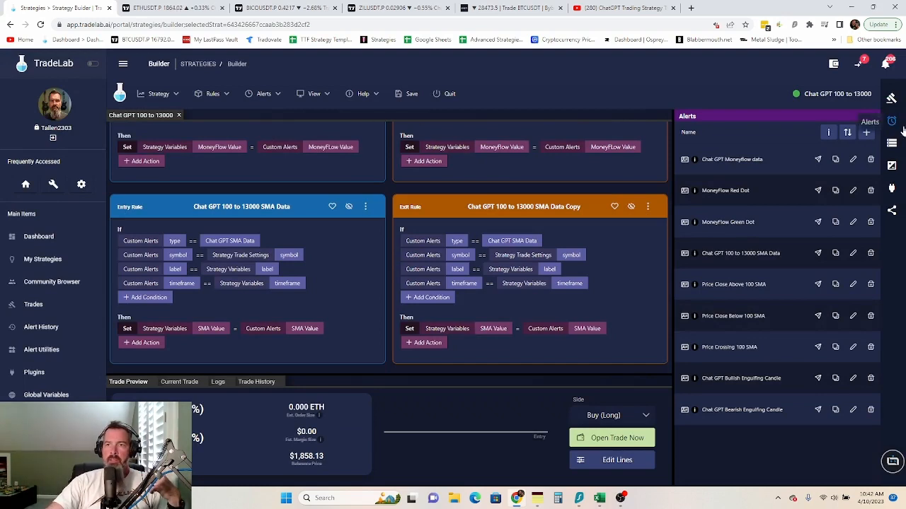
# - Add an alert named 'Chat GPT 100 to 13000 Swing High/Low Data' and generate a template from that name
pyautogui.click(866, 133)
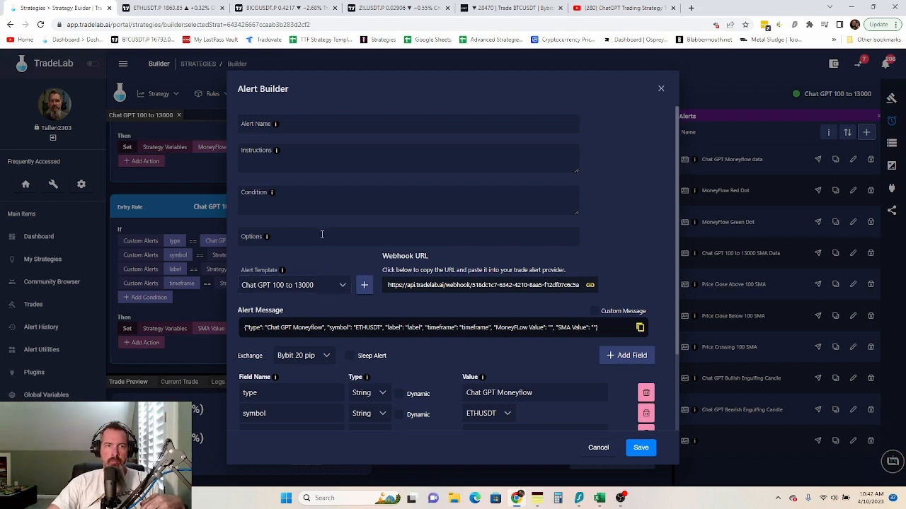
pyautogui.click(290, 123)
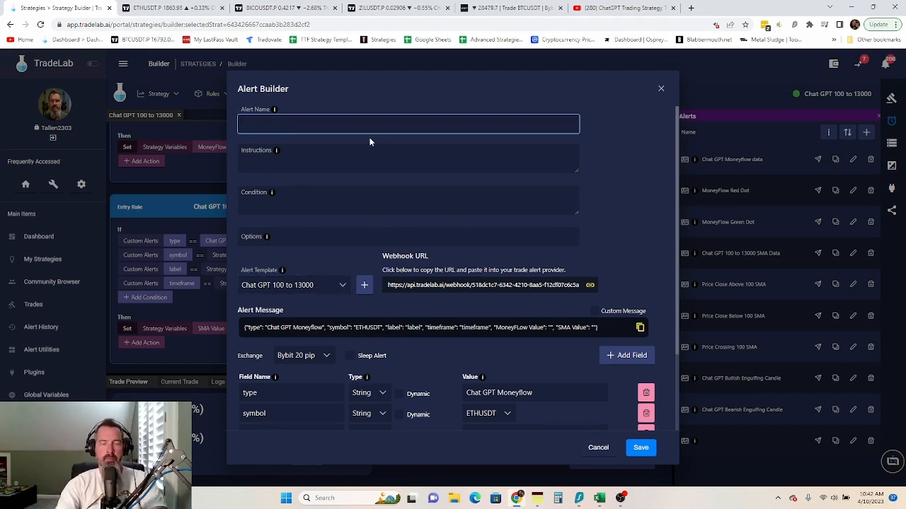
pyautogui.write('Chat')
pyautogui.press('BackSpace')
pyautogui.press('BackSpace')
pyautogui.press('BackSpace')
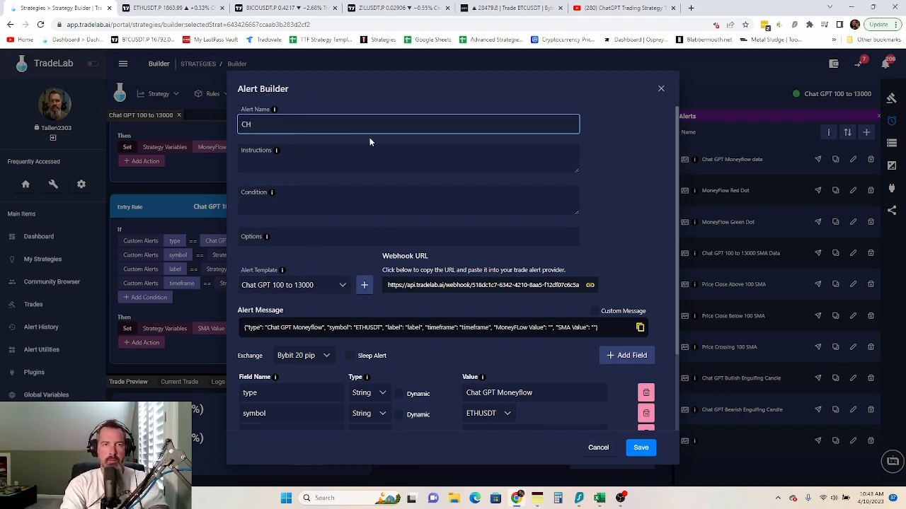
pyautogui.write('H')
pyautogui.press('BackSpace')
pyautogui.write('hat ')
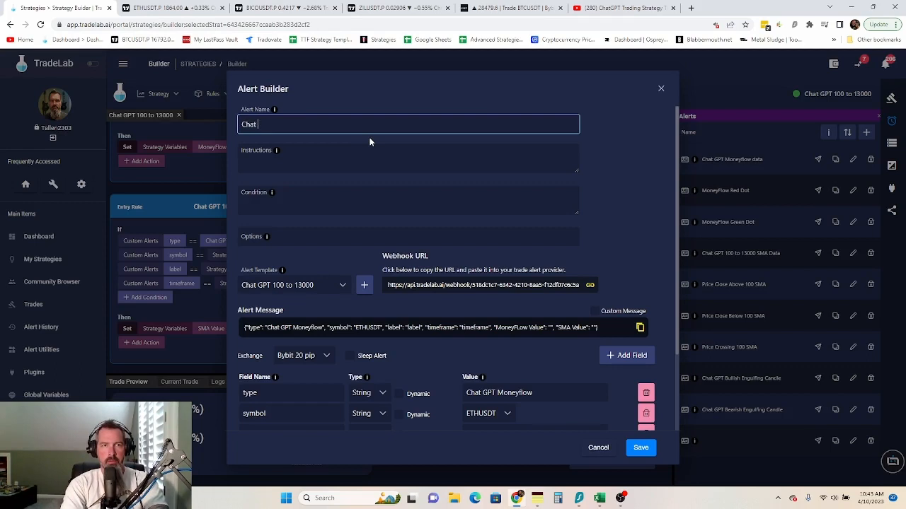
pyautogui.write('GP')
pyautogui.write('Sing')
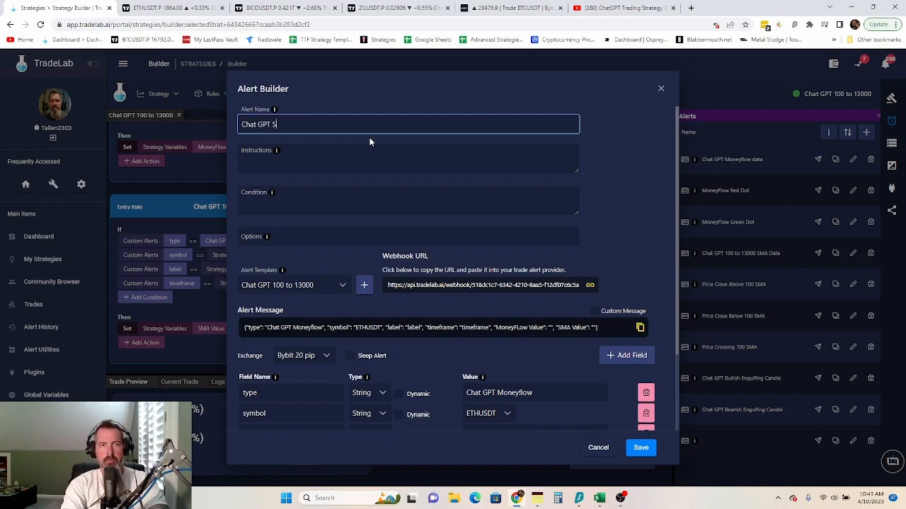
pyautogui.press('BackSpace')
pyautogui.press('BackSpace')
pyautogui.press('BackSpace')
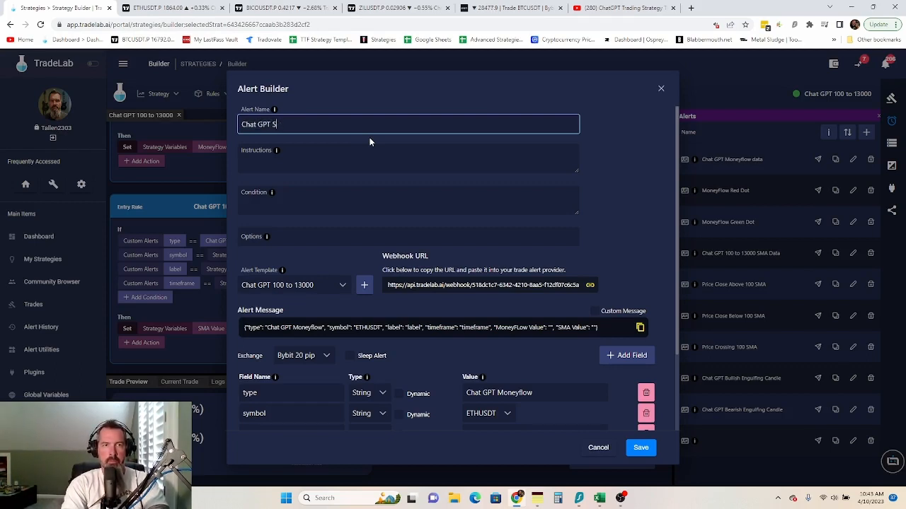
pyautogui.write('wing High')
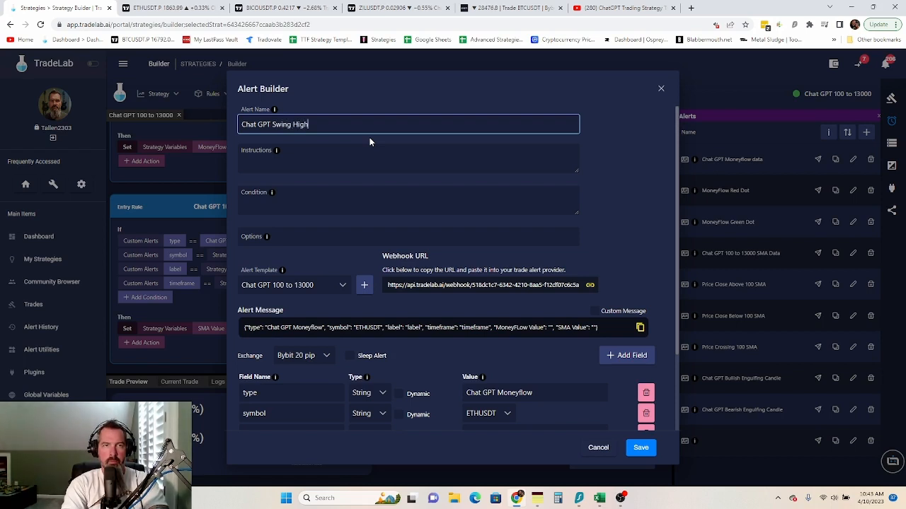
pyautogui.write('/Low Data')
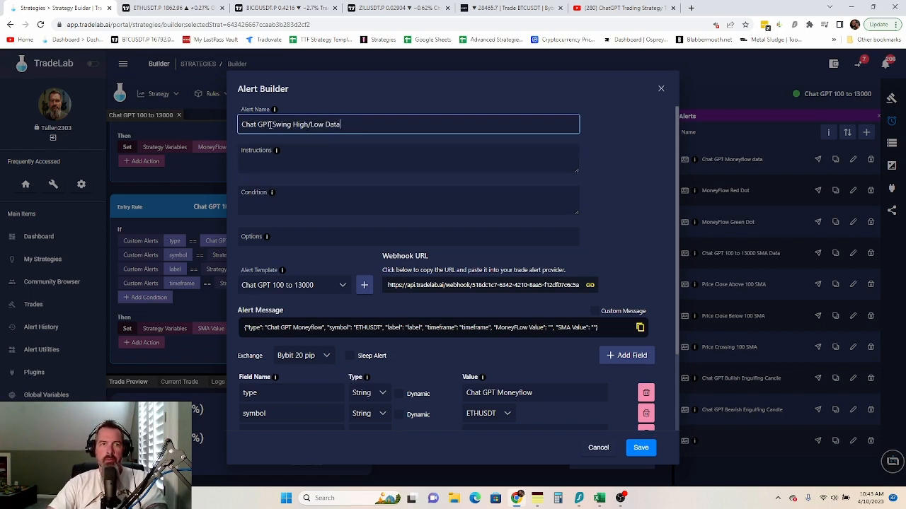
pyautogui.write('100 ')
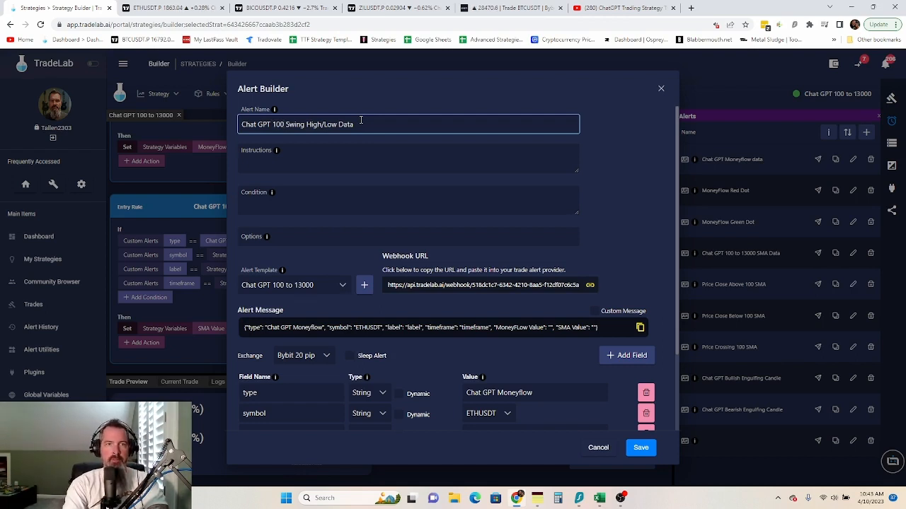
pyautogui.write(' to 1300')
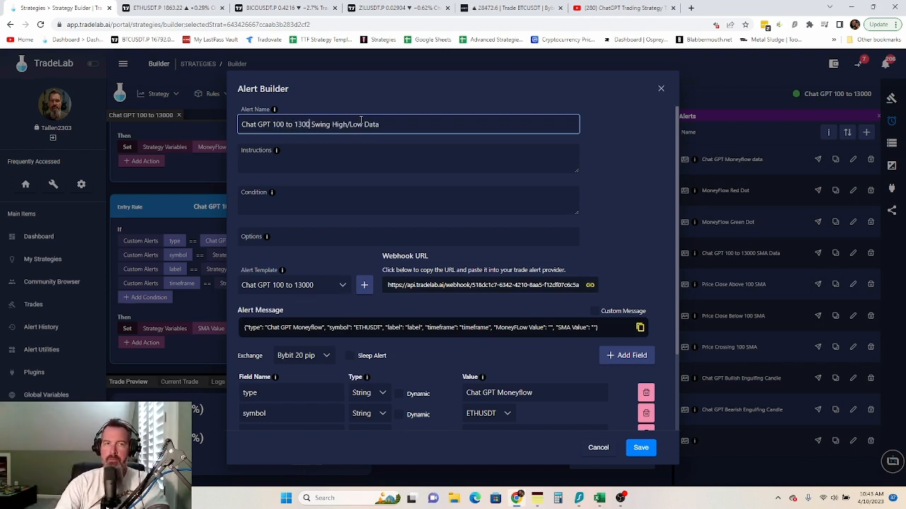
pyautogui.write('0')
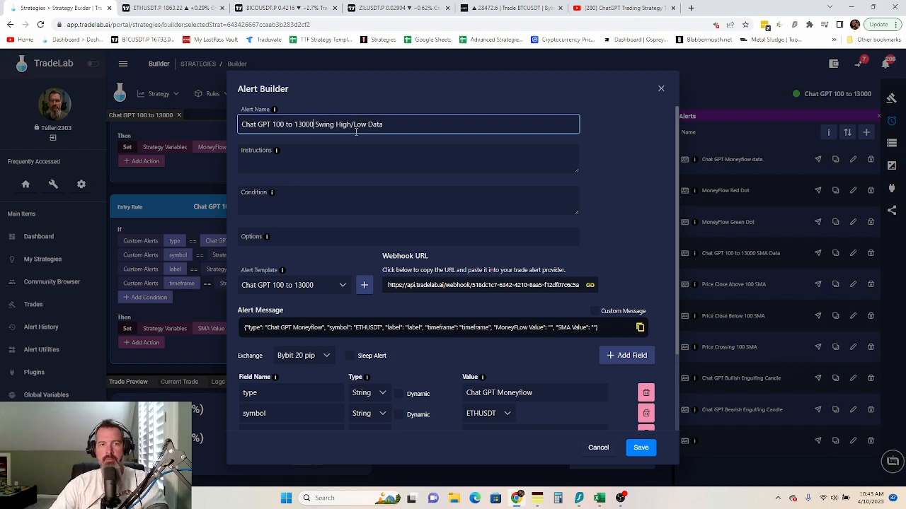
pyautogui.click(365, 286)
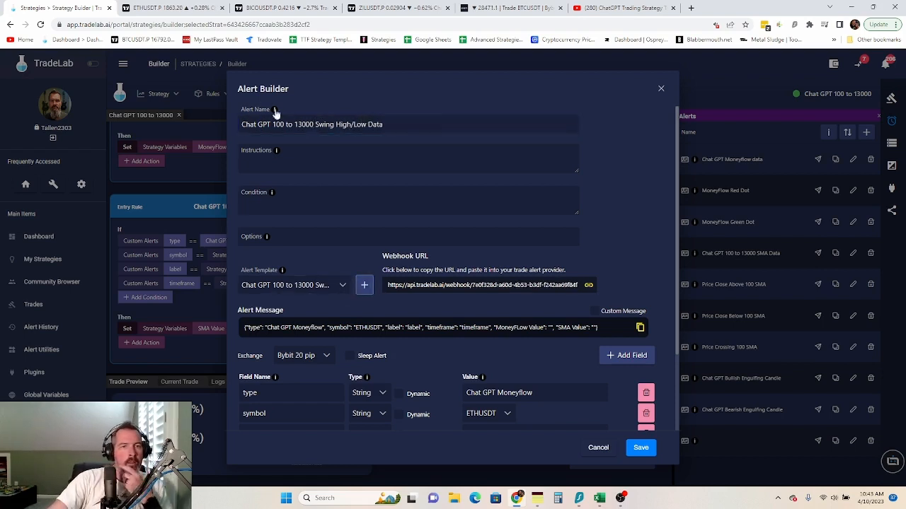
pyautogui.click(326, 165)
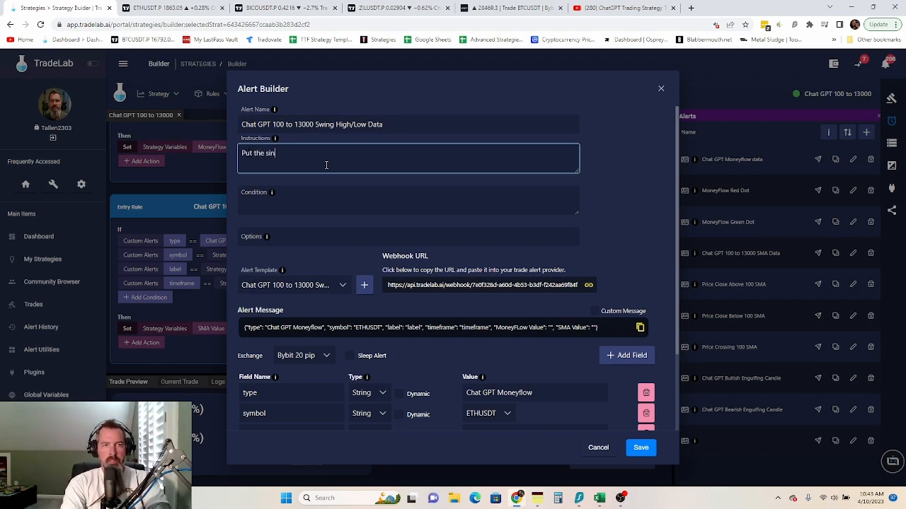
# - Write instructions to put the swing high/low indicator on the chart and add the following alert into TradingView
pyautogui.write('Put the swing hi')
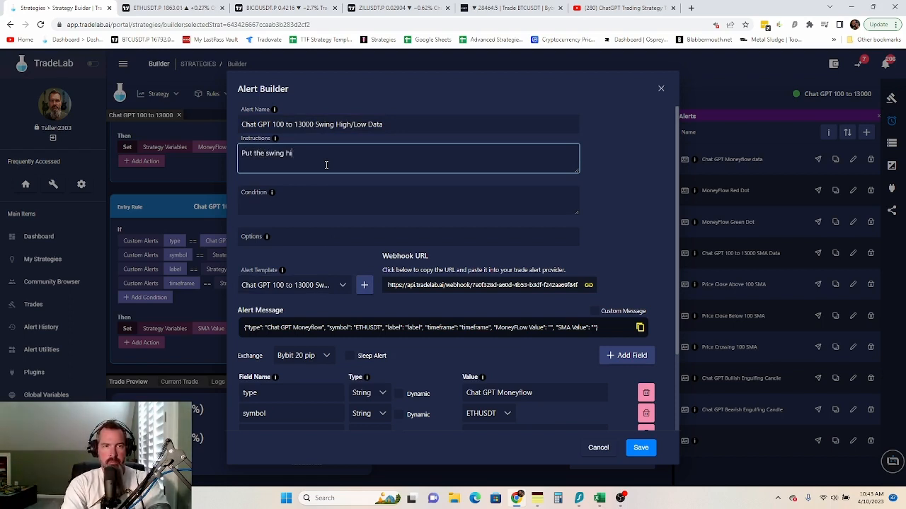
pyautogui.write('gh/low ')
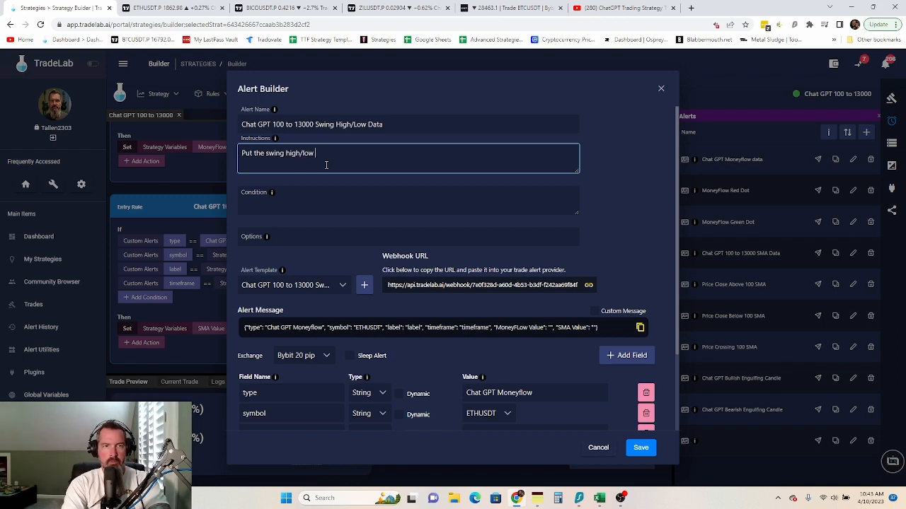
pyautogui.write('indicator')
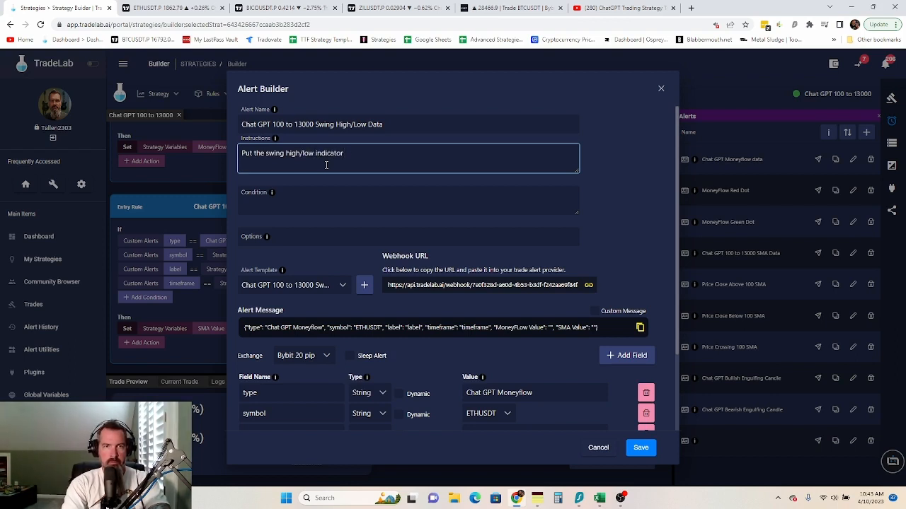
pyautogui.write(' by matu')
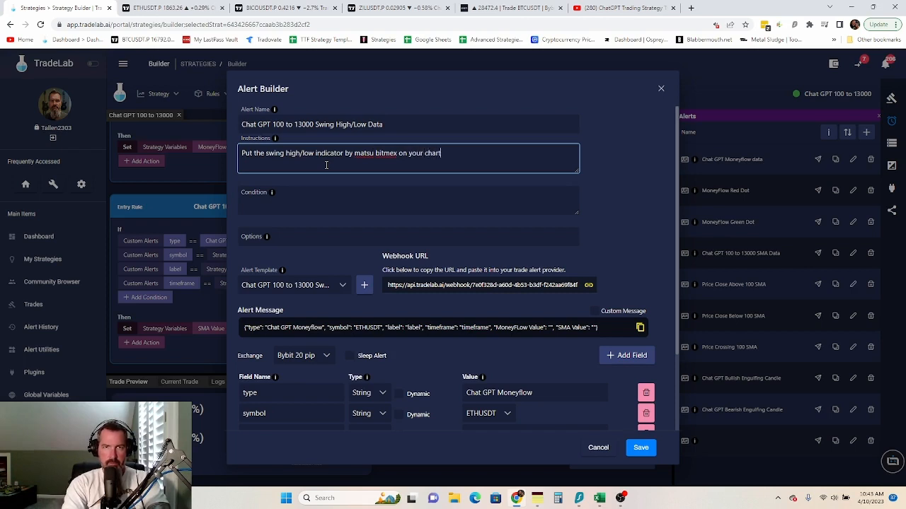
pyautogui.write('and put the')
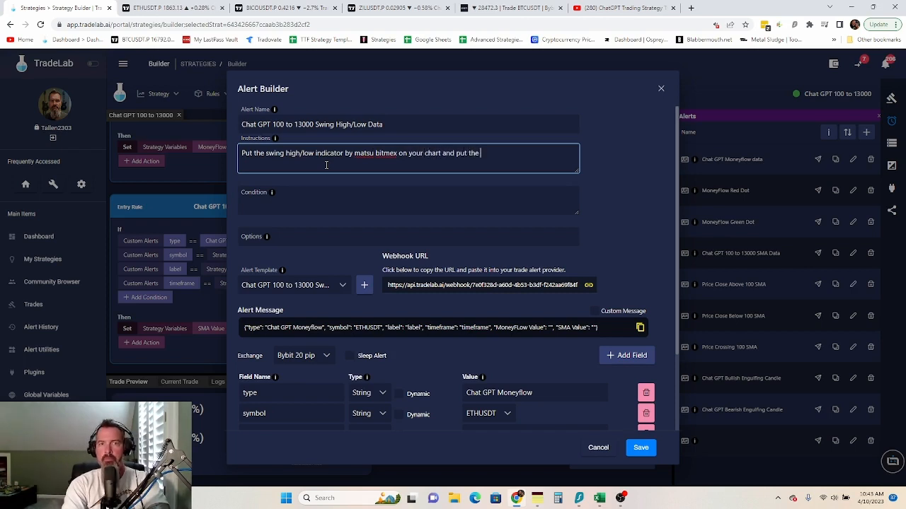
pyautogui.write(' following al')
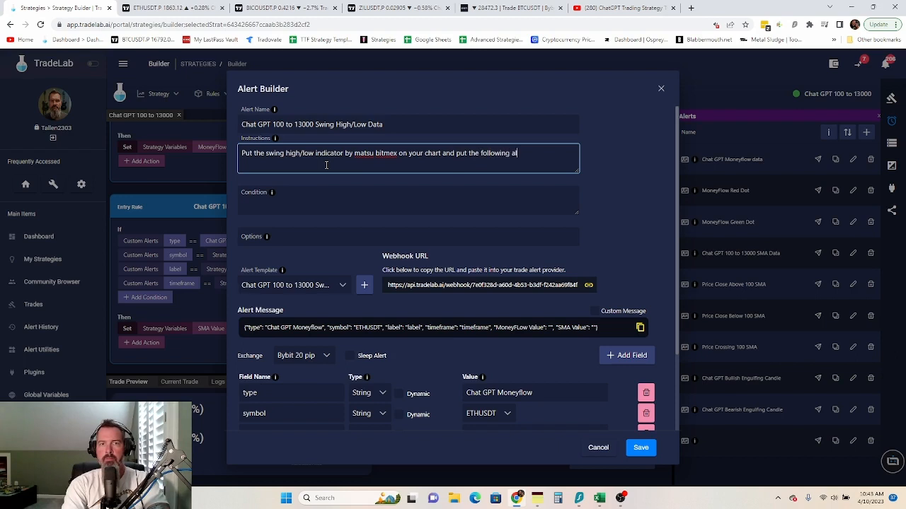
pyautogui.write('ert into trad')
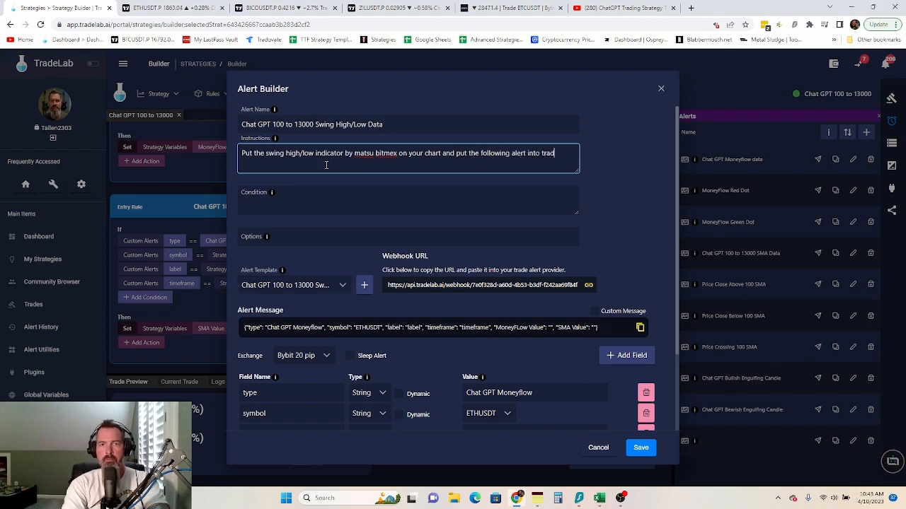
pyautogui.write('ingview')
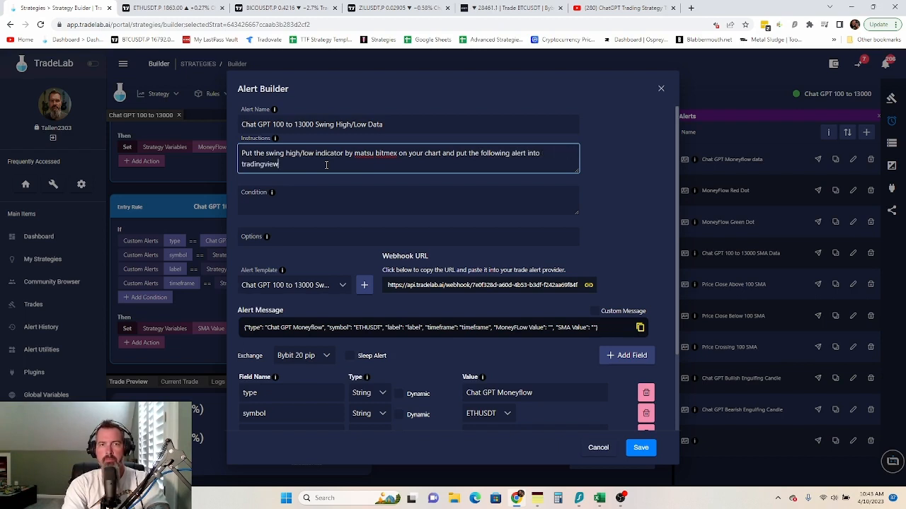
pyautogui.write('.')
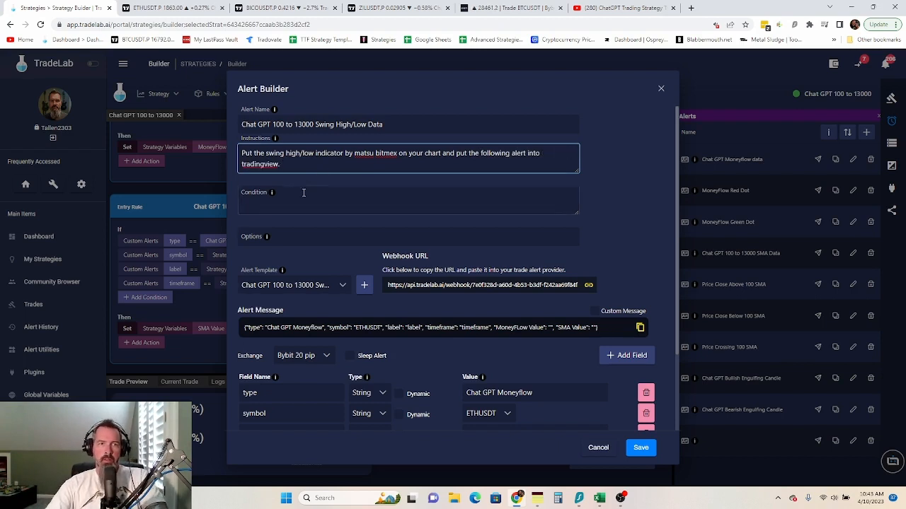
pyautogui.click(304, 193)
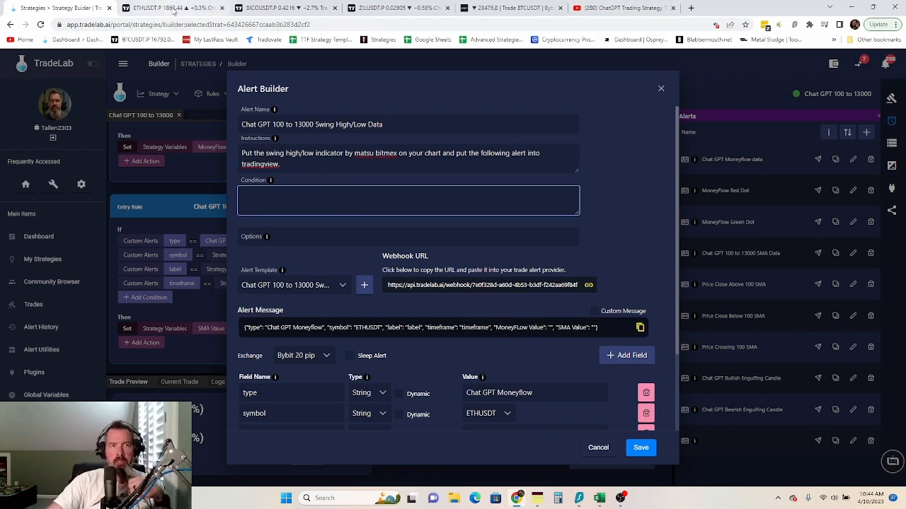
pyautogui.click(170, 8)
# - Cancel the pending Create Alert dialog on the ETHUSDT chart and review the swing high/low indicator's values
pyautogui.click(501, 449)
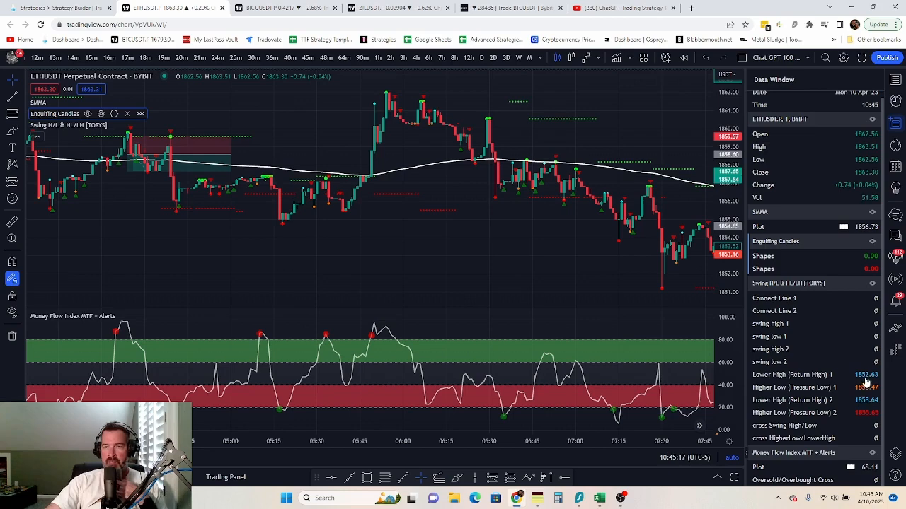
pyautogui.click(71, 8)
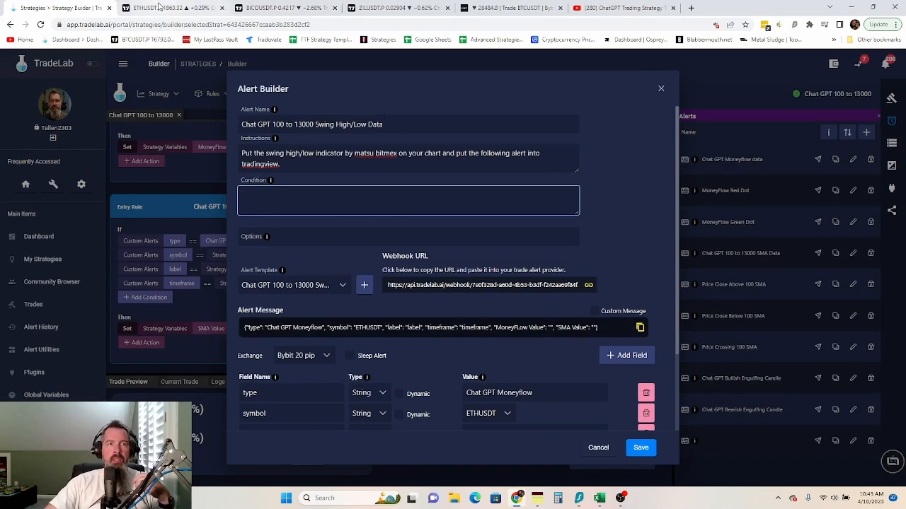
pyautogui.click(160, 7)
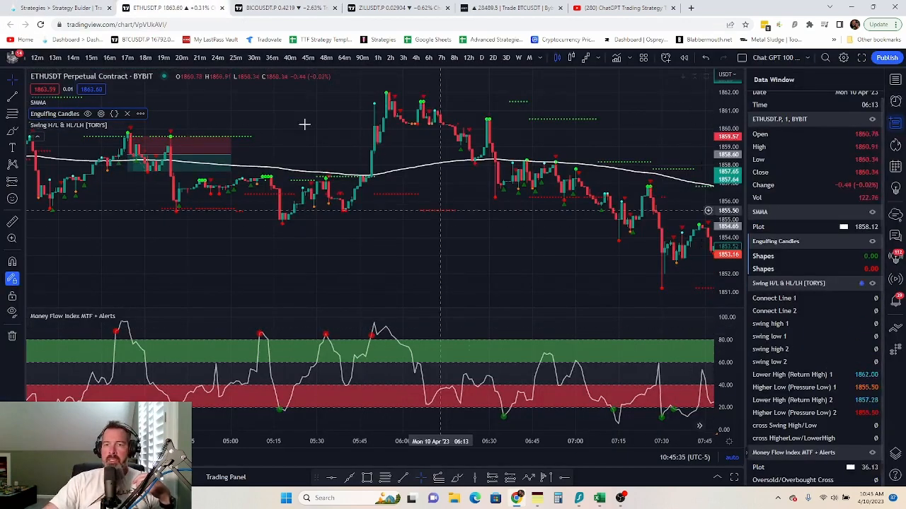
pyautogui.click(77, 8)
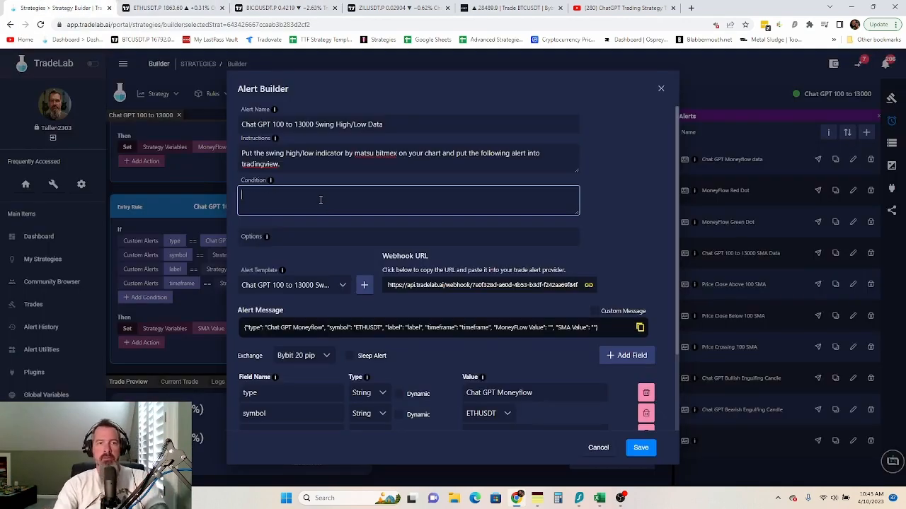
# - Enter the condition 'Lower High, greater than, -5, once per bar close' and change the type to 'Chat GPT Swing Data'
pyautogui.write('Lowe')
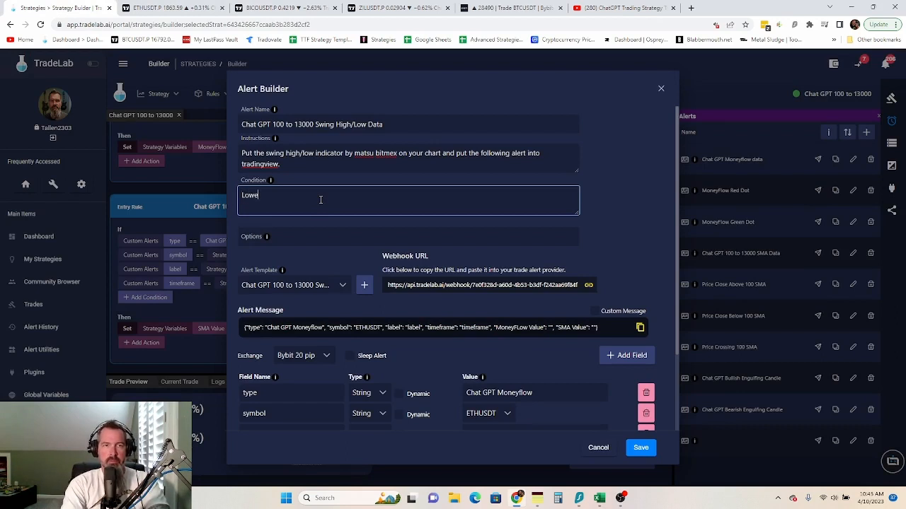
pyautogui.write('r High, ')
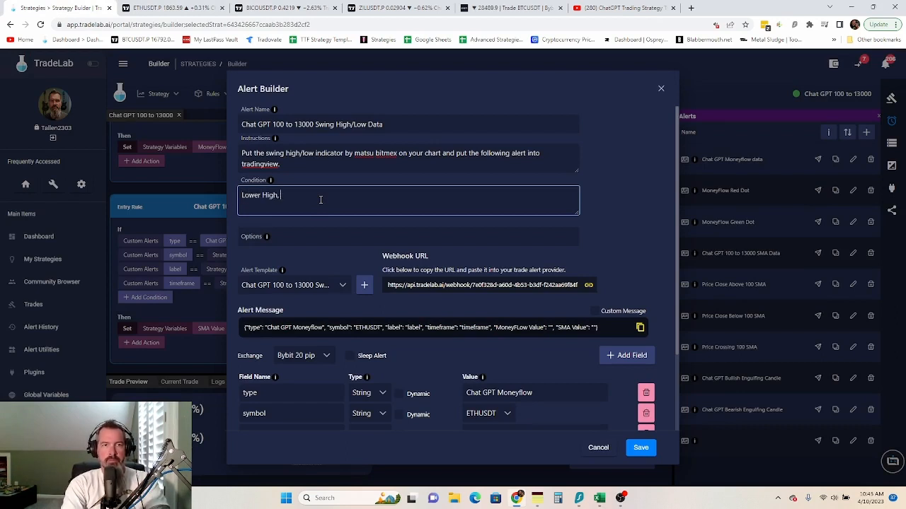
pyautogui.write('greater than,')
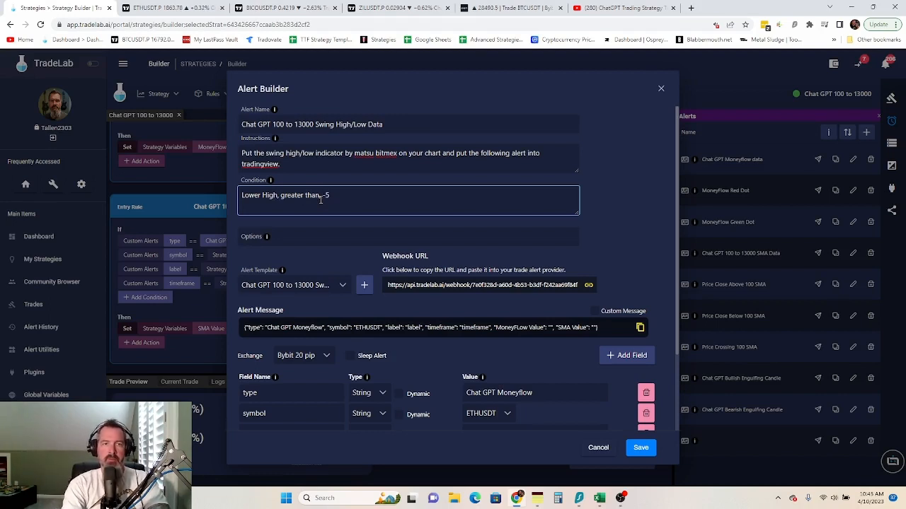
pyautogui.write('-5, once per bar close')
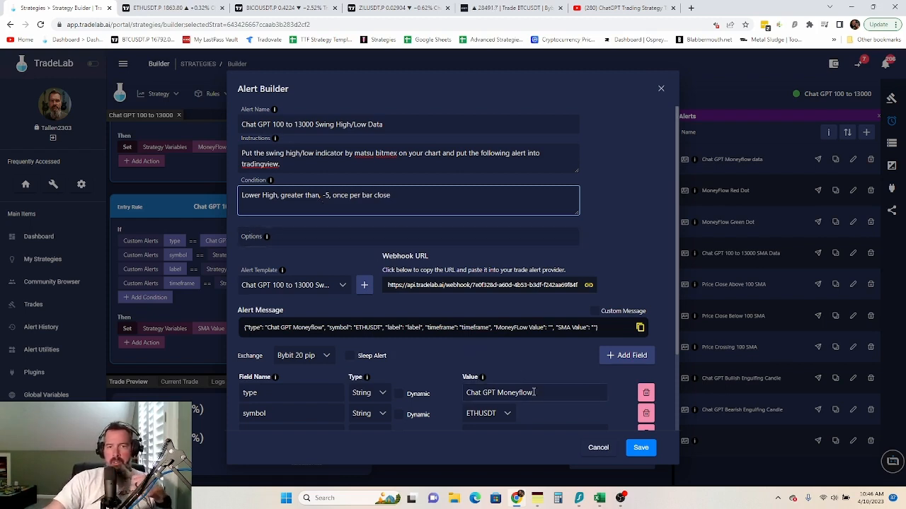
pyautogui.moveTo(532, 393); pyautogui.dragTo(499, 394)
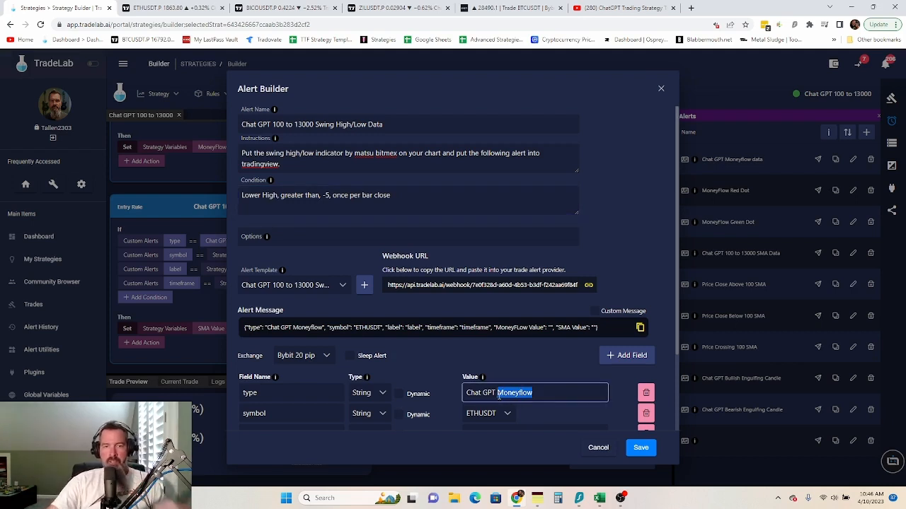
pyautogui.write('Swing Data')
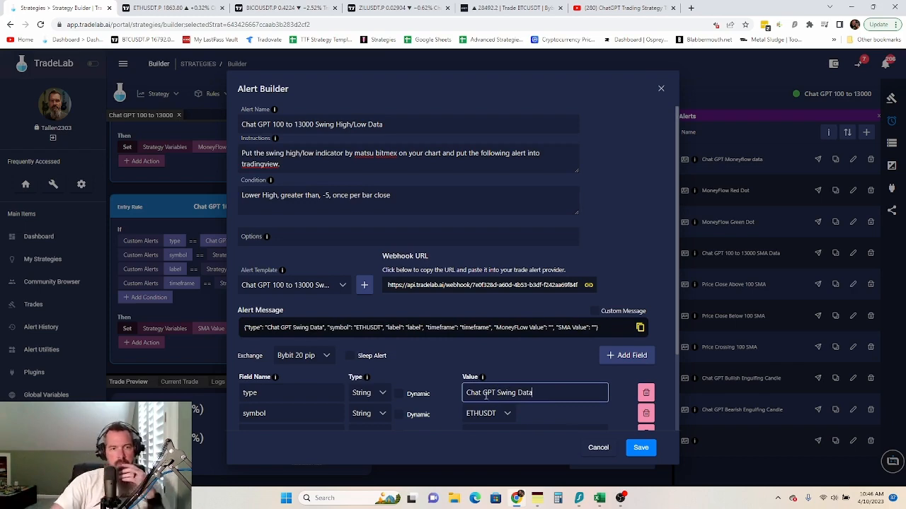
# - Make the label, timeframe, MoneyFLow Value and SMA Value fields dynamic
pyautogui.scroll(-2, 486, 396)
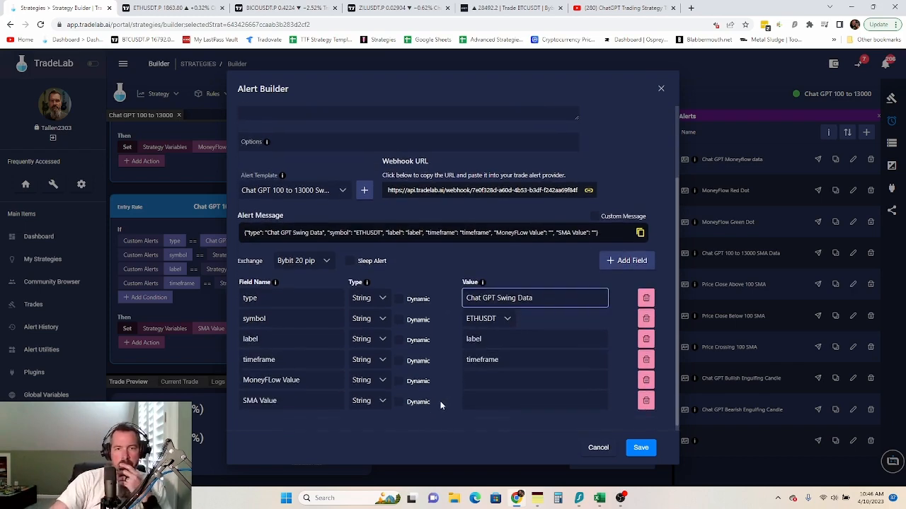
pyautogui.click(399, 338)
pyautogui.click(399, 357)
pyautogui.click(399, 378)
pyautogui.click(398, 398)
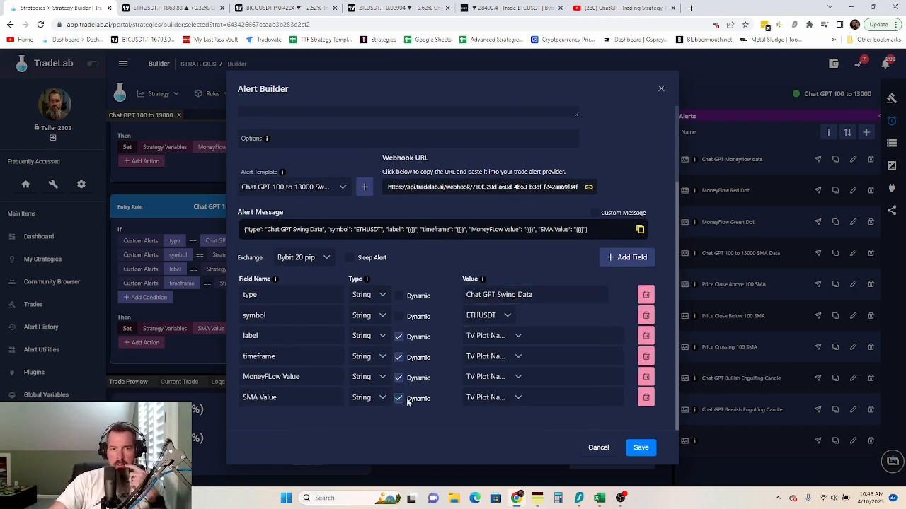
# - Set the label value to the TradingView Symbol variable
pyautogui.click(518, 337)
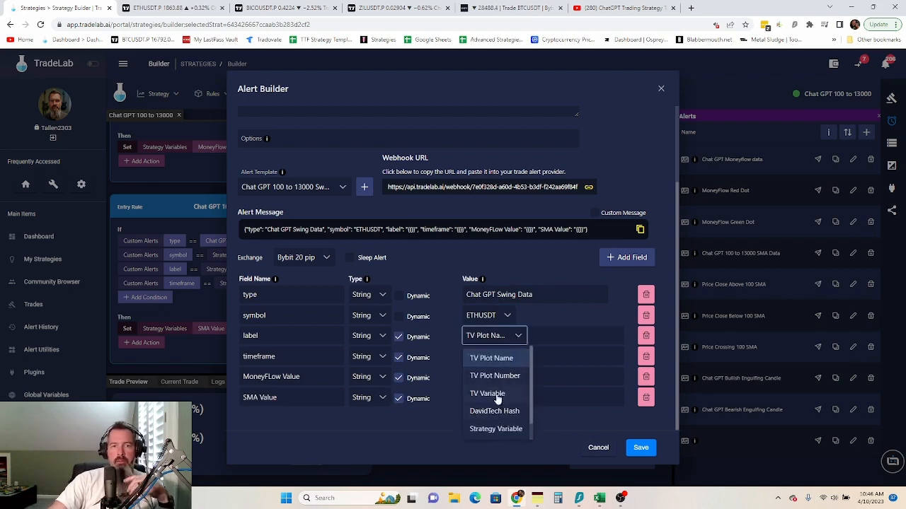
pyautogui.click(496, 395)
pyautogui.click(586, 337)
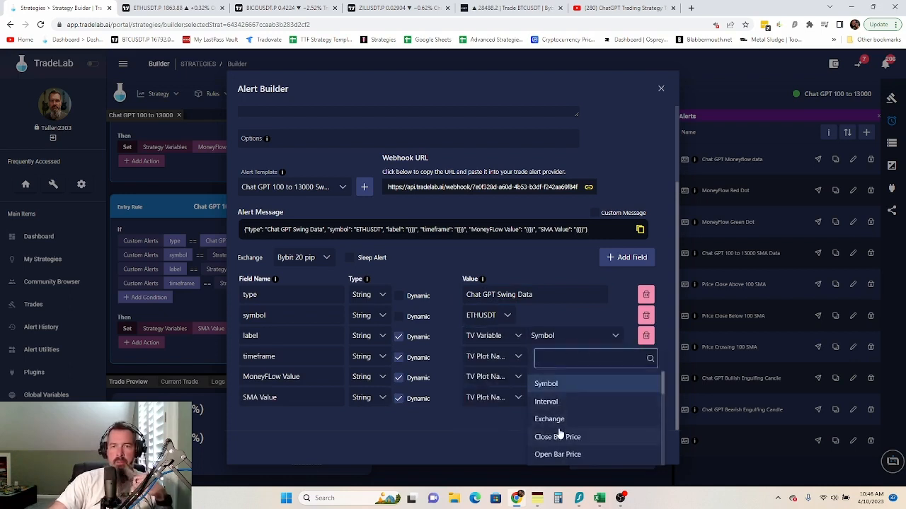
pyautogui.scroll(-5, 559, 433)
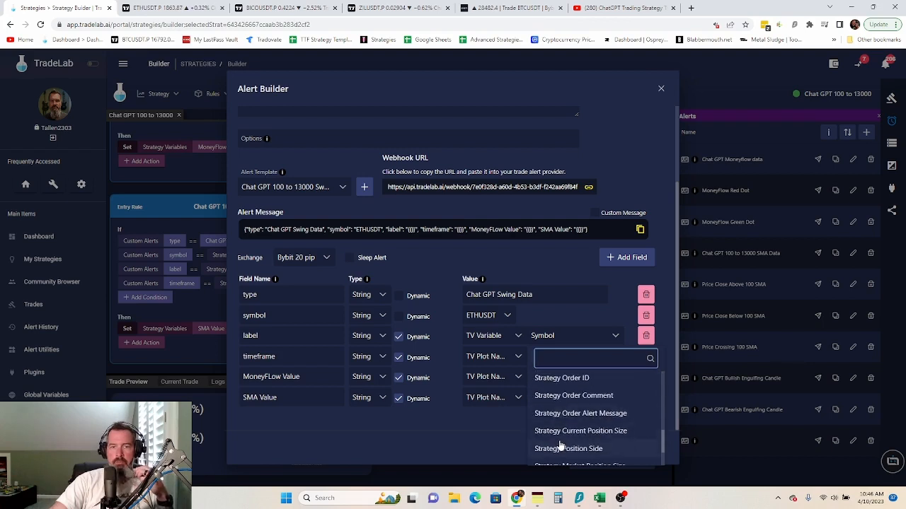
pyautogui.scroll(-2, 559, 439)
pyautogui.click(498, 374)
# - Map timeframe to the label strategy variable
pyautogui.click(516, 358)
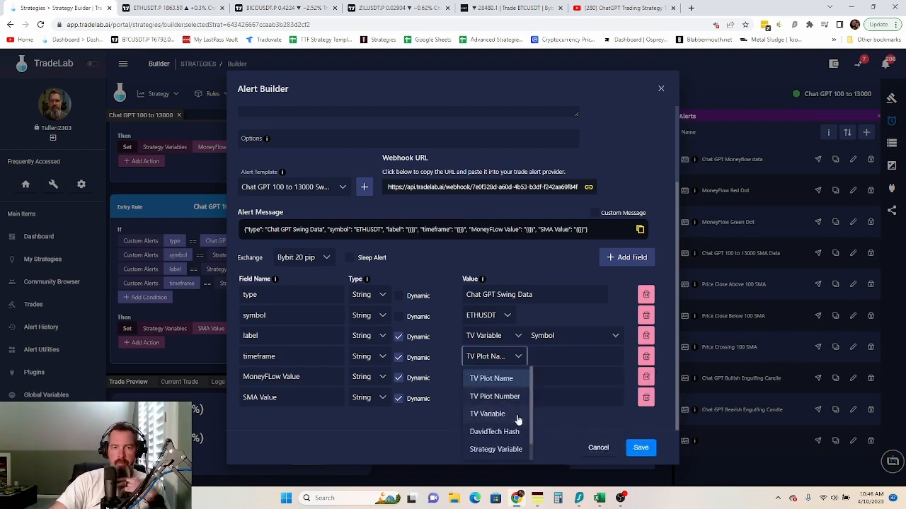
pyautogui.click(516, 448)
pyautogui.click(567, 363)
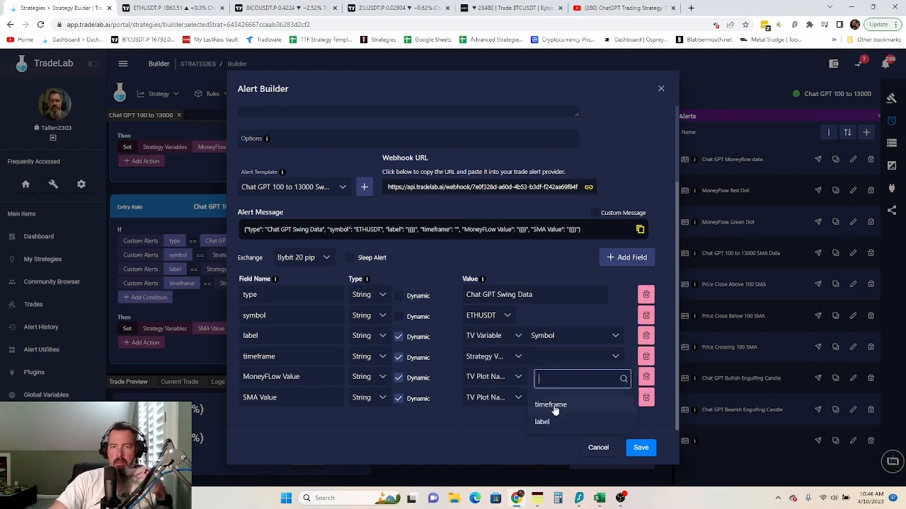
pyautogui.click(542, 421)
pyautogui.click(509, 359)
pyautogui.click(451, 381)
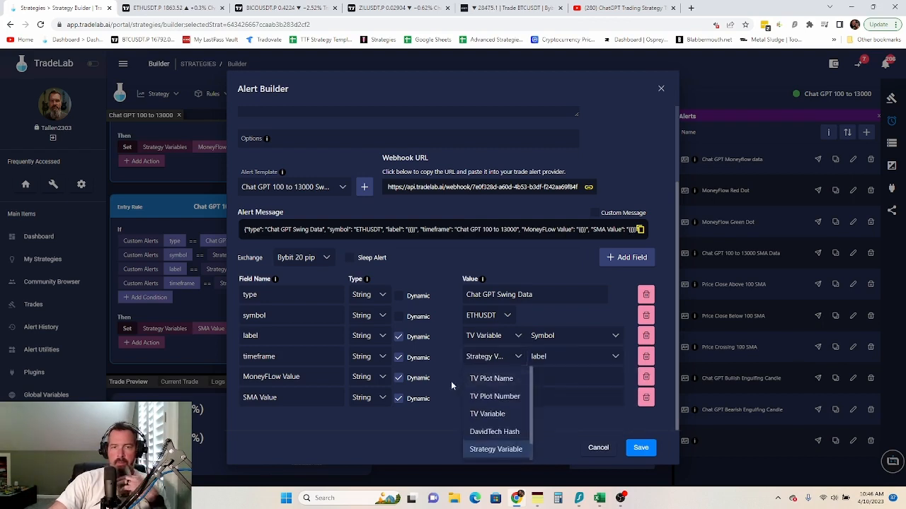
# - Map MoneyFLow Value to the timeframe strategy variable and add a new field row
pyautogui.click(487, 380)
pyautogui.scroll(-1, 500, 453)
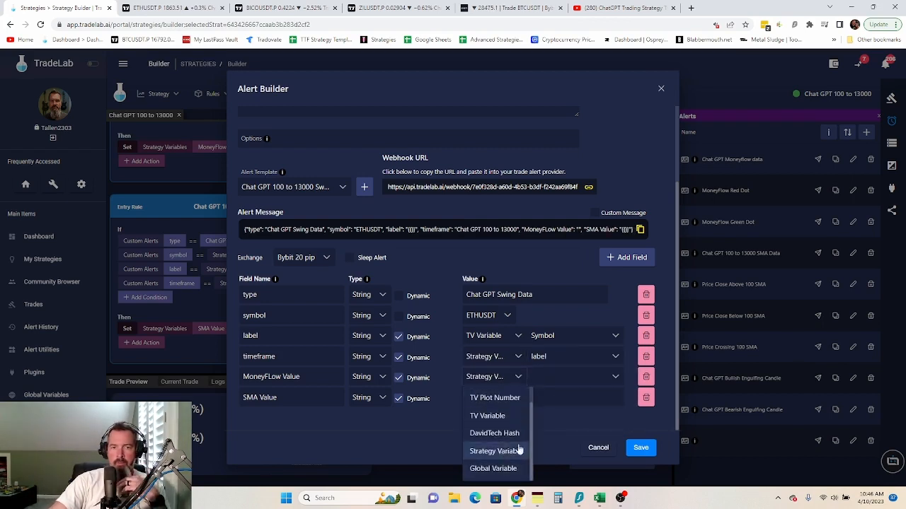
pyautogui.click(495, 450)
pyautogui.click(572, 378)
pyautogui.click(557, 426)
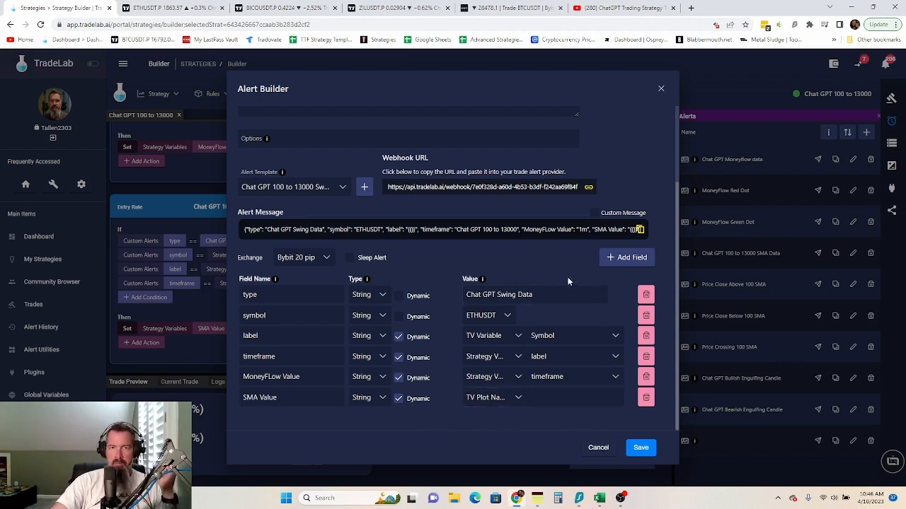
pyautogui.doubleClick(619, 262)
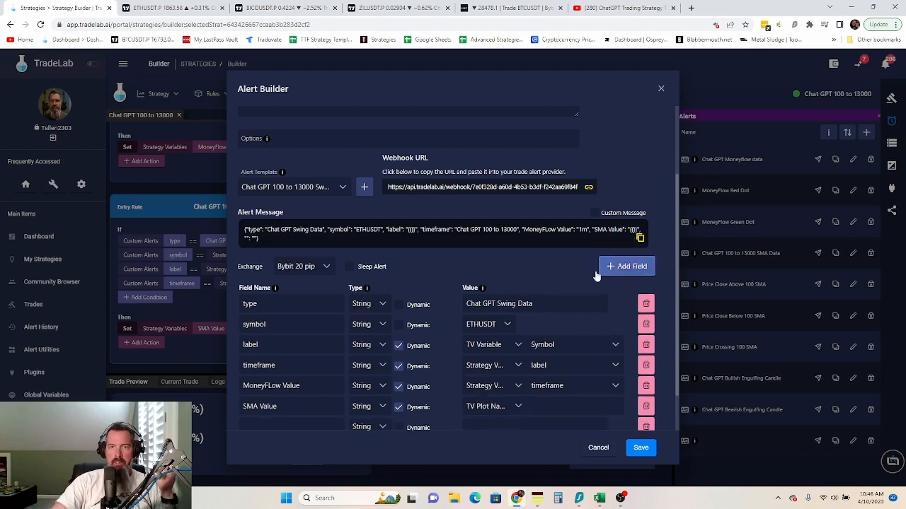
# - Make symbol send the chart ticker and source label, timeframe and MoneyFlow Value from strategy variables
pyautogui.scroll(-2, 485, 341)
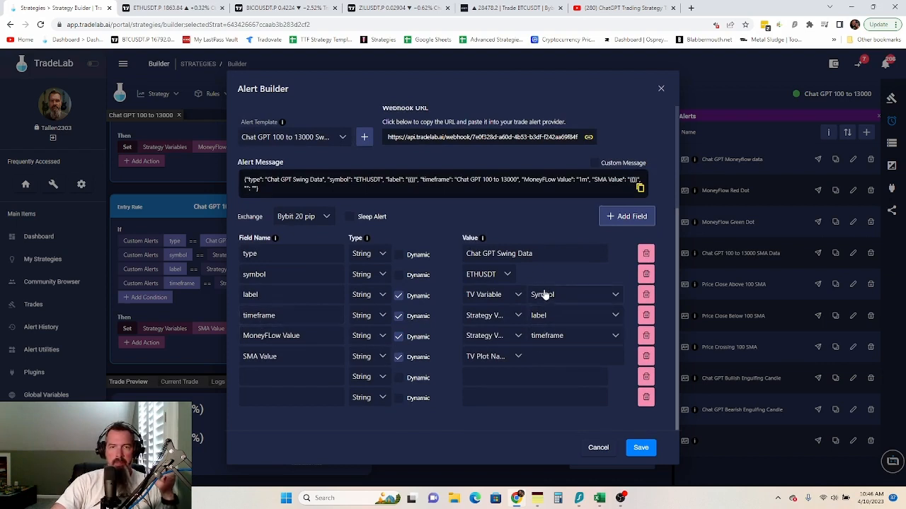
pyautogui.click(398, 274)
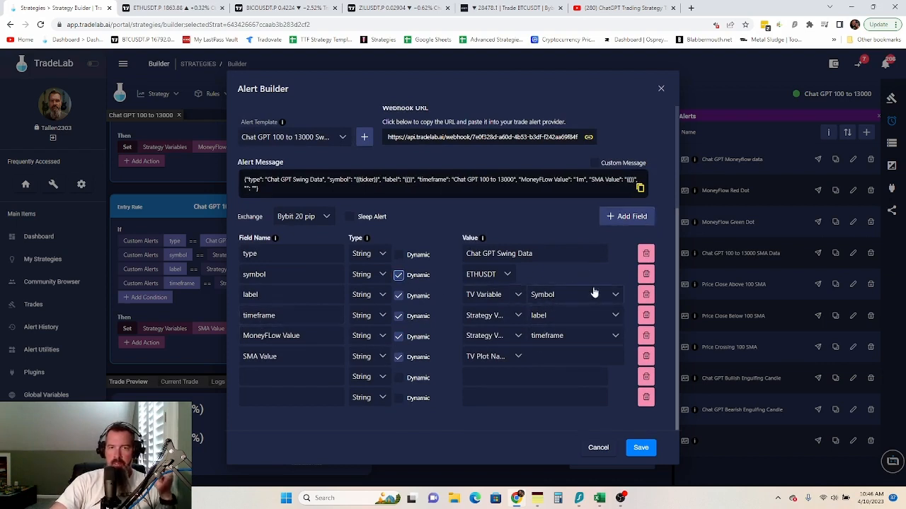
pyautogui.click(498, 297)
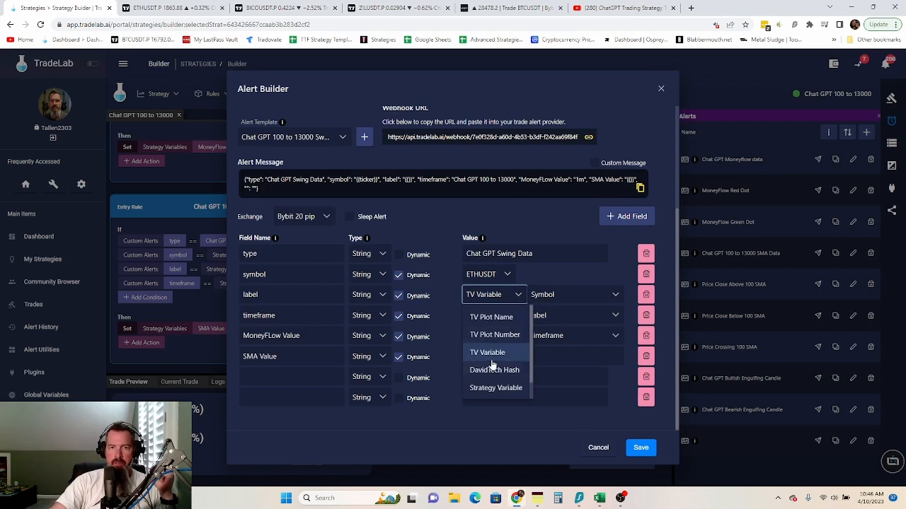
pyautogui.click(494, 387)
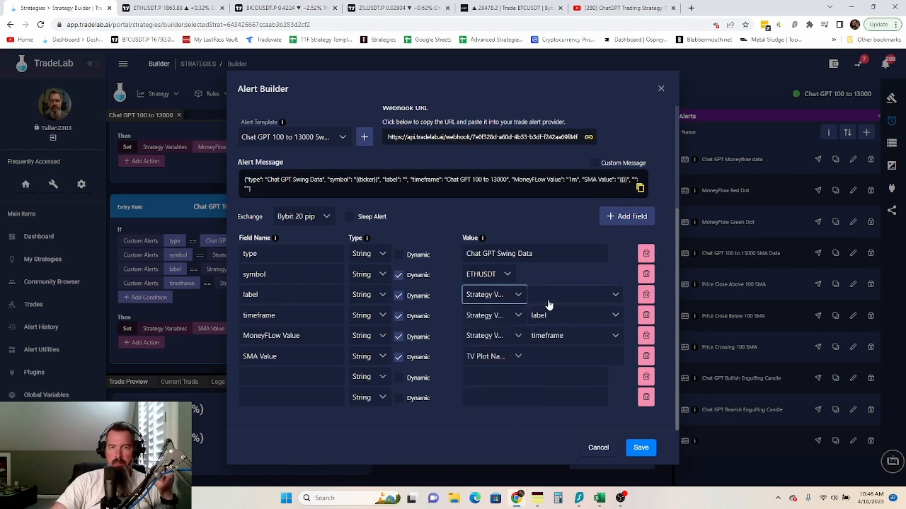
pyautogui.click(549, 301)
pyautogui.click(543, 359)
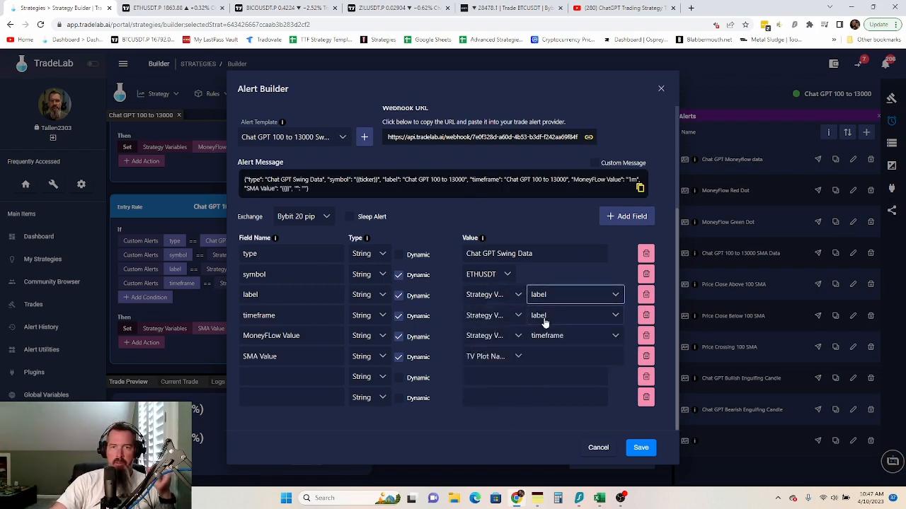
pyautogui.click(544, 320)
pyautogui.click(550, 364)
pyautogui.click(559, 335)
pyautogui.click(549, 362)
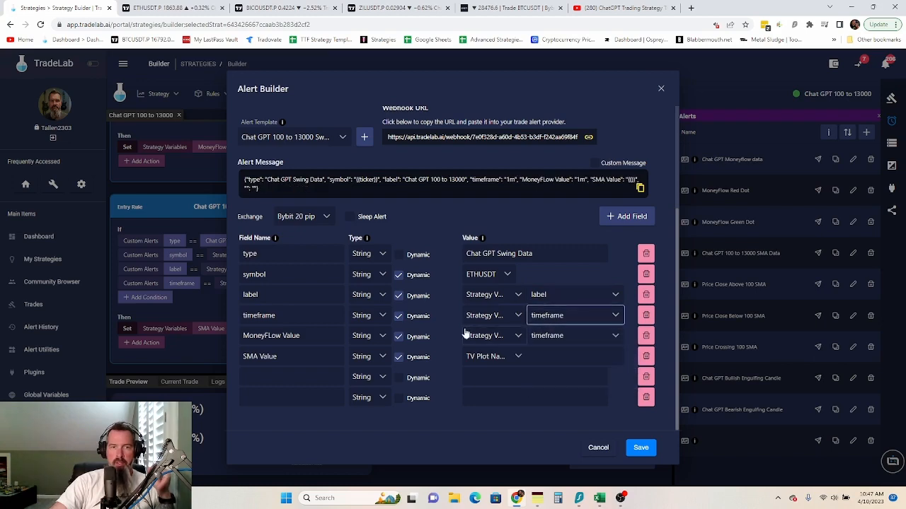
# - Remove the empty rows and rename MoneyFLow Value and SMA Value to 'Swing High 2' and 'Swing Low 2'
pyautogui.click(646, 397)
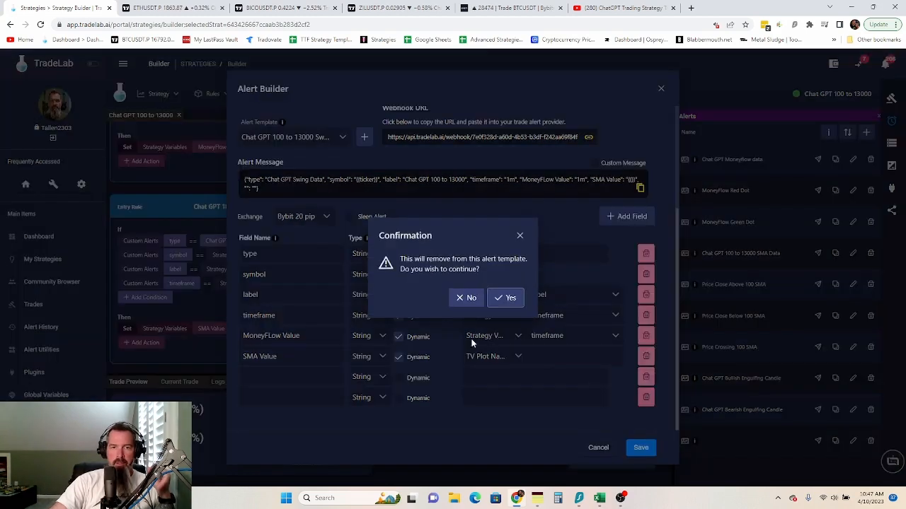
pyautogui.click(503, 298)
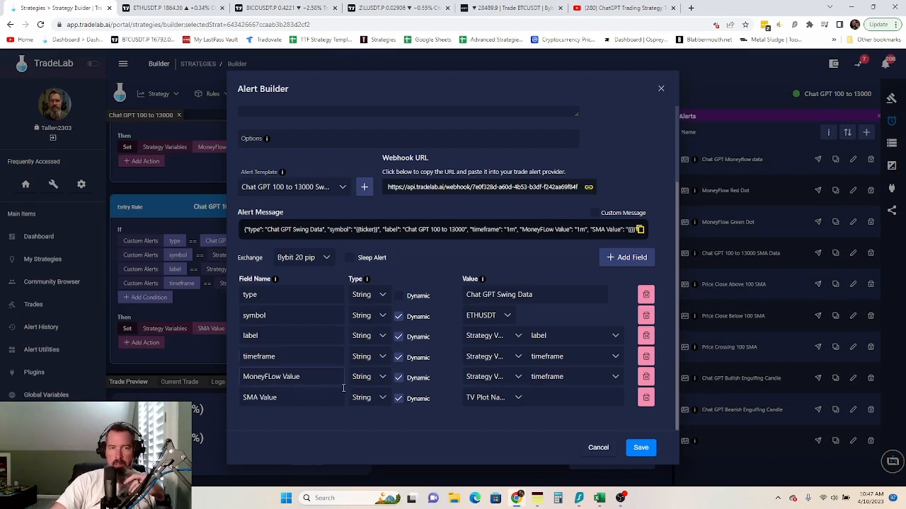
pyautogui.moveTo(303, 380); pyautogui.dragTo(219, 375)
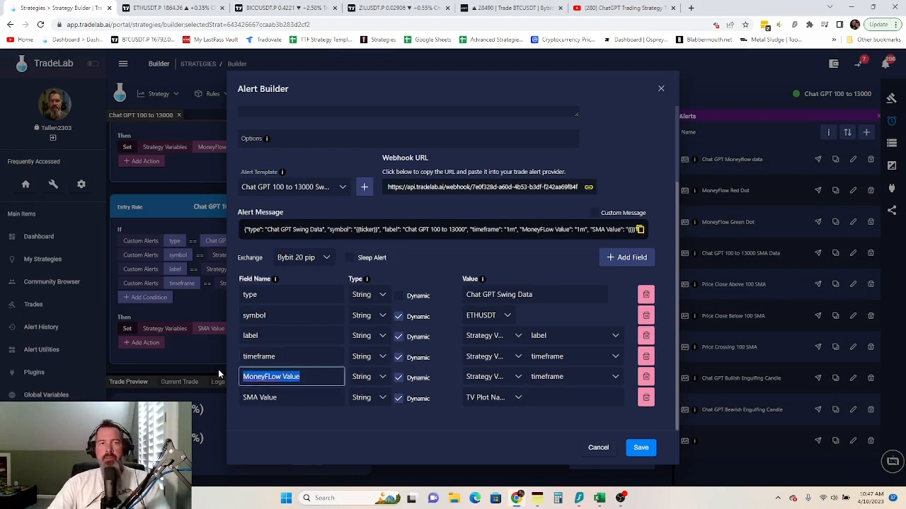
pyautogui.write('Swing ')
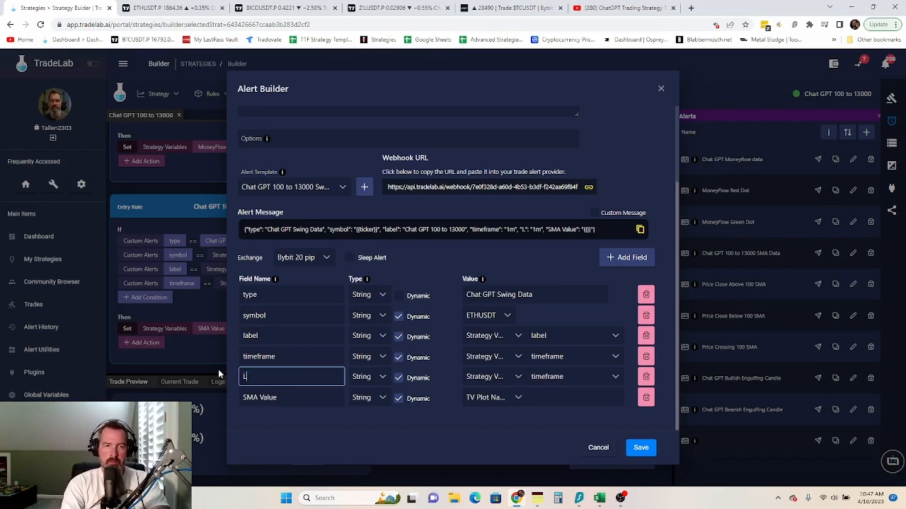
pyautogui.write('High 2')
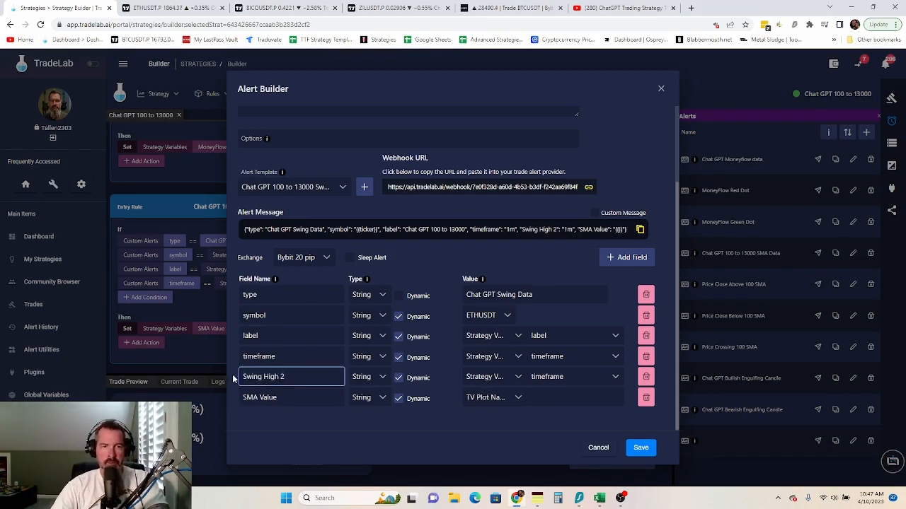
pyautogui.moveTo(276, 397); pyautogui.dragTo(223, 399)
pyautogui.write('S')
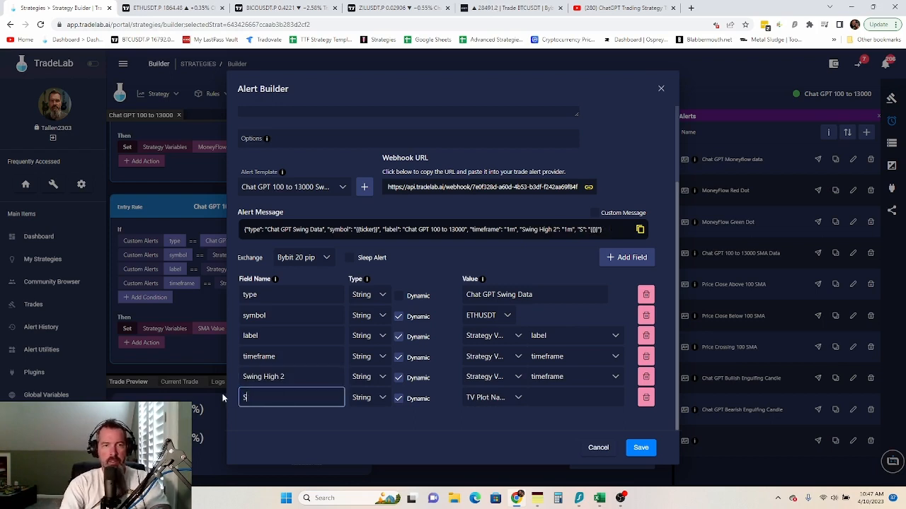
pyautogui.write('wing Low 2')
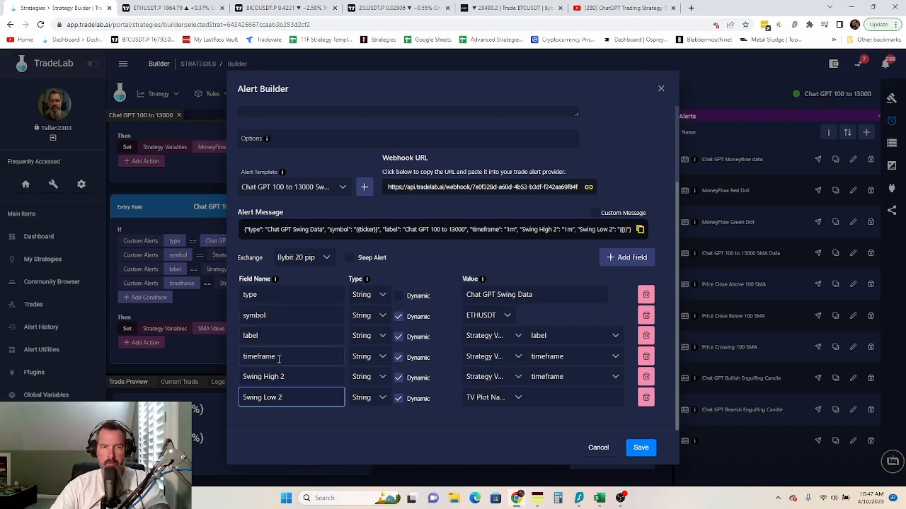
# - Add a new field named 'Lower High'
pyautogui.click(628, 257)
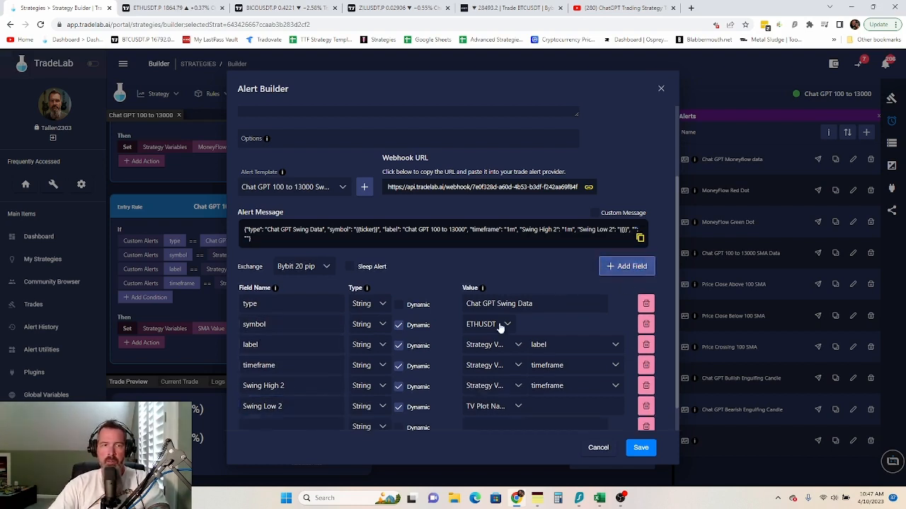
pyautogui.scroll(-1, 397, 354)
pyautogui.click(267, 397)
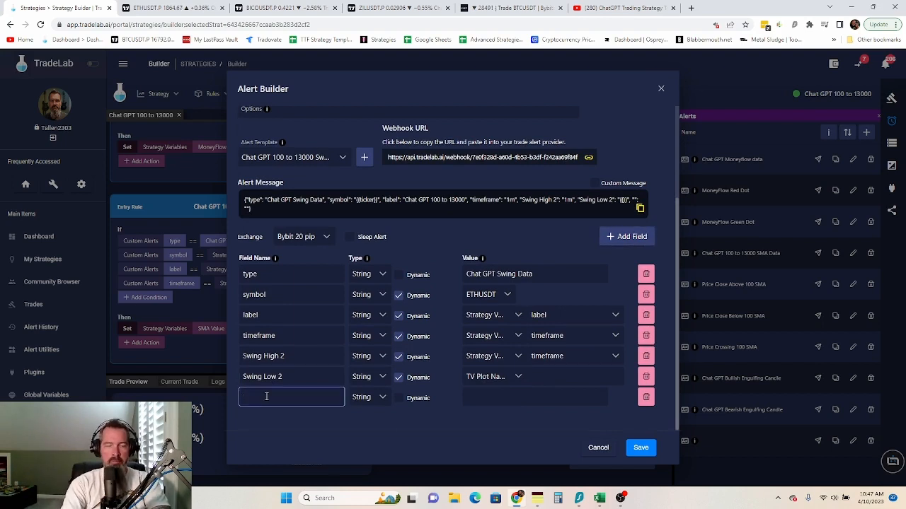
pyautogui.write('Lower High')
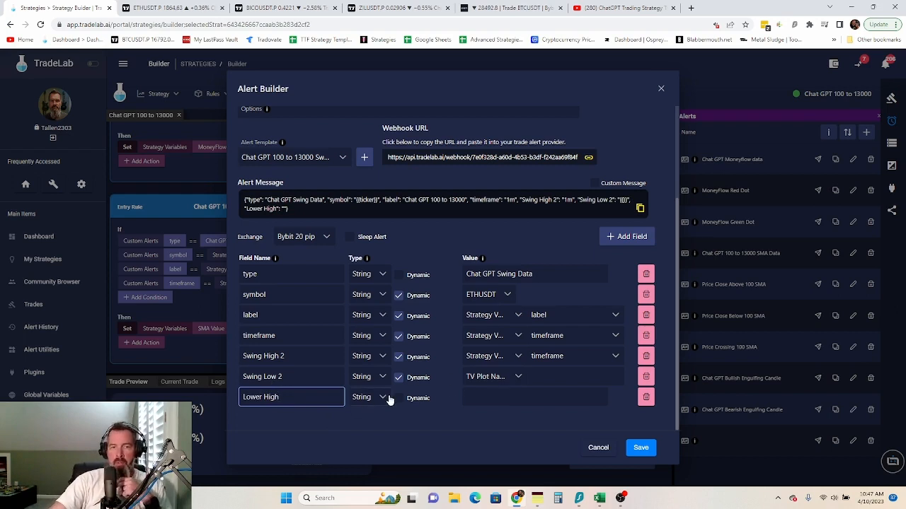
# - Set Swing High 2, Swing Low 2 and Lower High to number type, with Lower High dynamic
pyautogui.click(380, 357)
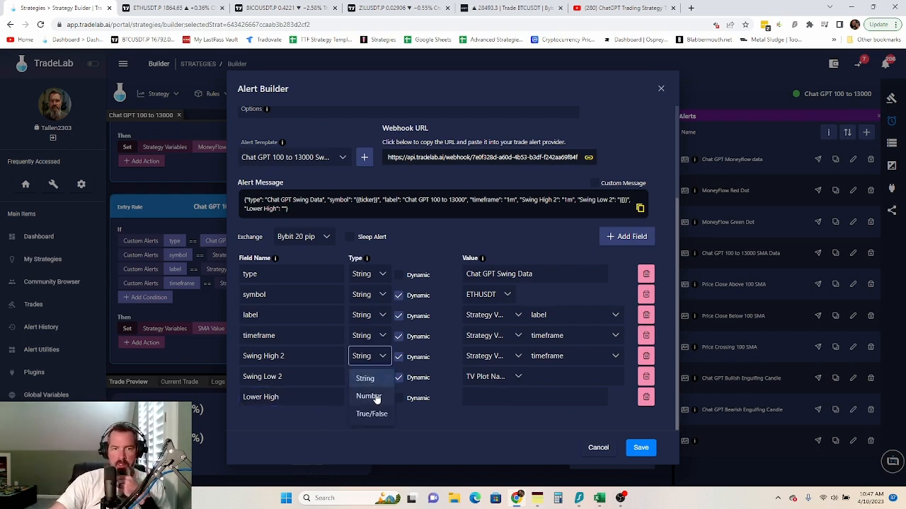
pyautogui.click(373, 397)
pyautogui.click(382, 379)
pyautogui.click(373, 416)
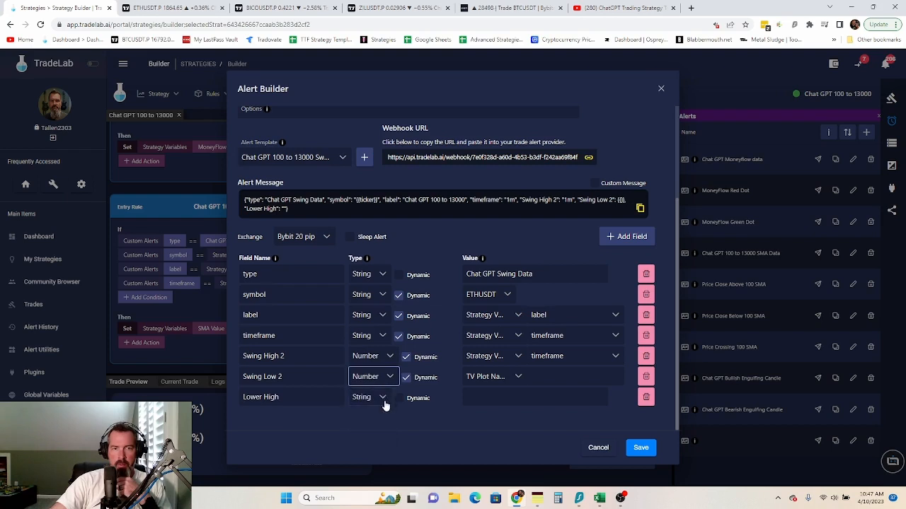
pyautogui.click(373, 397)
pyautogui.click(375, 434)
pyautogui.click(405, 398)
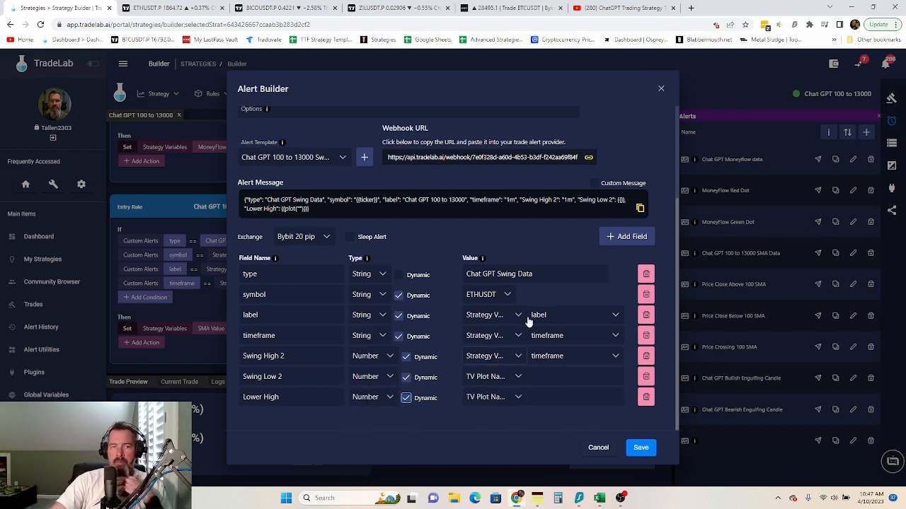
# - Map Swing High 2 to TV Plot 4 and Swing Low 2 to TV Plot 5
pyautogui.click(170, 8)
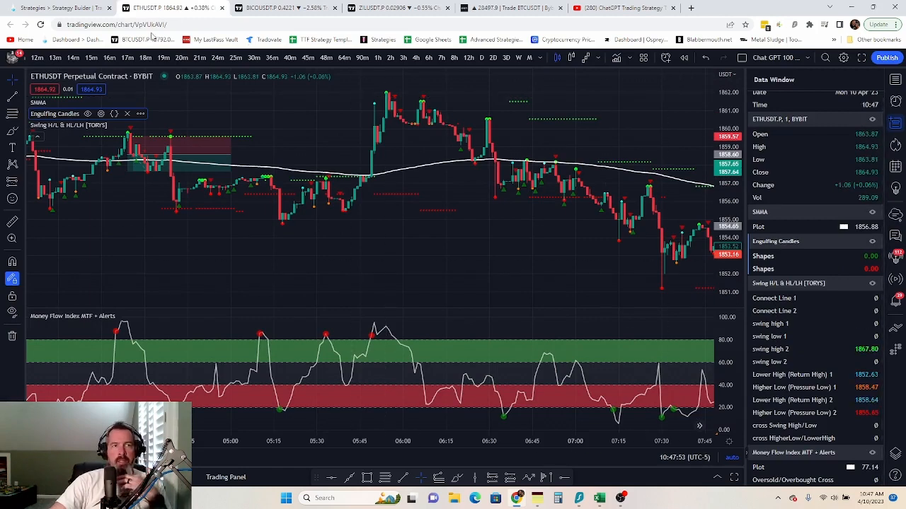
pyautogui.click(64, 8)
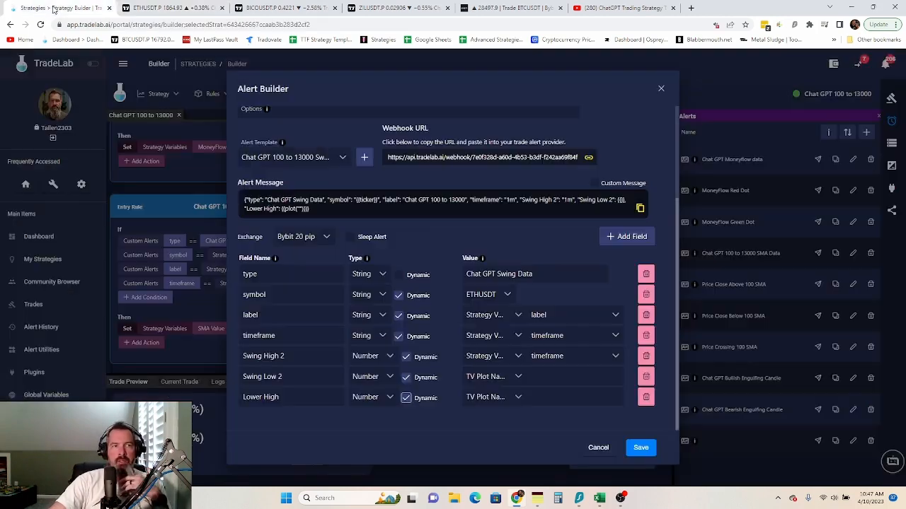
pyautogui.click(516, 356)
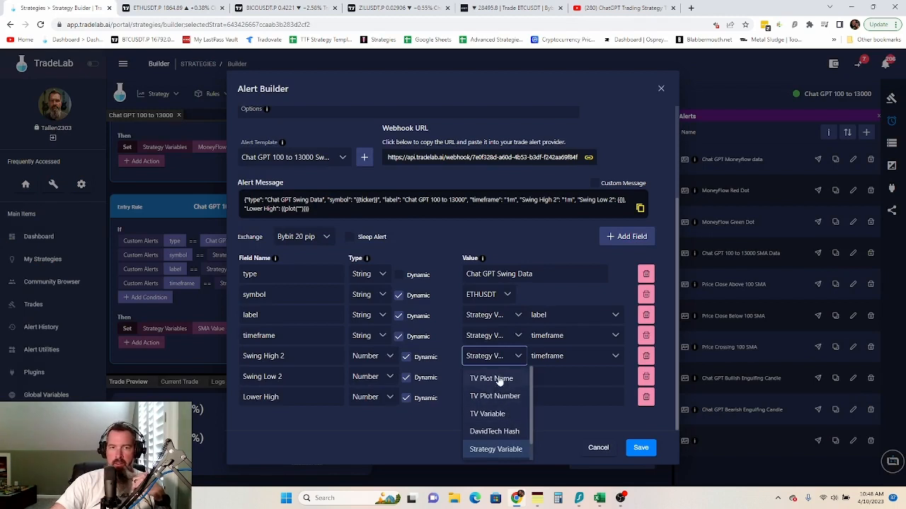
pyautogui.click(499, 396)
pyautogui.click(573, 358)
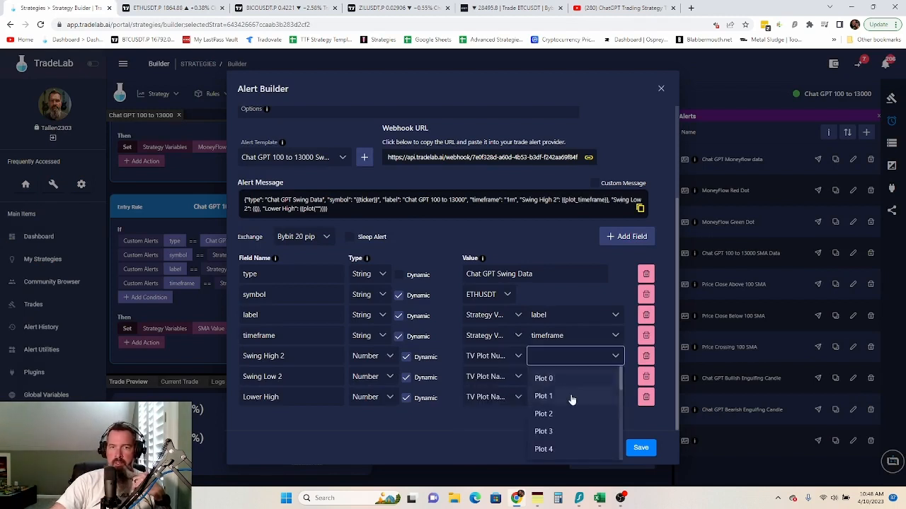
pyautogui.click(551, 449)
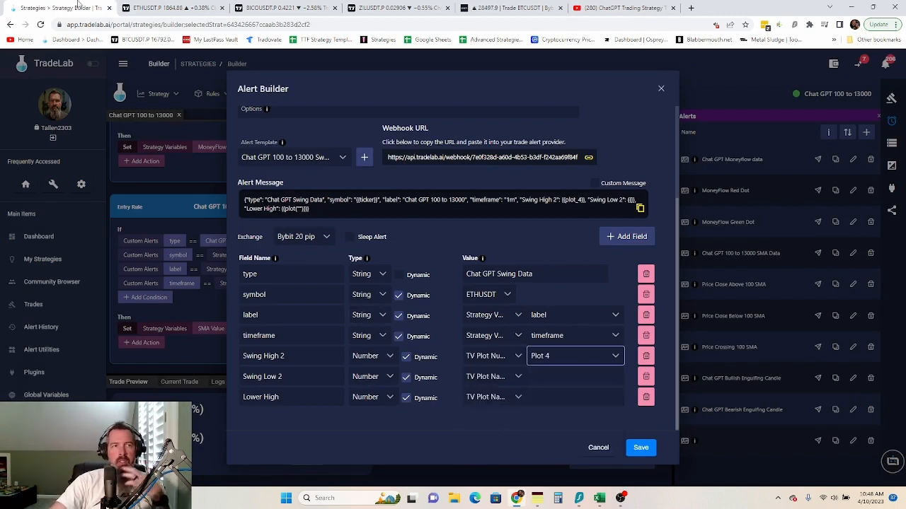
pyautogui.click(158, 8)
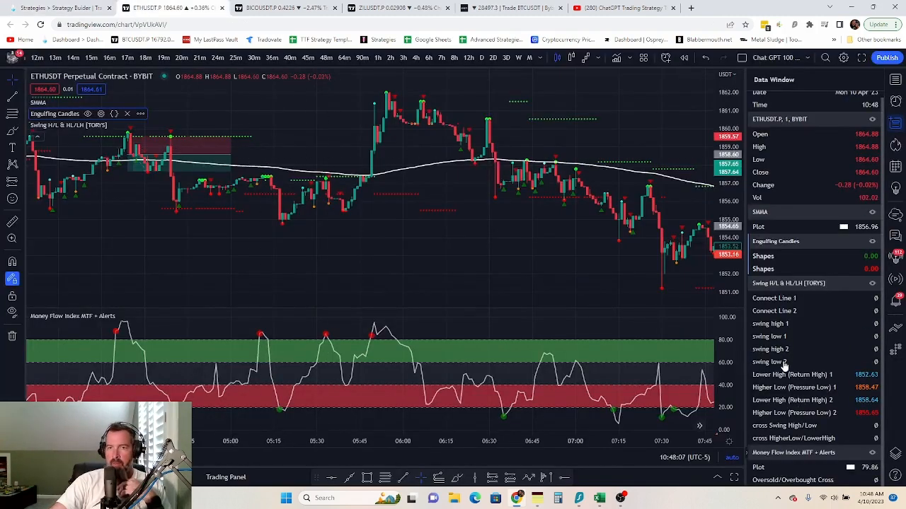
pyautogui.click(43, 8)
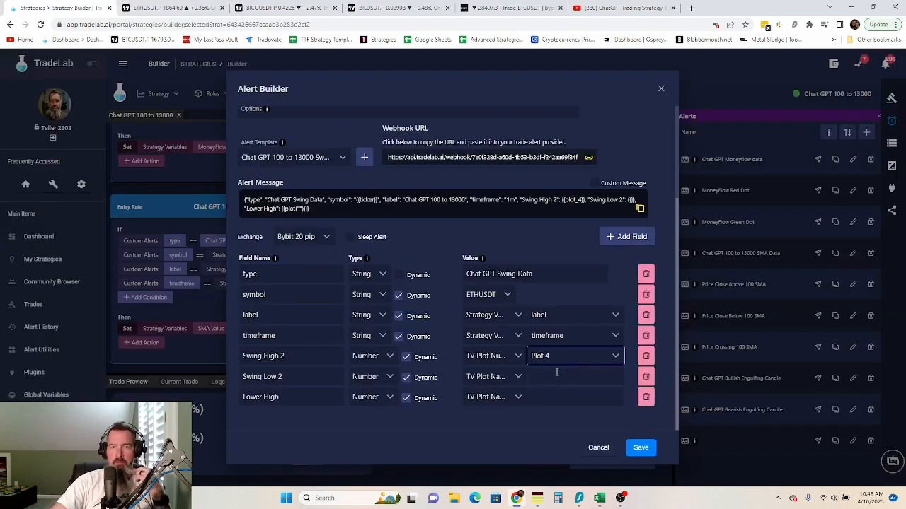
pyautogui.click(516, 377)
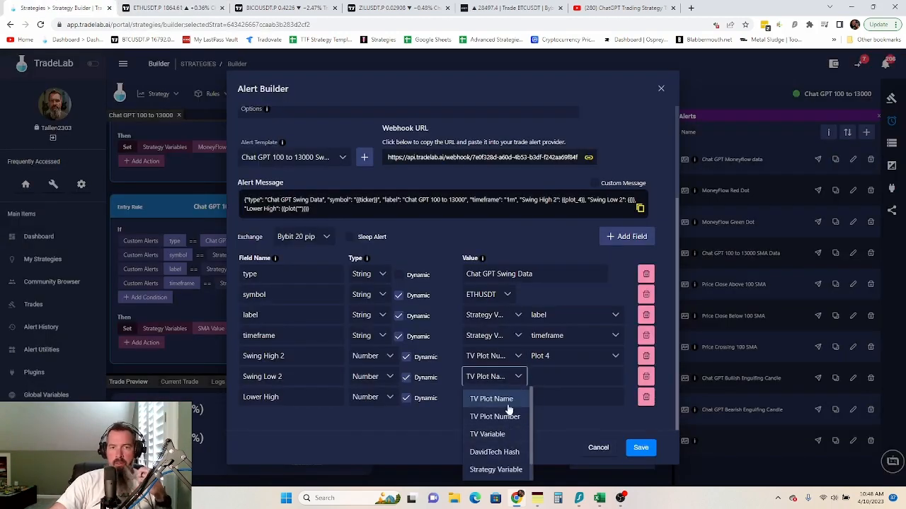
pyautogui.click(504, 417)
pyautogui.click(580, 377)
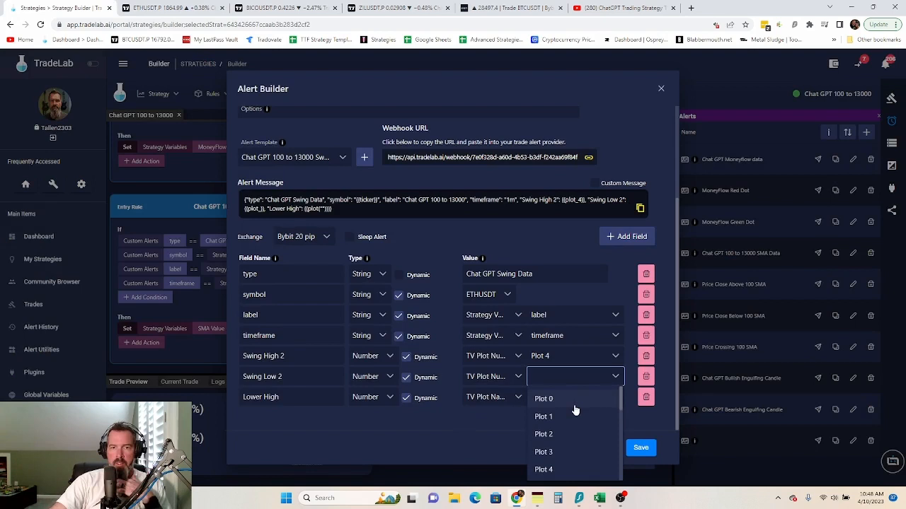
pyautogui.scroll(-2, 561, 446)
pyautogui.click(561, 444)
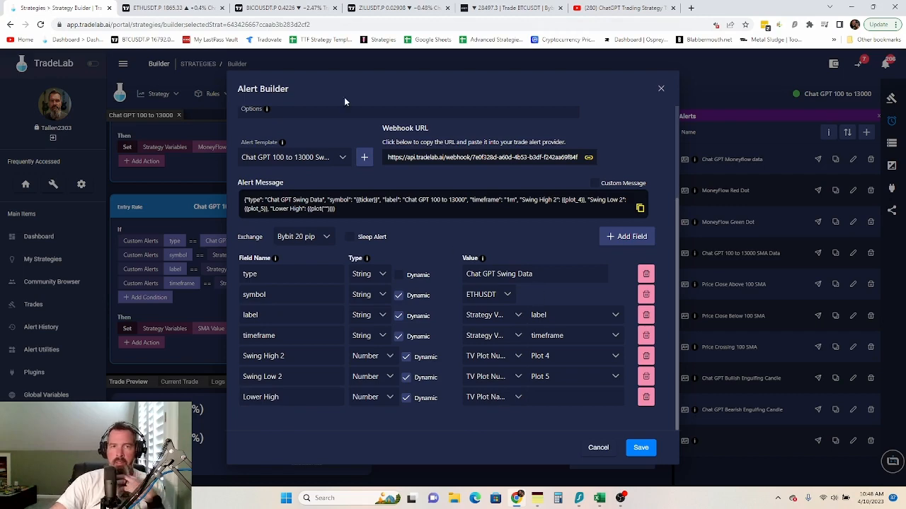
# - Map Lower High to TV Plot 6 and save the Swing High/Low Data alert
pyautogui.click(170, 8)
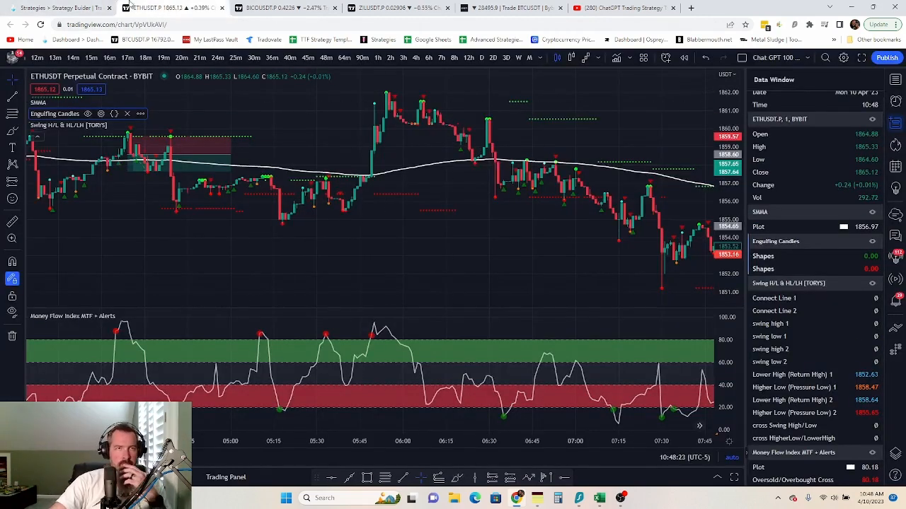
pyautogui.click(66, 8)
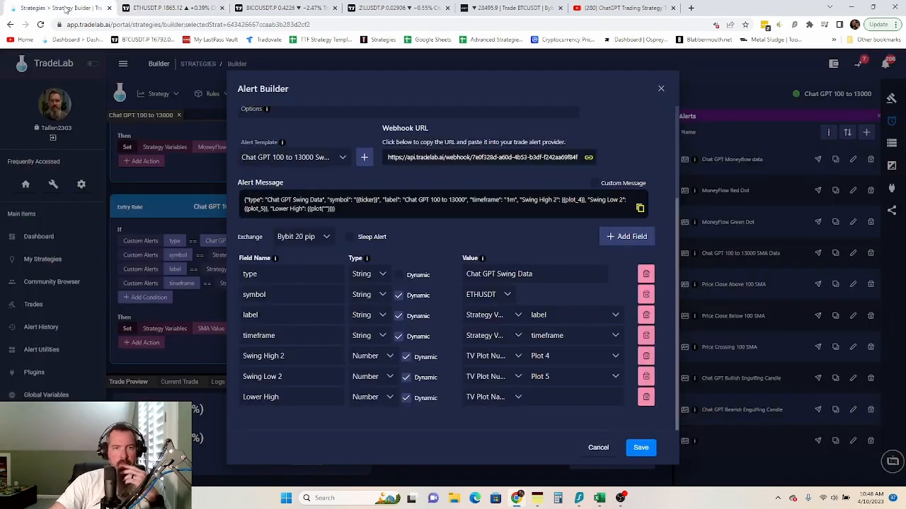
pyautogui.click(517, 401)
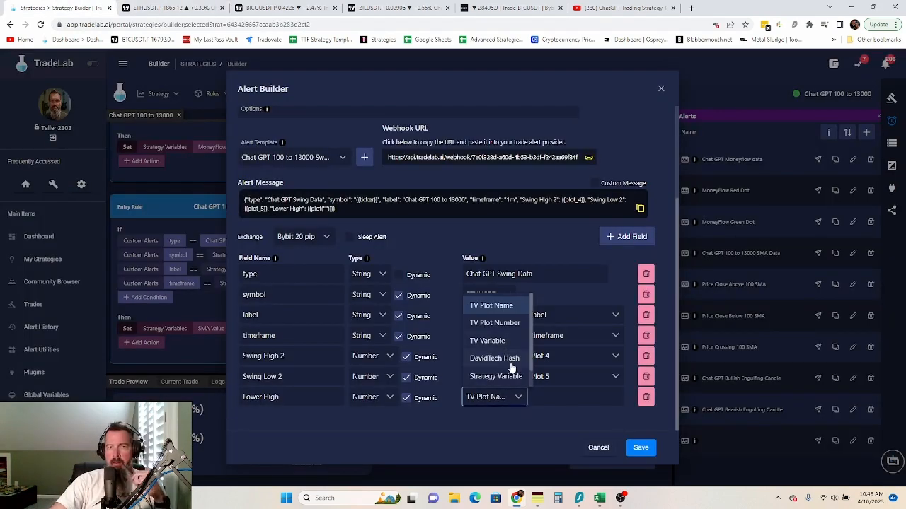
pyautogui.click(504, 324)
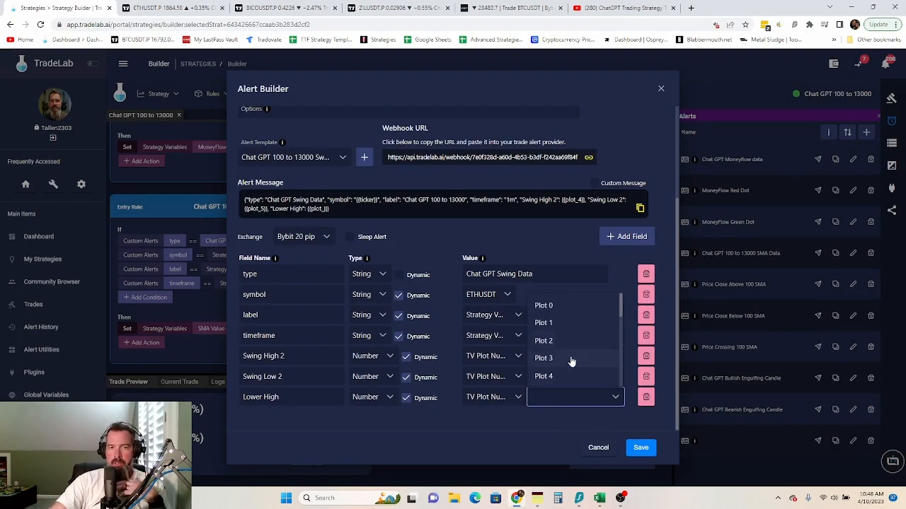
pyautogui.scroll(-3, 567, 360)
pyautogui.click(566, 362)
pyautogui.click(525, 439)
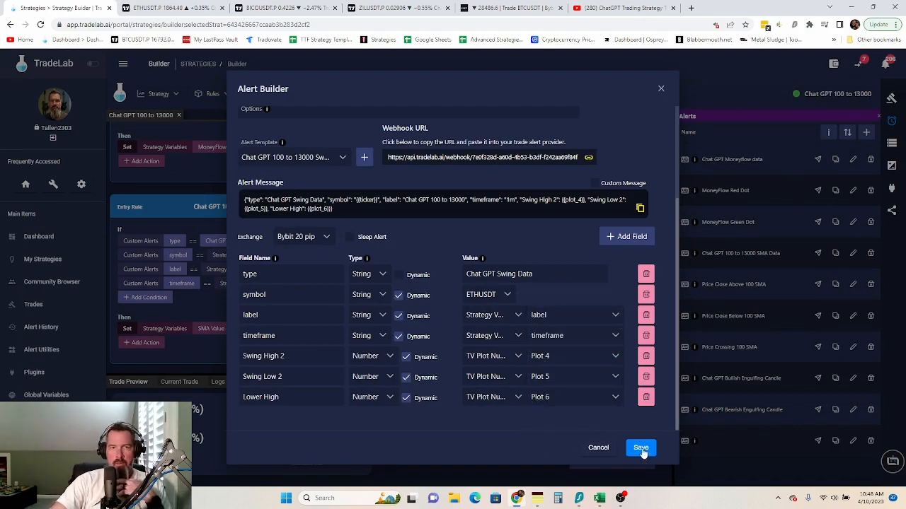
pyautogui.click(641, 448)
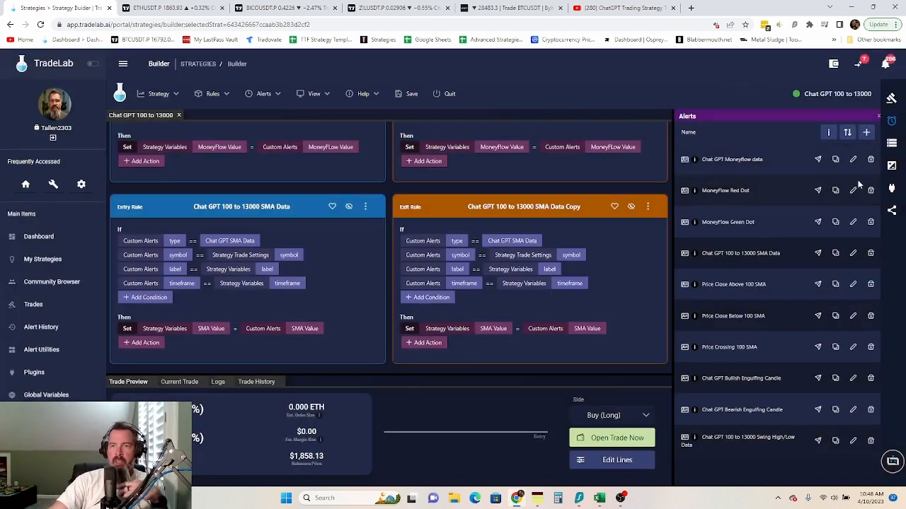
# - Switch the side panel to the strategy variables list, then open and close the Strategy Variables editor
pyautogui.click(890, 144)
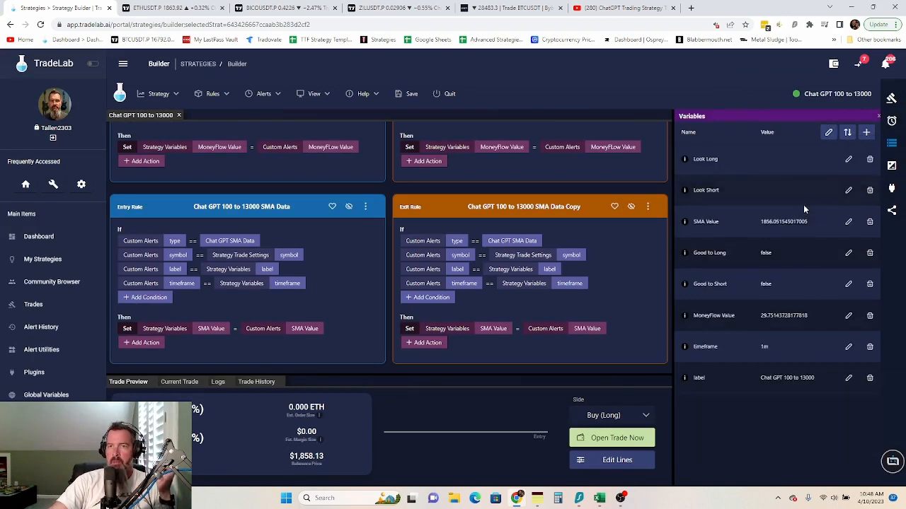
pyautogui.click(828, 131)
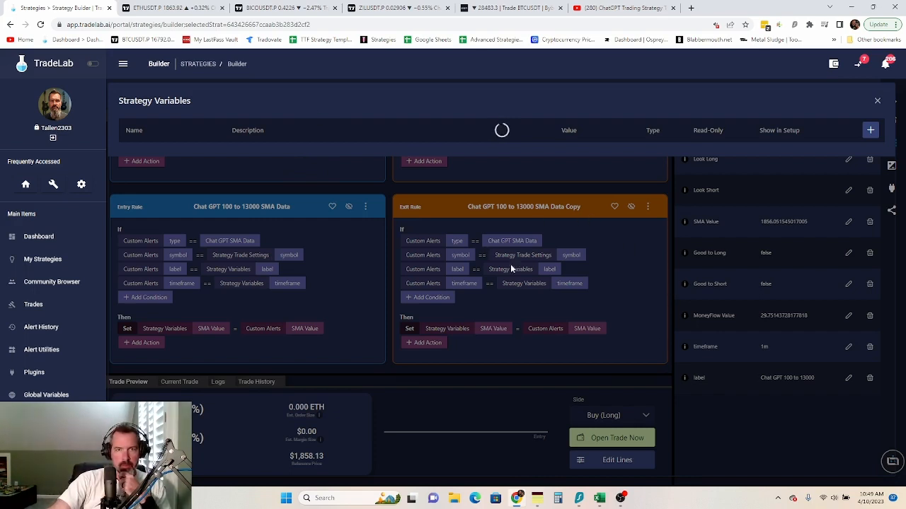
pyautogui.click(607, 9)
pyautogui.click(32, 10)
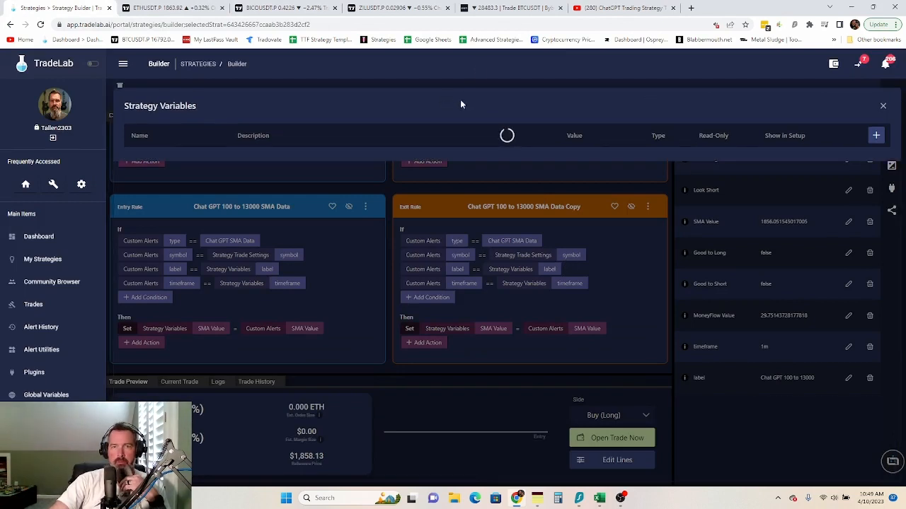
pyautogui.click(879, 106)
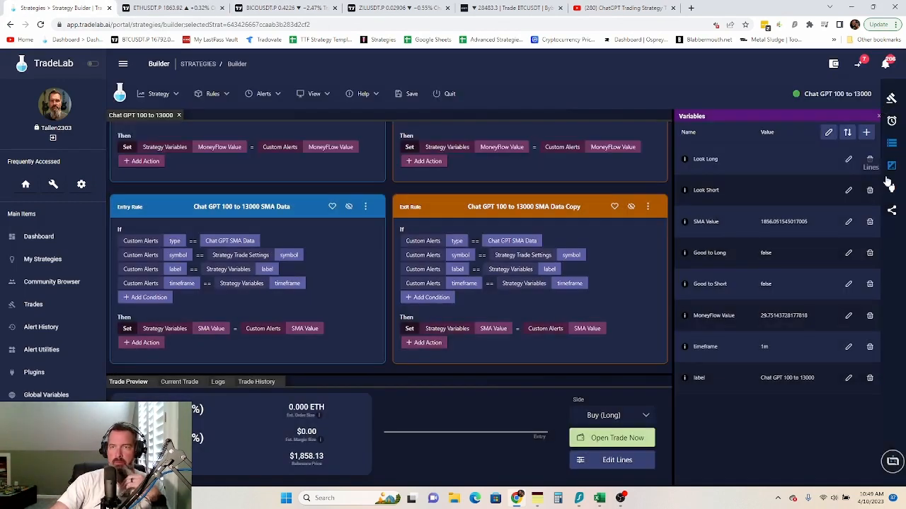
pyautogui.click(828, 133)
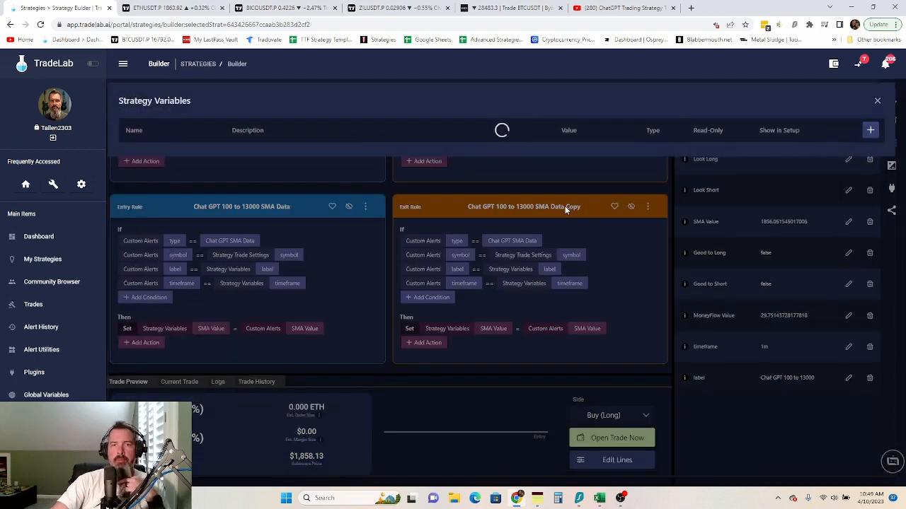
pyautogui.click(877, 101)
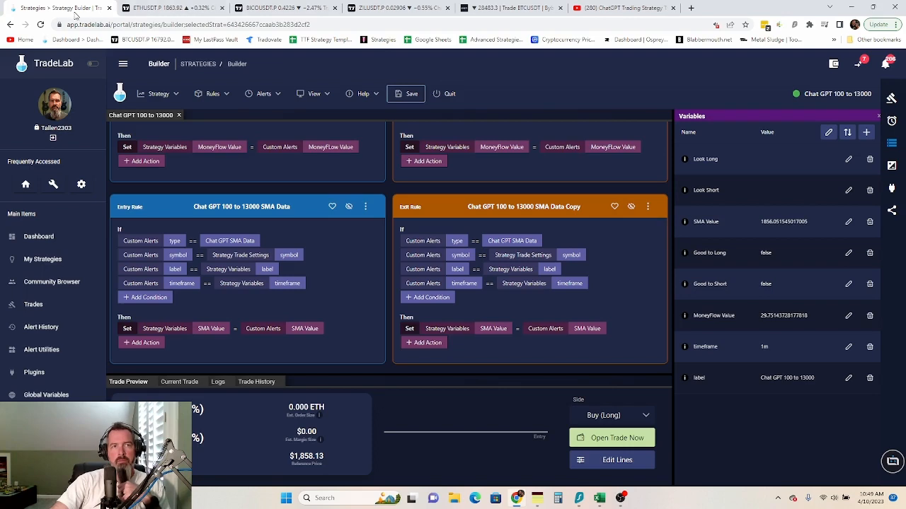
pyautogui.click(170, 9)
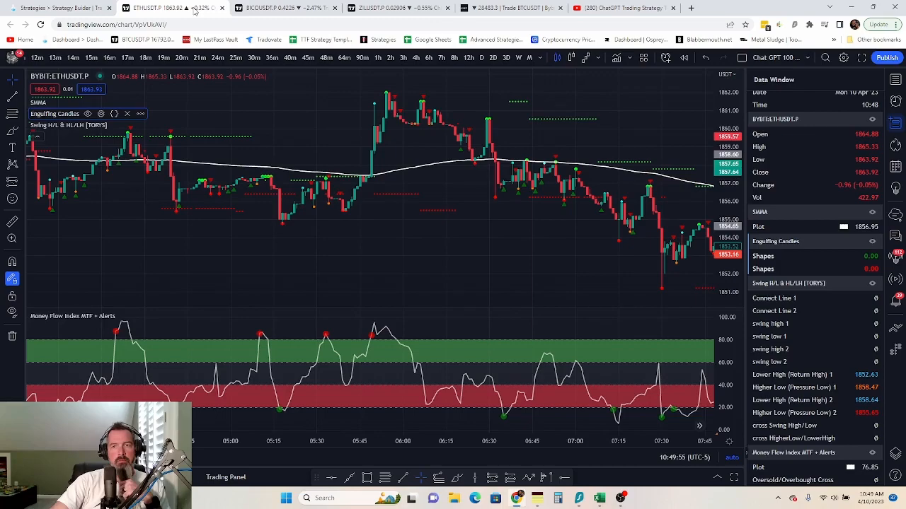
pyautogui.moveTo(481, 236); pyautogui.dragTo(123, 243)
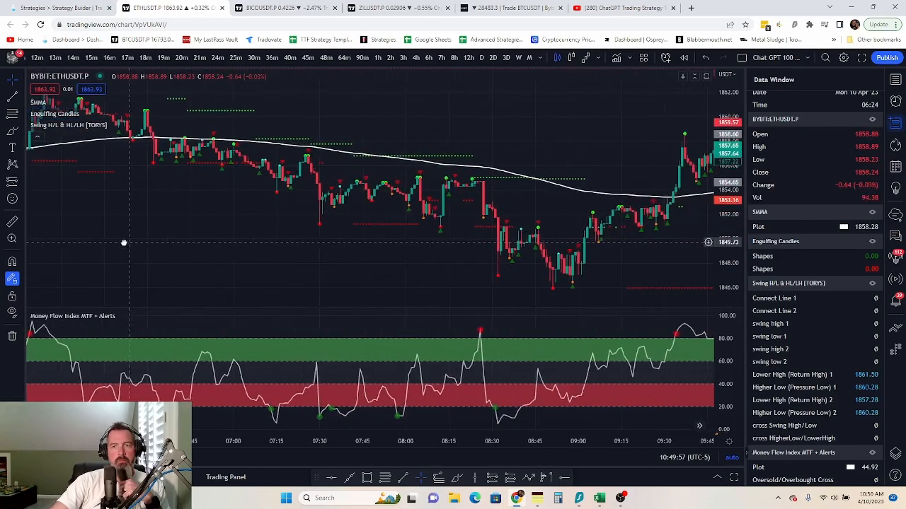
pyautogui.moveTo(657, 229); pyautogui.dragTo(273, 223)
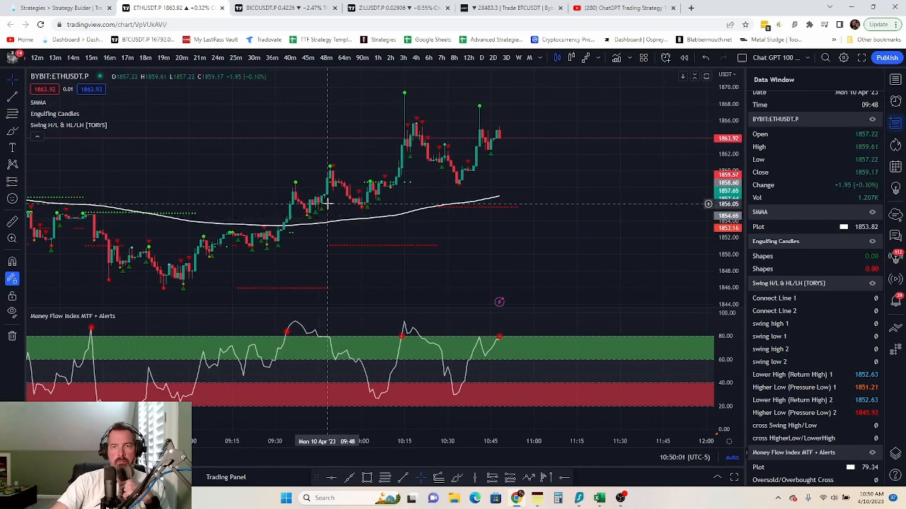
pyautogui.click(58, 8)
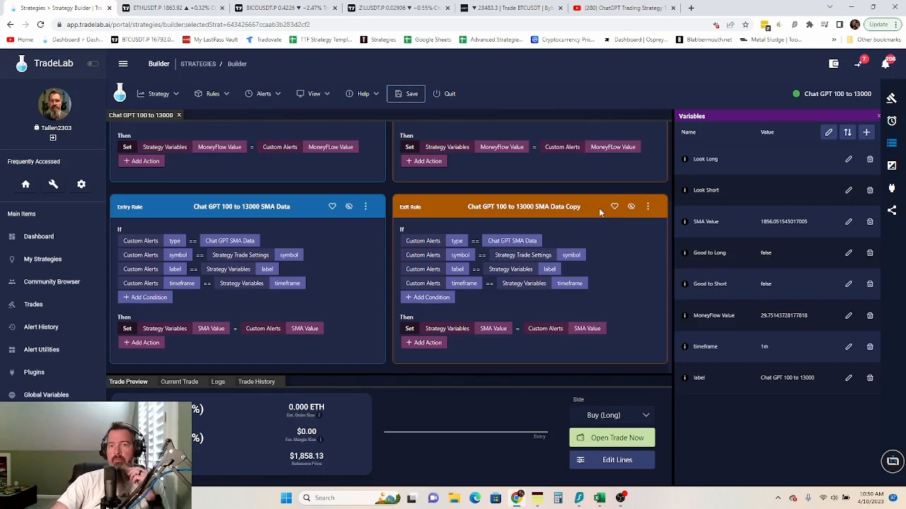
pyautogui.scroll(2, 559, 310)
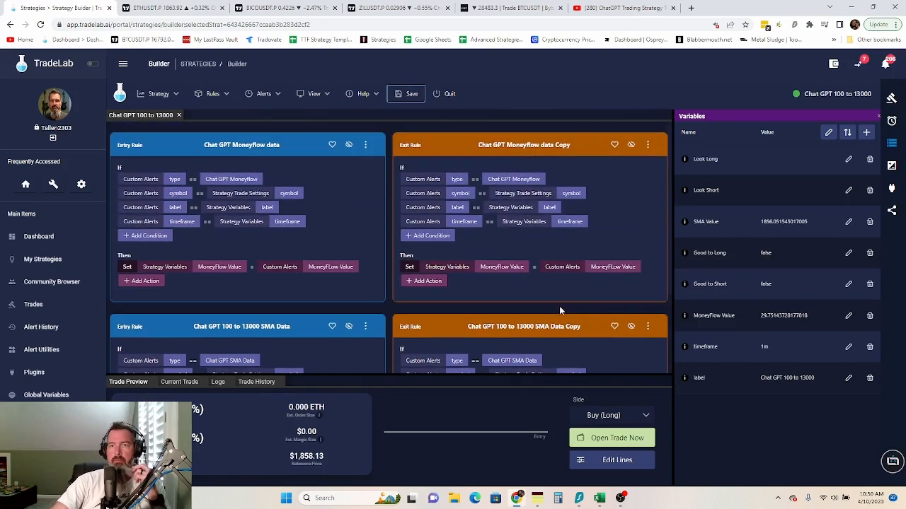
pyautogui.scroll(-2, 523, 271)
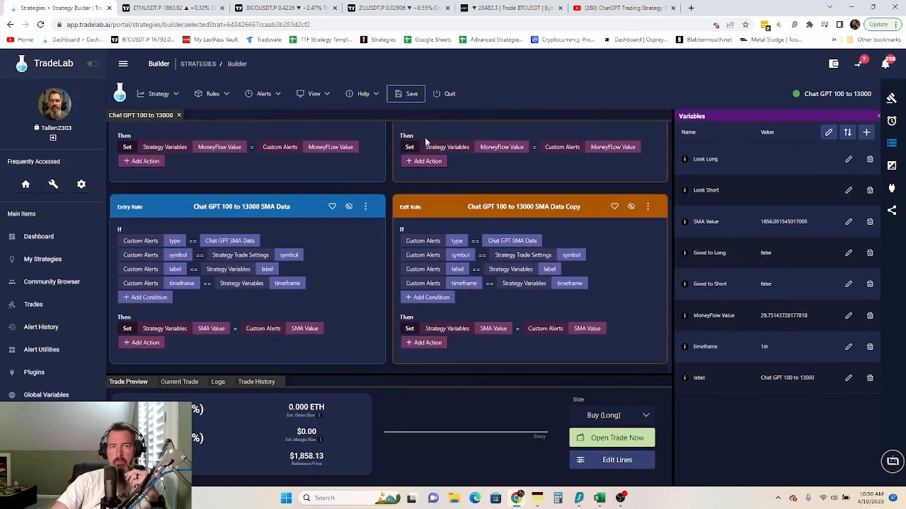
pyautogui.moveTo(620, 495)
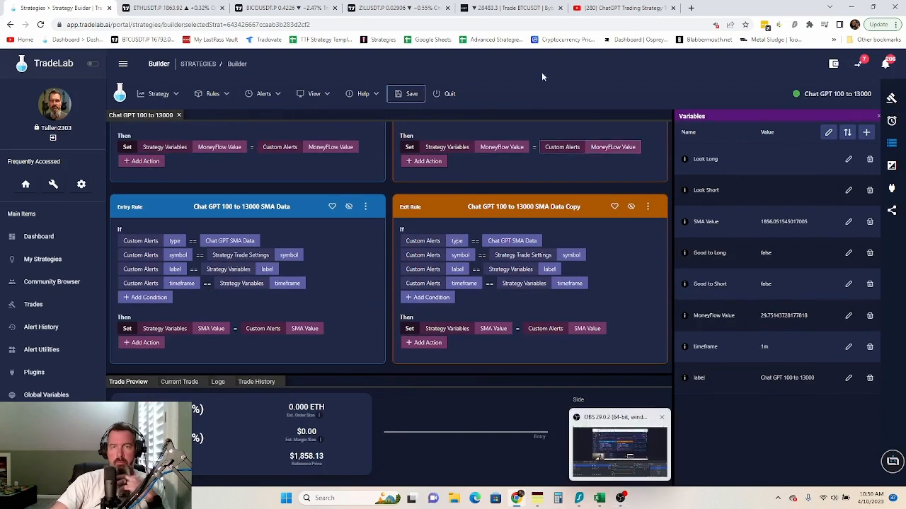
pyautogui.click(499, 8)
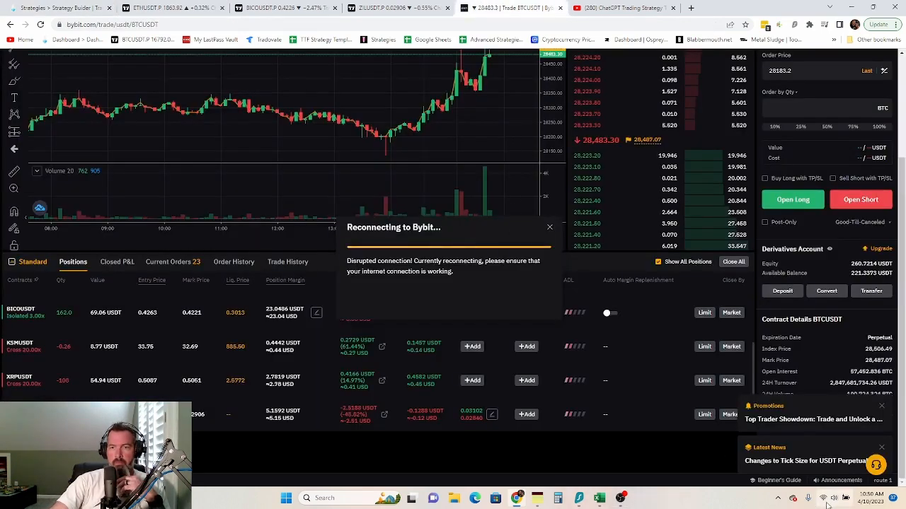
pyautogui.moveTo(825, 504)
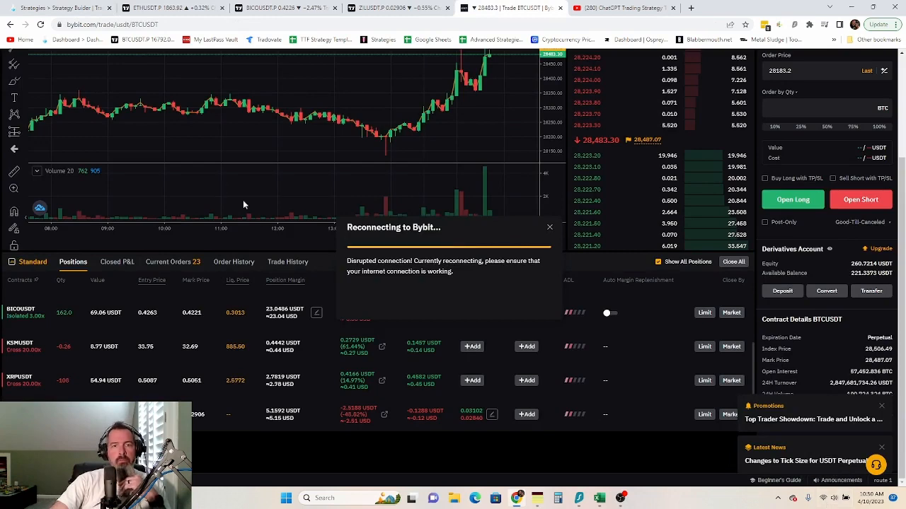
pyautogui.click(61, 7)
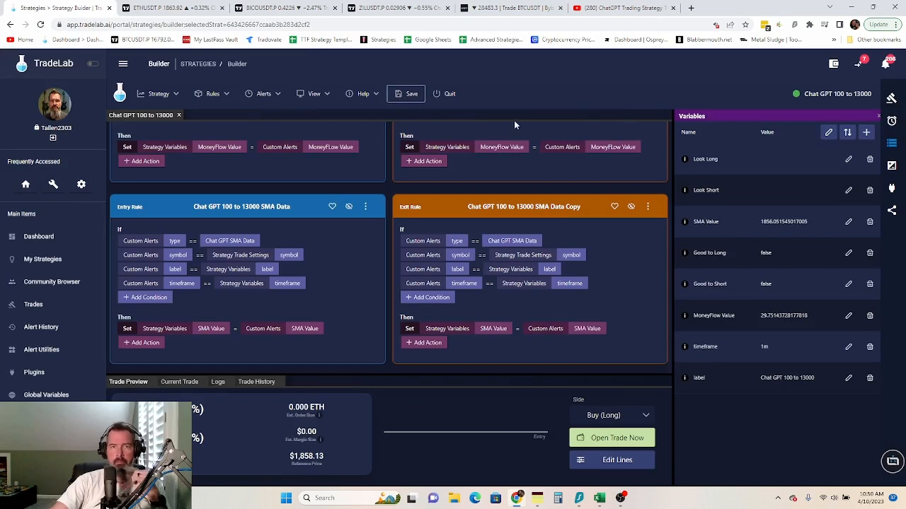
pyautogui.click(622, 500)
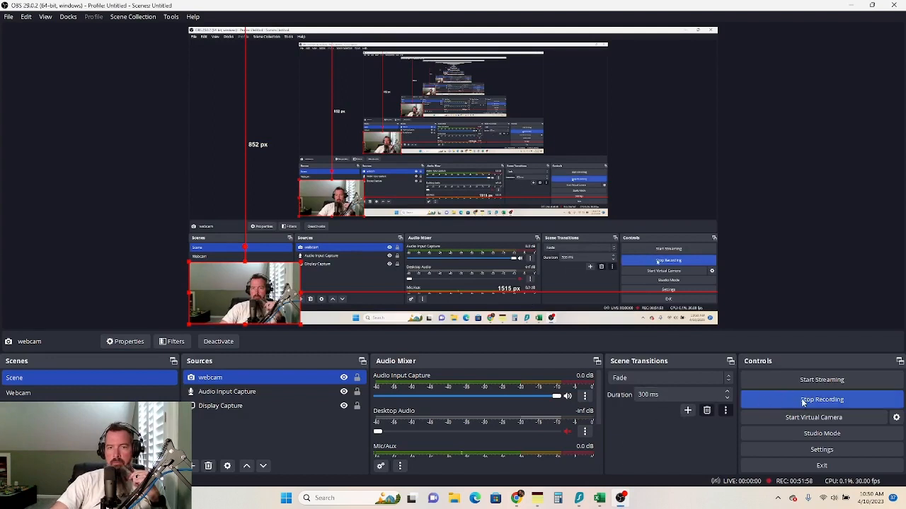
pyautogui.click(517, 499)
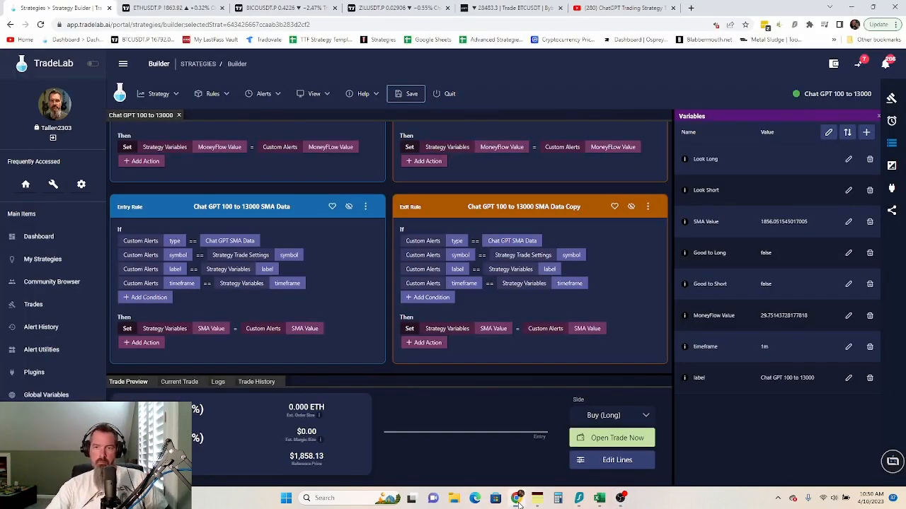
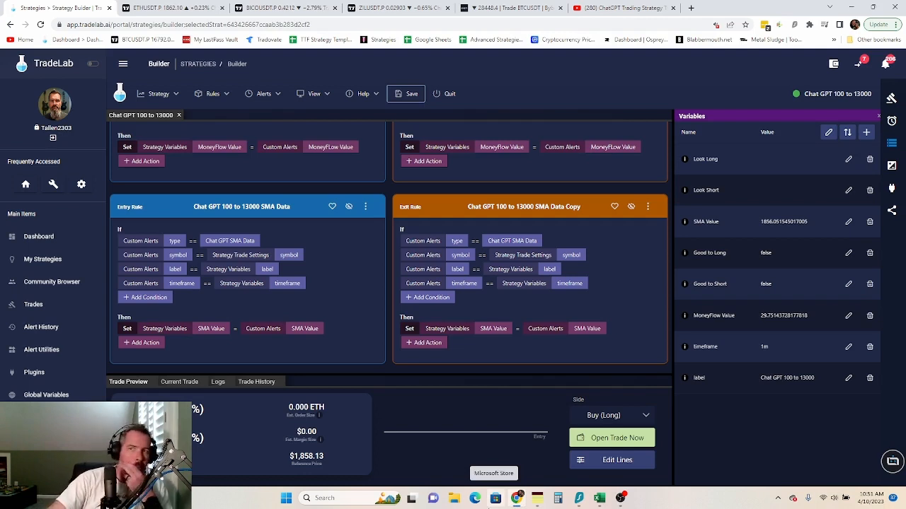
# - Save the strategy and add four blank rows in the Strategy Variables manager
pyautogui.click(405, 95)
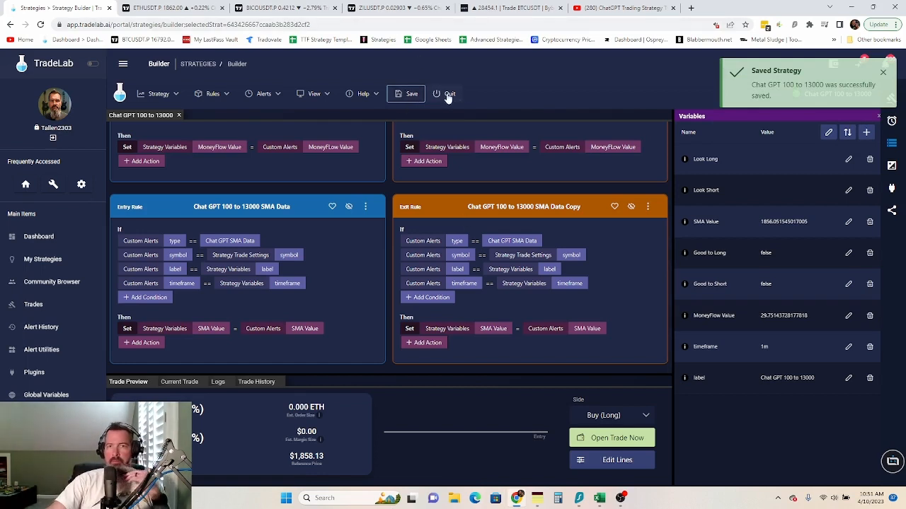
pyautogui.click(872, 134)
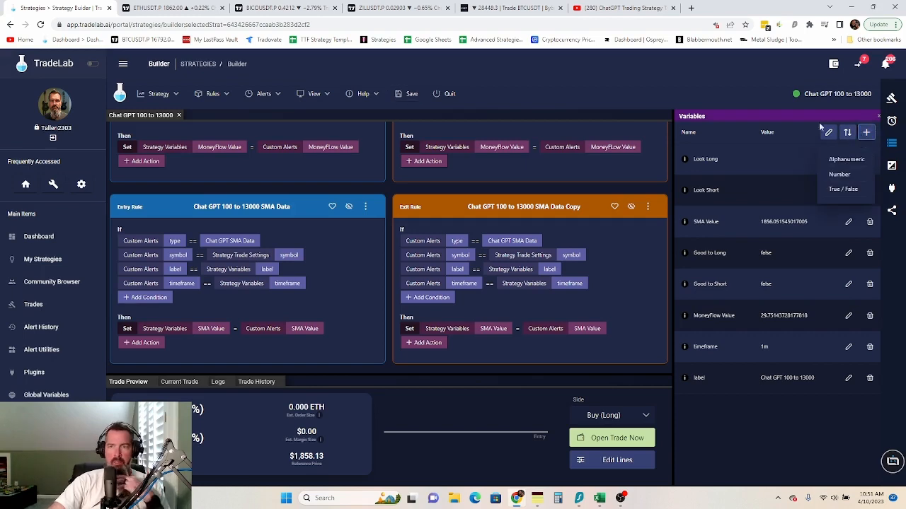
pyautogui.click(827, 135)
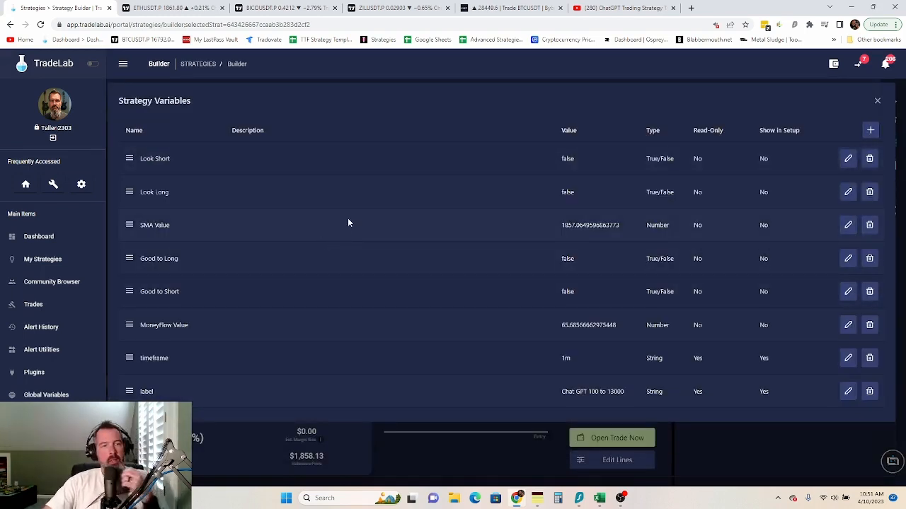
pyautogui.click(871, 132)
pyautogui.click(875, 134)
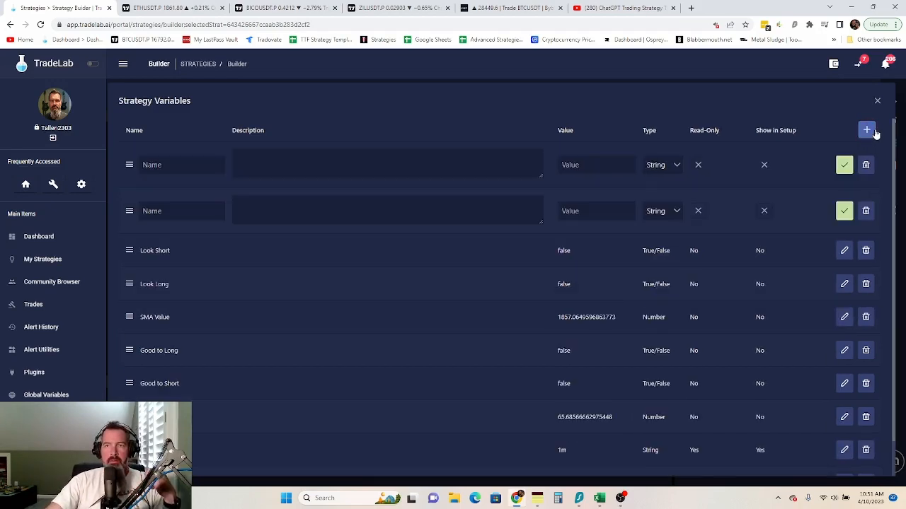
pyautogui.click(867, 133)
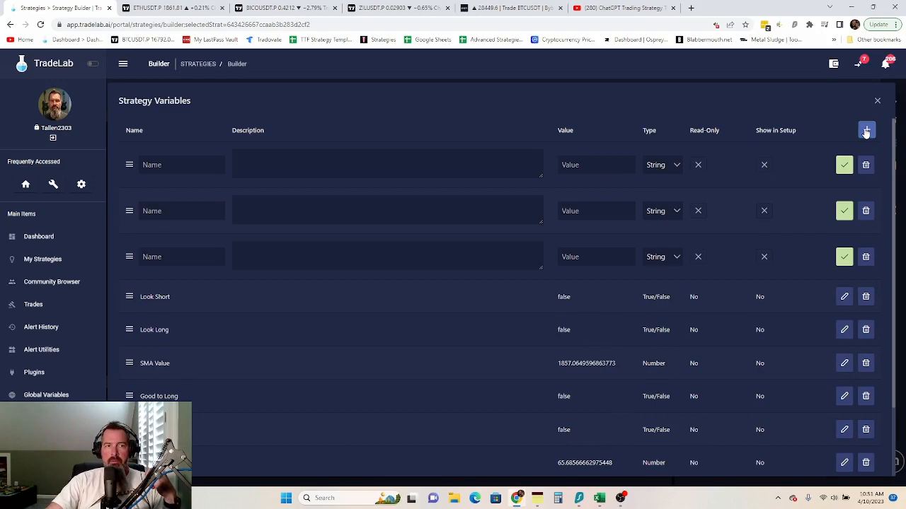
pyautogui.click(866, 133)
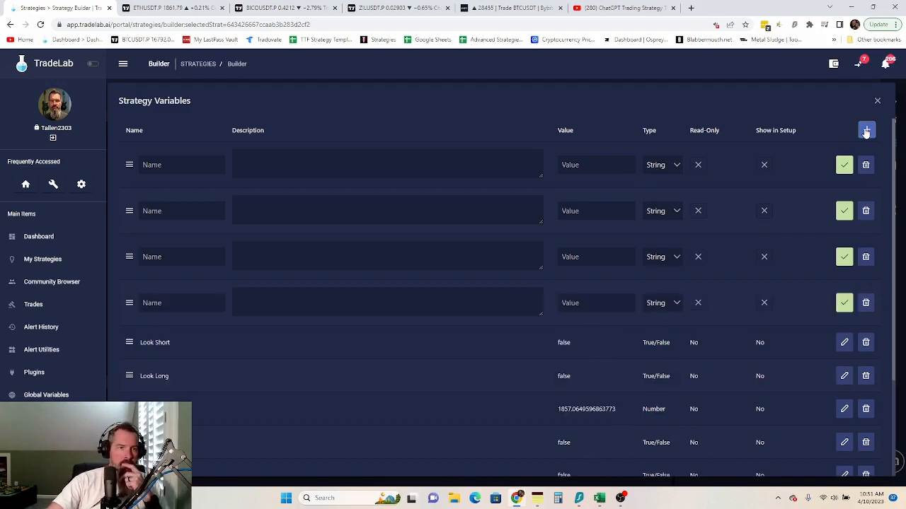
# - Set the type of all four new variables to Number
pyautogui.click(668, 168)
pyautogui.click(669, 206)
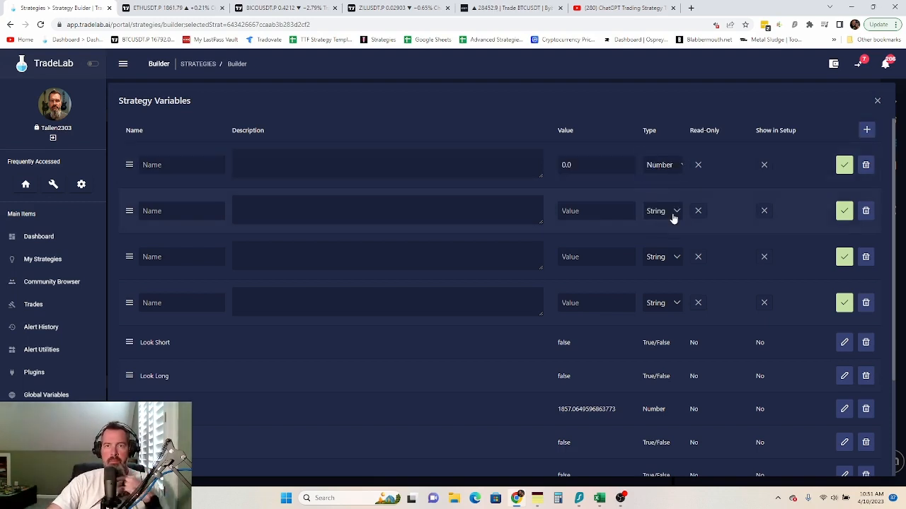
pyautogui.click(672, 214)
pyautogui.click(673, 255)
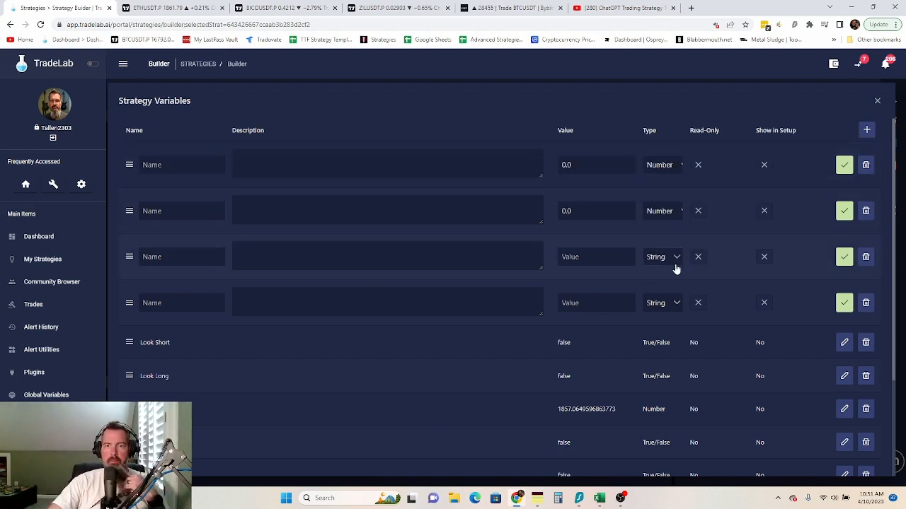
pyautogui.click(671, 257)
pyautogui.click(672, 305)
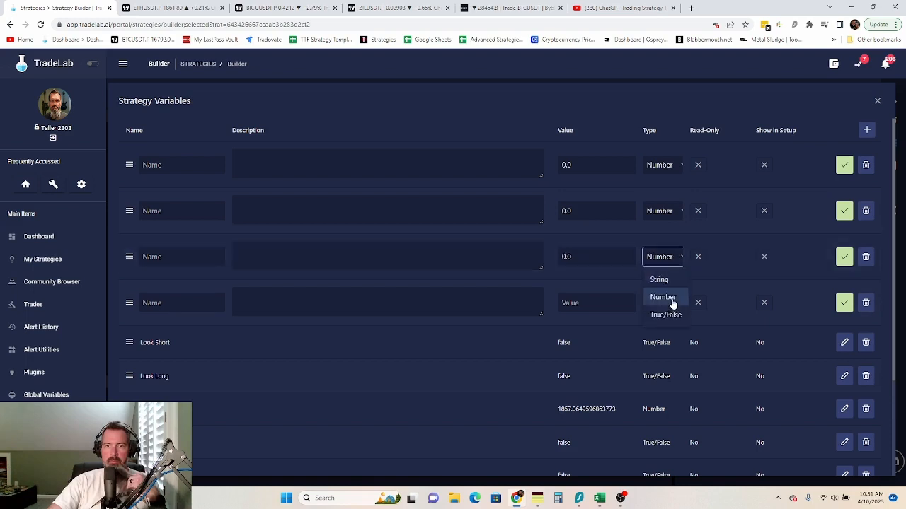
pyautogui.click(671, 304)
pyautogui.click(674, 345)
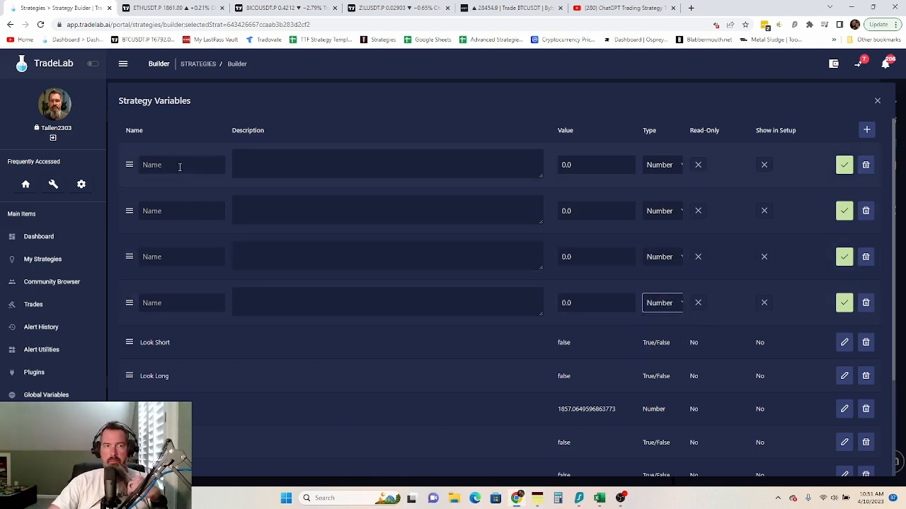
# - Name the variables Swing High, Swing High 2, Swing Low and Swing Low 2, saving each
pyautogui.click(181, 170)
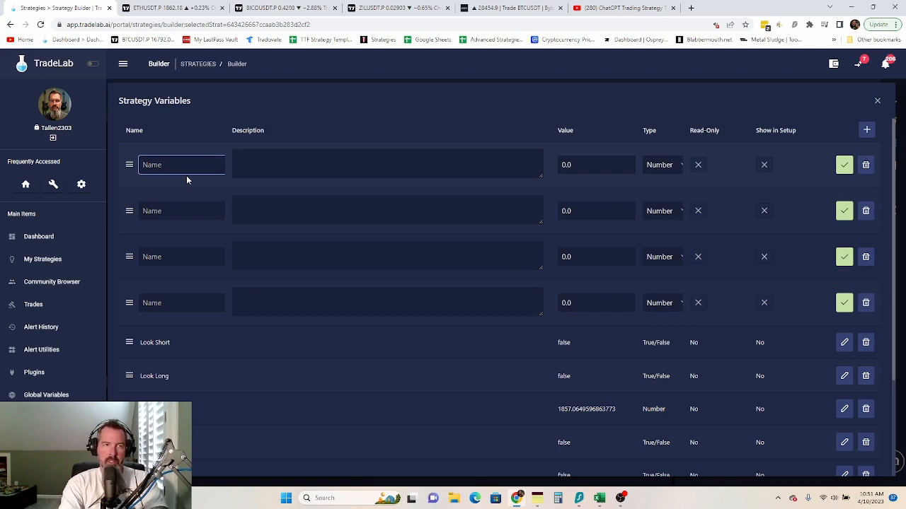
pyautogui.write('Swing High')
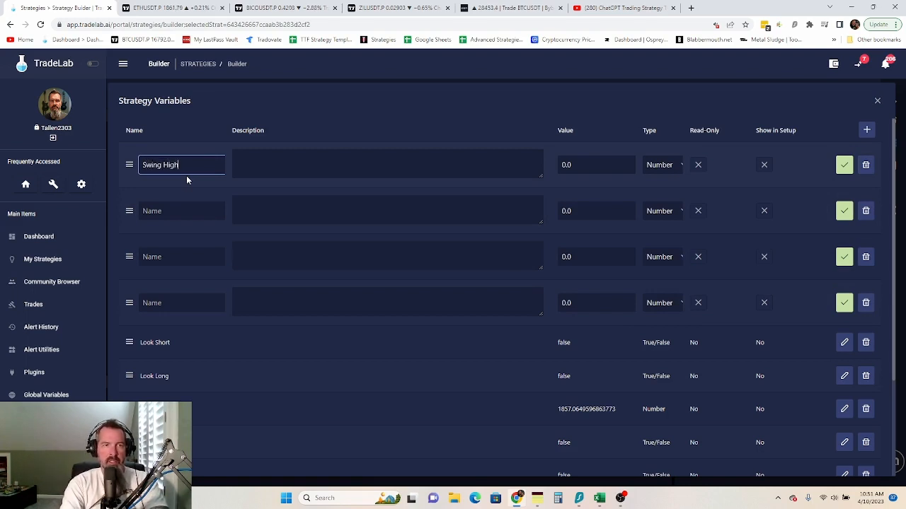
pyautogui.click(188, 216)
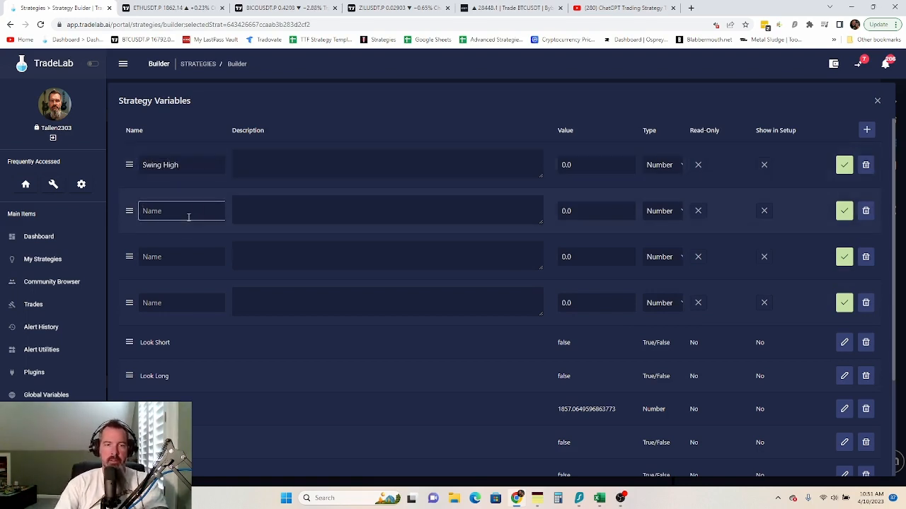
pyautogui.write('Swing H')
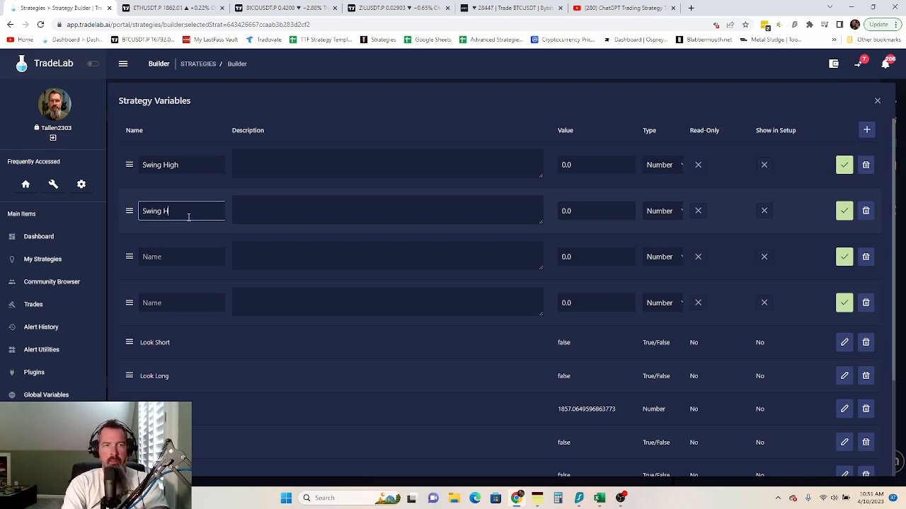
pyautogui.write('igh ')
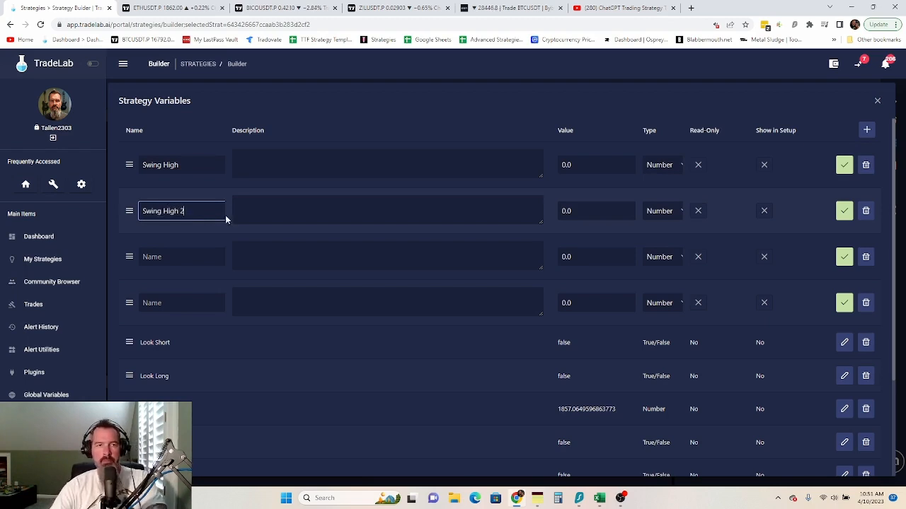
pyautogui.write('2')
pyautogui.click(189, 253)
pyautogui.write('Swing Low')
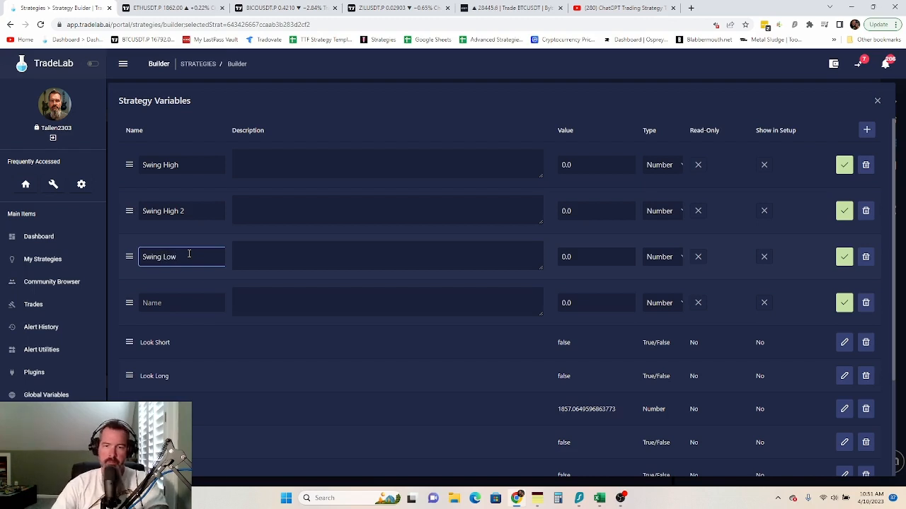
pyautogui.click(179, 304)
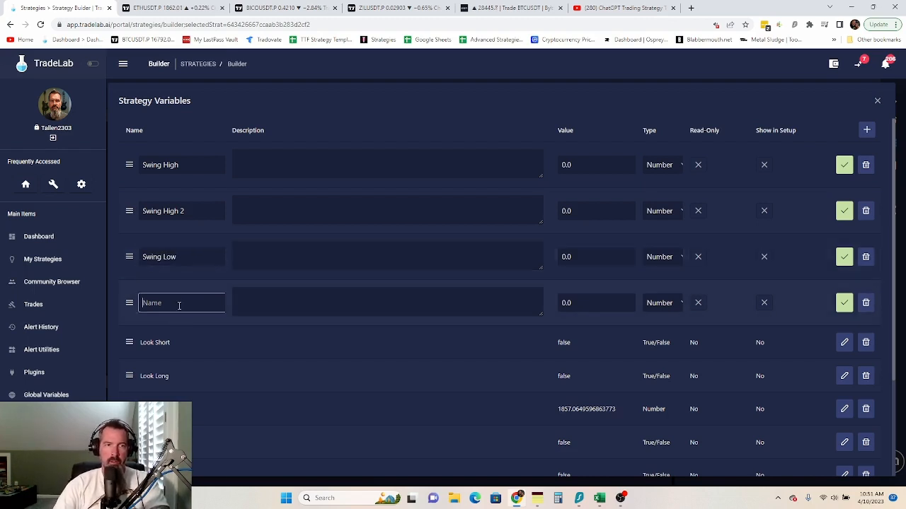
pyautogui.write('Swi')
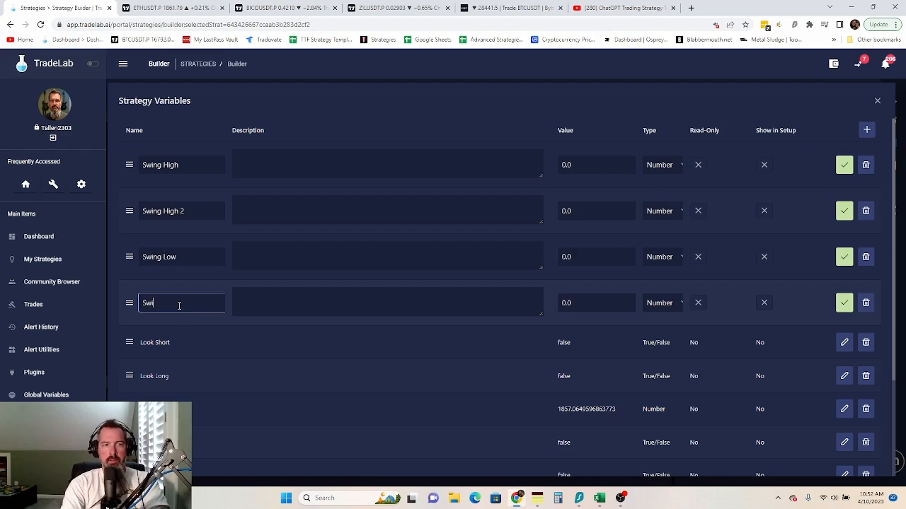
pyautogui.write('ng Low 2')
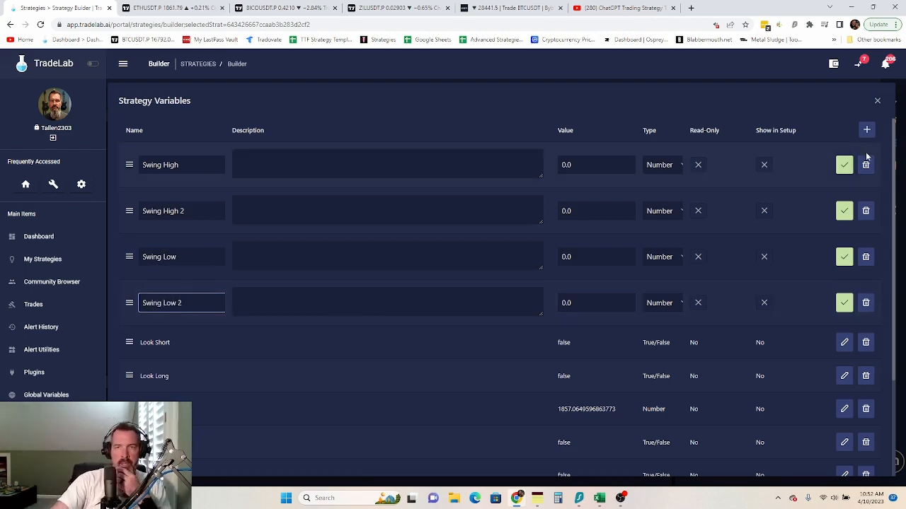
pyautogui.click(844, 166)
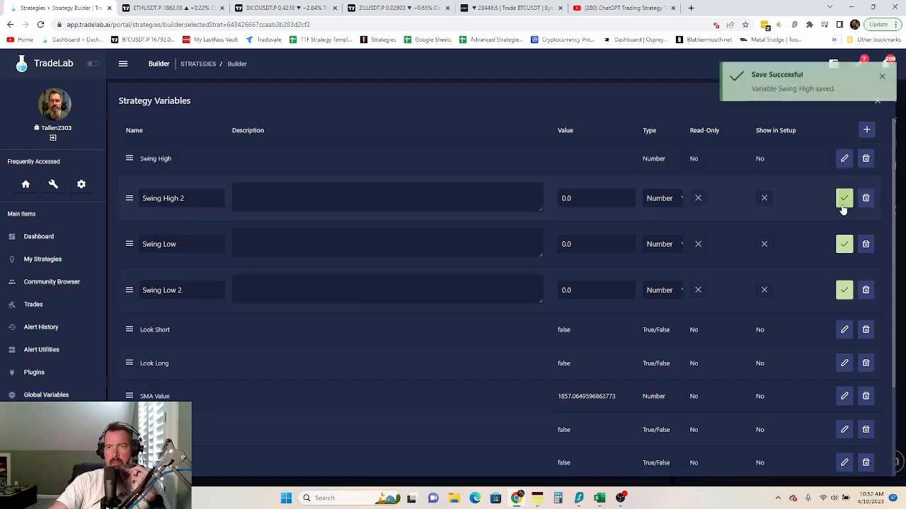
pyautogui.click(845, 198)
pyautogui.click(844, 231)
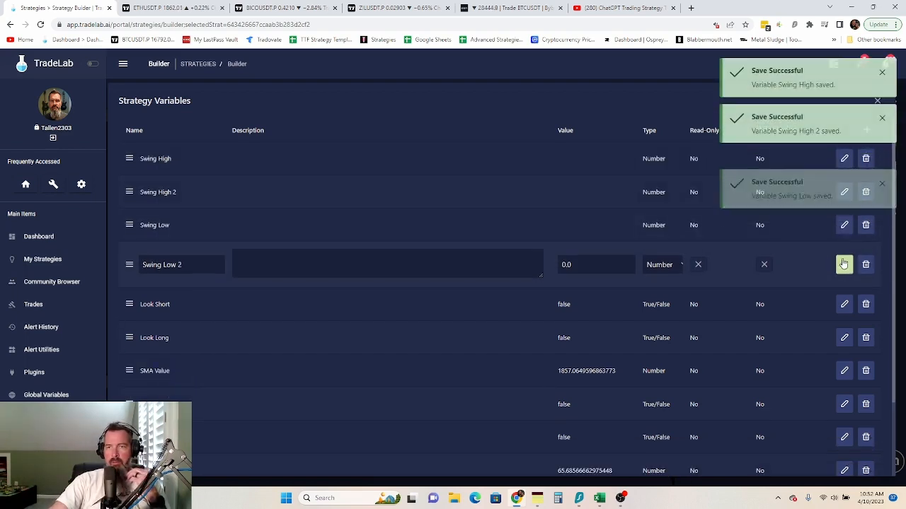
pyautogui.click(844, 264)
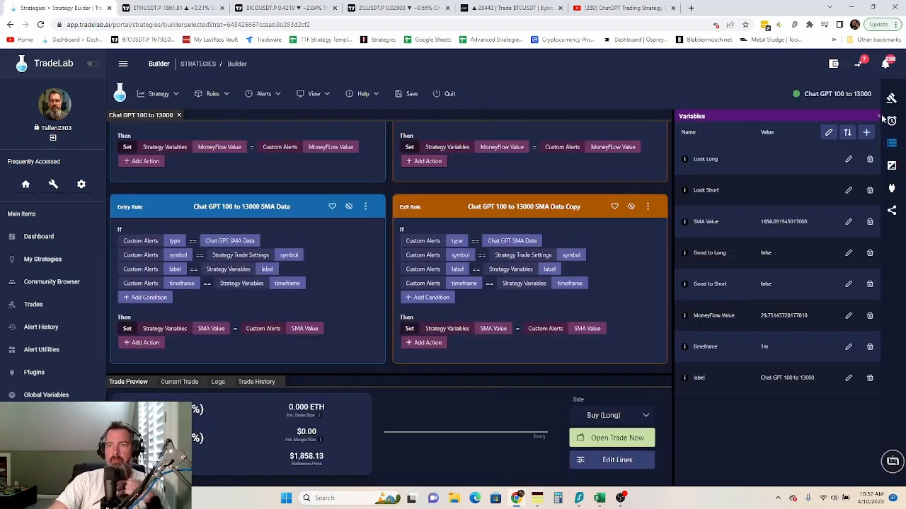
# - Close the variables manager and save the strategy with its new variables
pyautogui.click(877, 103)
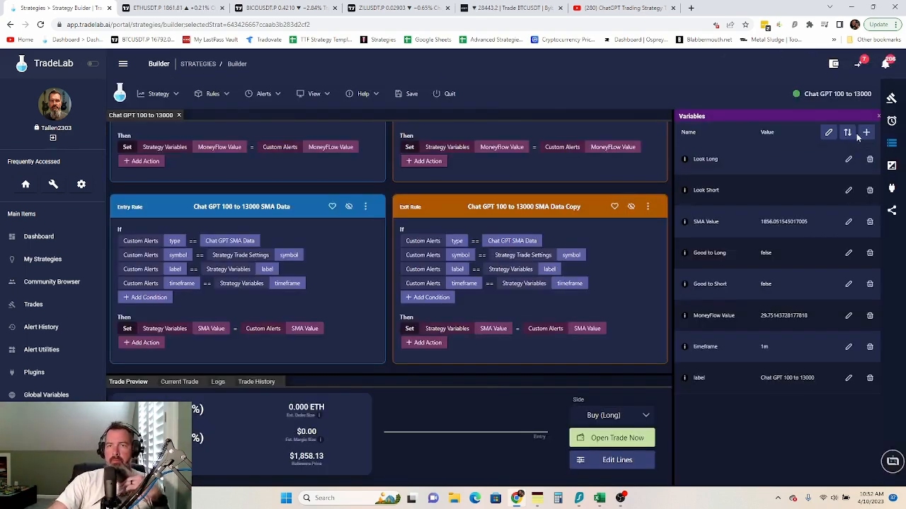
pyautogui.click(894, 170)
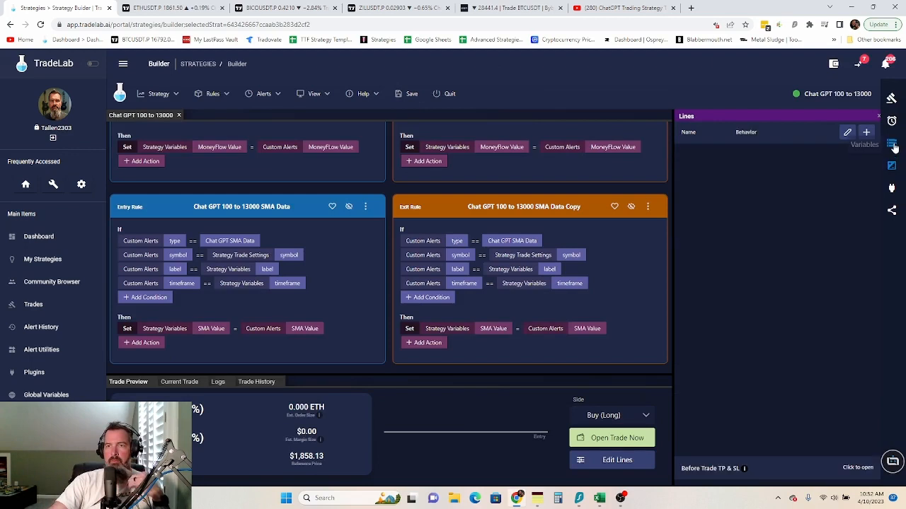
pyautogui.click(894, 146)
pyautogui.click(405, 93)
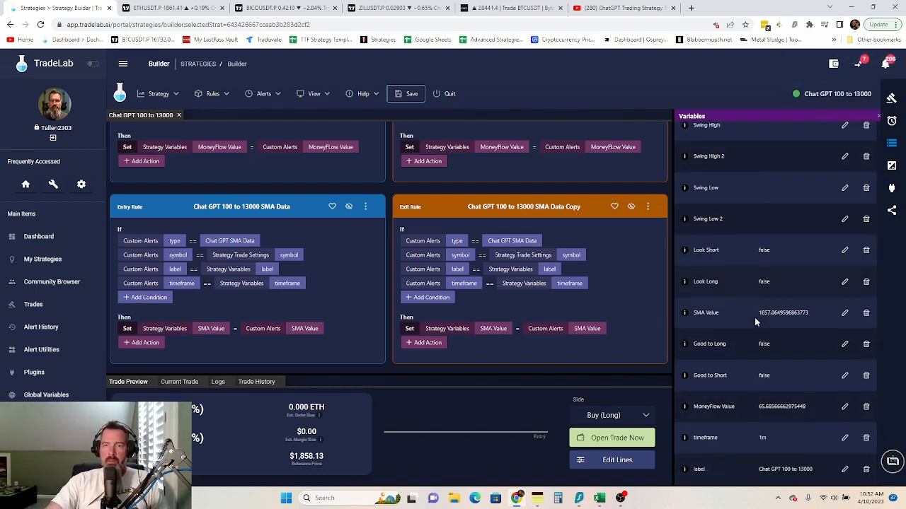
# - Open the My Notes sticky note listing the long and short entry rules
pyautogui.scroll(-1, 754, 322)
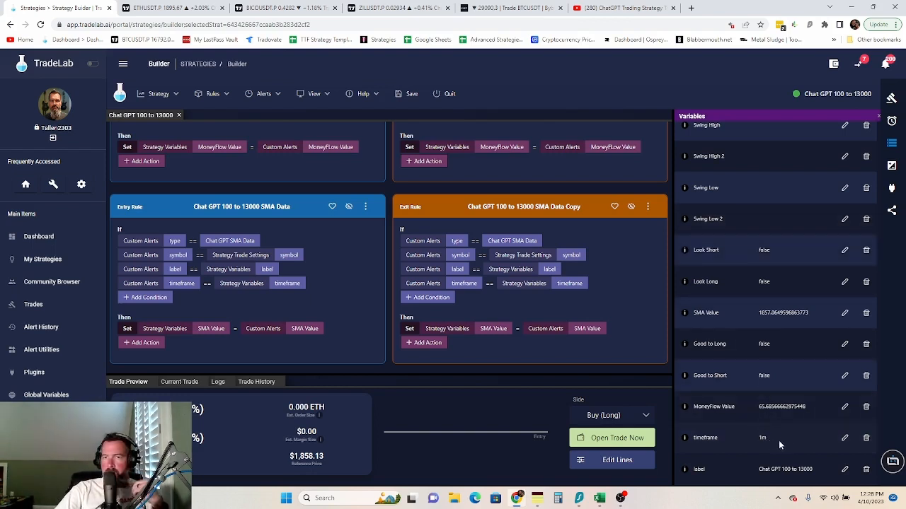
pyautogui.scroll(2, 792, 428)
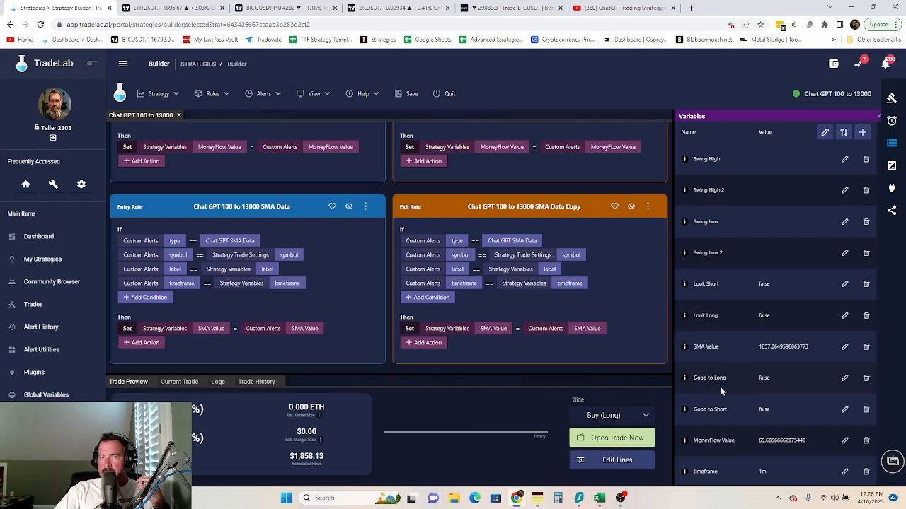
pyautogui.scroll(-1, 763, 382)
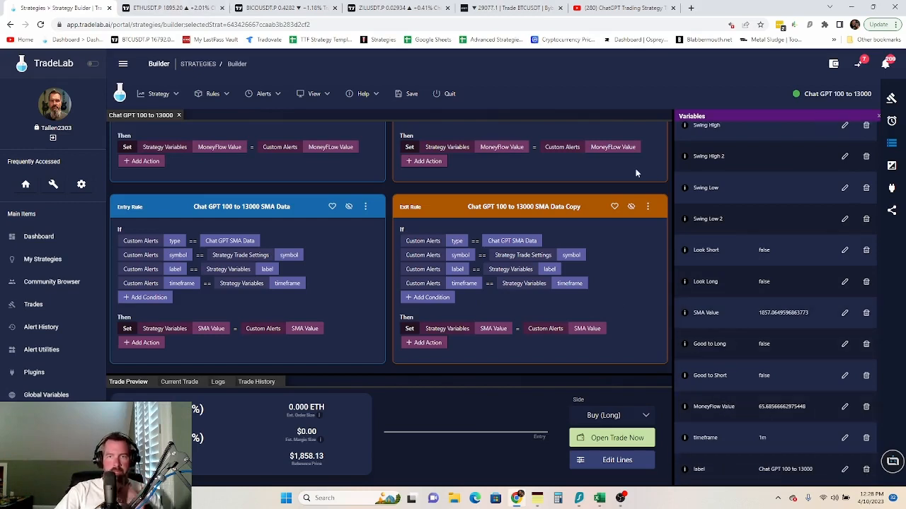
pyautogui.click(543, 499)
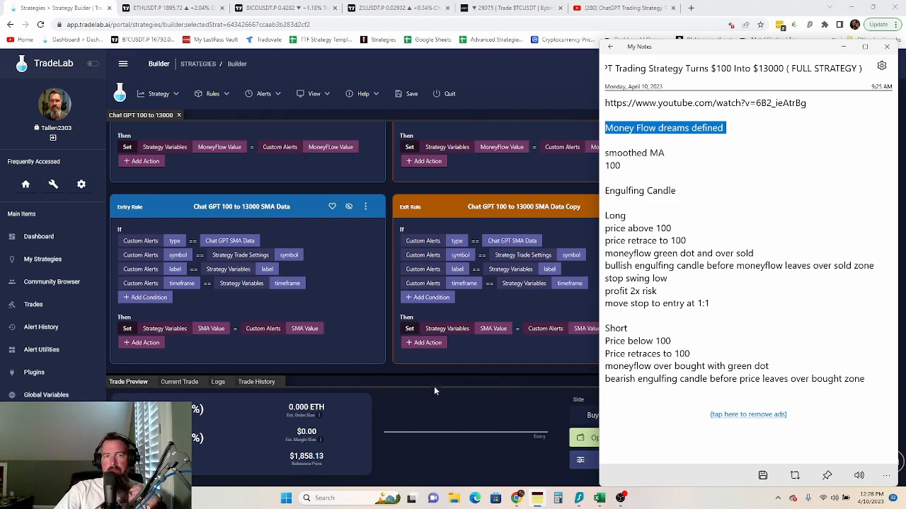
# - Close My Notes and open the full Strategy Variables table showing the Swing variables
pyautogui.click(386, 371)
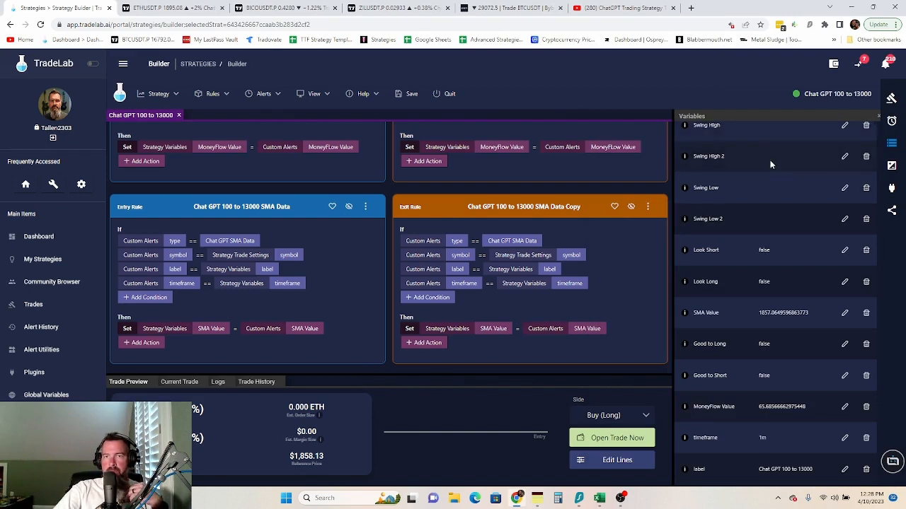
pyautogui.scroll(1, 779, 213)
pyautogui.scroll(-1, 779, 212)
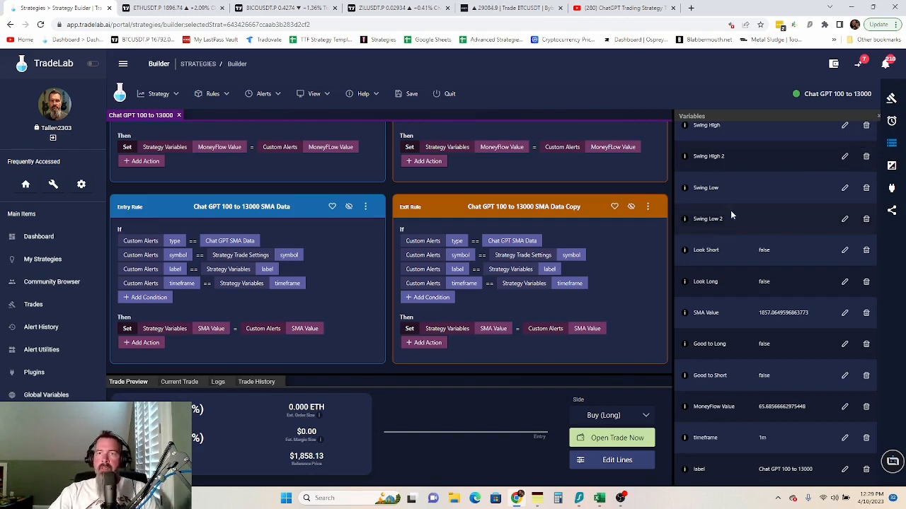
pyautogui.click(823, 132)
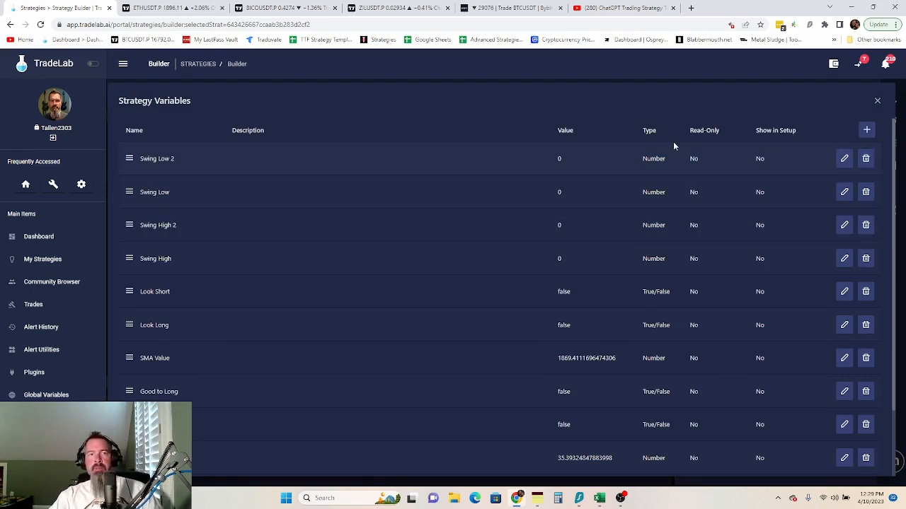
# - Add variables named Long Retest and Short Retest and save both rows
pyautogui.click(866, 130)
pyautogui.click(866, 129)
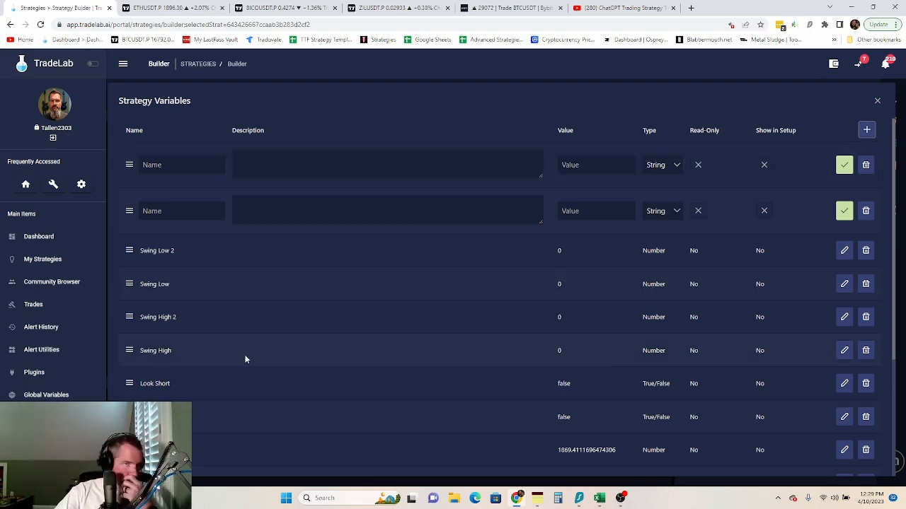
pyautogui.click(179, 165)
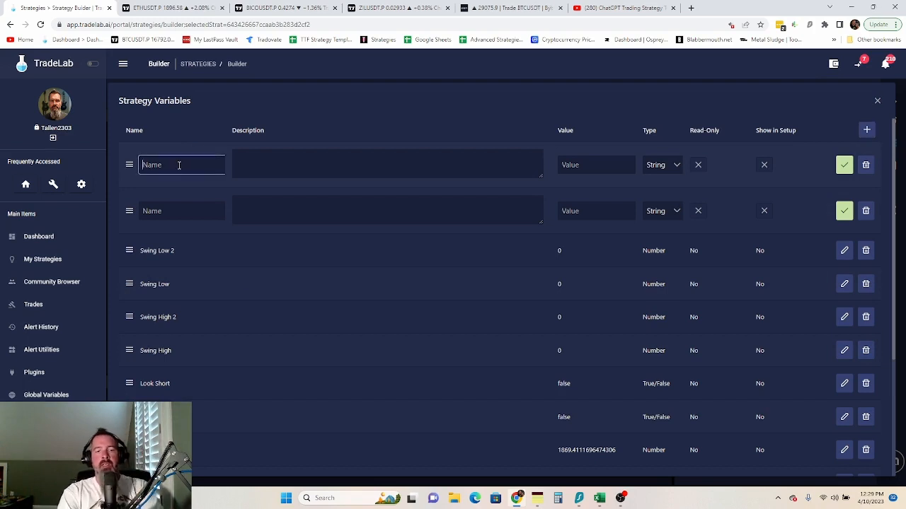
pyautogui.write('Long Retest')
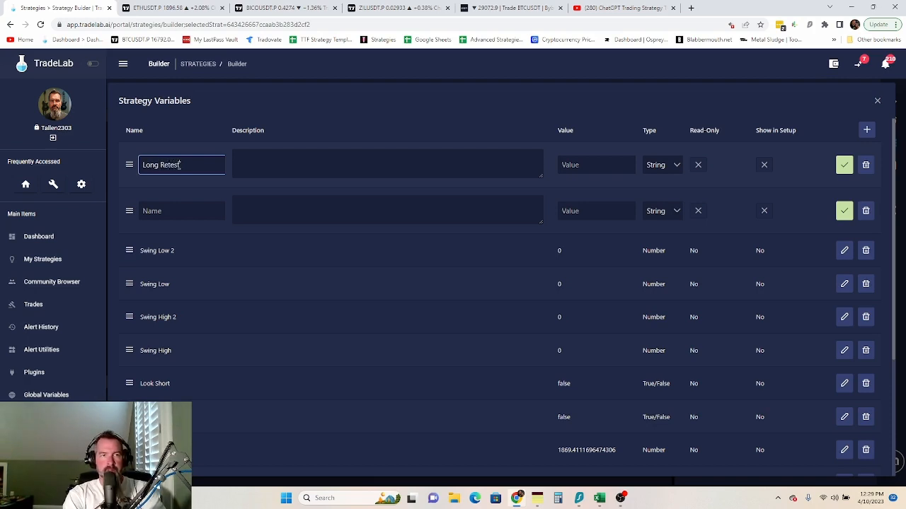
pyautogui.click(164, 211)
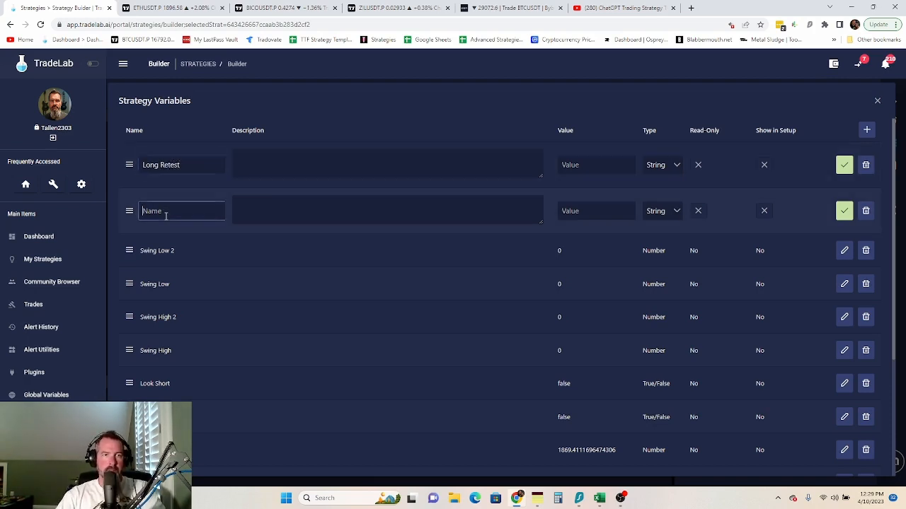
pyautogui.write('SNort Retest')
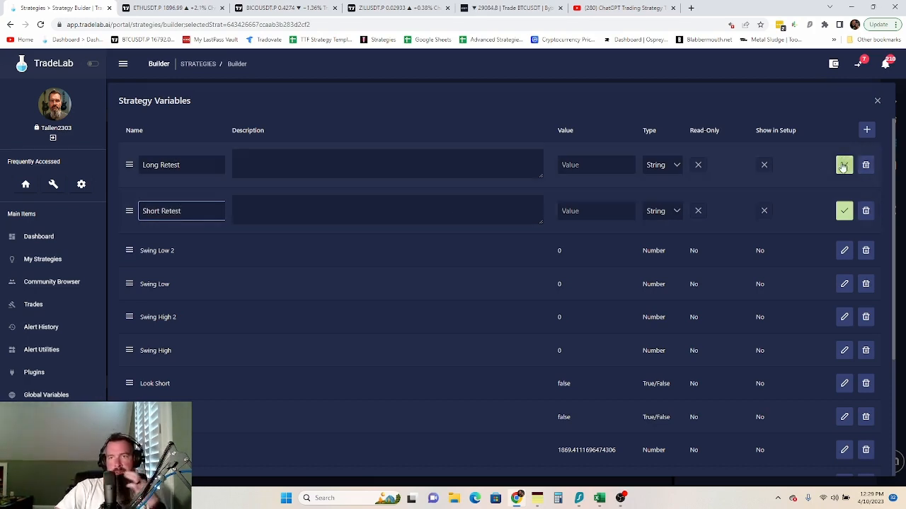
pyautogui.click(843, 167)
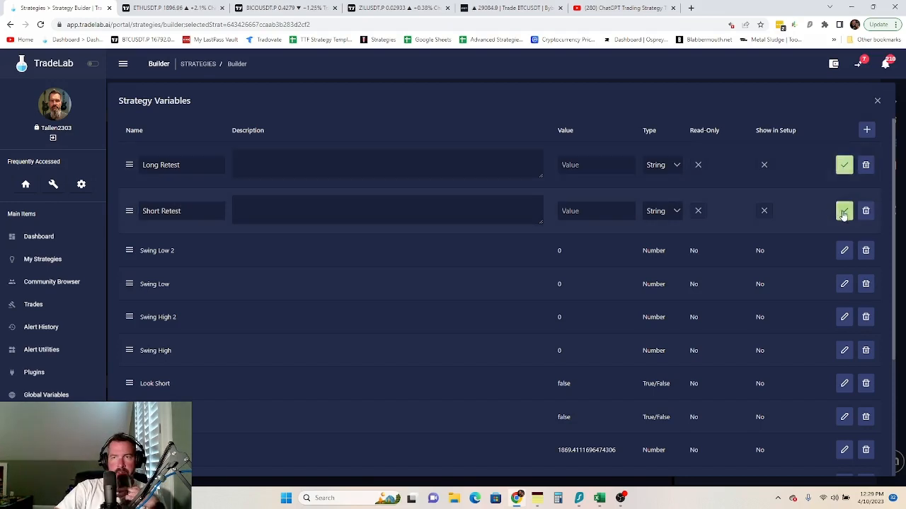
pyautogui.click(848, 204)
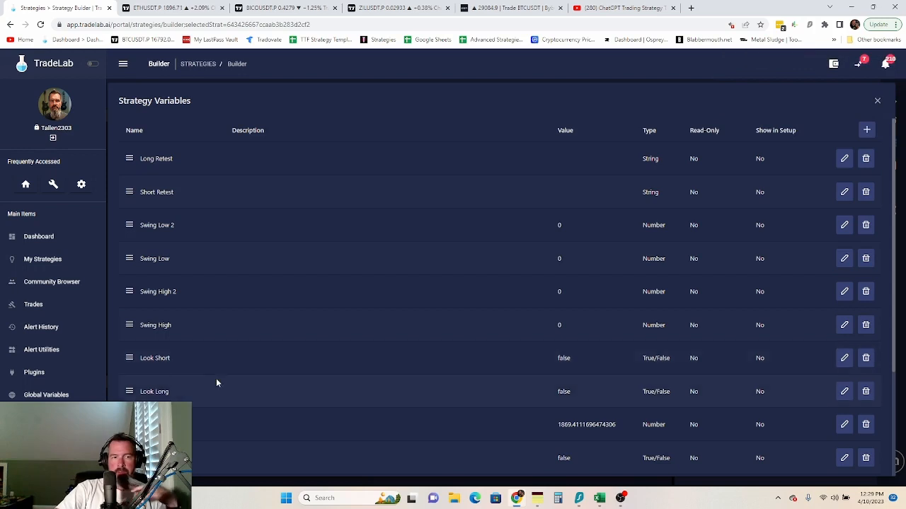
pyautogui.scroll(-2, 217, 383)
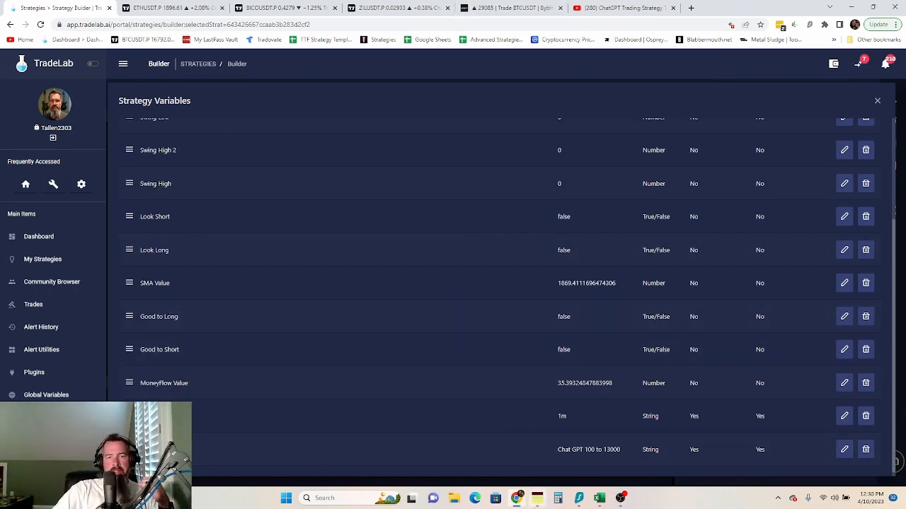
pyautogui.moveTo(518, 502)
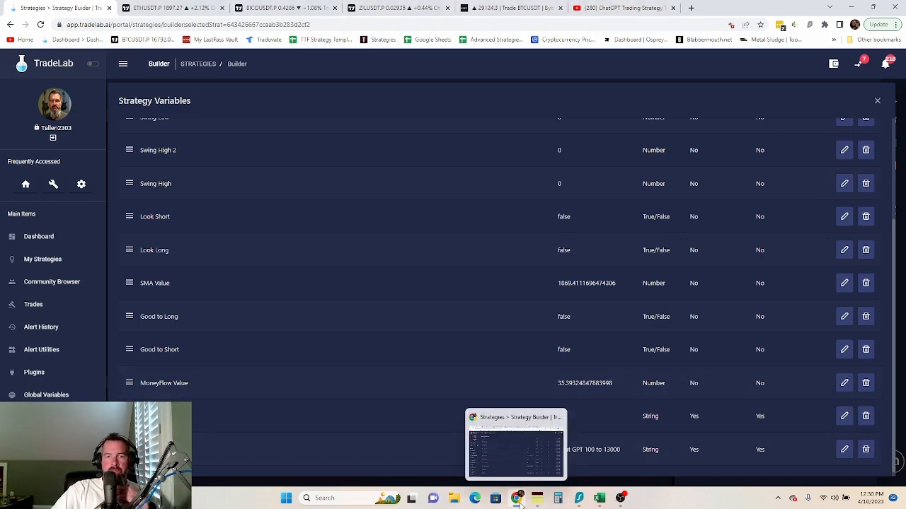
# - Switch to the ETHUSDT chart and pan back through earlier candles
pyautogui.click(169, 7)
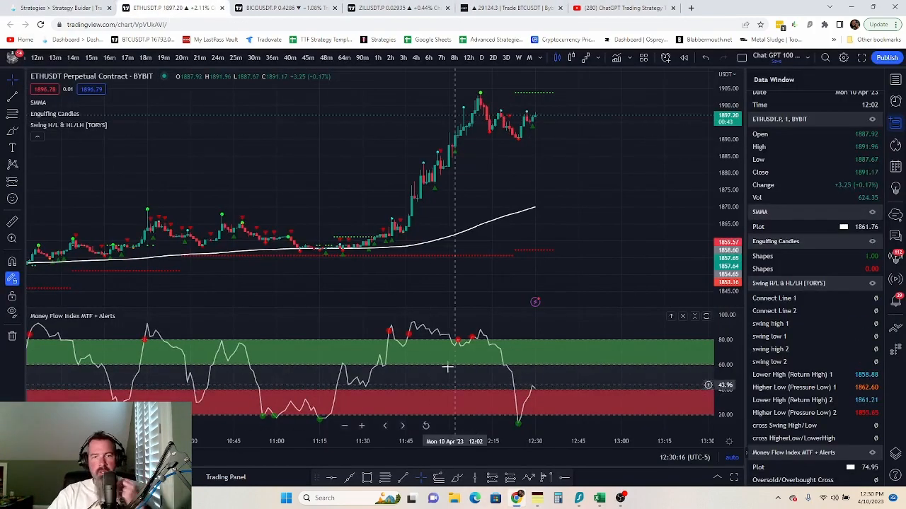
pyautogui.moveTo(506, 420); pyautogui.dragTo(210, 425)
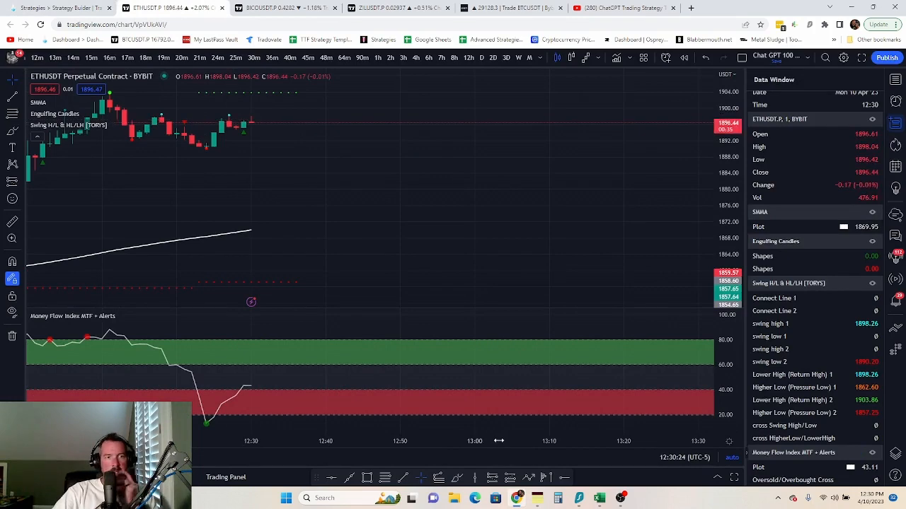
pyautogui.moveTo(373, 191); pyautogui.dragTo(607, 172)
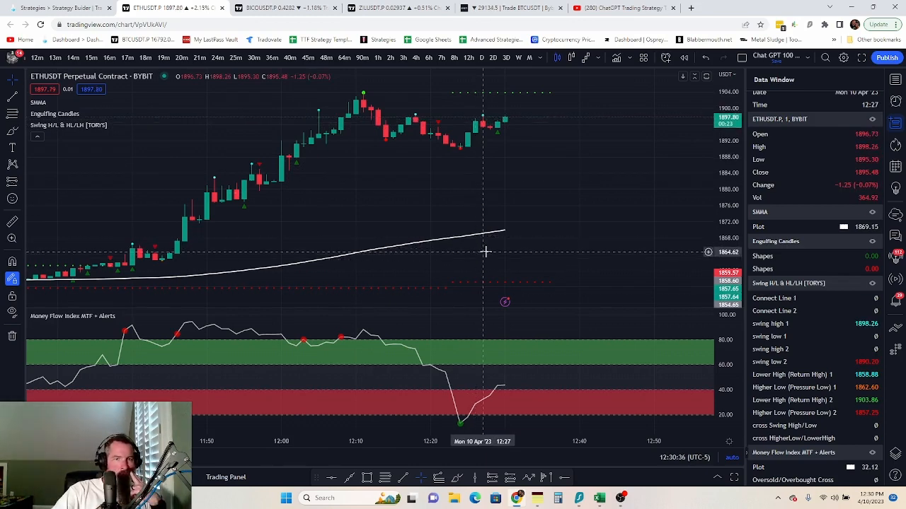
pyautogui.scroll(-3, 397, 262)
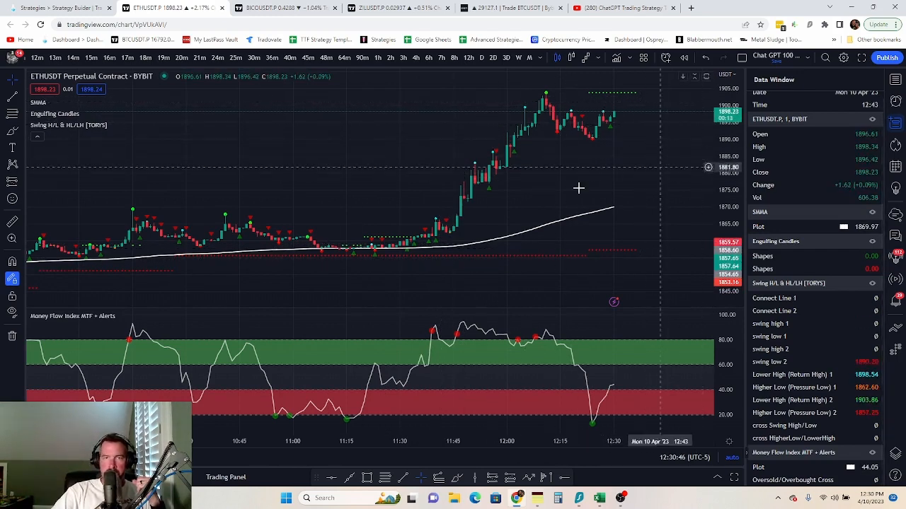
pyautogui.moveTo(517, 192); pyautogui.dragTo(593, 120)
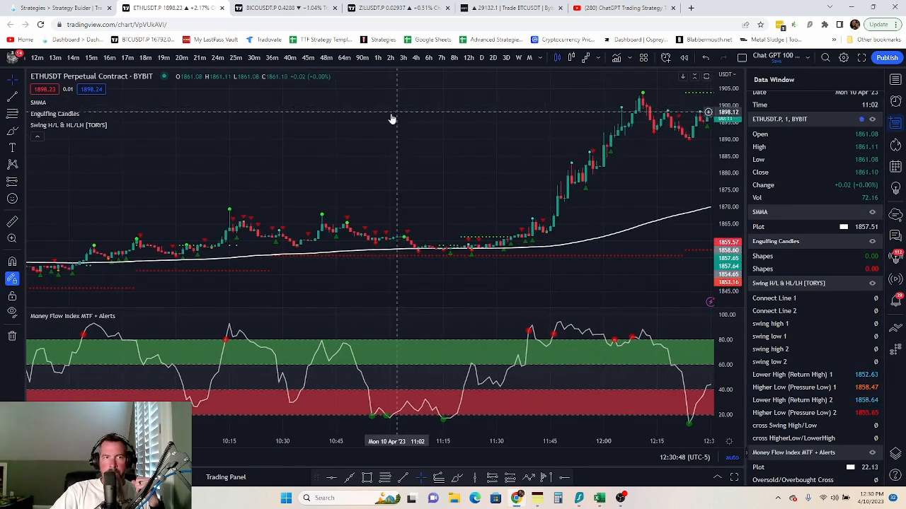
pyautogui.moveTo(349, 145); pyautogui.dragTo(362, 104)
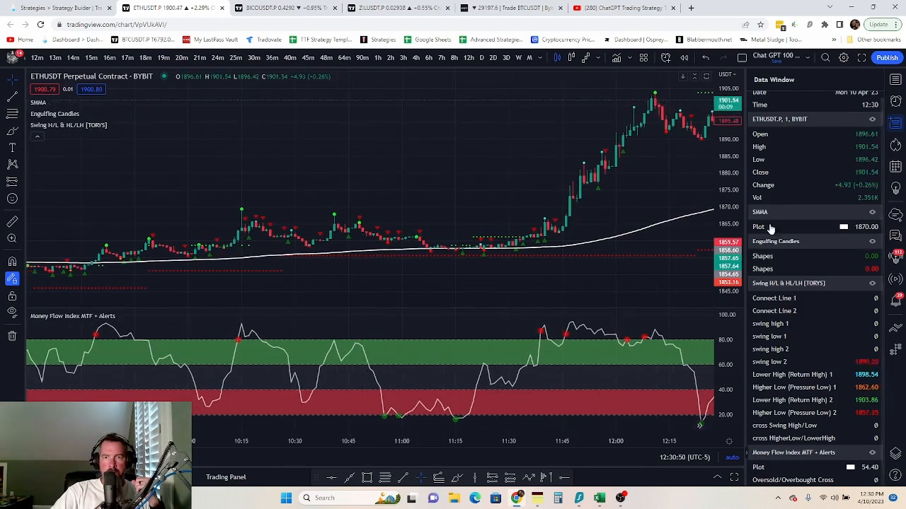
# - Rescale the price axis to inspect earlier Money Flow red and green dots
pyautogui.moveTo(731, 151); pyautogui.dragTo(715, 259)
pyautogui.moveTo(465, 286); pyautogui.dragTo(434, 256)
pyautogui.scroll(5, 488, 261)
pyautogui.moveTo(738, 249); pyautogui.dragTo(762, 92)
pyautogui.moveTo(733, 215); pyautogui.dragTo(725, 130)
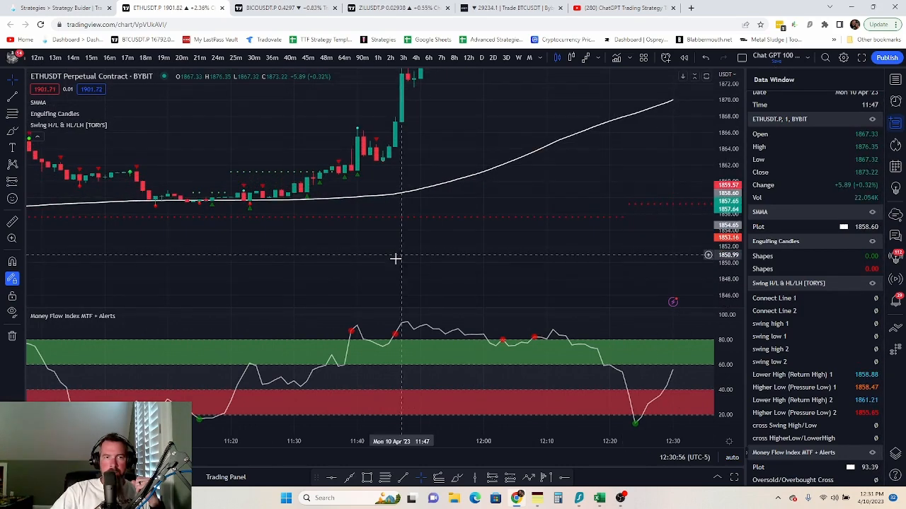
pyautogui.moveTo(397, 259); pyautogui.dragTo(671, 261)
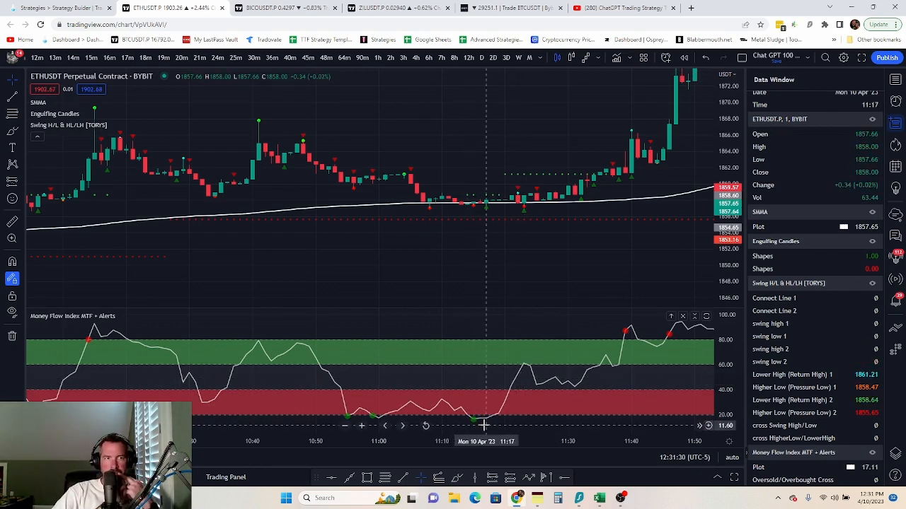
pyautogui.click(29, 7)
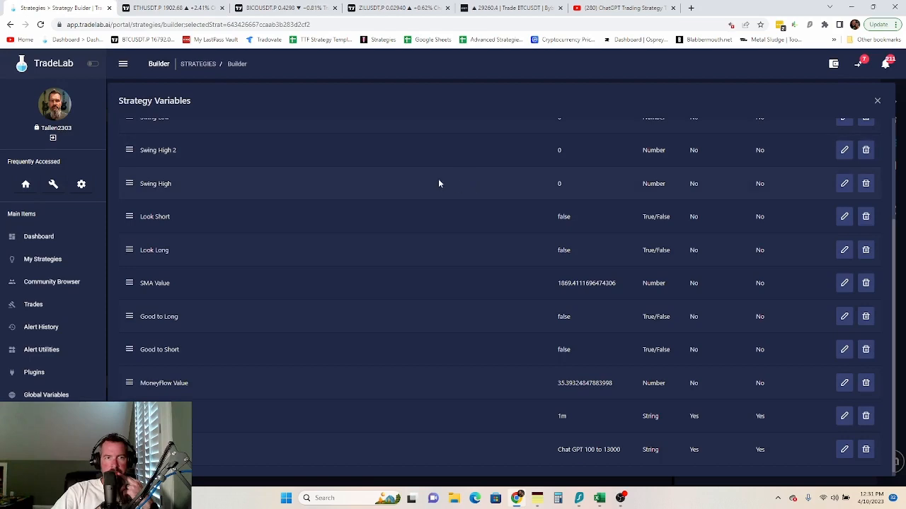
# - Close the Strategy Variables table and display the strategy's Alerts list
pyautogui.scroll(3, 580, 269)
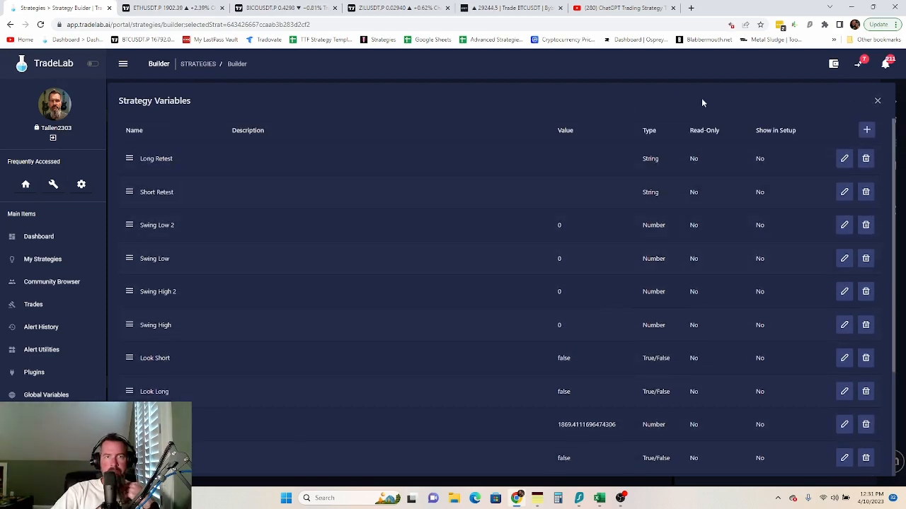
pyautogui.click(878, 102)
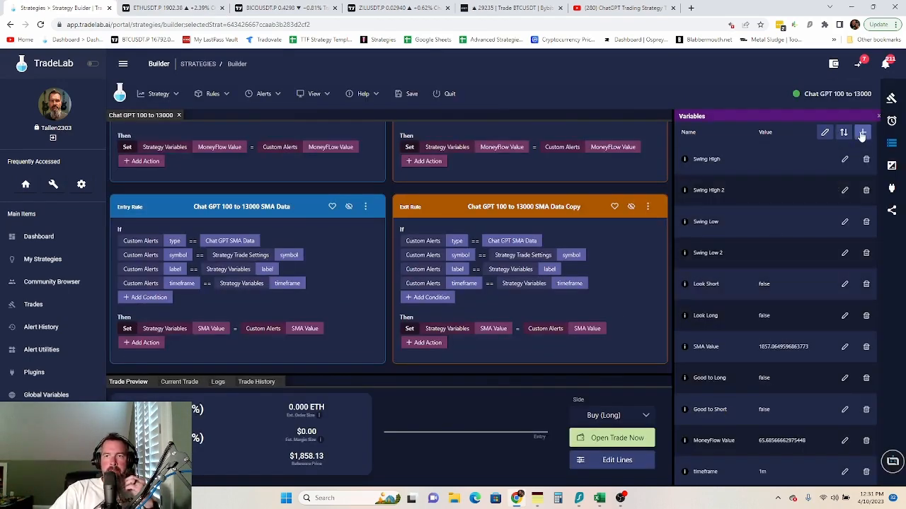
pyautogui.click(891, 121)
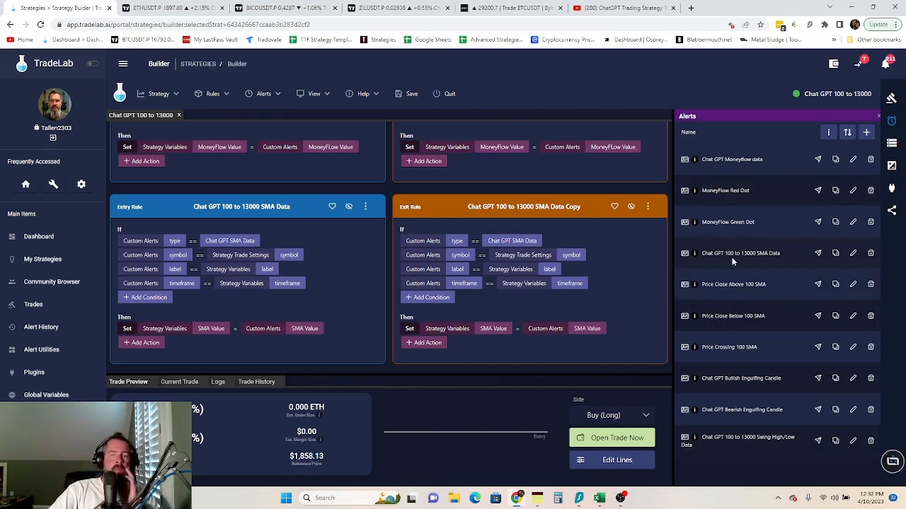
# - Start a new alert based on the Chat GPT 100 to 13000 template
pyautogui.click(867, 134)
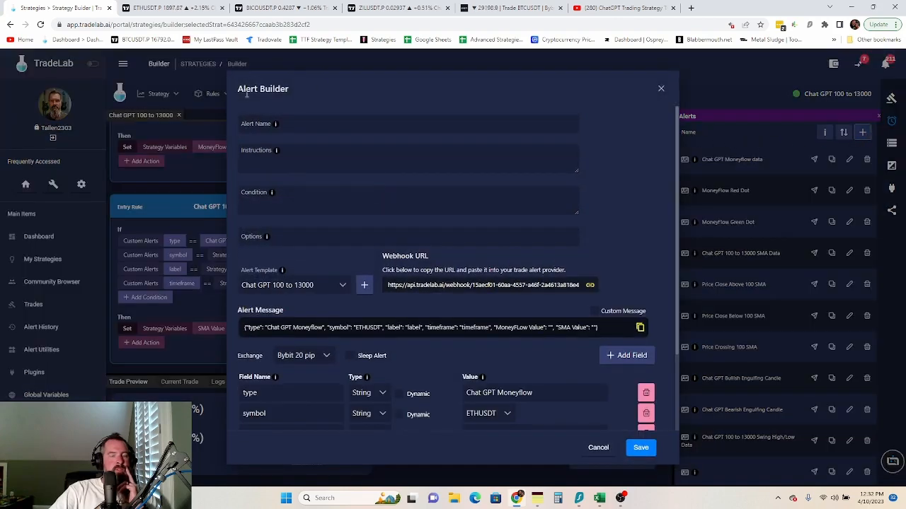
pyautogui.click(345, 287)
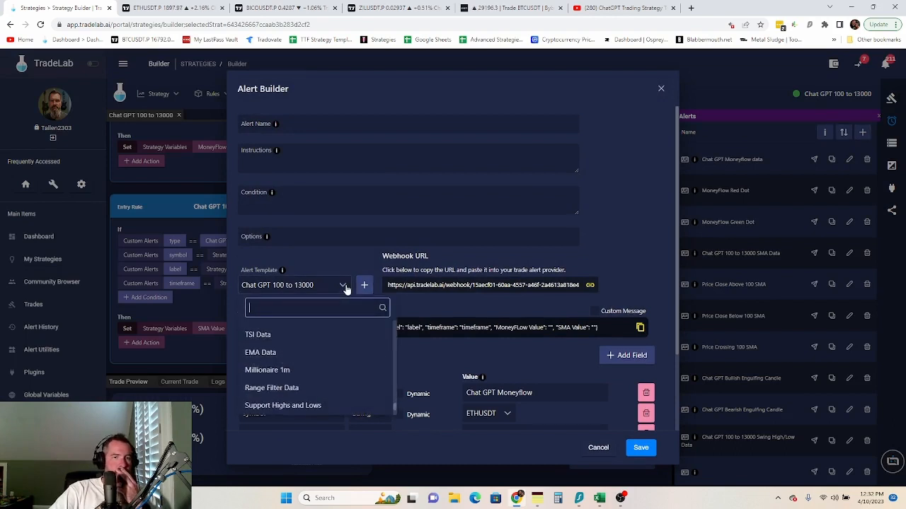
pyautogui.click(314, 259)
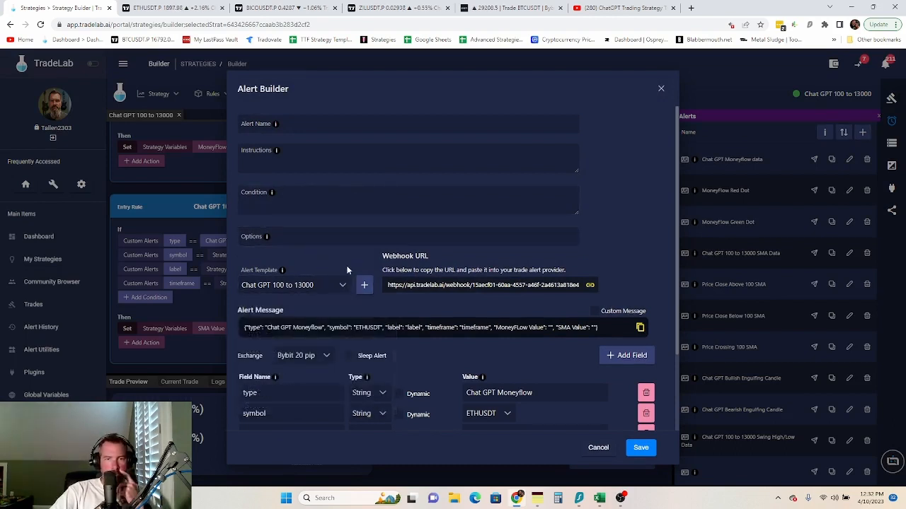
pyautogui.scroll(-2, 488, 420)
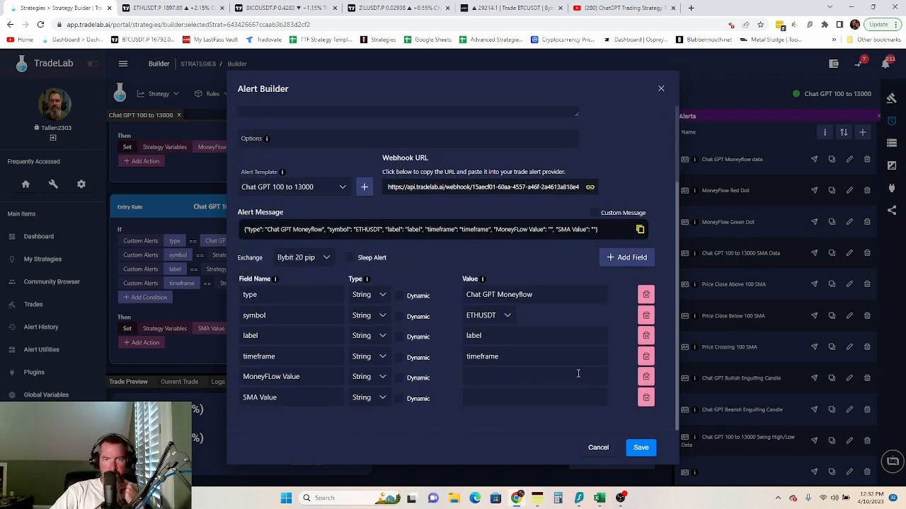
# - Make symbol, label and timeframe dynamic and delete the SMA Value and MoneyFlow Value fields
pyautogui.click(399, 317)
pyautogui.click(399, 338)
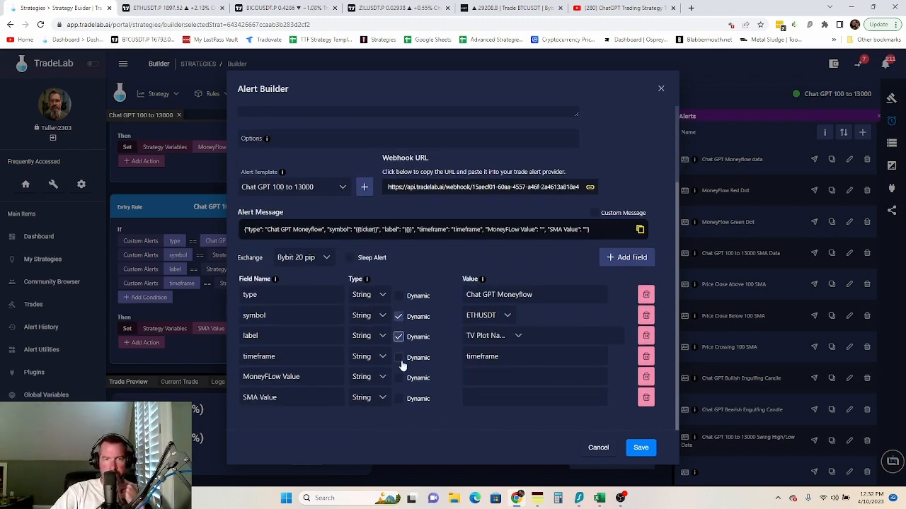
pyautogui.click(399, 357)
pyautogui.click(646, 397)
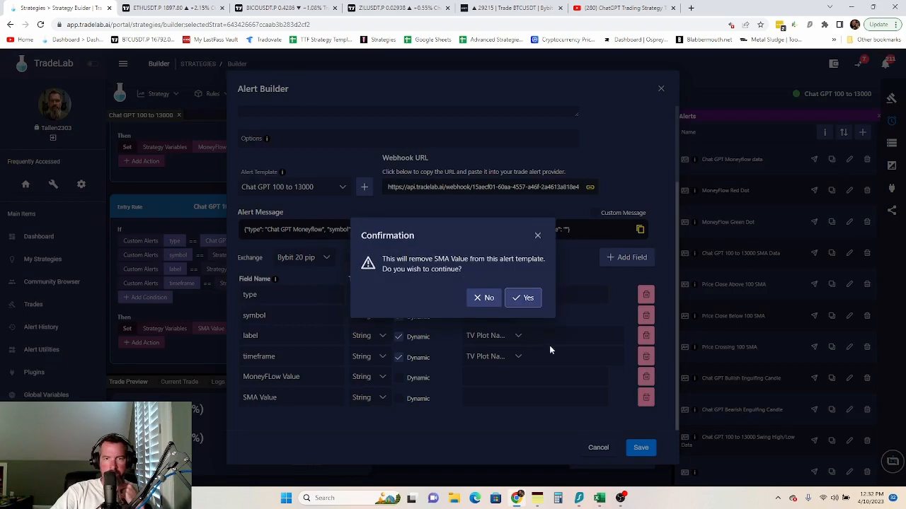
pyautogui.click(524, 297)
pyautogui.click(645, 397)
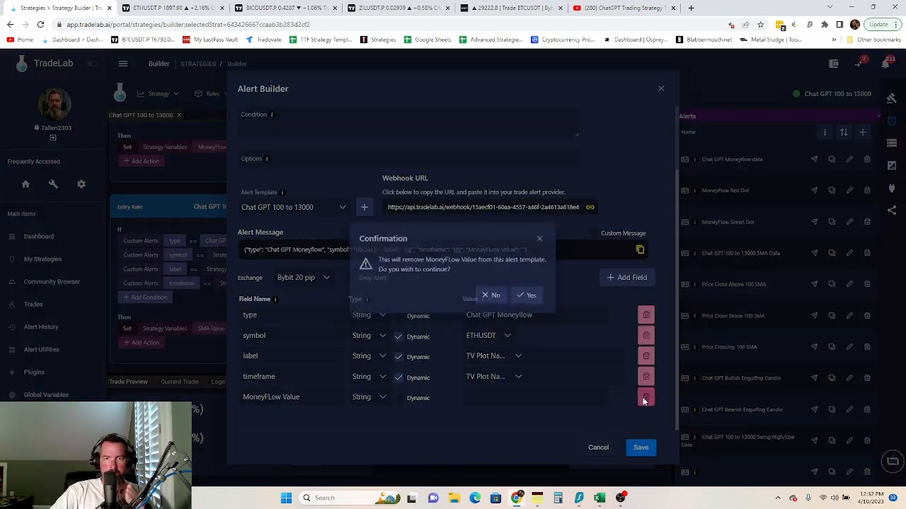
pyautogui.click(542, 303)
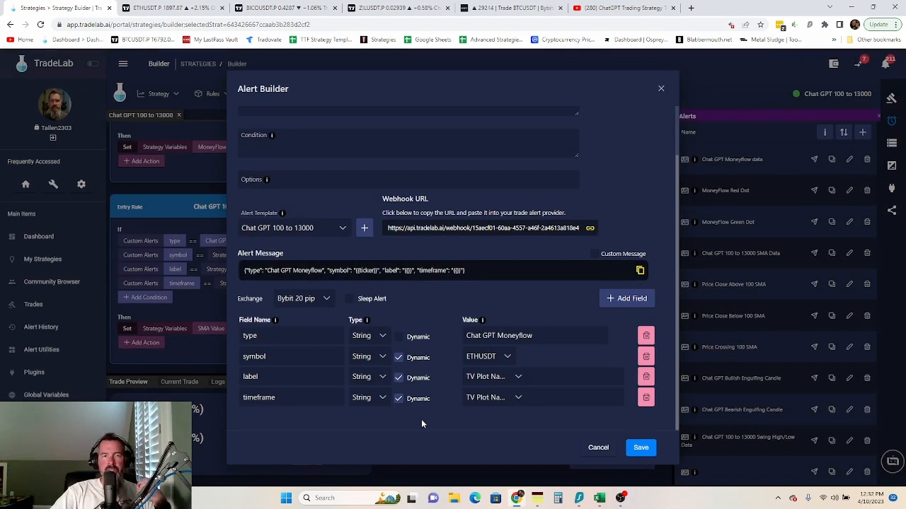
pyautogui.scroll(1, 421, 424)
# - Enter 'MoneyFlow Crosses up Over Sold' as the alert name and select the old type value
pyautogui.click(310, 123)
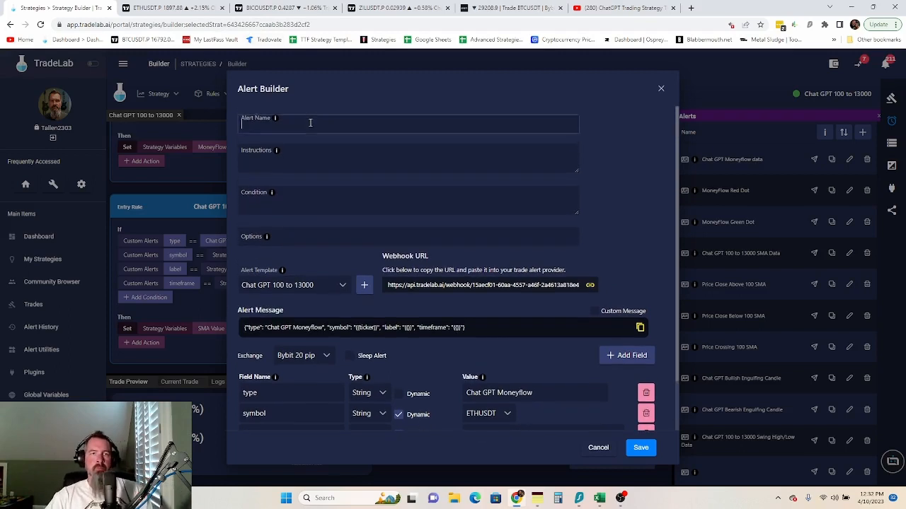
pyautogui.write('Moen')
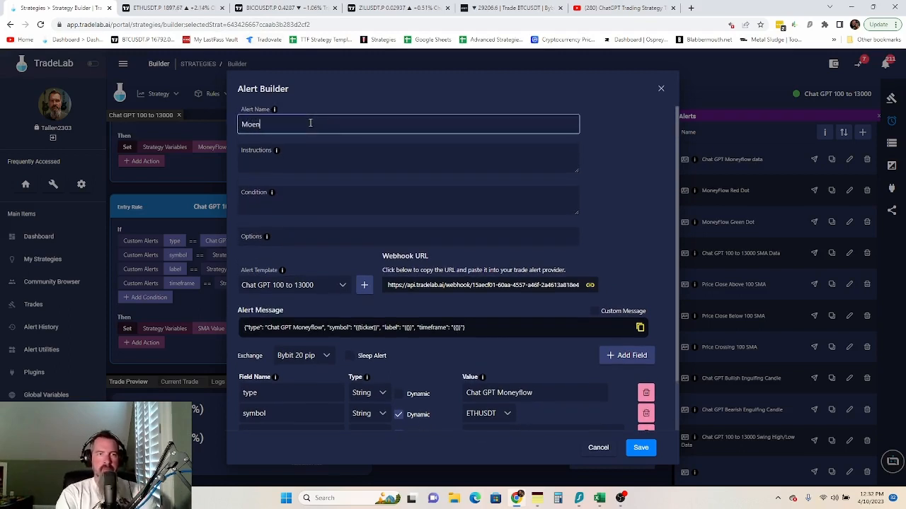
pyautogui.press('BackSpace')
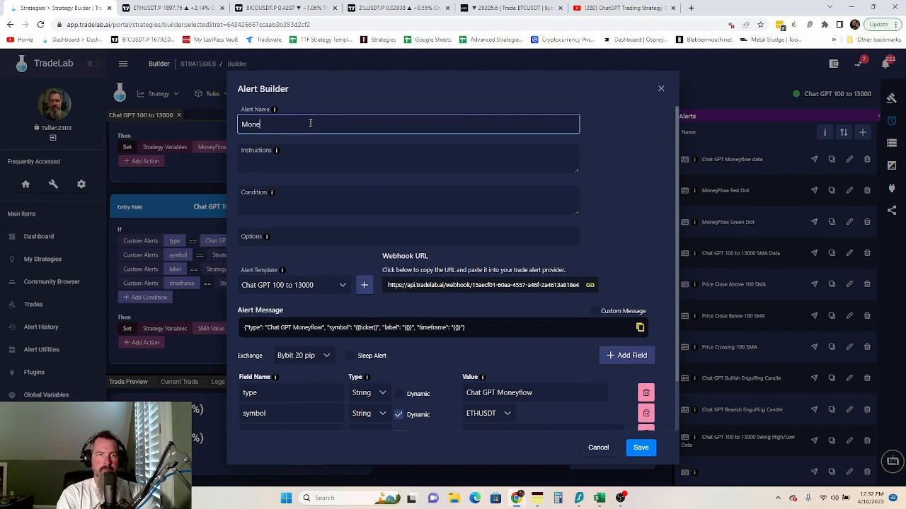
pyautogui.write('ey F')
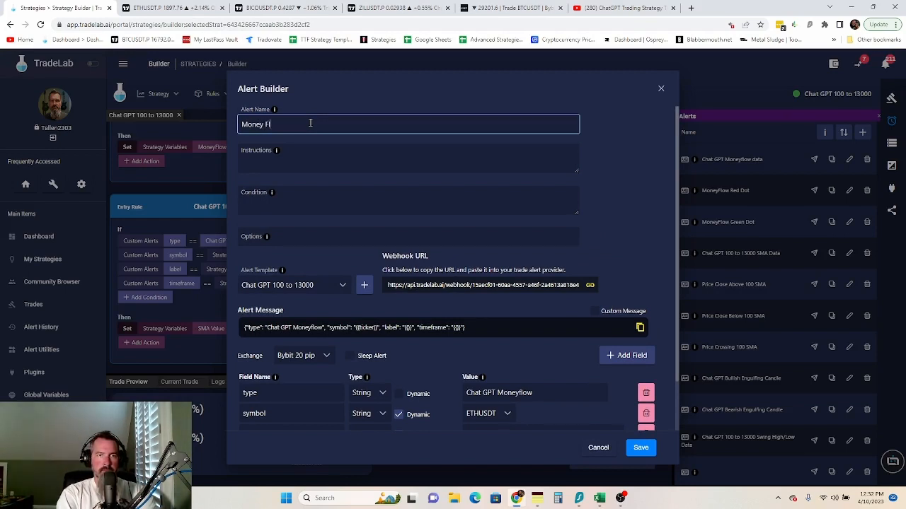
pyautogui.write('loe')
pyautogui.press('BackSpace')
pyautogui.press('BackSpace')
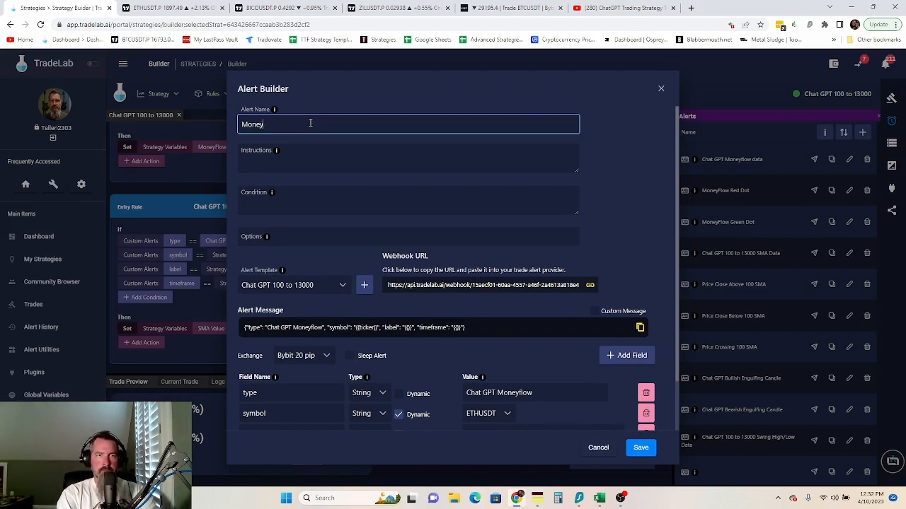
pyautogui.write('ow')
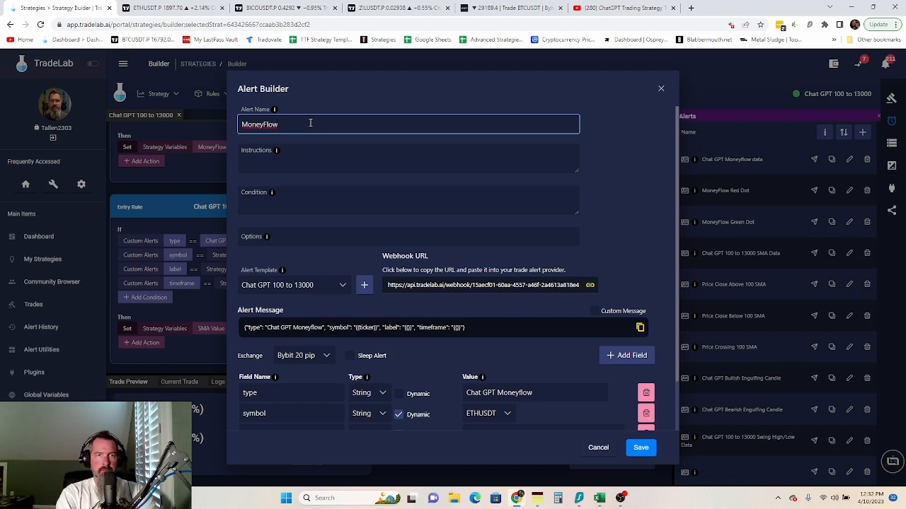
pyautogui.write(' Crosses ')
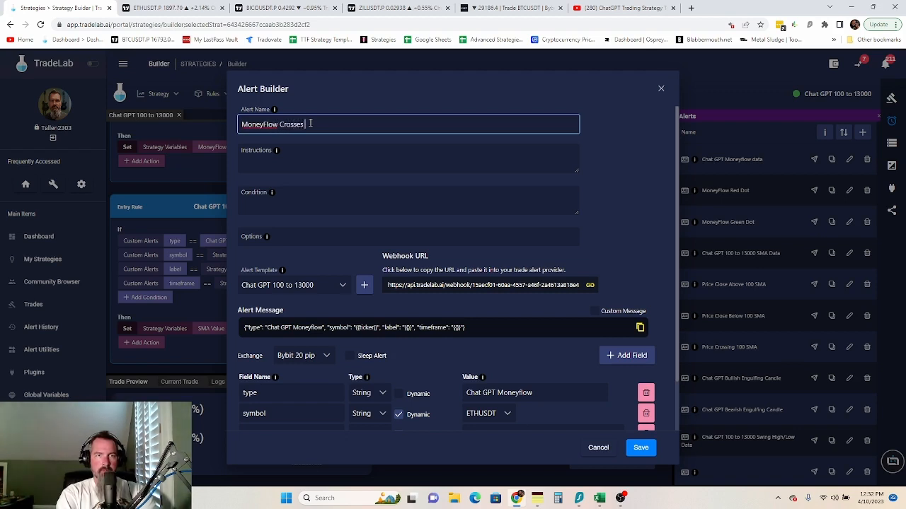
pyautogui.write('up Over Sold')
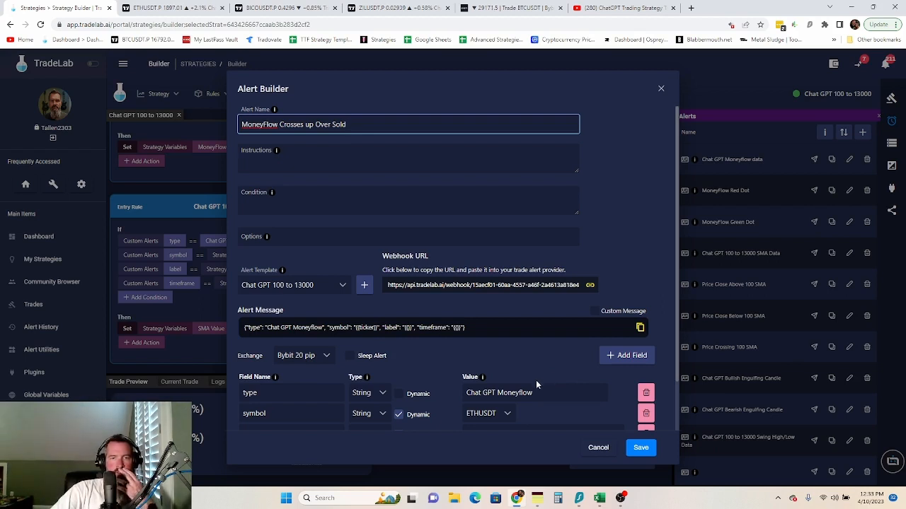
pyautogui.moveTo(542, 392); pyautogui.dragTo(467, 393)
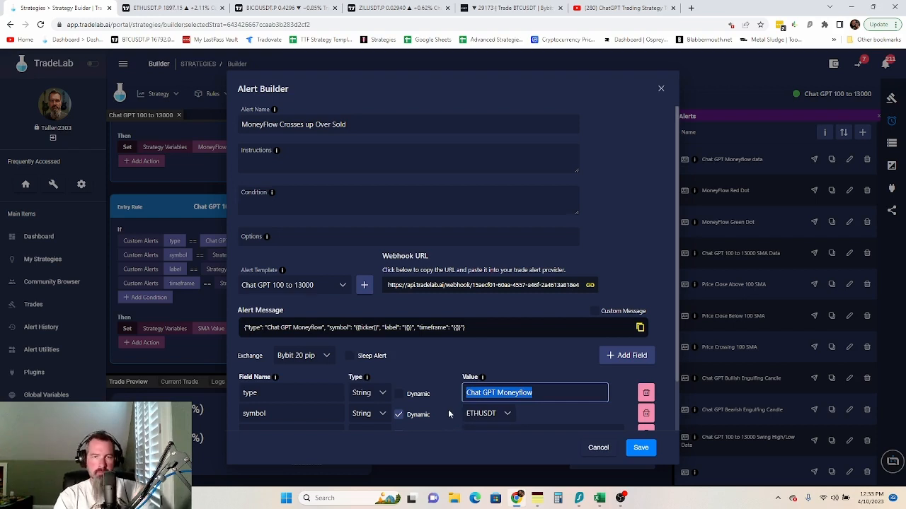
# - Replace the type value with 'MoneyFlow Crosses Up Over Sold'
pyautogui.press('BackSpace')
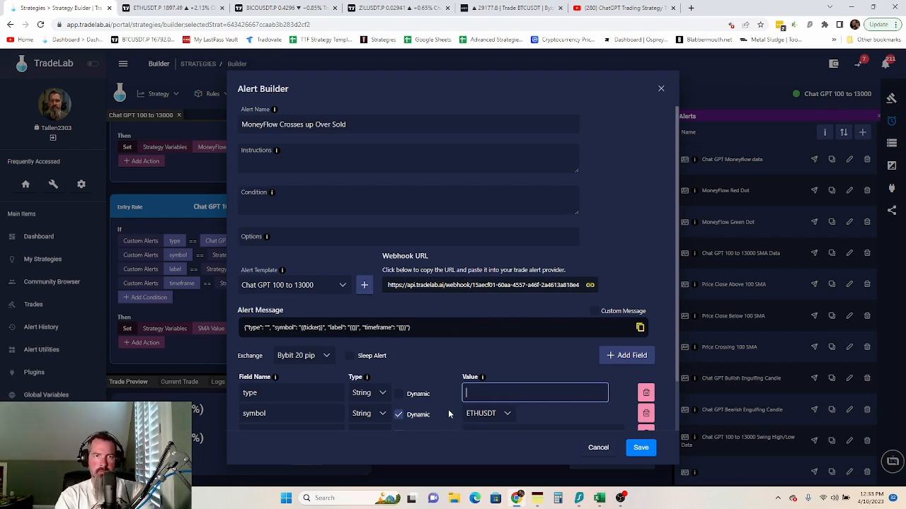
pyautogui.write('Money Fl')
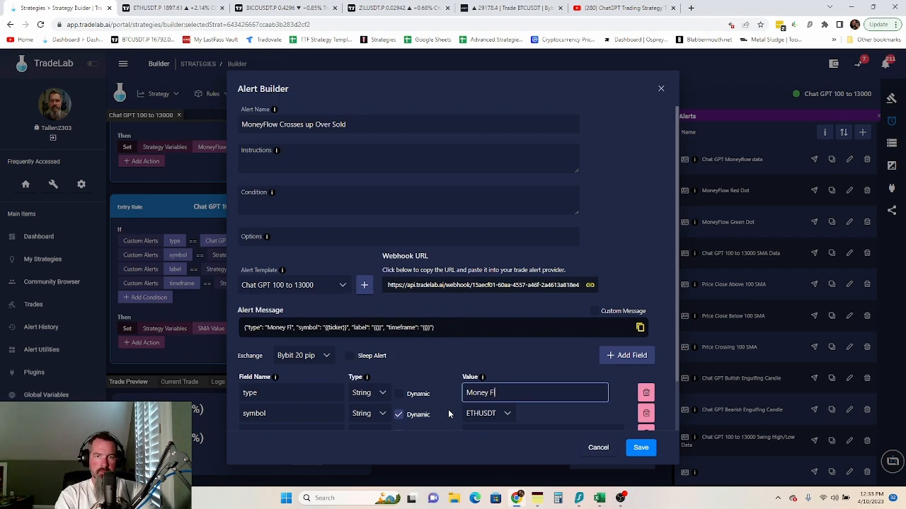
pyautogui.write('ow')
pyautogui.press('BackSpace')
pyautogui.press('BackSpace')
pyautogui.press('BackSpace')
pyautogui.press('BackSpace')
pyautogui.press('BackSpace')
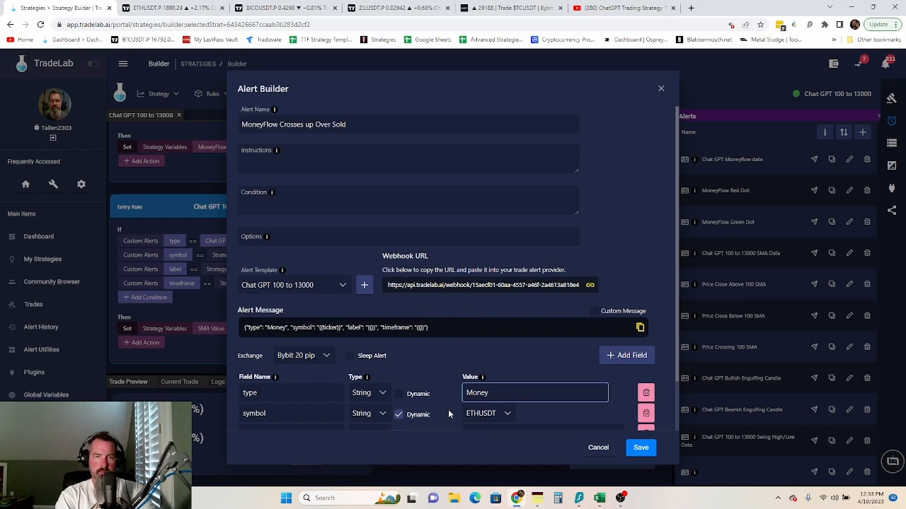
pyautogui.write('Flow Cor')
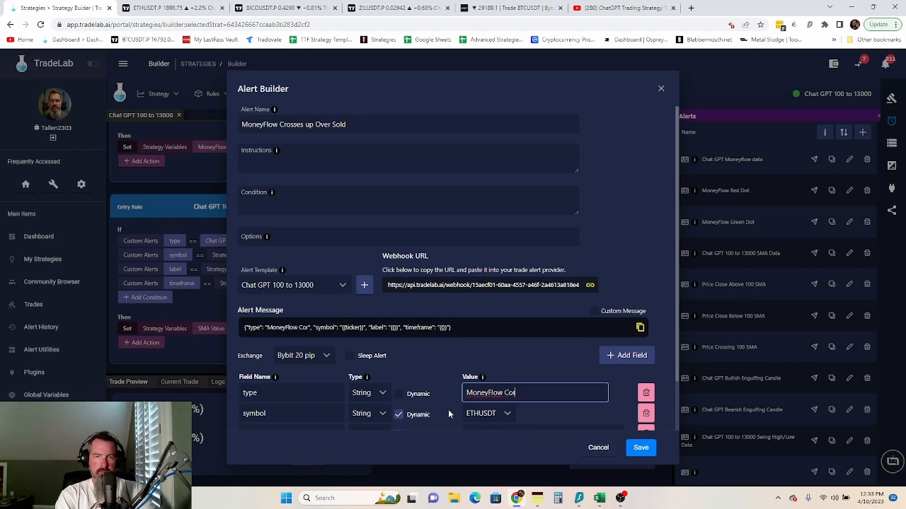
pyautogui.press('BackSpace')
pyautogui.press('BackSpace')
pyautogui.write('r')
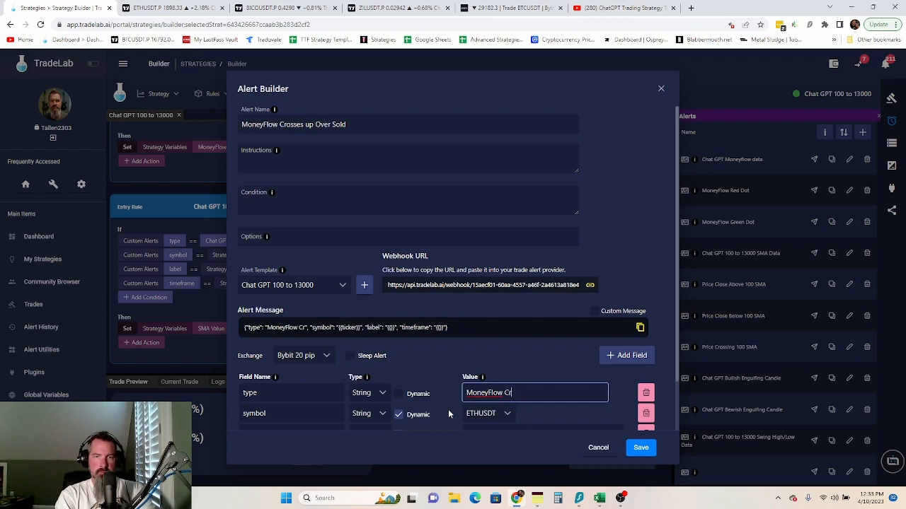
pyautogui.write('osses Up ')
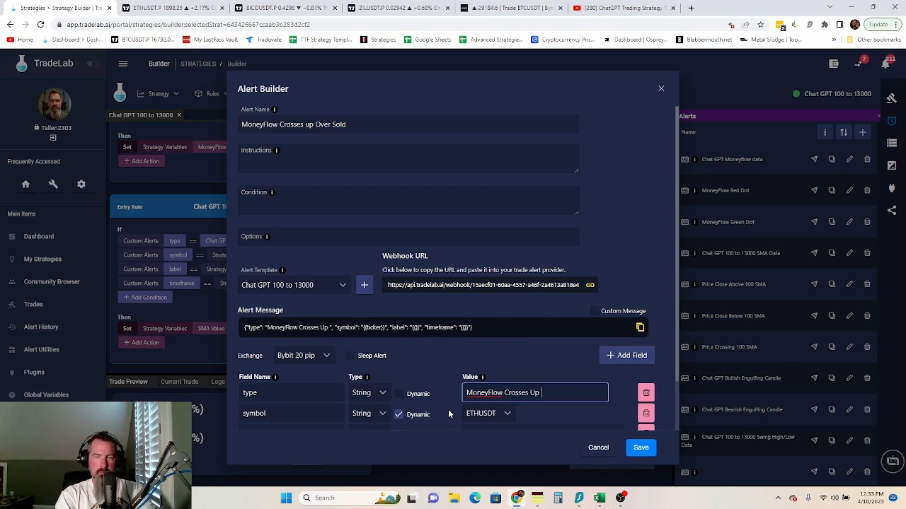
pyautogui.write('Over Sold')
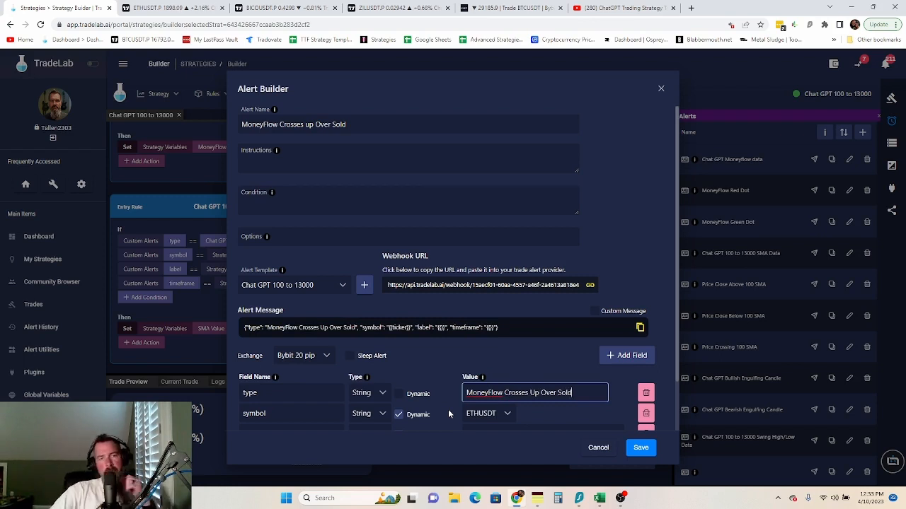
pyautogui.scroll(-1, 452, 414)
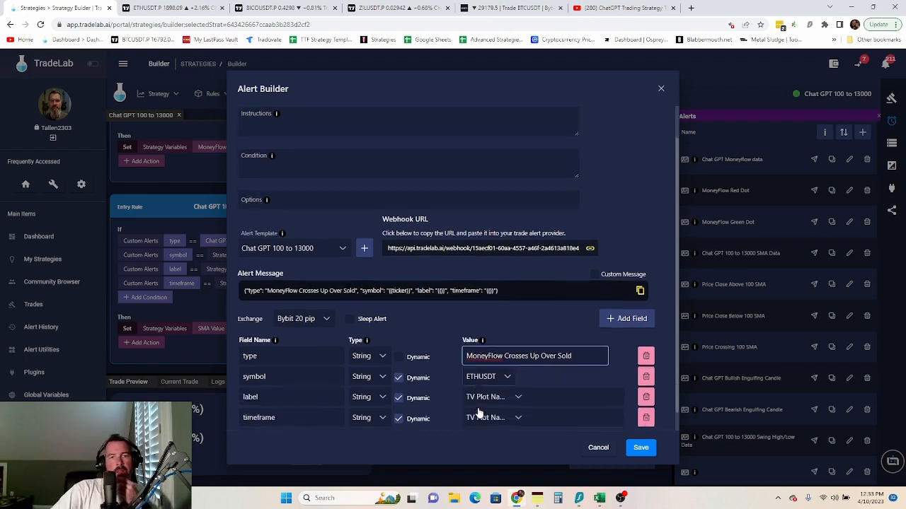
# - Fill label and timeframe from the label and timeframe strategy variables, then return to TradingView
pyautogui.click(507, 379)
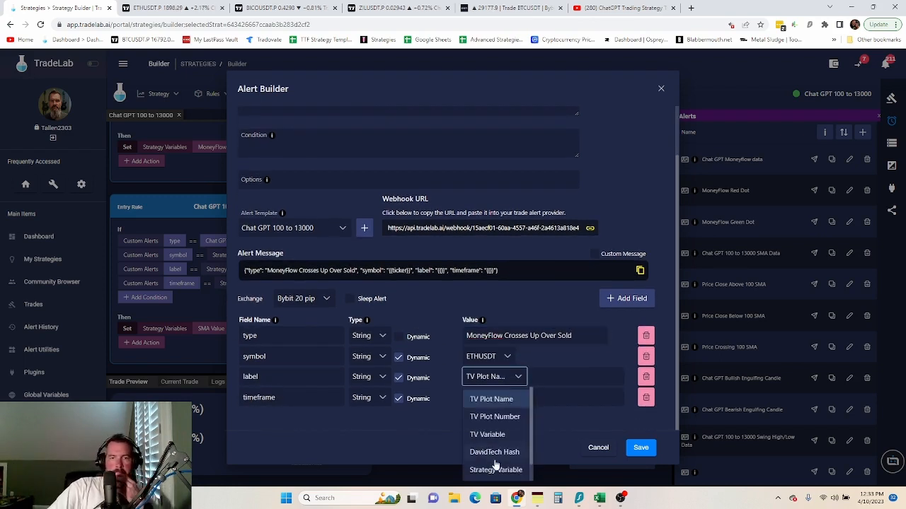
pyautogui.scroll(-1, 503, 472)
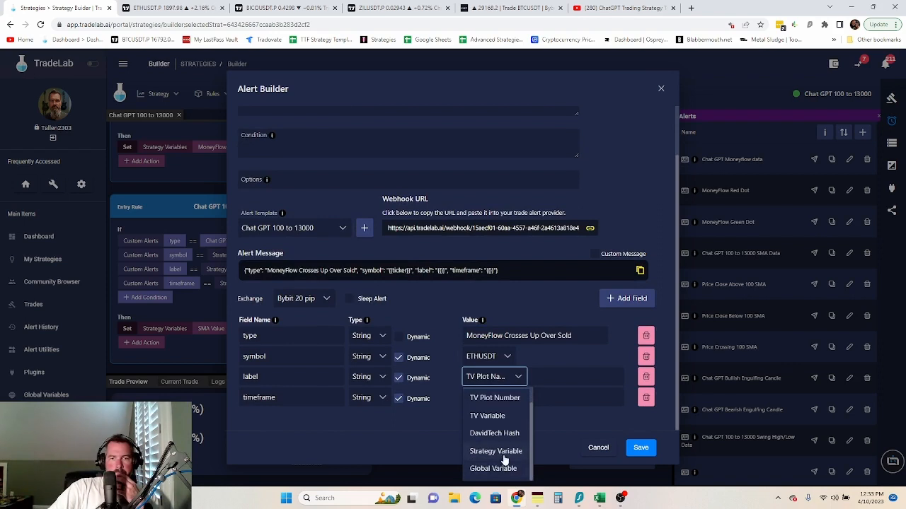
pyautogui.click(504, 453)
pyautogui.click(507, 400)
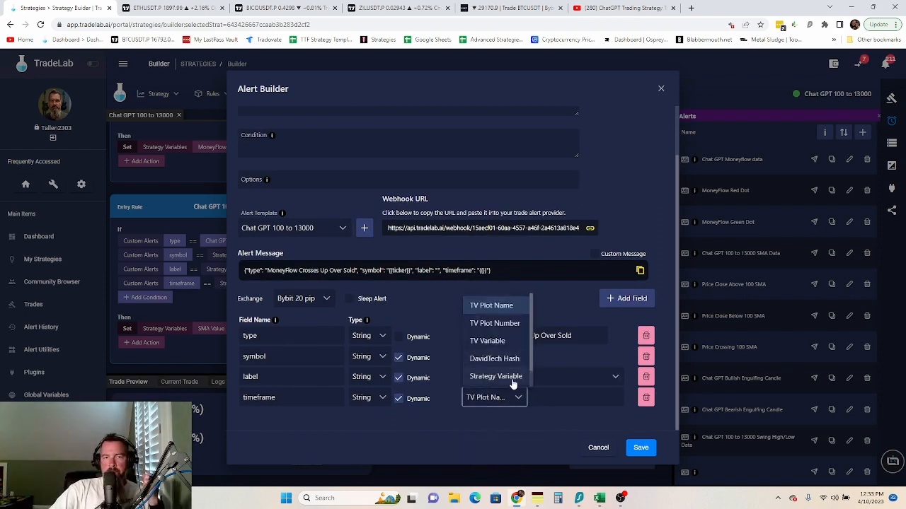
pyautogui.click(511, 380)
pyautogui.click(542, 398)
pyautogui.click(542, 442)
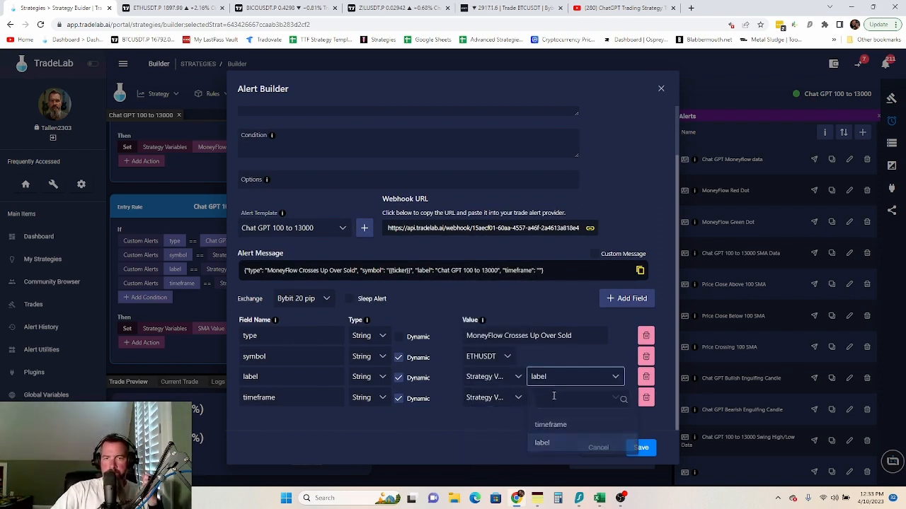
pyautogui.click(559, 398)
pyautogui.click(548, 447)
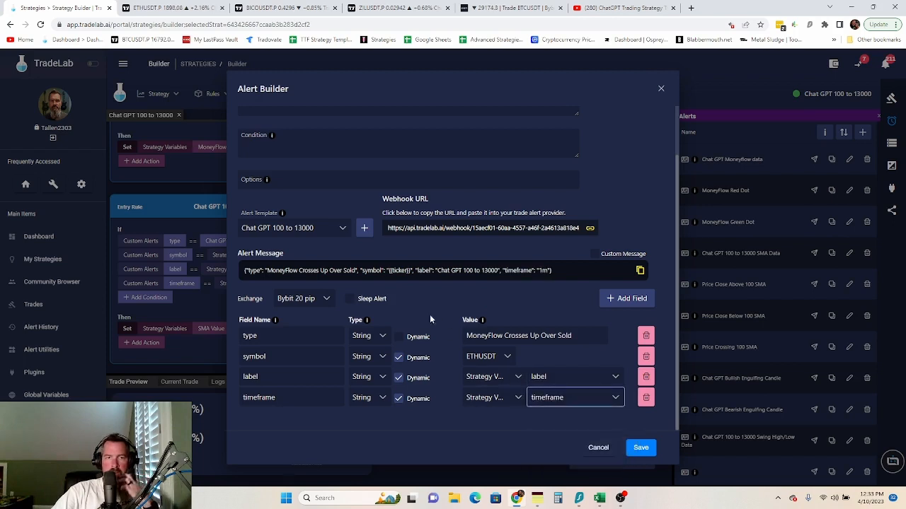
pyautogui.scroll(2, 446, 317)
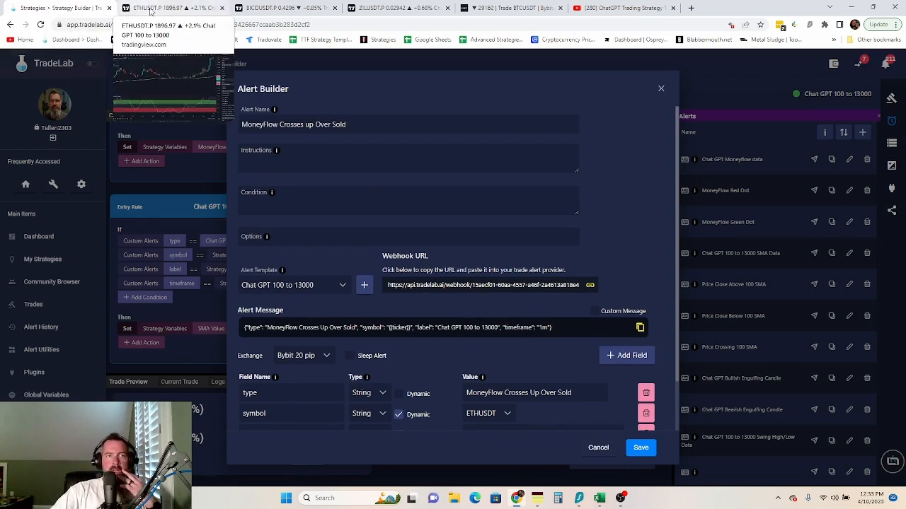
pyautogui.click(152, 8)
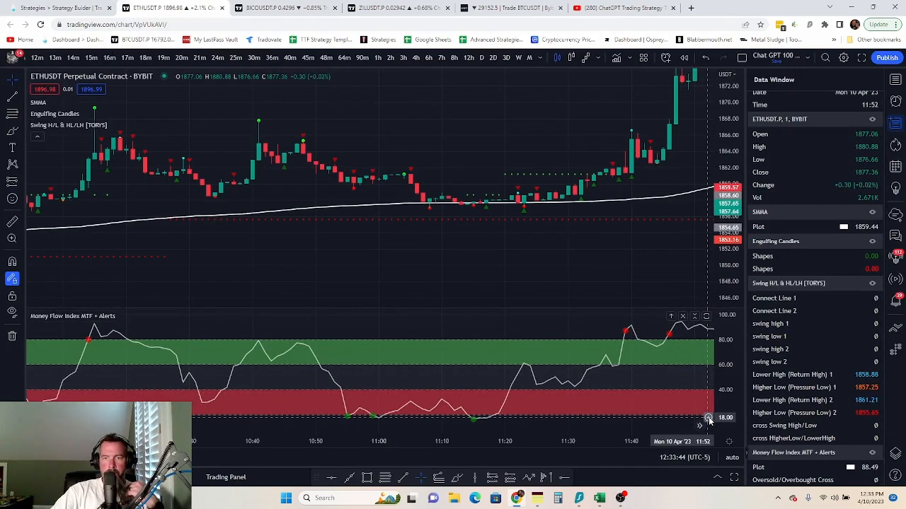
# - Set the Money Flow pane's horizontal line from 18 to 20.00, then return to TradeLab
pyautogui.click(708, 416)
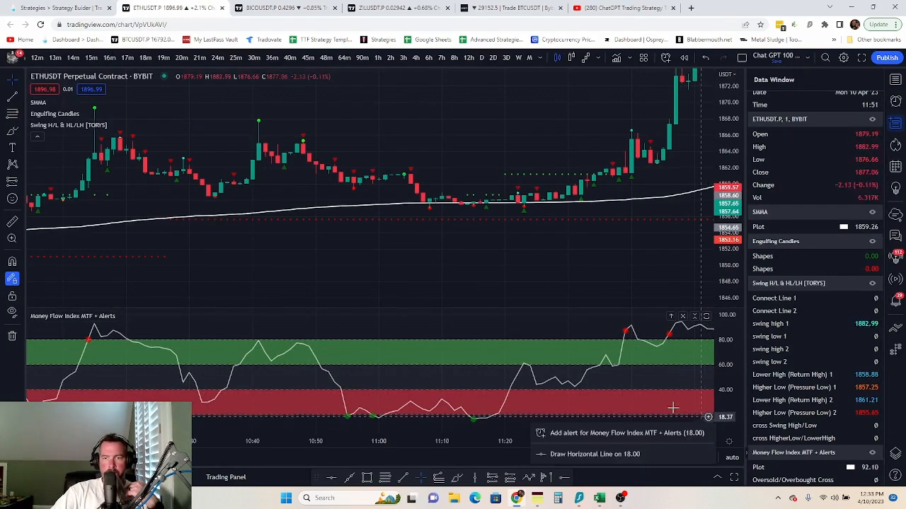
pyautogui.click(593, 453)
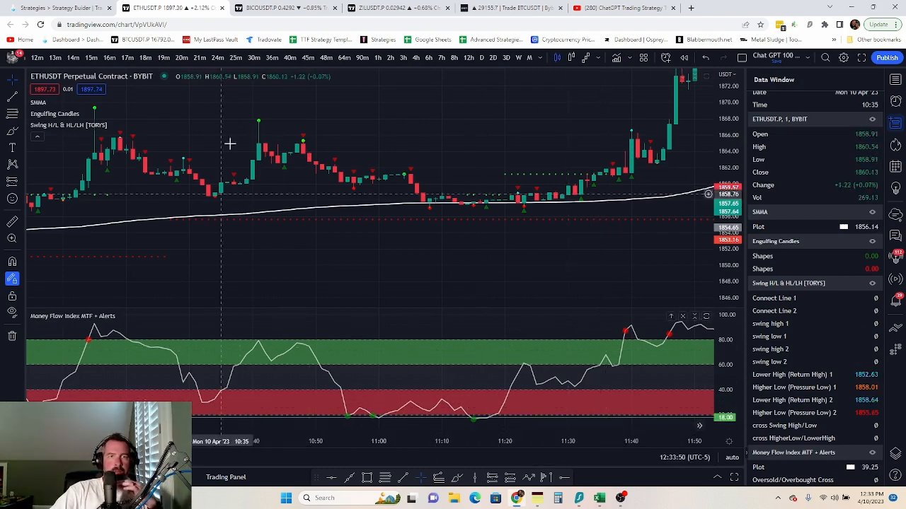
pyautogui.click(520, 419)
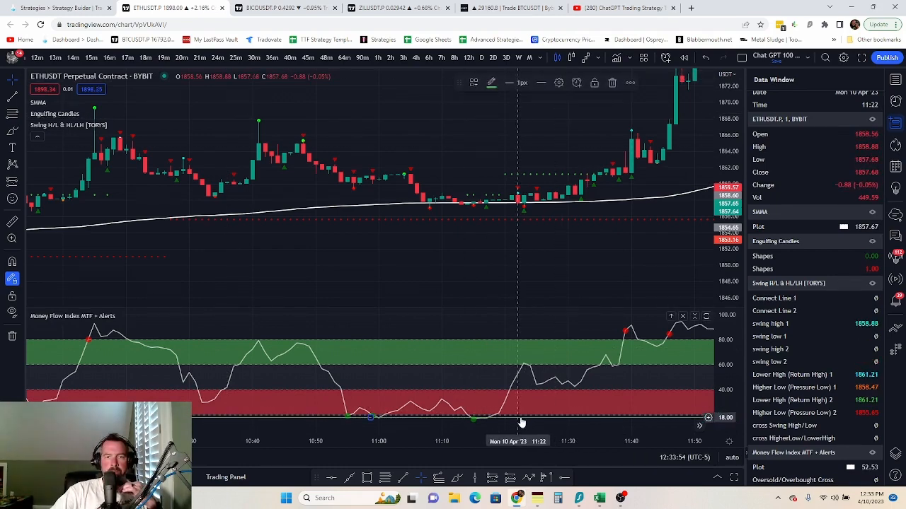
pyautogui.click(558, 83)
pyautogui.write('20.00')
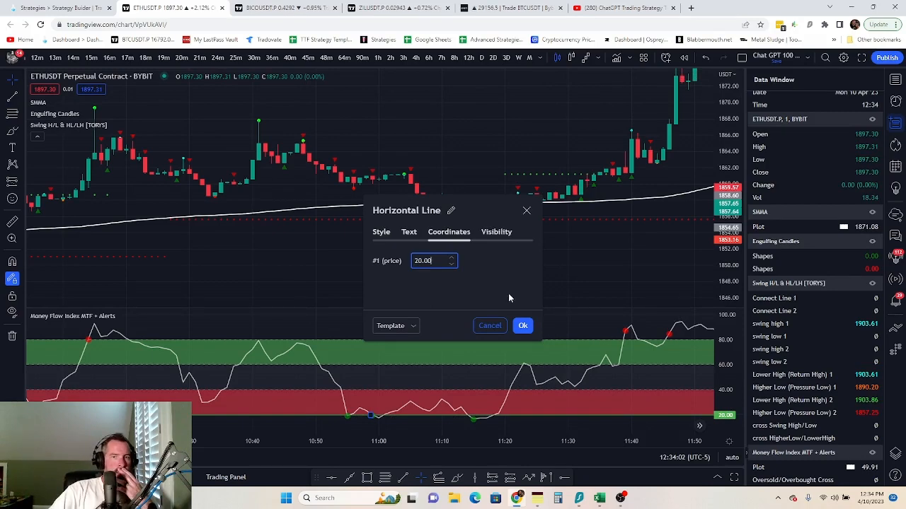
pyautogui.click(522, 326)
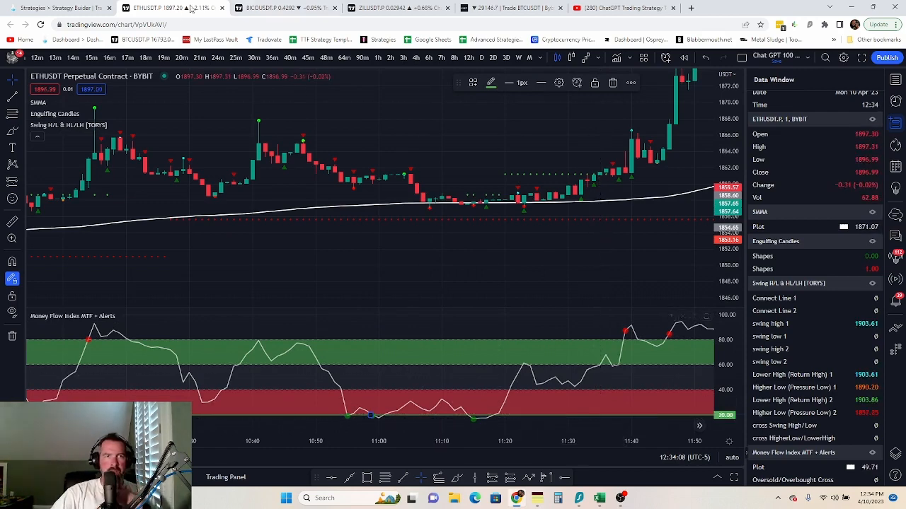
pyautogui.click(85, 8)
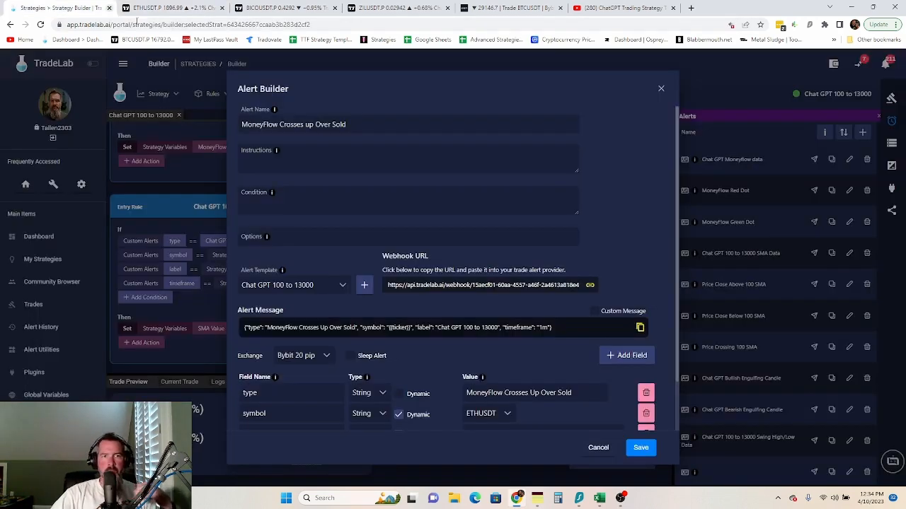
# - Enter the line-at-20 setup instructions and 'Price, crossing up, Horizontal Line (at 20), Once Per Bar Close' condition, then save
pyautogui.click(287, 157)
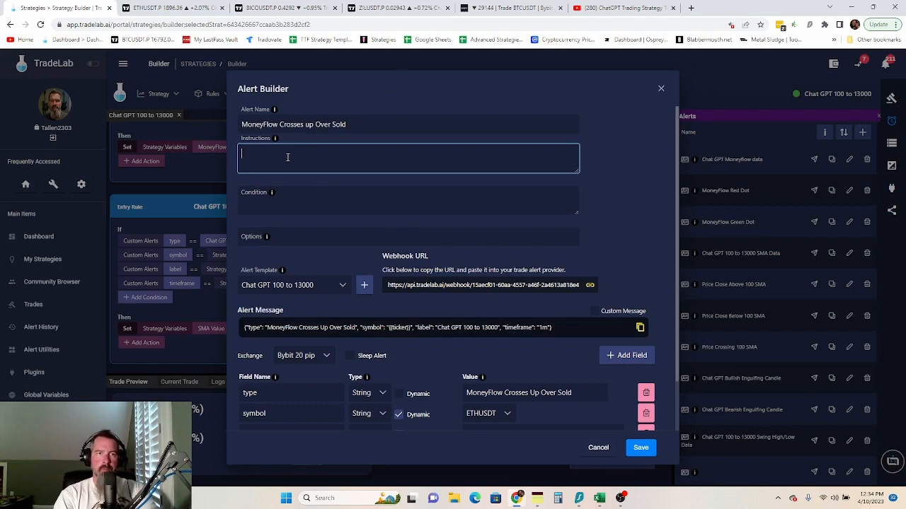
pyautogui.write('Plac')
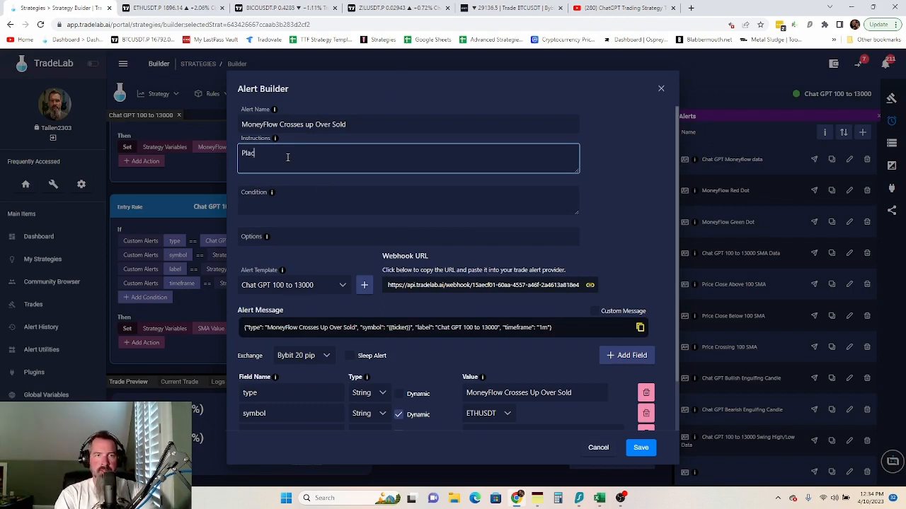
pyautogui.write('e a ')
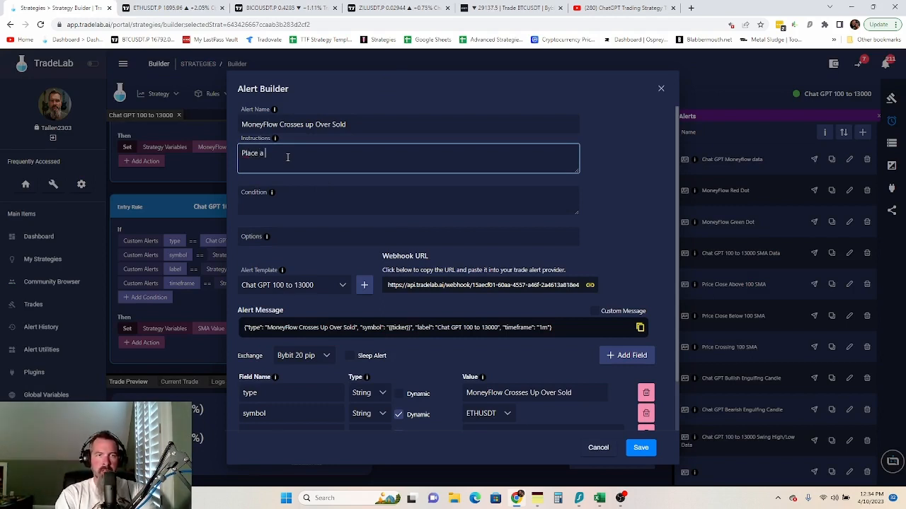
pyautogui.write('horizontal line ')
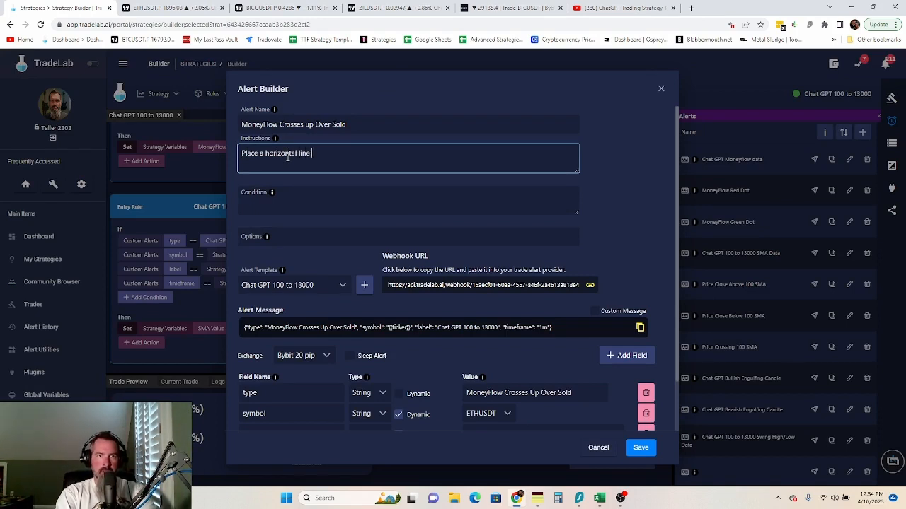
pyautogui.write('at')
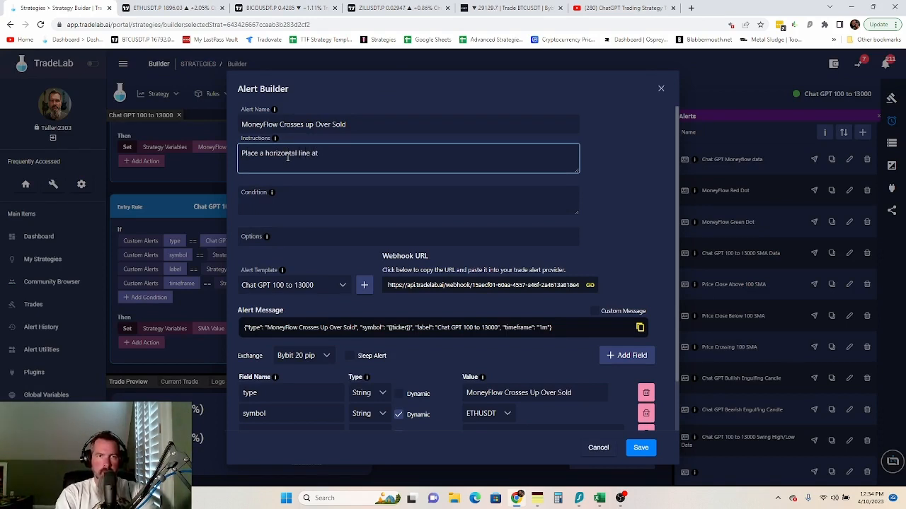
pyautogui.write(' the ')
pyautogui.write('valureof 20')
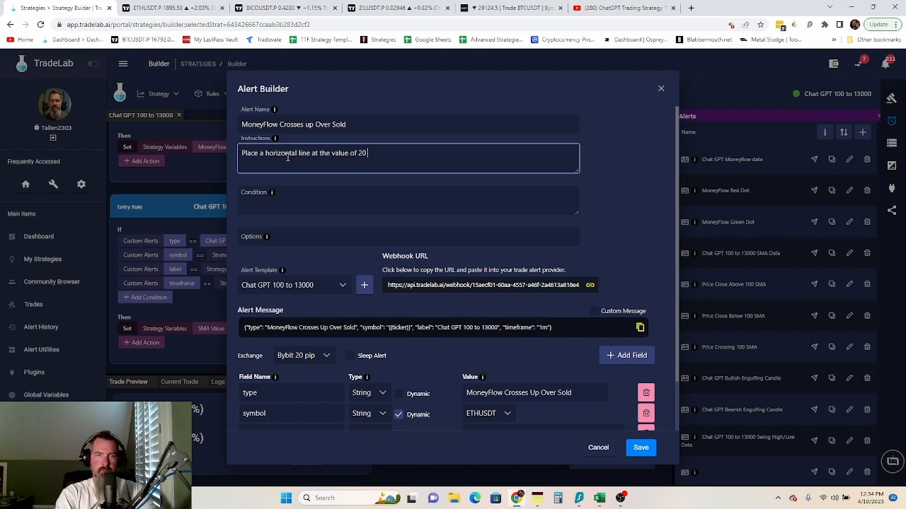
pyautogui.write(' in the Money')
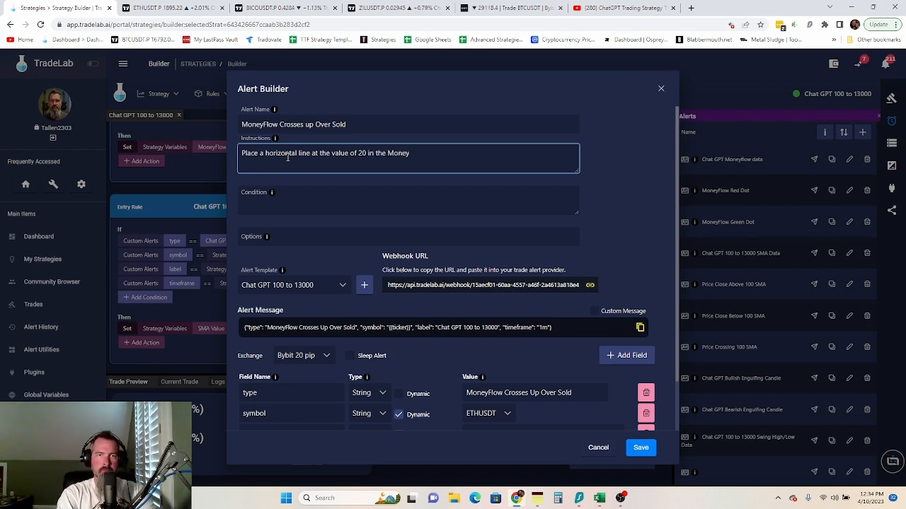
pyautogui.write('Flow indic')
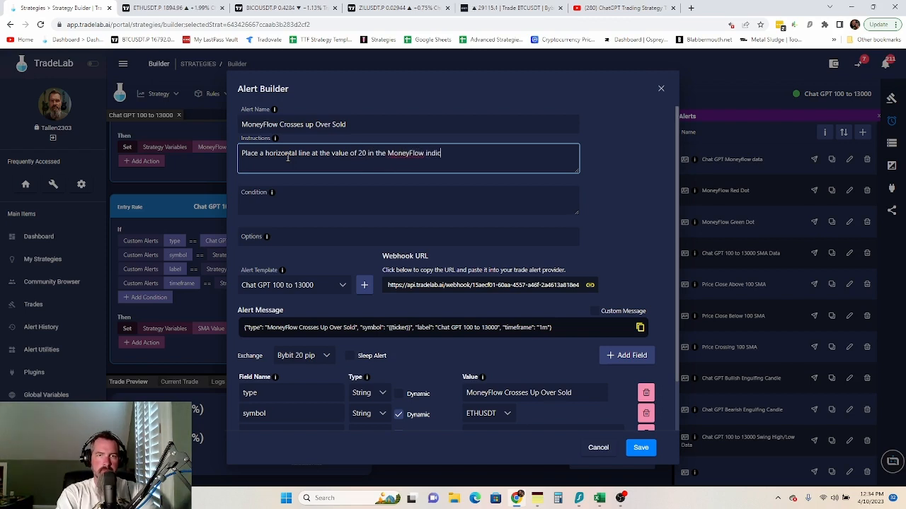
pyautogui.write('ator.')
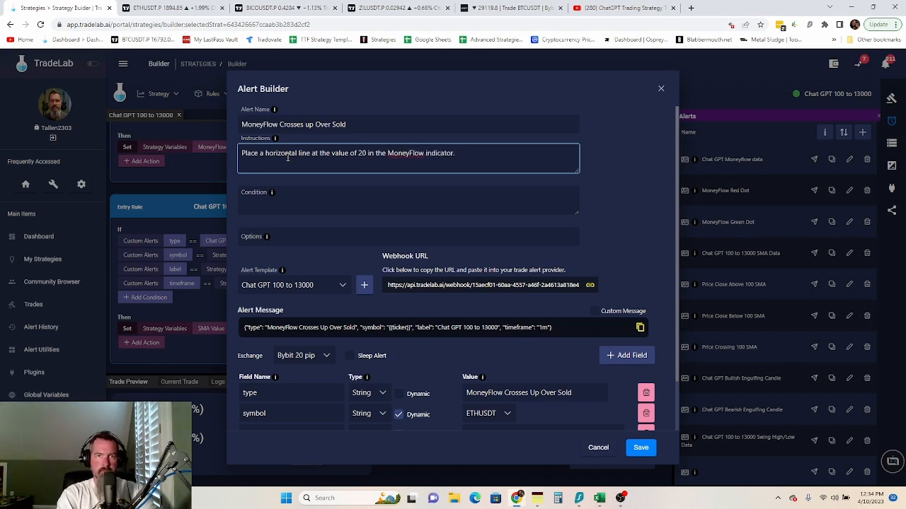
pyautogui.write(' Create an')
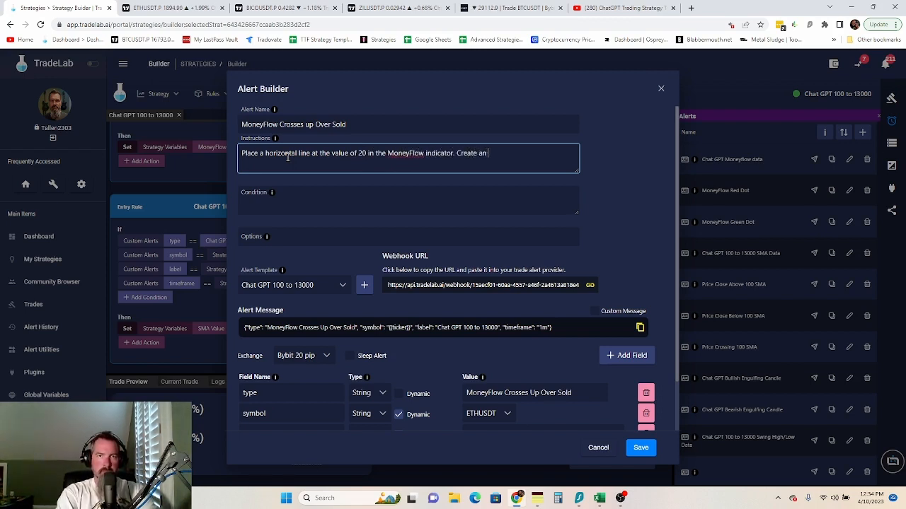
pyautogui.write(' alert for cr')
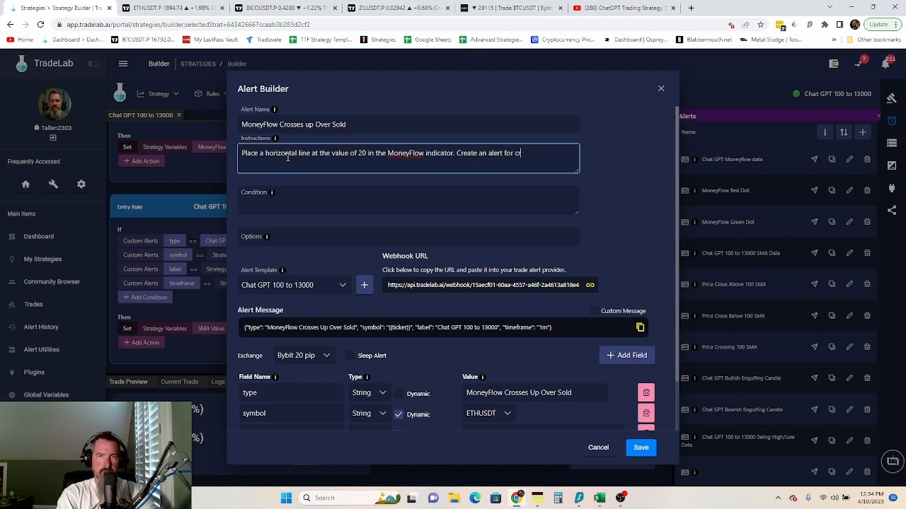
pyautogui.write('ossing up.')
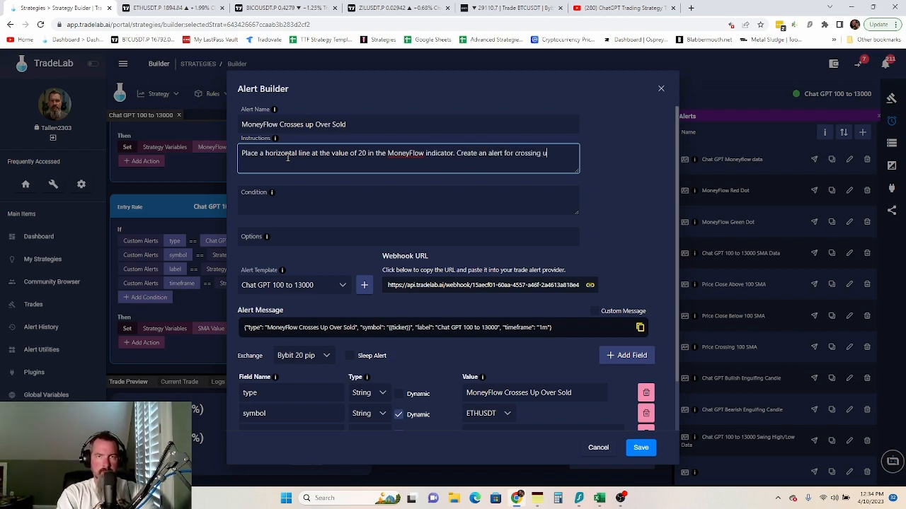
pyautogui.click(303, 200)
pyautogui.write('Price')
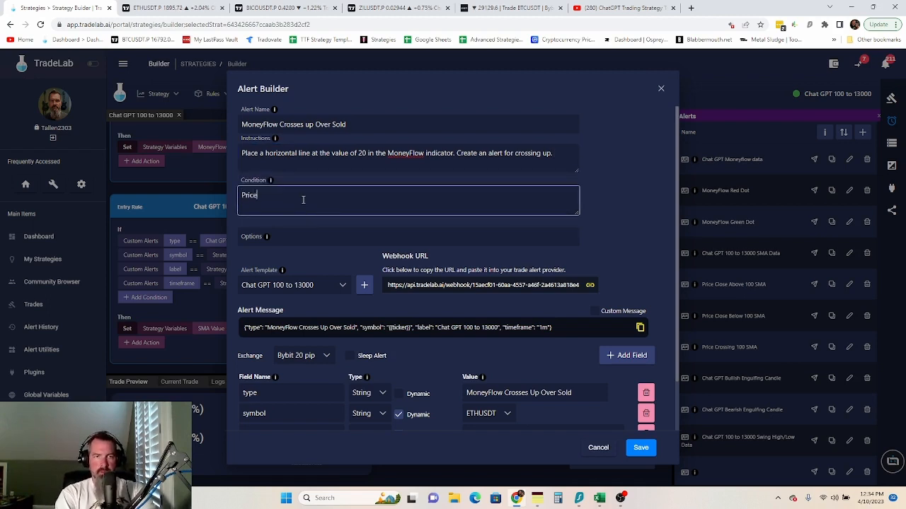
pyautogui.write(', crossing')
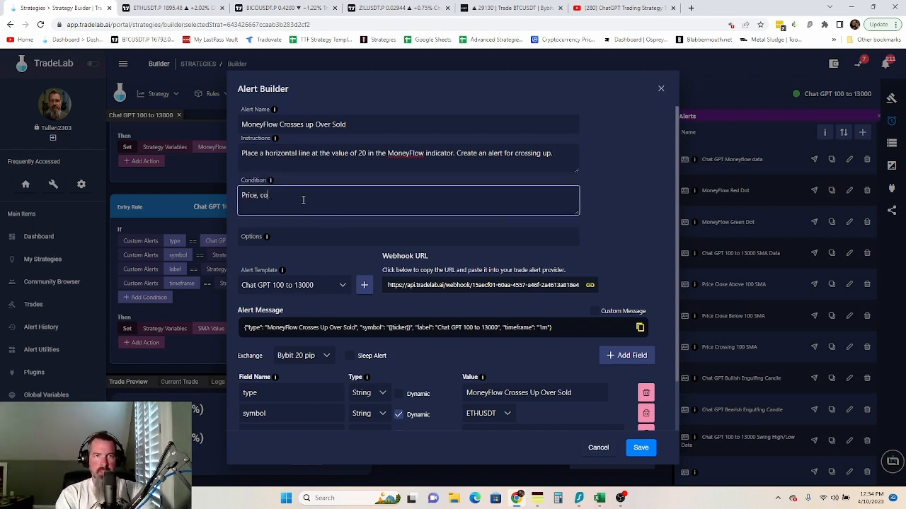
pyautogui.write(' up')
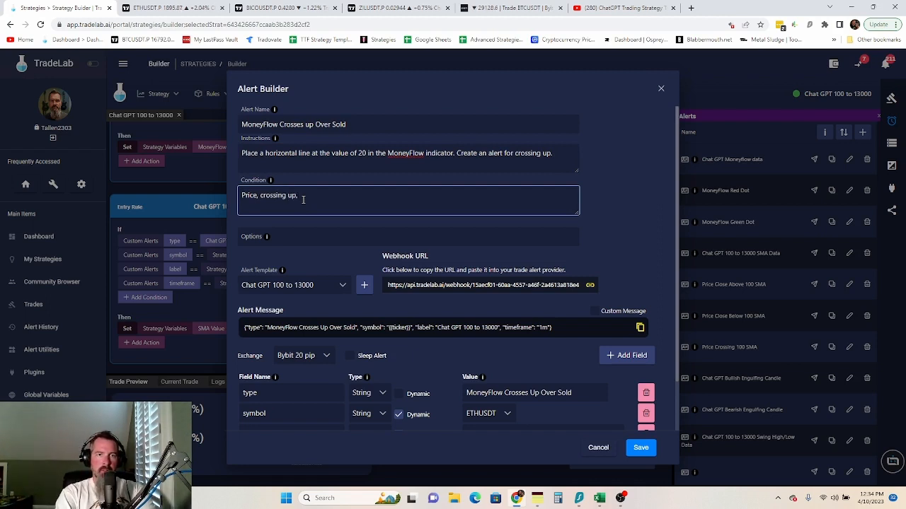
pyautogui.write(', Ho')
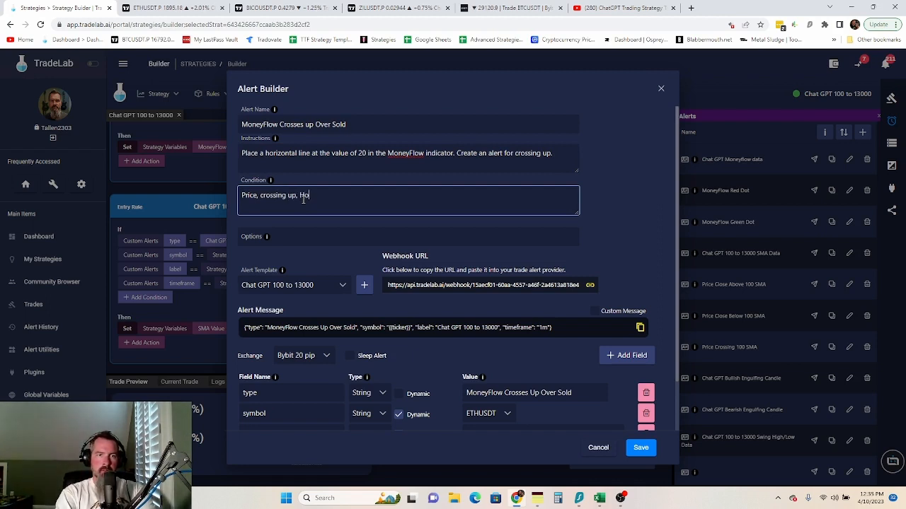
pyautogui.write('rizontal ')
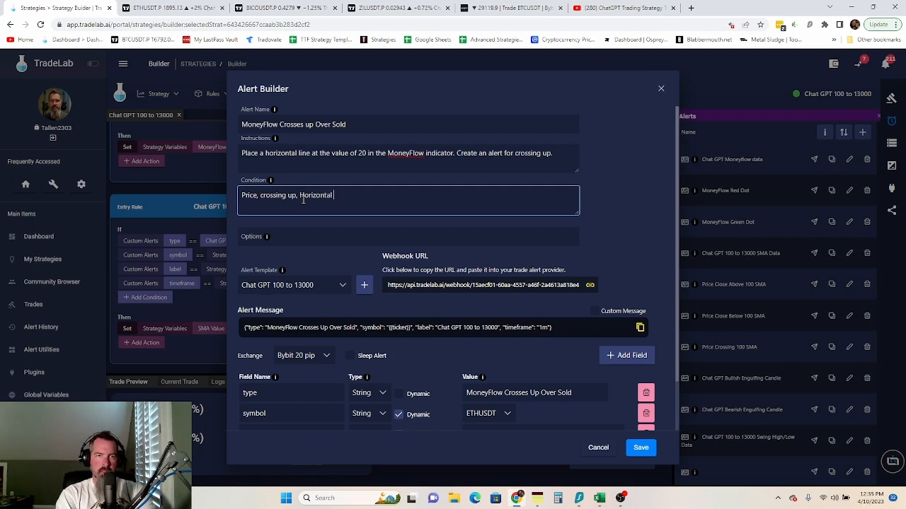
pyautogui.write('Line ')
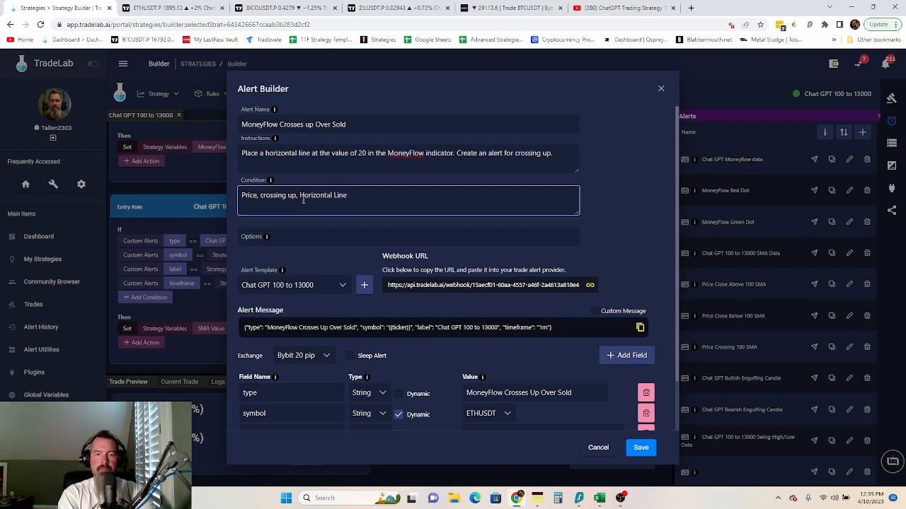
pyautogui.write('(at 20')
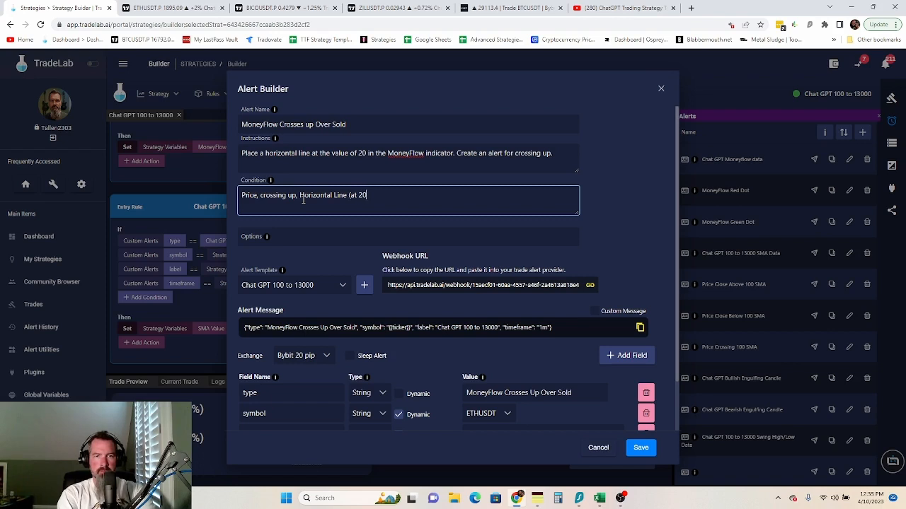
pyautogui.write('), ')
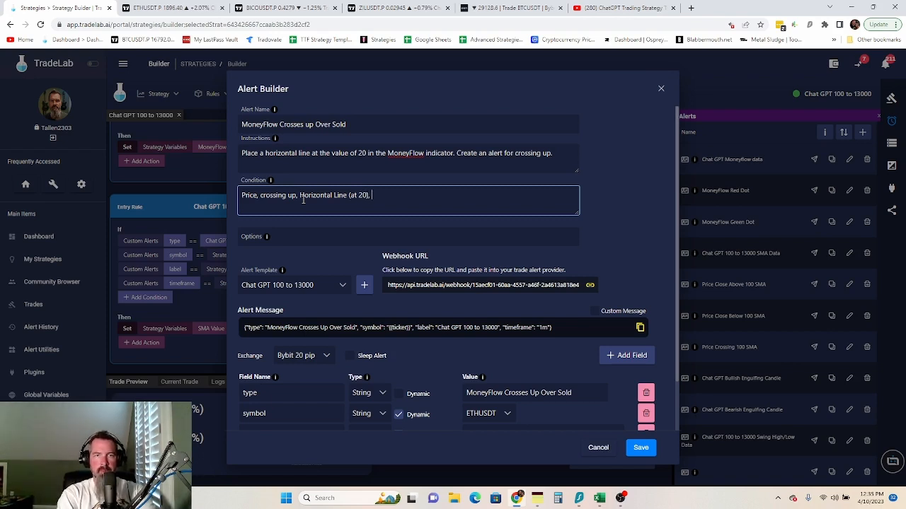
pyautogui.write('Once ')
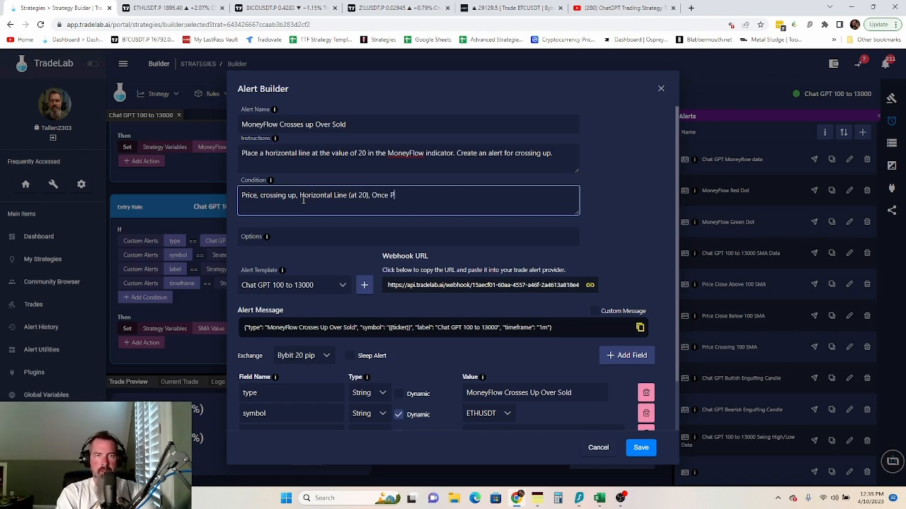
pyautogui.write('Per Bar ')
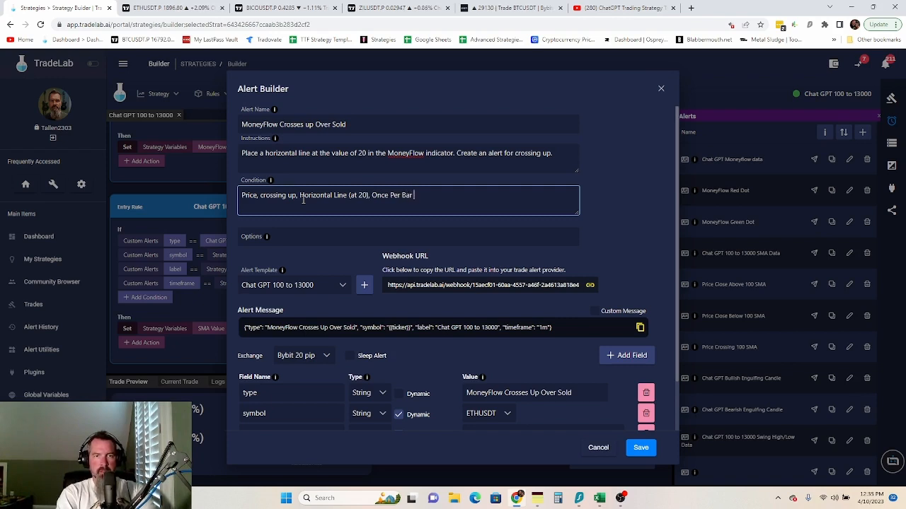
pyautogui.write('Close')
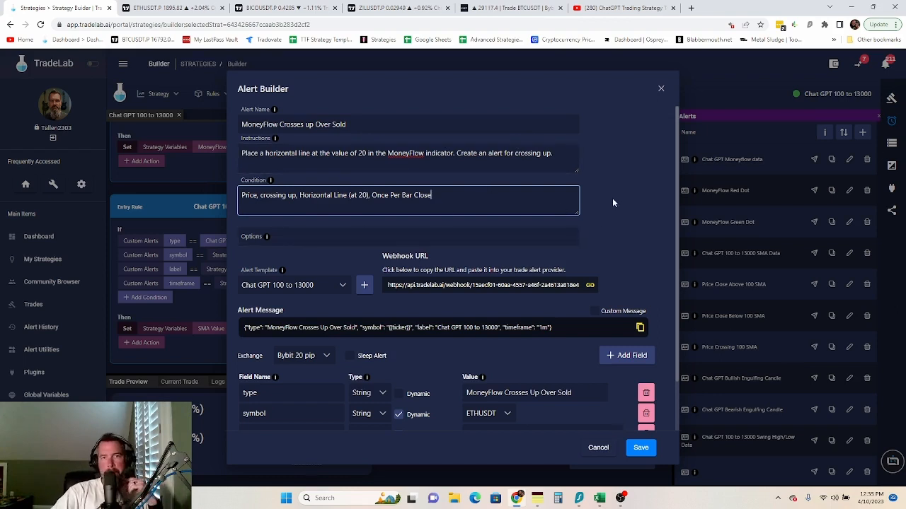
pyautogui.scroll(-1, 633, 199)
pyautogui.scroll(-2, 633, 198)
pyautogui.click(640, 449)
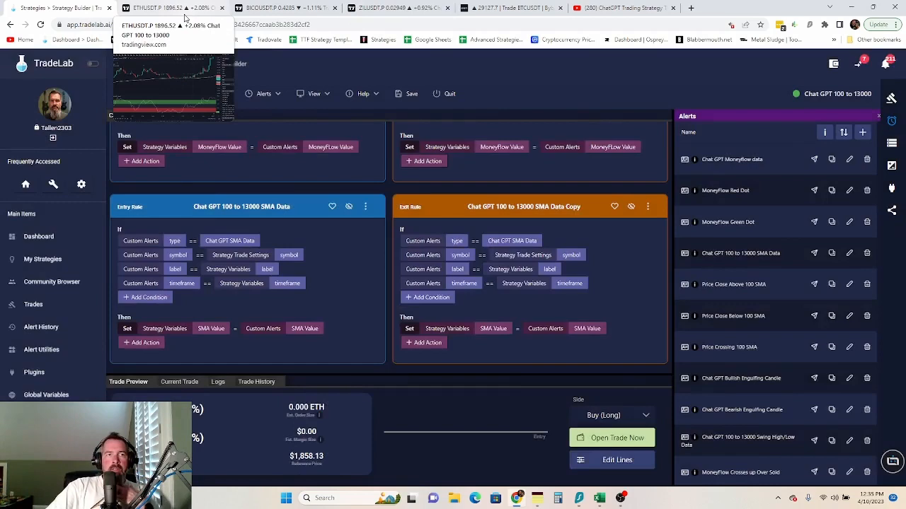
# - In TradingView, draw a red horizontal line at 80 on the Money Flow Index pane
pyautogui.click(197, 12)
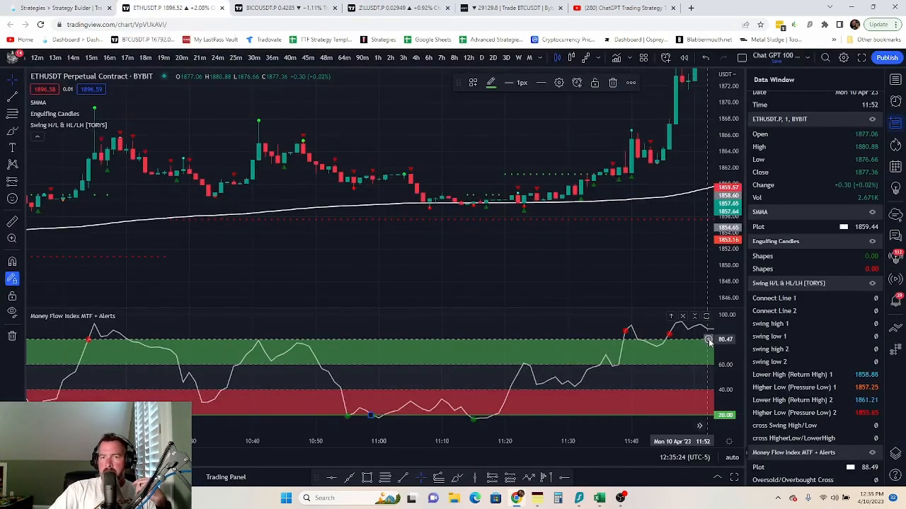
pyautogui.click(708, 340)
pyautogui.click(632, 371)
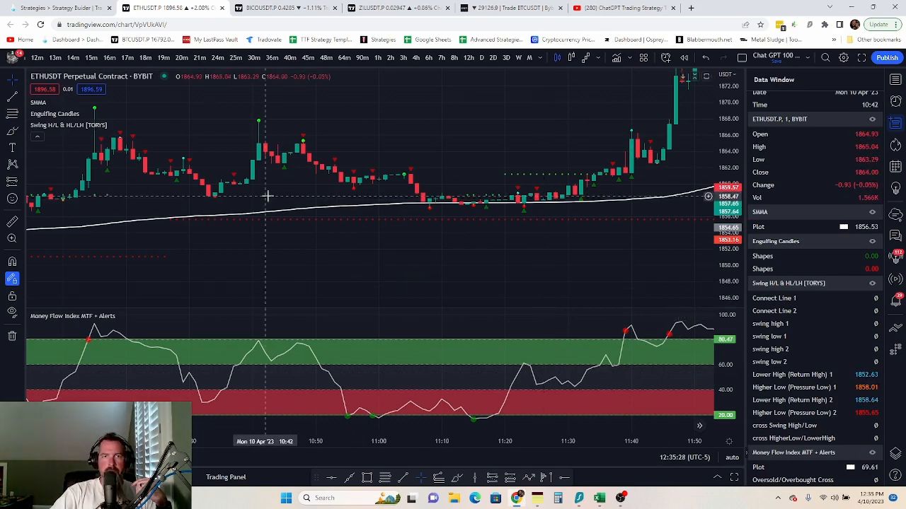
pyautogui.click(606, 340)
pyautogui.click(557, 81)
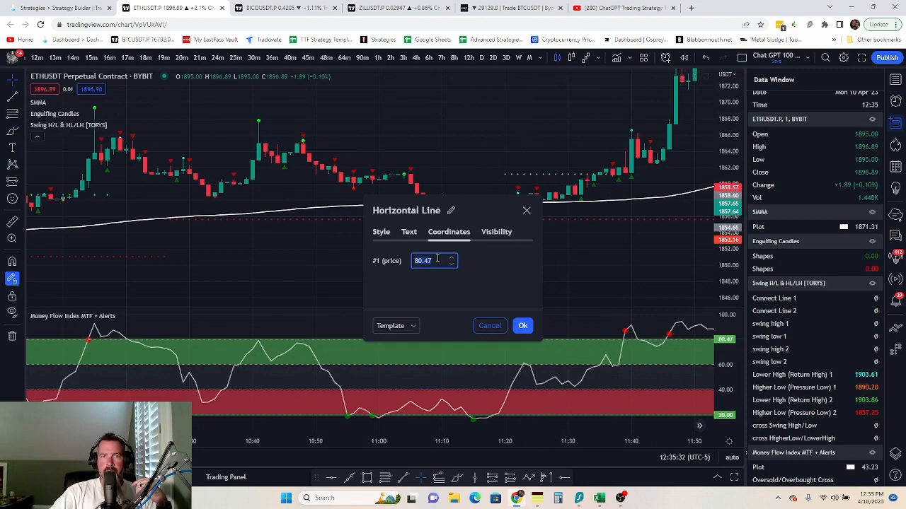
pyautogui.write('80')
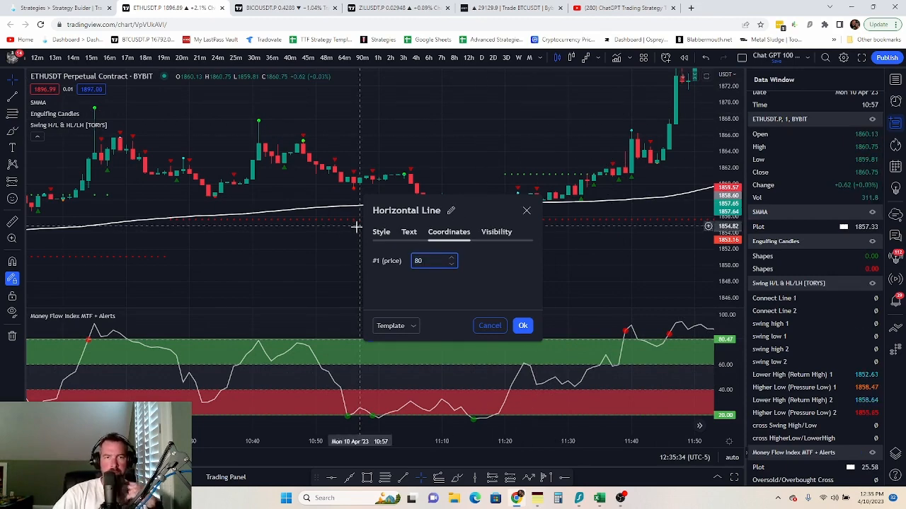
pyautogui.click(377, 234)
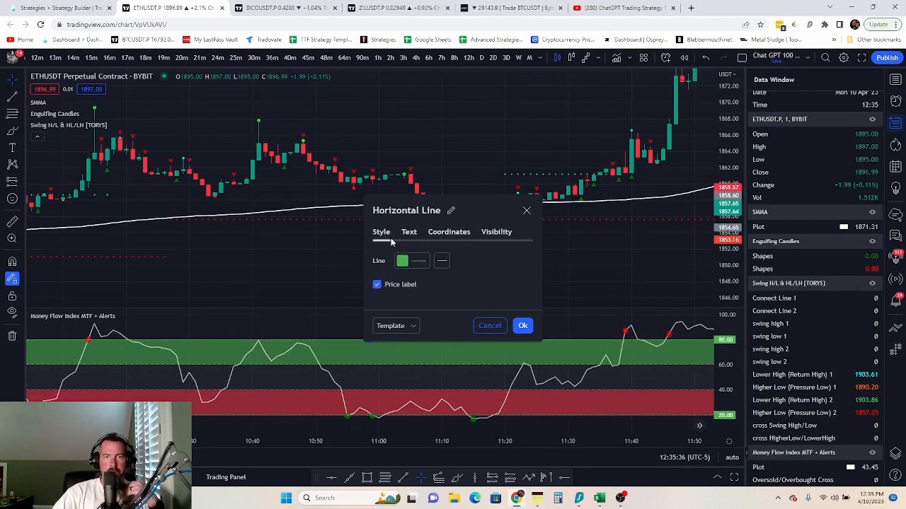
pyautogui.click(411, 261)
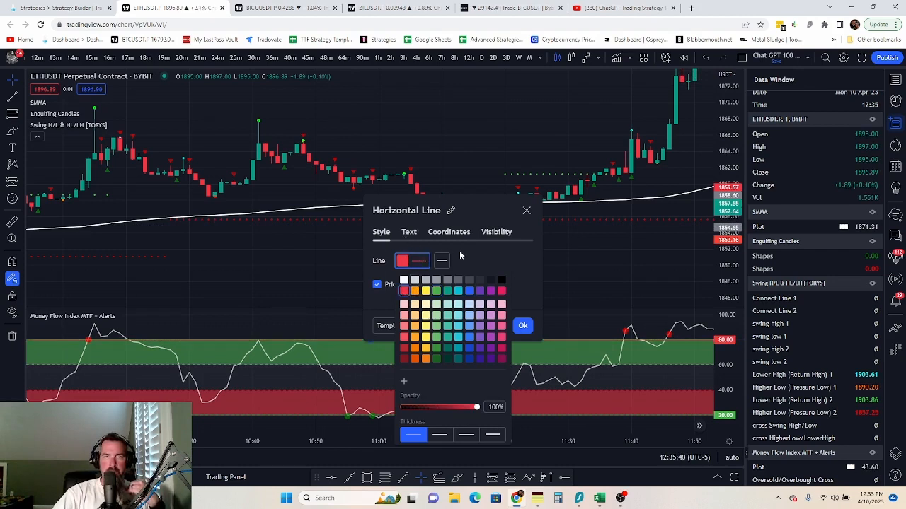
pyautogui.click(519, 258)
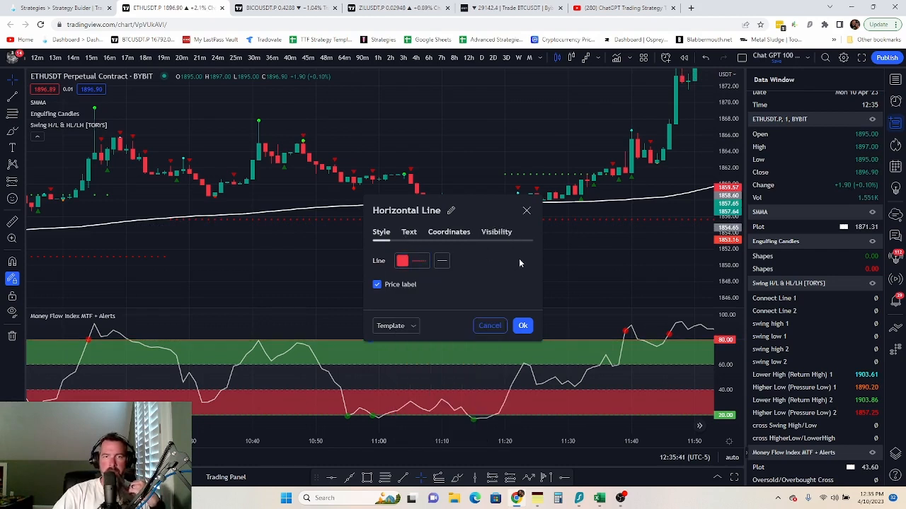
pyautogui.click(524, 326)
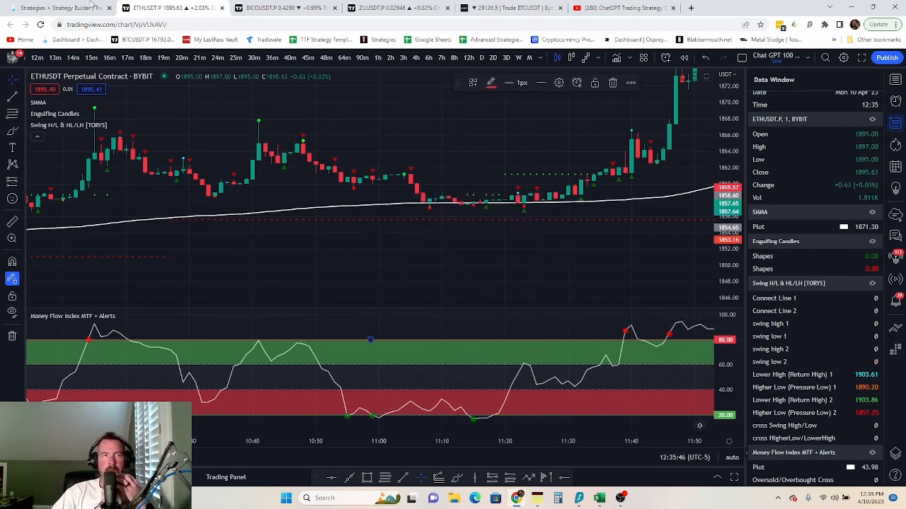
# - Back in TradeLab, duplicate the MoneyFlow Crosses up Over Sold alert
pyautogui.click(32, 10)
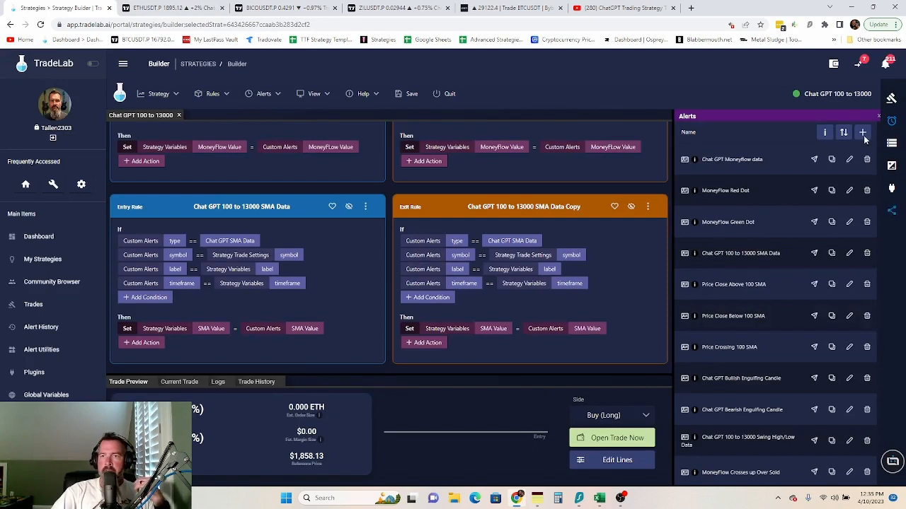
pyautogui.scroll(-2, 781, 322)
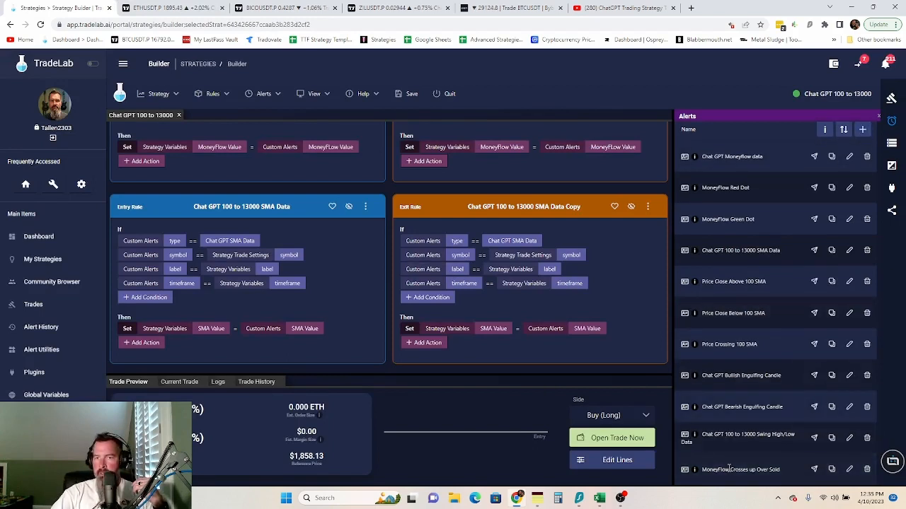
pyautogui.click(833, 472)
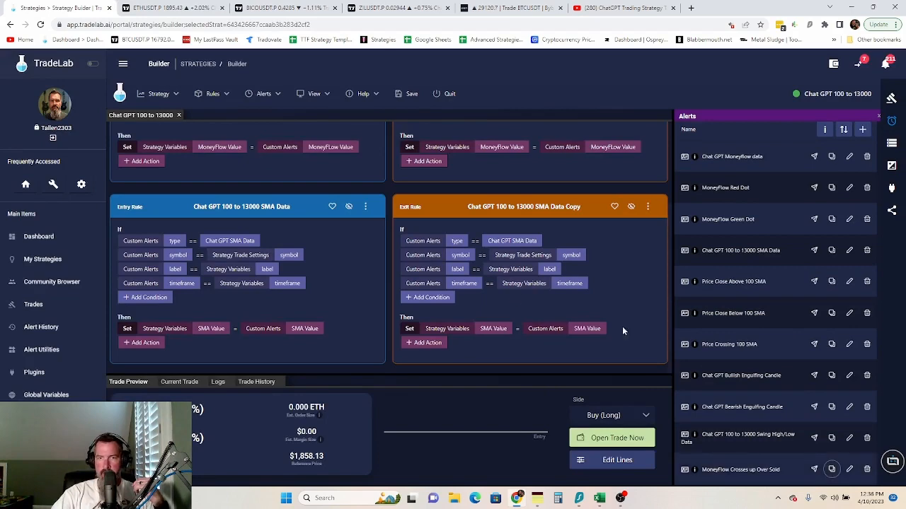
# - Edit the copied alert and rename it MoneyFlow Crosses Down Over Bought
pyautogui.scroll(-2, 804, 440)
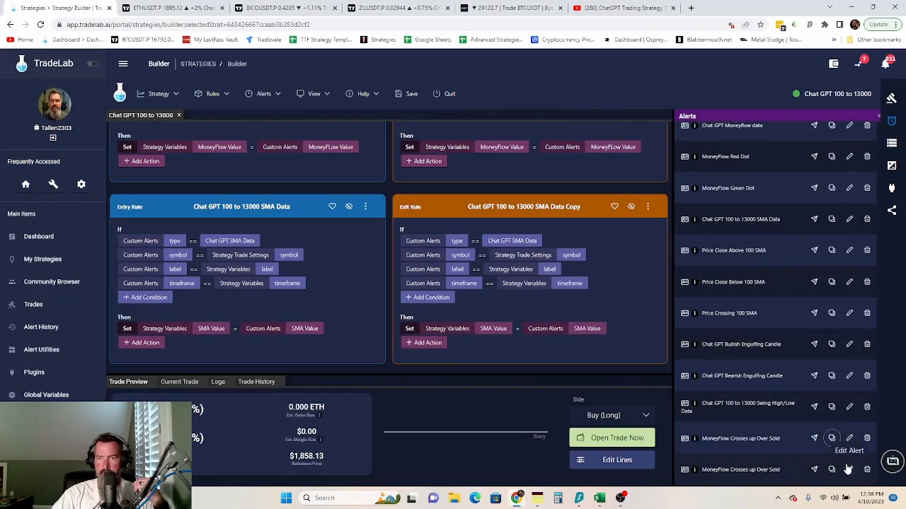
pyautogui.click(848, 470)
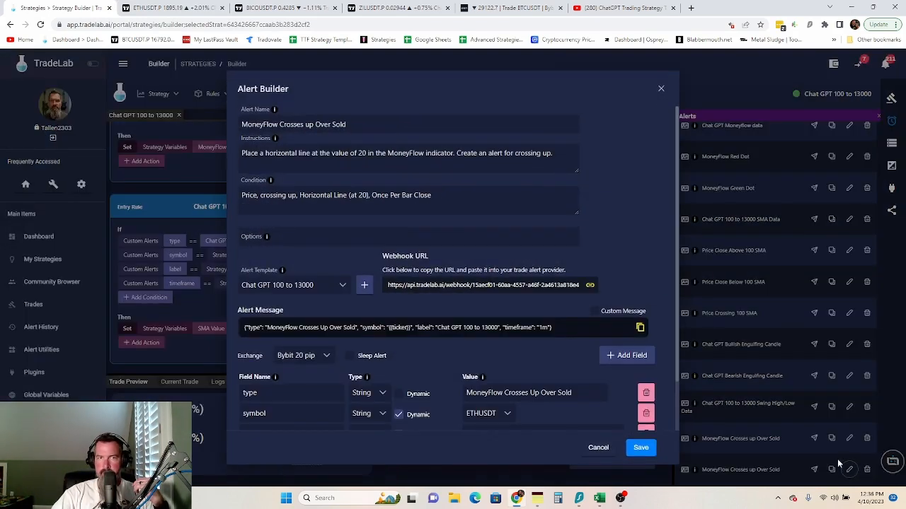
pyautogui.click(315, 125)
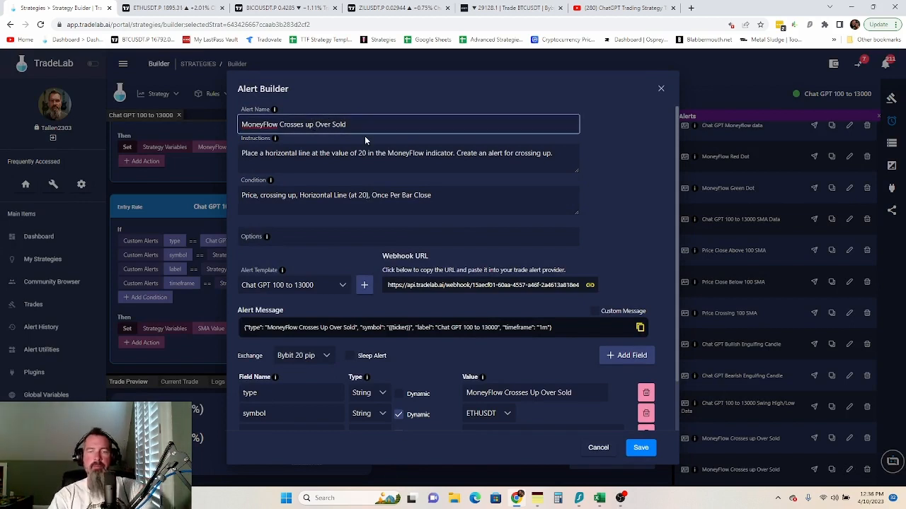
pyautogui.press('BackSpace')
pyautogui.press('BackSpace')
pyautogui.write('Down')
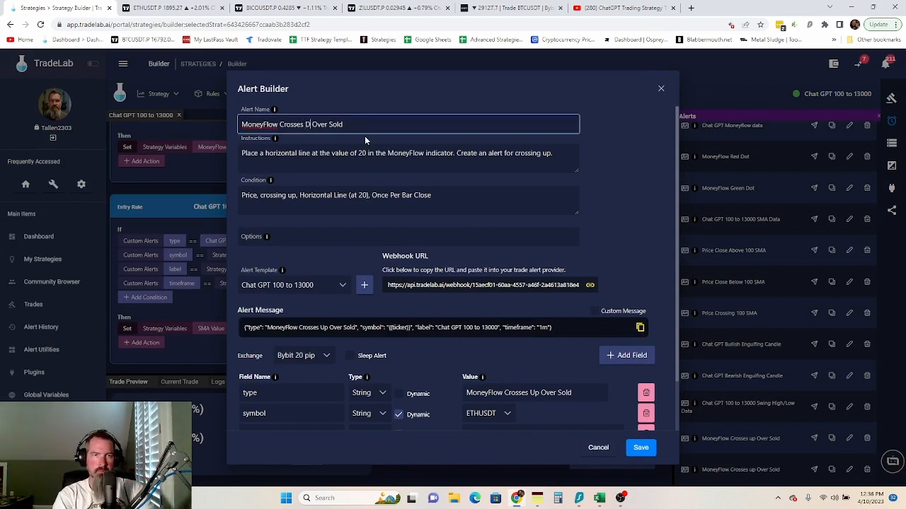
pyautogui.click(364, 124)
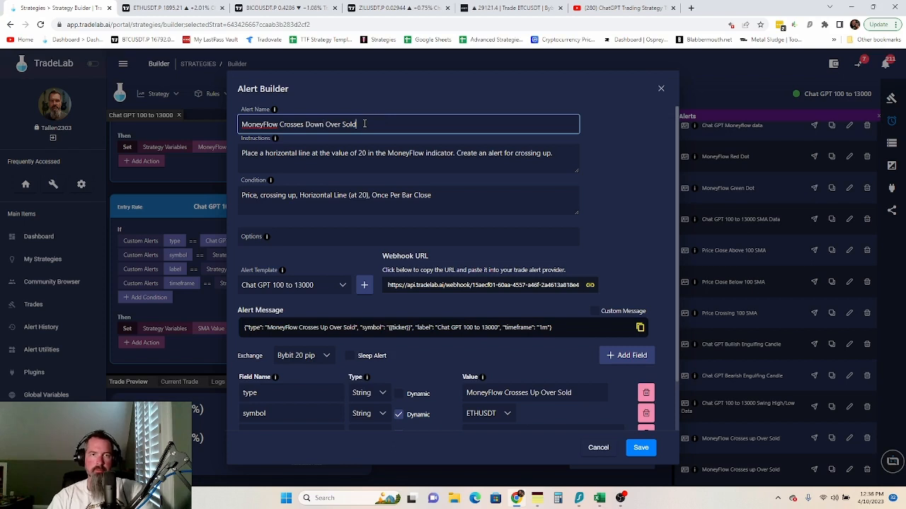
pyautogui.write('Bo')
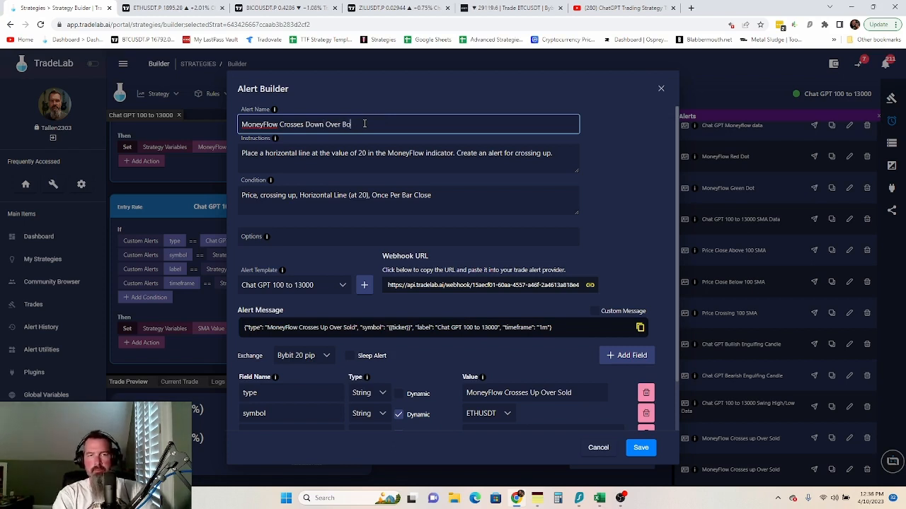
pyautogui.write('ught')
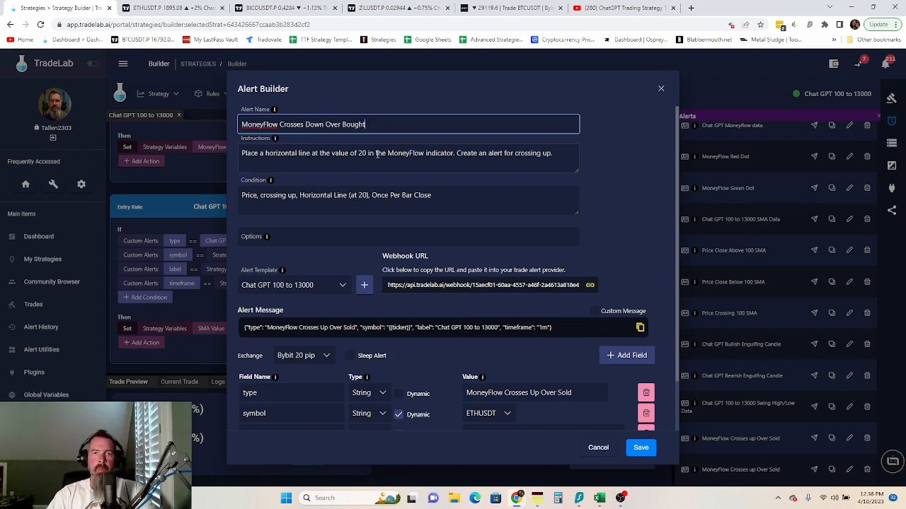
# - Change the instructions to crossing down and the condition to crossing down at 80
pyautogui.click(553, 153)
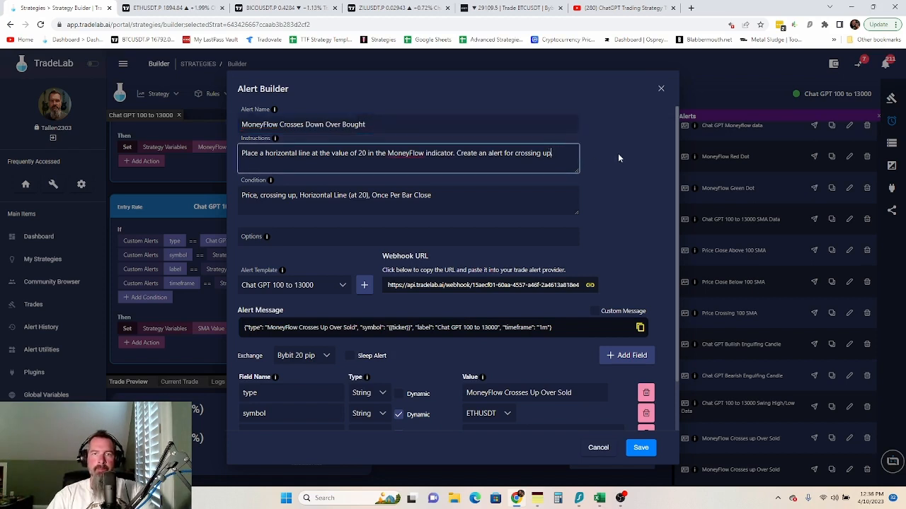
pyautogui.press('BackSpace')
pyautogui.press('BackSpace')
pyautogui.press('BackSpace')
pyautogui.write('dow')
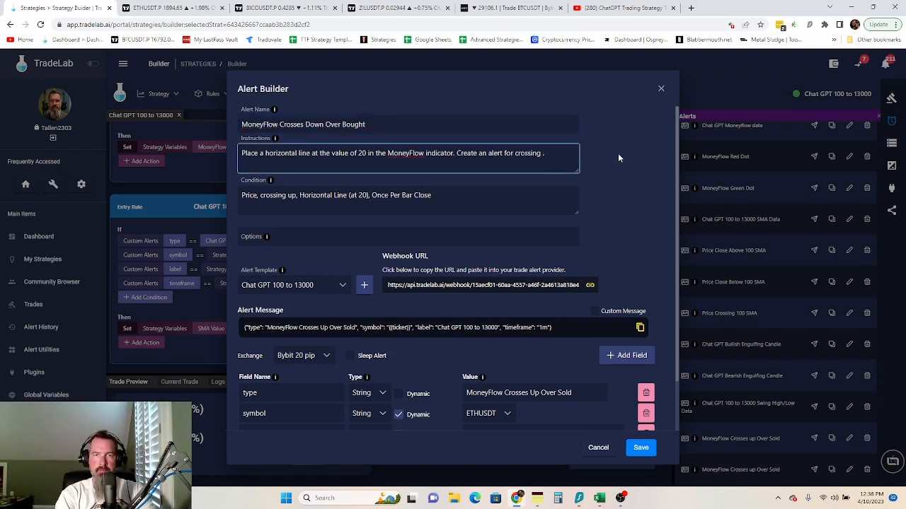
pyautogui.write('n.')
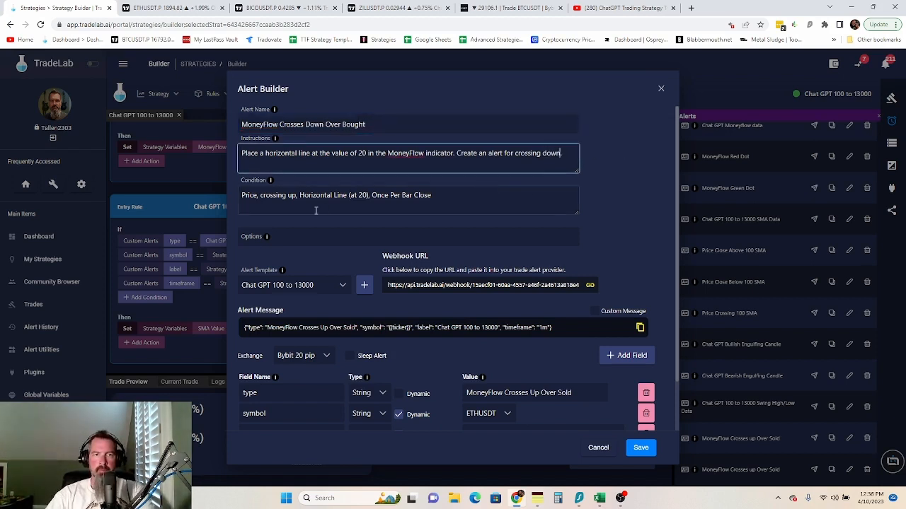
pyautogui.click(295, 197)
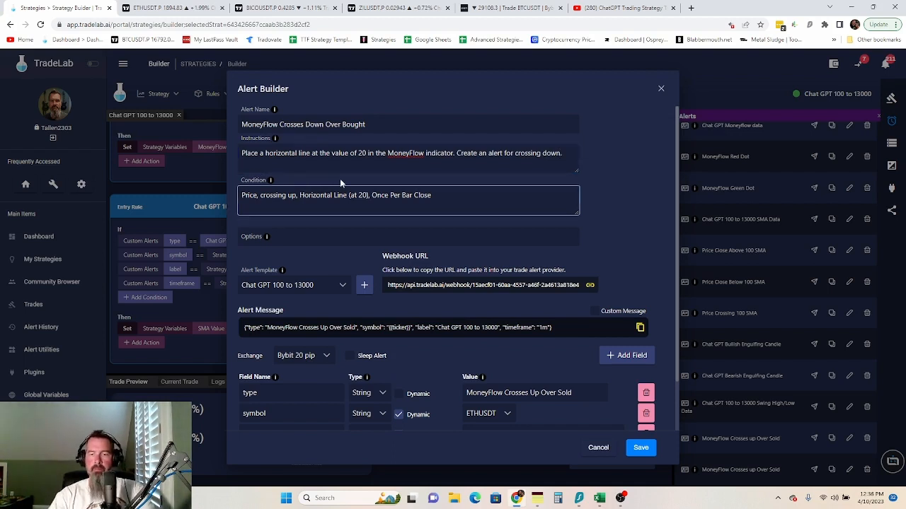
pyautogui.press('BackSpace')
pyautogui.press('BackSpace')
pyautogui.write('dw')
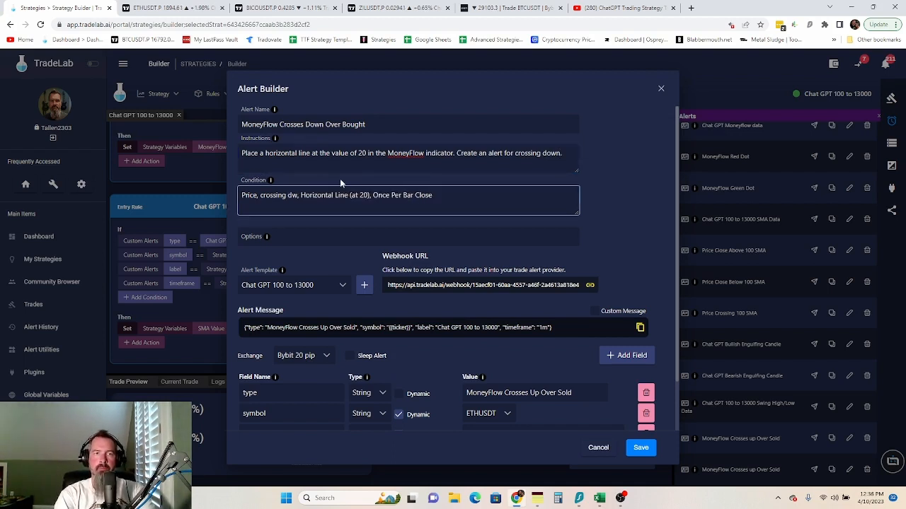
pyautogui.press('BackSpace')
pyautogui.write('own')
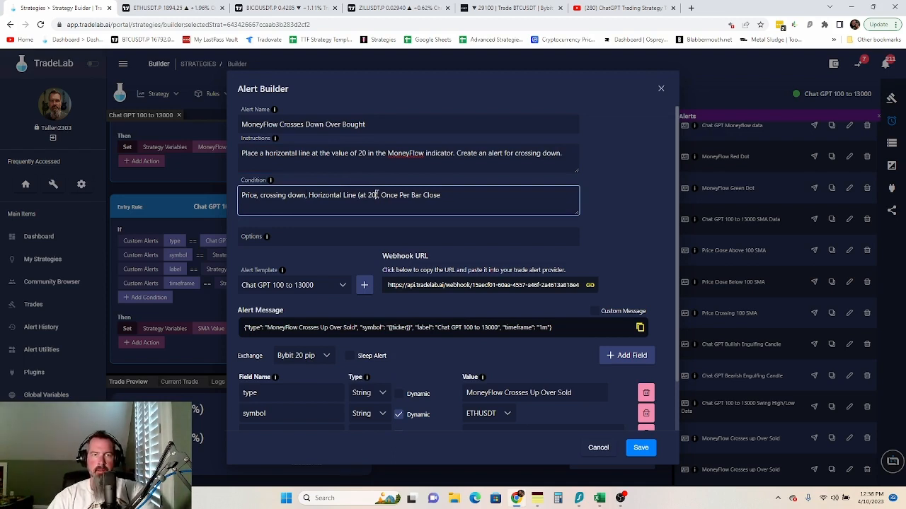
pyautogui.press('BackSpace')
pyautogui.write('8')
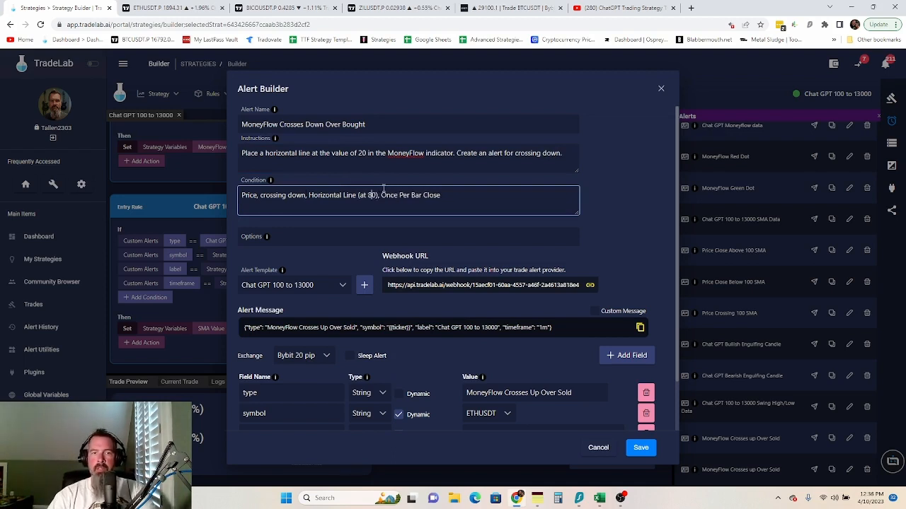
# - Change the alert type value to Down Over Bought and save the alert
pyautogui.click(538, 393)
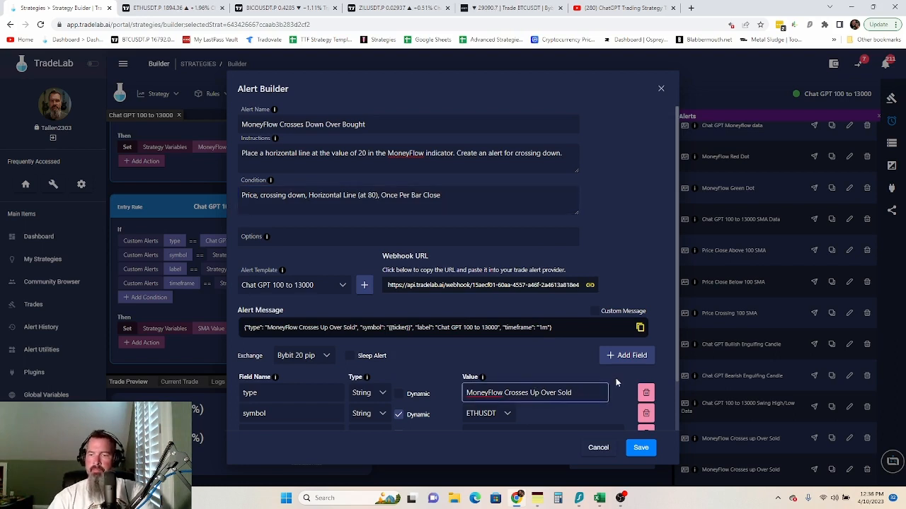
pyautogui.press('BackSpace')
pyautogui.press('BackSpace')
pyautogui.write('Down')
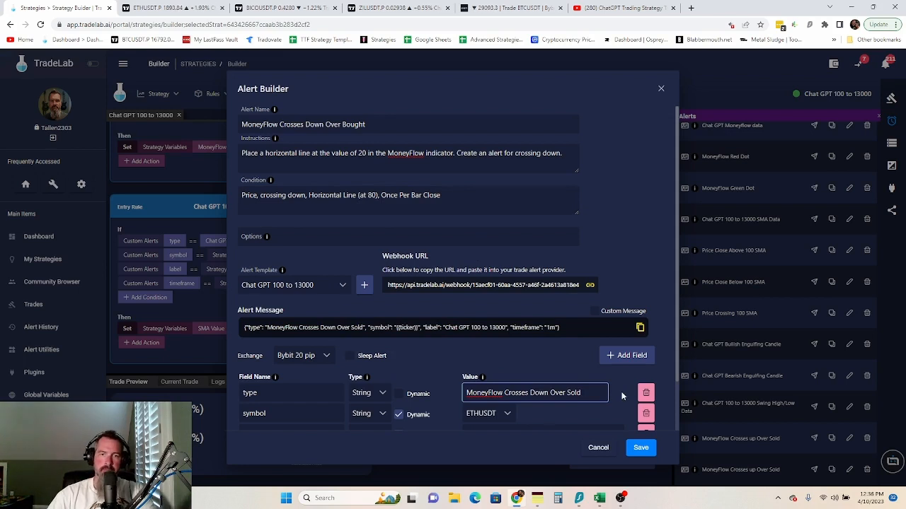
pyautogui.press('BackSpace')
pyautogui.press('BackSpace')
pyautogui.press('BackSpace')
pyautogui.press('BackSpace')
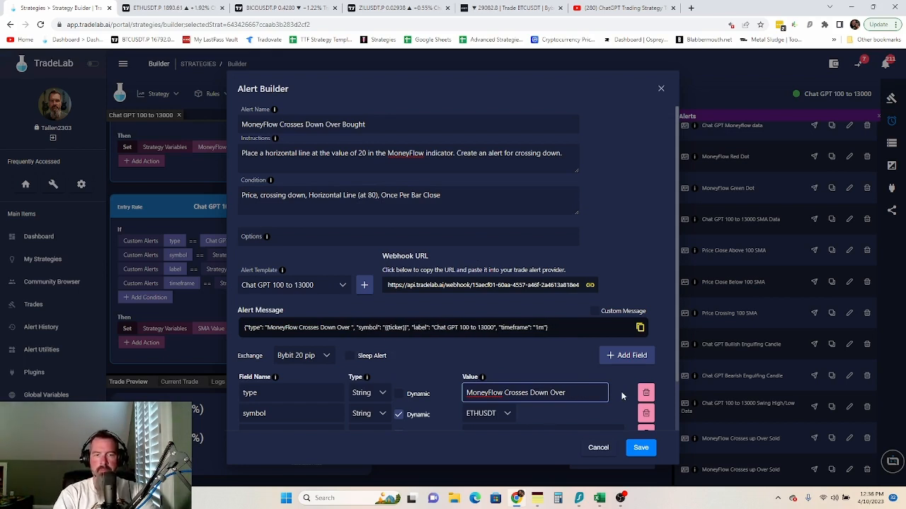
pyautogui.write('B')
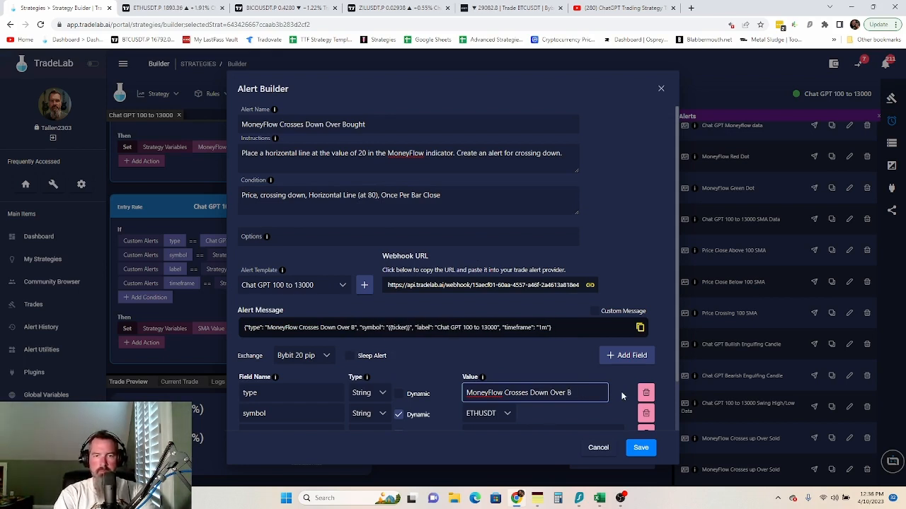
pyautogui.write('ought')
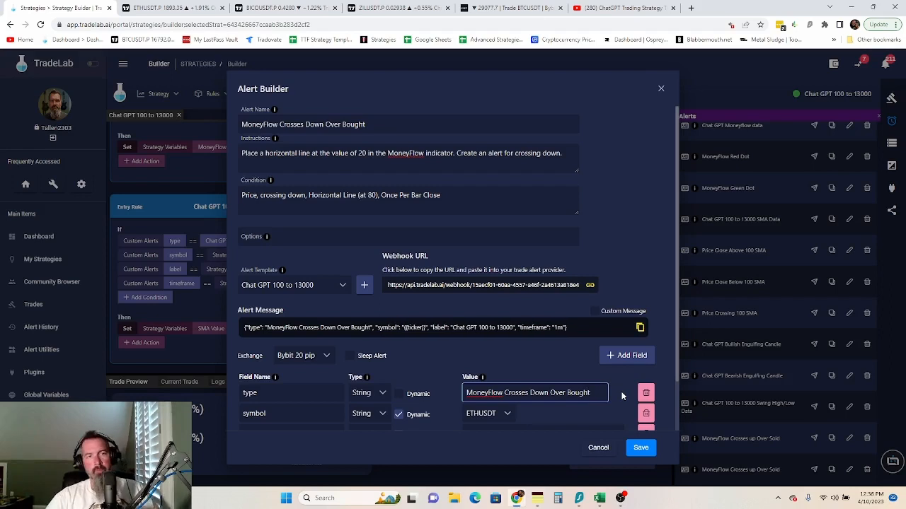
pyautogui.scroll(-2, 643, 221)
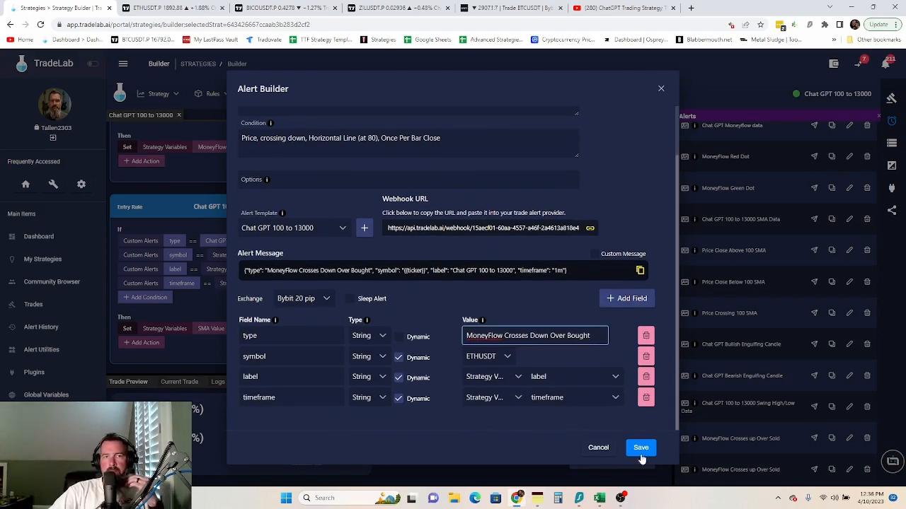
pyautogui.scroll(2, 442, 368)
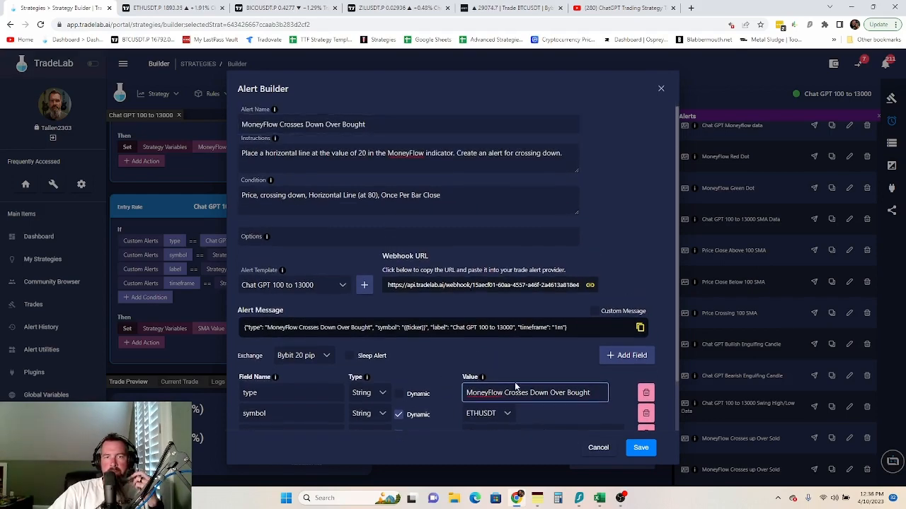
pyautogui.click(639, 447)
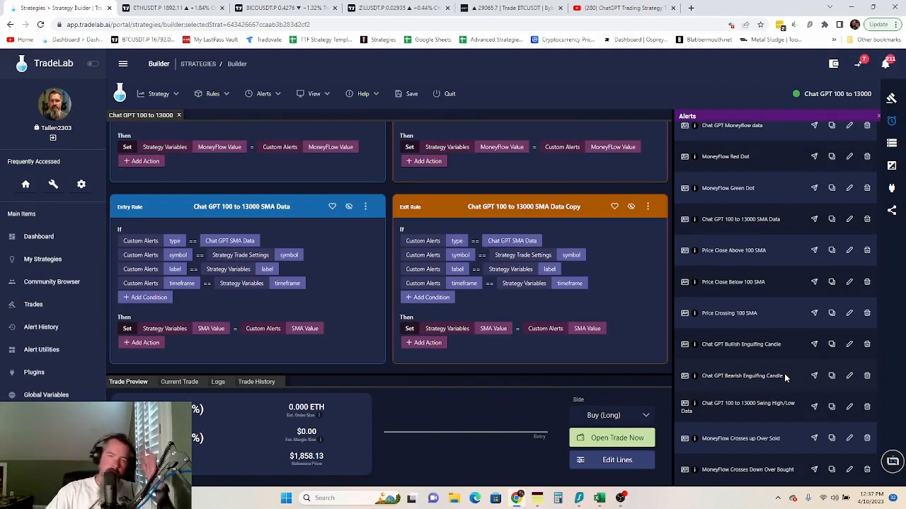
# - Glance at the My Notes strategy notes, then show the strategy's empty Lines list
pyautogui.click(537, 499)
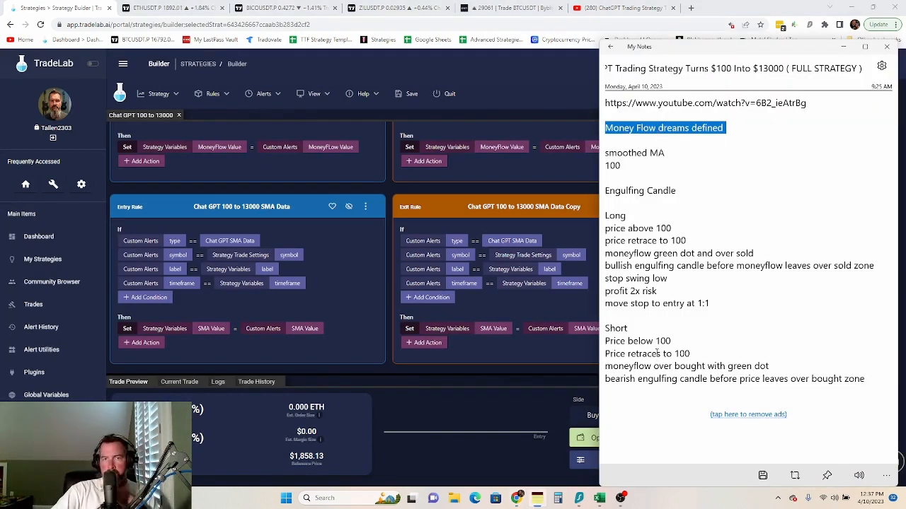
pyautogui.click(388, 326)
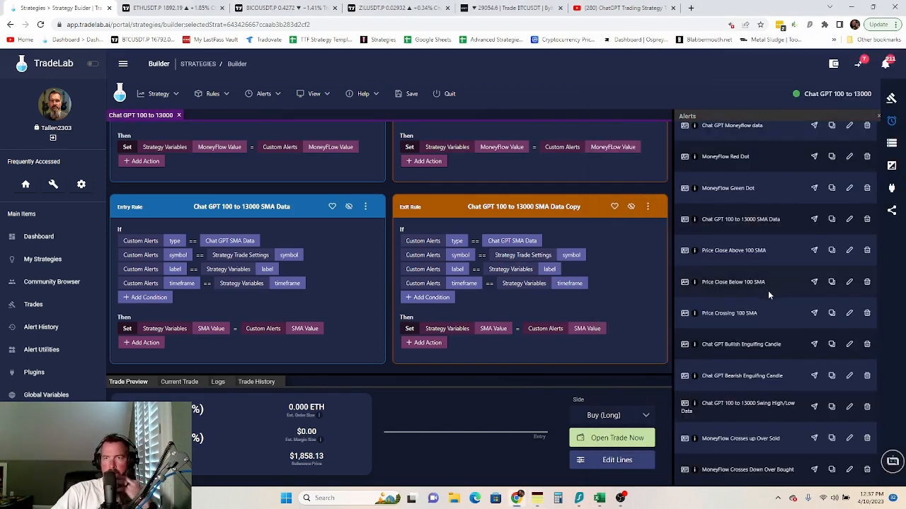
pyautogui.scroll(1, 762, 297)
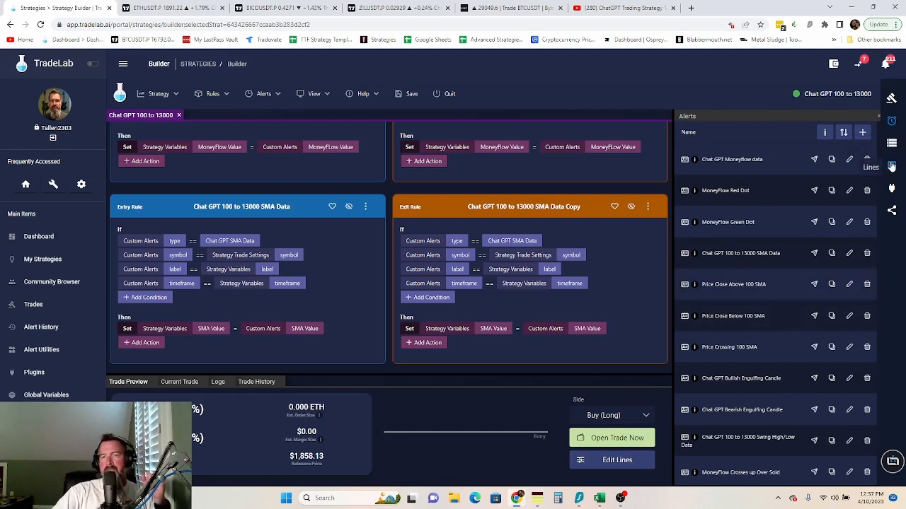
pyautogui.click(891, 165)
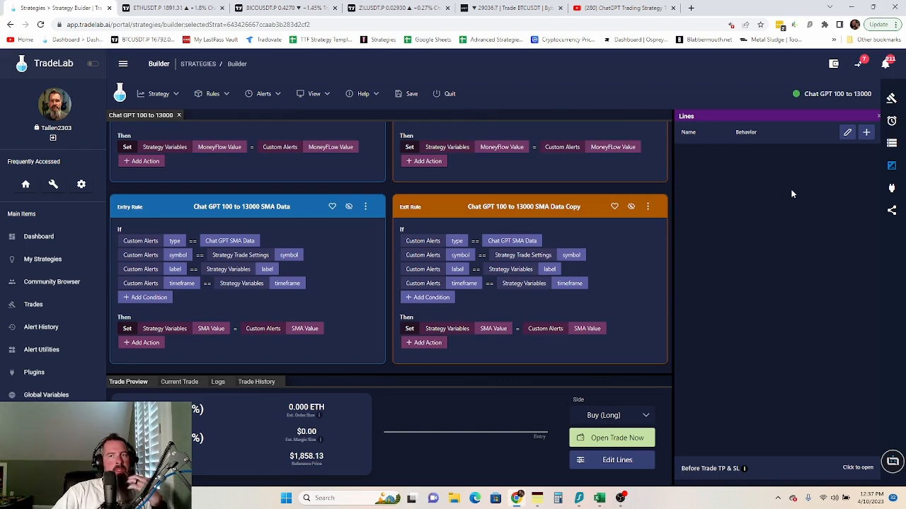
# - Start a Stop Loss line set with 2 lines, picking offsets and amounts for each
pyautogui.click(865, 132)
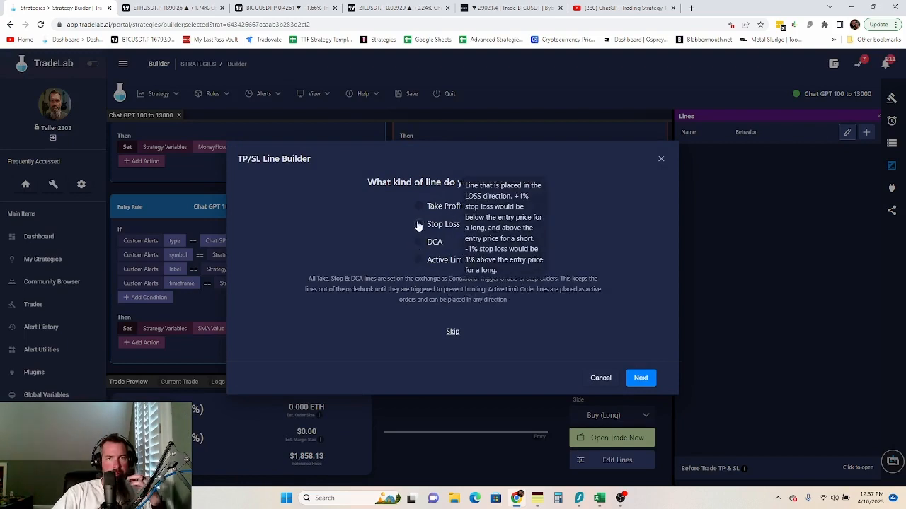
pyautogui.click(418, 225)
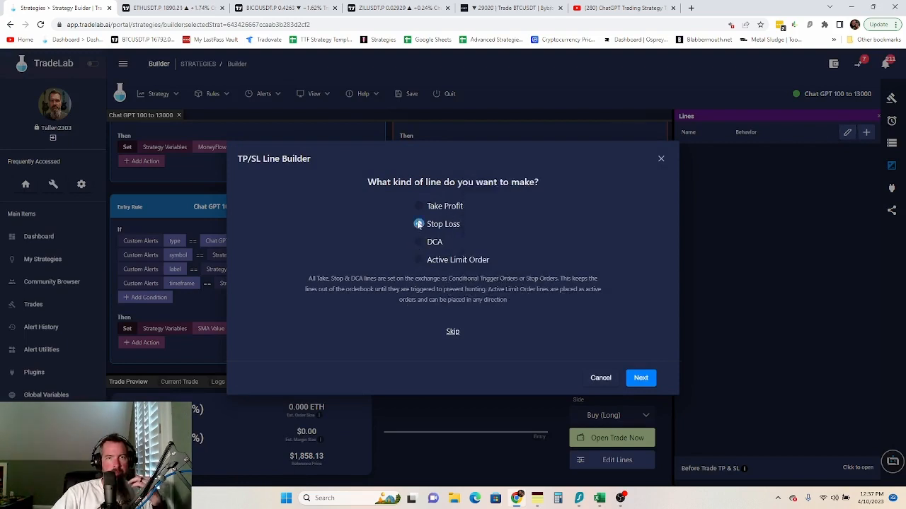
pyautogui.click(640, 378)
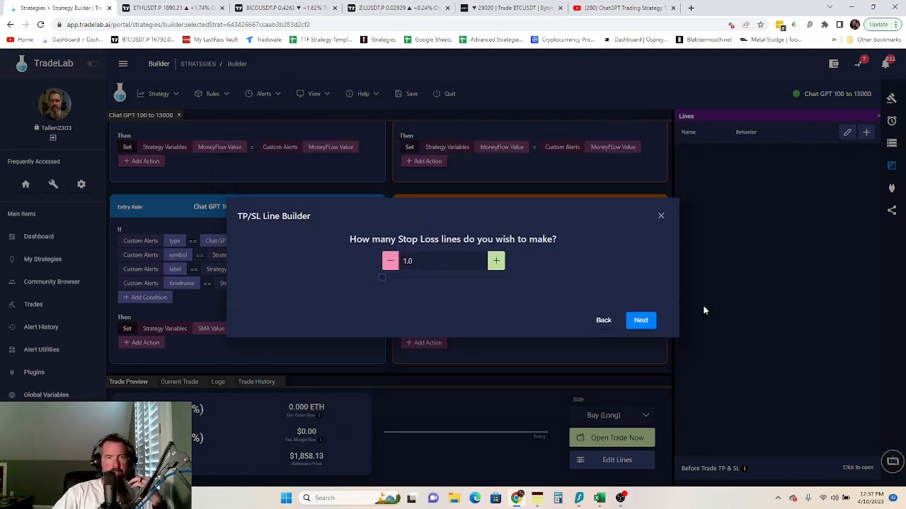
pyautogui.click(640, 321)
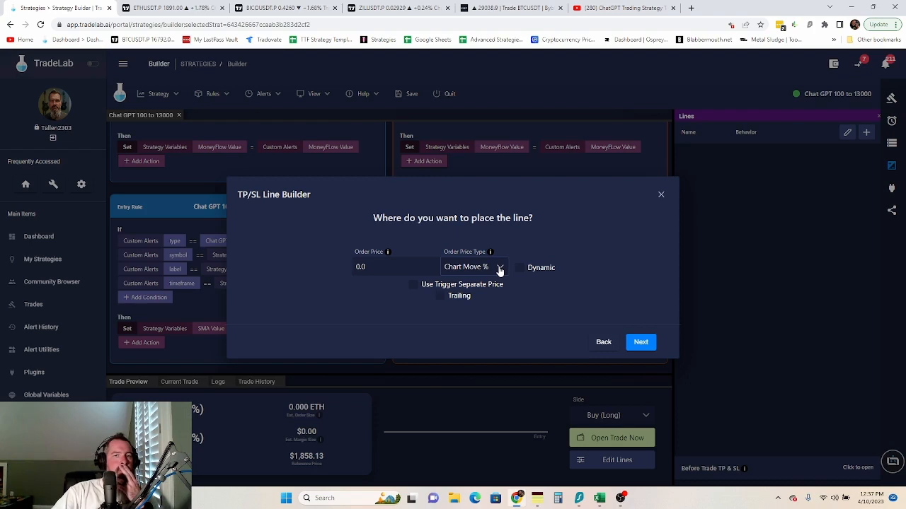
pyautogui.click(609, 345)
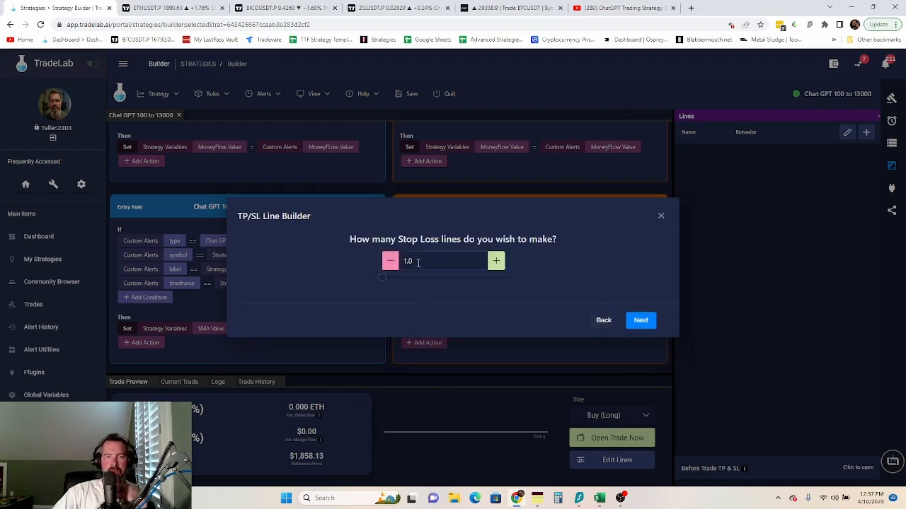
pyautogui.click(500, 267)
pyautogui.click(639, 324)
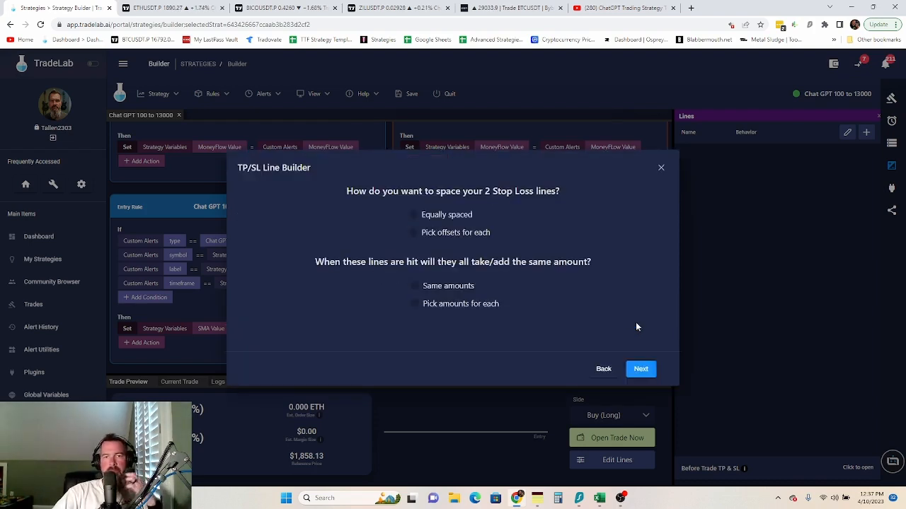
pyautogui.click(415, 234)
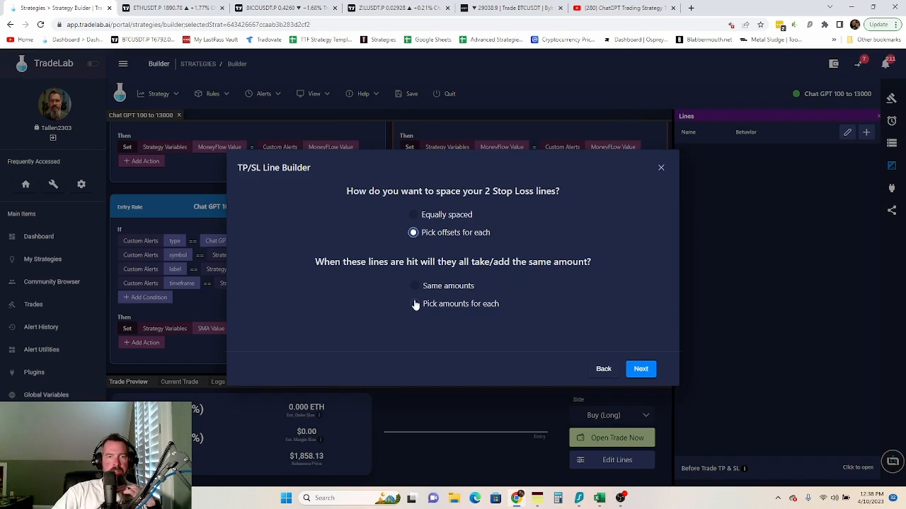
pyautogui.click(416, 305)
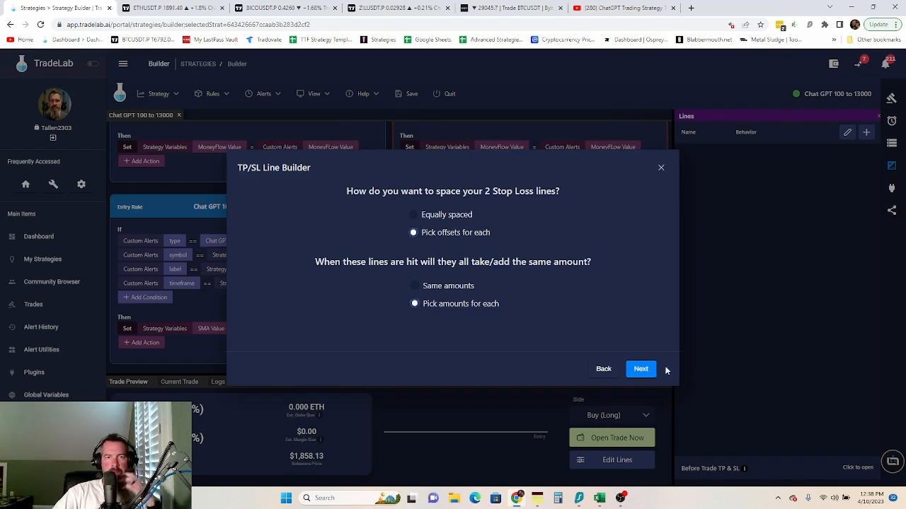
pyautogui.click(642, 370)
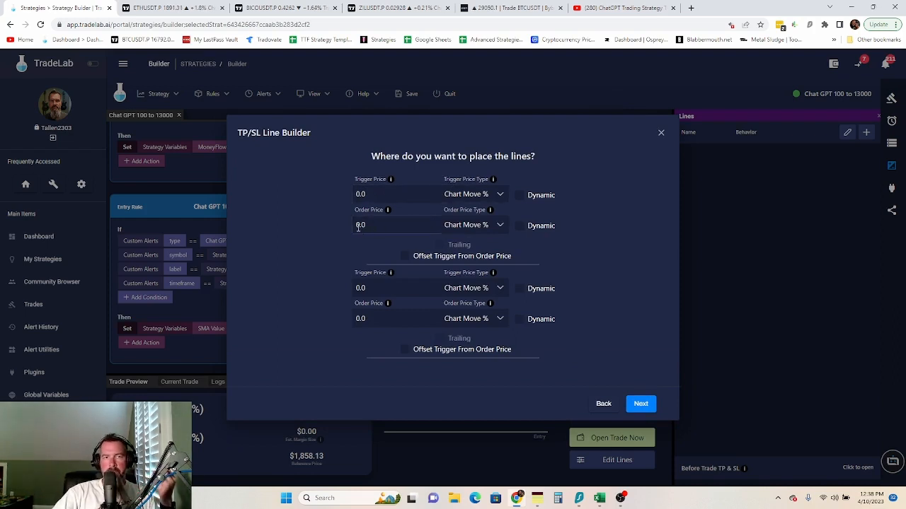
# - Price Stop Line 1 at 0.12% Chart Move from entry and Stop Line 2 as USD Exact Price
pyautogui.click(496, 319)
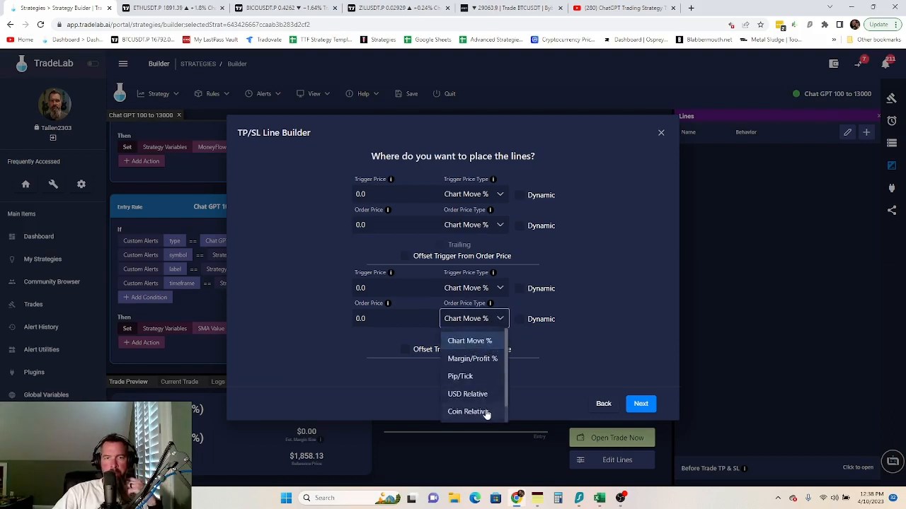
pyautogui.scroll(-1, 484, 400)
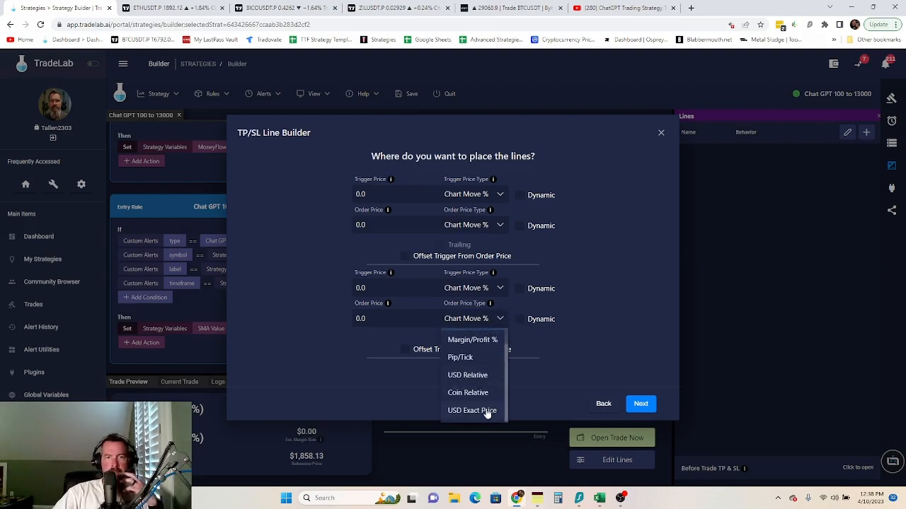
pyautogui.click(485, 410)
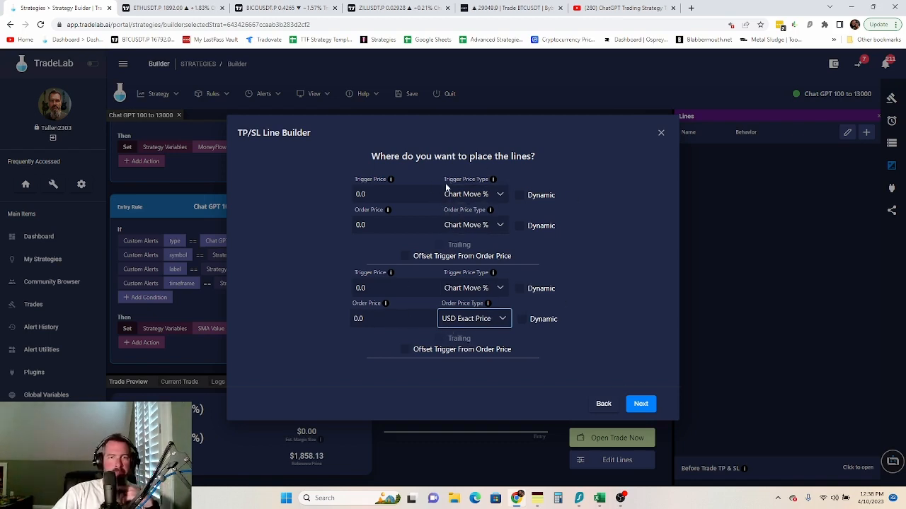
pyautogui.click(497, 195)
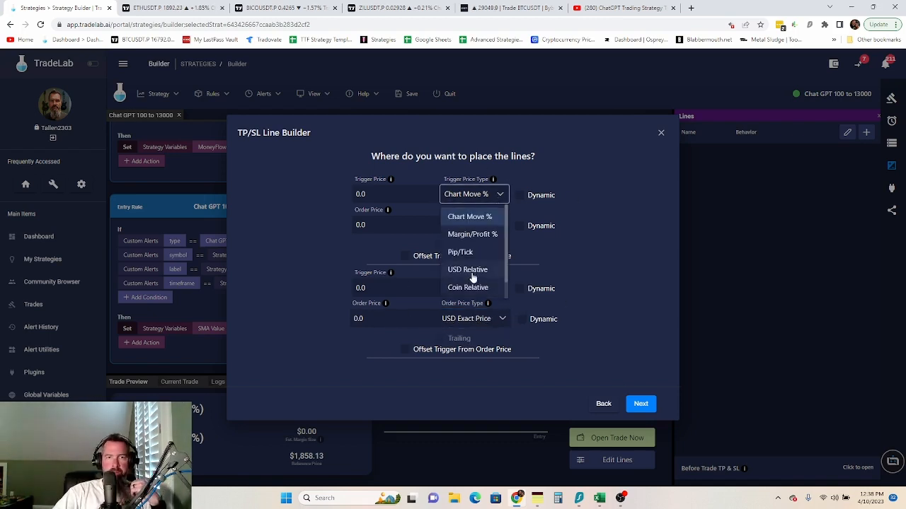
pyautogui.click(471, 218)
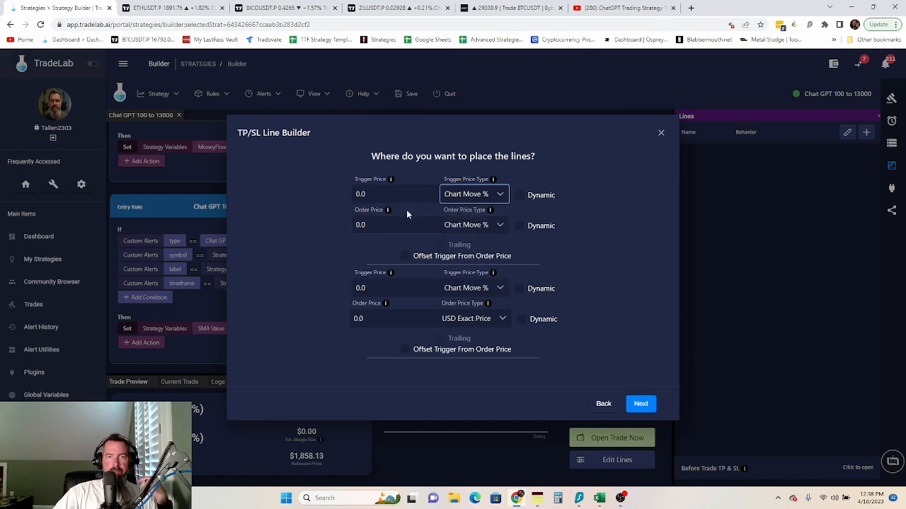
pyautogui.click(493, 195)
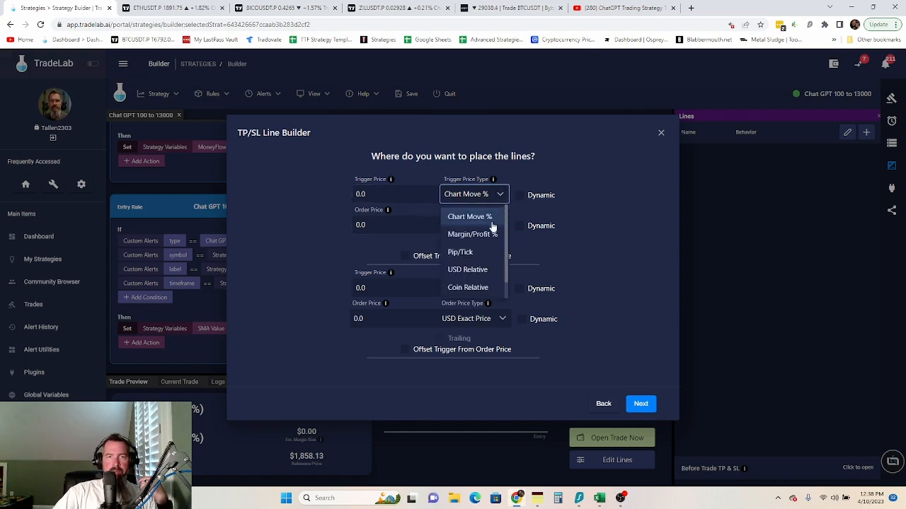
pyautogui.click(410, 200)
pyautogui.click(387, 226)
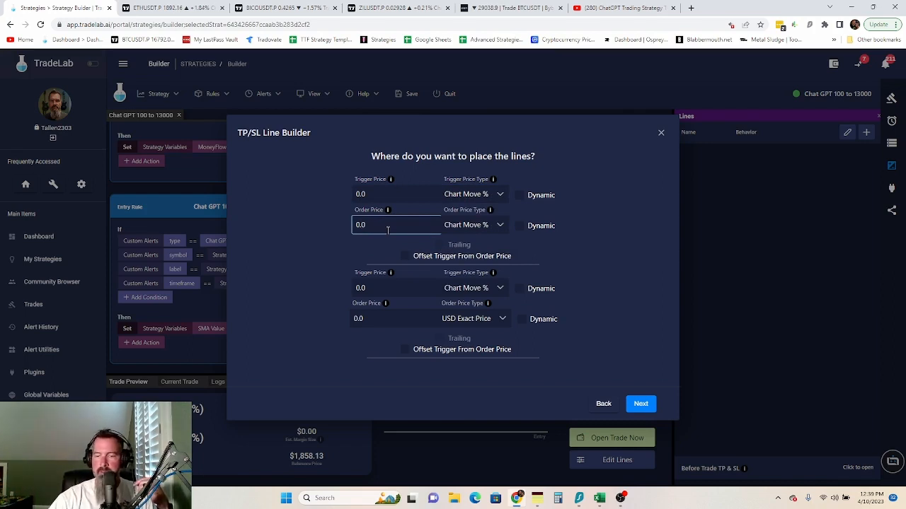
pyautogui.press('BackSpace')
pyautogui.write('12')
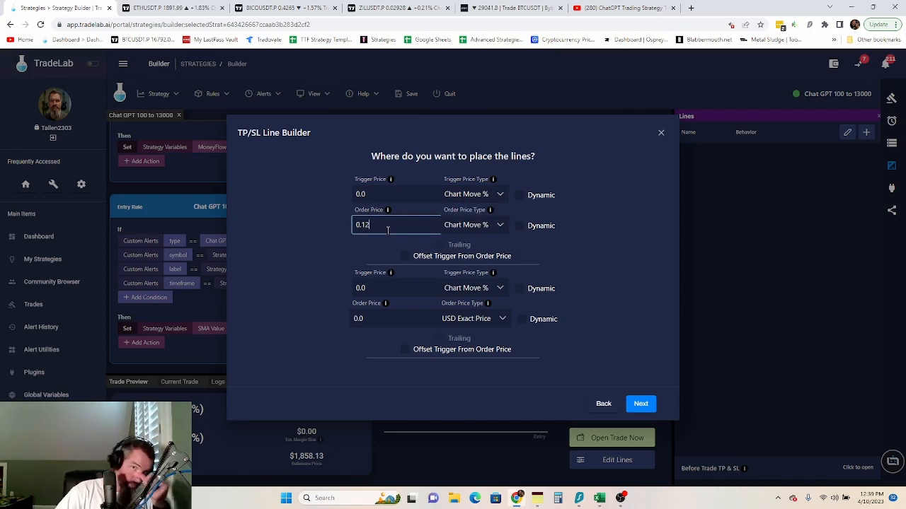
pyautogui.click(600, 262)
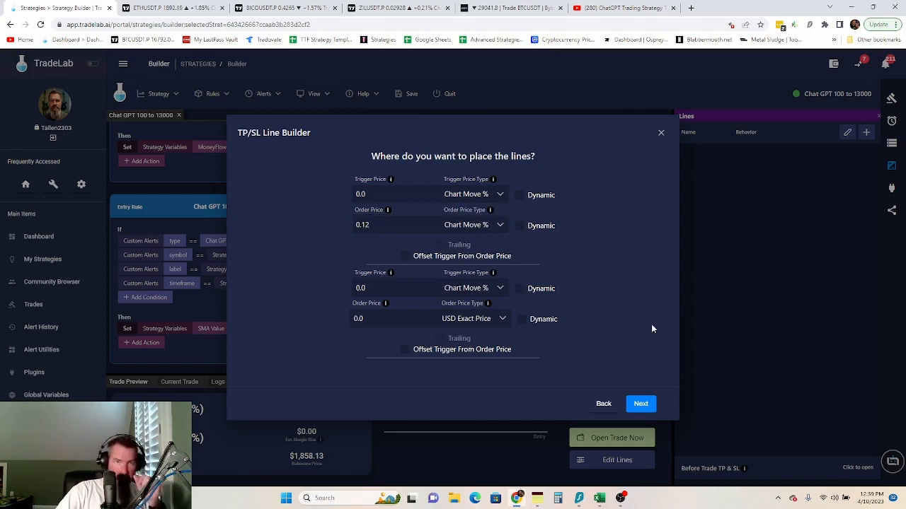
# - Set the stop lines to close the position when hit, pick the order type, and finish
pyautogui.click(640, 407)
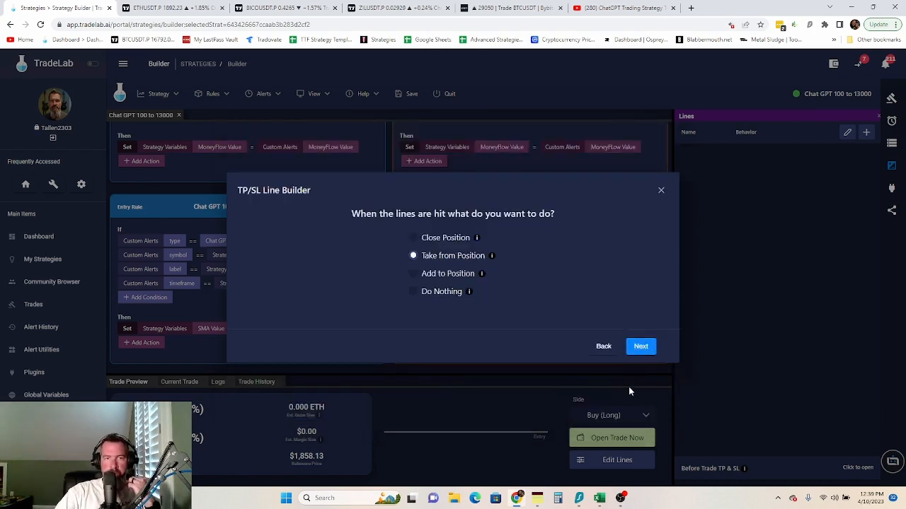
pyautogui.click(413, 238)
pyautogui.click(641, 346)
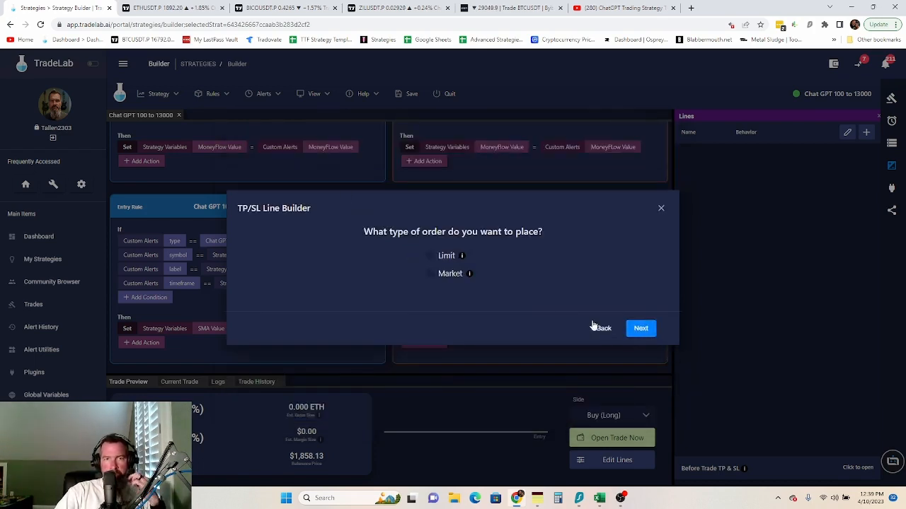
pyautogui.click(432, 273)
pyautogui.click(637, 327)
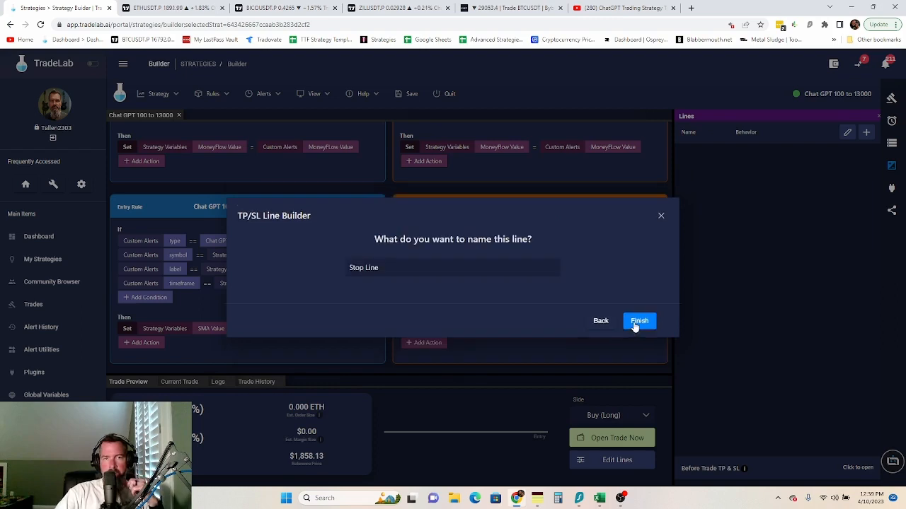
pyautogui.click(639, 321)
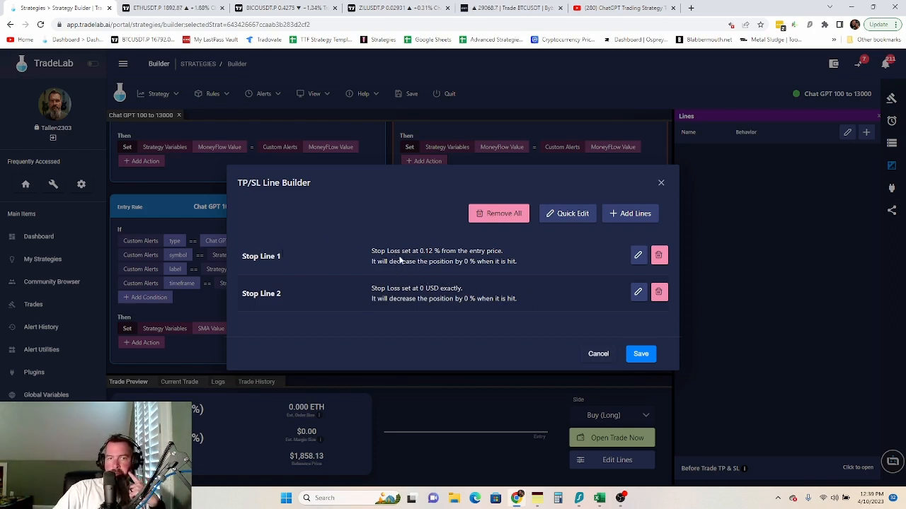
# - Save the two stop lines and begin adding new Take Profit lines
pyautogui.click(640, 353)
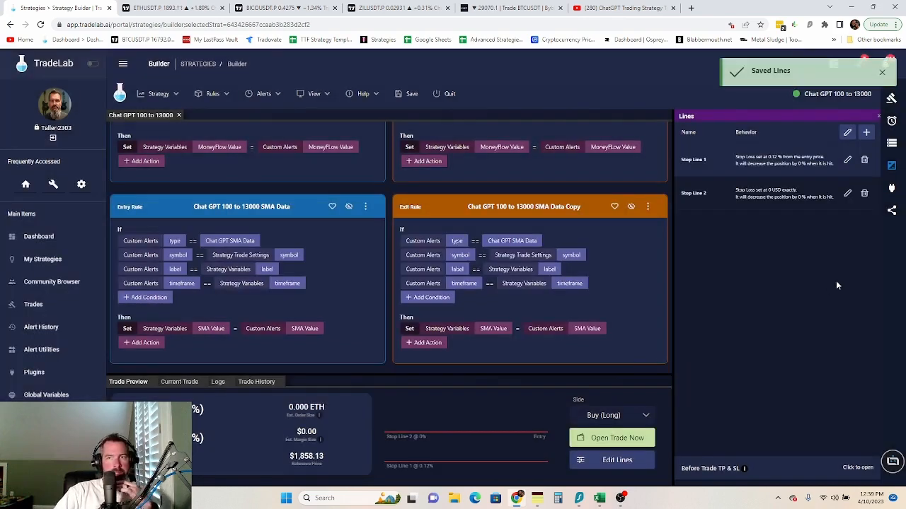
pyautogui.click(847, 132)
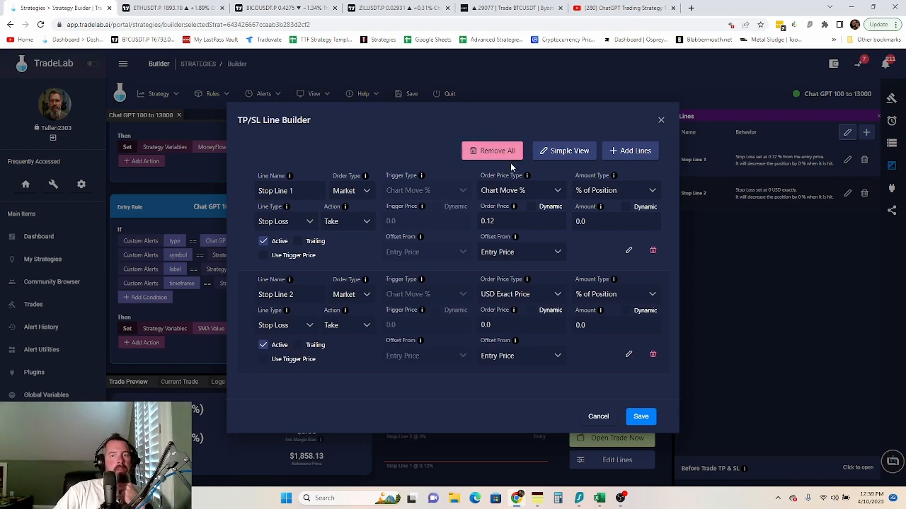
pyautogui.click(632, 150)
pyautogui.click(426, 207)
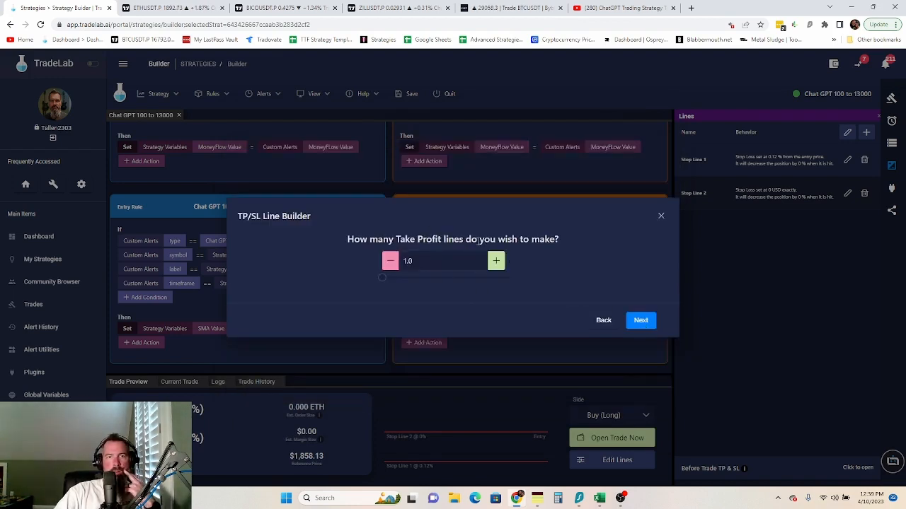
# - Make 2 take-profit lines, picking offsets and amounts for each
pyautogui.click(498, 262)
pyautogui.click(638, 323)
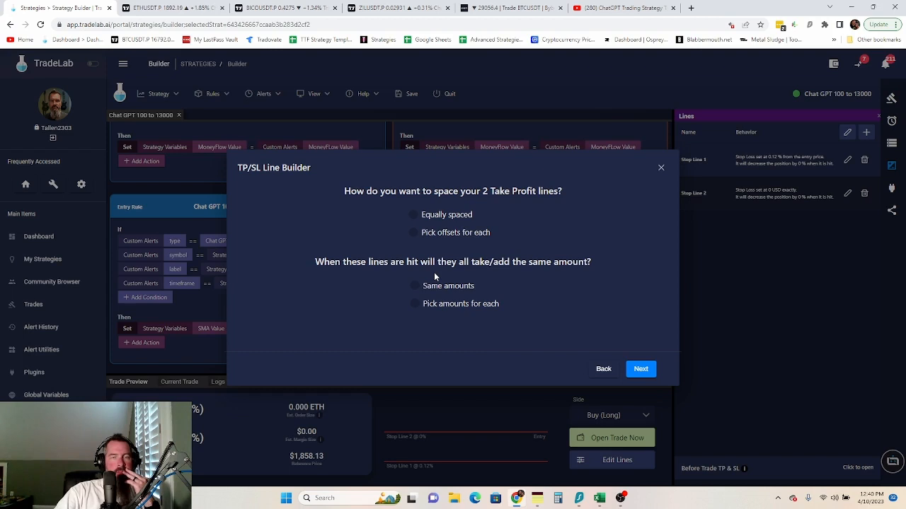
pyautogui.click(413, 233)
pyautogui.click(415, 303)
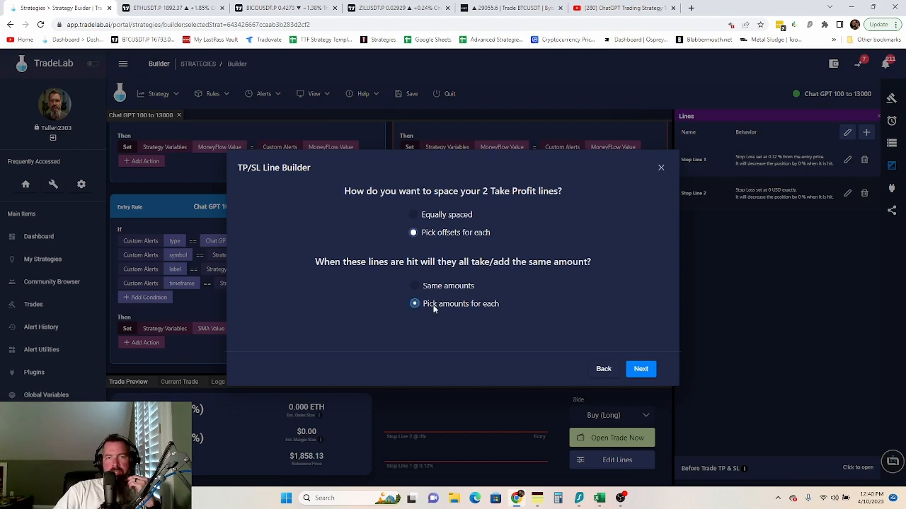
pyautogui.click(640, 368)
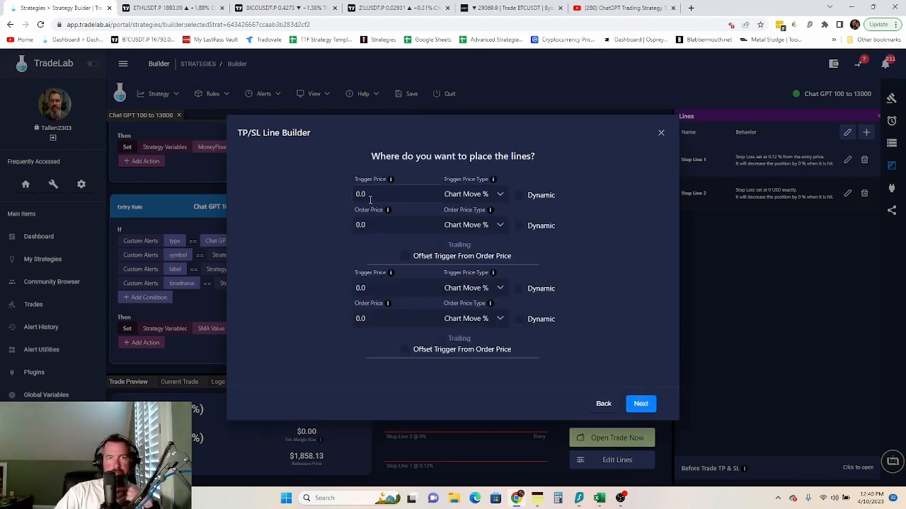
# - Set Take Line 1's order price to 0.24% and Take Line 2 to USD Exact Price
pyautogui.click(369, 221)
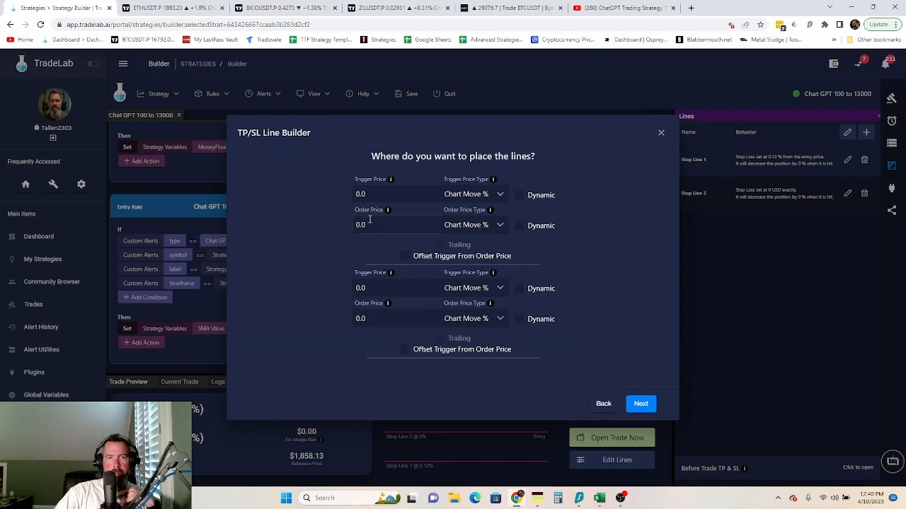
pyautogui.click(371, 222)
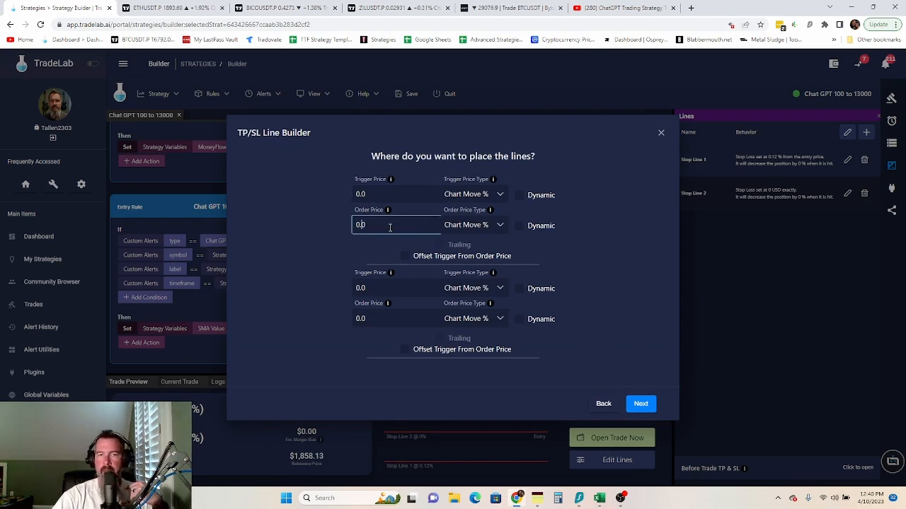
pyautogui.press('BackSpace')
pyautogui.write('24')
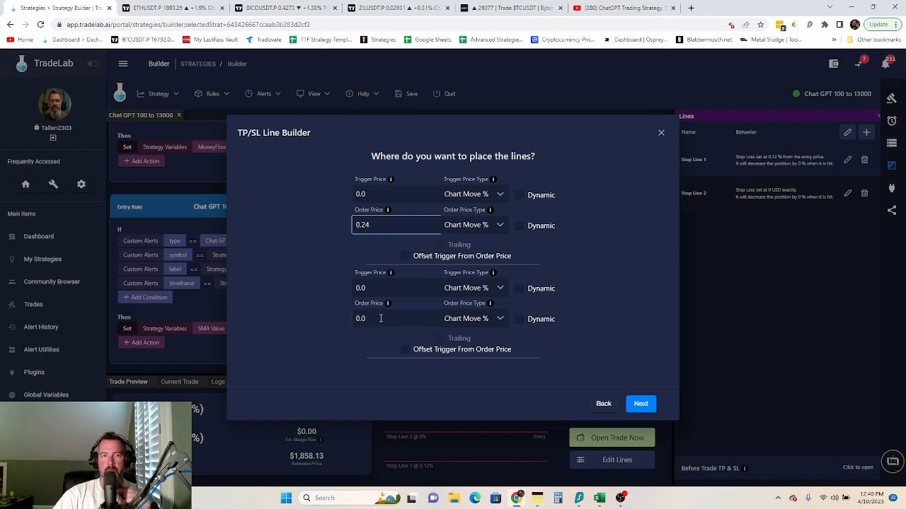
pyautogui.click(500, 326)
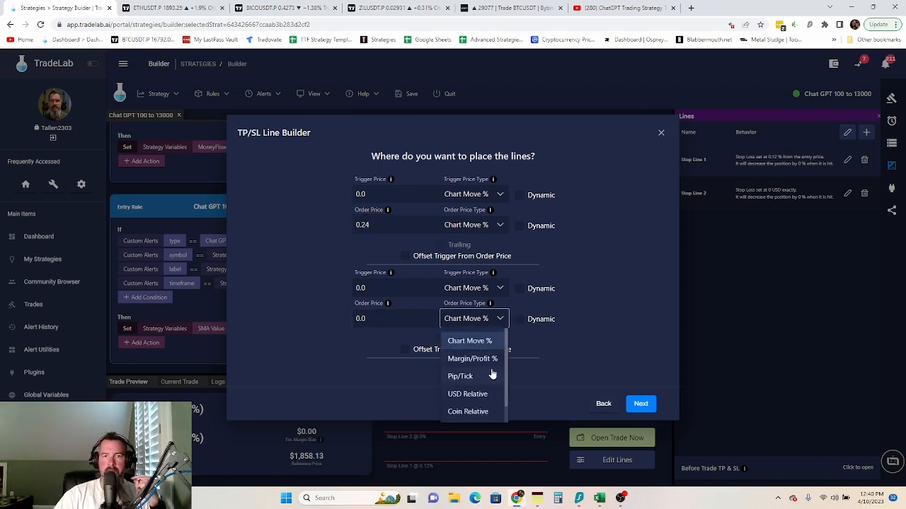
pyautogui.scroll(-1, 481, 415)
pyautogui.click(479, 412)
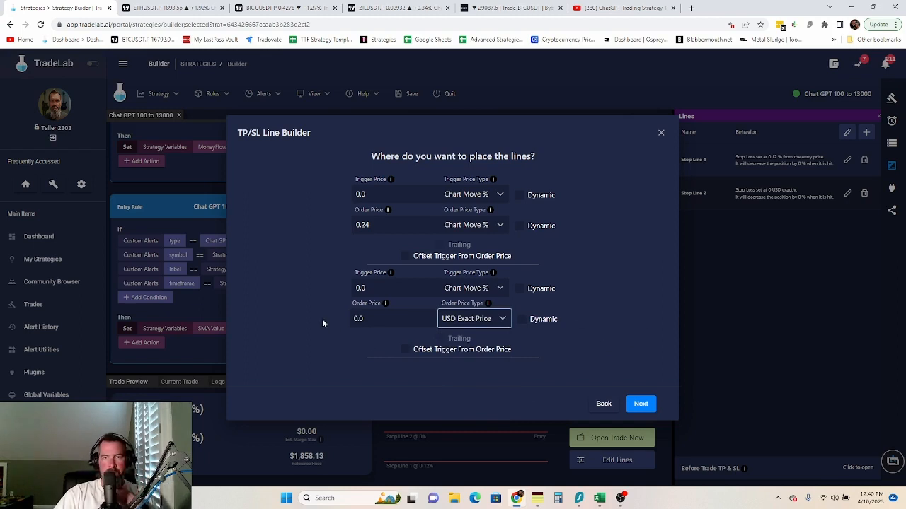
# - Make the take-profit lines take from the position as Limit orders and save them
pyautogui.click(641, 405)
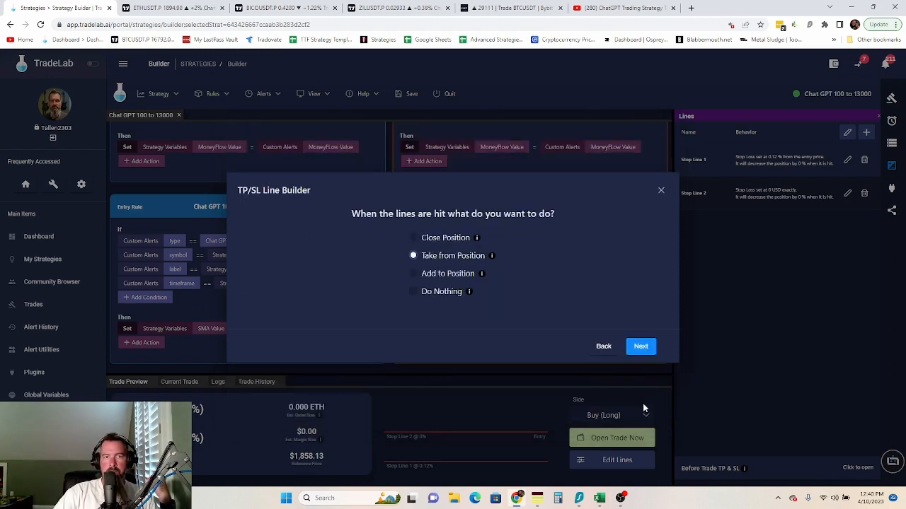
pyautogui.click(417, 239)
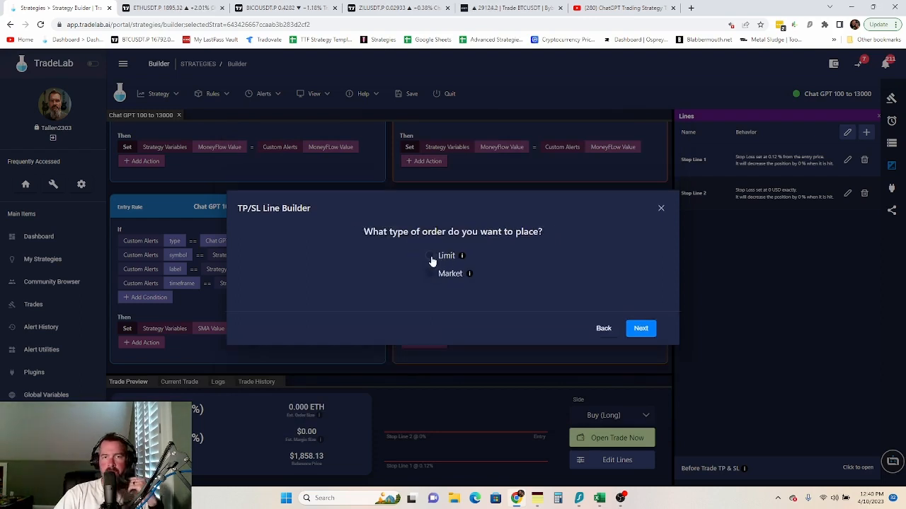
pyautogui.click(433, 258)
pyautogui.click(639, 321)
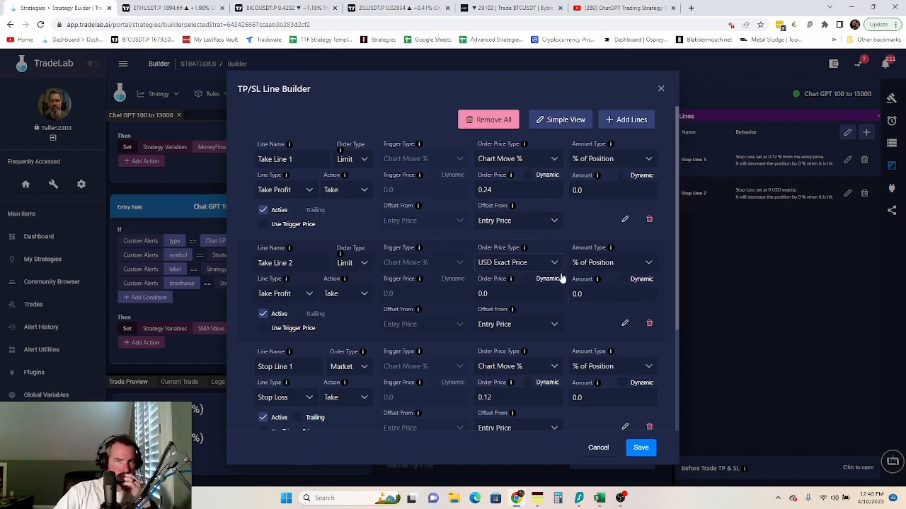
pyautogui.click(641, 448)
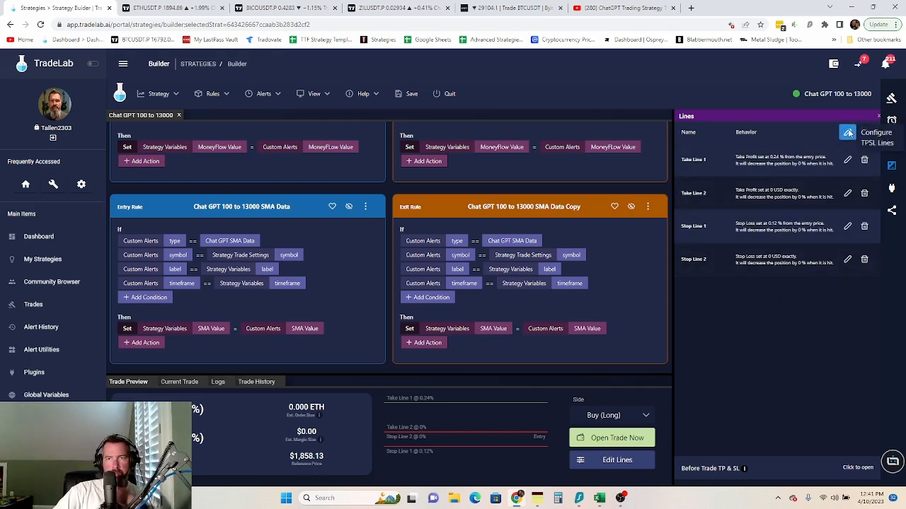
pyautogui.click(847, 134)
# - Add another set of 2 take-profit lines with offsets and amounts picked for each
pyautogui.click(626, 118)
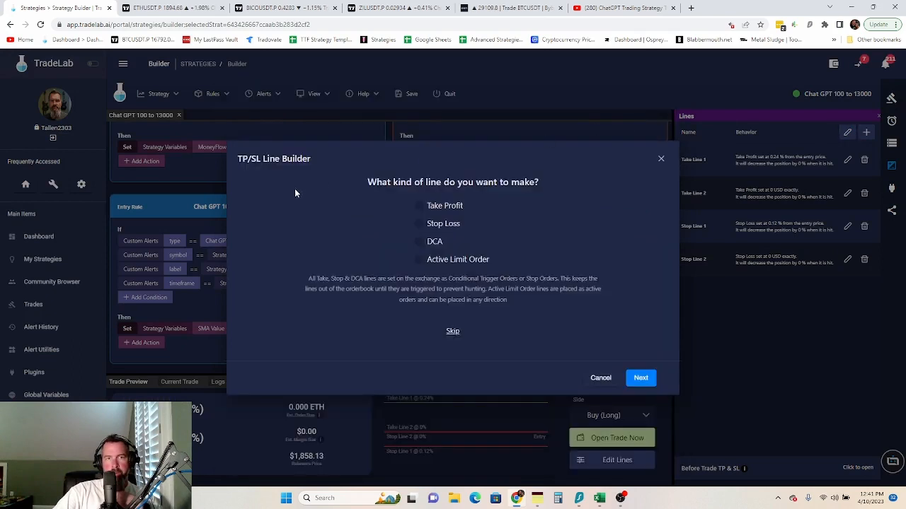
pyautogui.click(419, 206)
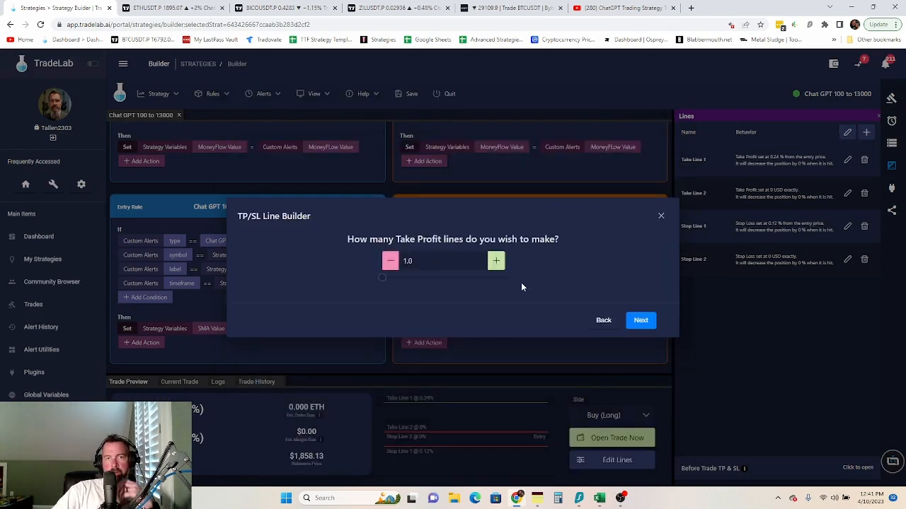
pyautogui.click(496, 261)
pyautogui.click(640, 320)
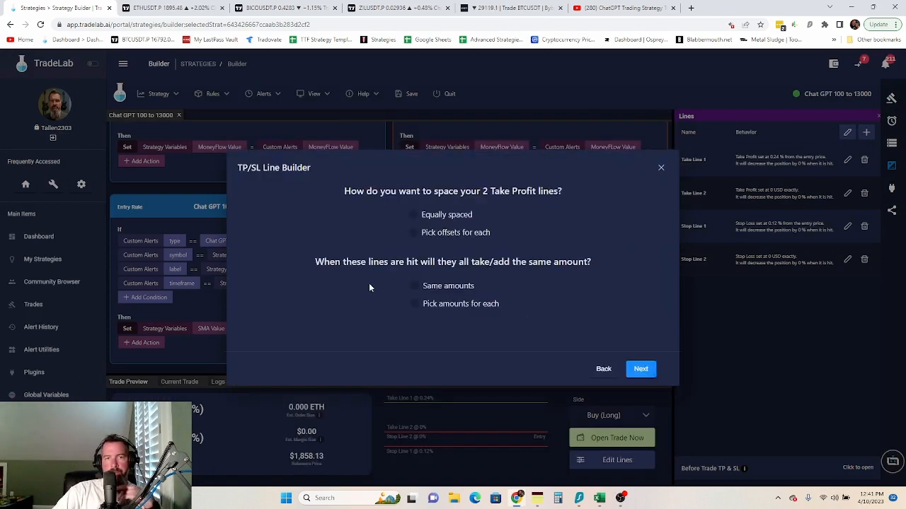
pyautogui.click(413, 232)
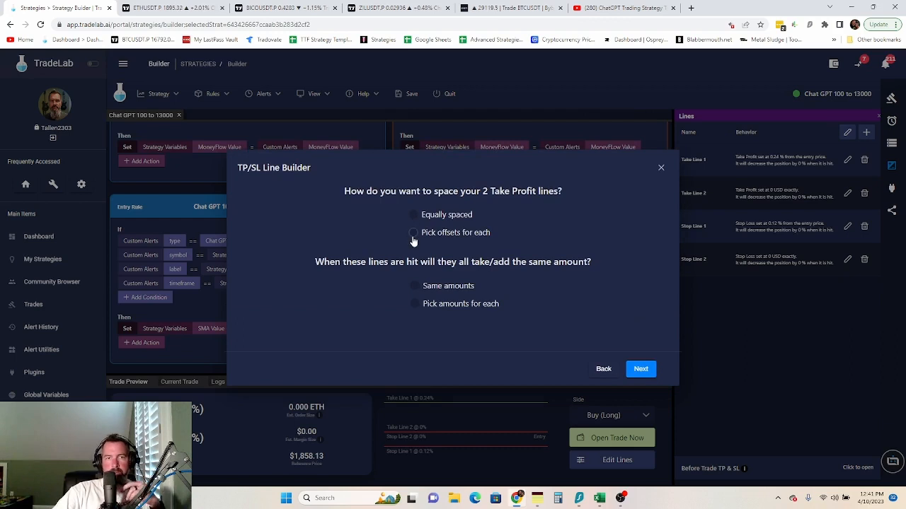
pyautogui.click(414, 305)
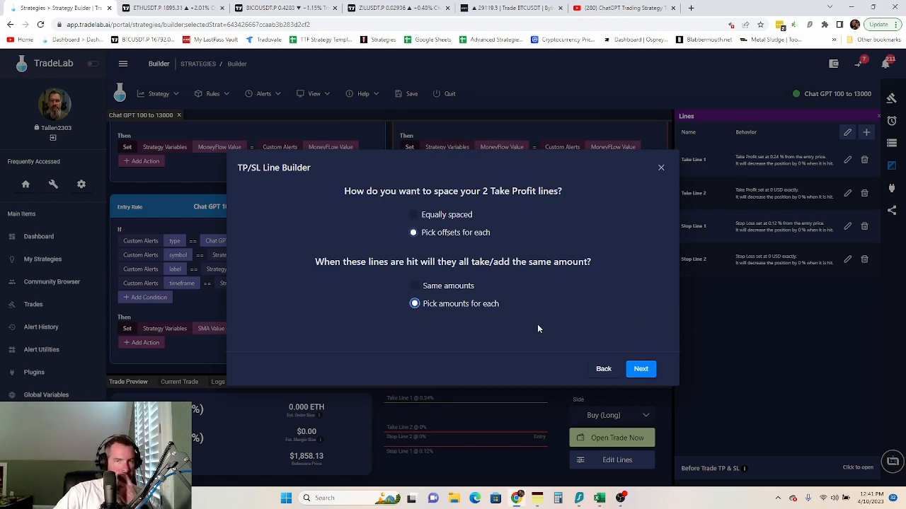
pyautogui.click(640, 369)
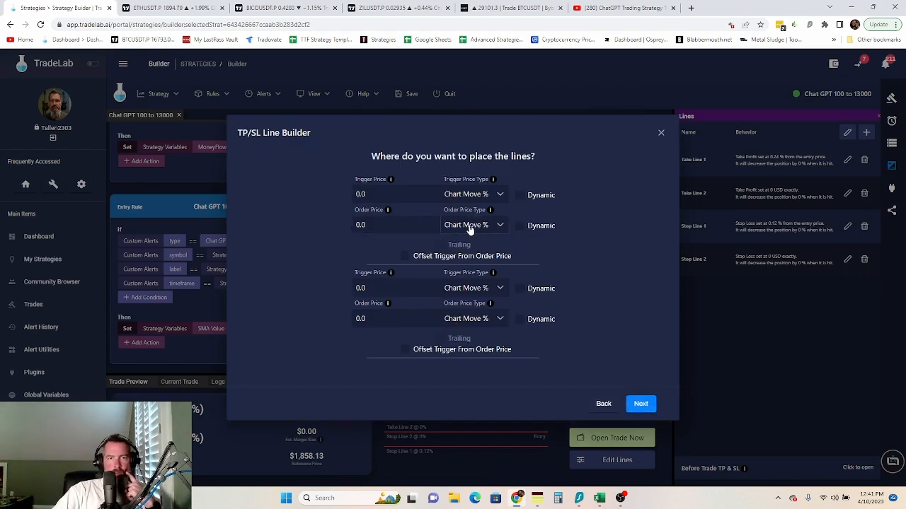
# - Price the first new line at 0.12% from entry and the second as USD Exact Price
pyautogui.click(375, 225)
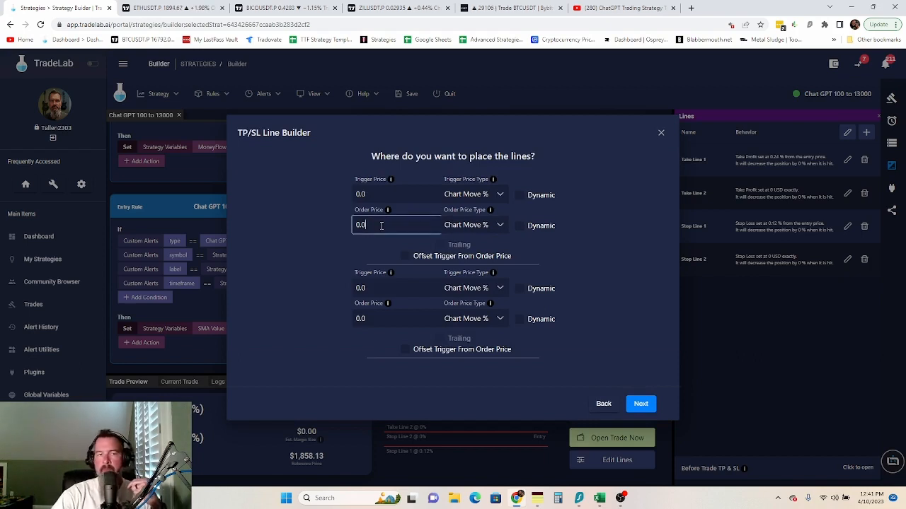
pyautogui.press('Left')
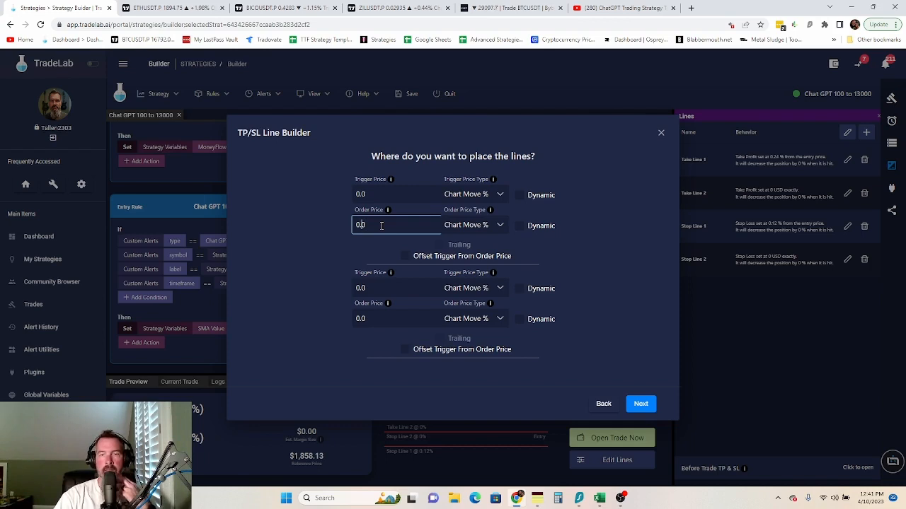
pyautogui.write('12')
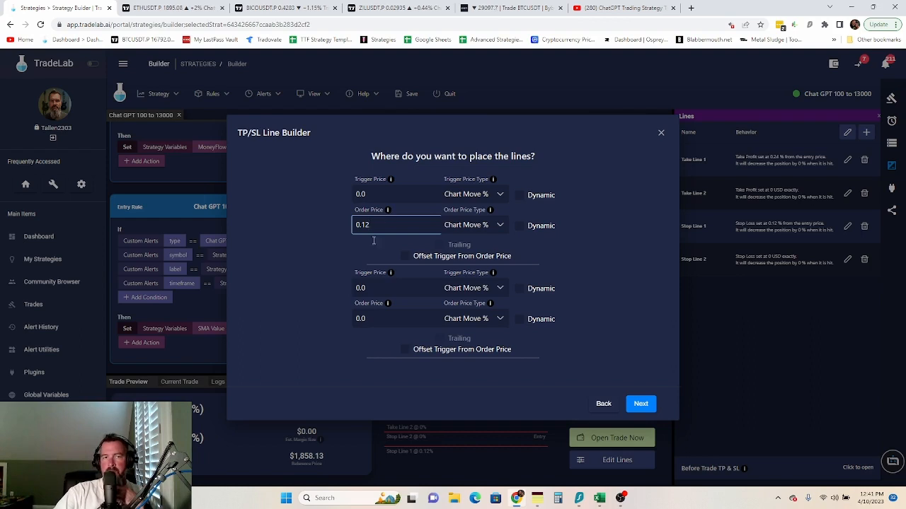
pyautogui.click(500, 319)
pyautogui.scroll(-1, 495, 350)
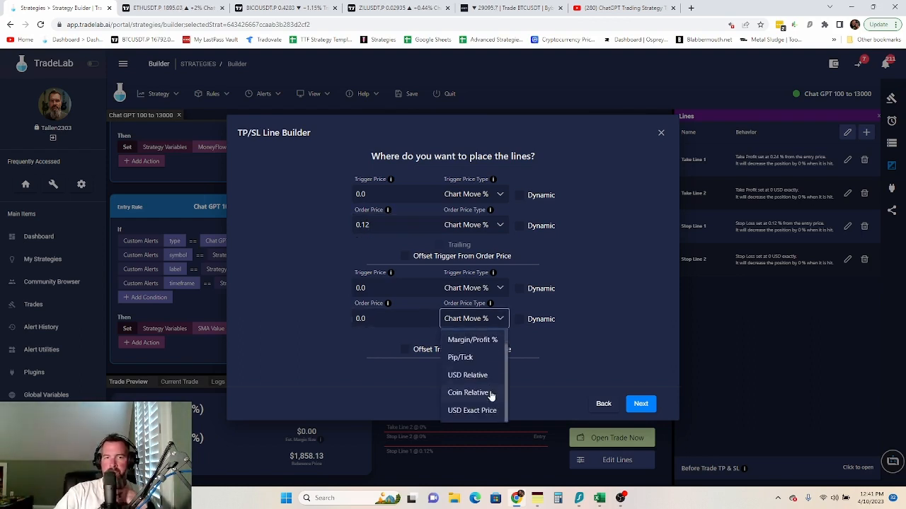
pyautogui.click(485, 411)
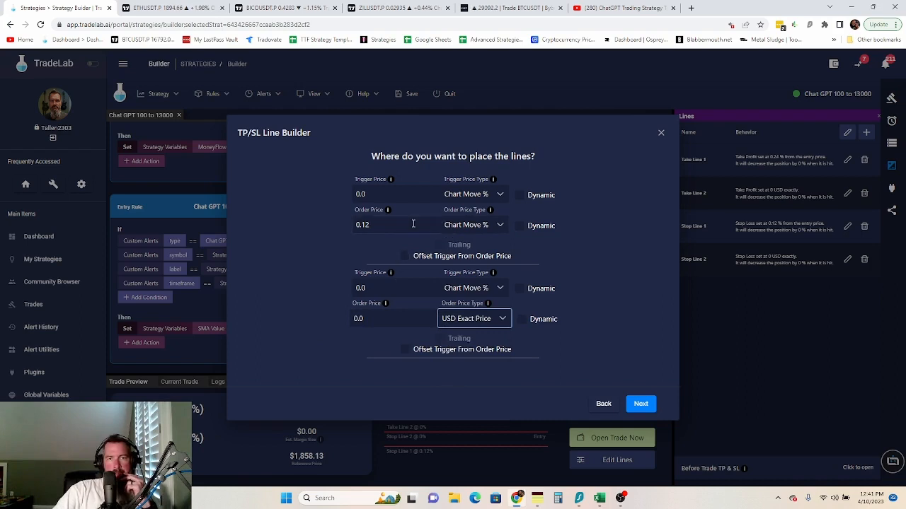
# - Choose the on-hit action, make them Limit orders, and name the lines 'Move Stop'
pyautogui.click(640, 403)
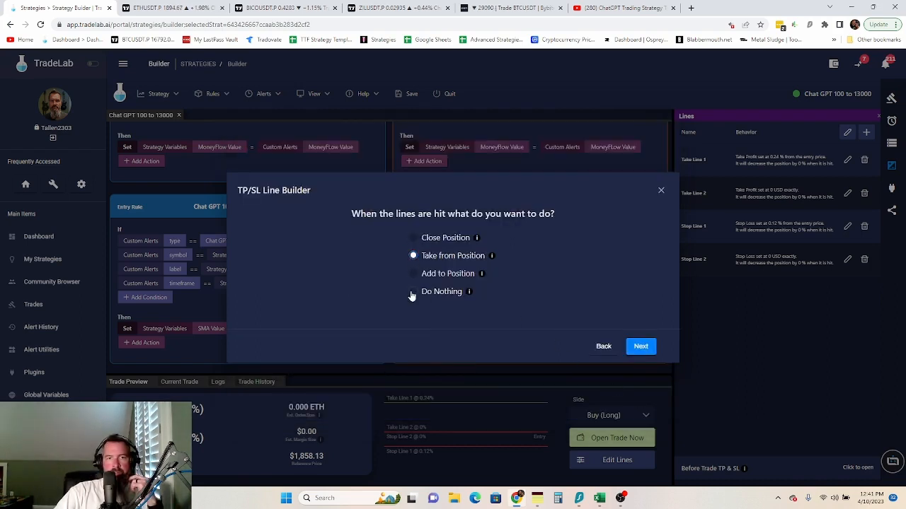
pyautogui.click(640, 347)
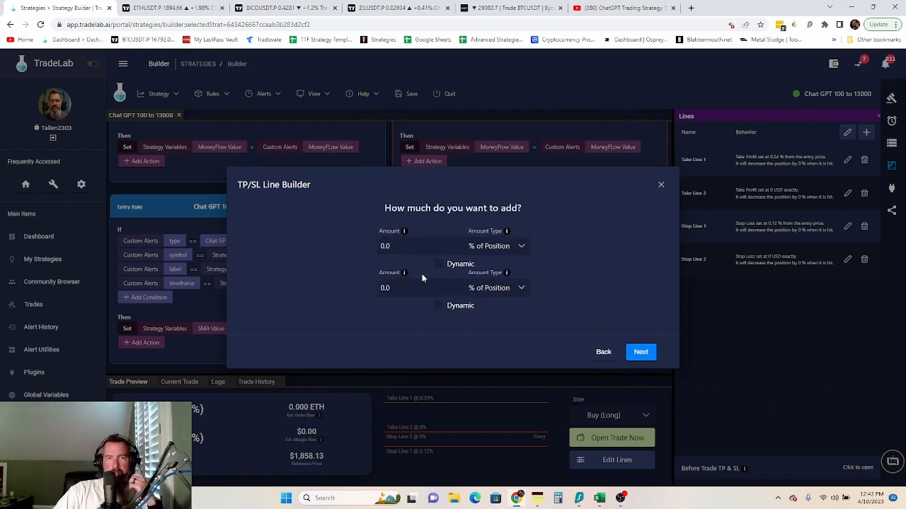
pyautogui.click(639, 352)
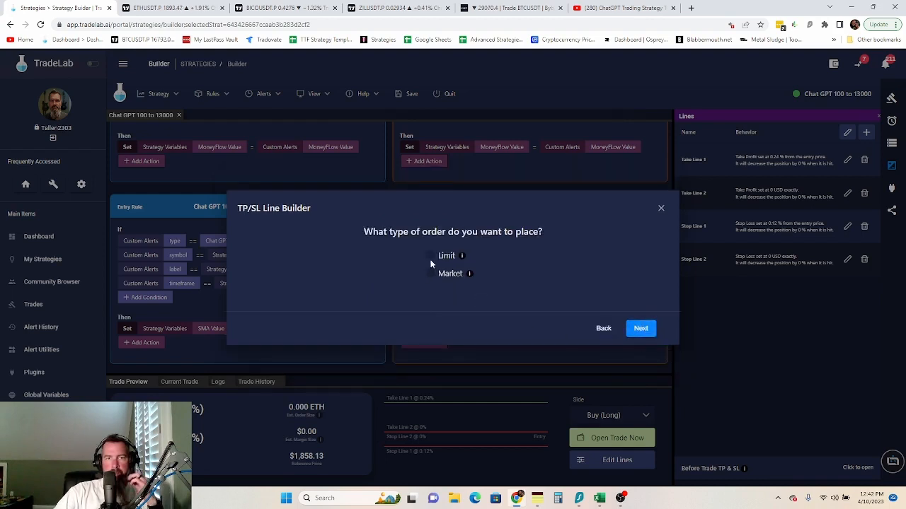
pyautogui.click(431, 257)
pyautogui.click(640, 328)
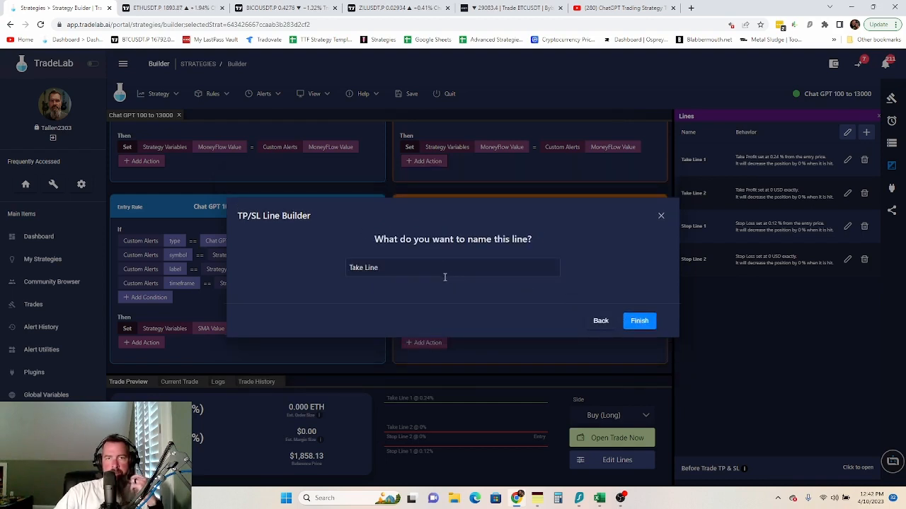
pyautogui.click(363, 267)
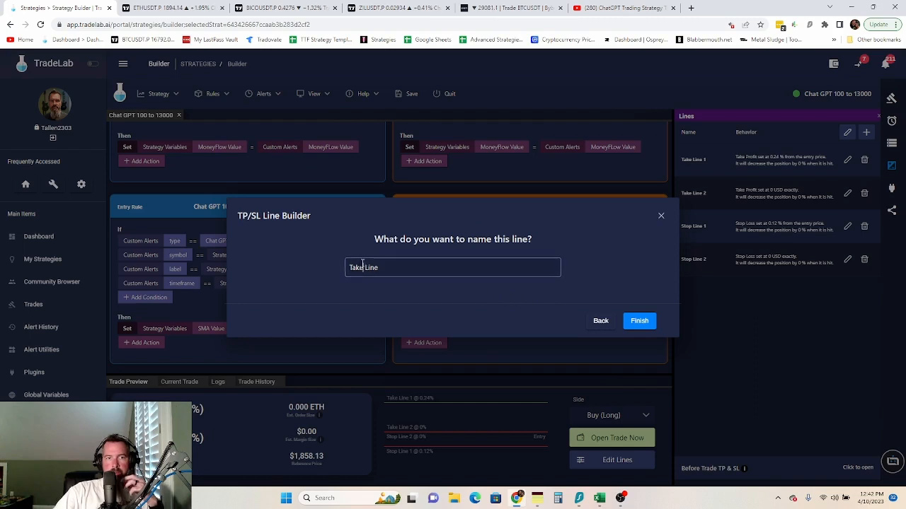
pyautogui.press('BackSpace')
pyautogui.press('BackSpace')
pyautogui.press('BackSpace')
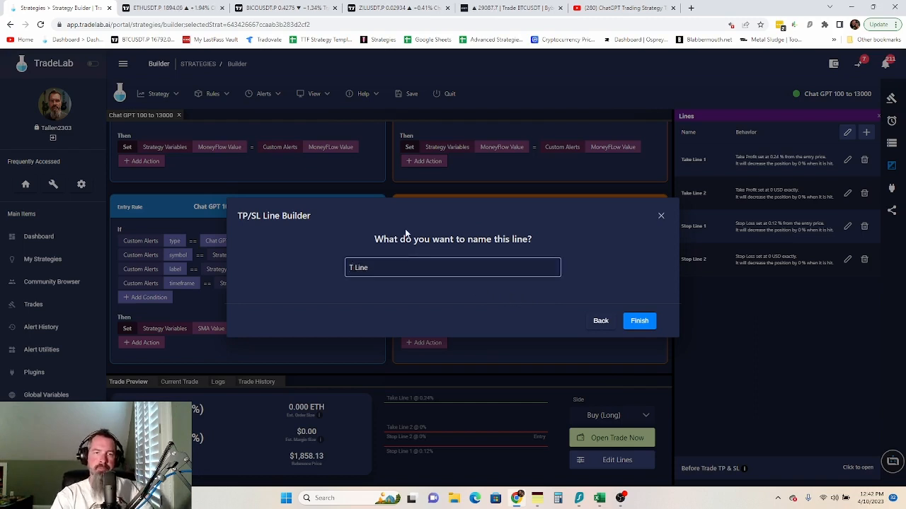
pyautogui.press('BackSpace')
pyautogui.write('Move SL')
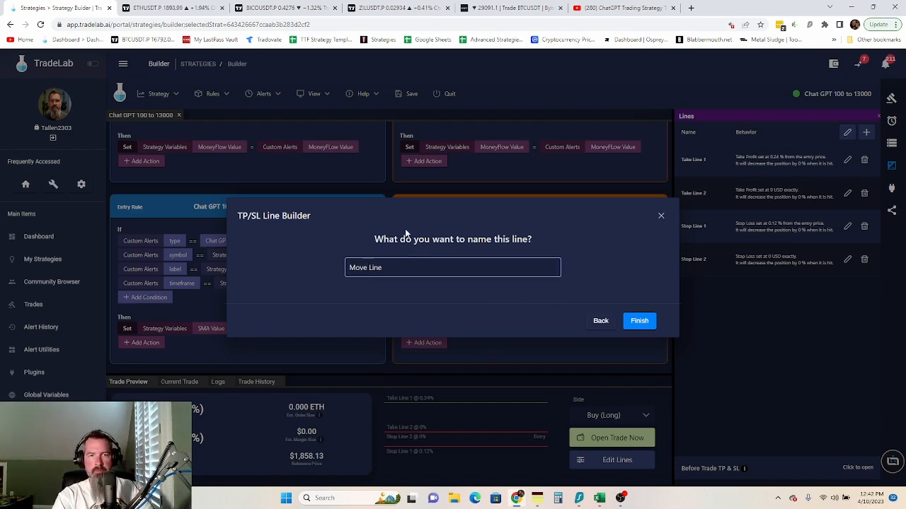
pyautogui.write('top')
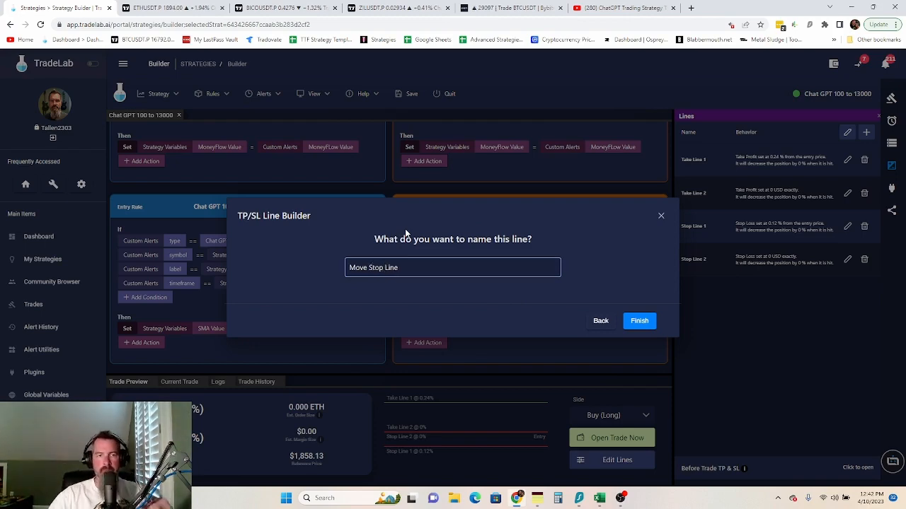
pyautogui.click(641, 322)
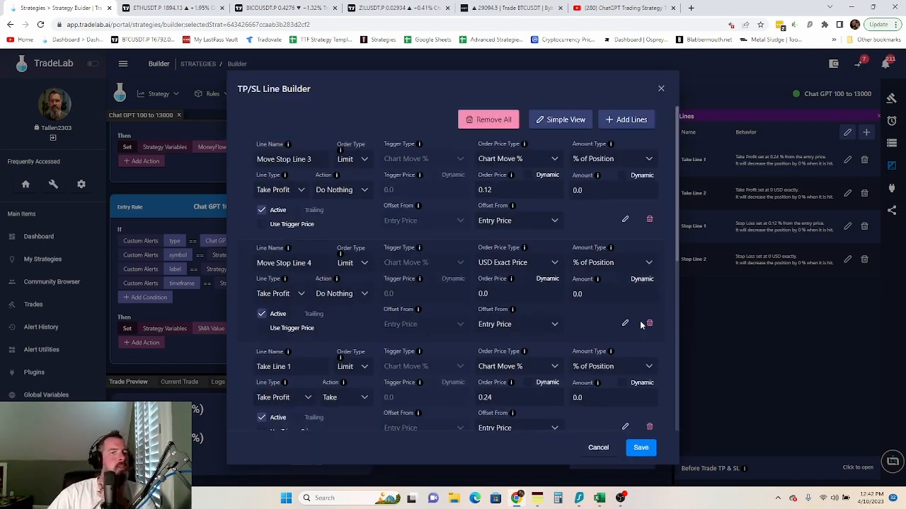
# - Rename the new lines Move Stop Line 1 and Move Stop Line 2, then save the lines
pyautogui.scroll(-5, 337, 297)
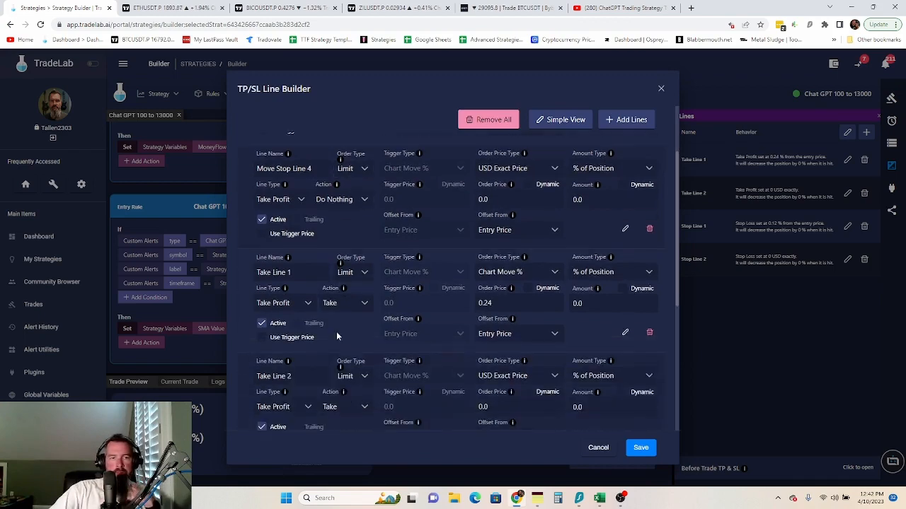
pyautogui.scroll(-5, 357, 372)
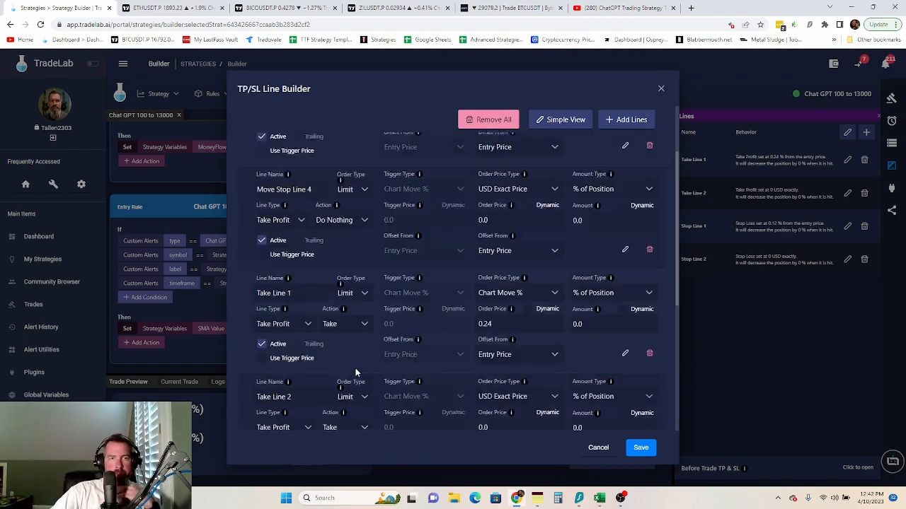
pyautogui.scroll(1, 331, 287)
pyautogui.click(326, 245)
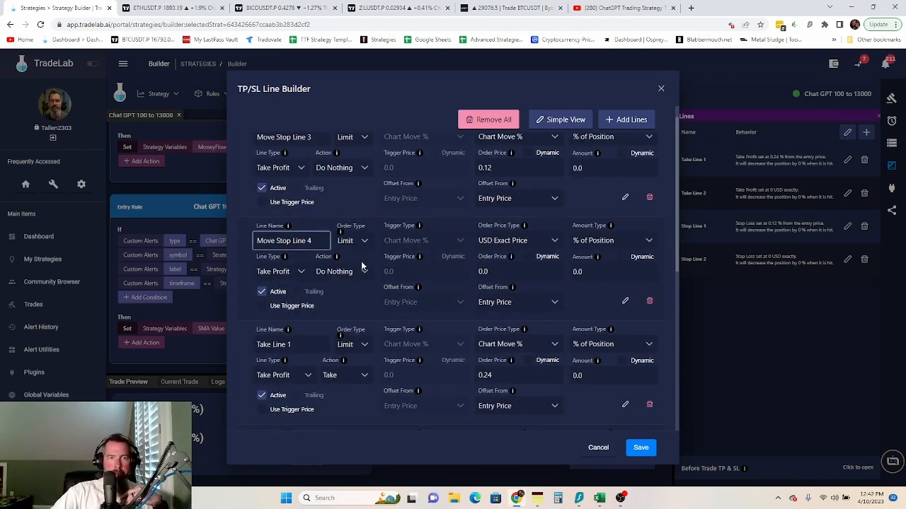
pyautogui.scroll(1, 361, 266)
pyautogui.click(313, 160)
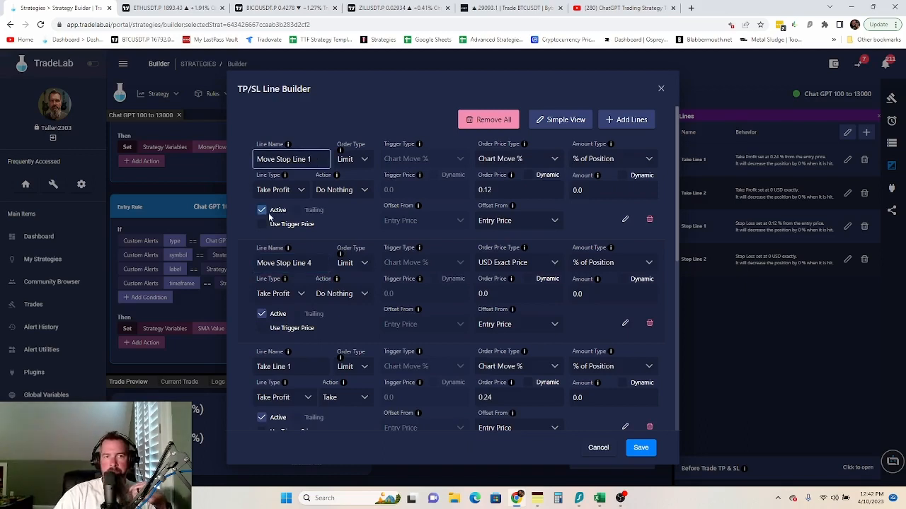
pyautogui.click(311, 264)
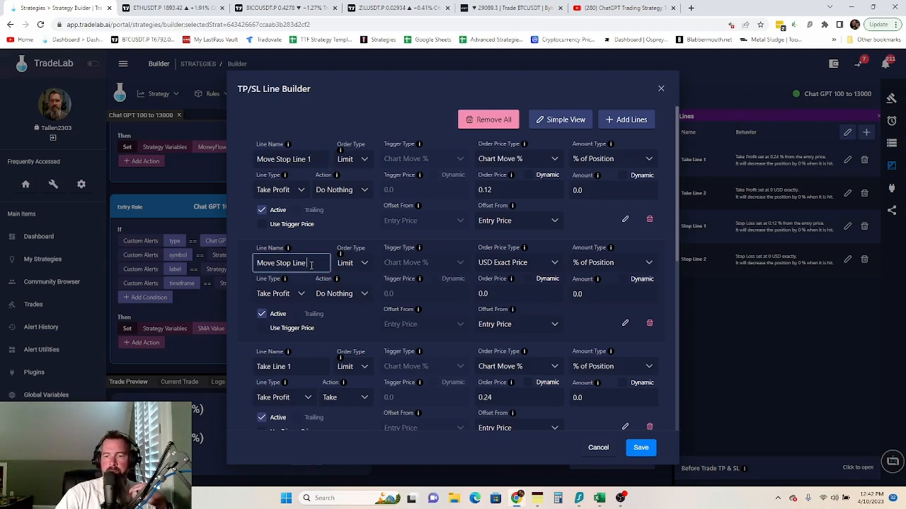
pyautogui.click(235, 279)
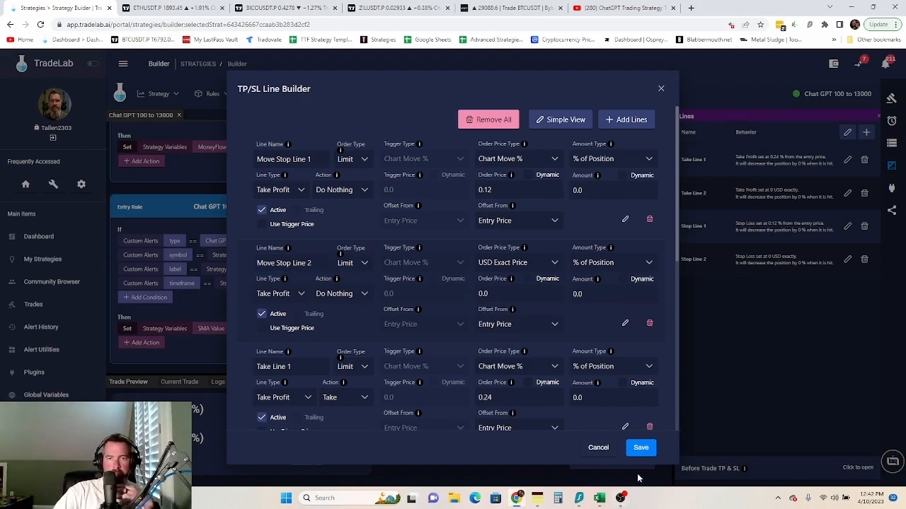
pyautogui.click(639, 450)
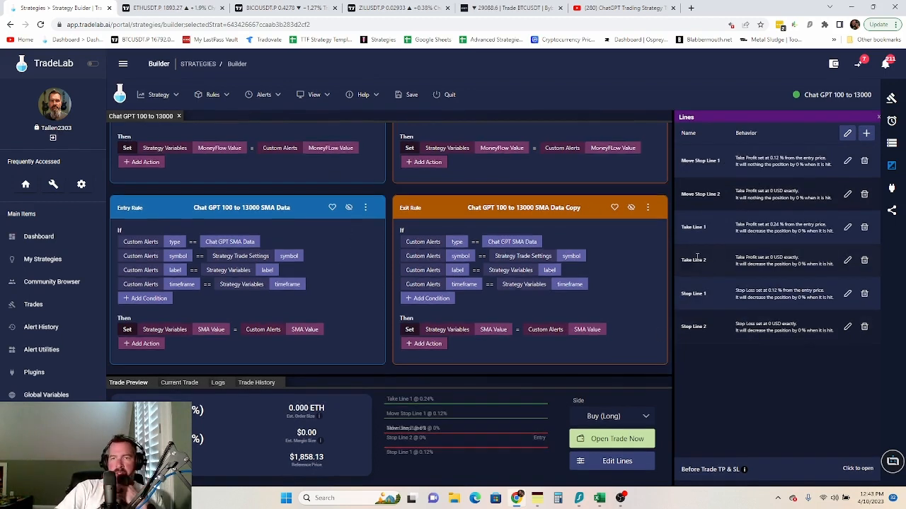
# - Scroll through the saved lines and reopen My Notes with the long and short rules
pyautogui.scroll(3, 407, 205)
pyautogui.scroll(-3, 404, 210)
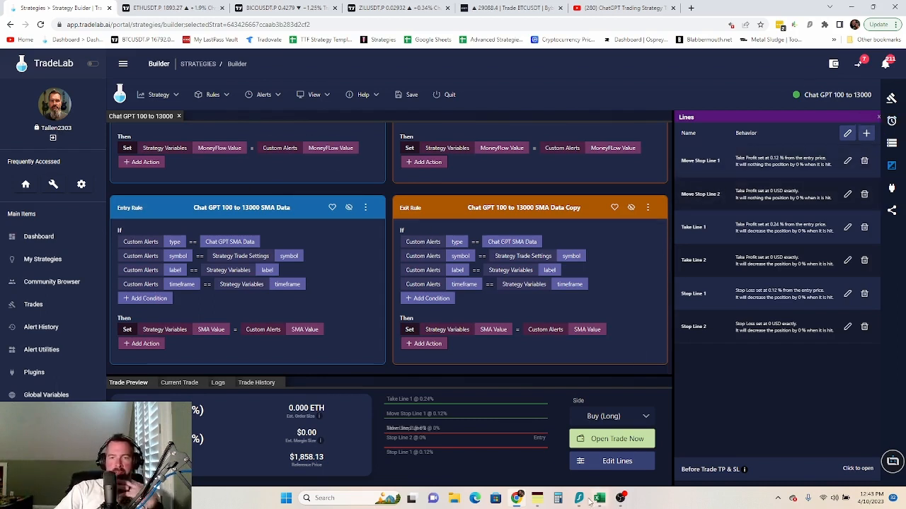
pyautogui.click(537, 499)
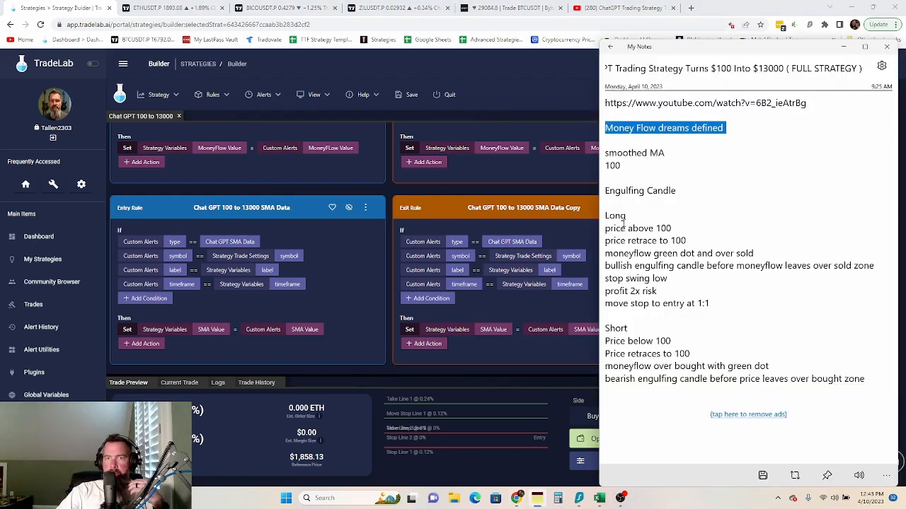
# - Read the long and short entry rules in My Notes, then return to the TradeLab builder
pyautogui.scroll(-1, 623, 224)
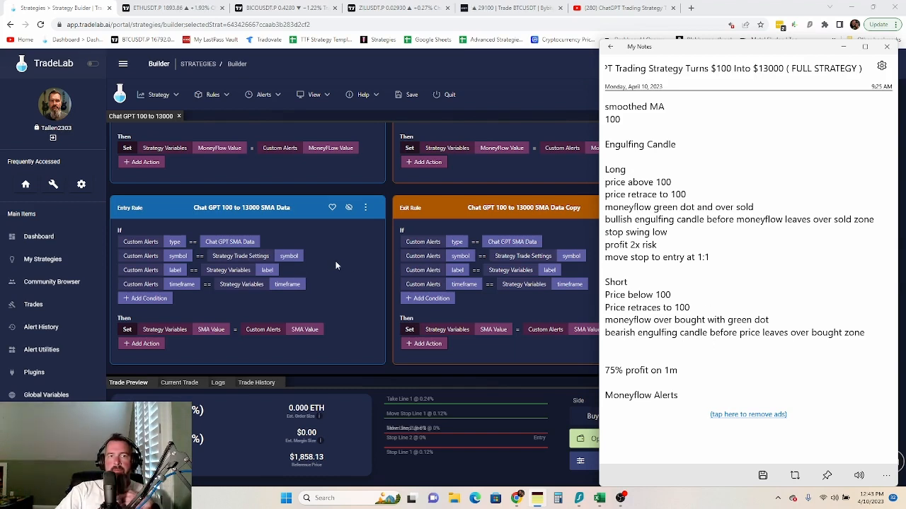
pyautogui.click(381, 256)
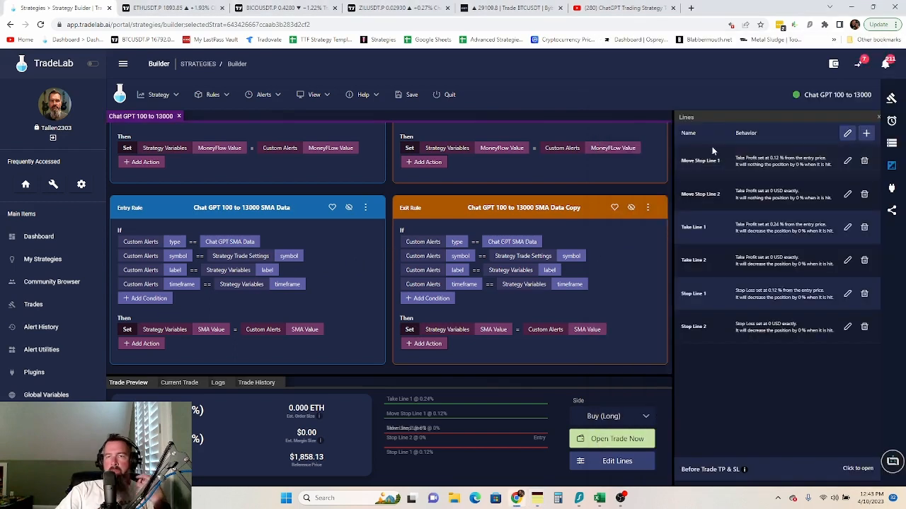
# - Switch the sidebar to Variables and open the full Strategy Variables table listing Short Retest and Long Retest
pyautogui.click(891, 143)
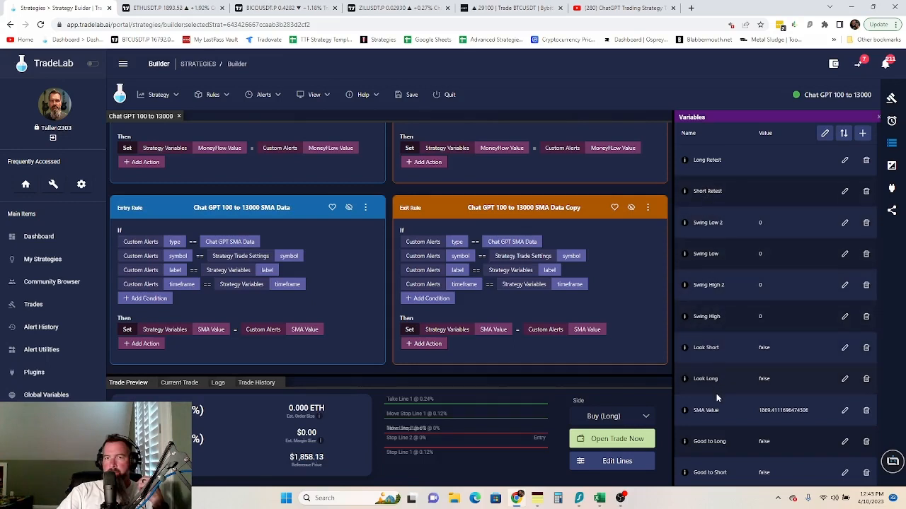
pyautogui.scroll(-3, 716, 394)
pyautogui.scroll(1, 717, 402)
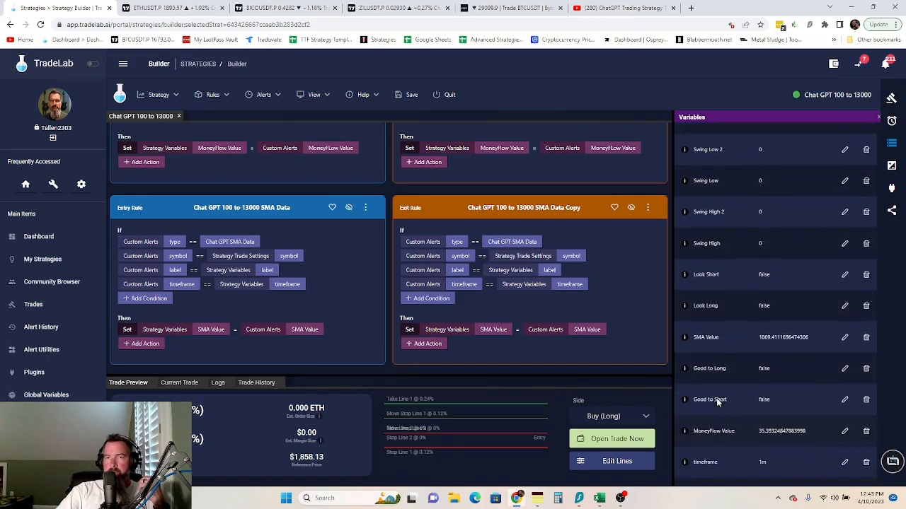
pyautogui.scroll(-2, 716, 405)
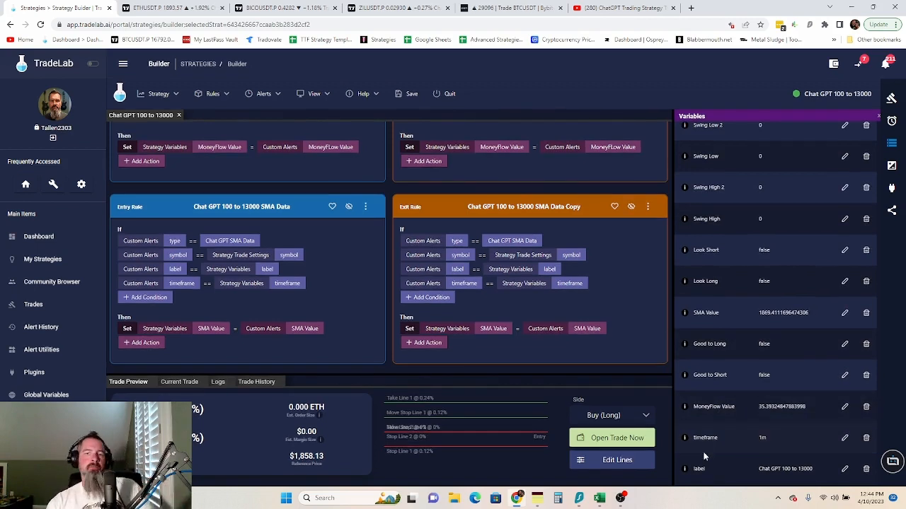
pyautogui.scroll(3, 707, 449)
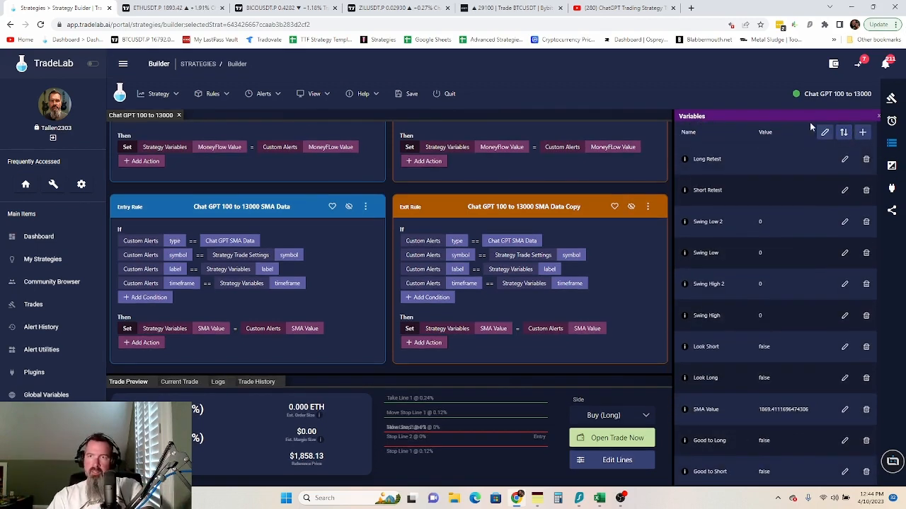
pyautogui.click(824, 132)
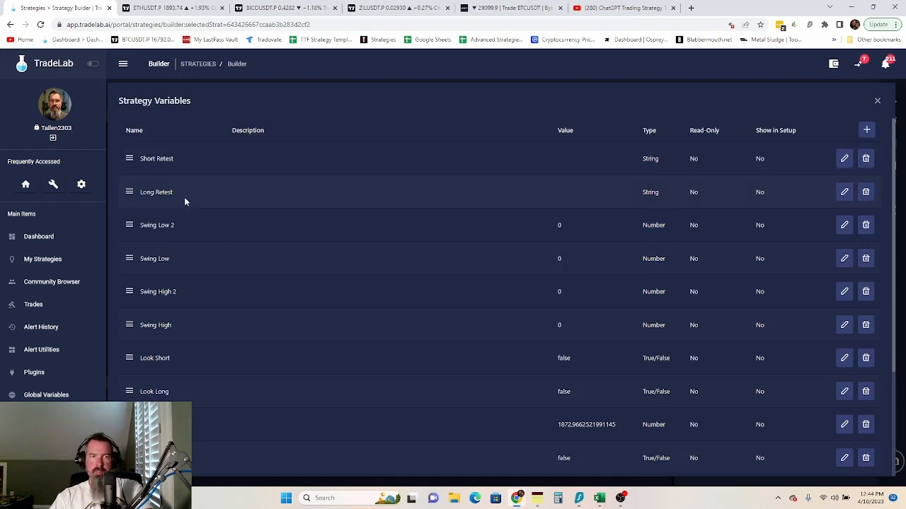
# - Add two new variables named 'Look for Long Retest' and 'Look for Short Retest'
pyautogui.click(868, 132)
pyautogui.click(868, 133)
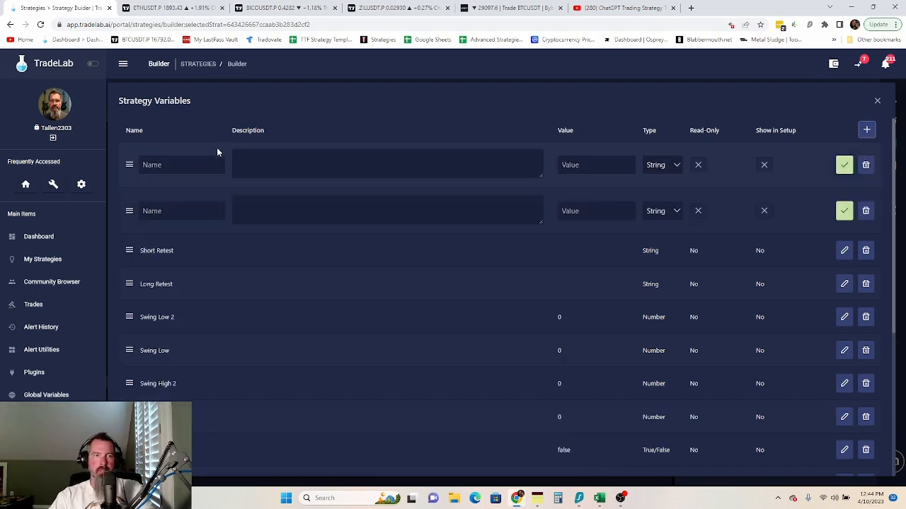
pyautogui.click(193, 166)
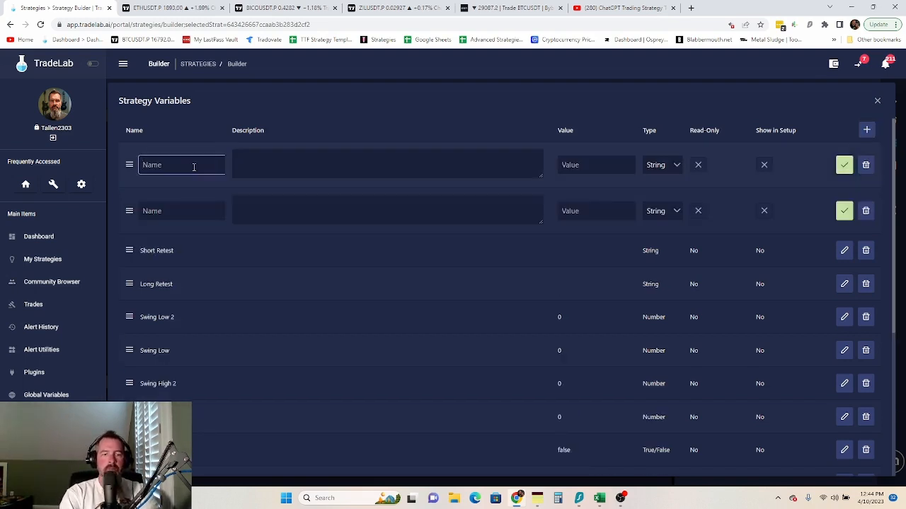
pyautogui.write('Look f')
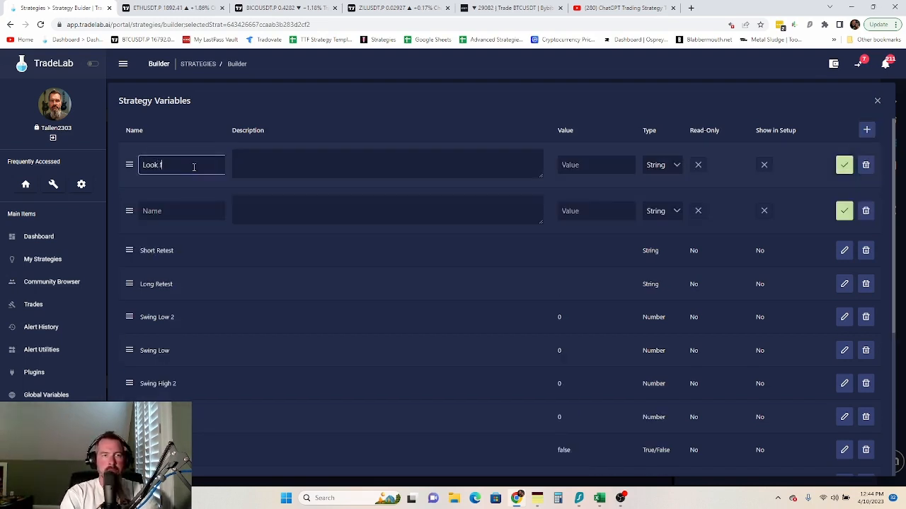
pyautogui.write('or Long')
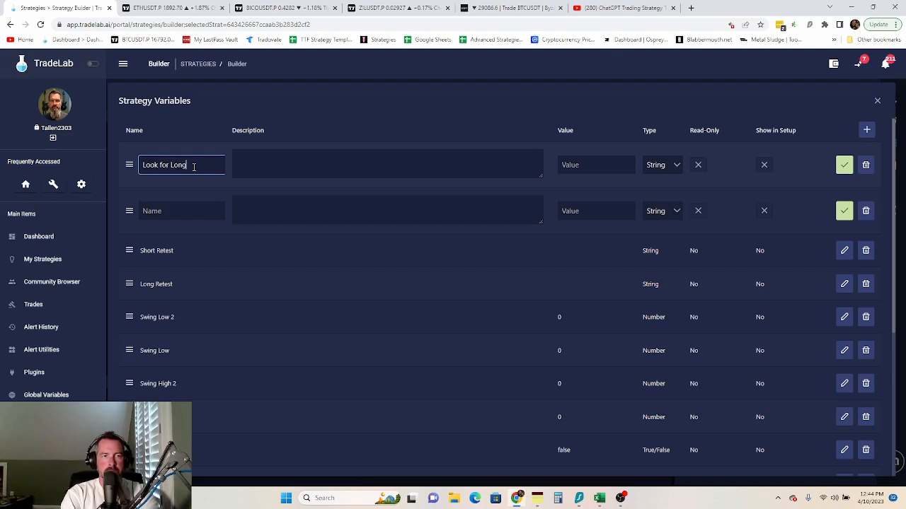
pyautogui.write(' Retest')
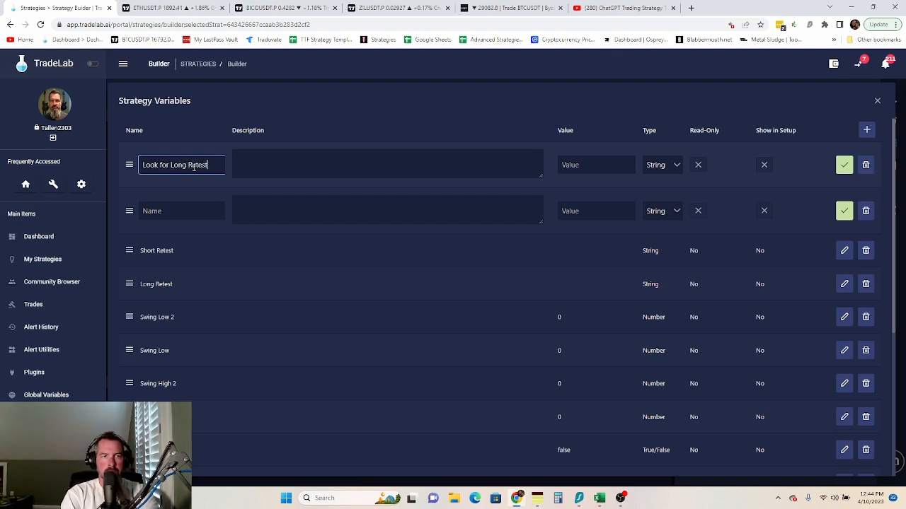
pyautogui.click(193, 207)
pyautogui.write('L')
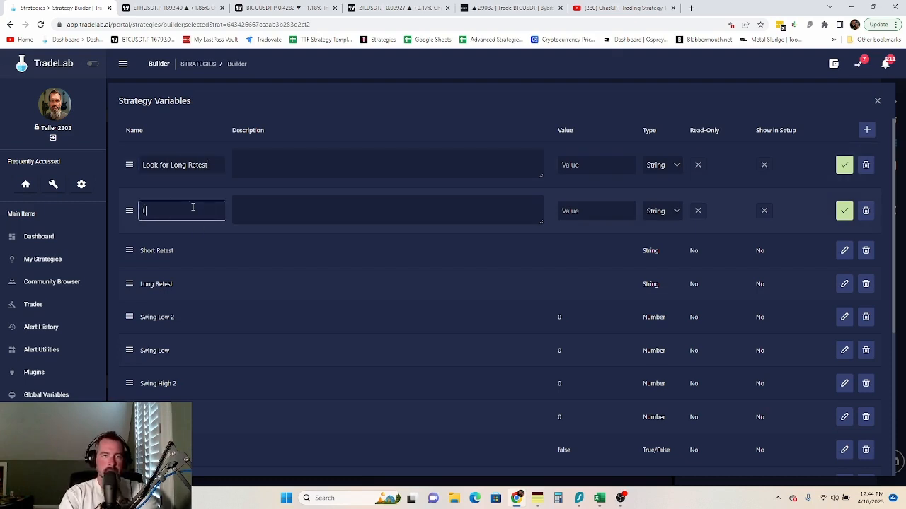
pyautogui.write('ook Fo')
pyautogui.press('BackSpace')
pyautogui.press('BackSpace')
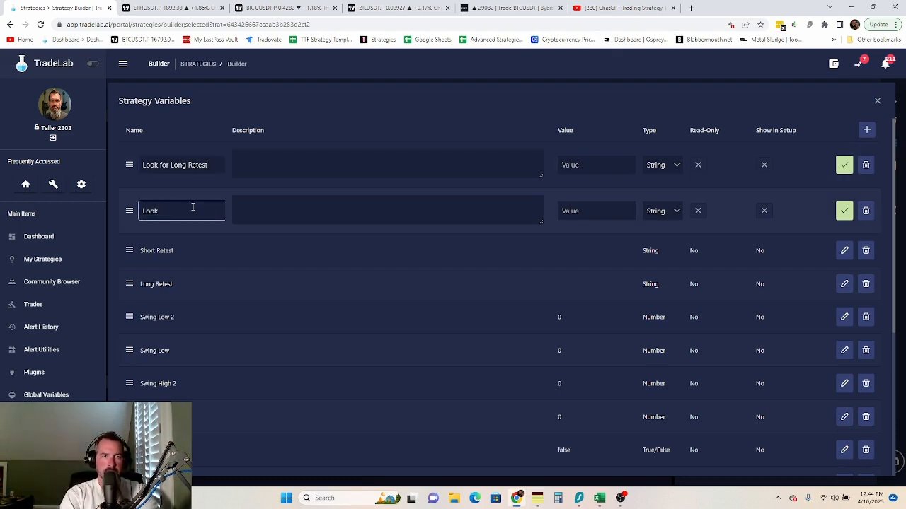
pyautogui.write('for Short Retest')
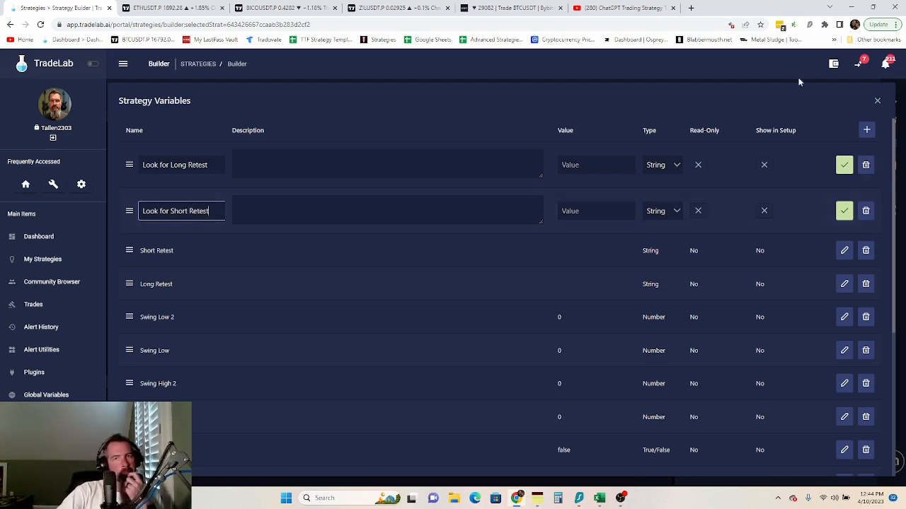
# - Set both new Look for Retest variables to True/False and save them
pyautogui.click(661, 169)
pyautogui.click(665, 222)
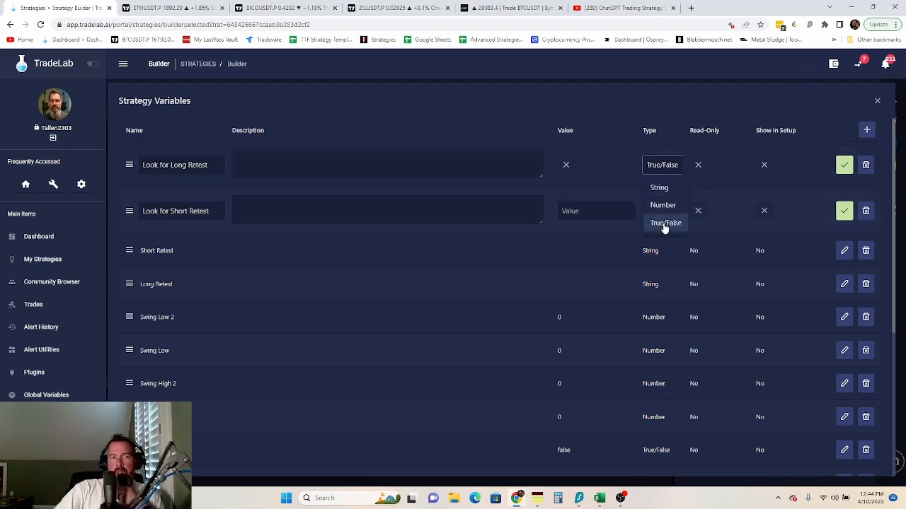
pyautogui.click(666, 216)
pyautogui.click(676, 268)
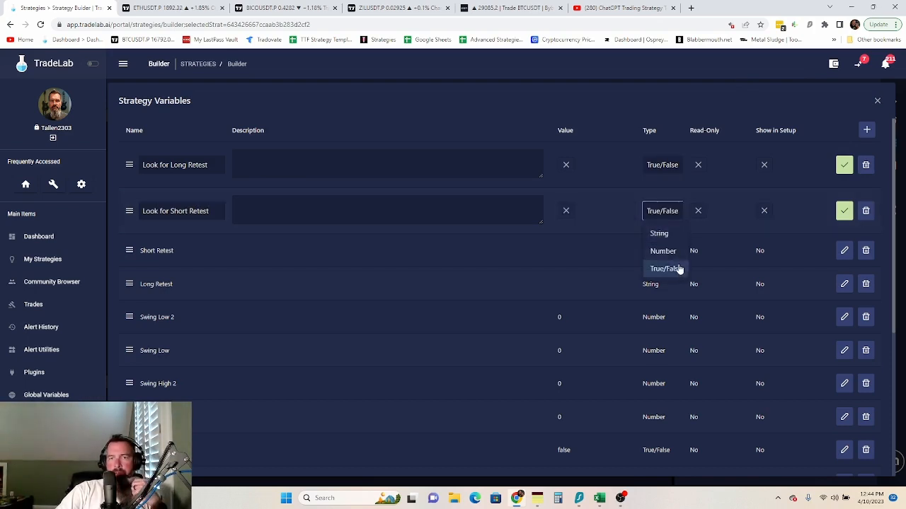
pyautogui.click(842, 164)
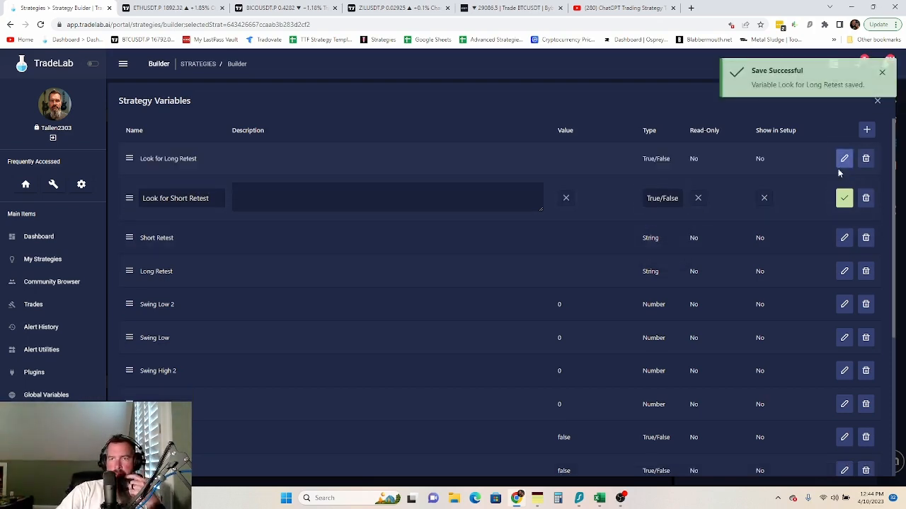
pyautogui.click(843, 198)
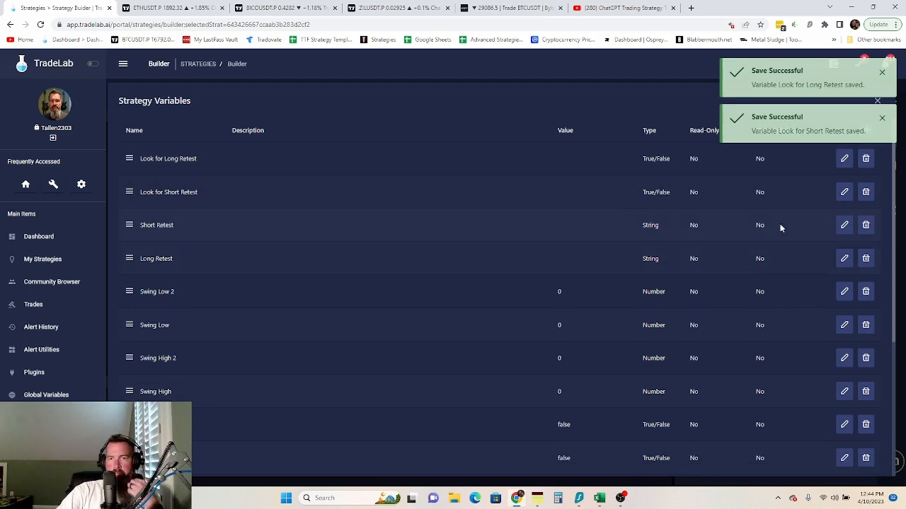
# - Change the Short Retest and Long Retest variables from String to True/False and save
pyautogui.click(844, 225)
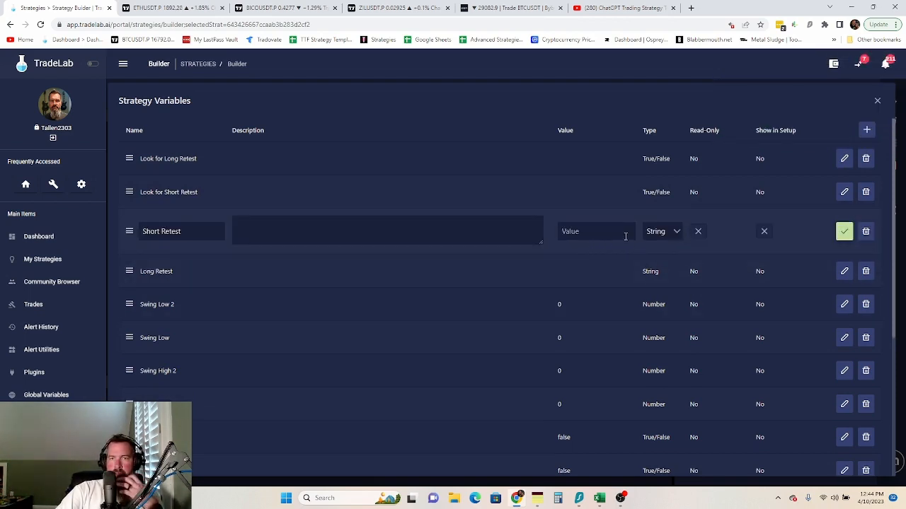
pyautogui.click(675, 234)
pyautogui.click(659, 290)
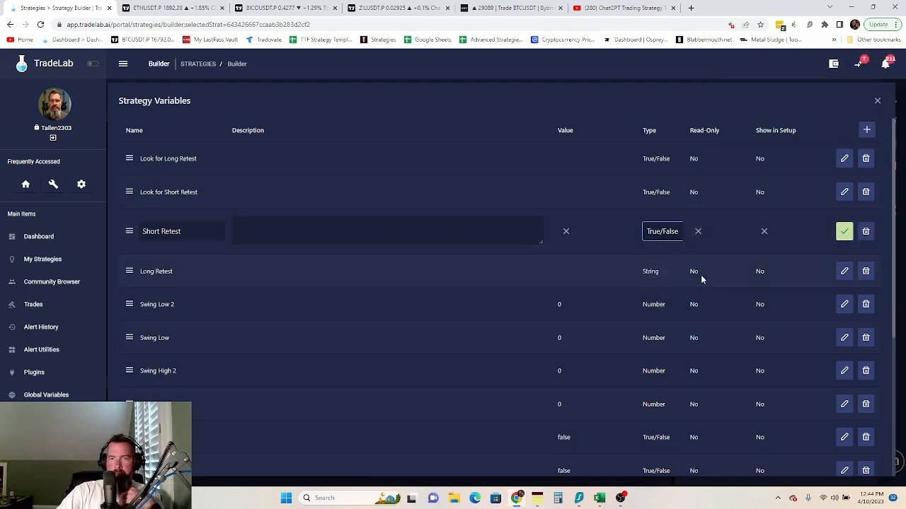
pyautogui.click(843, 231)
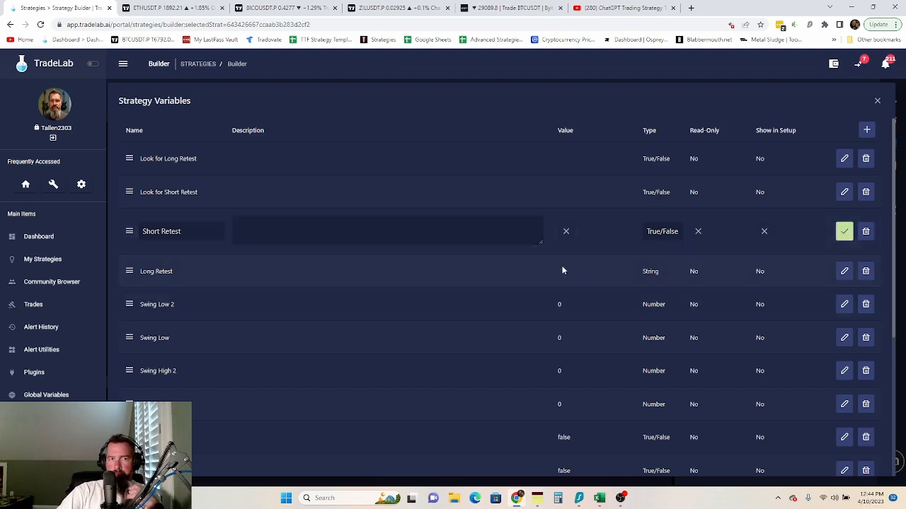
pyautogui.click(844, 258)
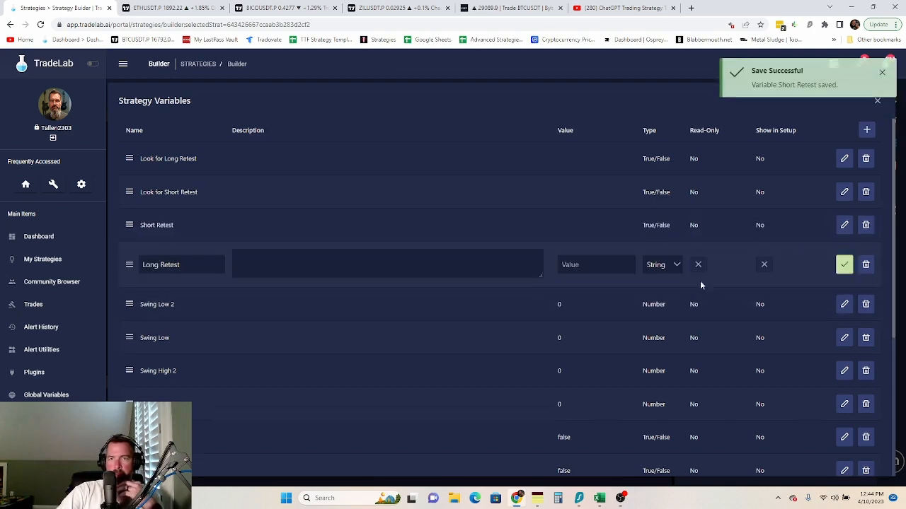
pyautogui.click(675, 266)
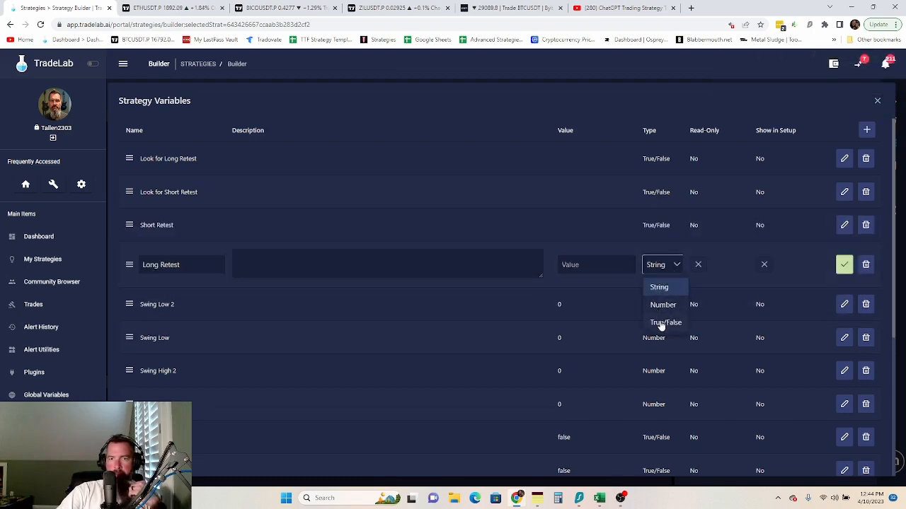
pyautogui.click(658, 324)
pyautogui.click(844, 265)
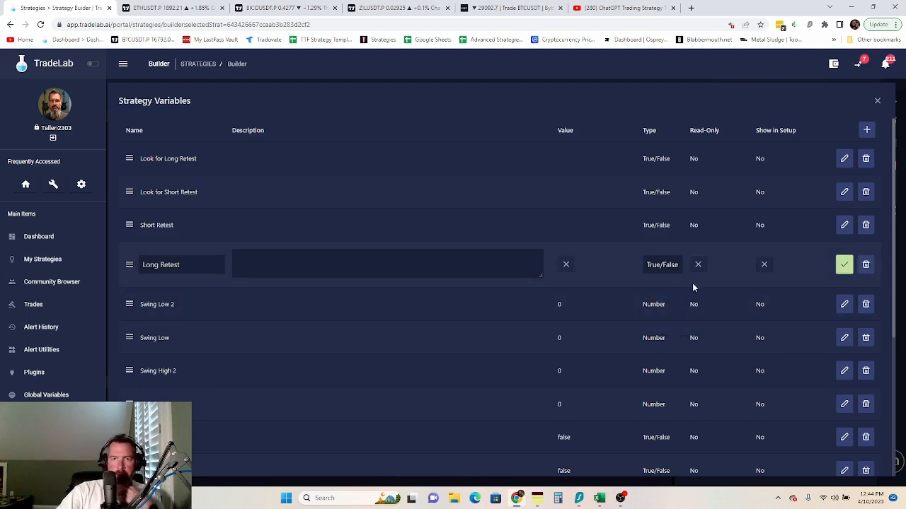
pyautogui.scroll(-3, 293, 318)
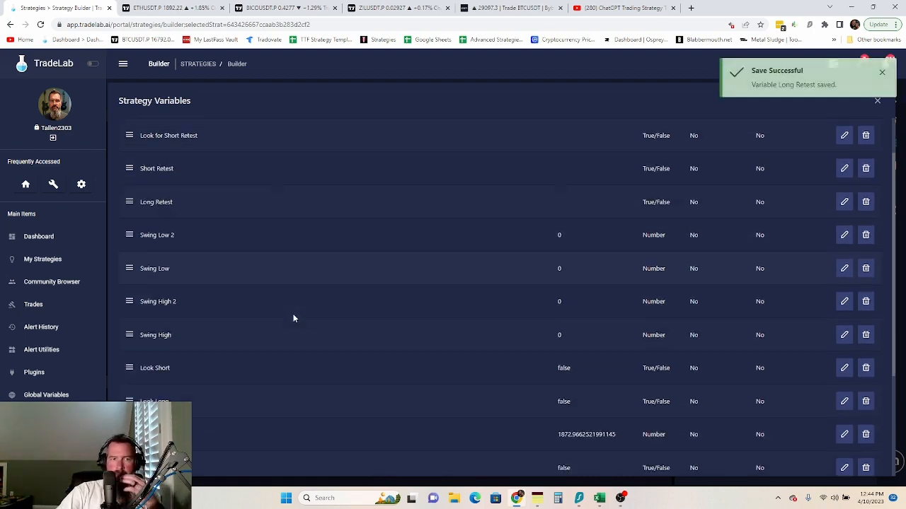
pyautogui.scroll(3, 305, 325)
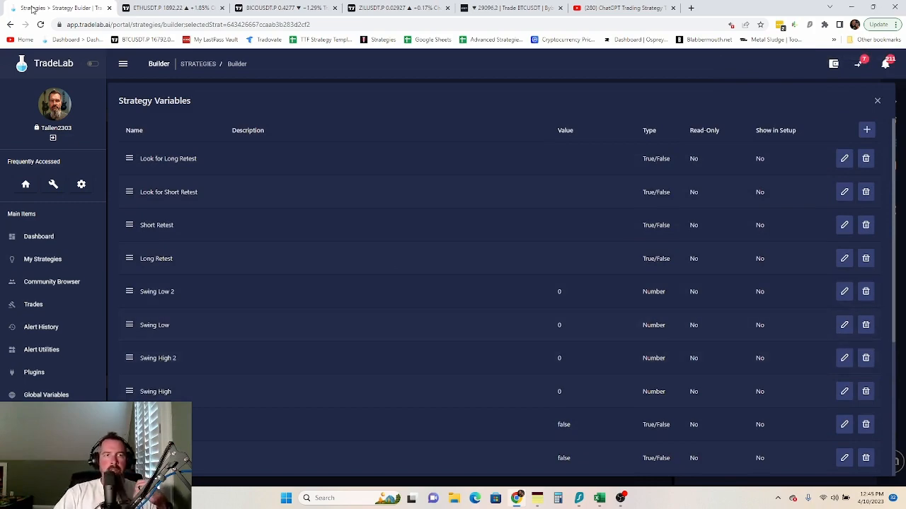
pyautogui.click(161, 9)
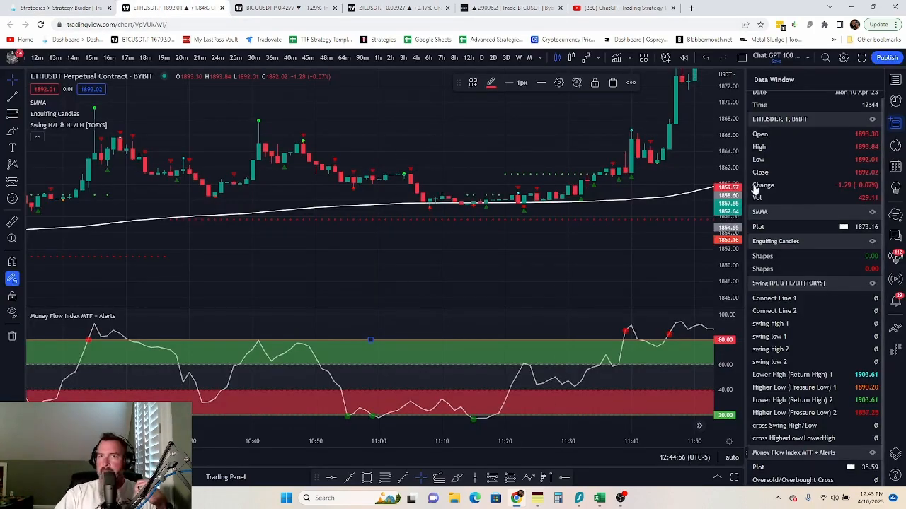
pyautogui.click(895, 101)
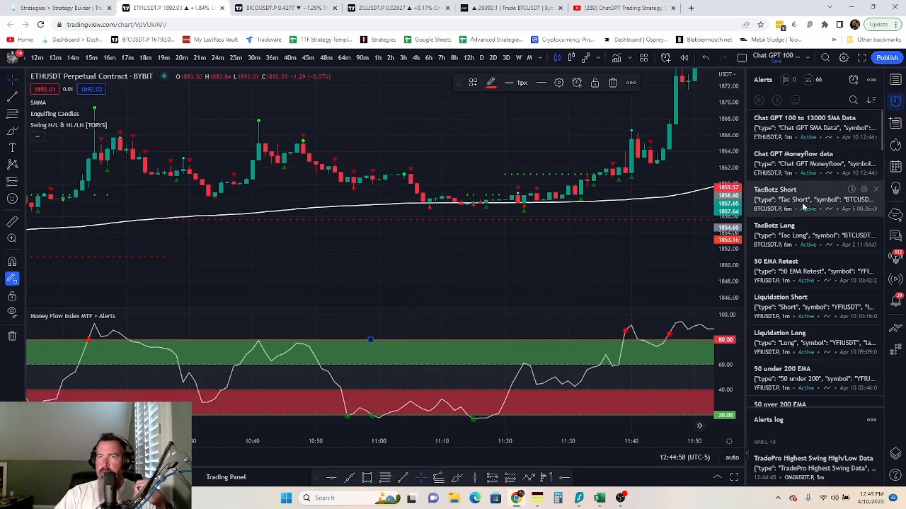
pyautogui.click(62, 7)
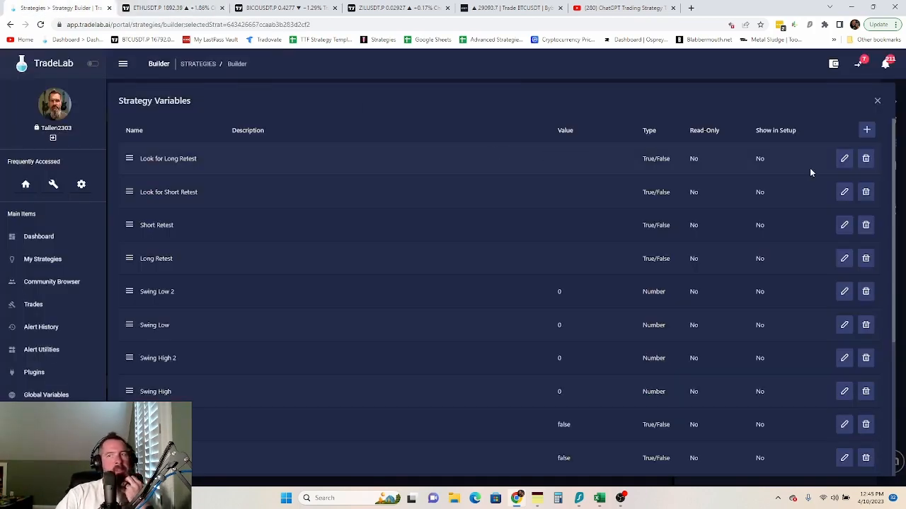
# - Close the Strategy Variables table and show the alerts list, including MoneyFlow Crosses up Over Sold
pyautogui.click(877, 101)
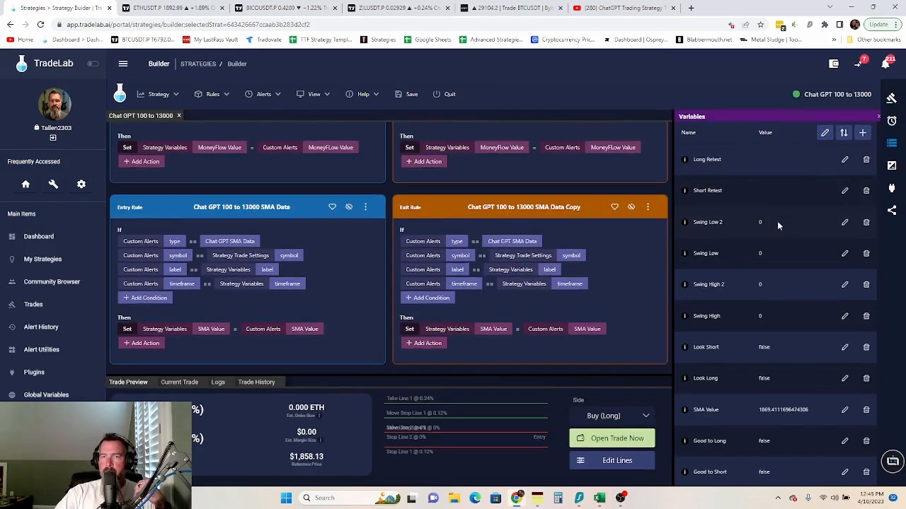
pyautogui.click(892, 124)
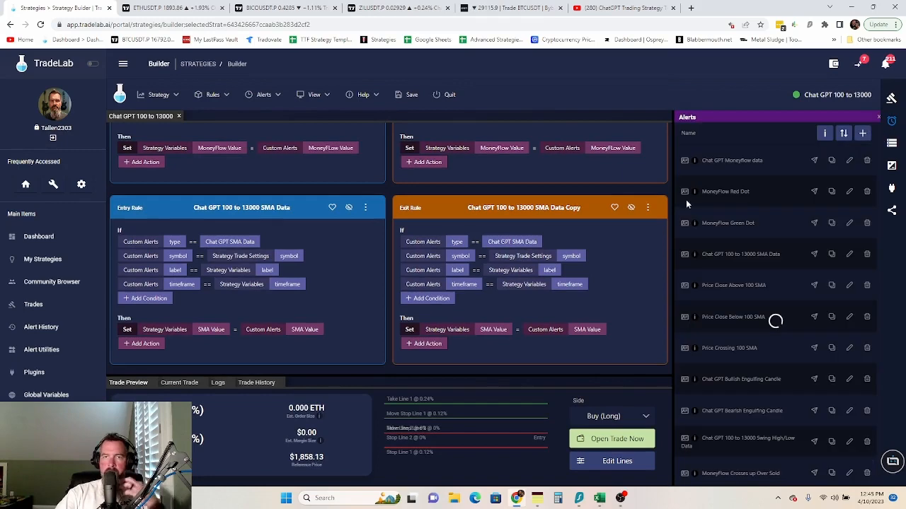
pyautogui.scroll(-1, 723, 382)
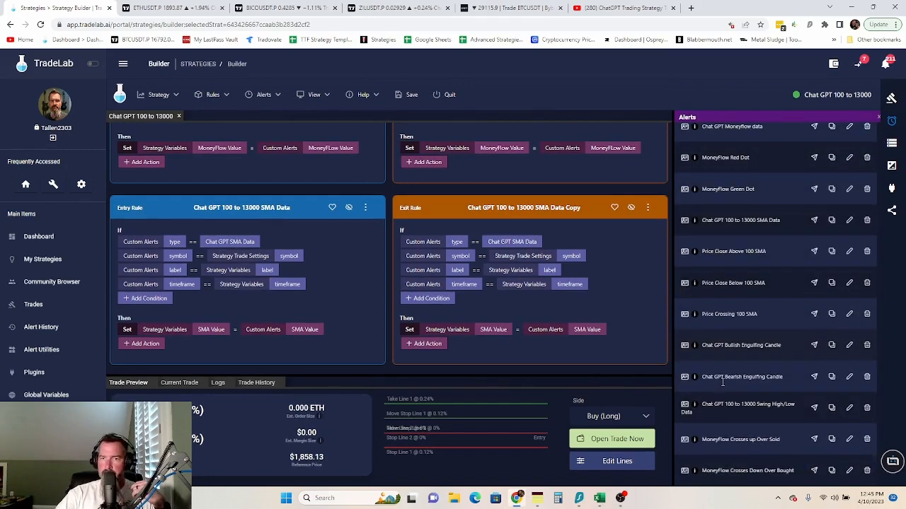
pyautogui.scroll(1, 760, 367)
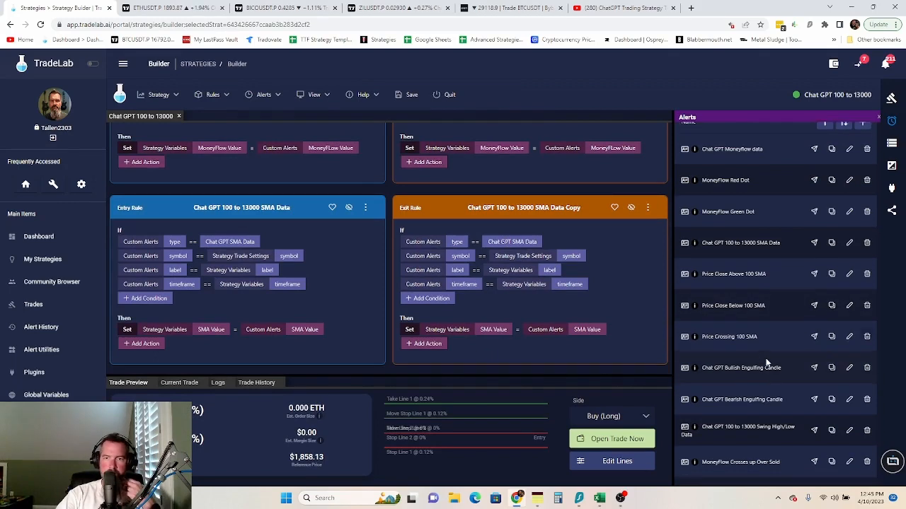
pyautogui.scroll(-1, 766, 362)
pyautogui.scroll(1, 768, 354)
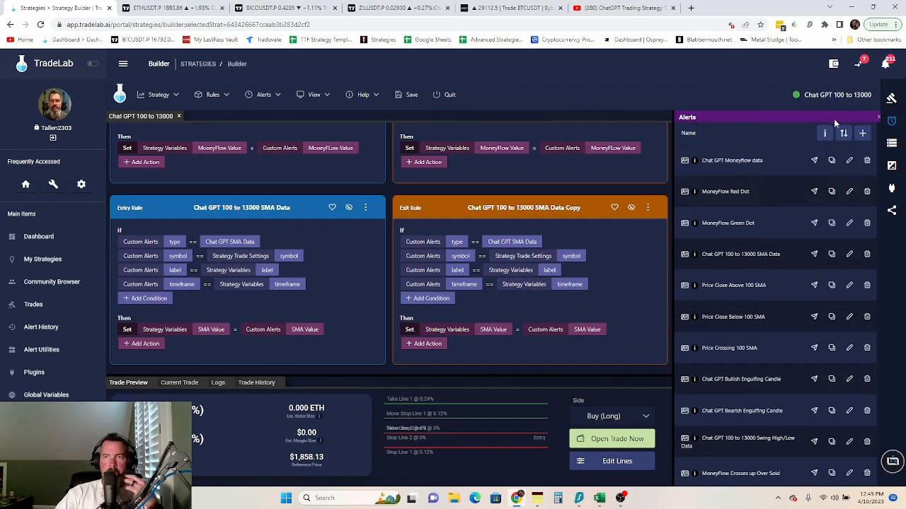
# - Open the Alert Instructions for MoneyFlow Red Dot and copy its webhook URL
pyautogui.click(824, 133)
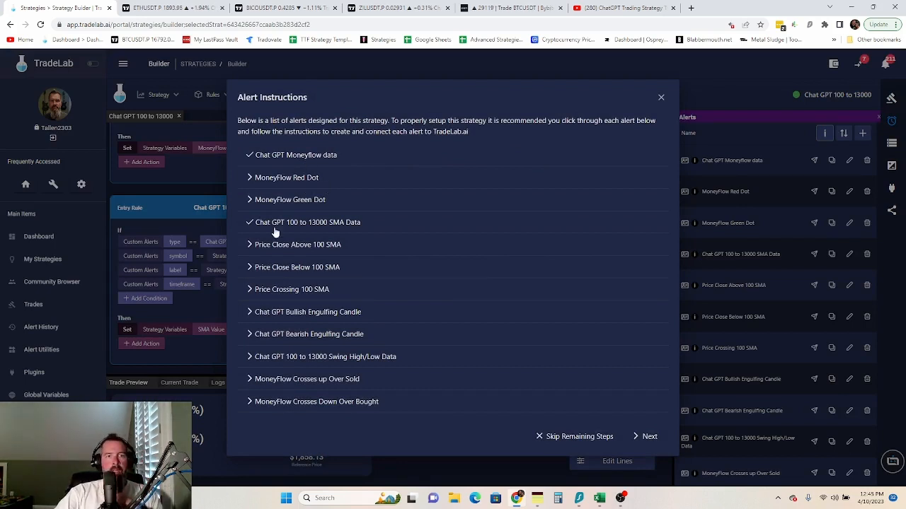
pyautogui.click(269, 181)
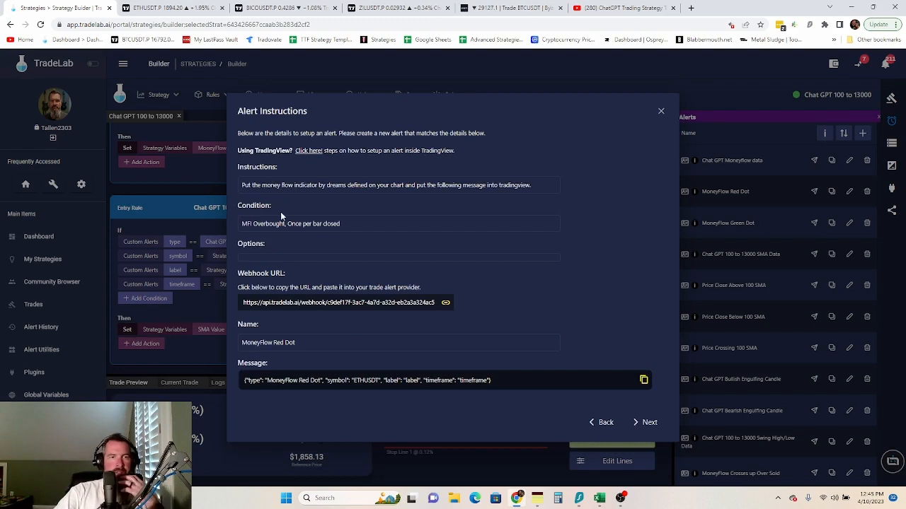
pyautogui.click(303, 304)
# - Start a Money Flow Index alert on ETHUSDT firing on MFI Overbought, once per bar close
pyautogui.click(152, 7)
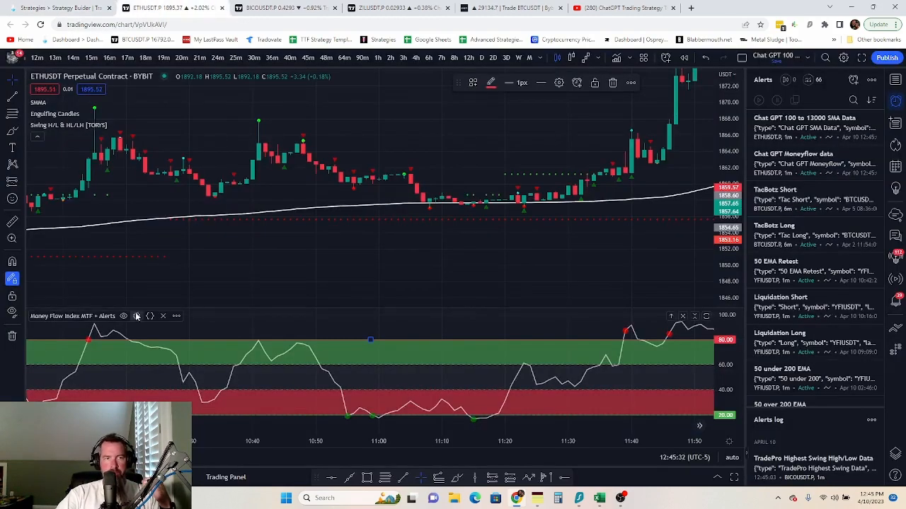
pyautogui.click(176, 316)
pyautogui.click(307, 251)
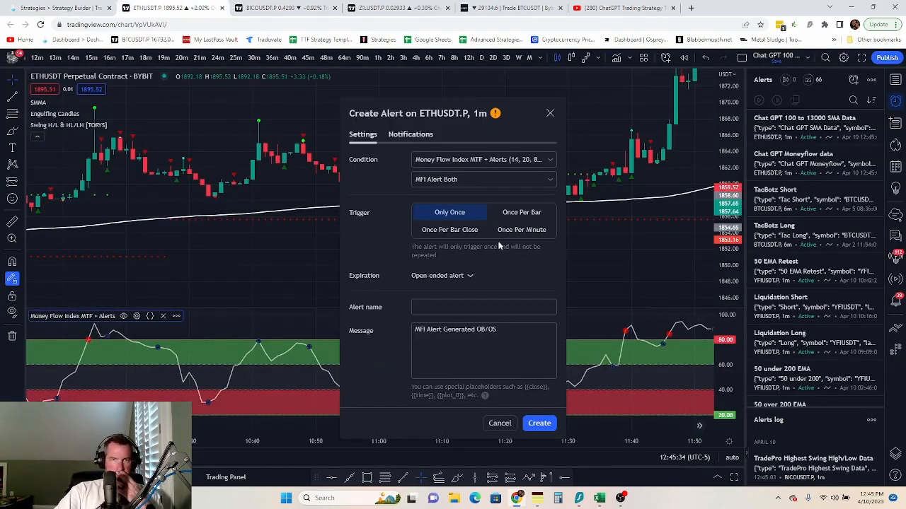
pyautogui.click(519, 181)
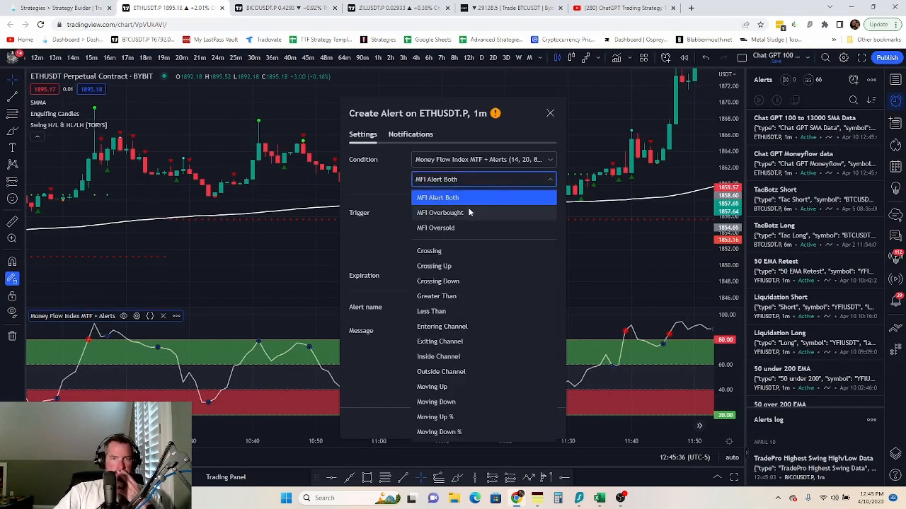
pyautogui.click(469, 213)
pyautogui.click(461, 231)
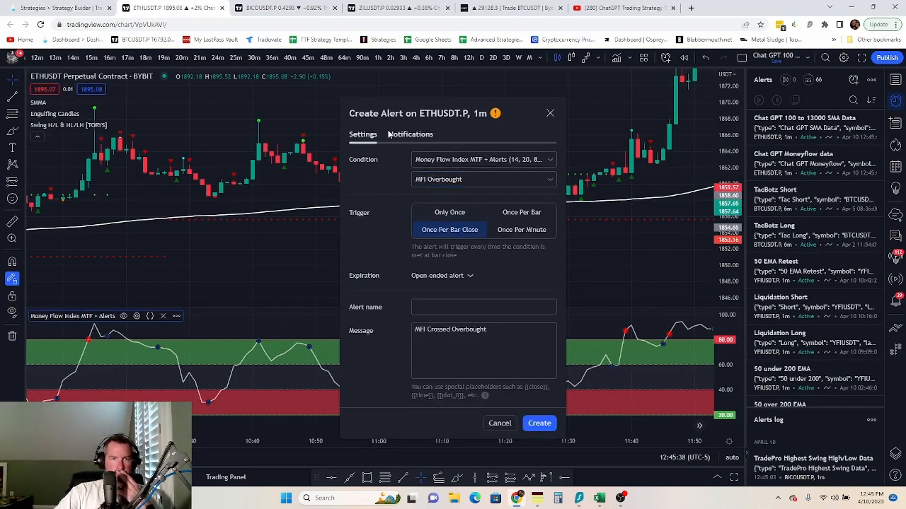
# - Replace the alert's webhook URL with the copied TradeLab webhook address
pyautogui.click(409, 134)
pyautogui.tripleClick(411, 251)
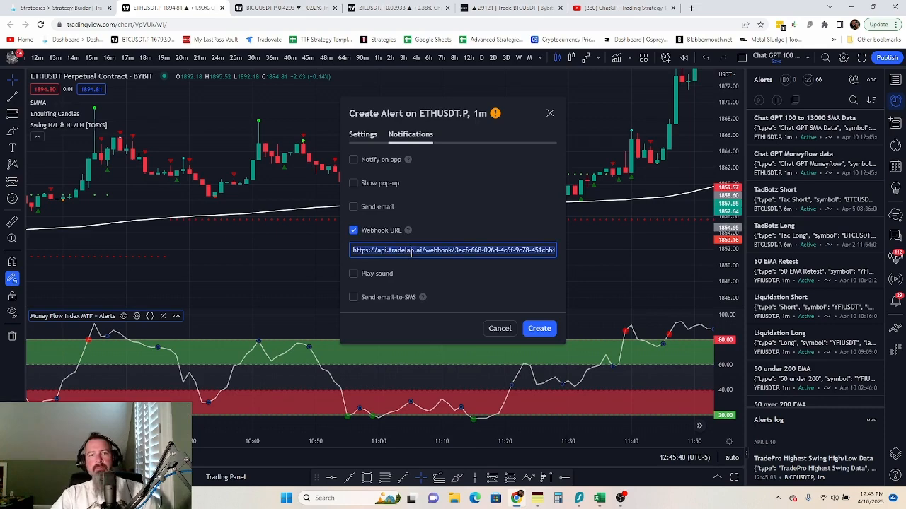
pyautogui.hotkey('ctrl', 'v')
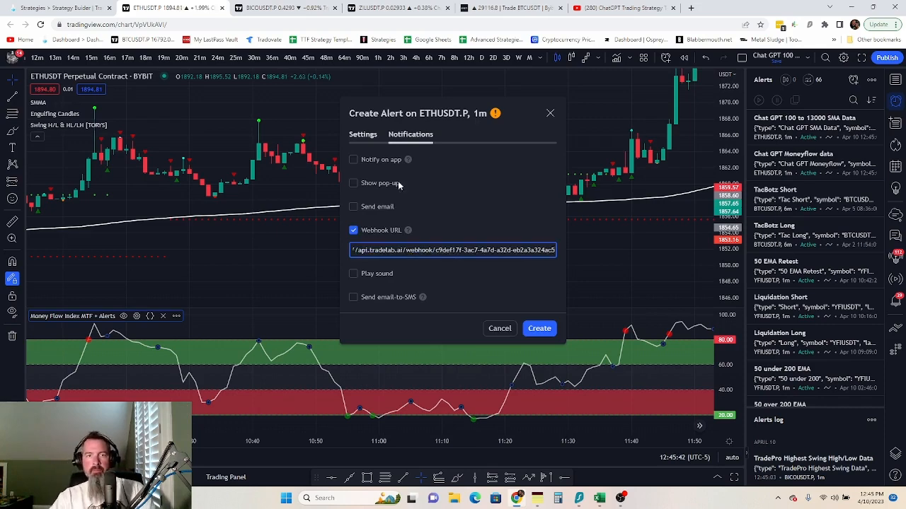
pyautogui.click(386, 145)
pyautogui.click(365, 136)
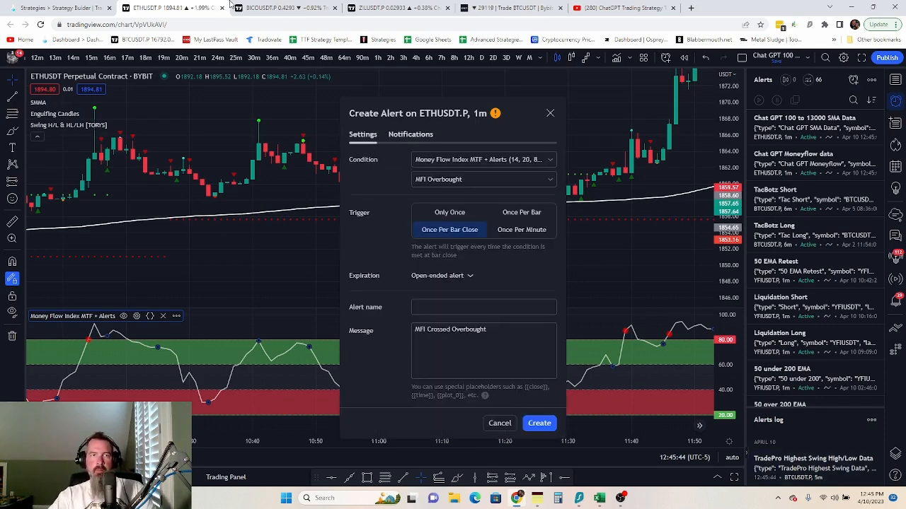
# - Name the alert 'MoneyFlow Red Dot' using the name copied from TradeLab
pyautogui.click(56, 8)
pyautogui.click(283, 347)
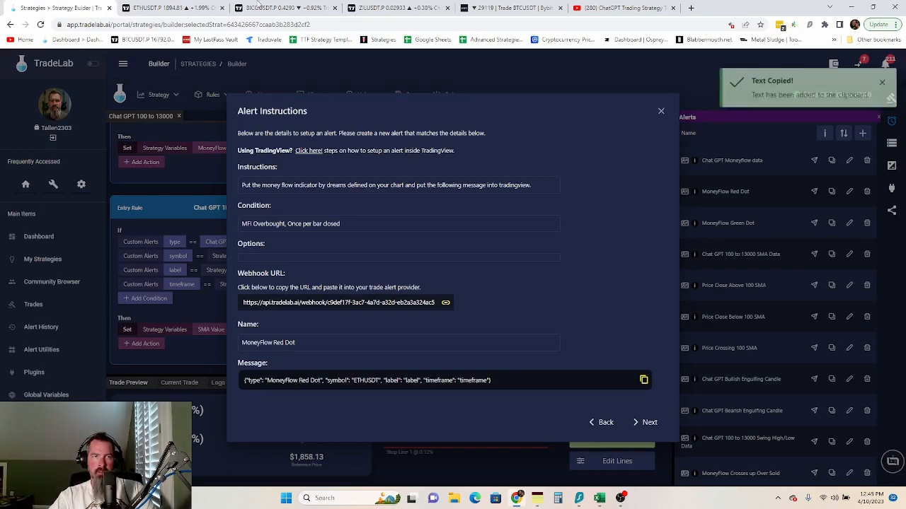
pyautogui.click(170, 9)
pyautogui.click(426, 305)
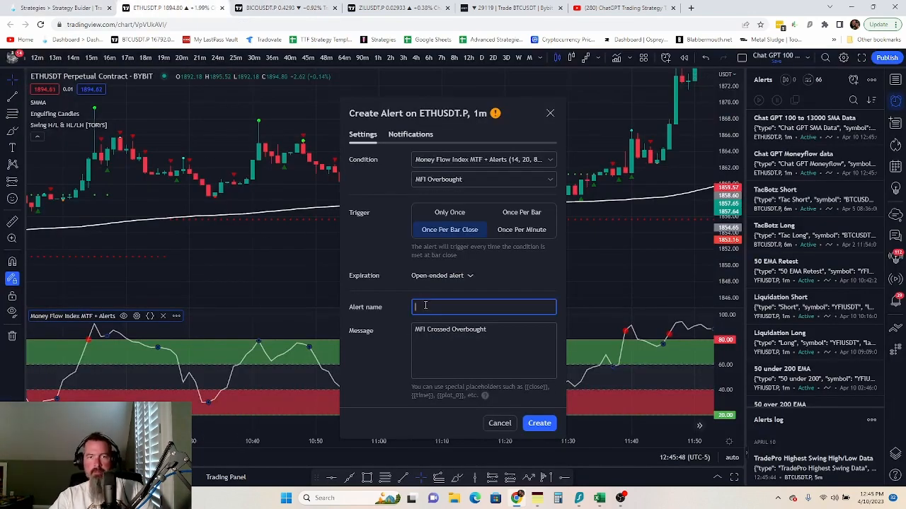
pyautogui.hotkey('ctrl', 'v')
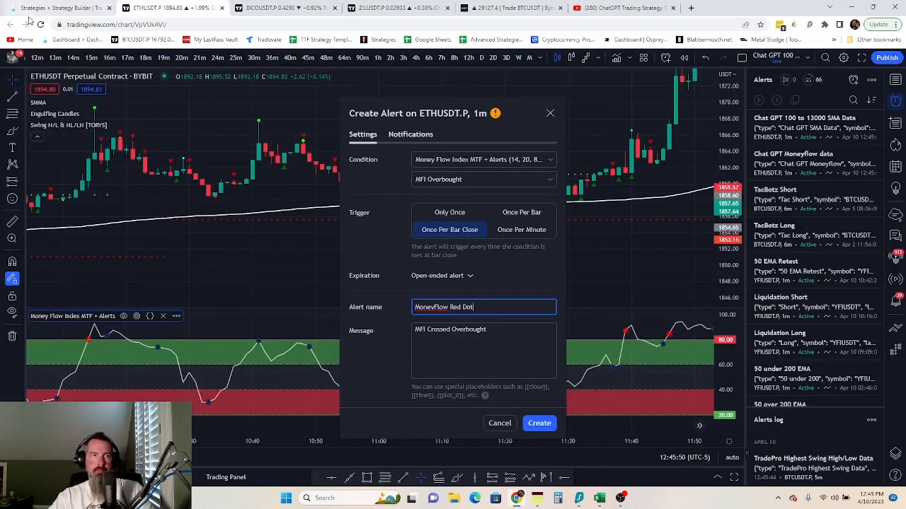
# - Paste TradeLab's MoneyFlow Red Dot JSON message as the alert message and create the alert
pyautogui.click(56, 8)
pyautogui.click(363, 379)
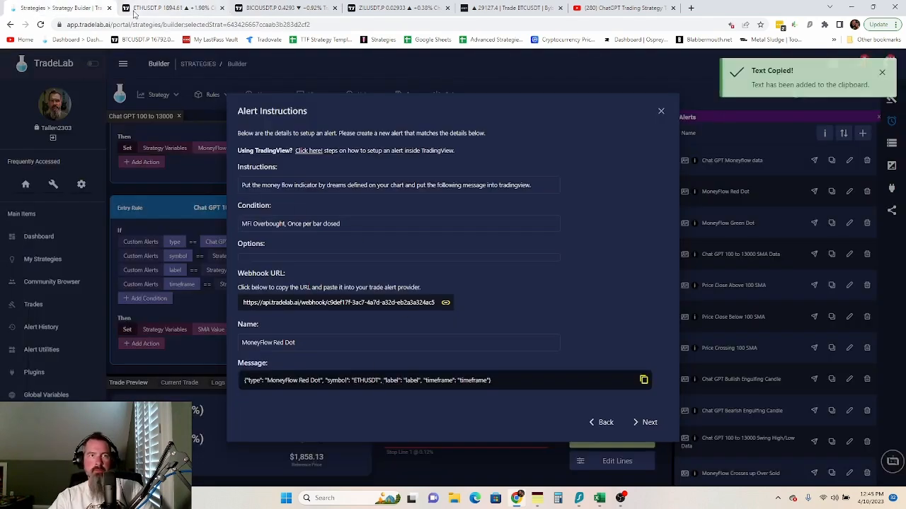
pyautogui.click(170, 9)
pyautogui.click(484, 331)
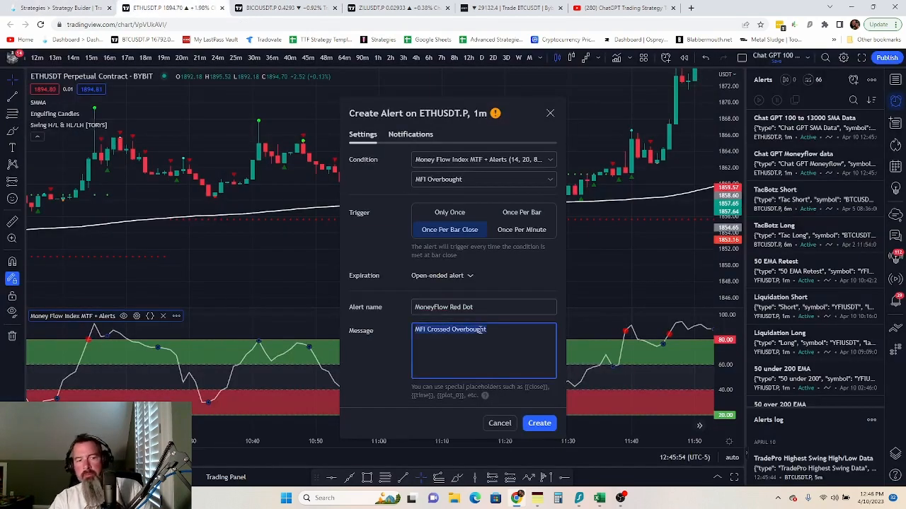
pyautogui.hotkey('ctrl', 'v')
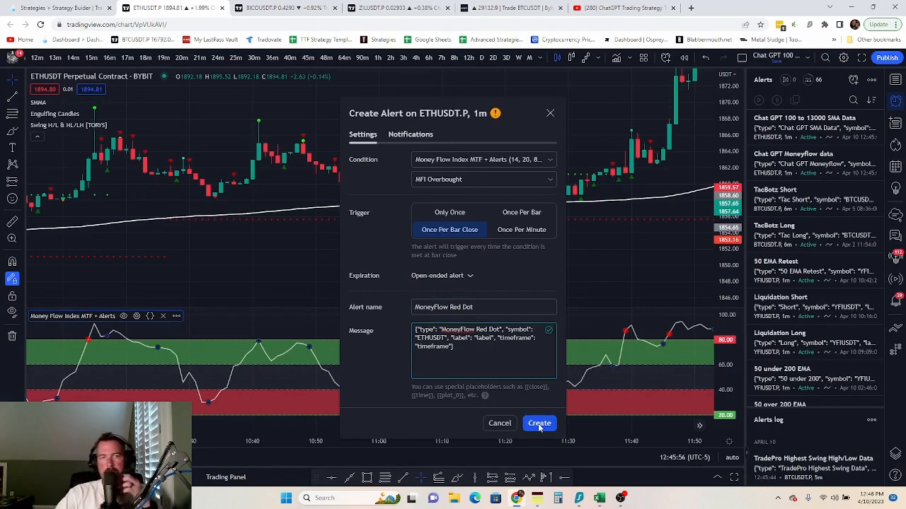
pyautogui.click(538, 423)
pyautogui.click(53, 8)
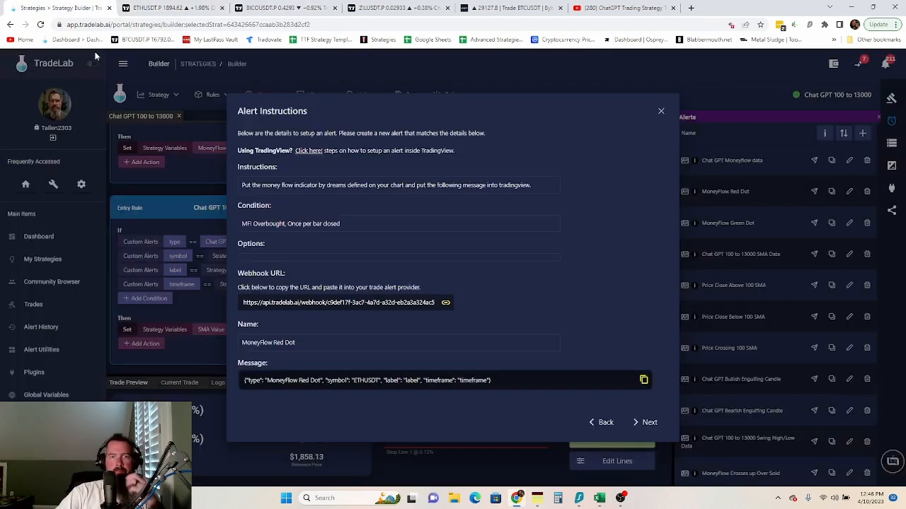
# - Move TradeLab to the MoneyFlow Green Dot instructions, copy its webhook, and start a Money Flow Index alert
pyautogui.click(646, 423)
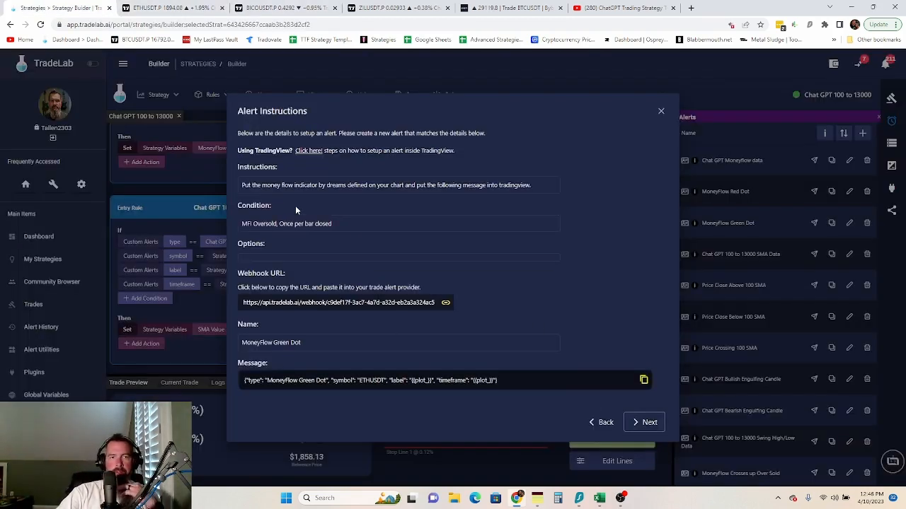
pyautogui.click(343, 305)
pyautogui.click(138, 9)
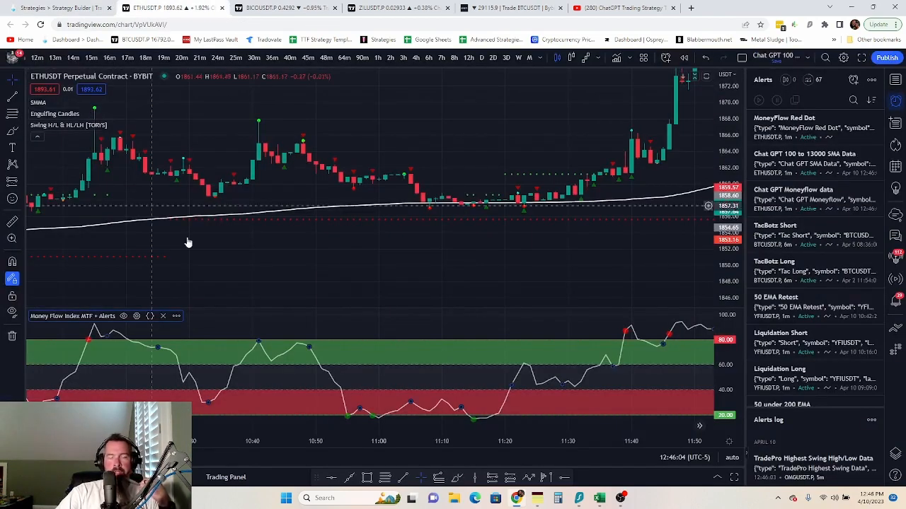
pyautogui.click(176, 317)
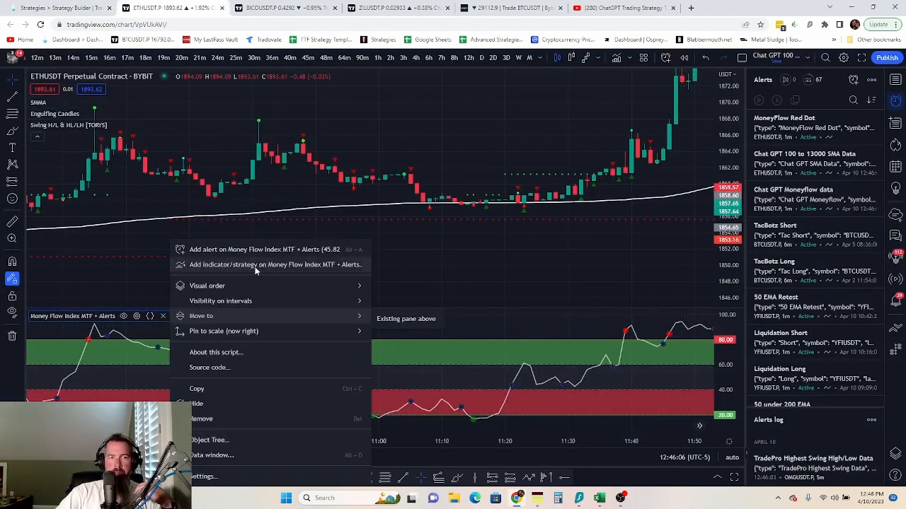
pyautogui.click(270, 250)
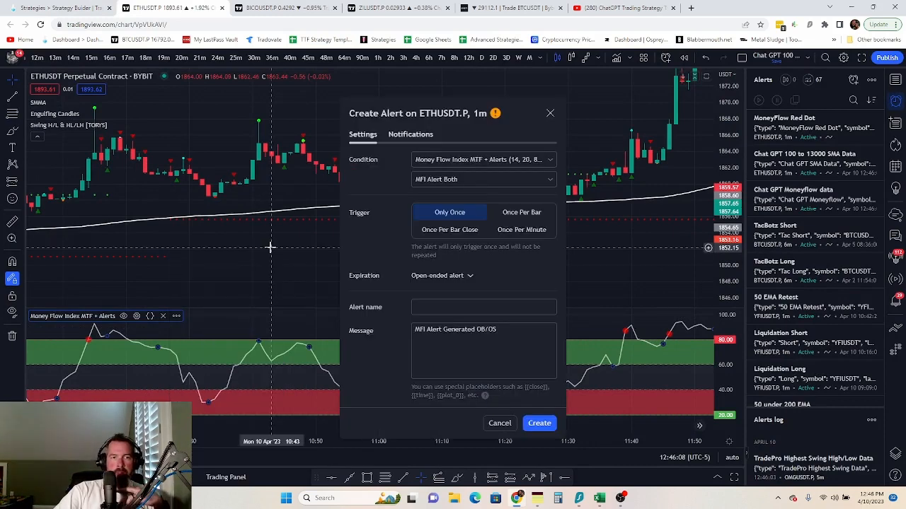
# - Set the alert to fire on MFI Oversold, once per bar close
pyautogui.click(410, 136)
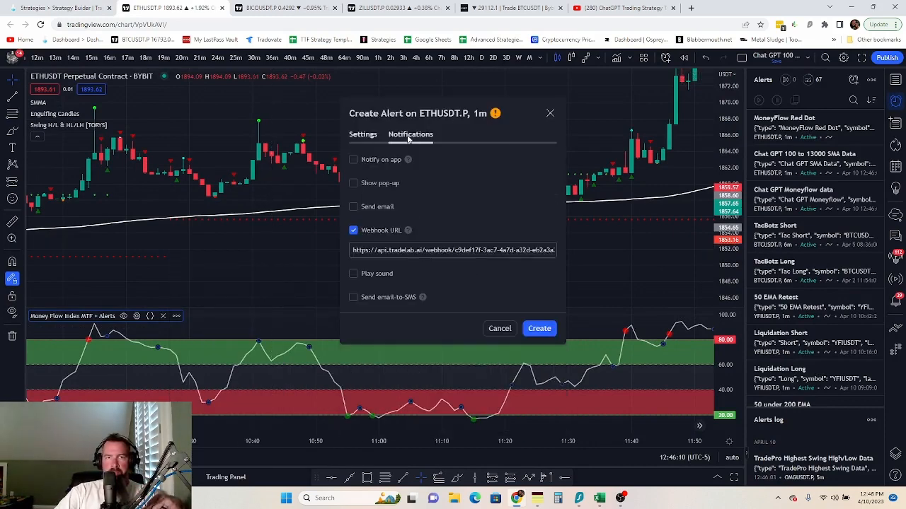
pyautogui.tripleClick(403, 249)
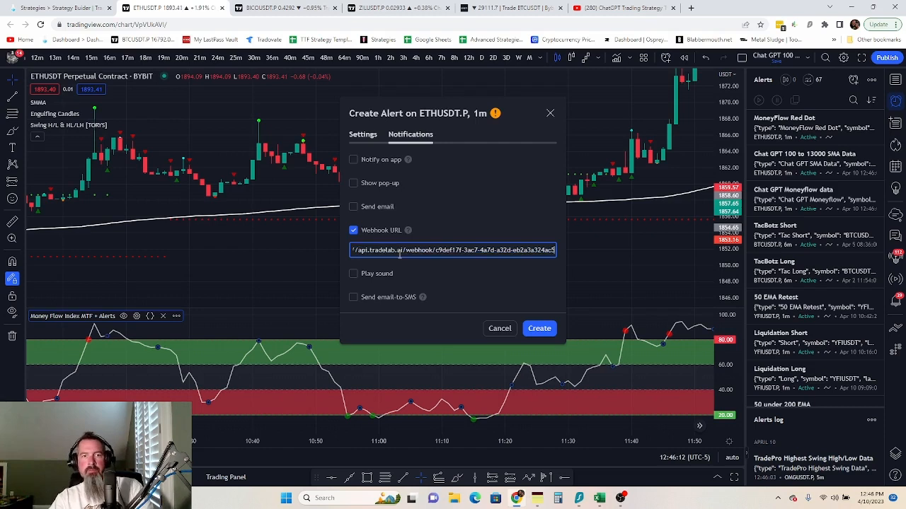
pyautogui.click(362, 134)
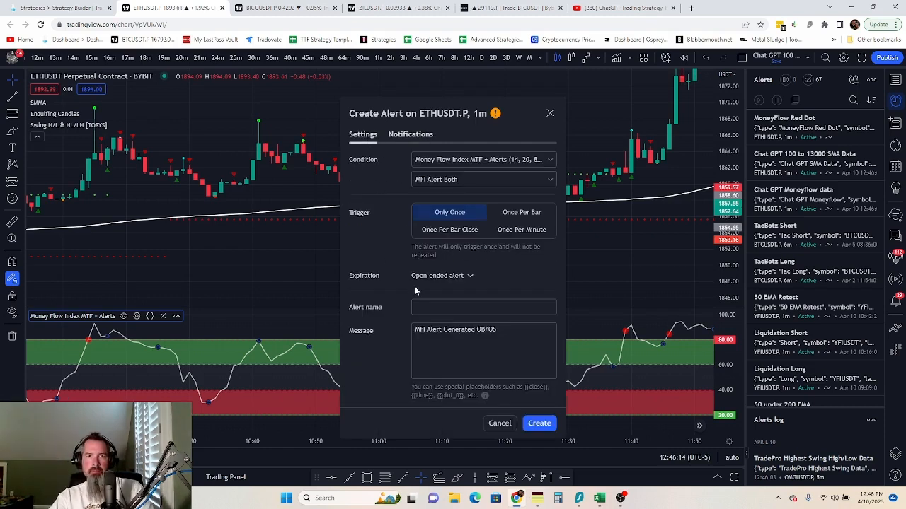
pyautogui.click(457, 229)
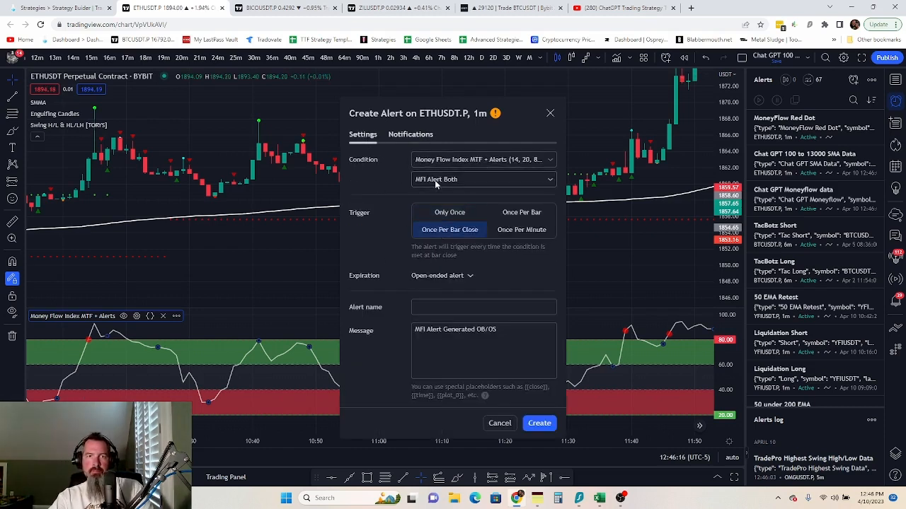
pyautogui.click(452, 180)
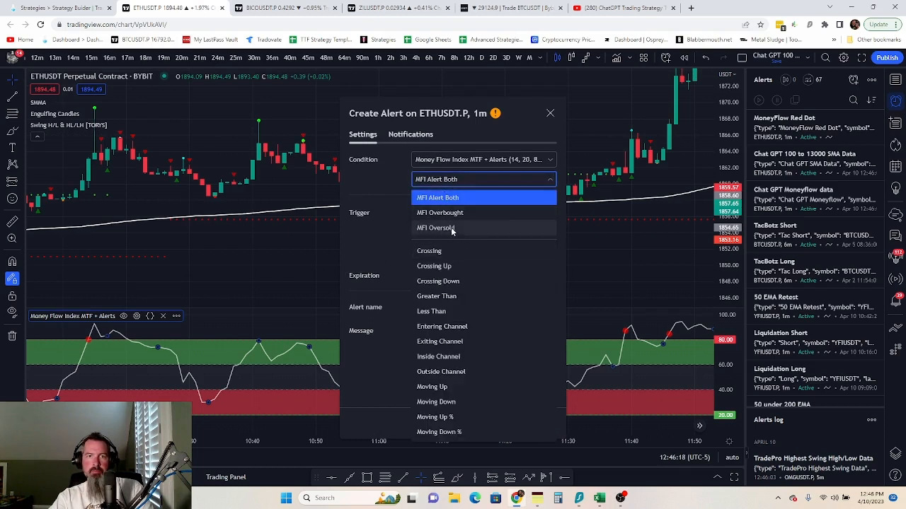
pyautogui.click(451, 227)
# - Replace the alert's webhook address with the TradeLab webhook URL
pyautogui.click(448, 306)
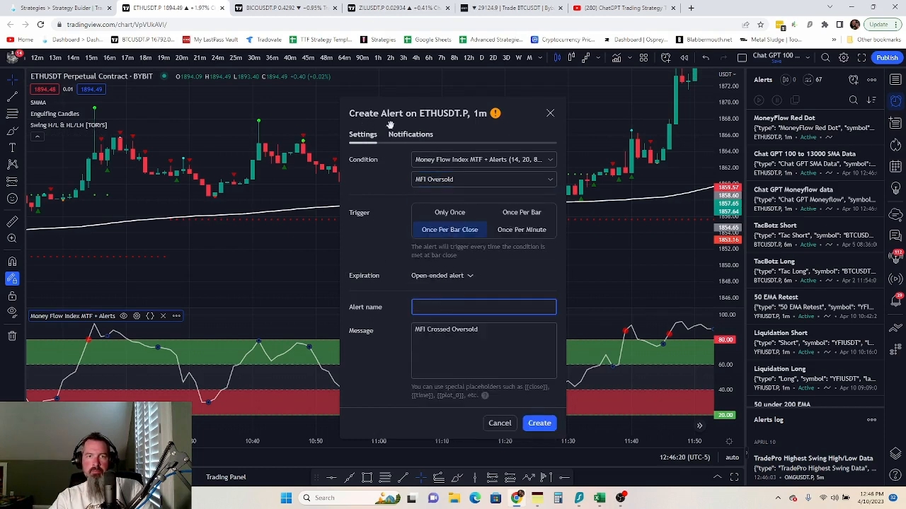
pyautogui.click(409, 134)
pyautogui.tripleClick(422, 249)
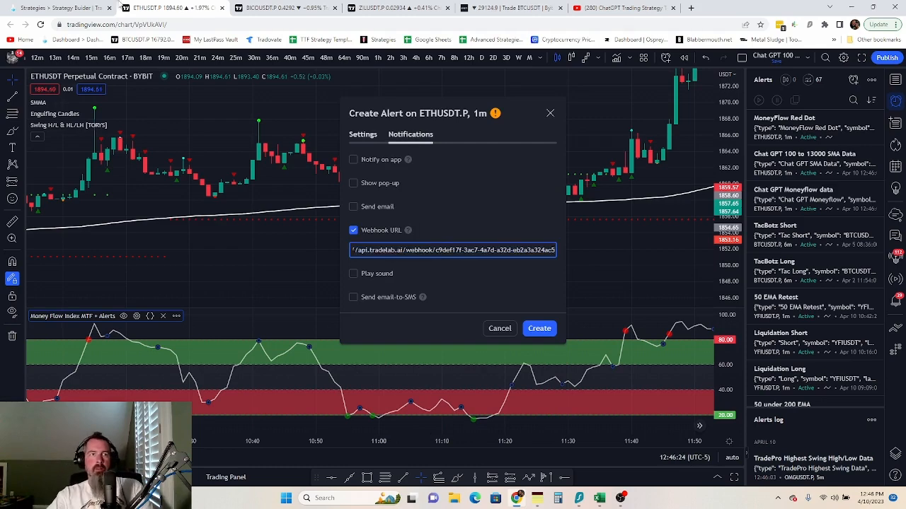
pyautogui.click(62, 8)
pyautogui.click(267, 302)
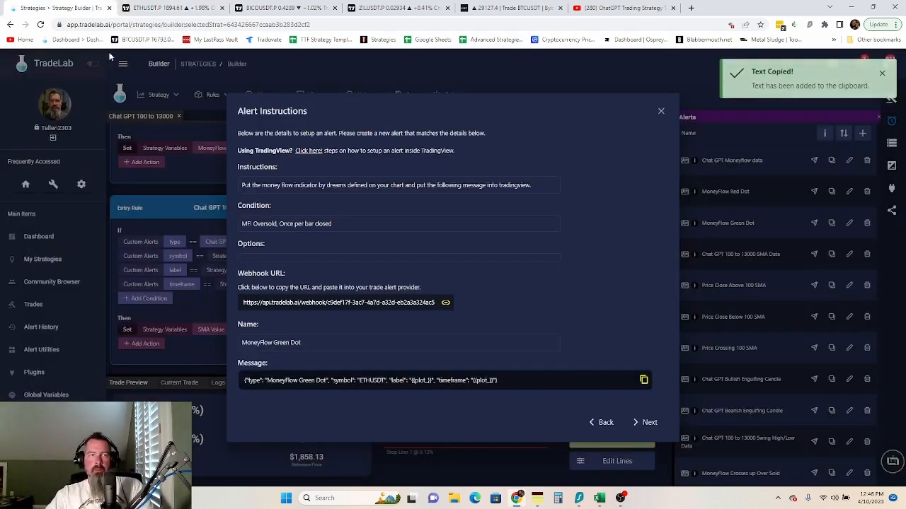
pyautogui.click(172, 9)
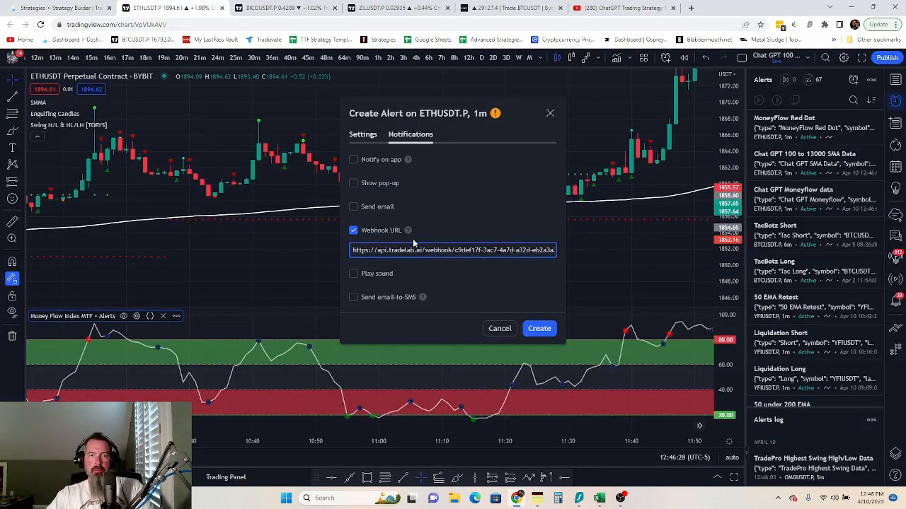
pyautogui.click(362, 134)
# - Name the alert 'MoneyFlow Green Dot', paste its JSON message, create it, and advance TradeLab to Price Close Above 100 SMA
pyautogui.click(431, 308)
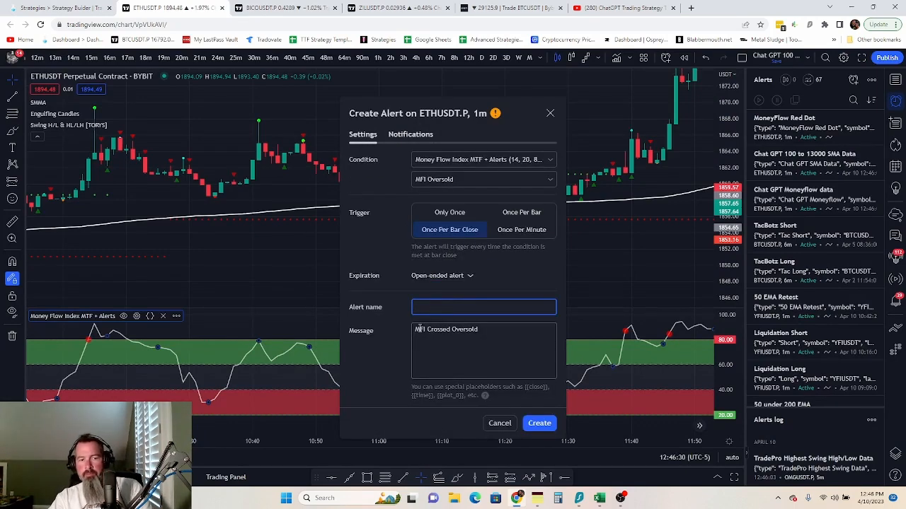
pyautogui.write('MoneyFlow Green Dot')
pyautogui.click(76, 8)
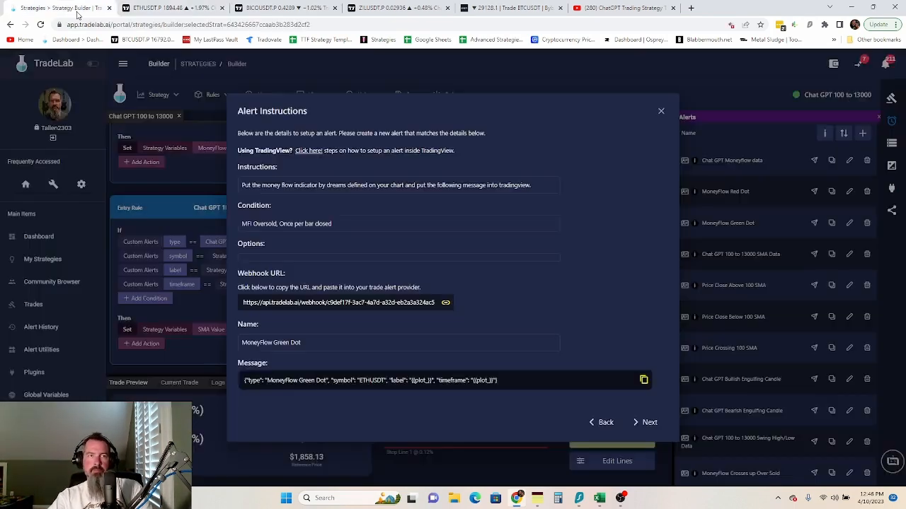
pyautogui.click(278, 382)
pyautogui.click(157, 8)
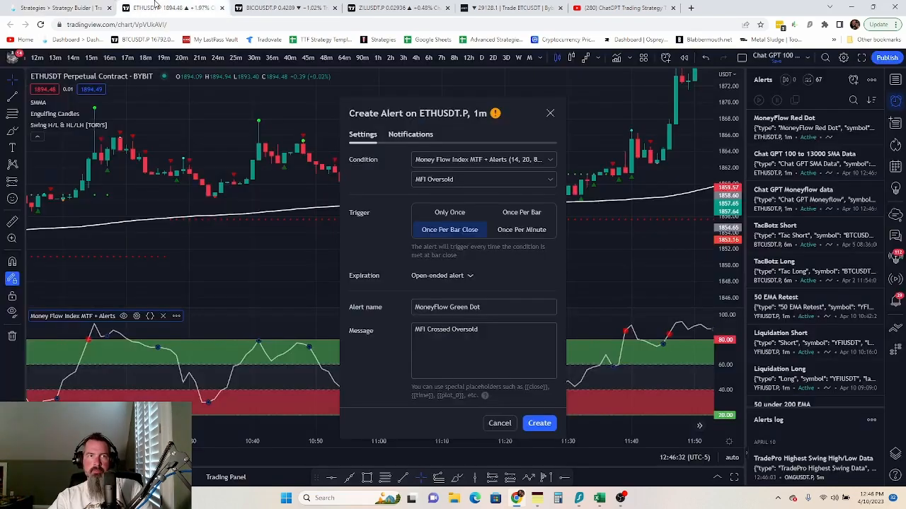
pyautogui.click(452, 335)
pyautogui.hotkey('ctrl', 'shift', 'Left')
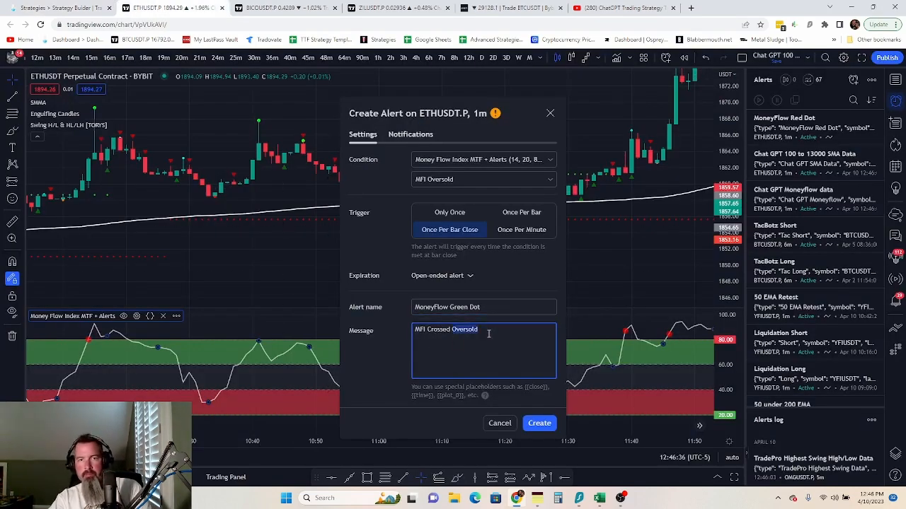
pyautogui.hotkey('ctrl', 'shift', 'Left')
pyautogui.hotkey('ctrl', 'shift', 'Left')
pyautogui.hotkey('ctrl', 'v')
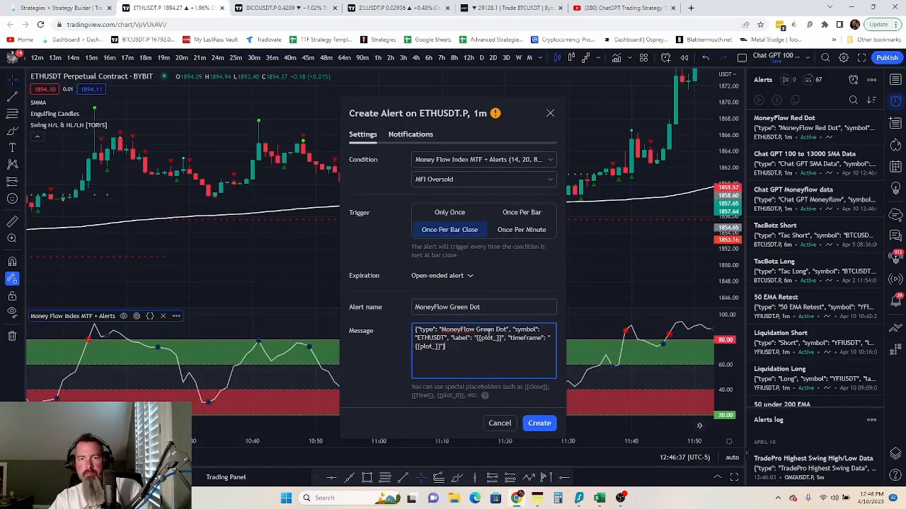
pyautogui.click(540, 425)
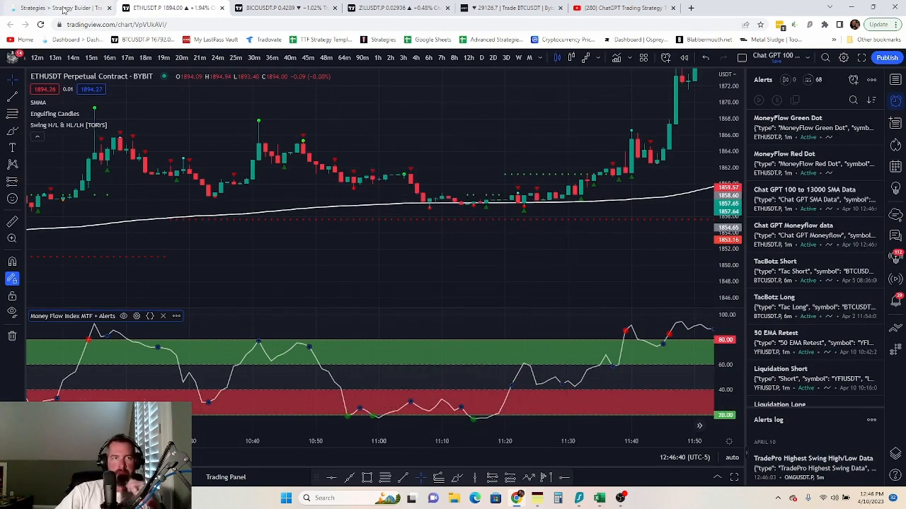
pyautogui.click(64, 9)
pyautogui.click(646, 422)
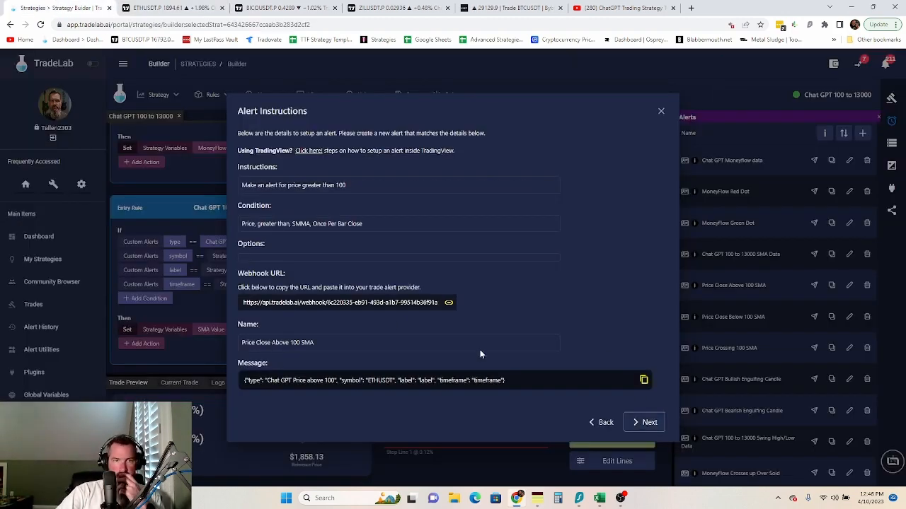
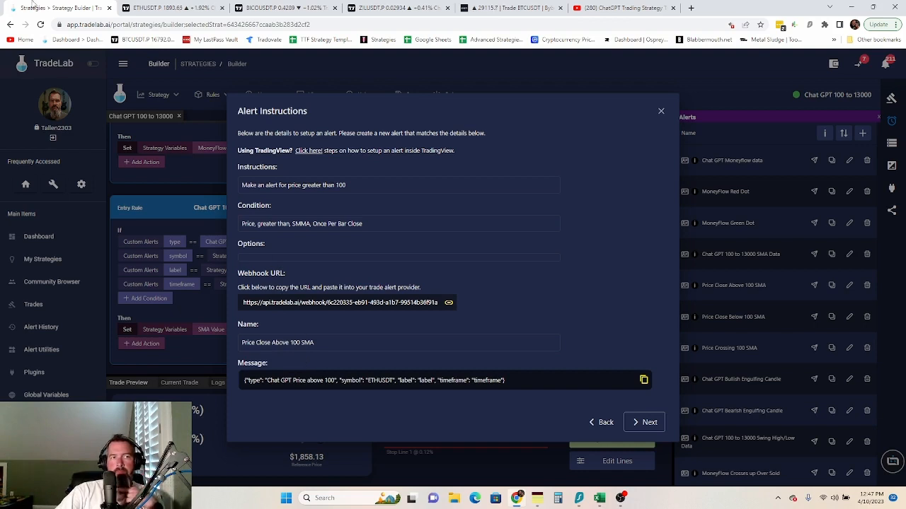
# - Start an ETHUSDT.P alert firing when price is Greater Than SMMA (100, close), once per bar close
pyautogui.click(152, 8)
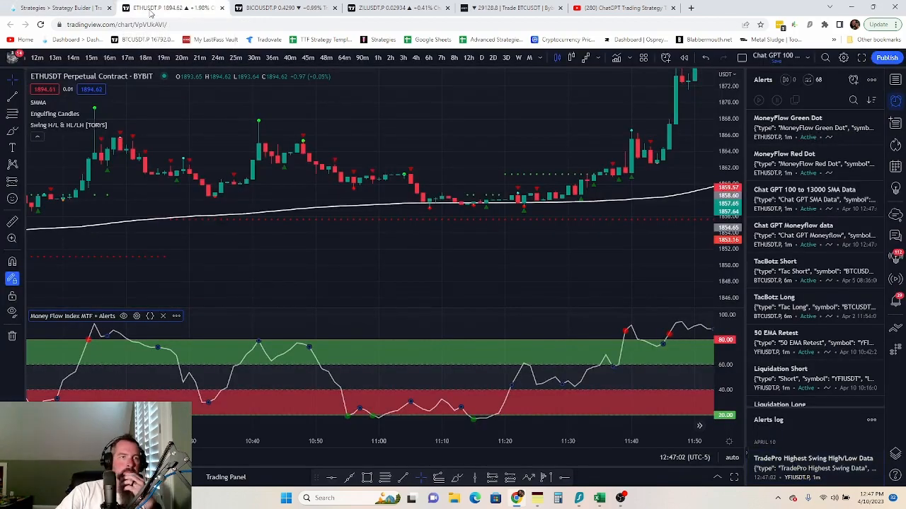
pyautogui.click(53, 8)
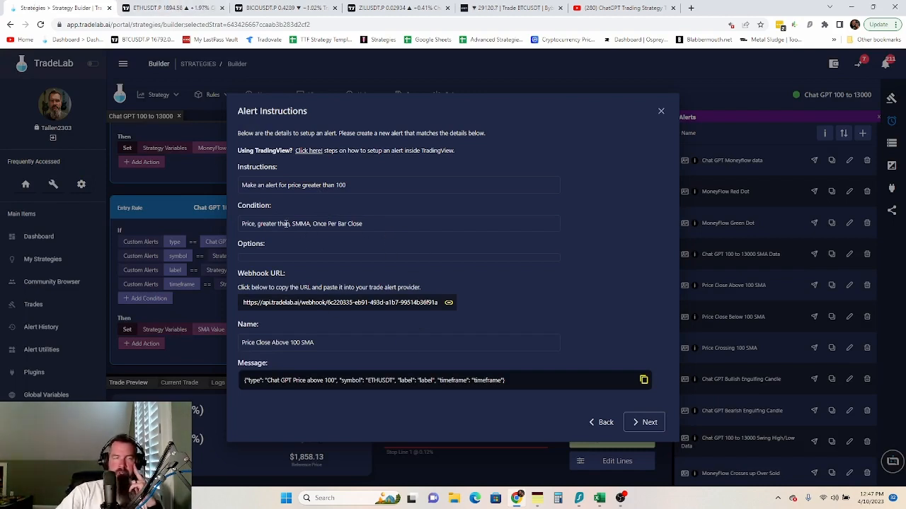
pyautogui.click(350, 306)
pyautogui.click(163, 8)
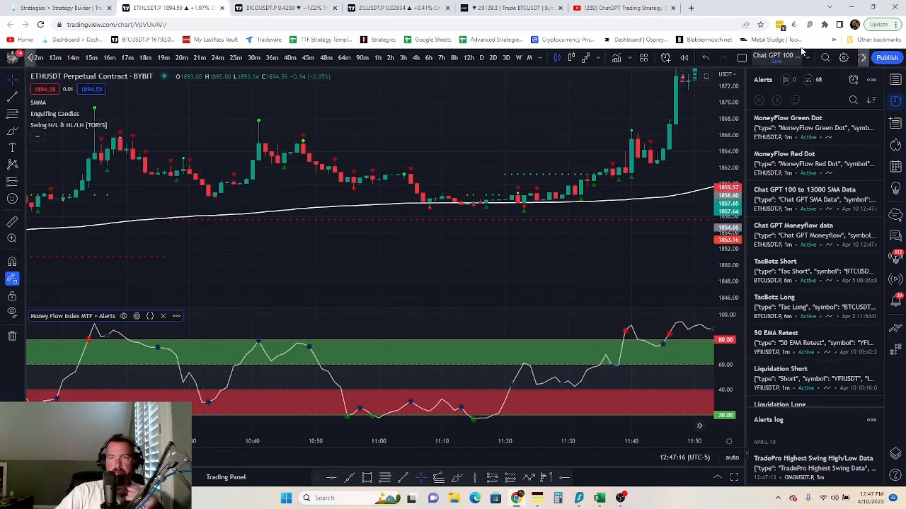
pyautogui.click(853, 79)
pyautogui.click(512, 177)
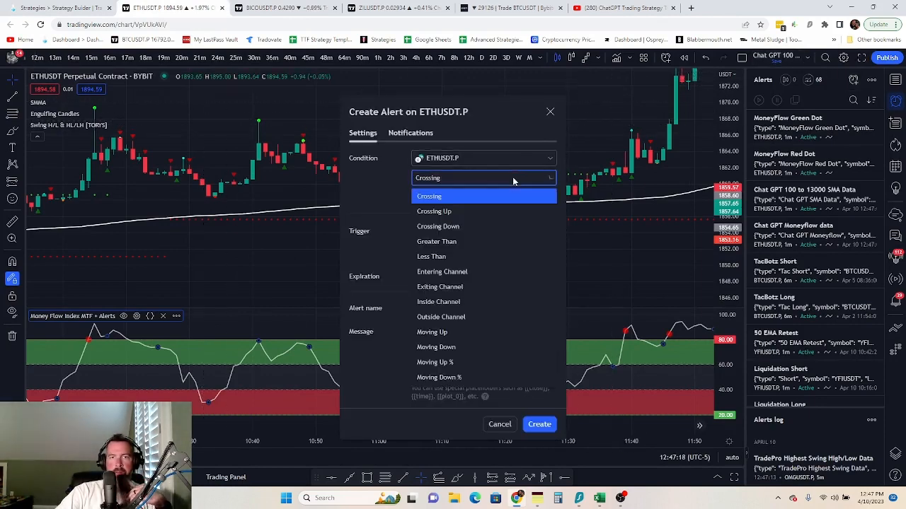
pyautogui.click(437, 241)
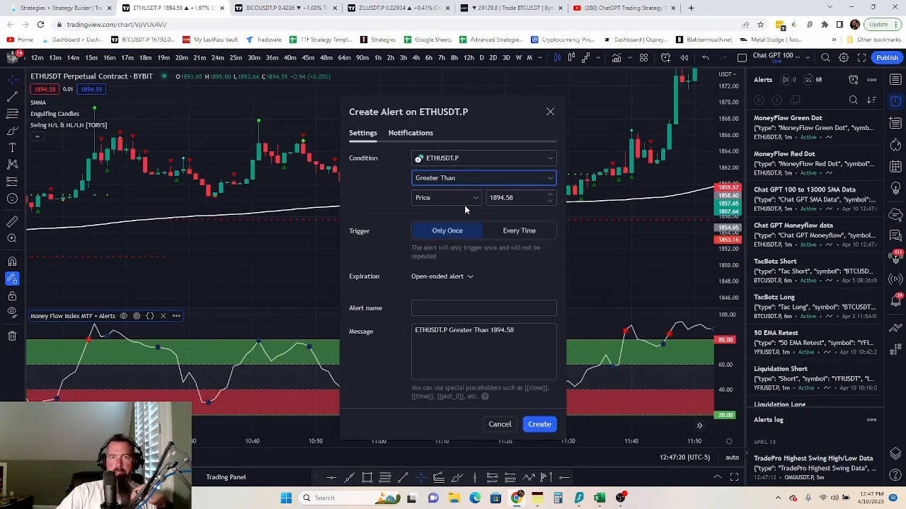
pyautogui.click(463, 200)
pyautogui.click(462, 234)
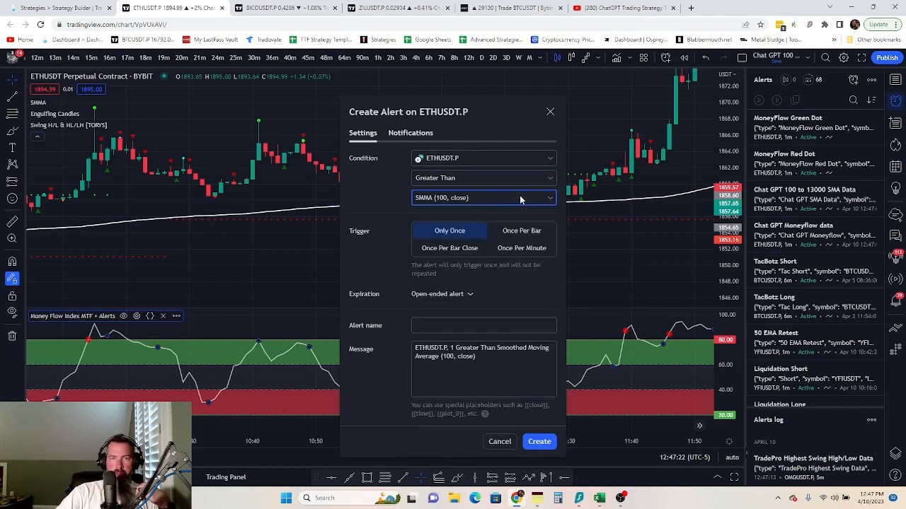
pyautogui.click(476, 249)
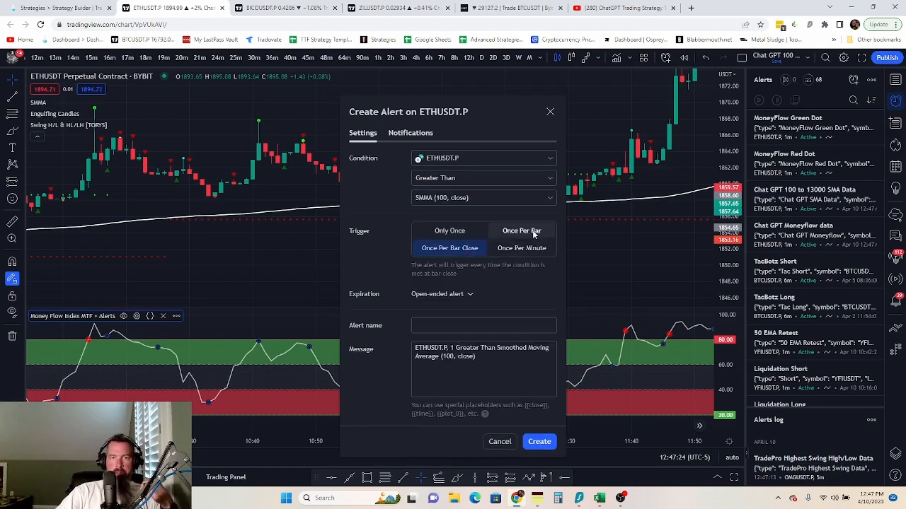
# - Replace the alert's webhook address with the copied TradeLab webhook URL
pyautogui.click(410, 133)
pyautogui.doubleClick(401, 249)
pyautogui.hotkey('ctrl', 'a')
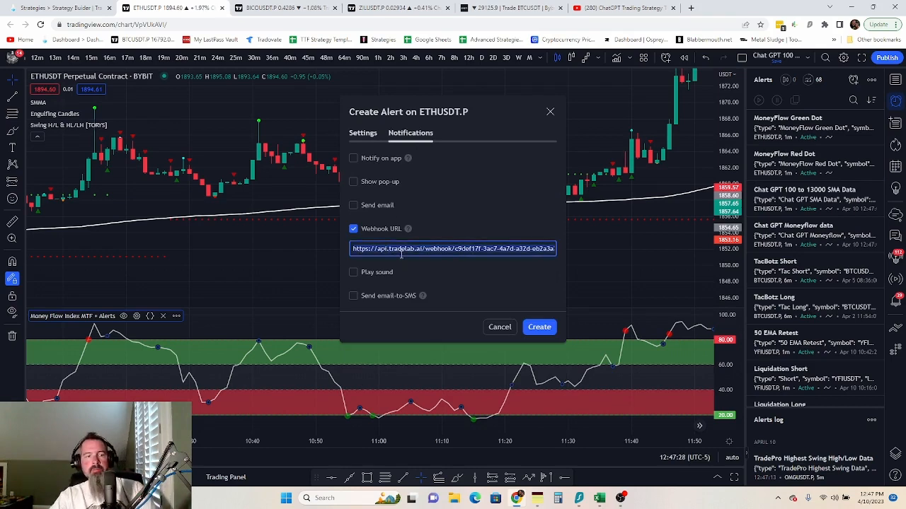
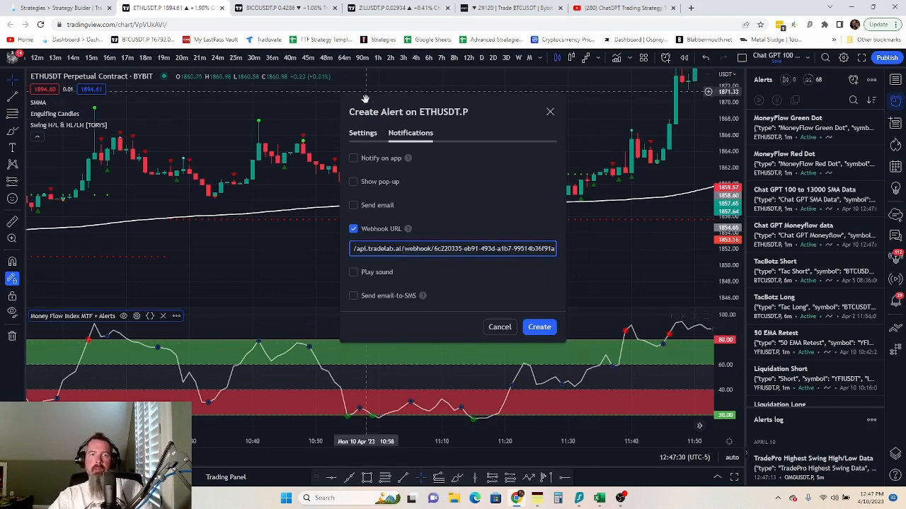
pyautogui.click(362, 133)
# - Name the alert 'Price Close Above 100 SMA', paste its JSON message, and create it
pyautogui.click(61, 7)
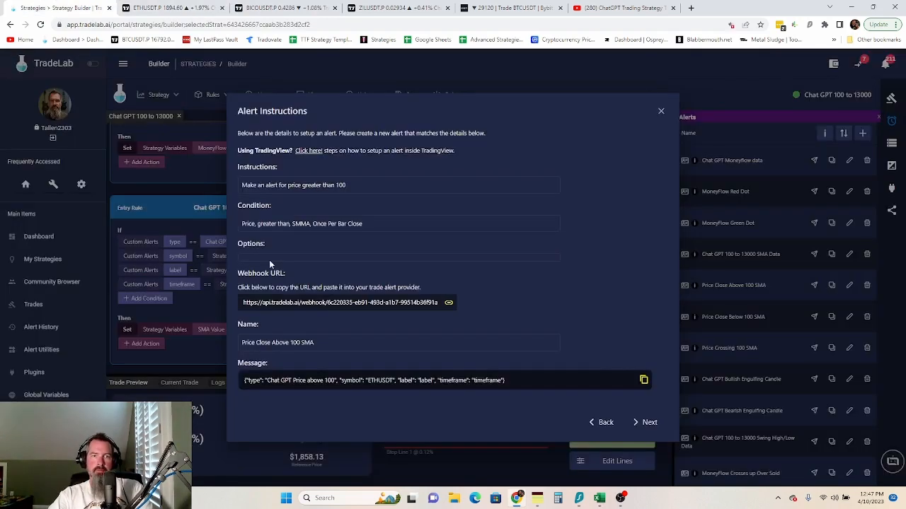
pyautogui.click(269, 346)
pyautogui.click(170, 7)
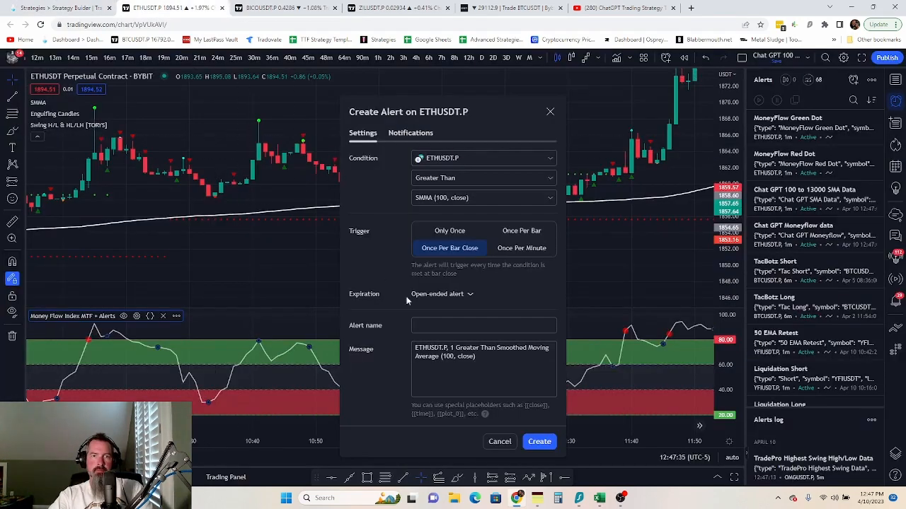
pyautogui.click(445, 323)
pyautogui.write('Price Close Above 100 SMA')
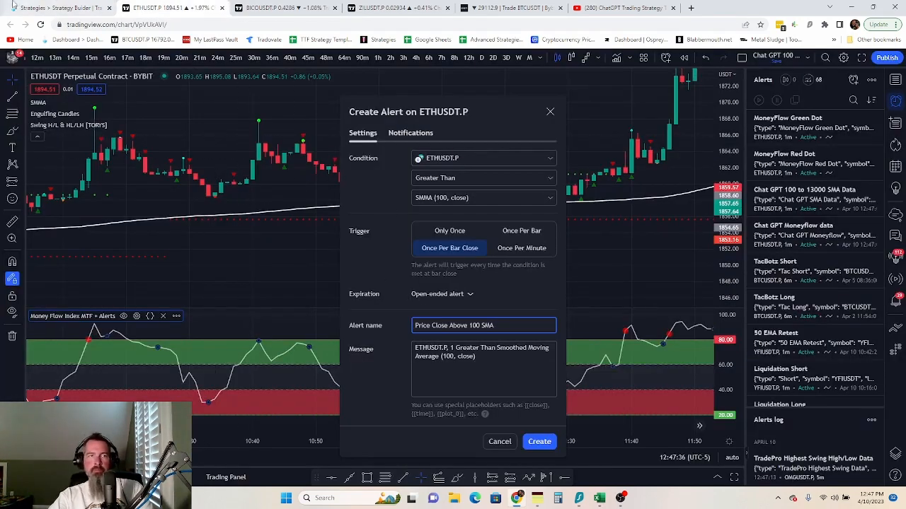
pyautogui.click(62, 5)
pyautogui.click(357, 382)
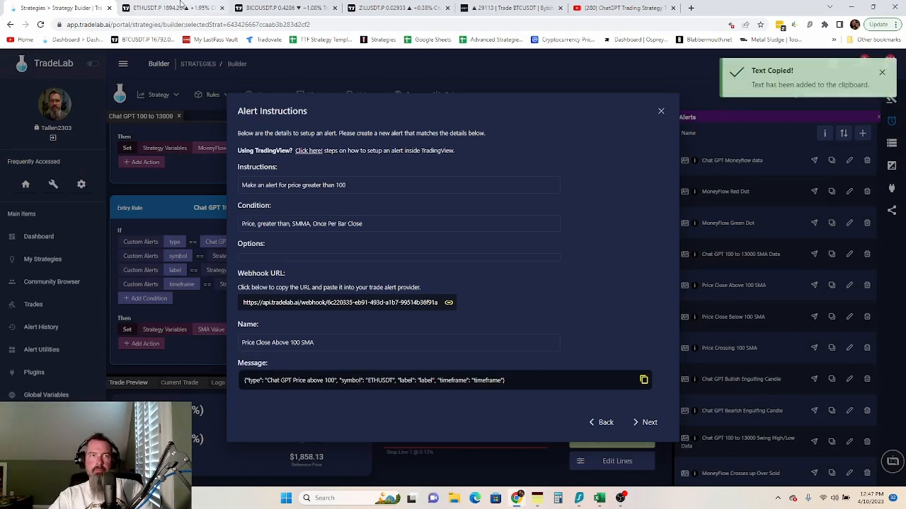
pyautogui.click(181, 6)
pyautogui.click(465, 357)
pyautogui.hotkey('ctrl', 'a')
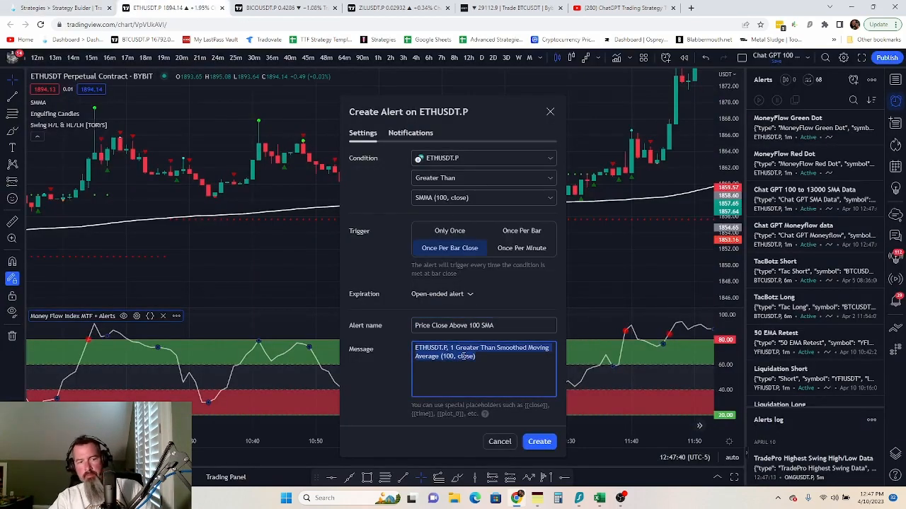
pyautogui.hotkey('ctrl', 'v')
pyautogui.click(540, 440)
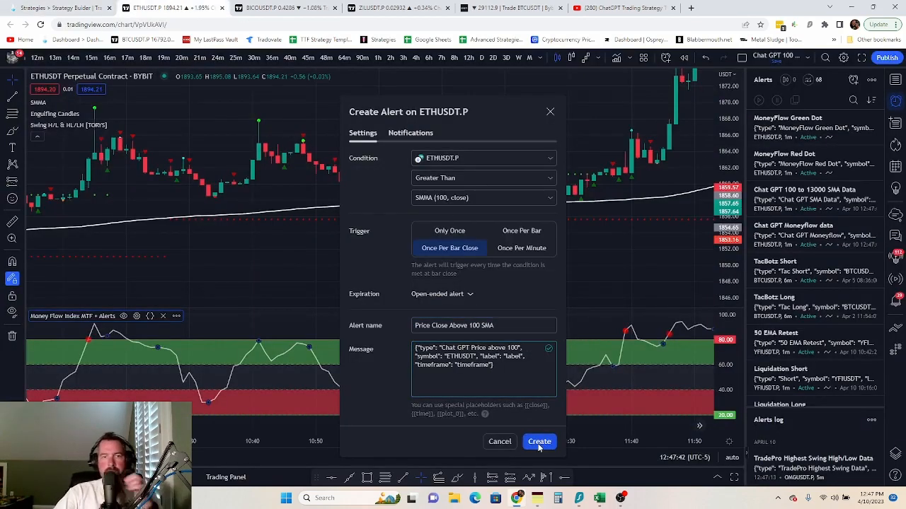
# - Start another ETHUSDT.P alert for Less Than SMMA (100, close), once per bar close
pyautogui.click(46, 9)
pyautogui.click(644, 423)
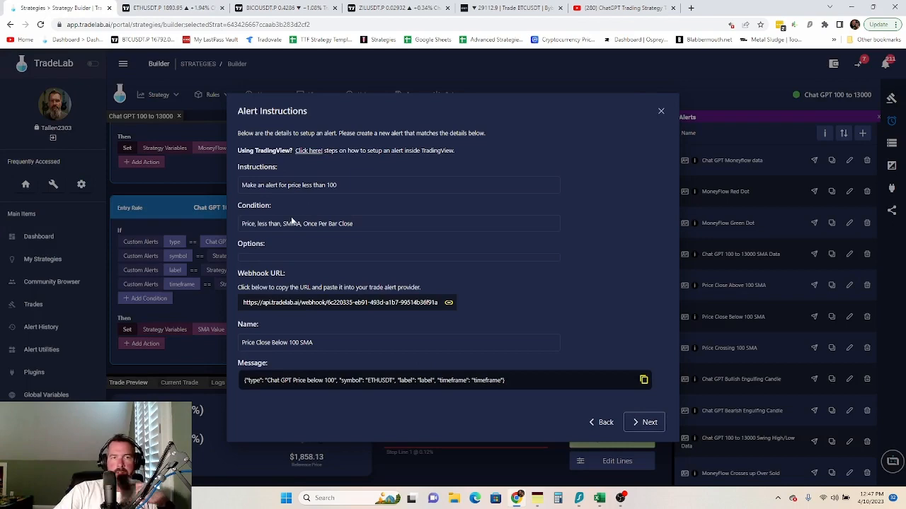
pyautogui.click(315, 303)
pyautogui.click(152, 7)
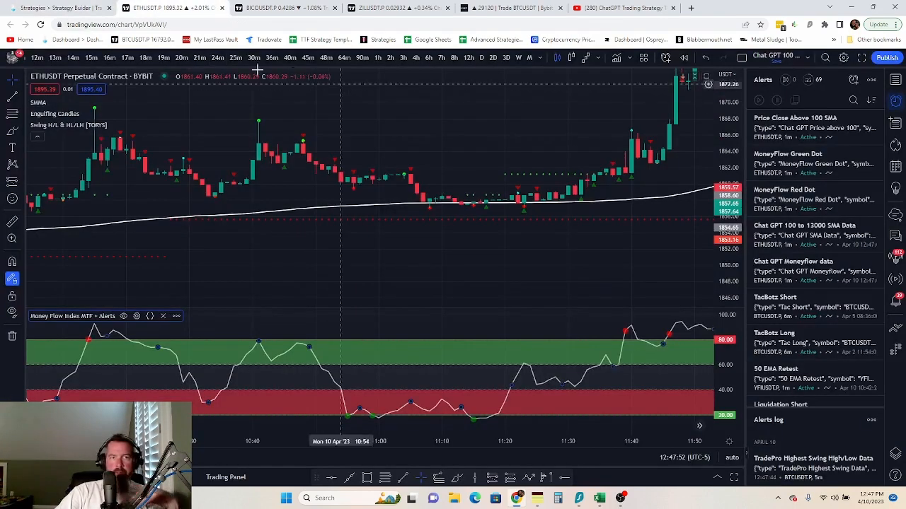
pyautogui.click(853, 80)
pyautogui.click(477, 181)
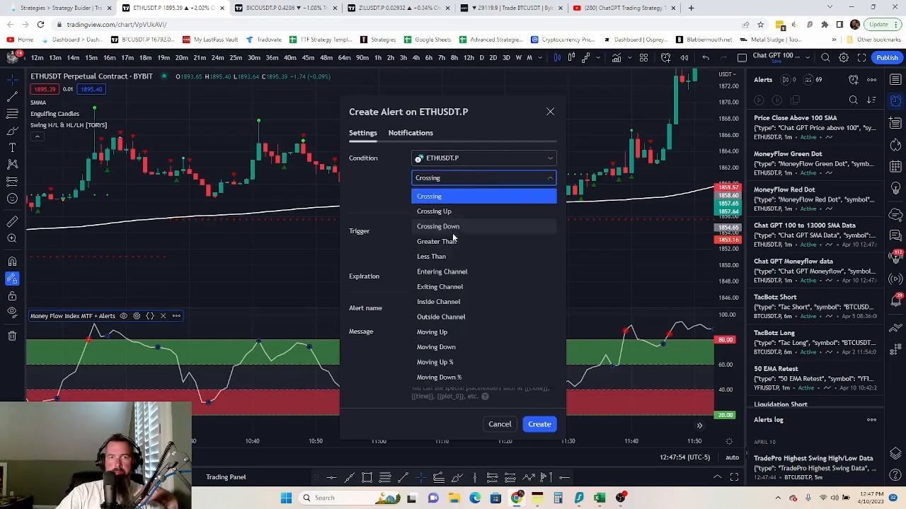
pyautogui.click(448, 257)
pyautogui.click(463, 201)
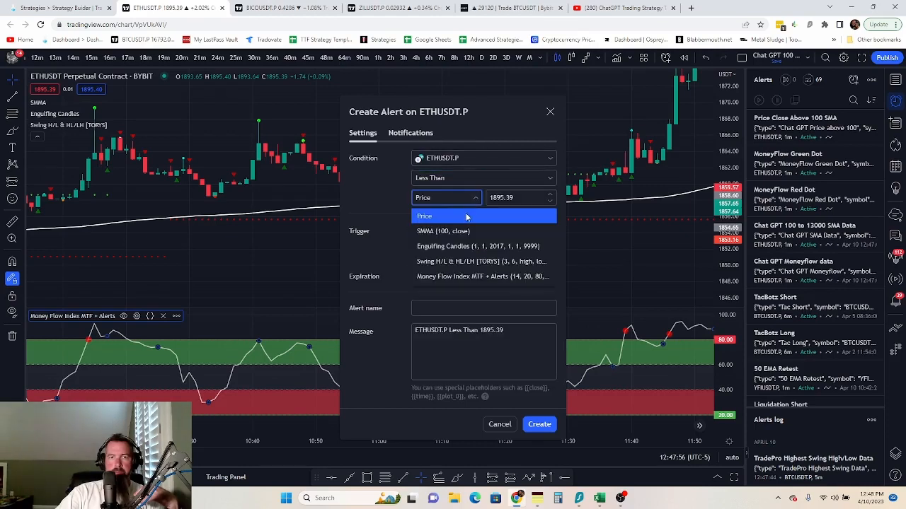
pyautogui.click(467, 231)
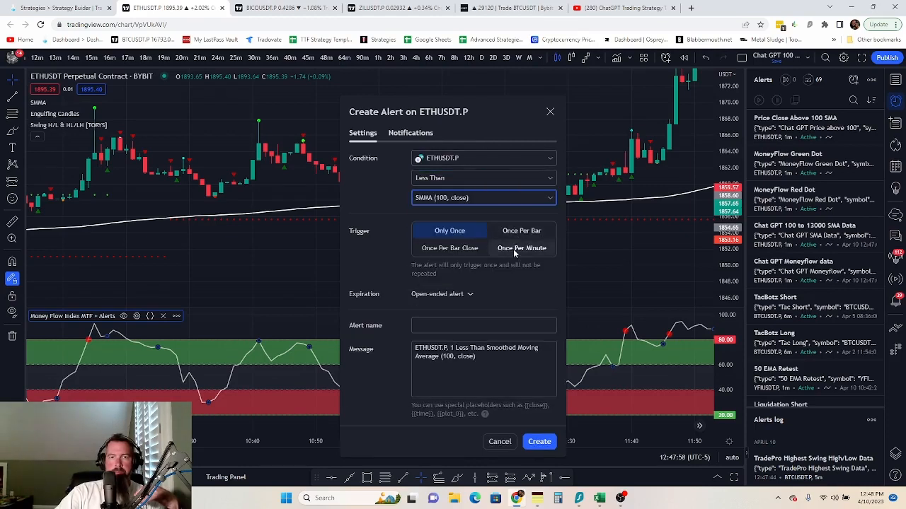
pyautogui.click(450, 247)
# - Check the TradeLab webhook URL in the alert's notification settings
pyautogui.click(409, 133)
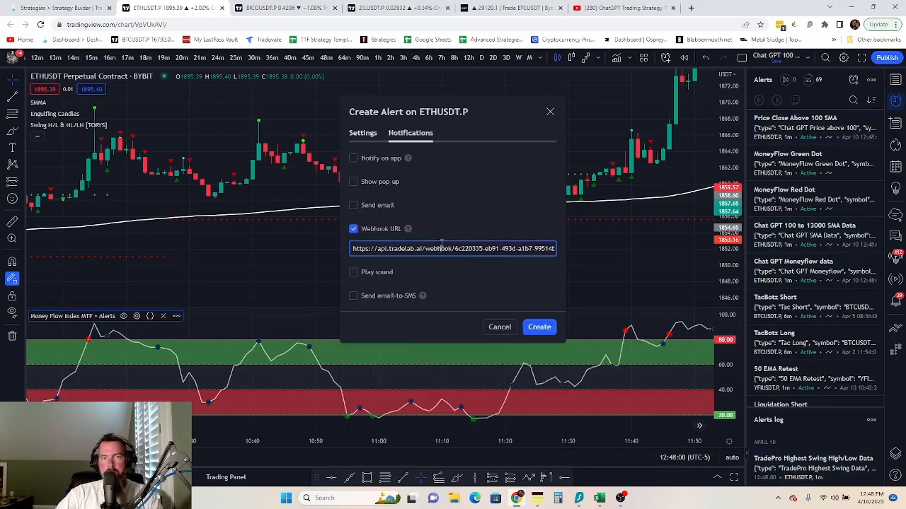
pyautogui.tripleClick(441, 247)
pyautogui.click(442, 247)
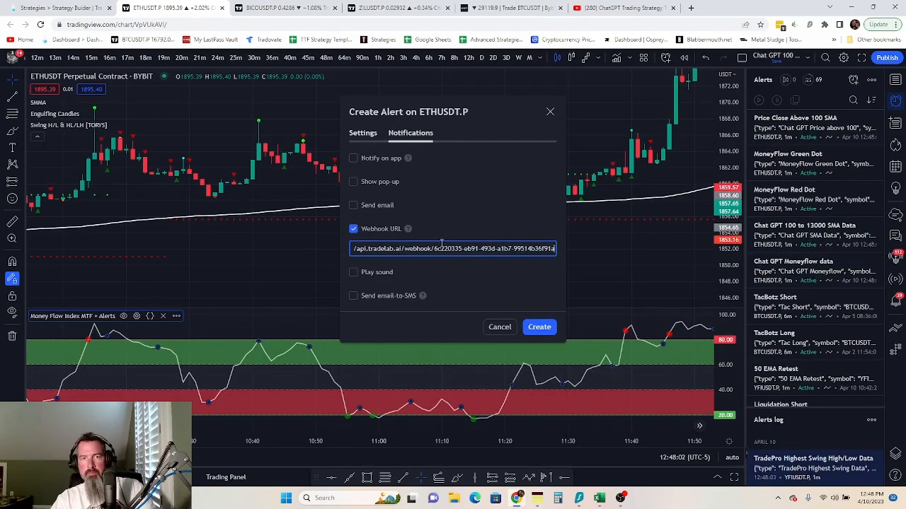
pyautogui.click(362, 133)
# - Name the alert 'Price Close Below 100 SMA', paste its JSON message, and create it
pyautogui.click(56, 7)
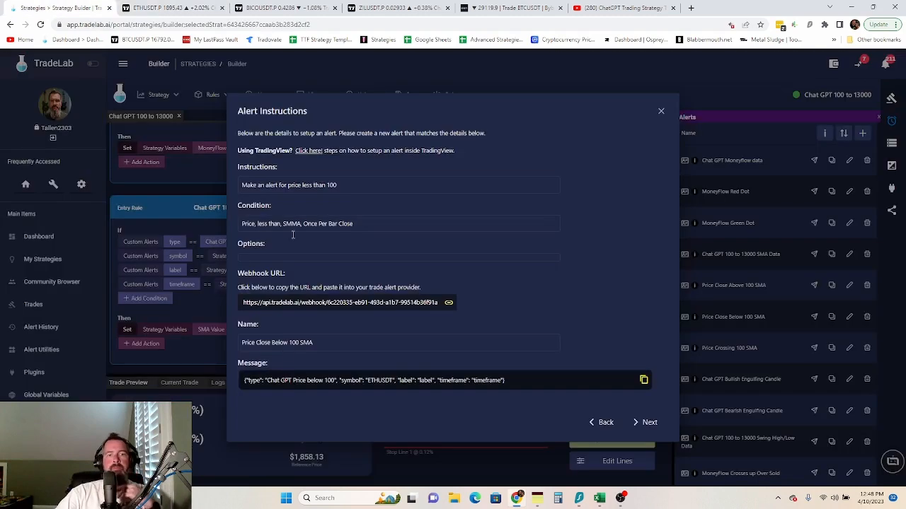
pyautogui.click(276, 343)
pyautogui.click(161, 12)
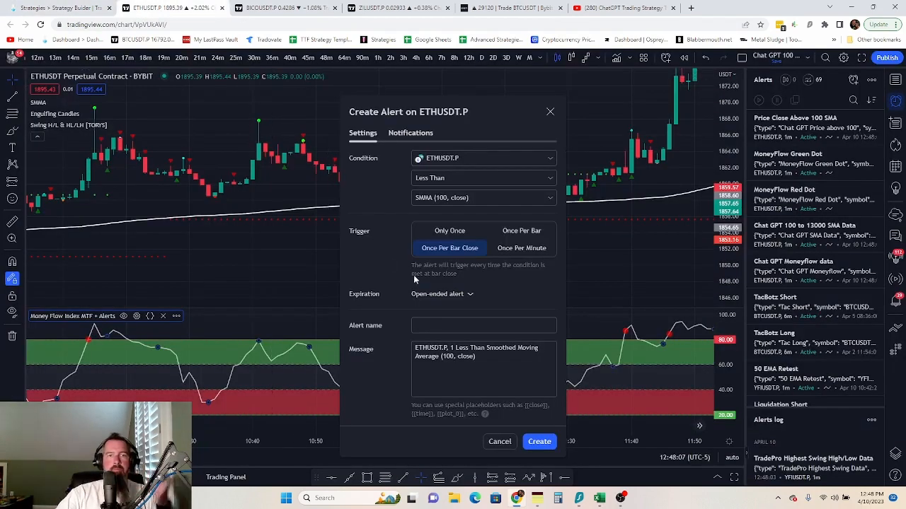
pyautogui.click(442, 325)
pyautogui.hotkey('ctrl', 'v')
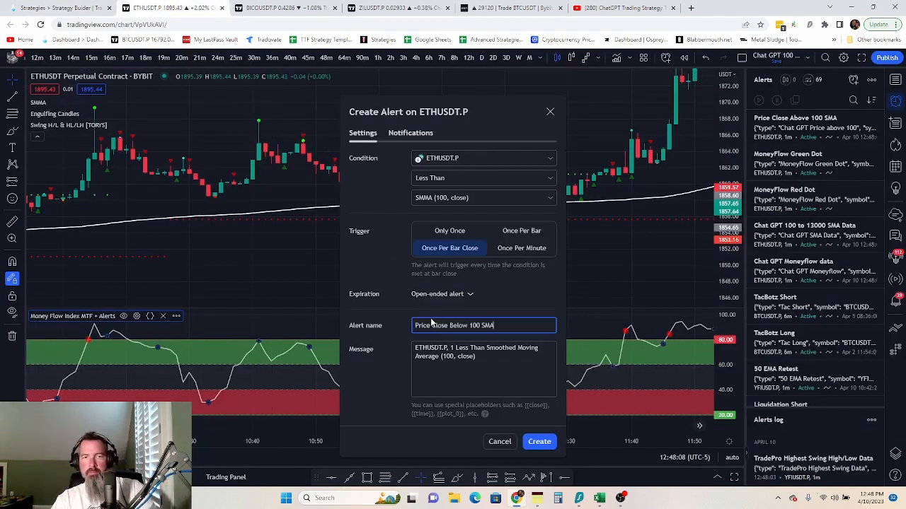
pyautogui.click(57, 7)
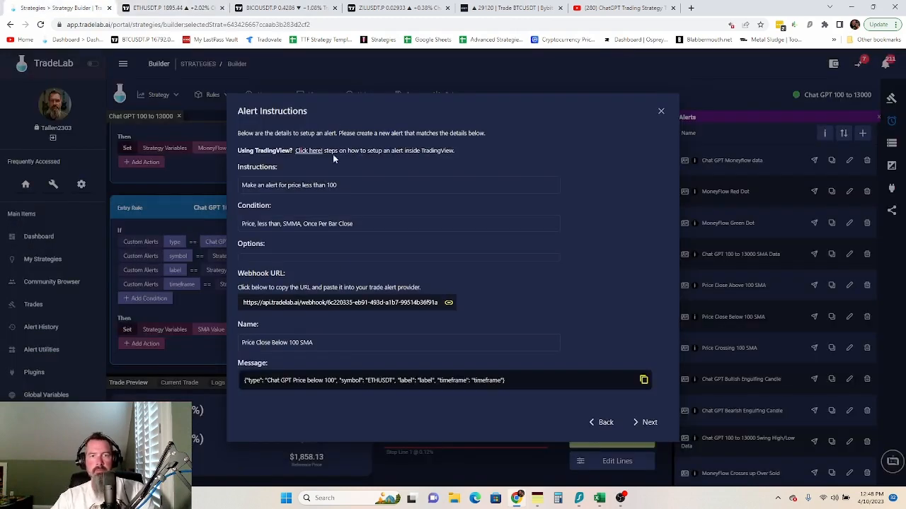
pyautogui.click(351, 380)
pyautogui.click(150, 9)
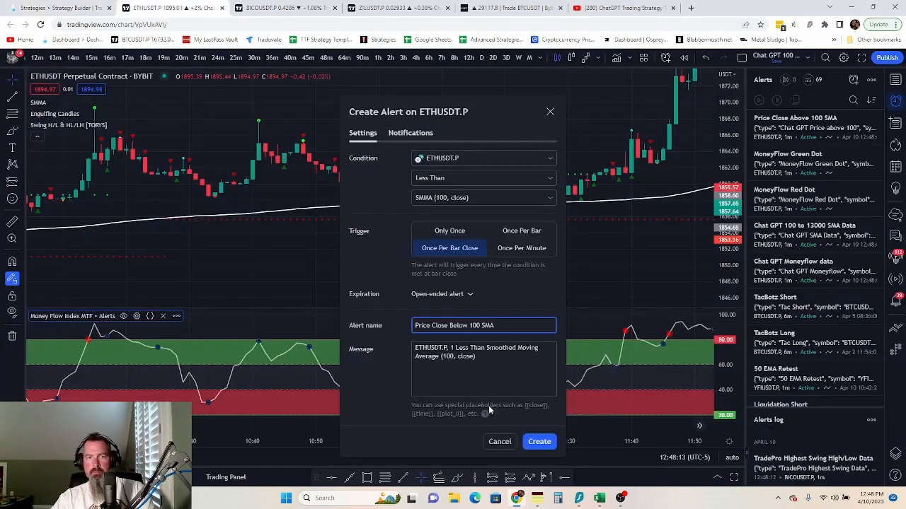
pyautogui.click(465, 360)
pyautogui.hotkey('ctrl', 'a')
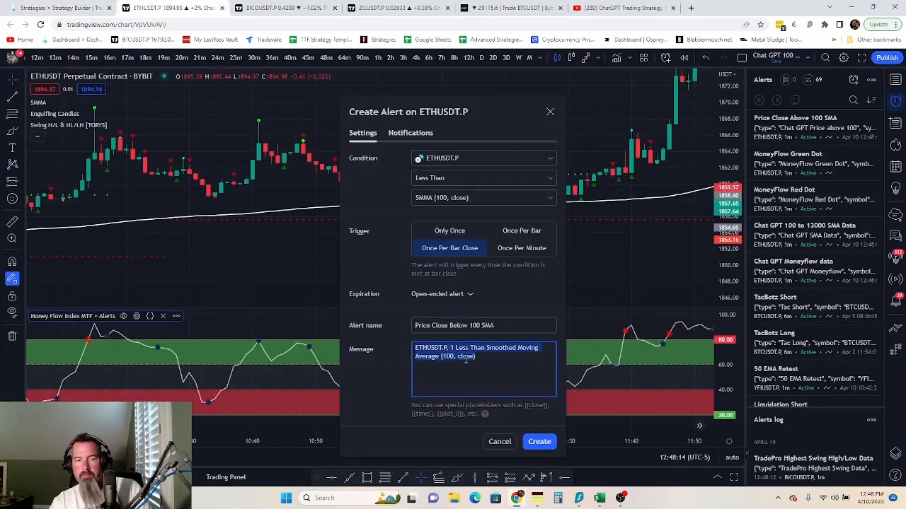
pyautogui.hotkey('ctrl', 'v')
pyautogui.click(538, 442)
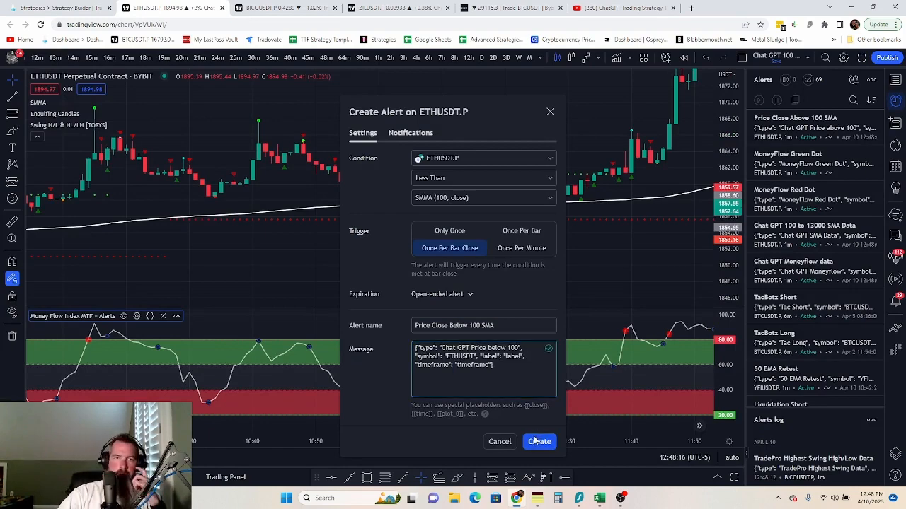
pyautogui.click(44, 6)
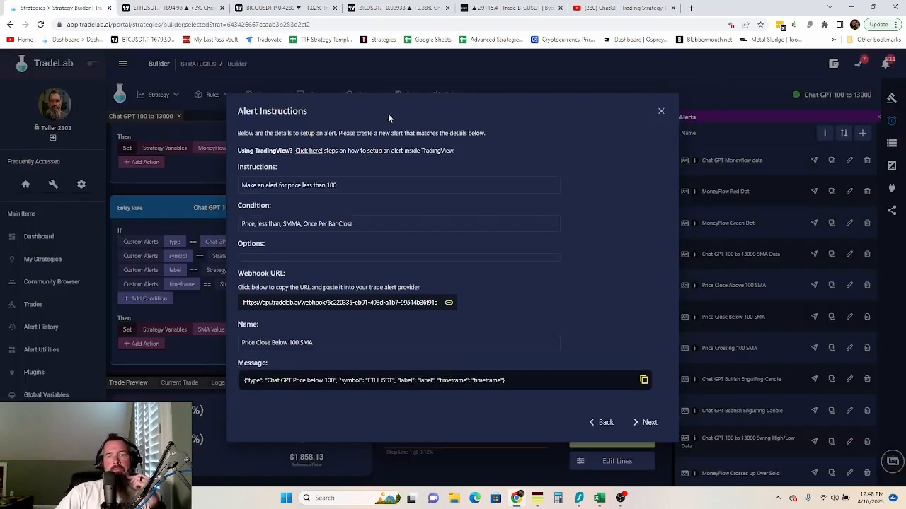
# - Copy the Price Crossing 100 SMA webhook and start a new alert that triggers every time
pyautogui.click(647, 422)
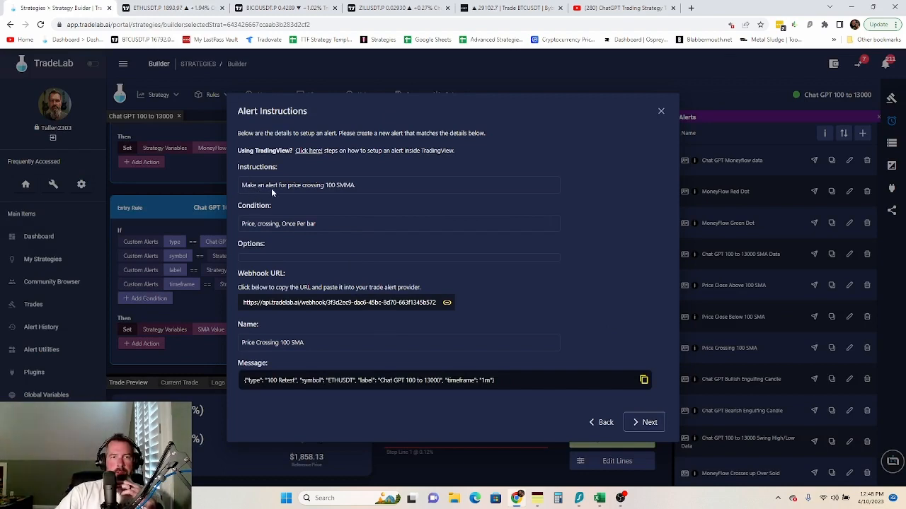
pyautogui.click(416, 303)
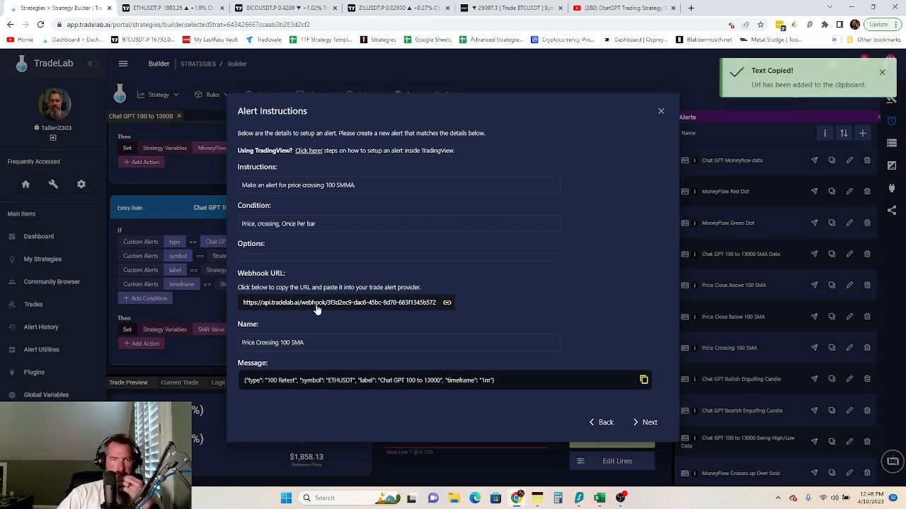
pyautogui.click(152, 8)
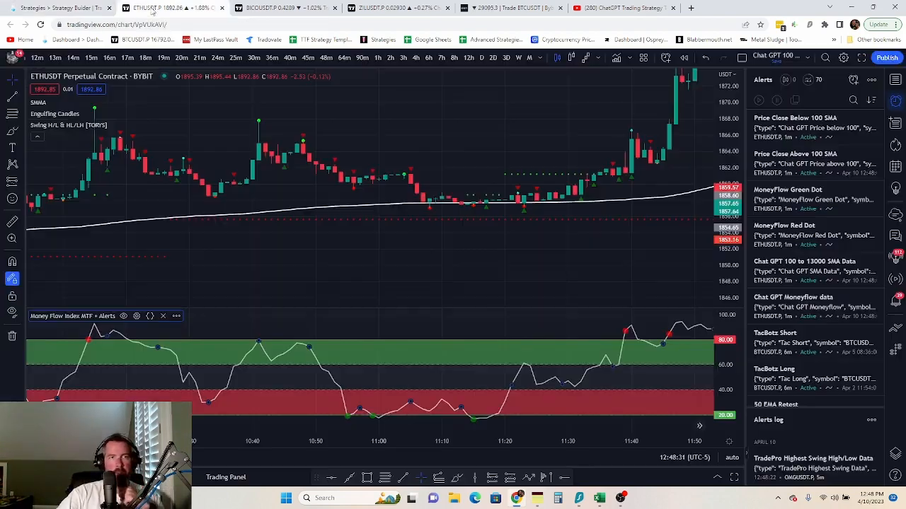
pyautogui.click(854, 80)
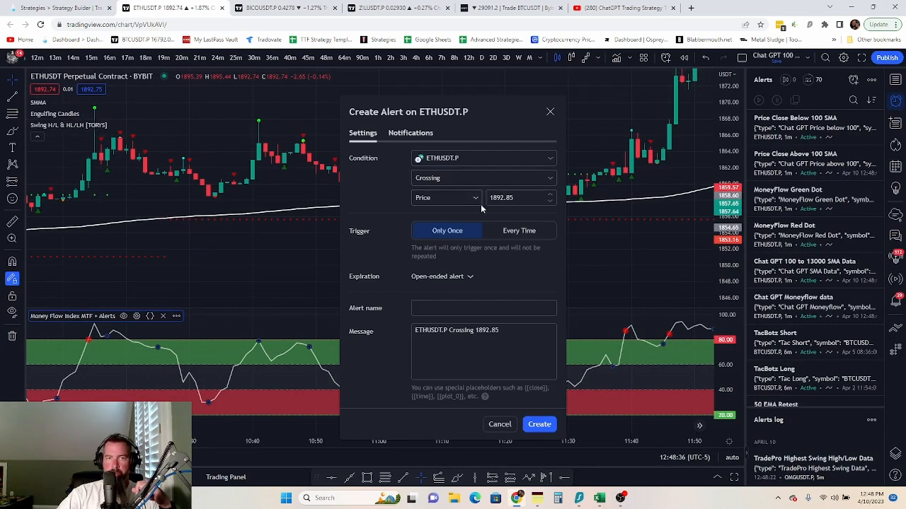
pyautogui.click(515, 231)
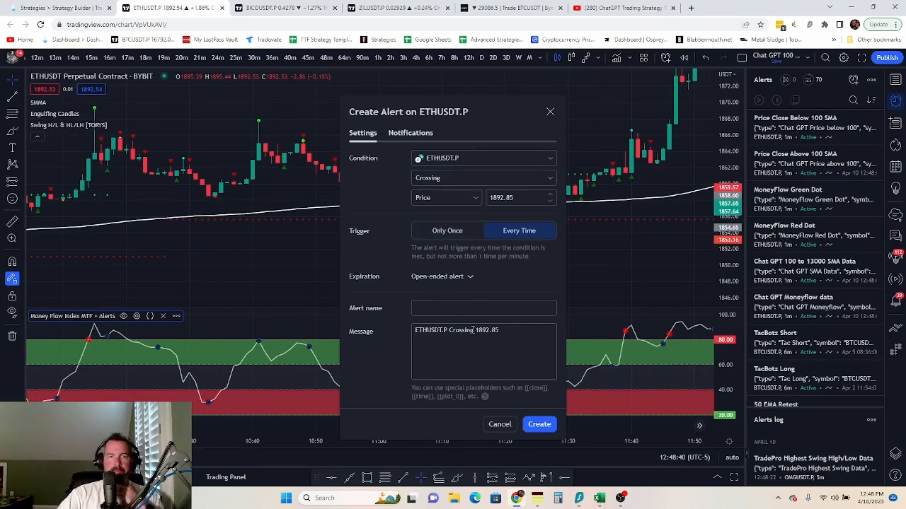
# - Paste the new TradeLab webhook URL over the alert's existing webhook
pyautogui.click(404, 134)
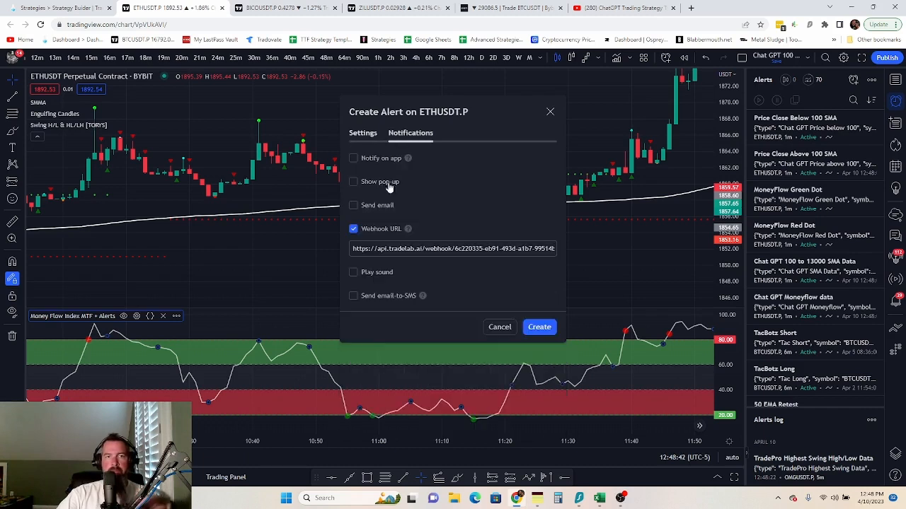
pyautogui.tripleClick(396, 247)
pyautogui.hotkey('ctrl', 'v')
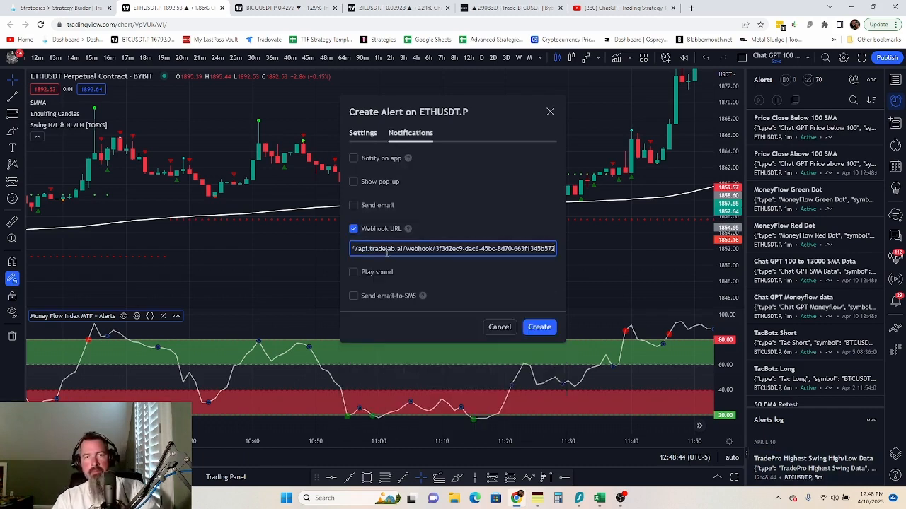
pyautogui.click(368, 134)
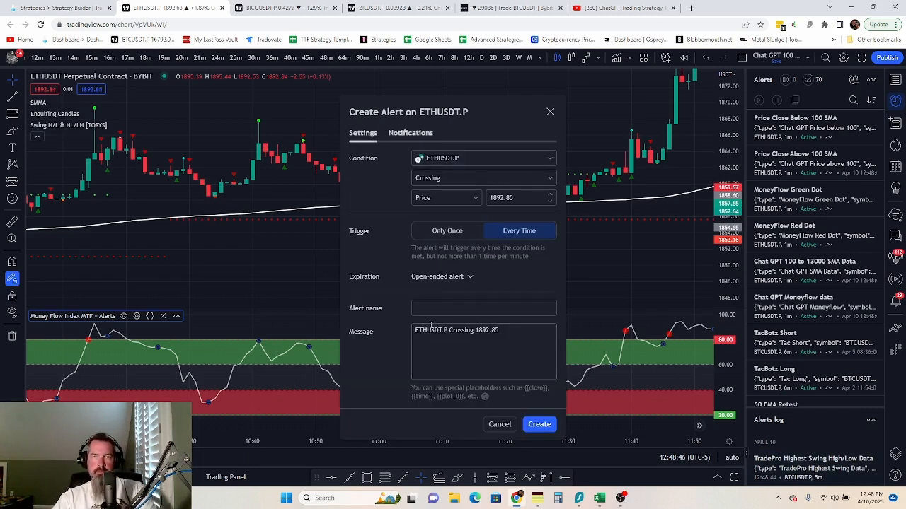
# - Name the alert 'Price Crossing 100 SMA' and close TradeLab's alert instructions
pyautogui.click(64, 8)
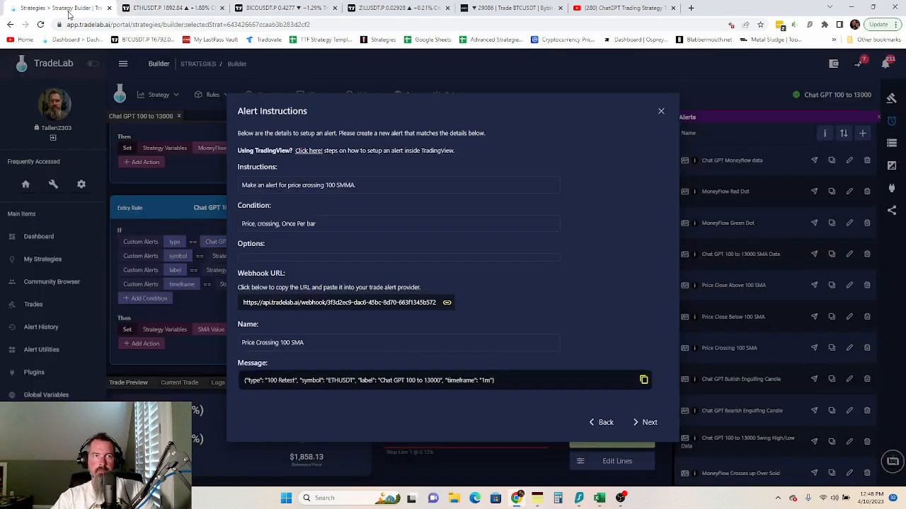
pyautogui.click(270, 346)
pyautogui.click(160, 8)
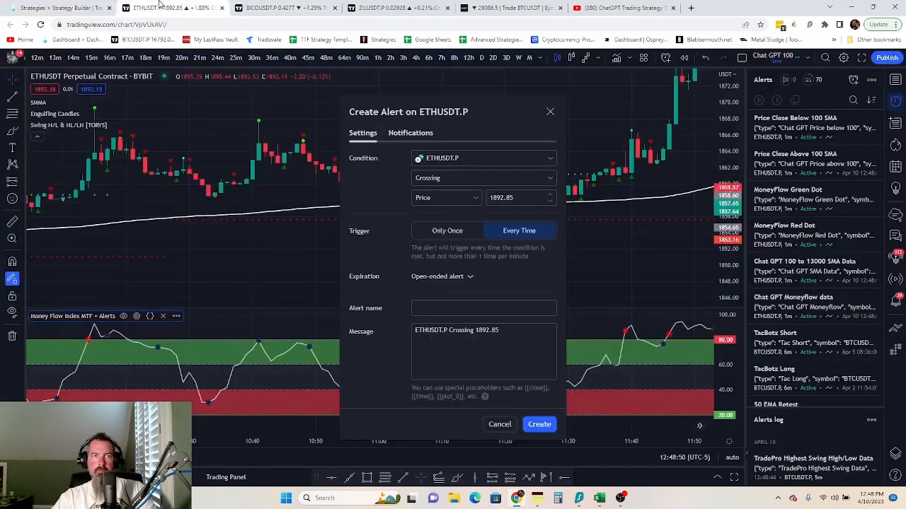
pyautogui.click(453, 307)
pyautogui.rightClick(453, 307)
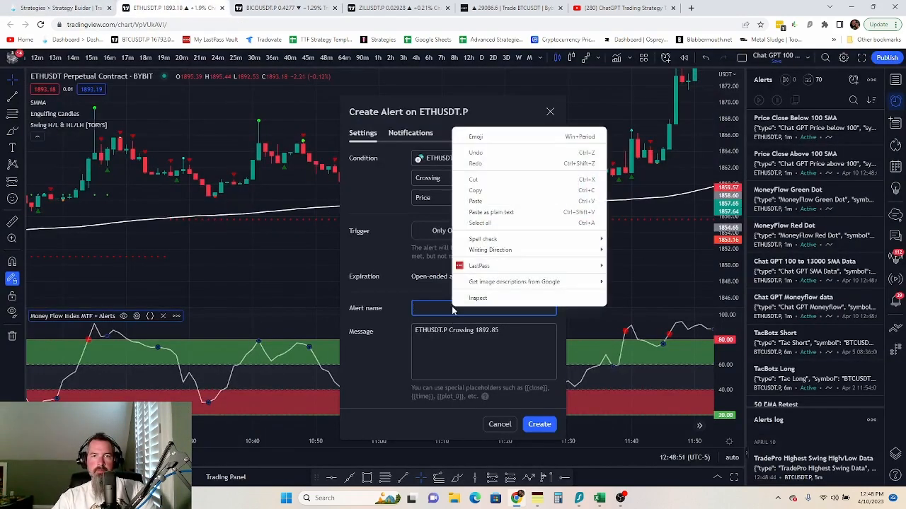
pyautogui.click(484, 201)
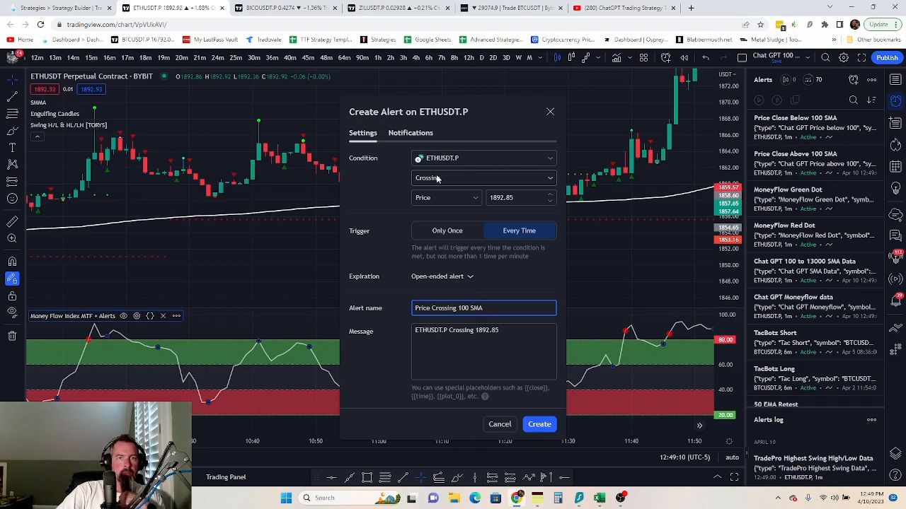
pyautogui.click(65, 8)
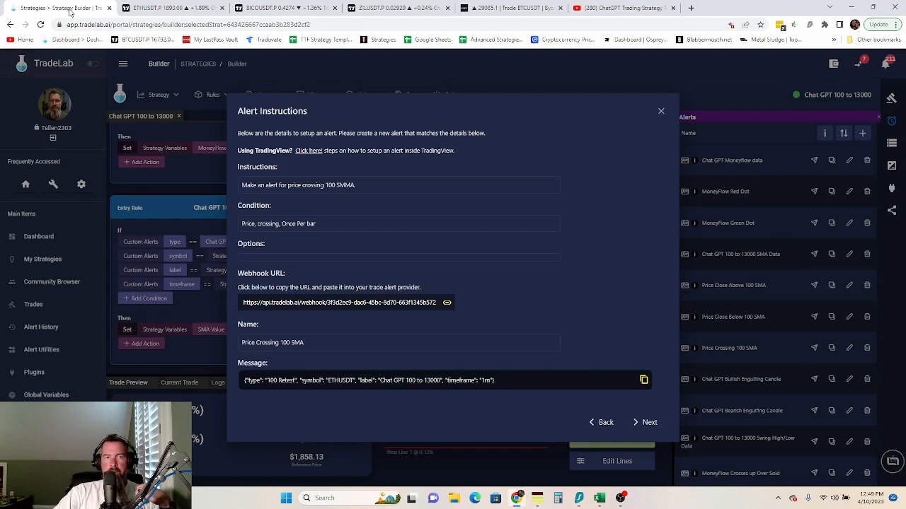
pyautogui.click(661, 111)
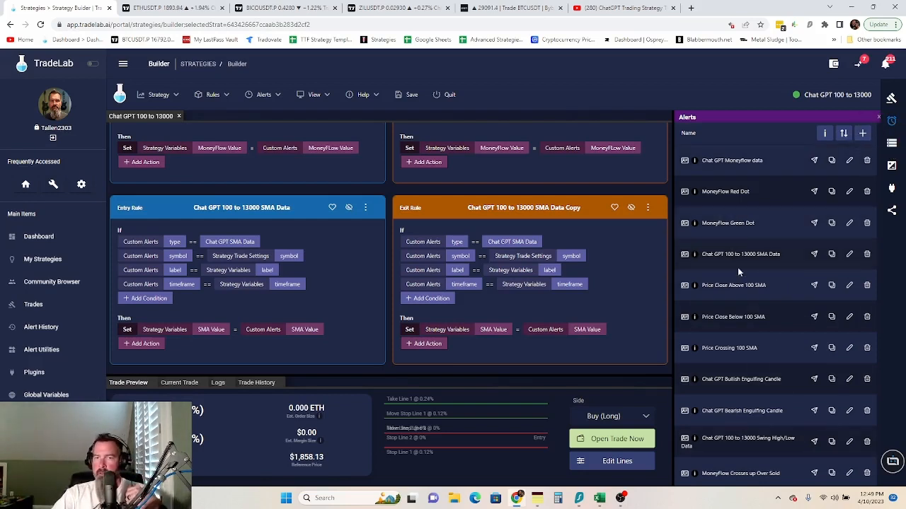
# - Add 'Up' to the alert name, type value (100 Retest Up), condition and instructions, then save
pyautogui.click(849, 348)
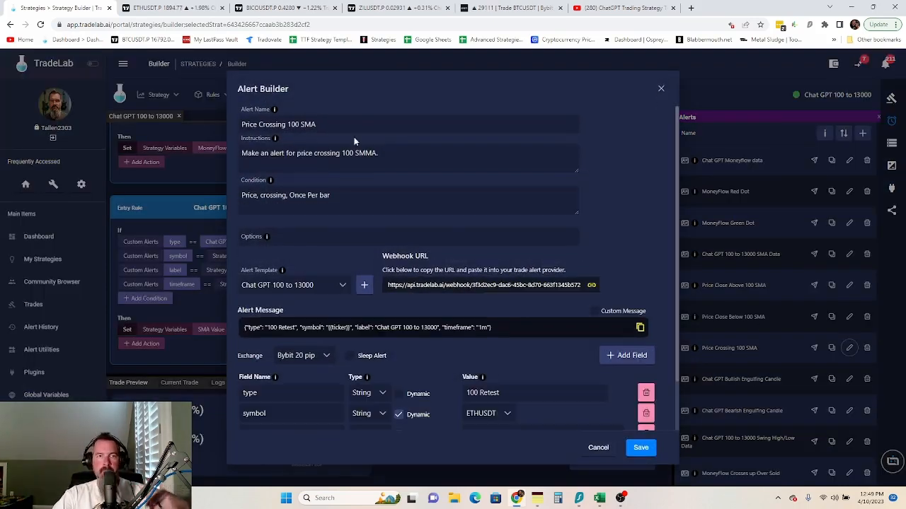
pyautogui.click(319, 119)
pyautogui.write('Up')
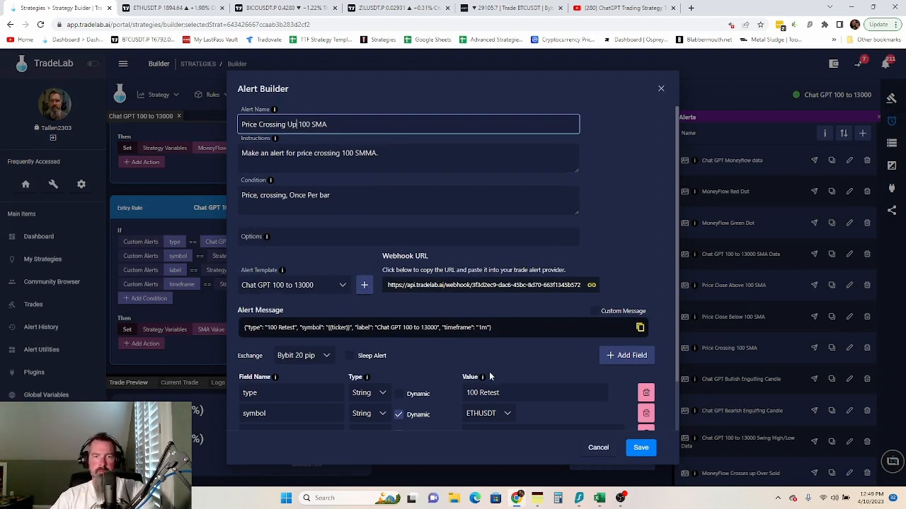
pyautogui.click(506, 393)
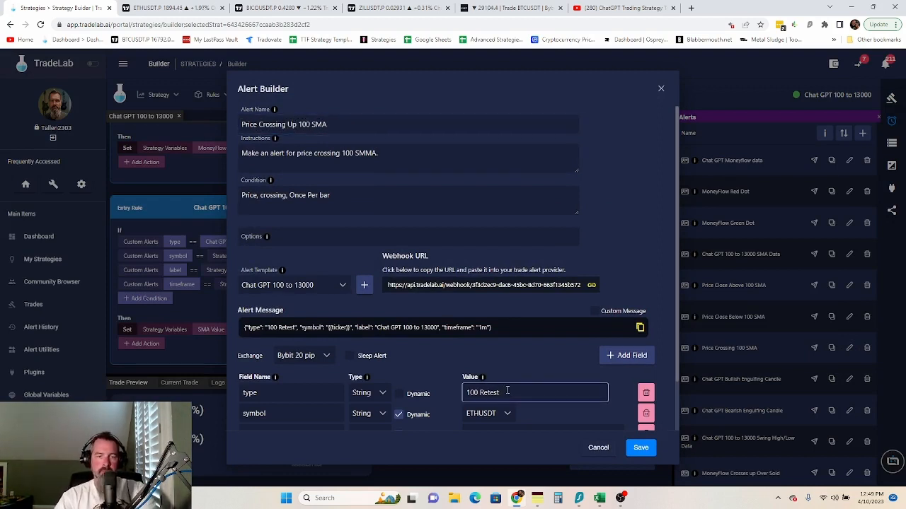
pyautogui.write('Up')
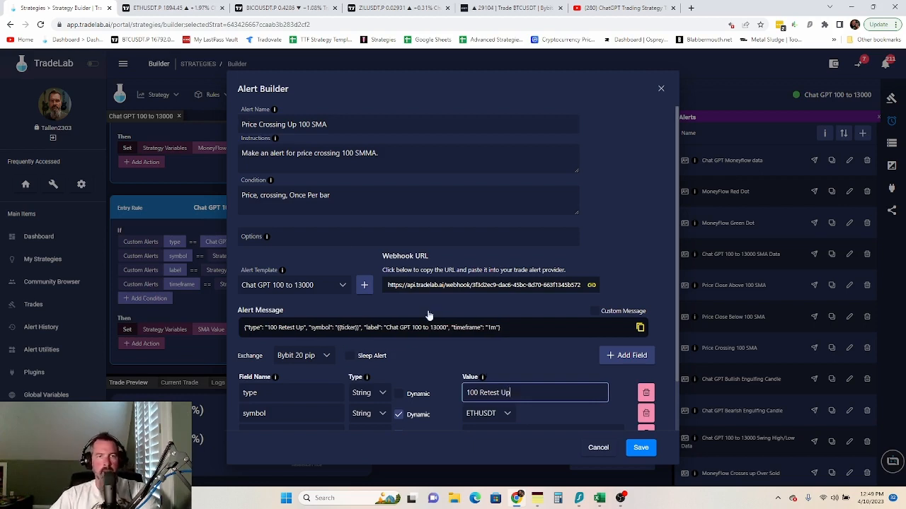
pyautogui.click(288, 196)
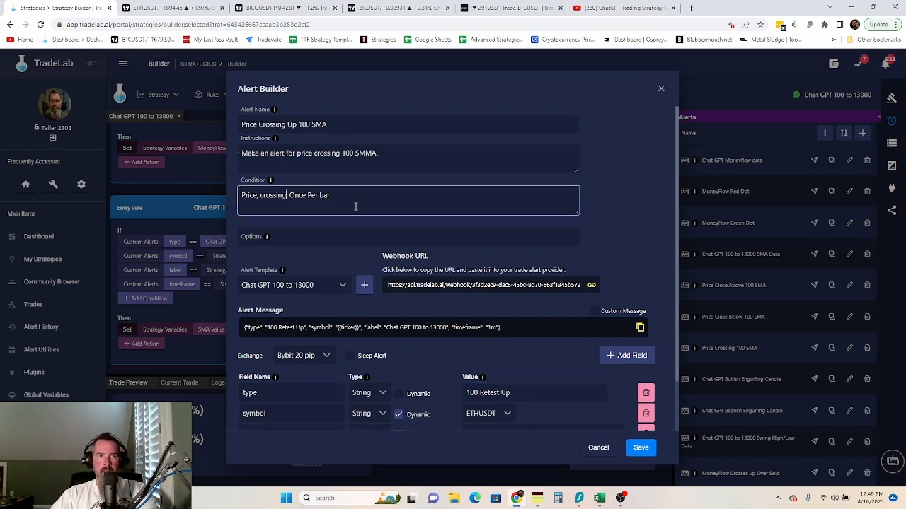
pyautogui.write('Up')
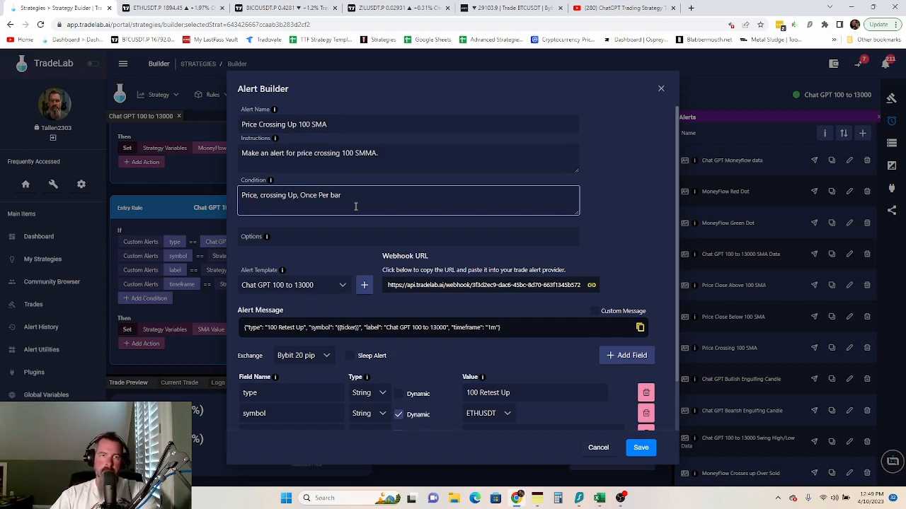
pyautogui.click(338, 152)
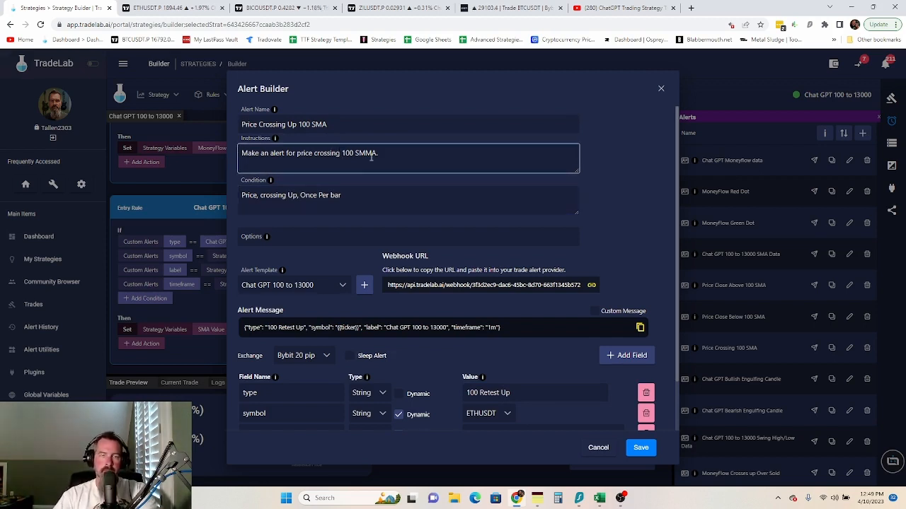
pyautogui.write('Up')
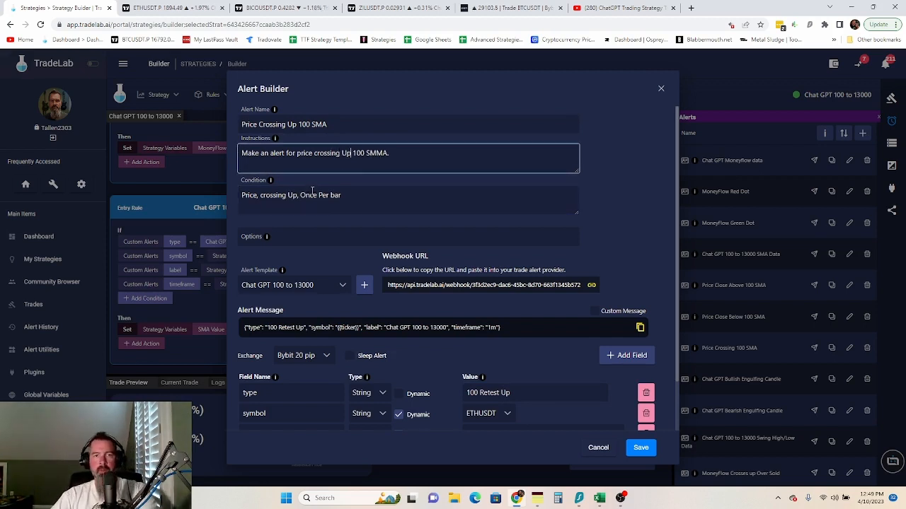
pyautogui.scroll(-2, 461, 309)
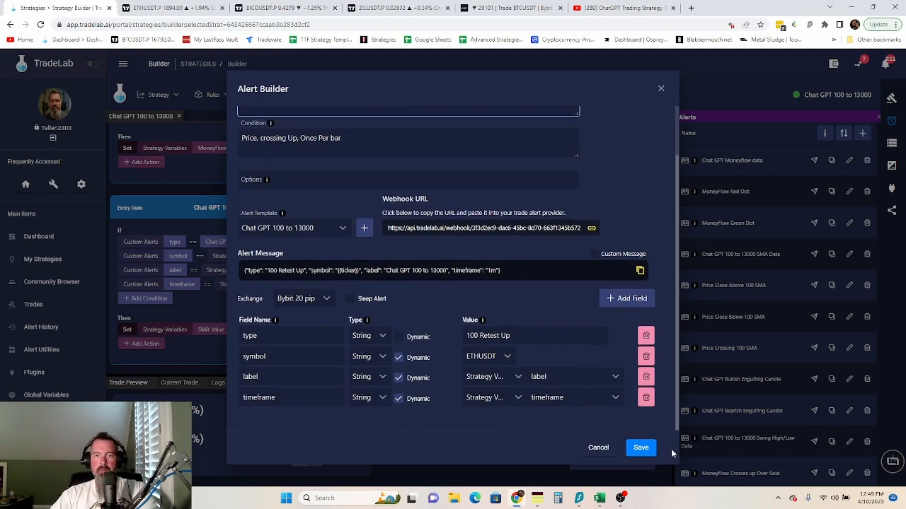
pyautogui.click(640, 447)
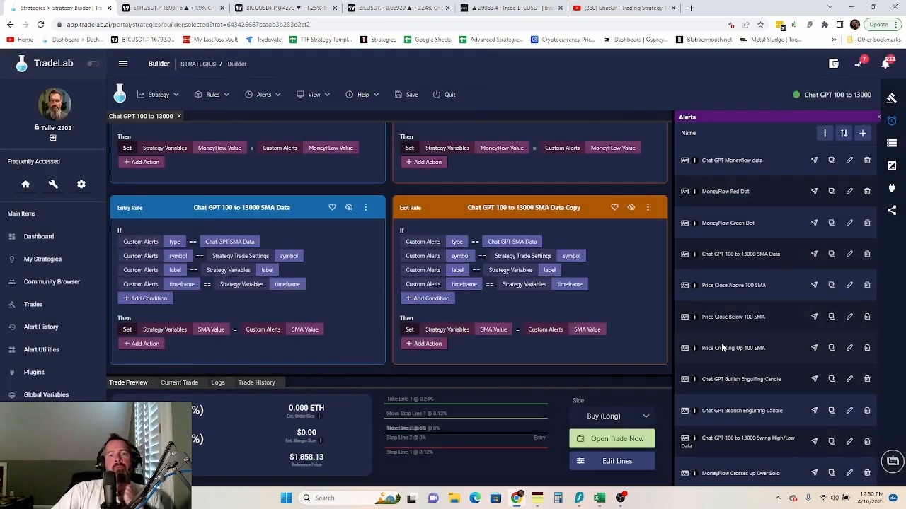
# - Duplicate the Price Crossing Up 100 SMA alert and rename the copy 'Price Crossing Down 100 SMA'
pyautogui.click(833, 350)
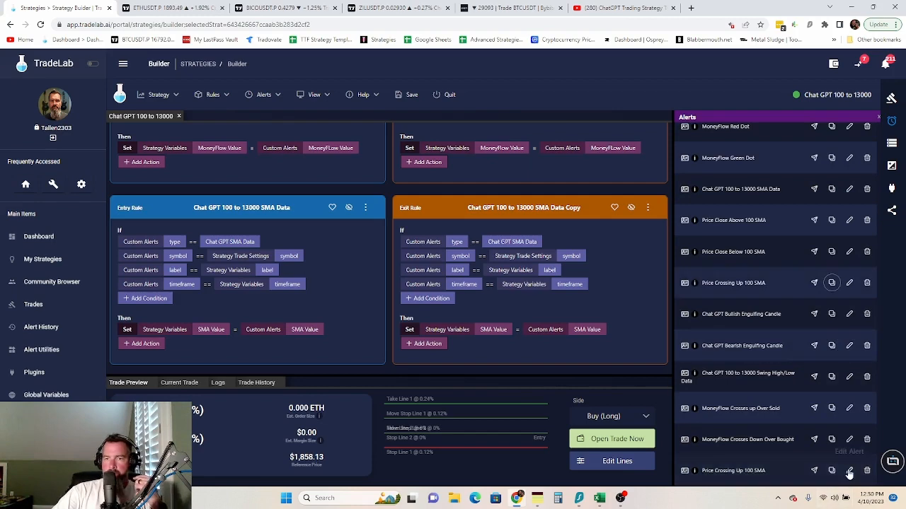
pyautogui.click(849, 471)
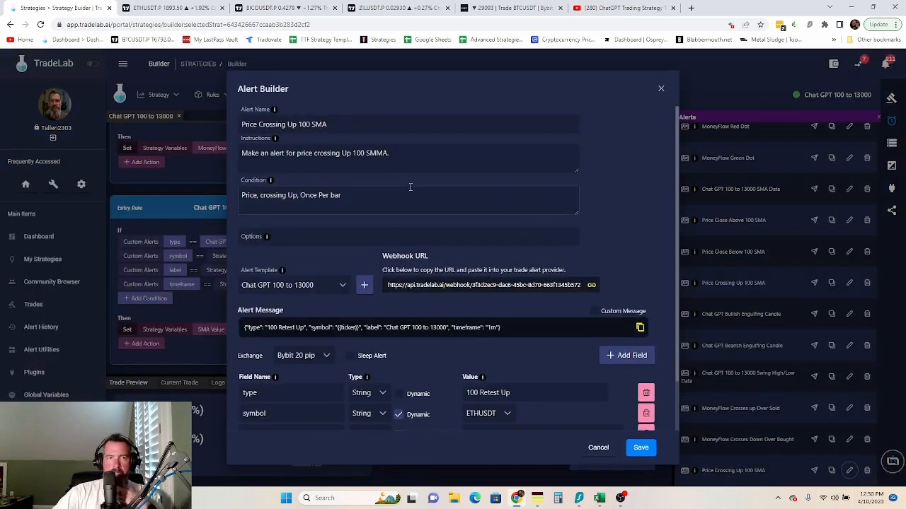
pyautogui.click(298, 123)
pyautogui.press('BackSpace')
pyautogui.press('BackSpace')
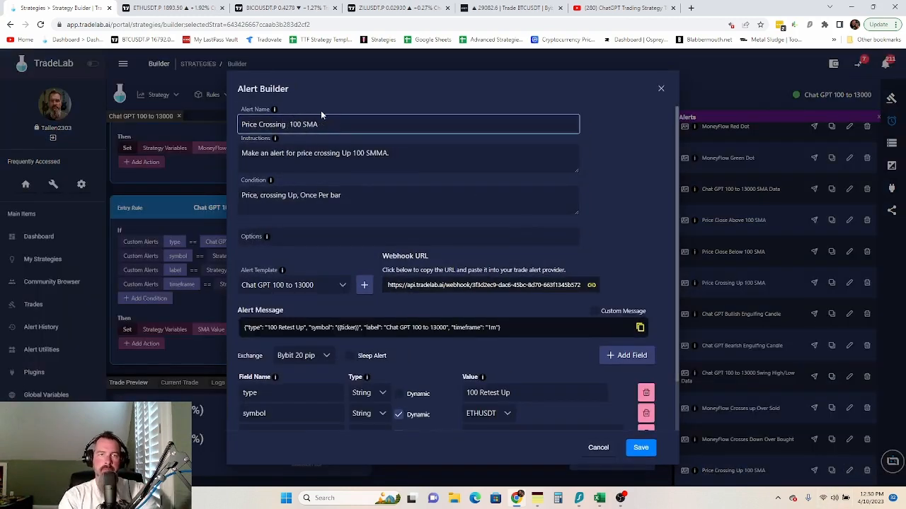
pyautogui.write('D')
pyautogui.press('BackSpace')
pyautogui.write('Don')
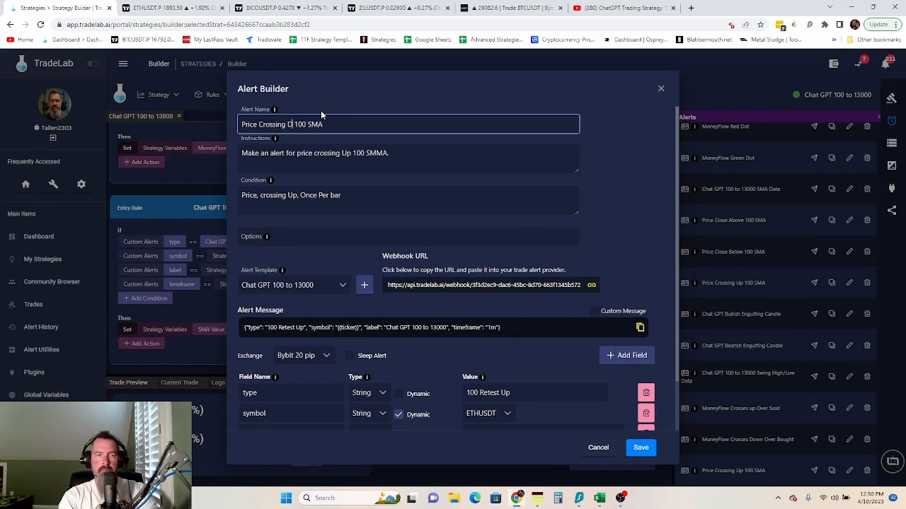
pyautogui.press('BackSpace')
pyautogui.write('wn')
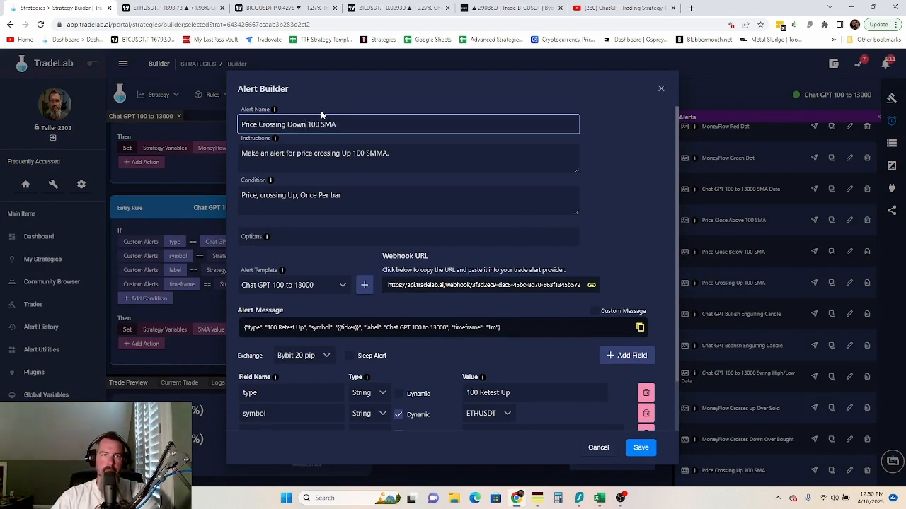
# - Change Up to Down in the instructions, condition and type value (100 Retest Down), and save
pyautogui.click(349, 149)
pyautogui.press('BackSpace')
pyautogui.press('BackSpace')
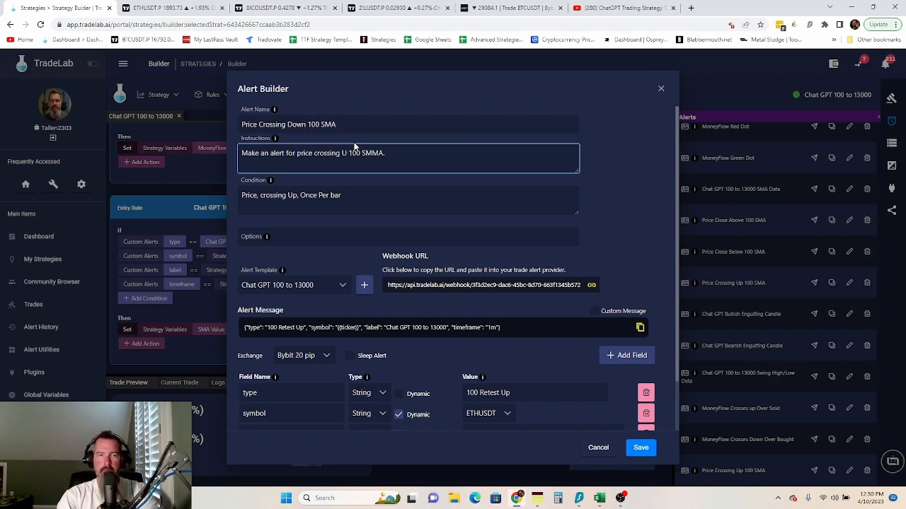
pyautogui.write('Down')
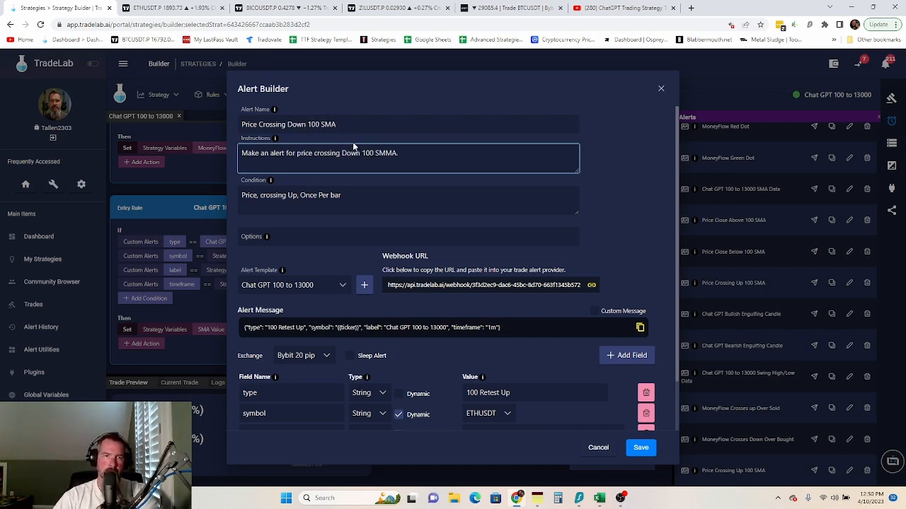
pyautogui.click(296, 195)
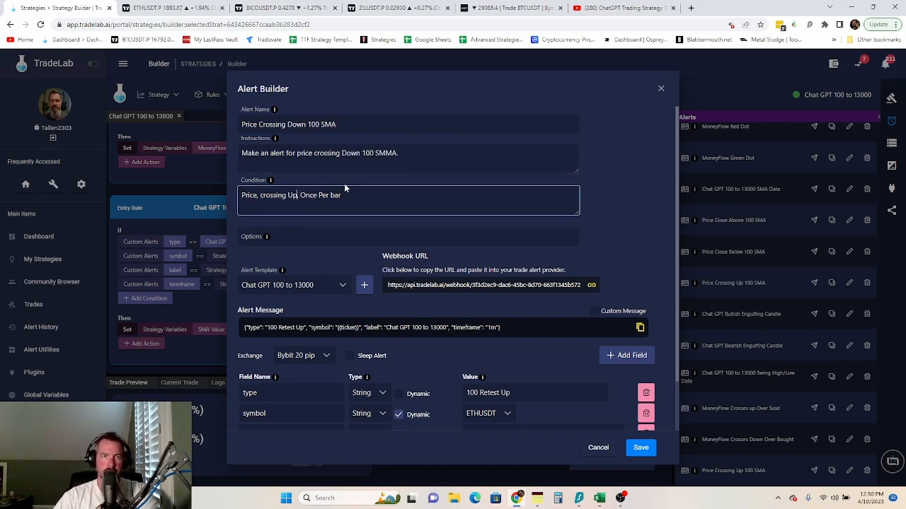
pyautogui.press('BackSpace')
pyautogui.press('BackSpace')
pyautogui.write('D')
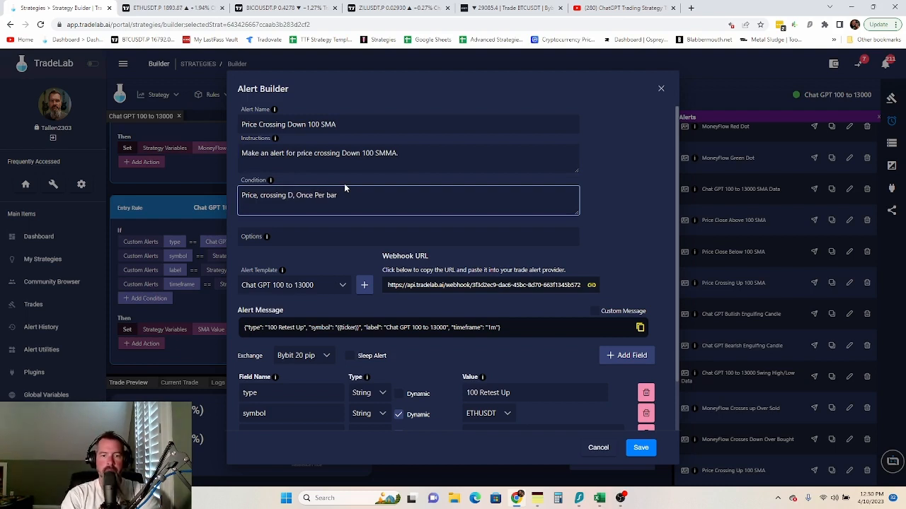
pyautogui.write('own')
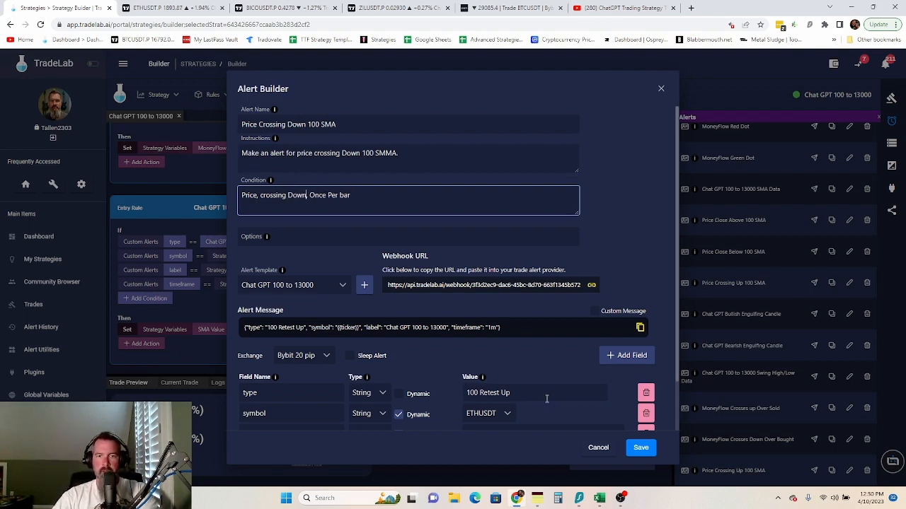
pyautogui.click(546, 399)
pyautogui.press('BackSpace')
pyautogui.press('BackSpace')
pyautogui.write('Down')
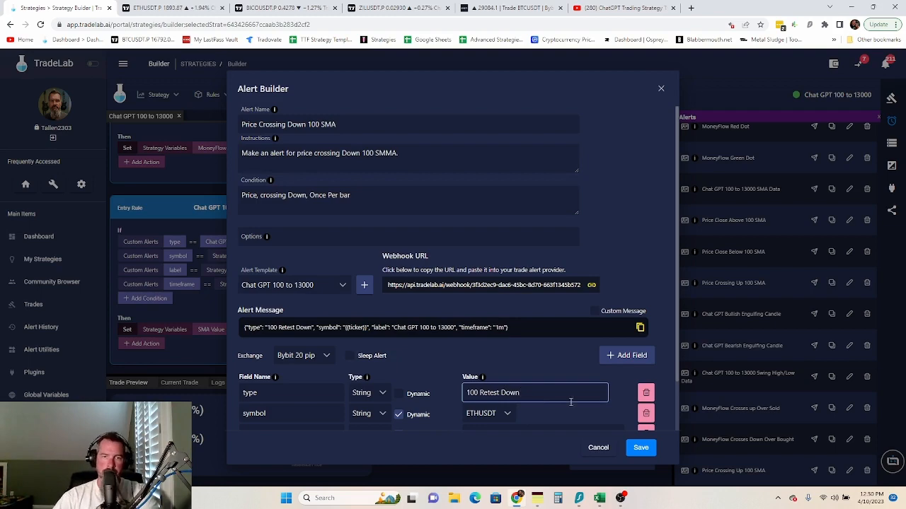
pyautogui.scroll(-1, 570, 401)
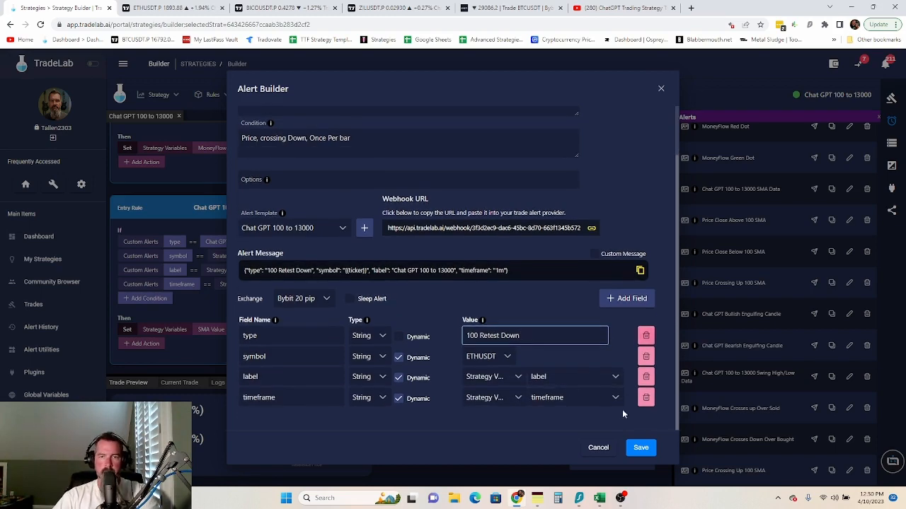
pyautogui.click(635, 450)
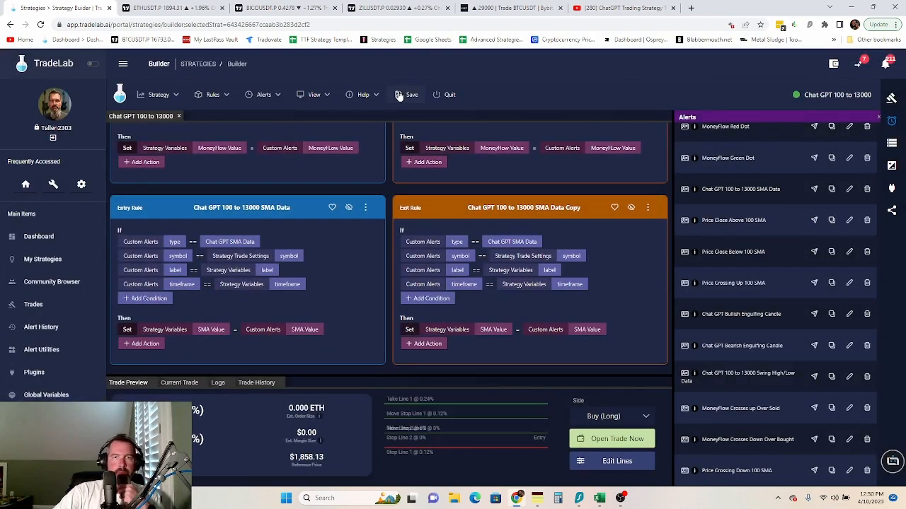
# - Save the strategy and open its alert setup instructions
pyautogui.click(400, 95)
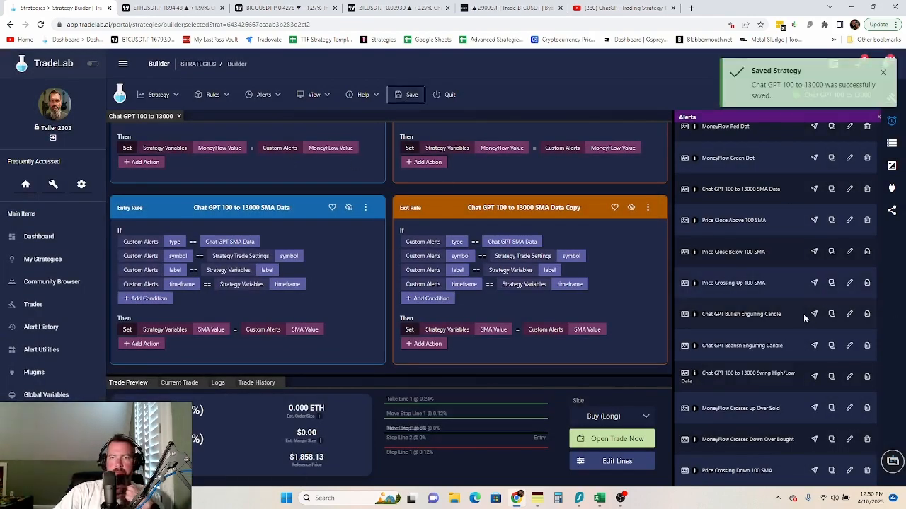
pyautogui.scroll(1, 797, 321)
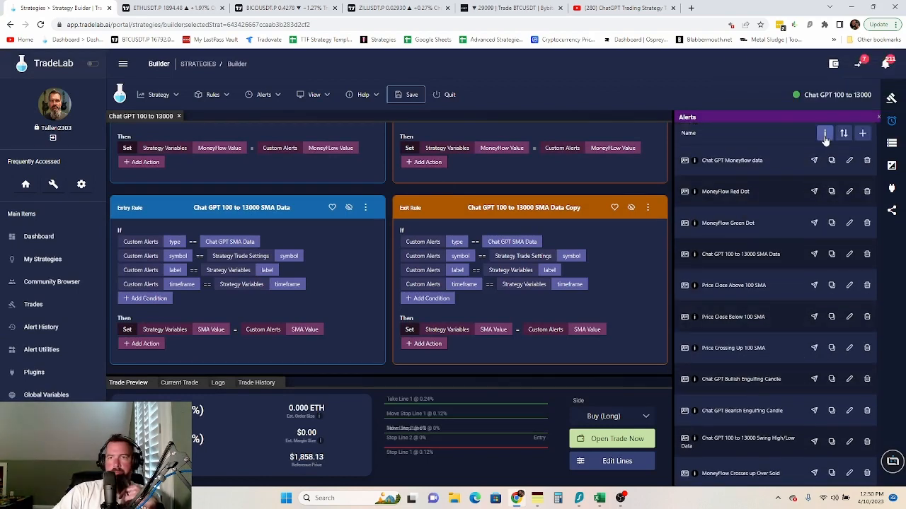
pyautogui.click(824, 133)
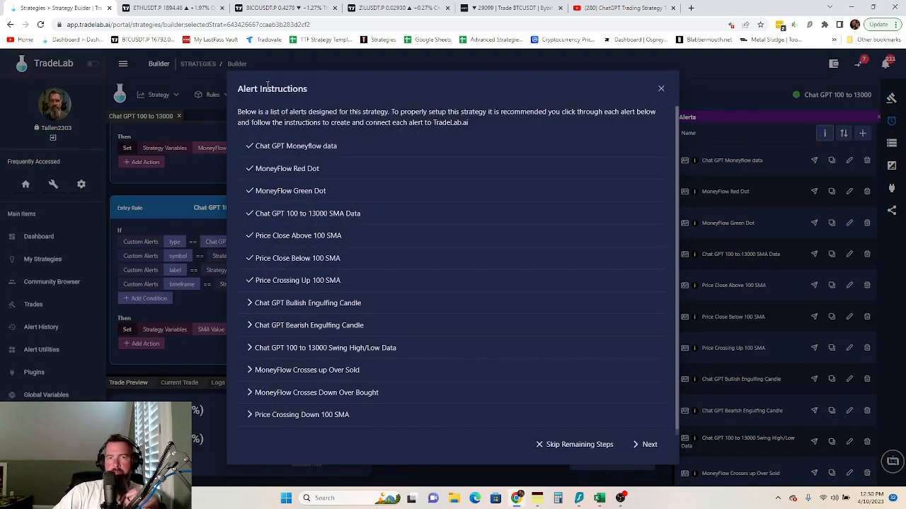
# - Set the chart alert's condition to Crossing Up SMMA (100, close), once per bar
pyautogui.click(289, 281)
pyautogui.click(167, 8)
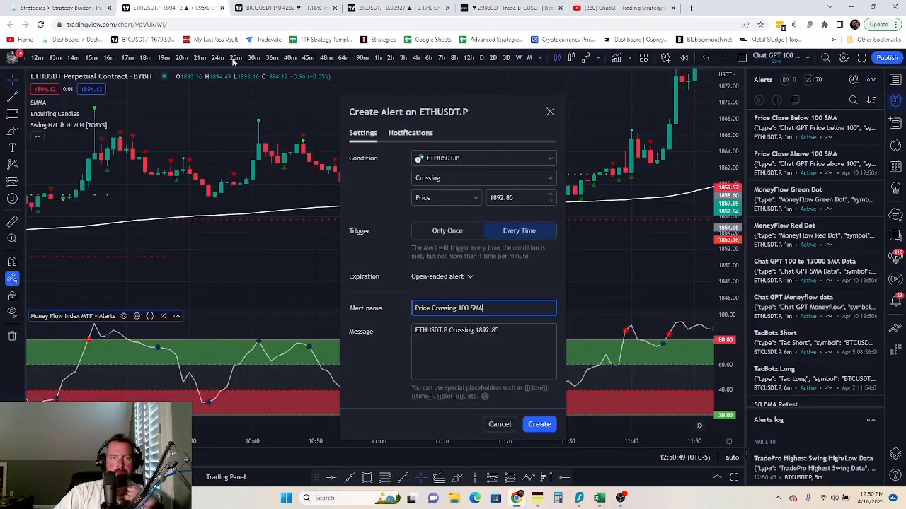
pyautogui.click(479, 178)
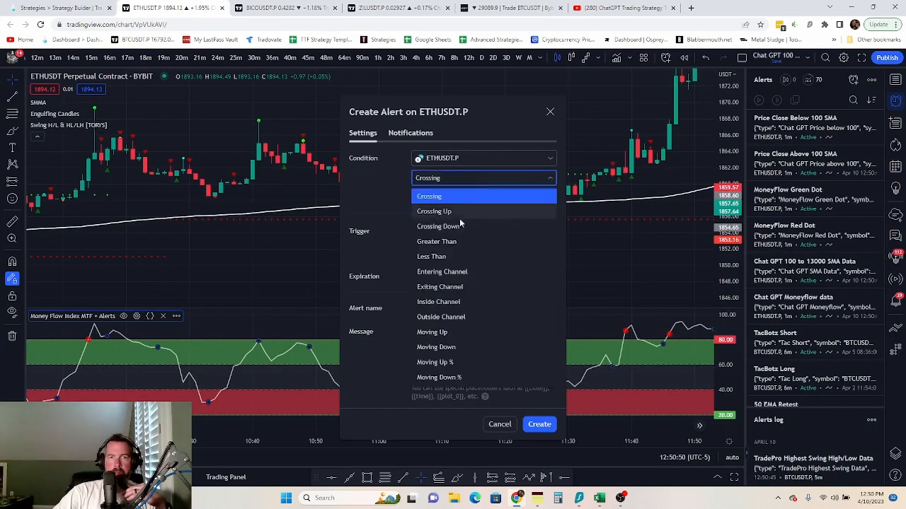
pyautogui.click(486, 210)
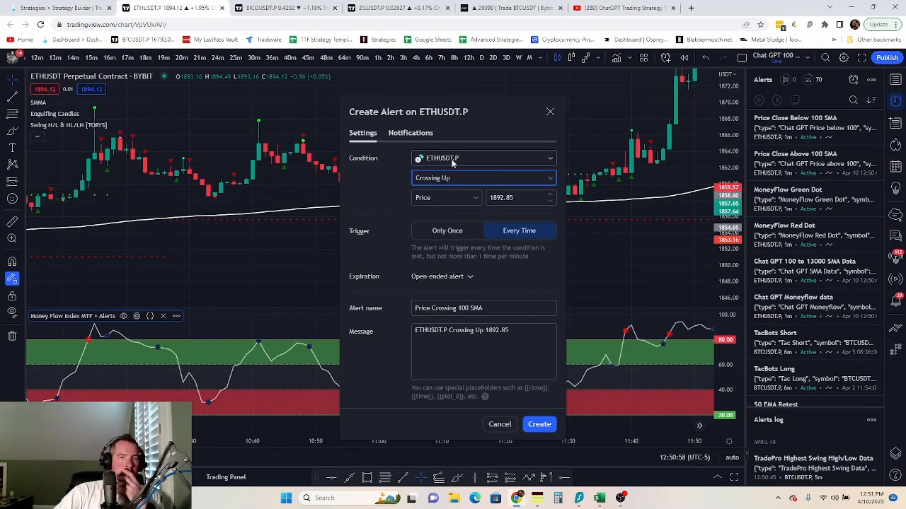
pyautogui.click(470, 199)
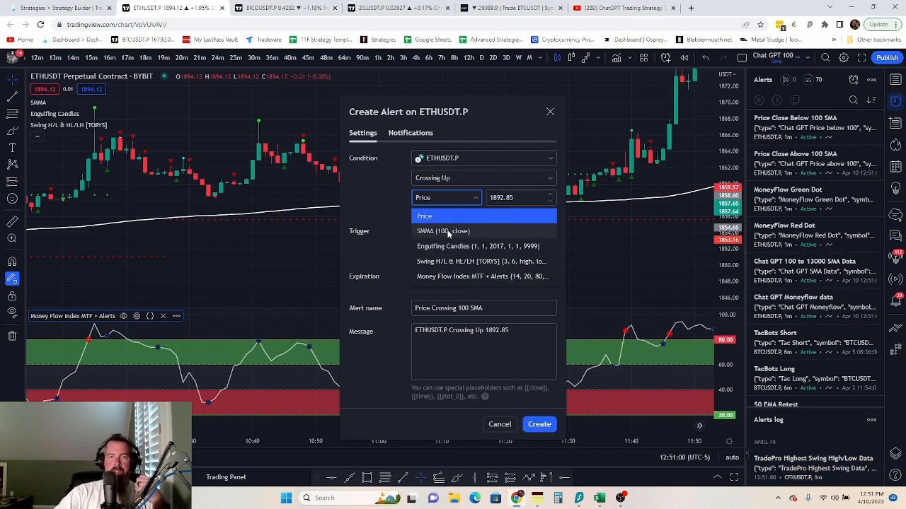
pyautogui.click(448, 232)
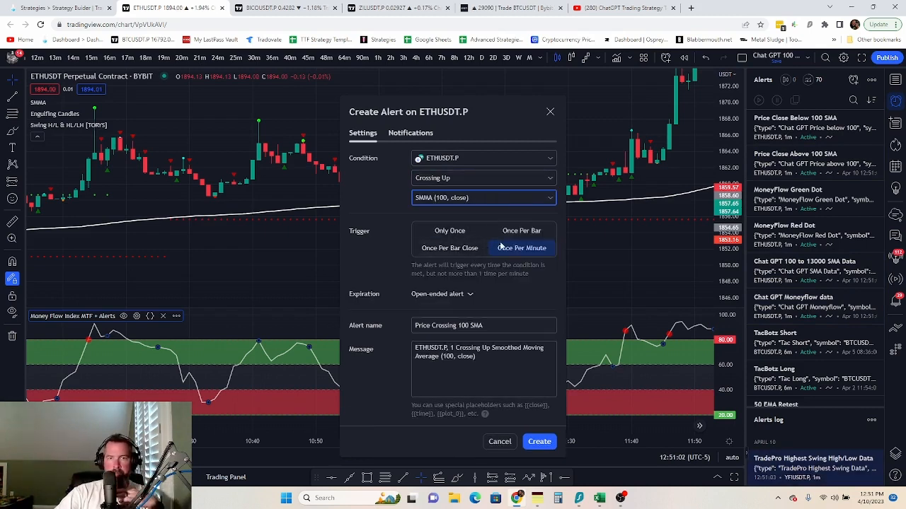
pyautogui.click(527, 231)
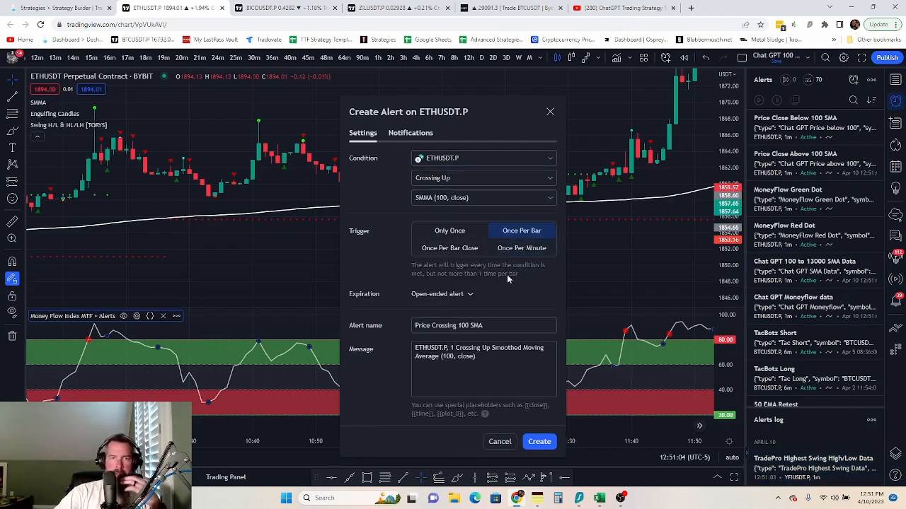
# - Replace the alert's webhook with the Price Crossing Up 100 SMA webhook URL
pyautogui.click(411, 134)
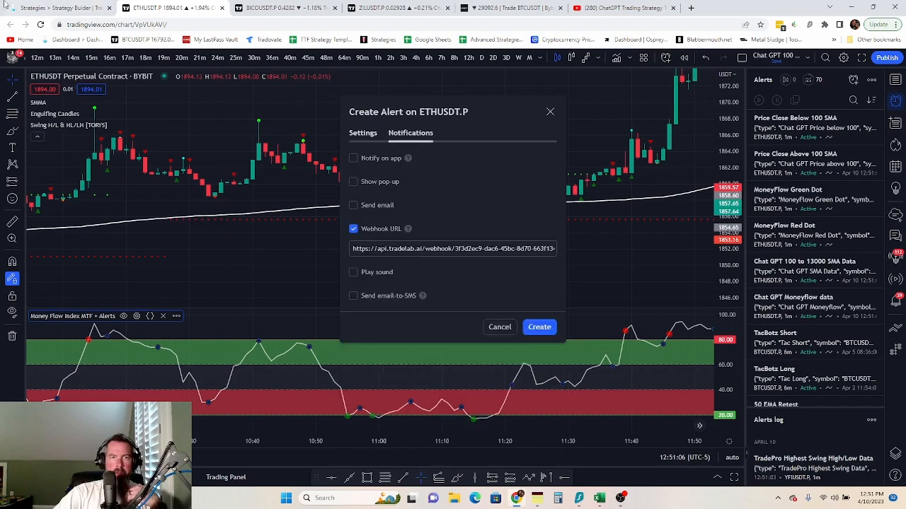
pyautogui.click(37, 9)
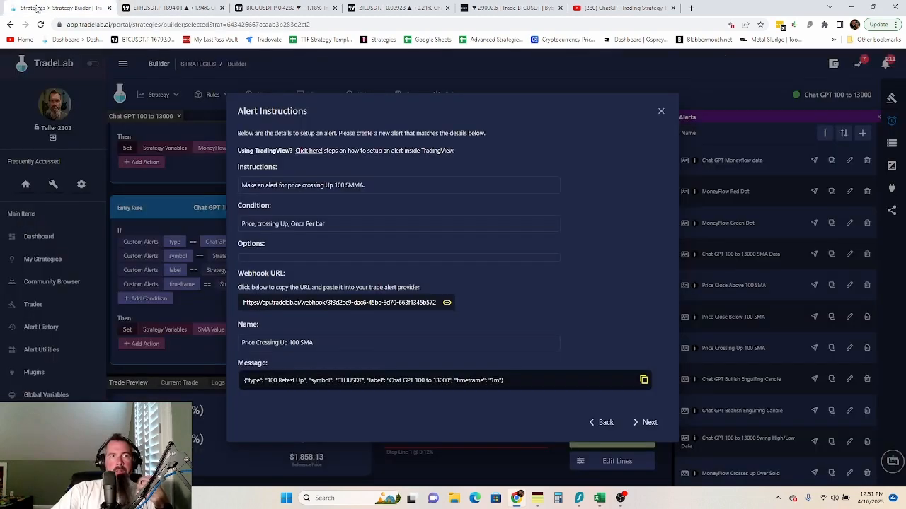
pyautogui.click(377, 303)
pyautogui.click(153, 7)
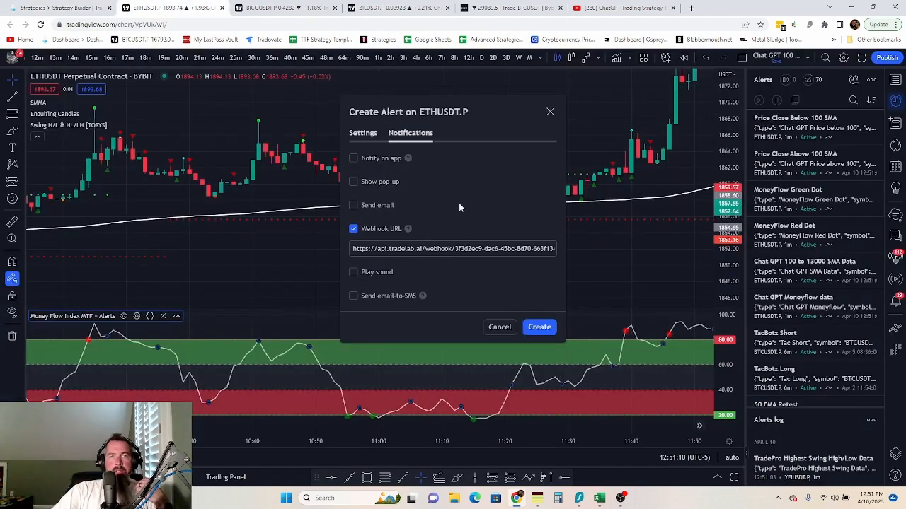
pyautogui.click(466, 247)
pyautogui.hotkey('ctrl', 'a')
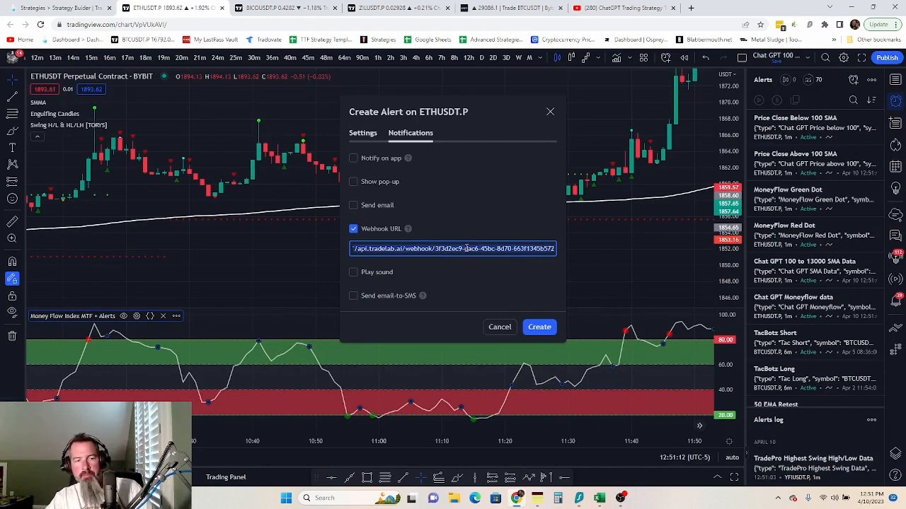
pyautogui.hotkey('ctrl', 'v')
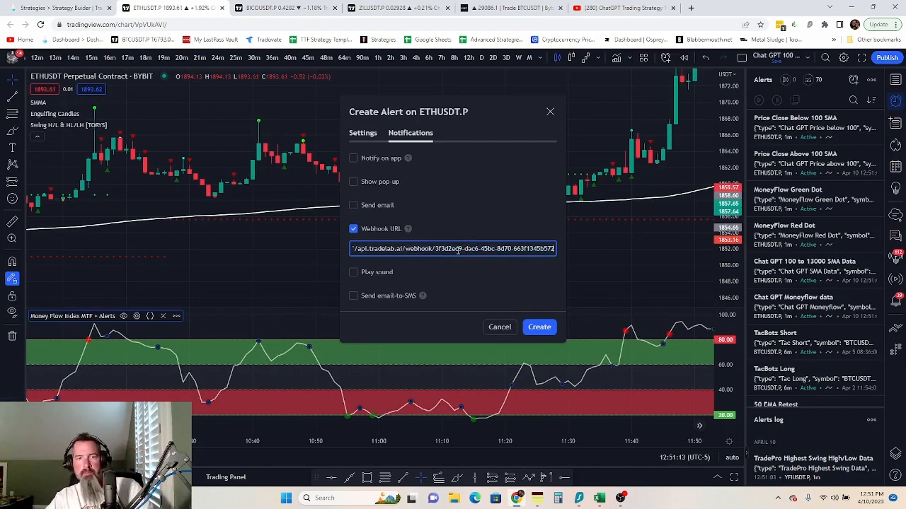
pyautogui.click(365, 135)
# - Rename the alert to 'Price Crossing Up 100 SMA'
pyautogui.click(73, 6)
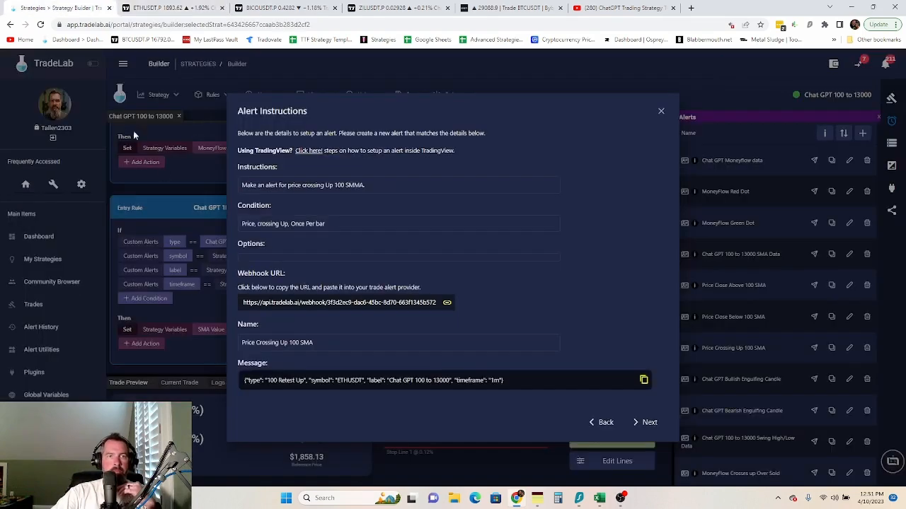
pyautogui.click(279, 344)
pyautogui.click(142, 9)
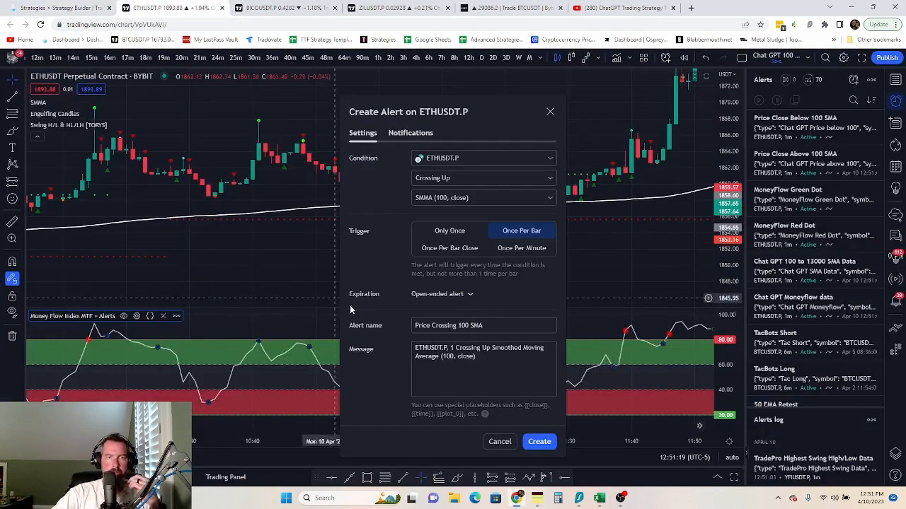
pyautogui.click(484, 326)
pyautogui.hotkey('ctrl', 'a')
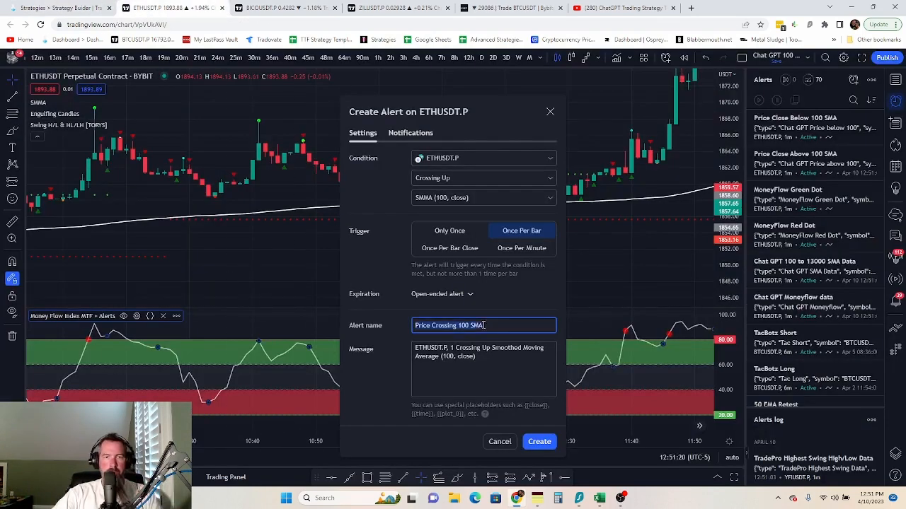
pyautogui.hotkey('ctrl', 'v')
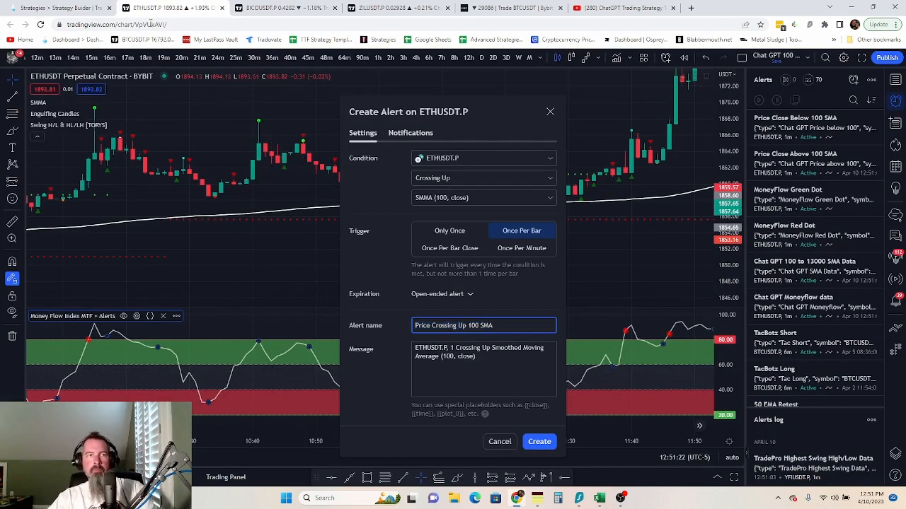
# - Replace the message with the 100 Retest Up JSON and create the alert
pyautogui.click(44, 8)
pyautogui.click(358, 384)
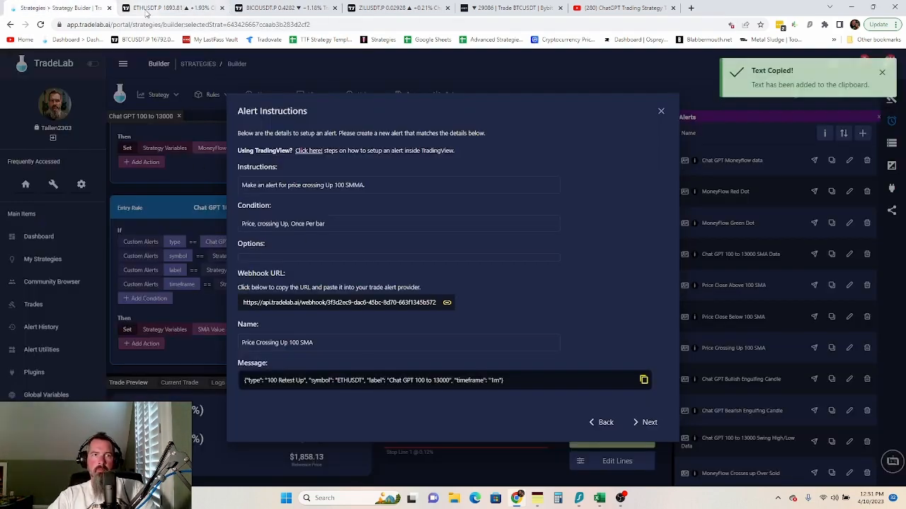
pyautogui.hotkey('ctrl', 'Tab')
pyautogui.click(439, 347)
pyautogui.hotkey('ctrl', 'a')
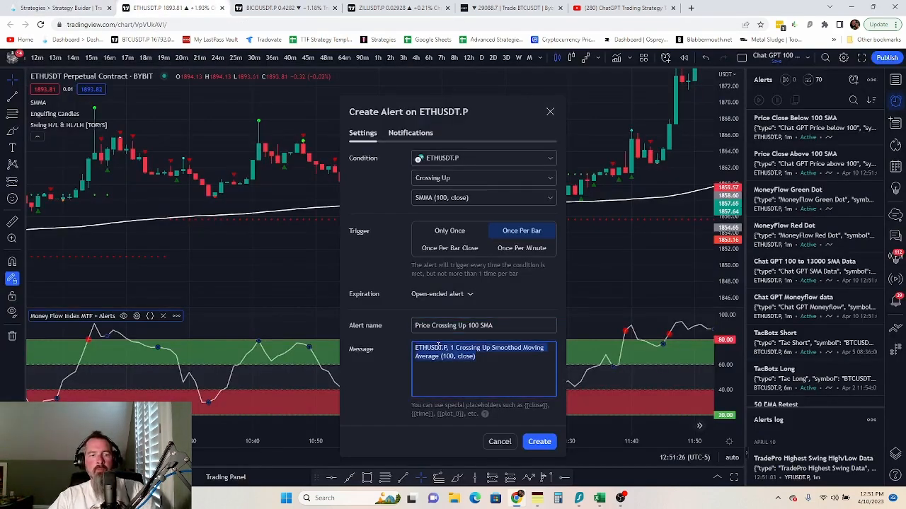
pyautogui.hotkey('ctrl', 'v')
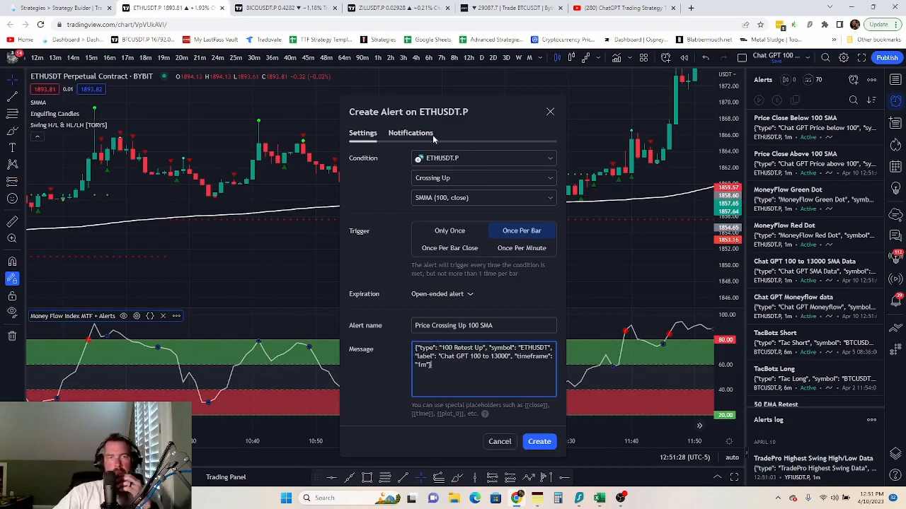
pyautogui.click(545, 444)
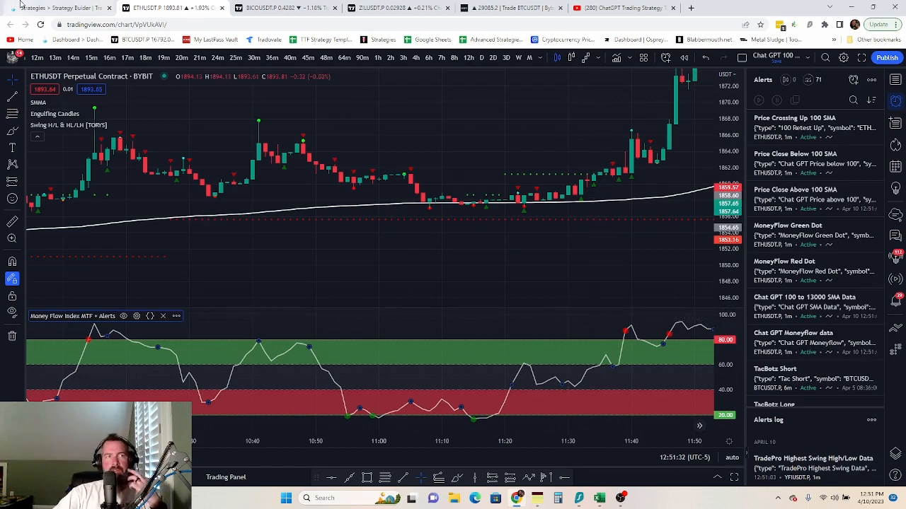
pyautogui.click(21, 6)
# - Copy TradeLab's webhook URL and start an Engulfing Candles alert on Bullish Engulfing, once per bar close
pyautogui.click(647, 422)
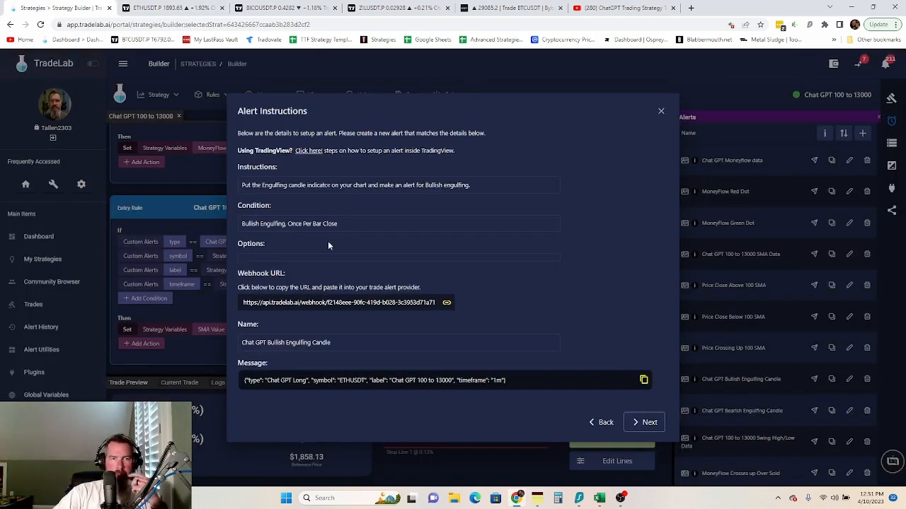
pyautogui.click(347, 302)
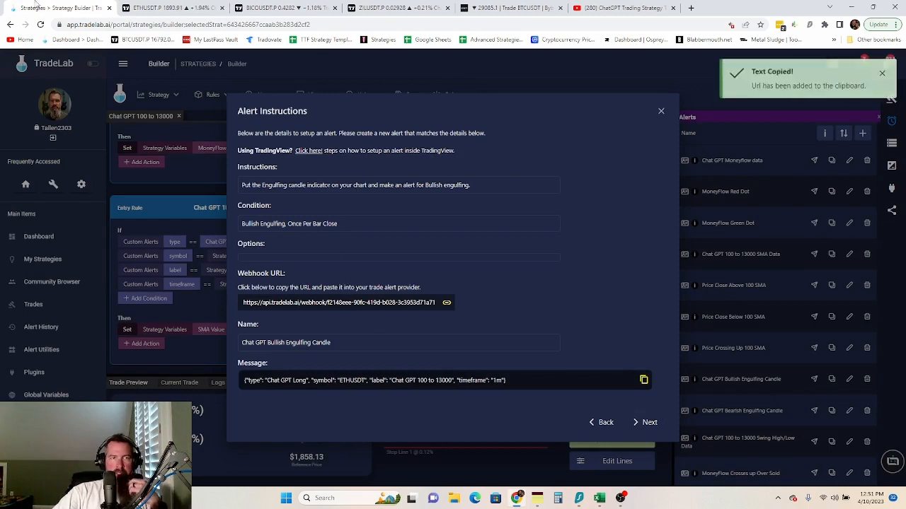
pyautogui.click(150, 9)
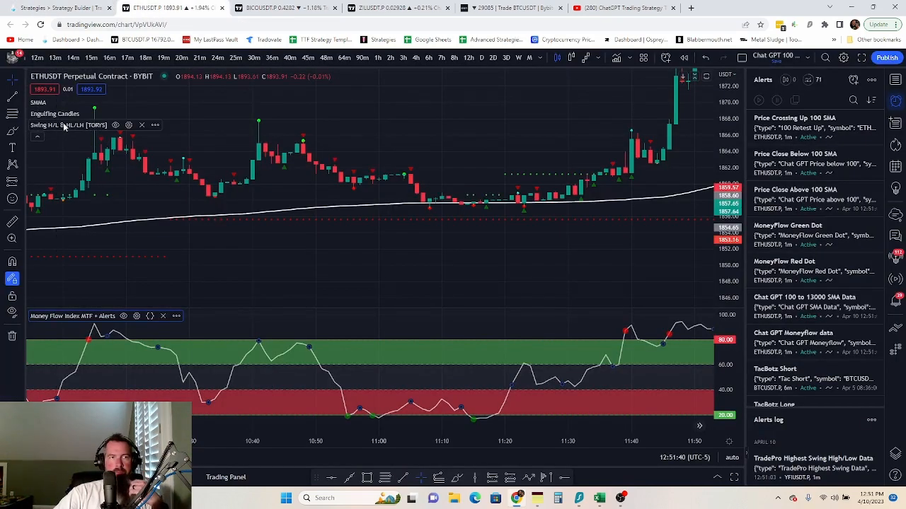
pyautogui.click(140, 114)
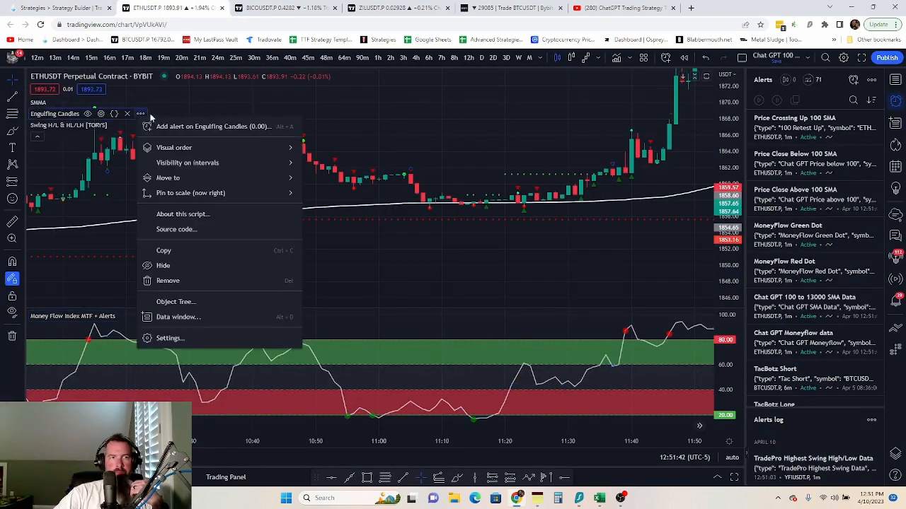
pyautogui.click(223, 128)
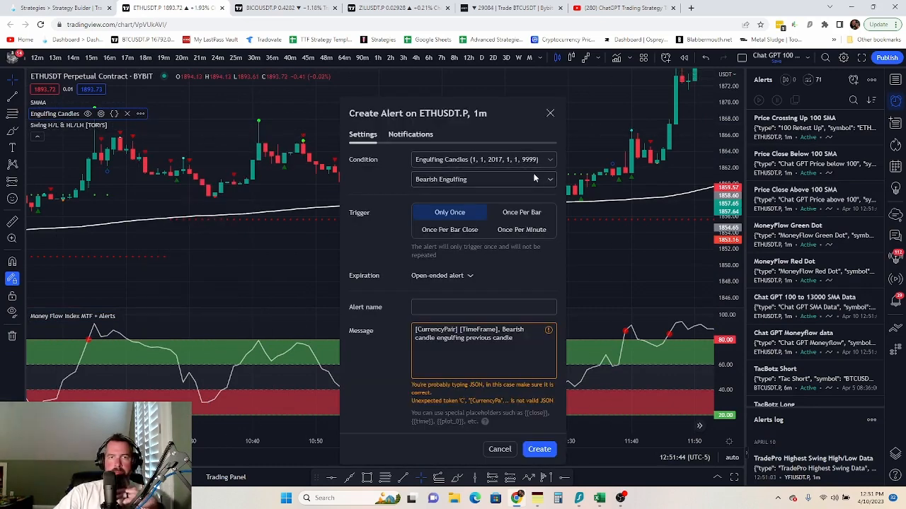
pyautogui.click(514, 182)
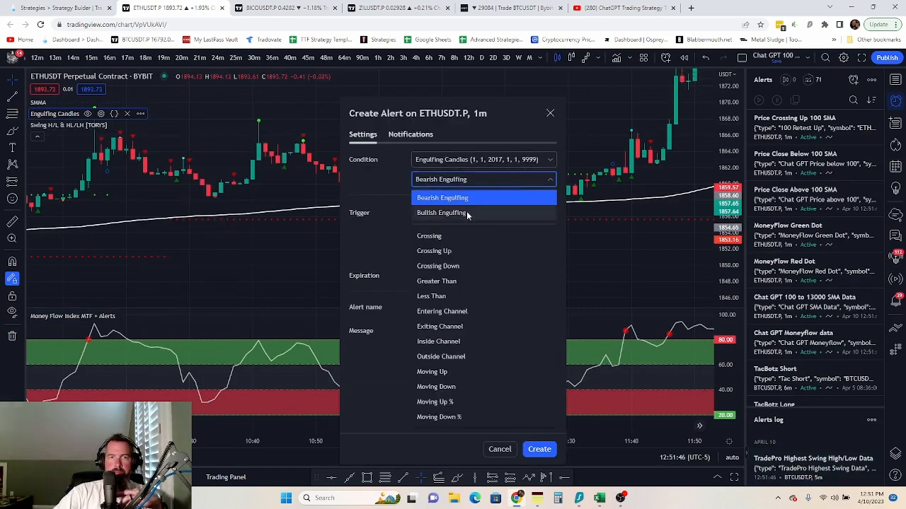
pyautogui.click(467, 210)
pyautogui.click(462, 232)
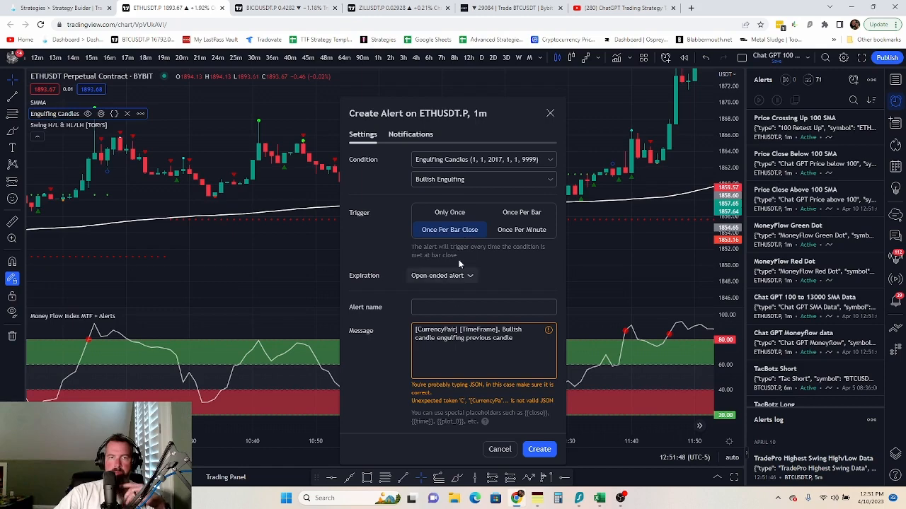
# - Paste the TradeLab webhook URL into notifications and name the alert 'Chat GPT Bullish Engulfing Candle'
pyautogui.click(414, 135)
pyautogui.tripleClick(412, 249)
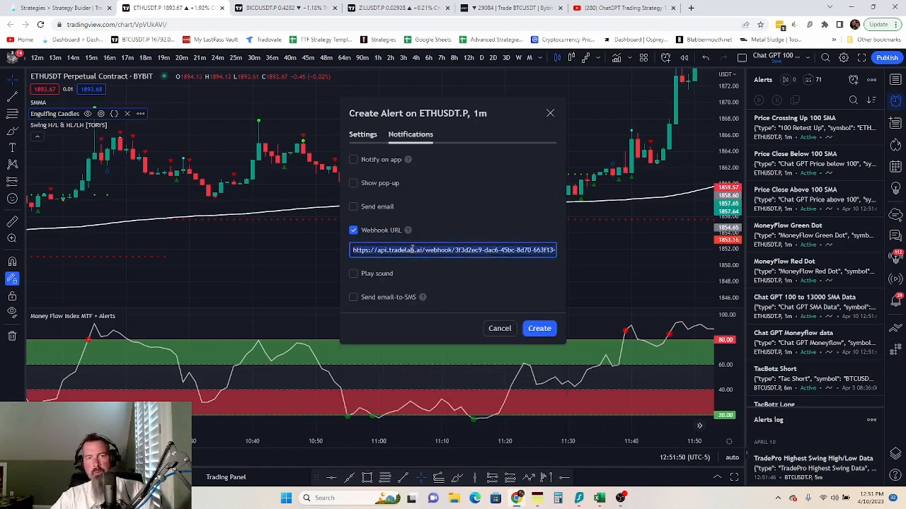
pyautogui.hotkey('ctrl', 'v')
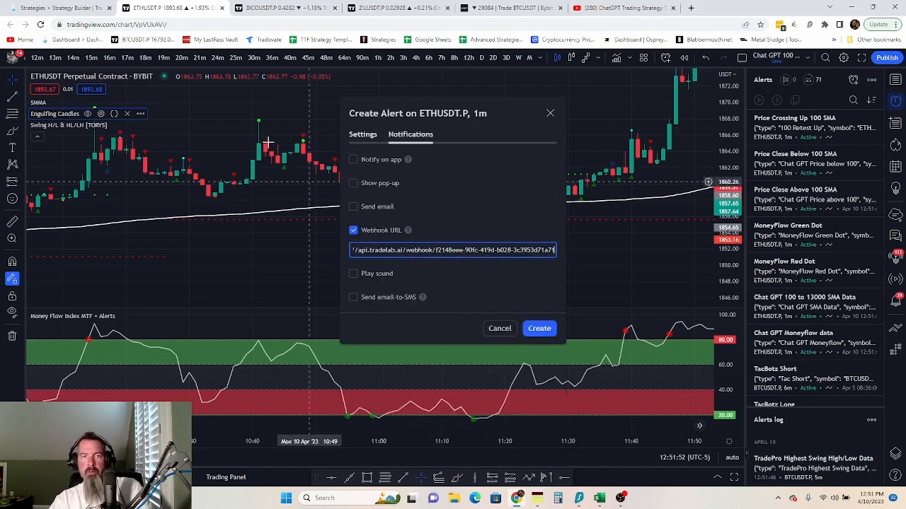
pyautogui.click(14, 9)
pyautogui.click(291, 341)
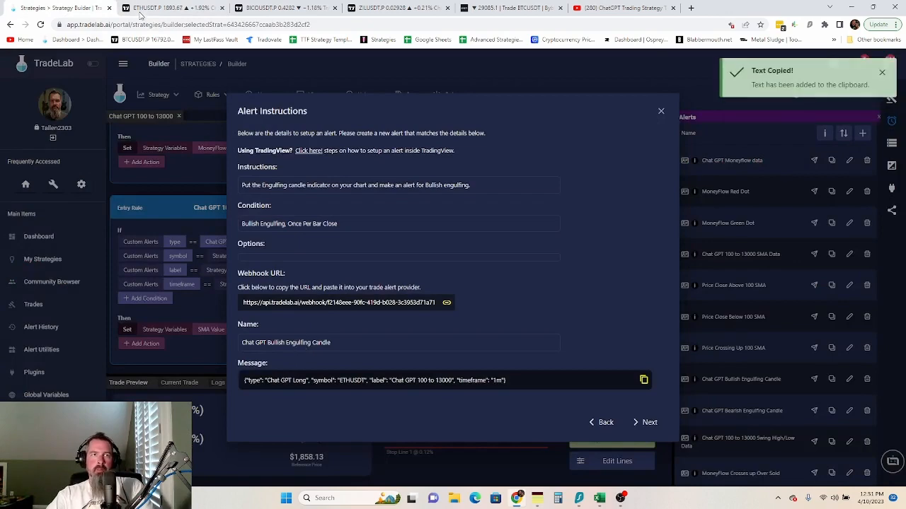
pyautogui.click(170, 8)
pyautogui.click(360, 136)
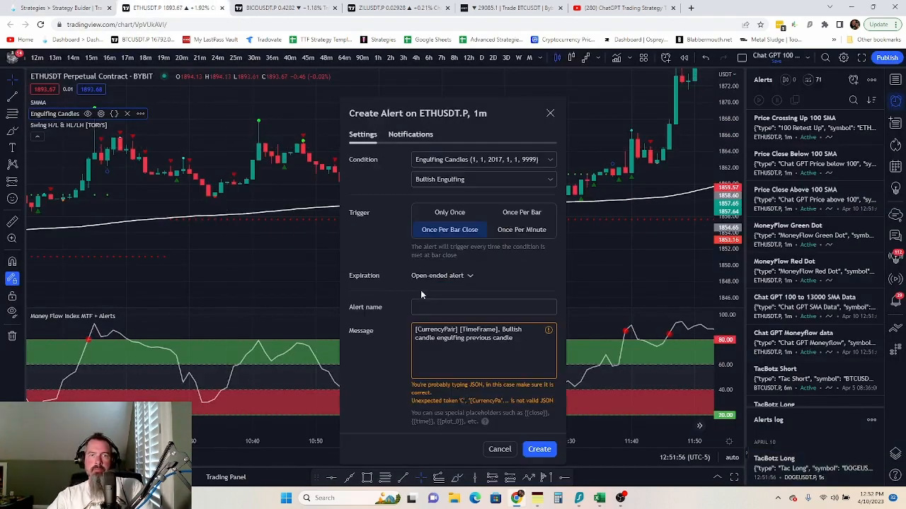
pyautogui.click(427, 305)
pyautogui.hotkey('ctrl', 'v')
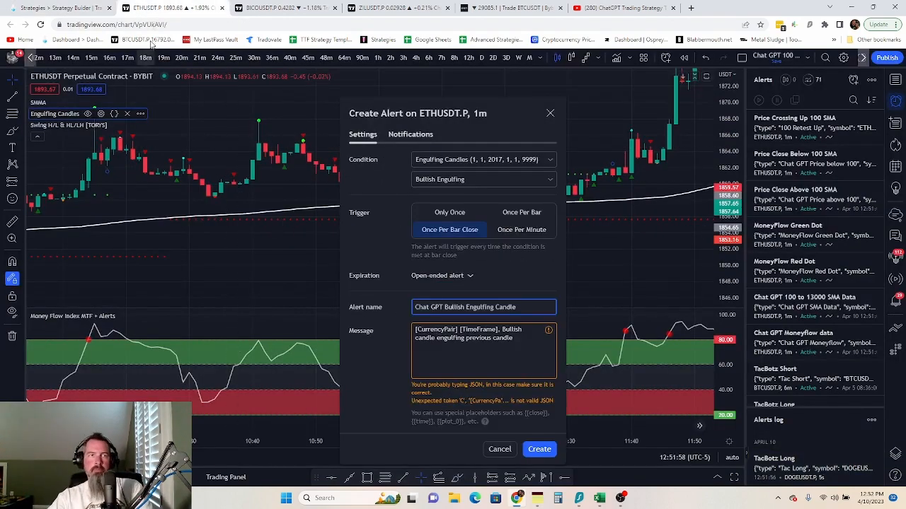
# - Replace the default message with TradeLab's JSON, create the alert, and move to the Bearish Engulfing instructions
pyautogui.click(67, 7)
pyautogui.click(315, 384)
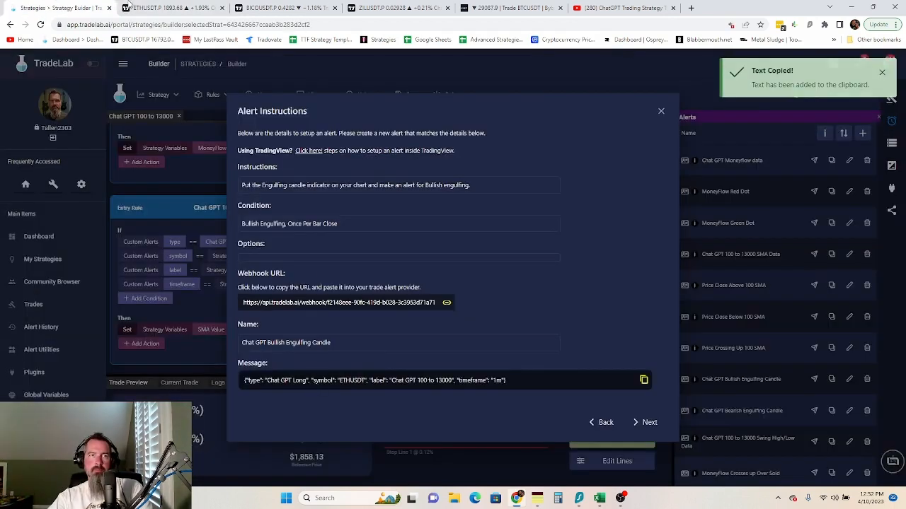
pyautogui.hotkey('ctrl', 'Tab')
pyautogui.click(462, 334)
pyautogui.tripleClick(462, 334)
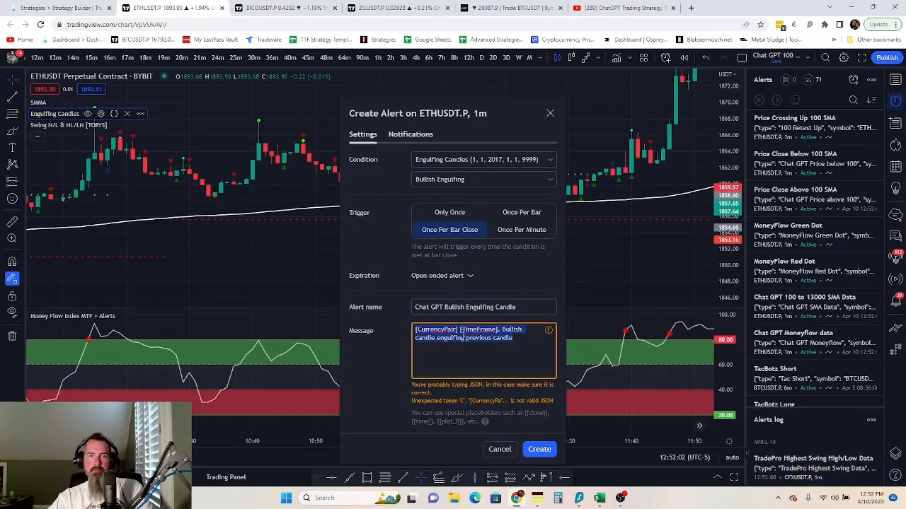
pyautogui.hotkey('ctrl', 'v')
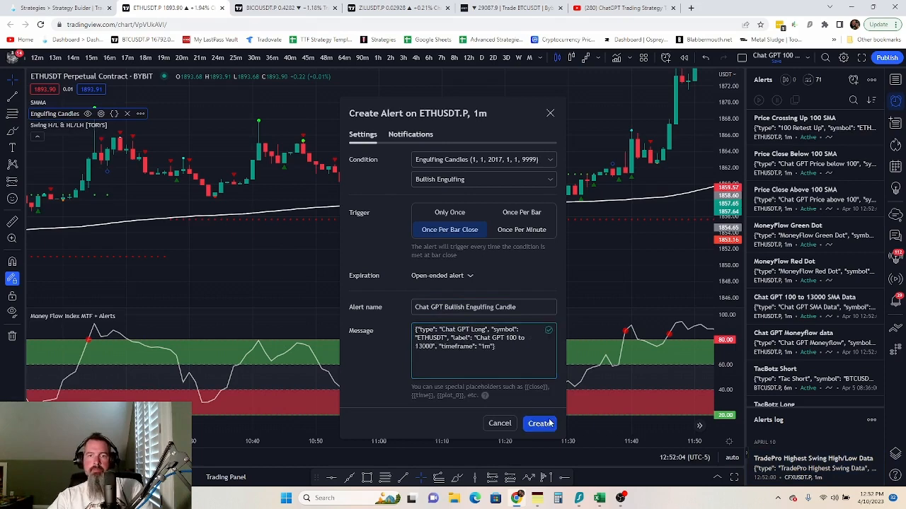
pyautogui.click(539, 423)
pyautogui.hotkey('ctrl', 'shift', 'Tab')
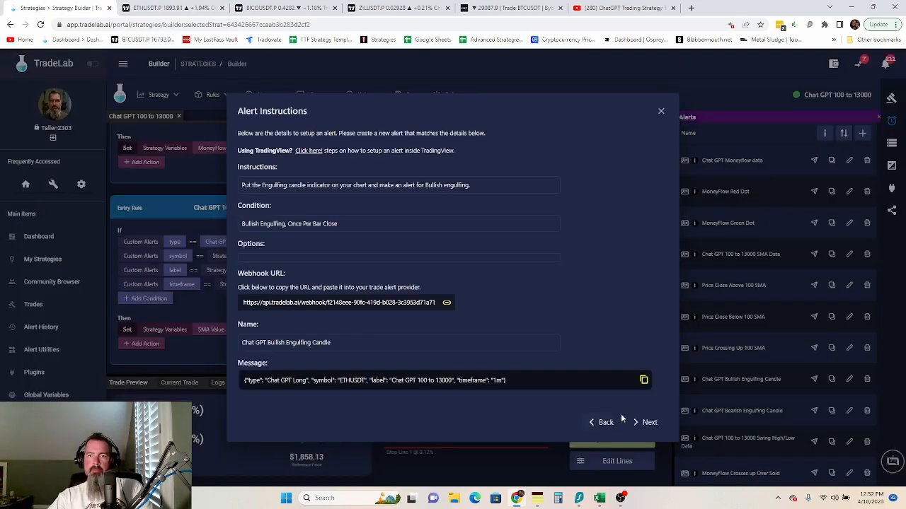
pyautogui.click(648, 422)
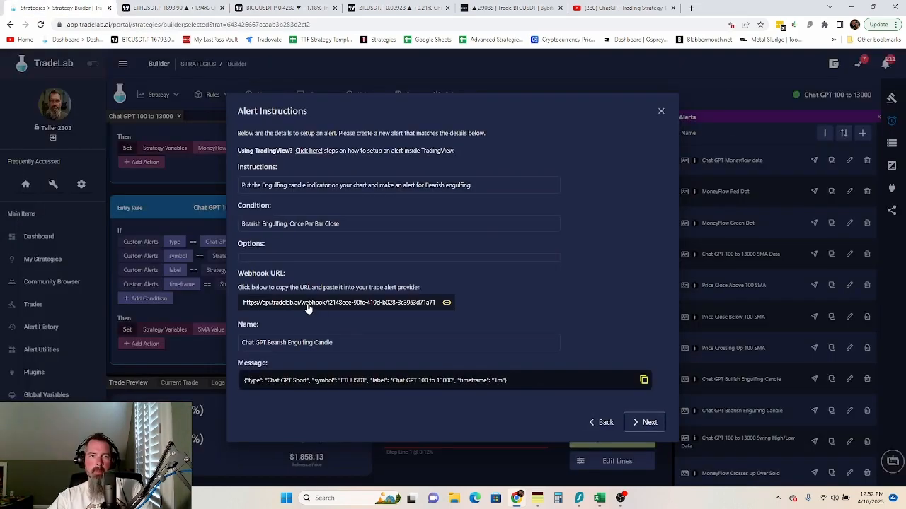
# - Copy the bearish webhook URL and start an Engulfing Candles alert firing once per bar close
pyautogui.click(310, 306)
pyautogui.click(145, 7)
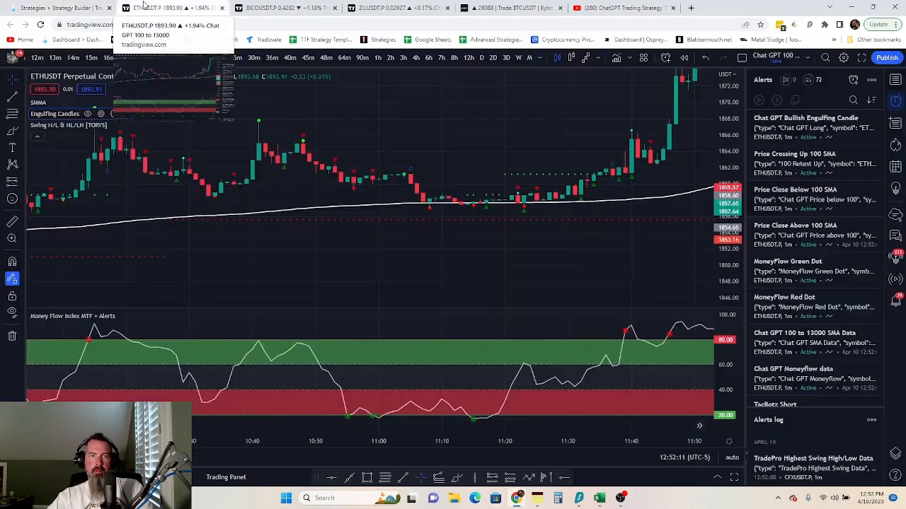
pyautogui.click(140, 113)
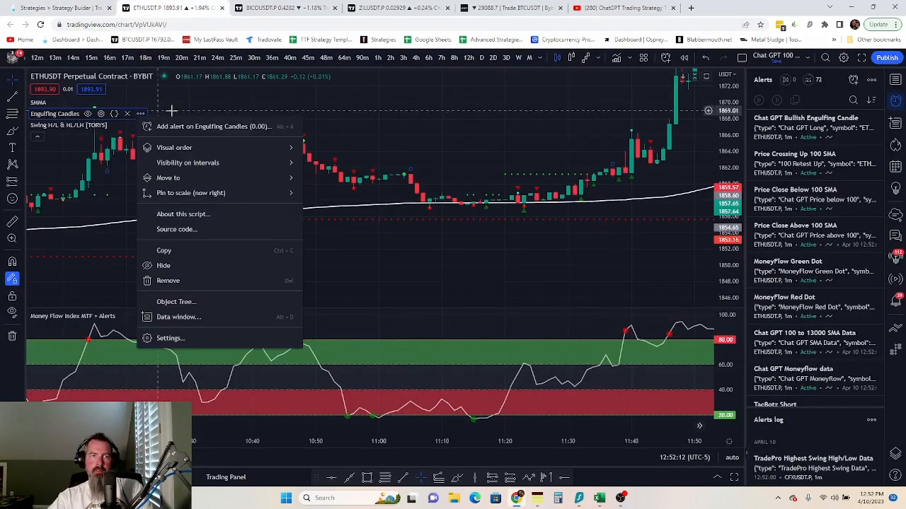
pyautogui.click(240, 128)
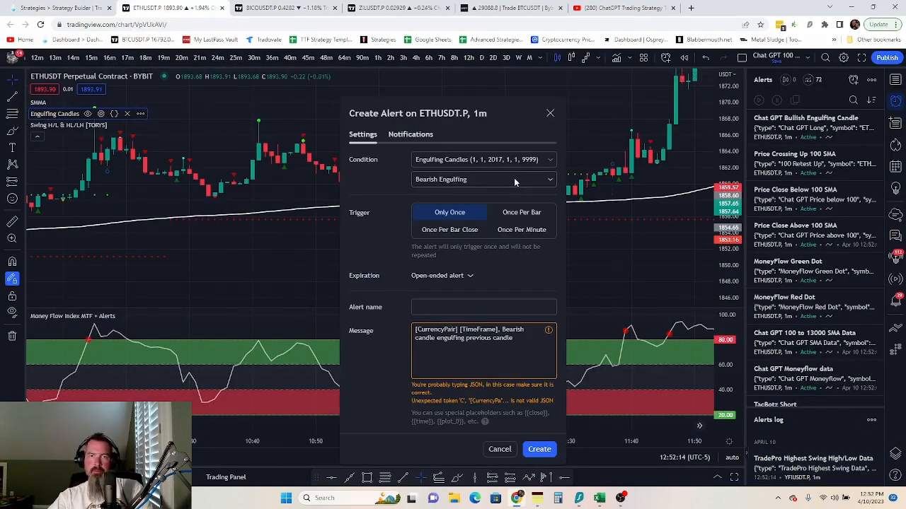
pyautogui.click(467, 230)
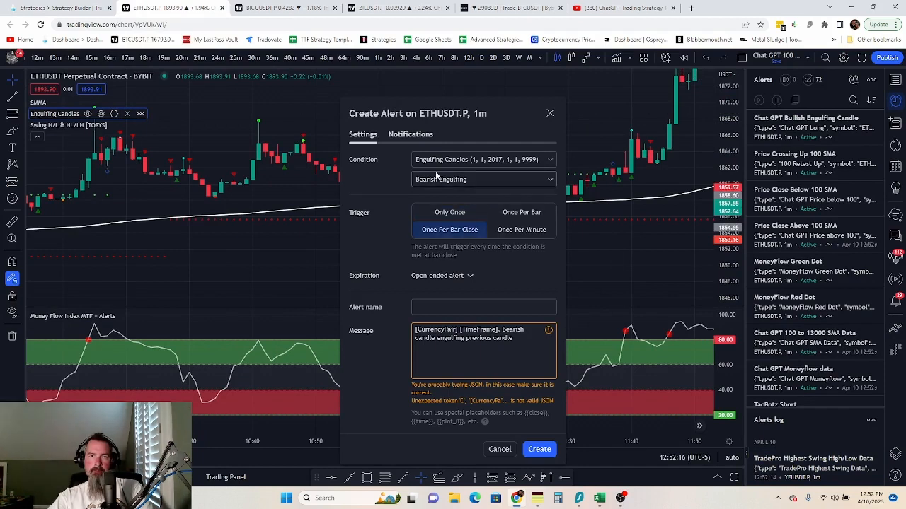
# - Paste the TradeLab webhook URL and name the alert 'Chat GPT Bearish Engulfing Candle'
pyautogui.click(413, 135)
pyautogui.tripleClick(470, 250)
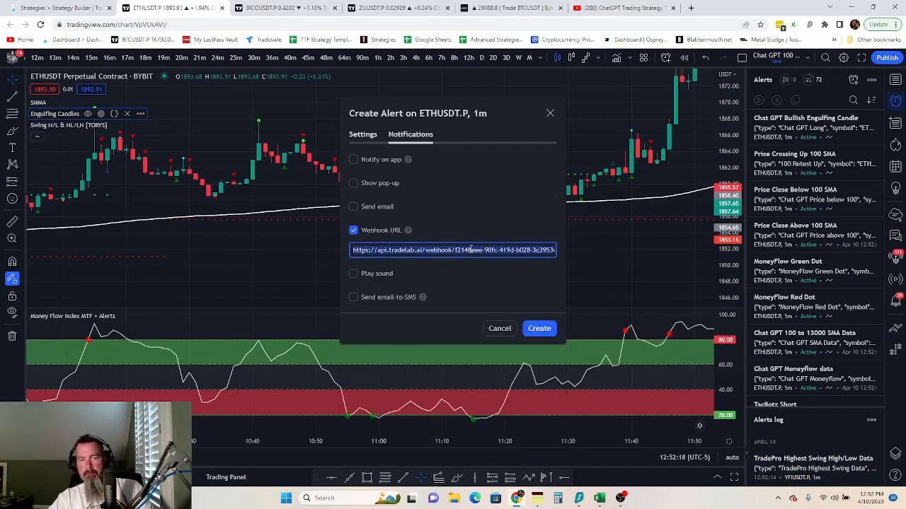
pyautogui.hotkey('ctrl', 'v')
pyautogui.click(358, 134)
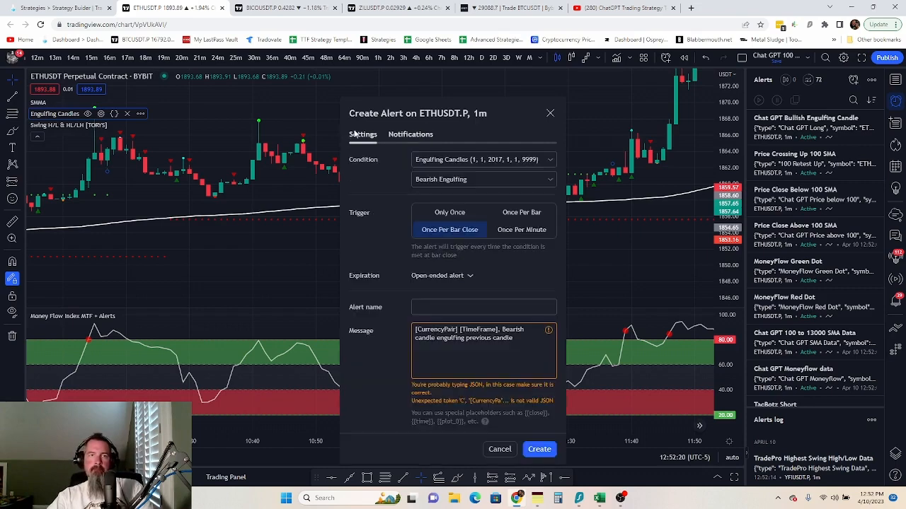
pyautogui.click(78, 8)
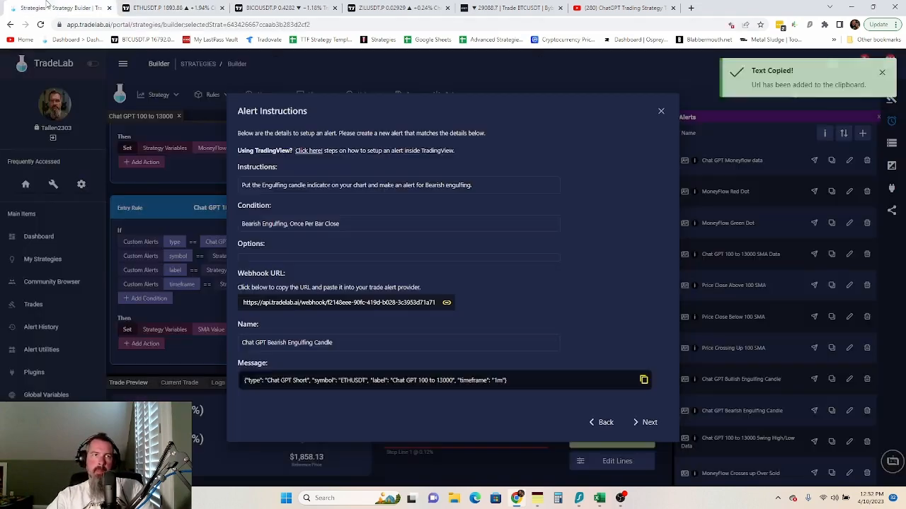
pyautogui.click(288, 344)
pyautogui.click(163, 8)
pyautogui.click(442, 307)
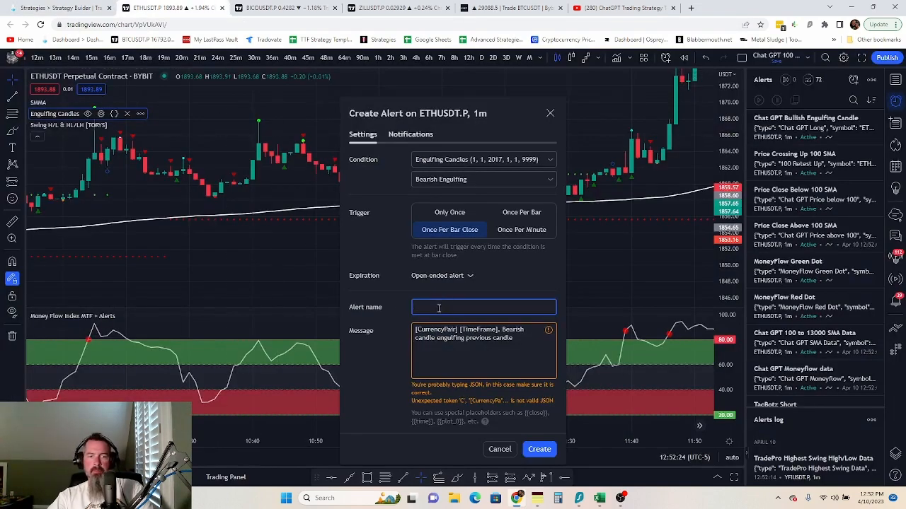
pyautogui.hotkey('ctrl', 'v')
# - Replace the alert message with the Chat GPT Short JSON and create the alert
pyautogui.click(78, 7)
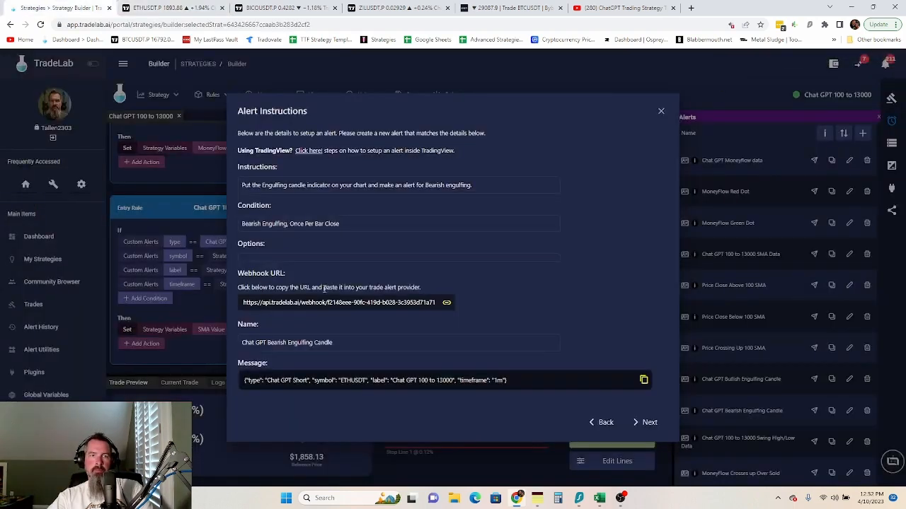
pyautogui.click(362, 383)
pyautogui.click(163, 7)
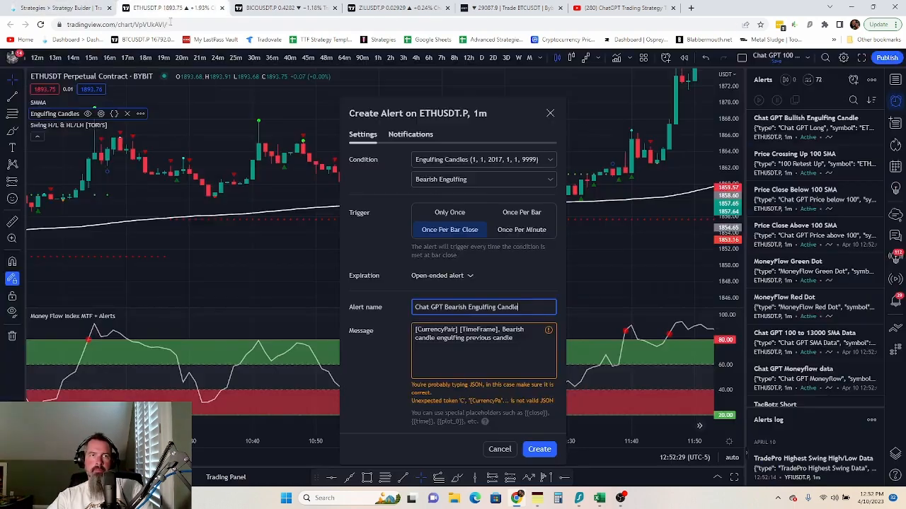
pyautogui.doubleClick(451, 338)
pyautogui.moveTo(453, 338); pyautogui.dragTo(417, 338)
pyautogui.hotkey('ctrl', 'a')
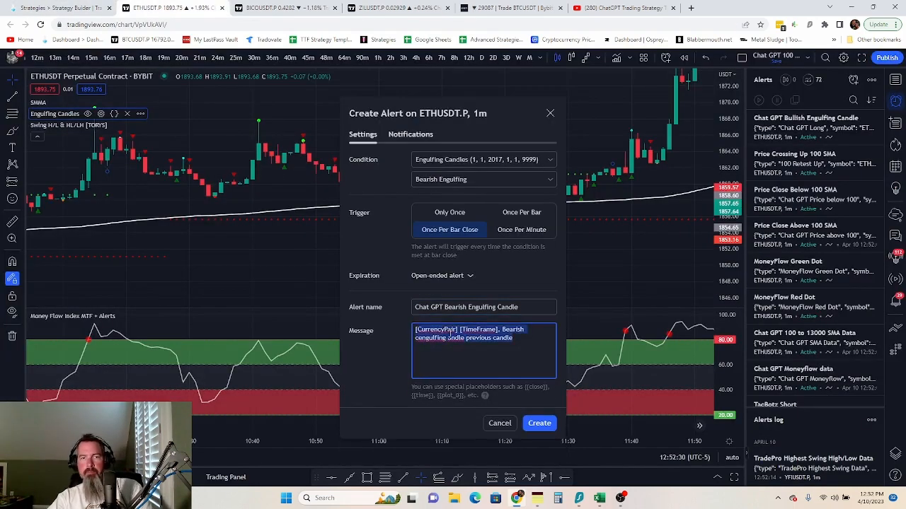
pyautogui.hotkey('ctrl', 'v')
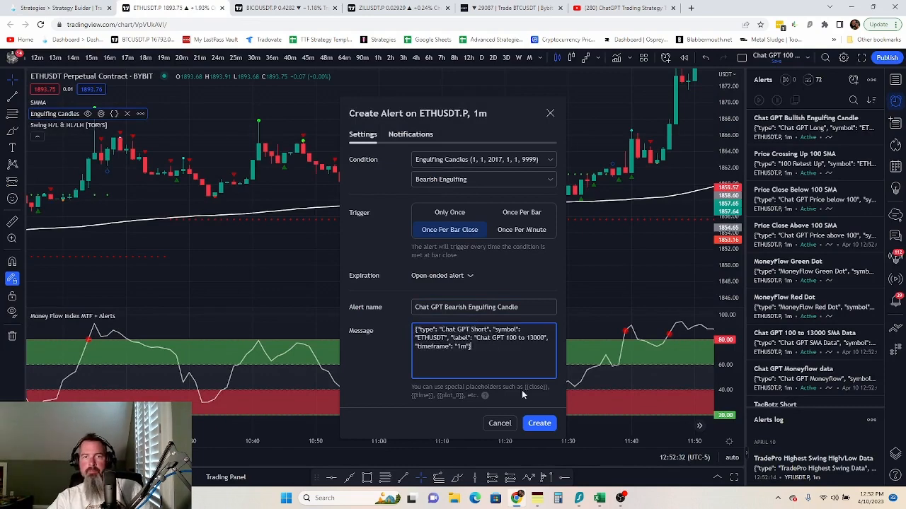
pyautogui.click(539, 423)
pyautogui.click(76, 9)
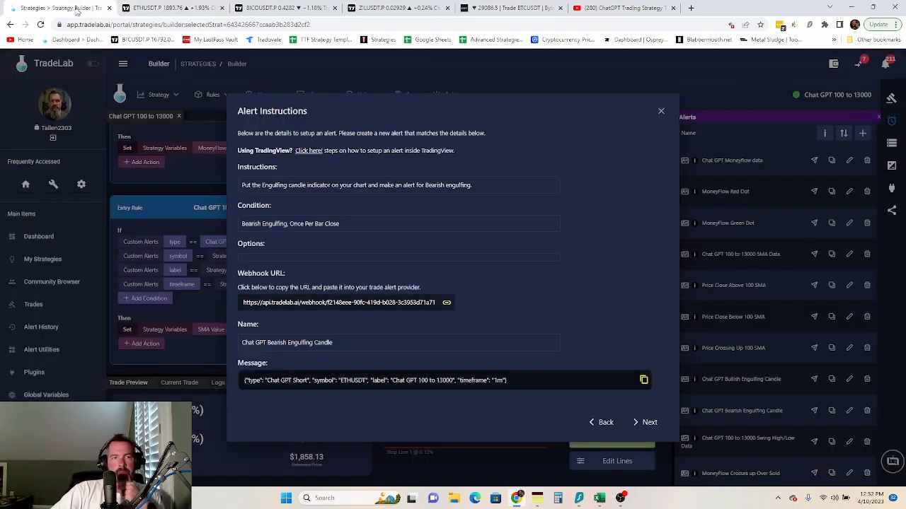
# - Copy the swing high/low webhook URL and start a Swing H/L alert with a Greater Than condition
pyautogui.click(649, 423)
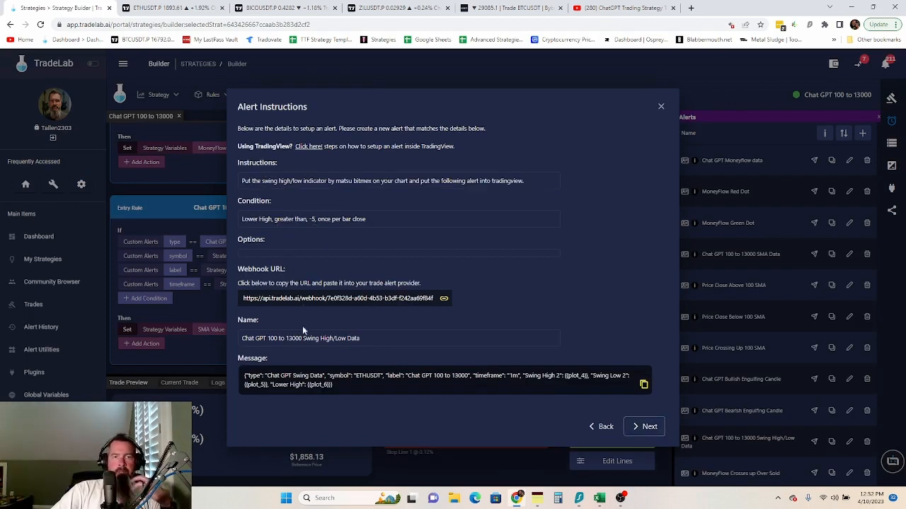
pyautogui.click(330, 302)
pyautogui.click(170, 8)
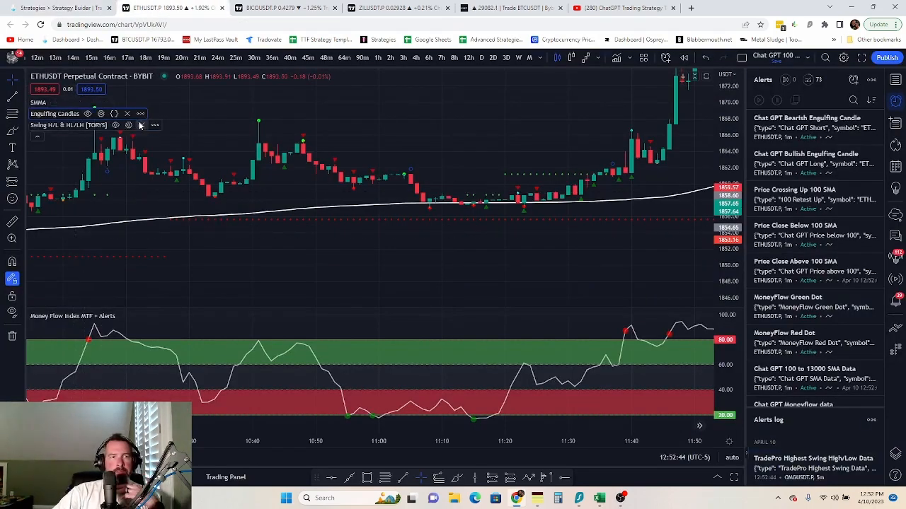
pyautogui.click(155, 126)
pyautogui.click(205, 142)
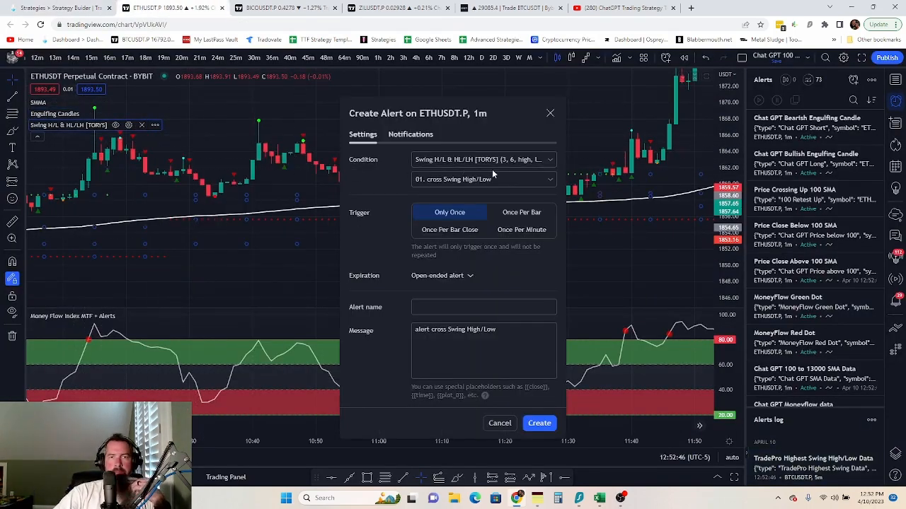
pyautogui.click(515, 181)
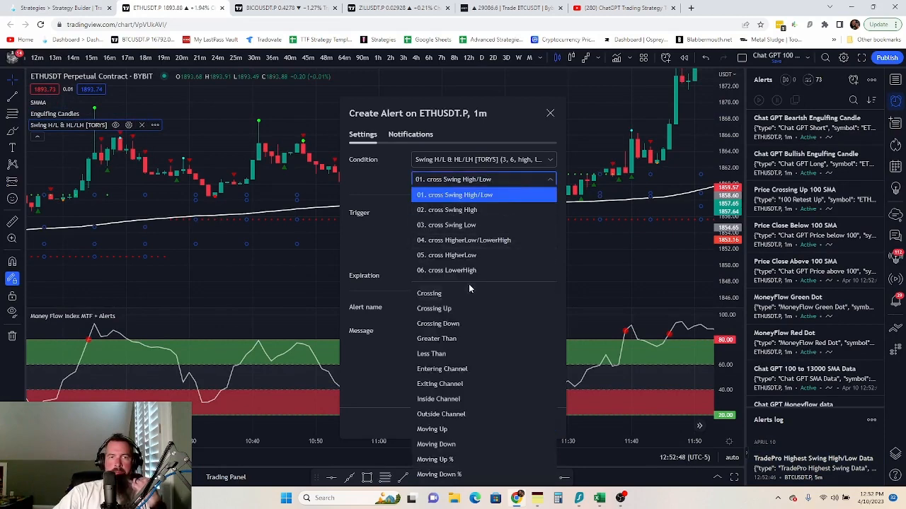
pyautogui.click(457, 340)
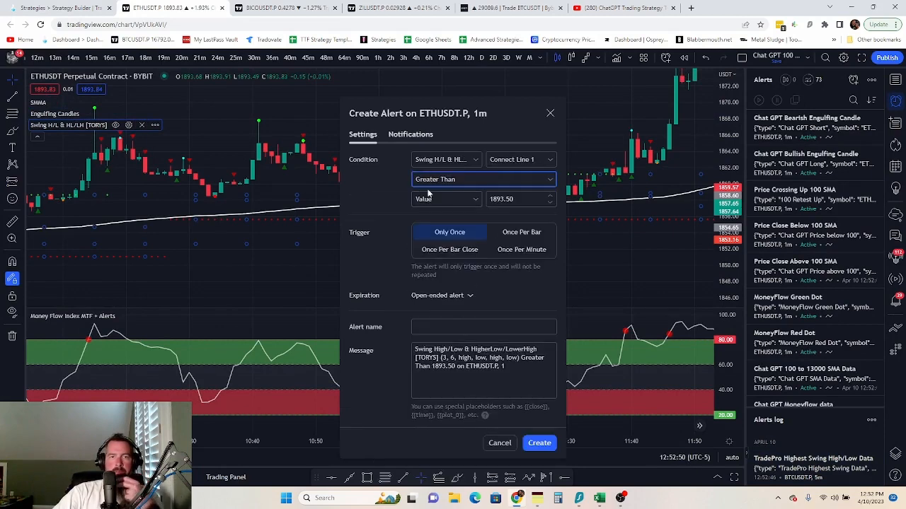
# - Compare Lower High (Return High) 1 against -5, triggering once per bar close
pyautogui.click(495, 164)
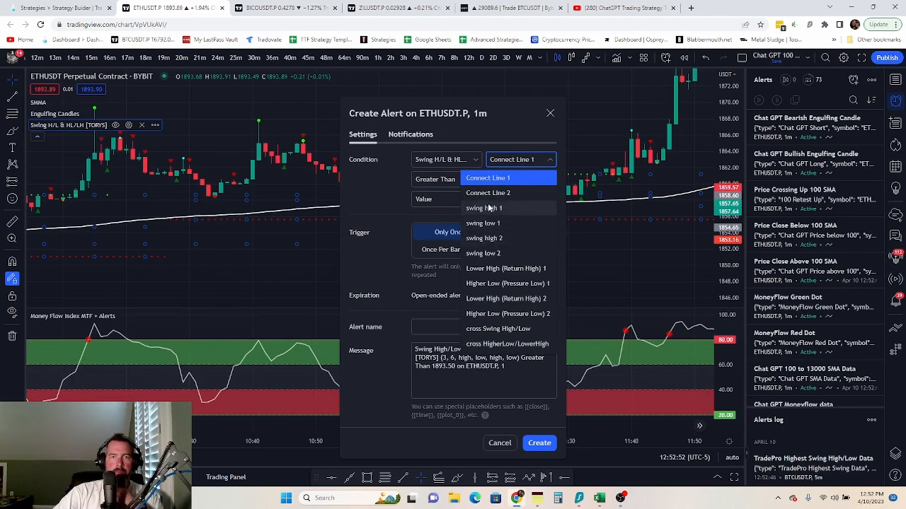
pyautogui.click(490, 269)
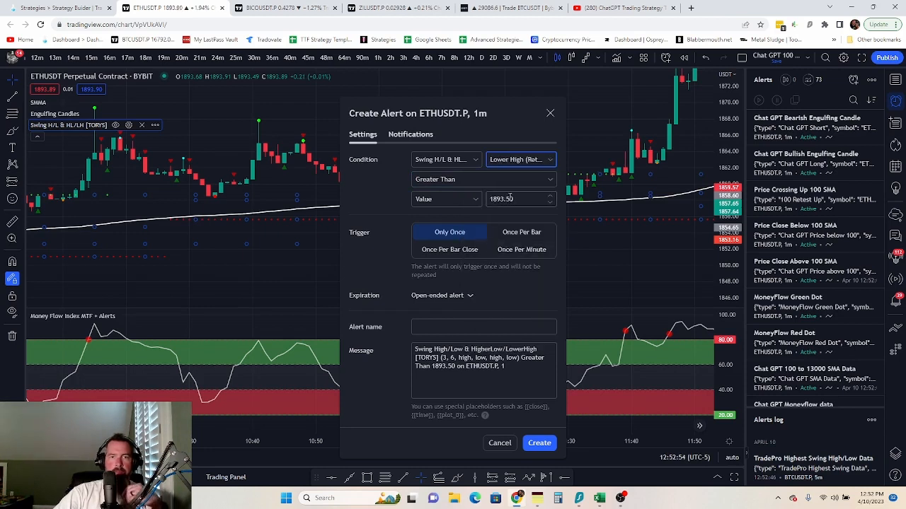
pyautogui.click(509, 198)
pyautogui.press('BackSpace')
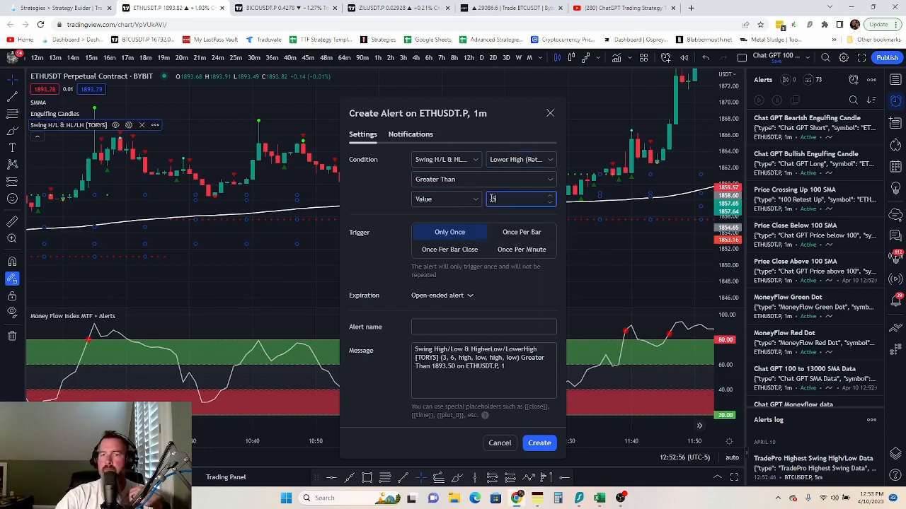
pyautogui.click(465, 249)
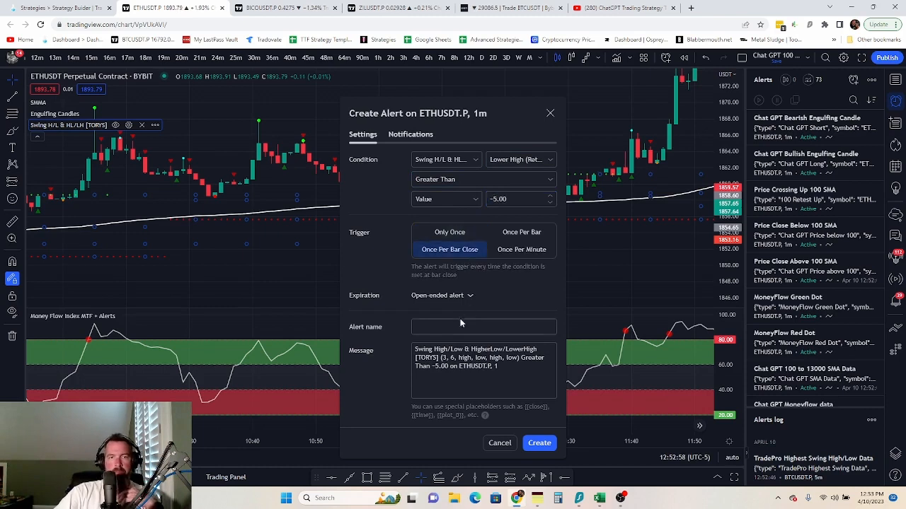
# - Paste the webhook URL and name the alert 'Chat GPT 100 to 13000 Swing High/Low Data'
pyautogui.click(411, 134)
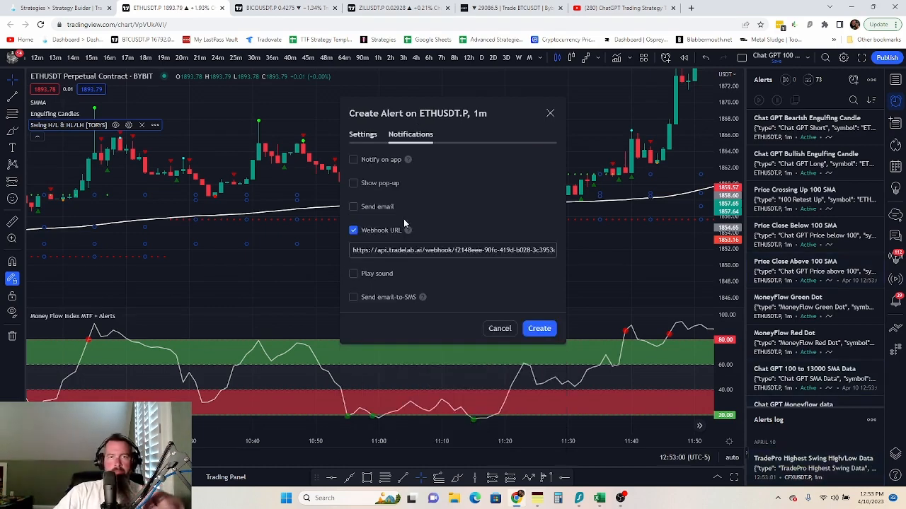
pyautogui.click(395, 249)
pyautogui.hotkey('ctrl', 'a')
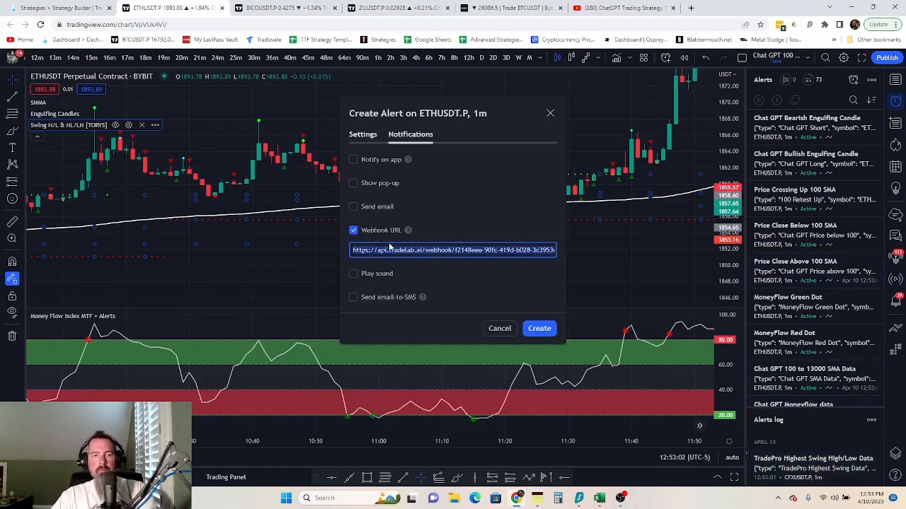
pyautogui.hotkey('ctrl', 'v')
pyautogui.click(362, 135)
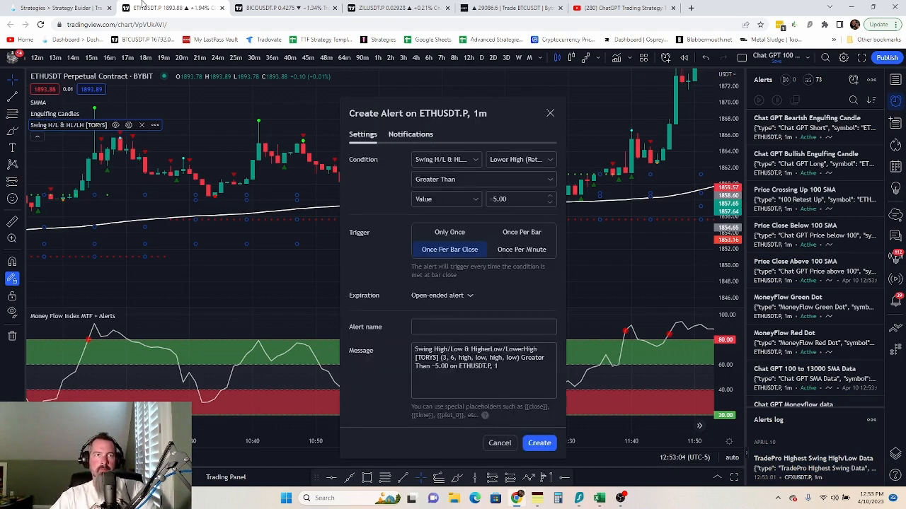
pyautogui.hotkey('ctrl', 'shift', 'Tab')
pyautogui.click(262, 340)
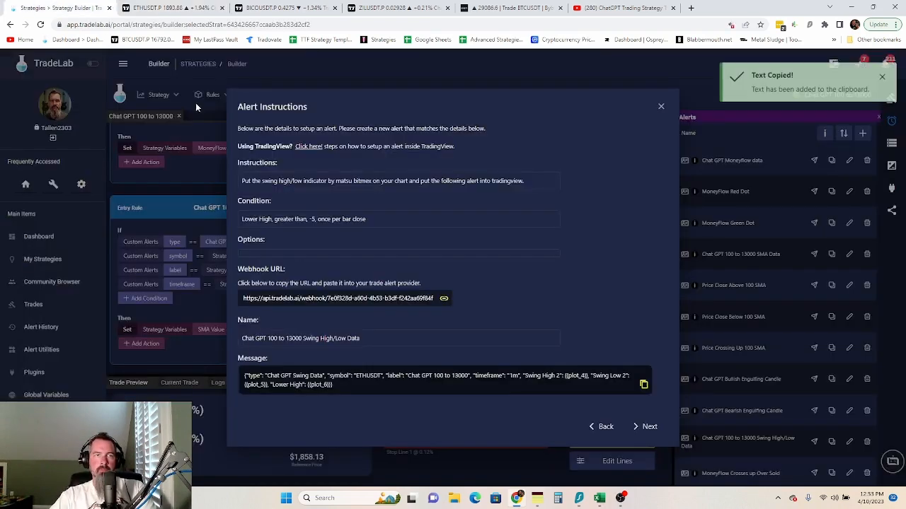
pyautogui.click(170, 8)
pyautogui.click(448, 325)
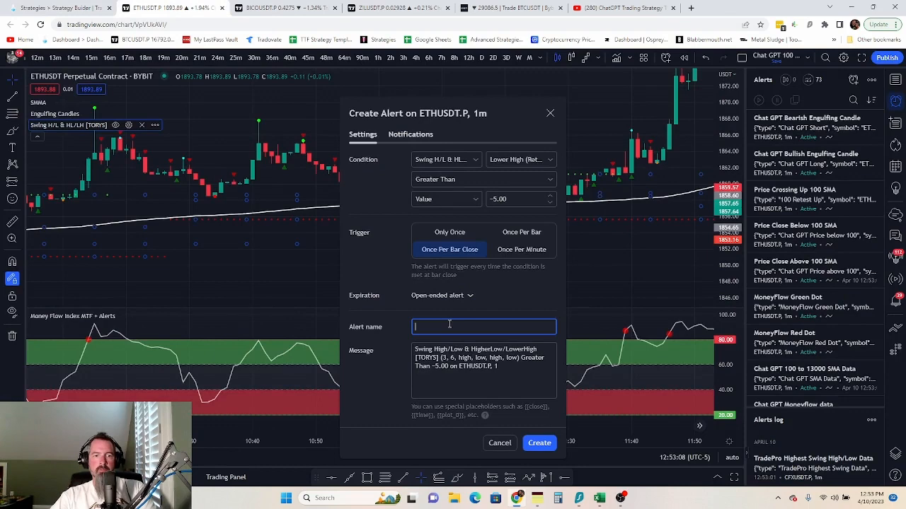
pyautogui.hotkey('ctrl', 'v')
# - Replace the alert message with TradeLab's JSON and create the swing high/low alert
pyautogui.hotkey('ctrl', 'shift', 'Tab')
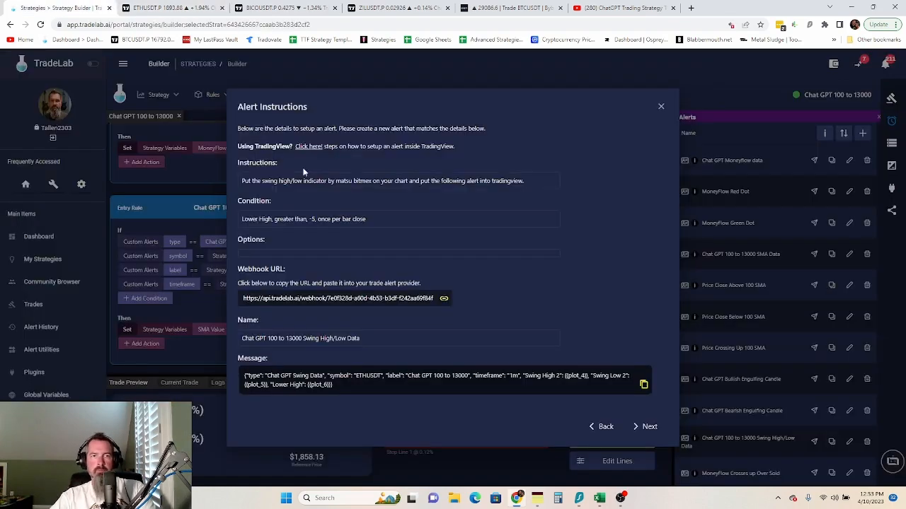
pyautogui.click(326, 384)
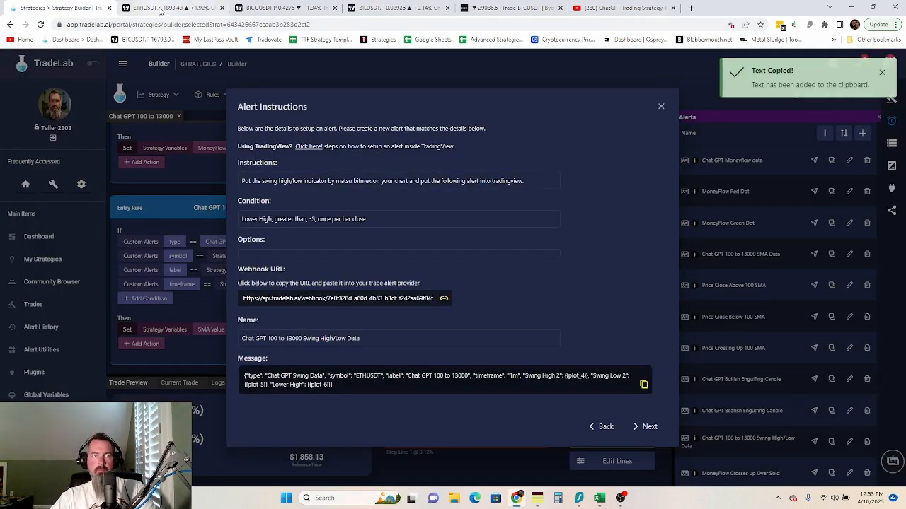
pyautogui.hotkey('ctrl', 'Tab')
pyautogui.click(460, 355)
pyautogui.hotkey('ctrl', 'a')
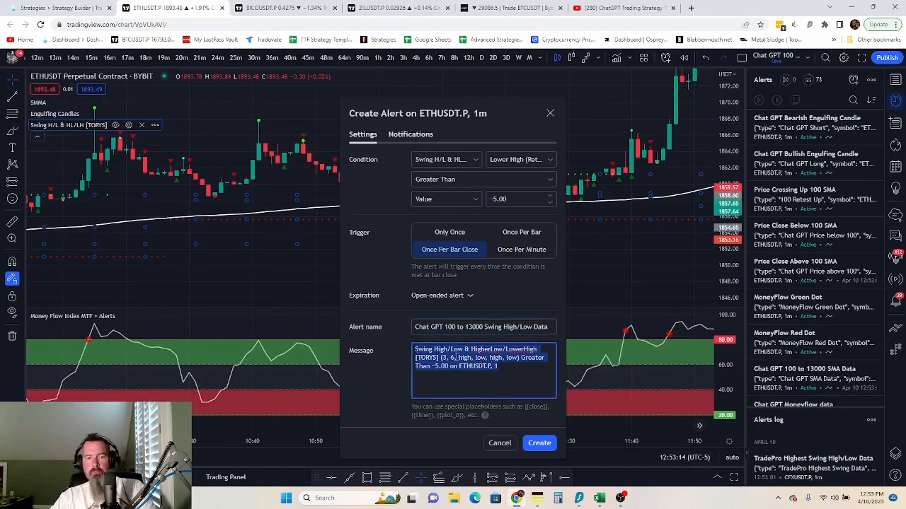
pyautogui.hotkey('ctrl', 'v')
pyautogui.click(539, 460)
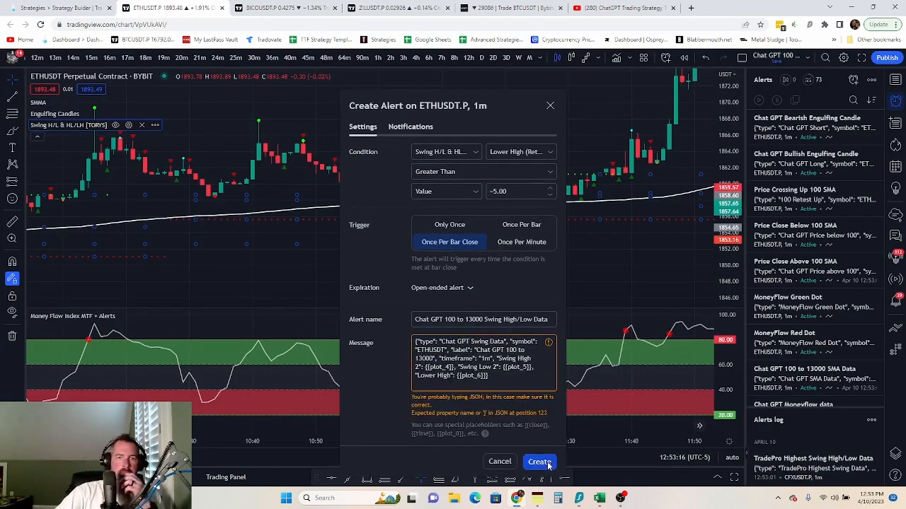
pyautogui.click(82, 6)
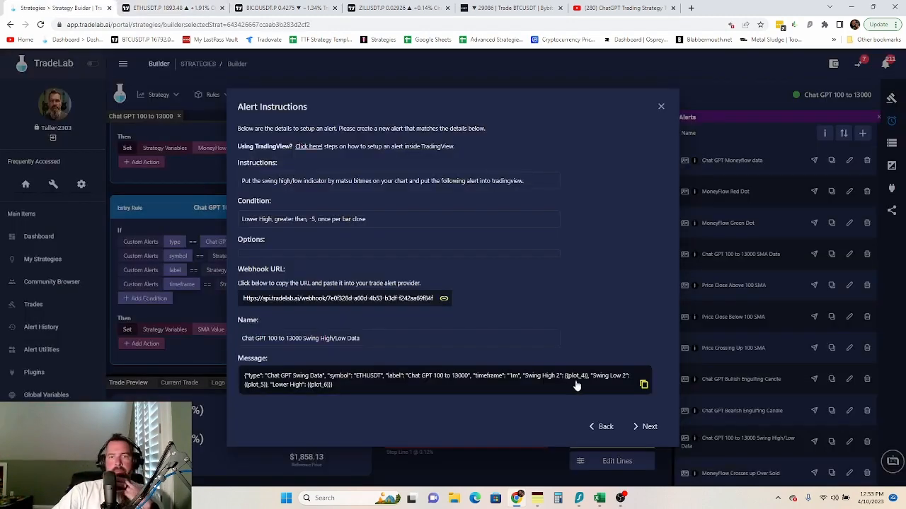
# - Copy the oversold alert's webhook URL and start an alert on the Money Flow 20 line
pyautogui.click(650, 428)
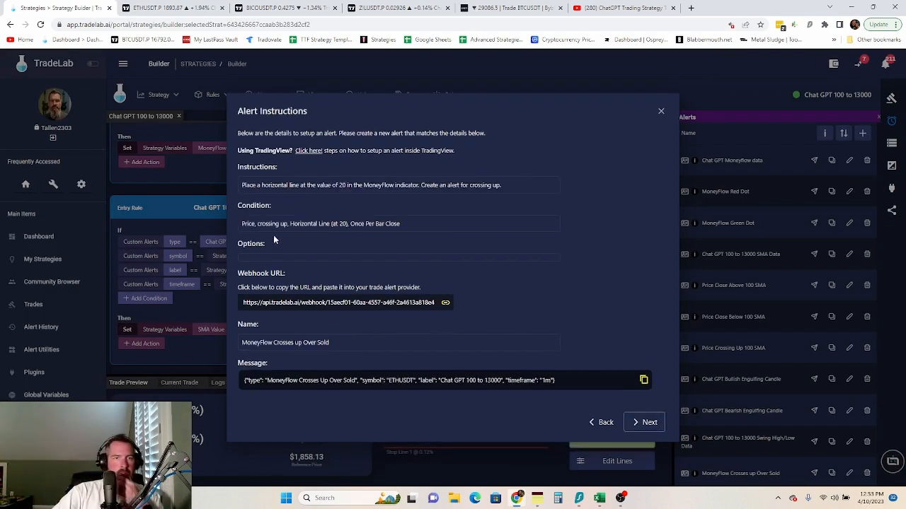
pyautogui.click(312, 304)
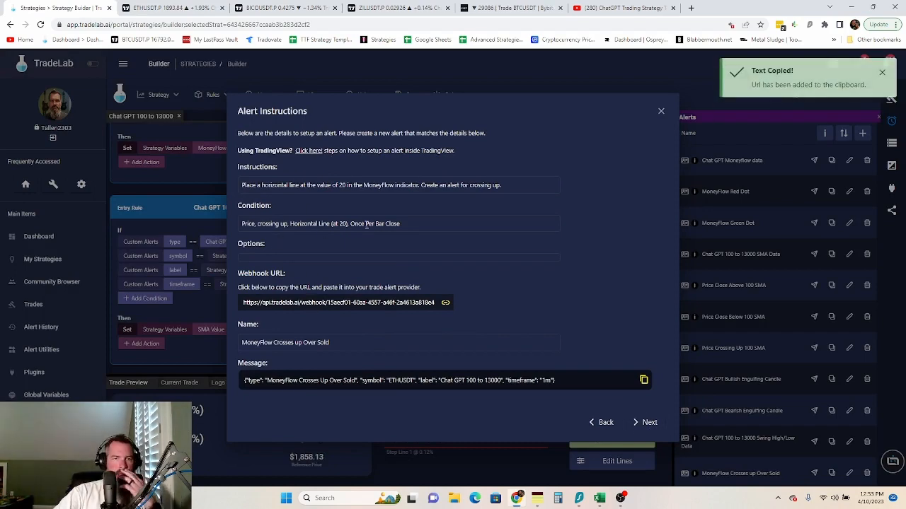
pyautogui.click(145, 8)
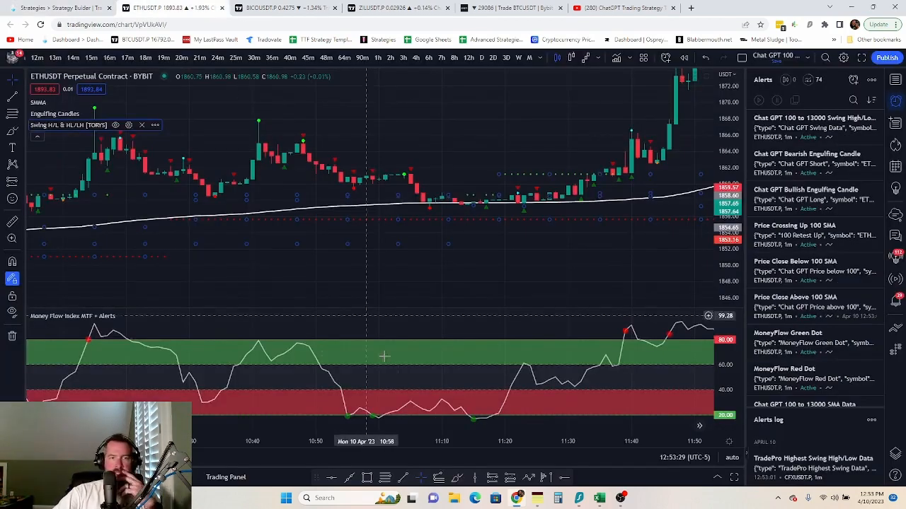
pyautogui.click(623, 413)
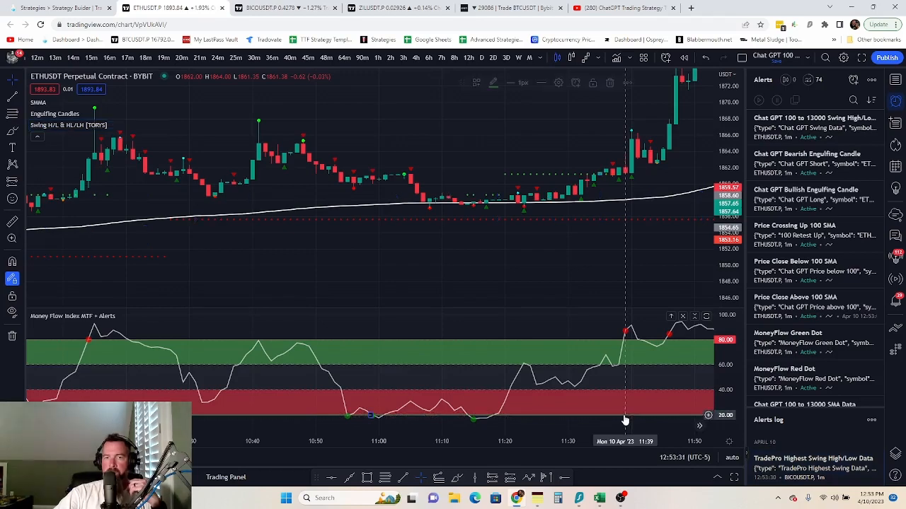
pyautogui.click(577, 83)
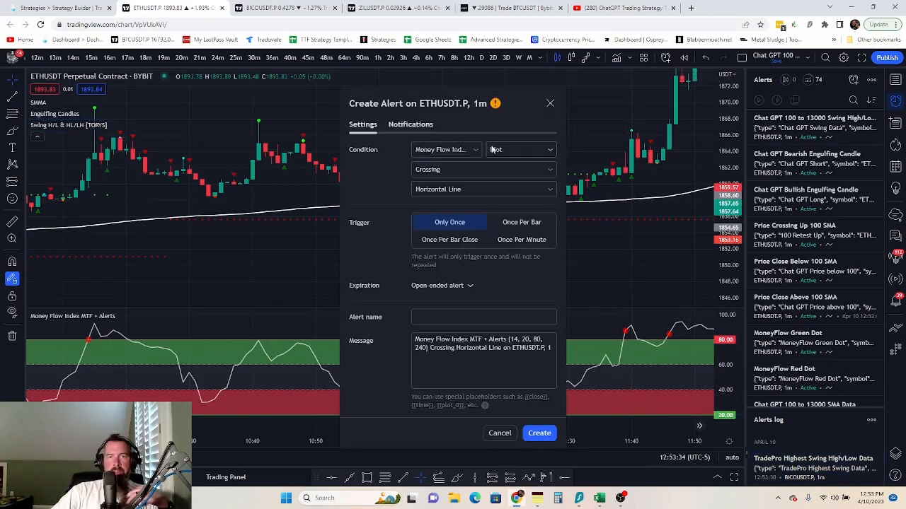
# - Set the condition to Crossing Up the horizontal line, once per bar close
pyautogui.click(468, 167)
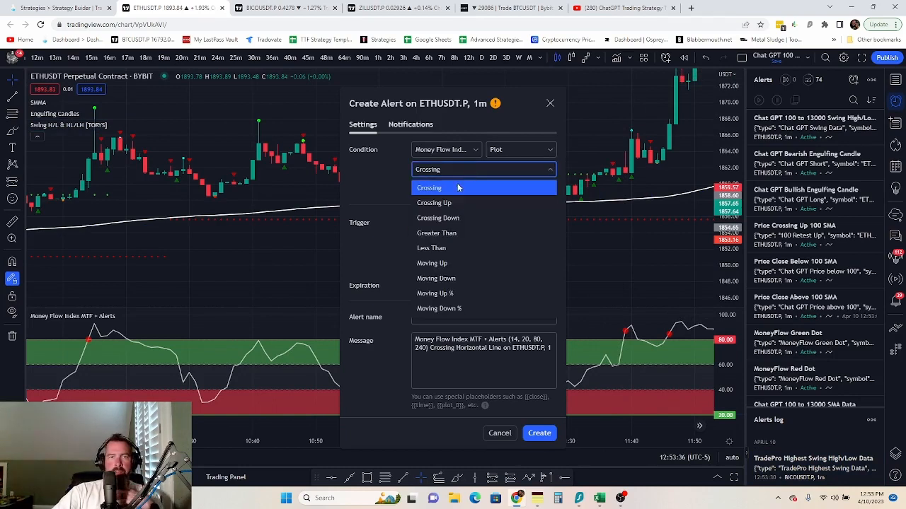
pyautogui.click(448, 203)
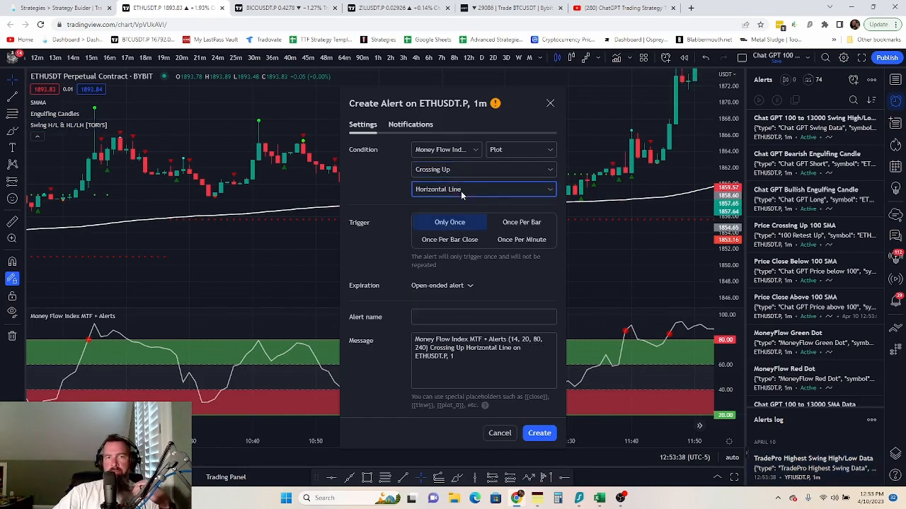
pyautogui.click(461, 191)
pyautogui.click(390, 256)
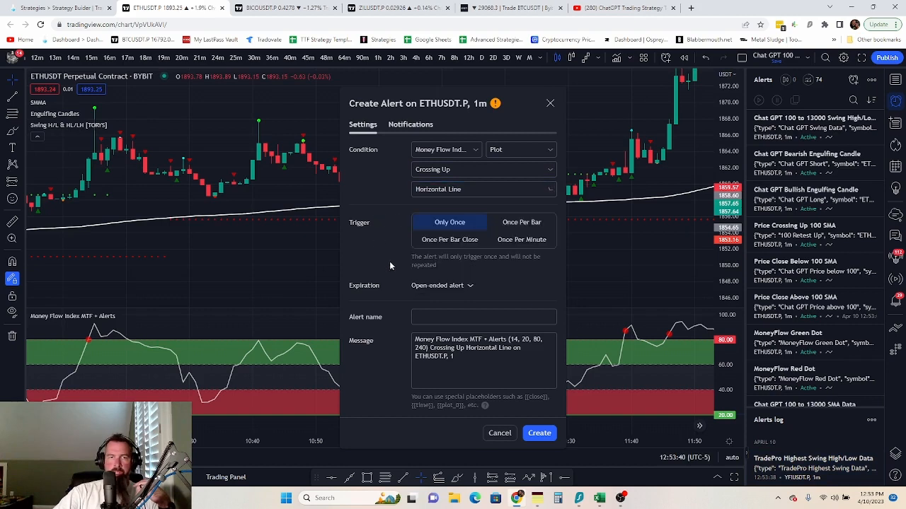
pyautogui.click(459, 239)
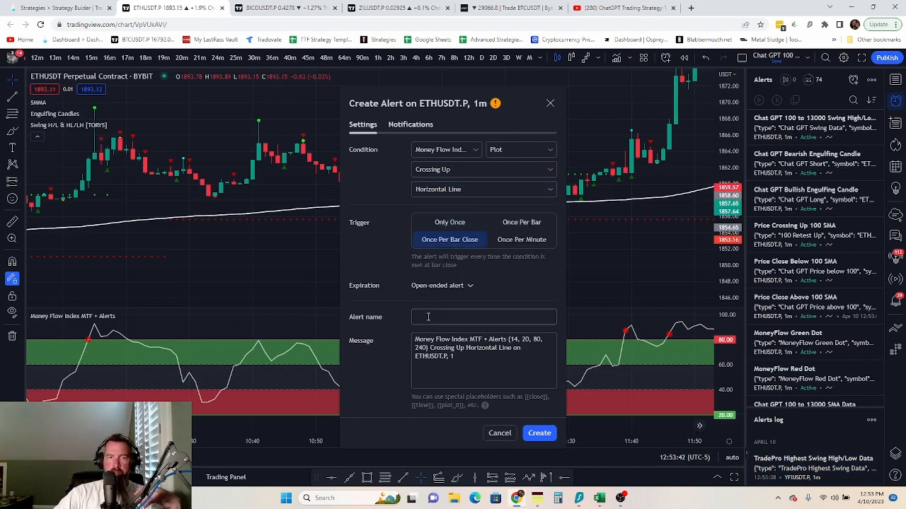
# - Paste the TradeLab webhook URL and name the alert 'MoneyFlow Crosses up Over Sold'
pyautogui.click(410, 125)
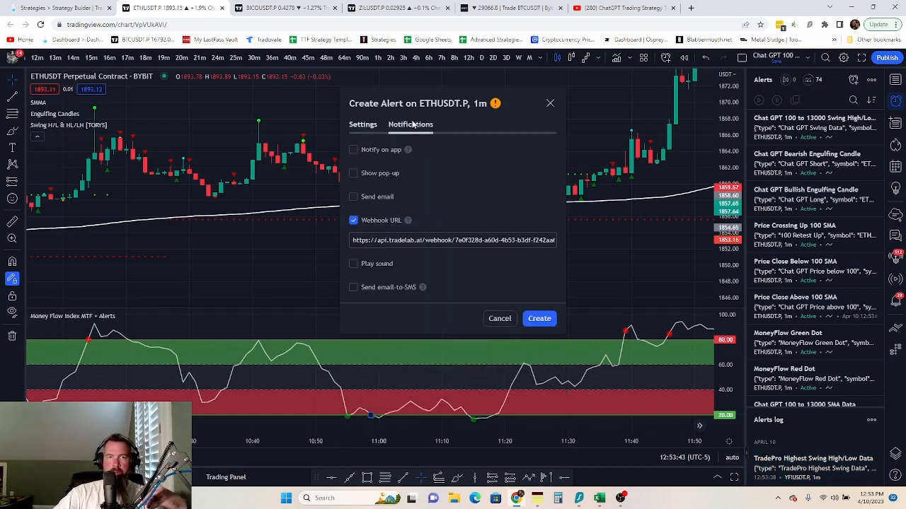
pyautogui.tripleClick(424, 240)
pyautogui.hotkey('ctrl', 'v')
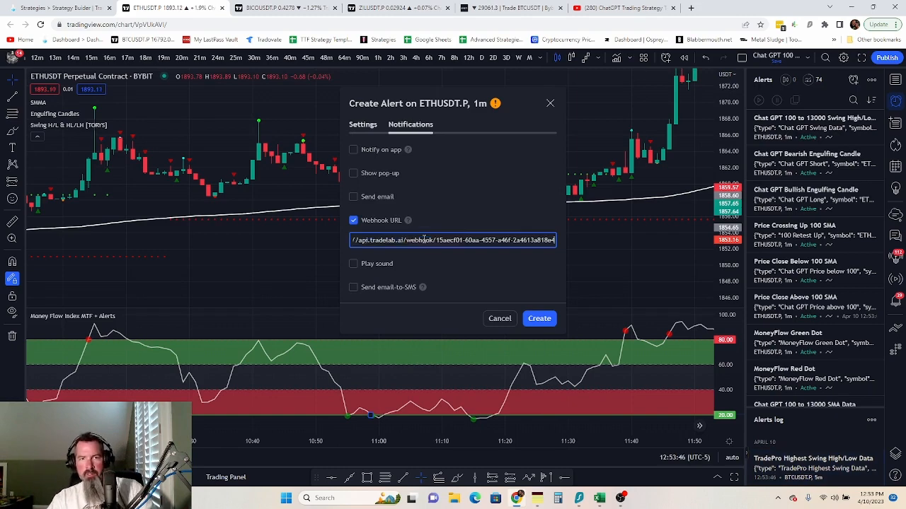
pyautogui.click(363, 125)
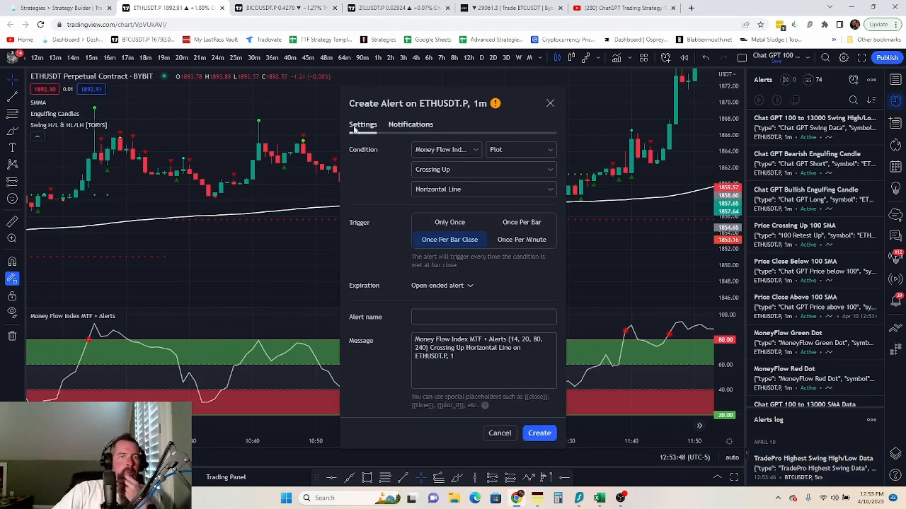
pyautogui.click(57, 8)
pyautogui.click(282, 347)
pyautogui.click(172, 8)
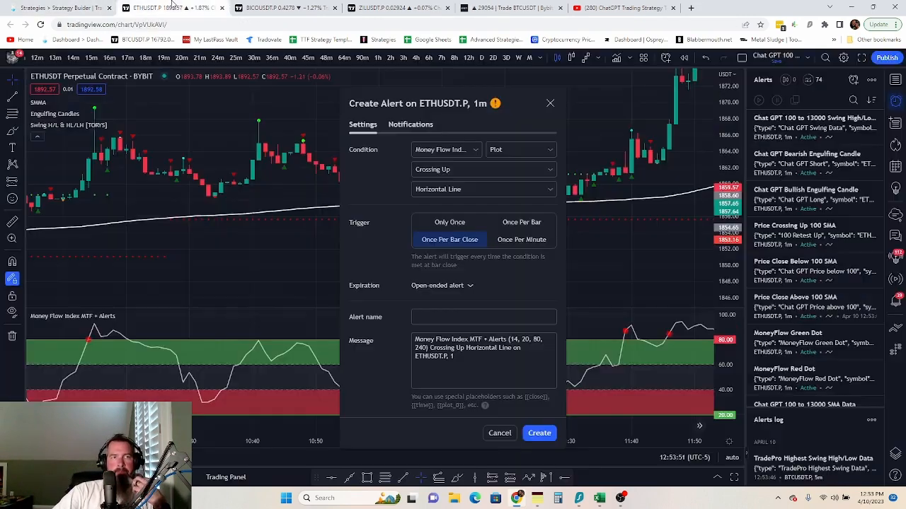
pyautogui.click(462, 316)
pyautogui.rightClick(462, 316)
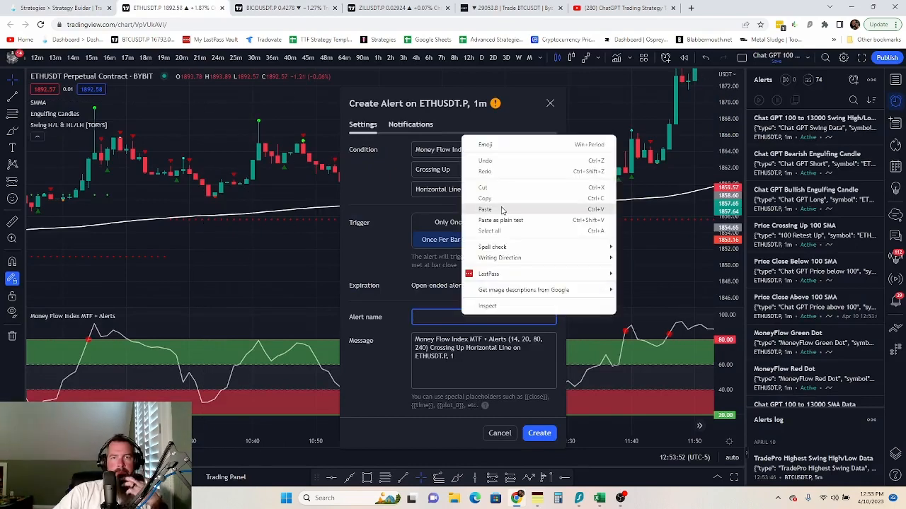
pyautogui.click(498, 212)
# - Replace the default message with TradeLab's JSON and create the crossing-up alert
pyautogui.click(57, 8)
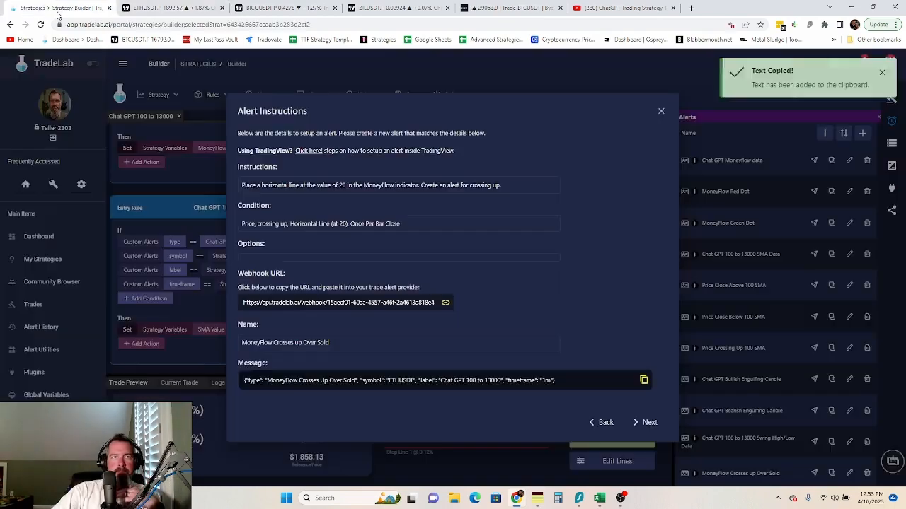
pyautogui.click(363, 388)
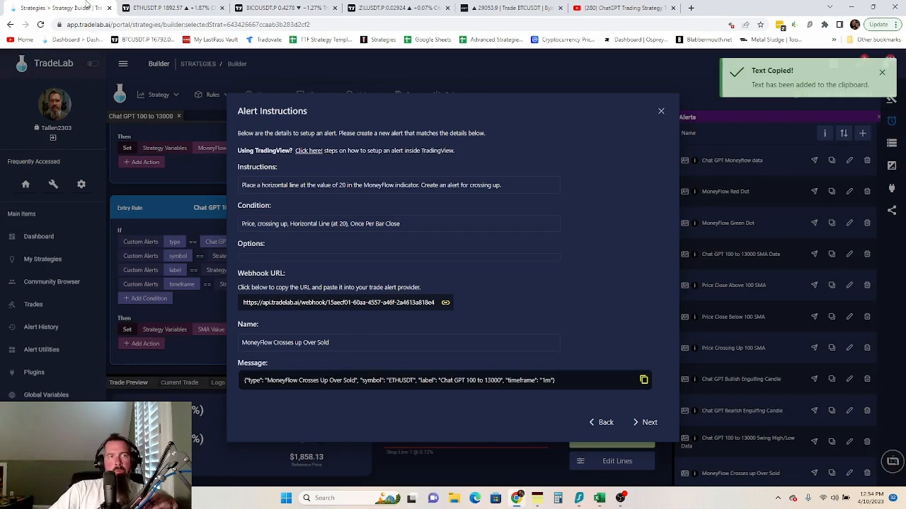
pyautogui.click(163, 8)
pyautogui.click(453, 345)
pyautogui.hotkey('ctrl', 'a')
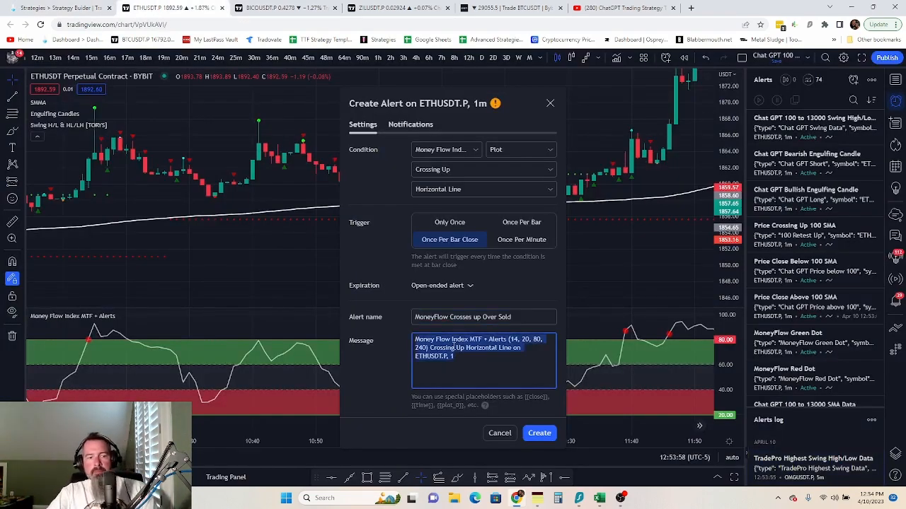
pyautogui.hotkey('ctrl', 'v')
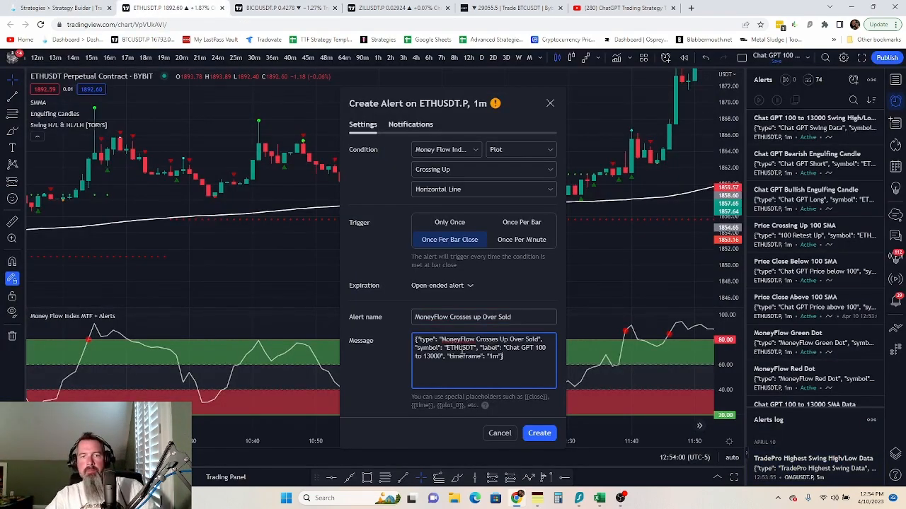
pyautogui.click(539, 433)
pyautogui.click(59, 10)
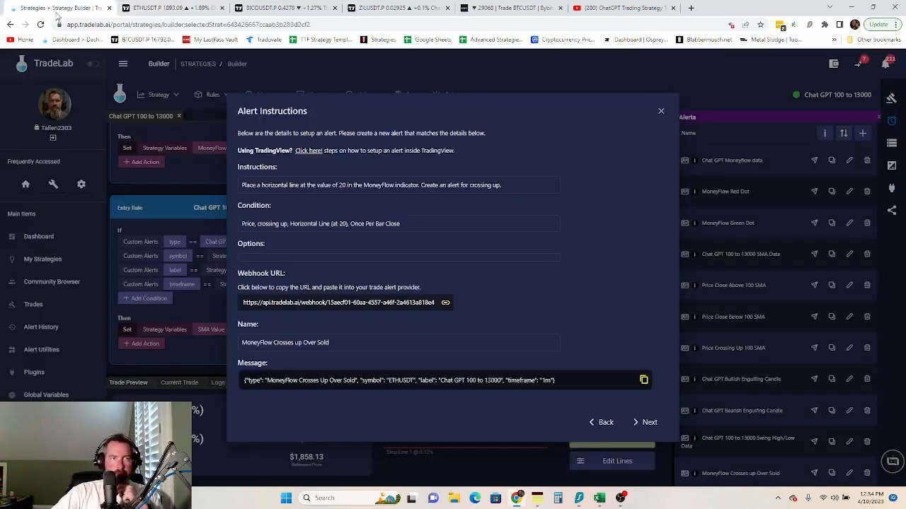
# - Copy the webhook URL and start a Crossing Down alert on the 80 line, once per bar close
pyautogui.click(650, 423)
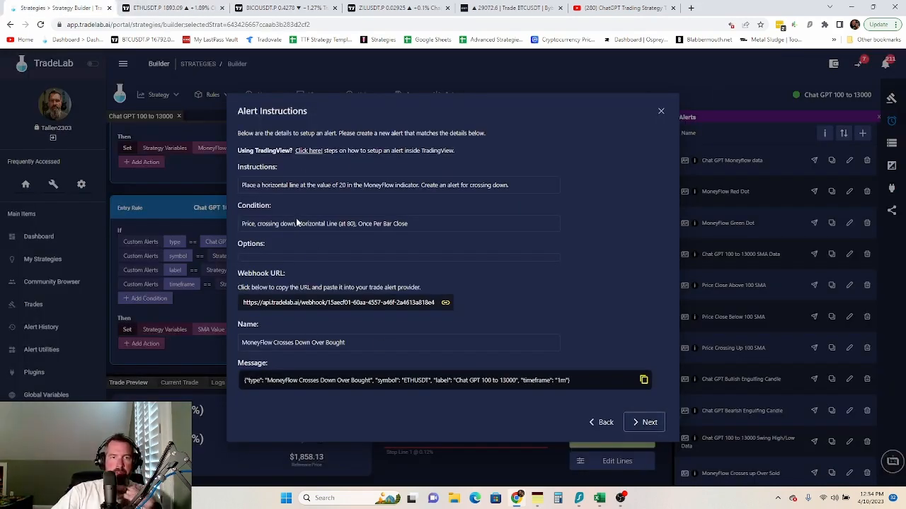
pyautogui.click(276, 305)
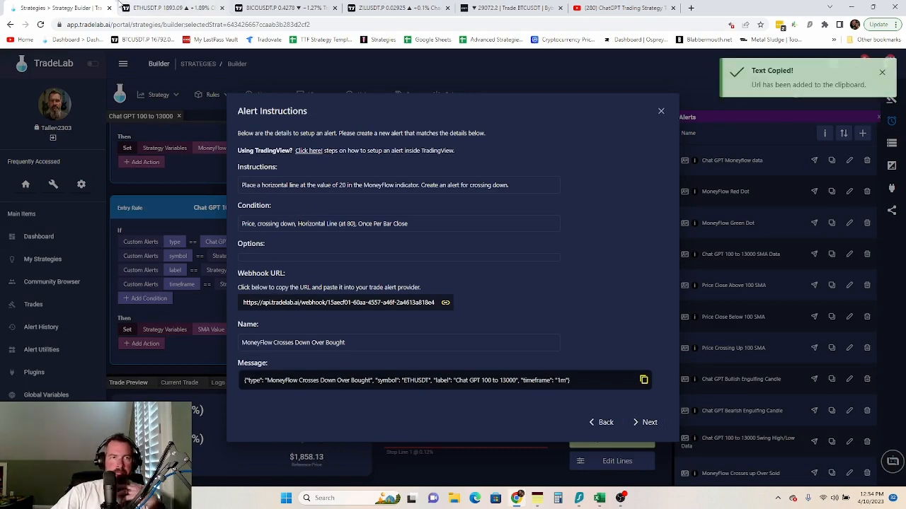
pyautogui.click(170, 8)
pyautogui.click(387, 342)
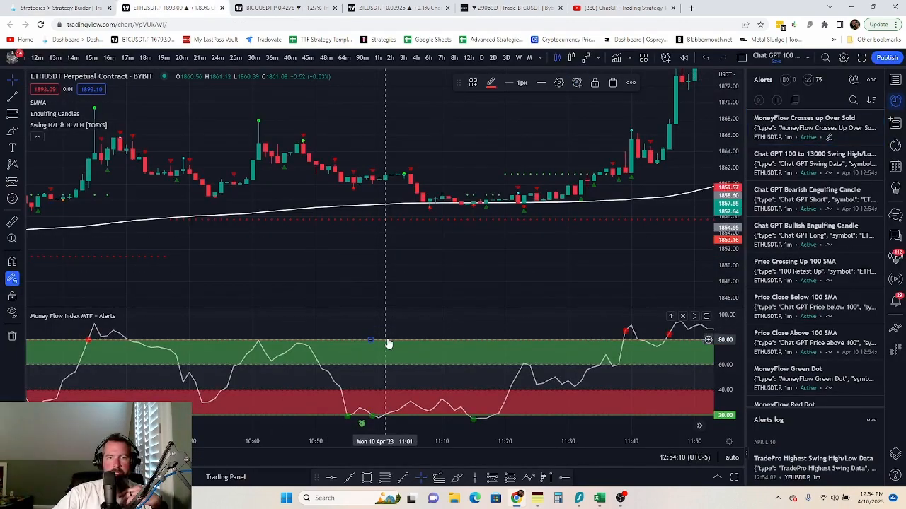
pyautogui.click(576, 82)
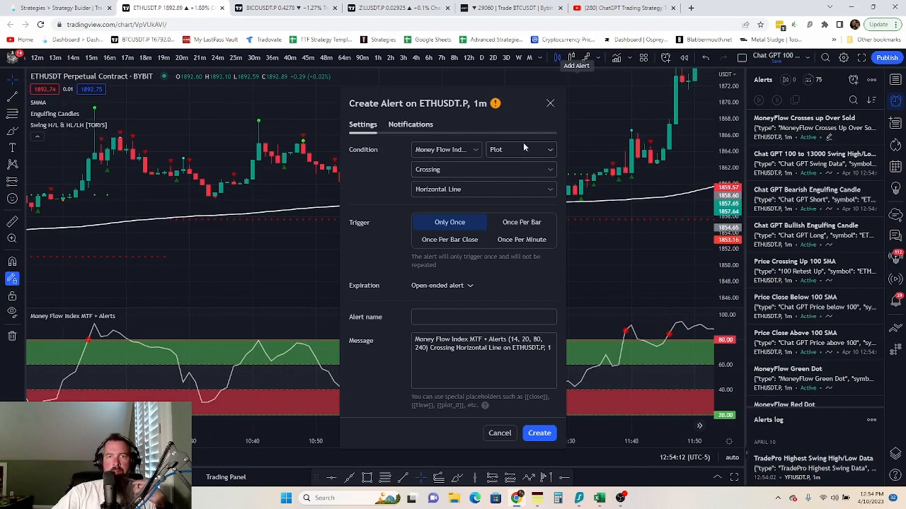
pyautogui.click(480, 169)
pyautogui.click(451, 218)
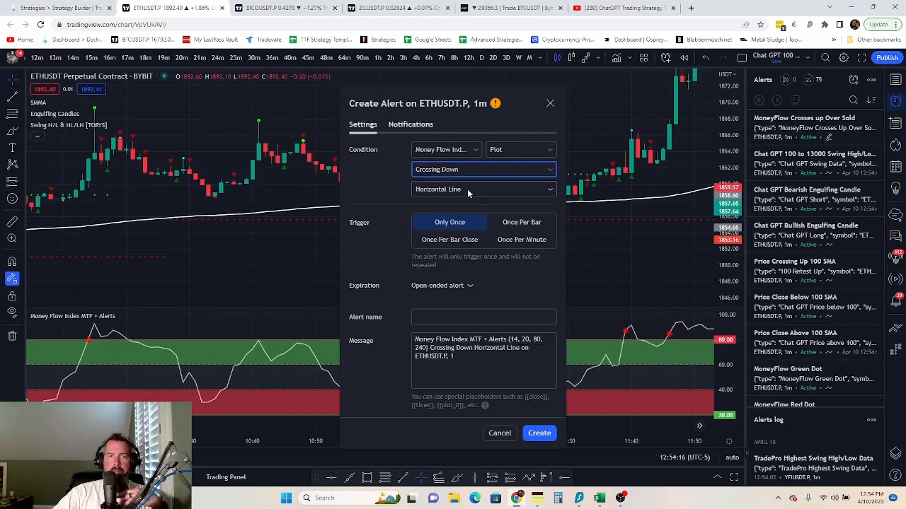
pyautogui.click(452, 239)
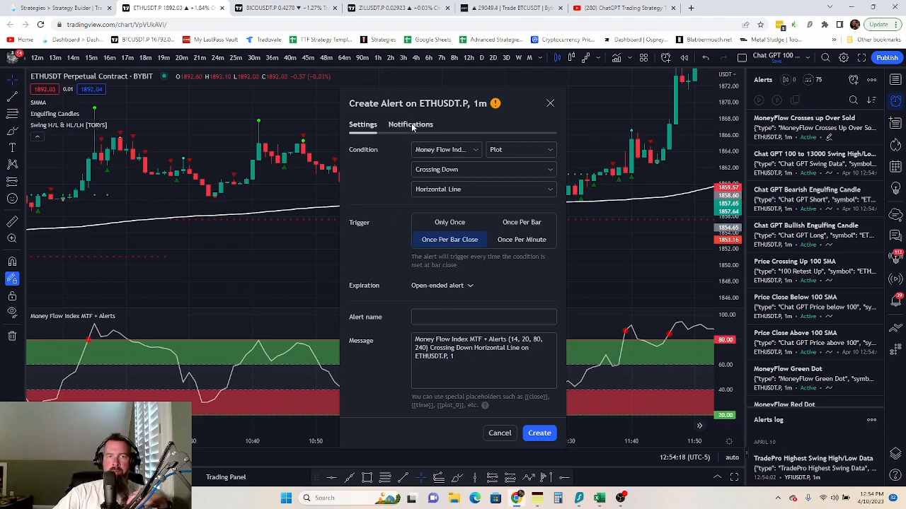
# - Verify the webhook URL and name the alert 'MoneyFlow Crosses Down Over Bought'
pyautogui.click(411, 124)
pyautogui.tripleClick(427, 241)
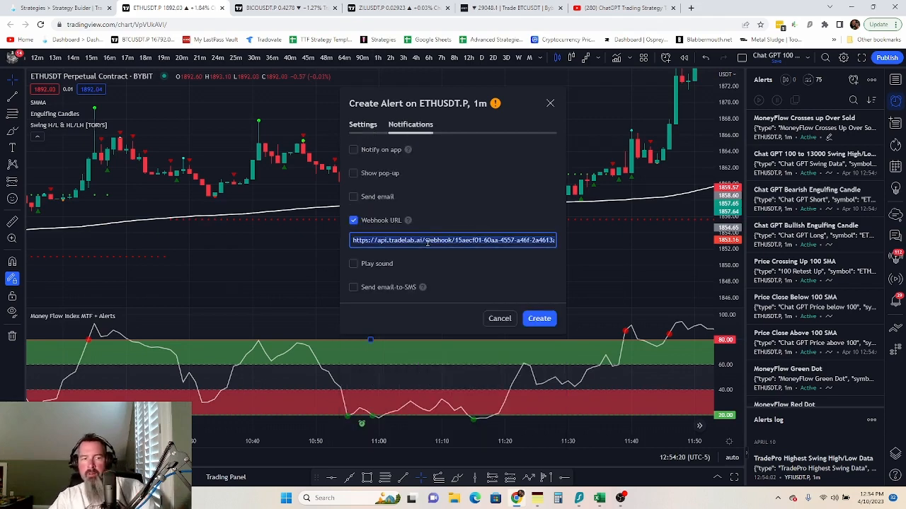
pyautogui.click(362, 124)
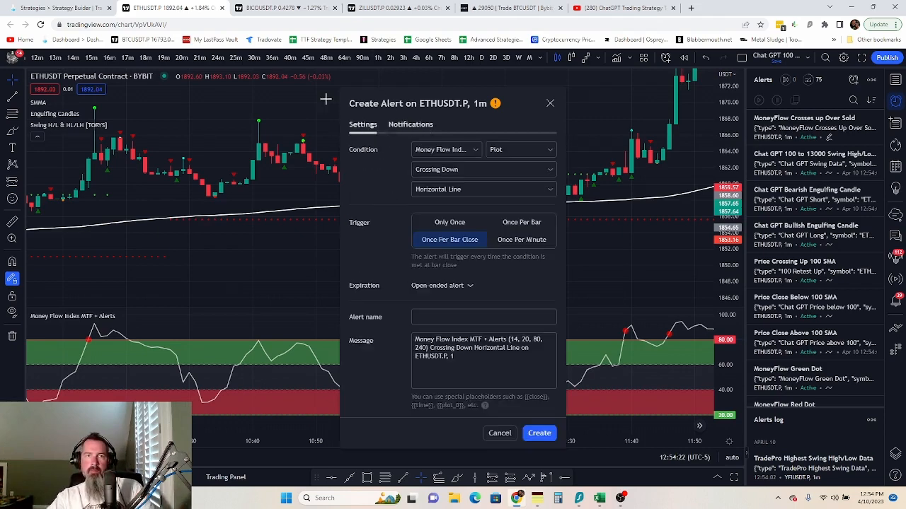
pyautogui.click(56, 8)
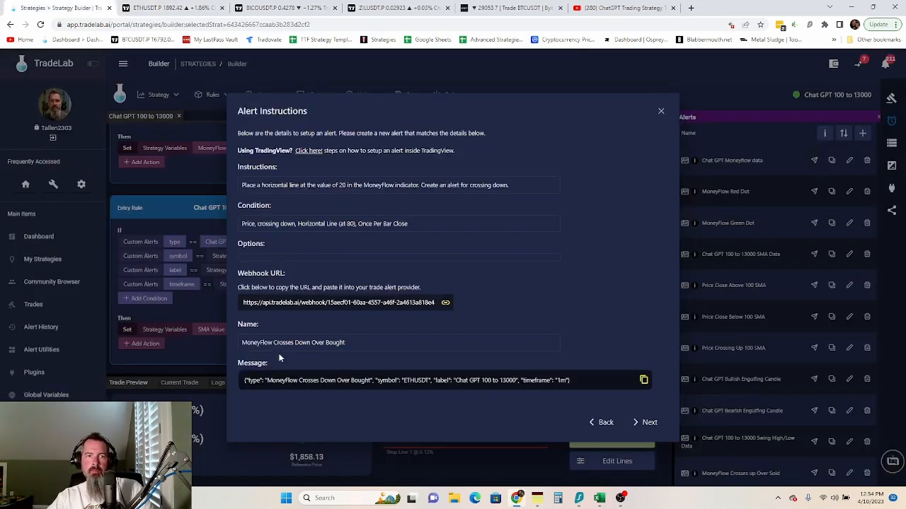
pyautogui.click(265, 304)
pyautogui.click(170, 8)
pyautogui.click(443, 319)
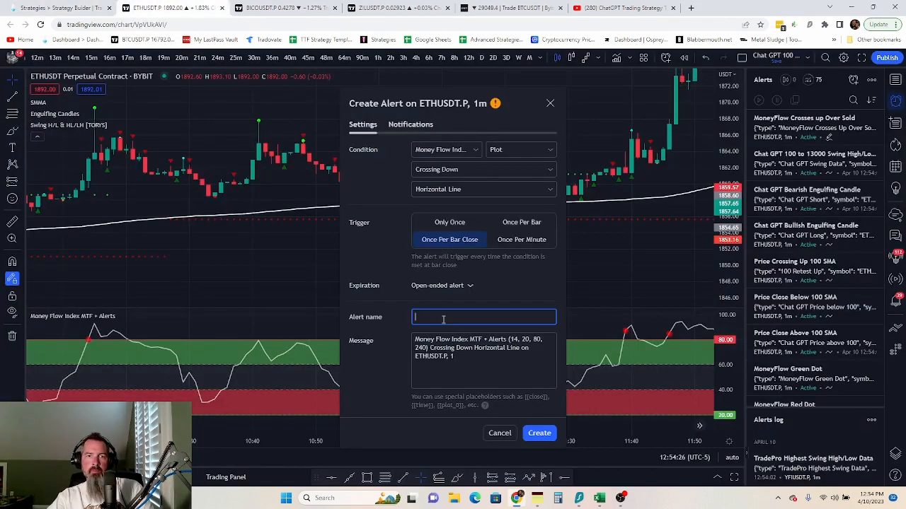
pyautogui.hotkey('ctrl', 'v')
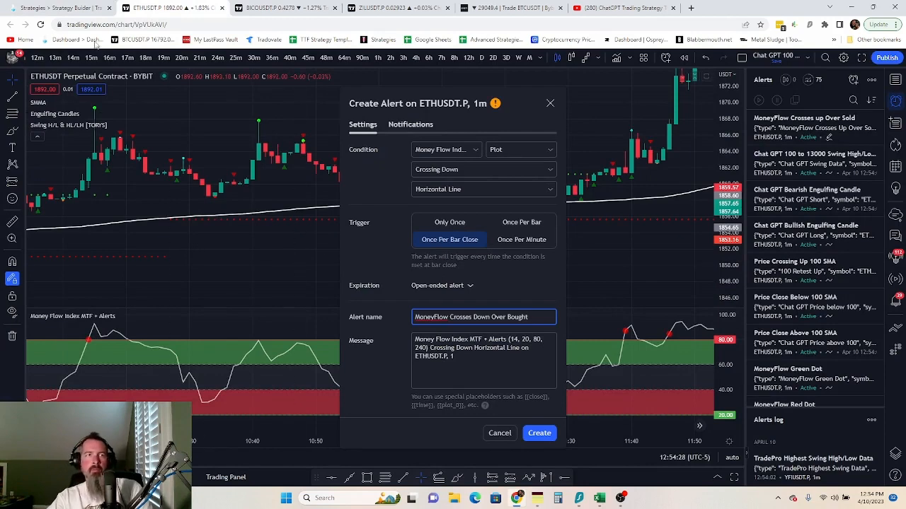
# - Replace the alert message with TradeLab's JSON and create the crossing-down alert
pyautogui.click(60, 8)
pyautogui.click(346, 380)
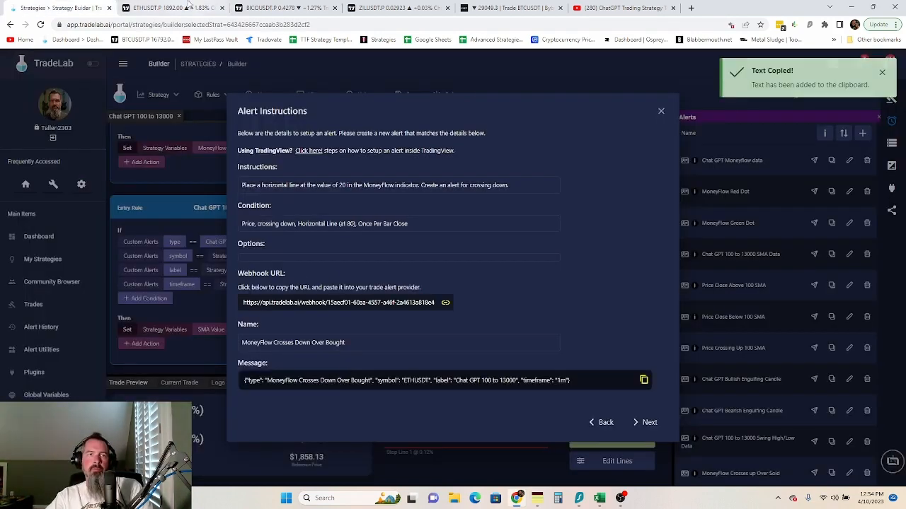
pyautogui.click(170, 8)
pyautogui.tripleClick(444, 348)
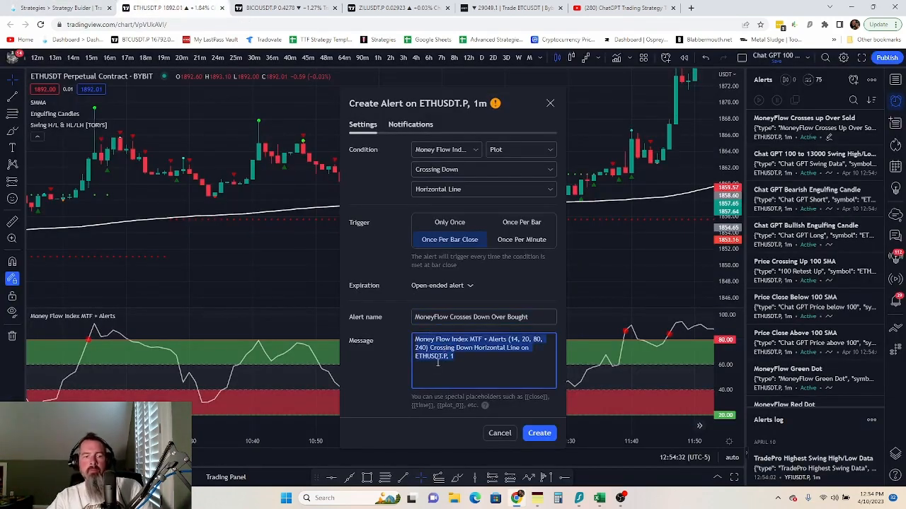
pyautogui.hotkey('ctrl', 'v')
pyautogui.click(539, 435)
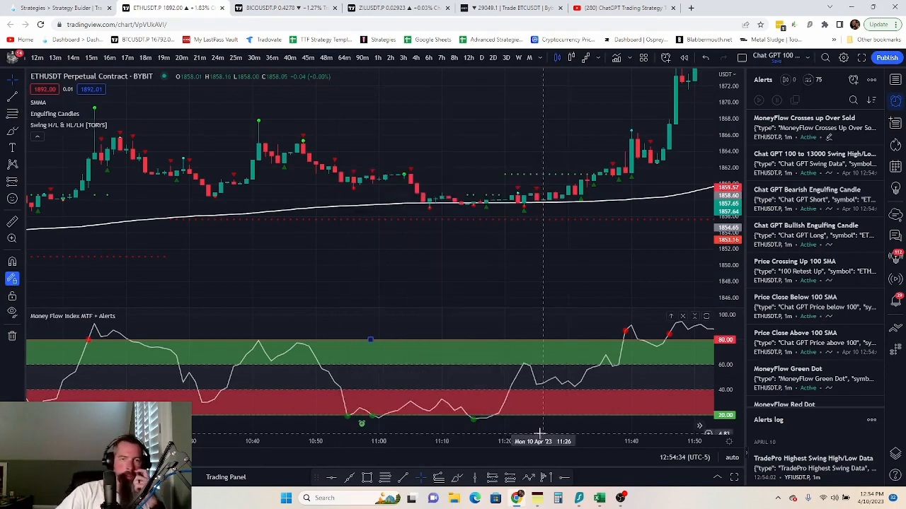
pyautogui.click(52, 6)
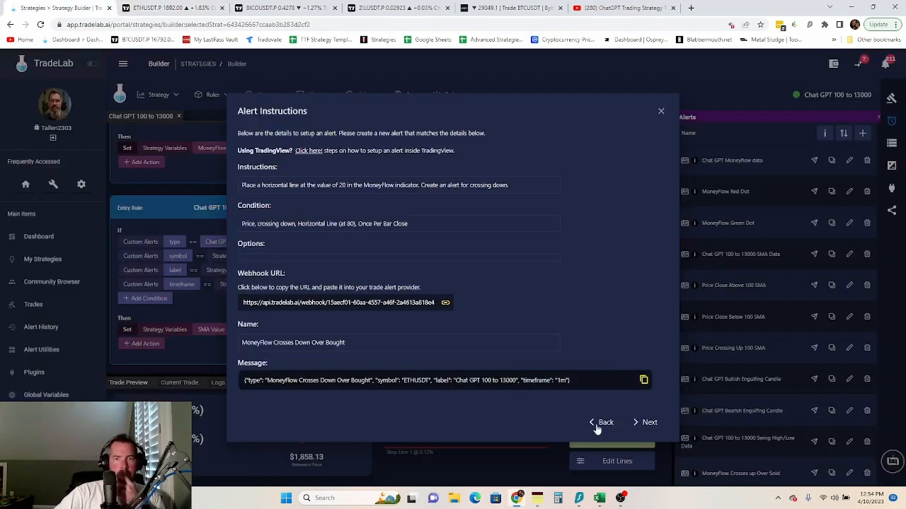
# - Start an ETHUSDT.P alert that fires on Crossing Down SMMA (100, close), once per bar
pyautogui.click(642, 425)
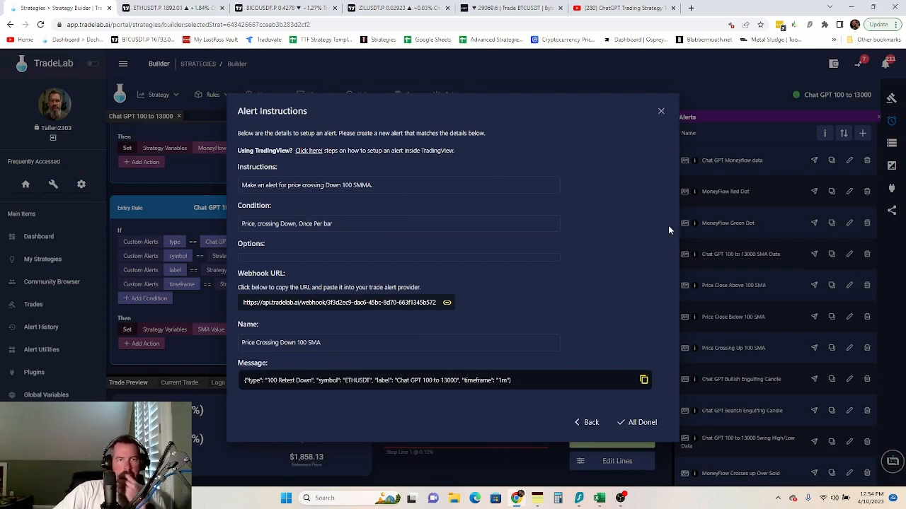
pyautogui.click(158, 9)
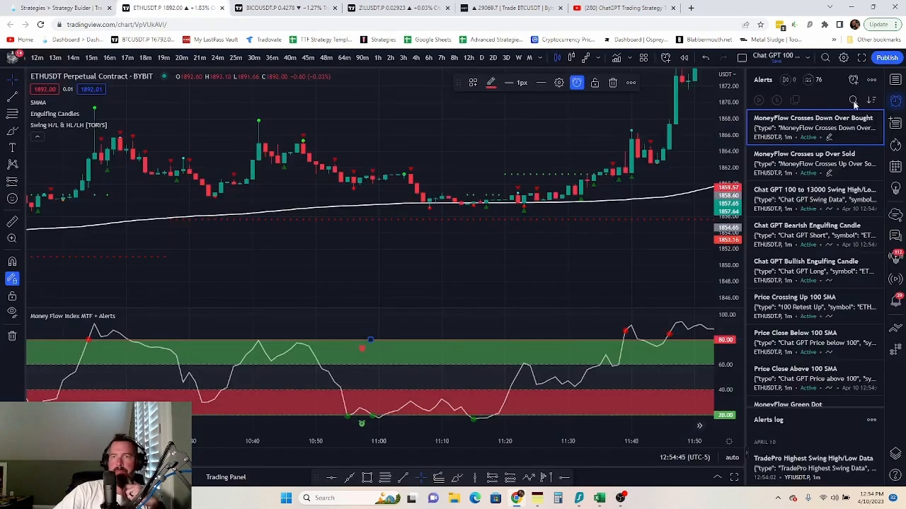
pyautogui.click(853, 79)
pyautogui.click(475, 177)
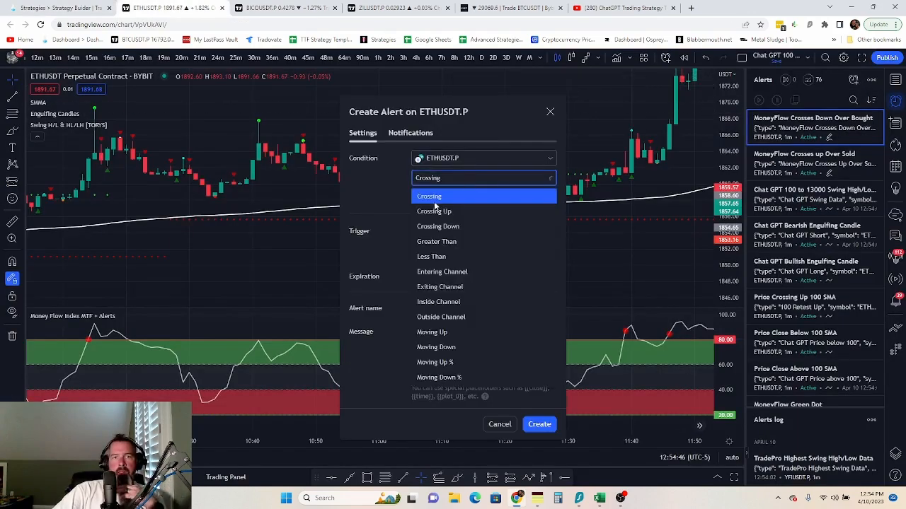
pyautogui.click(436, 228)
pyautogui.click(466, 202)
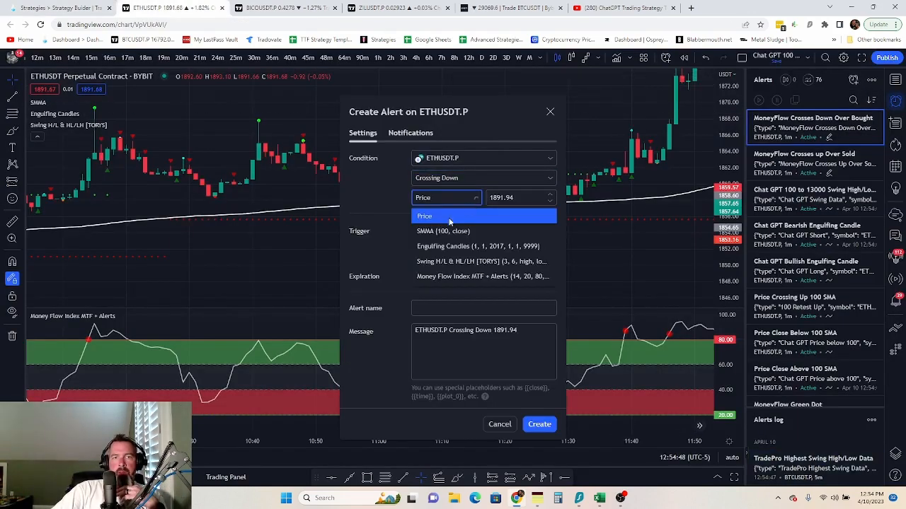
pyautogui.click(453, 230)
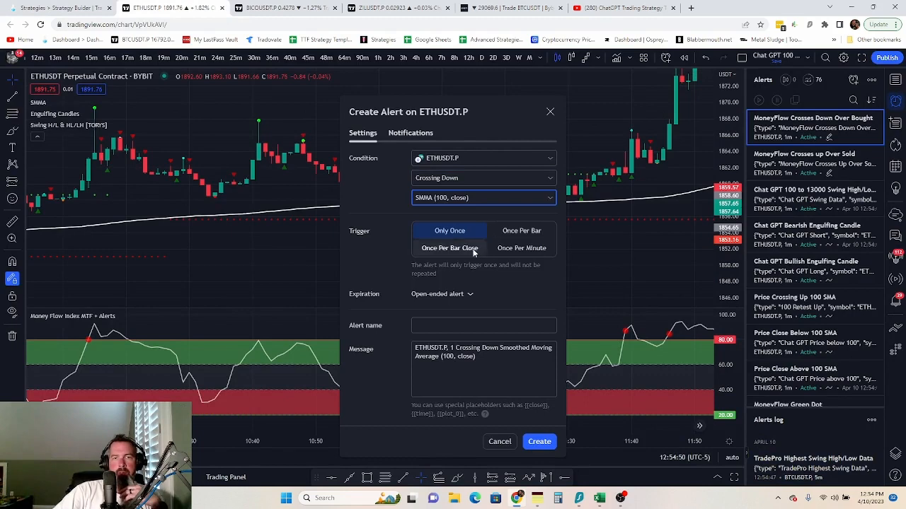
pyautogui.click(526, 235)
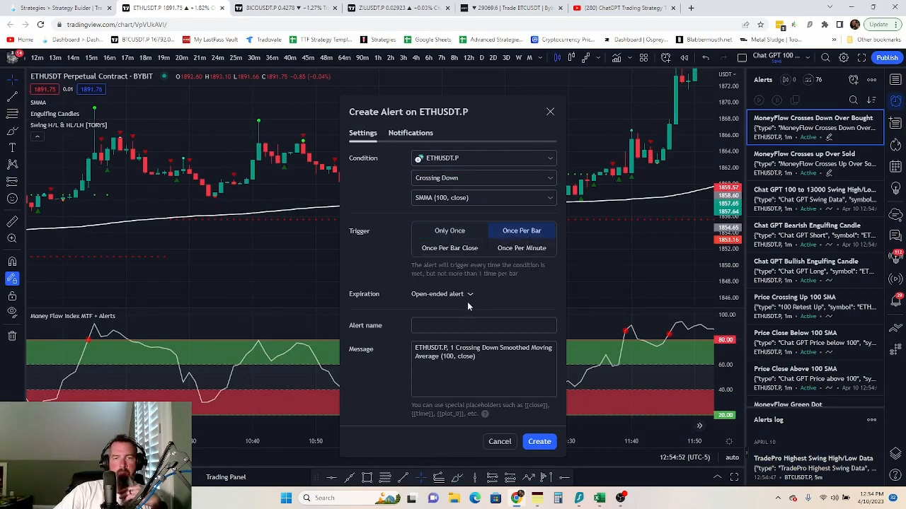
# - Replace the alert's webhook URL with the TradeLab webhook URL
pyautogui.click(57, 8)
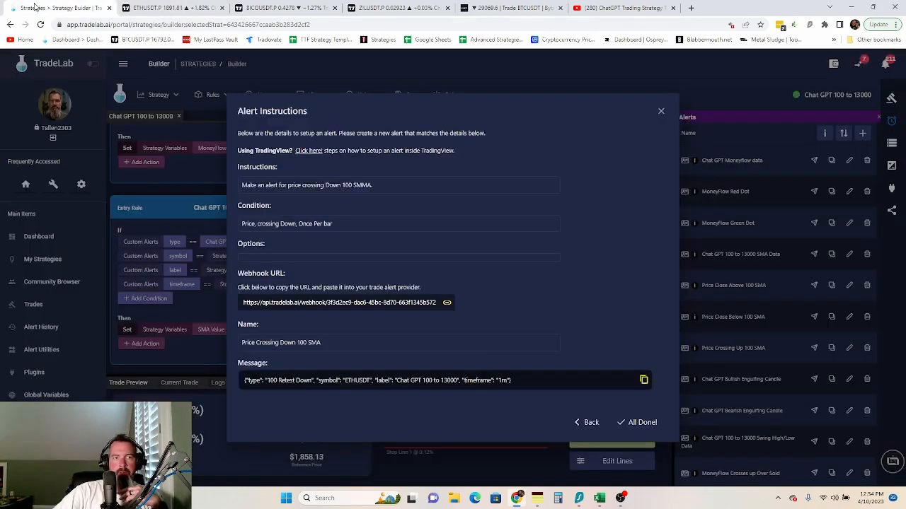
pyautogui.click(316, 306)
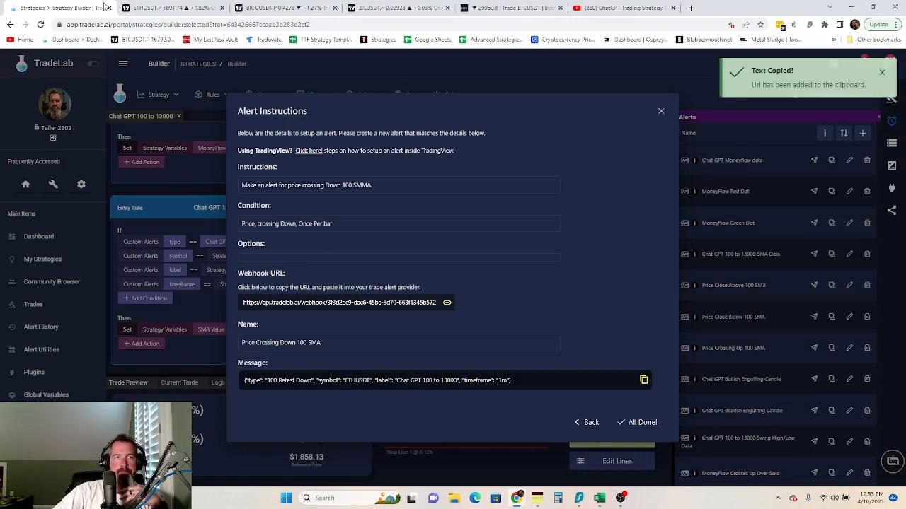
pyautogui.click(164, 7)
pyautogui.click(410, 133)
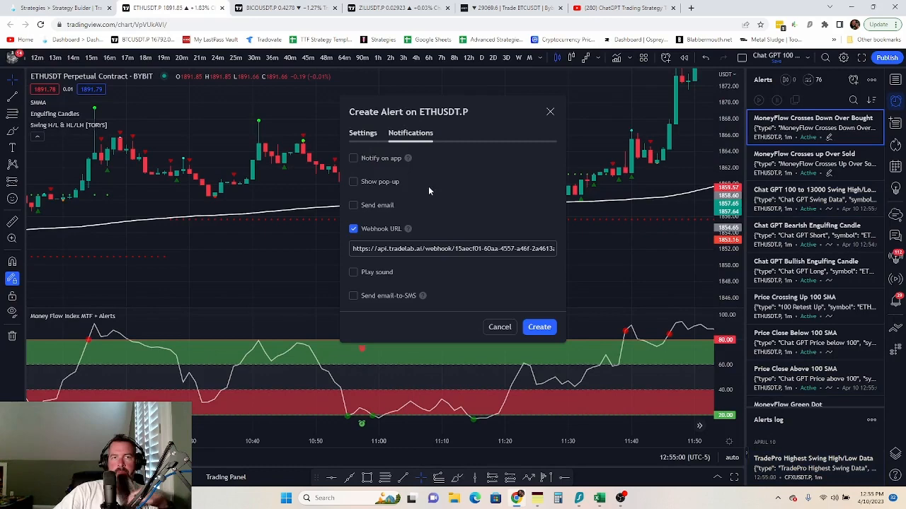
pyautogui.click(421, 249)
pyautogui.hotkey('ctrl', 'a')
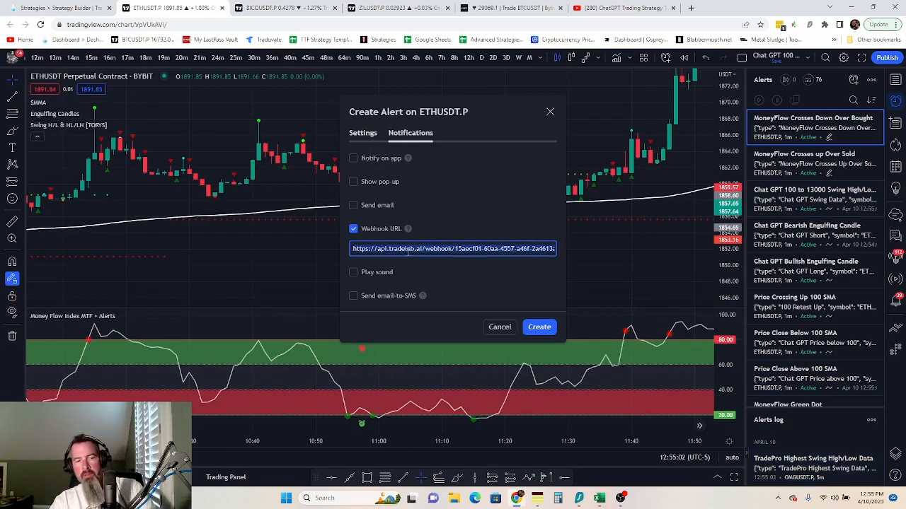
pyautogui.hotkey('ctrl', 'v')
pyautogui.click(362, 133)
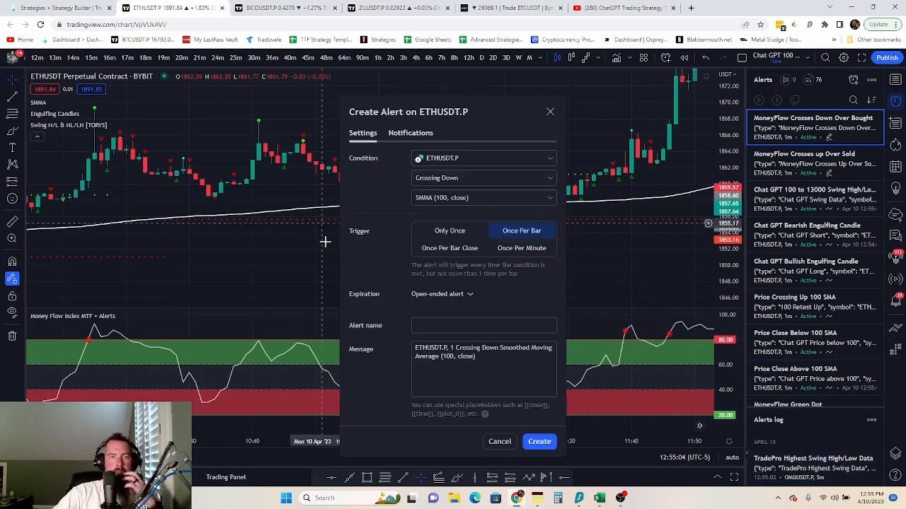
# - Name the alert 'Price Crossing Down 100 SMA' using TradeLab's suggested name
pyautogui.rightClick(470, 330)
pyautogui.click(502, 223)
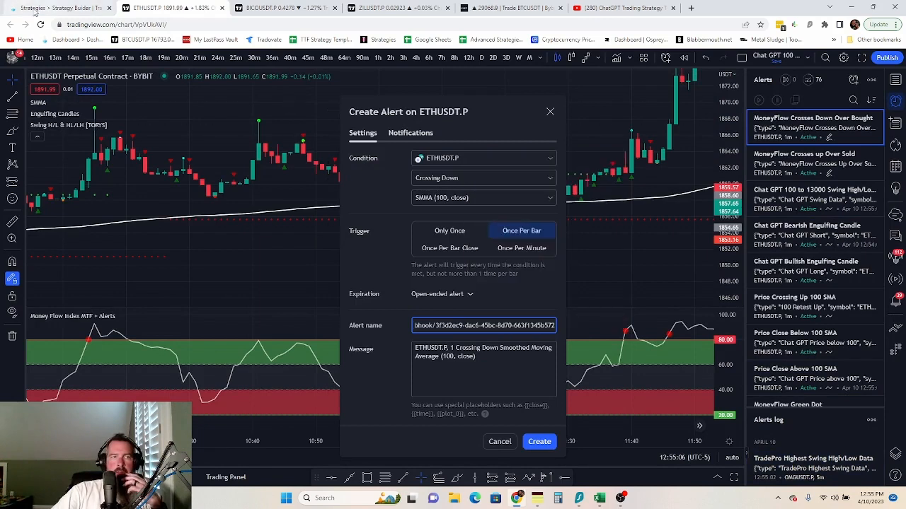
pyautogui.press('BackSpace')
pyautogui.press('BackSpace')
pyautogui.press('BackSpace')
pyautogui.press('BackSpace')
pyautogui.press('BackSpace')
pyautogui.press('BackSpace')
pyautogui.press('BackSpace')
pyautogui.press('BackSpace')
pyautogui.press('BackSpace')
pyautogui.press('BackSpace')
pyautogui.press('BackSpace')
pyautogui.press('BackSpace')
pyautogui.press('BackSpace')
pyautogui.press('BackSpace')
pyautogui.press('BackSpace')
pyautogui.press('BackSpace')
pyautogui.press('BackSpace')
pyautogui.press('BackSpace')
pyautogui.press('BackSpace')
pyautogui.press('BackSpace')
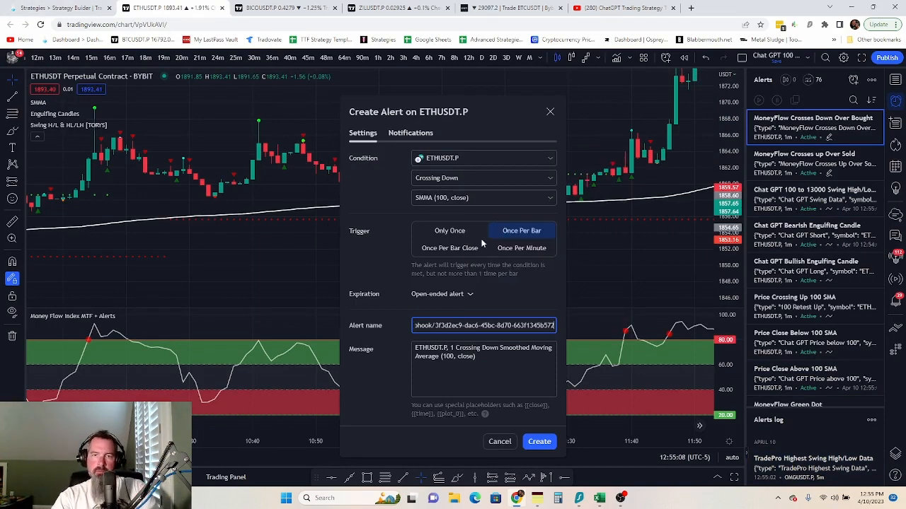
pyautogui.press('BackSpace')
pyautogui.press('BackSpace')
pyautogui.press('BackSpace')
pyautogui.press('BackSpace')
pyautogui.press('BackSpace')
pyautogui.press('BackSpace')
pyautogui.press('BackSpace')
pyautogui.press('BackSpace')
pyautogui.press('BackSpace')
pyautogui.press('BackSpace')
pyautogui.press('BackSpace')
pyautogui.press('BackSpace')
pyautogui.press('BackSpace')
pyautogui.press('BackSpace')
pyautogui.press('BackSpace')
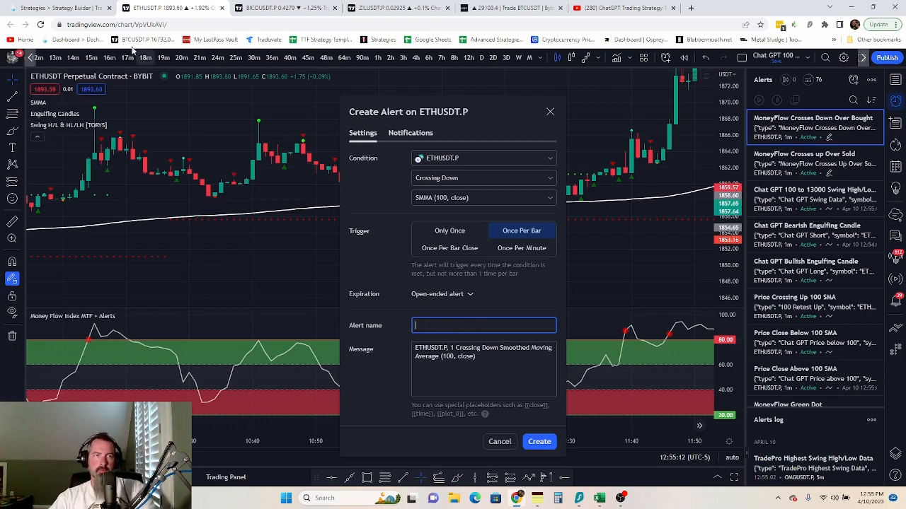
pyautogui.click(61, 8)
pyautogui.click(274, 346)
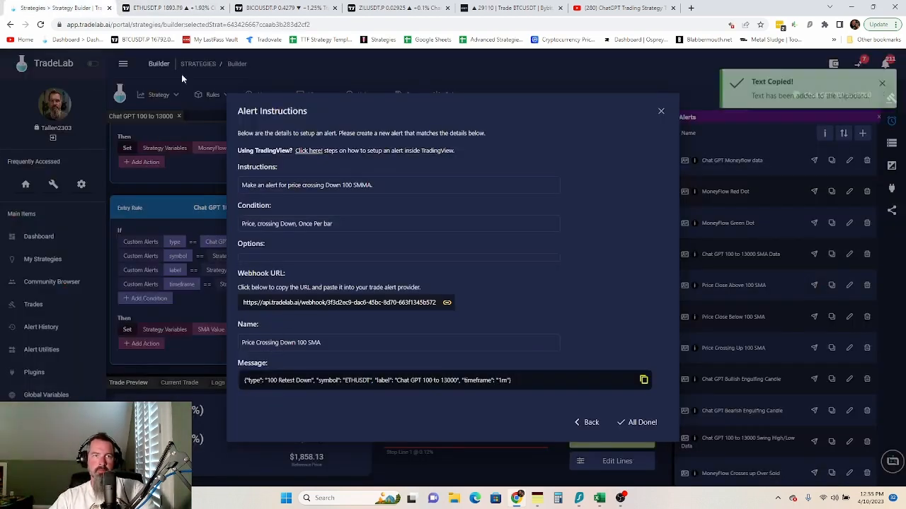
pyautogui.click(170, 7)
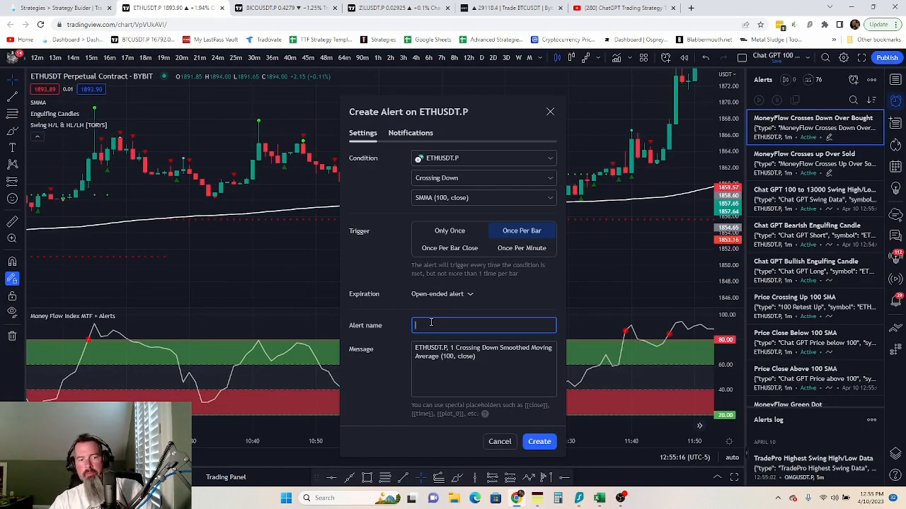
pyautogui.hotkey('ctrl', 'v')
# - Replace the alert message with TradeLab's JSON message and create the alert
pyautogui.click(27, 10)
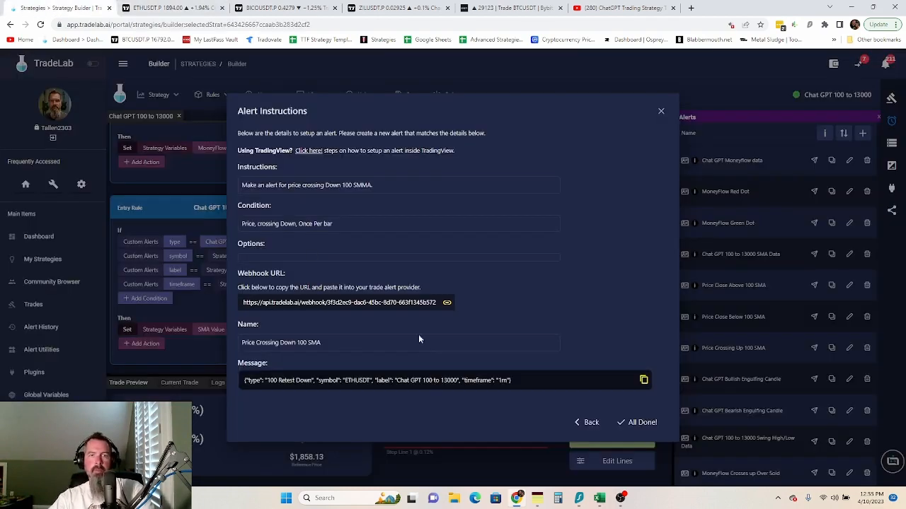
pyautogui.click(418, 389)
pyautogui.click(170, 8)
pyautogui.click(450, 356)
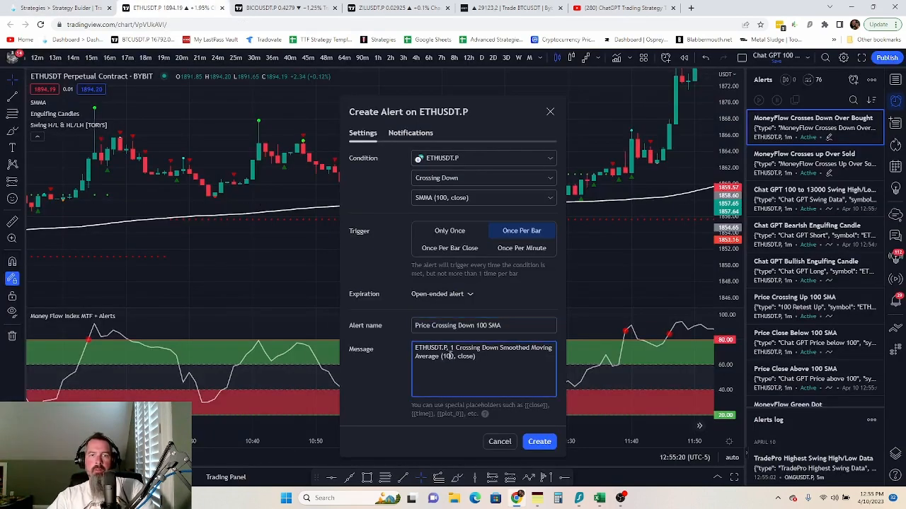
pyautogui.hotkey('ctrl', 'a')
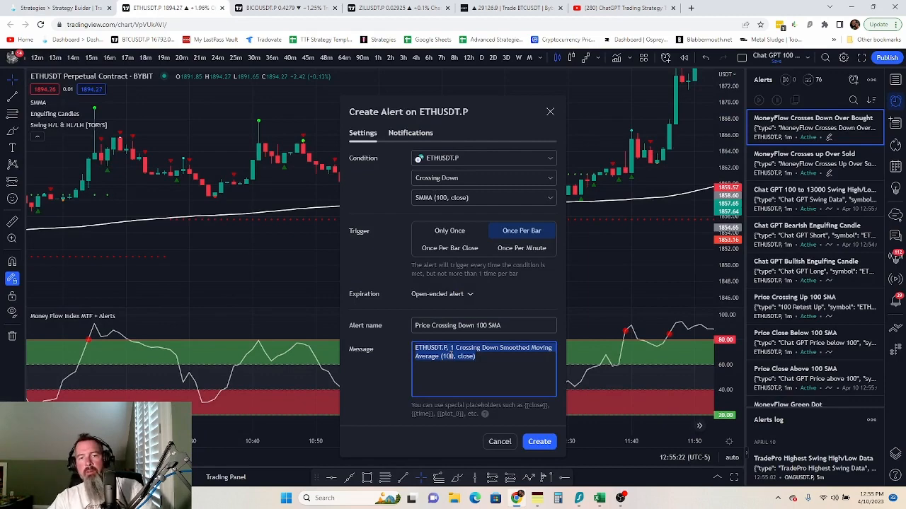
pyautogui.click(56, 7)
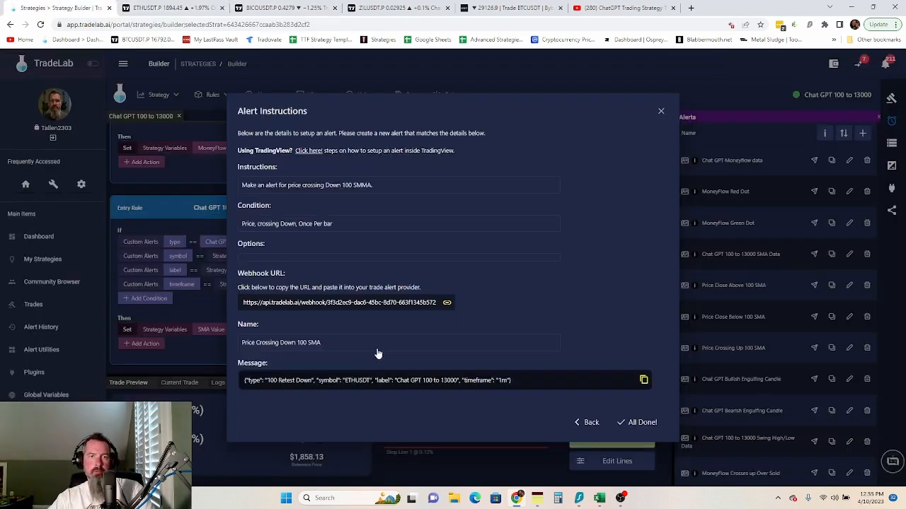
pyautogui.click(373, 382)
pyautogui.click(131, 7)
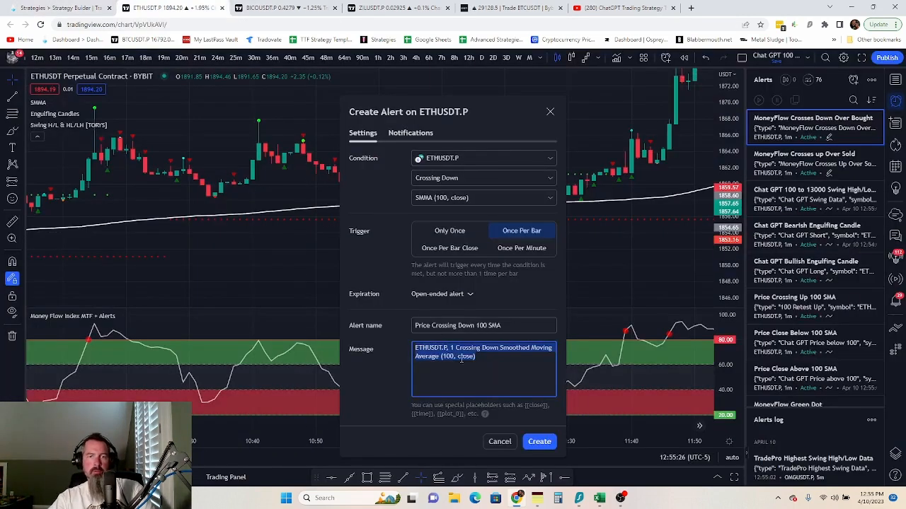
pyautogui.hotkey('ctrl', 'v')
pyautogui.click(538, 441)
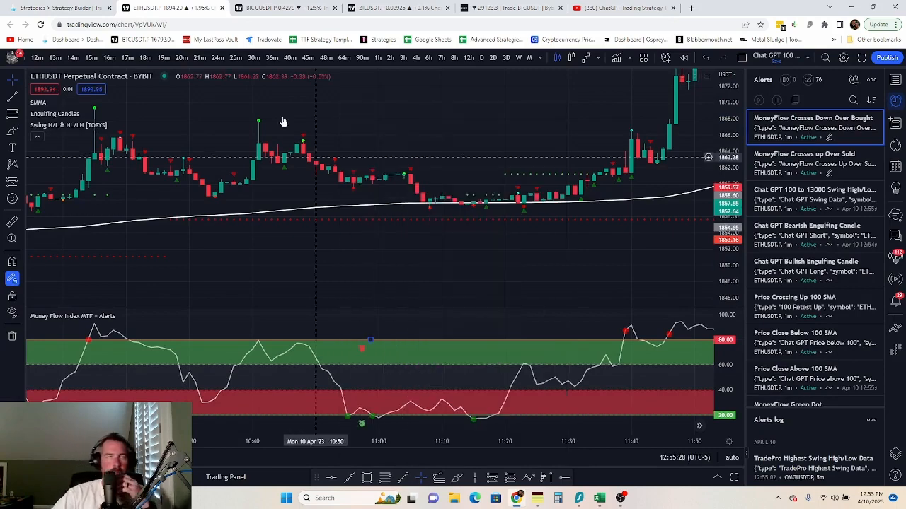
pyautogui.click(62, 8)
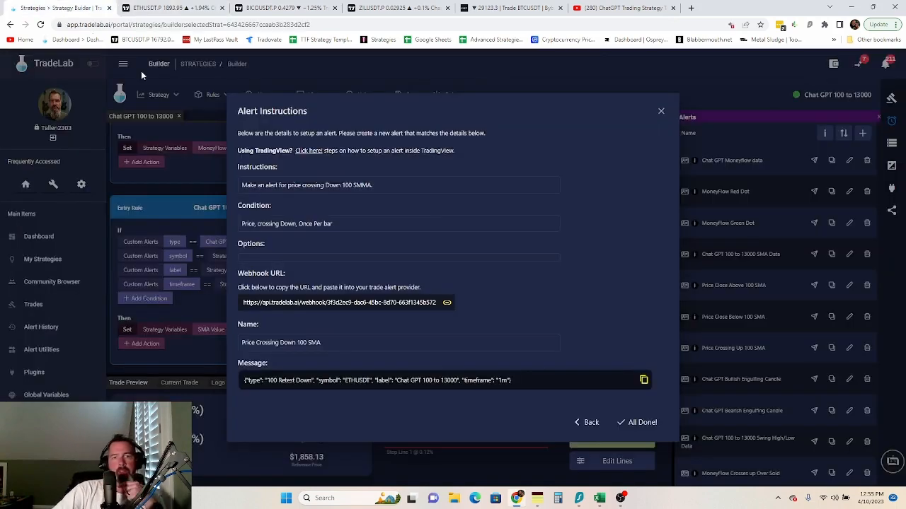
# - Finish with All Done! and check that Price Crossing Down 100 SMA ends the alerts list
pyautogui.click(646, 423)
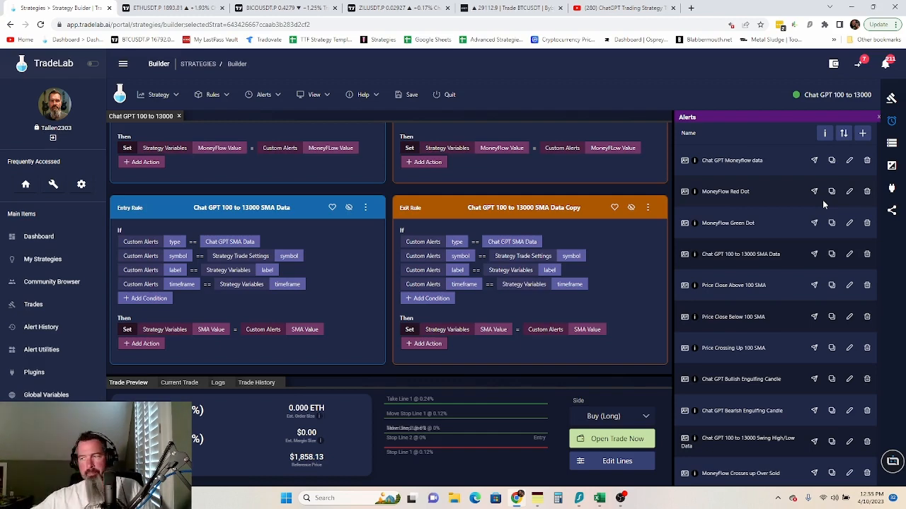
pyautogui.scroll(2, 228, 203)
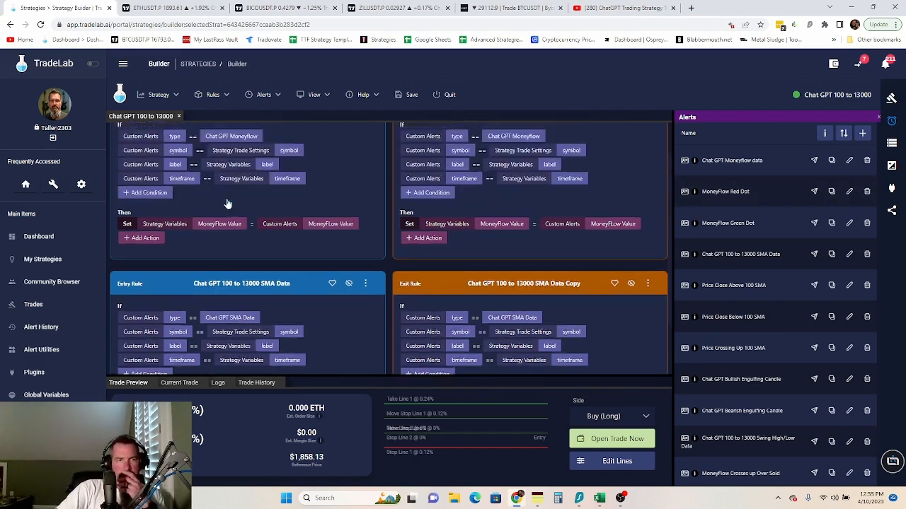
pyautogui.scroll(-2, 309, 268)
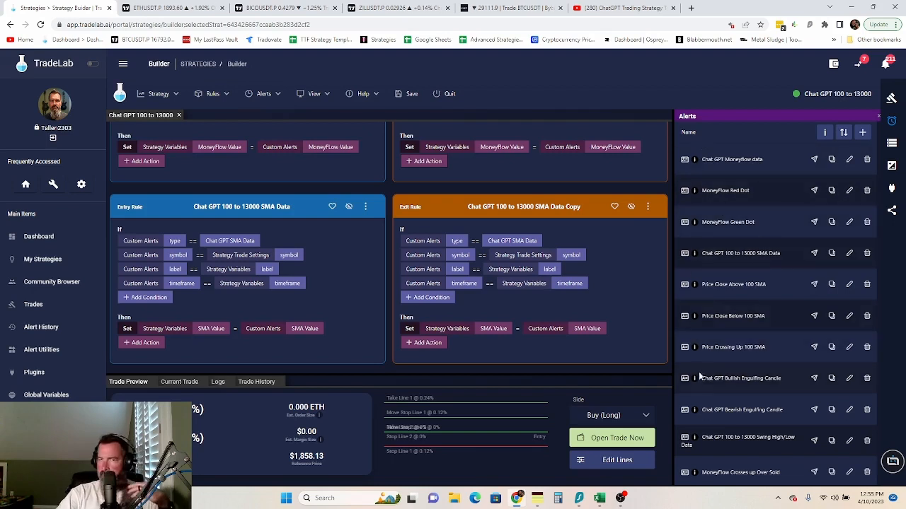
pyautogui.scroll(-2, 708, 368)
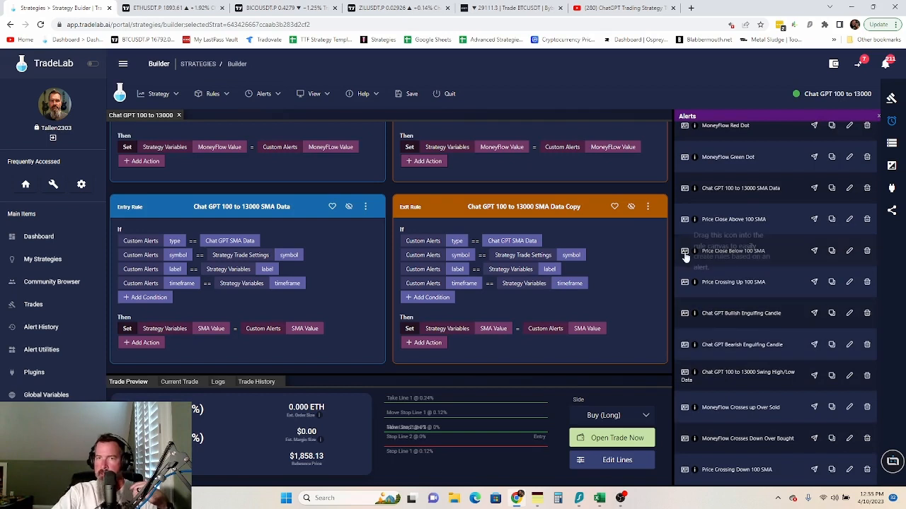
pyautogui.scroll(2, 692, 247)
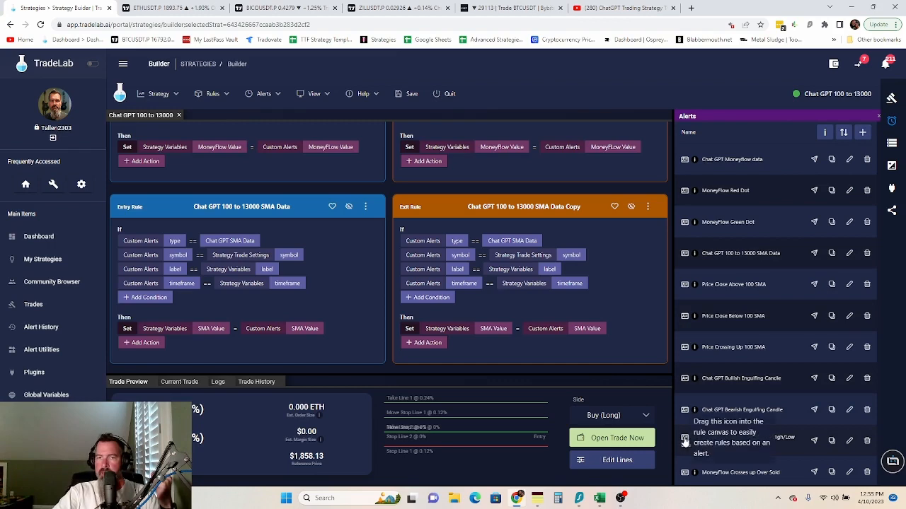
# - Create an entry rule from the Swing High/Low alert, matching its symbol to Strategy Trade Settings Symbol
pyautogui.moveTo(683, 444); pyautogui.dragTo(252, 148)
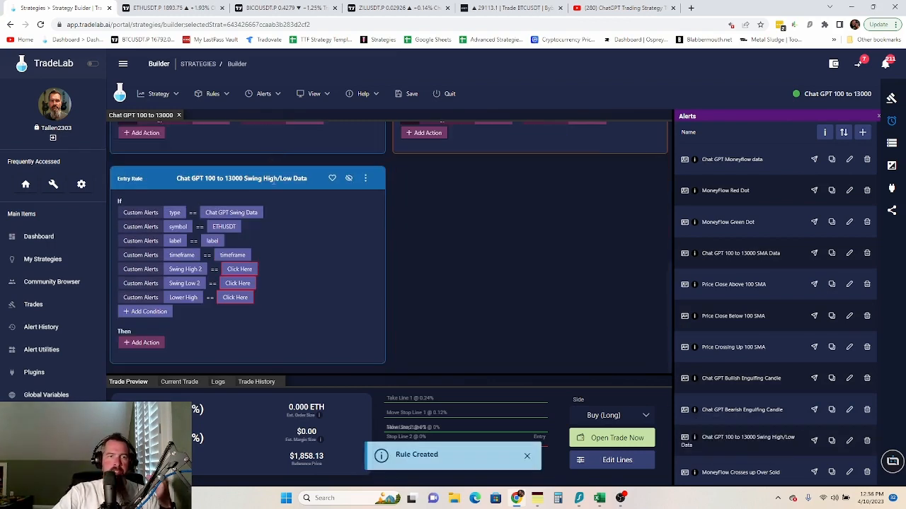
pyautogui.click(222, 227)
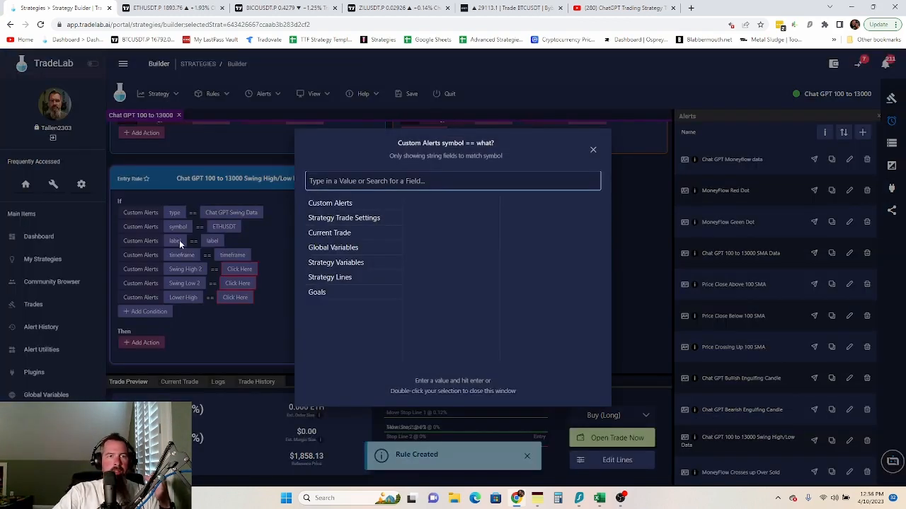
pyautogui.click(360, 222)
pyautogui.scroll(-3, 453, 315)
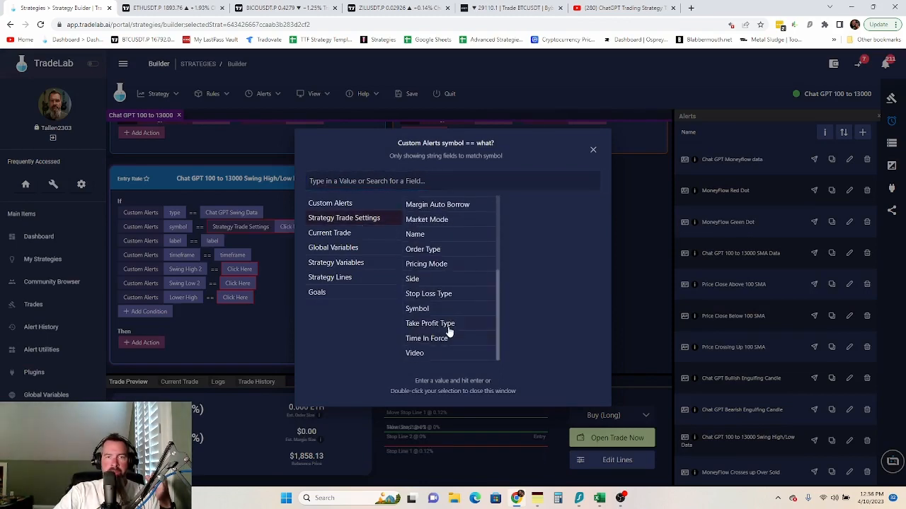
pyautogui.click(432, 309)
pyautogui.click(235, 249)
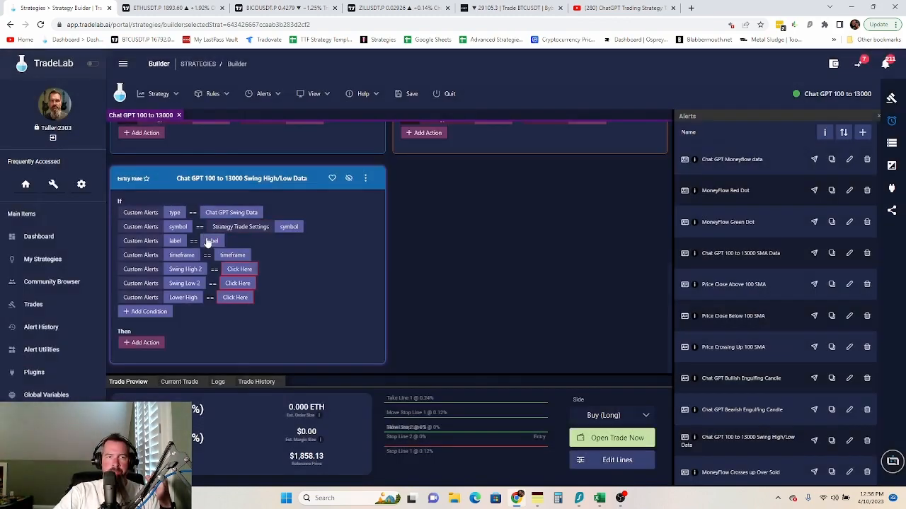
# - Match the label and timeframe conditions to the Strategy Variables label and timeframe
pyautogui.click(211, 243)
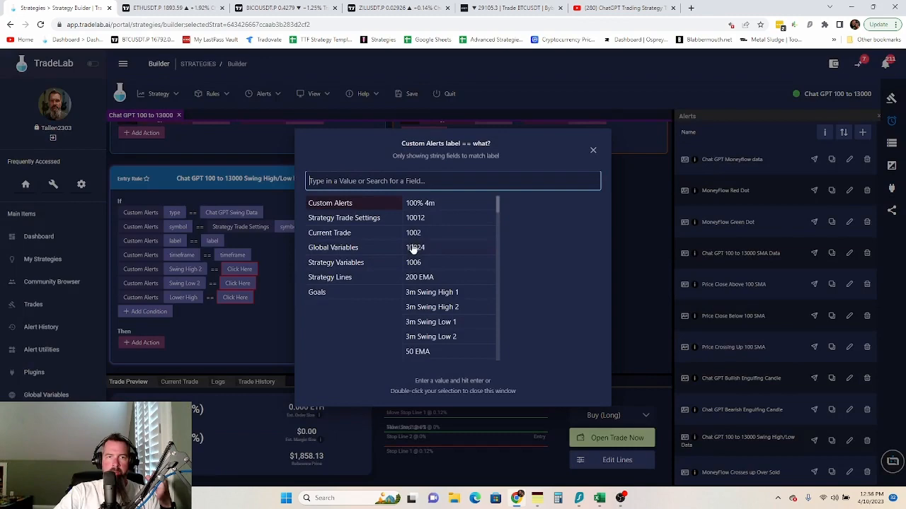
pyautogui.click(344, 263)
pyautogui.click(425, 203)
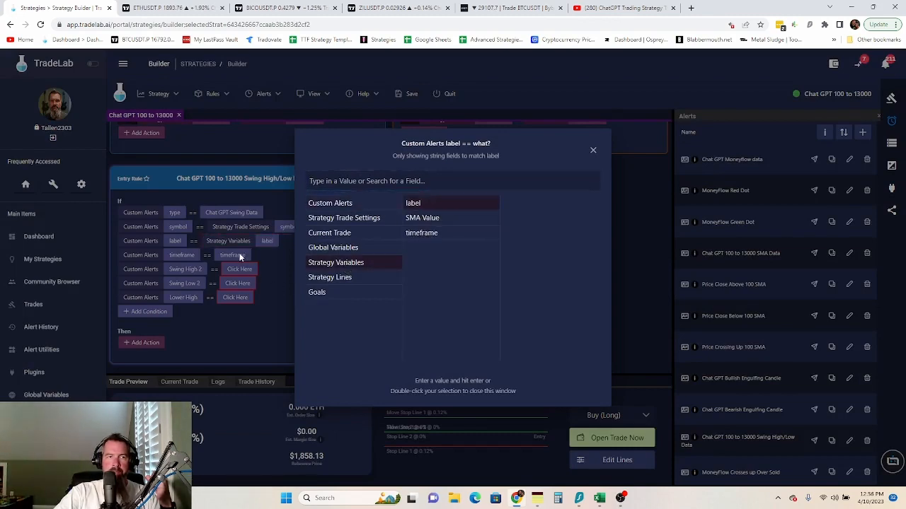
pyautogui.click(239, 257)
pyautogui.click(237, 255)
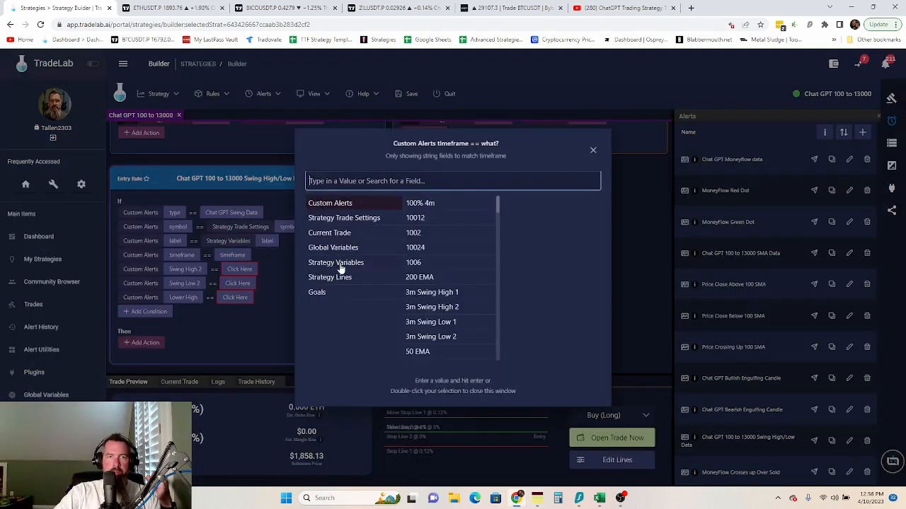
pyautogui.click(340, 265)
pyautogui.click(426, 236)
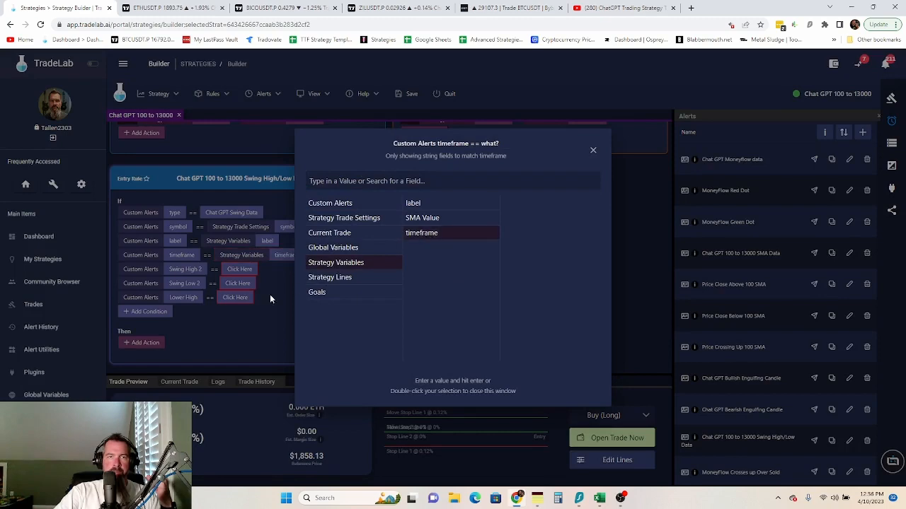
pyautogui.click(262, 338)
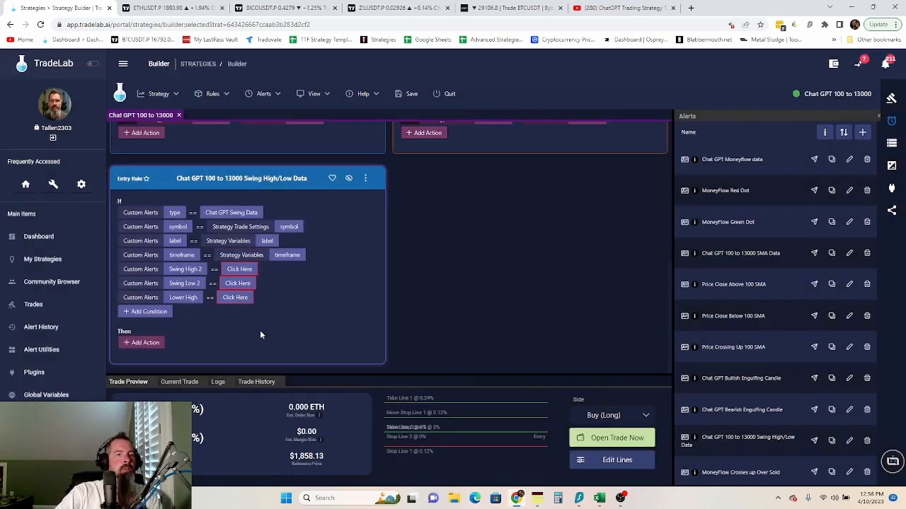
pyautogui.click(141, 342)
# - Add a Set action storing Custom Alerts Swing High 2 into Strategy Variables Swing High 2
pyautogui.click(134, 128)
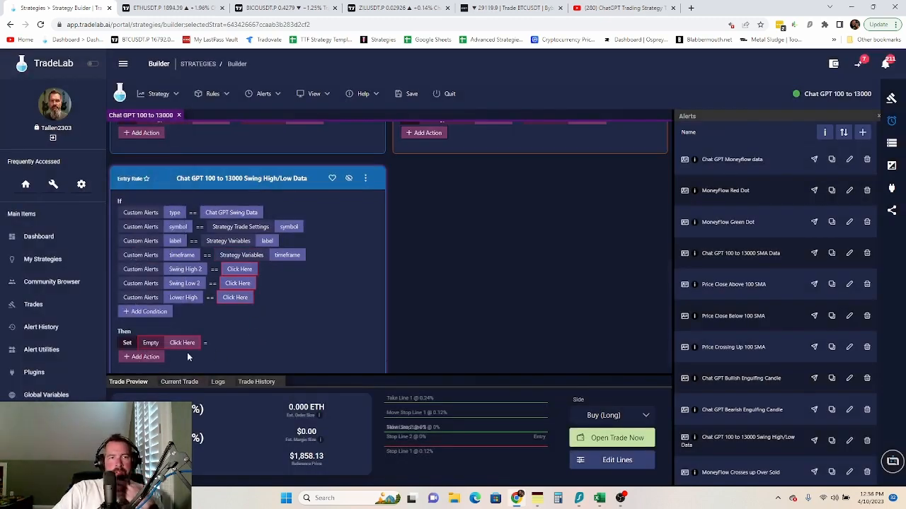
pyautogui.click(183, 343)
pyautogui.click(349, 235)
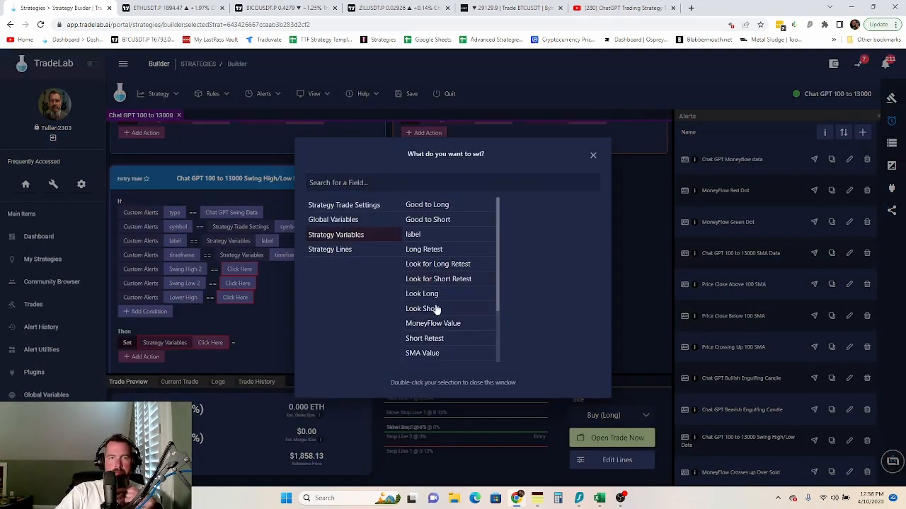
pyautogui.scroll(-2, 440, 294)
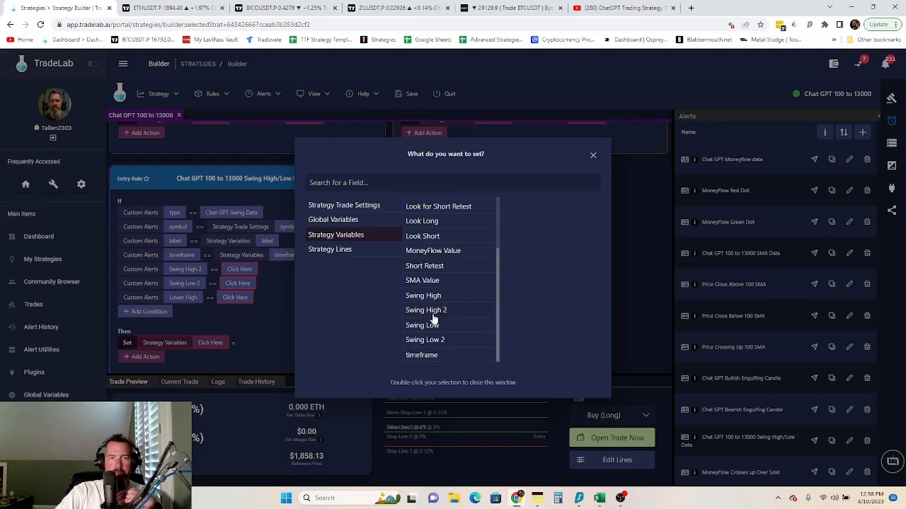
pyautogui.doubleClick(426, 310)
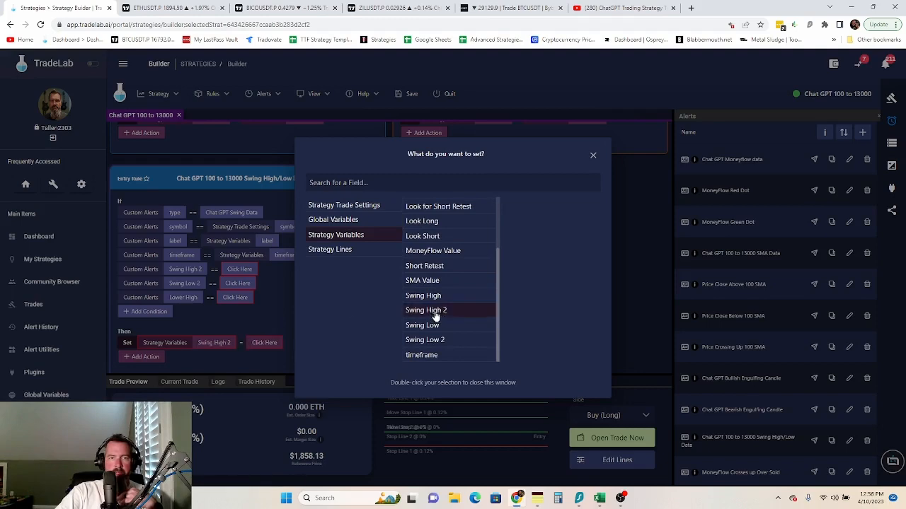
pyautogui.click(269, 342)
pyautogui.click(348, 264)
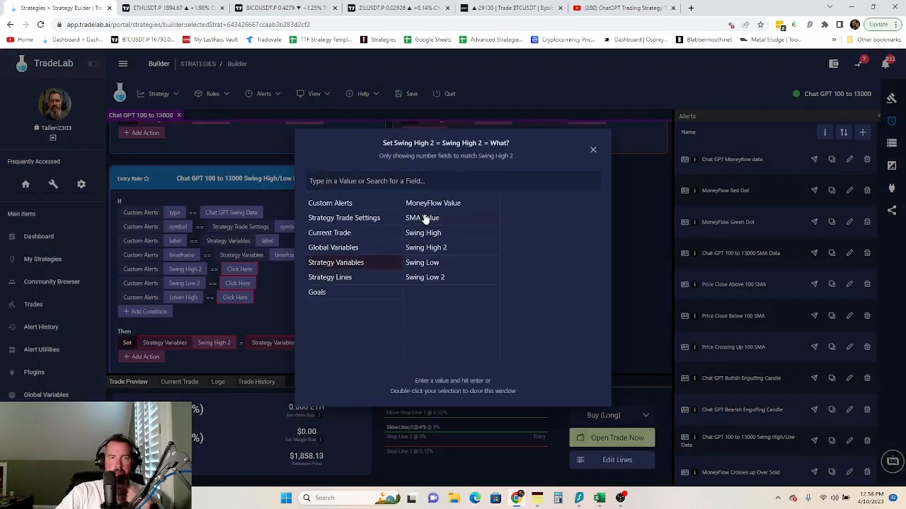
pyautogui.click(330, 205)
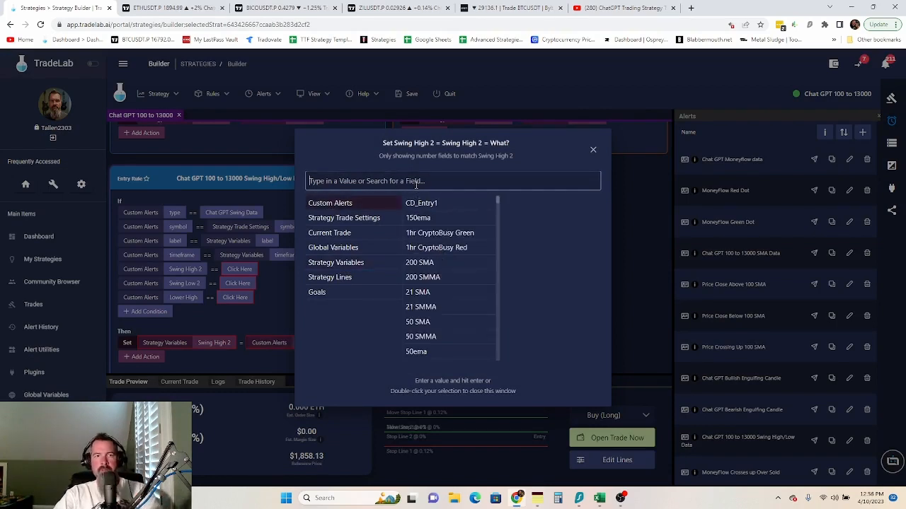
pyautogui.write('swing')
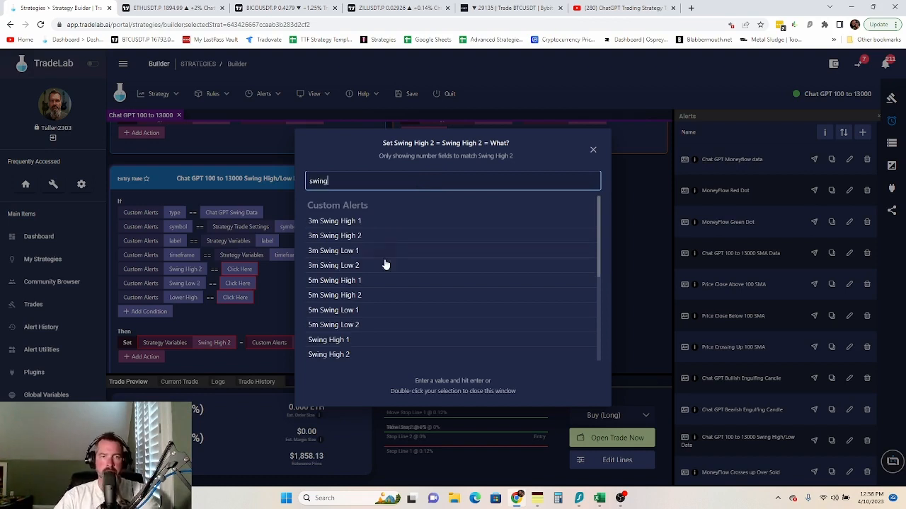
pyautogui.doubleClick(335, 354)
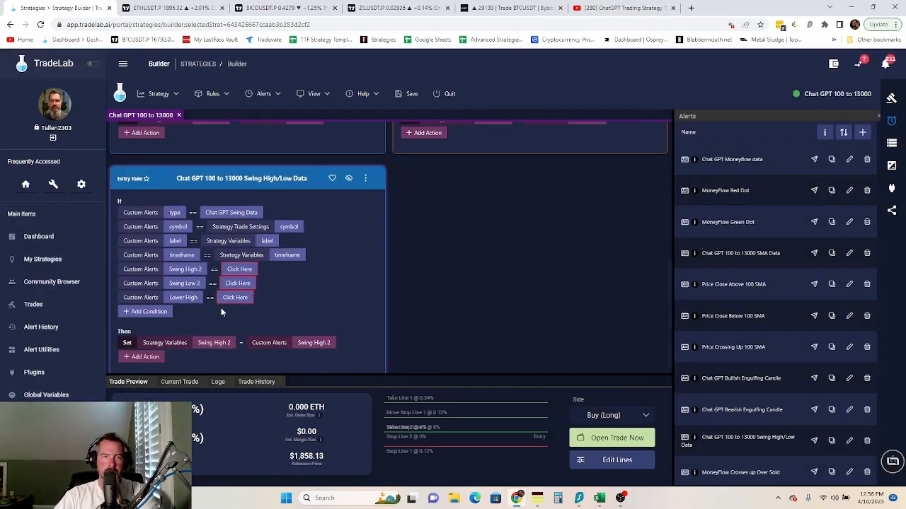
# - Add a second Set action storing Custom Alerts Swing Low 2 into Strategy Variables Swing Low 2
pyautogui.scroll(-1, 219, 360)
pyautogui.click(141, 344)
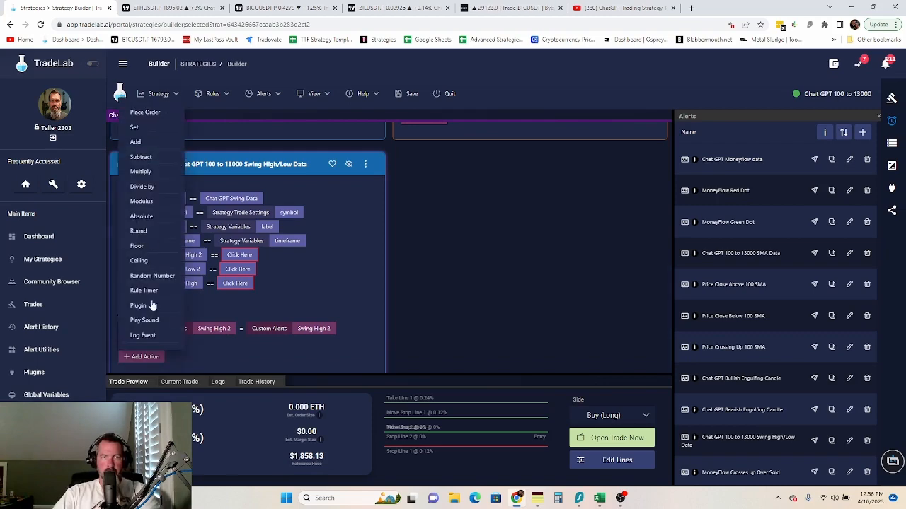
pyautogui.click(134, 128)
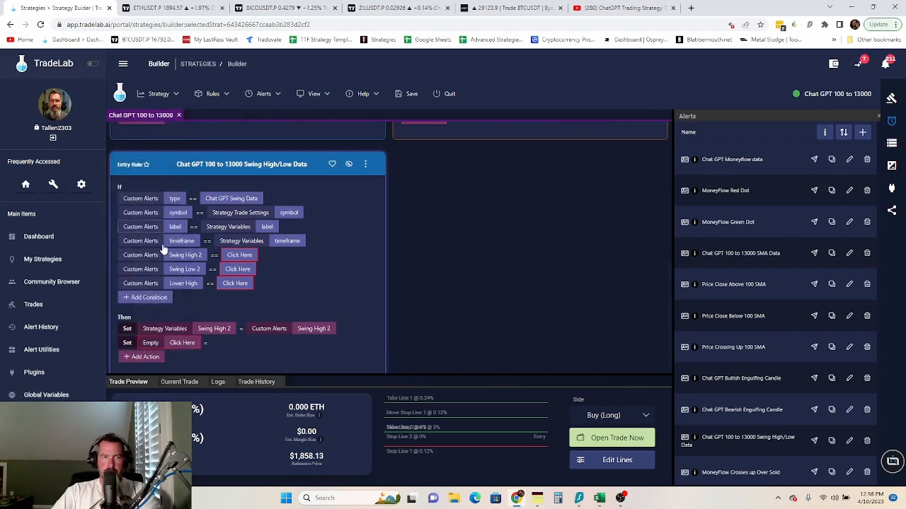
pyautogui.click(182, 342)
pyautogui.click(380, 237)
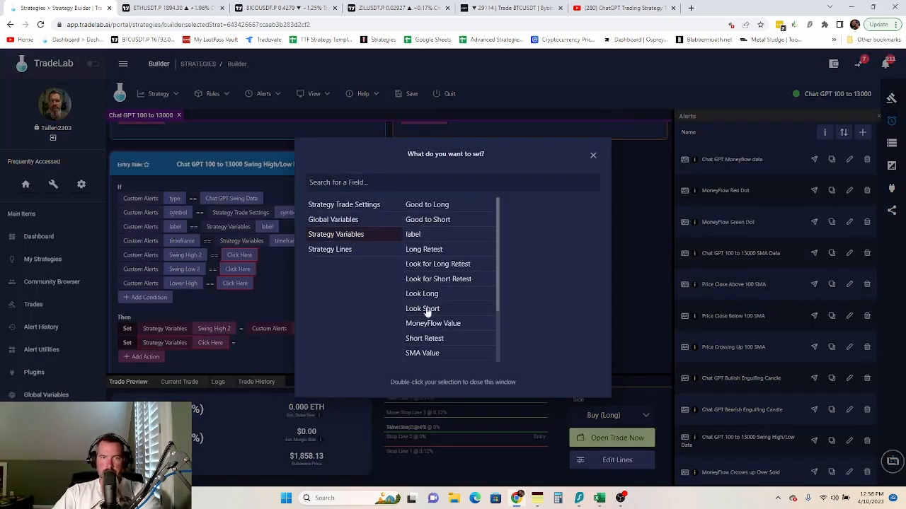
pyautogui.scroll(-2, 452, 338)
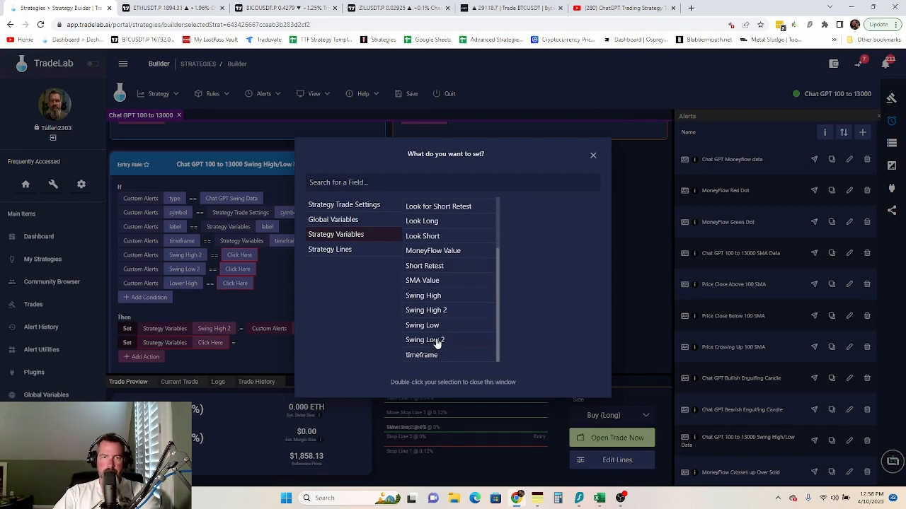
pyautogui.doubleClick(435, 341)
pyautogui.click(260, 344)
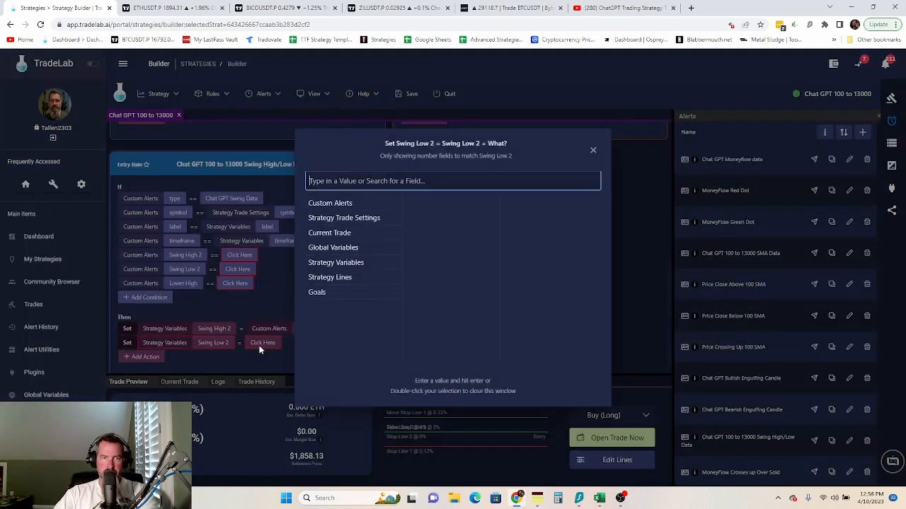
pyautogui.click(351, 264)
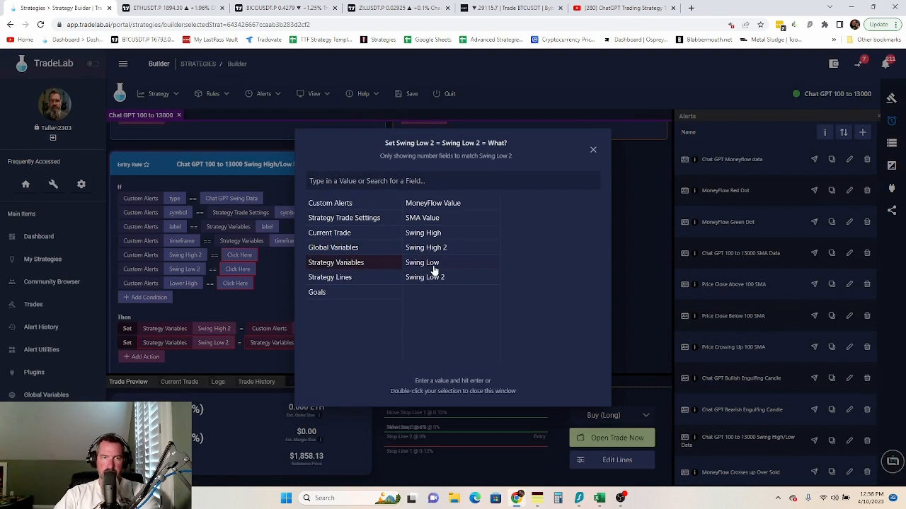
pyautogui.click(354, 203)
pyautogui.click(379, 182)
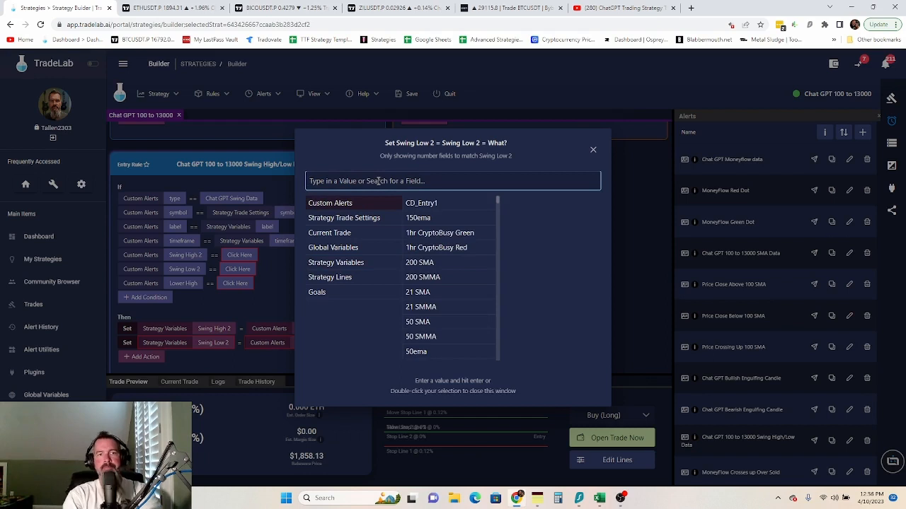
pyautogui.write('swing low')
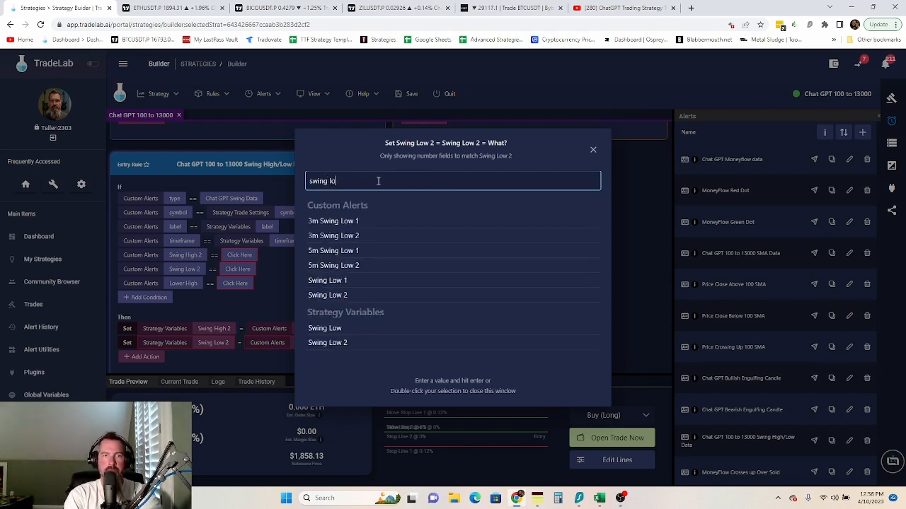
pyautogui.doubleClick(338, 295)
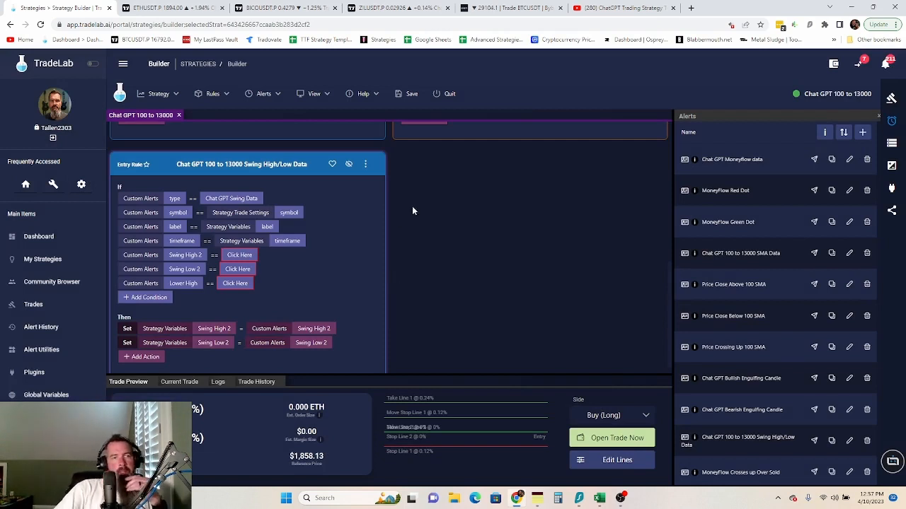
# - Delete the Swing High 2, Swing Low 2 and Lower High conditions from the swing rule
pyautogui.rightClick(181, 261)
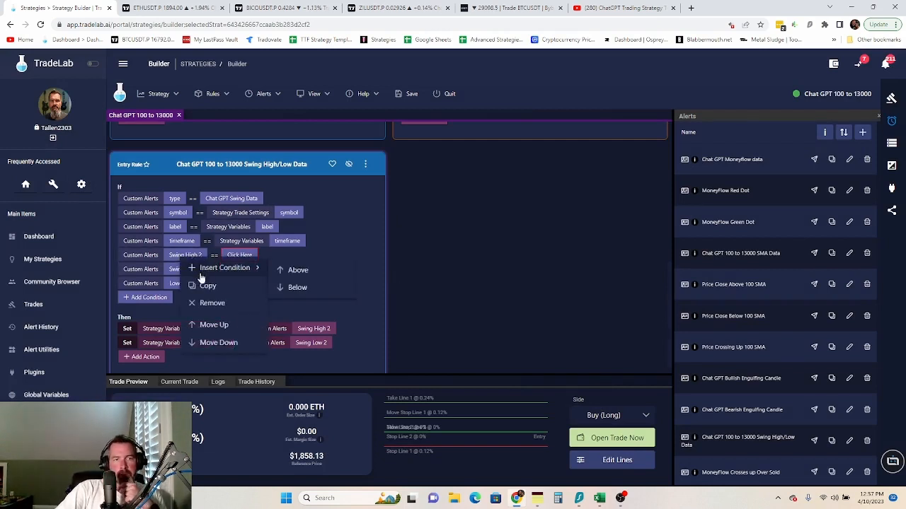
pyautogui.click(210, 301)
pyautogui.rightClick(188, 259)
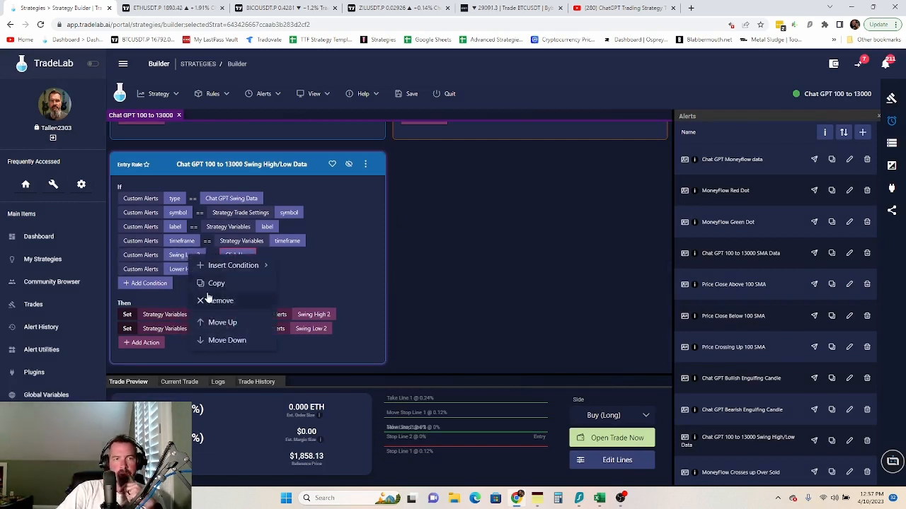
pyautogui.click(211, 300)
pyautogui.rightClick(203, 283)
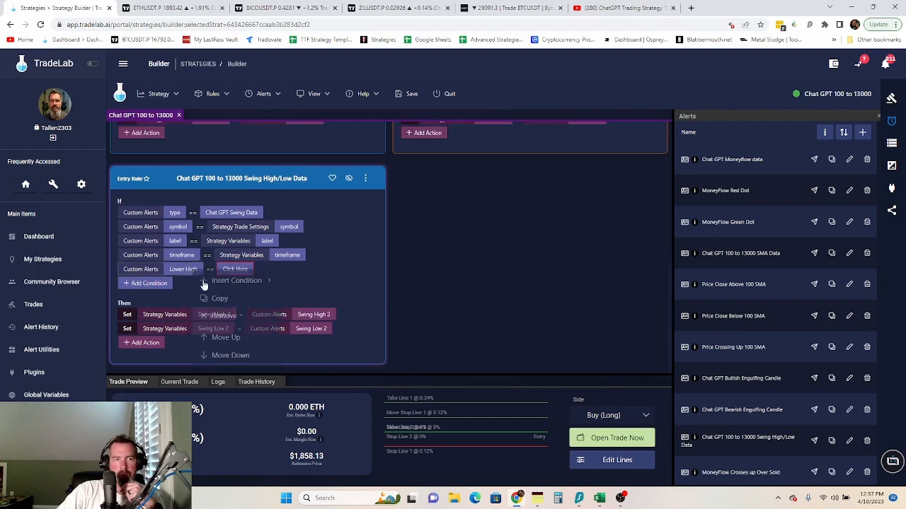
pyautogui.click(233, 316)
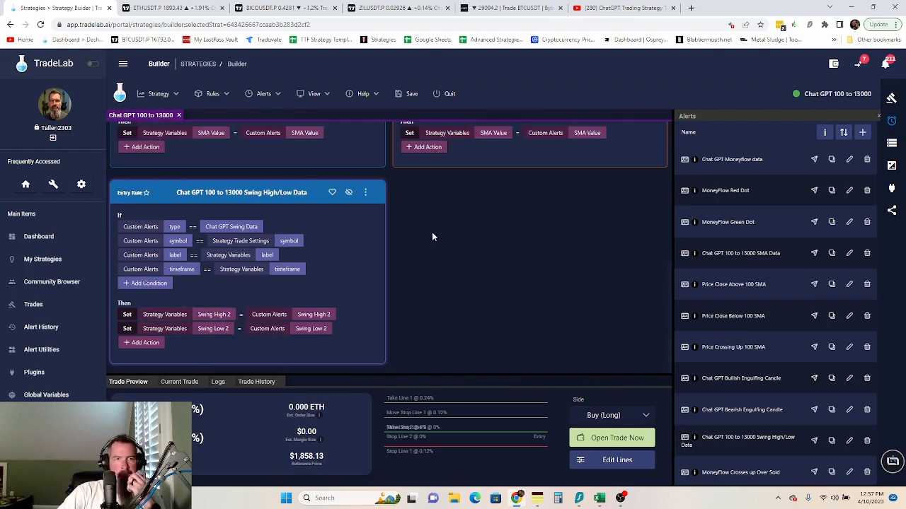
# - Copy the swing rule to the exit side as 'Swing High/Low Data Copy'
pyautogui.click(365, 191)
pyautogui.moveTo(397, 235)
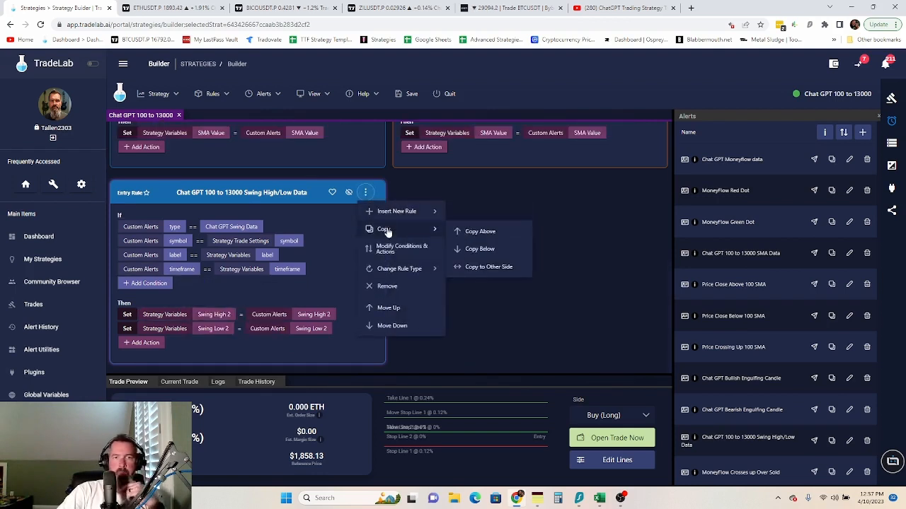
pyautogui.click(493, 270)
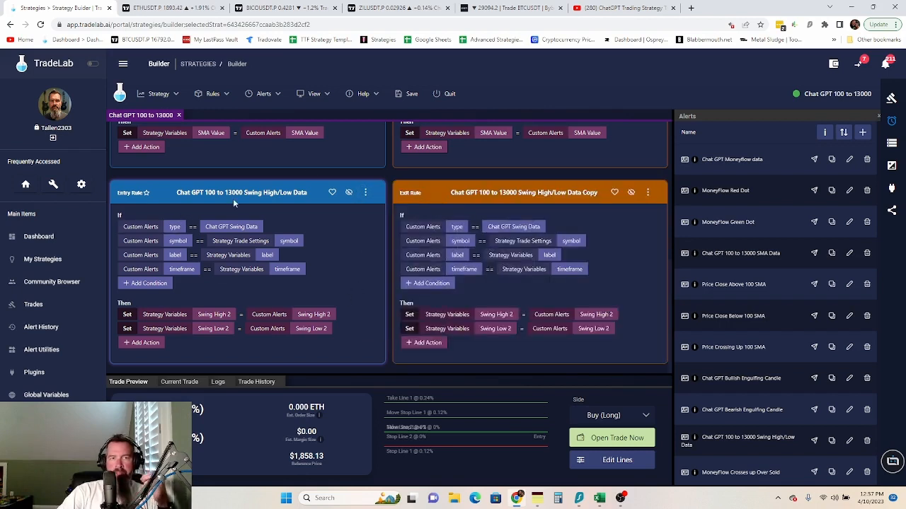
pyautogui.click(220, 96)
# - Create new entry Rule 6 with a condition on Strategy Variables Swing High 2
pyautogui.moveTo(212, 114)
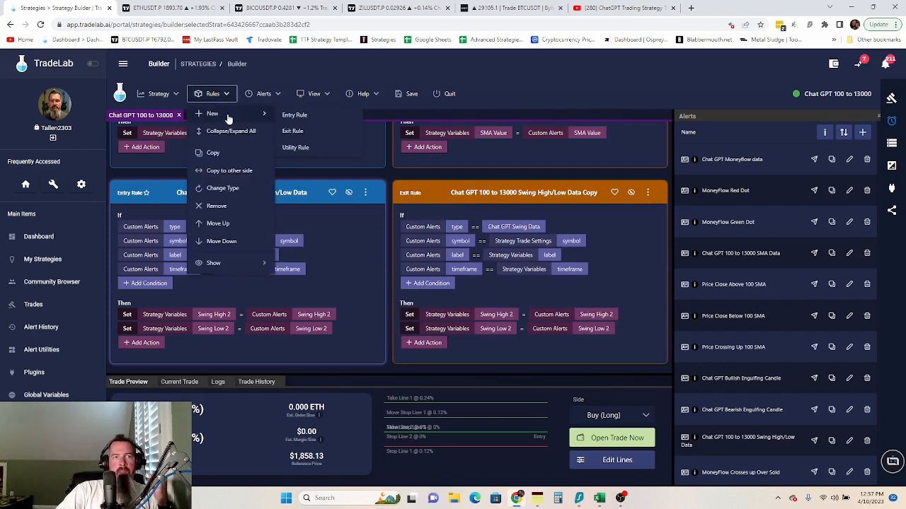
pyautogui.click(314, 116)
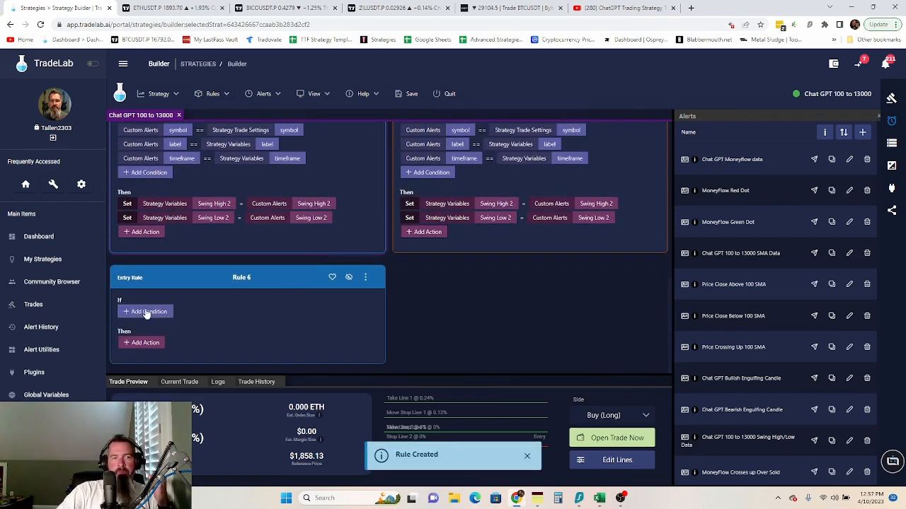
pyautogui.click(146, 312)
pyautogui.click(181, 311)
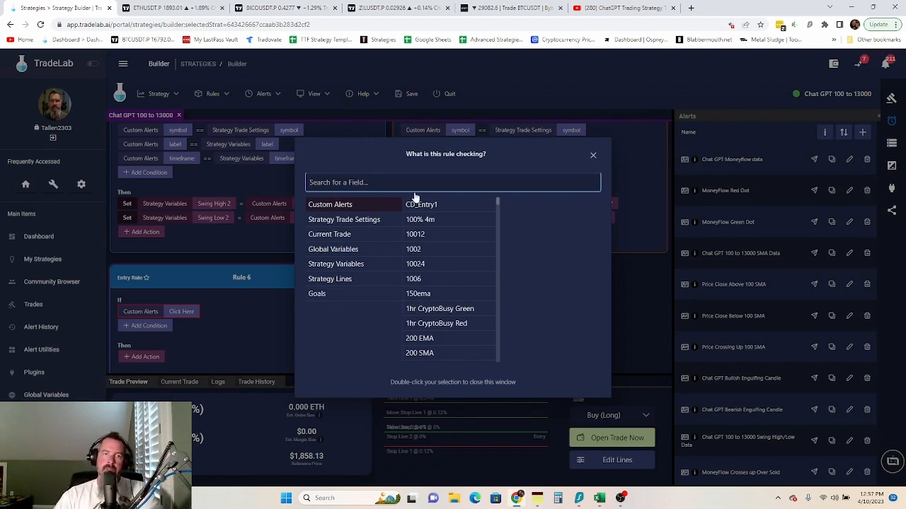
pyautogui.click(362, 266)
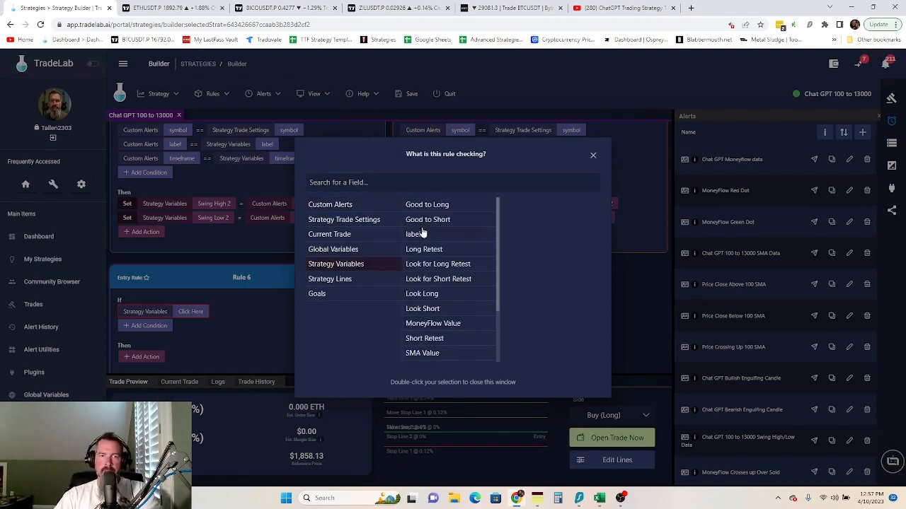
pyautogui.scroll(-3, 451, 318)
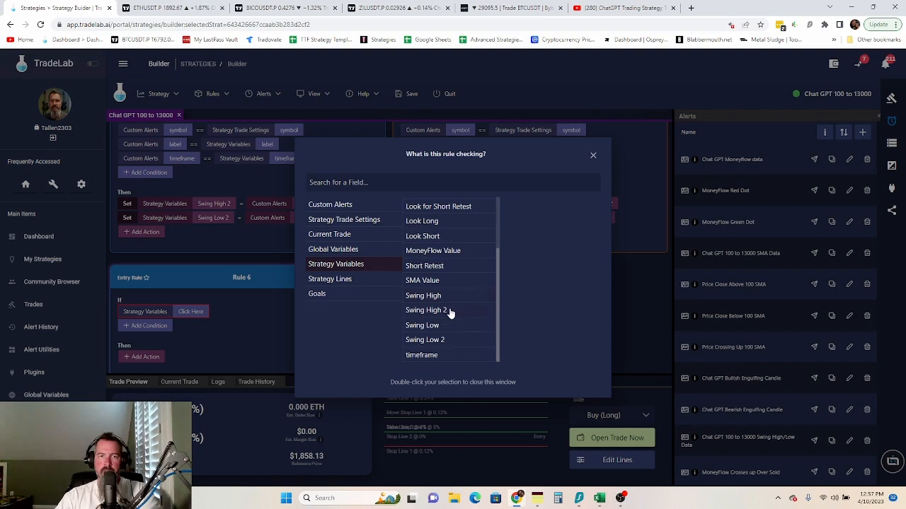
pyautogui.click(438, 310)
pyautogui.click(253, 327)
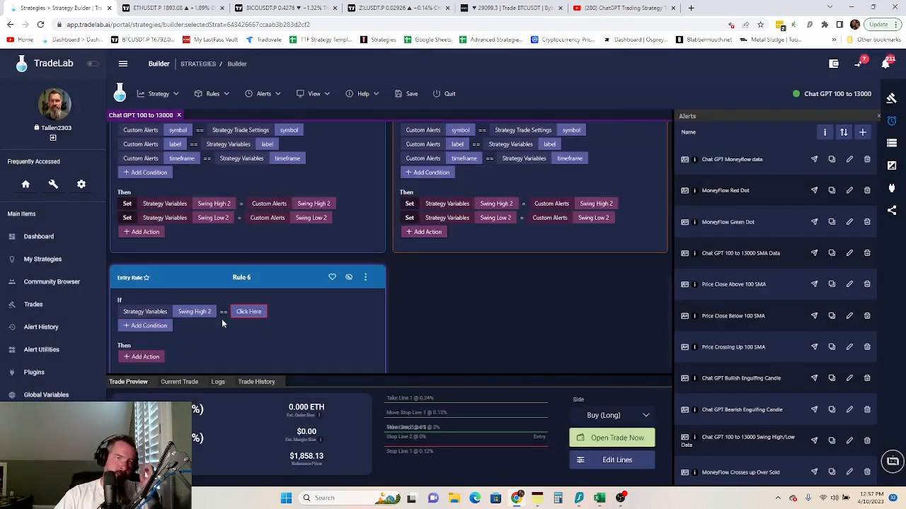
# - Make the condition require Swing High 2 greater than 0.00001
pyautogui.click(224, 313)
pyautogui.click(239, 351)
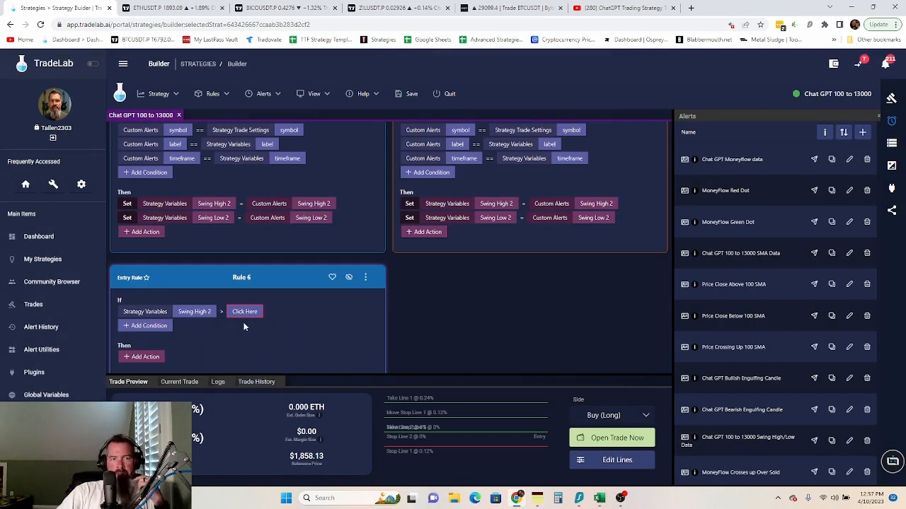
pyautogui.click(245, 313)
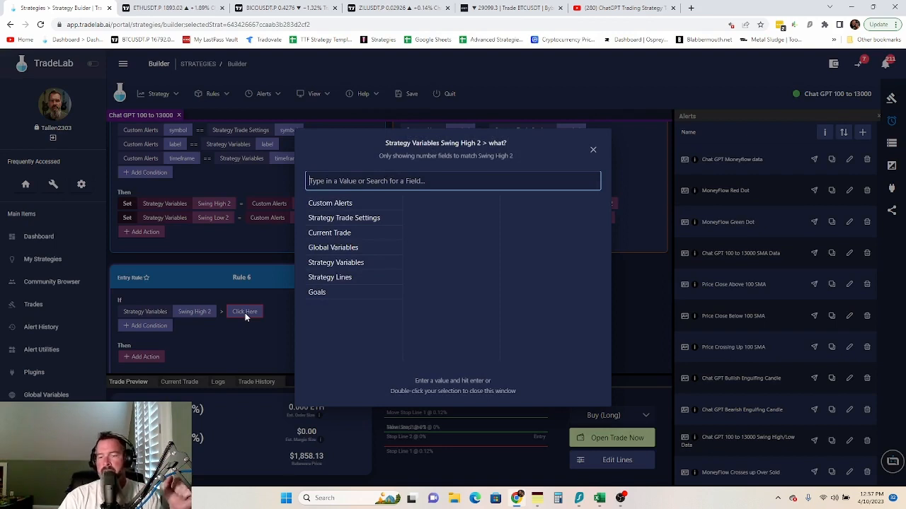
pyautogui.write('0.')
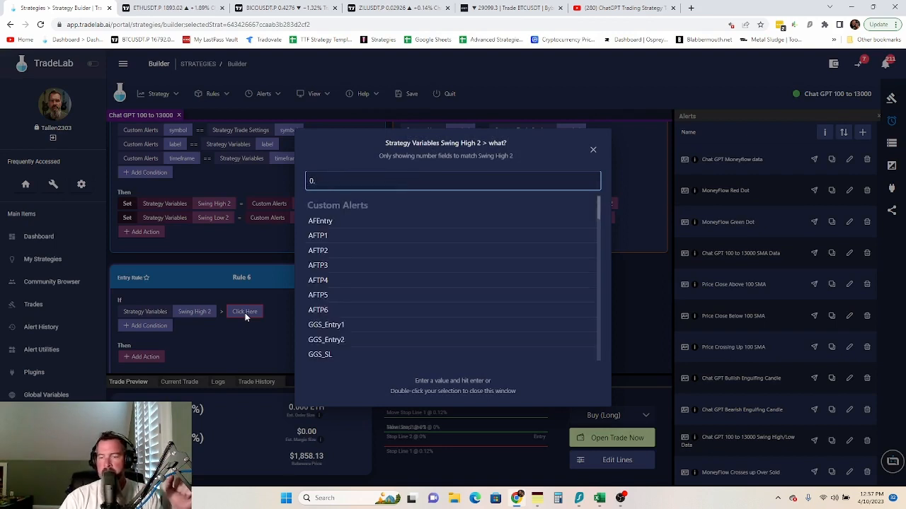
pyautogui.write('0000')
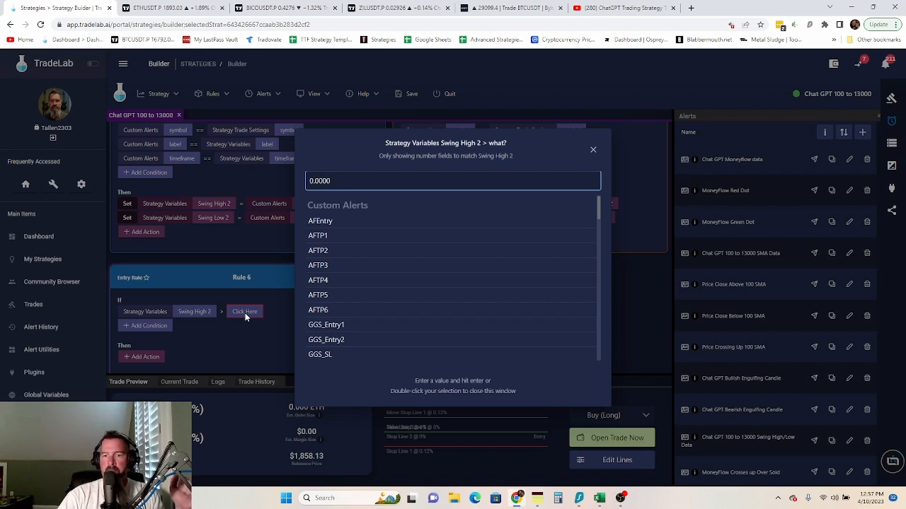
pyautogui.write('1')
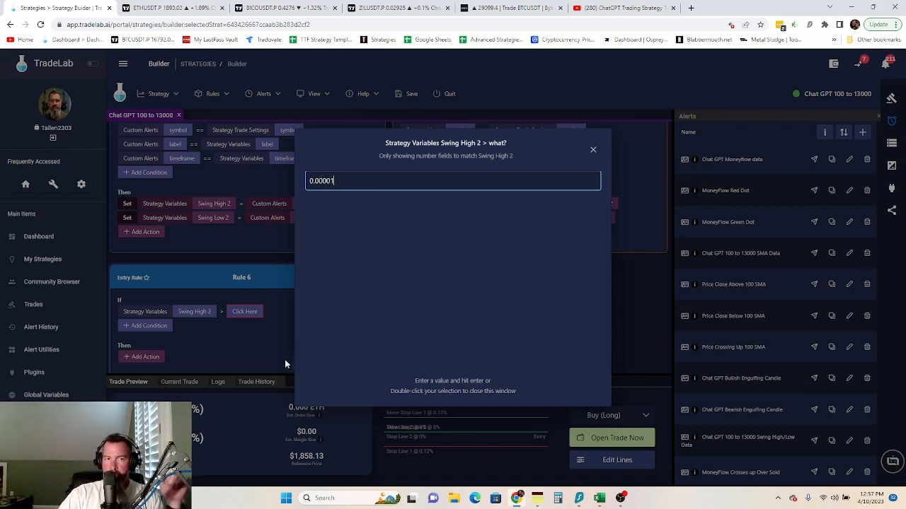
pyautogui.press('Return')
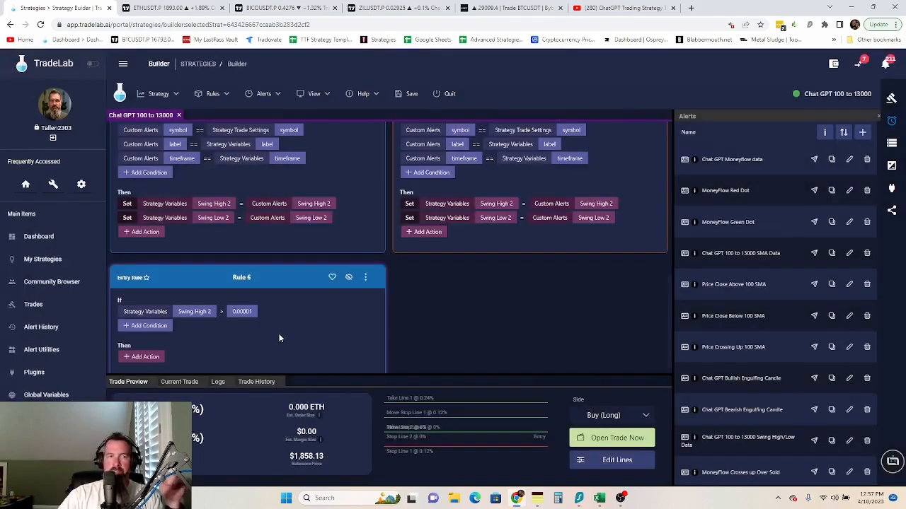
pyautogui.click(136, 365)
# - Add a Set action making Swing High equal Swing High 2, and rename Rule 6 'Swing High'
pyautogui.click(139, 142)
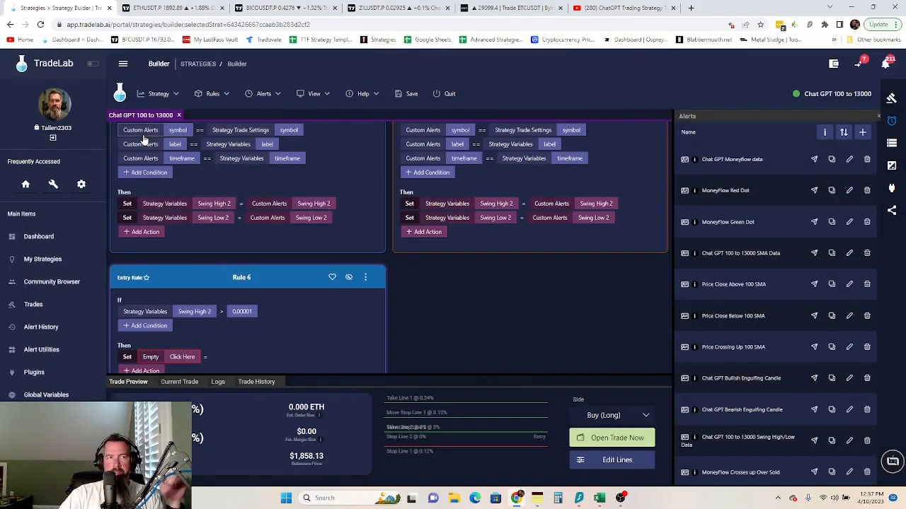
pyautogui.click(194, 358)
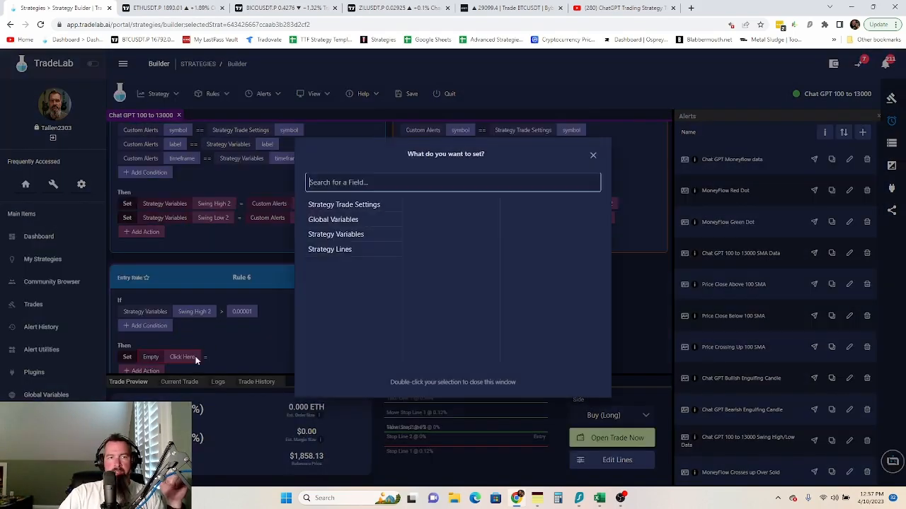
pyautogui.click(353, 236)
pyautogui.scroll(-2, 433, 266)
pyautogui.doubleClick(433, 296)
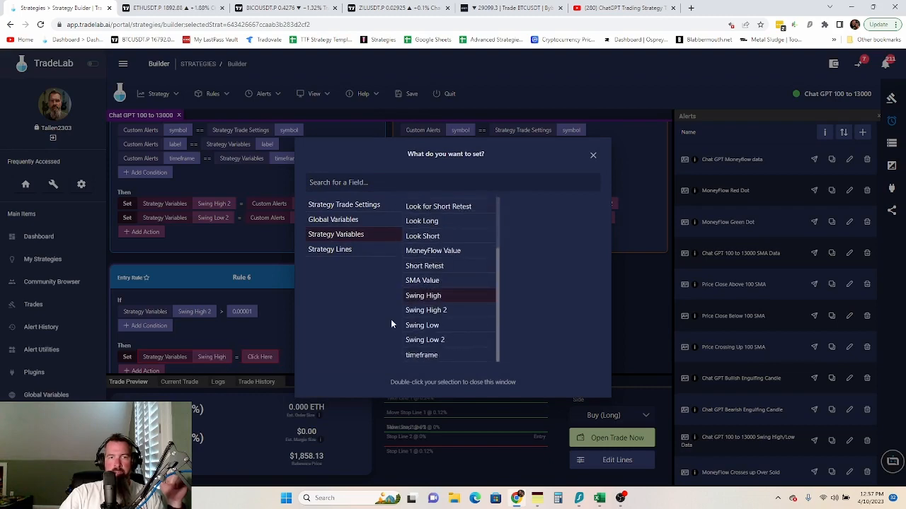
pyautogui.click(260, 357)
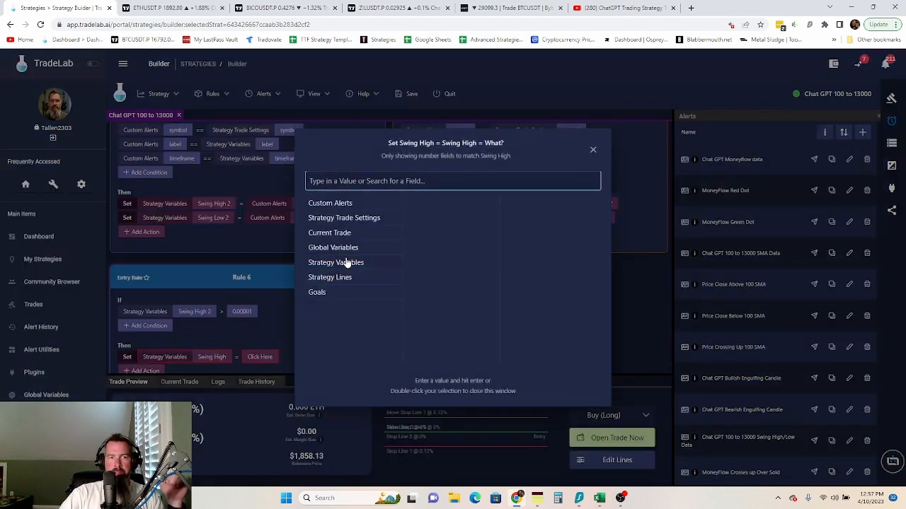
pyautogui.click(346, 262)
pyautogui.click(443, 247)
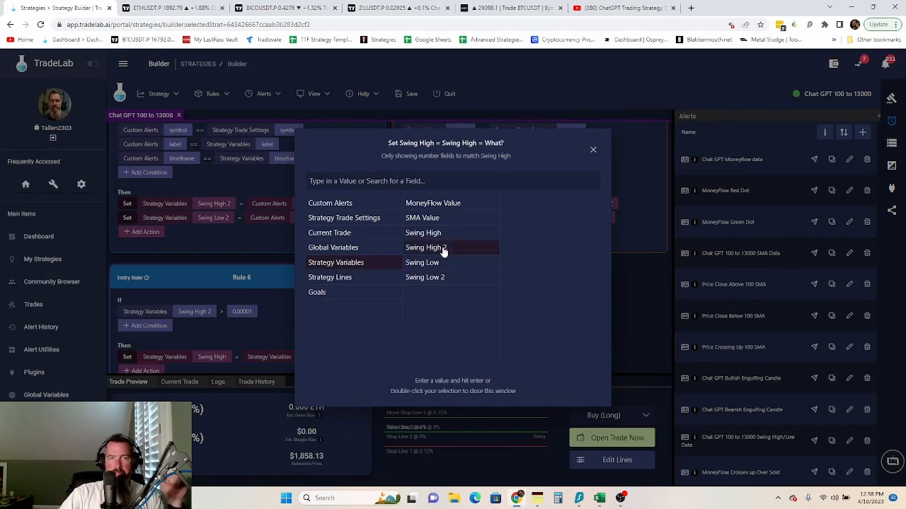
pyautogui.click(281, 312)
pyautogui.scroll(-1, 361, 321)
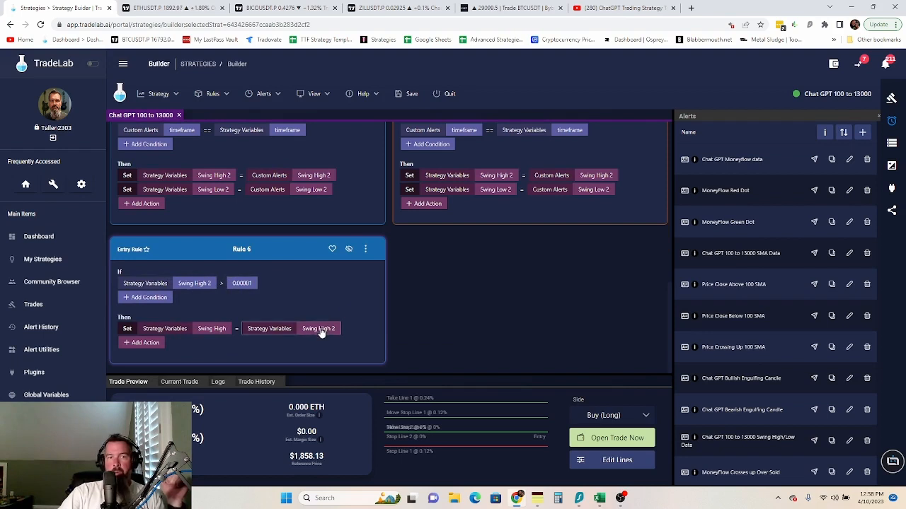
pyautogui.click(249, 251)
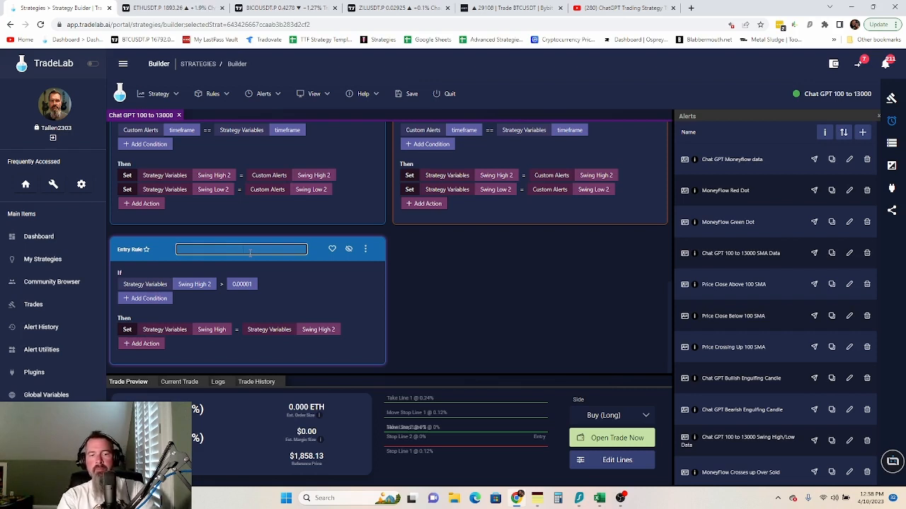
pyautogui.write('Swing High')
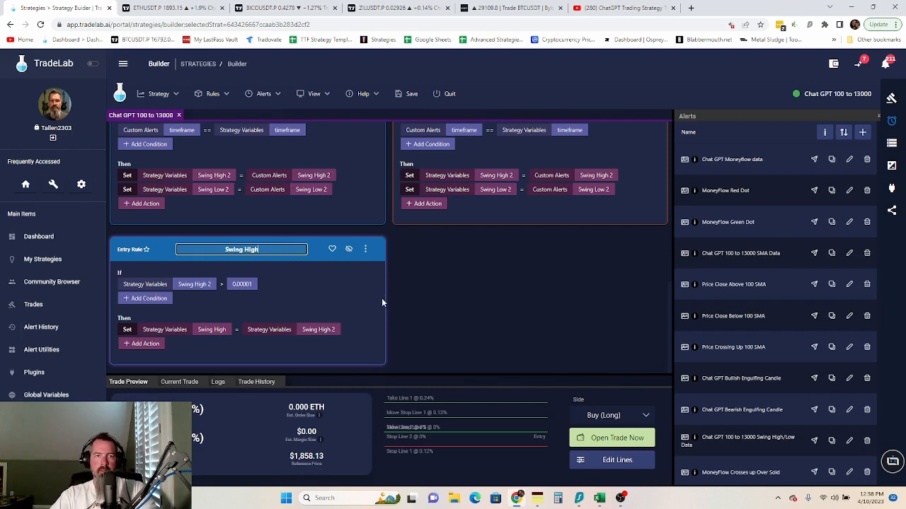
# - Copy the Swing High rule to the exit side as Swing High Copy
pyautogui.click(365, 249)
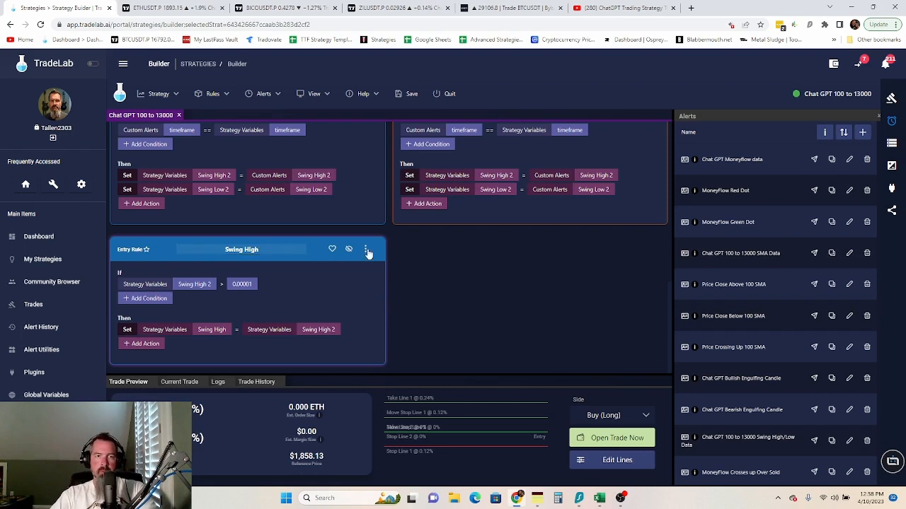
pyautogui.moveTo(412, 290)
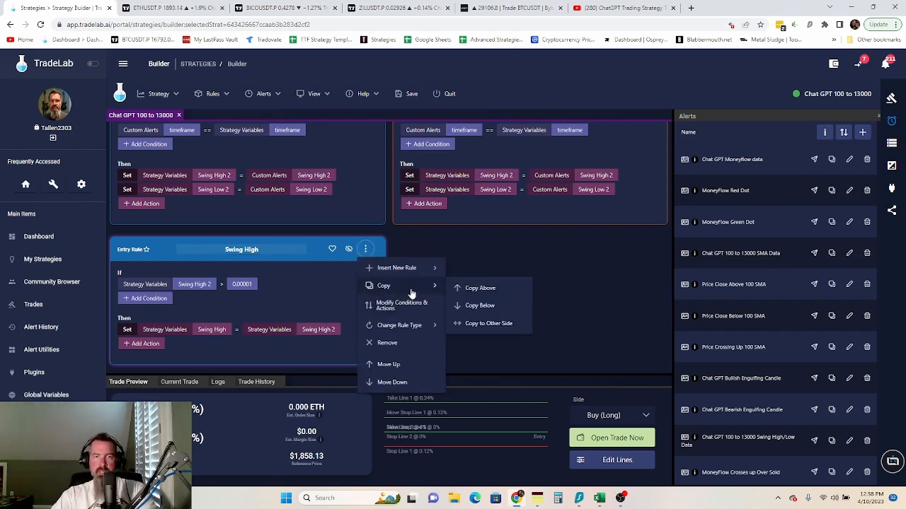
pyautogui.click(485, 323)
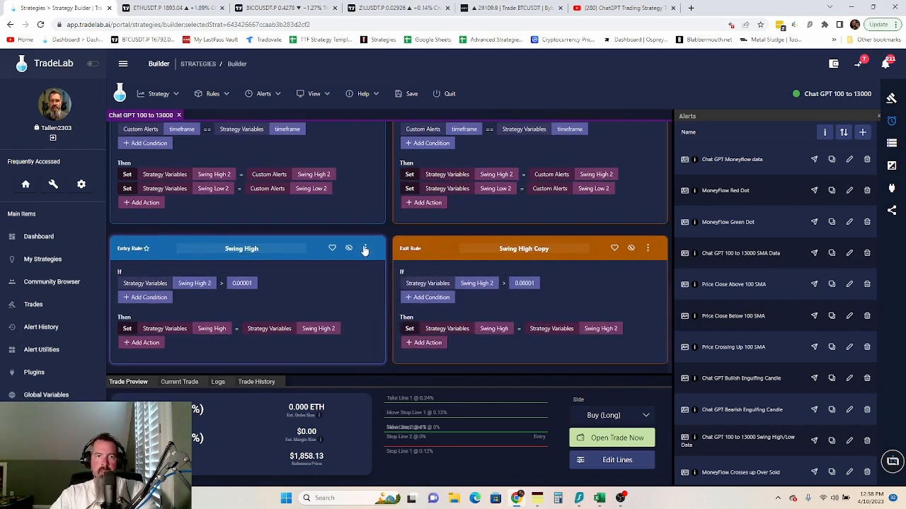
pyautogui.click(365, 249)
# - Duplicate the rule as another entry rule whose condition checks Swing Low 2 instead
pyautogui.moveTo(384, 286)
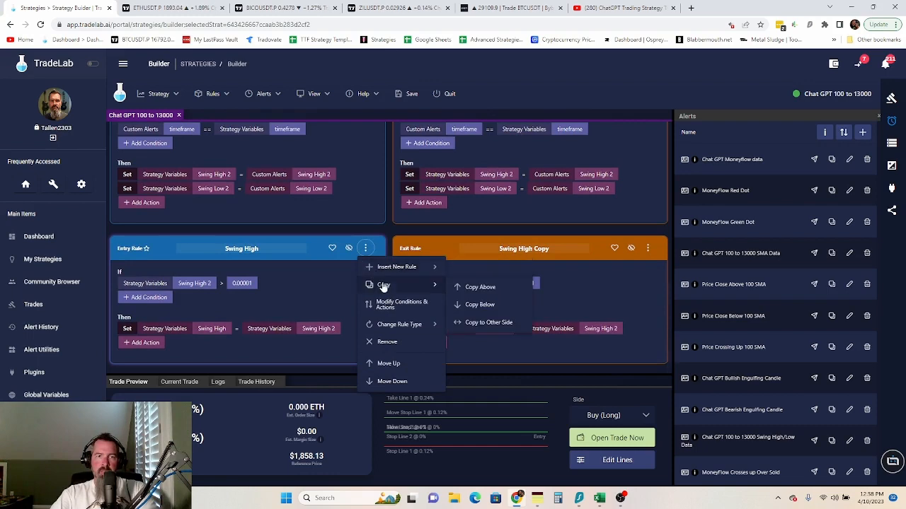
pyautogui.click(474, 307)
pyautogui.click(188, 283)
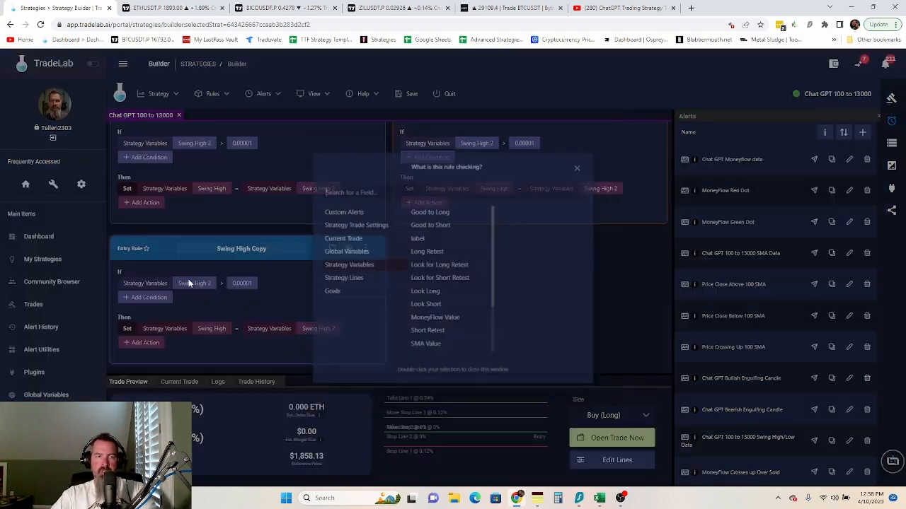
pyautogui.scroll(-2, 439, 271)
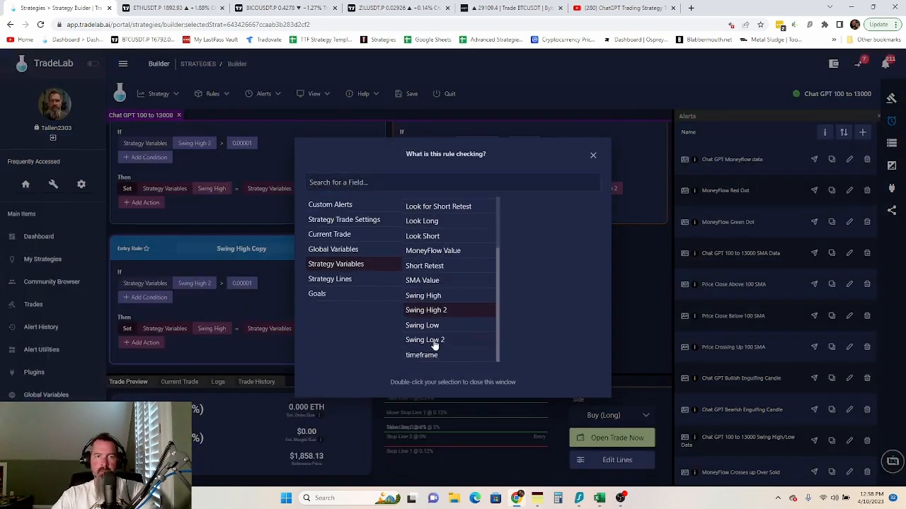
pyautogui.click(425, 339)
pyautogui.click(273, 306)
# - Make the copied action set Swing Low to Strategy Variables Swing Low 2
pyautogui.click(216, 328)
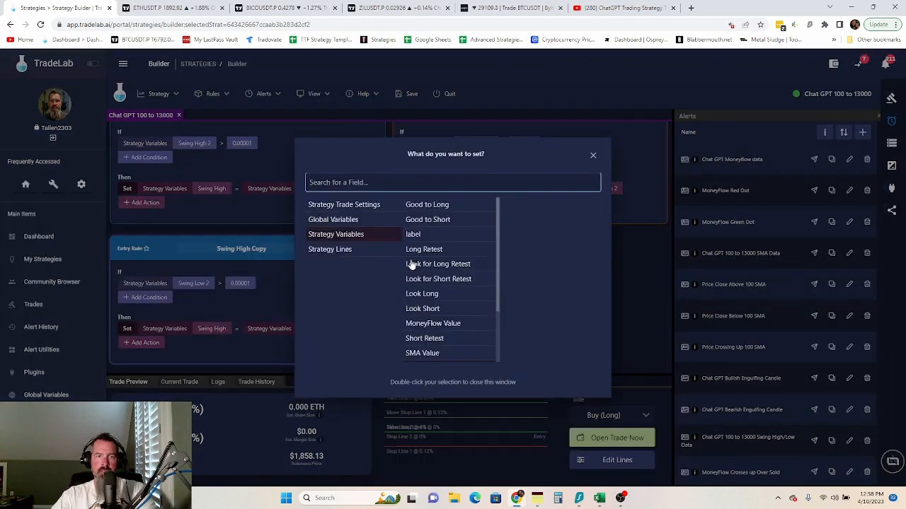
pyautogui.scroll(-2, 432, 311)
pyautogui.click(428, 325)
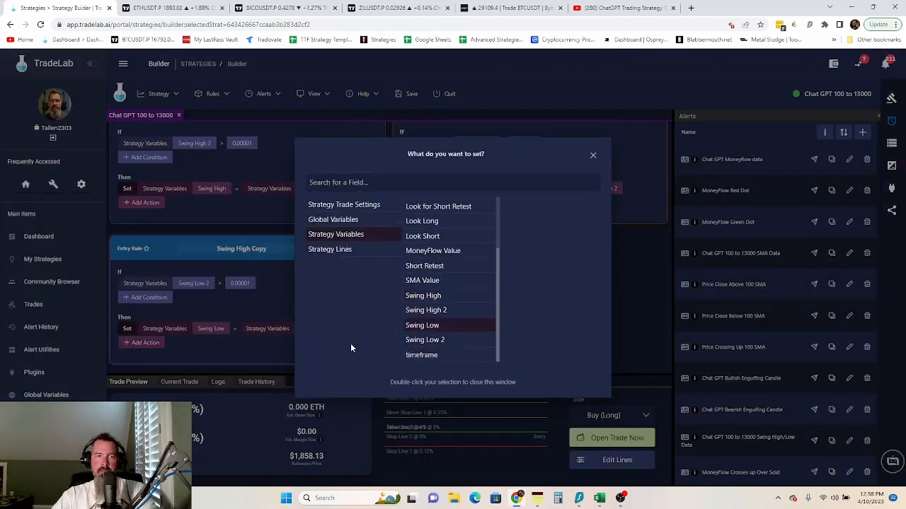
pyautogui.click(245, 353)
pyautogui.click(317, 327)
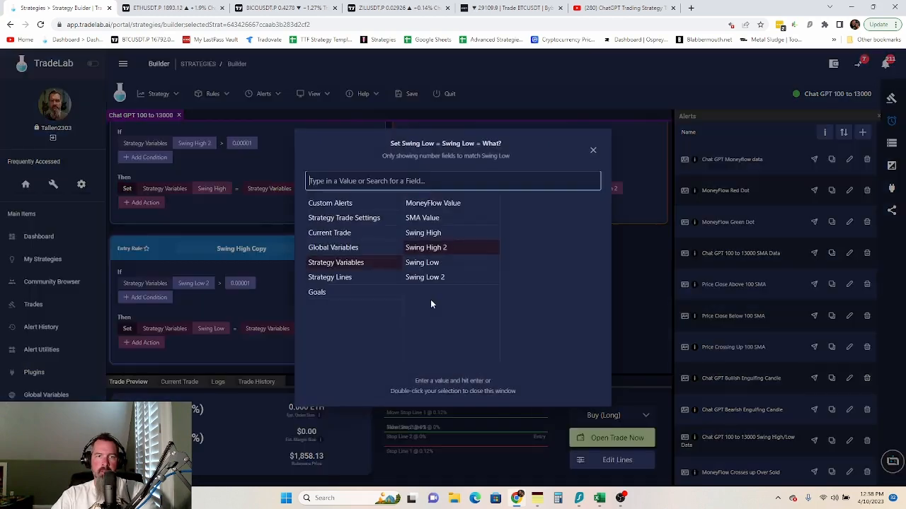
pyautogui.click(433, 279)
pyautogui.click(266, 331)
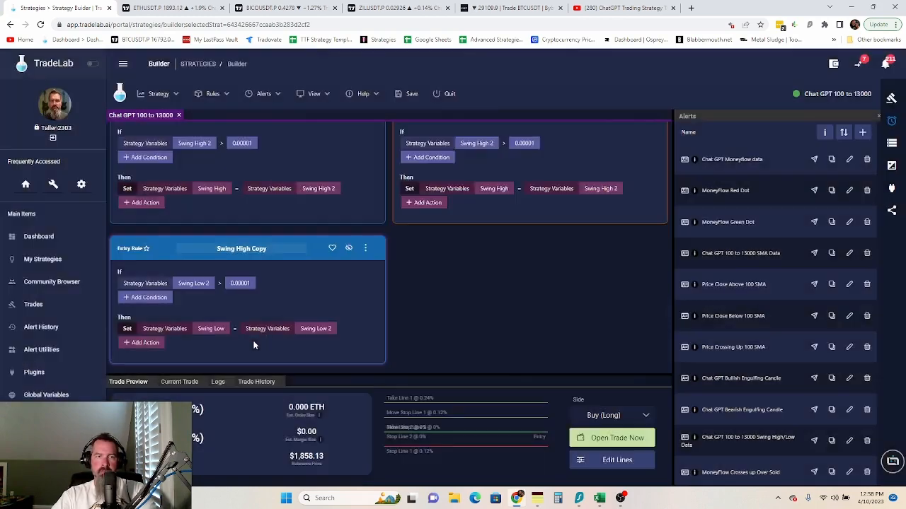
# - Rename the rule 'Swing Low' and copy it to the exit side
pyautogui.click(273, 248)
pyautogui.press('BackSpace')
pyautogui.press('BackSpace')
pyautogui.press('BackSpace')
pyautogui.press('BackSpace')
pyautogui.press('BackSpace')
pyautogui.press('BackSpace')
pyautogui.press('BackSpace')
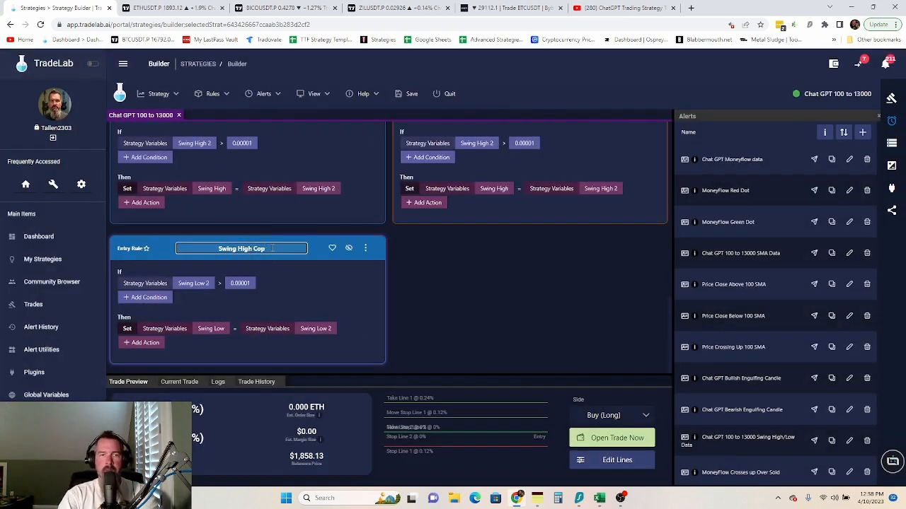
pyautogui.press('BackSpace')
pyautogui.press('BackSpace')
pyautogui.press('BackSpace')
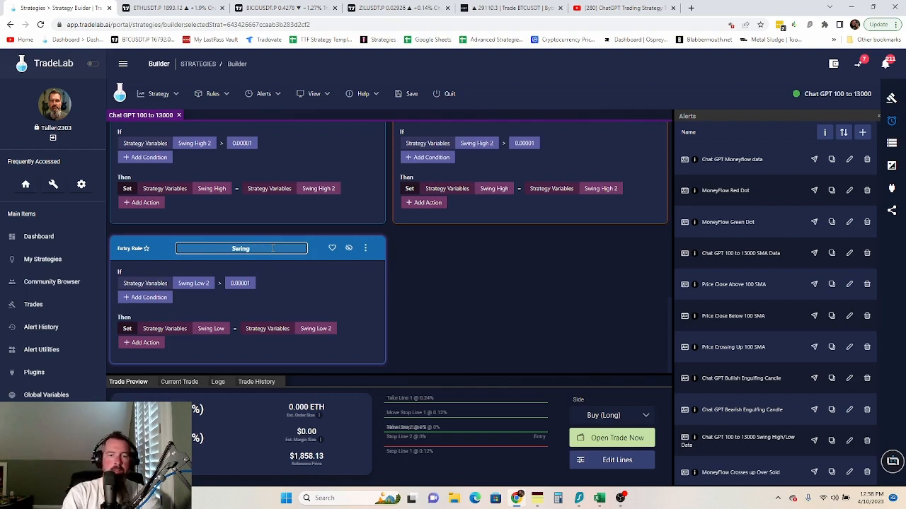
pyautogui.write('Low')
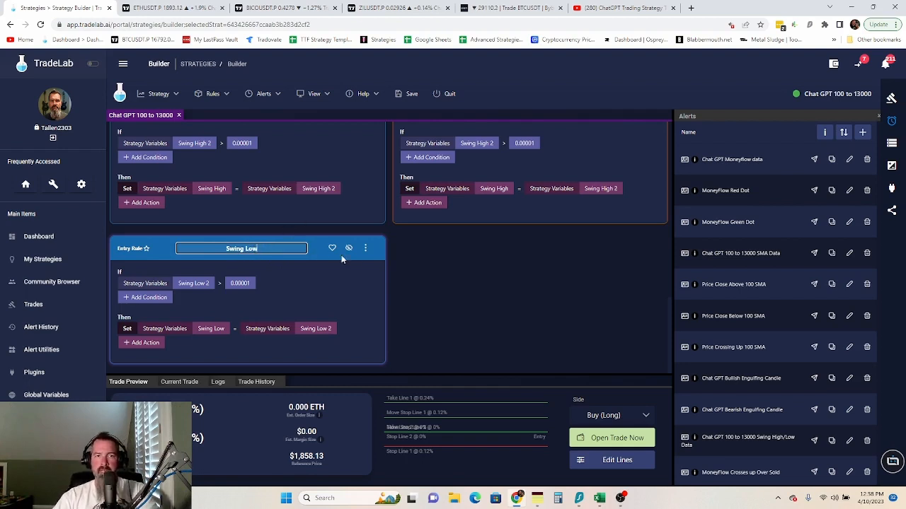
pyautogui.click(365, 248)
pyautogui.moveTo(414, 285)
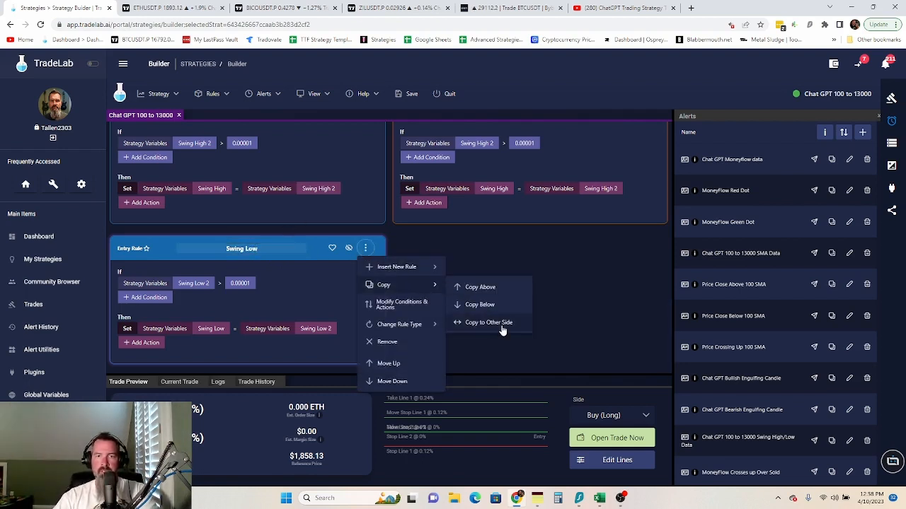
pyautogui.click(488, 322)
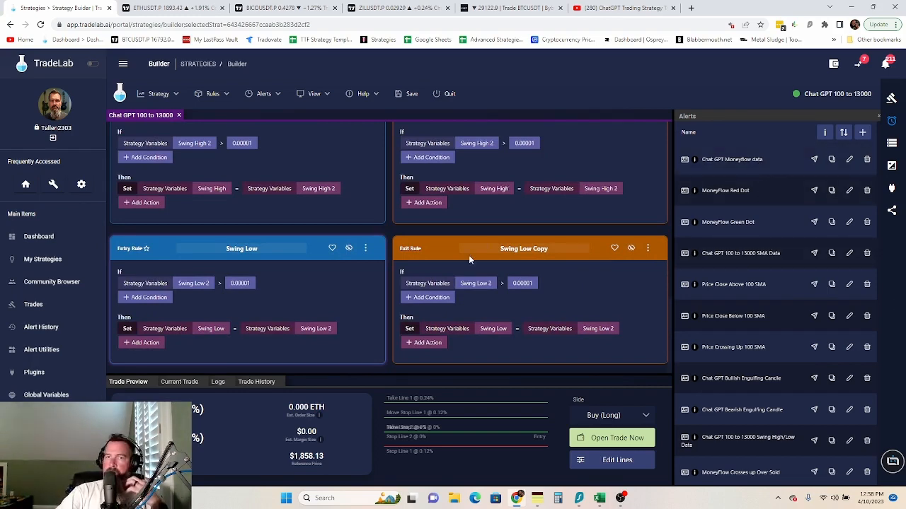
pyautogui.scroll(10, 469, 241)
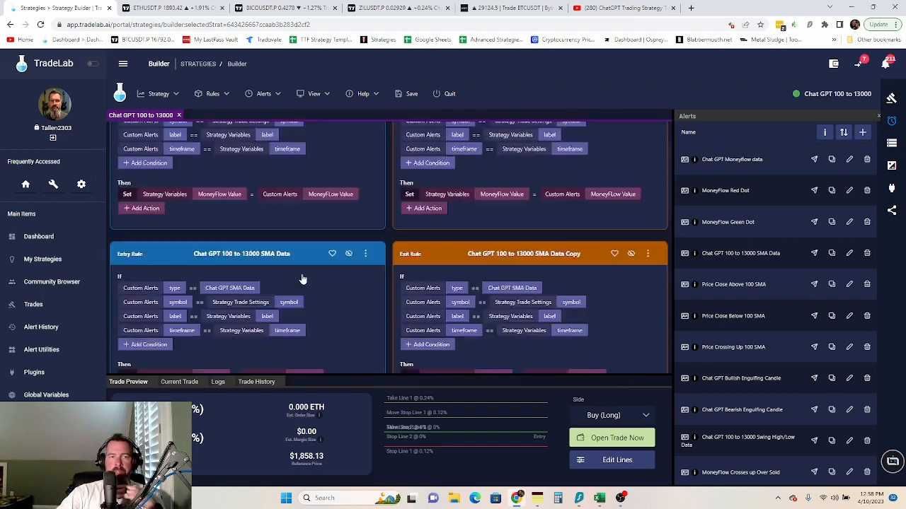
pyautogui.scroll(-4, 302, 234)
pyautogui.scroll(3, 304, 154)
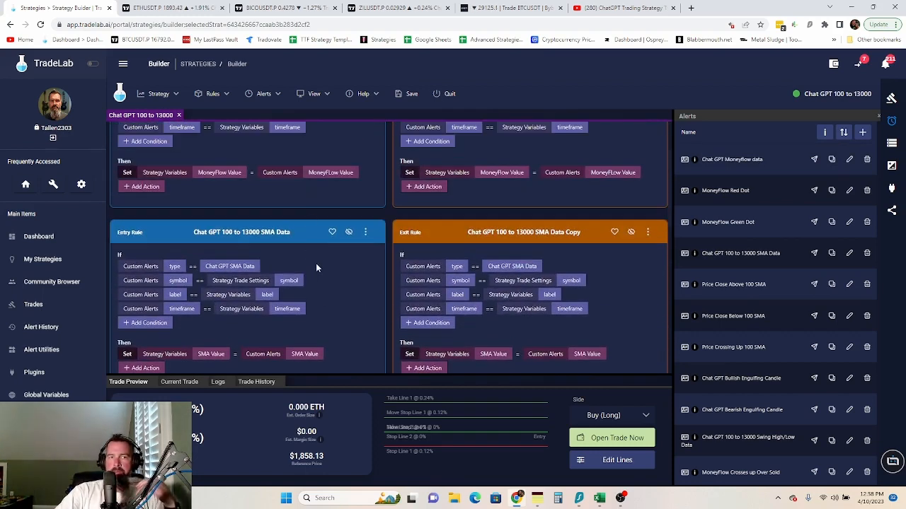
pyautogui.scroll(-4, 316, 263)
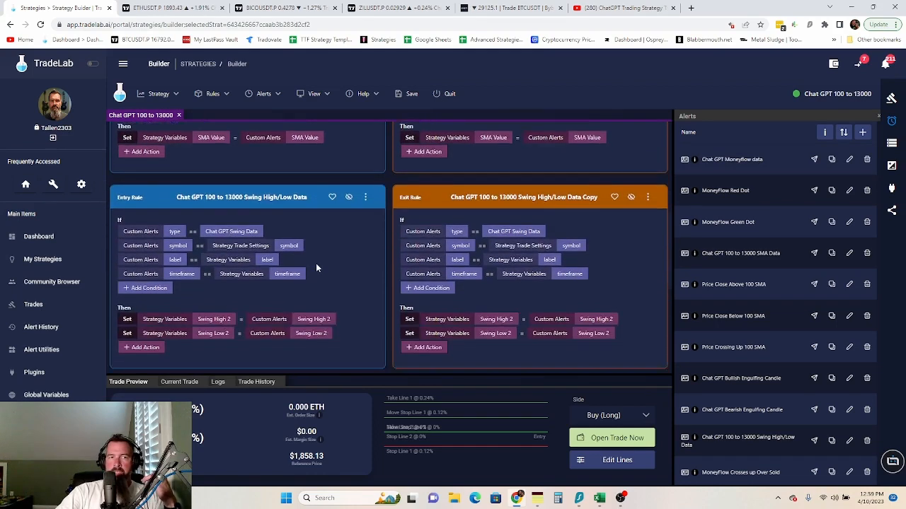
pyautogui.scroll(-5, 315, 263)
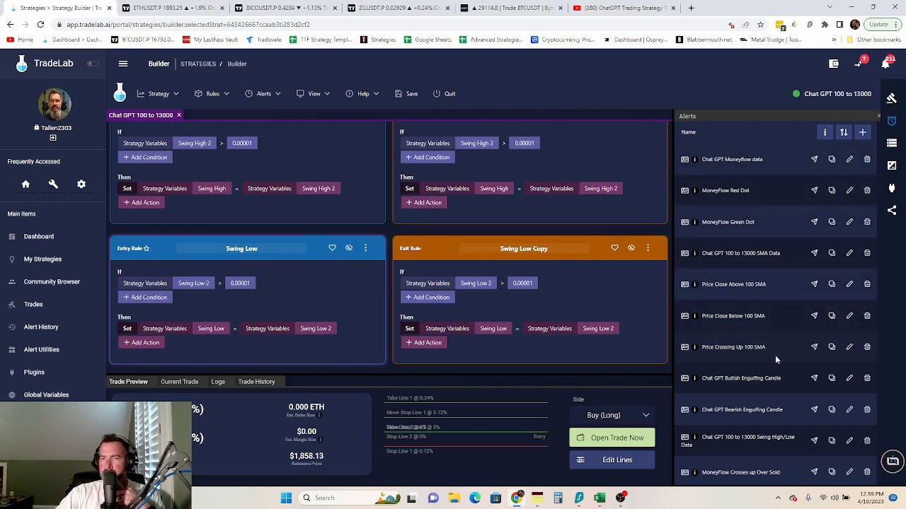
pyautogui.scroll(-2, 796, 392)
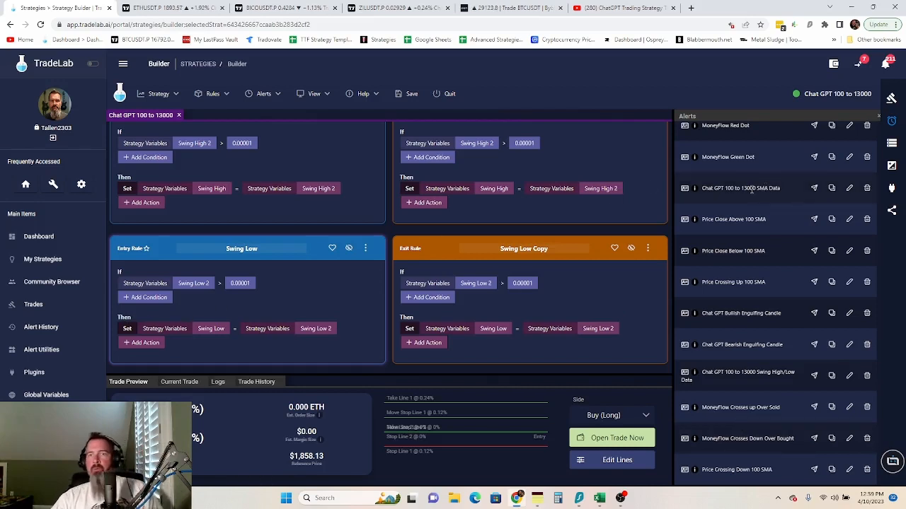
pyautogui.scroll(3, 761, 189)
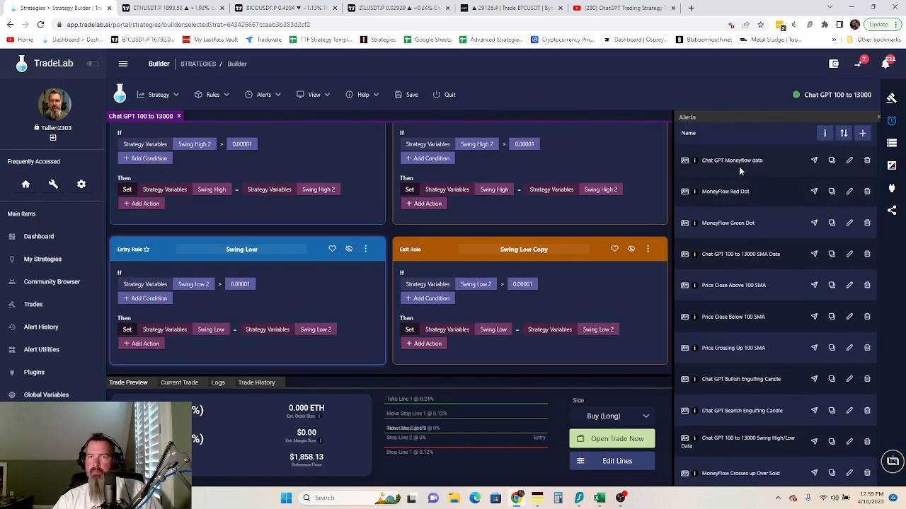
pyautogui.scroll(-1, 742, 298)
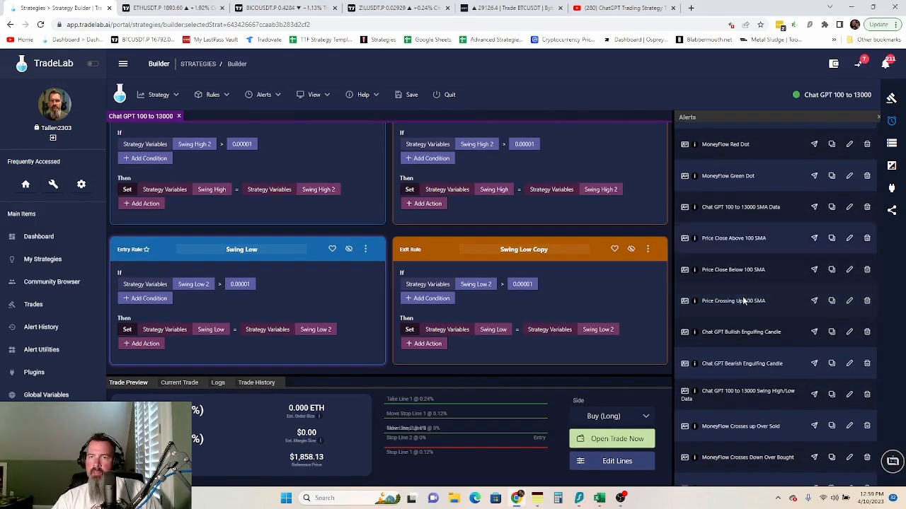
# - Add the Price Close Above 100 SMA alert and match its symbol to Strategy Trade Settings > Symbol
pyautogui.moveTo(685, 238); pyautogui.dragTo(223, 138)
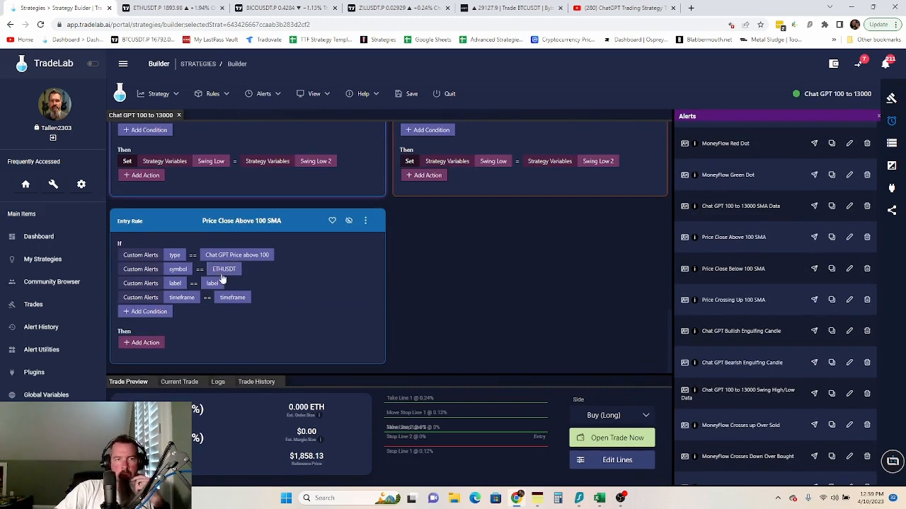
pyautogui.click(223, 271)
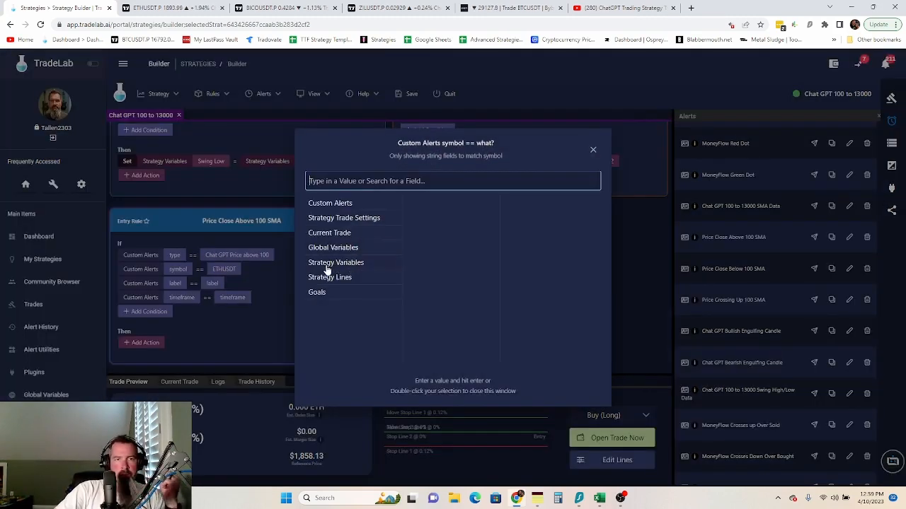
pyautogui.click(349, 218)
pyautogui.scroll(-2, 431, 327)
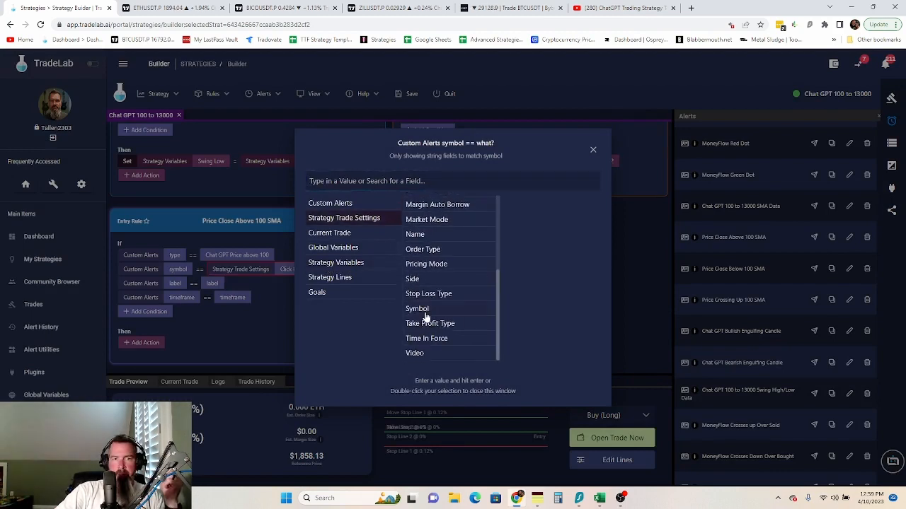
pyautogui.click(421, 310)
pyautogui.doubleClick(418, 310)
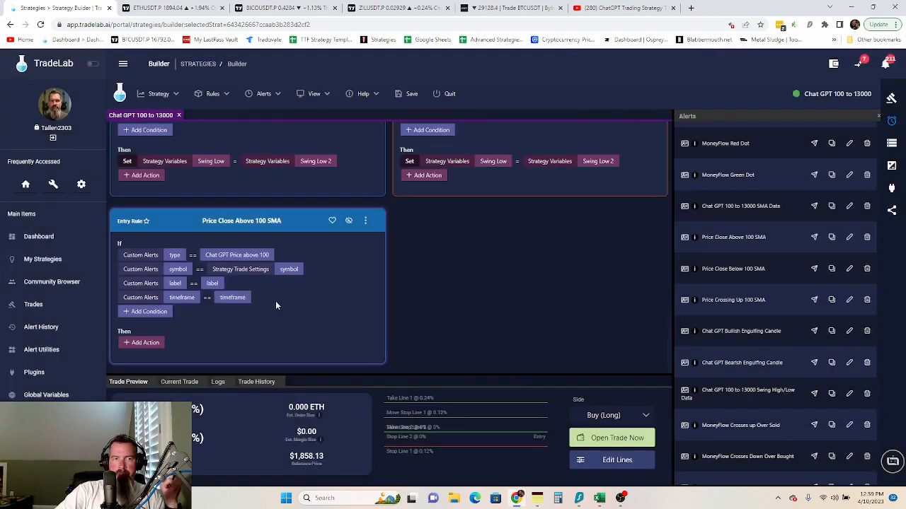
# - Match the rule's label and timeframe conditions to the label and timeframe Strategy Variables
pyautogui.click(213, 283)
pyautogui.click(349, 265)
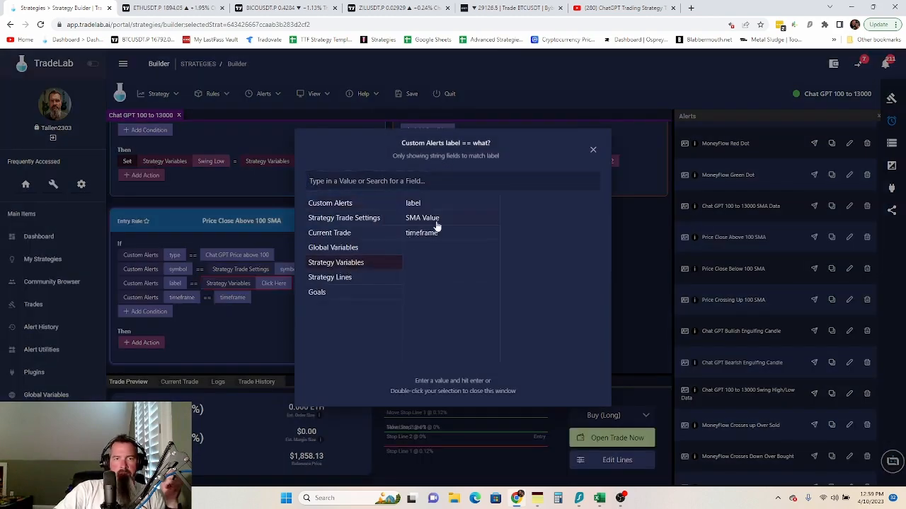
pyautogui.doubleClick(417, 204)
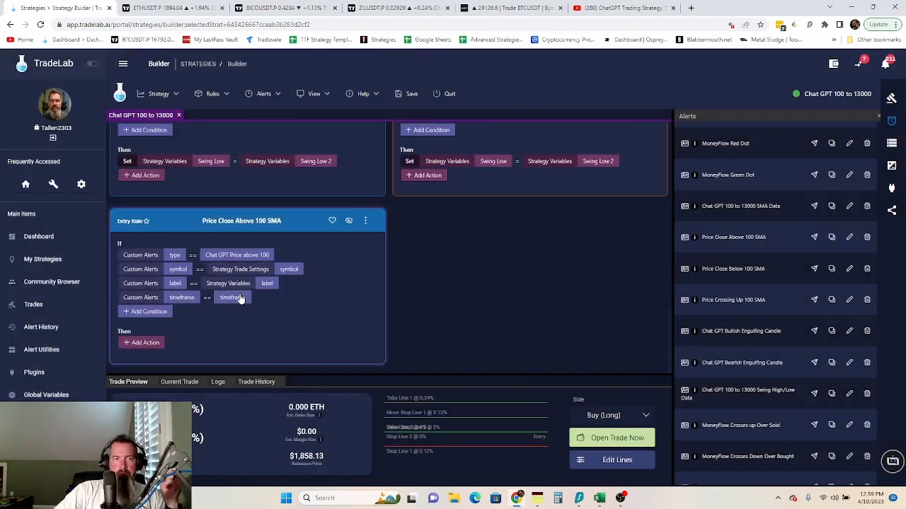
pyautogui.click(232, 297)
pyautogui.click(332, 263)
pyautogui.click(425, 233)
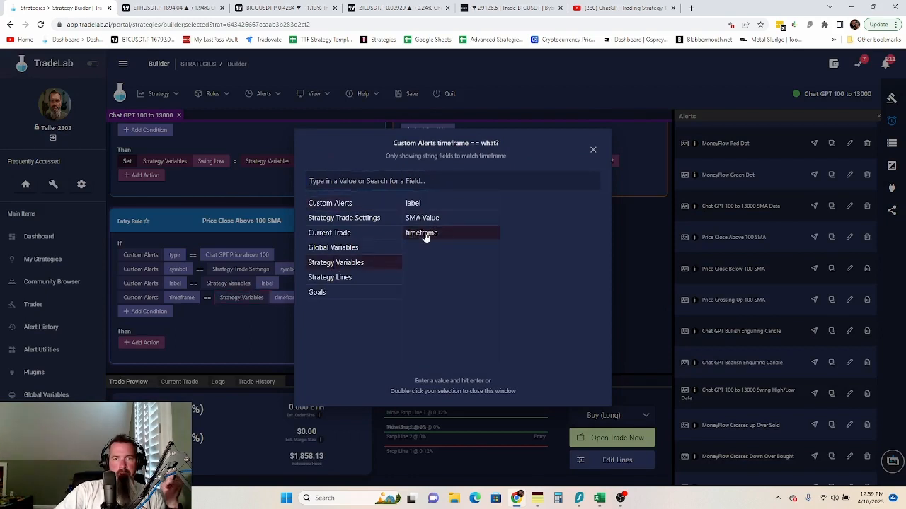
pyautogui.doubleClick(449, 233)
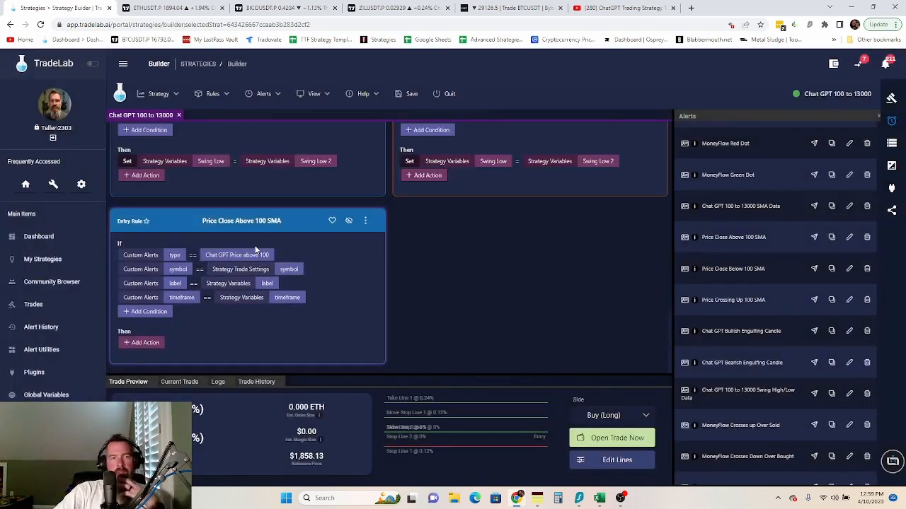
# - Add a Set action assigning True to Strategy Variables > Look for Long Retest
pyautogui.click(144, 343)
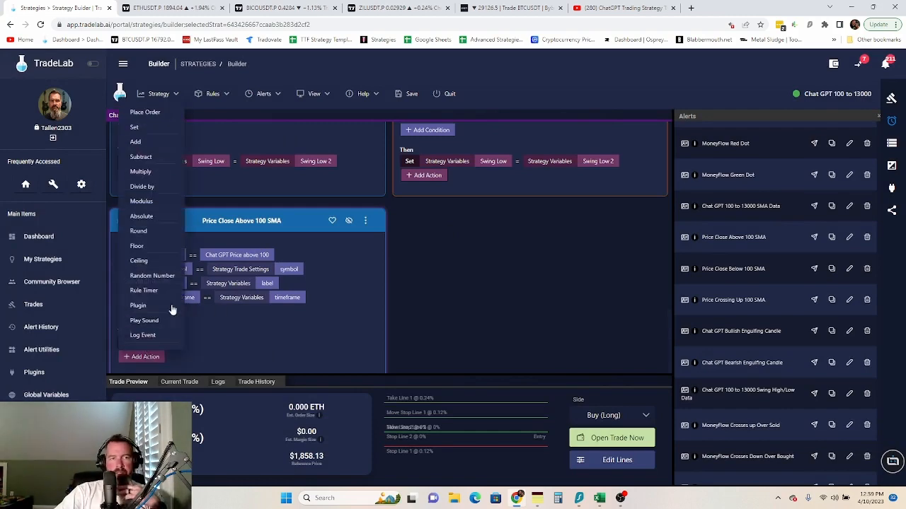
pyautogui.click(134, 127)
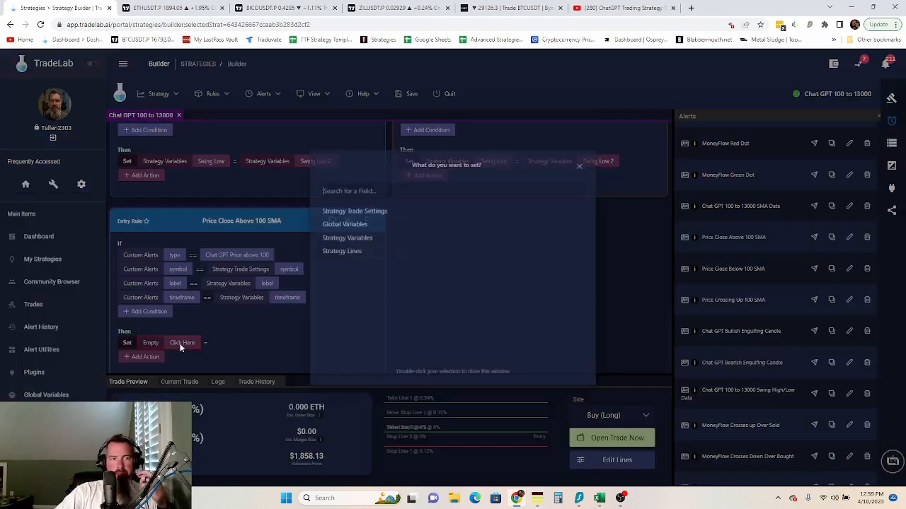
pyautogui.click(182, 342)
pyautogui.click(348, 240)
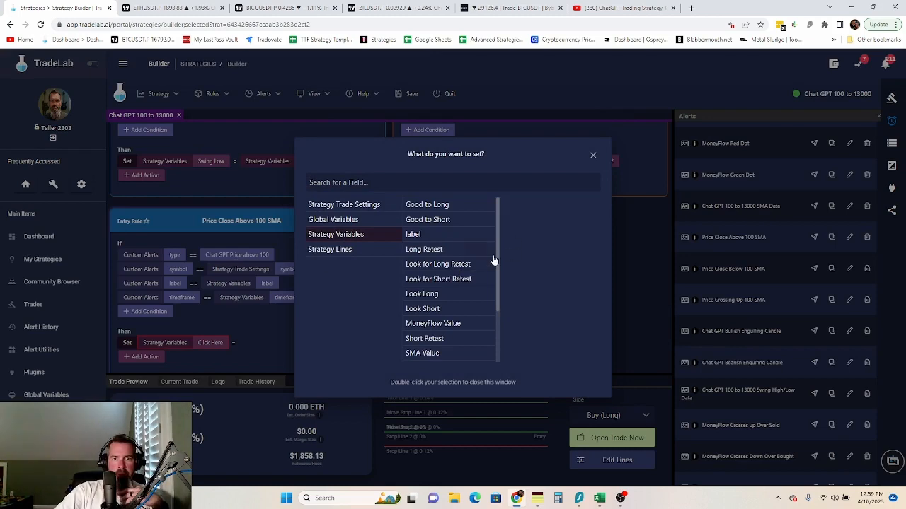
pyautogui.click(464, 266)
pyautogui.click(259, 362)
pyautogui.click(282, 342)
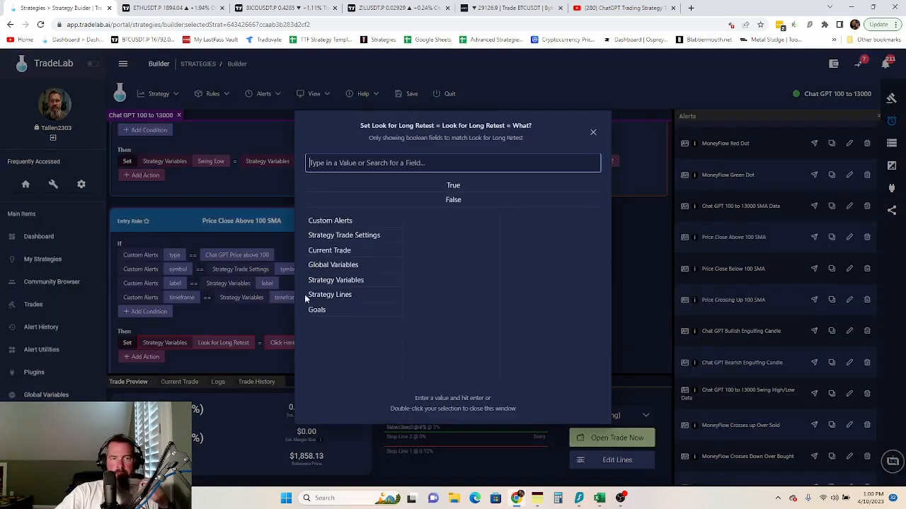
pyautogui.doubleClick(447, 187)
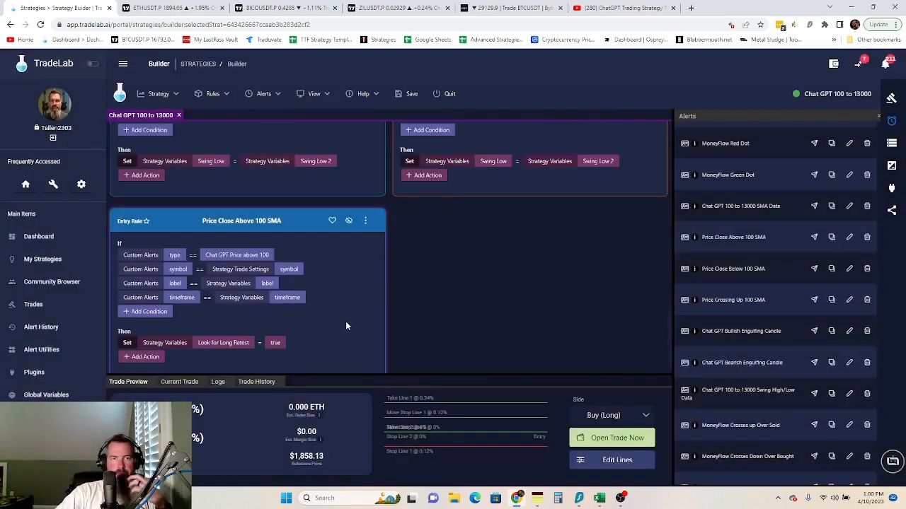
pyautogui.scroll(-1, 460, 322)
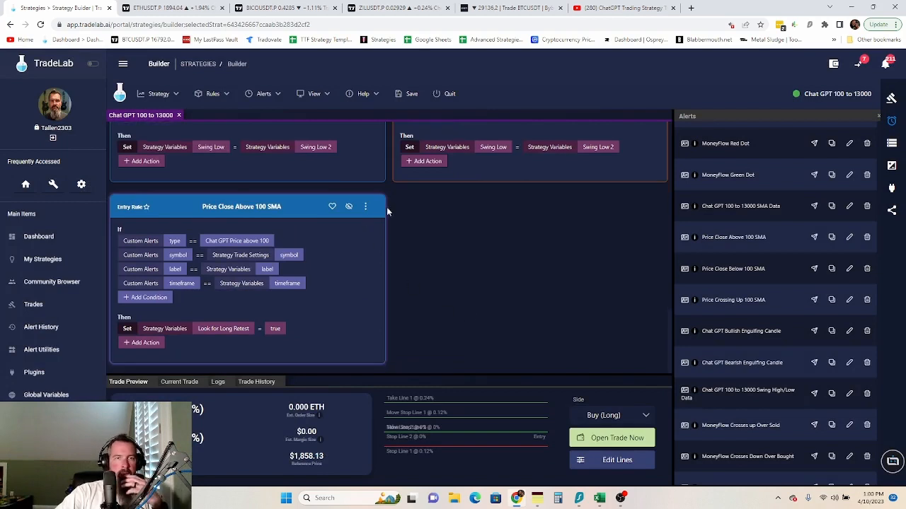
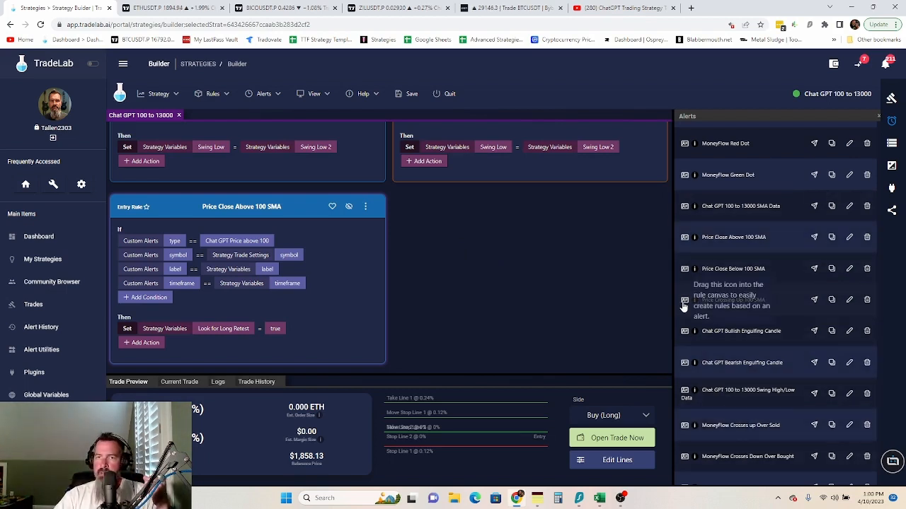
# - Drop the Price Close Below 100 SMA alert onto the builder's 'Drop Alert to Create Entry Rule' zone
pyautogui.moveTo(676, 276); pyautogui.dragTo(248, 152)
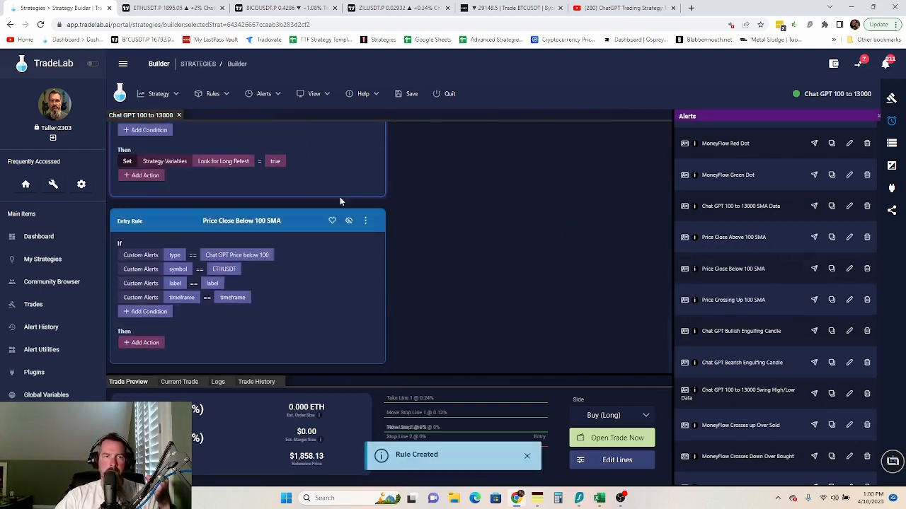
# - Match the rule's symbol to Strategy Trade Settings > Symbol, and its label and timeframe to the Strategy Variables
pyautogui.click(247, 268)
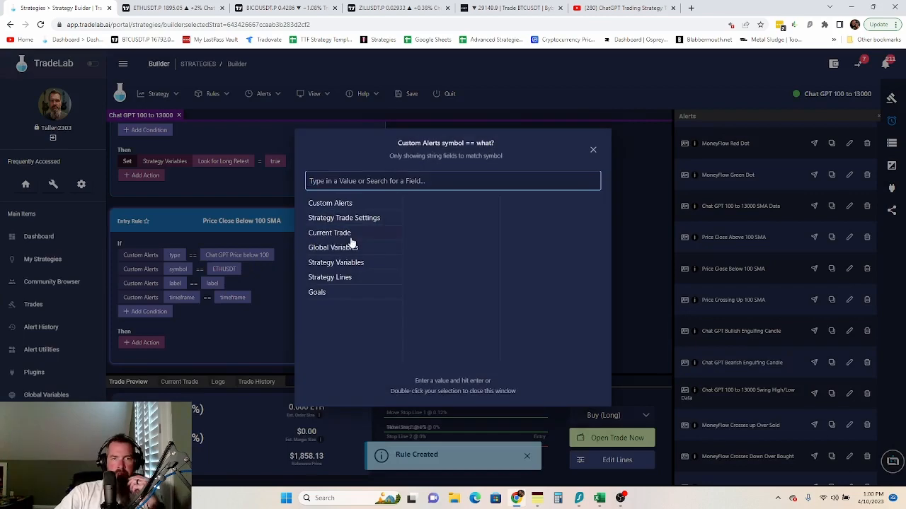
pyautogui.click(366, 220)
pyautogui.scroll(-3, 431, 304)
pyautogui.click(428, 310)
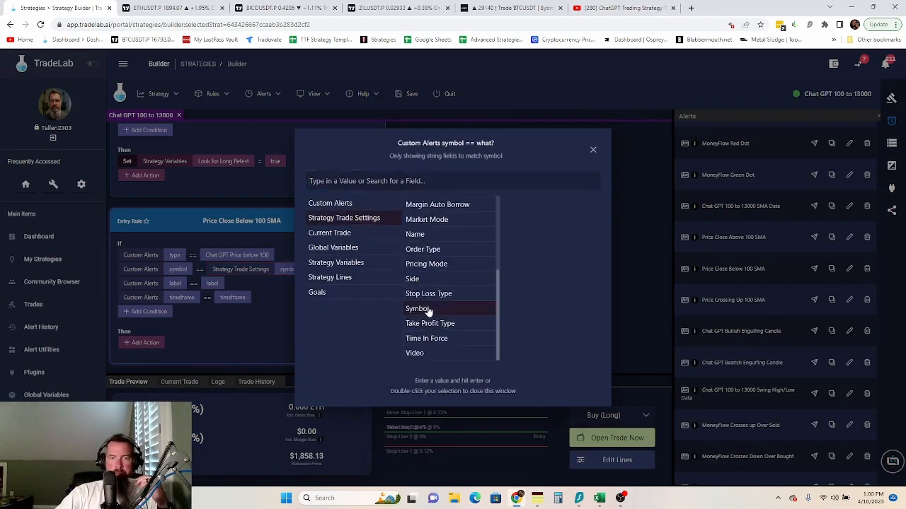
pyautogui.click(214, 284)
pyautogui.click(338, 262)
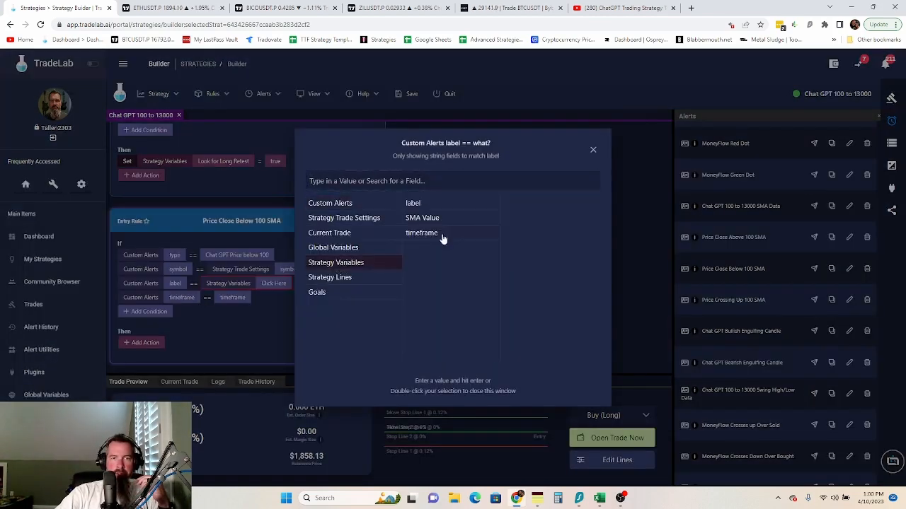
pyautogui.click(416, 204)
pyautogui.click(223, 300)
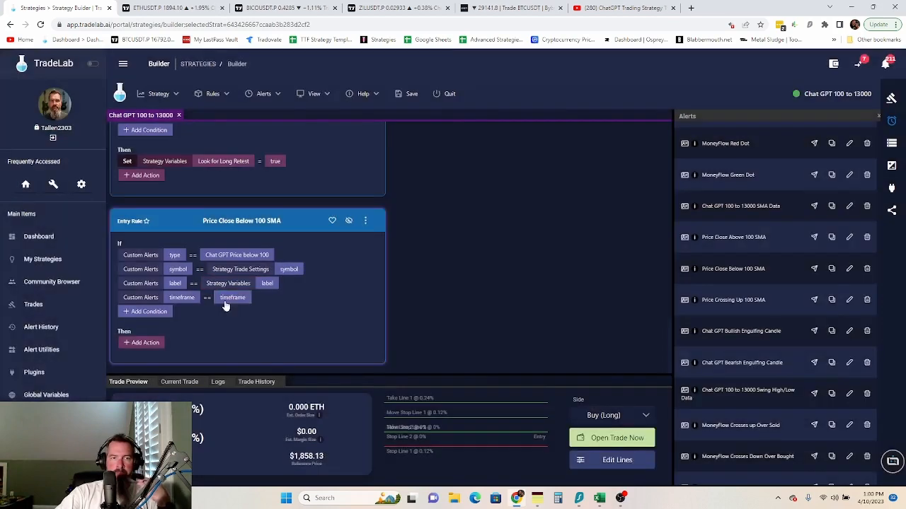
pyautogui.click(343, 262)
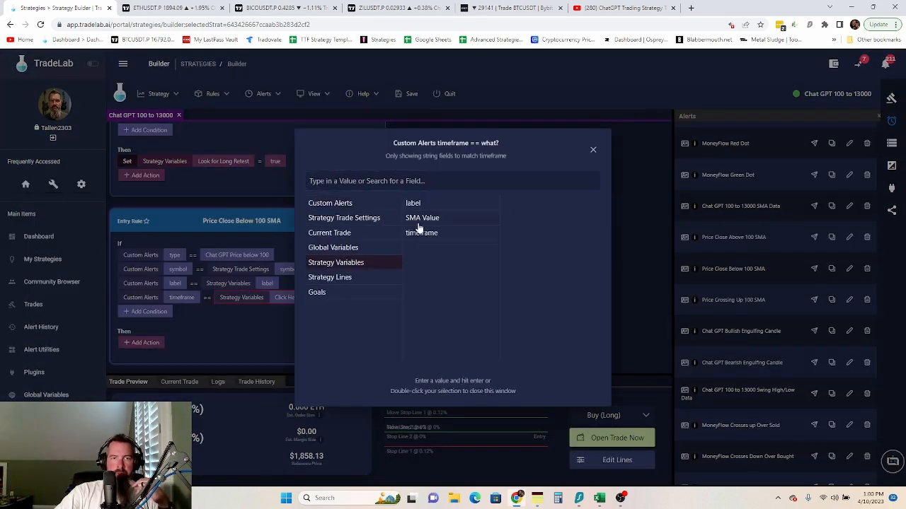
pyautogui.click(410, 238)
pyautogui.click(419, 237)
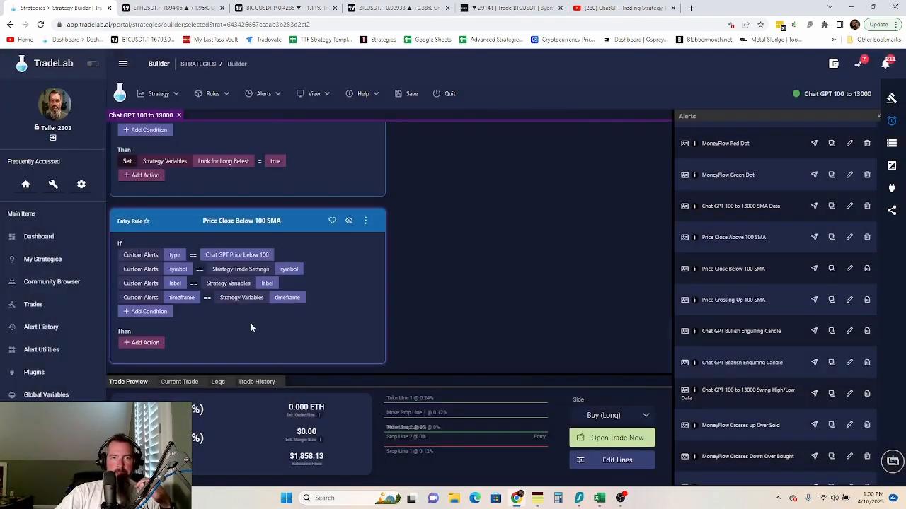
# - Add a Set action assigning True to Strategy Variables > Look for Short Retest
pyautogui.click(141, 344)
pyautogui.click(135, 128)
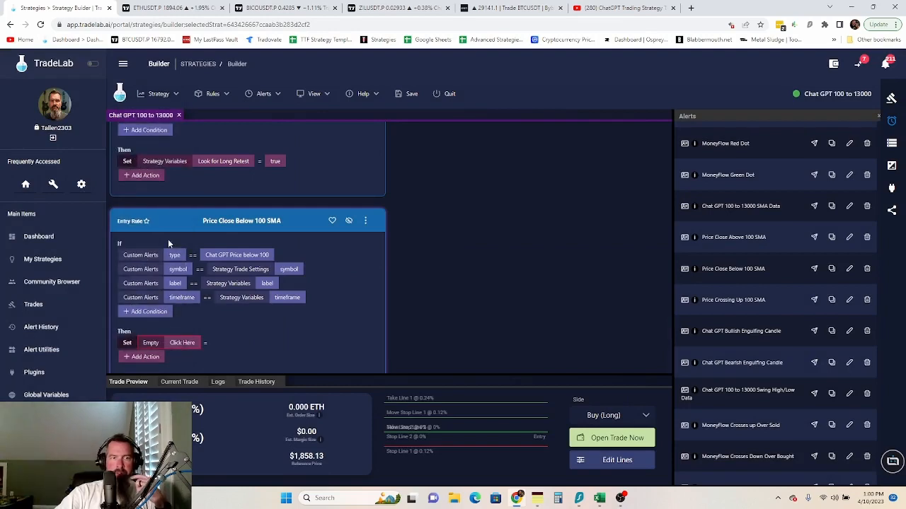
pyautogui.click(181, 343)
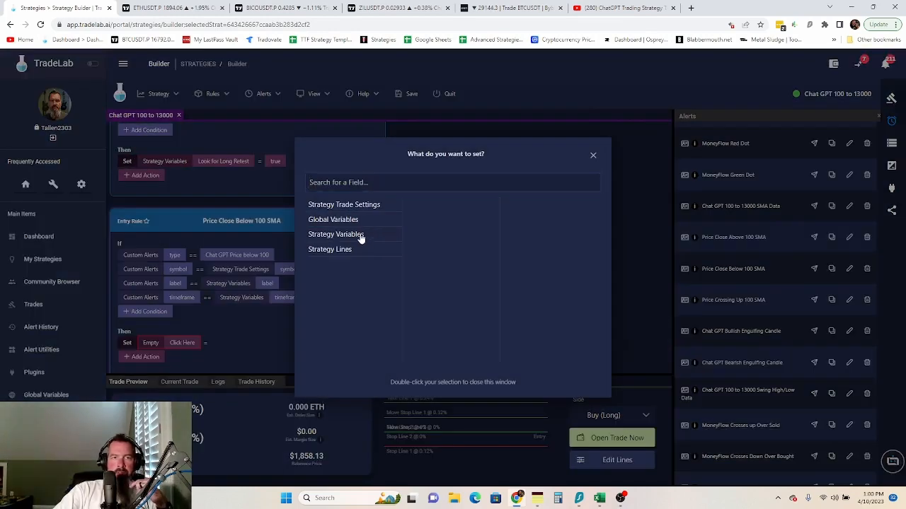
pyautogui.click(361, 236)
pyautogui.click(452, 280)
pyautogui.click(282, 342)
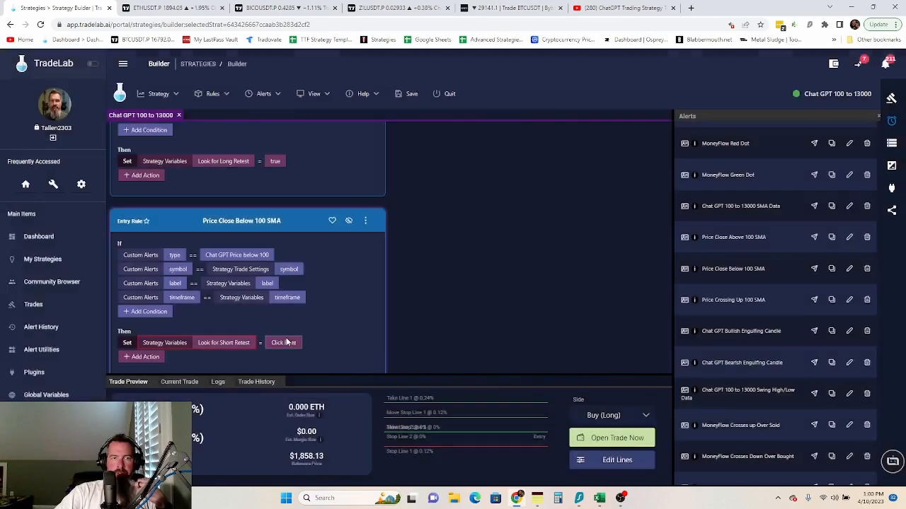
pyautogui.click(283, 342)
pyautogui.doubleClick(453, 185)
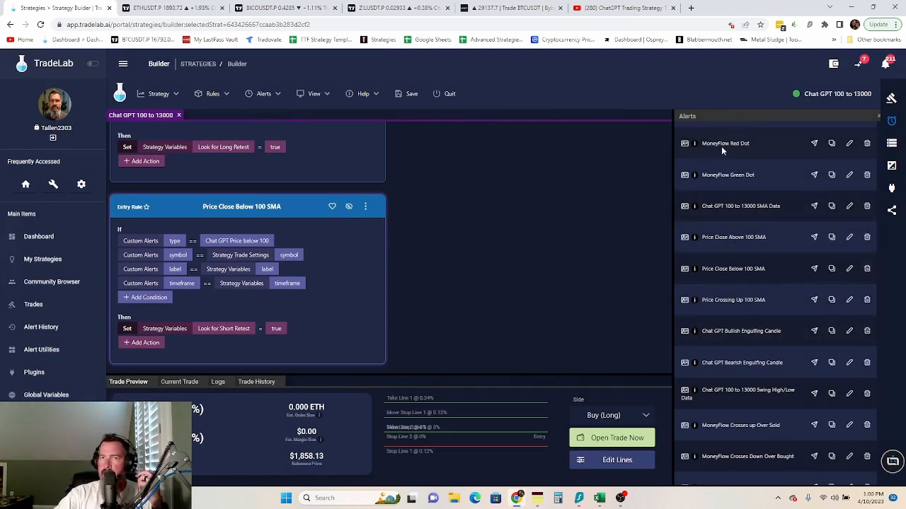
pyautogui.scroll(-1, 738, 425)
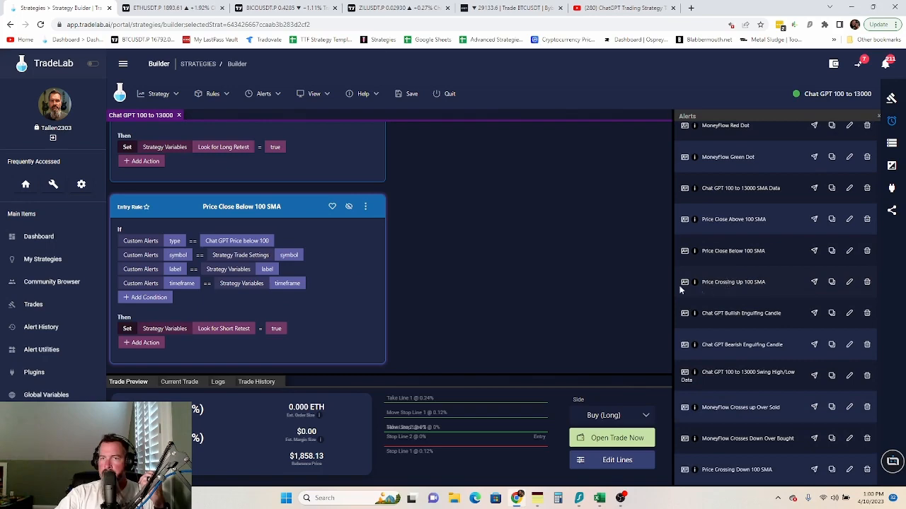
# - Create a Price Crossing Up 100 SMA entry rule and match its symbol to Strategy Trade Settings > Symbol
pyautogui.moveTo(683, 283); pyautogui.dragTo(241, 144)
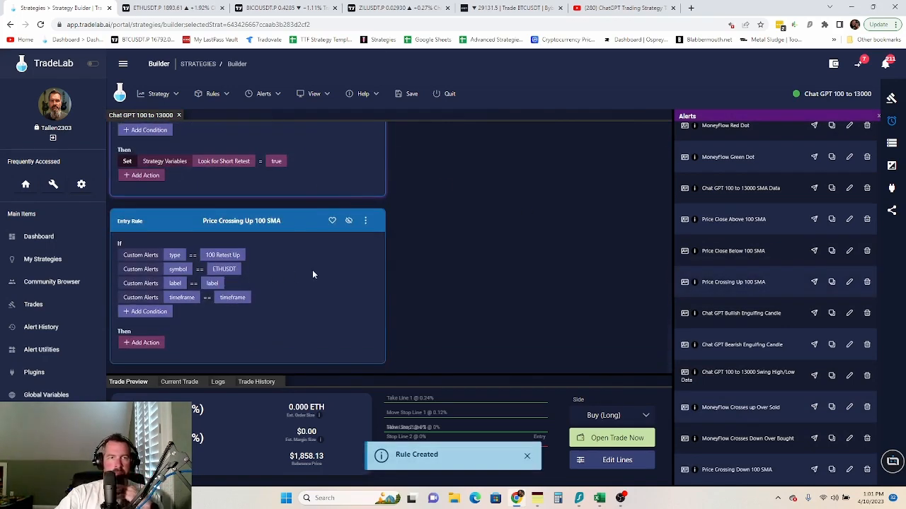
pyautogui.click(223, 269)
pyautogui.click(361, 218)
pyautogui.scroll(-2, 453, 269)
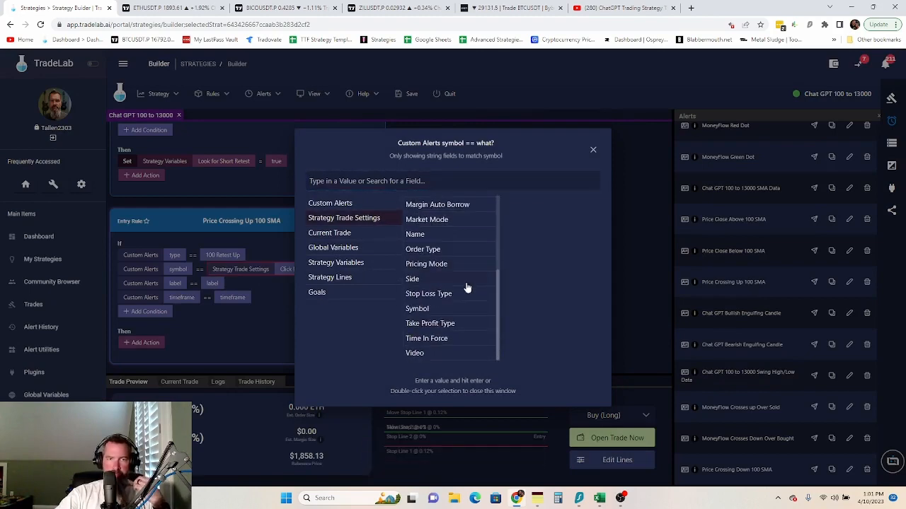
pyautogui.click(430, 308)
pyautogui.click(231, 282)
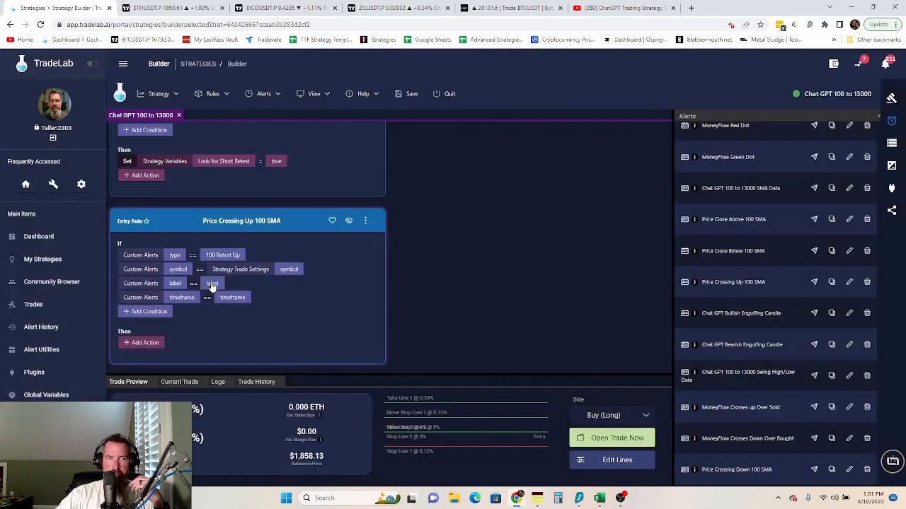
# - Match the rule's label and timeframe conditions to the label and timeframe Strategy Variables
pyautogui.click(212, 283)
pyautogui.click(347, 262)
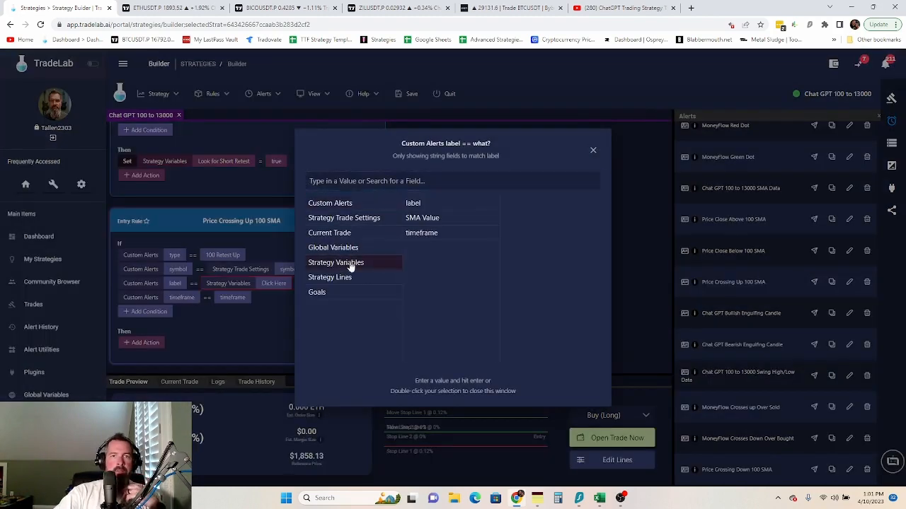
pyautogui.click(428, 206)
pyautogui.click(247, 295)
pyautogui.click(243, 297)
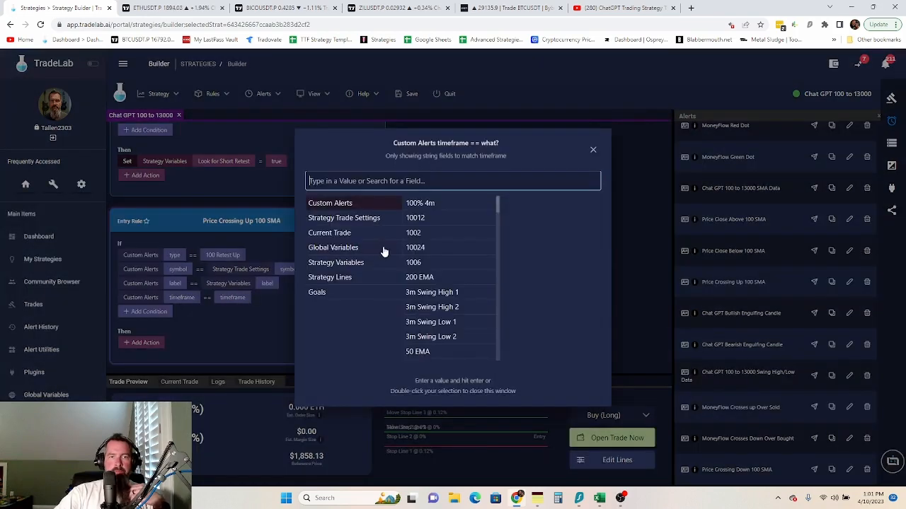
pyautogui.click(344, 264)
pyautogui.click(427, 234)
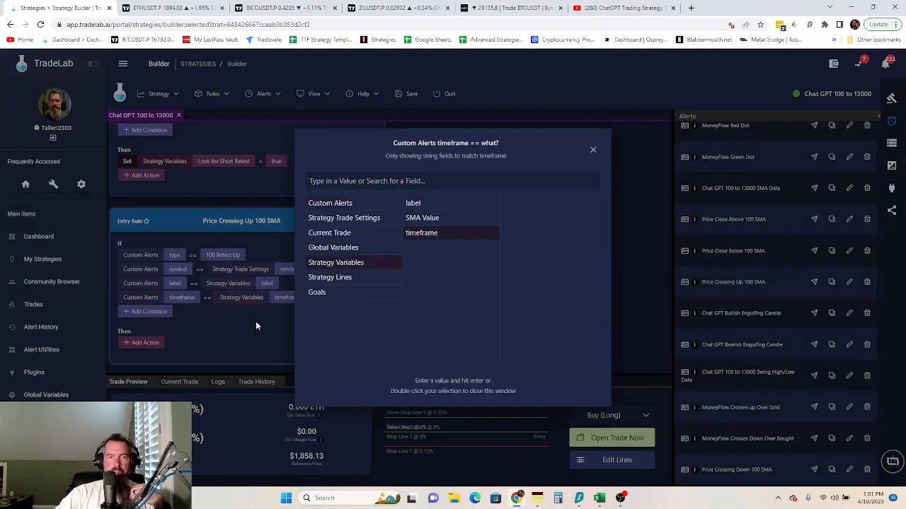
pyautogui.click(256, 321)
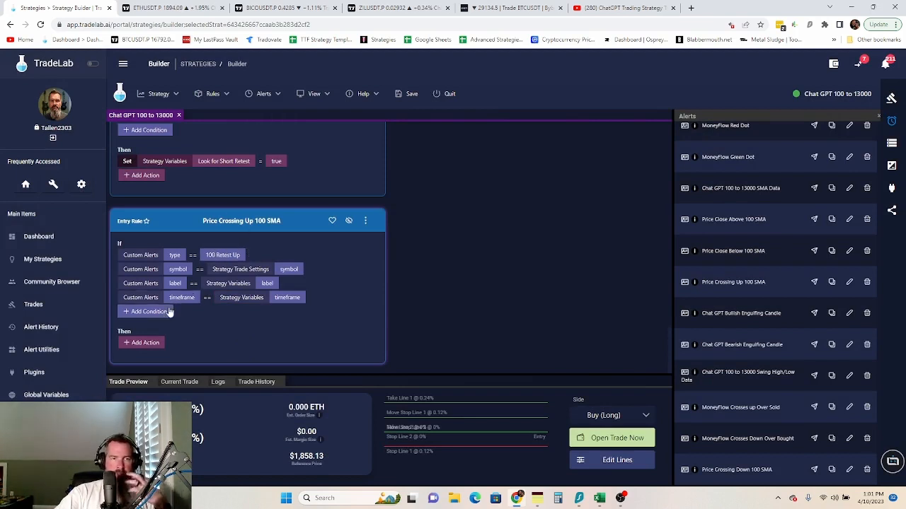
pyautogui.scroll(2, 262, 214)
pyautogui.scroll(-1, 266, 211)
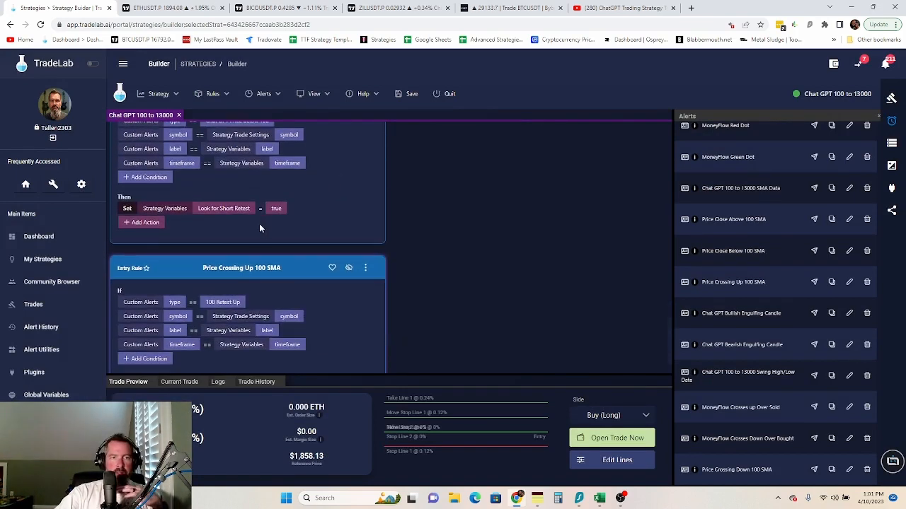
pyautogui.scroll(-1, 212, 283)
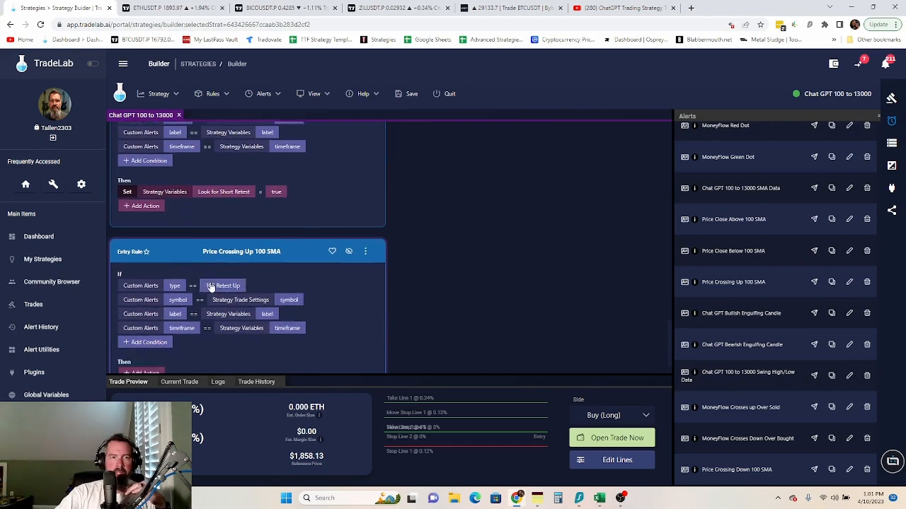
# - Add a condition requiring Strategy Variables > Look for Short Retest to be true
pyautogui.click(150, 312)
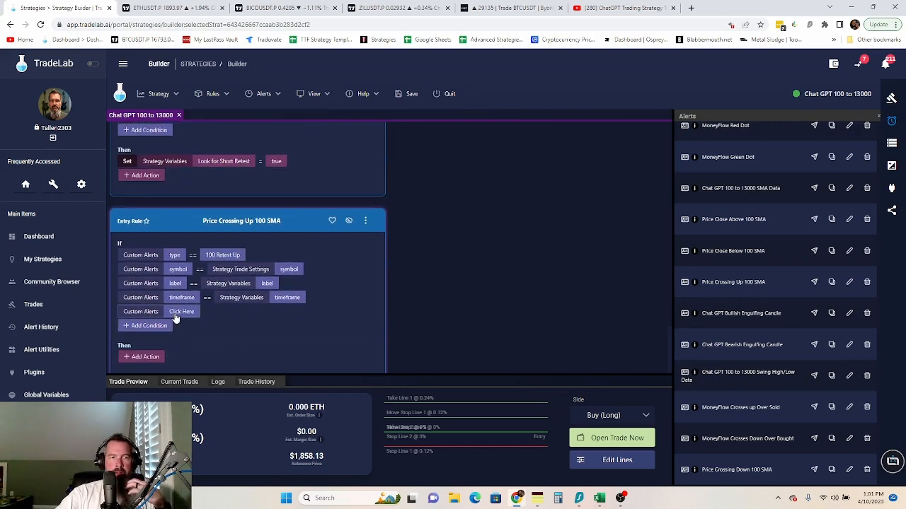
pyautogui.click(184, 311)
pyautogui.click(364, 263)
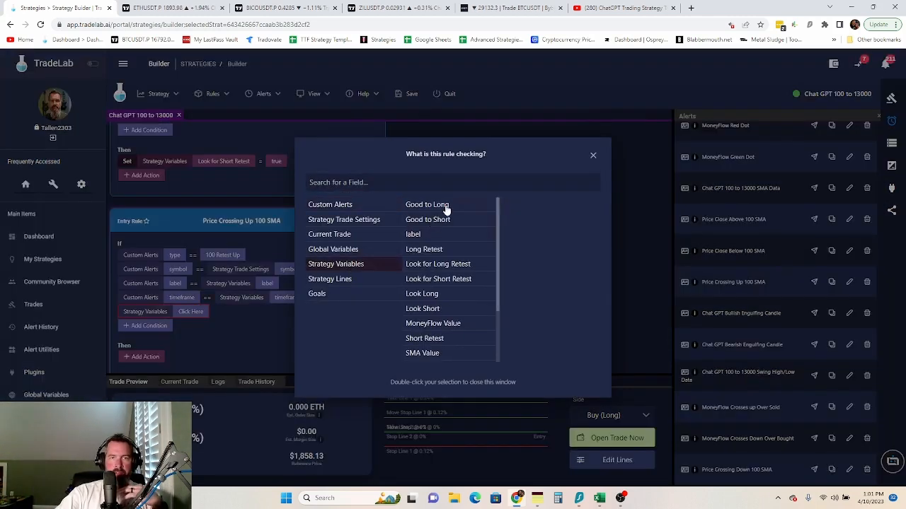
pyautogui.click(449, 283)
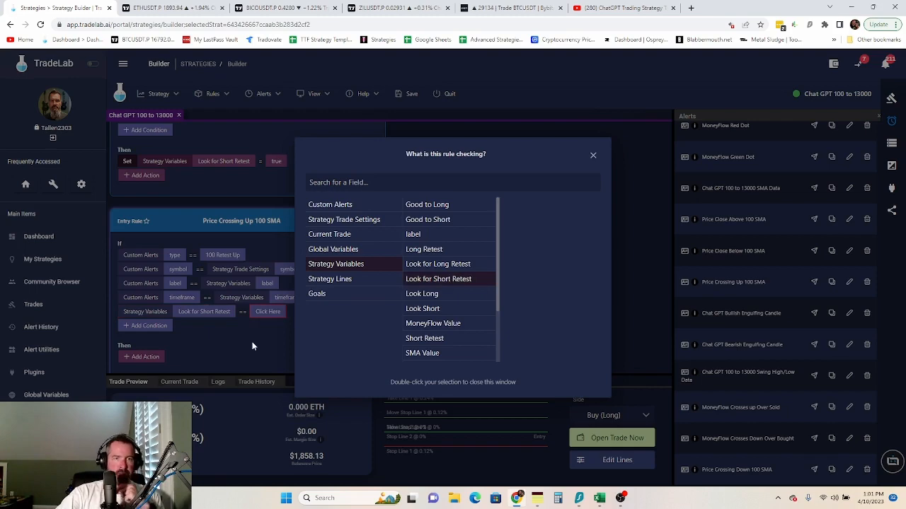
pyautogui.click(267, 312)
pyautogui.click(268, 312)
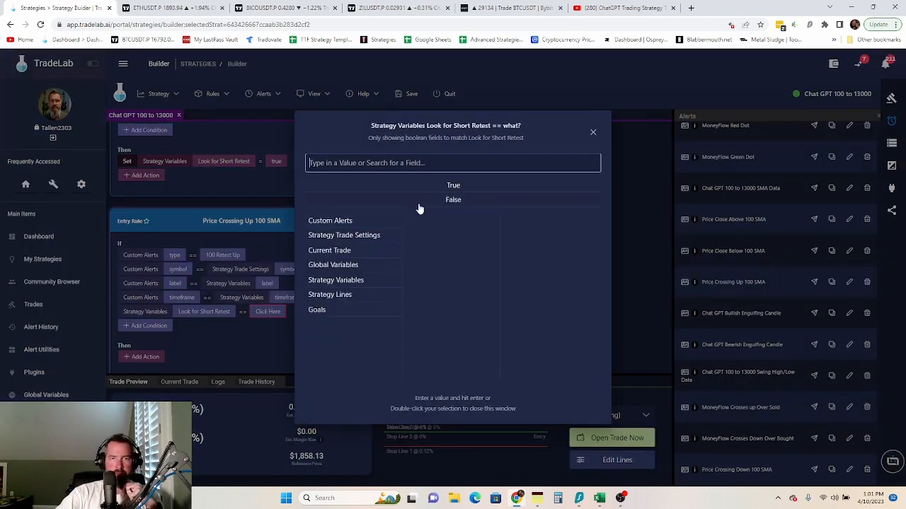
pyautogui.click(451, 188)
# - Add a Set action assigning True to Strategy Variables > Good to Short
pyautogui.click(145, 356)
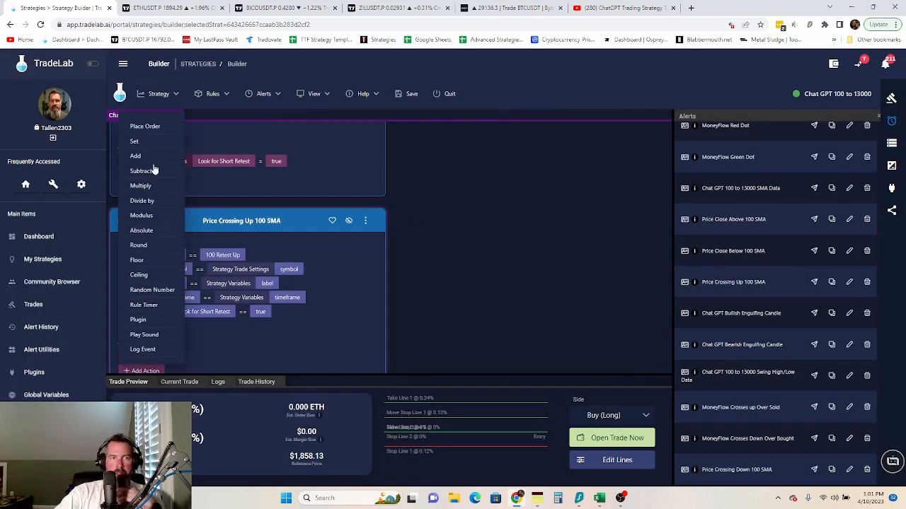
pyautogui.click(134, 143)
pyautogui.click(182, 356)
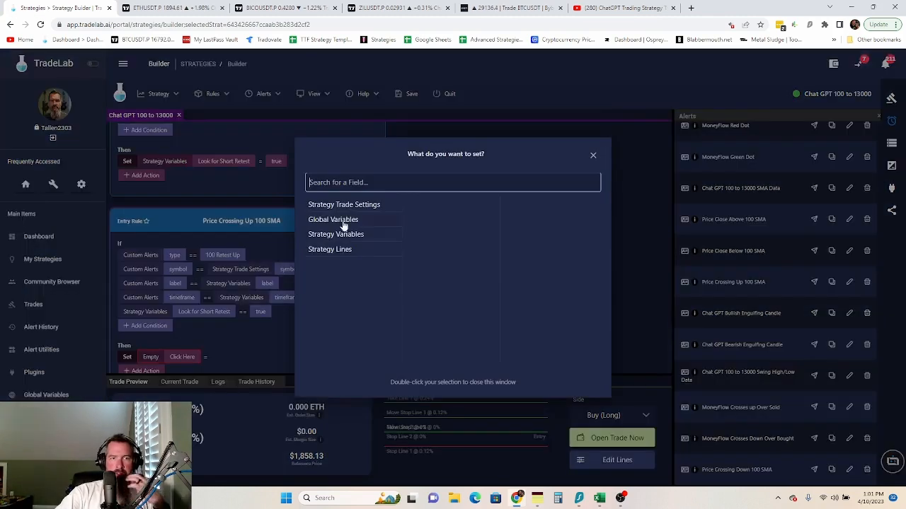
pyautogui.click(352, 239)
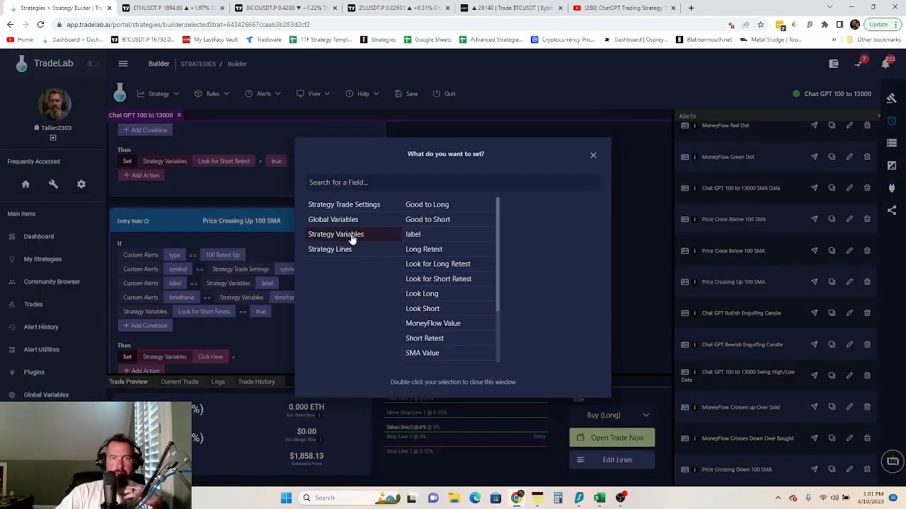
pyautogui.click(436, 223)
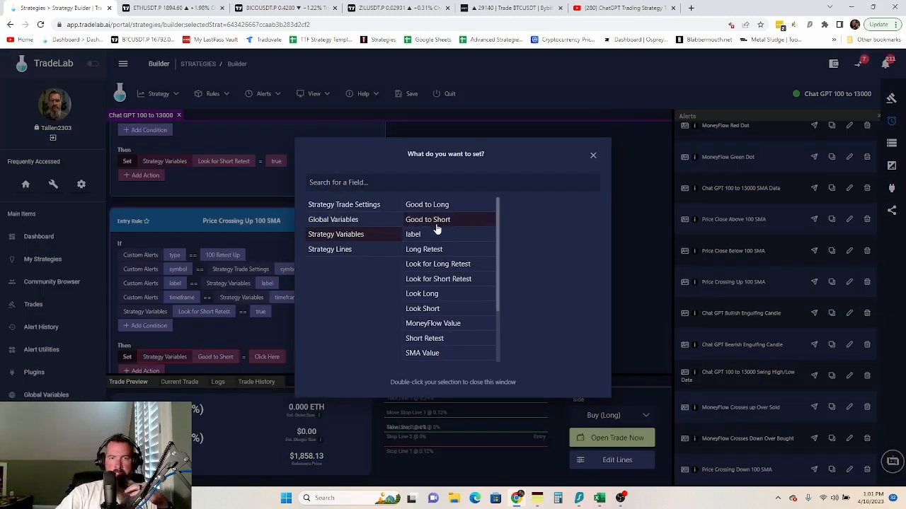
pyautogui.click(271, 359)
pyautogui.click(269, 358)
pyautogui.doubleClick(454, 186)
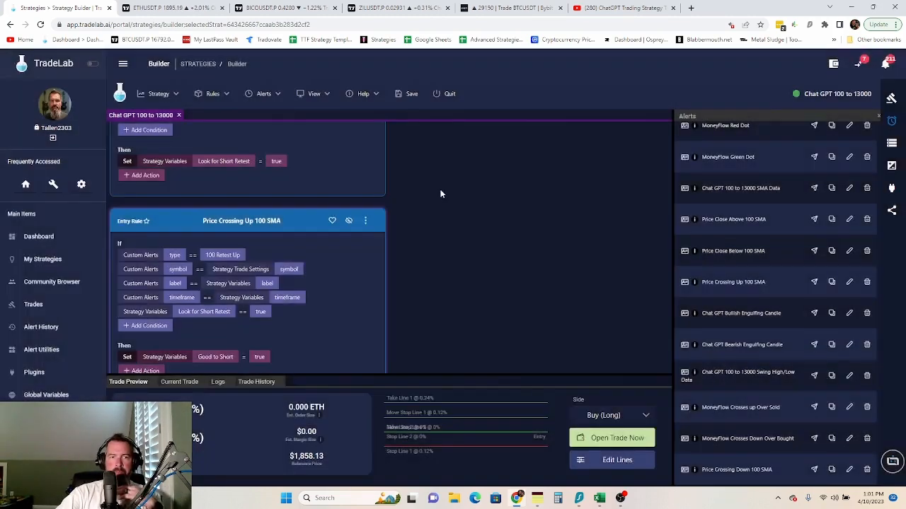
# - Move the Look for Short Retest condition to the top of the rule's conditions
pyautogui.click(369, 228)
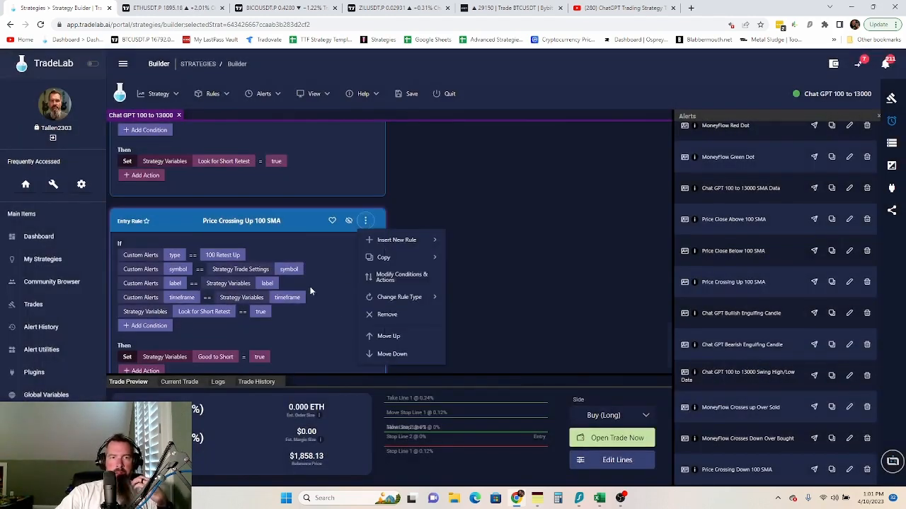
pyautogui.click(395, 274)
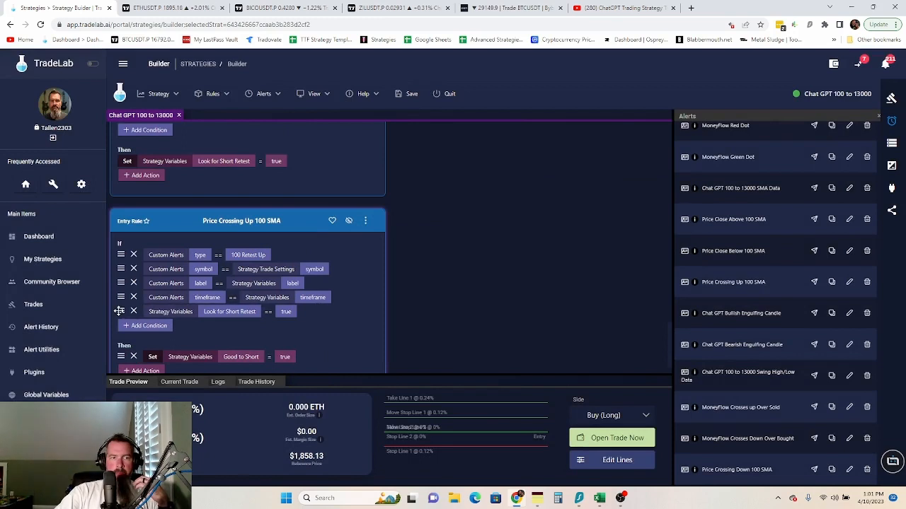
pyautogui.moveTo(122, 312); pyautogui.dragTo(124, 255)
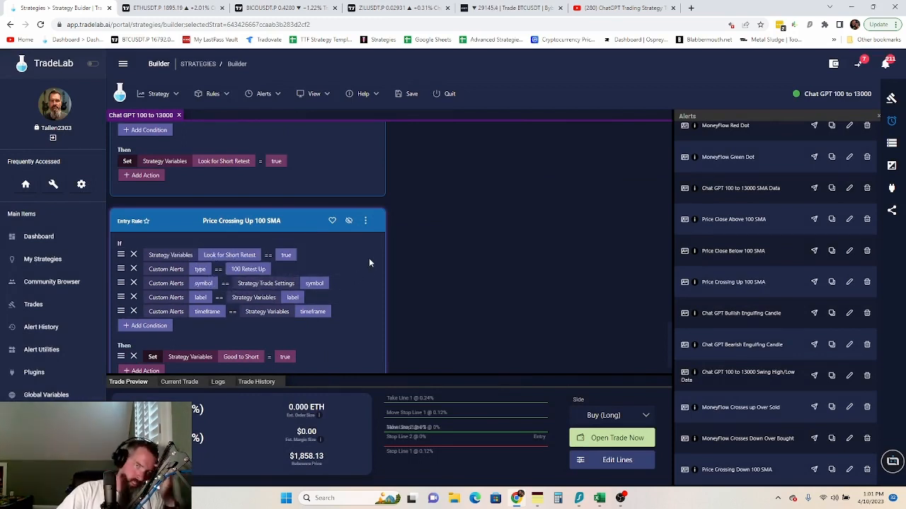
pyautogui.click(369, 229)
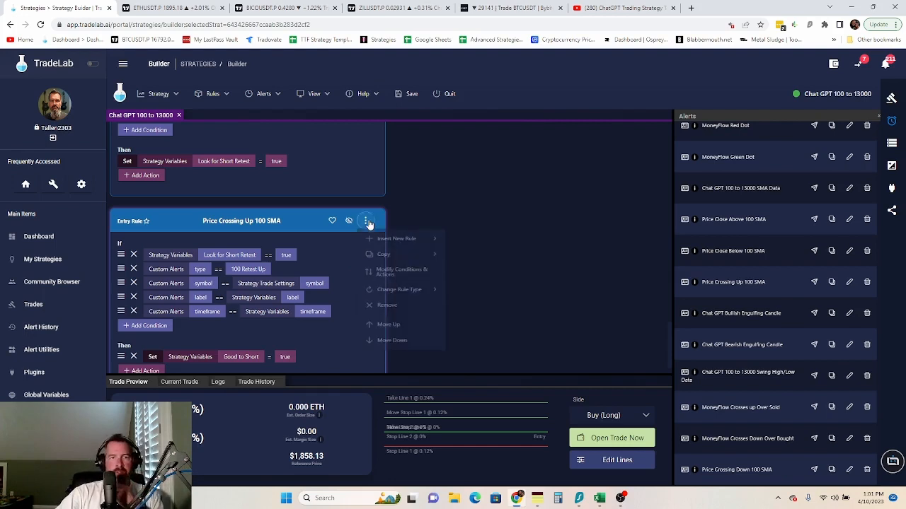
pyautogui.click(406, 278)
pyautogui.scroll(-1, 386, 283)
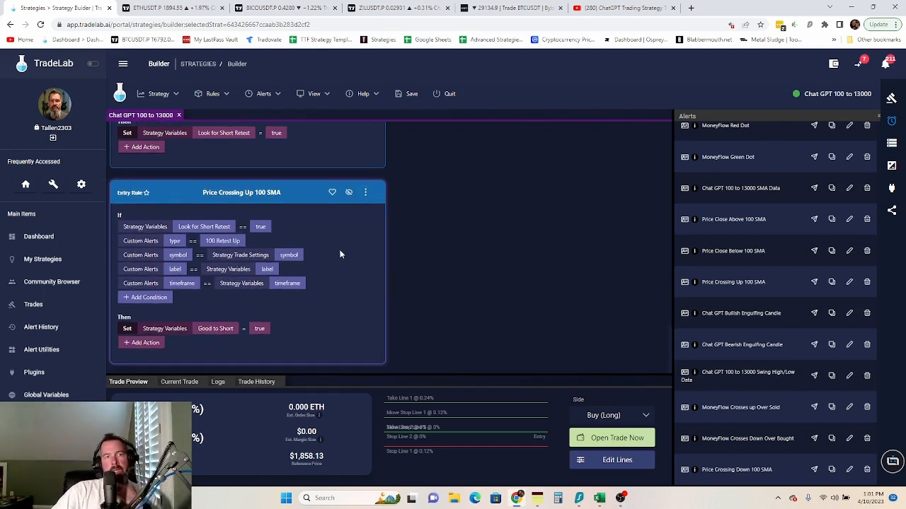
pyautogui.scroll(5, 342, 255)
pyautogui.scroll(-5, 343, 255)
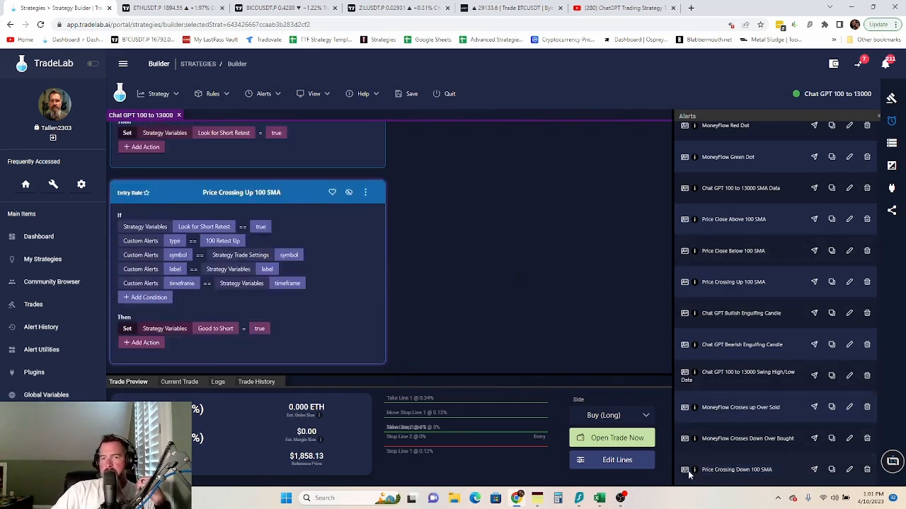
# - Create a Price Crossing Down 100 SMA entry rule and match its symbol to Strategy Trade Settings > Symbol
pyautogui.moveTo(684, 469); pyautogui.dragTo(280, 176)
pyautogui.moveTo(261, 152); pyautogui.dragTo(263, 153)
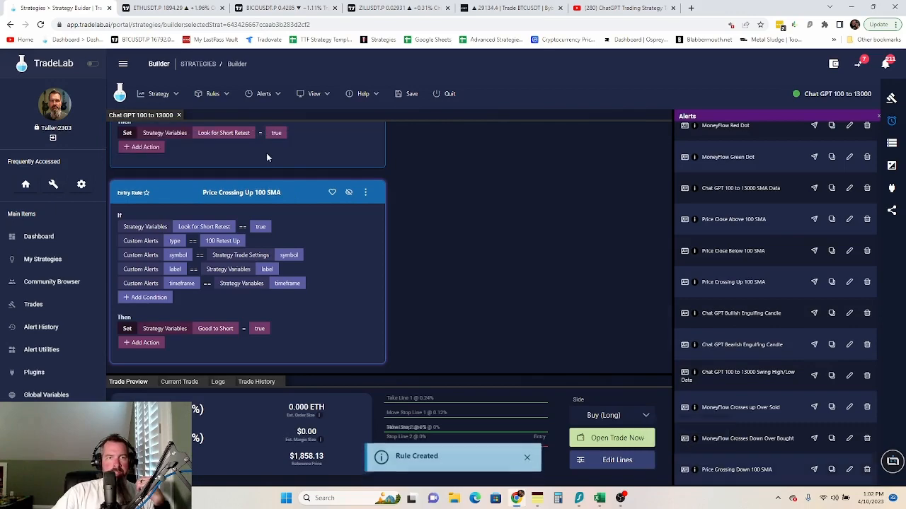
pyautogui.click(225, 269)
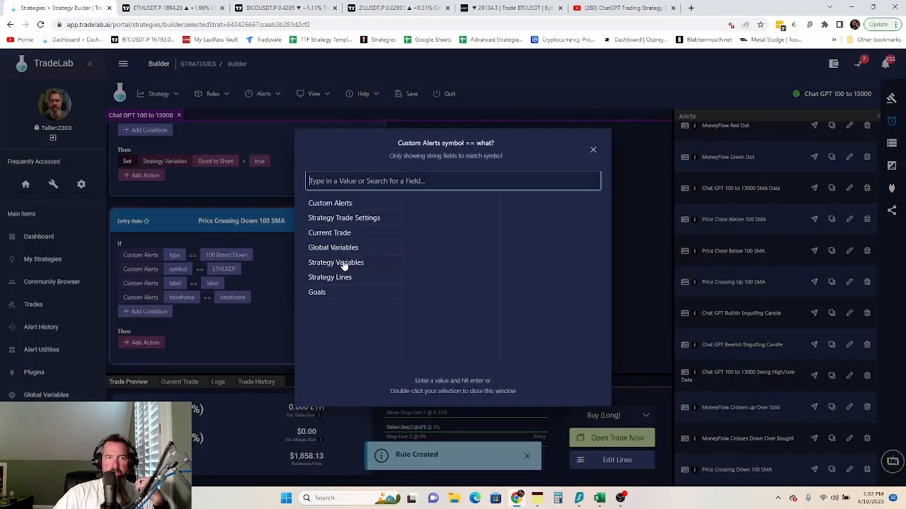
pyautogui.click(363, 219)
pyautogui.scroll(-2, 454, 252)
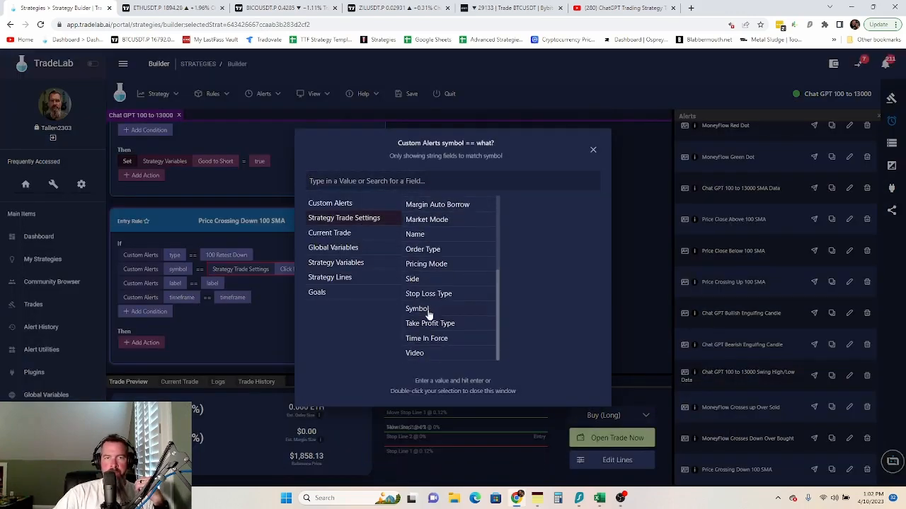
pyautogui.click(461, 312)
pyautogui.click(223, 283)
# - Match the rule's label and timeframe conditions to the label and timeframe Strategy Variables
pyautogui.click(212, 283)
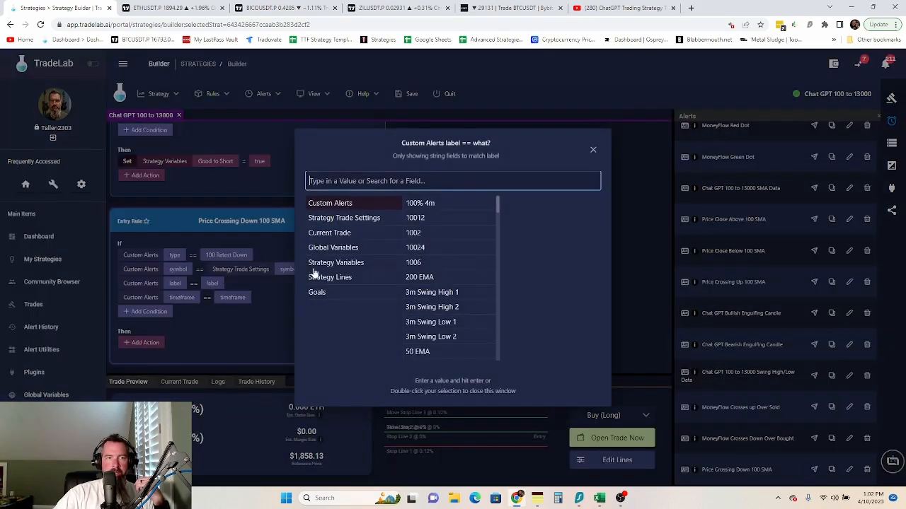
pyautogui.click(335, 262)
pyautogui.click(428, 203)
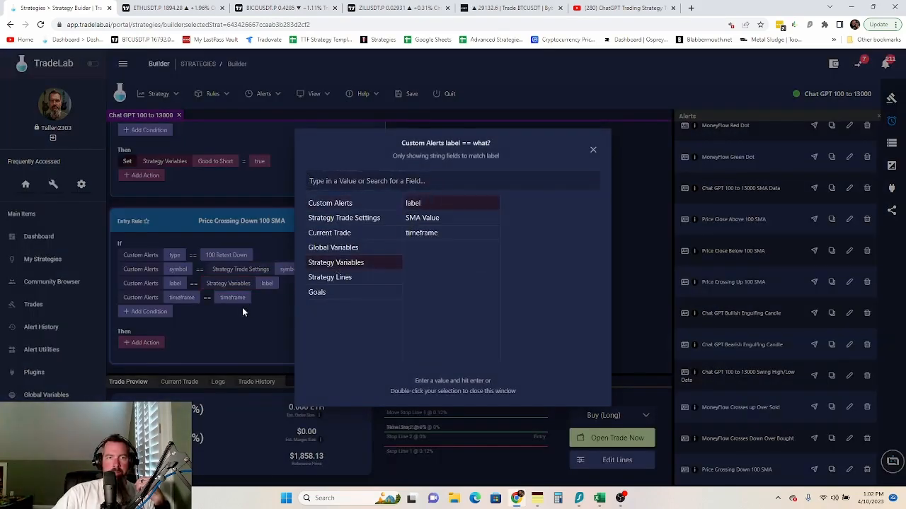
pyautogui.click(242, 307)
pyautogui.click(236, 300)
pyautogui.click(336, 263)
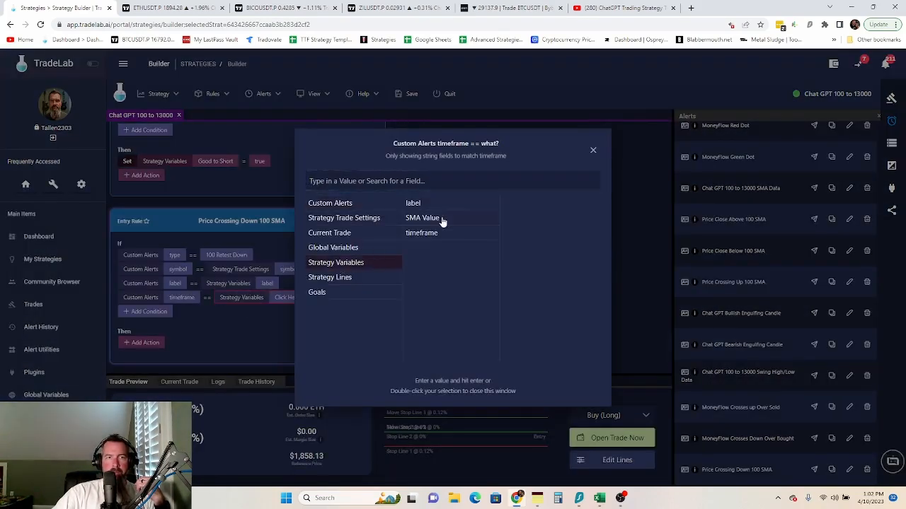
pyautogui.click(429, 233)
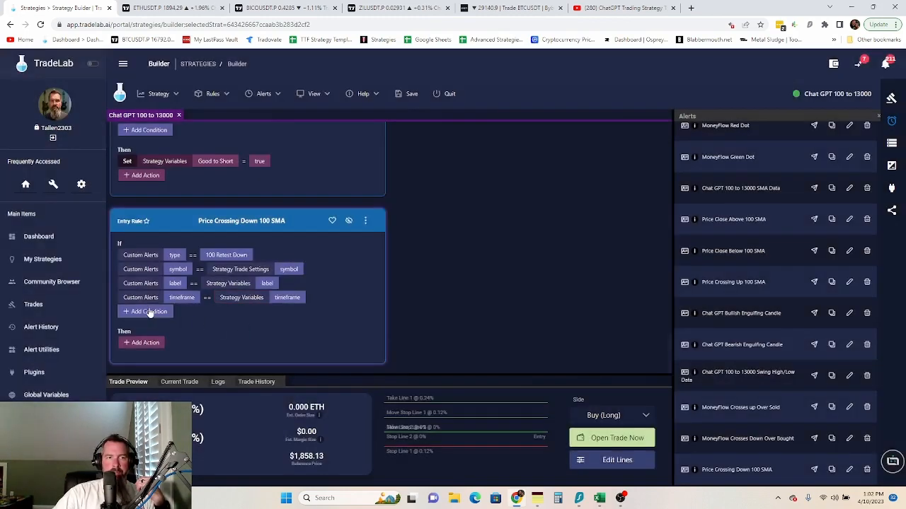
# - Add a condition requiring Strategy Variables > Look for Long Retest to be true
pyautogui.click(149, 312)
pyautogui.click(180, 312)
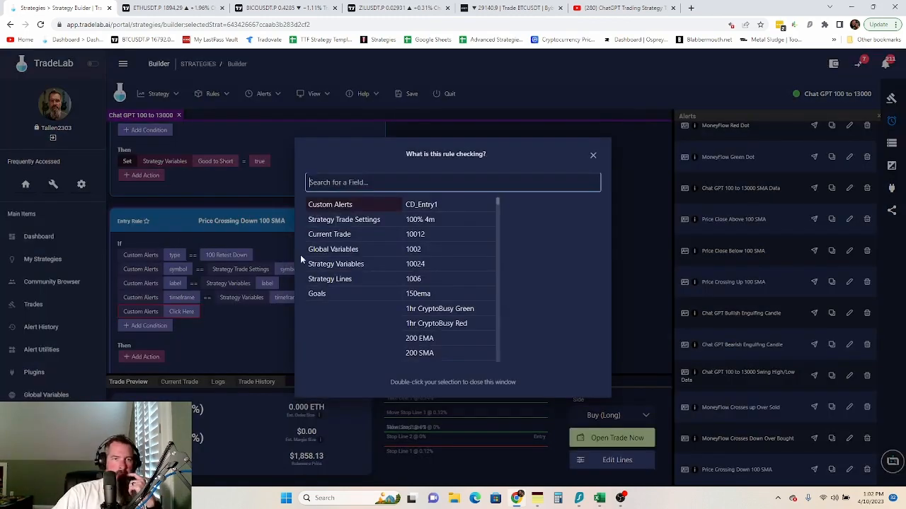
pyautogui.click(360, 266)
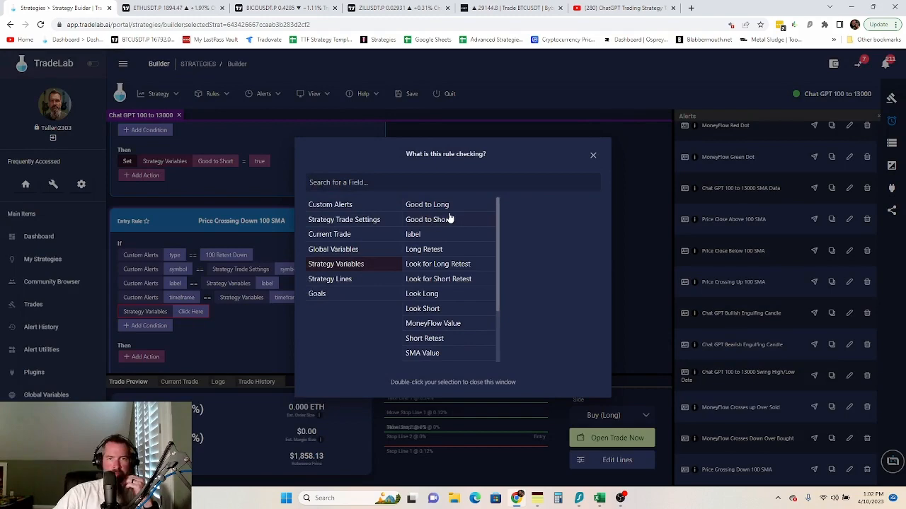
pyautogui.click(451, 265)
pyautogui.click(262, 314)
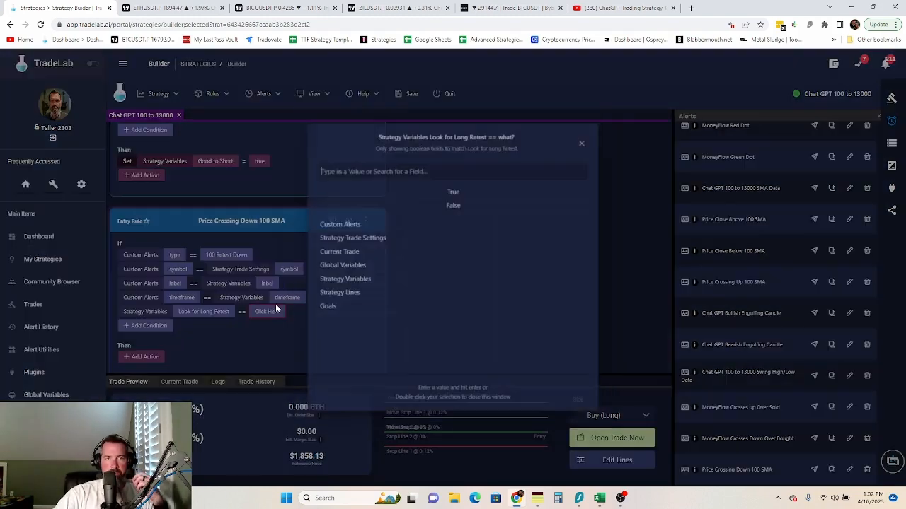
pyautogui.doubleClick(441, 189)
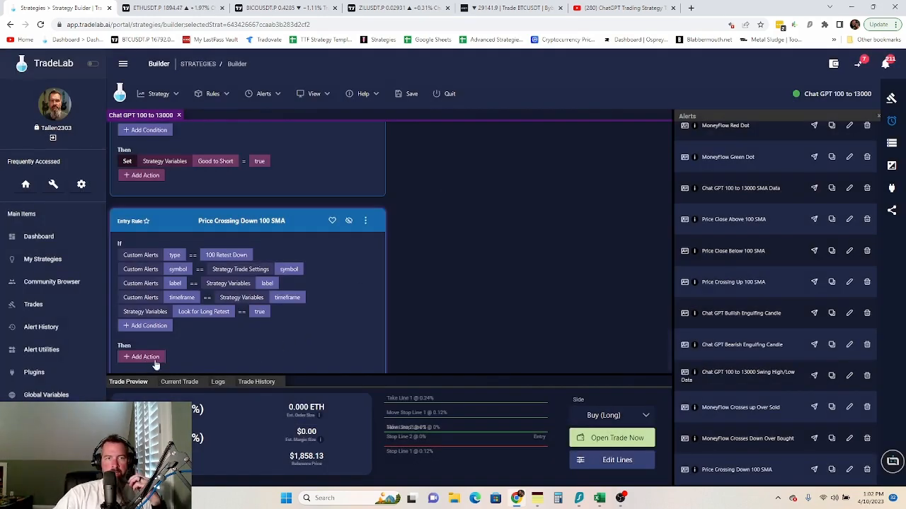
# - Add a Set action assigning True to Strategy Variables > Good to Long
pyautogui.click(129, 357)
pyautogui.click(135, 144)
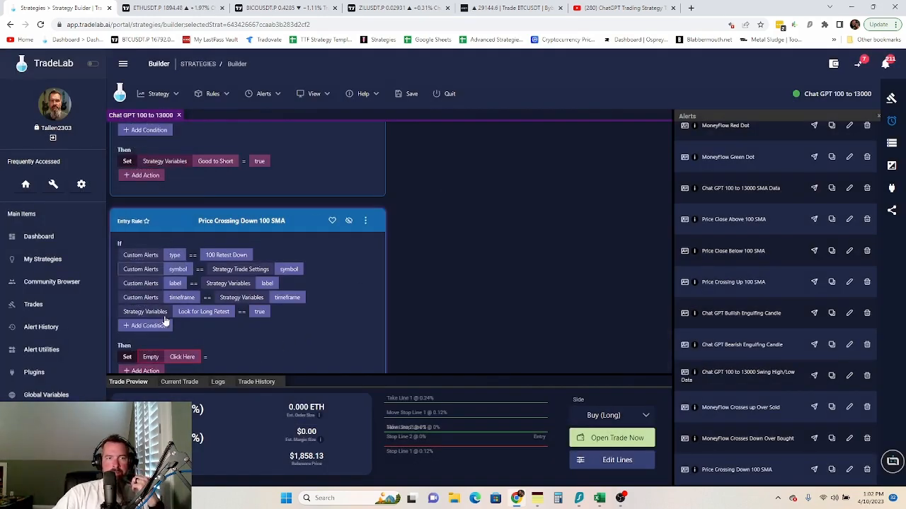
pyautogui.click(173, 360)
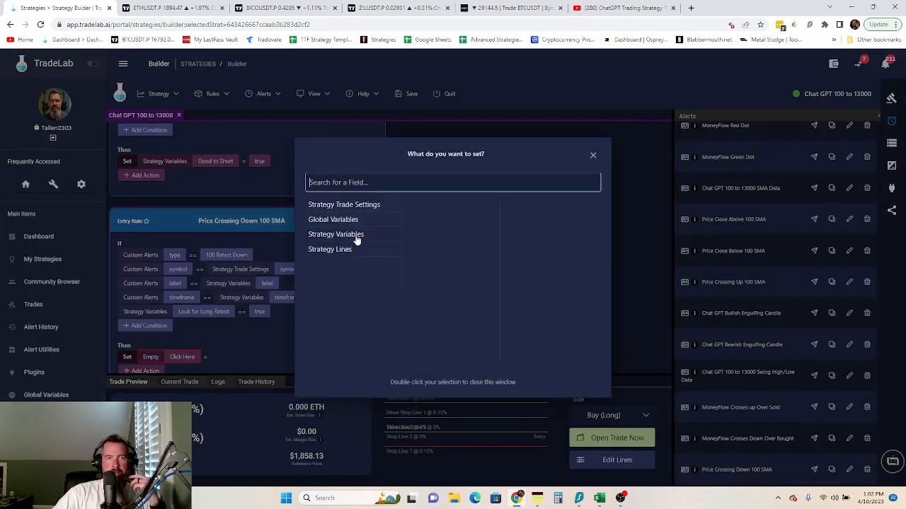
pyautogui.click(358, 236)
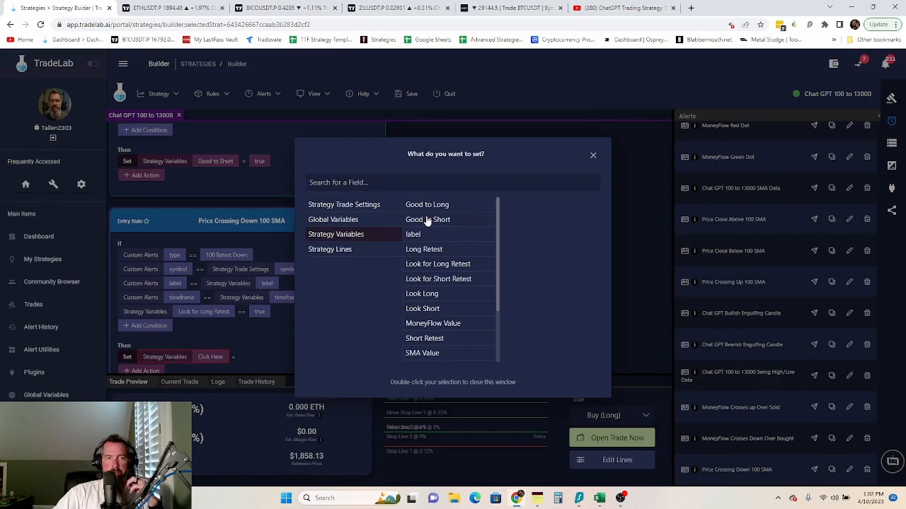
pyautogui.click(430, 206)
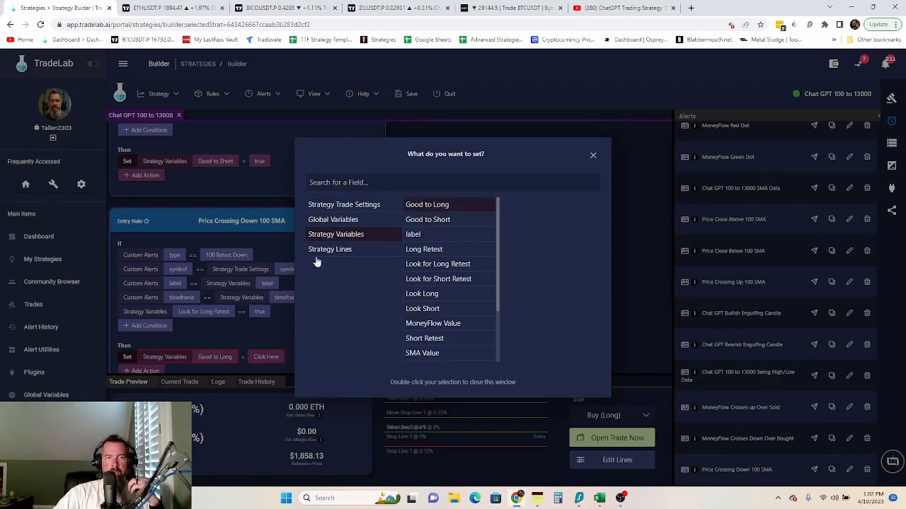
pyautogui.click(273, 330)
pyautogui.click(262, 358)
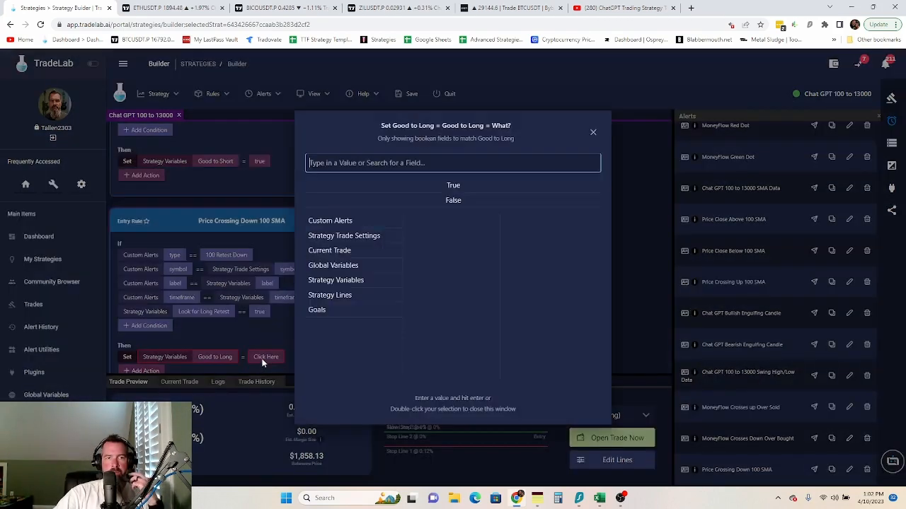
pyautogui.doubleClick(457, 187)
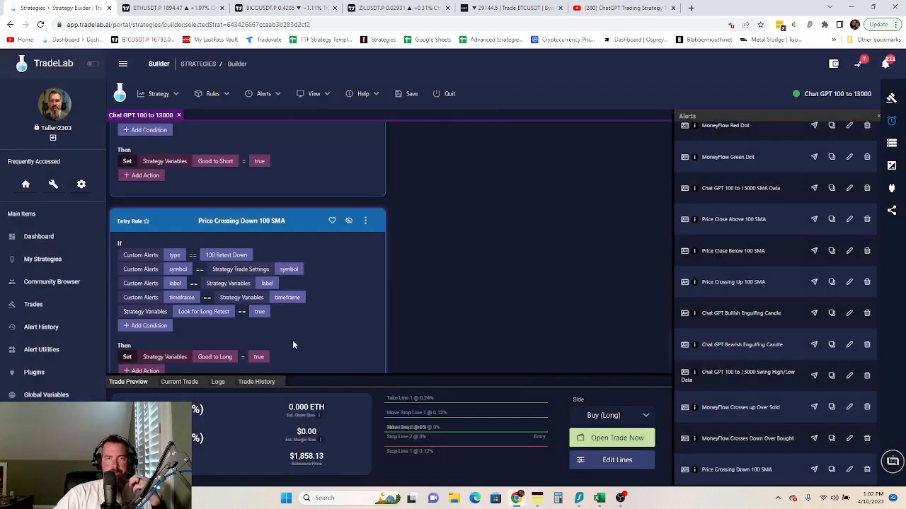
# - Move the Look for Long Retest condition to the top of the rule's conditions
pyautogui.click(366, 221)
pyautogui.click(393, 275)
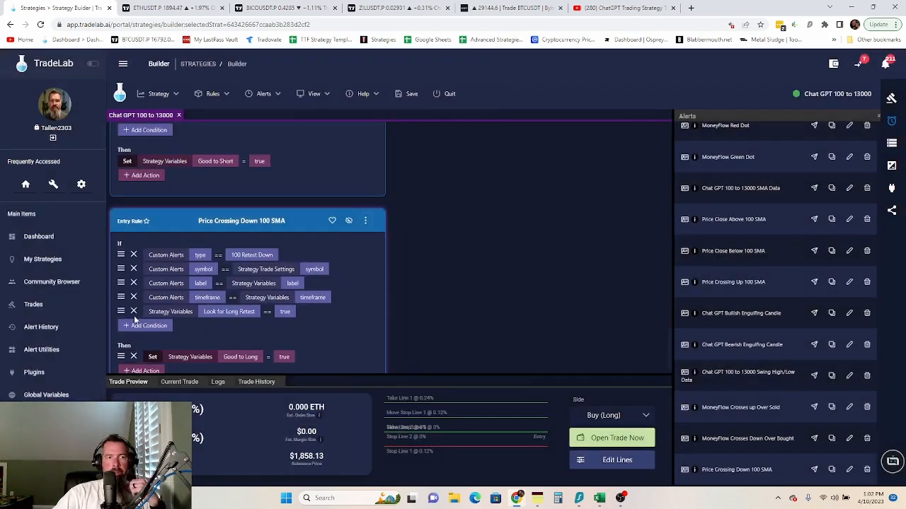
pyautogui.moveTo(121, 311); pyautogui.dragTo(121, 255)
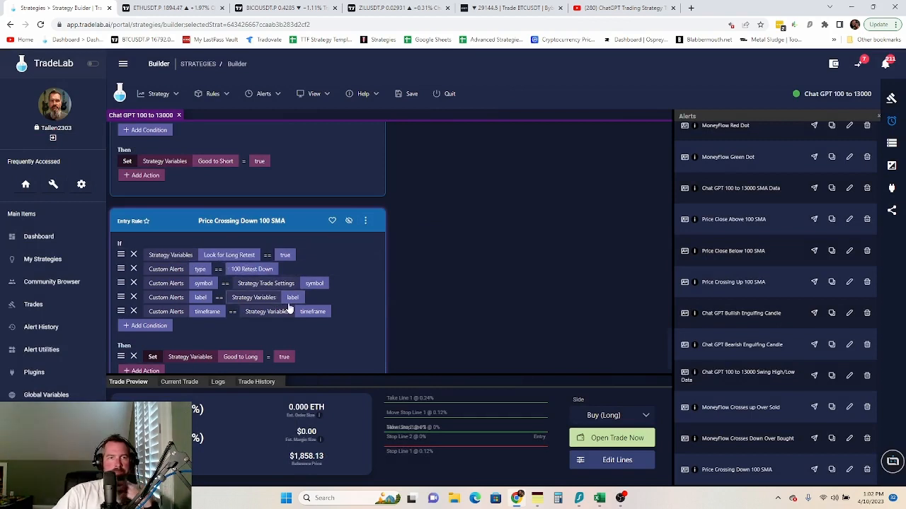
pyautogui.click(365, 221)
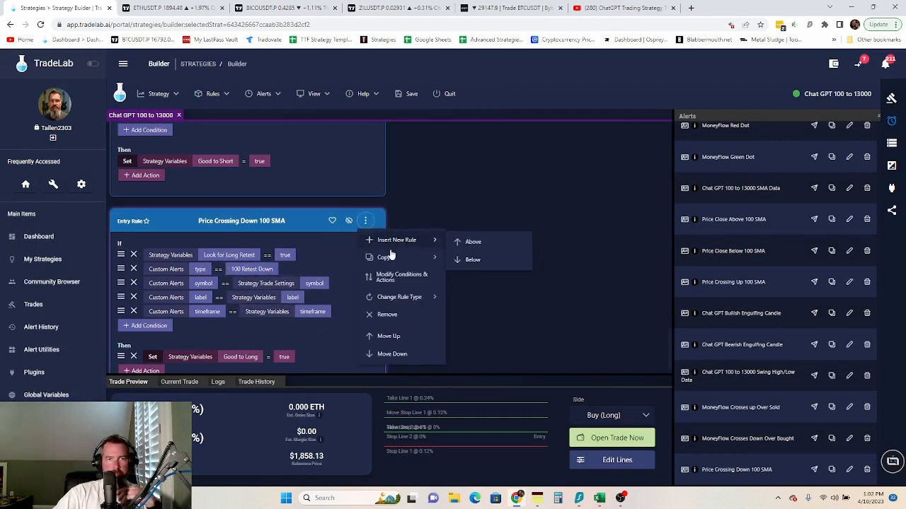
pyautogui.click(394, 277)
# - Review the rule list and switch the side panel from Alerts to Variables to see current values
pyautogui.scroll(-1, 351, 306)
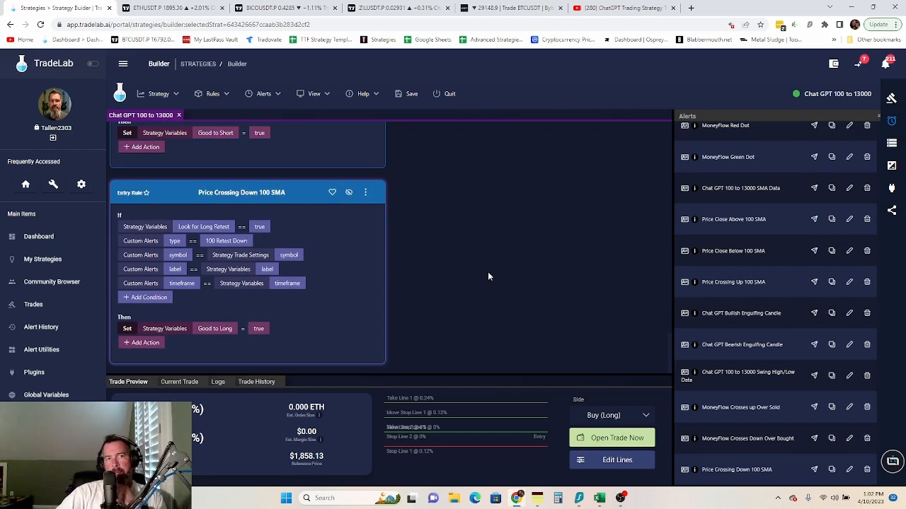
pyautogui.scroll(6, 488, 272)
pyautogui.scroll(-2, 487, 266)
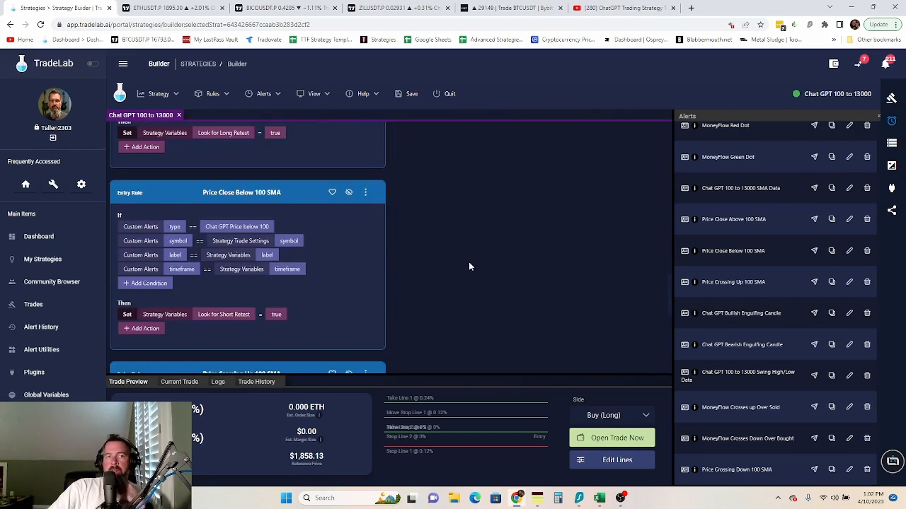
pyautogui.scroll(-5, 463, 258)
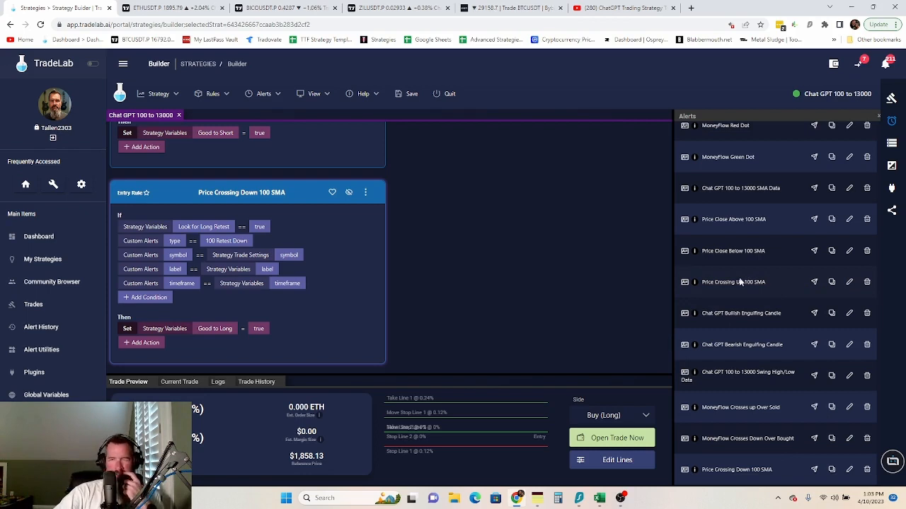
pyautogui.click(893, 143)
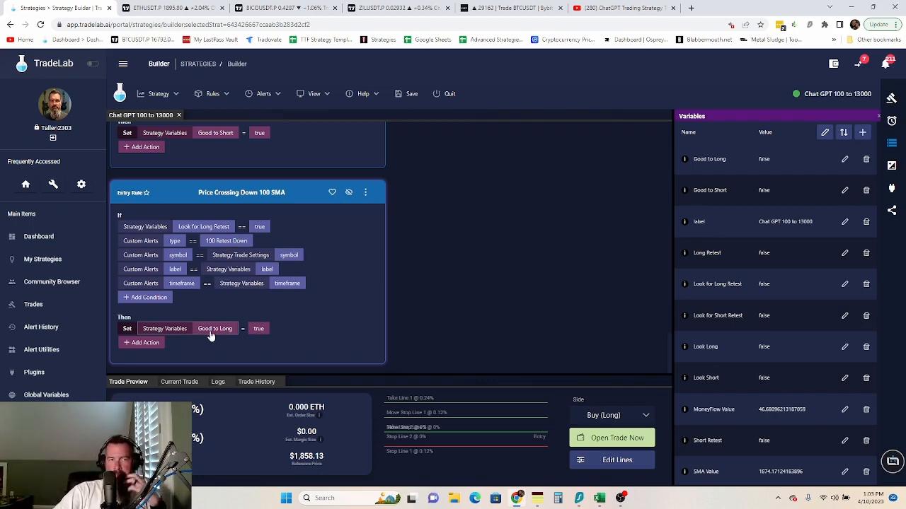
pyautogui.scroll(2, 267, 347)
# - Change the Price Crossing Up rule's Set action to target Short Retest
pyautogui.click(214, 274)
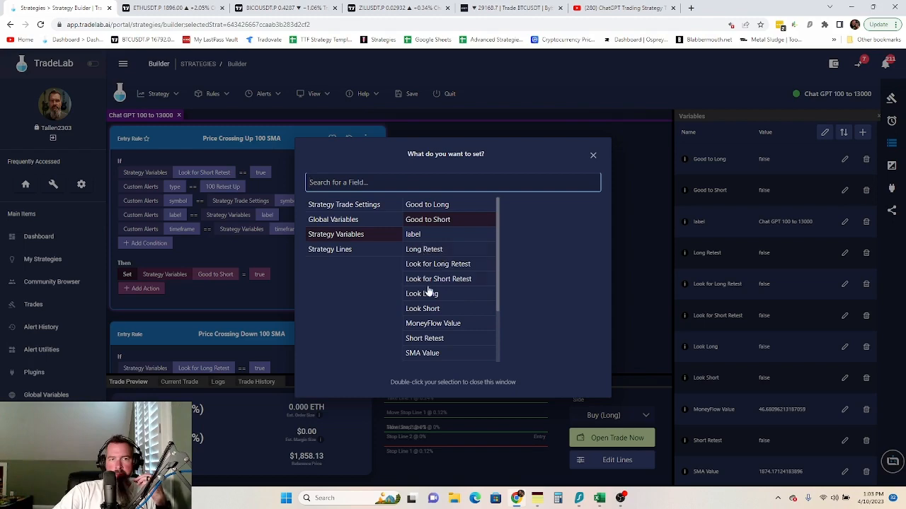
pyautogui.click(425, 338)
pyautogui.click(242, 301)
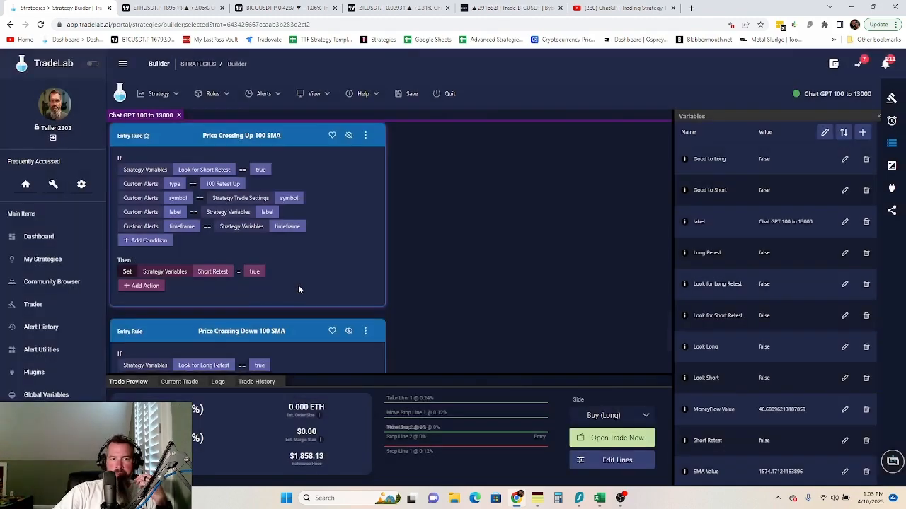
pyautogui.scroll(-2, 299, 286)
# - Make the Price Crossing Down rule set Long Retest instead, then show the Alerts panel
pyautogui.click(217, 329)
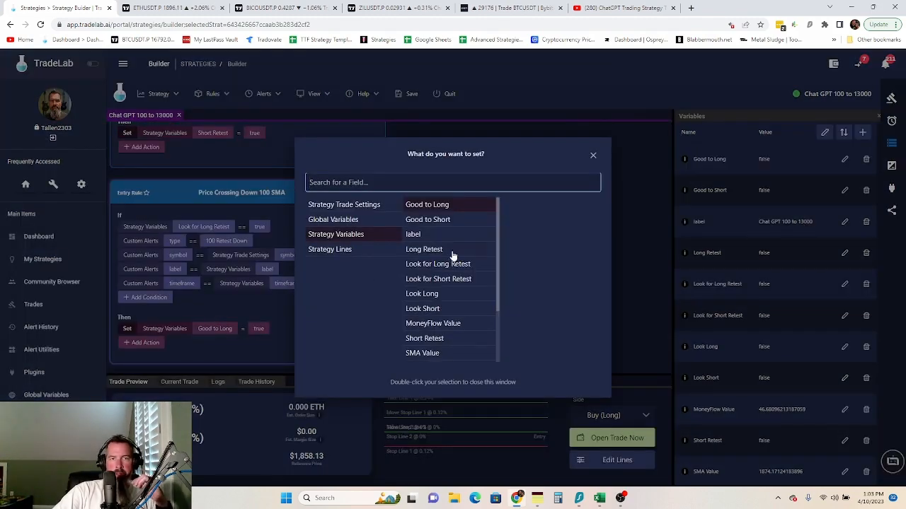
pyautogui.click(427, 249)
pyautogui.click(237, 344)
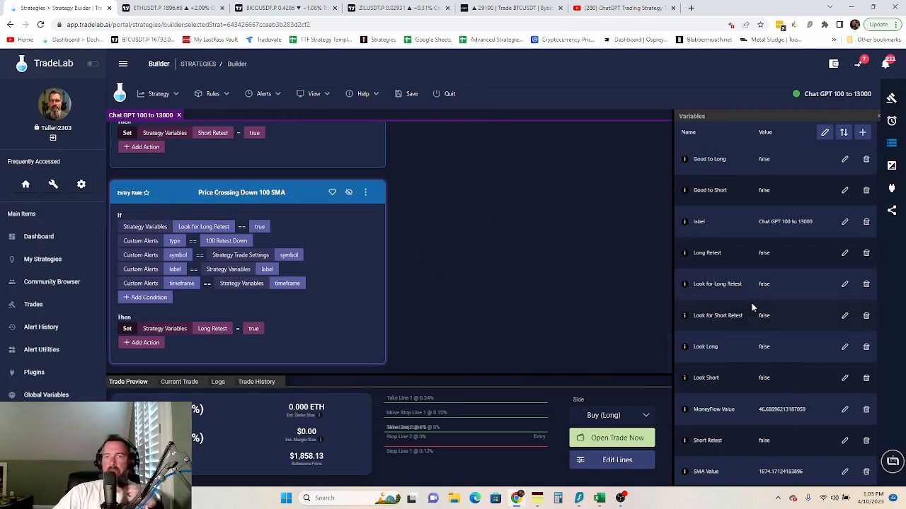
pyautogui.click(892, 120)
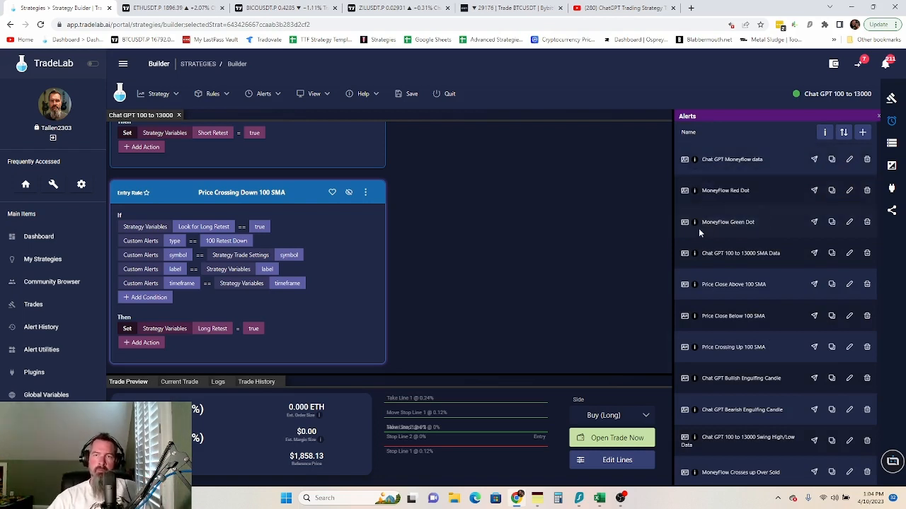
# - Create a MoneyFlow Red Dot entry rule matching the strategy's symbol, label and timeframe
pyautogui.moveTo(684, 192); pyautogui.dragTo(208, 139)
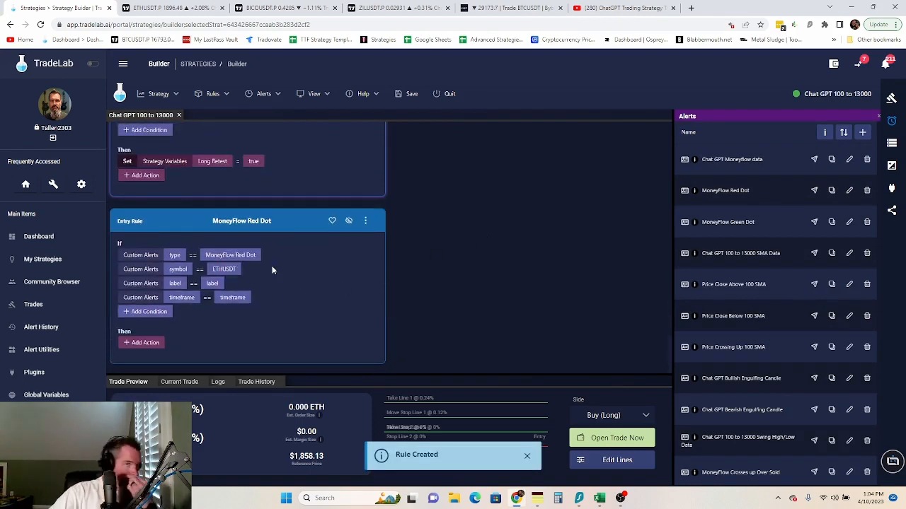
pyautogui.click(215, 269)
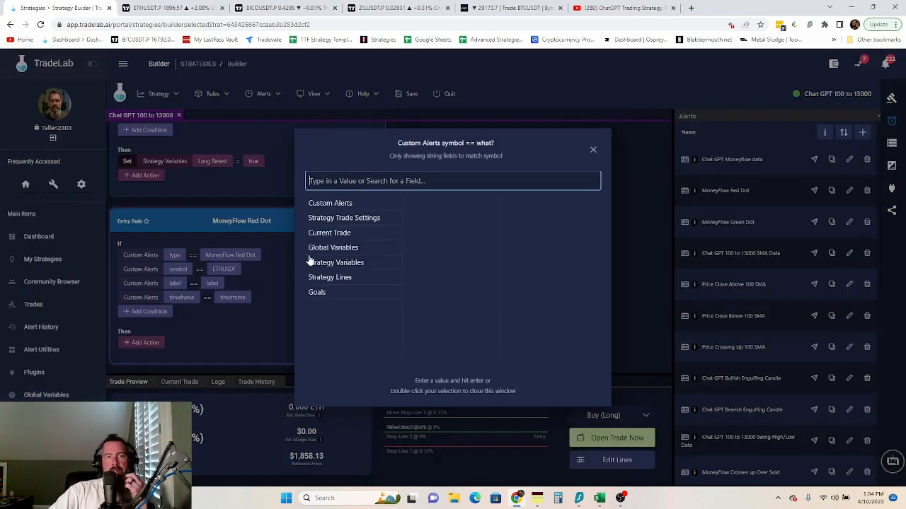
pyautogui.click(348, 262)
pyautogui.click(354, 218)
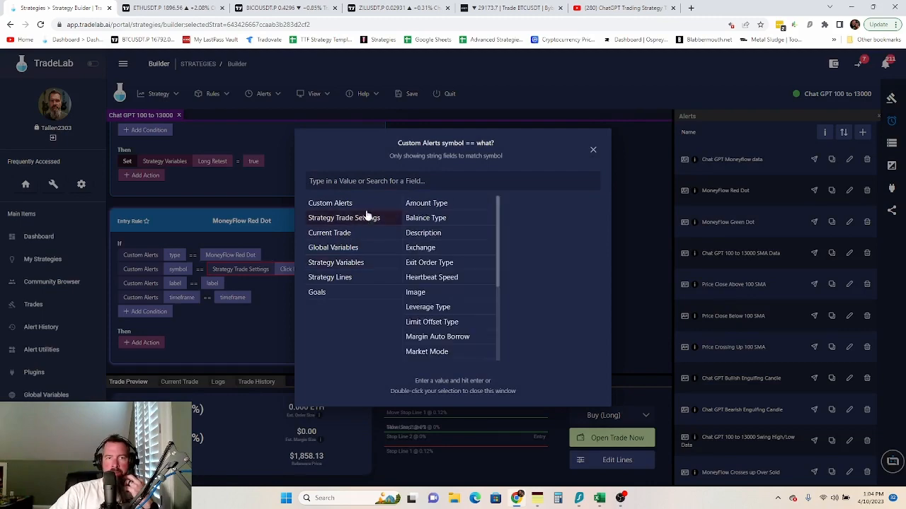
pyautogui.scroll(-2, 427, 331)
pyautogui.doubleClick(430, 311)
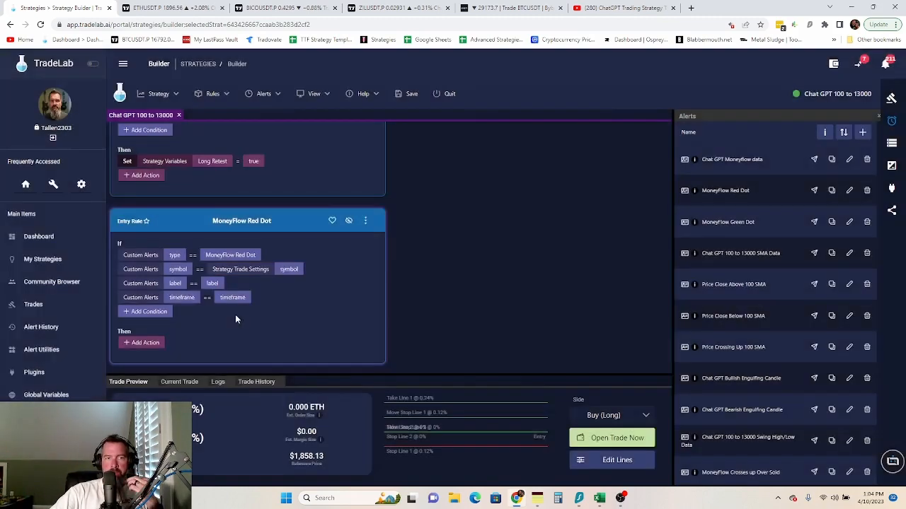
pyautogui.click(215, 283)
pyautogui.click(344, 263)
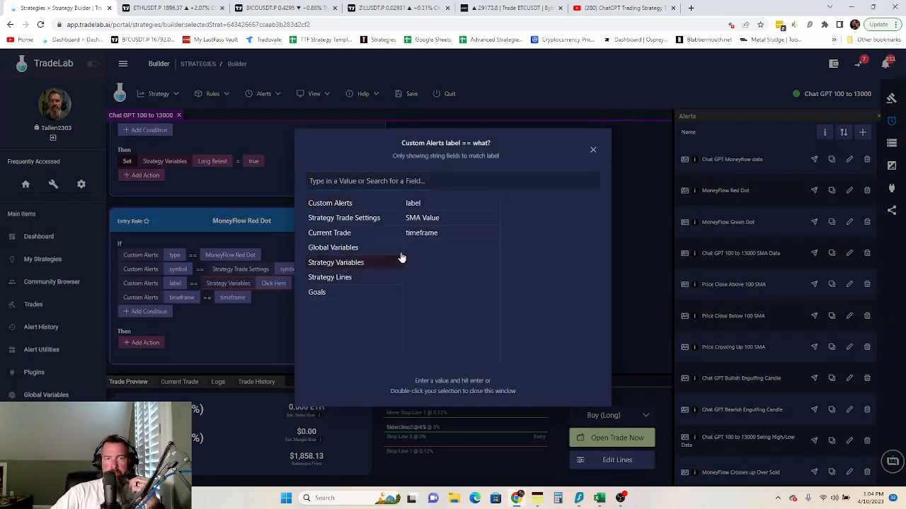
pyautogui.doubleClick(428, 210)
pyautogui.click(233, 298)
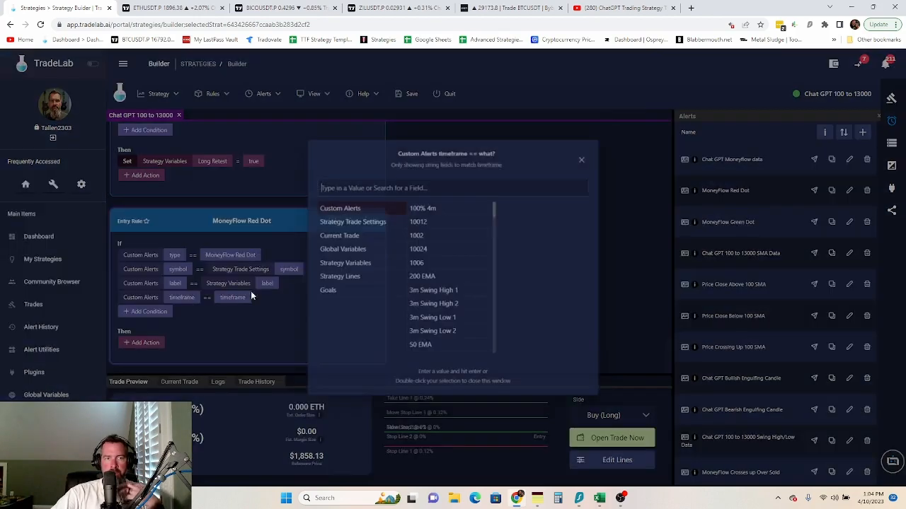
pyautogui.click(344, 263)
pyautogui.doubleClick(420, 236)
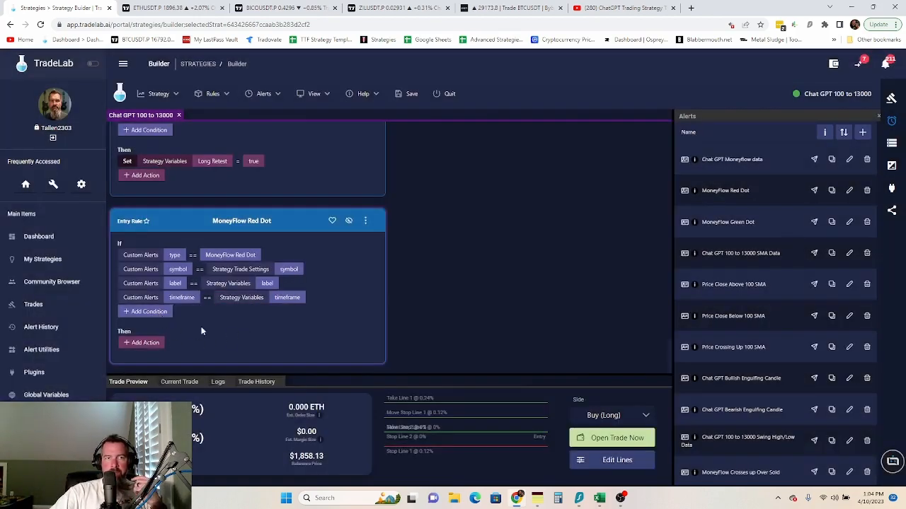
# - Add a Short Retest == true condition and move it to the top of the conditions
pyautogui.scroll(3, 232, 323)
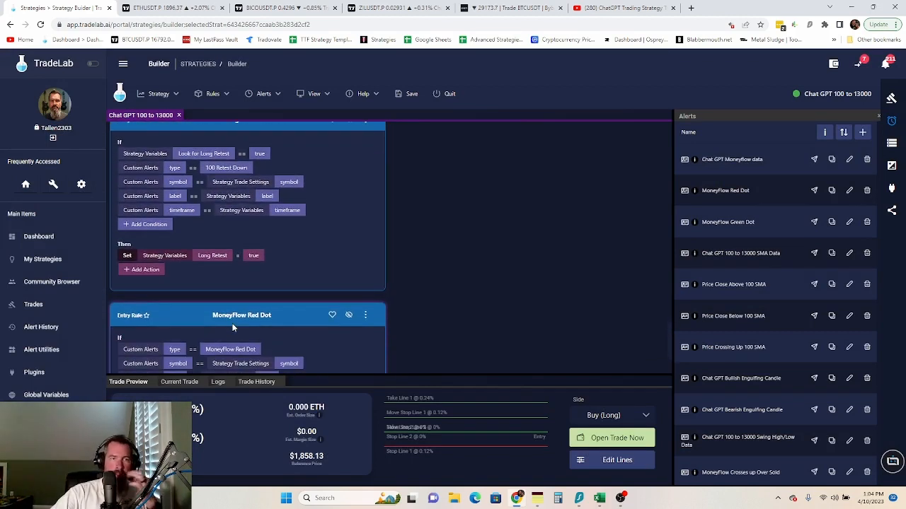
pyautogui.scroll(-3, 173, 320)
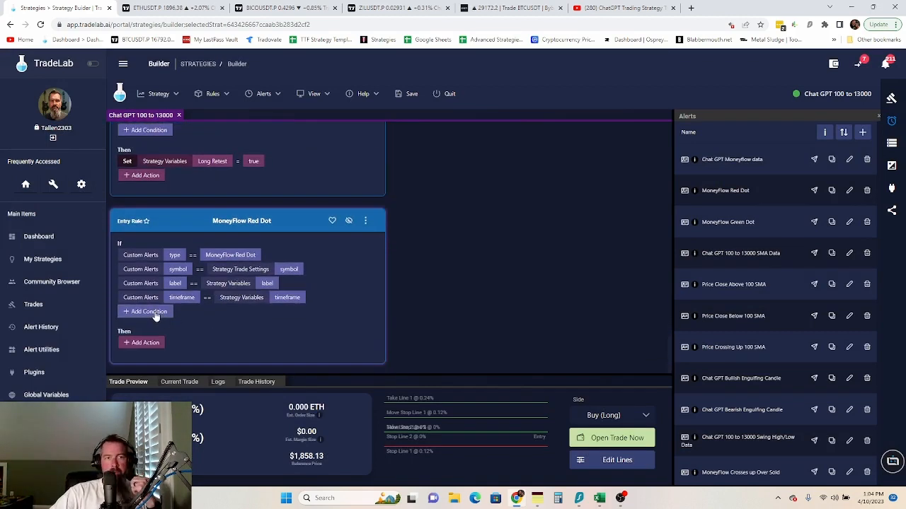
pyautogui.click(153, 314)
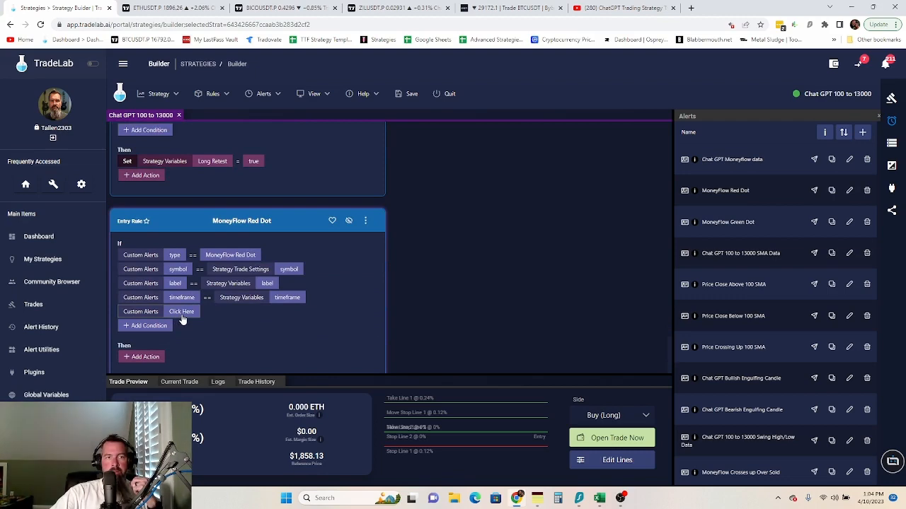
pyautogui.click(181, 313)
pyautogui.click(354, 267)
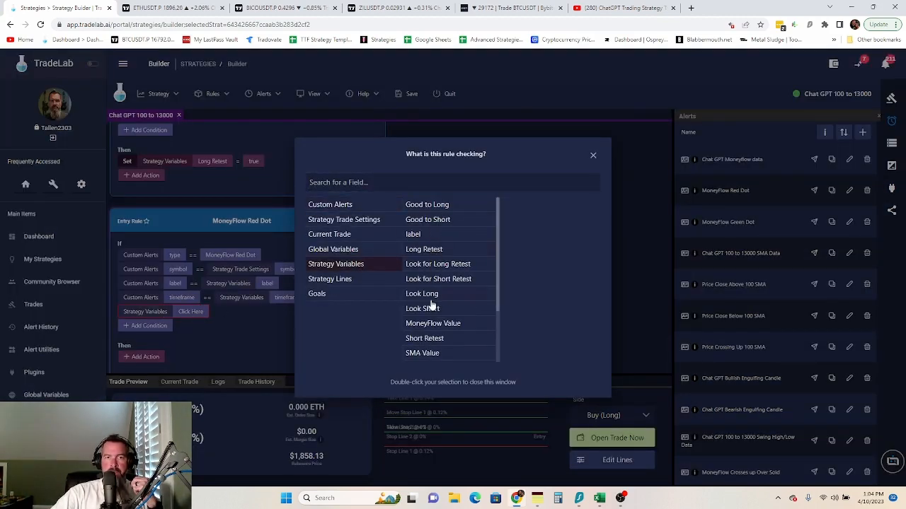
pyautogui.click(425, 339)
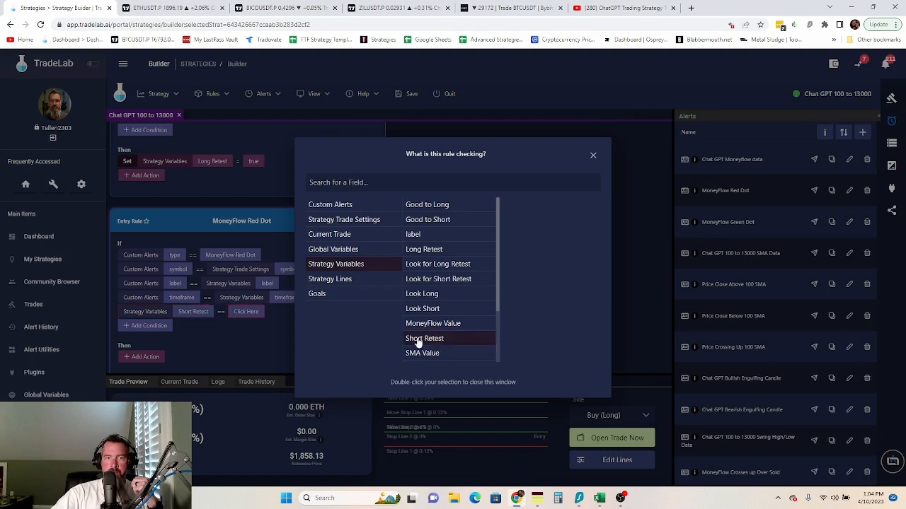
pyautogui.click(246, 316)
pyautogui.click(245, 311)
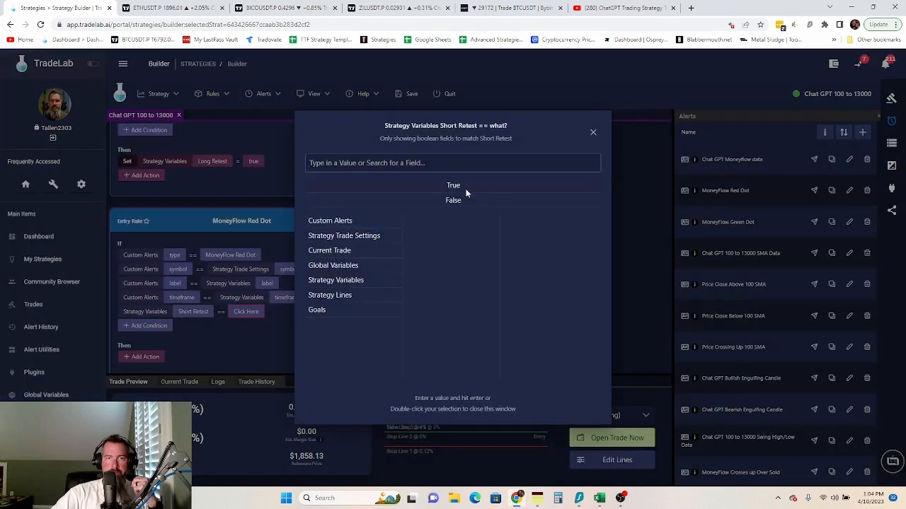
pyautogui.doubleClick(466, 188)
pyautogui.click(365, 221)
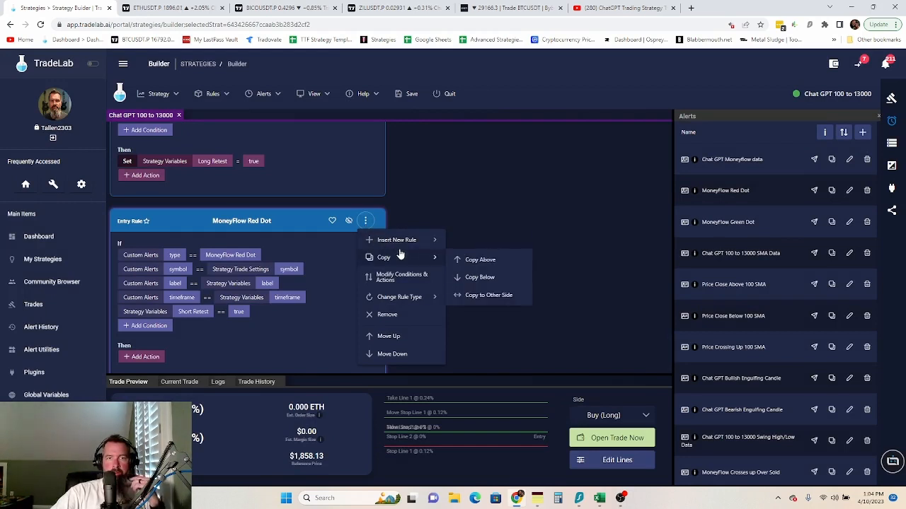
pyautogui.click(397, 278)
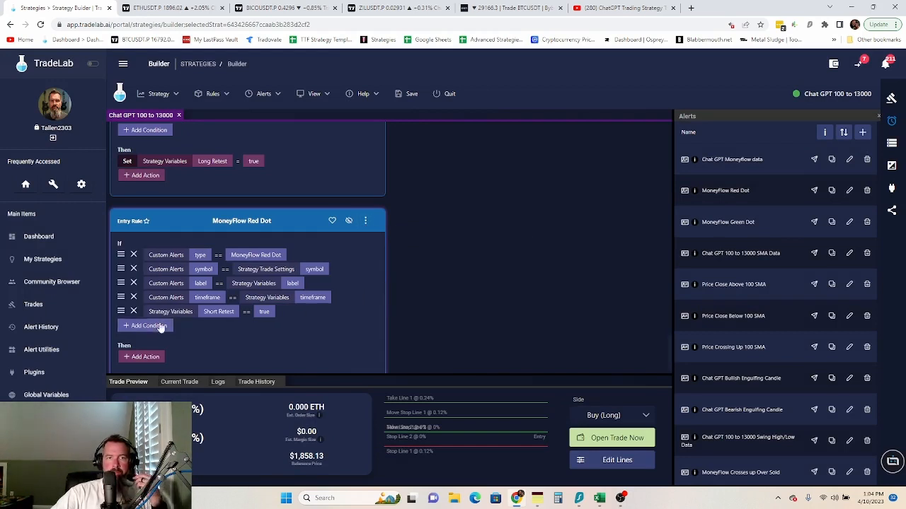
pyautogui.moveTo(121, 269)
pyautogui.mouseDown()
pyautogui.moveTo(130, 271)
pyautogui.moveTo(132, 256)
pyautogui.mouseUp()
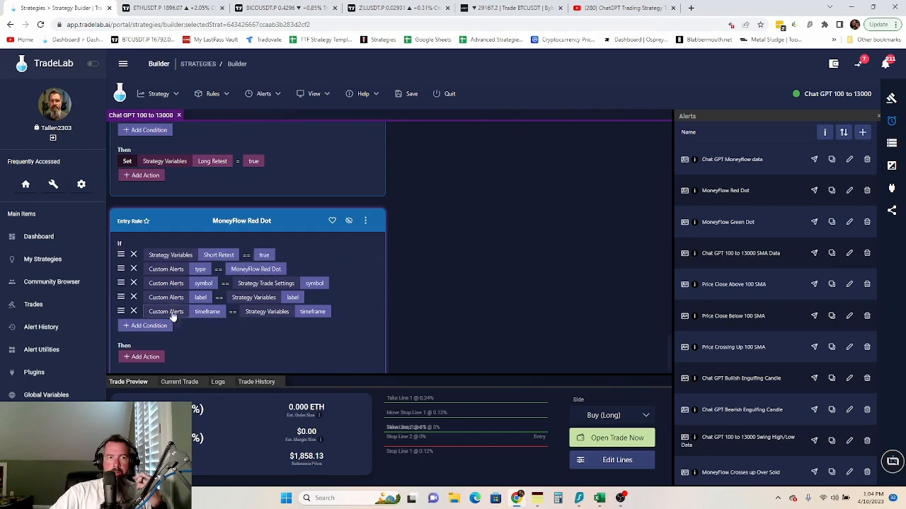
# - Add a MoneyFlow Value >= 80 condition and move it to the top
pyautogui.click(157, 326)
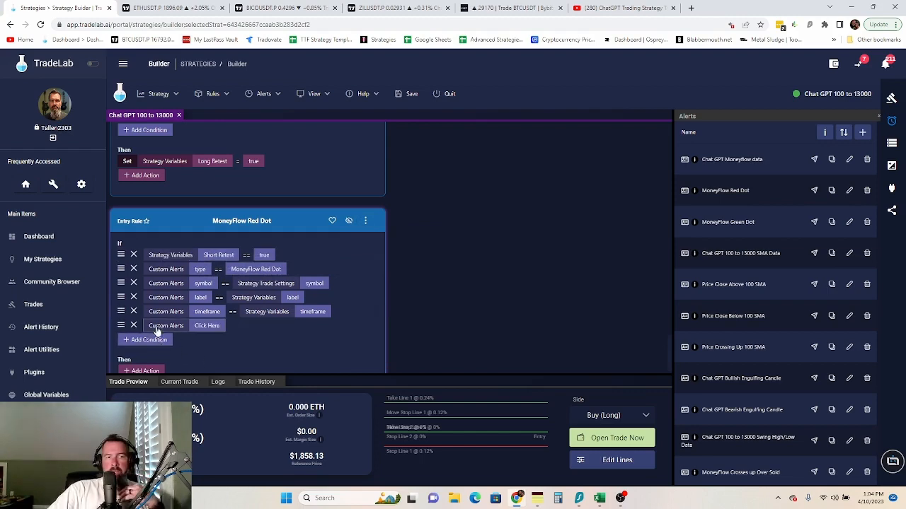
pyautogui.click(204, 326)
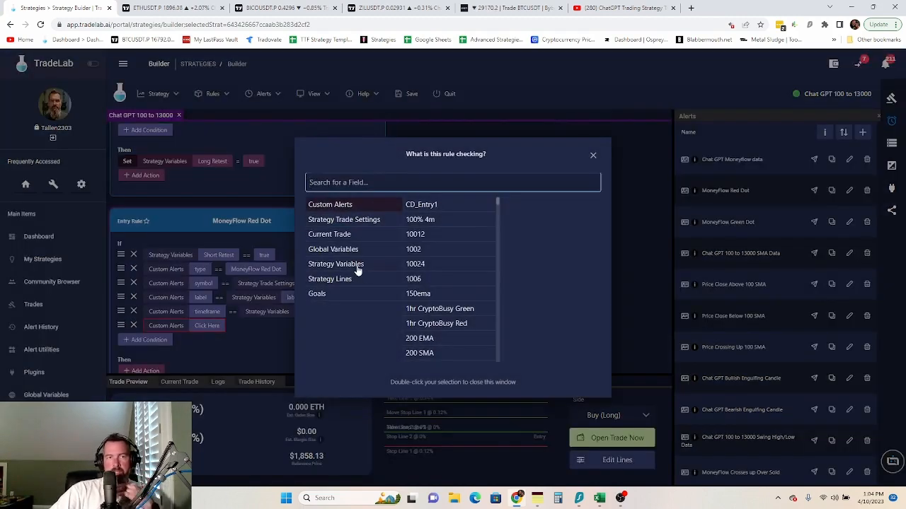
pyautogui.click(357, 267)
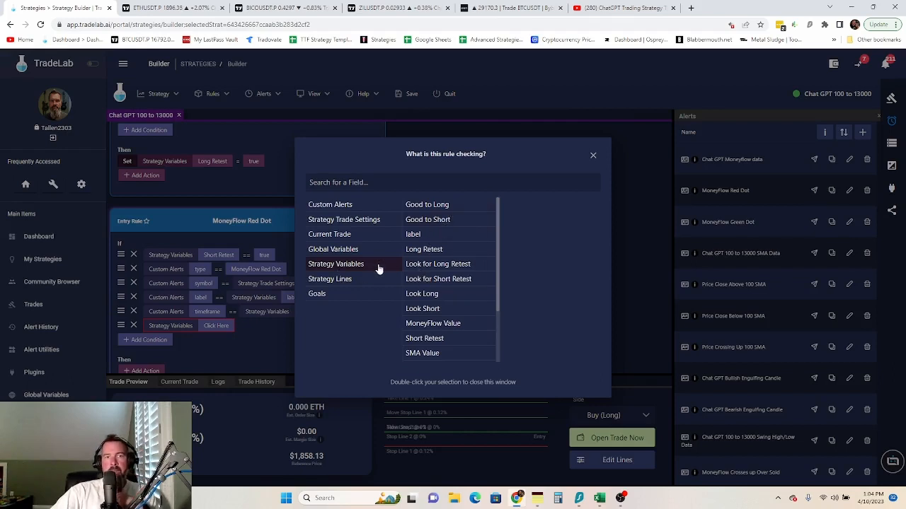
pyautogui.scroll(-2, 443, 303)
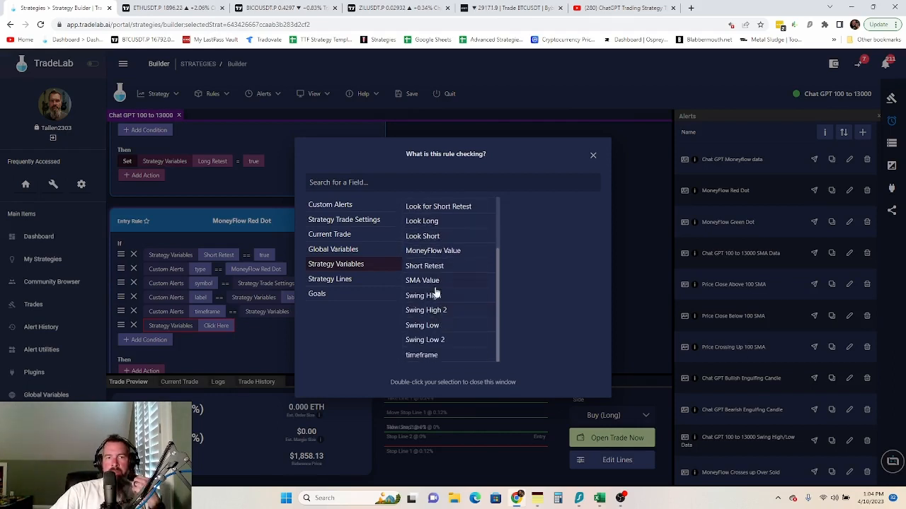
pyautogui.click(443, 253)
pyautogui.click(218, 340)
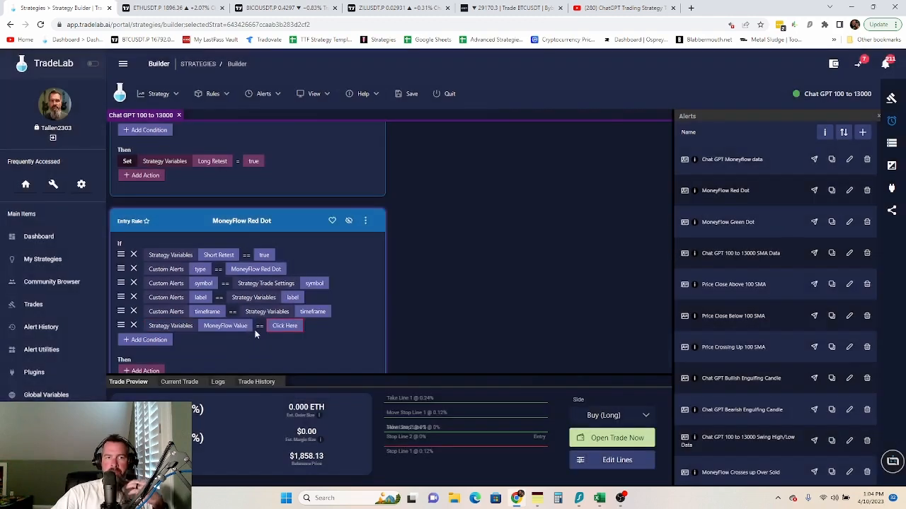
pyautogui.click(260, 326)
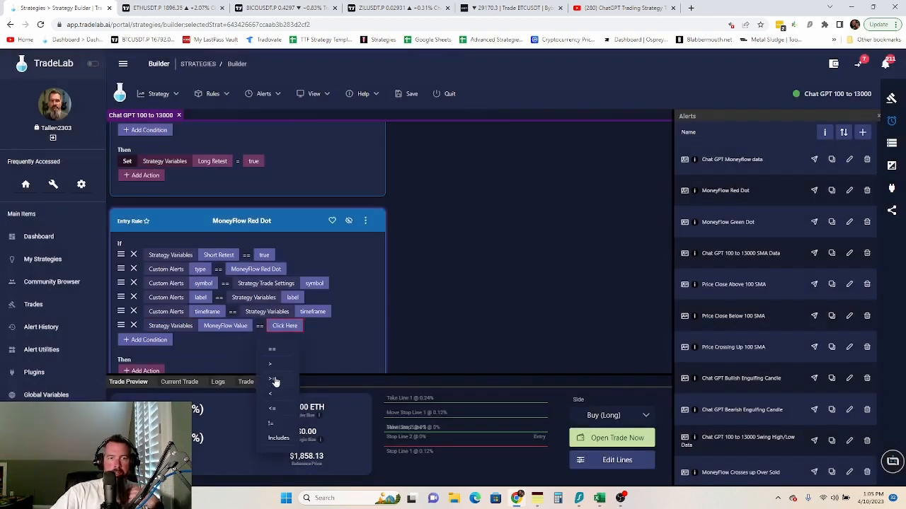
pyautogui.click(276, 381)
pyautogui.click(283, 329)
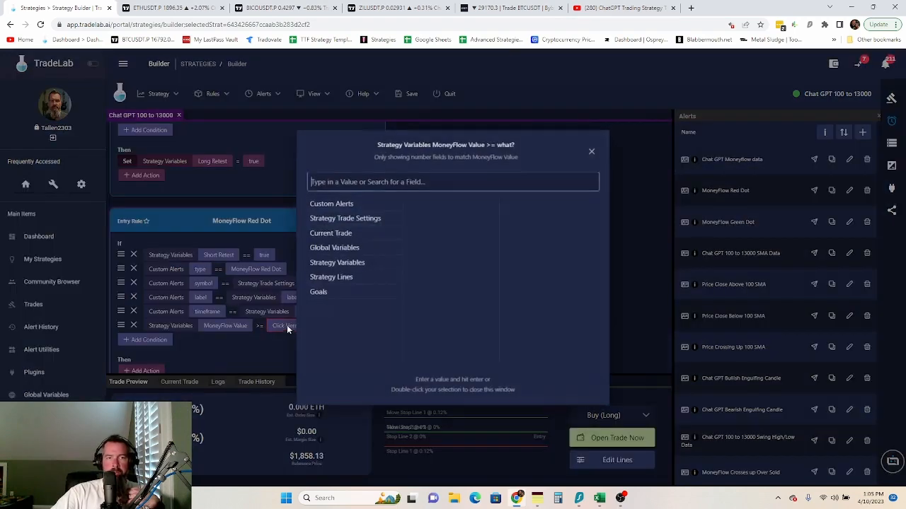
pyautogui.write('80')
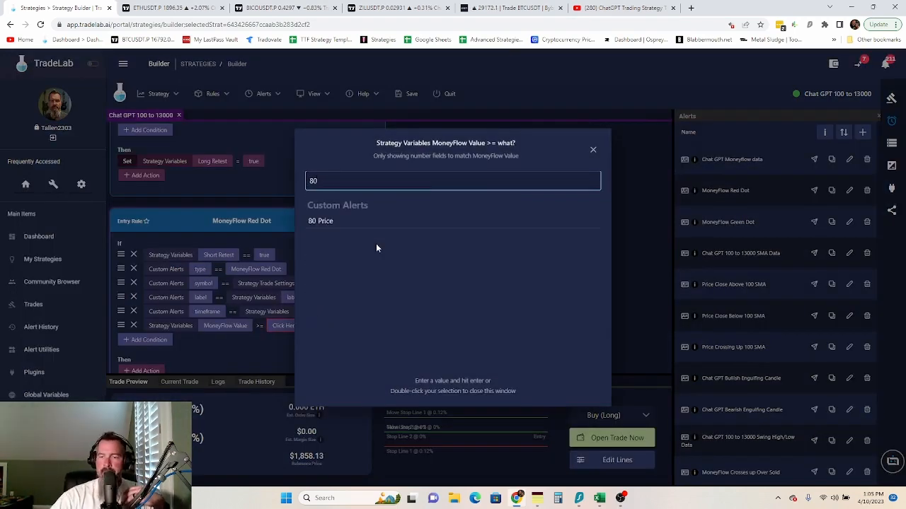
pyautogui.press('Return')
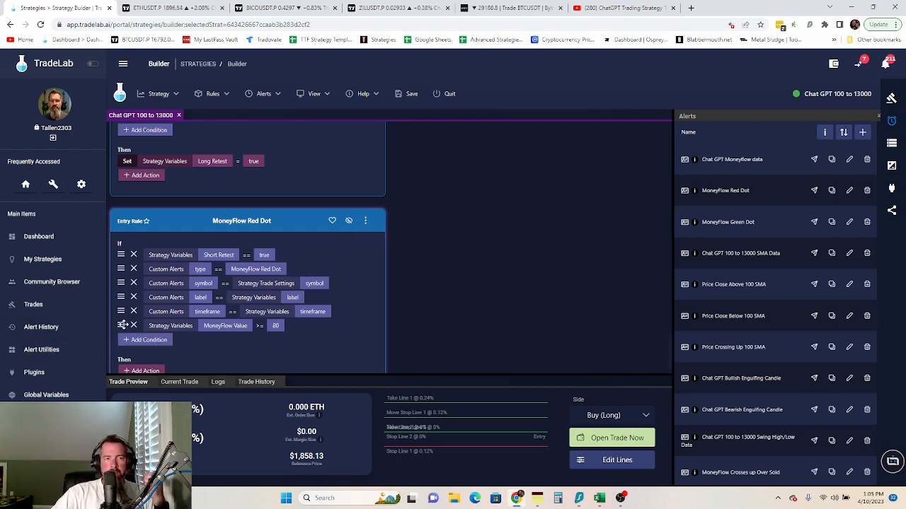
pyautogui.moveTo(121, 325); pyautogui.dragTo(131, 255)
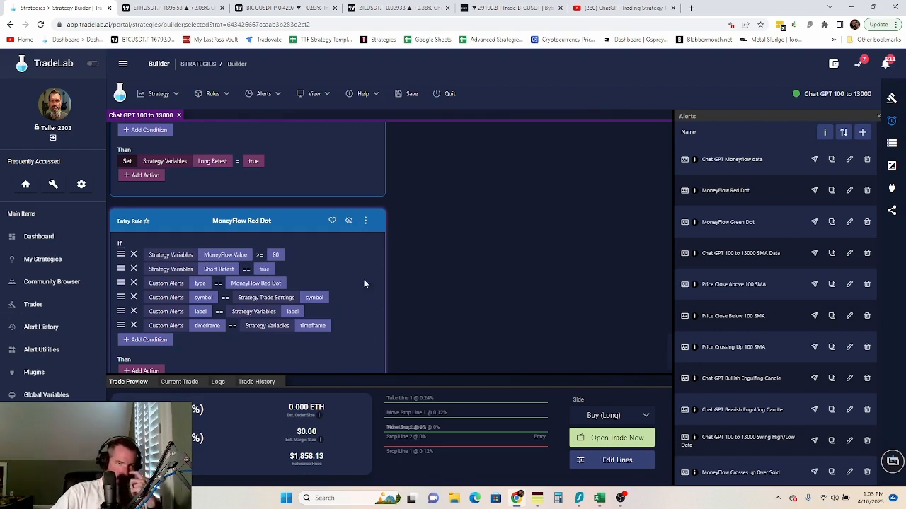
pyautogui.scroll(-1, 359, 315)
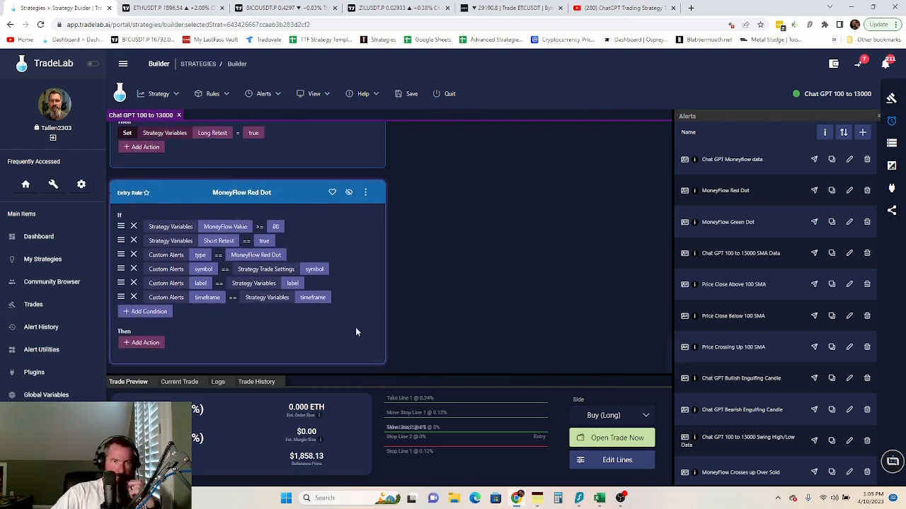
# - Add a Set action to the MoneyFlow Red Dot rule assigning Good to Short = true
pyautogui.click(151, 344)
pyautogui.click(147, 127)
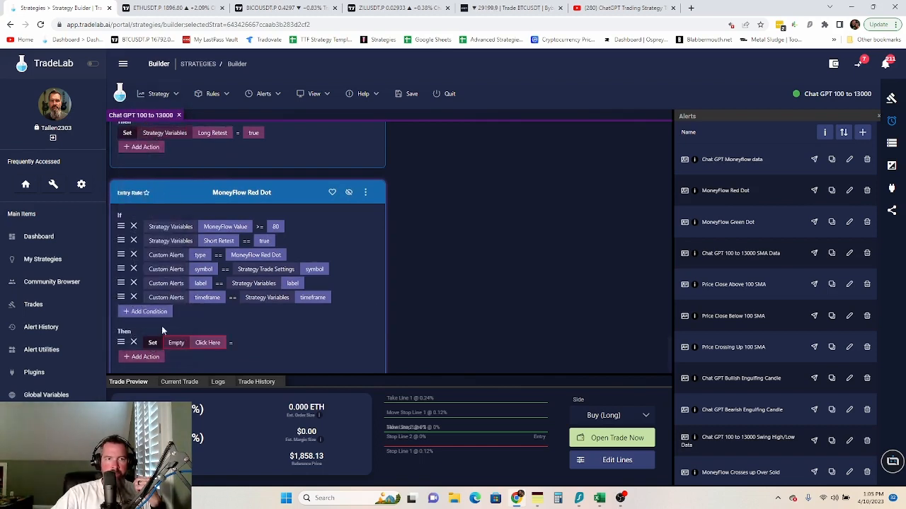
pyautogui.click(178, 342)
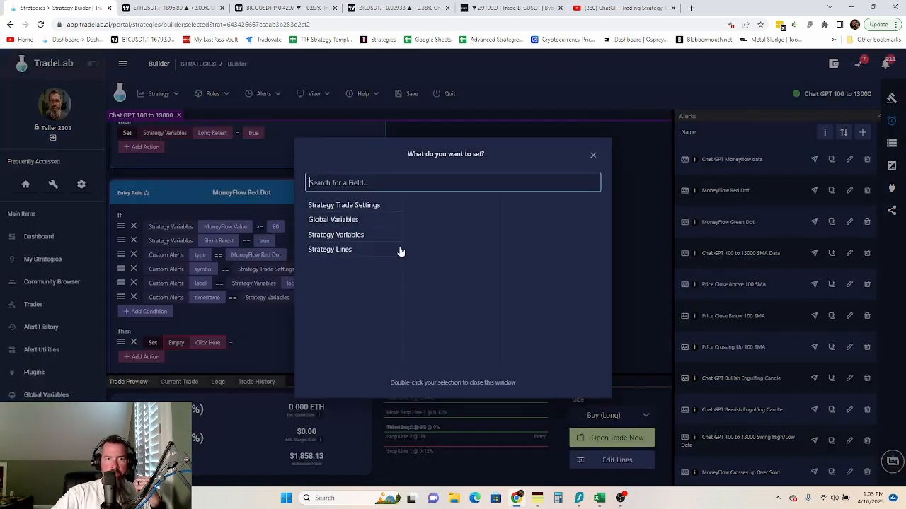
pyautogui.click(347, 237)
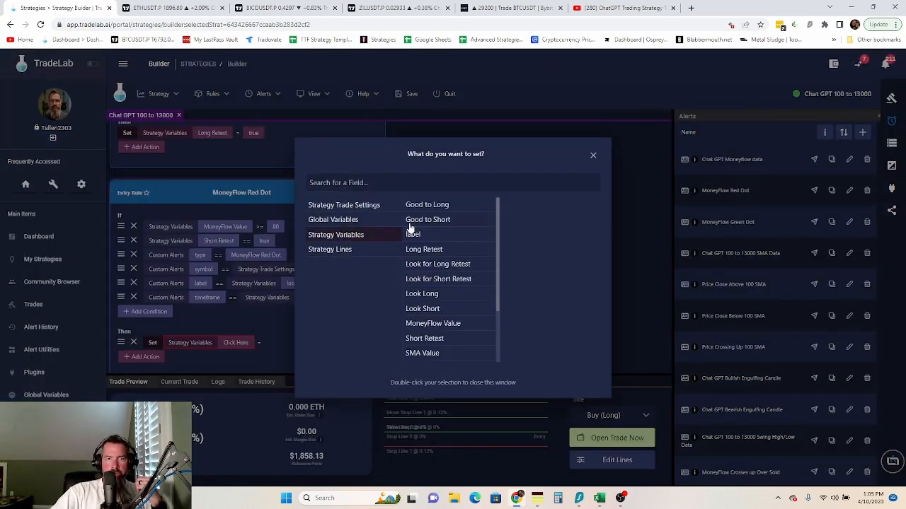
pyautogui.click(444, 207)
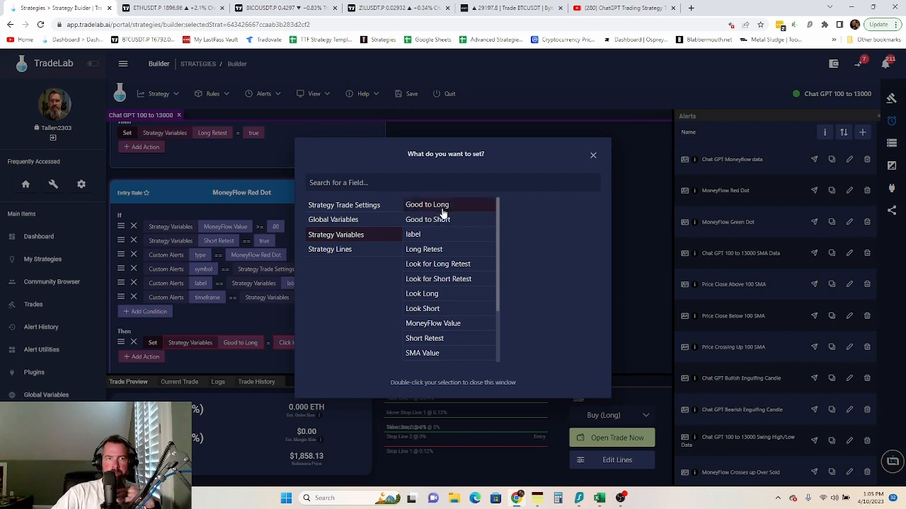
pyautogui.click(445, 220)
pyautogui.doubleClick(445, 220)
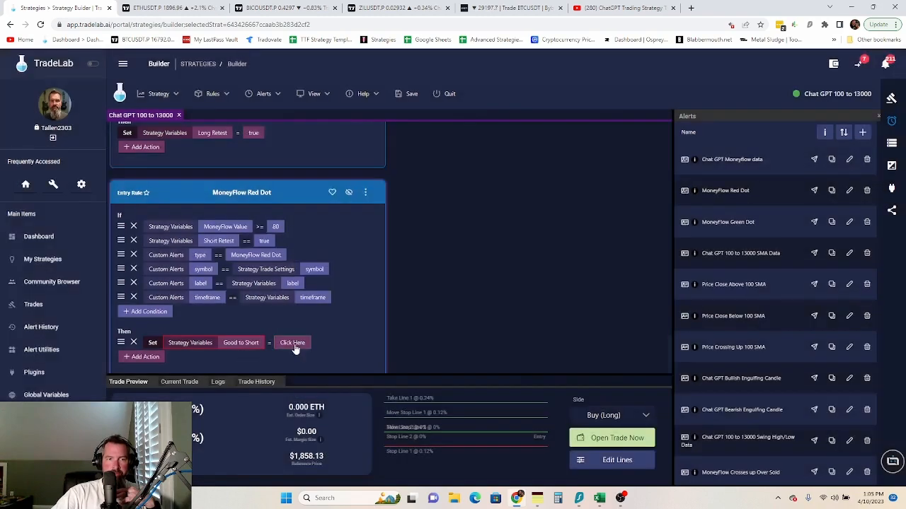
pyautogui.doubleClick(450, 187)
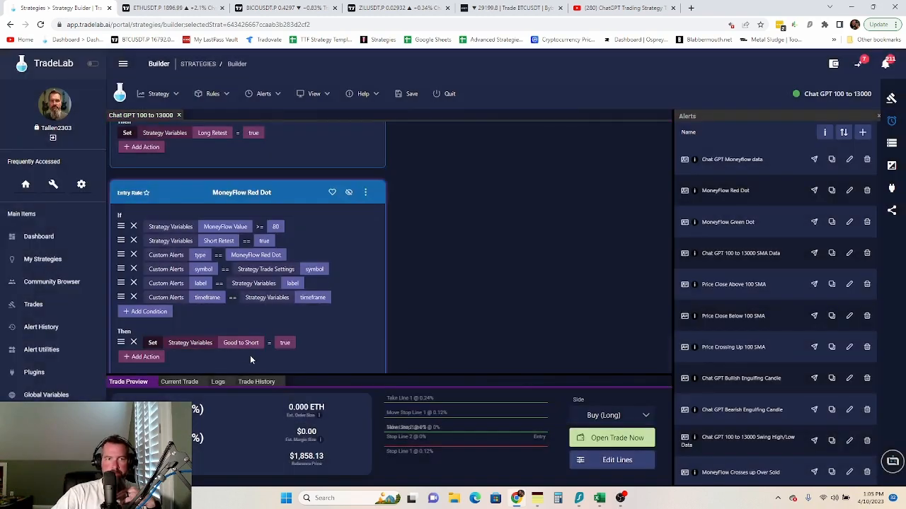
pyautogui.click(365, 193)
pyautogui.moveTo(389, 231)
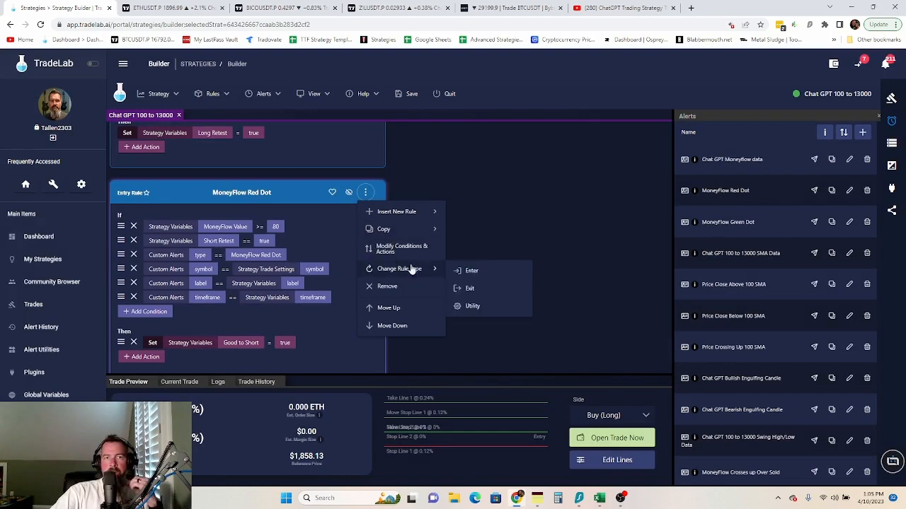
pyautogui.click(333, 290)
pyautogui.scroll(-5, 316, 312)
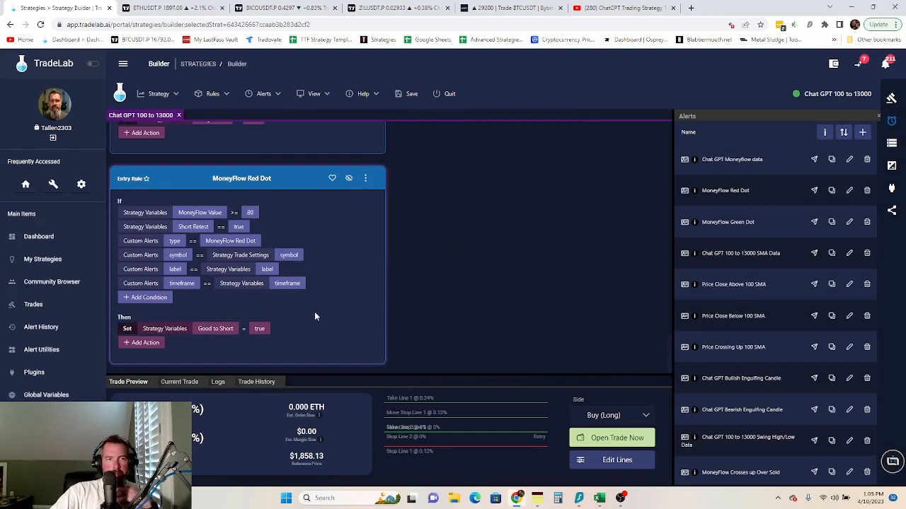
pyautogui.scroll(-5, 322, 310)
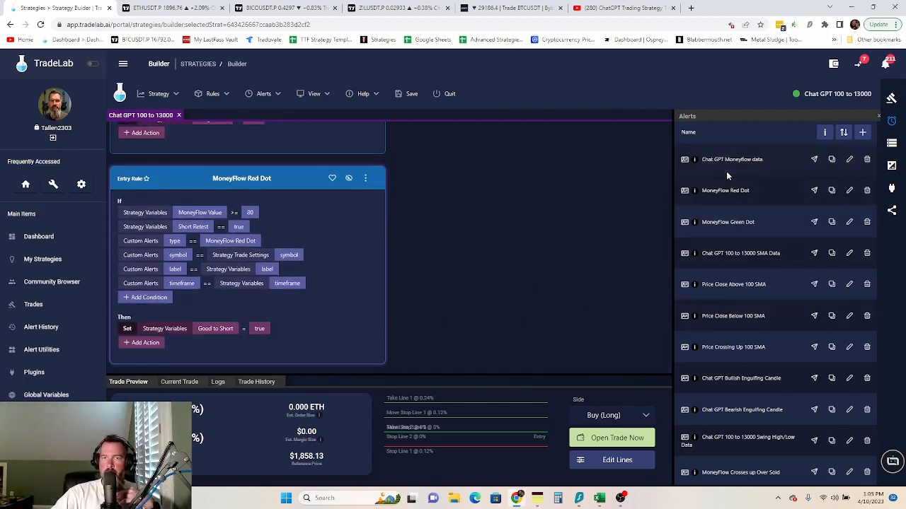
# - Create a MoneyFlow Green Dot entry rule matching the strategy's symbol, label and timeframe
pyautogui.moveTo(698, 223); pyautogui.dragTo(196, 145)
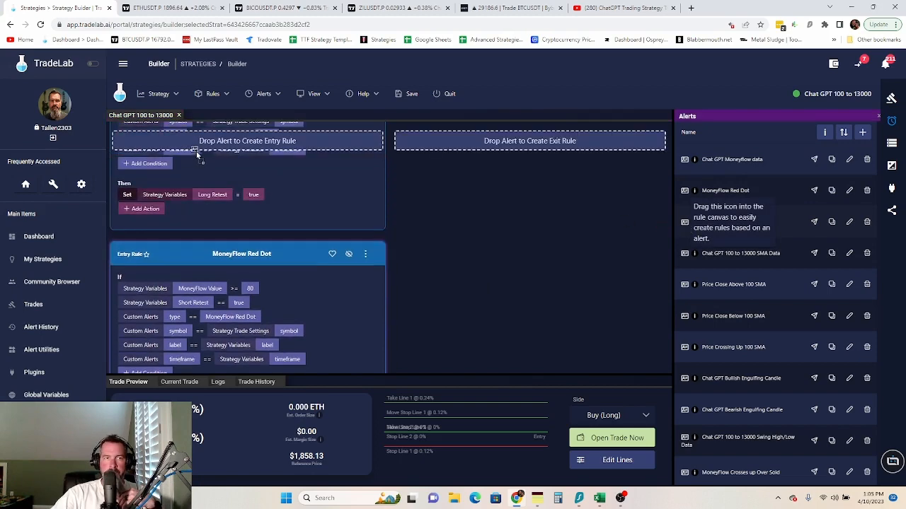
pyautogui.scroll(-3, 431, 240)
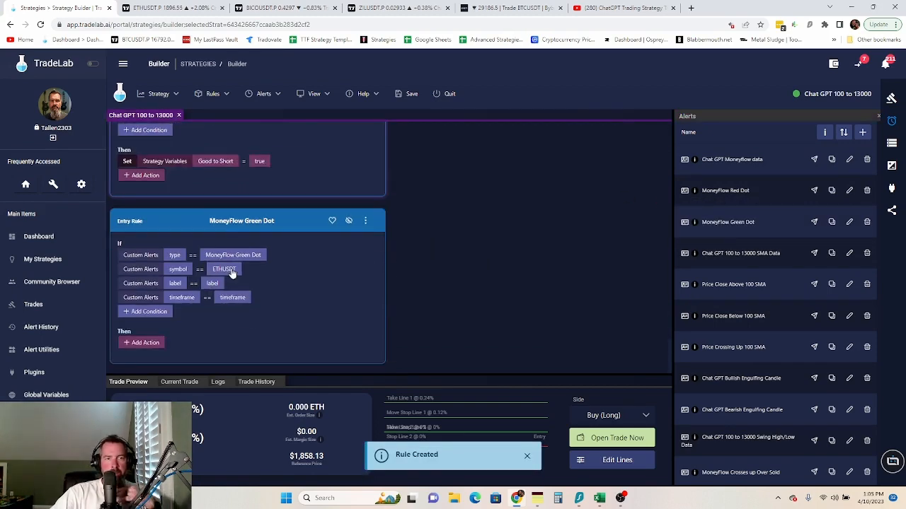
pyautogui.click(225, 269)
pyautogui.click(358, 218)
pyautogui.scroll(-5, 442, 326)
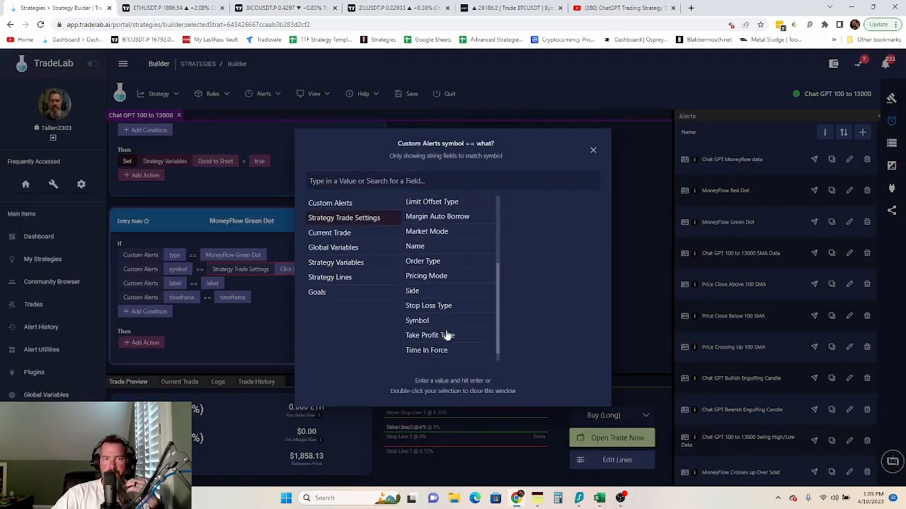
pyautogui.click(431, 316)
pyautogui.click(221, 282)
pyautogui.click(221, 281)
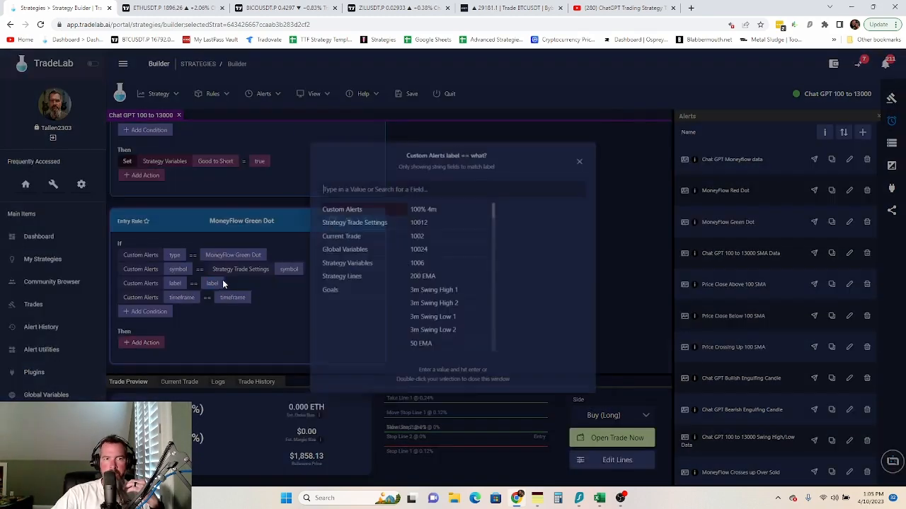
pyautogui.click(338, 263)
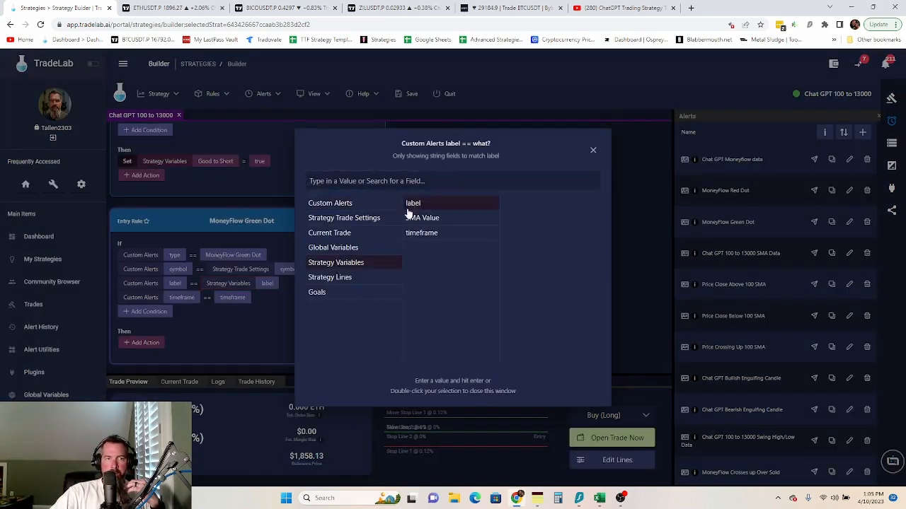
pyautogui.click(225, 298)
pyautogui.click(225, 297)
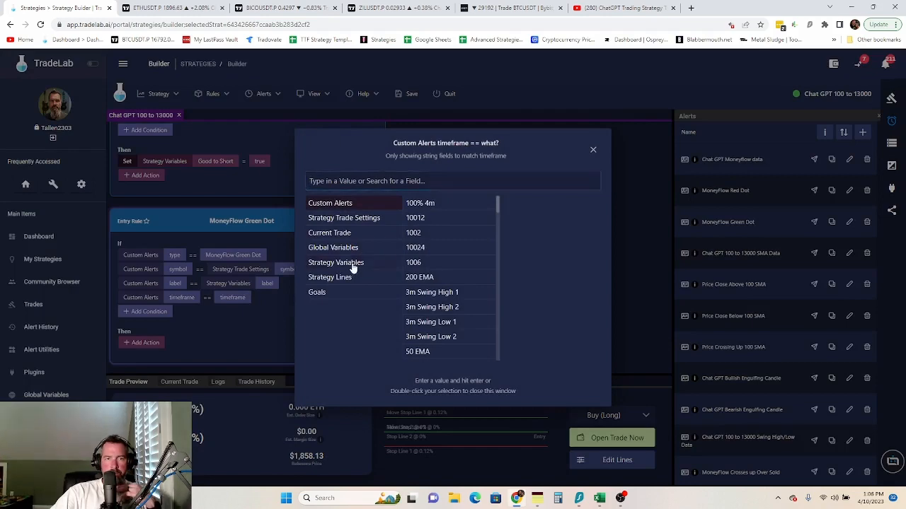
pyautogui.click(350, 263)
pyautogui.click(423, 240)
pyautogui.click(222, 322)
# - Add a Long Retest == true condition to the Green Dot rule
pyautogui.click(152, 313)
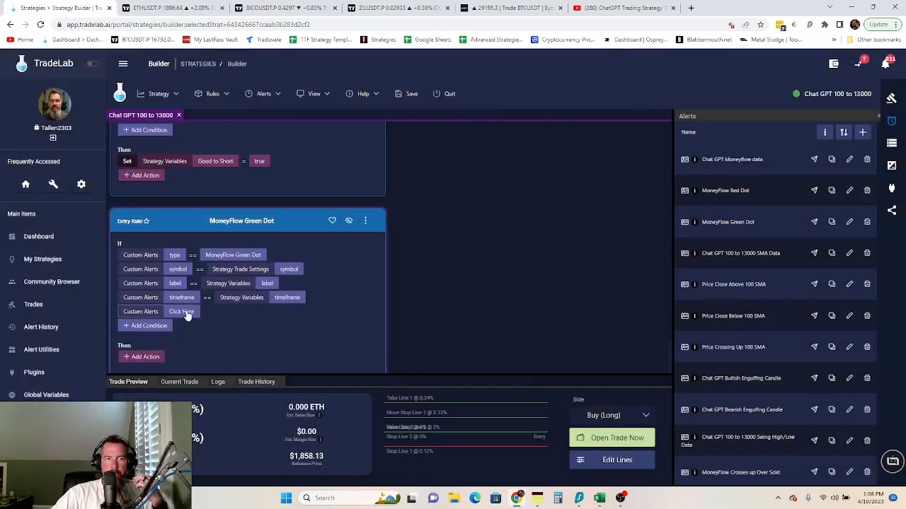
pyautogui.click(184, 313)
pyautogui.click(346, 267)
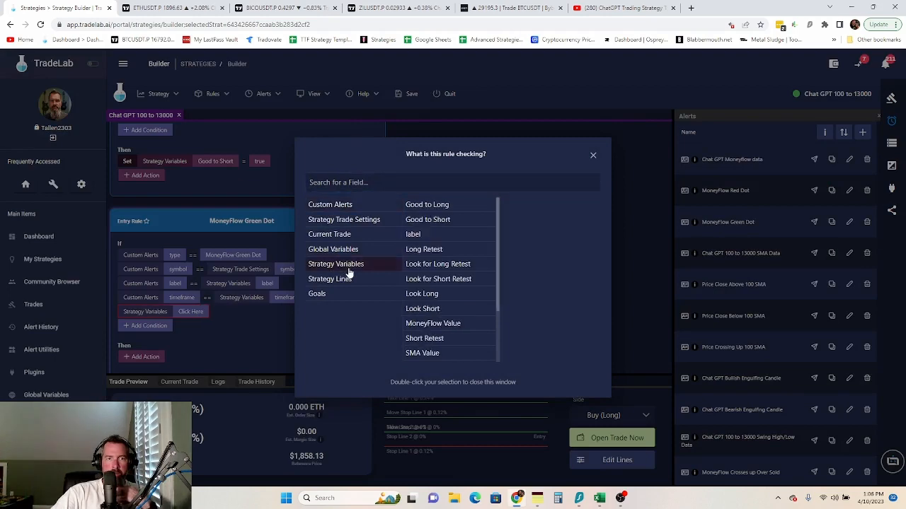
pyautogui.click(425, 249)
pyautogui.click(233, 312)
pyautogui.click(237, 311)
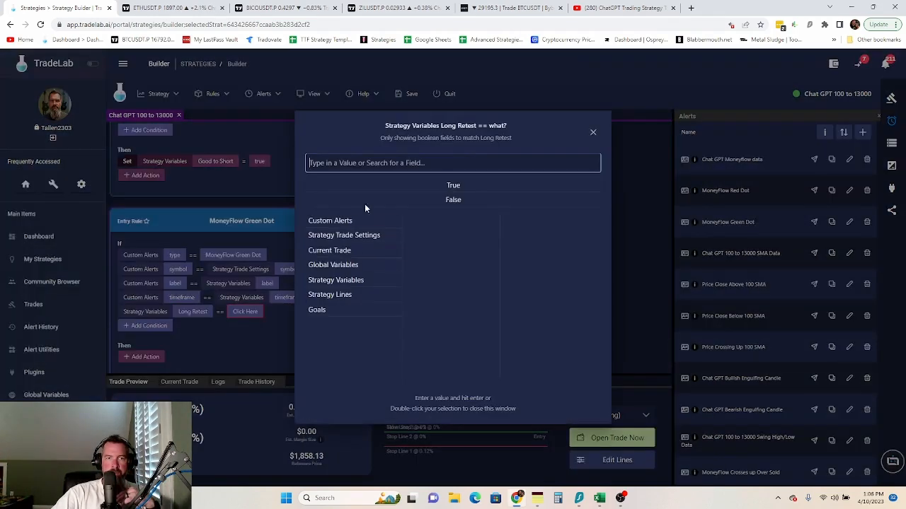
pyautogui.doubleClick(455, 187)
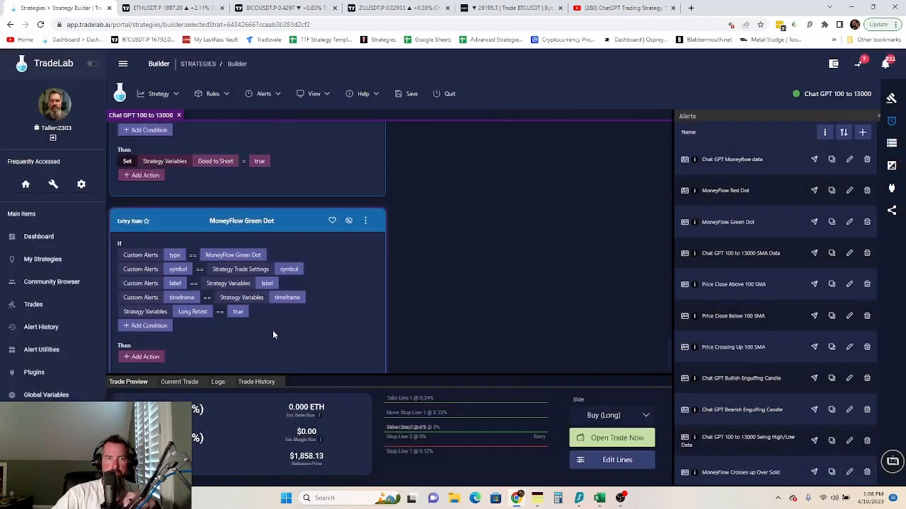
# - Add a MoneyFlow Value <= 20 condition
pyautogui.click(155, 329)
pyautogui.click(180, 327)
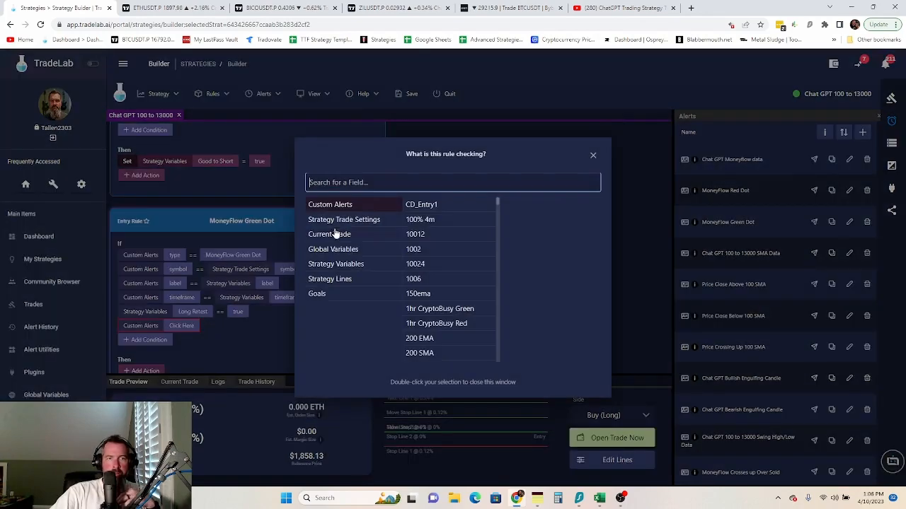
pyautogui.click(352, 264)
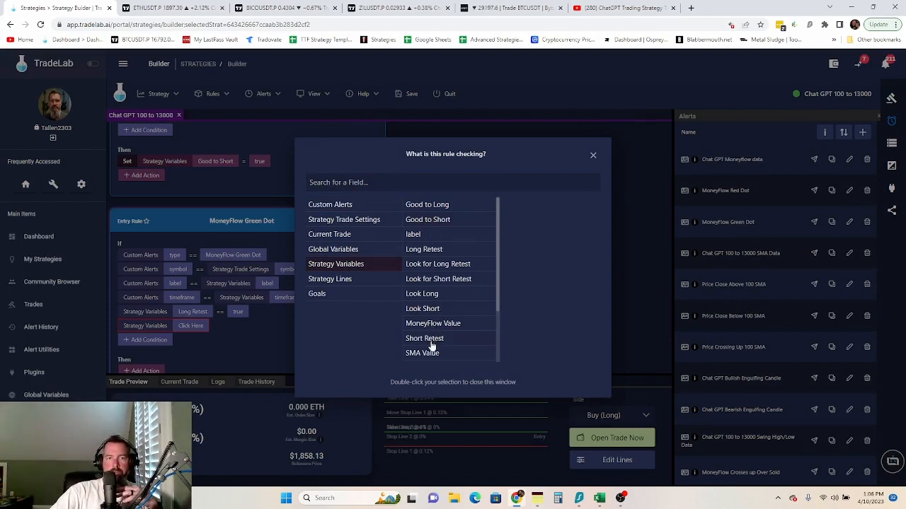
pyautogui.scroll(-1, 429, 362)
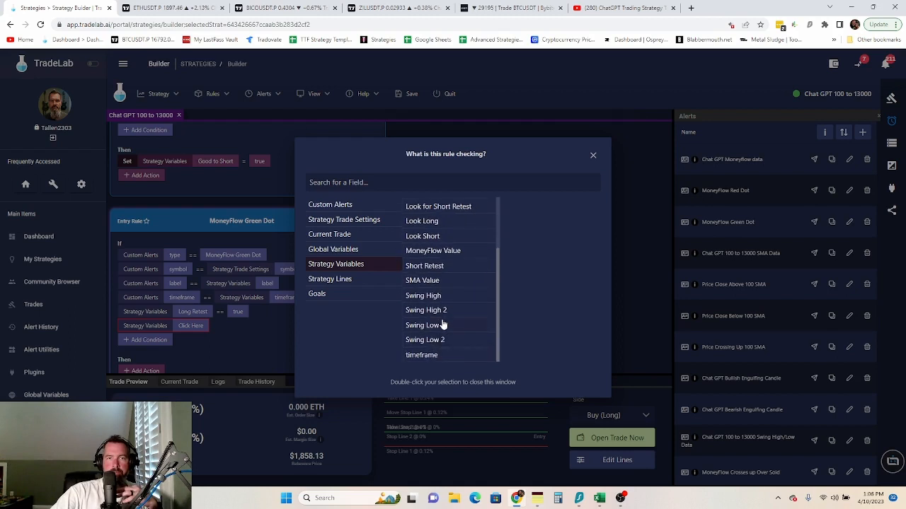
pyautogui.scroll(1, 442, 333)
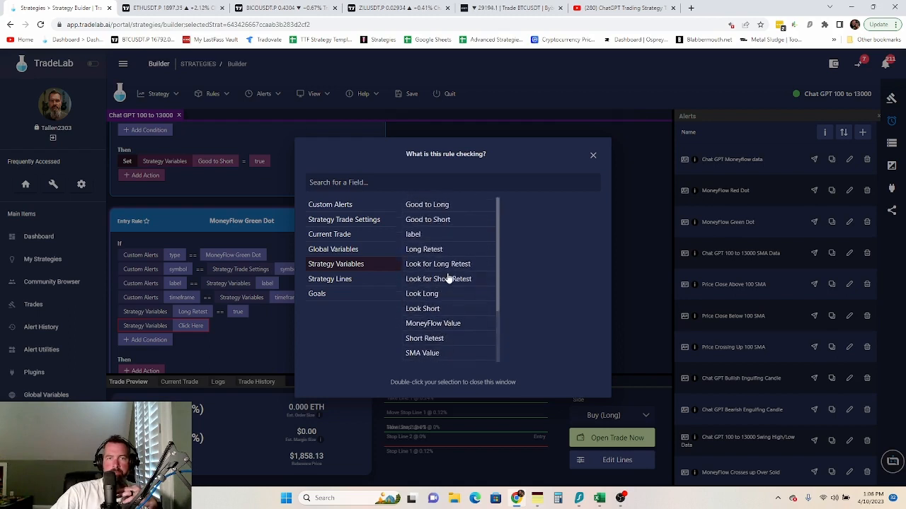
pyautogui.scroll(-1, 440, 272)
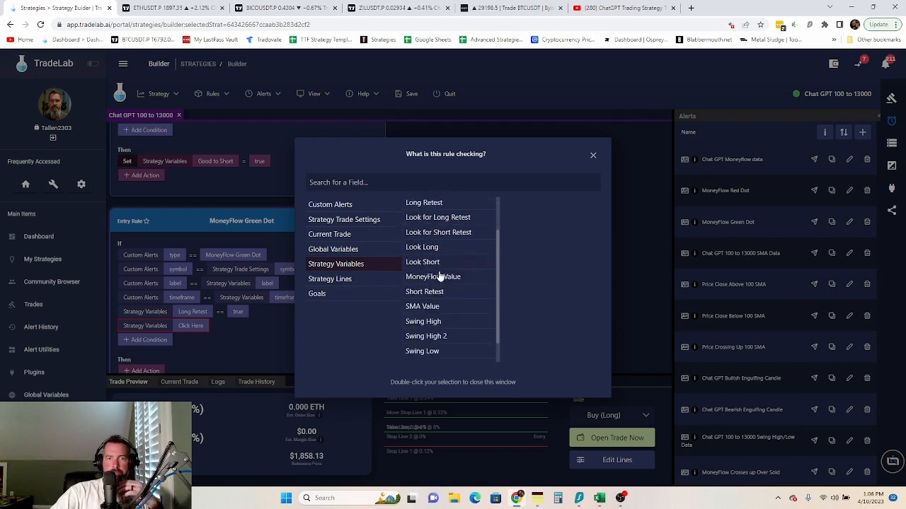
pyautogui.click(436, 277)
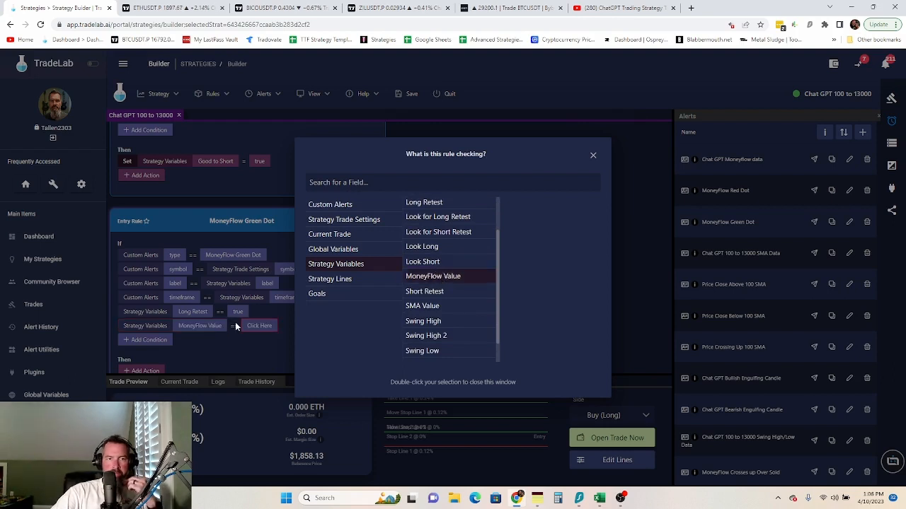
pyautogui.click(235, 326)
pyautogui.click(235, 327)
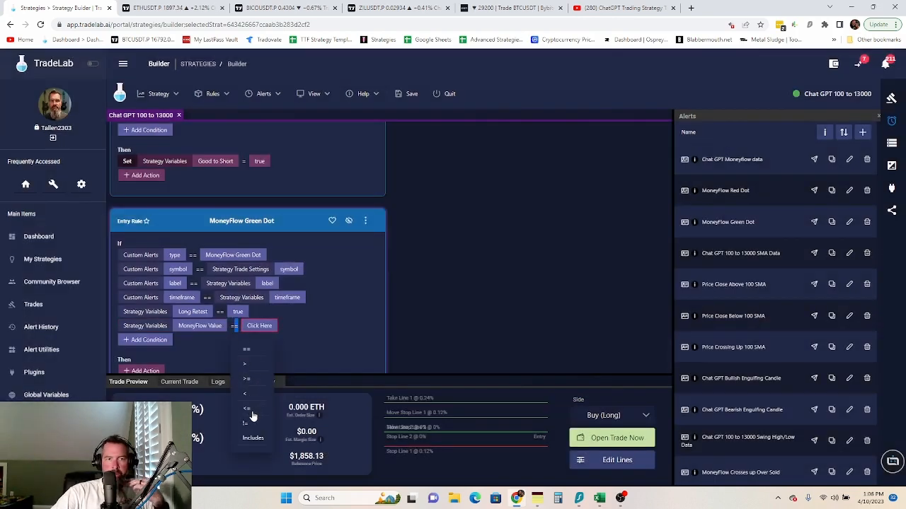
pyautogui.click(247, 409)
pyautogui.click(256, 326)
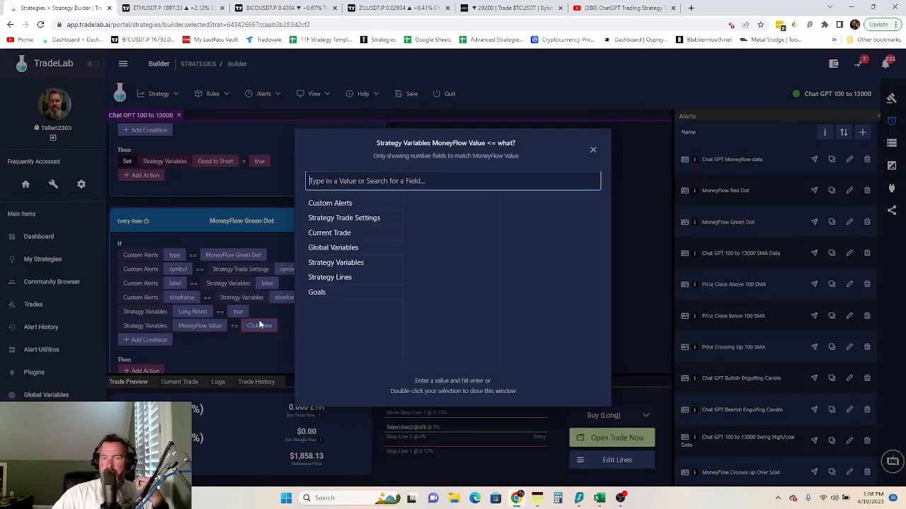
pyautogui.write('20')
pyautogui.press('Return')
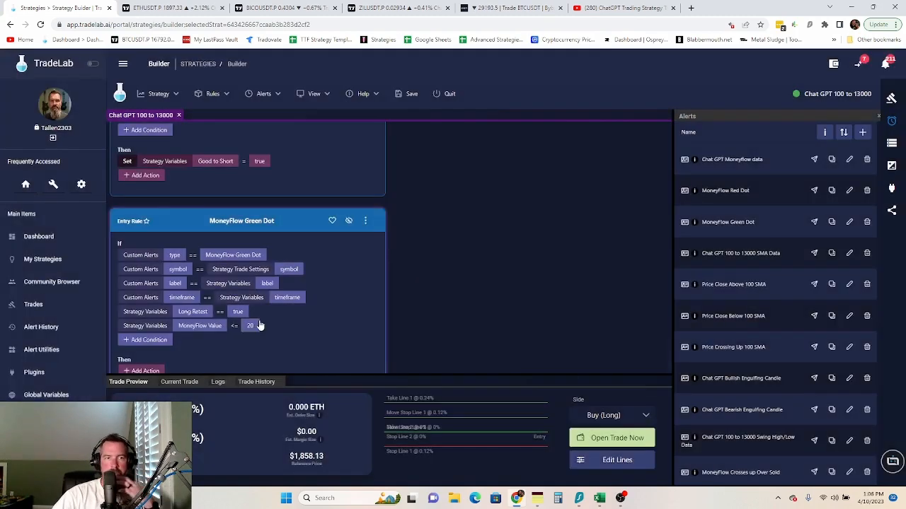
# - Reorder the conditions so MoneyFlow Value <= 20 comes first, then Long Retest
pyautogui.click(365, 220)
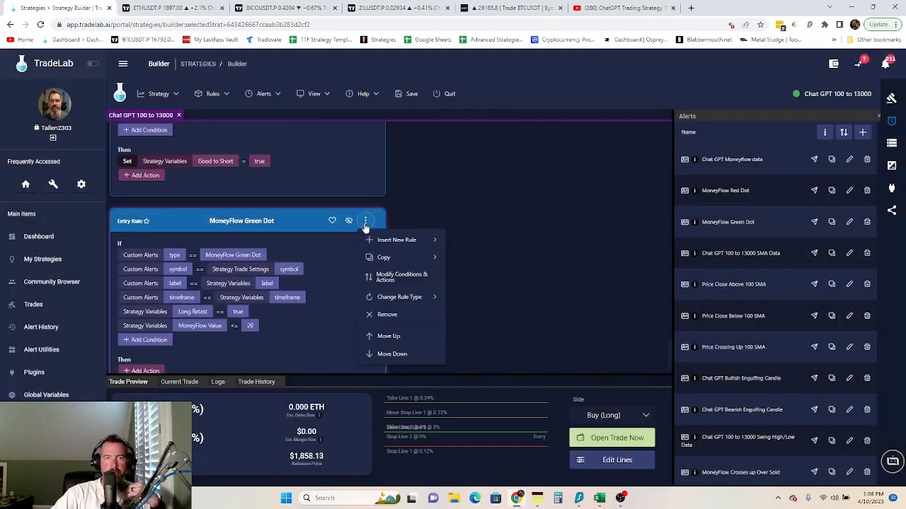
pyautogui.moveTo(383, 261)
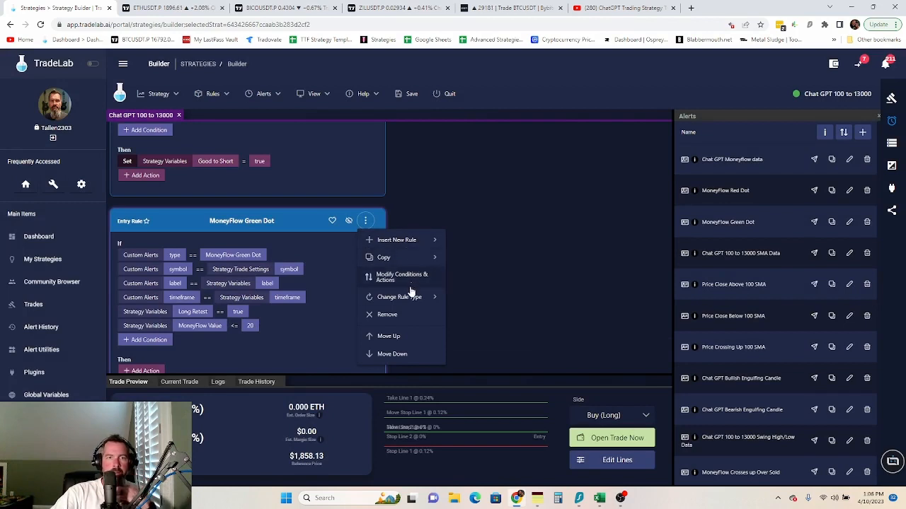
pyautogui.click(404, 278)
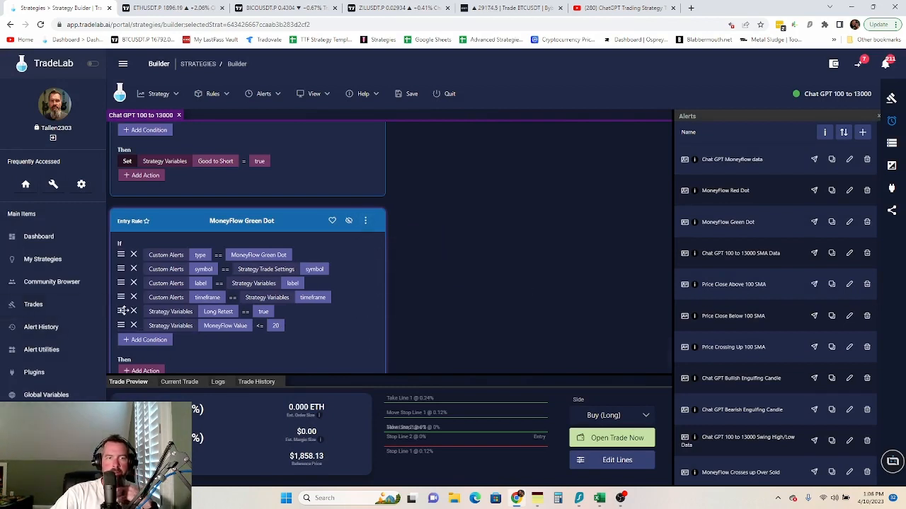
pyautogui.moveTo(121, 312); pyautogui.dragTo(120, 266)
pyautogui.moveTo(122, 325); pyautogui.dragTo(121, 255)
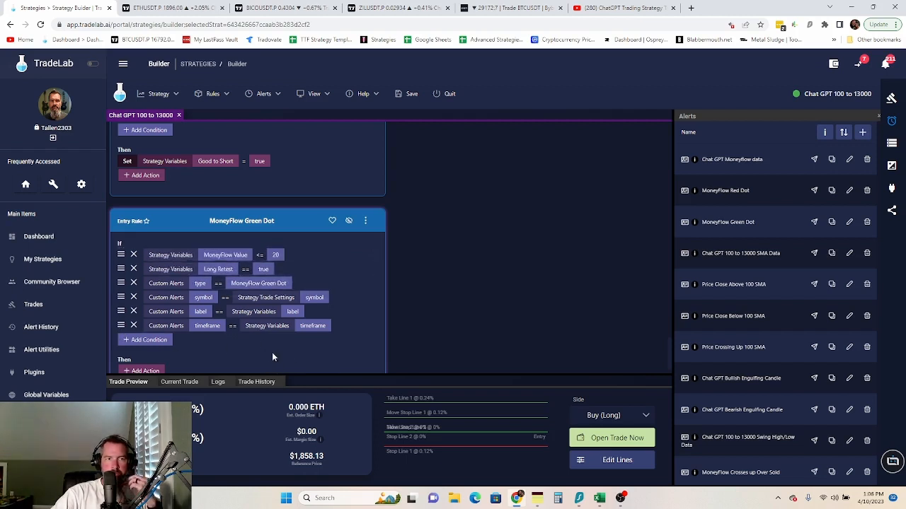
pyautogui.click(365, 221)
pyautogui.click(384, 273)
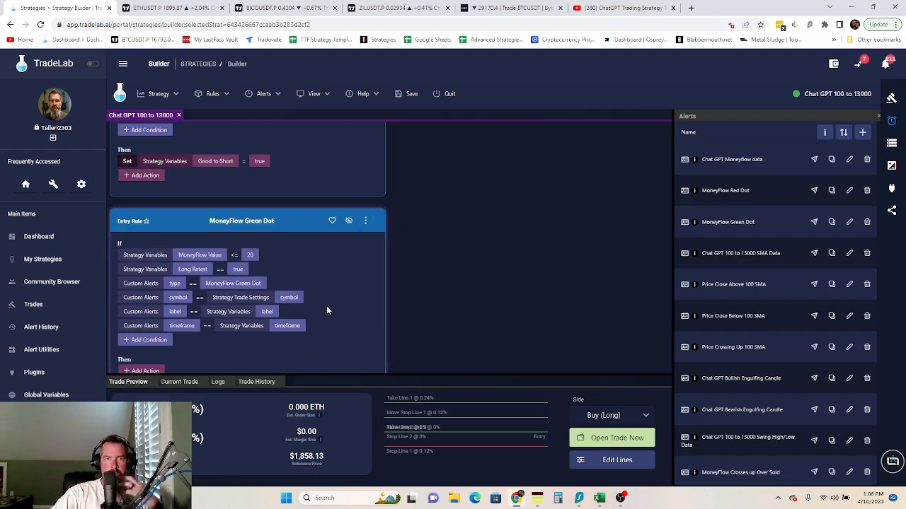
# - Add a Set action assigning Good to Long = true
pyautogui.scroll(-1, 326, 307)
pyautogui.click(155, 343)
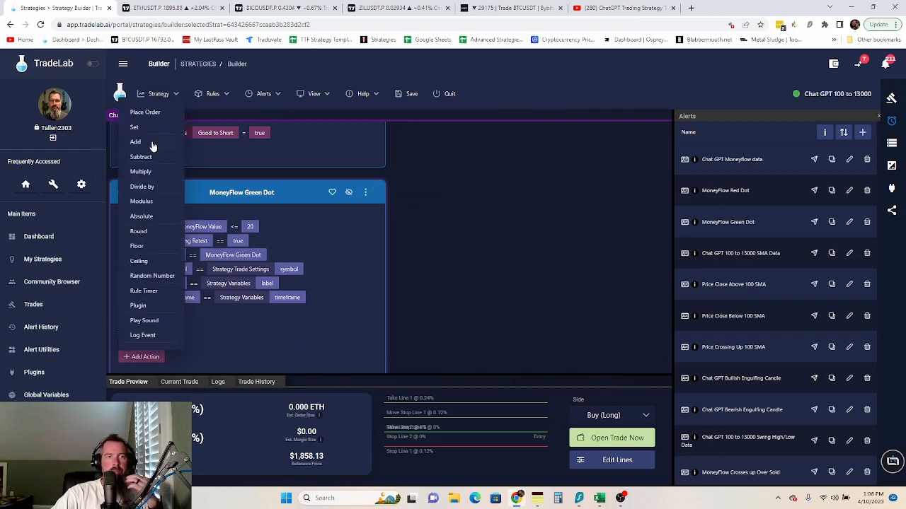
pyautogui.click(148, 134)
pyautogui.click(182, 344)
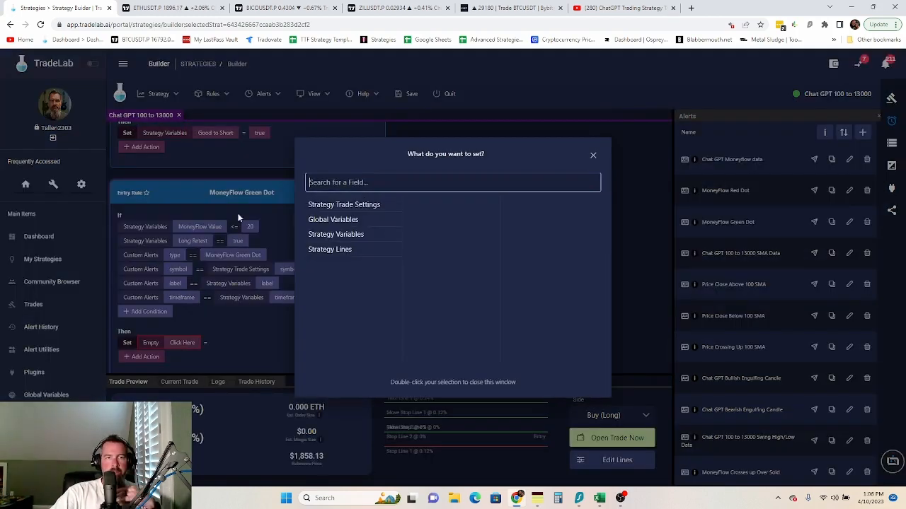
pyautogui.click(382, 236)
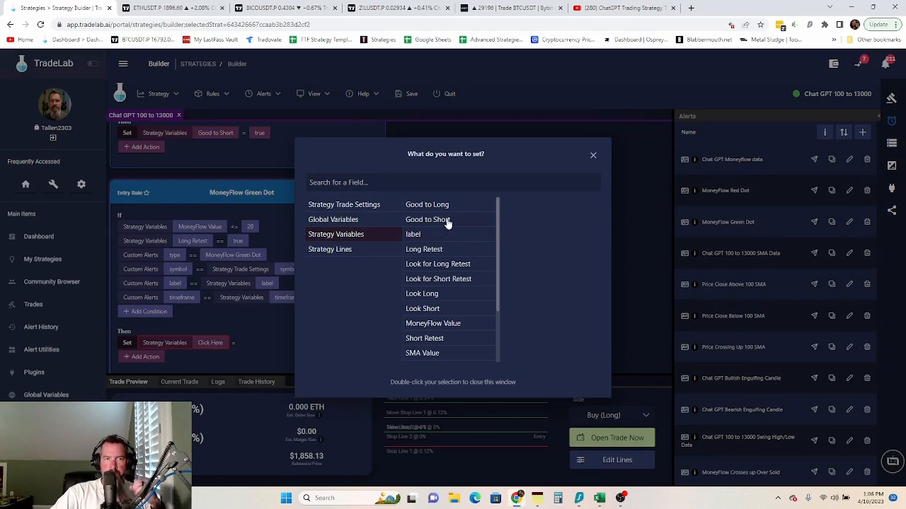
pyautogui.click(444, 207)
pyautogui.click(246, 344)
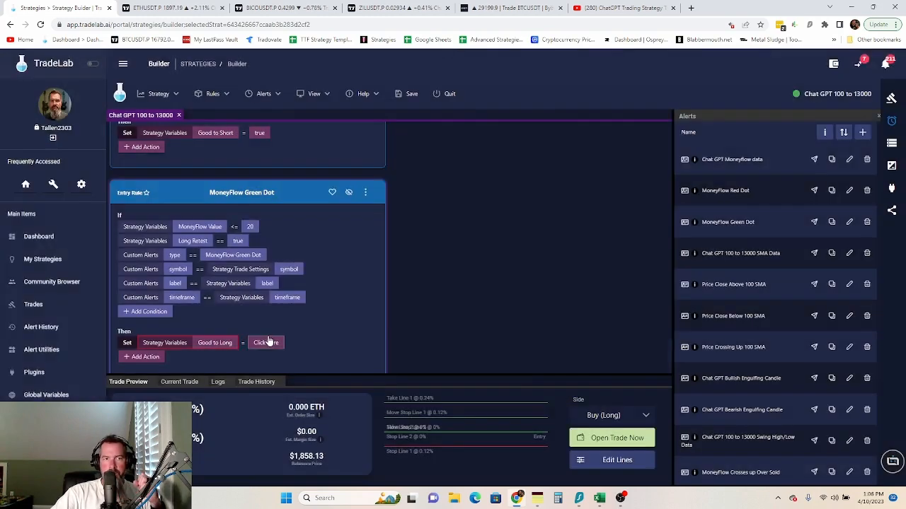
pyautogui.click(264, 341)
pyautogui.doubleClick(465, 188)
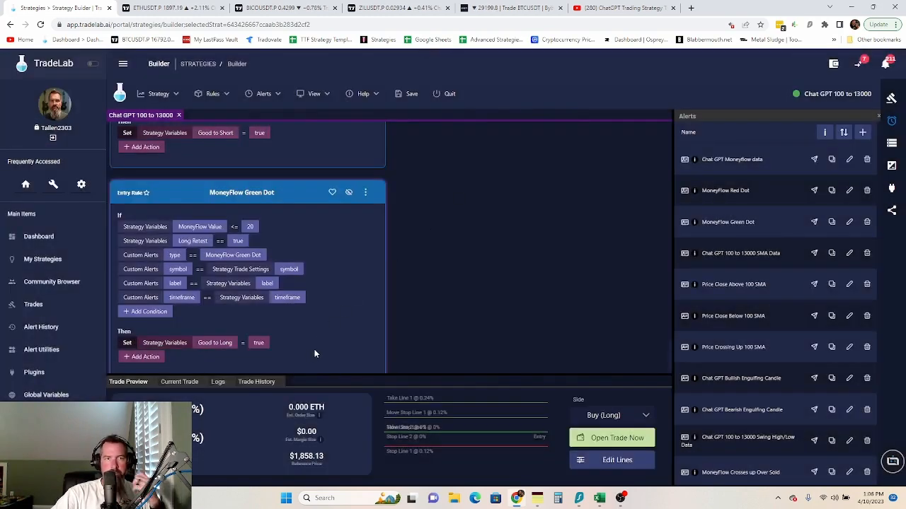
pyautogui.scroll(-1, 316, 353)
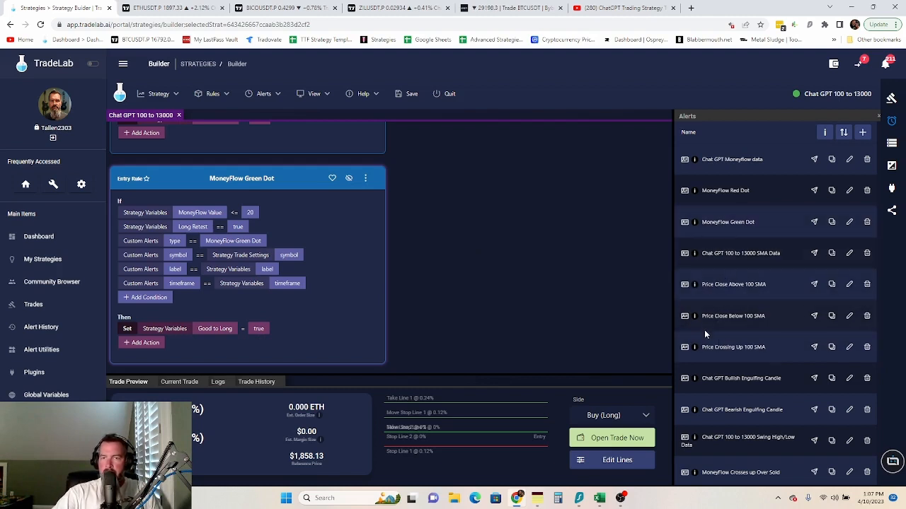
pyautogui.scroll(-1, 720, 292)
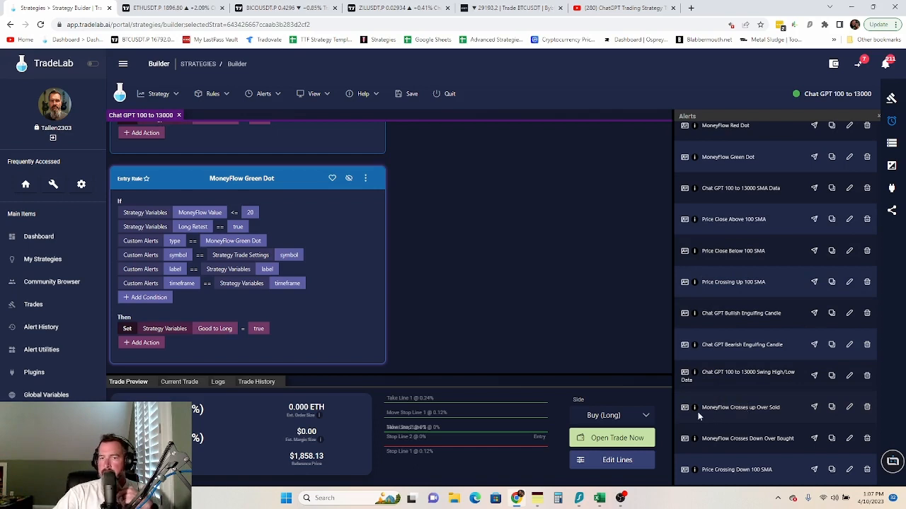
# - Create a MoneyFlow Crosses up Over Sold entry rule matching the strategy's symbol, label and timeframe
pyautogui.moveTo(698, 411); pyautogui.dragTo(196, 145)
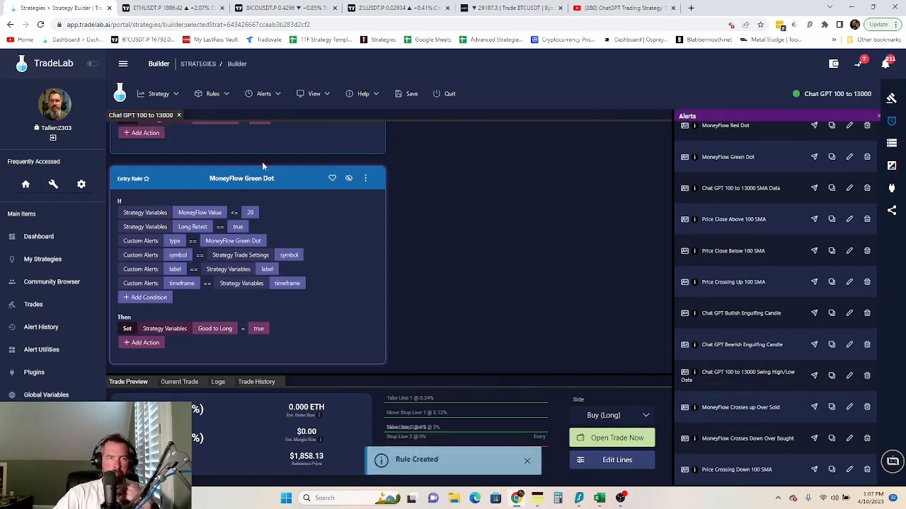
pyautogui.click(224, 270)
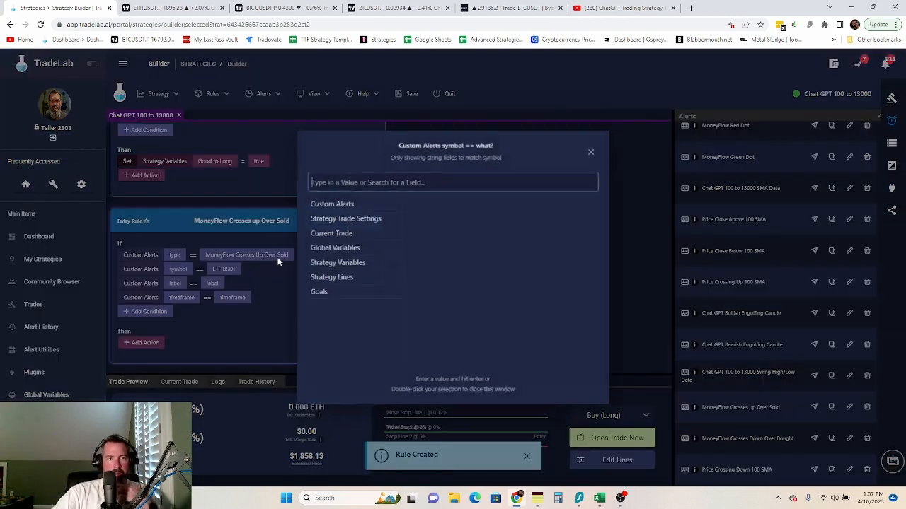
pyautogui.click(371, 218)
pyautogui.scroll(-3, 452, 304)
pyautogui.scroll(-2, 460, 333)
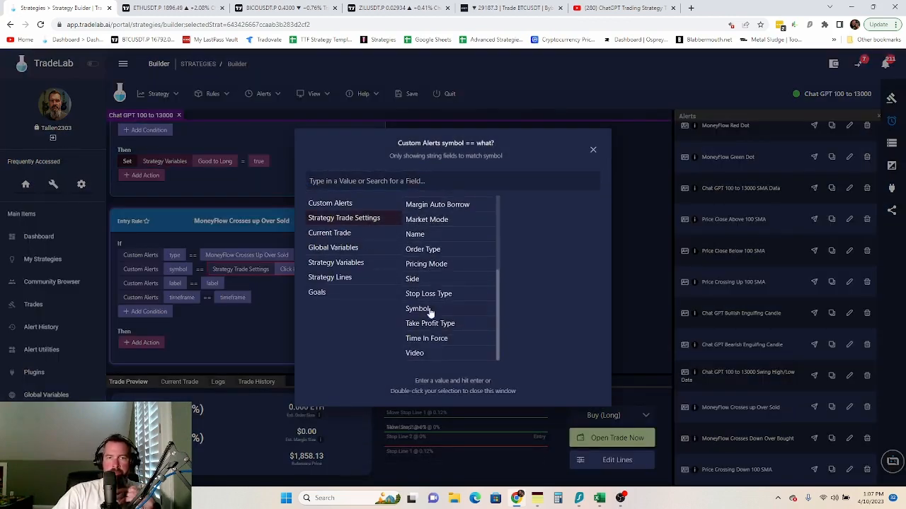
pyautogui.doubleClick(430, 307)
pyautogui.click(213, 283)
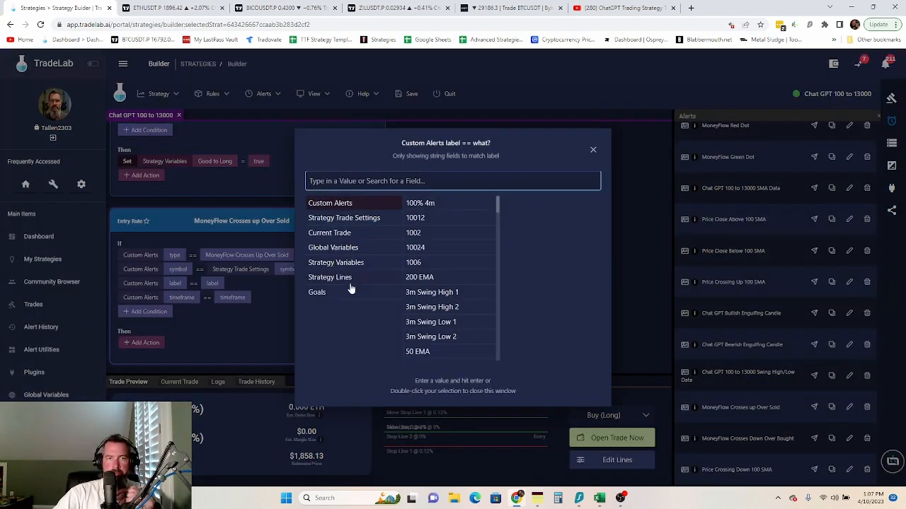
pyautogui.click(339, 263)
pyautogui.doubleClick(428, 205)
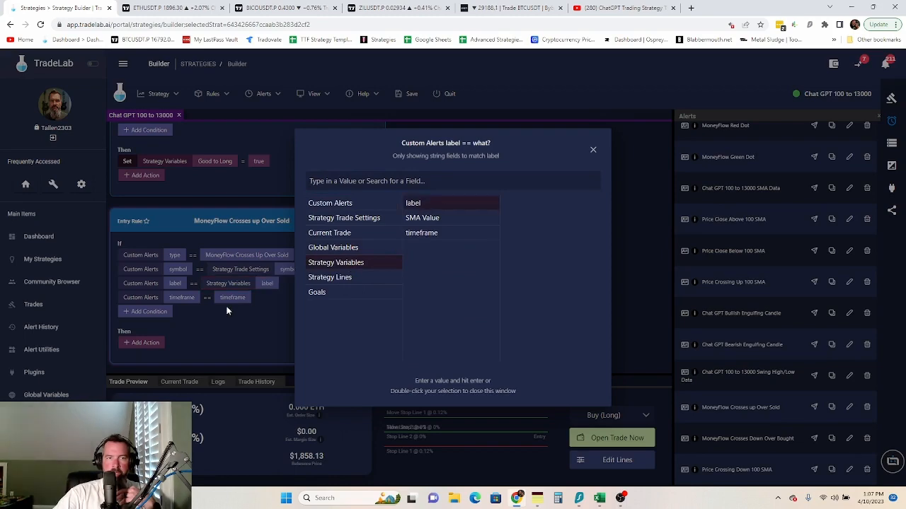
pyautogui.click(232, 297)
pyautogui.click(349, 266)
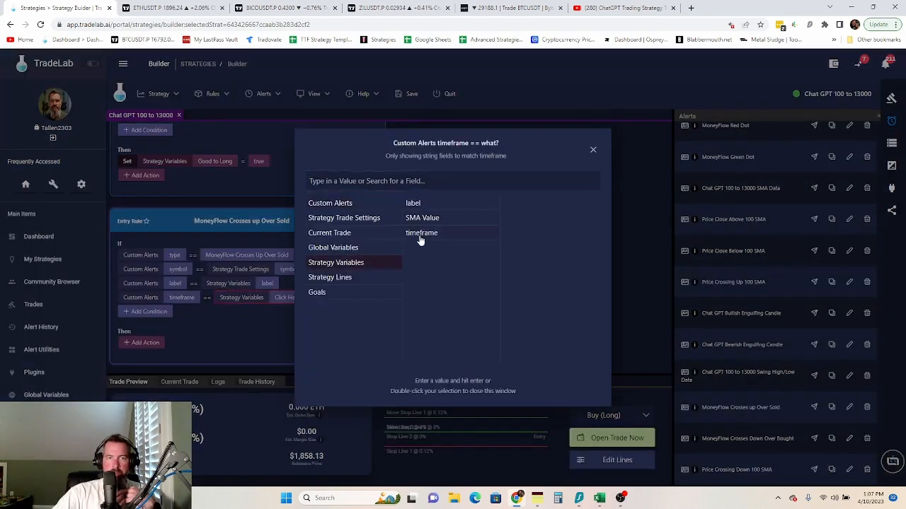
pyautogui.doubleClick(421, 233)
# - Add a Good to Long == true condition to the Crosses up Over Sold rule
pyautogui.click(151, 314)
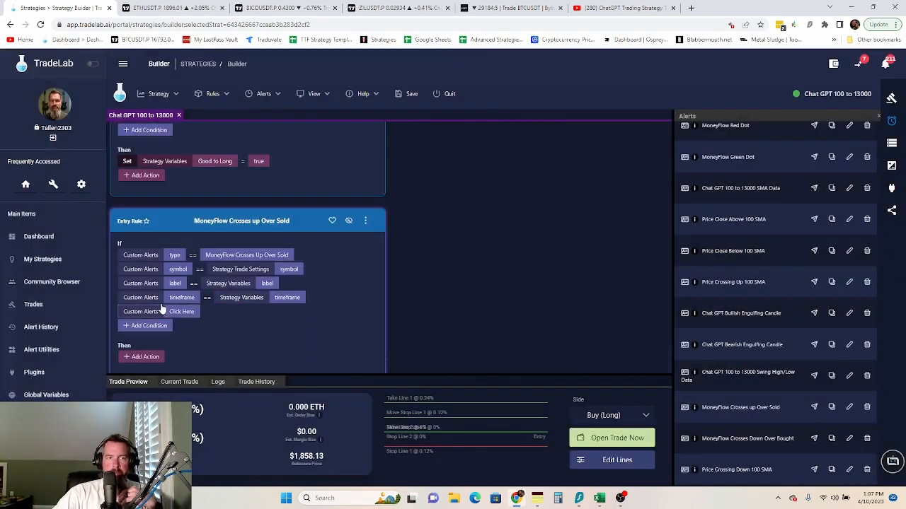
pyautogui.click(178, 312)
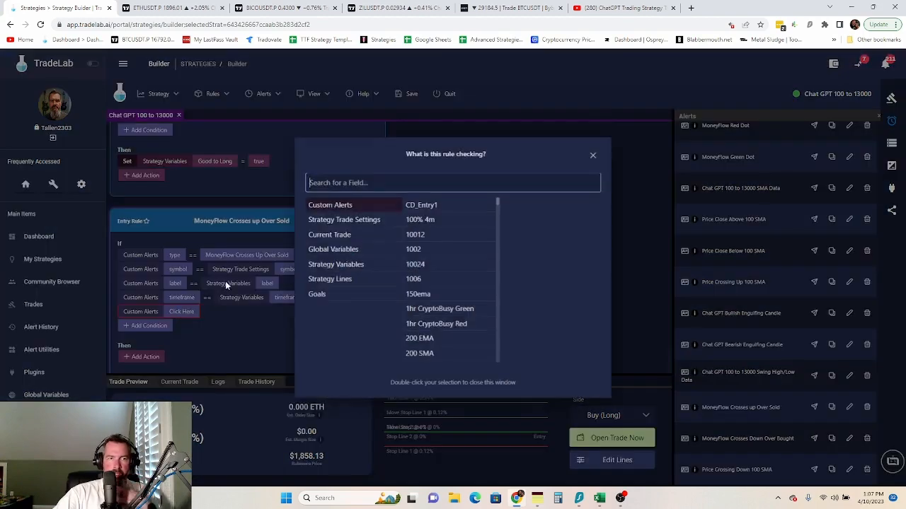
pyautogui.click(347, 267)
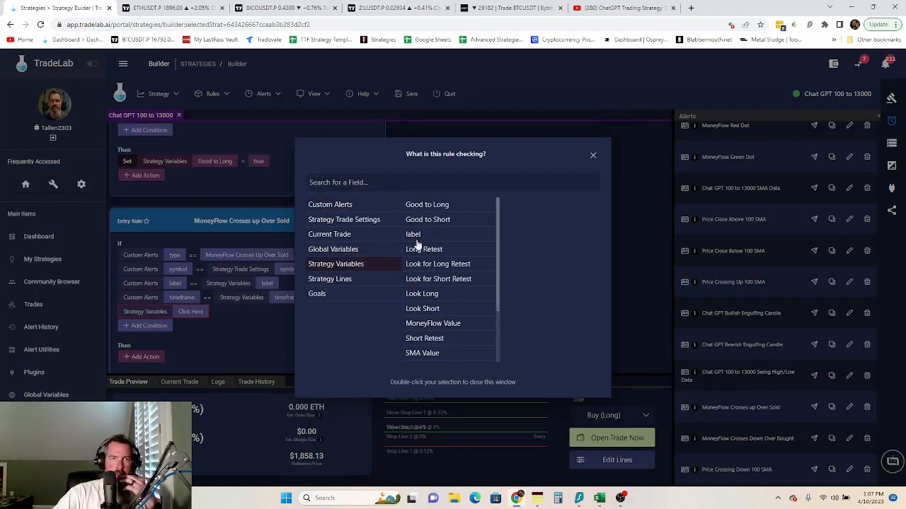
pyautogui.click(449, 205)
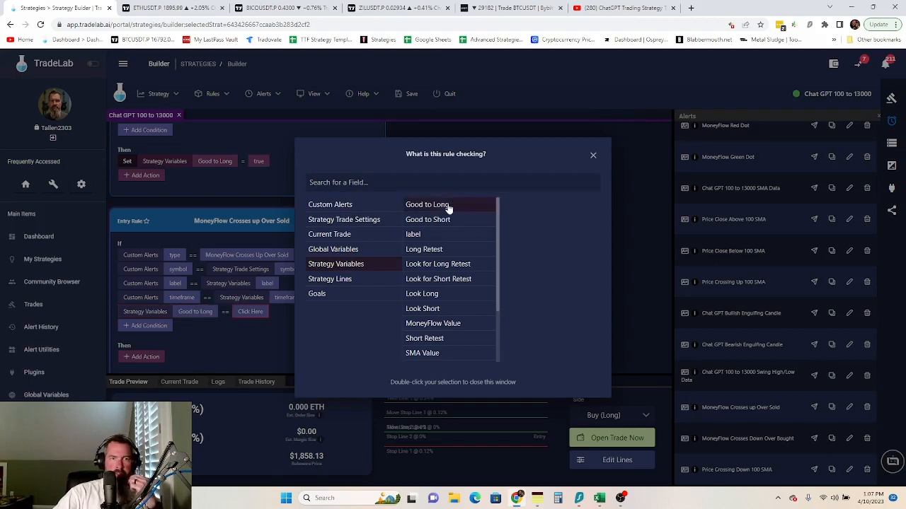
pyautogui.click(244, 313)
pyautogui.click(244, 316)
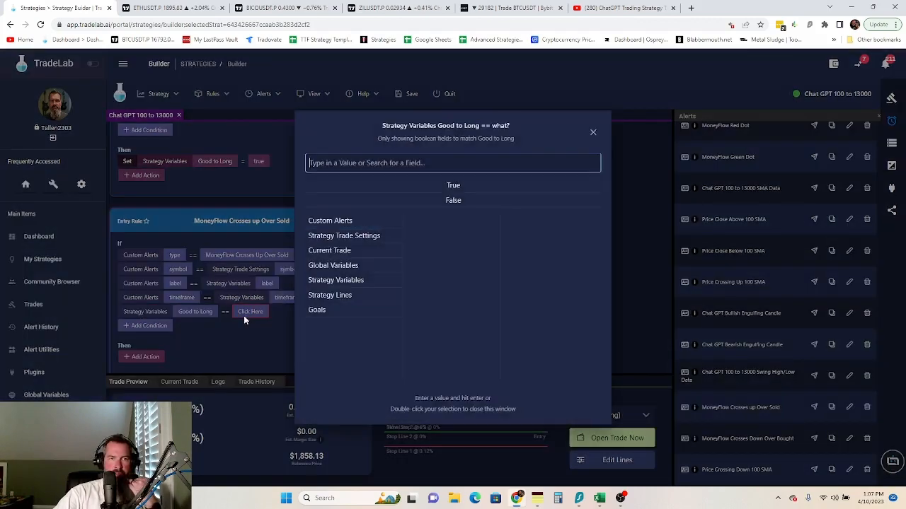
pyautogui.doubleClick(451, 186)
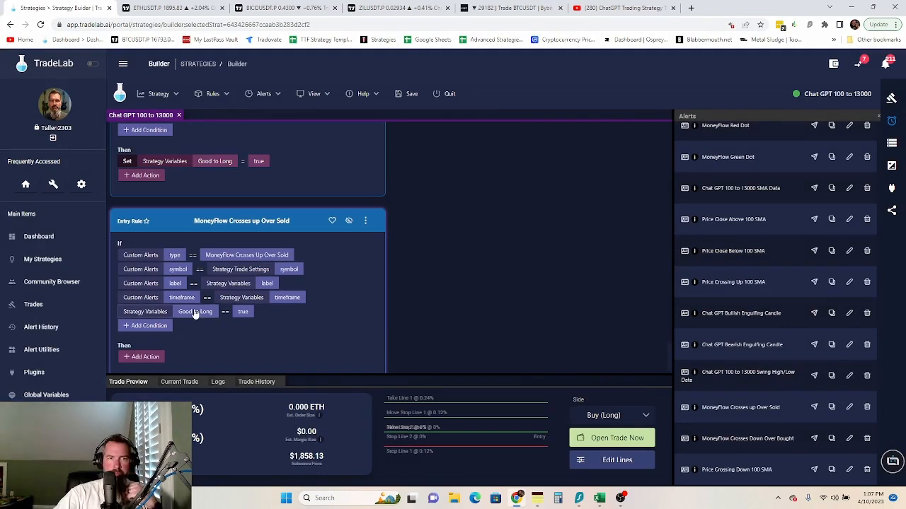
pyautogui.click(364, 223)
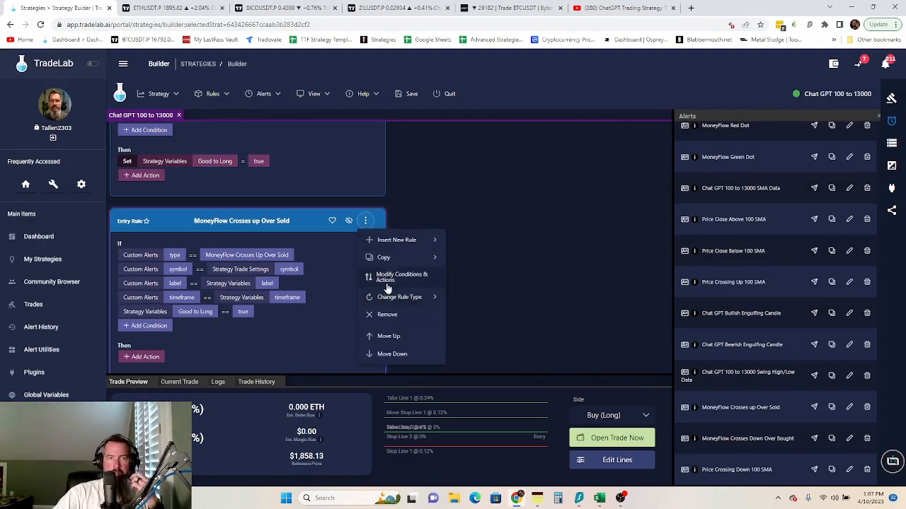
pyautogui.click(387, 283)
# - Move the Good to Long check to the top and add a Set Good to Long = false action
pyautogui.moveTo(120, 311); pyautogui.dragTo(121, 248)
pyautogui.scroll(-1, 309, 346)
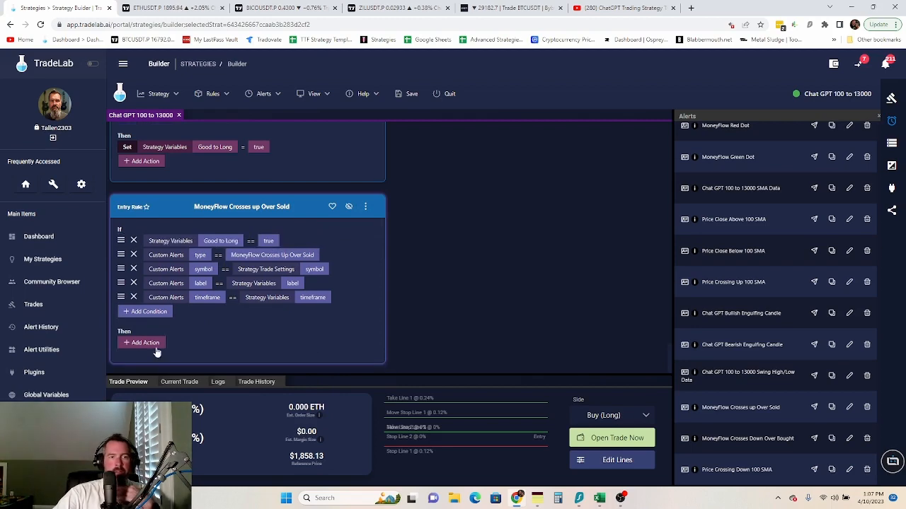
pyautogui.click(142, 343)
pyautogui.click(135, 127)
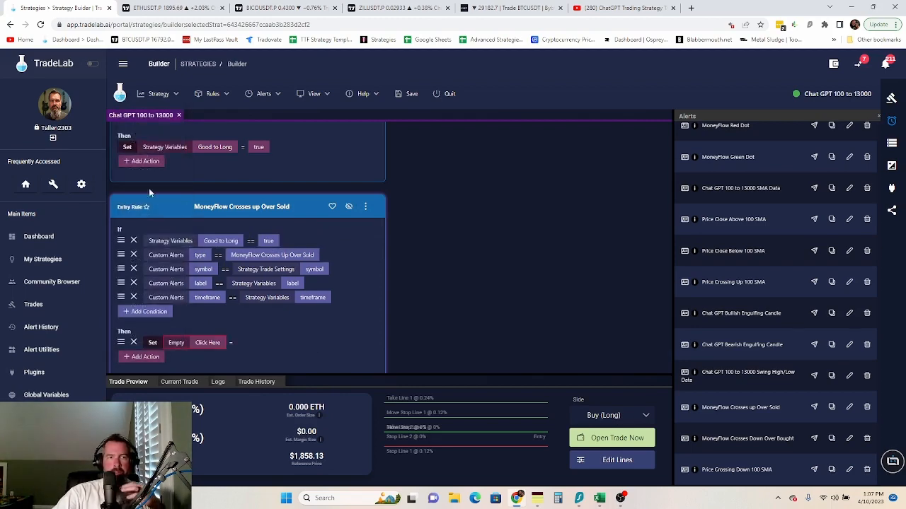
pyautogui.click(205, 343)
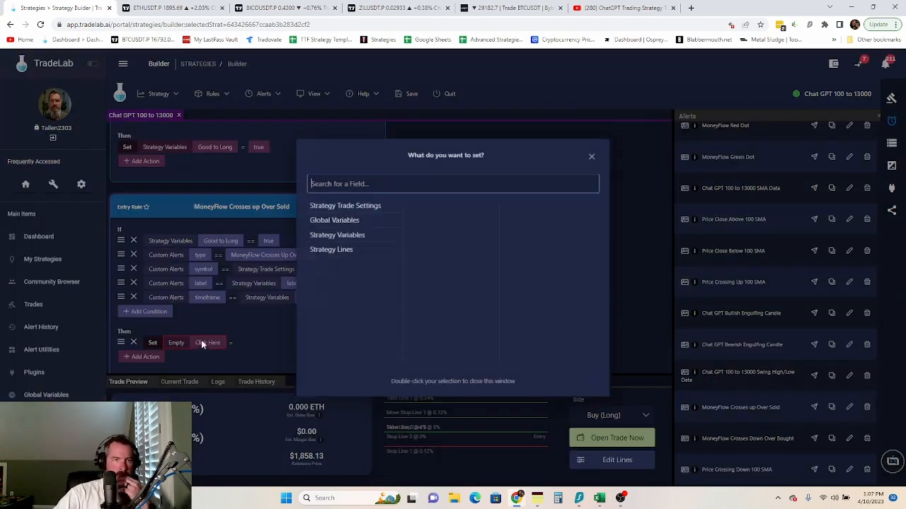
pyautogui.click(359, 238)
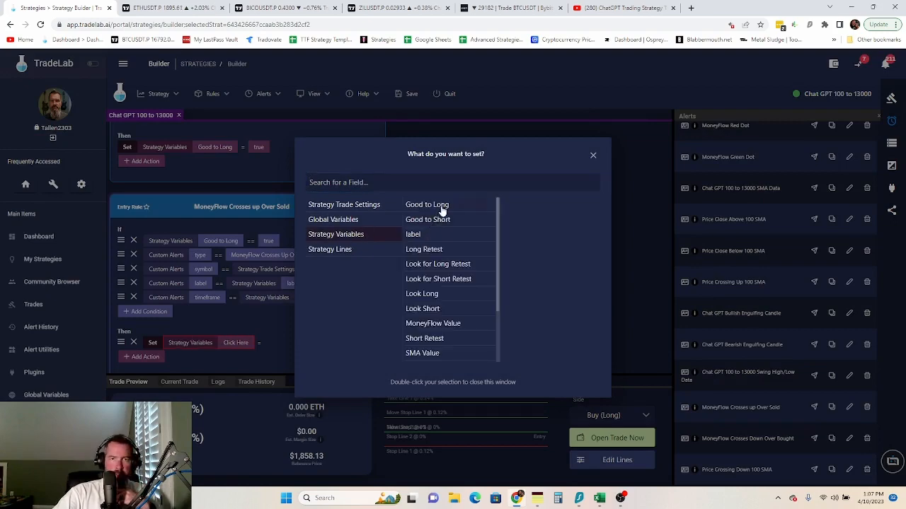
pyautogui.click(441, 207)
pyautogui.click(259, 356)
pyautogui.click(286, 342)
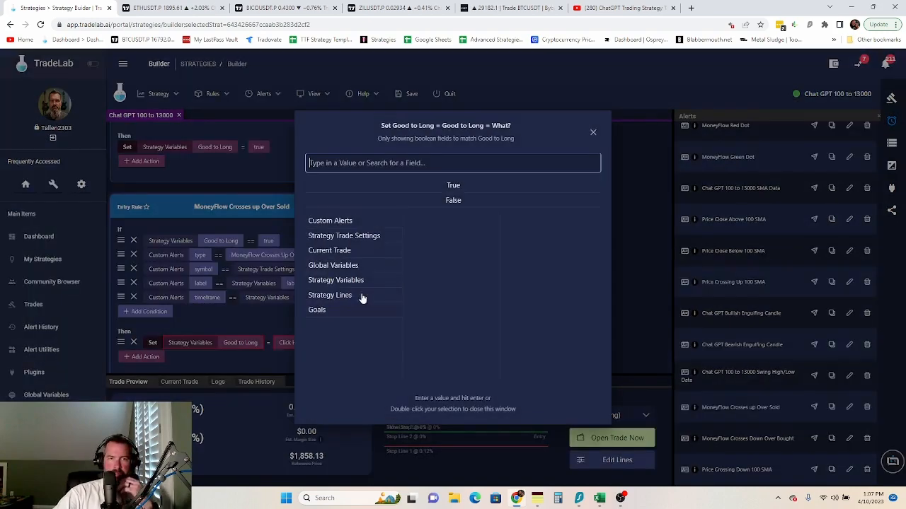
pyautogui.doubleClick(448, 200)
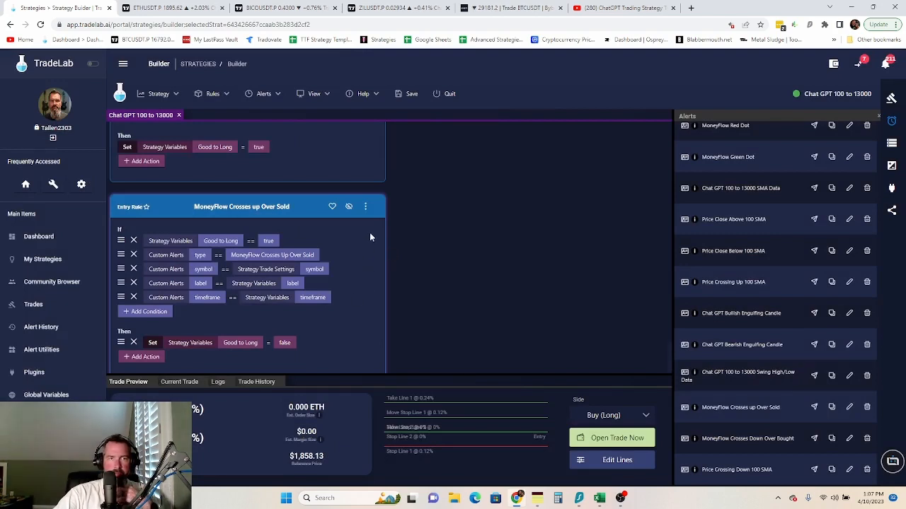
pyautogui.click(365, 209)
pyautogui.click(382, 259)
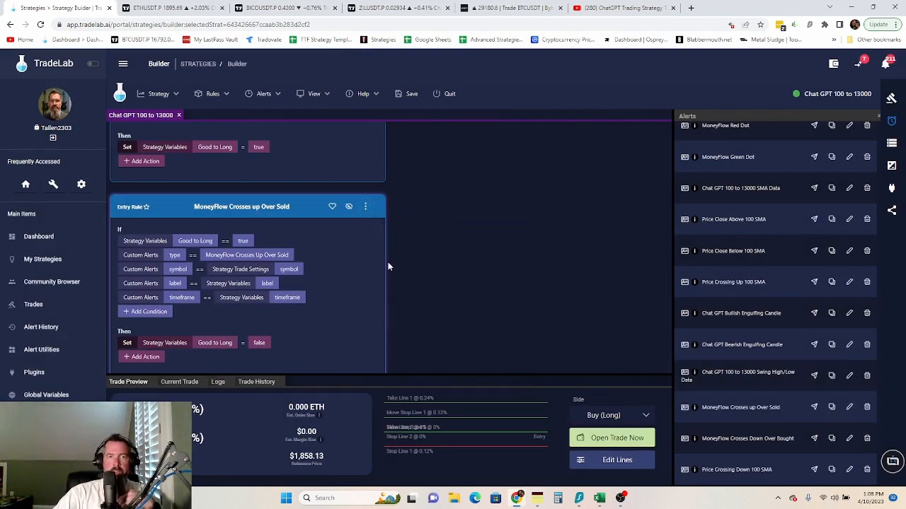
pyautogui.scroll(-1, 342, 285)
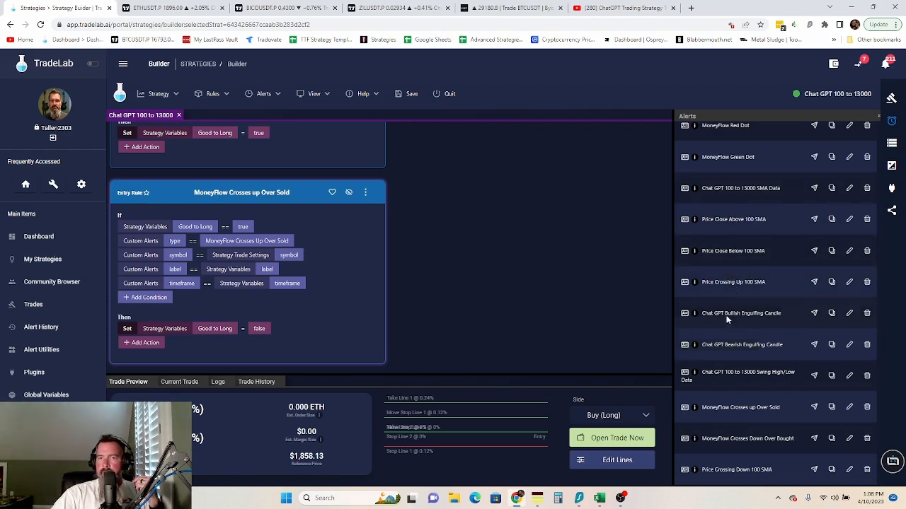
pyautogui.scroll(2, 725, 227)
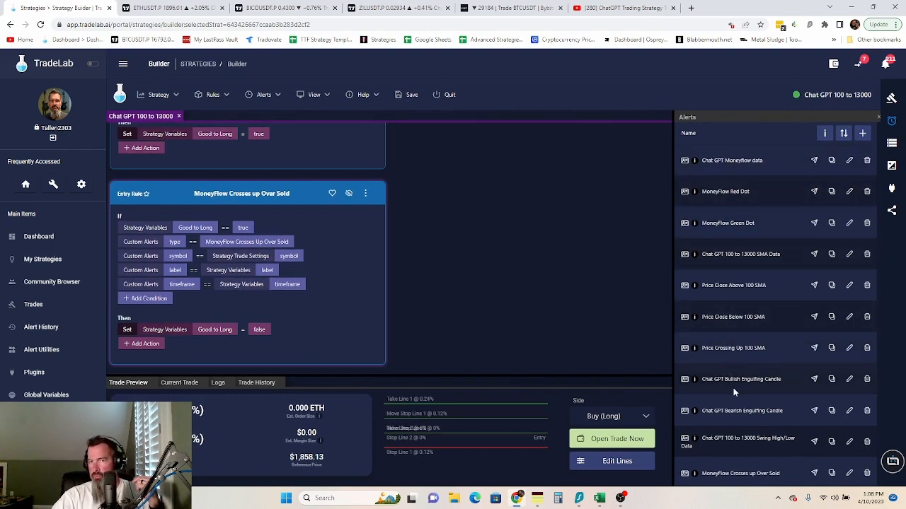
pyautogui.scroll(-1, 733, 388)
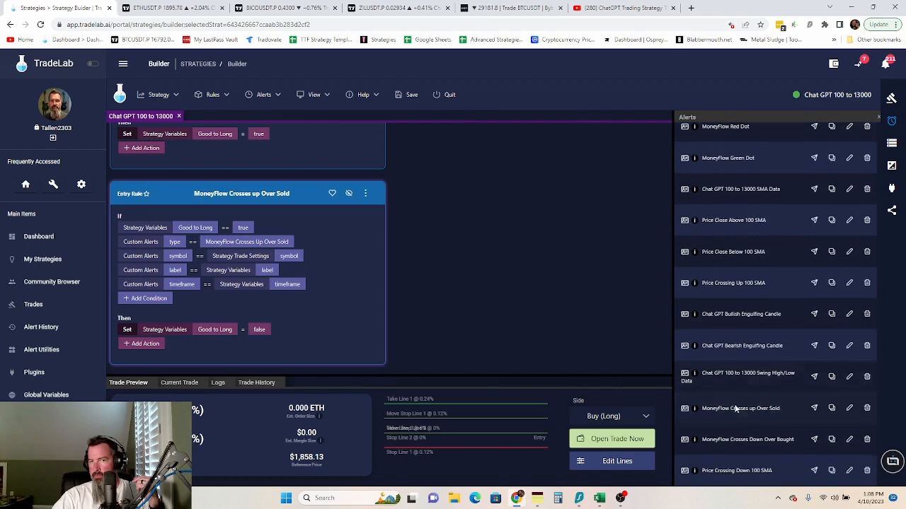
# - Create an entry rule from the Down Over Bought alert, matching strategy Symbol, label and timeframe variables
pyautogui.moveTo(695, 445); pyautogui.dragTo(231, 152)
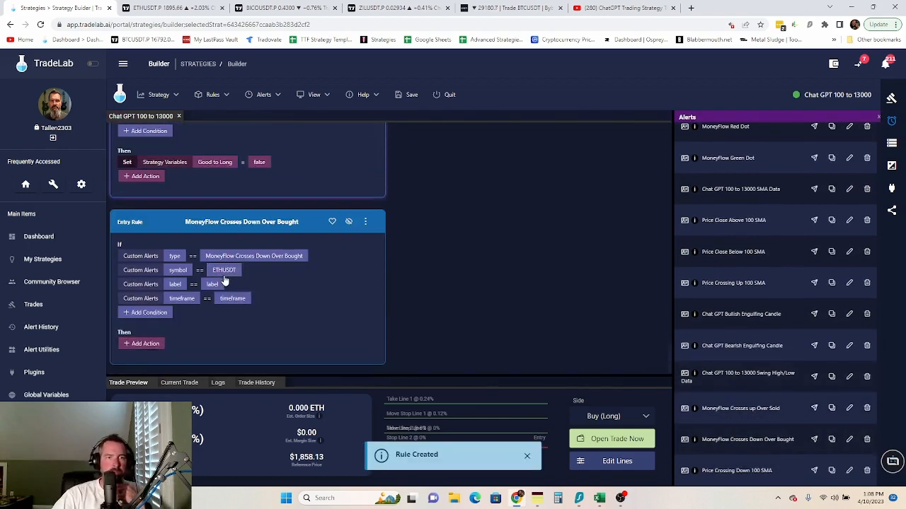
pyautogui.click(224, 270)
pyautogui.click(355, 220)
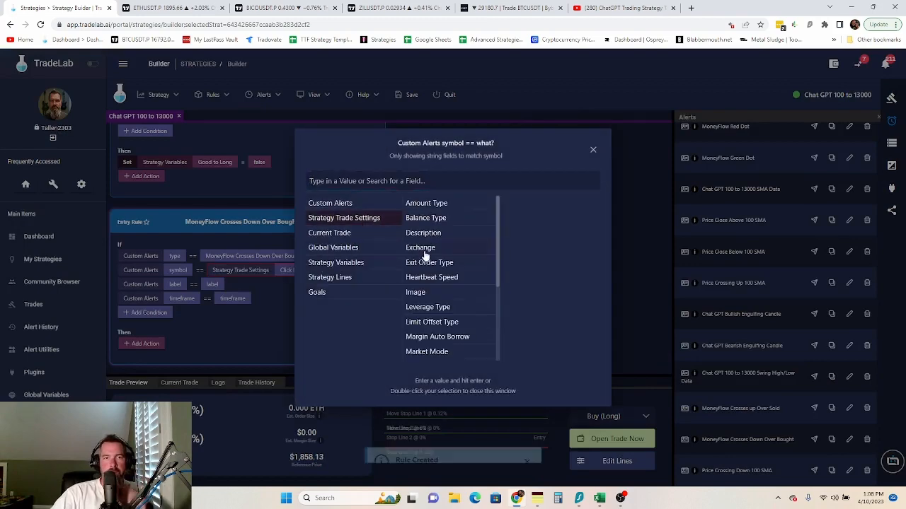
pyautogui.scroll(-1, 441, 298)
pyautogui.scroll(-3, 441, 299)
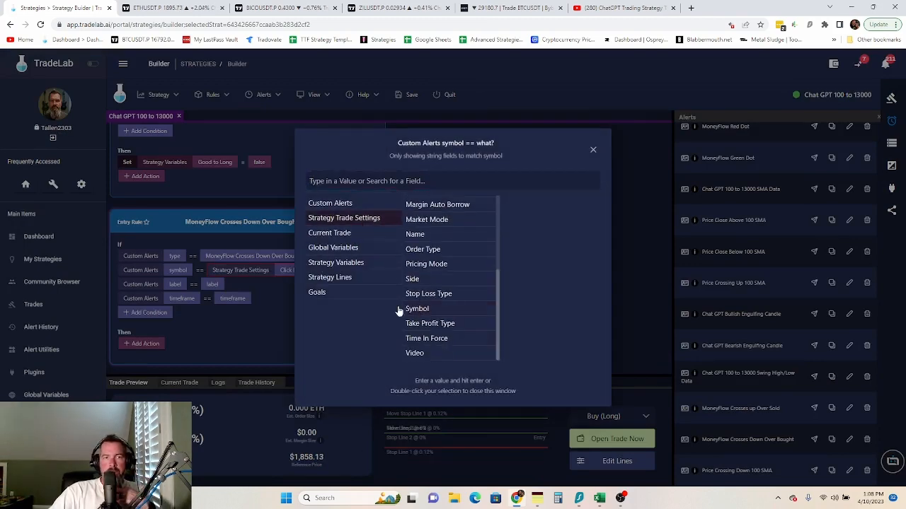
pyautogui.doubleClick(417, 309)
pyautogui.click(212, 284)
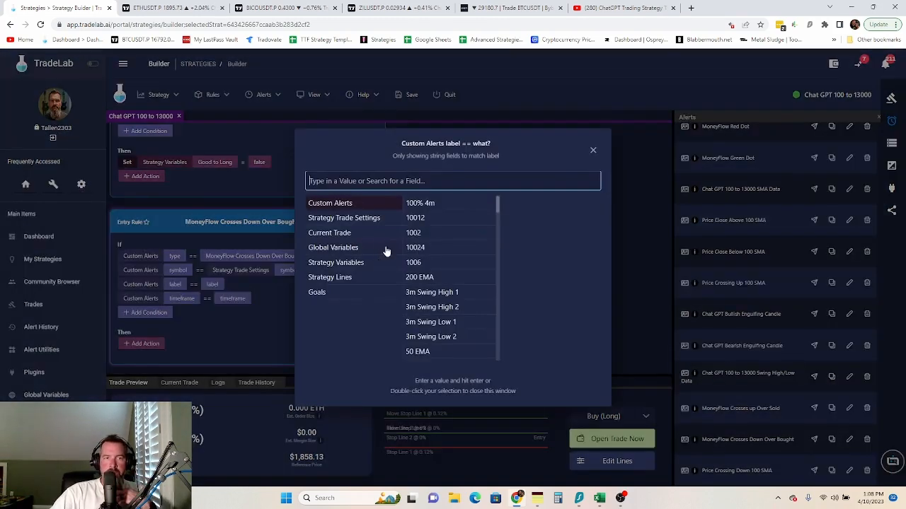
pyautogui.click(349, 263)
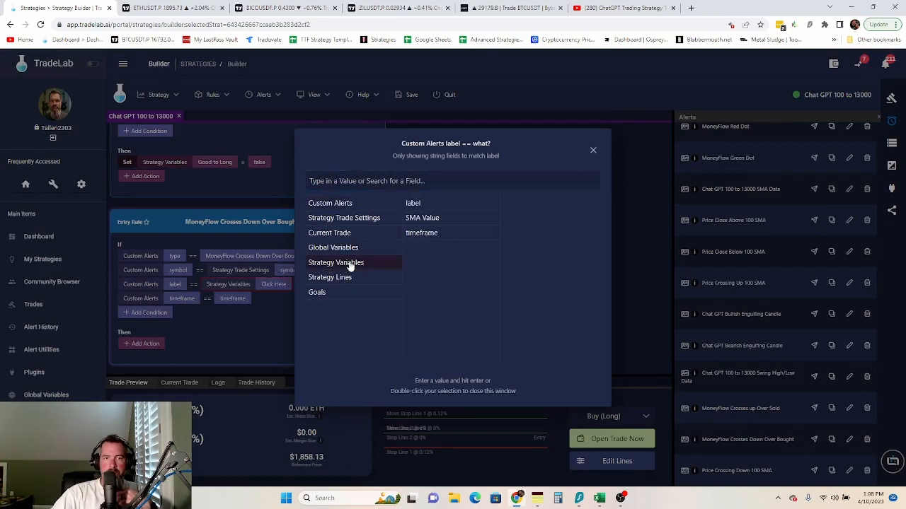
pyautogui.doubleClick(422, 205)
pyautogui.click(221, 298)
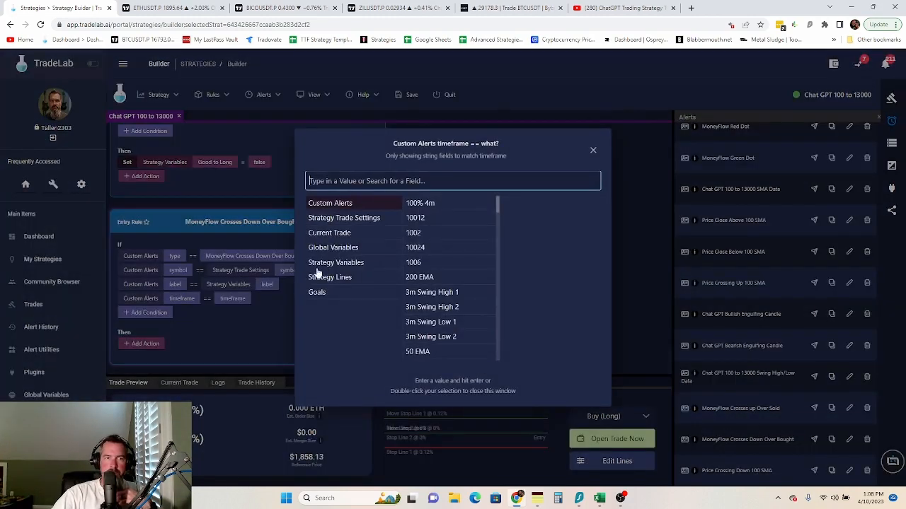
pyautogui.click(350, 263)
pyautogui.doubleClick(421, 234)
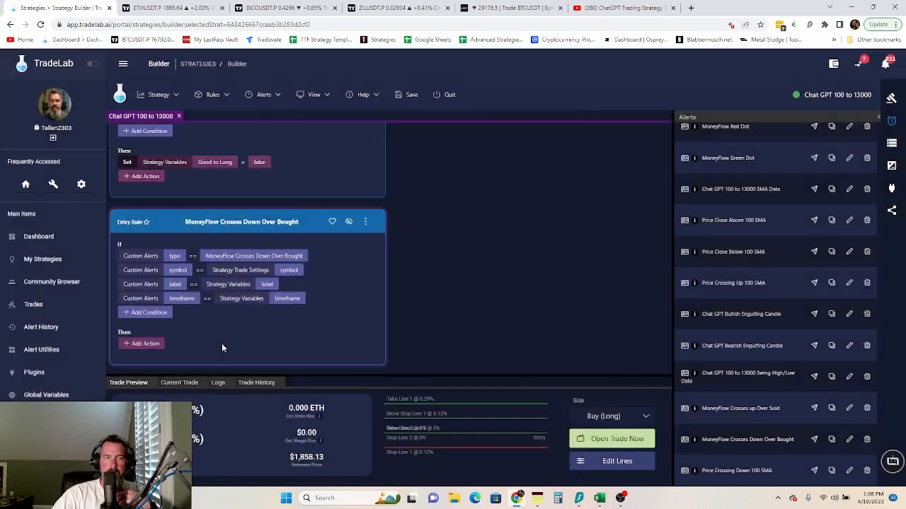
# - Add a condition requiring Good to Short to equal true
pyautogui.click(154, 313)
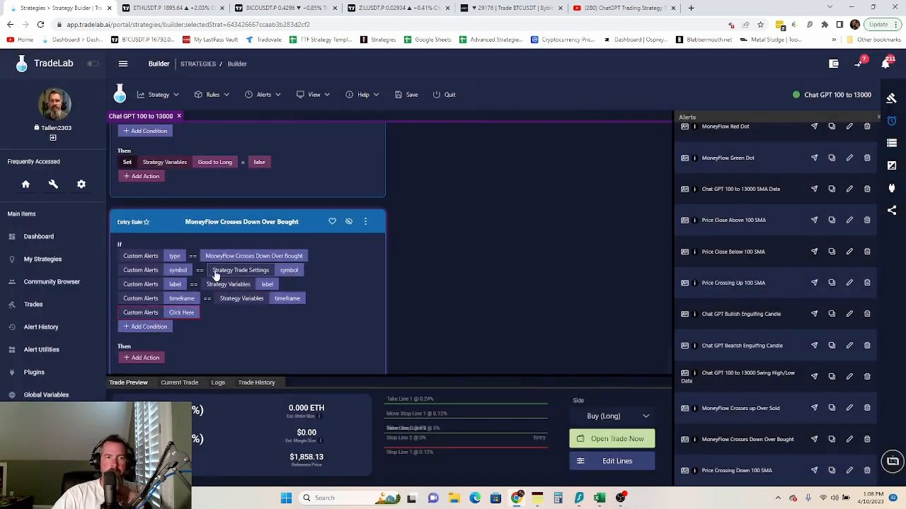
pyautogui.click(180, 313)
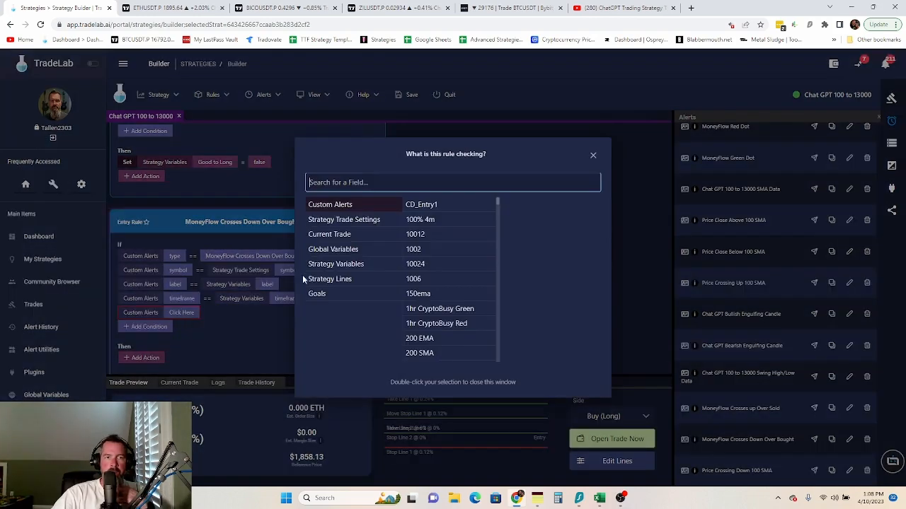
pyautogui.click(355, 265)
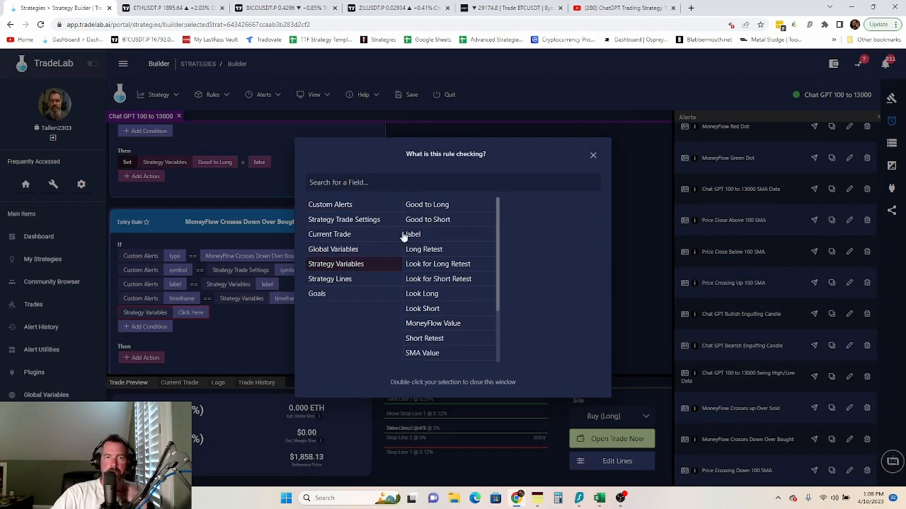
pyautogui.doubleClick(441, 223)
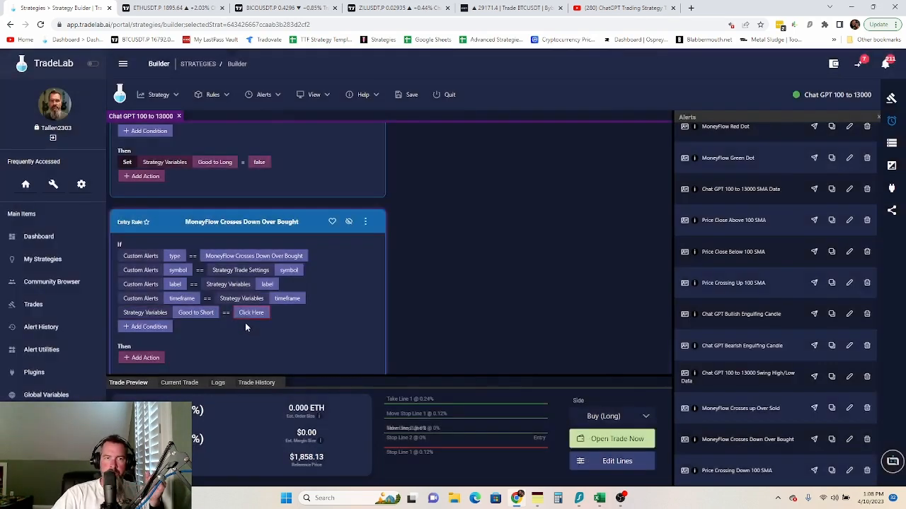
pyautogui.click(247, 313)
pyautogui.doubleClick(453, 186)
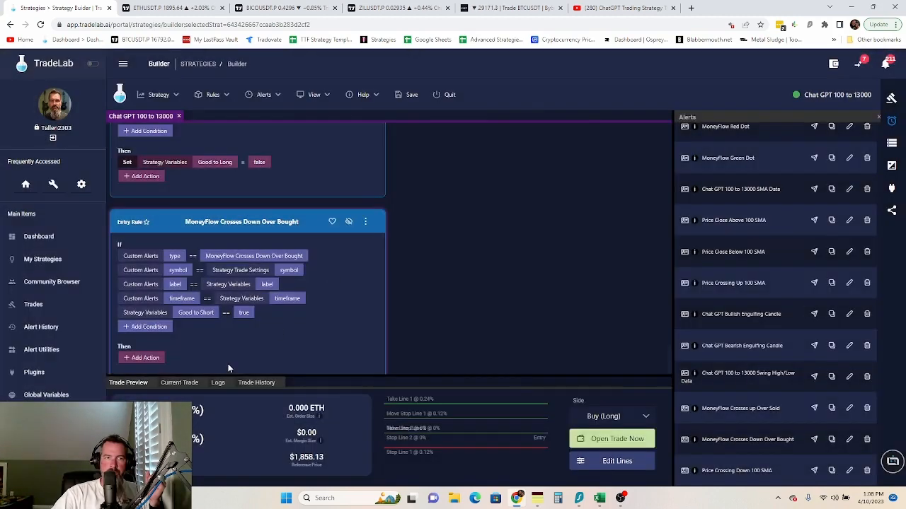
# - Add a Set action that assigns Good to Short to false
pyautogui.click(151, 365)
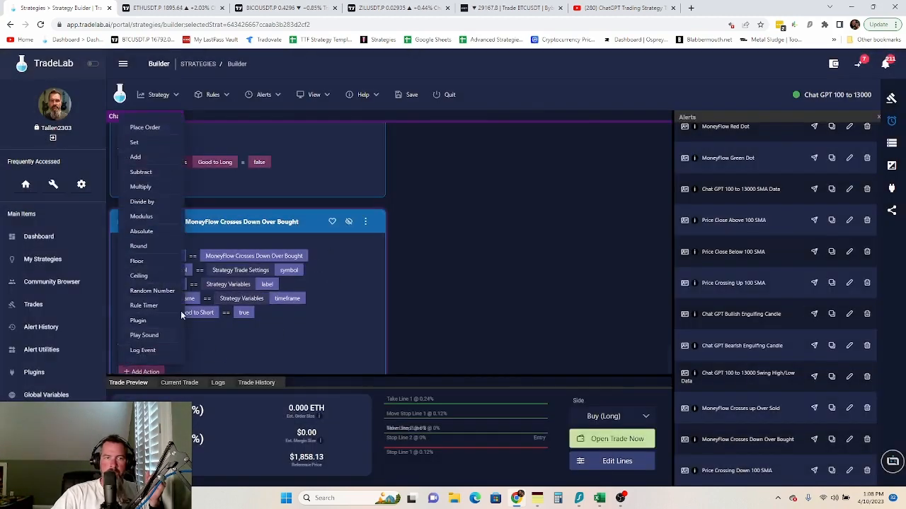
pyautogui.click(141, 143)
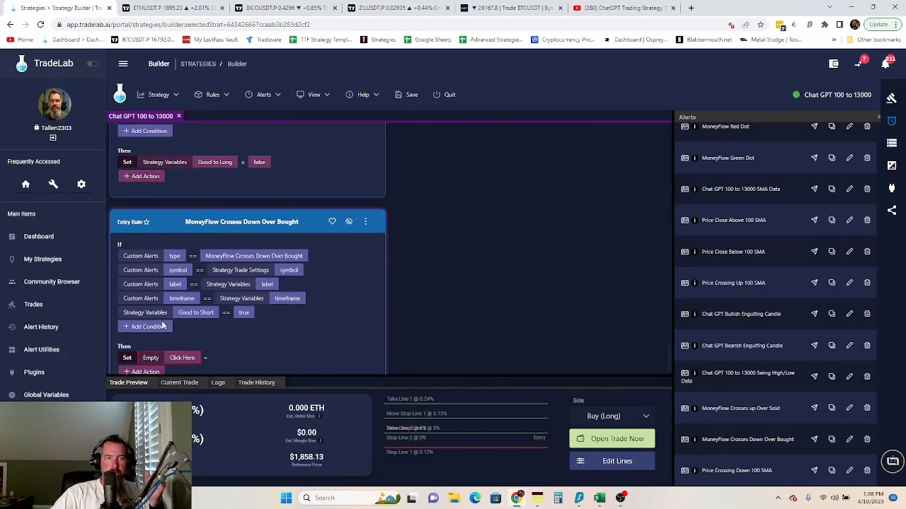
pyautogui.click(180, 358)
pyautogui.click(346, 235)
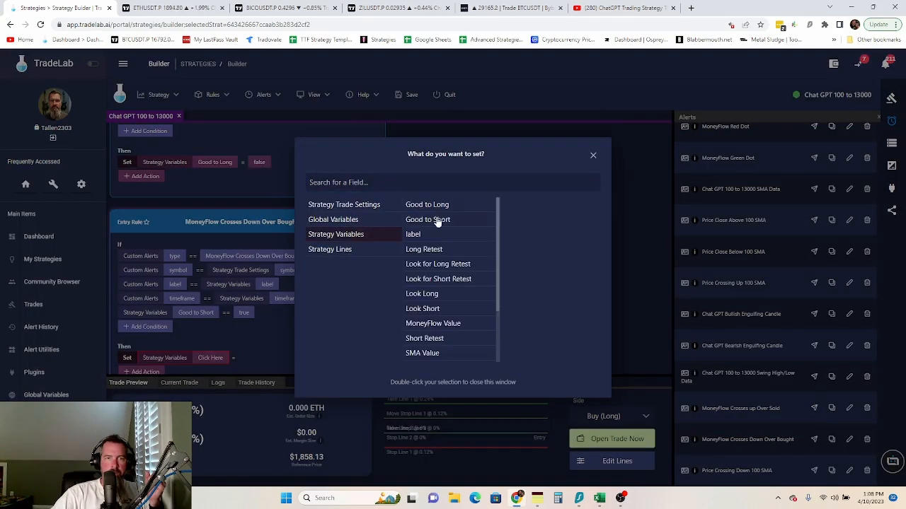
pyautogui.doubleClick(428, 219)
pyautogui.click(267, 357)
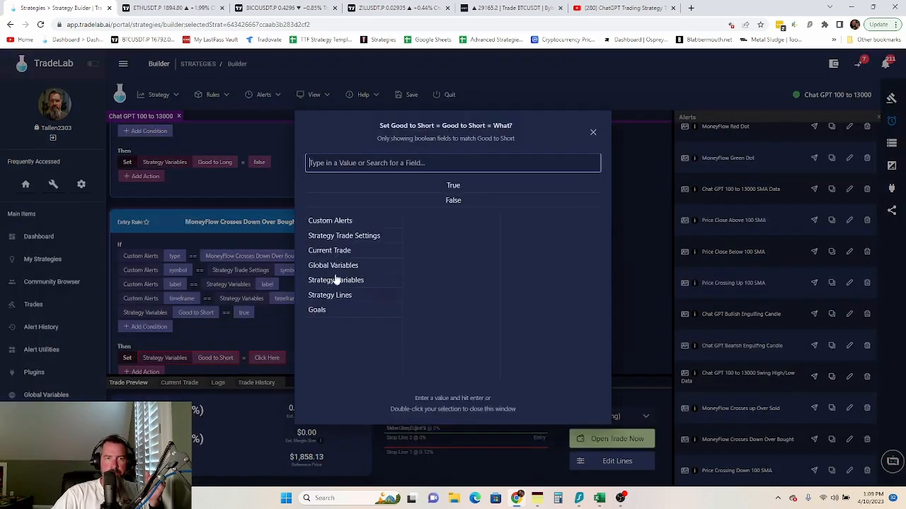
pyautogui.doubleClick(465, 201)
# - Reorder the rule's conditions so the Good to Short check comes first
pyautogui.scroll(-1, 307, 328)
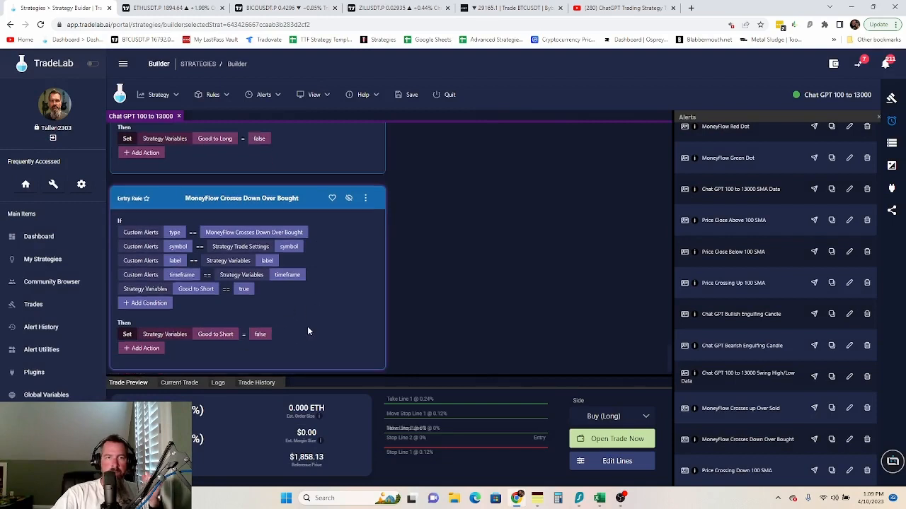
pyautogui.click(366, 196)
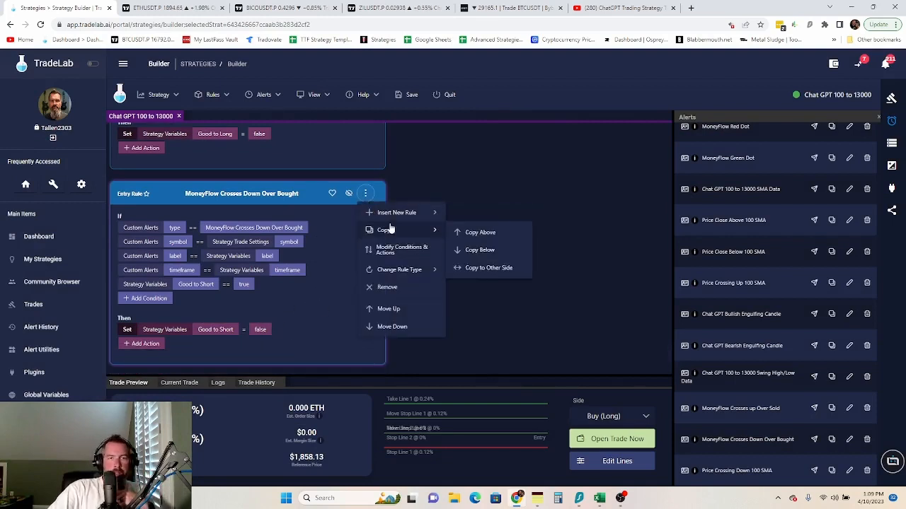
pyautogui.click(391, 249)
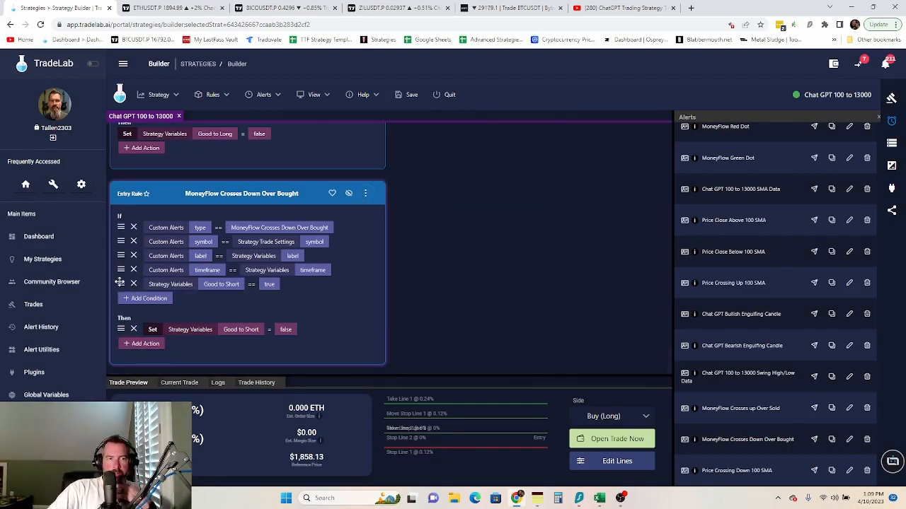
pyautogui.moveTo(121, 283); pyautogui.dragTo(121, 225)
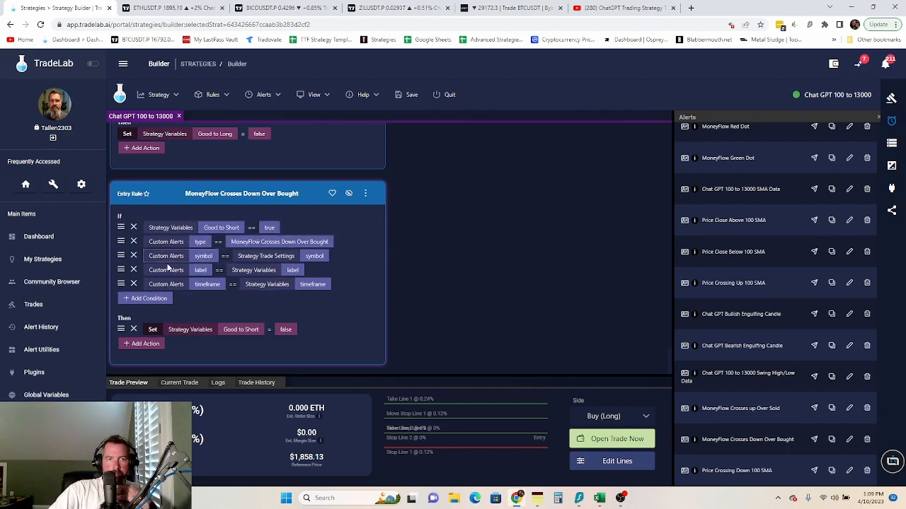
pyautogui.click(365, 195)
pyautogui.moveTo(425, 231)
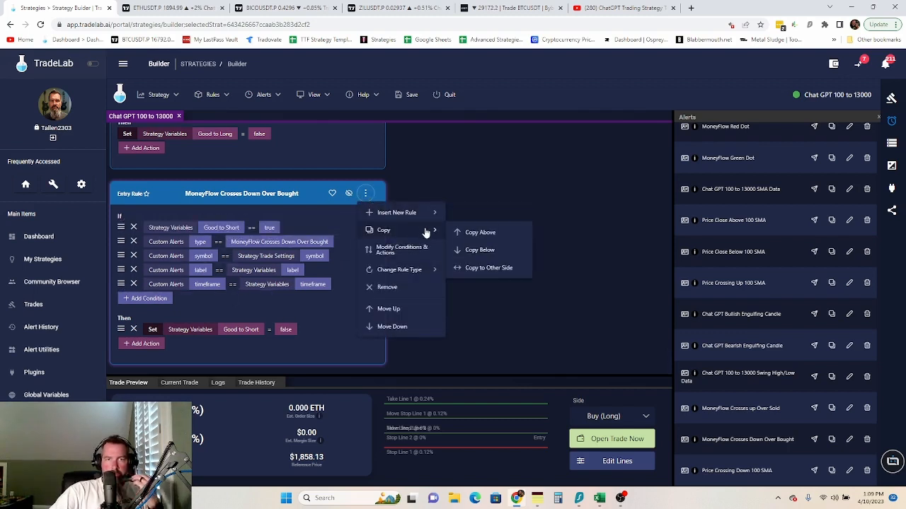
pyautogui.click(429, 251)
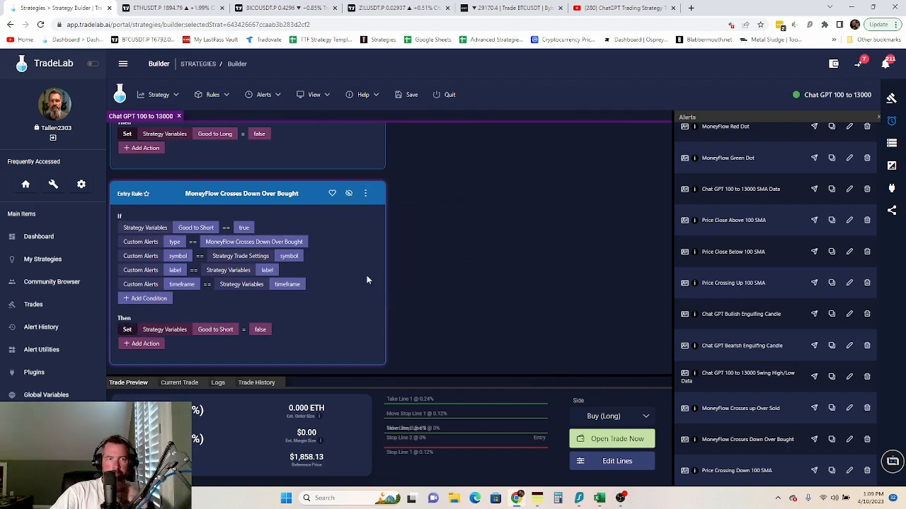
pyautogui.scroll(3, 366, 280)
pyautogui.scroll(-1, 358, 289)
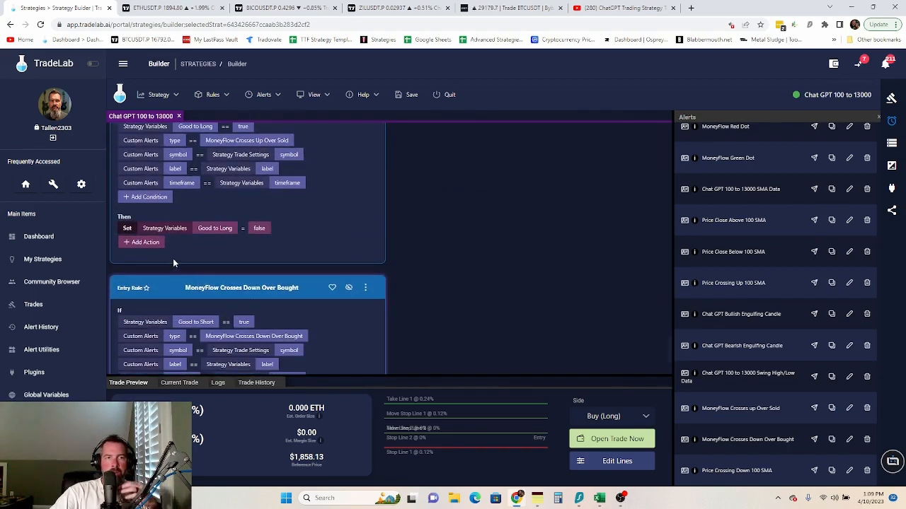
# - Add a Set action to the Up Over Sold rule assigning Long Retest to false
pyautogui.click(159, 245)
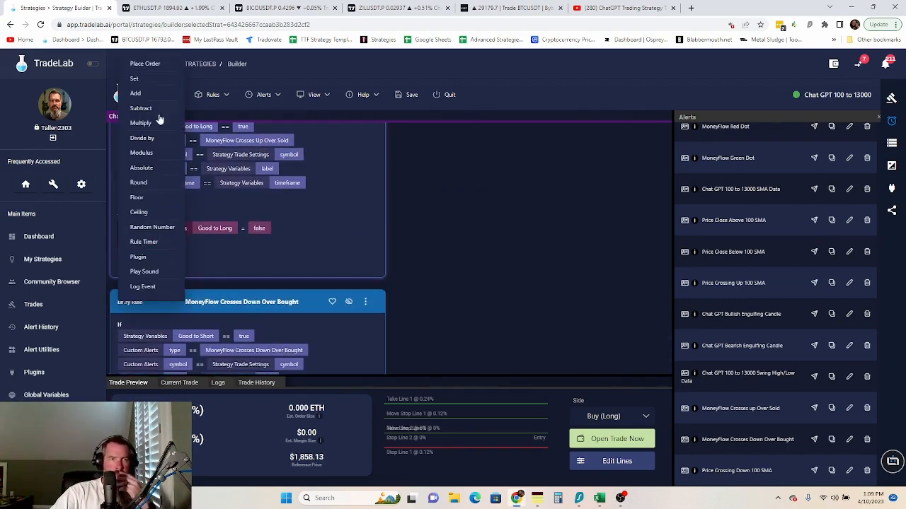
pyautogui.click(150, 79)
pyautogui.click(186, 245)
pyautogui.click(329, 234)
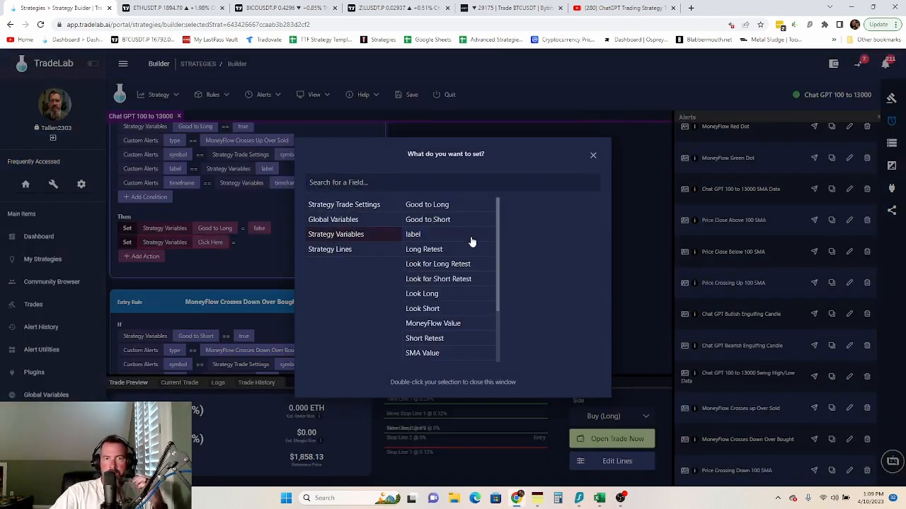
pyautogui.click(438, 252)
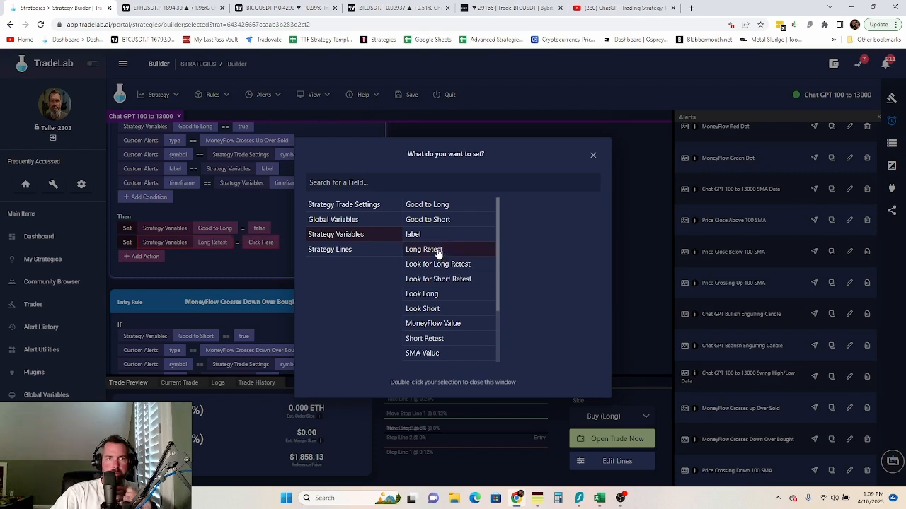
pyautogui.click(257, 283)
pyautogui.click(262, 243)
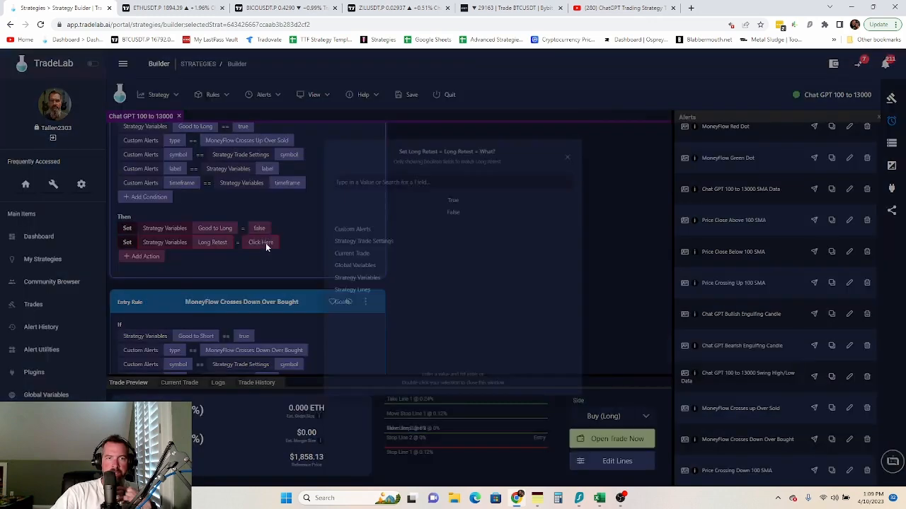
pyautogui.doubleClick(464, 202)
pyautogui.scroll(-3, 234, 277)
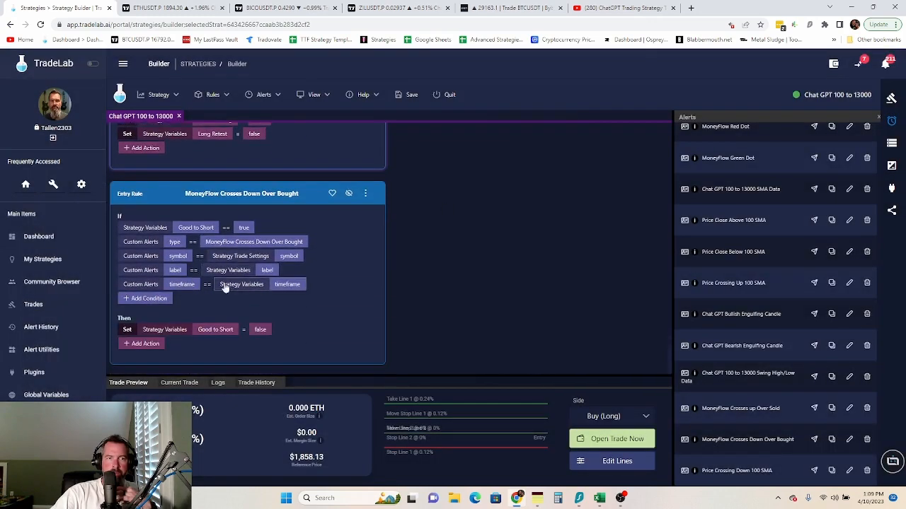
pyautogui.scroll(4, 218, 283)
# - Add another Set action assigning Look for Long Retest to false
pyautogui.click(142, 290)
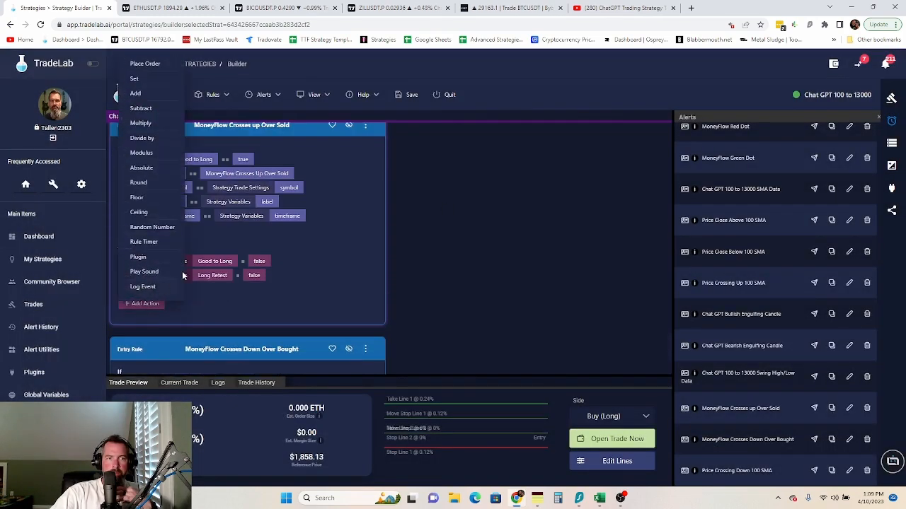
pyautogui.click(139, 83)
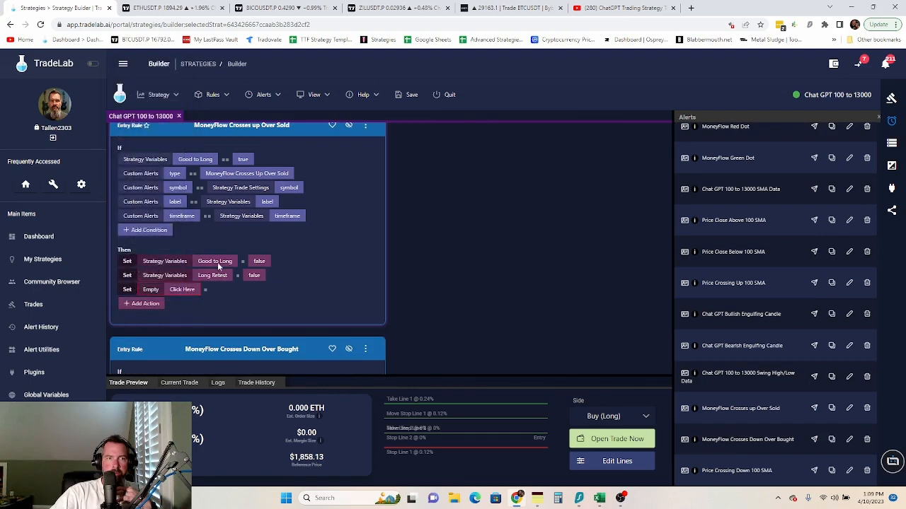
pyautogui.click(181, 289)
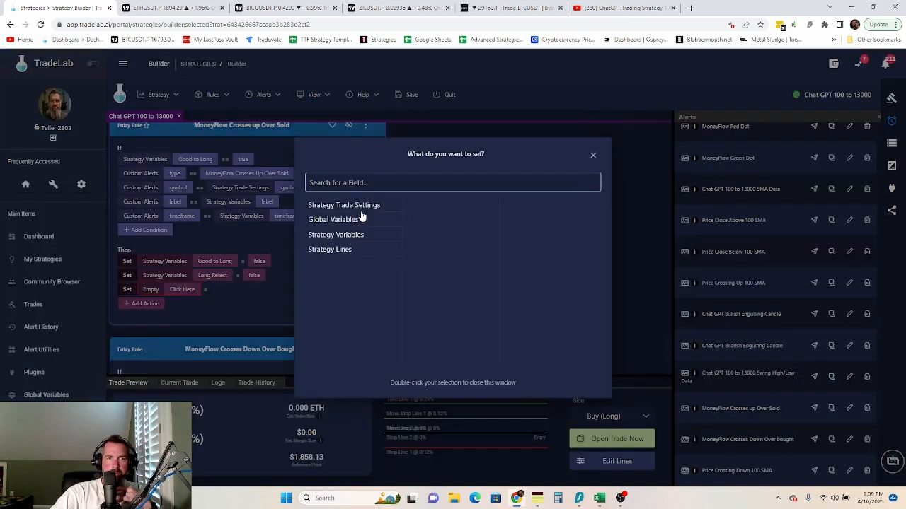
pyautogui.click(356, 235)
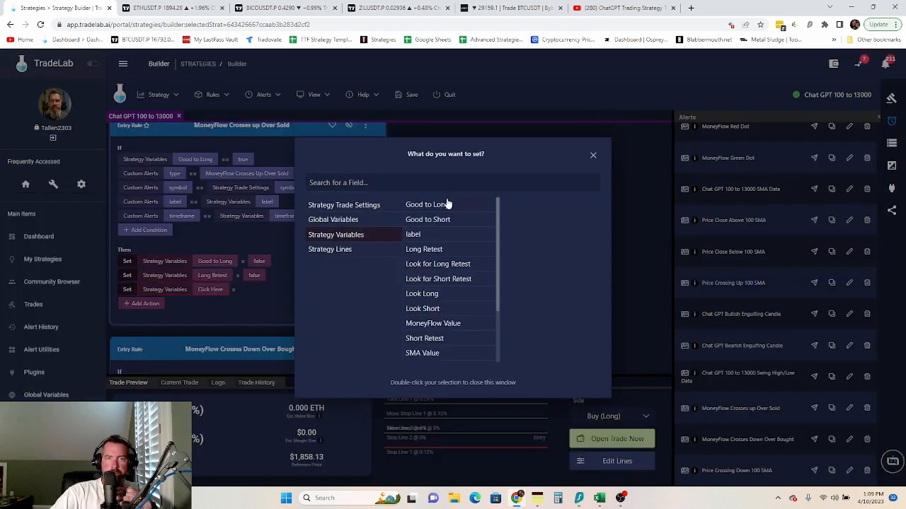
pyautogui.click(439, 265)
pyautogui.click(281, 290)
pyautogui.click(281, 290)
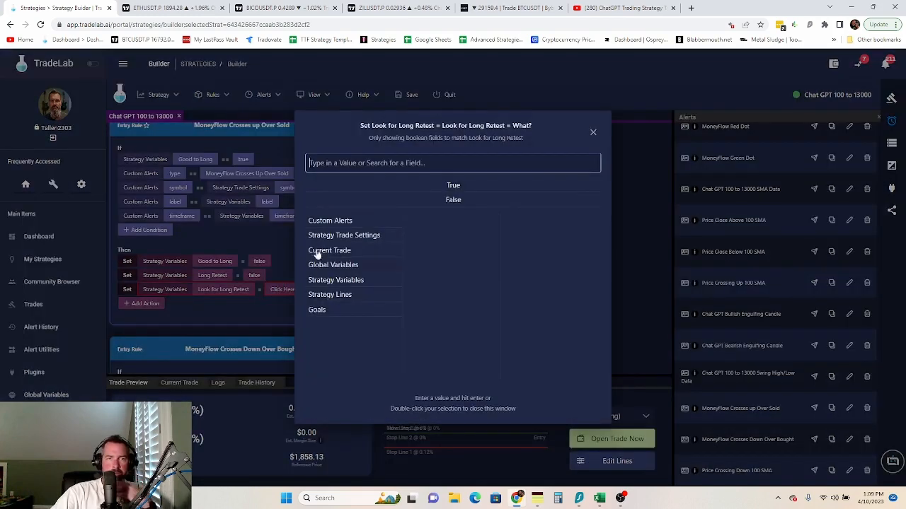
pyautogui.doubleClick(452, 200)
pyautogui.click(275, 290)
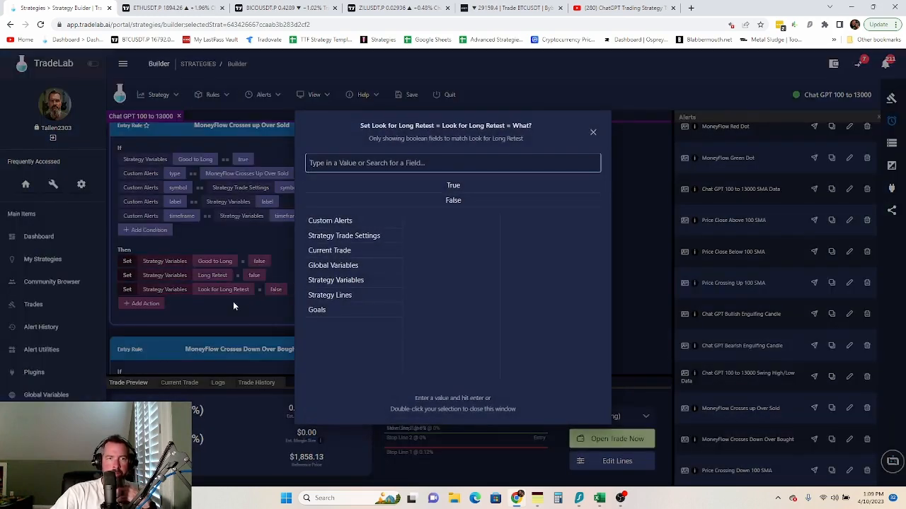
pyautogui.click(232, 302)
pyautogui.scroll(-2, 236, 303)
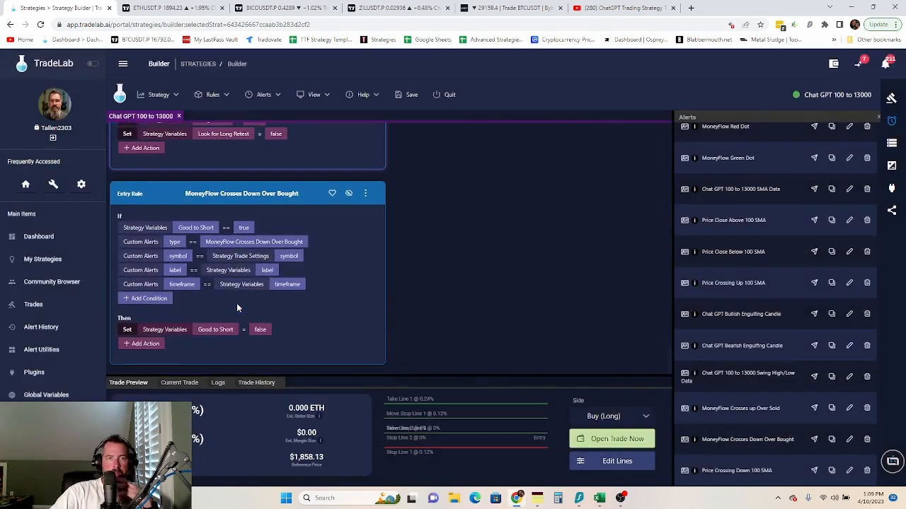
# - Add a Set action assigning the Short Retest strategy variable to false
pyautogui.click(140, 344)
pyautogui.click(134, 128)
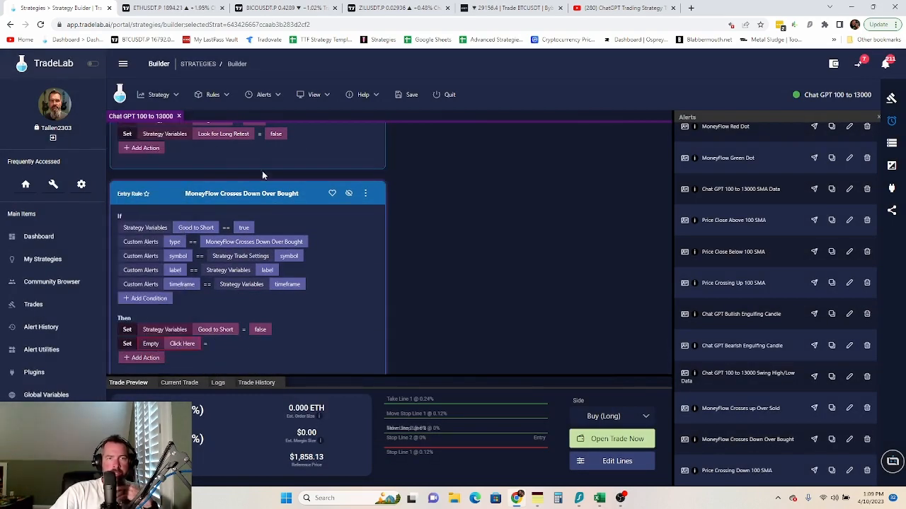
pyautogui.click(186, 344)
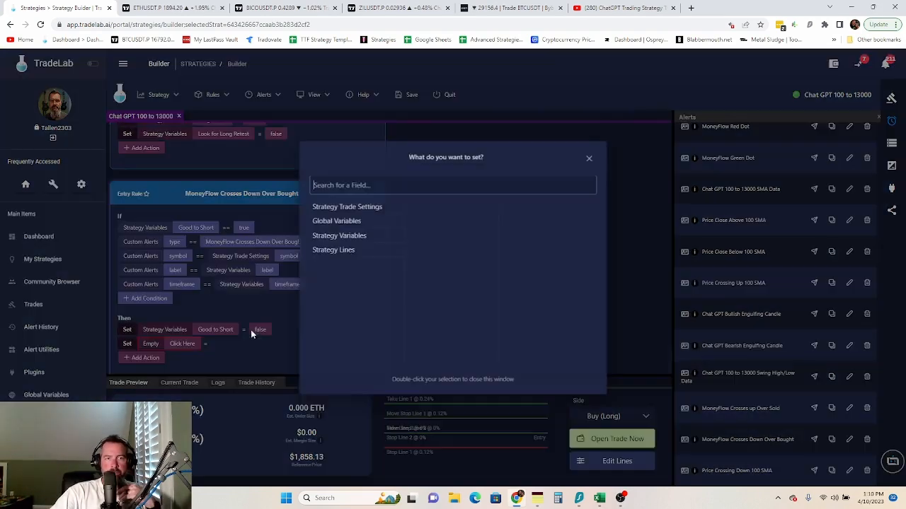
pyautogui.click(355, 236)
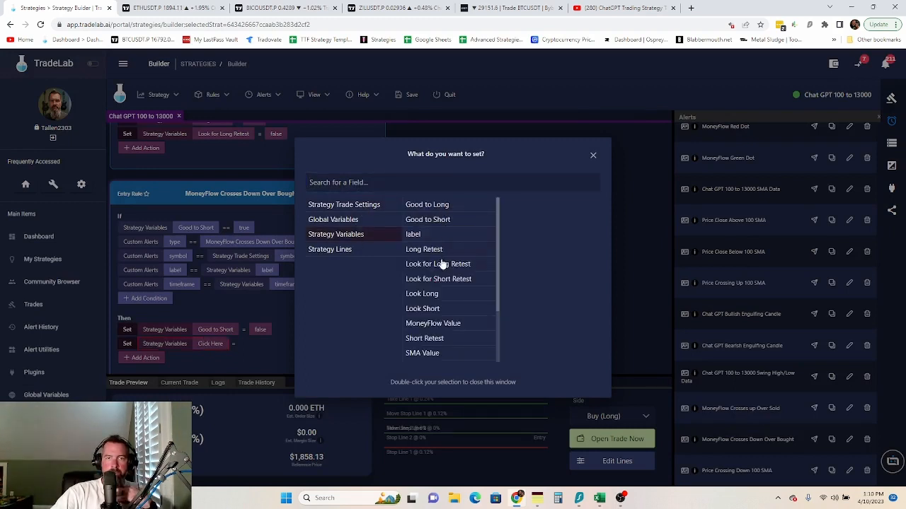
pyautogui.doubleClick(425, 338)
pyautogui.click(262, 343)
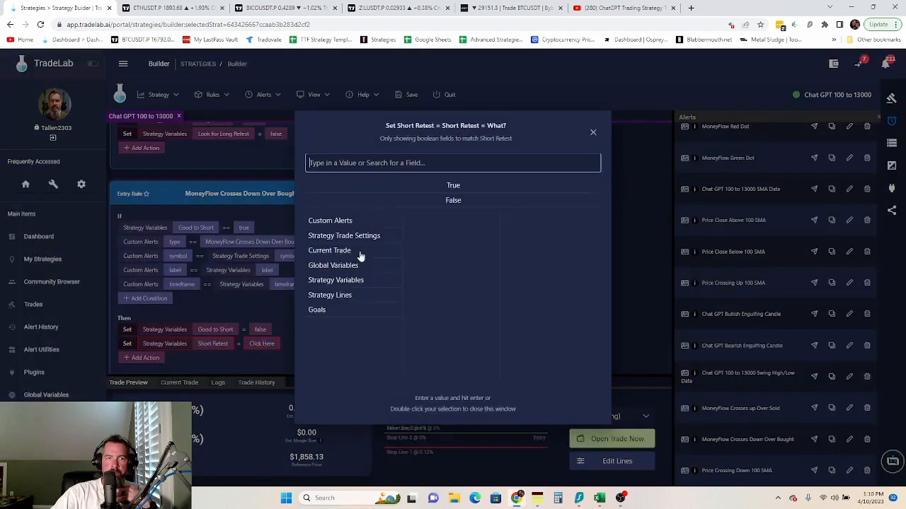
pyautogui.doubleClick(453, 200)
# - Add another Set action assigning Look for Short Retest to false
pyautogui.click(154, 358)
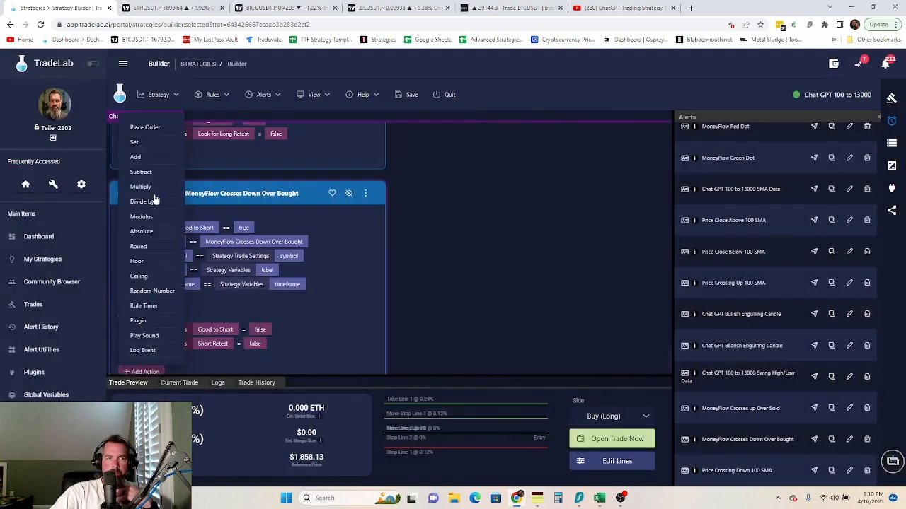
pyautogui.click(134, 142)
pyautogui.click(182, 358)
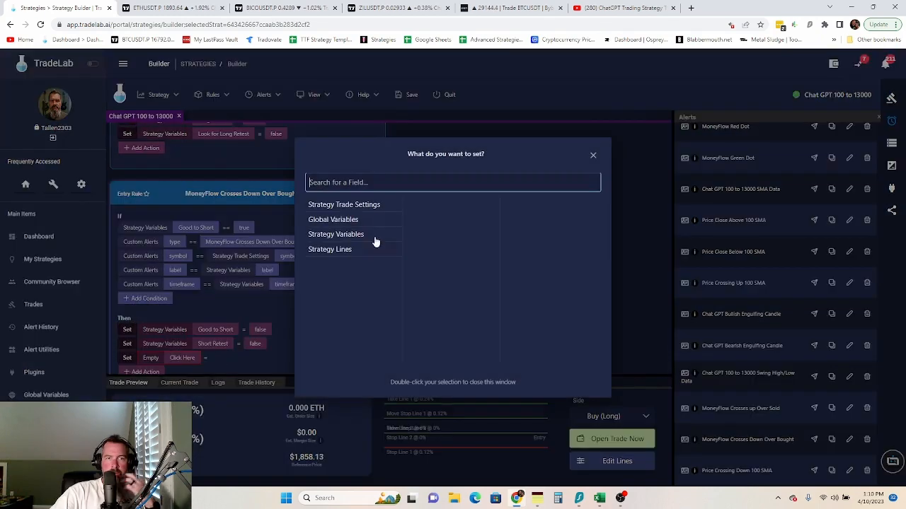
pyautogui.click(352, 236)
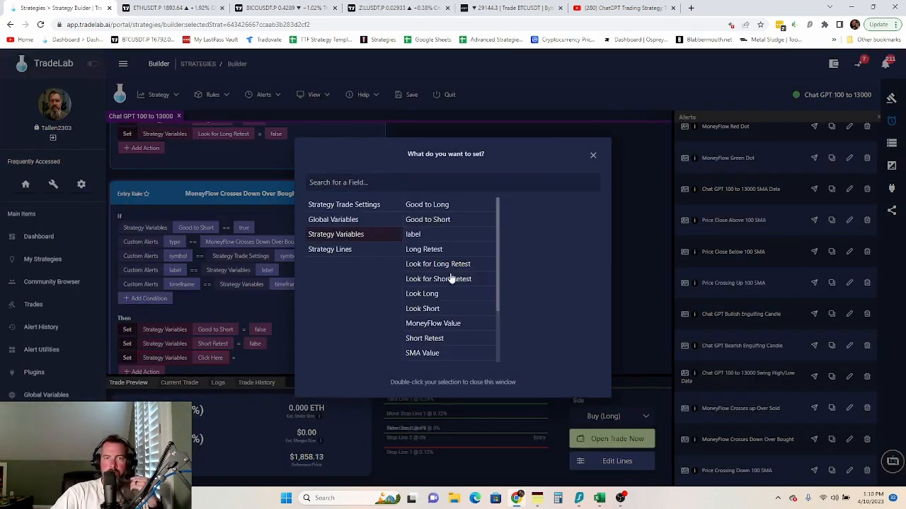
pyautogui.click(451, 279)
pyautogui.click(280, 321)
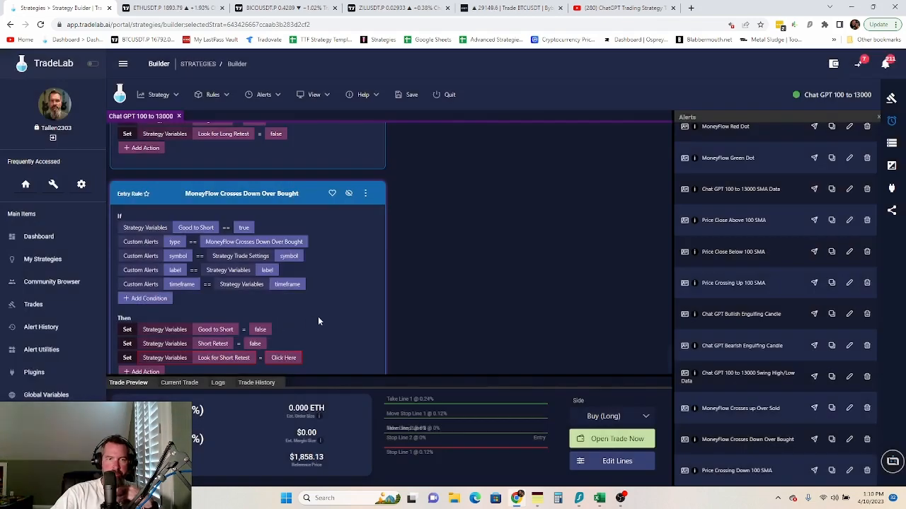
pyautogui.scroll(-1, 318, 316)
pyautogui.click(289, 329)
pyautogui.click(448, 198)
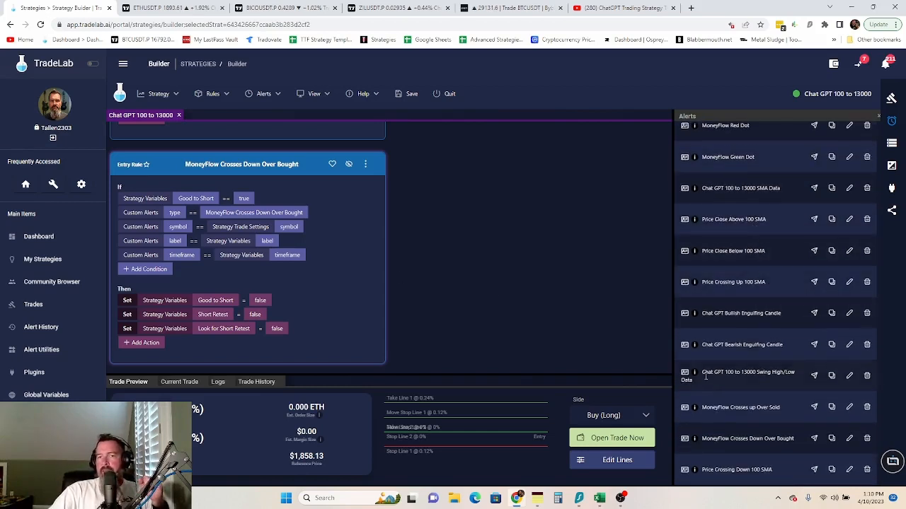
pyautogui.moveTo(695, 283)
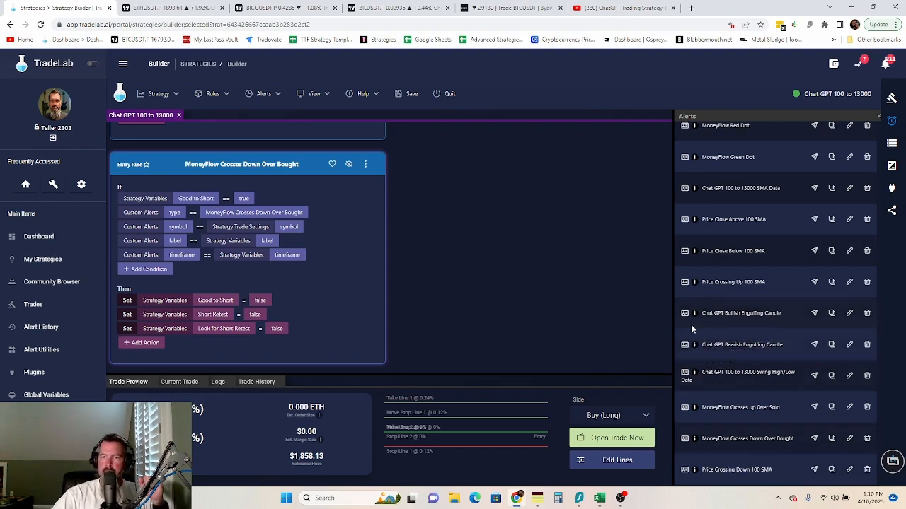
# - Create an entry rule from the Bullish Engulfing alert, matching strategy Symbol, label and timeframe
pyautogui.moveTo(684, 313); pyautogui.dragTo(533, 280)
pyautogui.moveTo(257, 152); pyautogui.dragTo(249, 147)
pyautogui.click(223, 269)
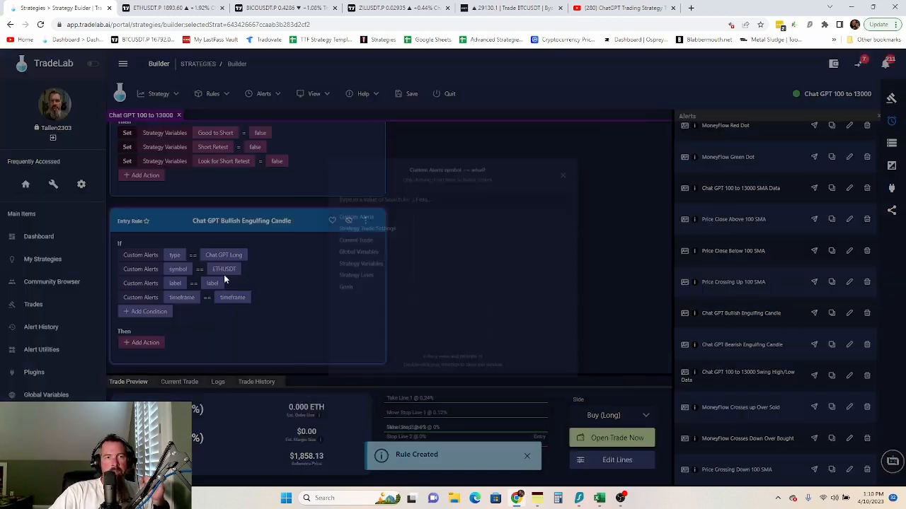
pyautogui.click(368, 221)
pyautogui.scroll(-3, 450, 298)
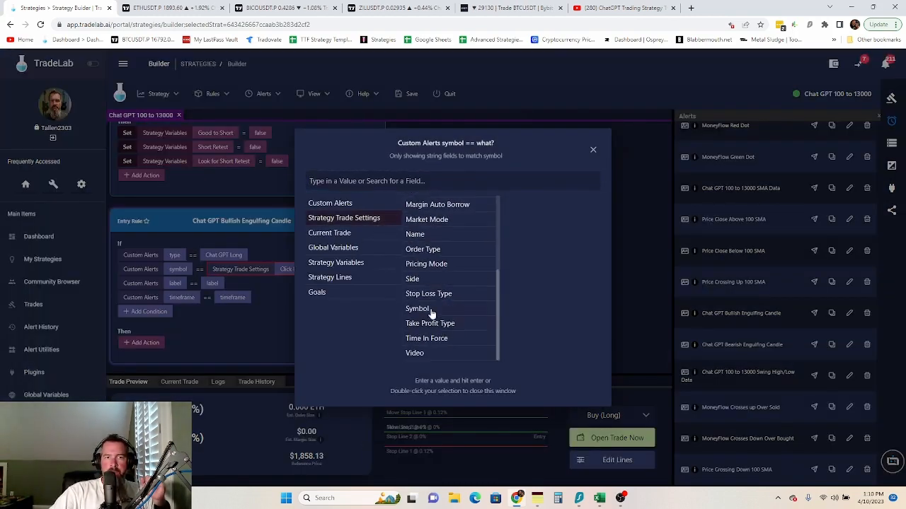
pyautogui.doubleClick(431, 305)
pyautogui.click(212, 283)
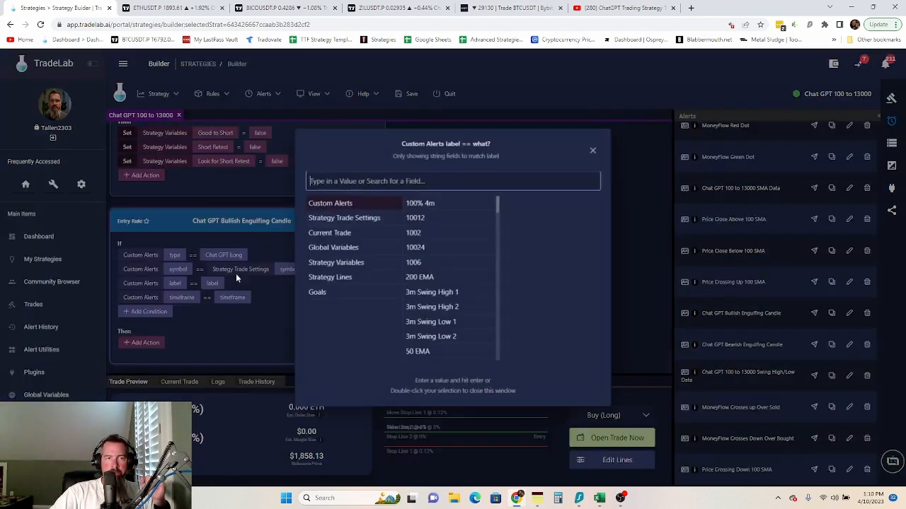
pyautogui.click(337, 263)
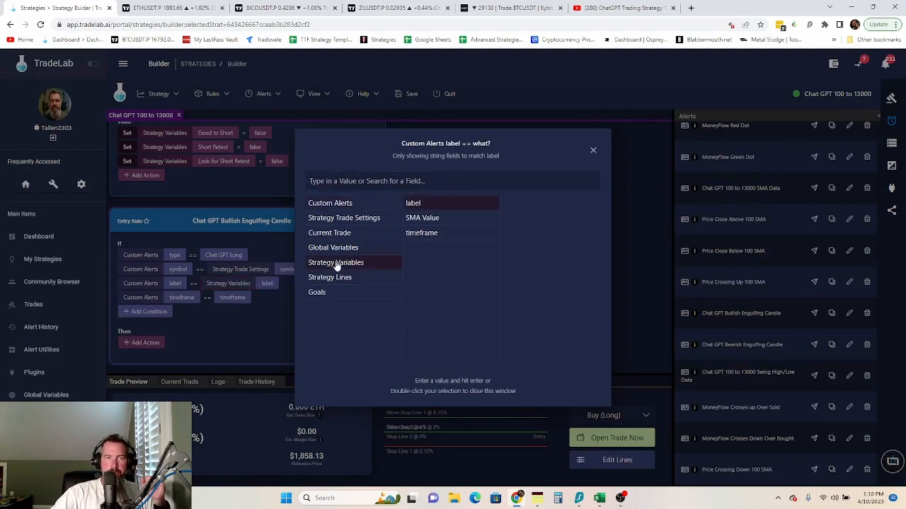
pyautogui.click(234, 297)
pyautogui.click(233, 298)
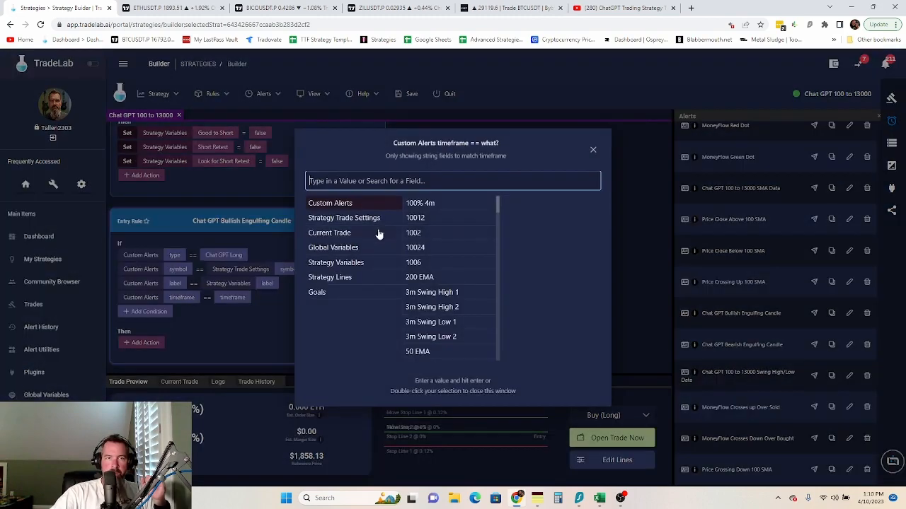
pyautogui.click(348, 263)
pyautogui.click(428, 234)
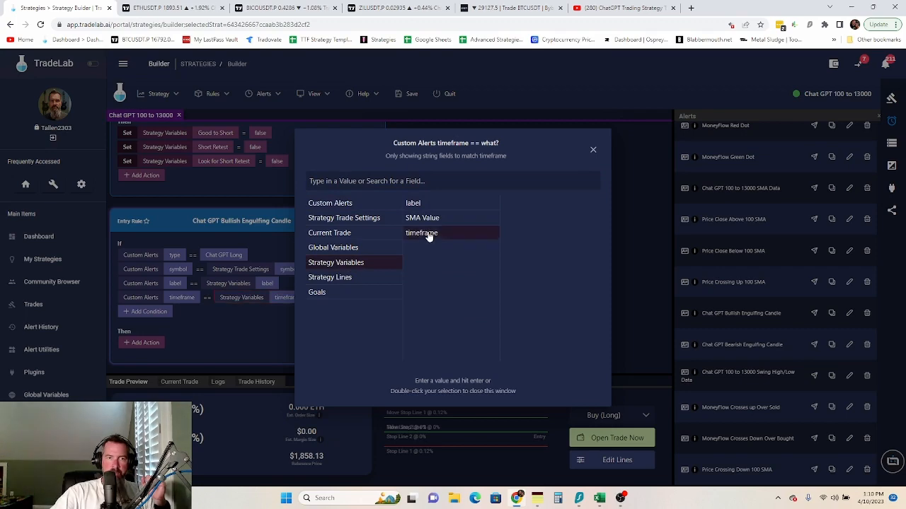
pyautogui.click(205, 347)
# - Add a condition requiring Good to Long to equal true
pyautogui.click(161, 315)
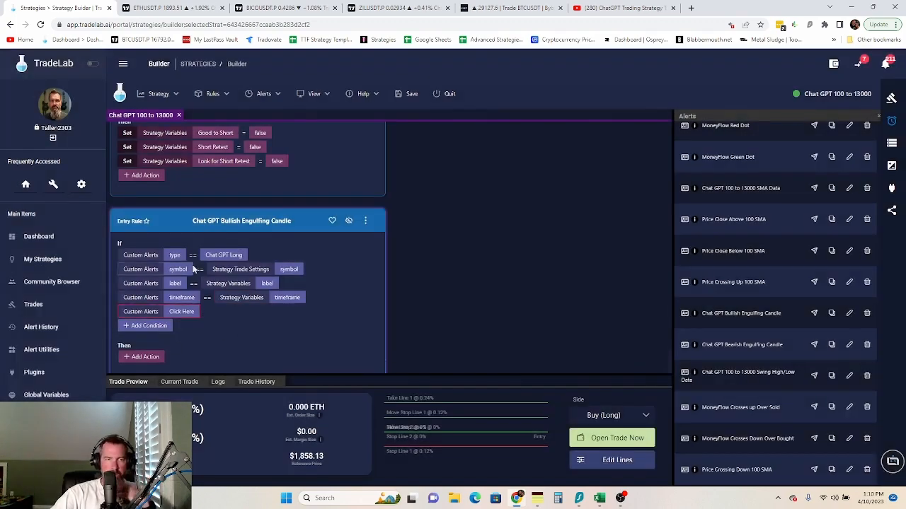
pyautogui.click(179, 312)
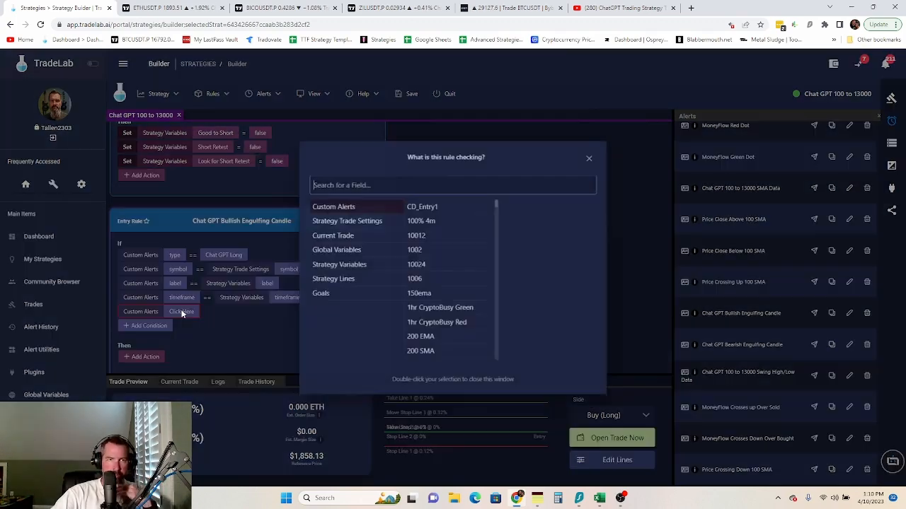
pyautogui.click(343, 265)
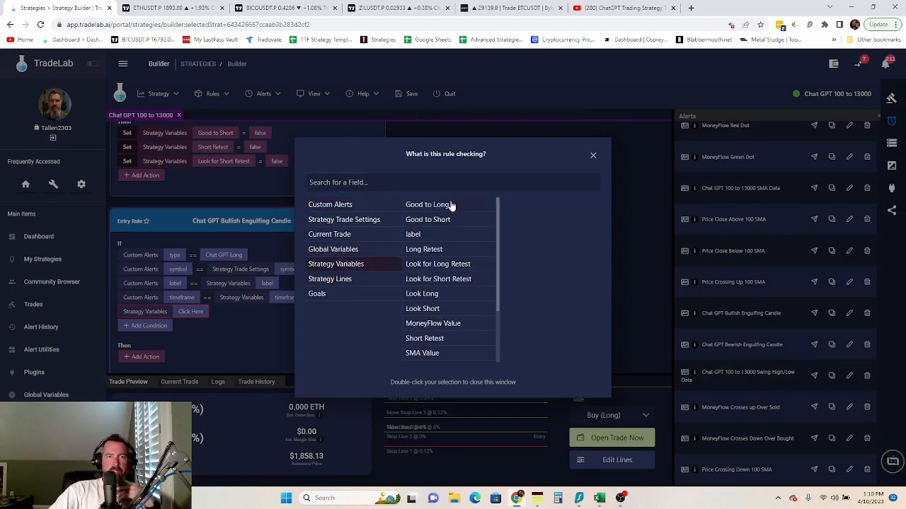
pyautogui.click(446, 204)
pyautogui.click(242, 329)
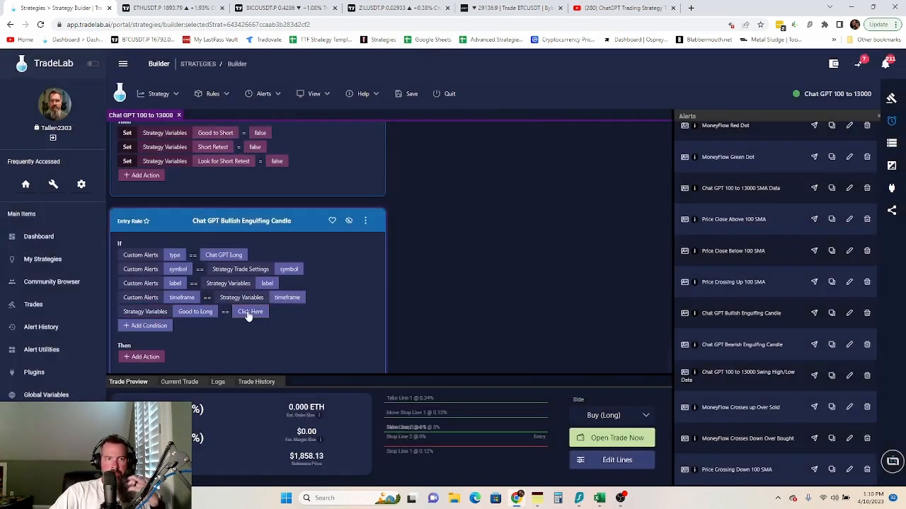
pyautogui.click(249, 312)
pyautogui.doubleClick(453, 191)
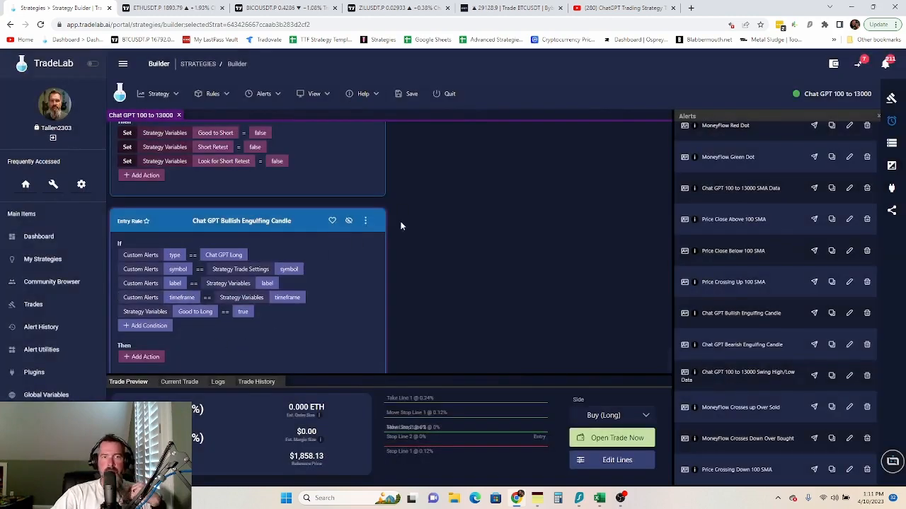
# - Reorder the rule's conditions so the Good to Long check comes first
pyautogui.click(366, 221)
pyautogui.click(389, 279)
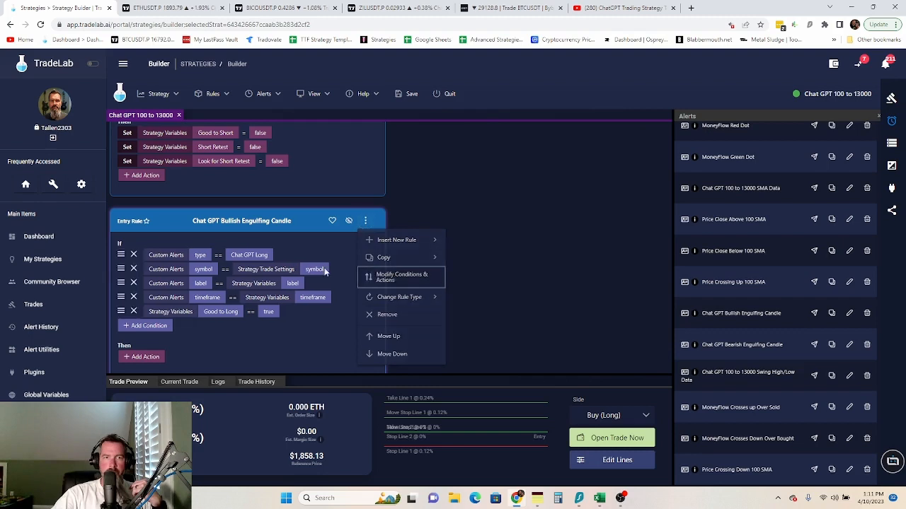
pyautogui.moveTo(122, 311); pyautogui.dragTo(122, 253)
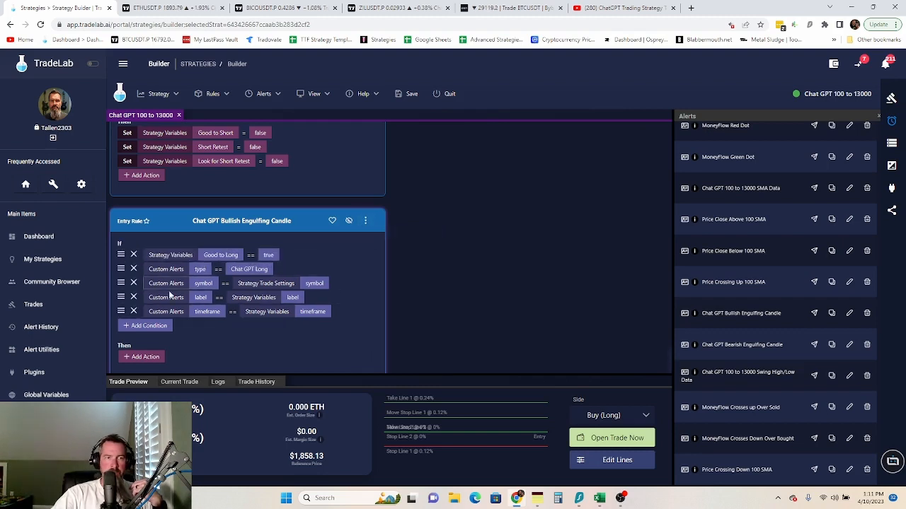
pyautogui.click(365, 221)
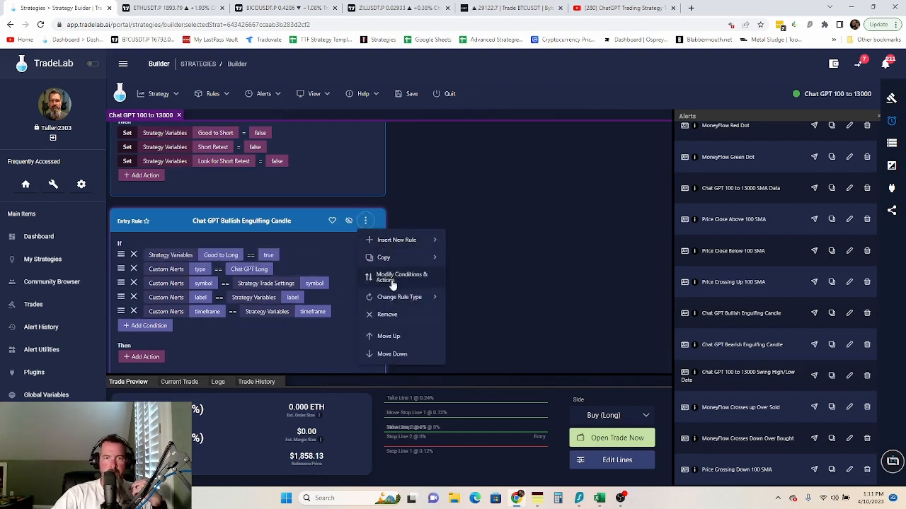
pyautogui.moveTo(415, 263)
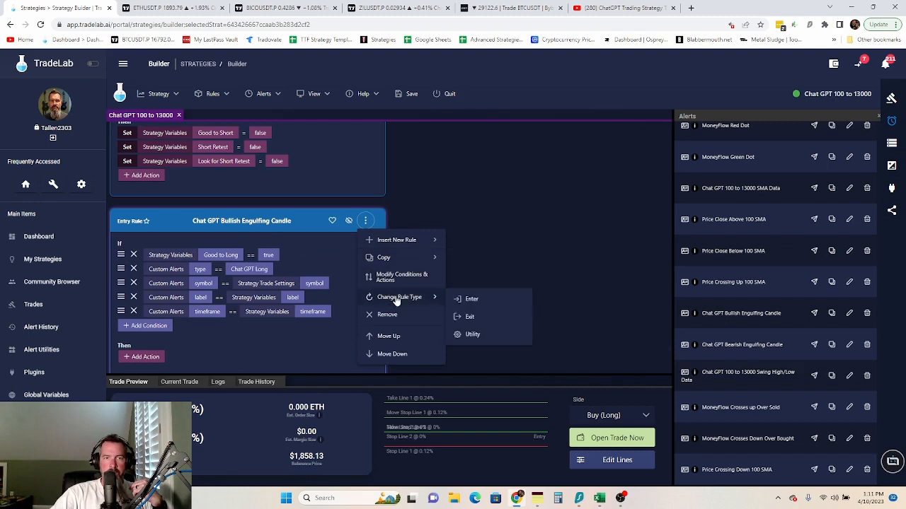
pyautogui.click(391, 280)
pyautogui.scroll(-1, 153, 354)
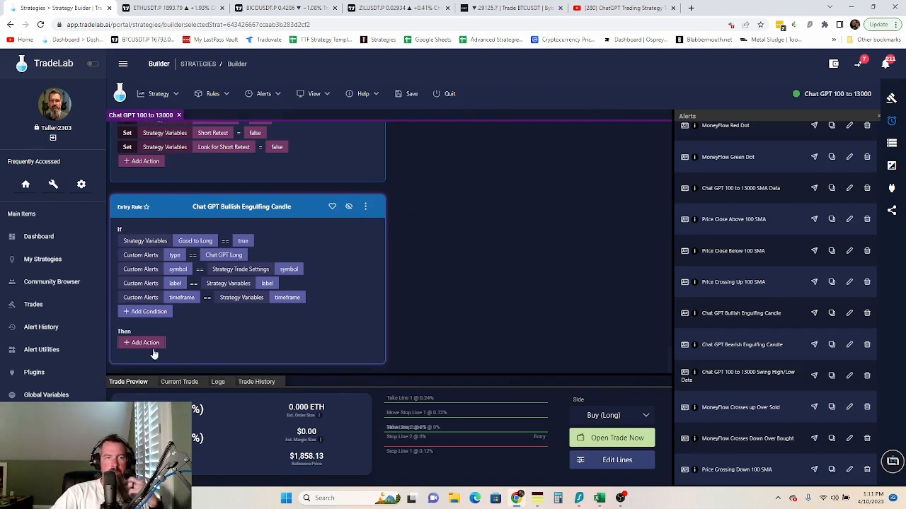
# - Add a Set action assigning Strategy Trade Settings Side to Buy (Long)
pyautogui.click(143, 344)
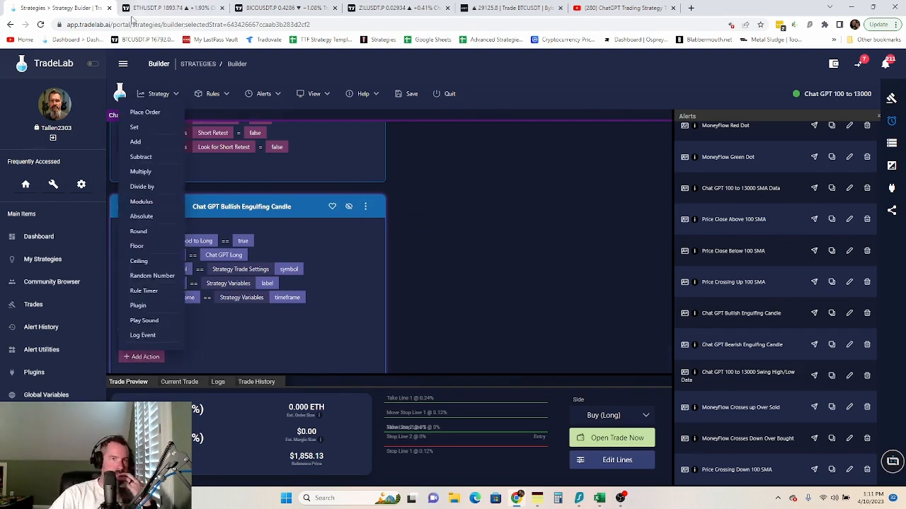
pyautogui.click(135, 127)
pyautogui.click(170, 344)
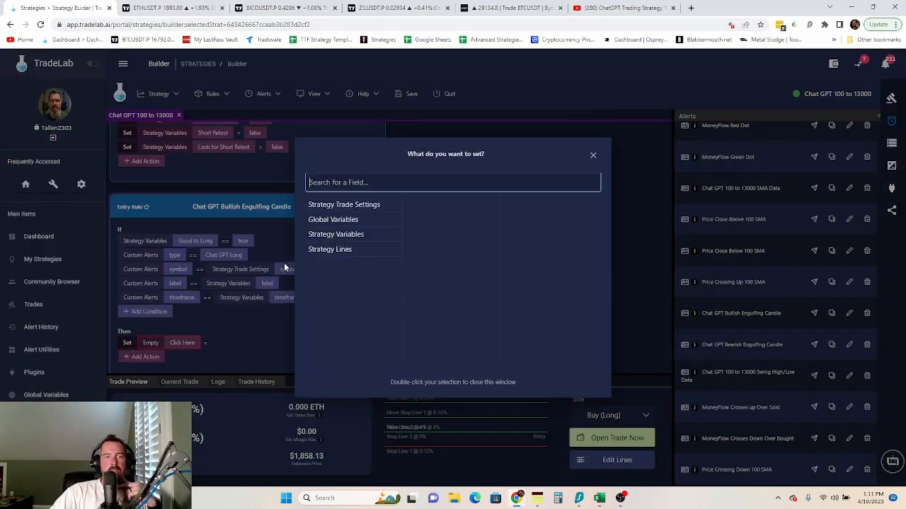
pyautogui.click(355, 205)
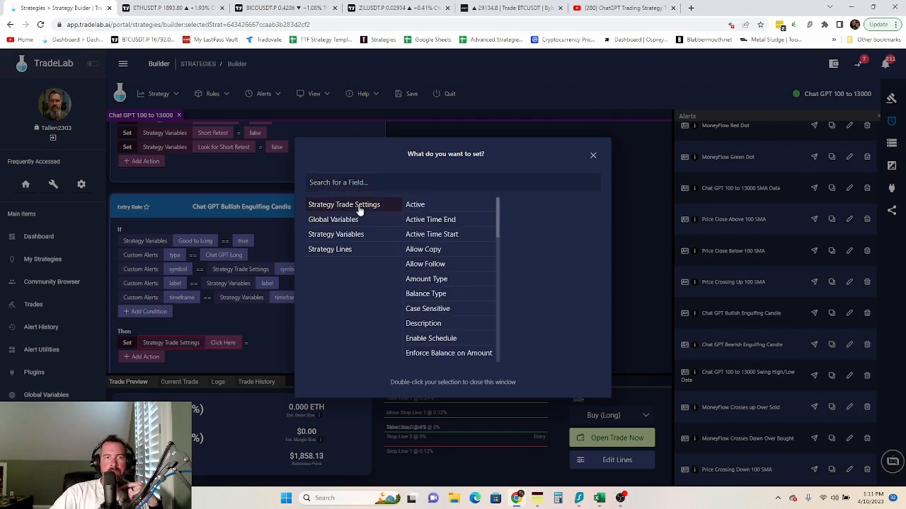
pyautogui.scroll(-10, 451, 307)
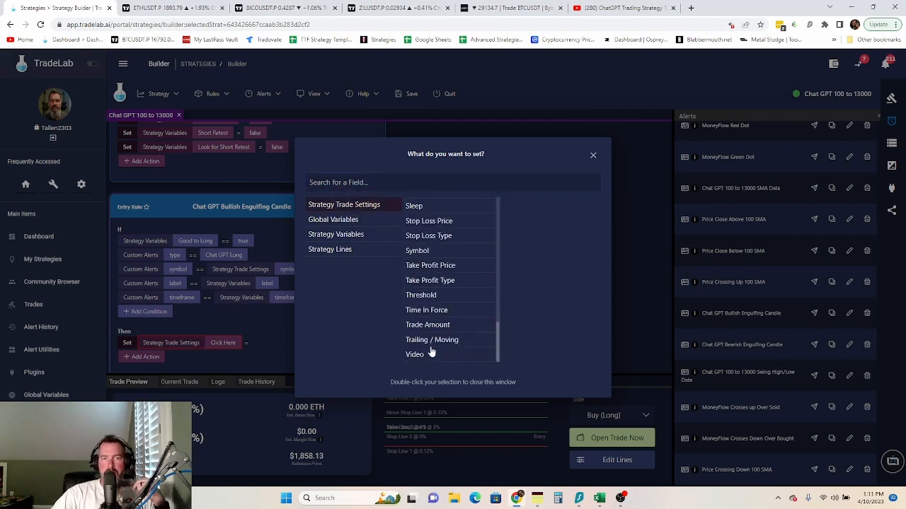
pyautogui.scroll(3, 437, 251)
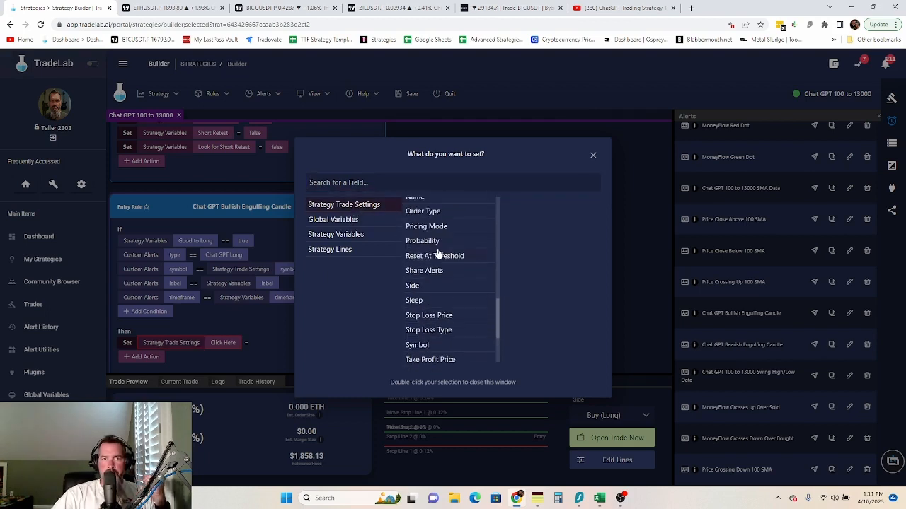
pyautogui.doubleClick(416, 285)
pyautogui.click(254, 343)
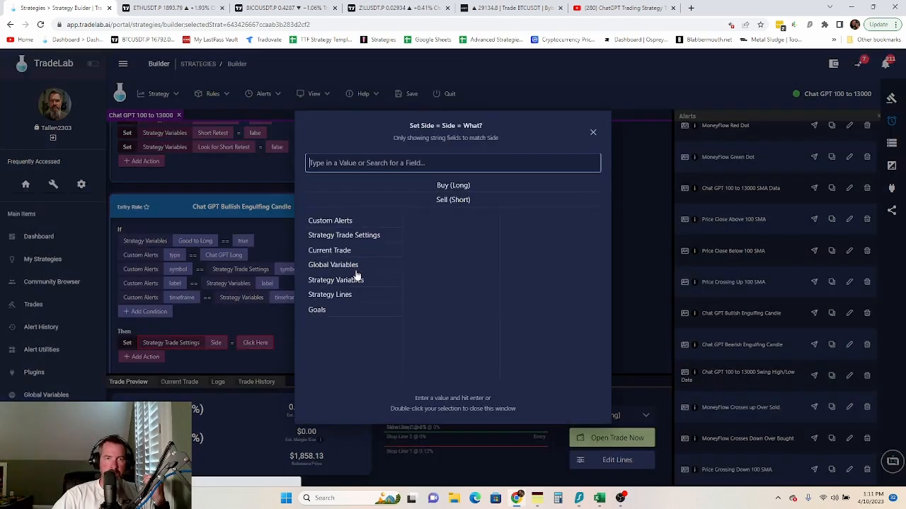
pyautogui.doubleClick(446, 185)
pyautogui.scroll(-1, 286, 325)
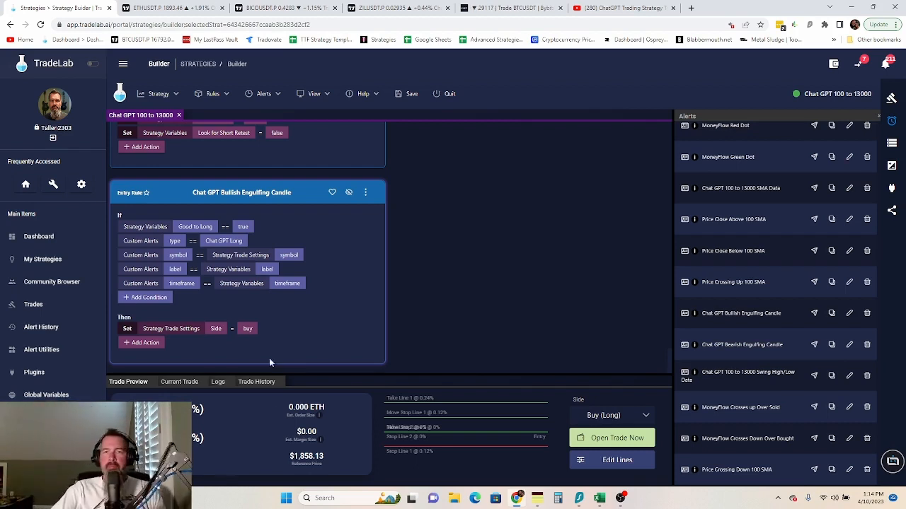
# - Add and save Number variables named Tempmath and Tempmath 2 in the variables editor
pyautogui.click(892, 145)
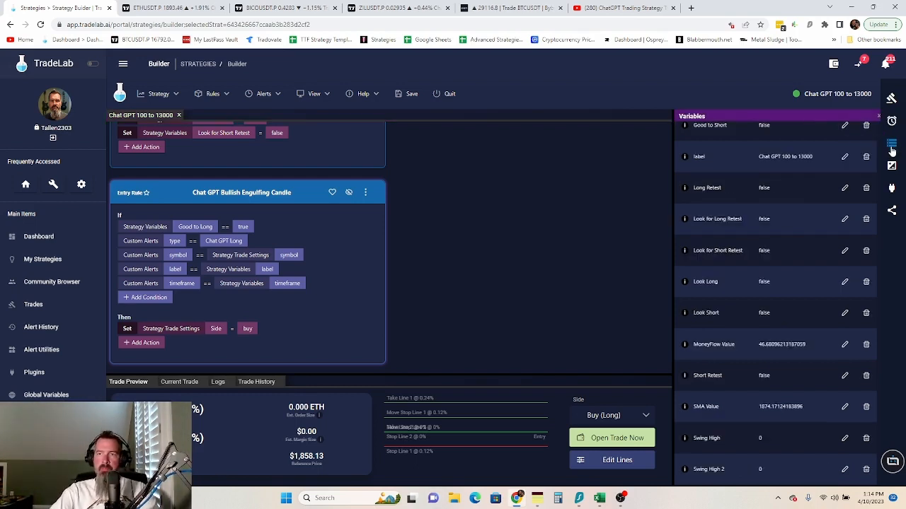
pyautogui.scroll(1, 816, 198)
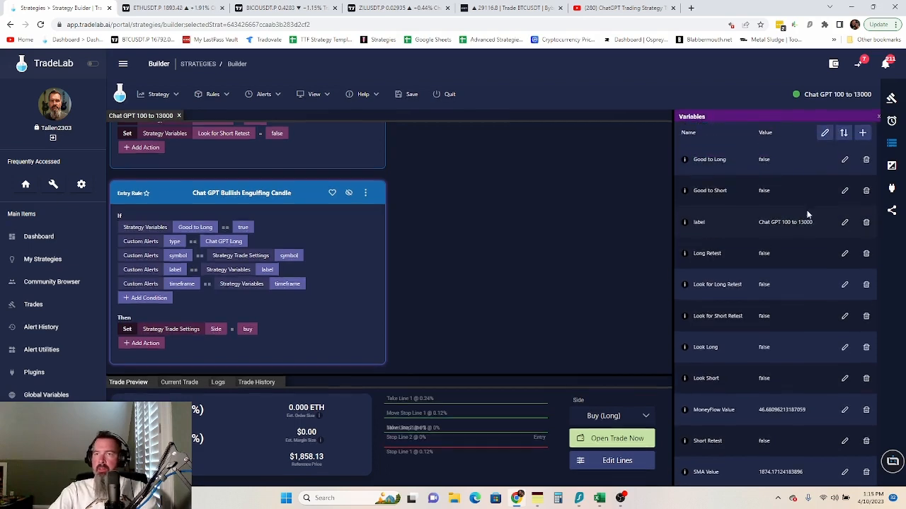
pyautogui.click(825, 133)
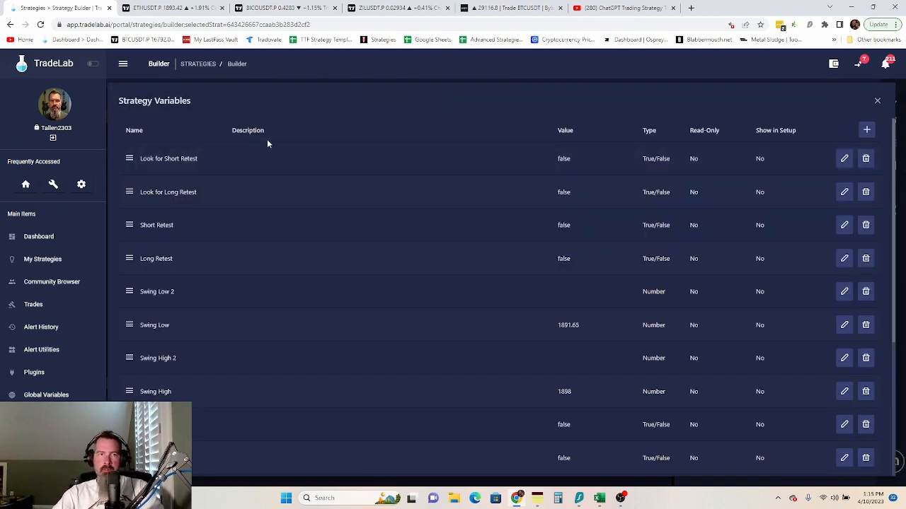
pyautogui.click(866, 130)
pyautogui.click(866, 130)
pyautogui.click(202, 162)
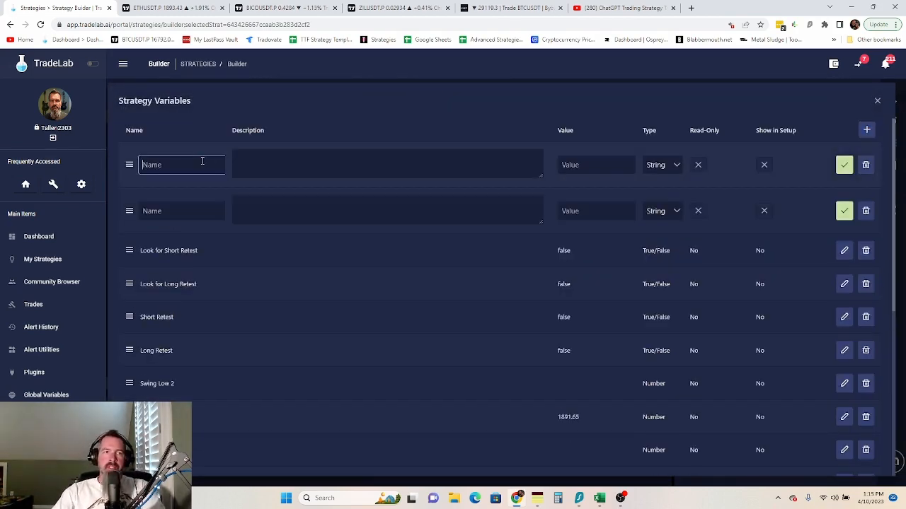
pyautogui.write('Temp')
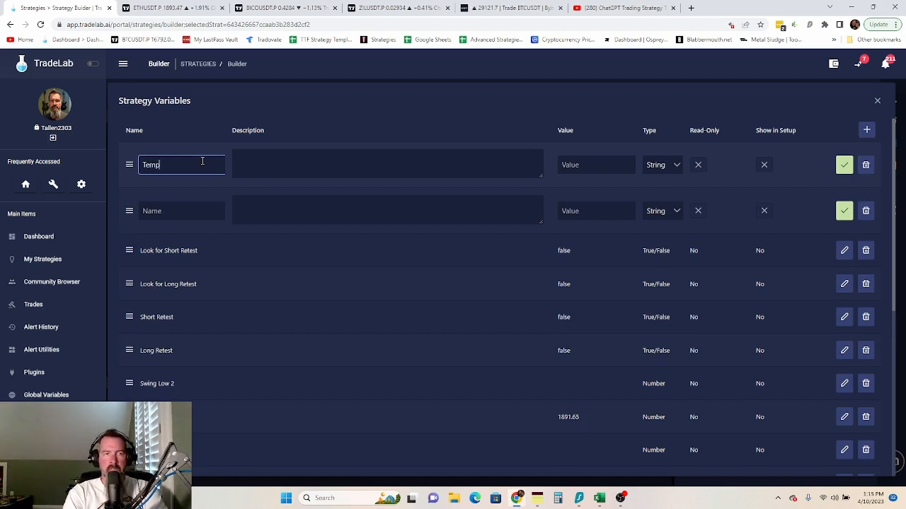
pyautogui.write('math')
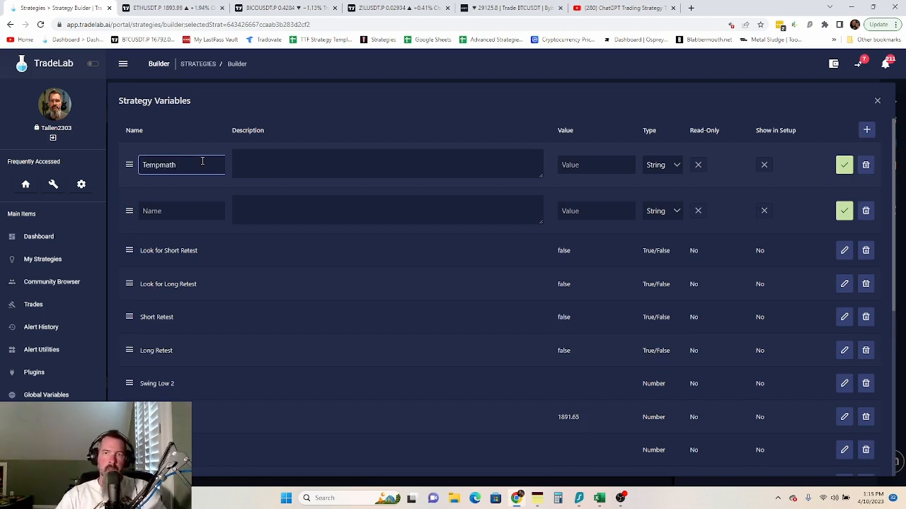
pyautogui.click(155, 208)
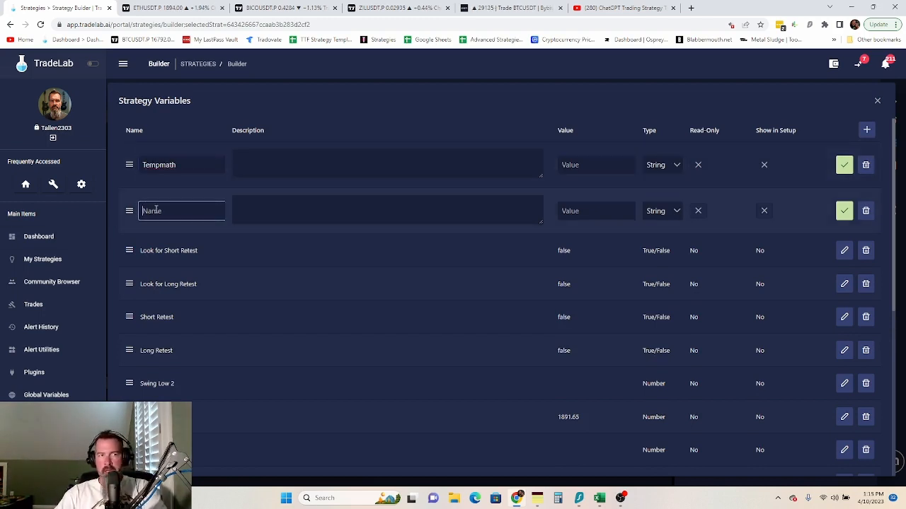
pyautogui.write('Temp')
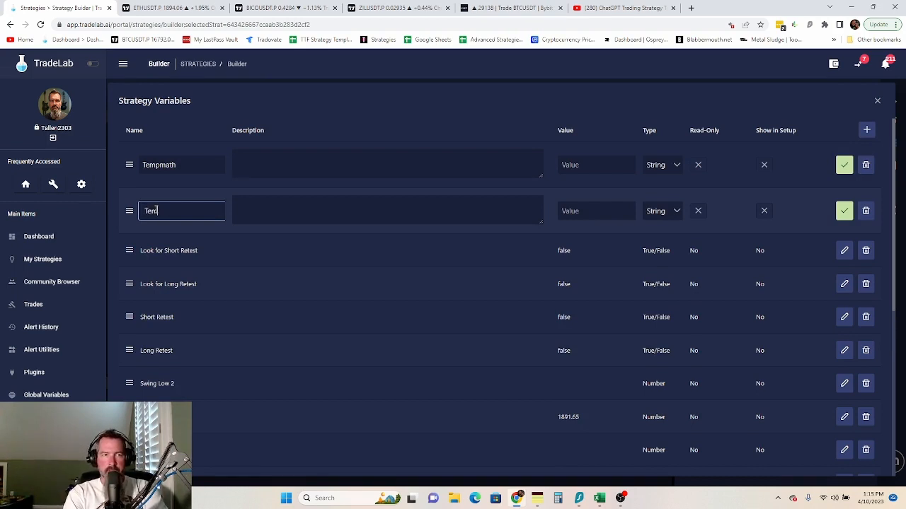
pyautogui.write('math')
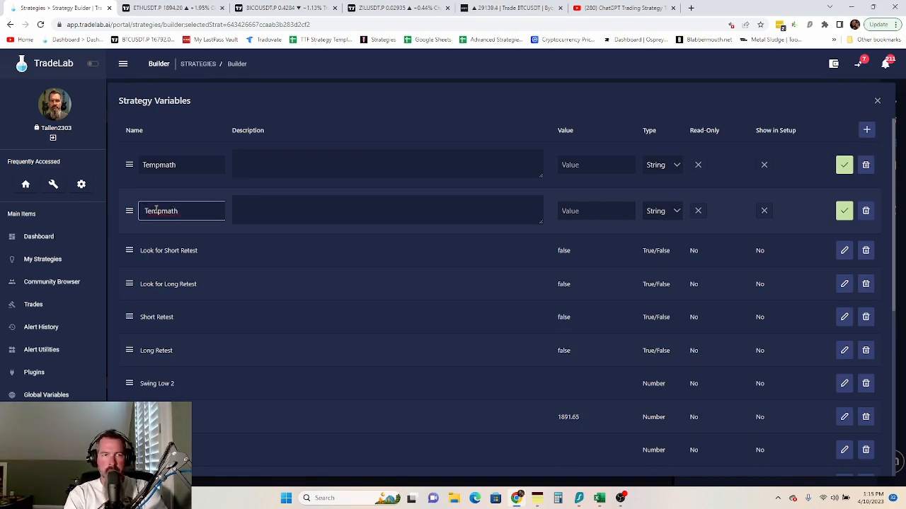
pyautogui.write(' 2')
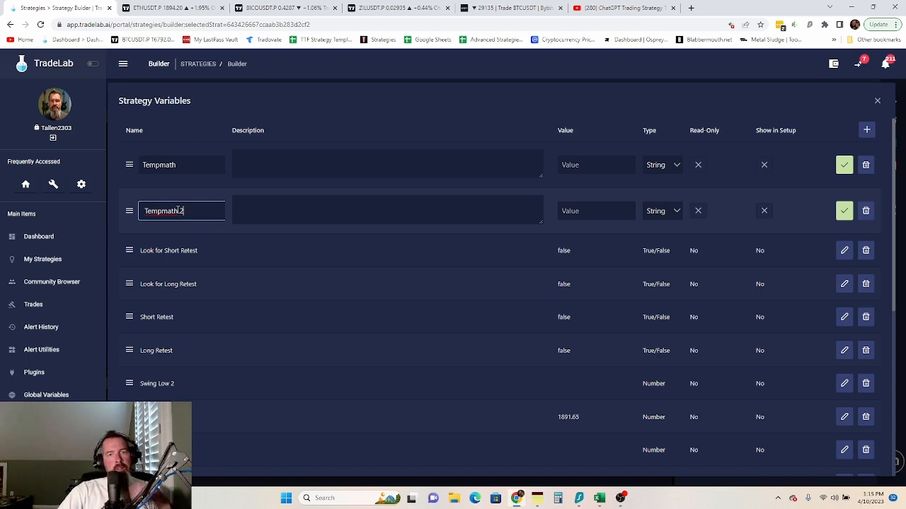
pyautogui.click(651, 165)
pyautogui.click(660, 204)
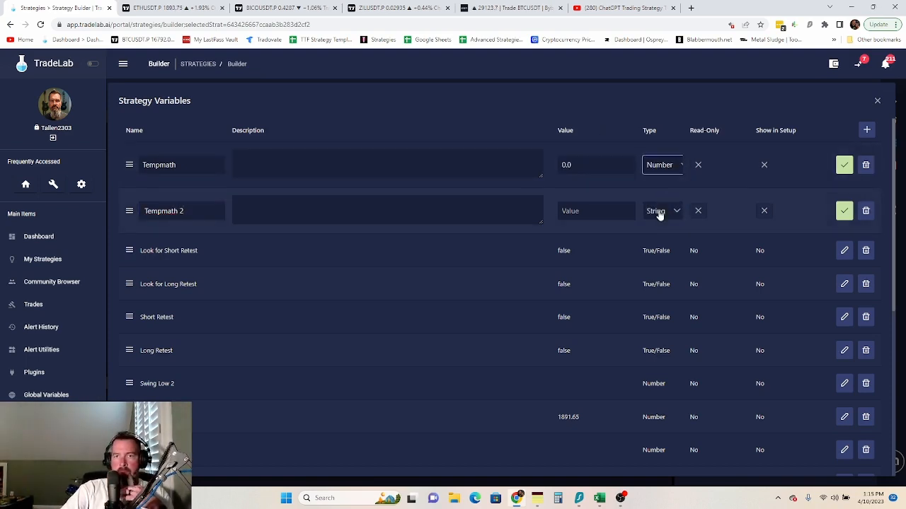
pyautogui.click(657, 212)
pyautogui.click(661, 250)
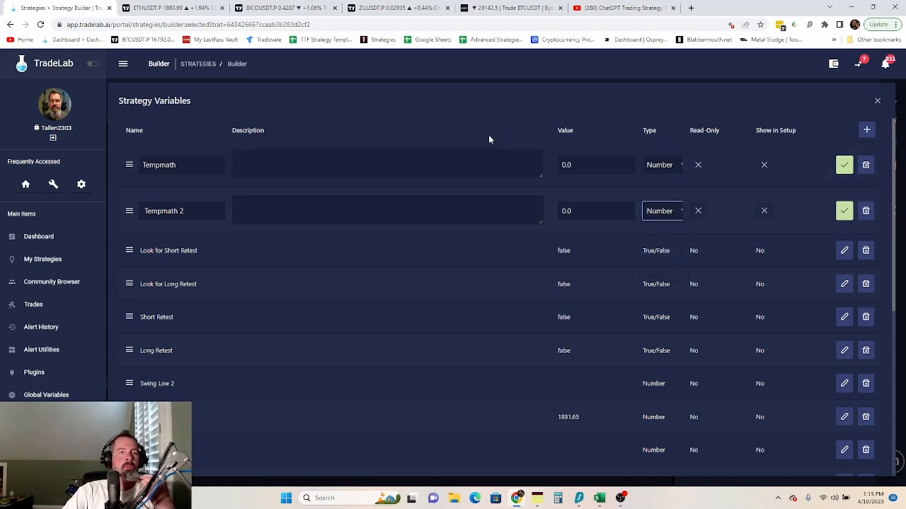
pyautogui.click(842, 171)
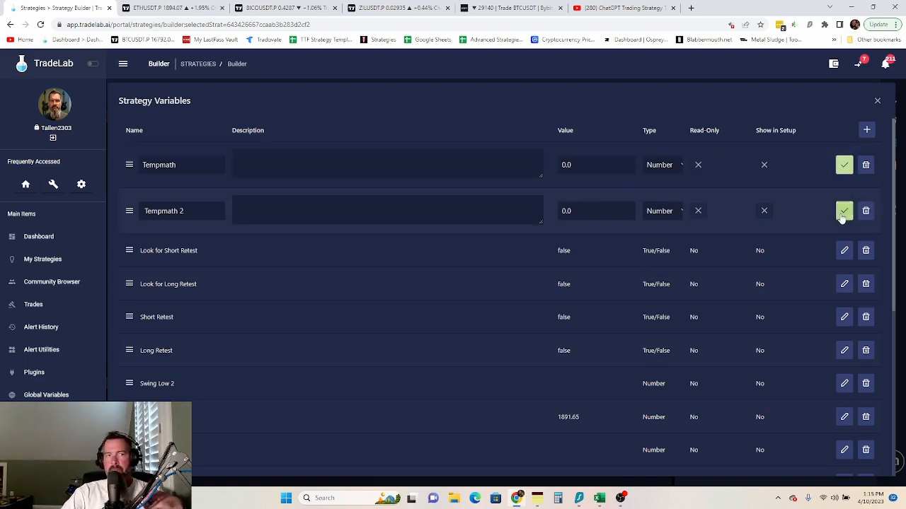
pyautogui.click(843, 201)
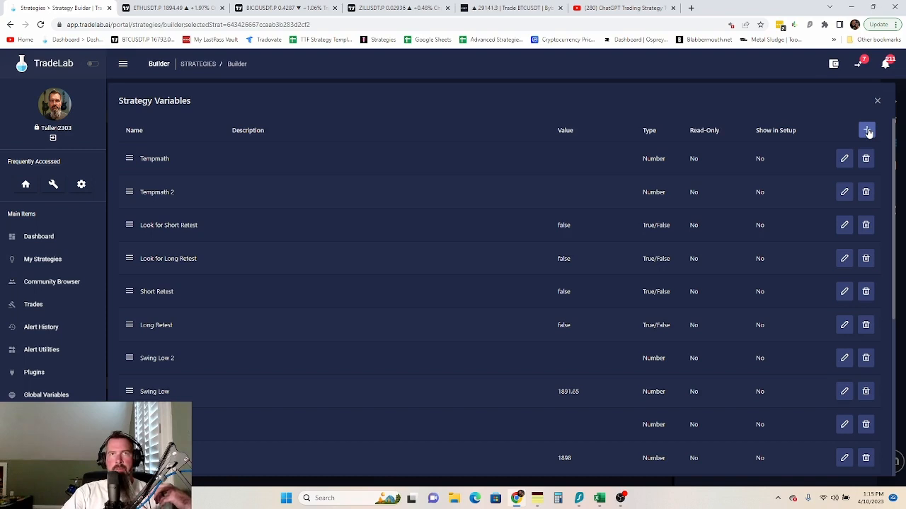
# - Add and save a third Number variable, Tempmath 3, then close the editor
pyautogui.click(867, 131)
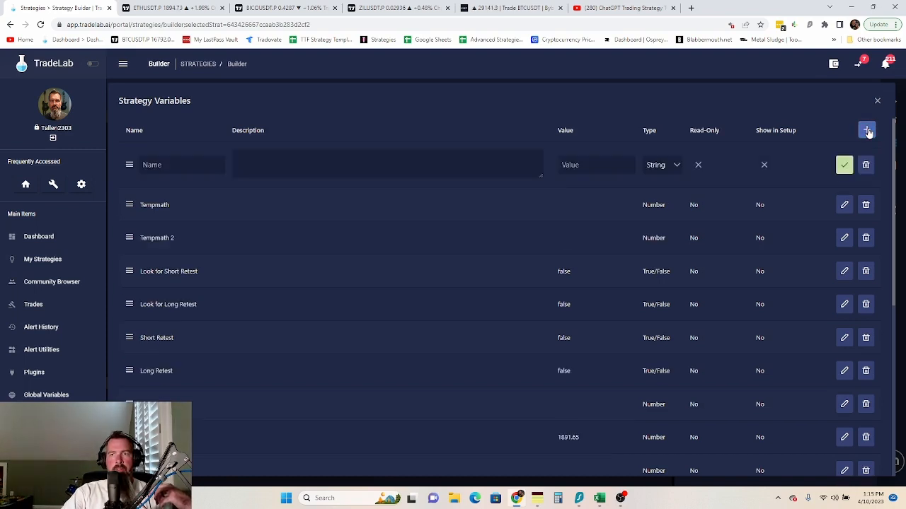
pyautogui.click(170, 162)
pyautogui.write('Te')
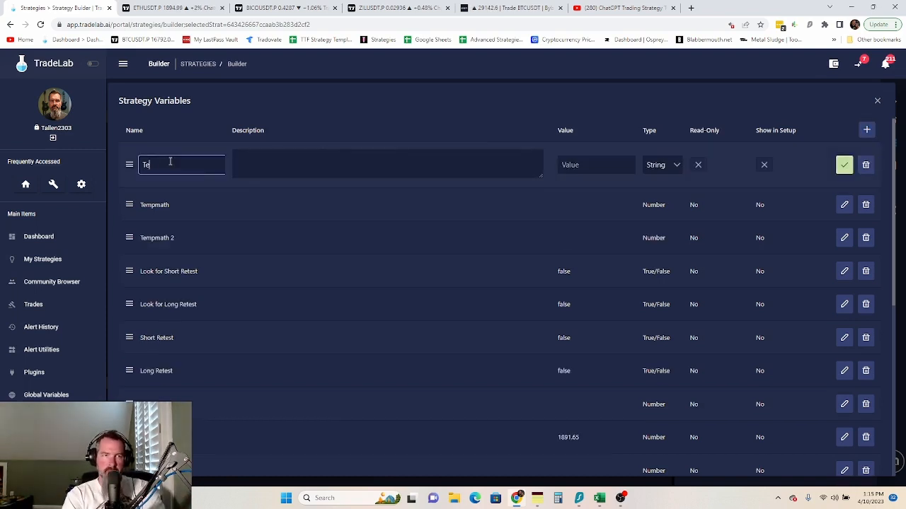
pyautogui.write('mpmath 3')
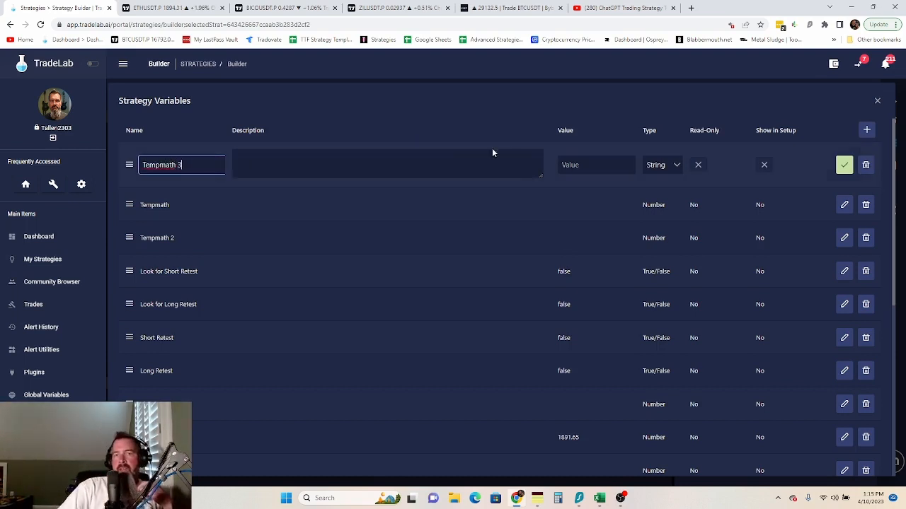
pyautogui.click(664, 170)
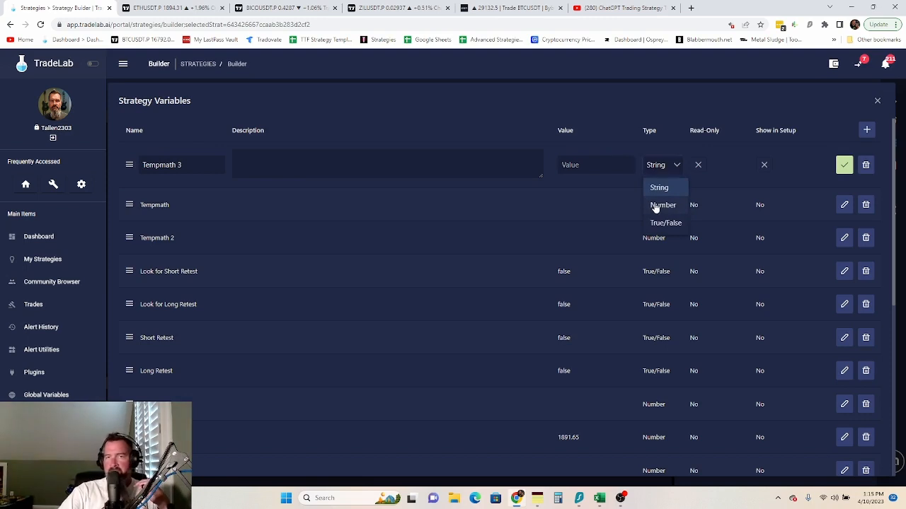
pyautogui.click(654, 205)
pyautogui.click(843, 167)
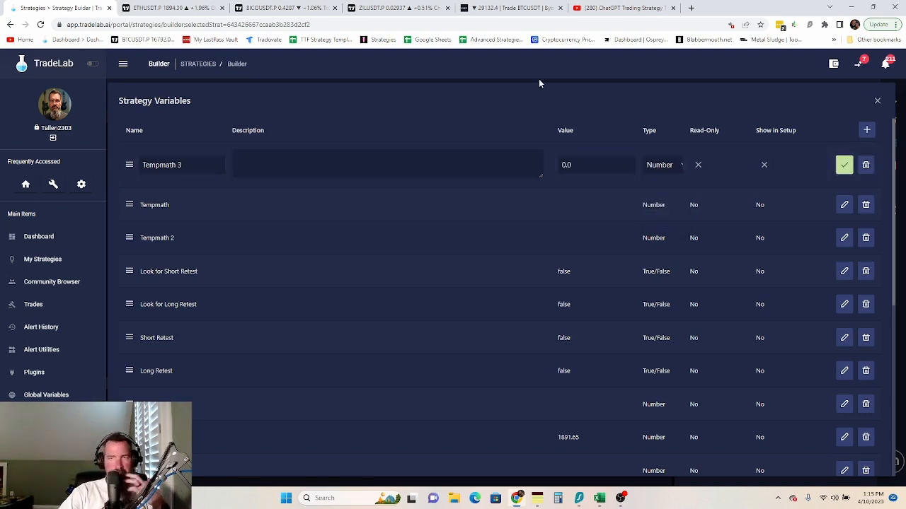
pyautogui.click(878, 102)
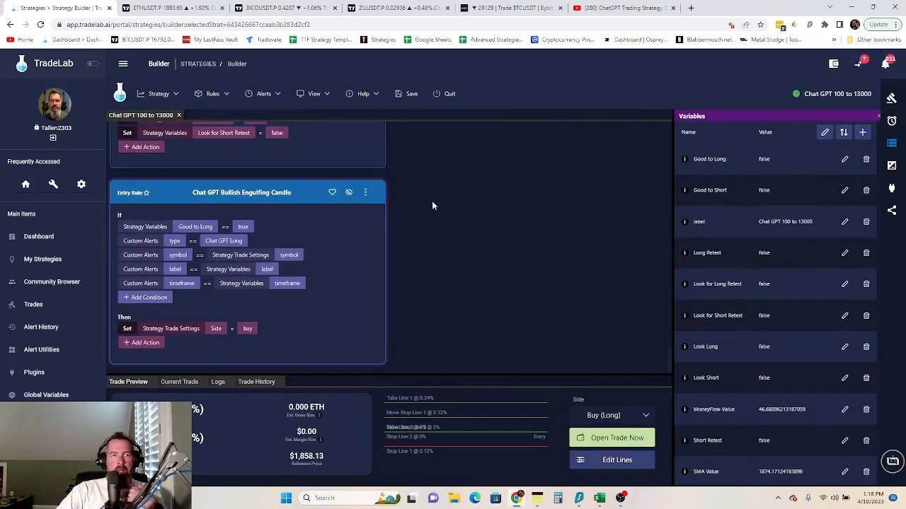
# - Add another Set action to the Bullish Engulfing rule with Strategy Lines as its field source
pyautogui.scroll(1, 337, 271)
pyautogui.scroll(5, 337, 271)
pyautogui.scroll(-6, 337, 271)
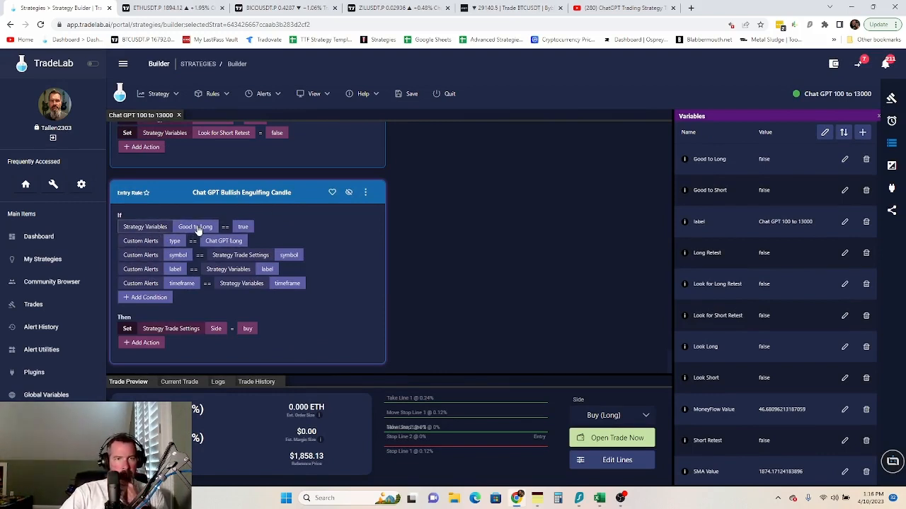
pyautogui.click(135, 345)
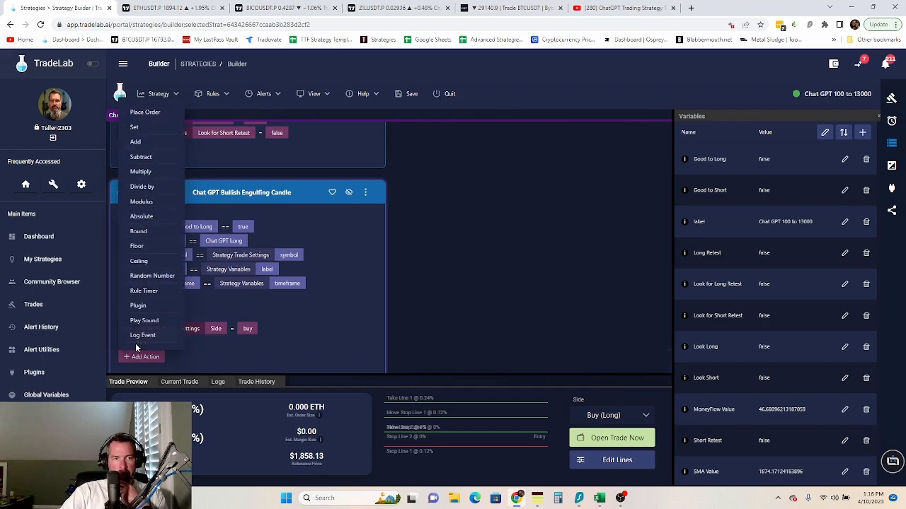
pyautogui.click(138, 132)
pyautogui.click(192, 346)
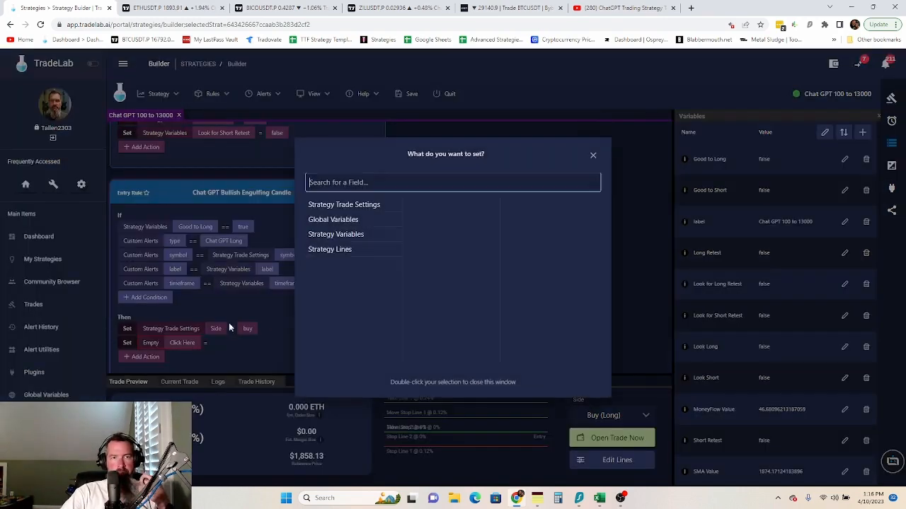
pyautogui.click(344, 253)
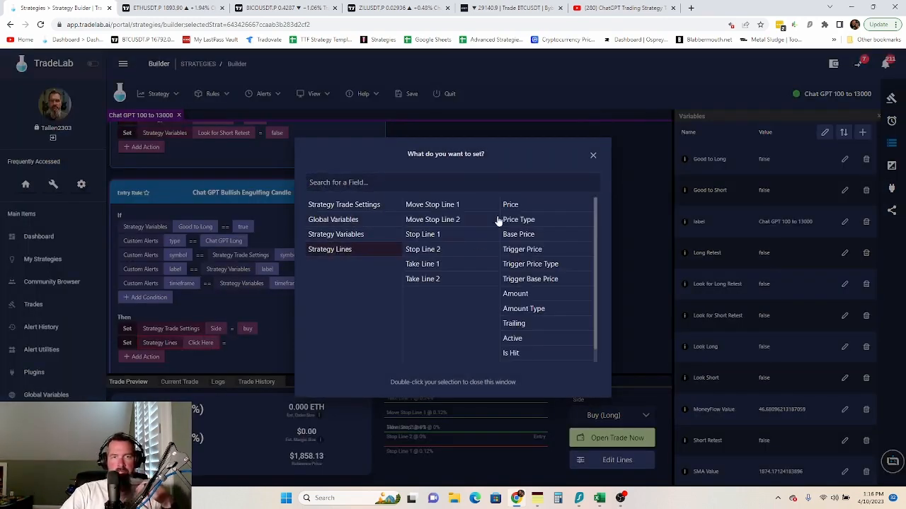
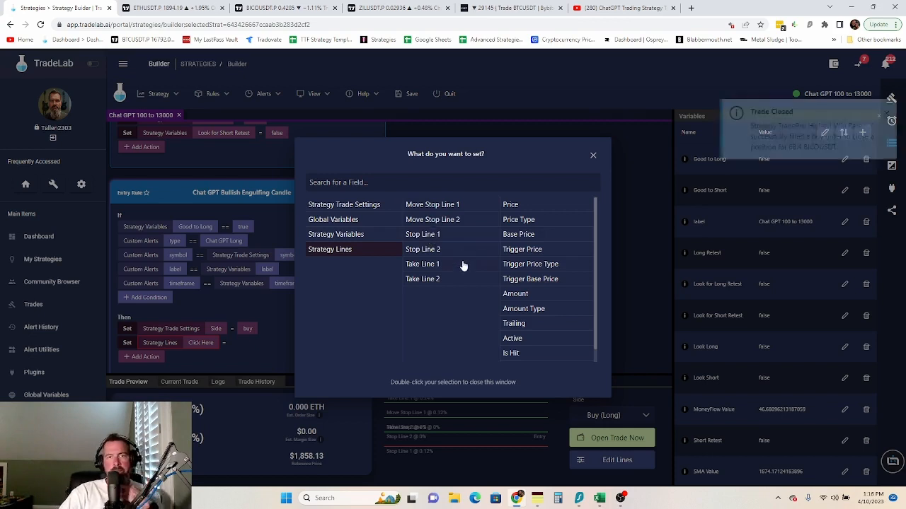
# - Dismiss the field picker and show the strategy's Lines list of move-stop, stop and take lines
pyautogui.click(592, 157)
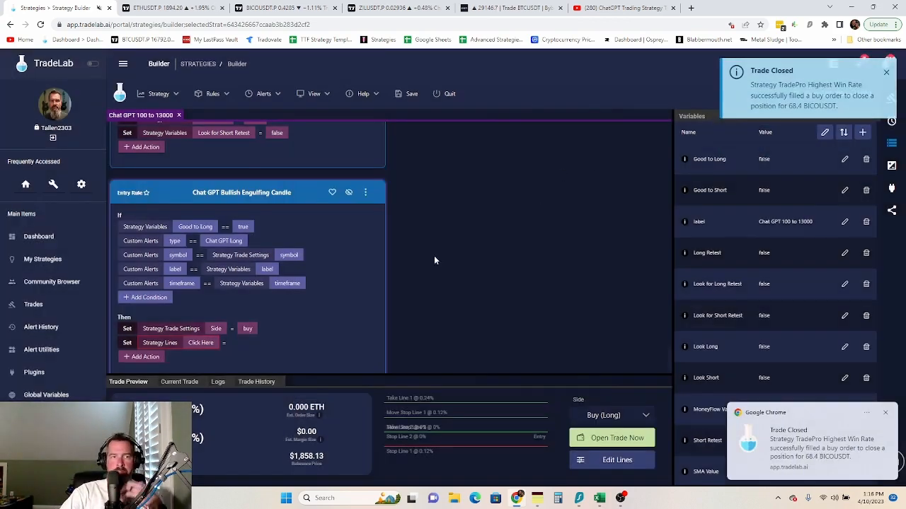
pyautogui.click(893, 165)
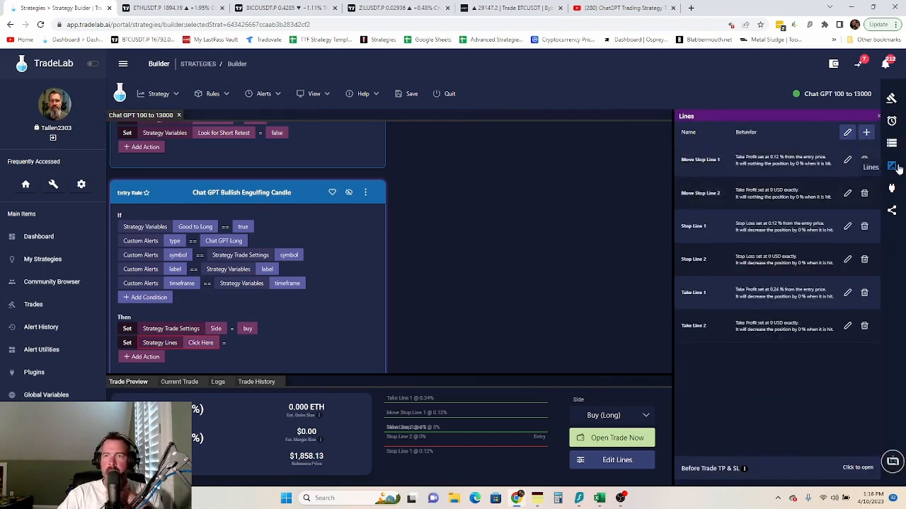
# - In the TP/SL Line Builder, edit the Move Stop Line 1 and 2 names and add % to Stop Line 1
pyautogui.click(847, 132)
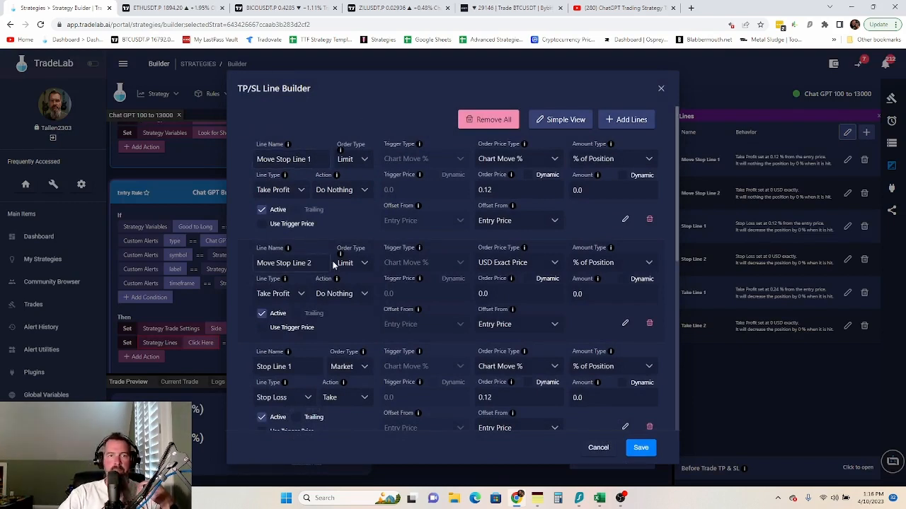
pyautogui.scroll(-2, 333, 263)
pyautogui.scroll(2, 334, 265)
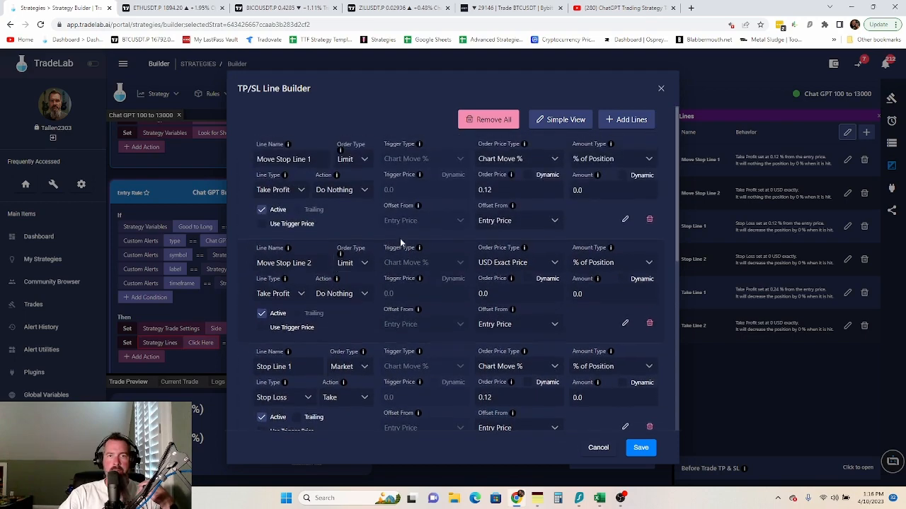
pyautogui.click(314, 160)
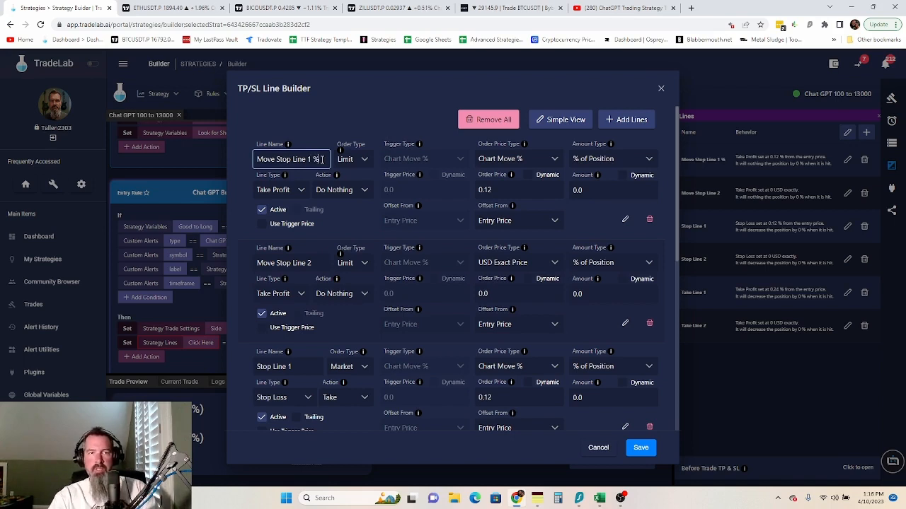
pyautogui.click(318, 259)
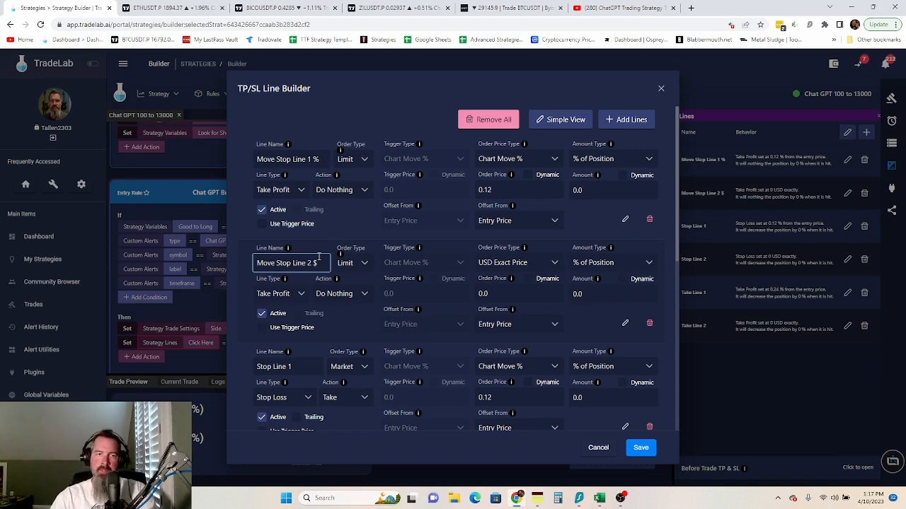
pyautogui.scroll(-2, 327, 274)
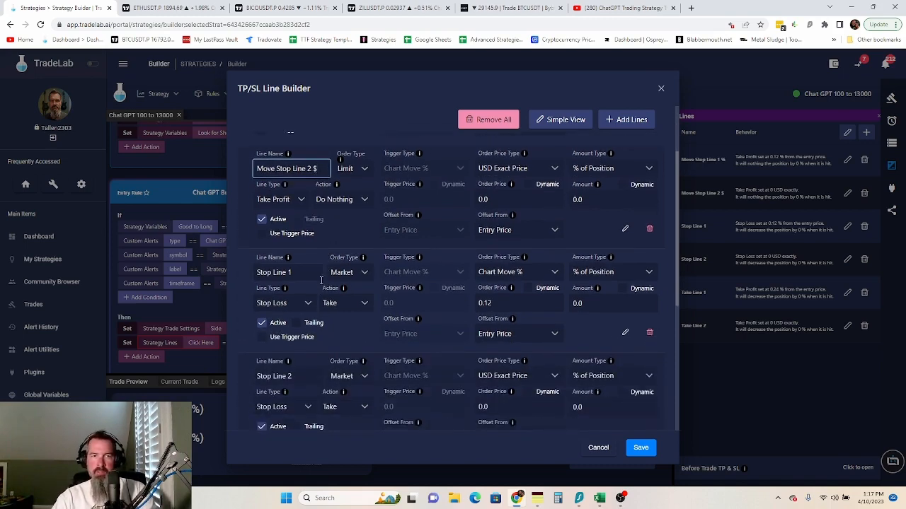
pyautogui.click(311, 274)
pyautogui.write('%')
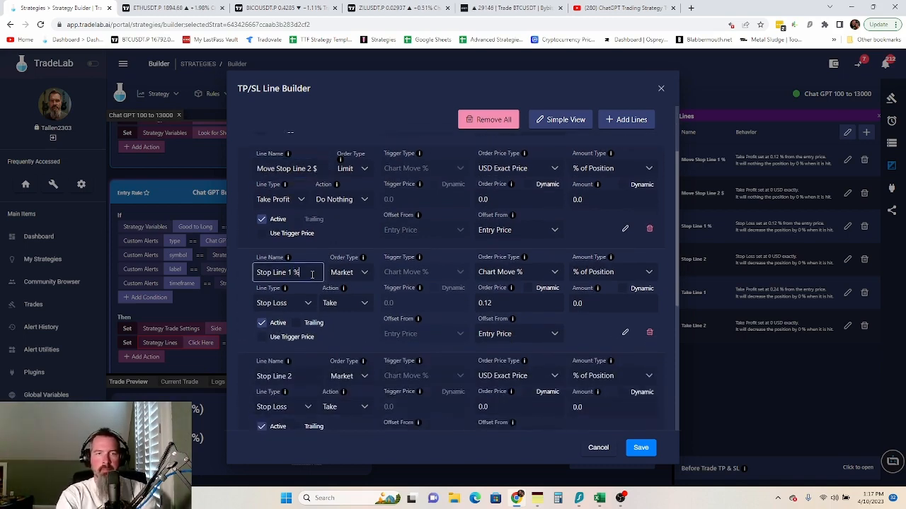
# - Add $ to Stop Line 2 and % to Take Line 1, edit Take Line 2, then save lines and strategy
pyautogui.scroll(-3, 297, 327)
pyautogui.click(303, 230)
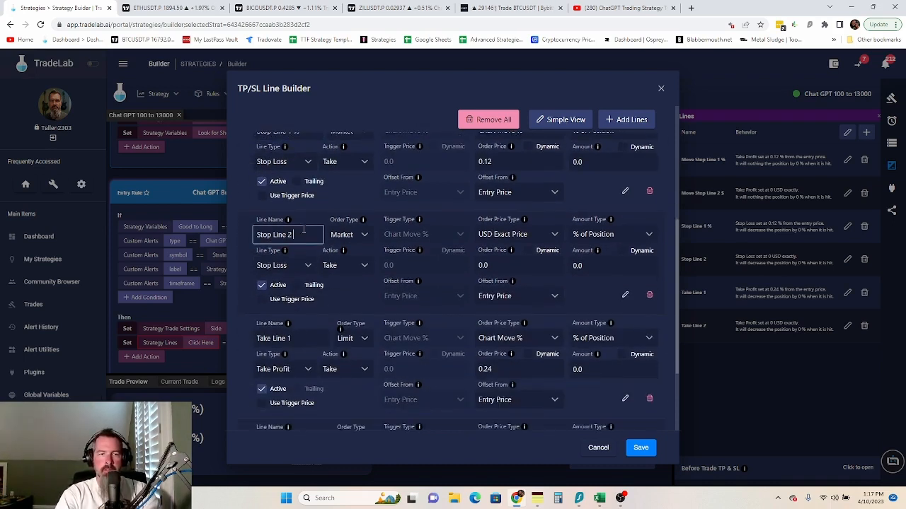
pyautogui.write('$')
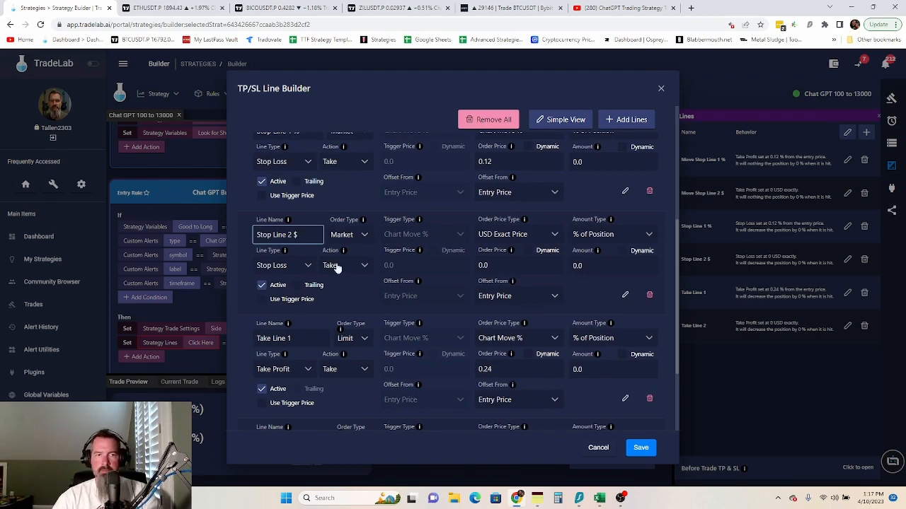
pyautogui.click(307, 339)
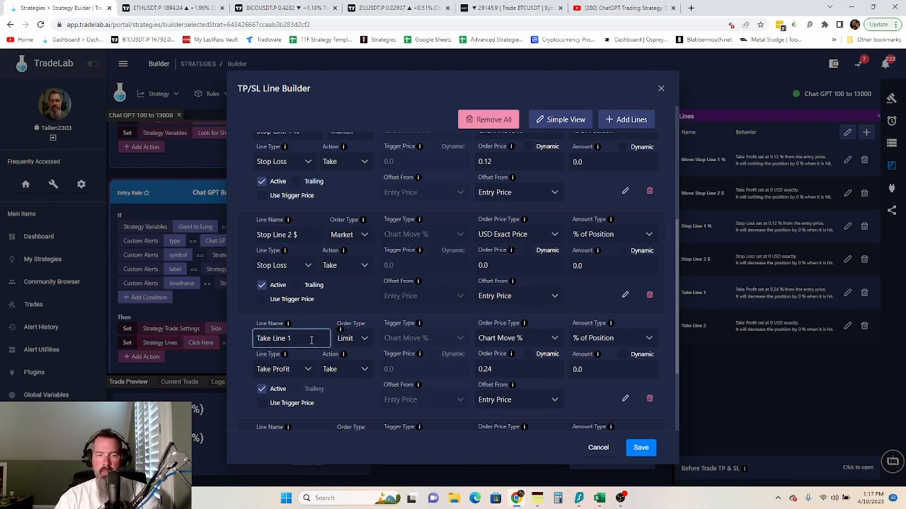
pyautogui.write('%')
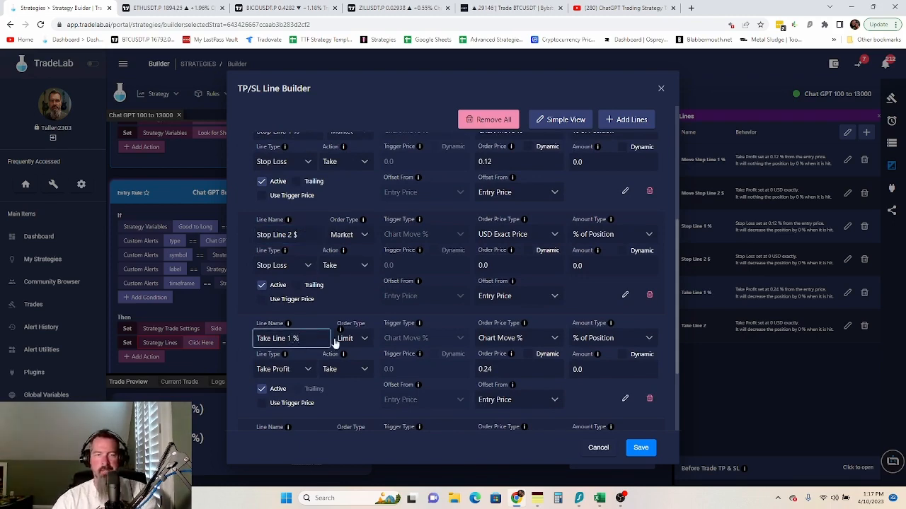
pyautogui.scroll(-2, 315, 351)
pyautogui.click(312, 325)
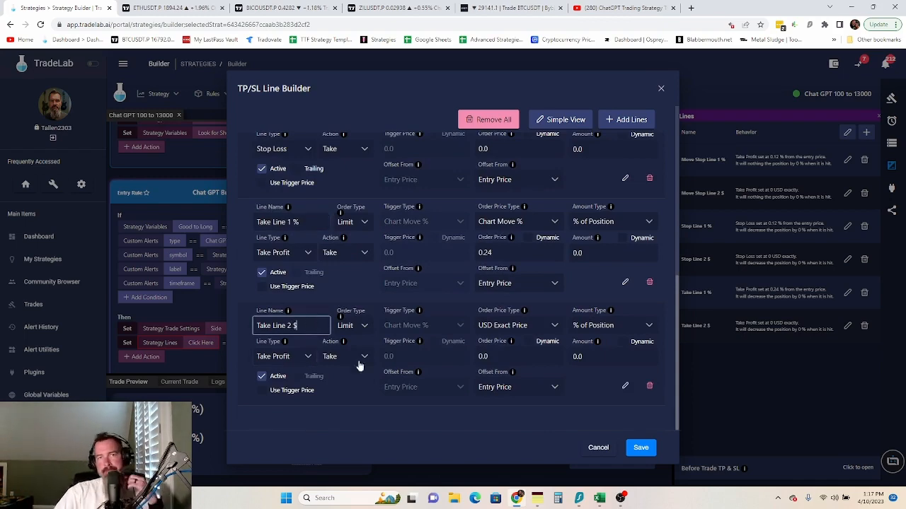
pyautogui.click(640, 450)
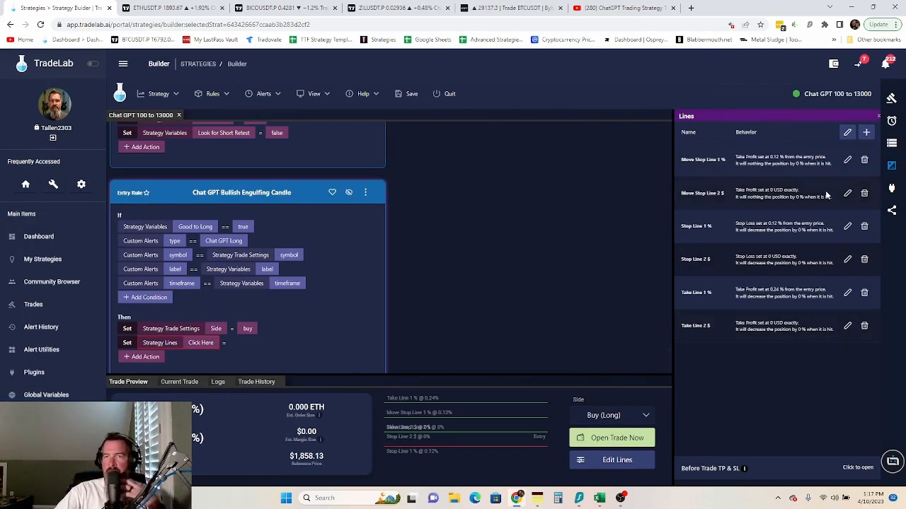
pyautogui.click(412, 96)
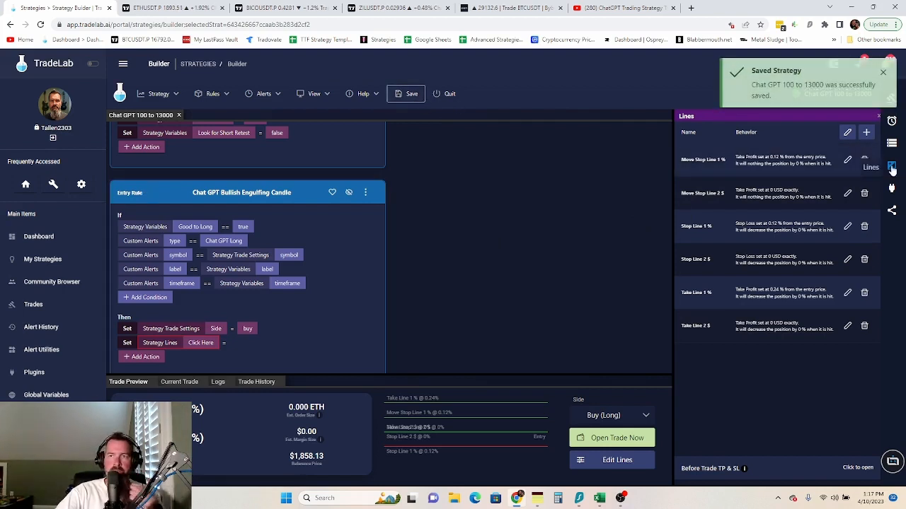
# - Choose Stop Line 2 $ Price as the field the Strategy Lines action sets
pyautogui.click(892, 143)
pyautogui.click(892, 169)
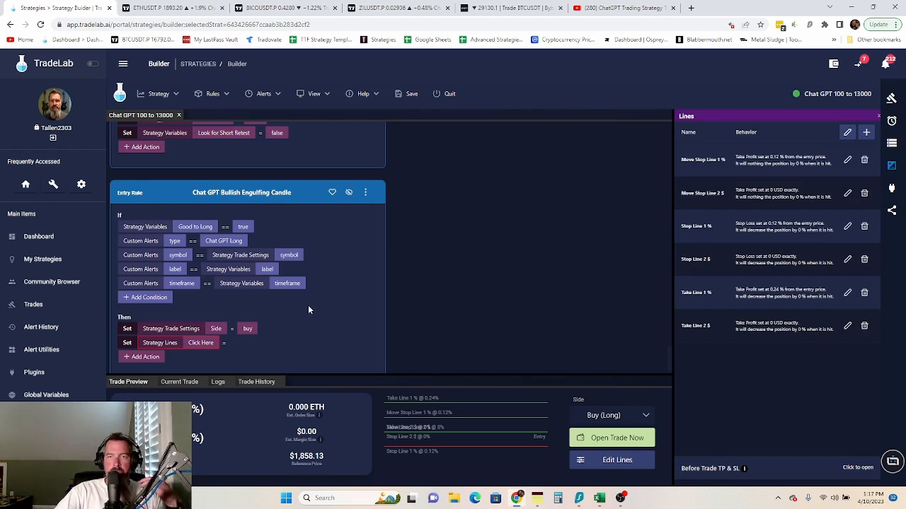
pyautogui.click(198, 344)
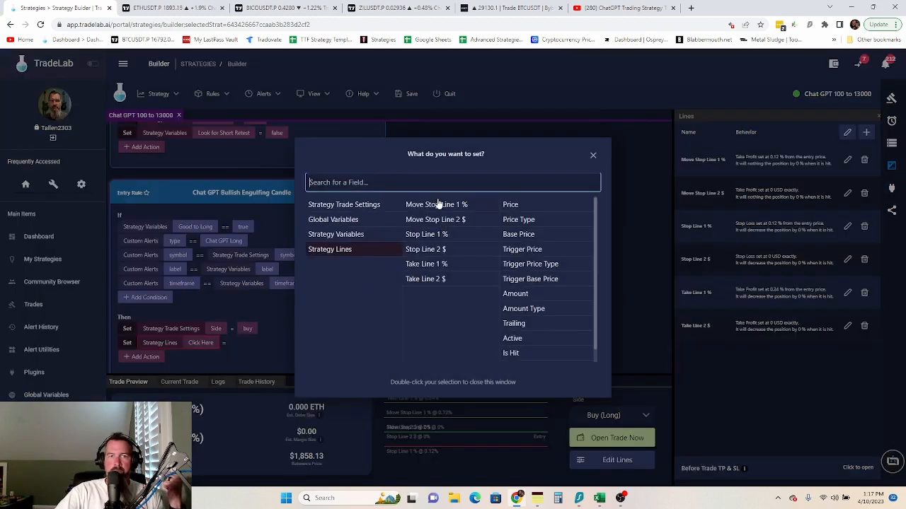
pyautogui.click(434, 251)
pyautogui.click(511, 204)
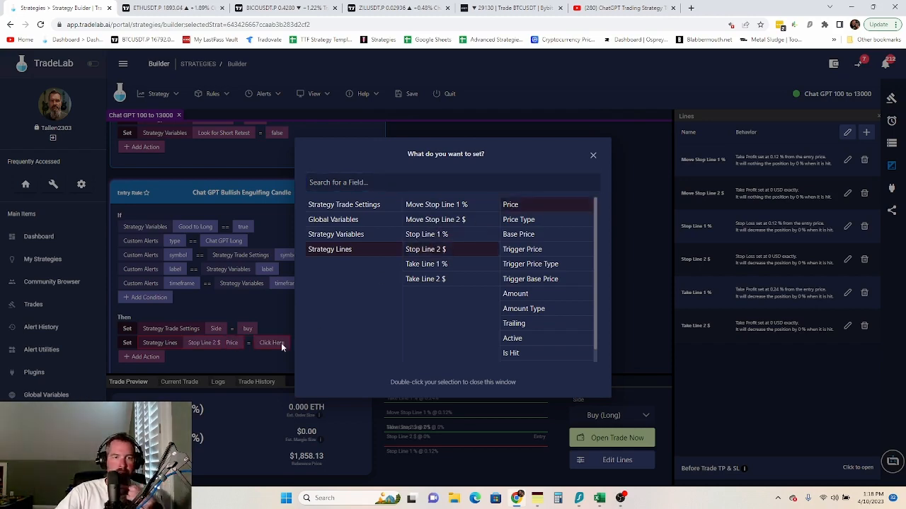
pyautogui.click(249, 355)
# - Assign the Swing Low strategy variable as the Stop Line 2 $ price value
pyautogui.click(269, 343)
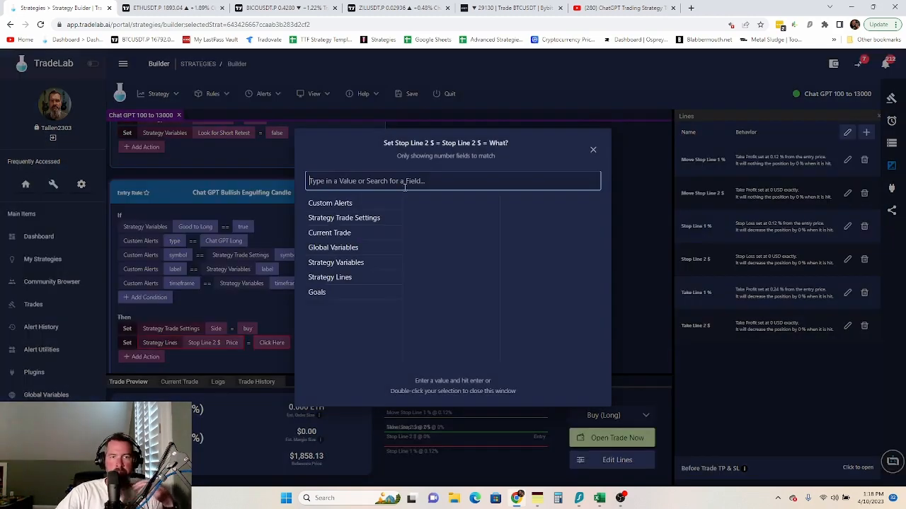
pyautogui.click(353, 266)
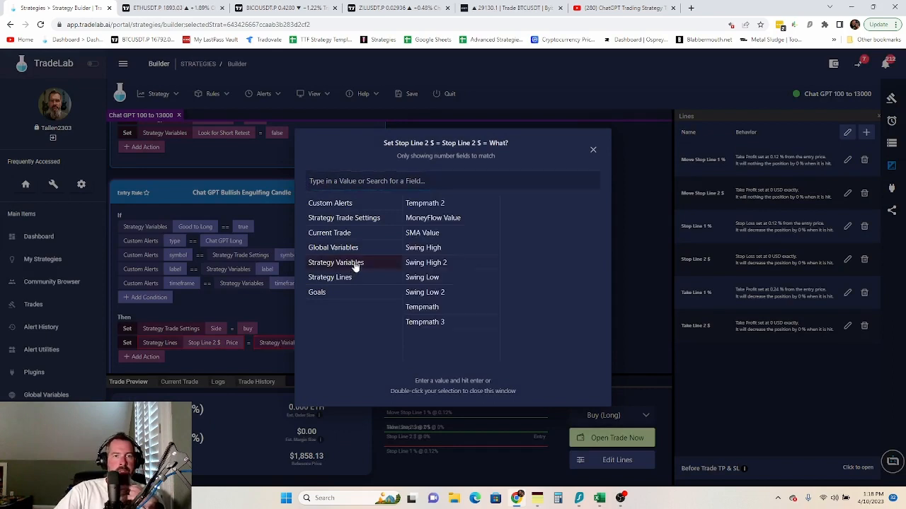
pyautogui.click(444, 283)
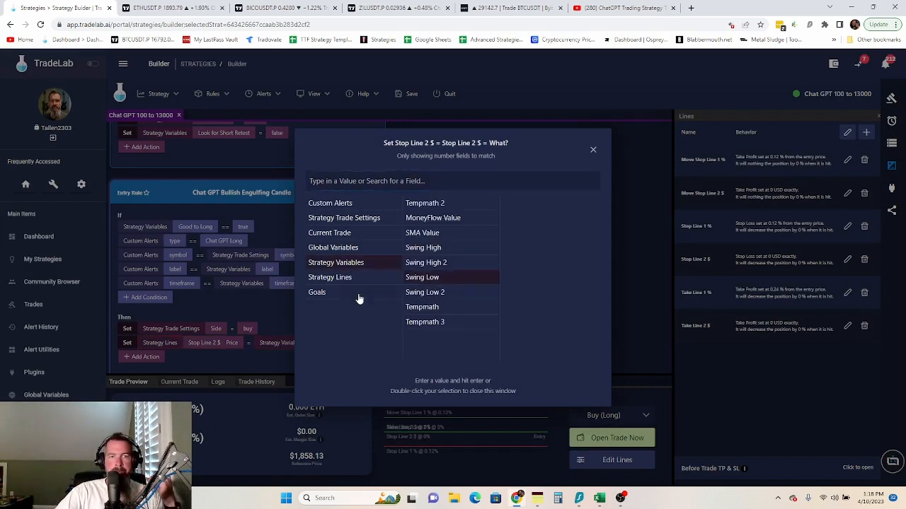
pyautogui.click(247, 349)
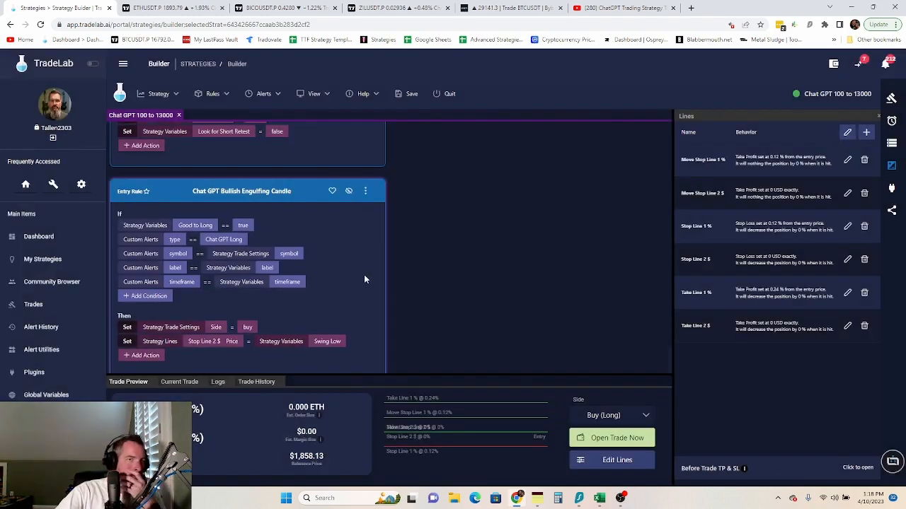
pyautogui.scroll(-1, 363, 277)
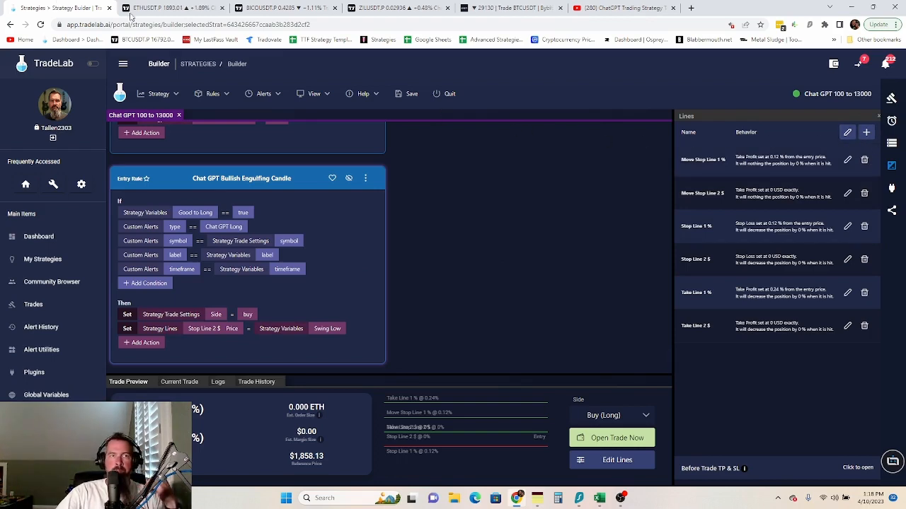
# - Add the Price Closes indicator to the ETHUSDT chart in TradingView
pyautogui.click(152, 8)
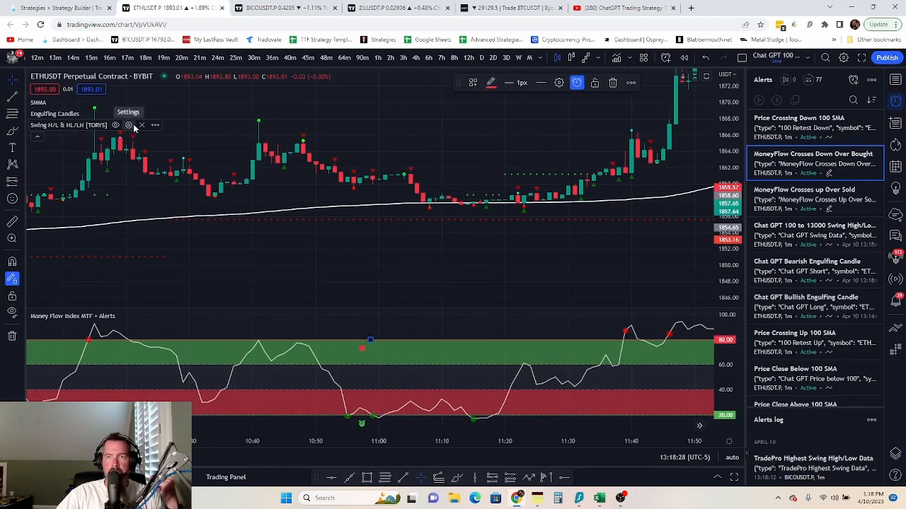
pyautogui.click(895, 122)
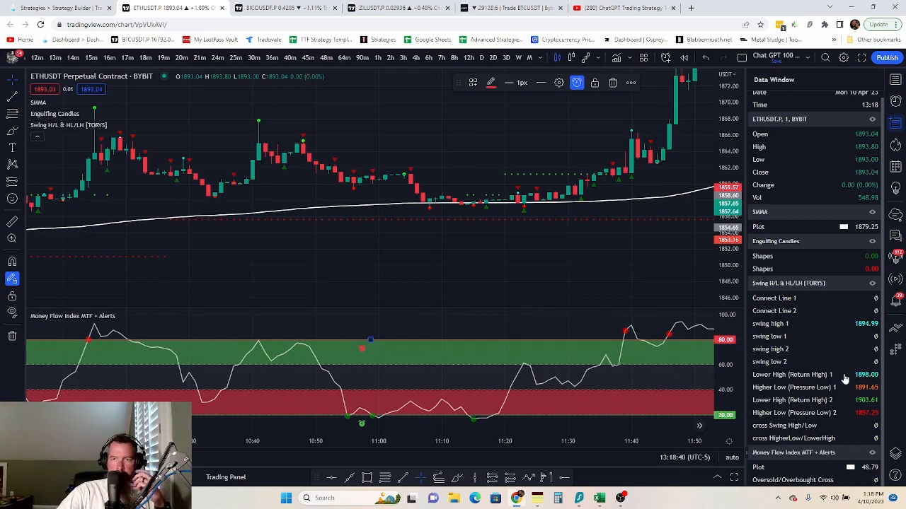
pyautogui.click(616, 57)
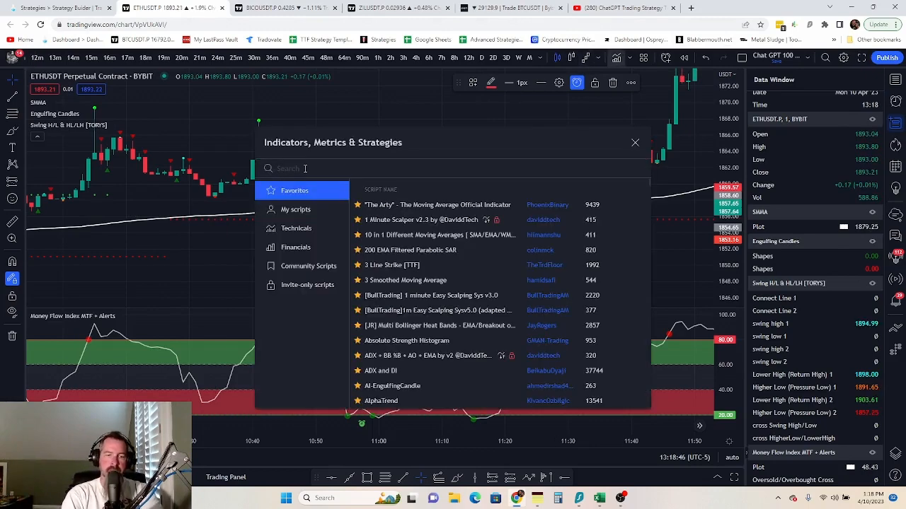
pyautogui.write('price closes')
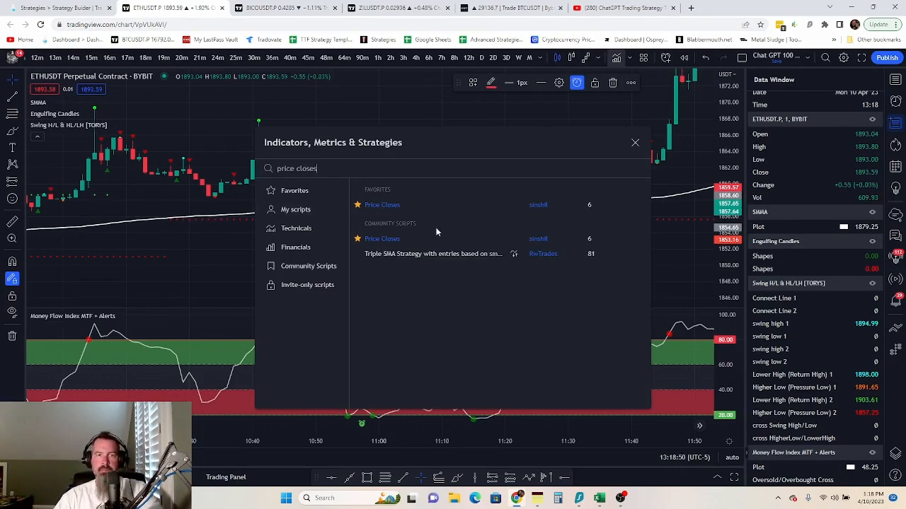
pyautogui.click(384, 205)
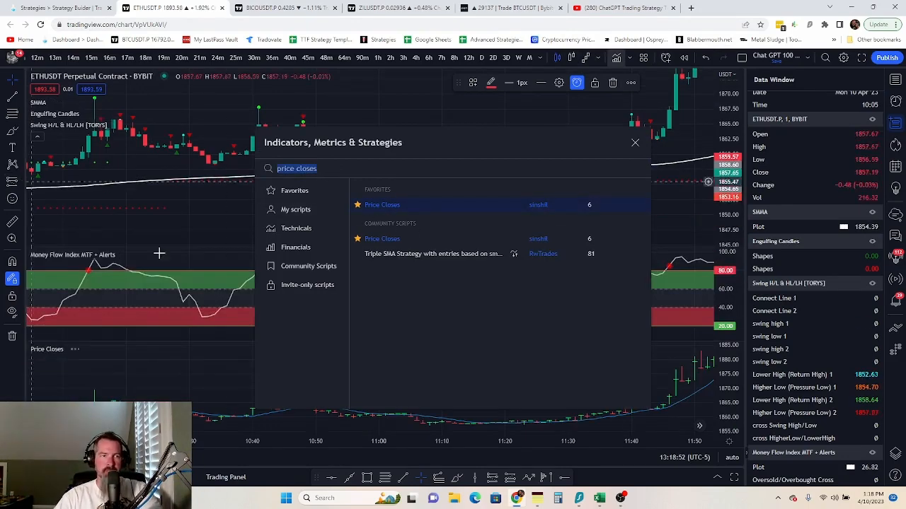
pyautogui.click(635, 144)
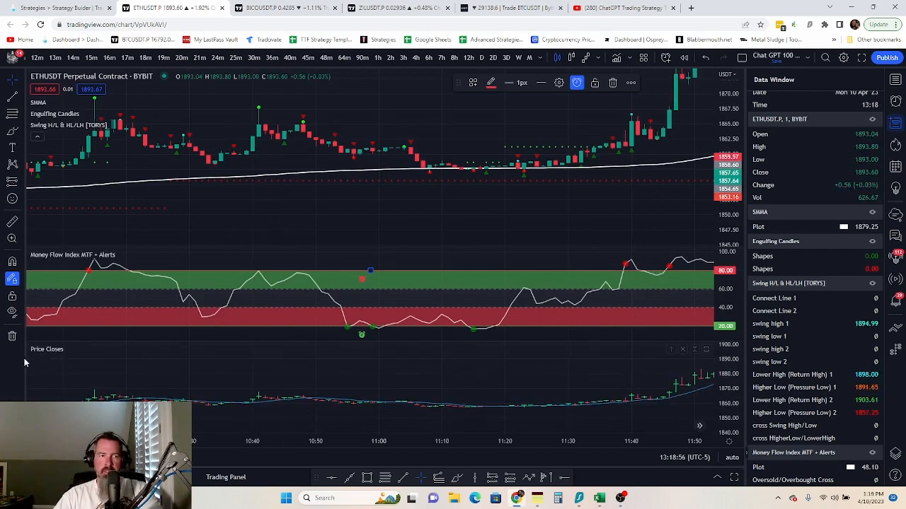
# - Start an alert on Price Closes and check its PlotBar choices before returning to TradeLab
pyautogui.scroll(-1, 849, 410)
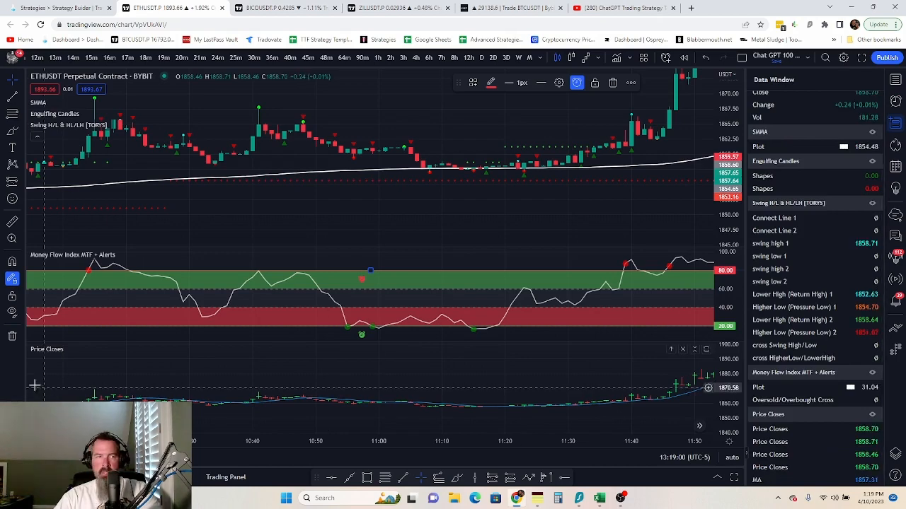
pyautogui.click(111, 348)
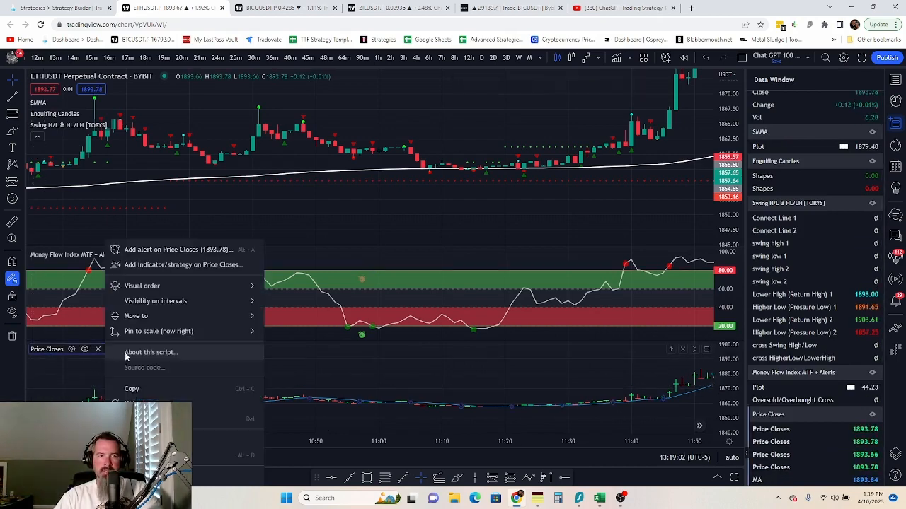
pyautogui.click(209, 249)
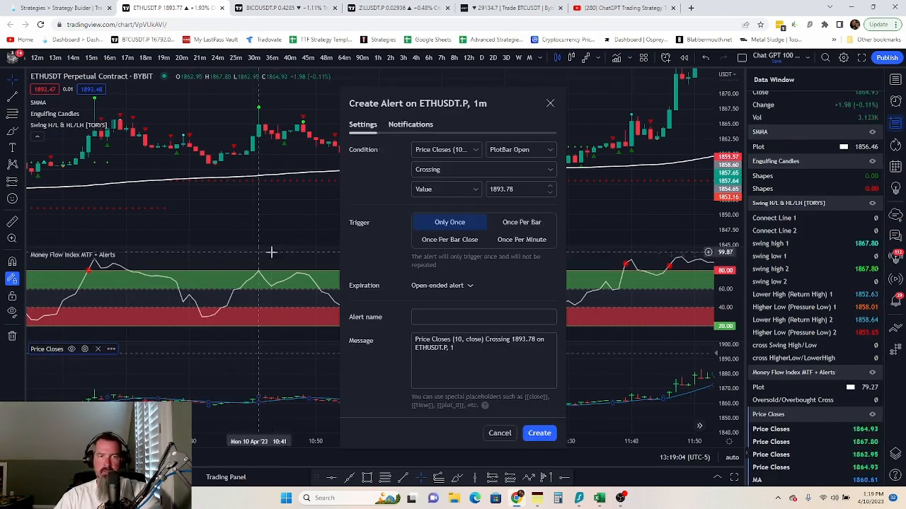
pyautogui.click(549, 150)
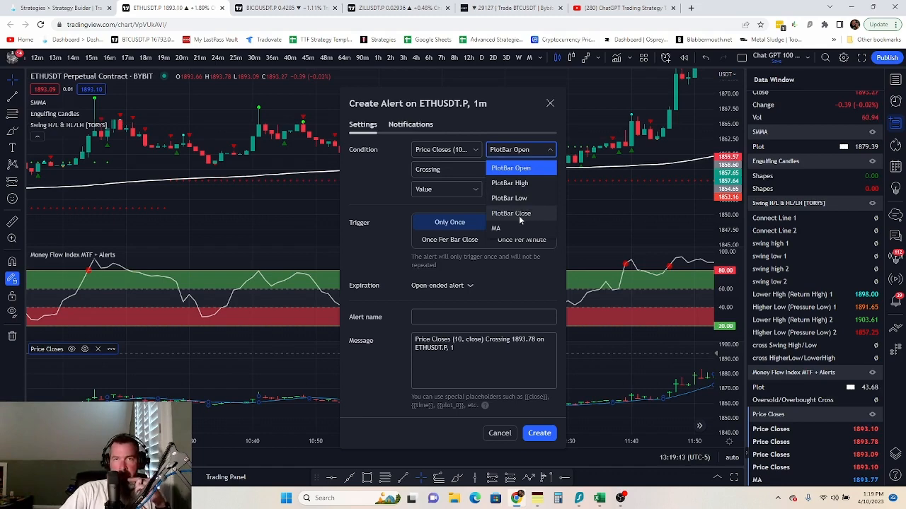
pyautogui.click(28, 10)
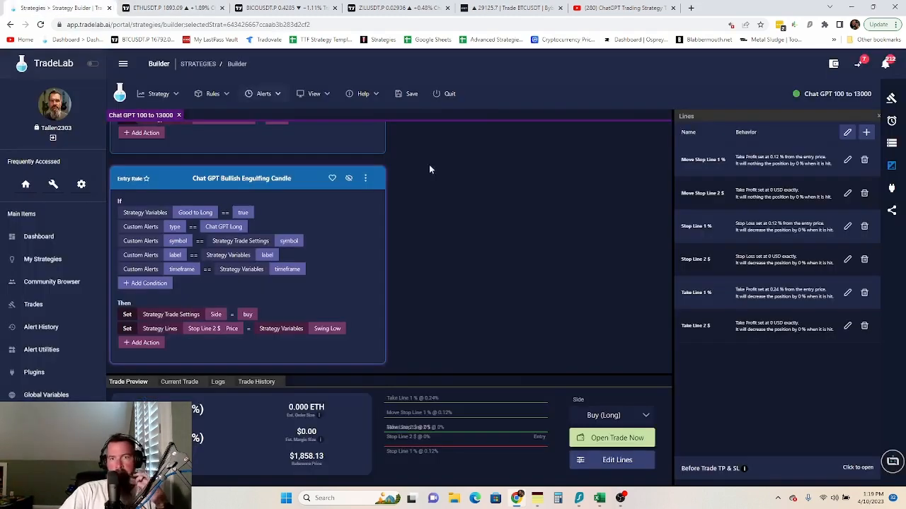
# - Create a Number strategy variable named 'current price' and begin a new alert
pyautogui.click(892, 143)
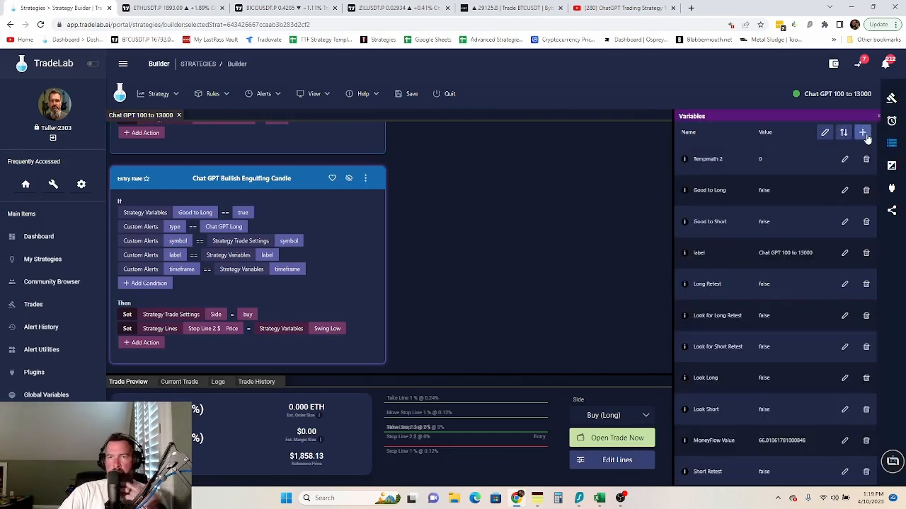
pyautogui.click(861, 132)
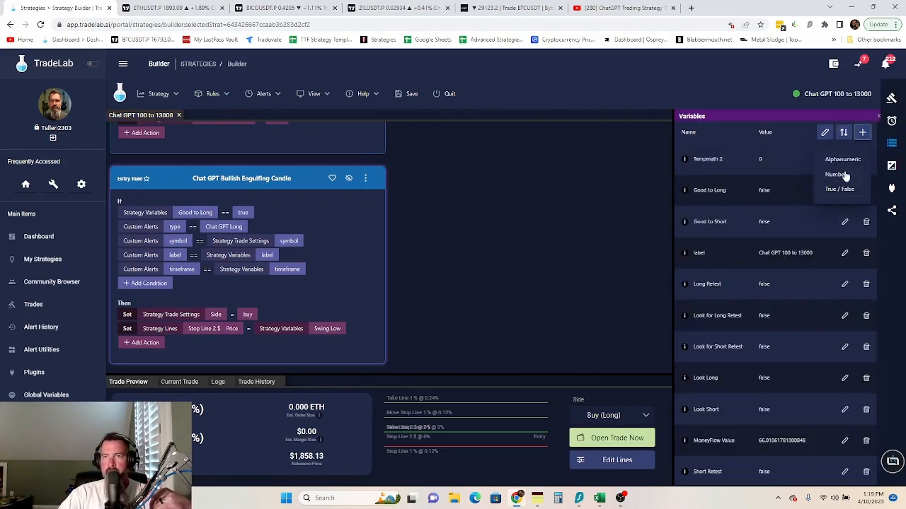
pyautogui.click(845, 174)
pyautogui.click(714, 159)
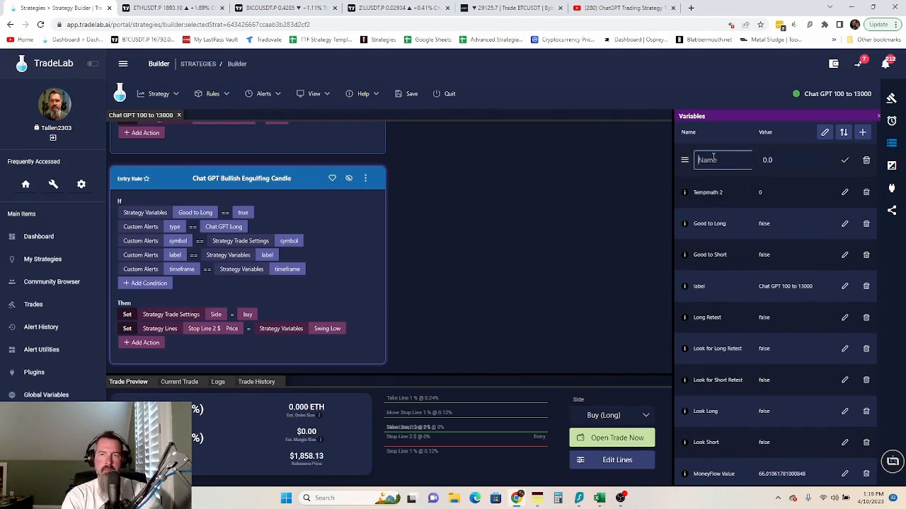
pyautogui.write('current P')
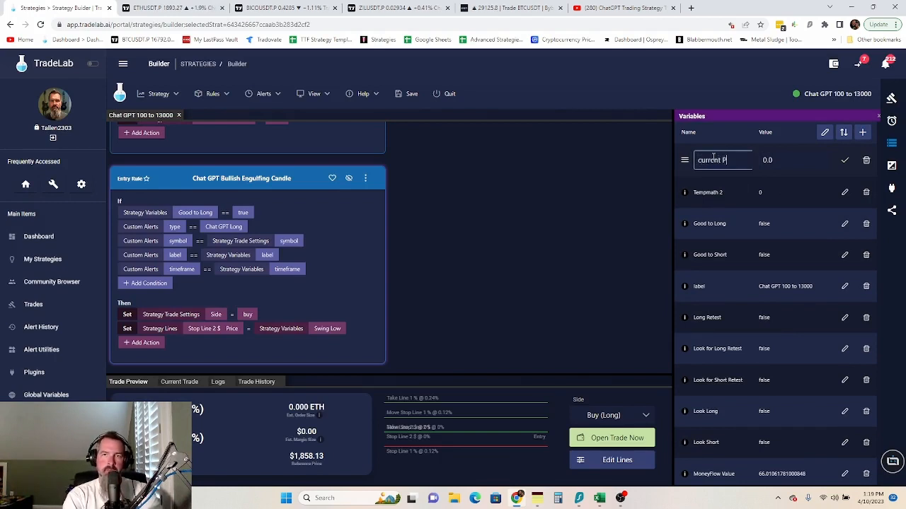
pyautogui.press('BackSpace')
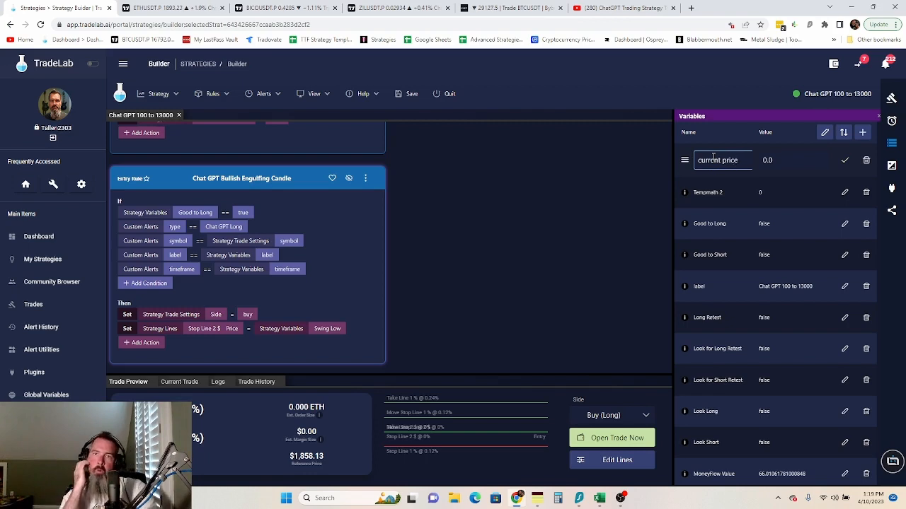
pyautogui.click(845, 161)
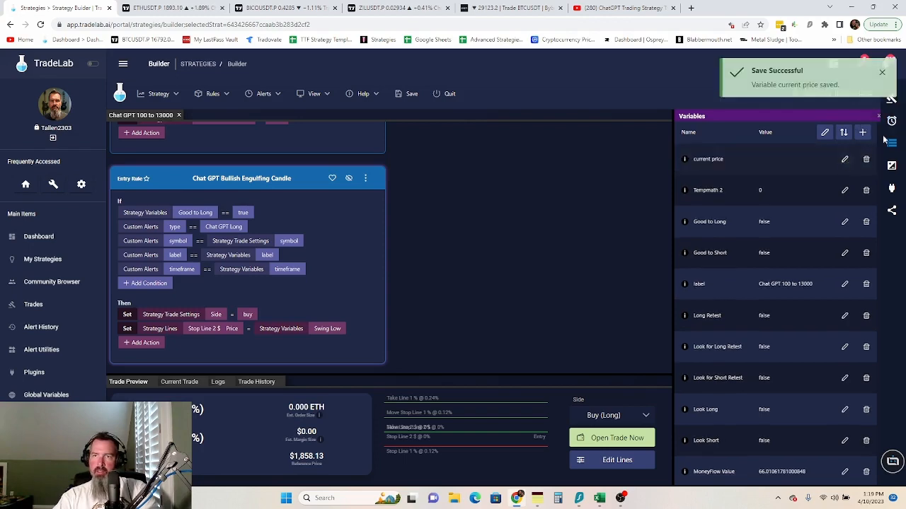
pyautogui.click(892, 122)
pyautogui.click(863, 133)
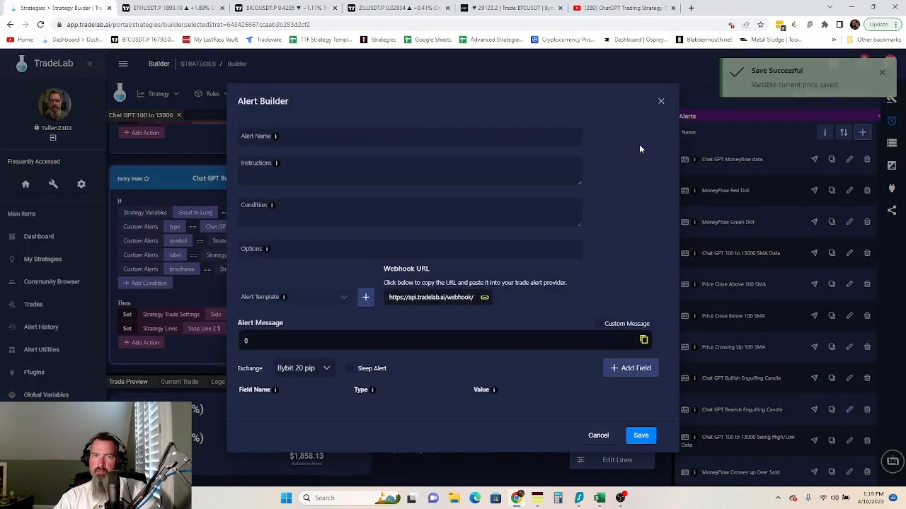
# - Name the alert 'Chat GPT 100 to 13000 Price Data' and write its Price Closes setup instructions
pyautogui.click(361, 136)
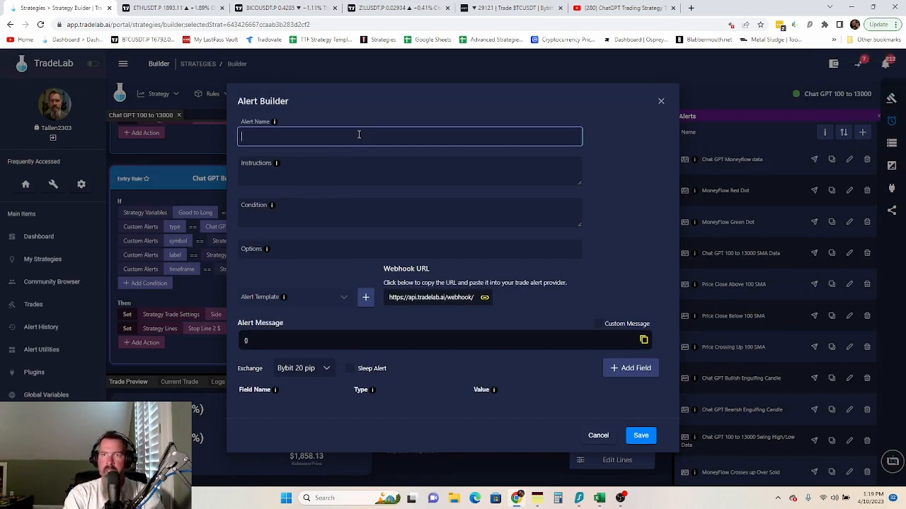
pyautogui.write('Chat GPT 100 to')
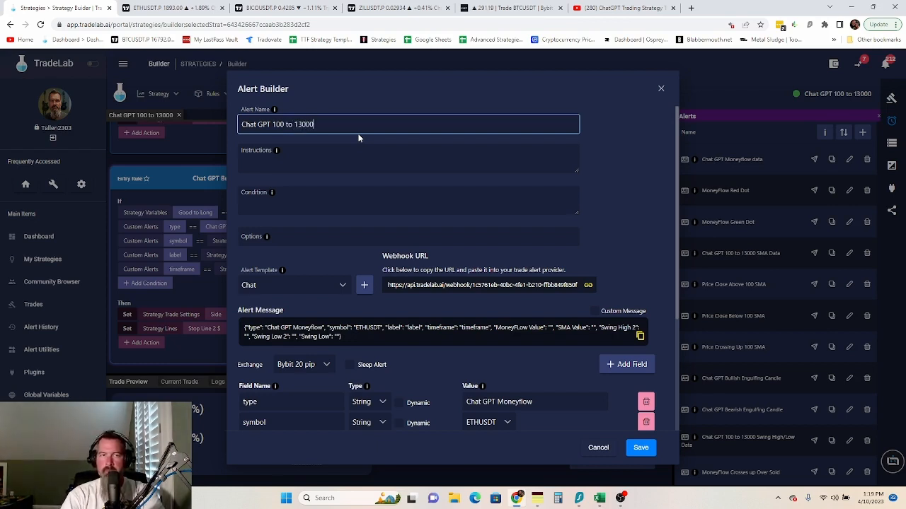
pyautogui.write('13000 Price Data')
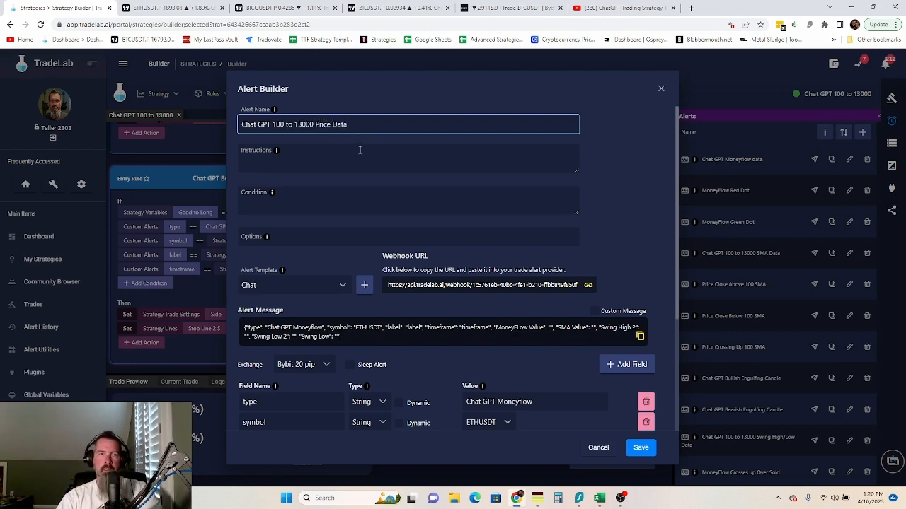
pyautogui.click(335, 149)
pyautogui.write('Put the pr')
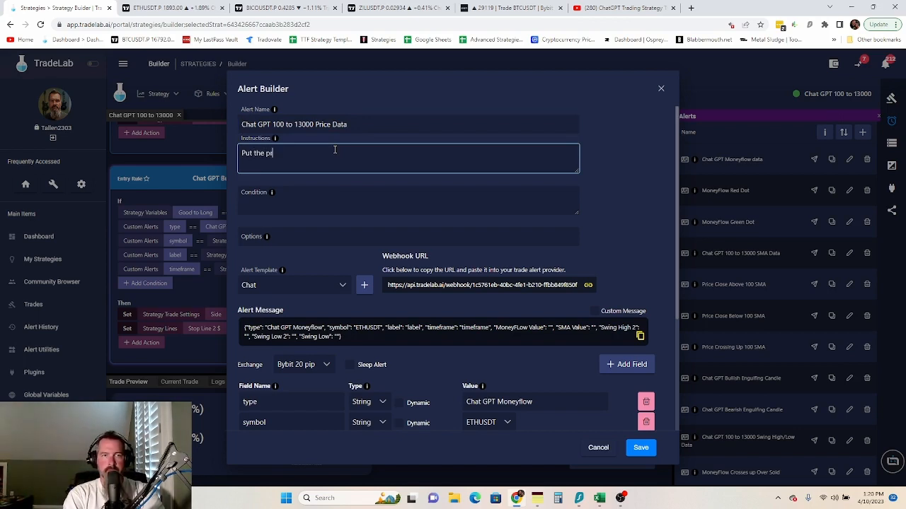
pyautogui.write('ice closes in')
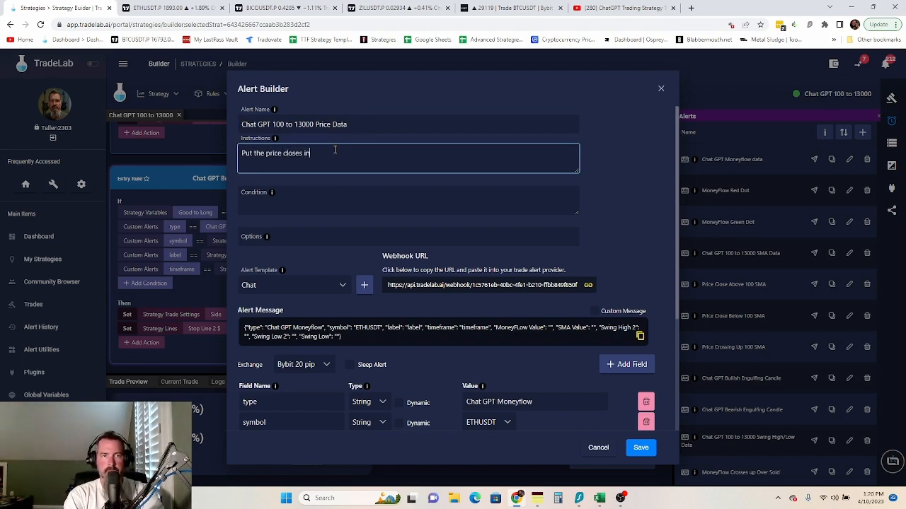
pyautogui.write('dicator')
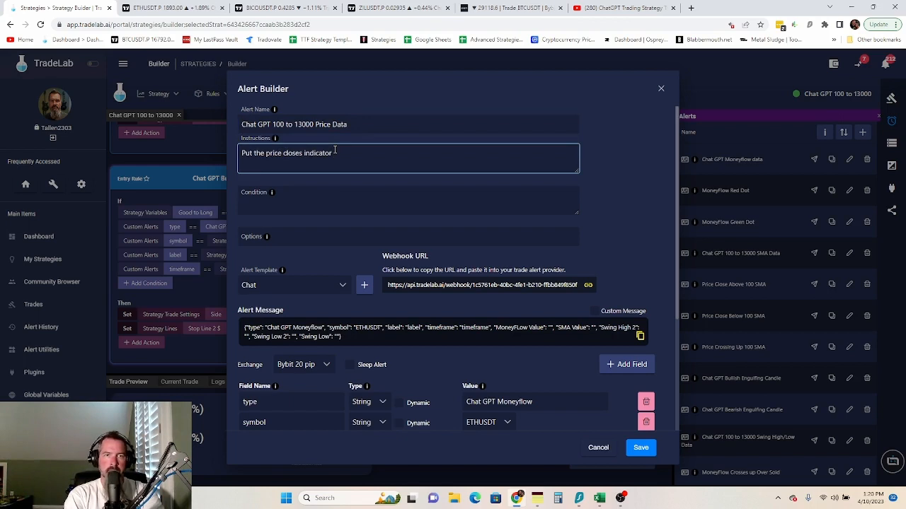
pyautogui.write(' by si')
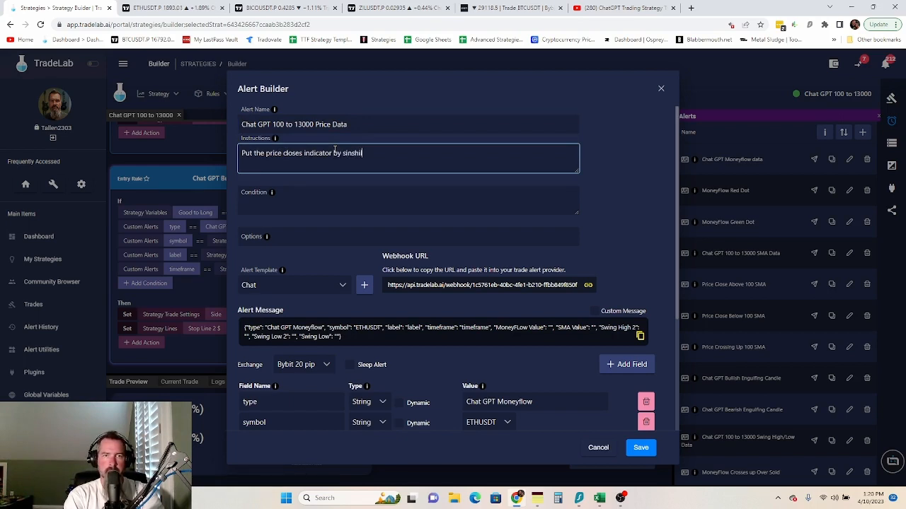
pyautogui.write('nshil on your chart and pu')
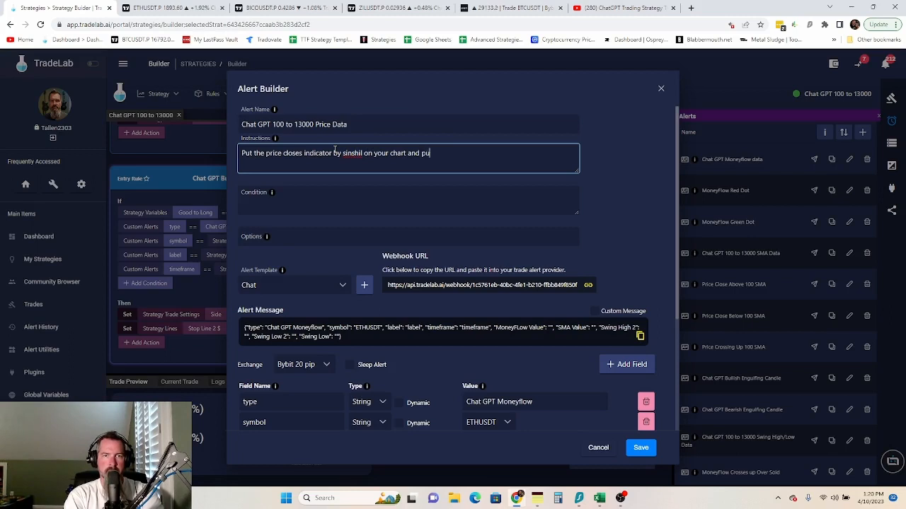
pyautogui.write('t  the following m')
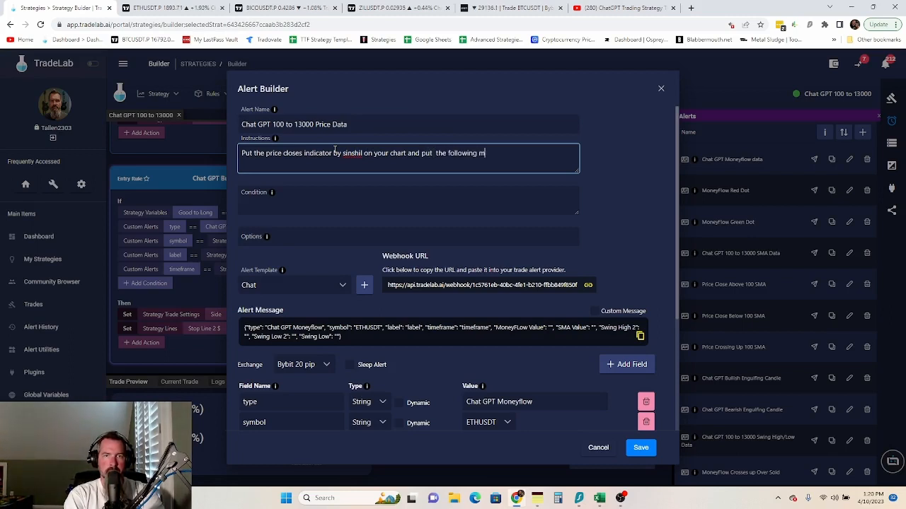
pyautogui.write('essage into trad')
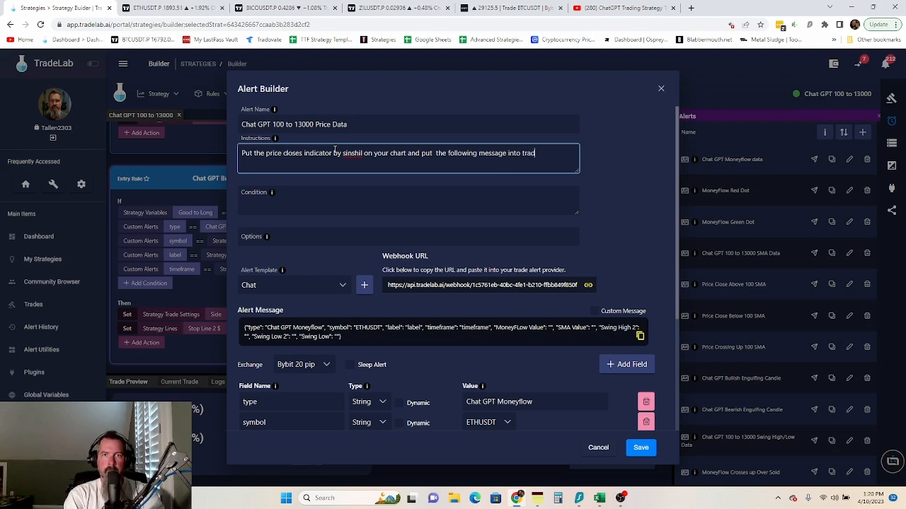
pyautogui.write('ingview.')
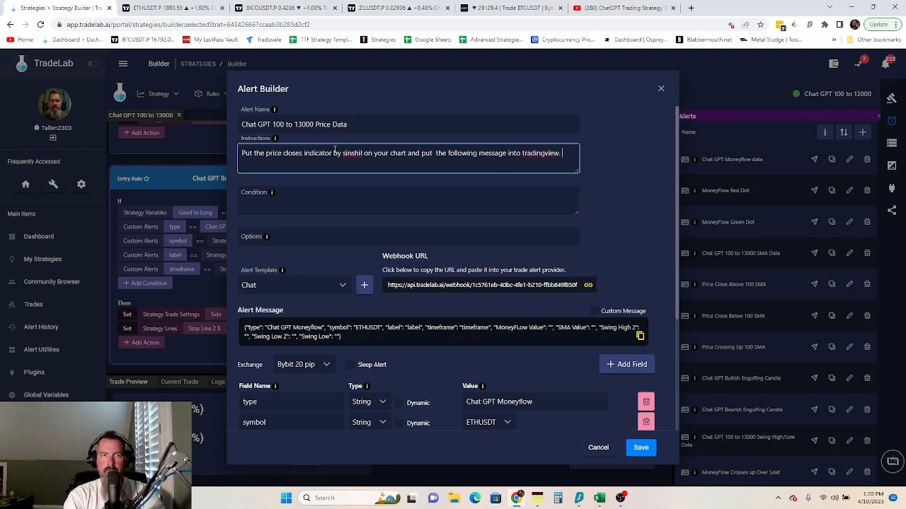
# - Enter the condition 'Plotbar Open, Greater that' and save the setup as a new alert template
pyautogui.click(318, 196)
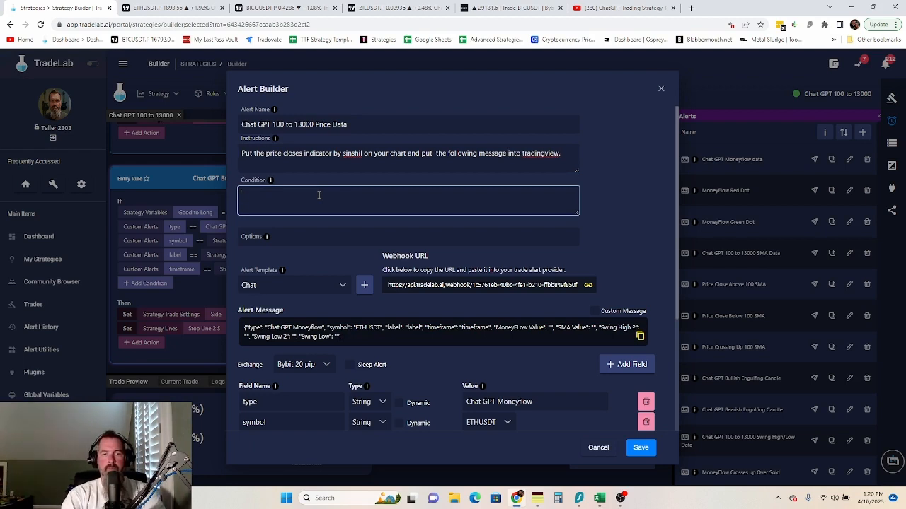
pyautogui.write('Plott')
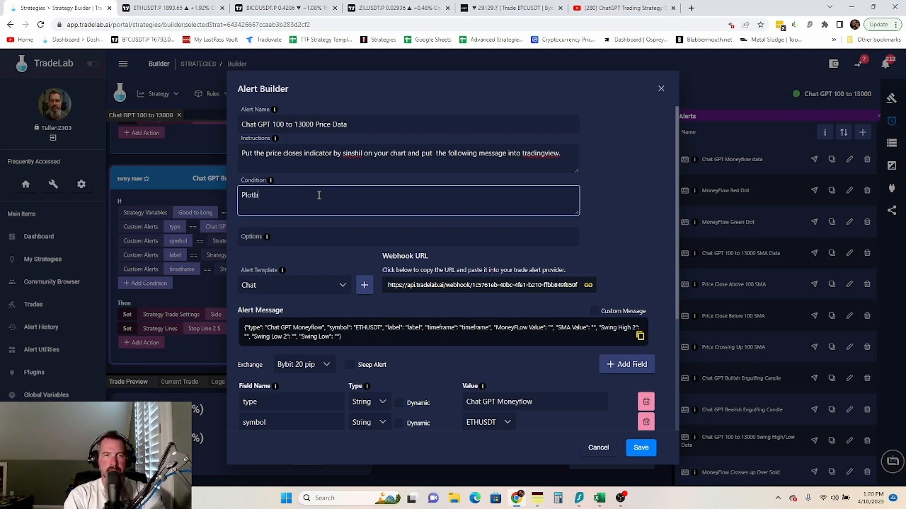
pyautogui.write('ar Ope')
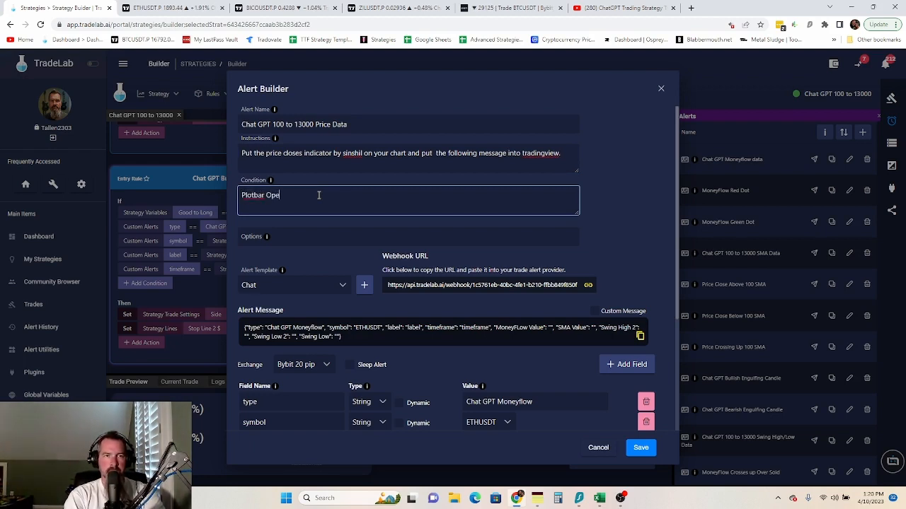
pyautogui.write('n, Grea')
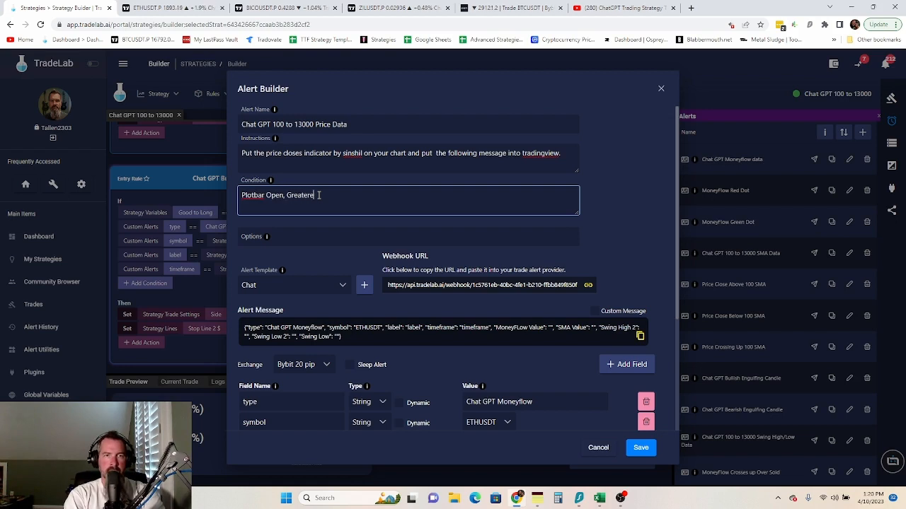
pyautogui.write('ter that, -5')
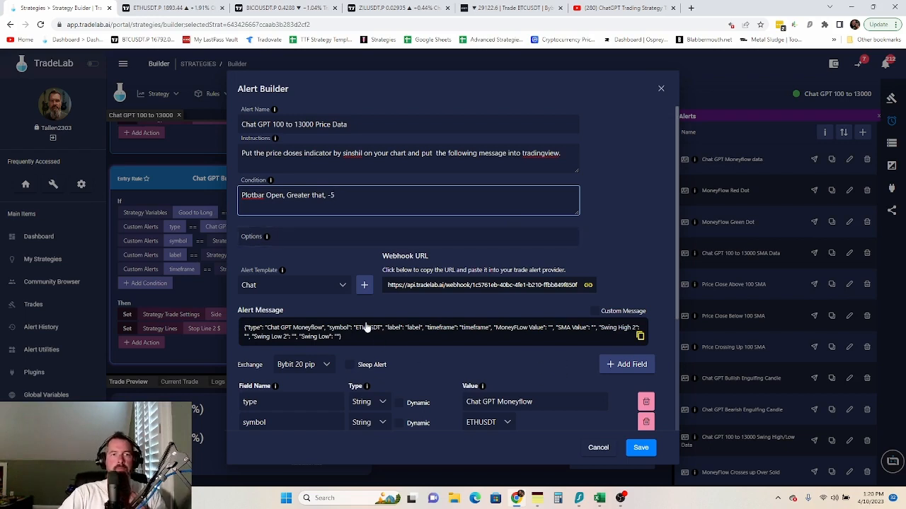
pyautogui.click(366, 285)
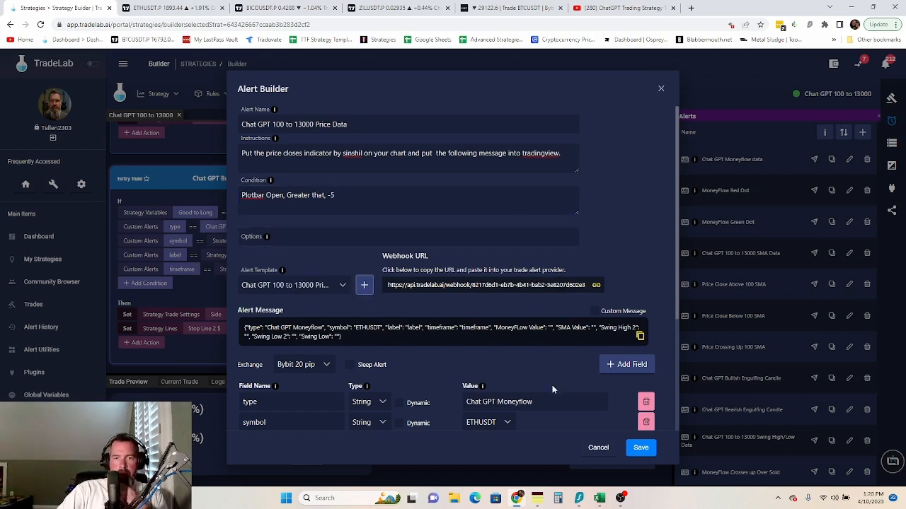
# - Change the alert type value from Moneyflow to 'Chat GPT 100 to 13000 Price Data'
pyautogui.scroll(-2, 552, 385)
pyautogui.moveTo(533, 307); pyautogui.dragTo(497, 307)
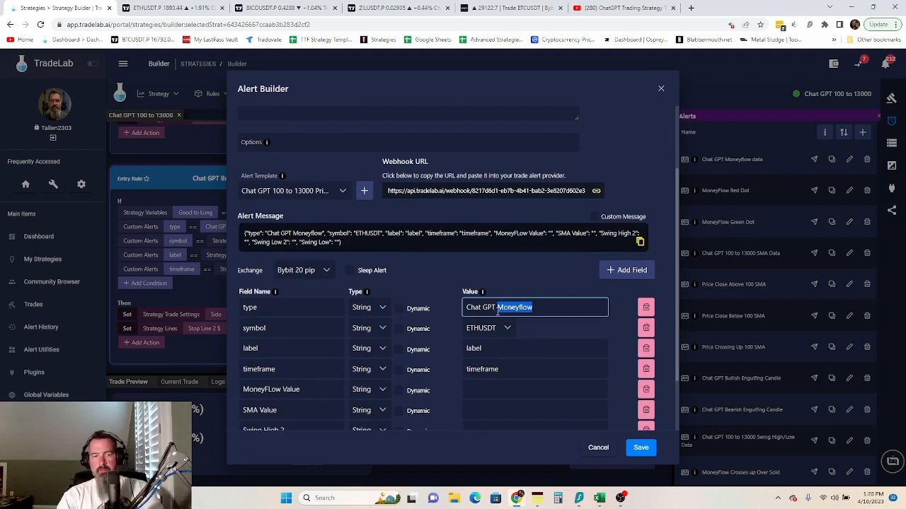
pyautogui.write('P')
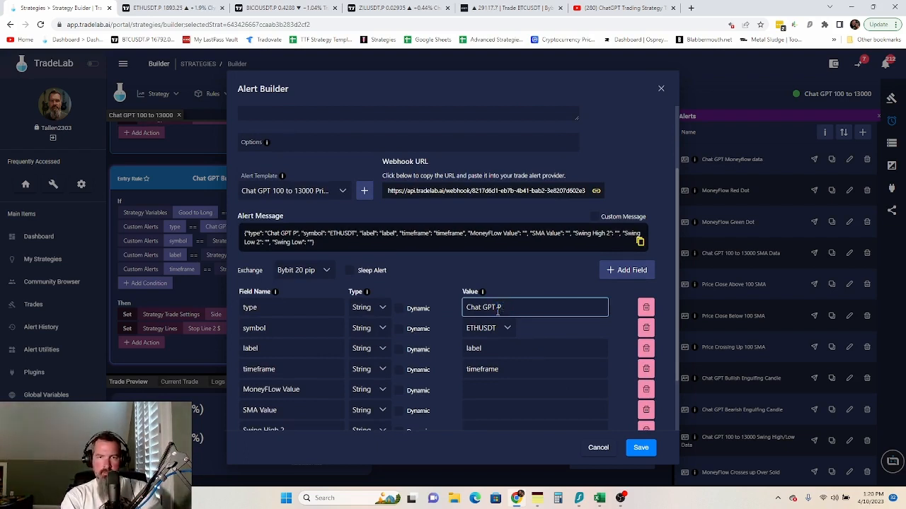
pyautogui.write('rice Data')
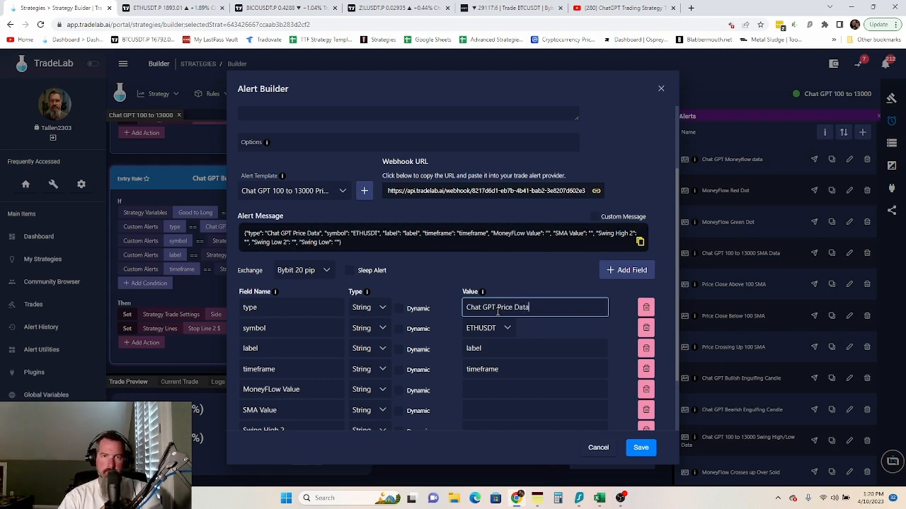
pyautogui.click(497, 308)
pyautogui.write('100 ')
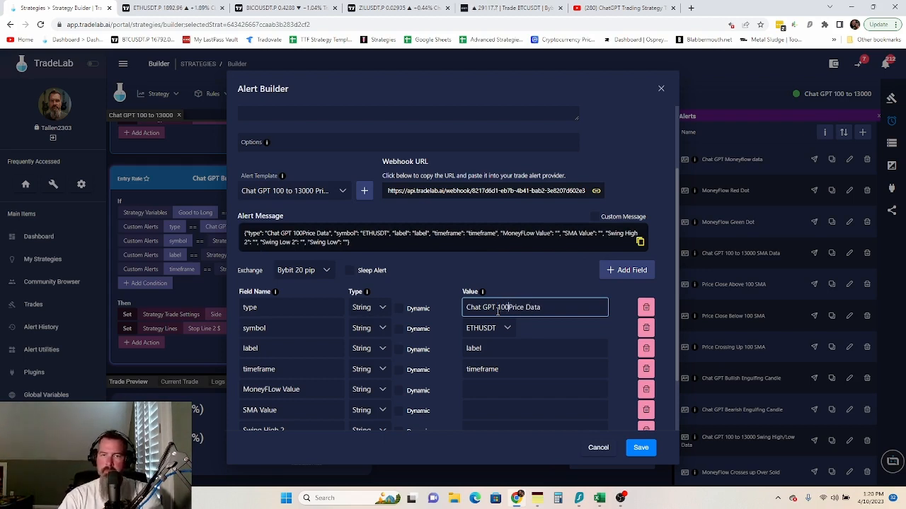
pyautogui.write('to 13')
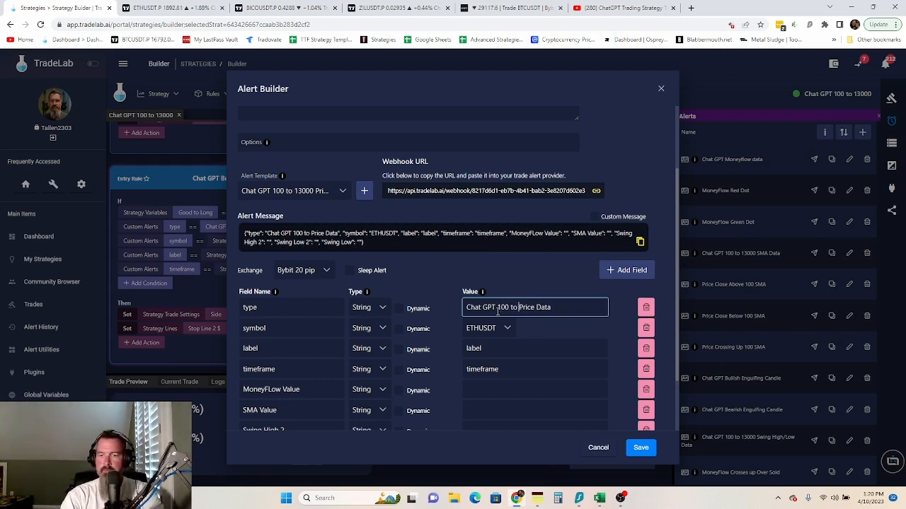
pyautogui.write('000')
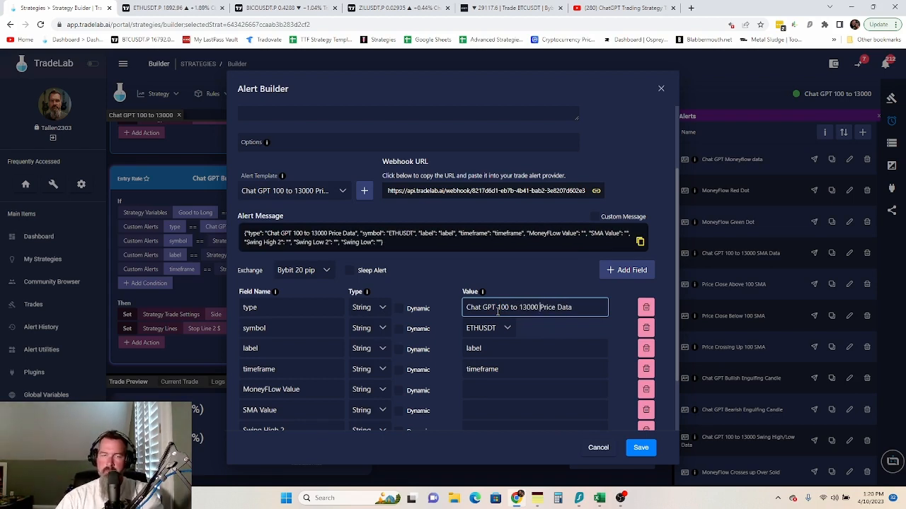
# - Delete the Swing Low, Swing Low 2 and Swing High 2 message fields
pyautogui.scroll(-2, 604, 399)
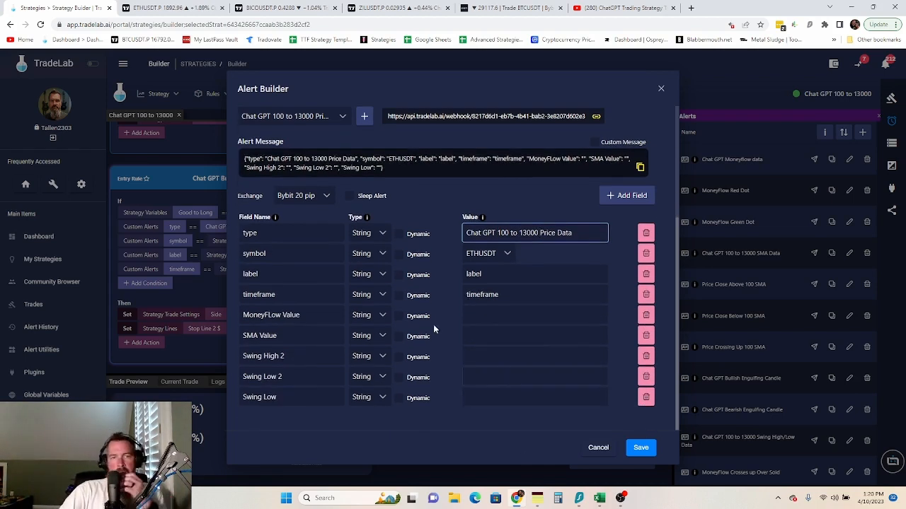
pyautogui.click(646, 397)
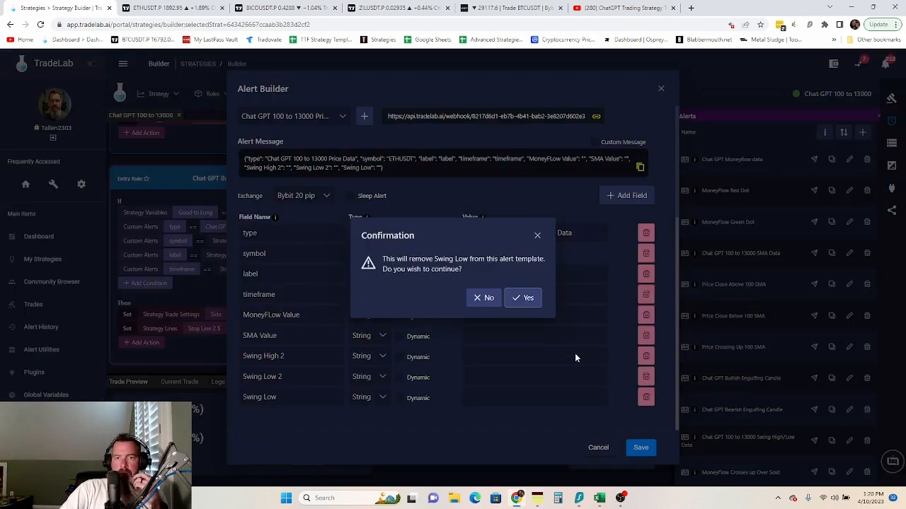
pyautogui.click(523, 298)
pyautogui.click(645, 398)
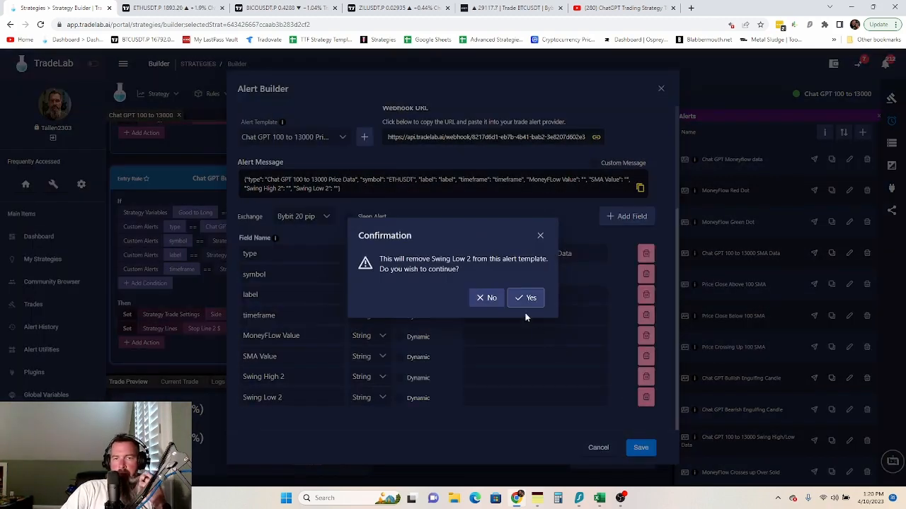
pyautogui.click(525, 298)
pyautogui.click(645, 397)
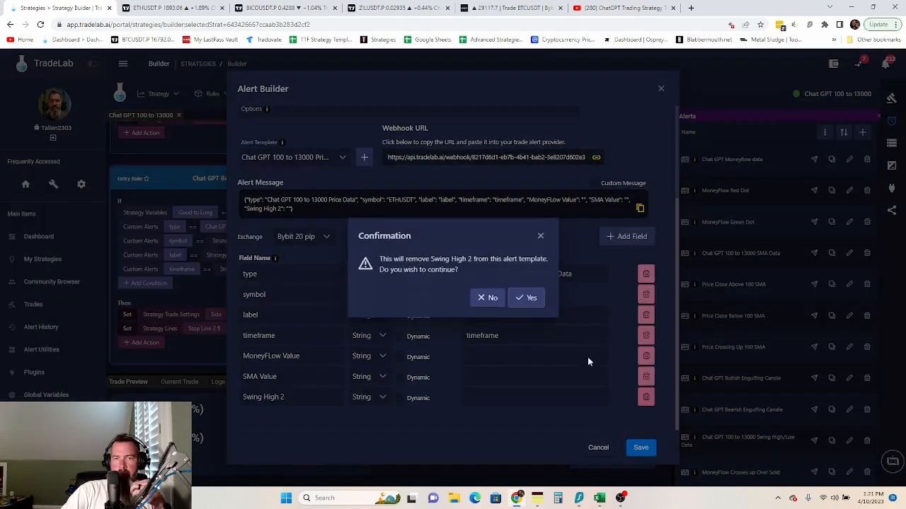
pyautogui.click(529, 299)
# - Mark the symbol, label, timeframe and MoneyFLow Value fields as dynamic
pyautogui.click(398, 317)
pyautogui.click(399, 337)
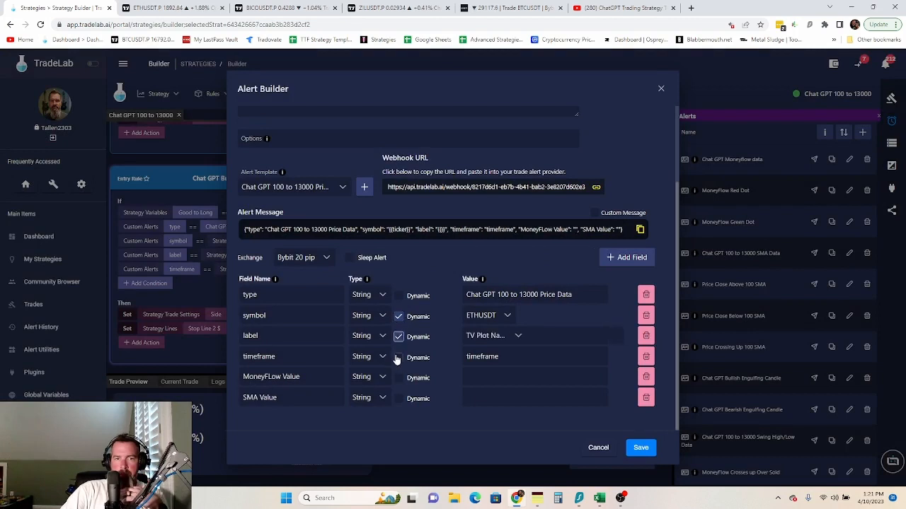
pyautogui.click(398, 357)
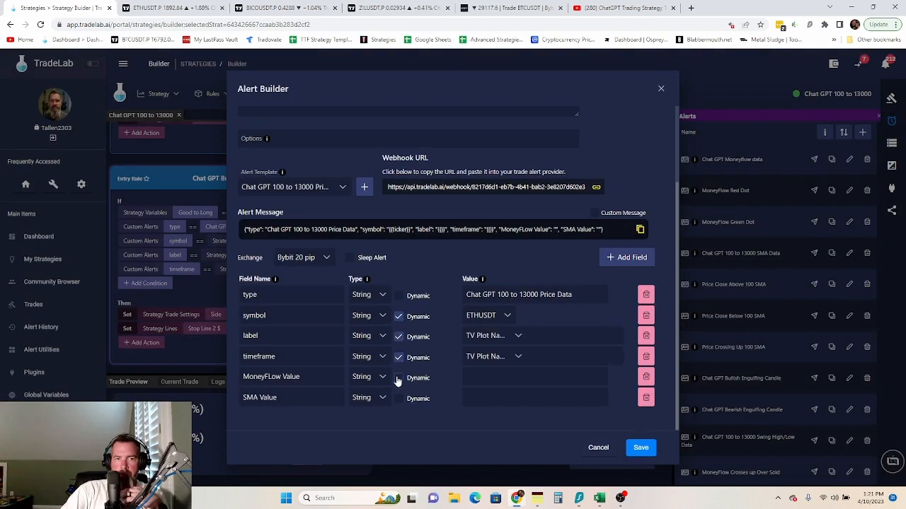
pyautogui.click(399, 378)
# - Bind the label and timeframe fields to the label and timeframe strategy variables
pyautogui.click(519, 338)
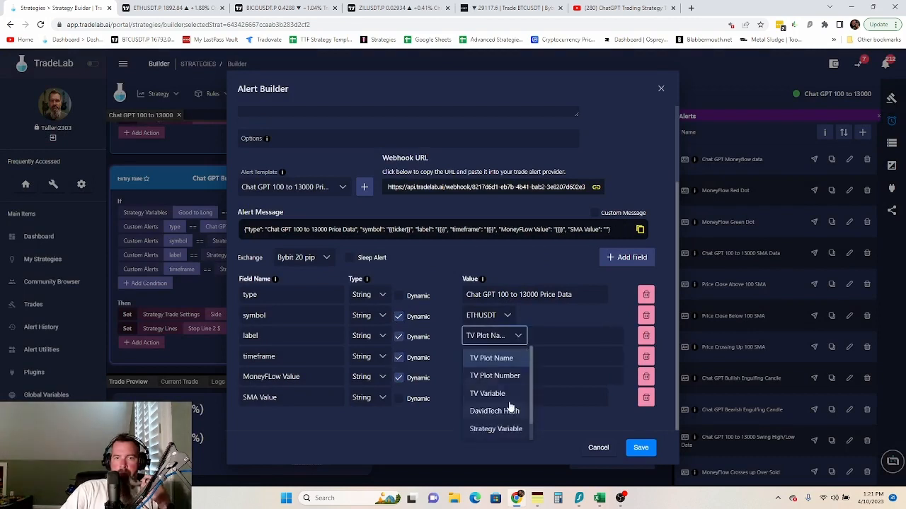
pyautogui.click(503, 429)
pyautogui.click(570, 345)
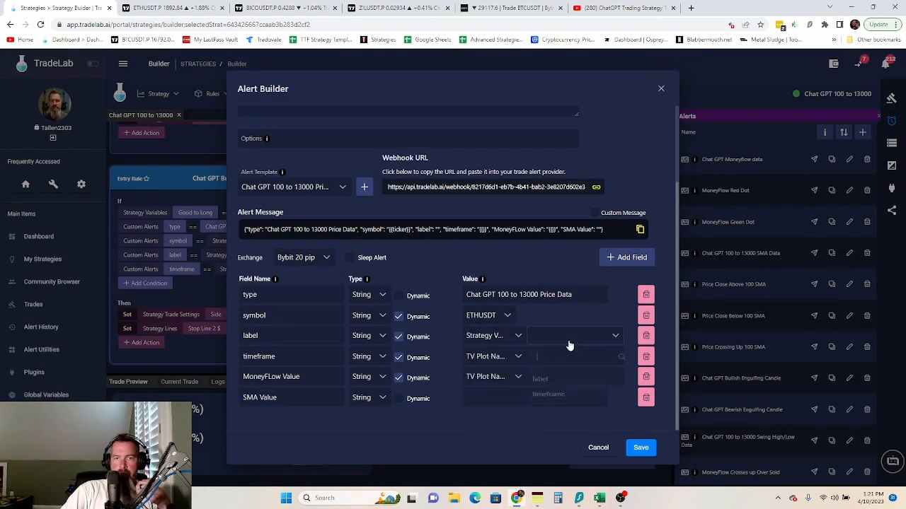
pyautogui.click(541, 380)
pyautogui.click(515, 365)
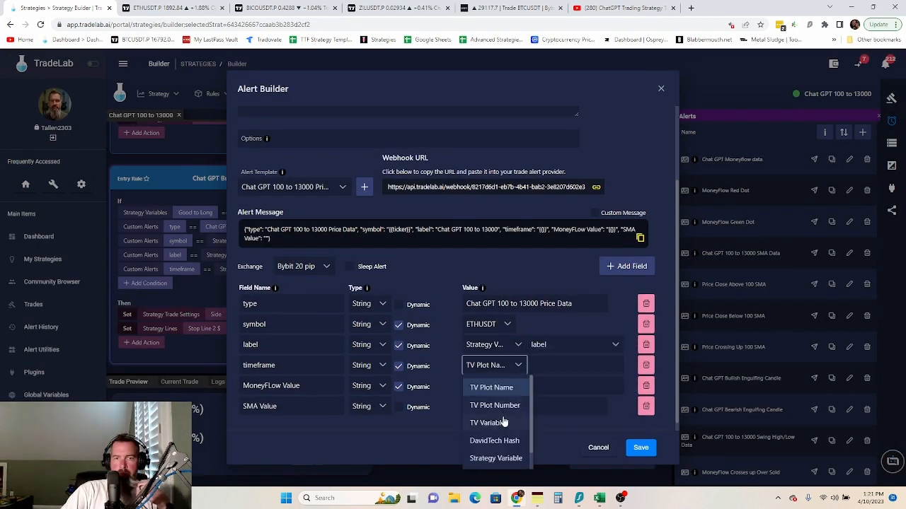
pyautogui.scroll(-1, 501, 453)
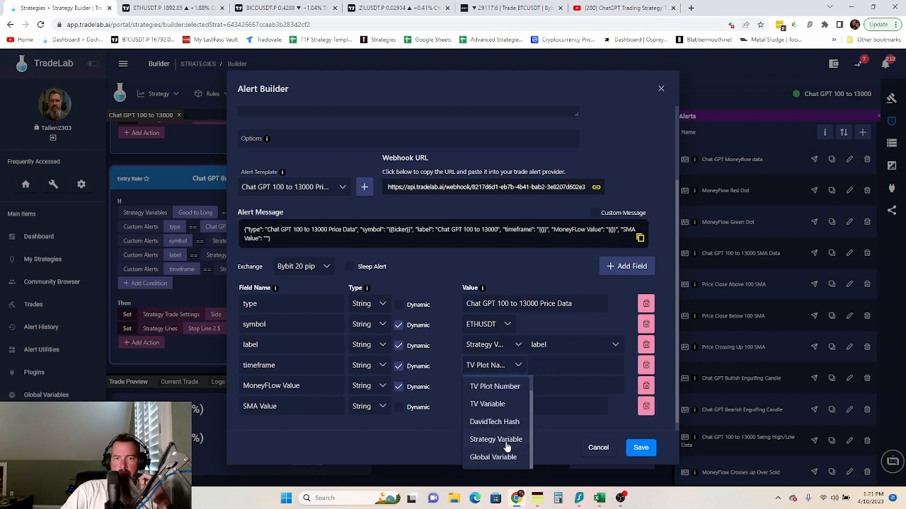
pyautogui.click(504, 439)
pyautogui.click(563, 366)
pyautogui.click(552, 433)
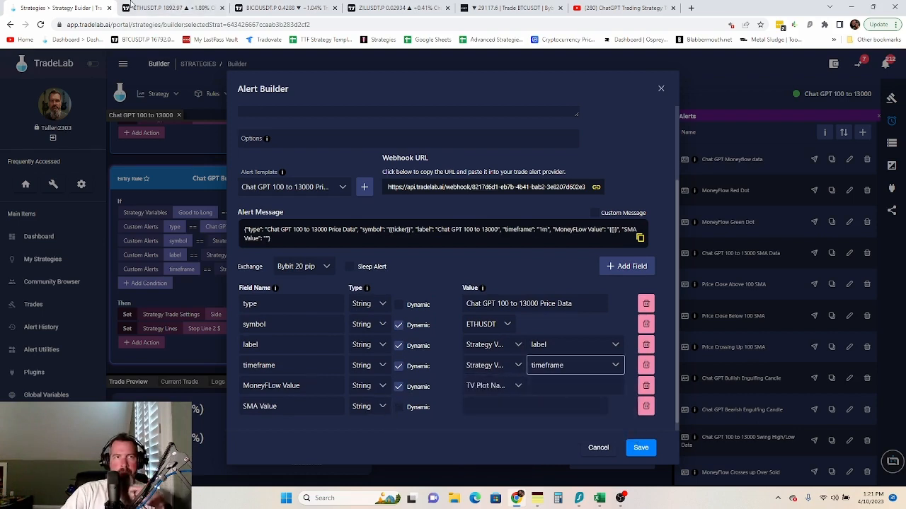
pyautogui.click(165, 8)
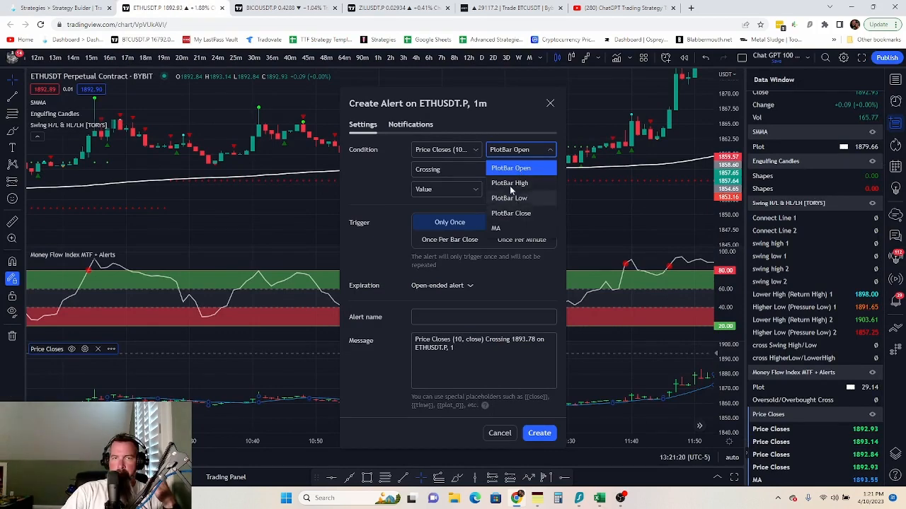
pyautogui.click(28, 9)
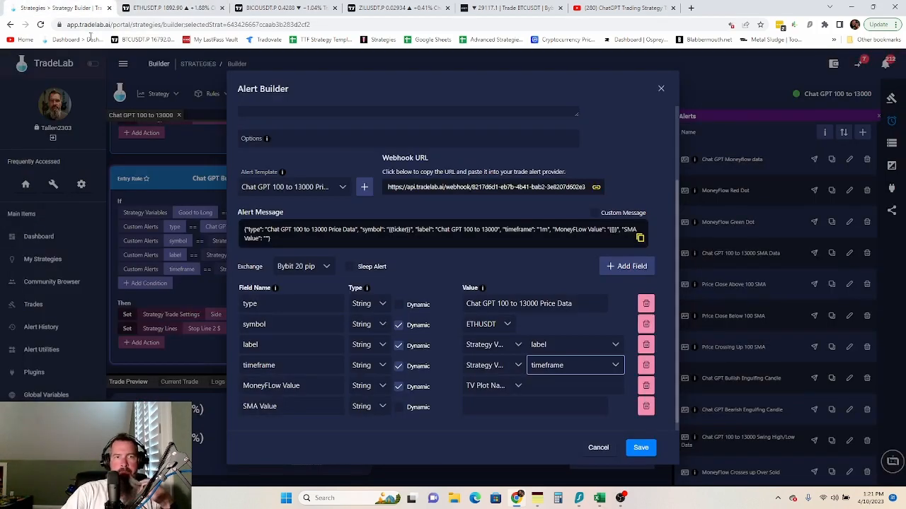
# - Source the MoneyFLow Value field from TV Plot Number 3
pyautogui.click(517, 389)
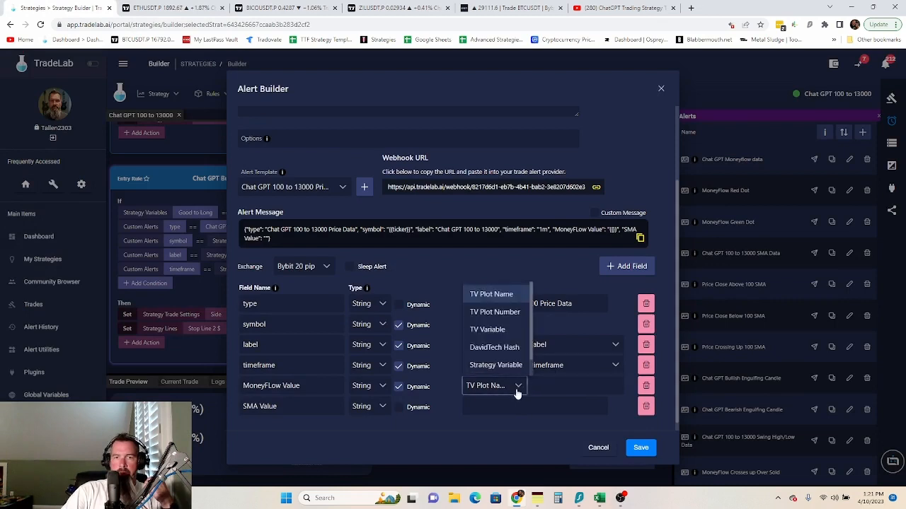
pyautogui.click(511, 310)
pyautogui.click(568, 387)
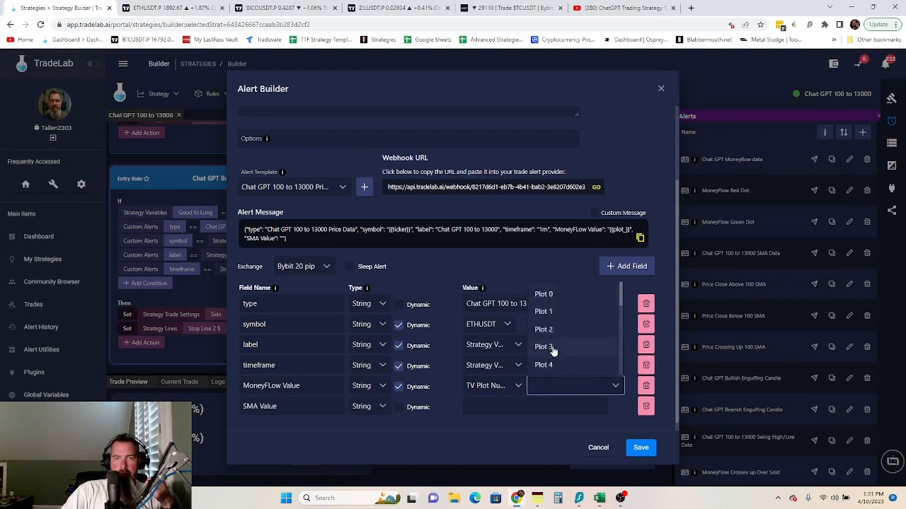
pyautogui.click(548, 347)
pyautogui.click(144, 9)
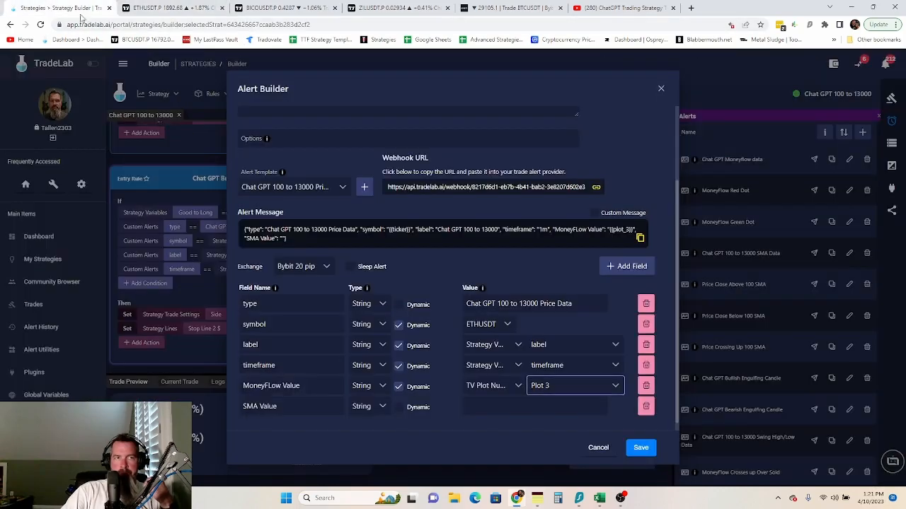
pyautogui.click(49, 8)
# - Delete the SMA Value field and rename MoneyFLow Value to 'GPT Price' as a Number field
pyautogui.click(646, 406)
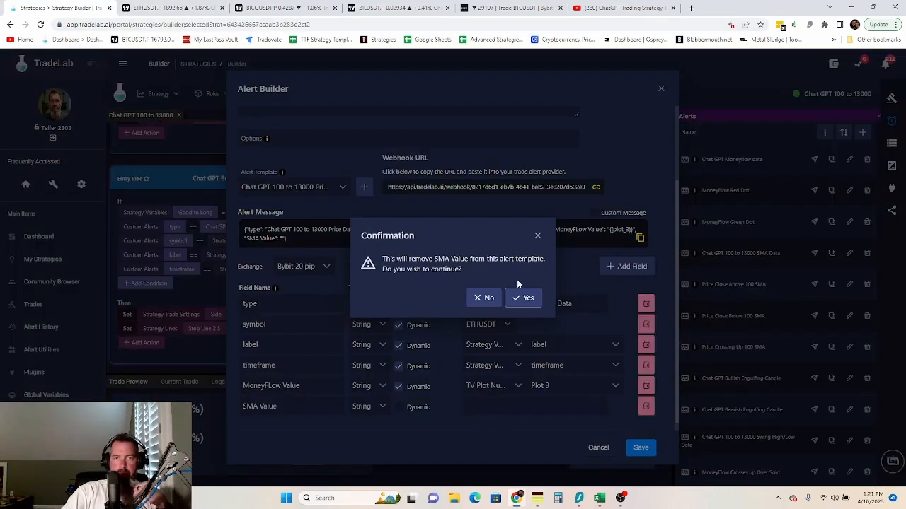
pyautogui.click(529, 298)
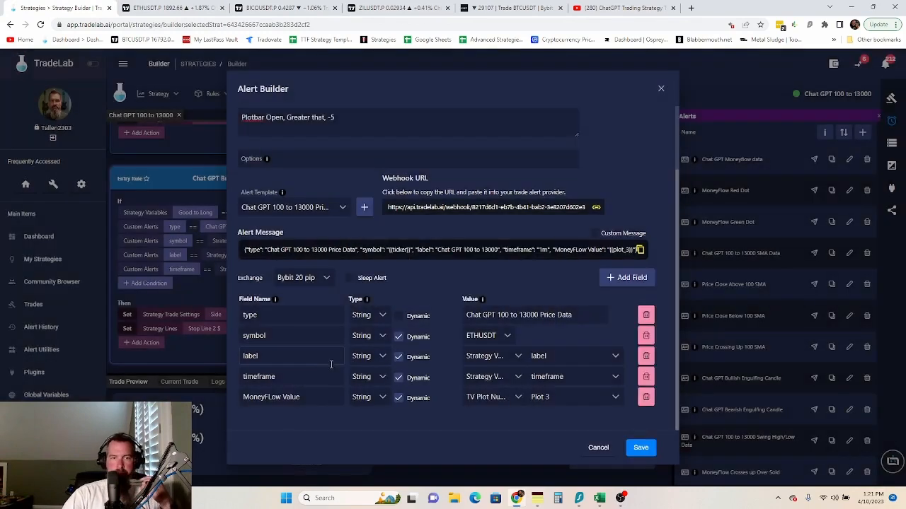
pyautogui.tripleClick(306, 397)
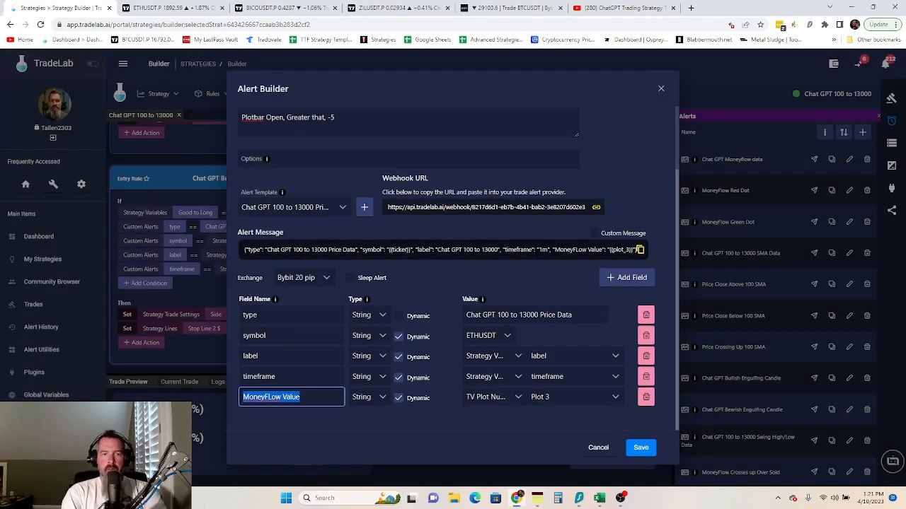
pyautogui.write('GPT ')
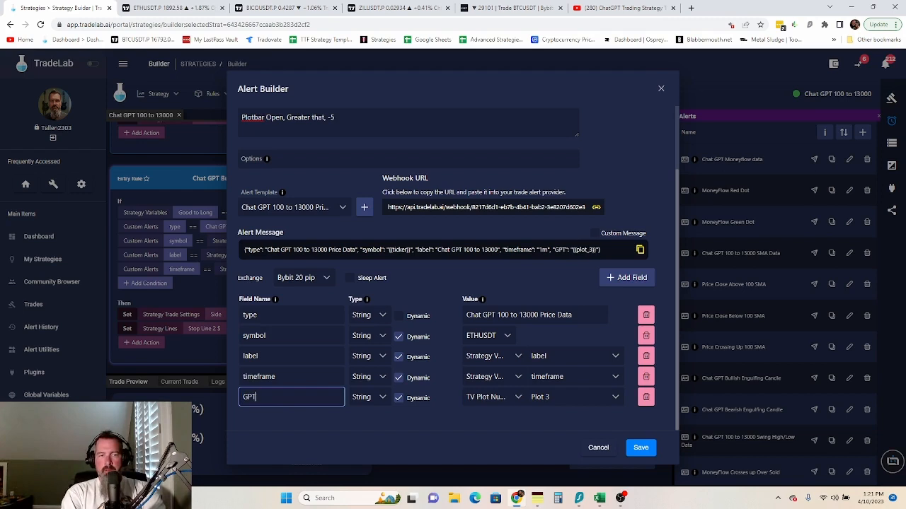
pyautogui.write('Price')
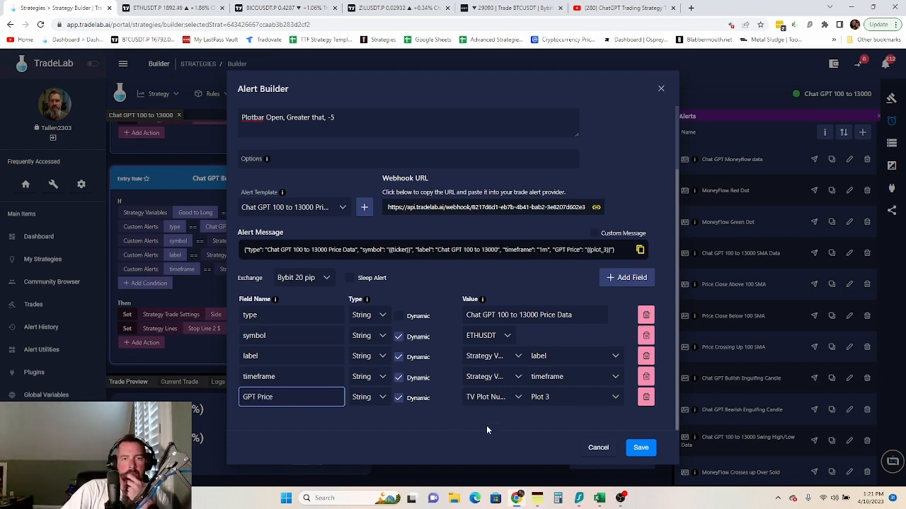
pyautogui.click(425, 410)
pyautogui.click(383, 397)
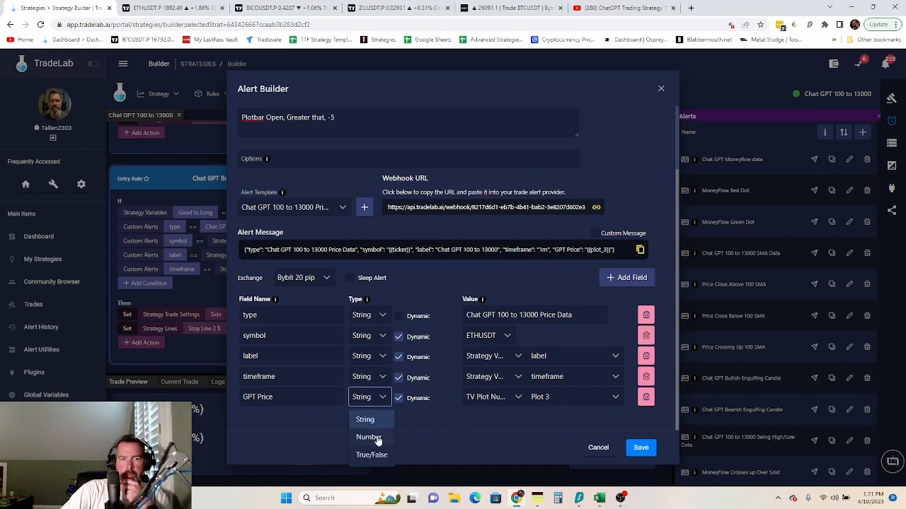
pyautogui.click(374, 434)
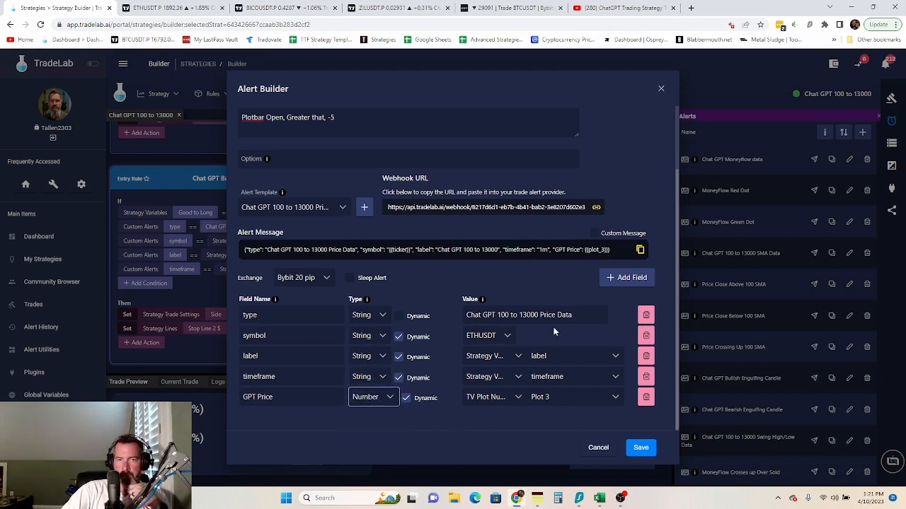
# - Save the Price Data alert and then the whole strategy
pyautogui.scroll(2, 453, 191)
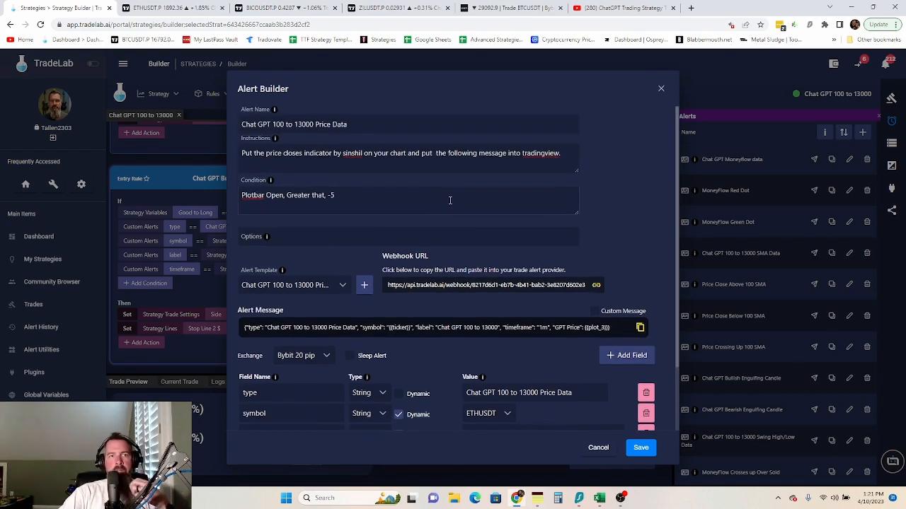
pyautogui.scroll(-2, 453, 202)
pyautogui.click(638, 453)
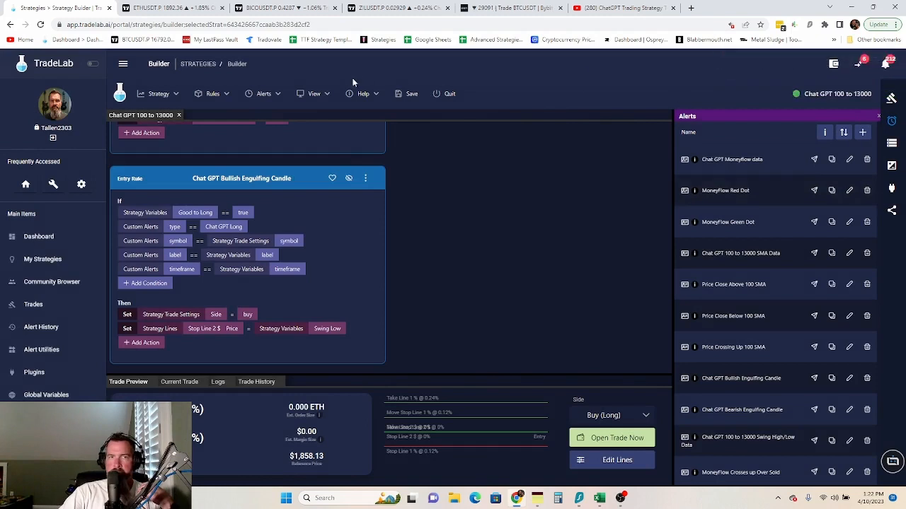
pyautogui.click(410, 93)
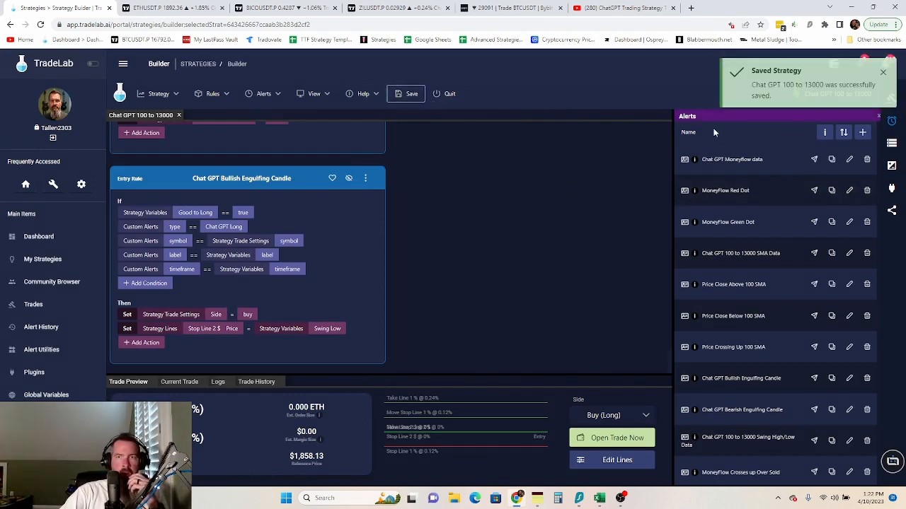
# - Show the Chat GPT 100 to 13000 Price Data alert's setup instructions and copy its webhook URL
pyautogui.click(824, 133)
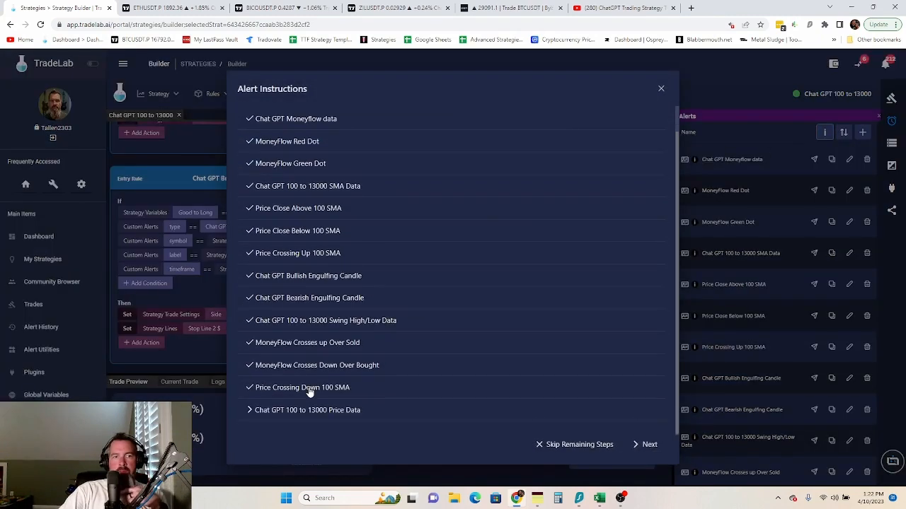
pyautogui.click(305, 410)
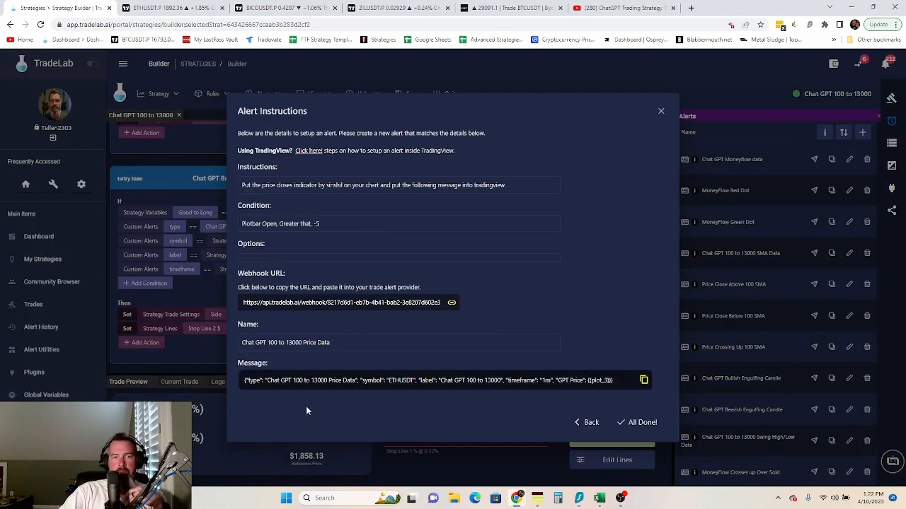
pyautogui.click(405, 312)
# - Set the TradingView alert condition to PlotBar Open Greater Than -5
pyautogui.hotkey('ctrl', 'Tab')
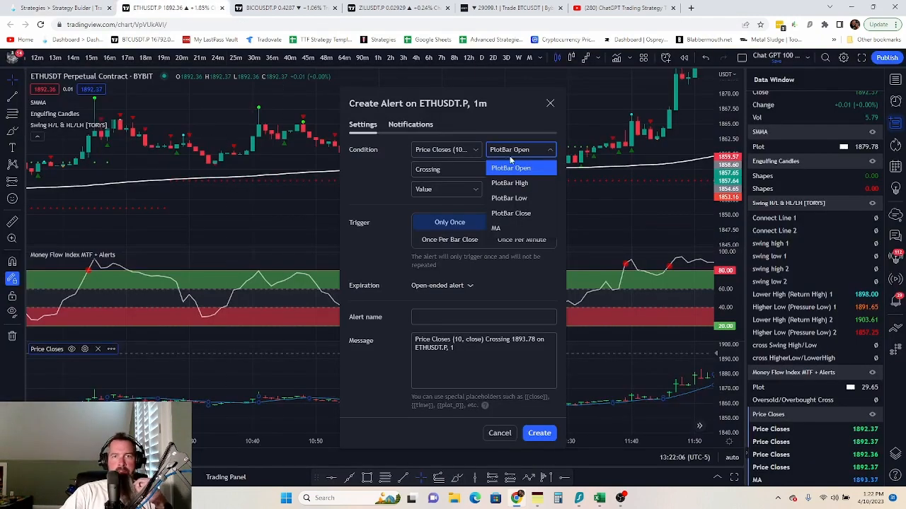
pyautogui.click(372, 207)
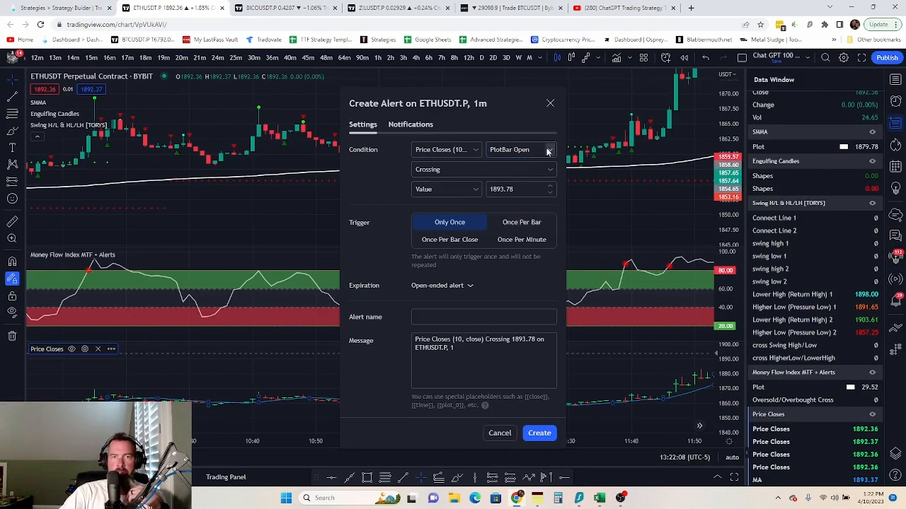
pyautogui.click(483, 172)
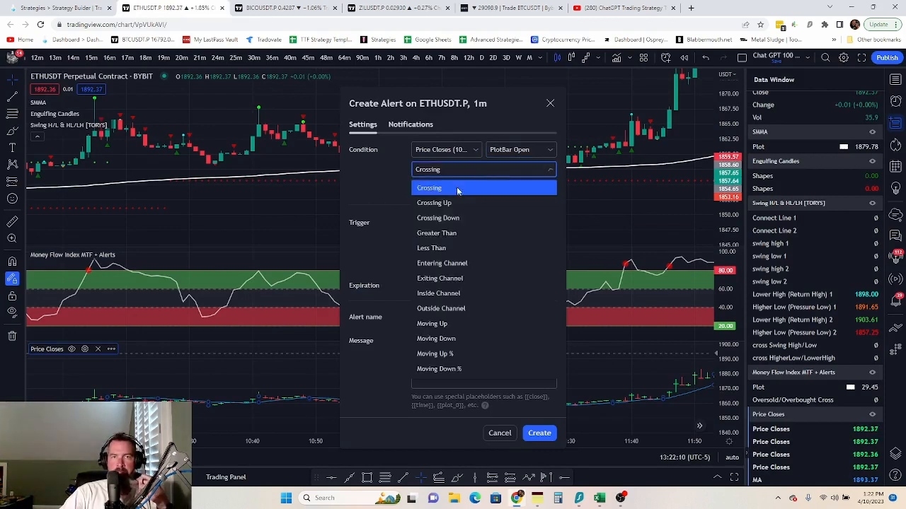
pyautogui.click(444, 234)
pyautogui.click(505, 188)
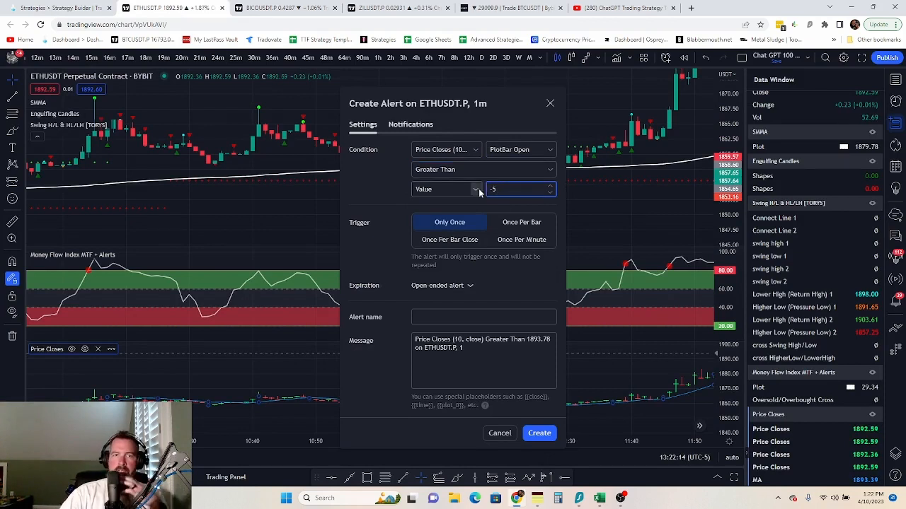
# - Replace the webhook URL with TradeLab's and make the alert fire Once Per Bar Close
pyautogui.click(402, 127)
pyautogui.click(408, 241)
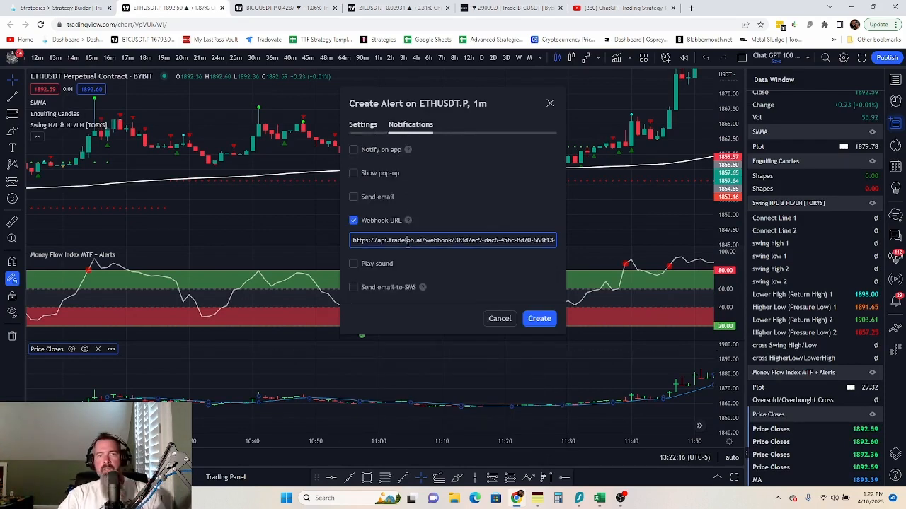
pyautogui.hotkey('ctrl', 'a')
pyautogui.hotkey('ctrl', 'v')
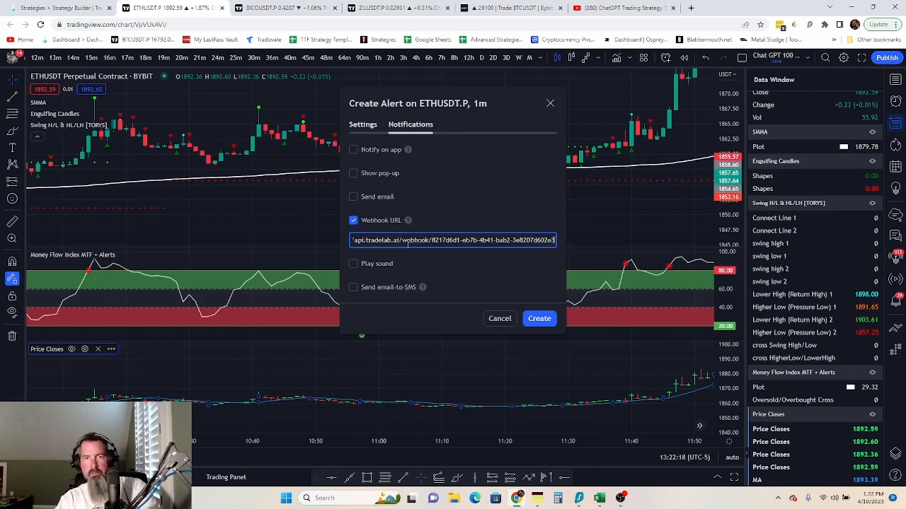
pyautogui.click(362, 125)
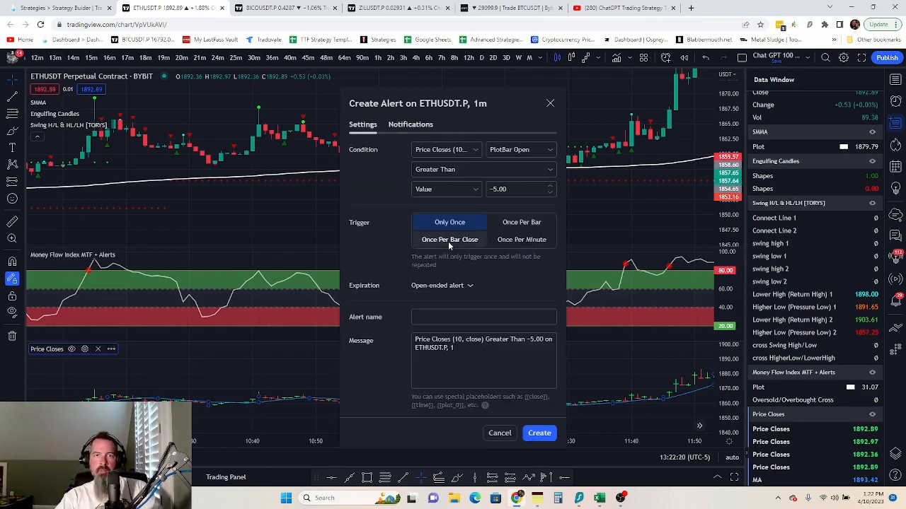
pyautogui.click(449, 240)
# - Paste 'Chat GPT 100 to 13000 Price Data' as the alert name
pyautogui.click(48, 9)
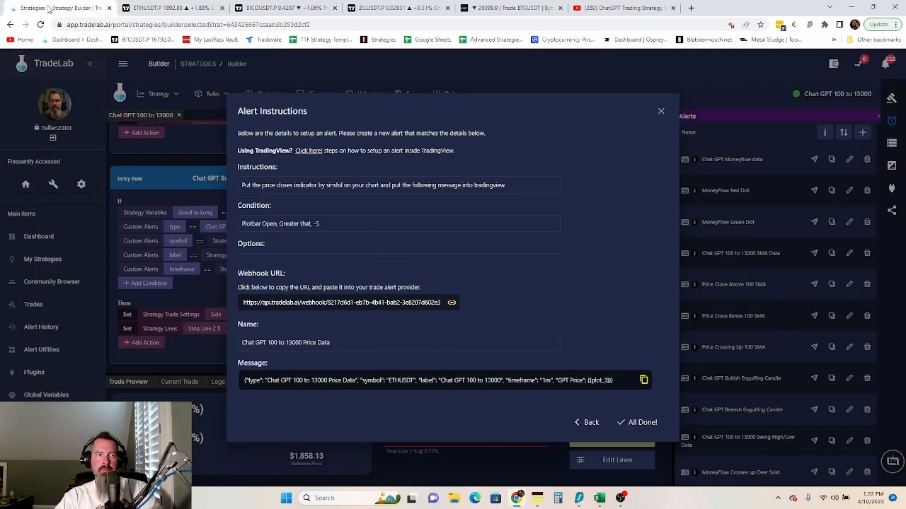
pyautogui.click(173, 8)
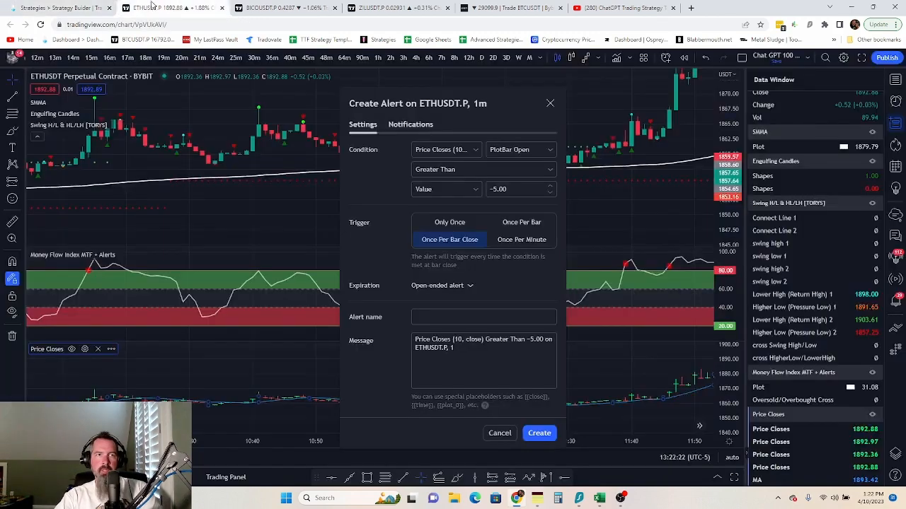
pyautogui.click(468, 316)
pyautogui.hotkey('ctrl', 'v')
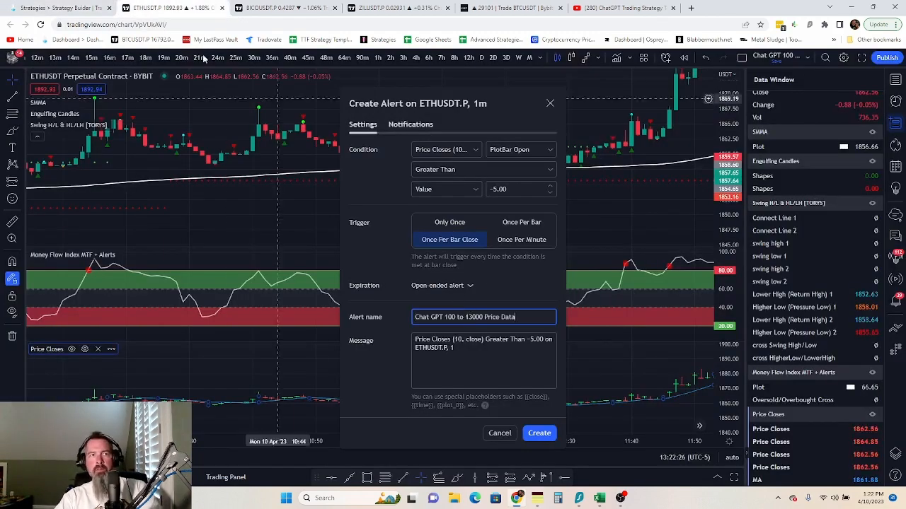
# - Replace the alert message with TradeLab's copied JSON and create the alert
pyautogui.click(60, 8)
pyautogui.click(425, 382)
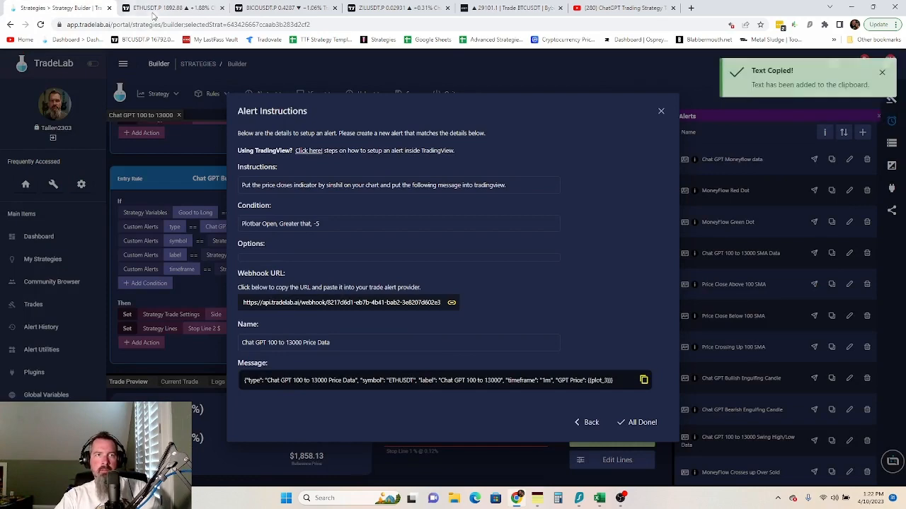
pyautogui.click(174, 8)
pyautogui.click(440, 340)
pyautogui.hotkey('ctrl', 'a')
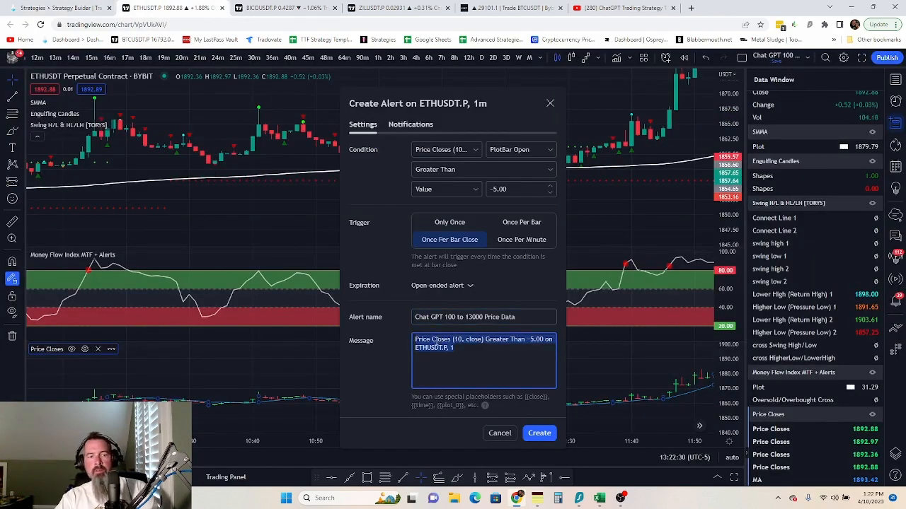
pyautogui.hotkey('ctrl', 'v')
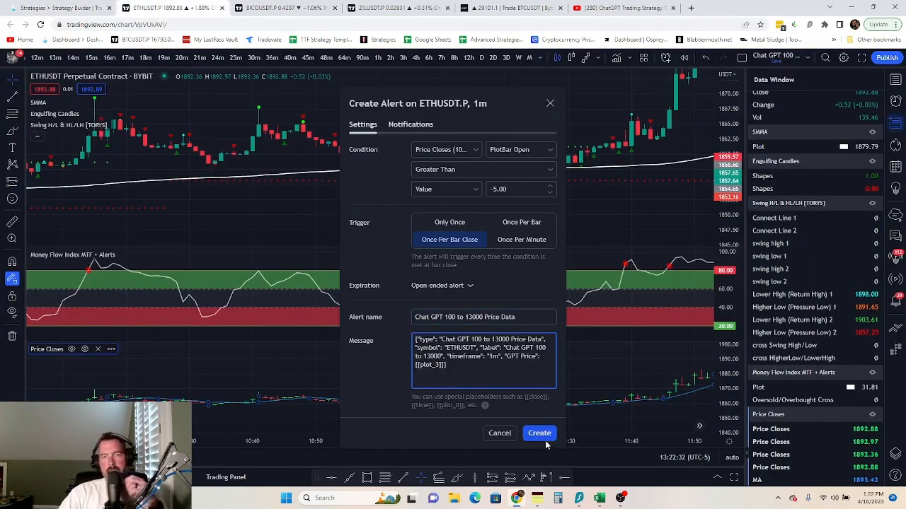
pyautogui.click(539, 459)
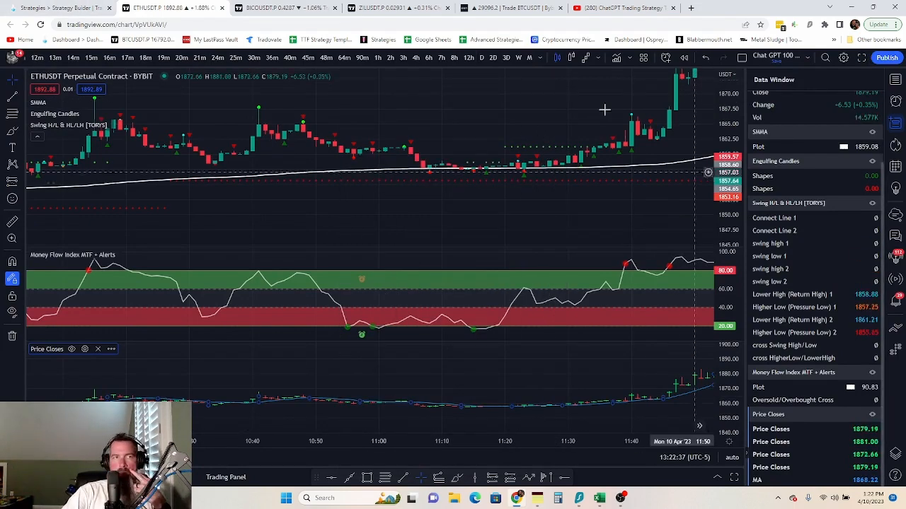
pyautogui.click(34, 9)
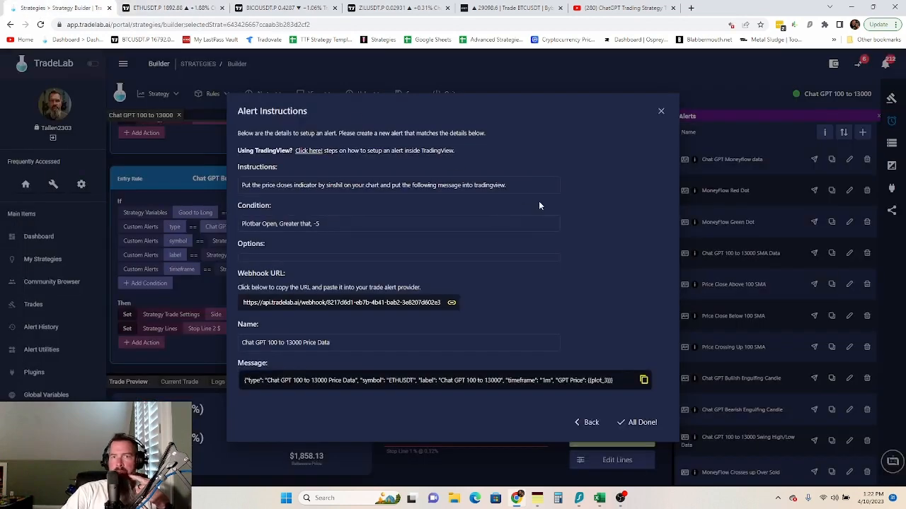
# - Close the alert instructions and create an entry rule from the Price Data alert
pyautogui.click(640, 423)
pyautogui.scroll(-2, 721, 325)
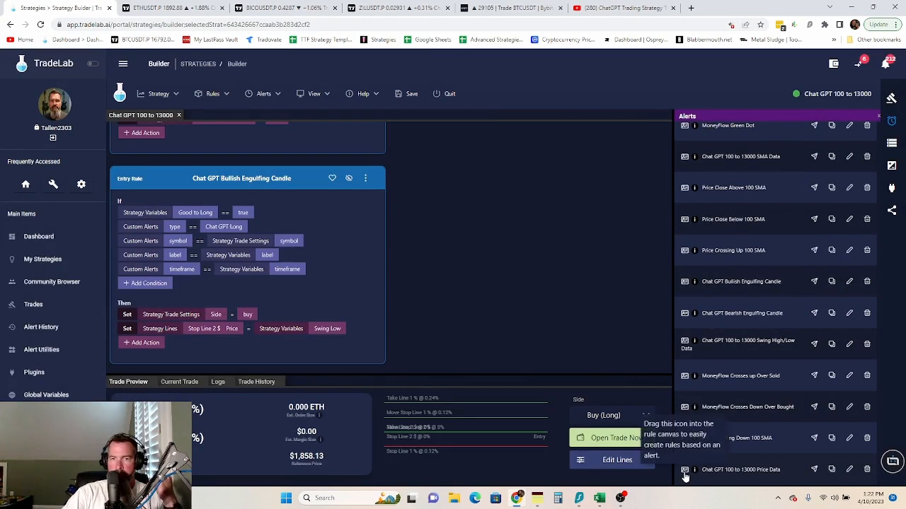
pyautogui.moveTo(683, 469); pyautogui.dragTo(289, 151)
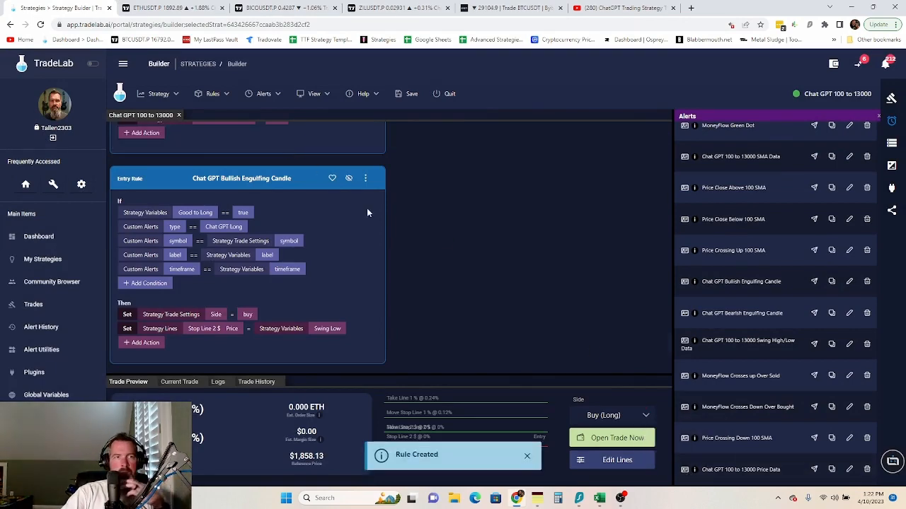
pyautogui.scroll(-15, 366, 205)
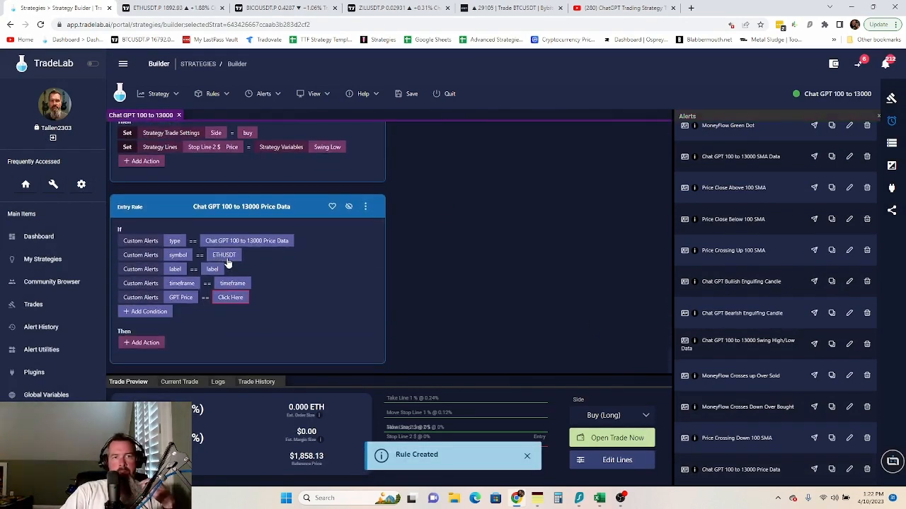
# - Match the rule's symbol to the strategy Symbol, and its label and timeframe to the matching Strategy Variables
pyautogui.click(224, 256)
pyautogui.click(366, 218)
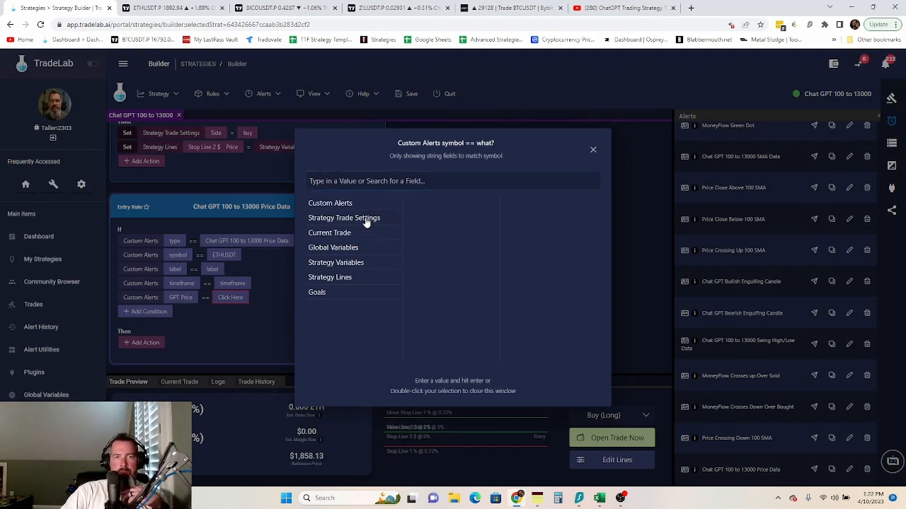
pyautogui.scroll(-5, 447, 333)
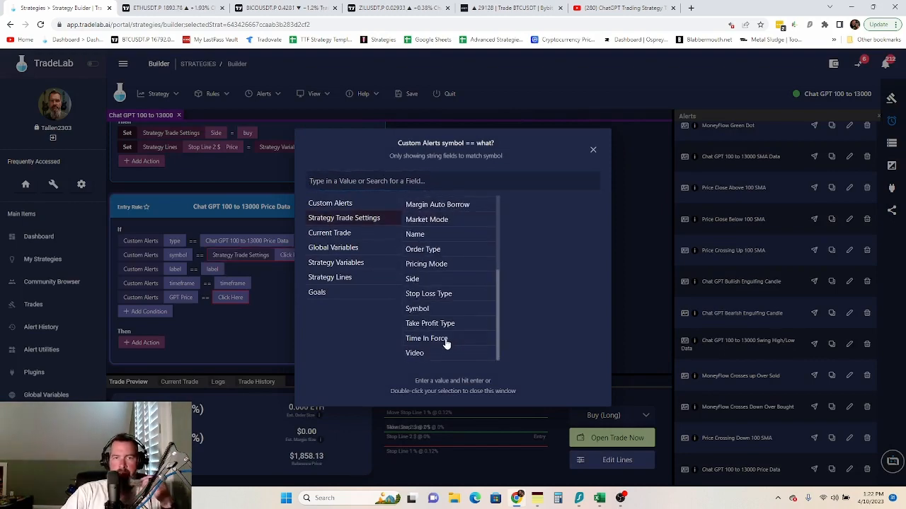
pyautogui.doubleClick(425, 309)
pyautogui.click(214, 269)
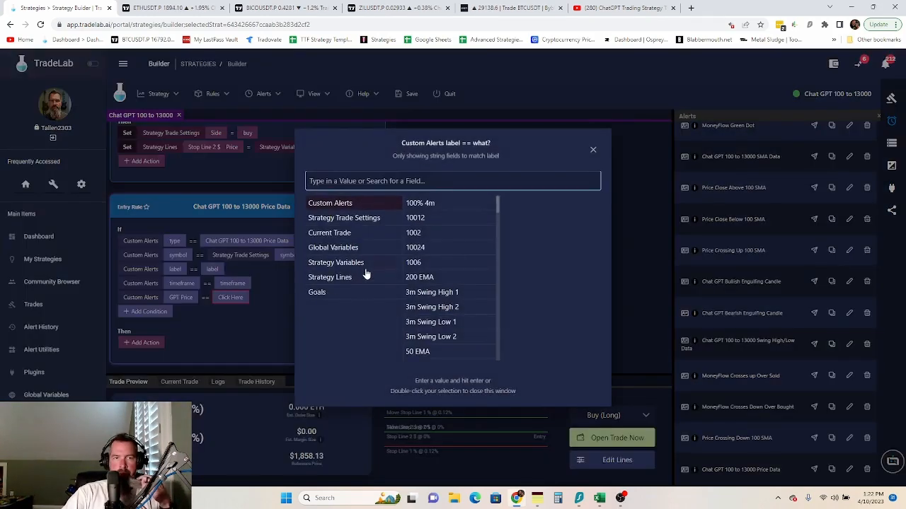
pyautogui.click(364, 263)
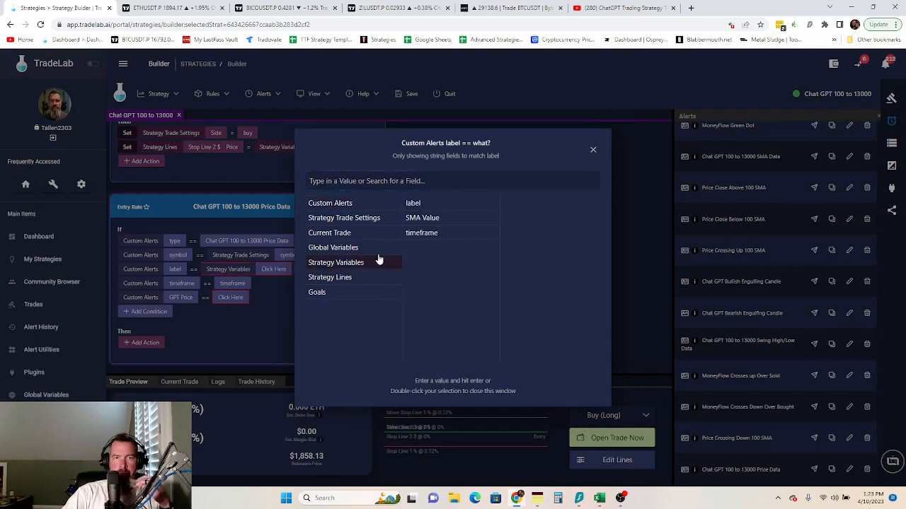
pyautogui.doubleClick(429, 205)
pyautogui.click(237, 284)
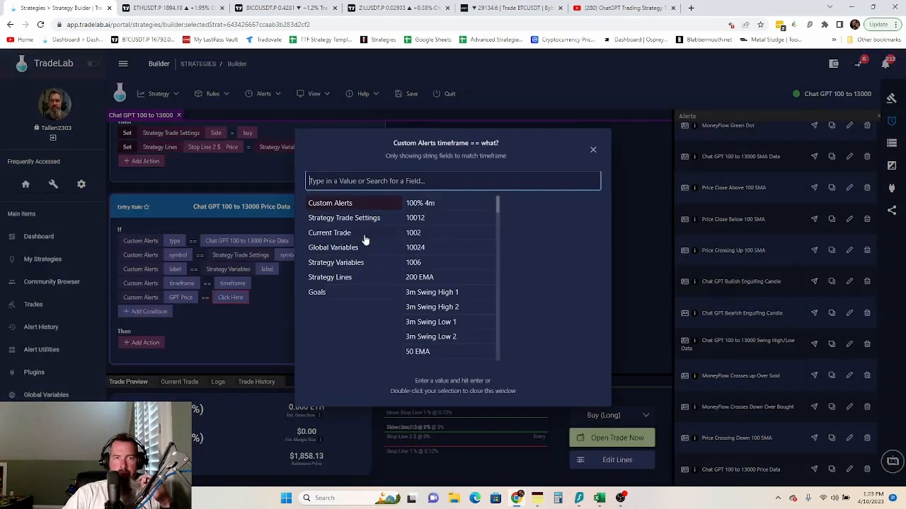
pyautogui.click(356, 264)
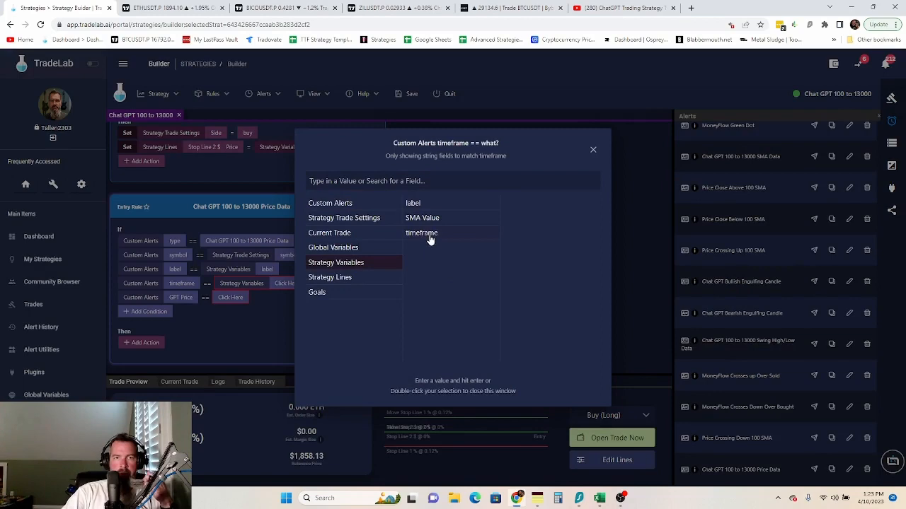
pyautogui.doubleClick(430, 240)
pyautogui.click(144, 343)
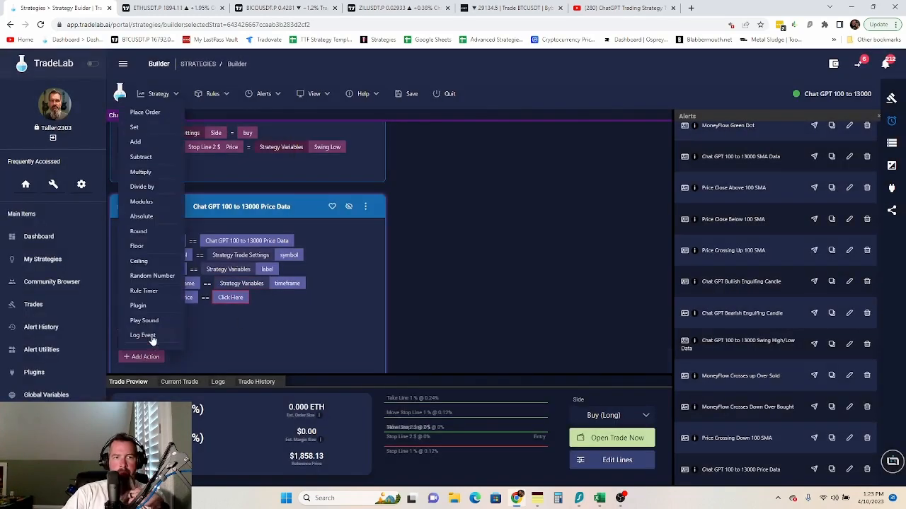
# - Add a Set action assigning the current price strategy variable the alert's GPT Price field, found by searching 'gpt'
pyautogui.click(151, 127)
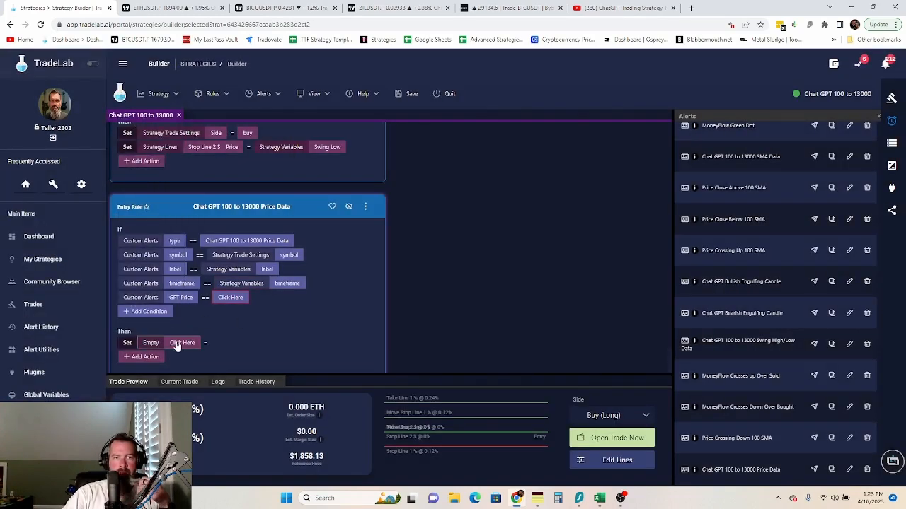
pyautogui.click(182, 342)
pyautogui.click(338, 240)
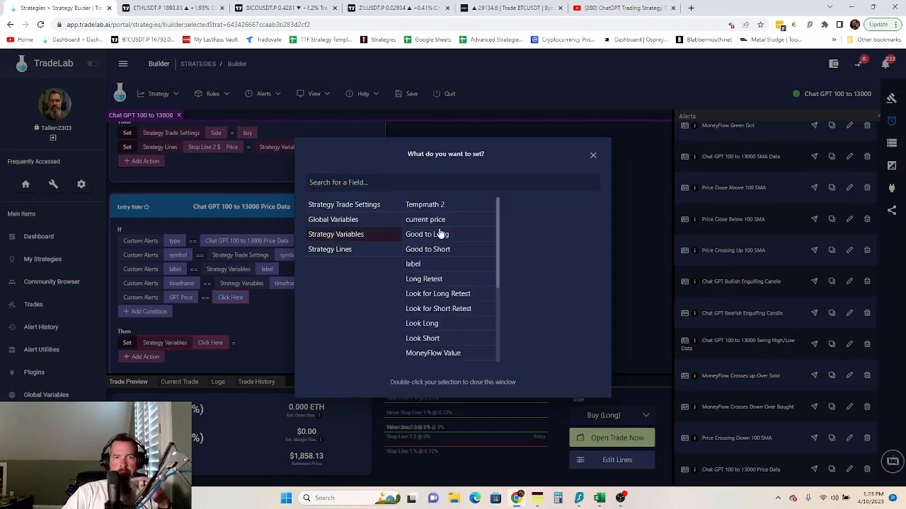
pyautogui.doubleClick(427, 221)
pyautogui.click(260, 343)
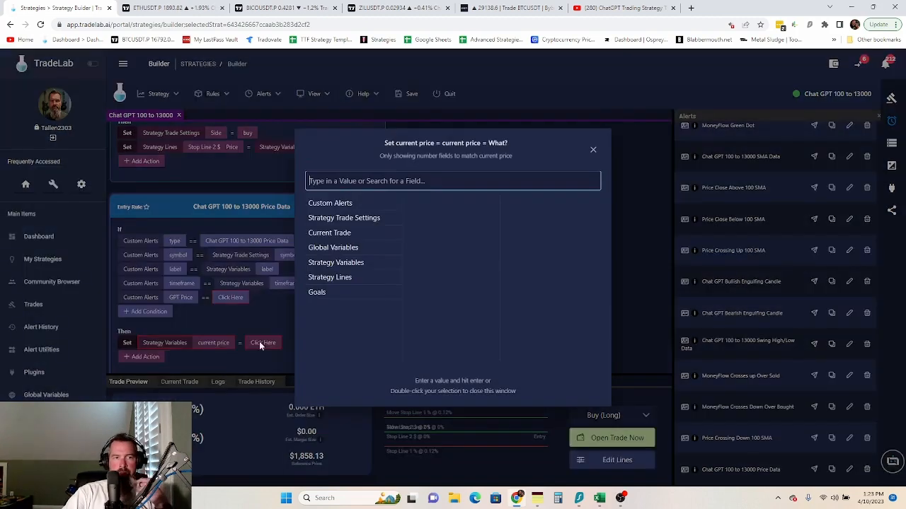
pyautogui.click(327, 205)
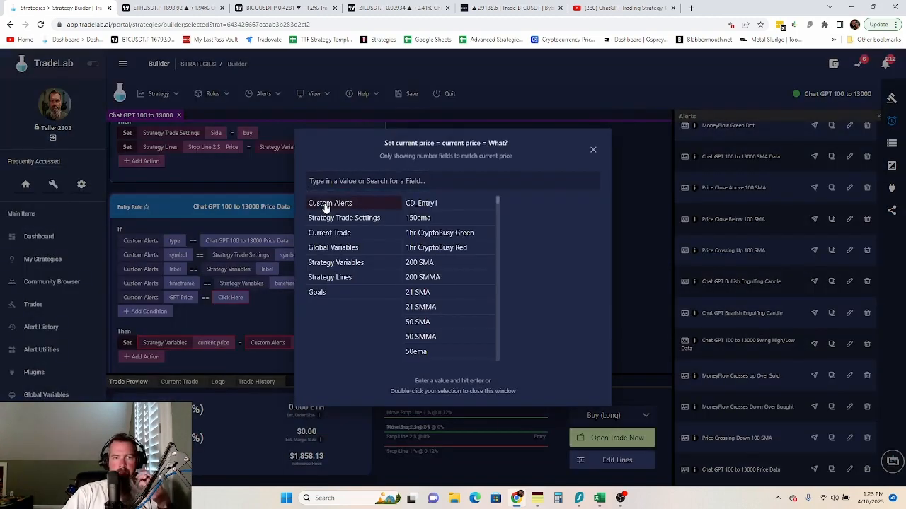
pyautogui.click(387, 180)
pyautogui.write('gpt')
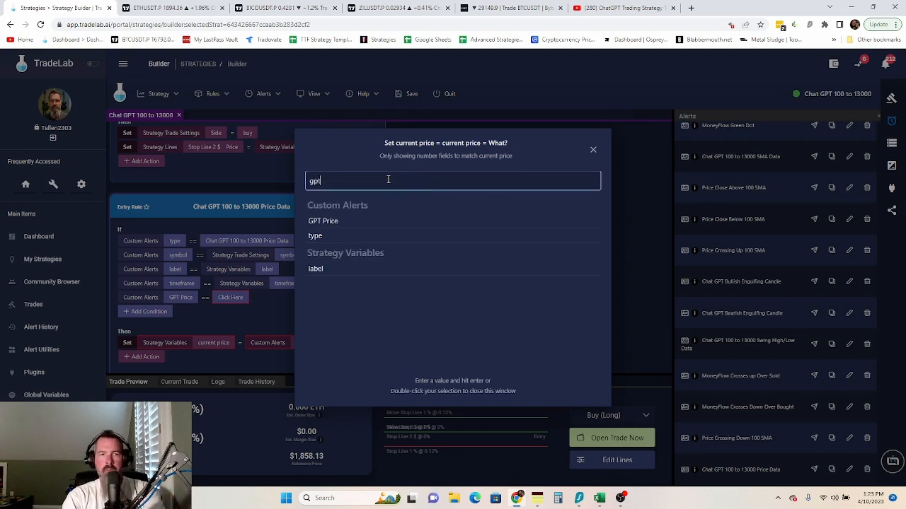
pyautogui.doubleClick(346, 221)
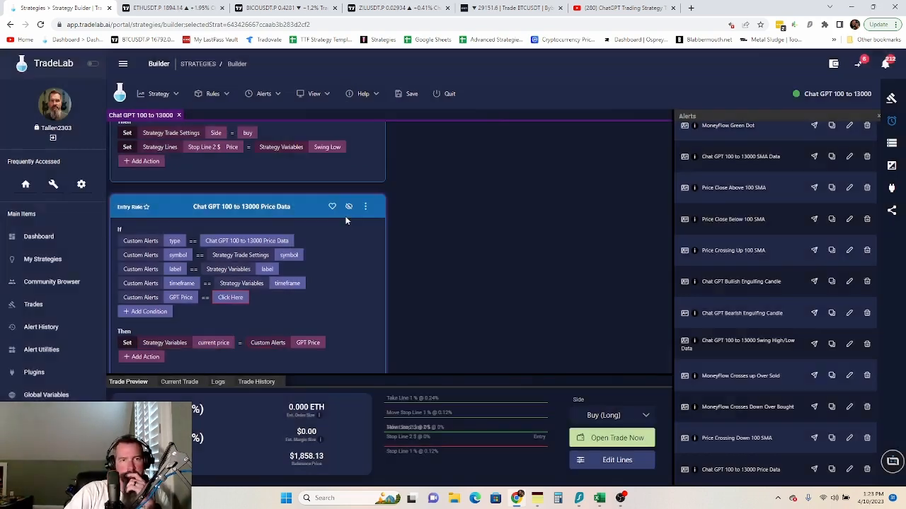
pyautogui.rightClick(232, 299)
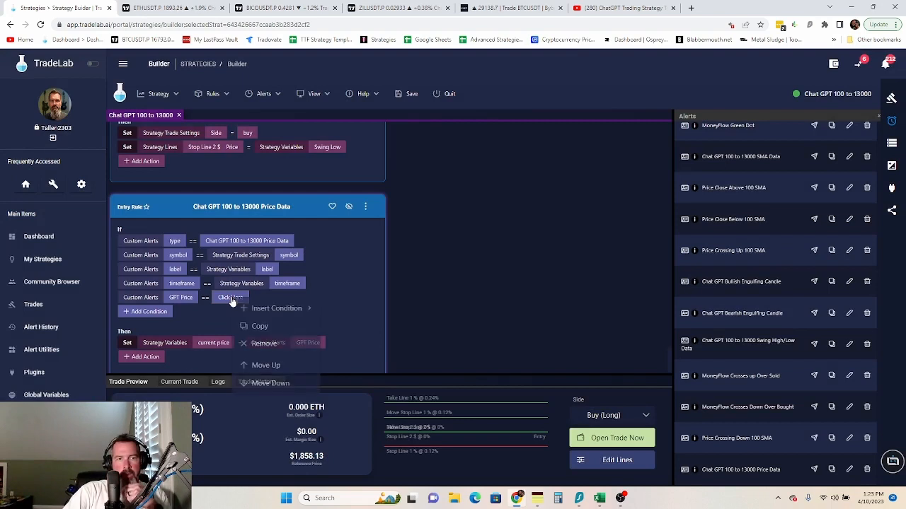
# - Delete the GPT Price condition, move the Price Data rule up one place, and save the strategy
pyautogui.click(247, 343)
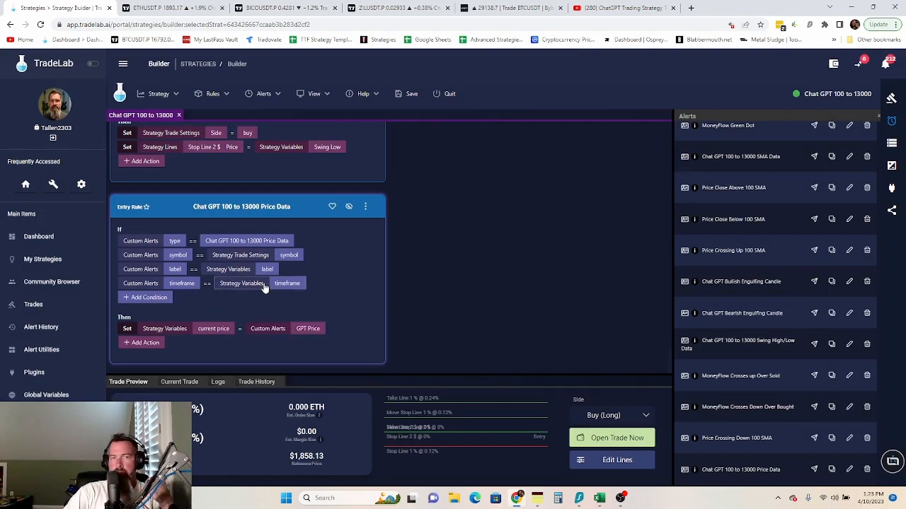
pyautogui.click(365, 207)
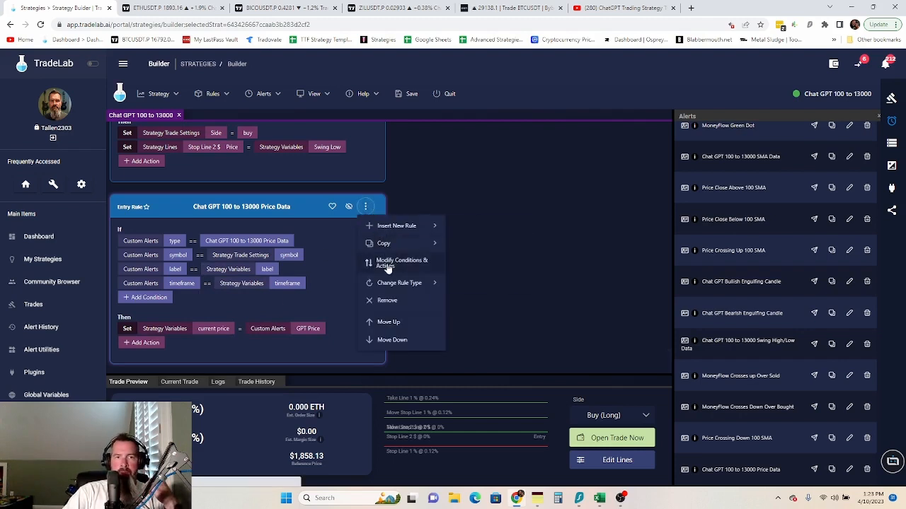
pyautogui.moveTo(397, 243)
pyautogui.click(488, 281)
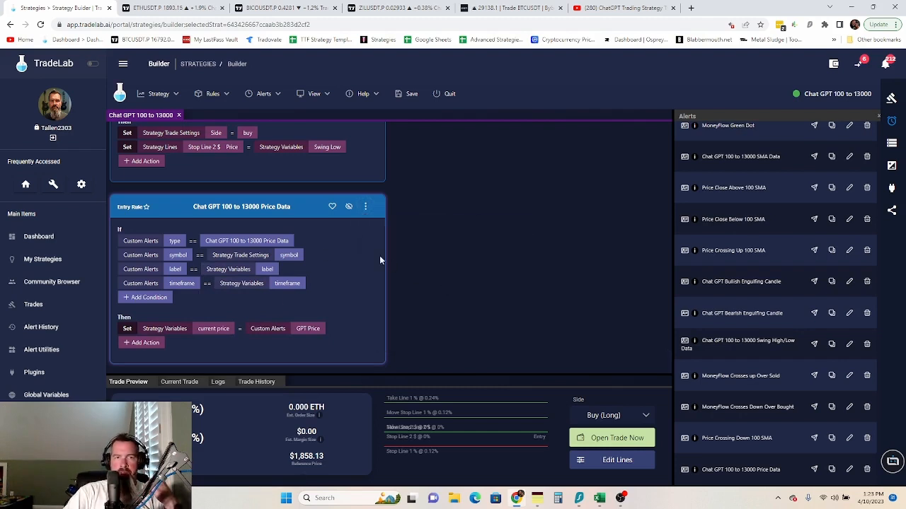
pyautogui.click(365, 207)
pyautogui.click(391, 322)
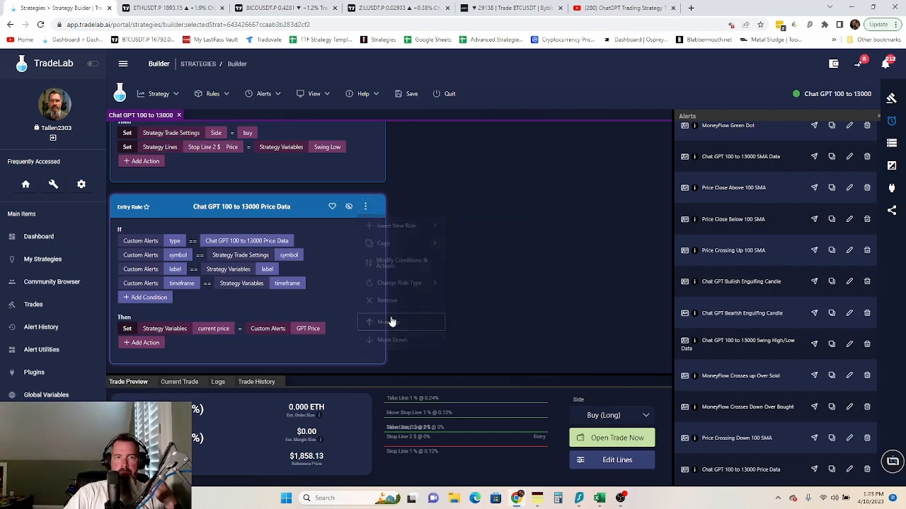
pyautogui.click(412, 104)
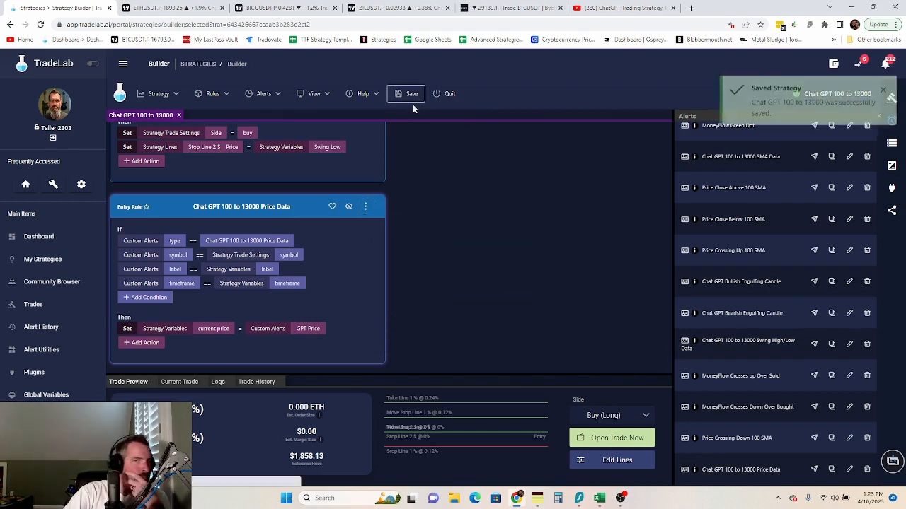
# - Move the Price Data rule up several places until it sits above MoneyFlow Green Dot
pyautogui.click(366, 207)
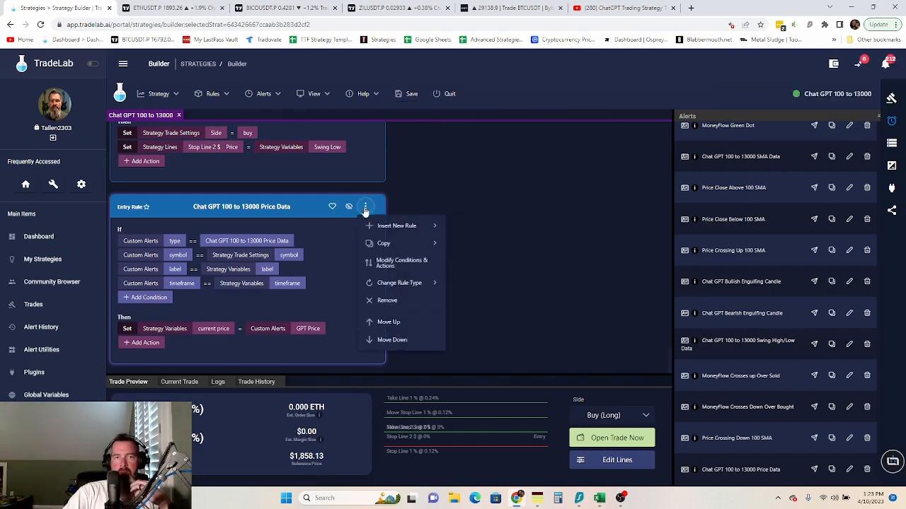
pyautogui.click(397, 323)
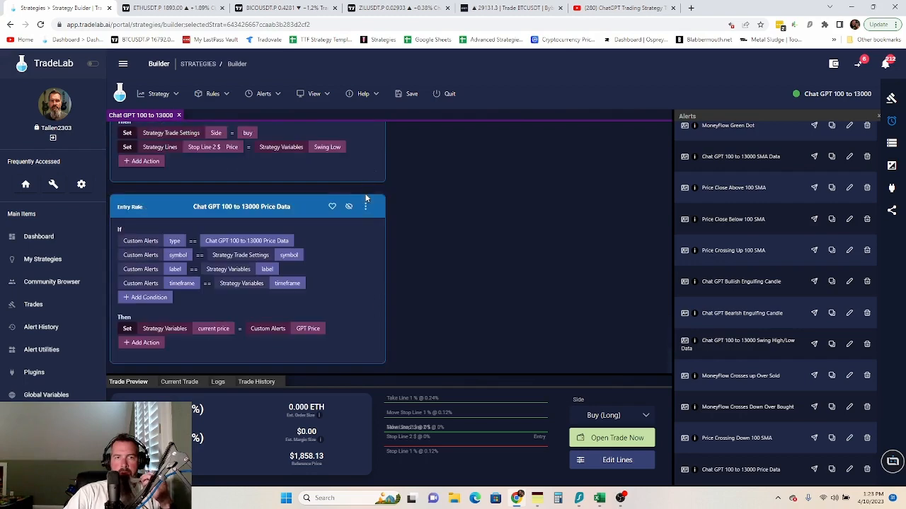
pyautogui.click(365, 207)
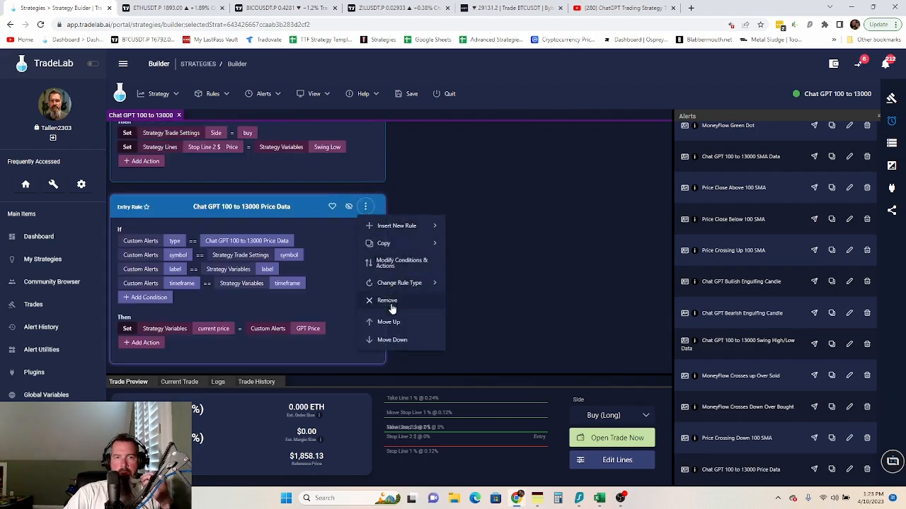
pyautogui.click(387, 323)
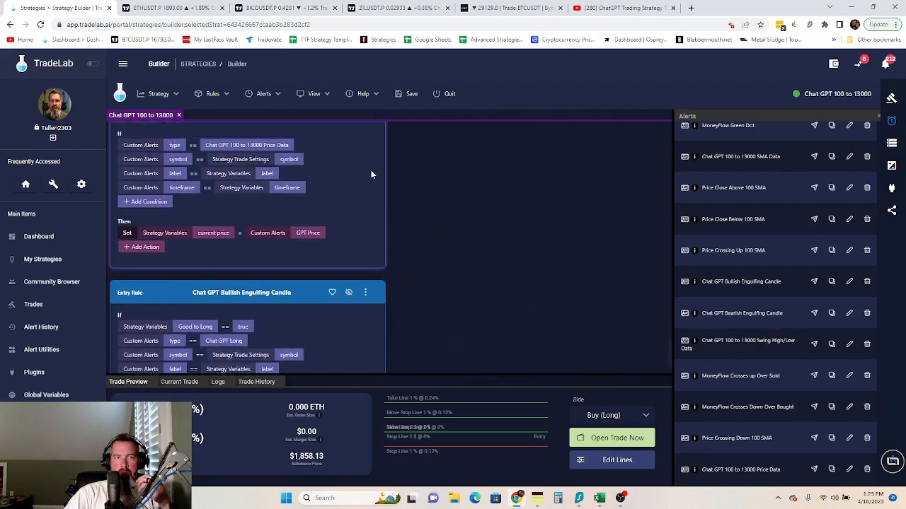
pyautogui.click(365, 234)
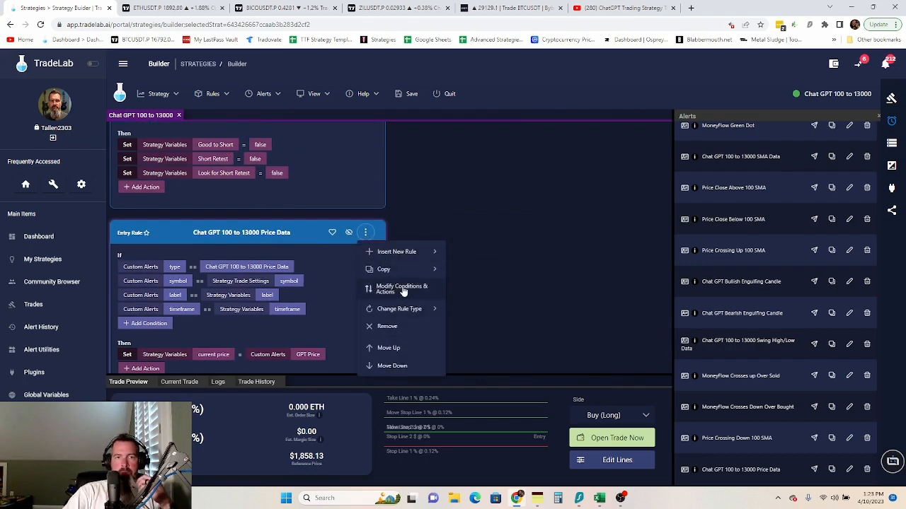
pyautogui.click(400, 353)
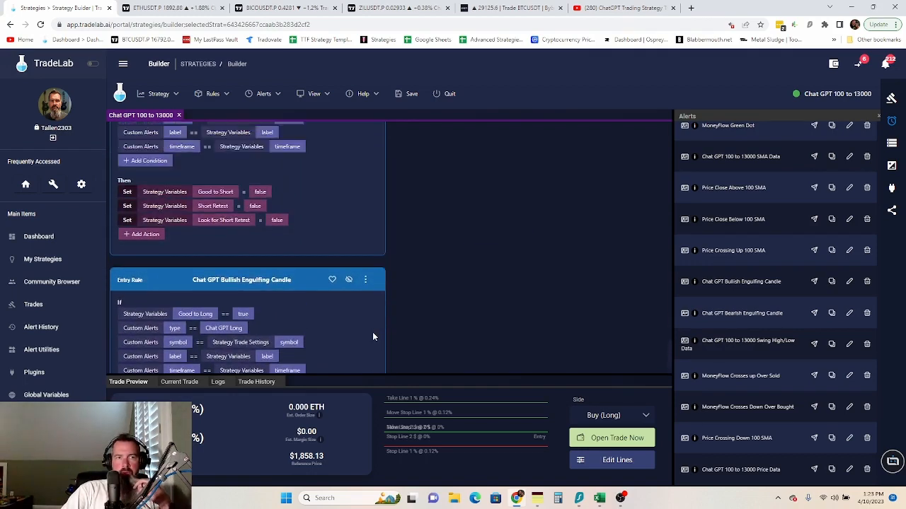
pyautogui.scroll(-5, 372, 334)
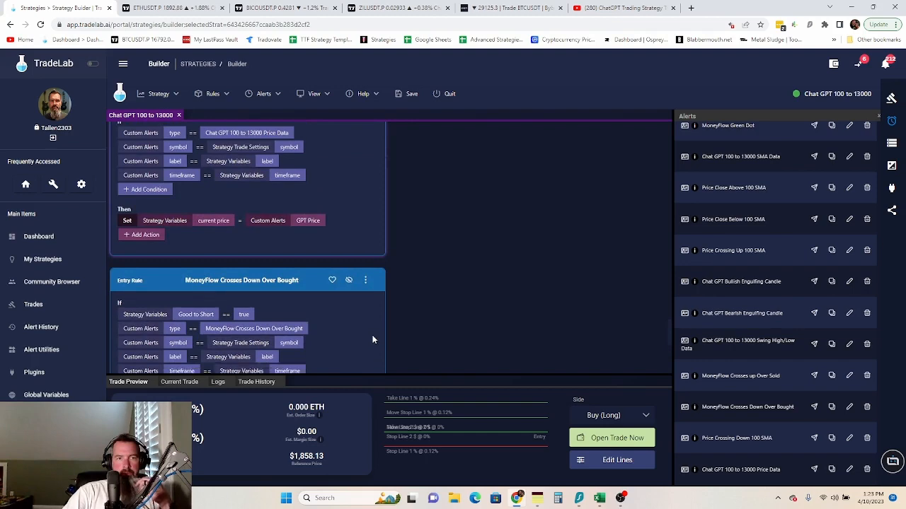
pyautogui.scroll(-8, 371, 342)
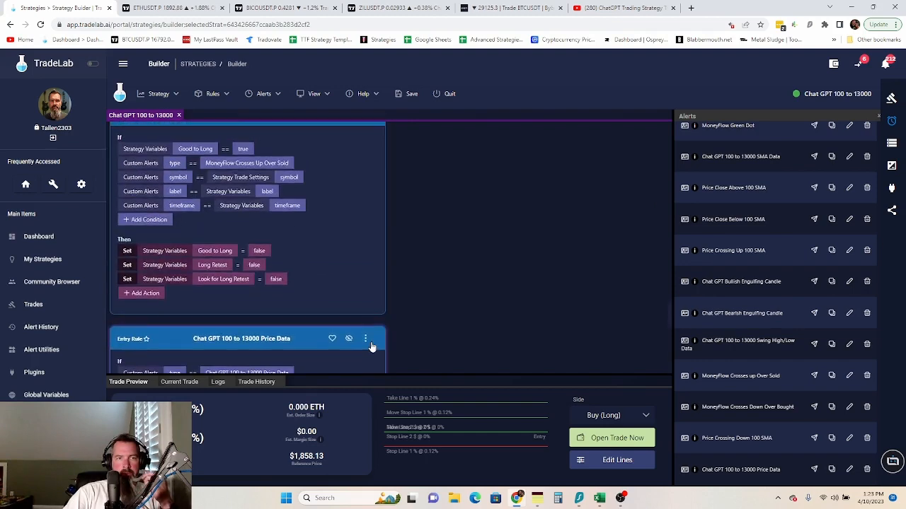
pyautogui.click(366, 245)
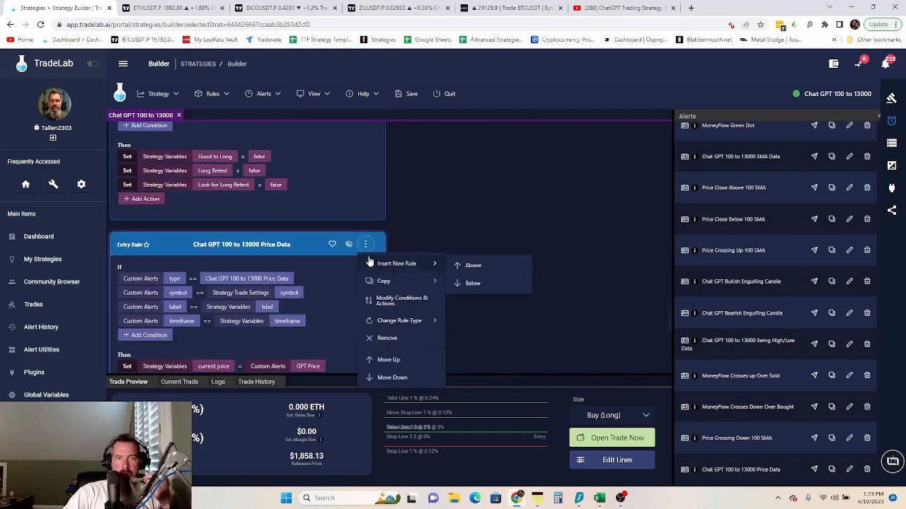
pyautogui.click(397, 358)
pyautogui.scroll(3, 380, 316)
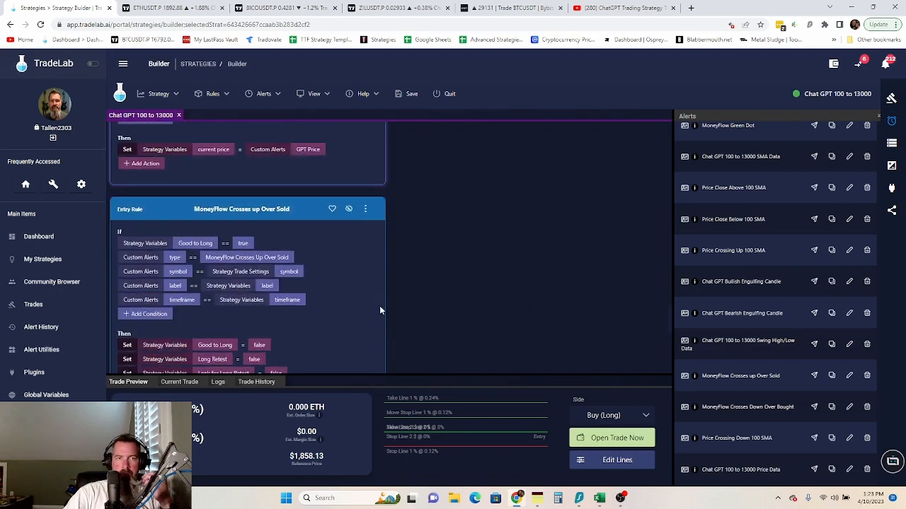
pyautogui.scroll(3, 356, 215)
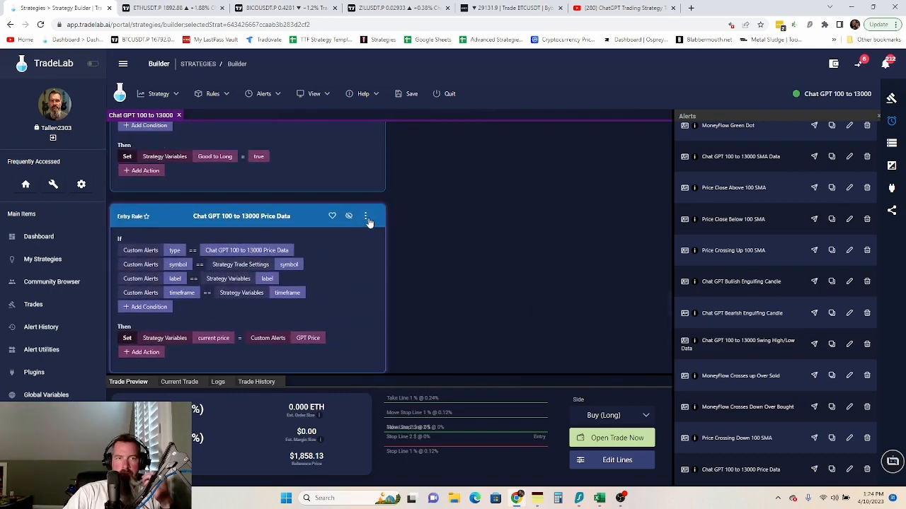
pyautogui.click(366, 217)
pyautogui.click(403, 331)
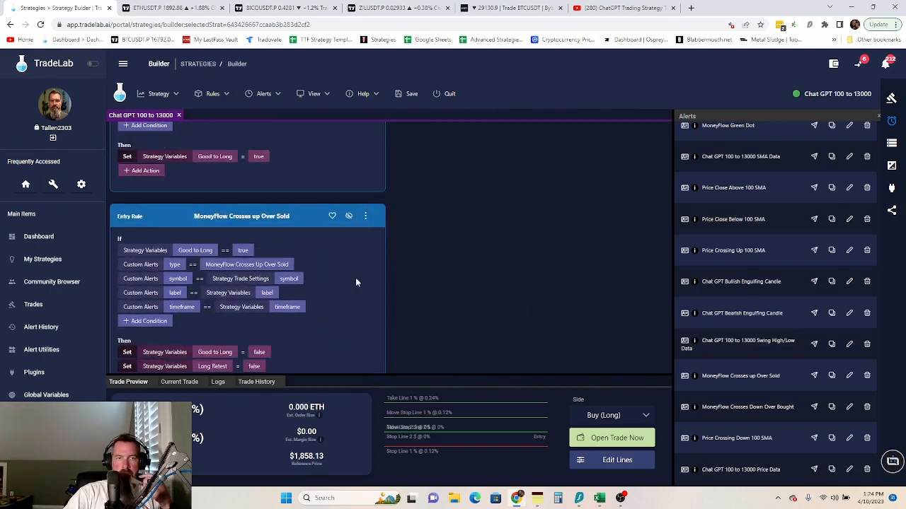
# - Keep moving the Price Data rule up until it sits above Swing Low
pyautogui.scroll(2, 359, 212)
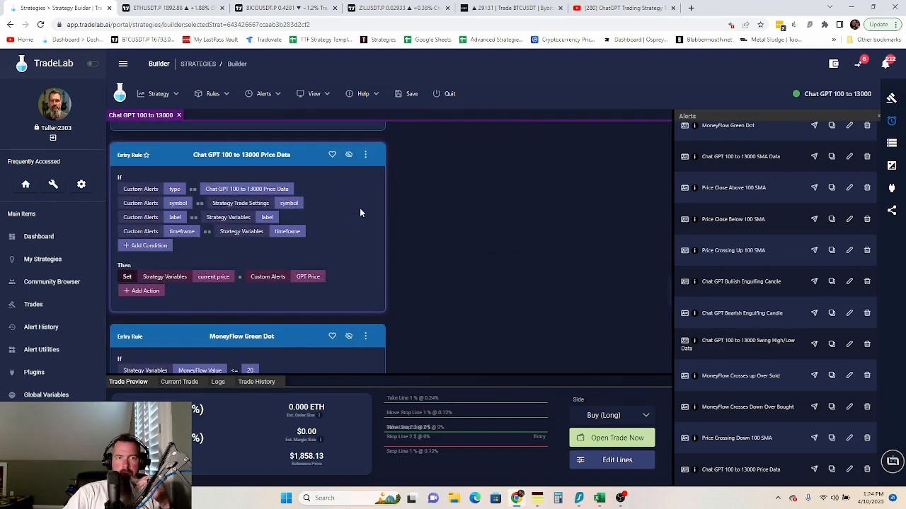
pyautogui.click(365, 155)
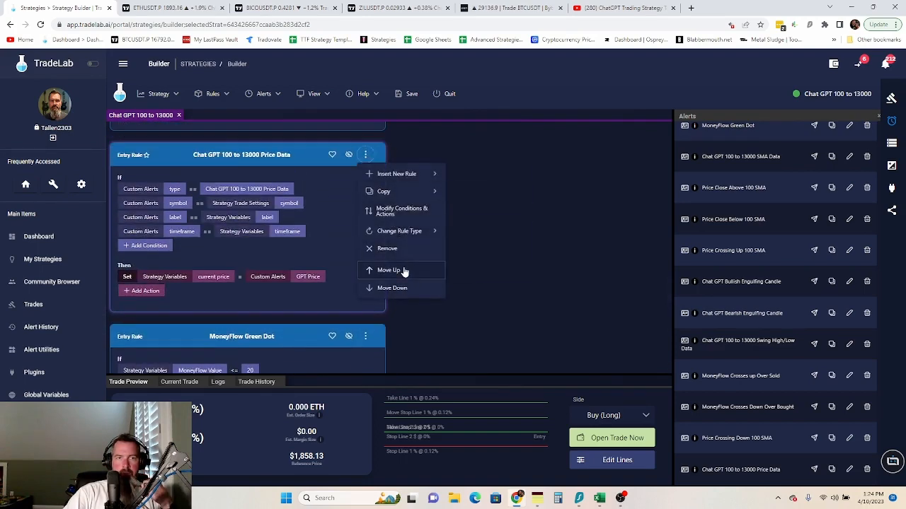
pyautogui.click(404, 269)
pyautogui.scroll(10, 364, 253)
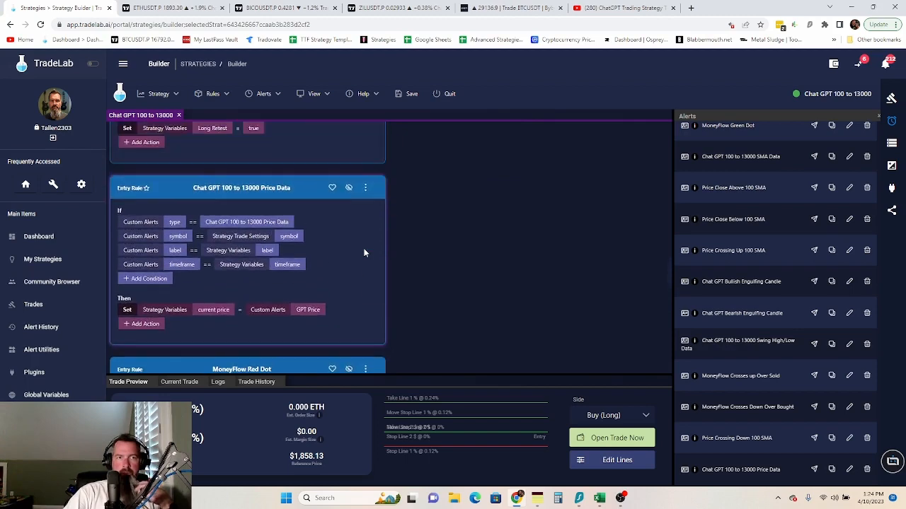
pyautogui.scroll(-2, 363, 252)
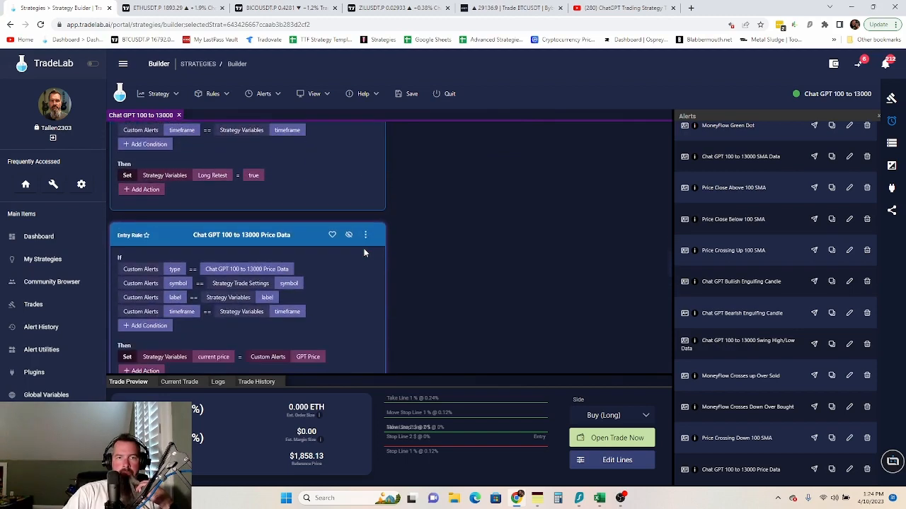
pyautogui.click(365, 234)
pyautogui.click(390, 350)
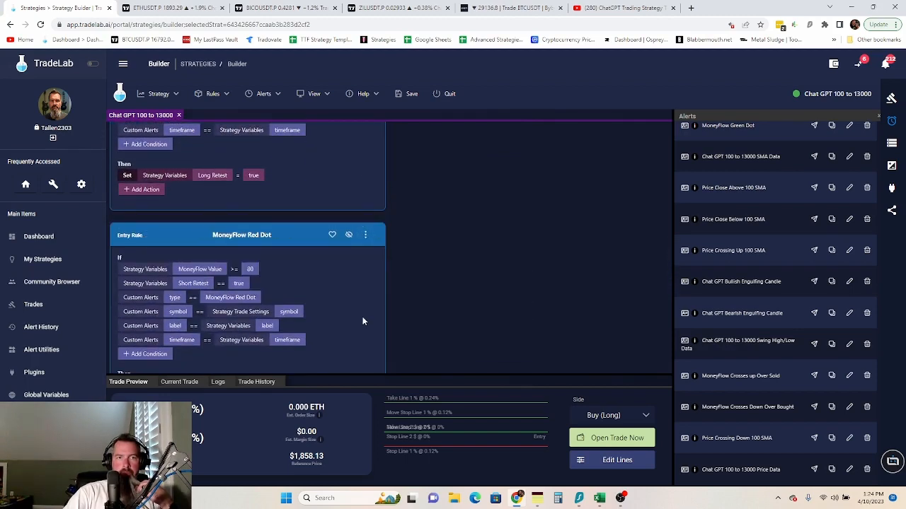
pyautogui.scroll(3, 362, 317)
pyautogui.scroll(3, 369, 317)
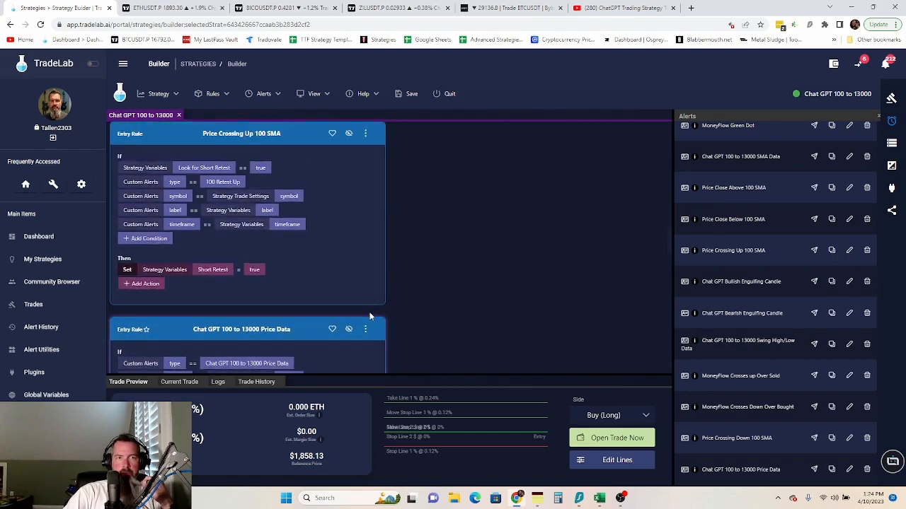
pyautogui.click(365, 329)
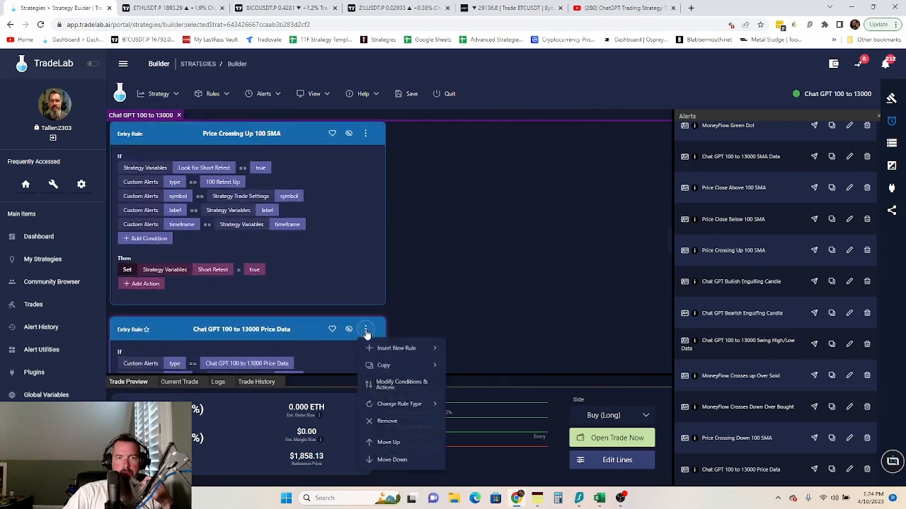
pyautogui.click(390, 445)
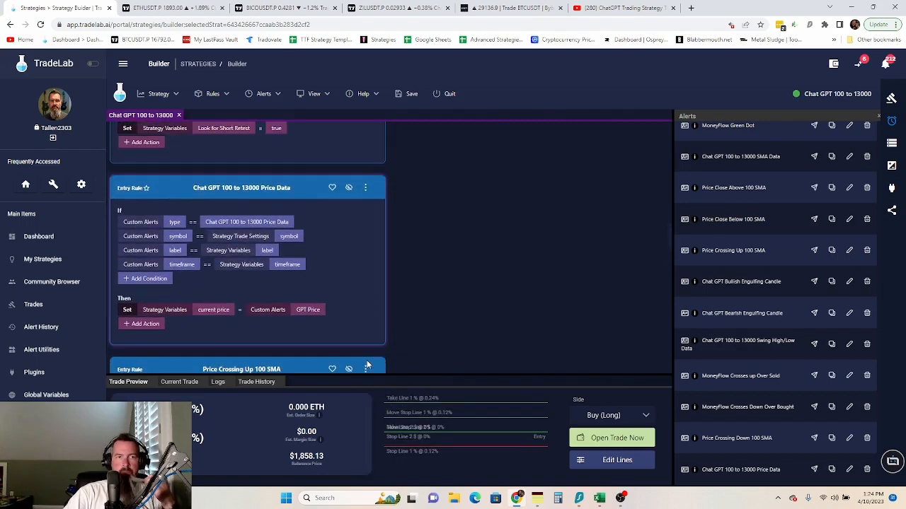
pyautogui.scroll(3, 367, 365)
pyautogui.scroll(-1, 366, 360)
pyautogui.click(364, 330)
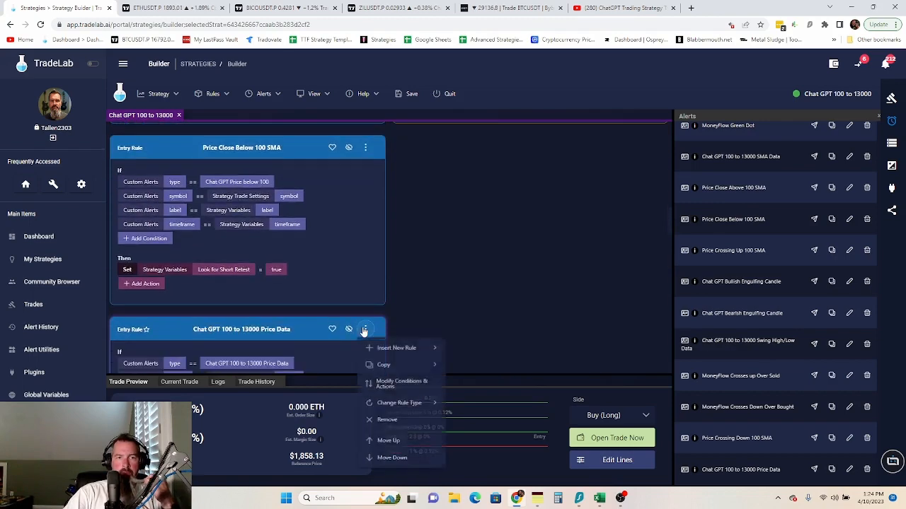
pyautogui.click(378, 441)
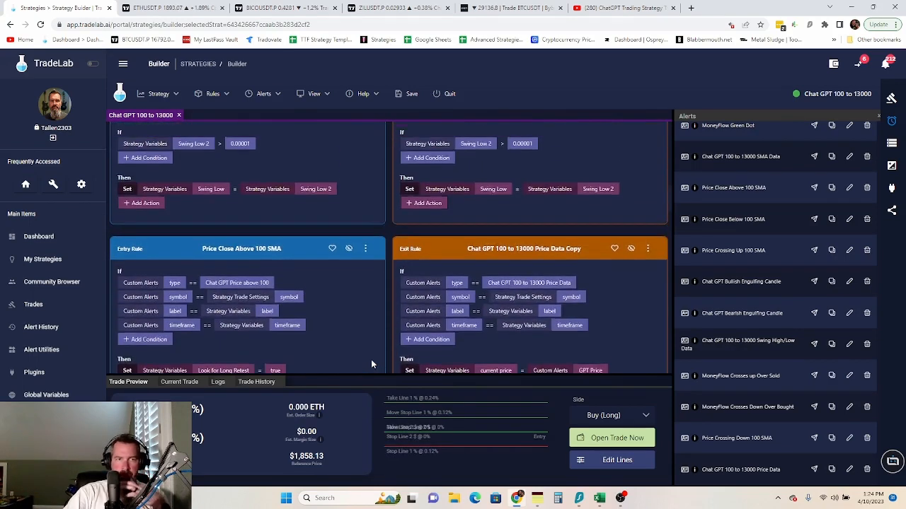
pyautogui.scroll(-2, 368, 347)
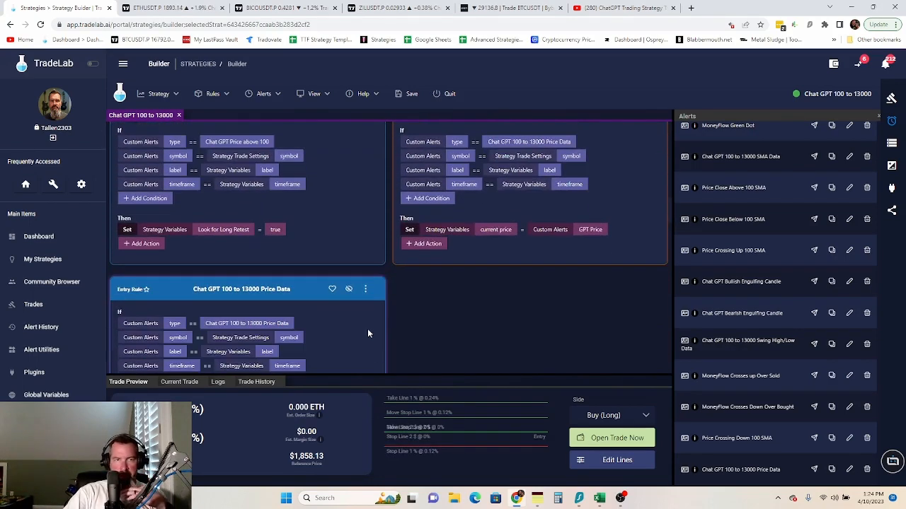
pyautogui.click(365, 290)
pyautogui.click(385, 406)
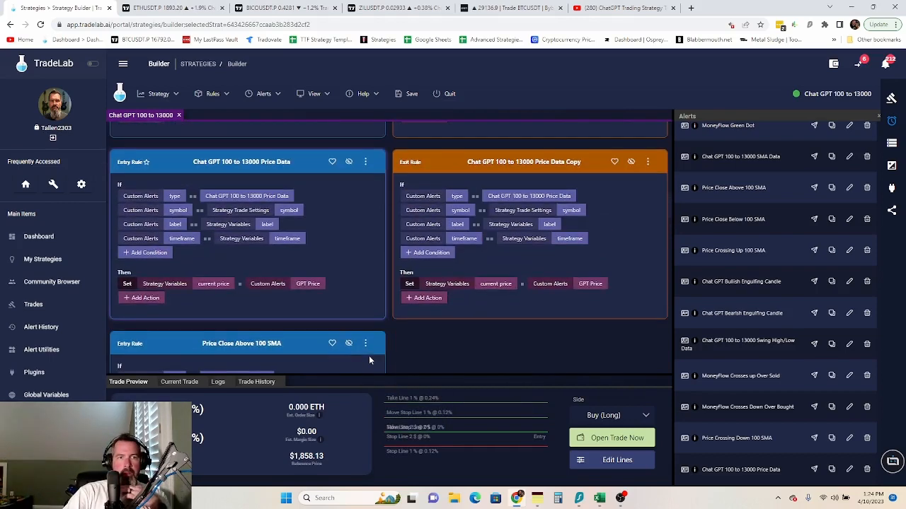
pyautogui.scroll(3, 375, 245)
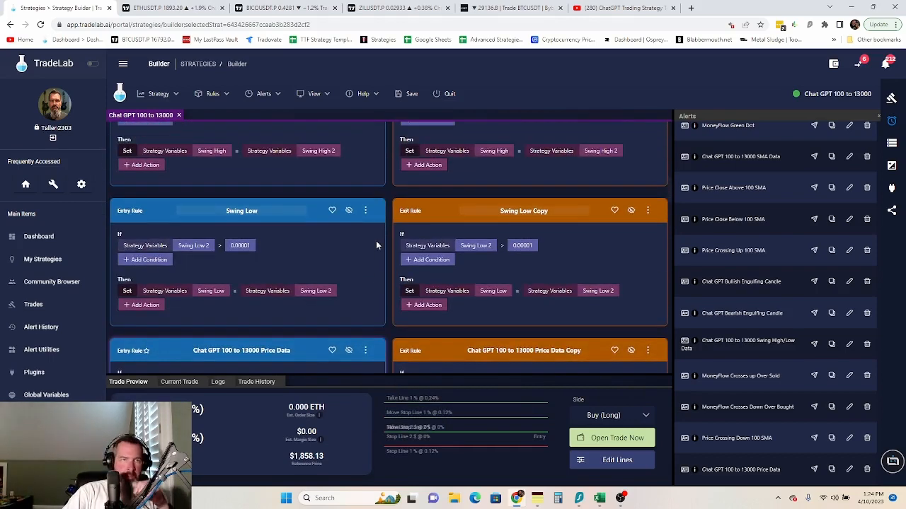
pyautogui.scroll(-1, 376, 245)
pyautogui.click(365, 256)
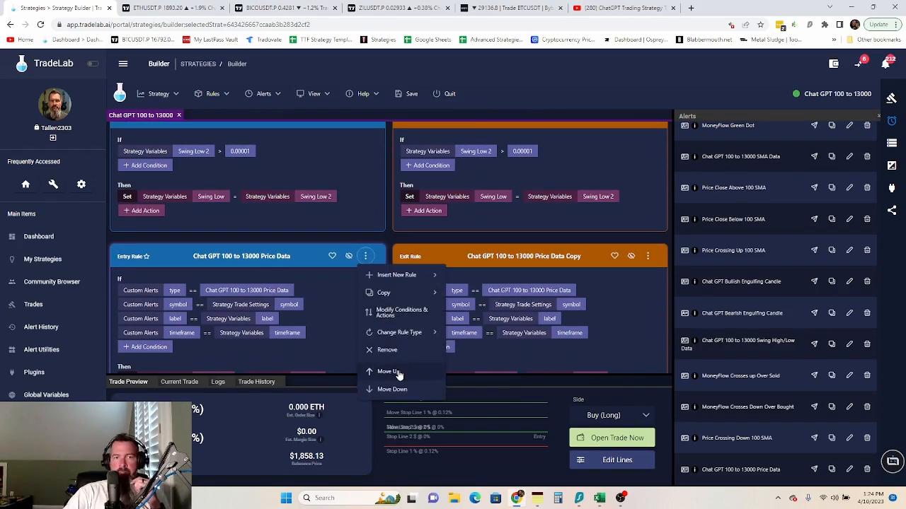
pyautogui.click(388, 371)
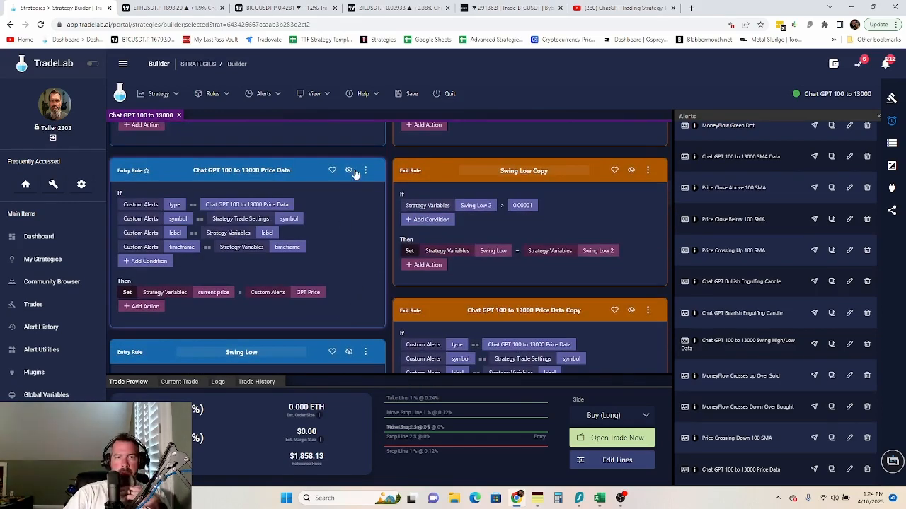
# - Move the Price Data rule two more places toward the top of the rule list
pyautogui.click(365, 171)
pyautogui.click(385, 285)
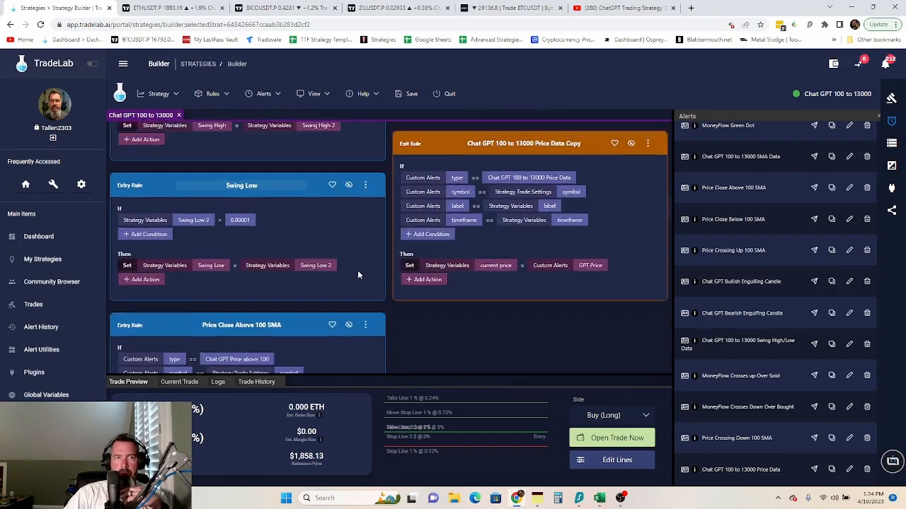
pyautogui.scroll(1, 362, 245)
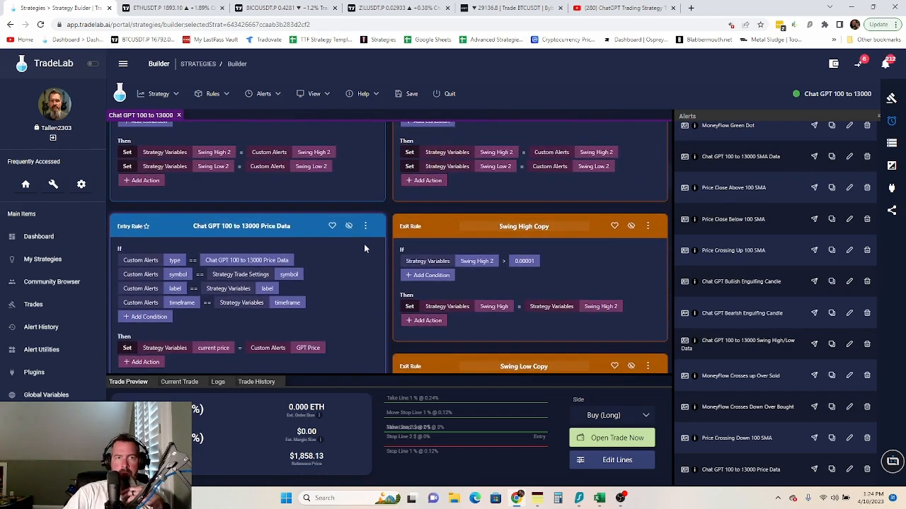
pyautogui.click(365, 226)
pyautogui.click(385, 342)
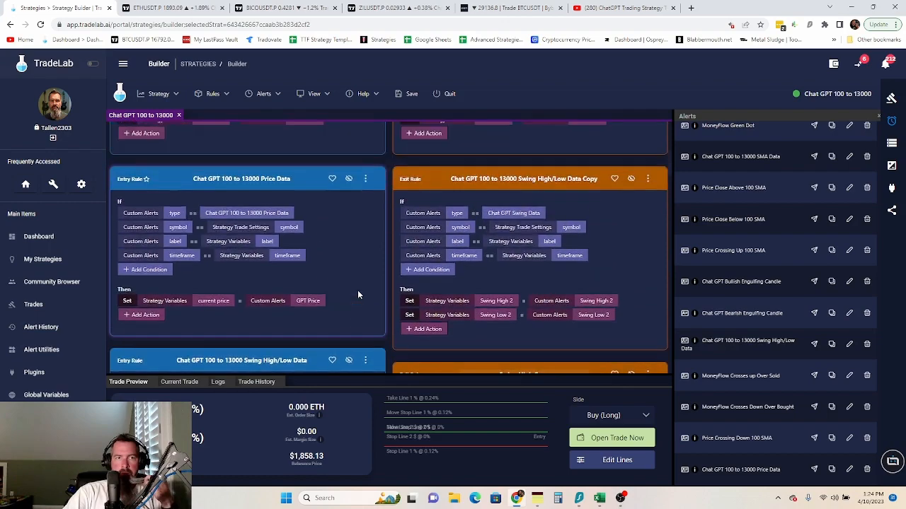
pyautogui.scroll(4, 357, 291)
pyautogui.scroll(-12, 357, 290)
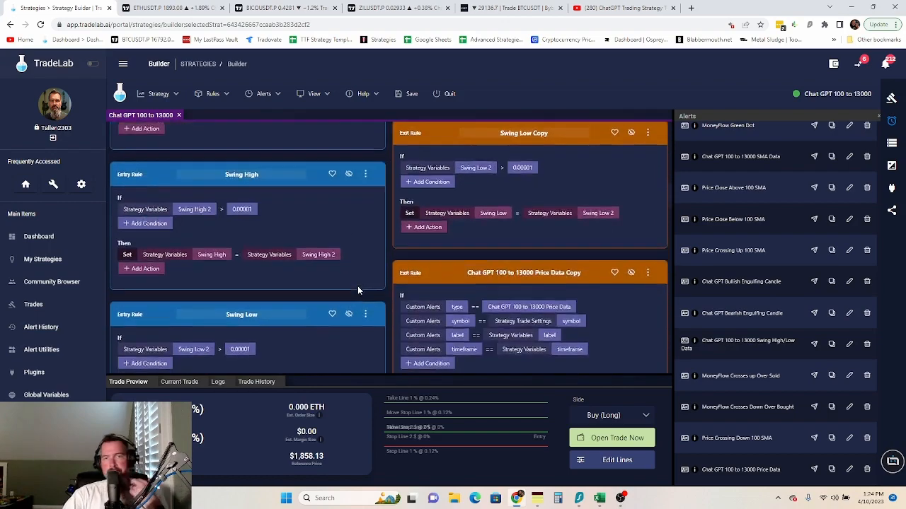
pyautogui.scroll(-10, 357, 290)
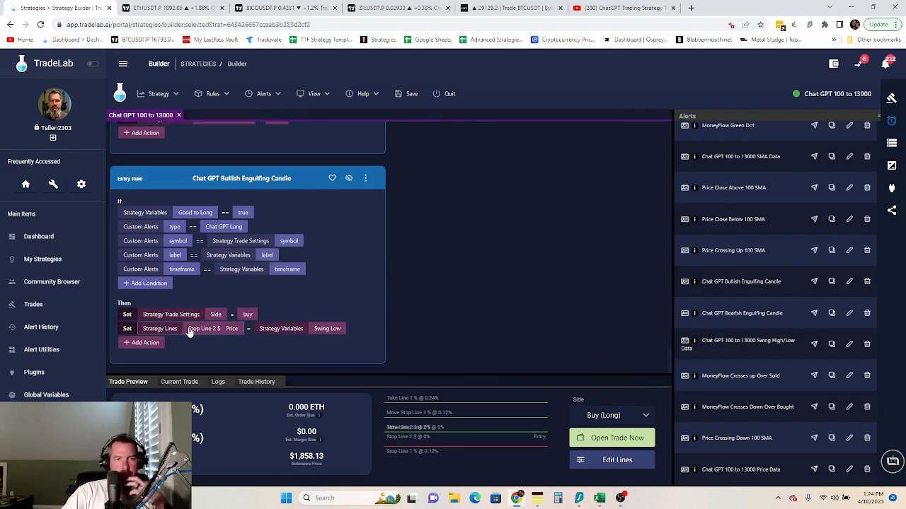
# - Add a Set action targeting Strategy Lines > Stop Line 1 % > Active with the value False
pyautogui.click(145, 344)
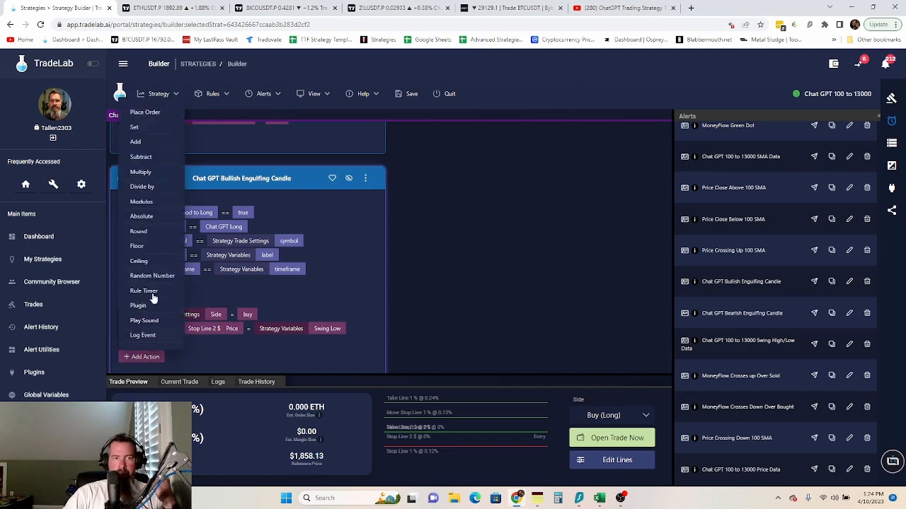
pyautogui.click(134, 127)
pyautogui.click(181, 343)
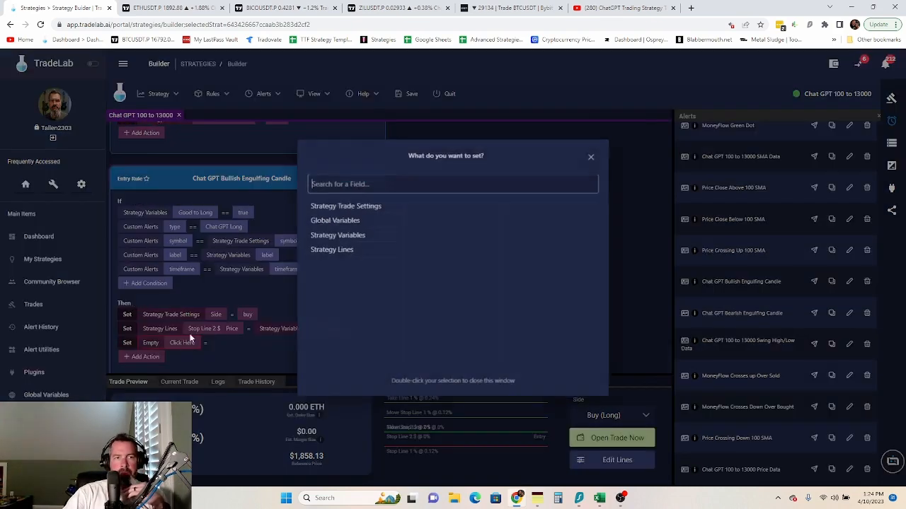
pyautogui.click(342, 250)
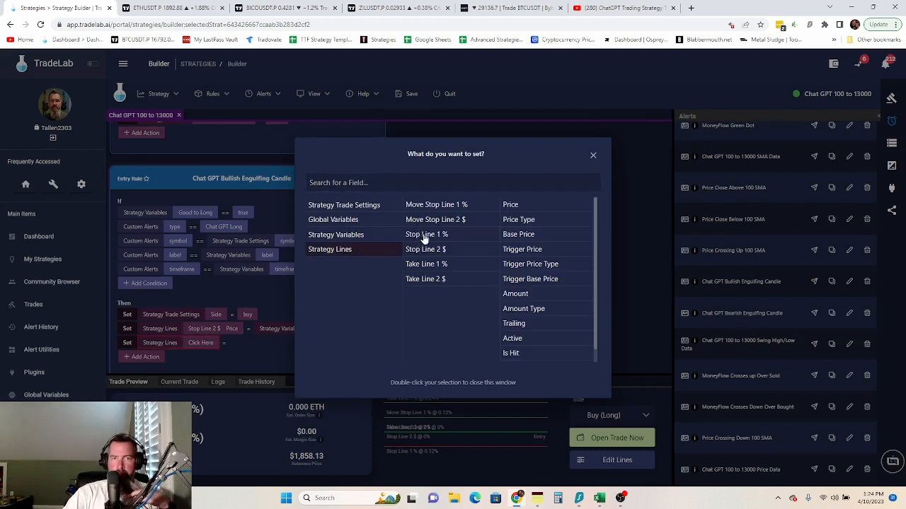
pyautogui.click(427, 238)
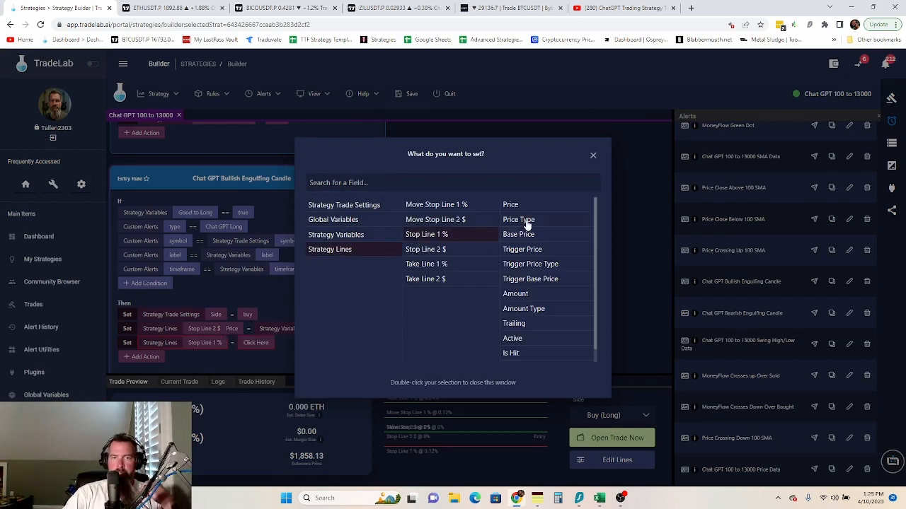
pyautogui.doubleClick(513, 338)
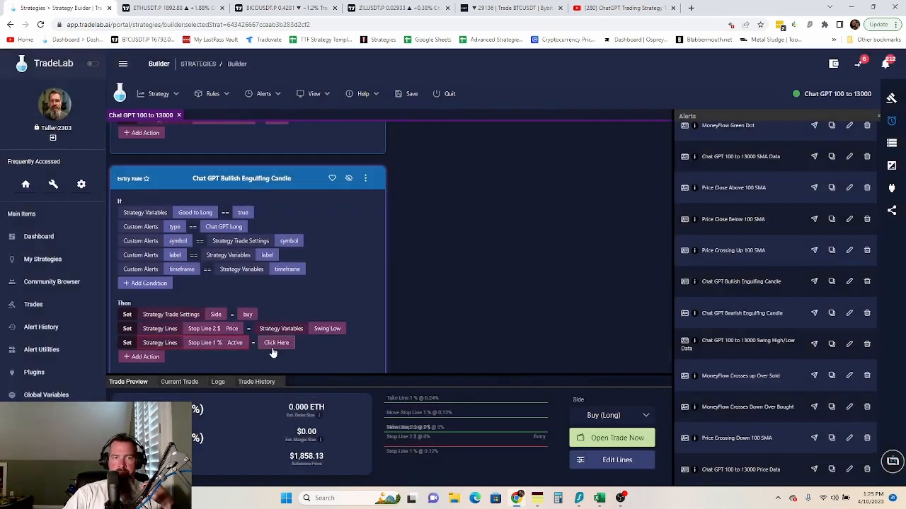
pyautogui.click(276, 343)
pyautogui.doubleClick(453, 201)
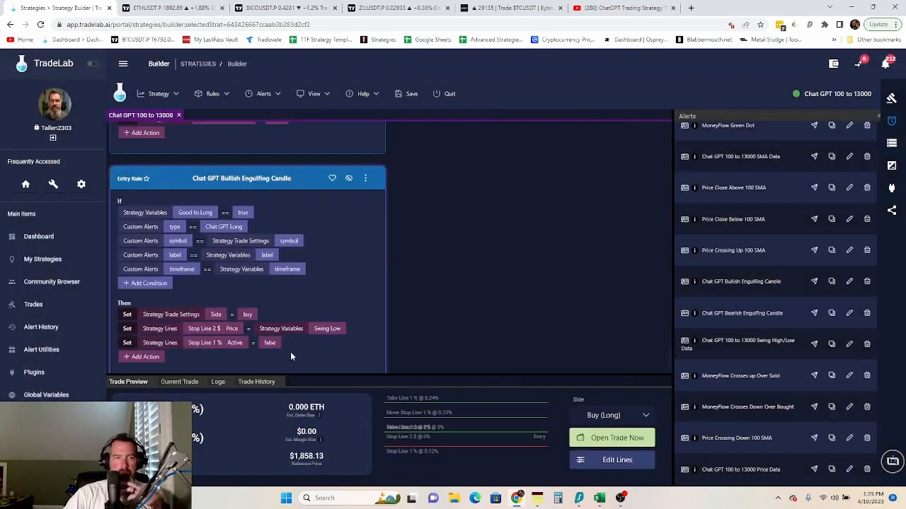
pyautogui.scroll(-1, 290, 352)
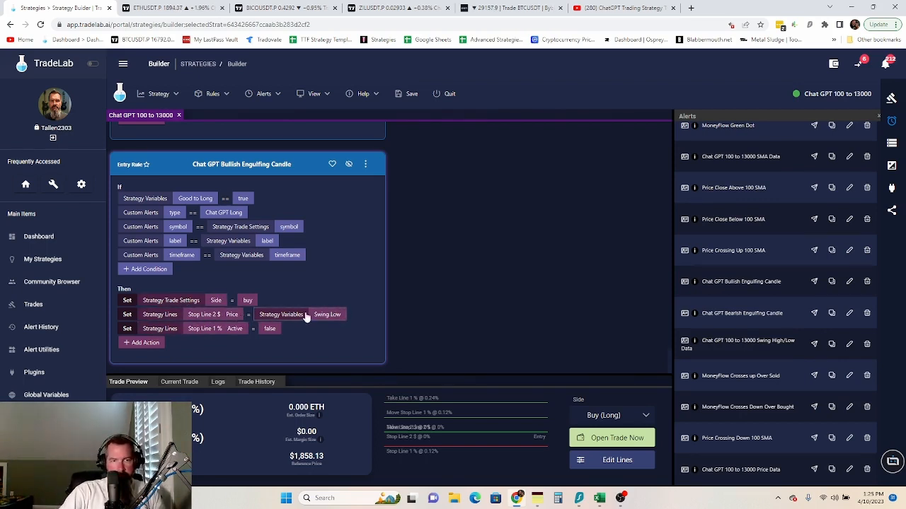
# - Start a new action under the Bullish Engulfing Candle rule's Then section
pyautogui.click(145, 344)
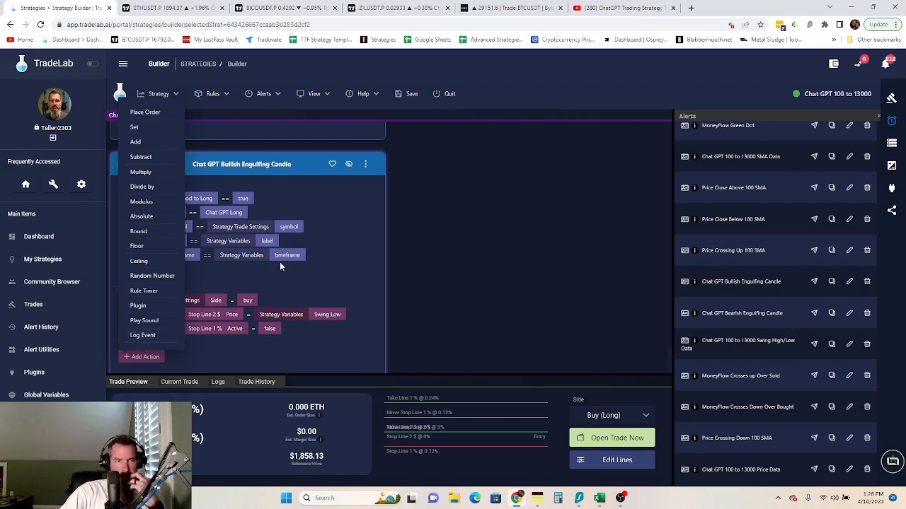
# - Add a Set action assigning the Tempmath strategy variable the current price strategy variable
pyautogui.click(136, 128)
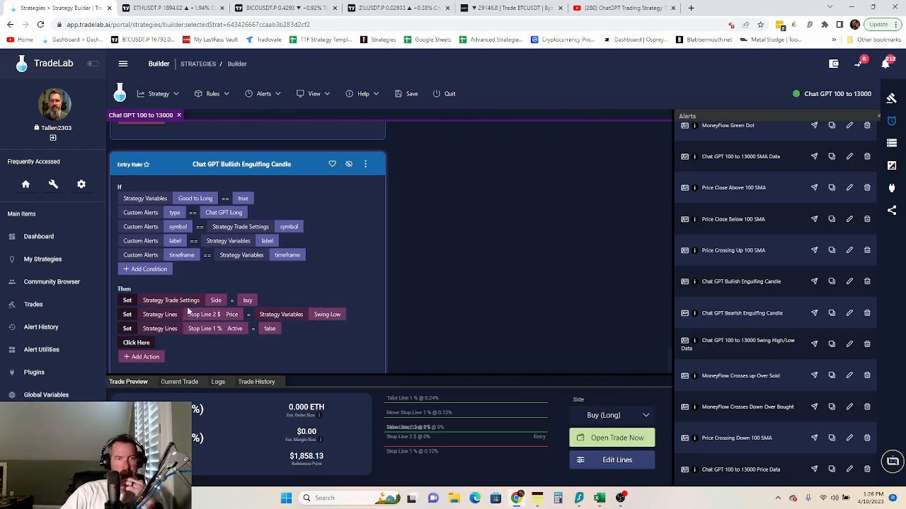
pyautogui.click(141, 347)
pyautogui.click(130, 118)
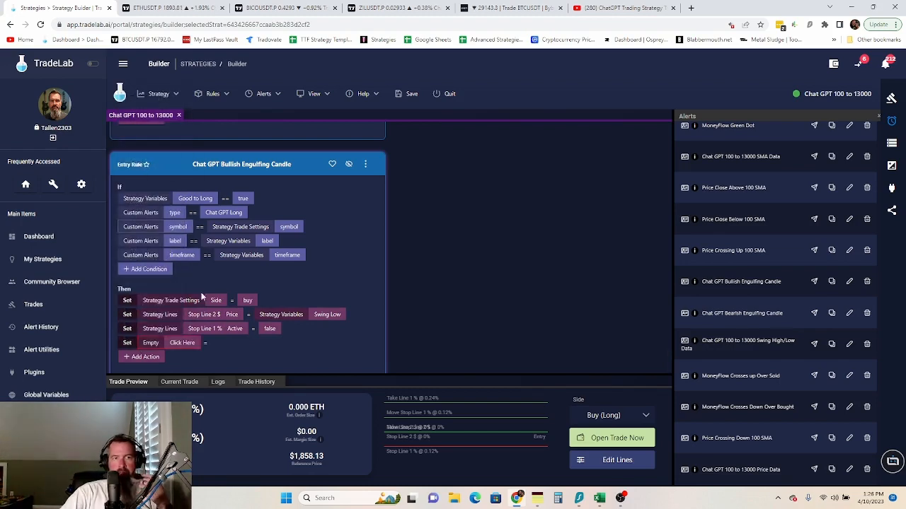
pyautogui.click(190, 344)
pyautogui.click(360, 237)
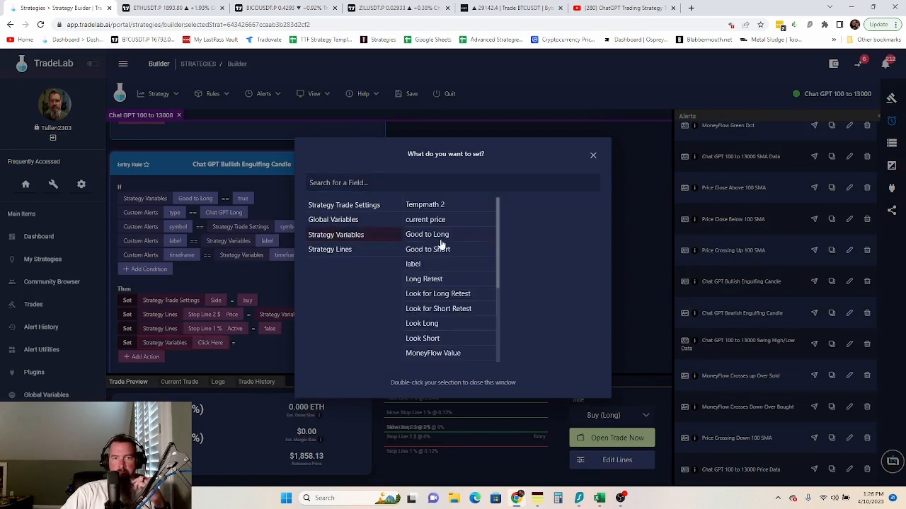
pyautogui.scroll(-3, 431, 297)
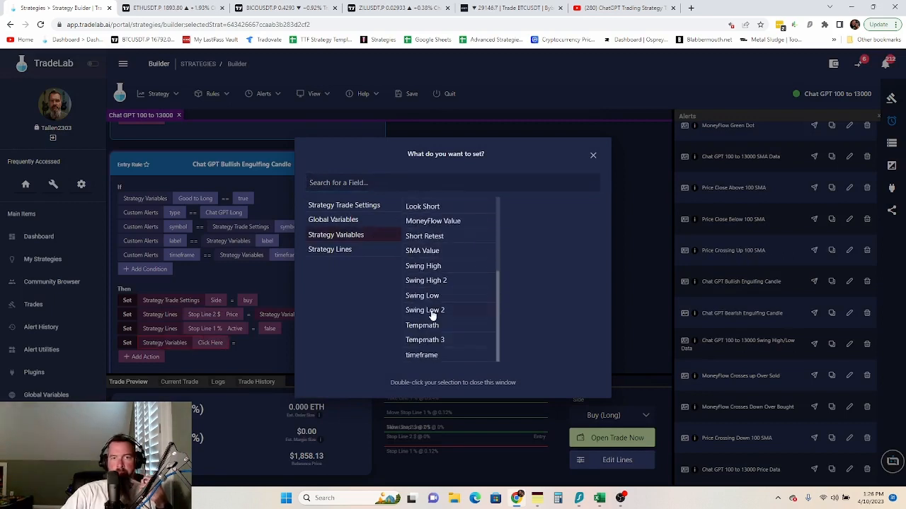
pyautogui.click(428, 325)
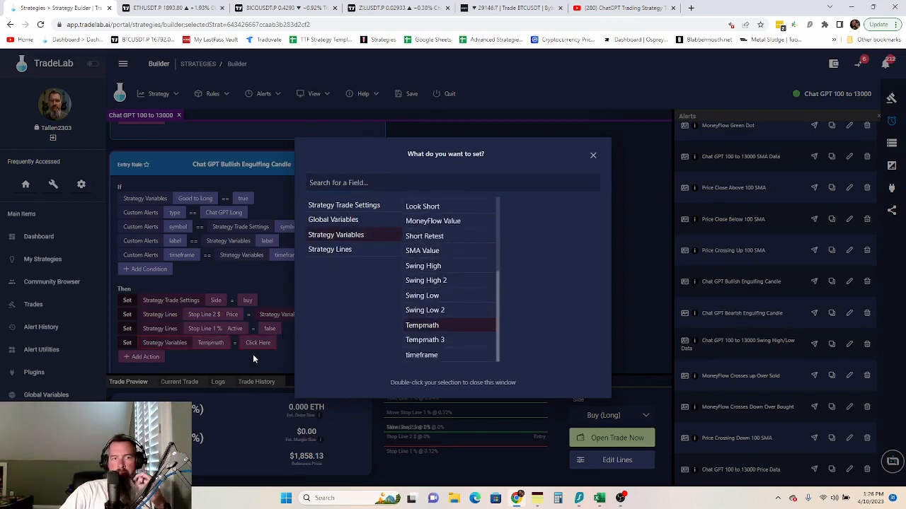
pyautogui.click(253, 358)
pyautogui.click(257, 343)
pyautogui.click(335, 263)
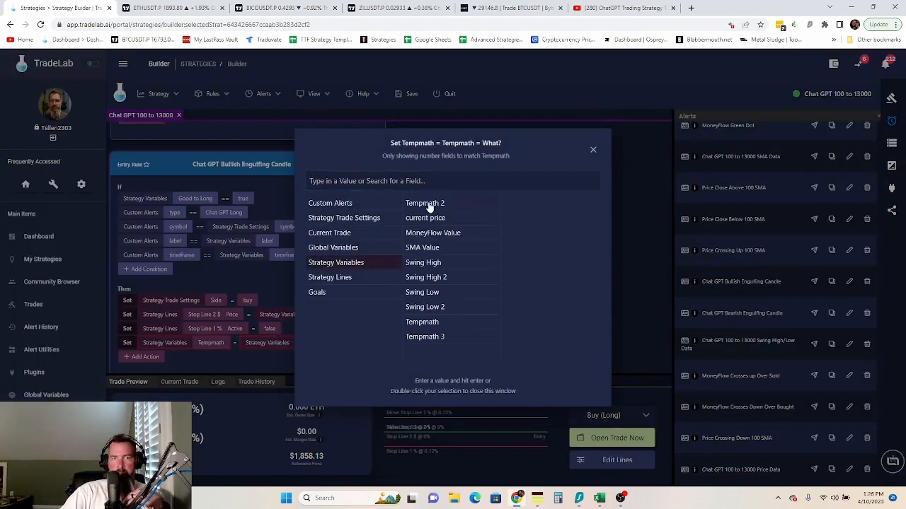
pyautogui.click(433, 219)
pyautogui.click(264, 371)
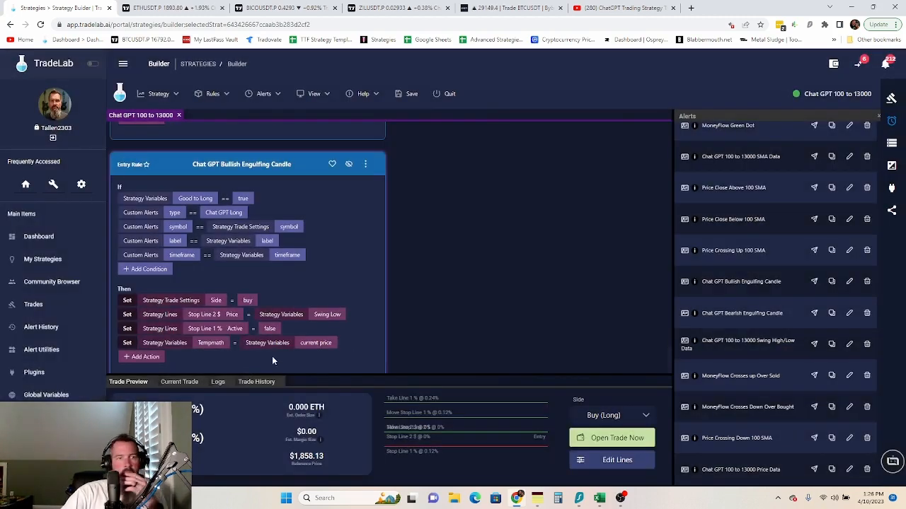
pyautogui.scroll(-1, 269, 353)
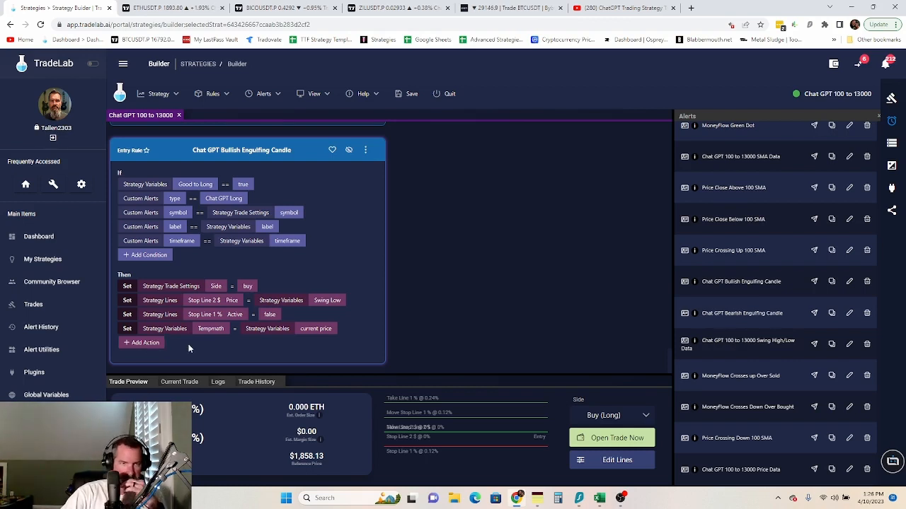
# - Switch the Tempmath action's value from current price to the Swing Low strategy variable
pyautogui.click(329, 332)
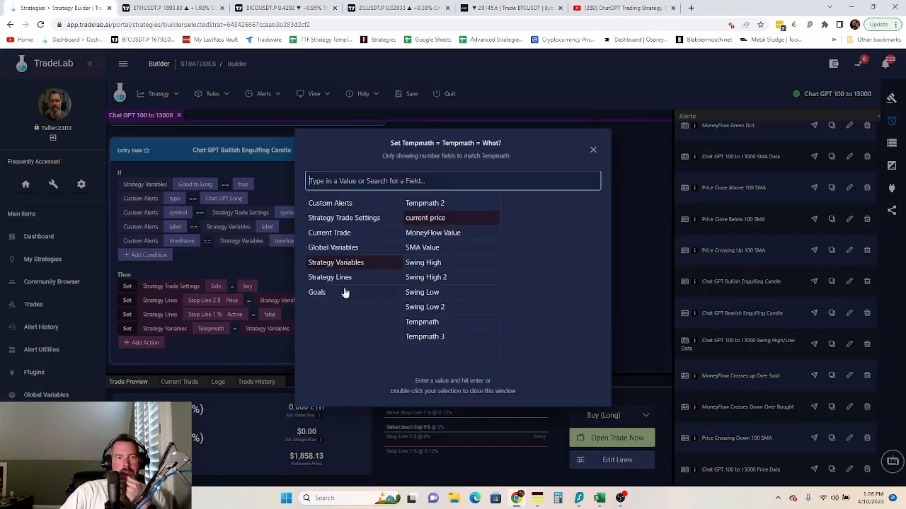
pyautogui.click(434, 292)
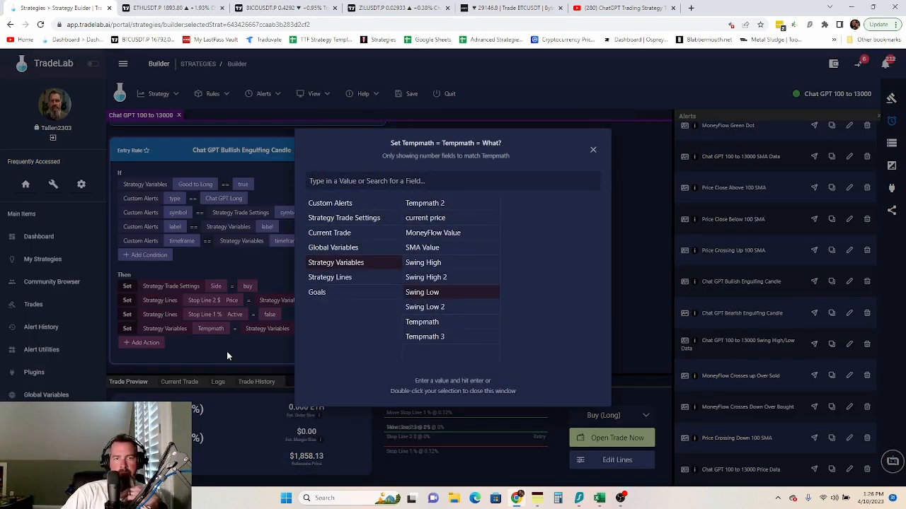
pyautogui.click(227, 356)
# - Add a Subtract action row and restore the Set Tempmath value to current price
pyautogui.click(135, 343)
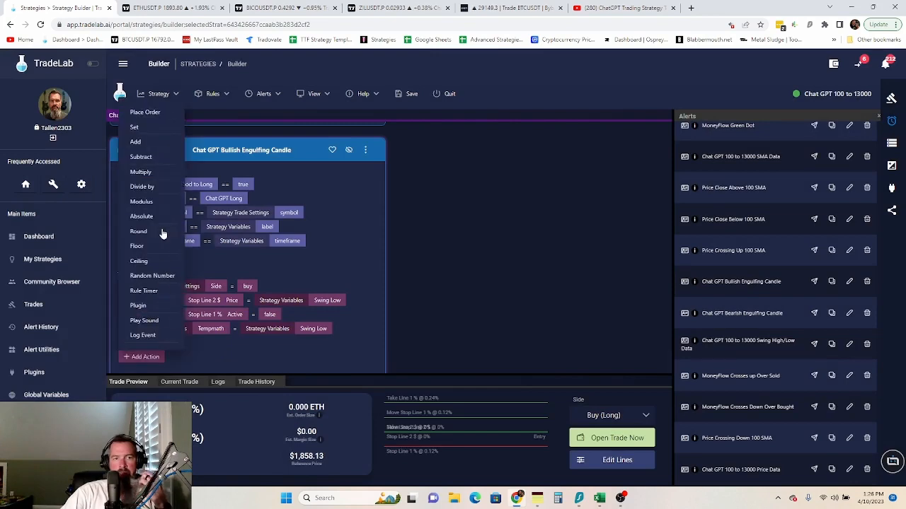
pyautogui.click(152, 157)
pyautogui.click(195, 342)
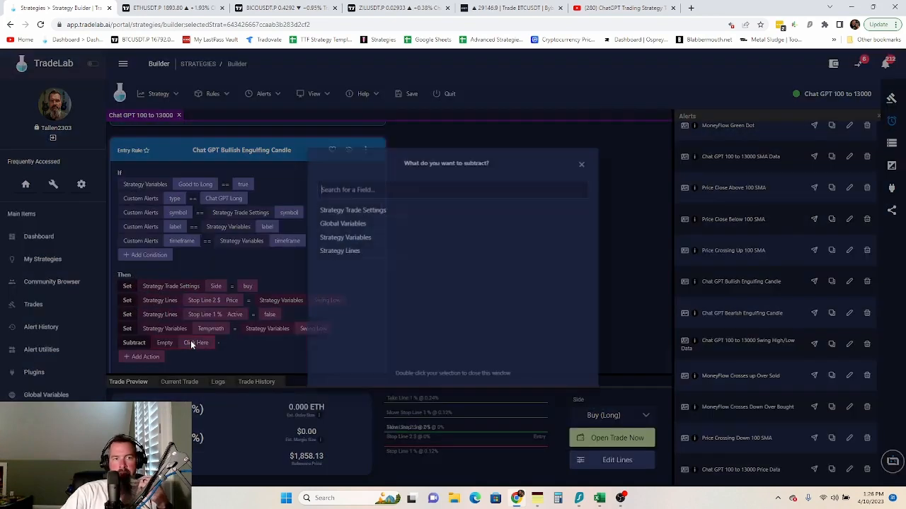
pyautogui.click(249, 346)
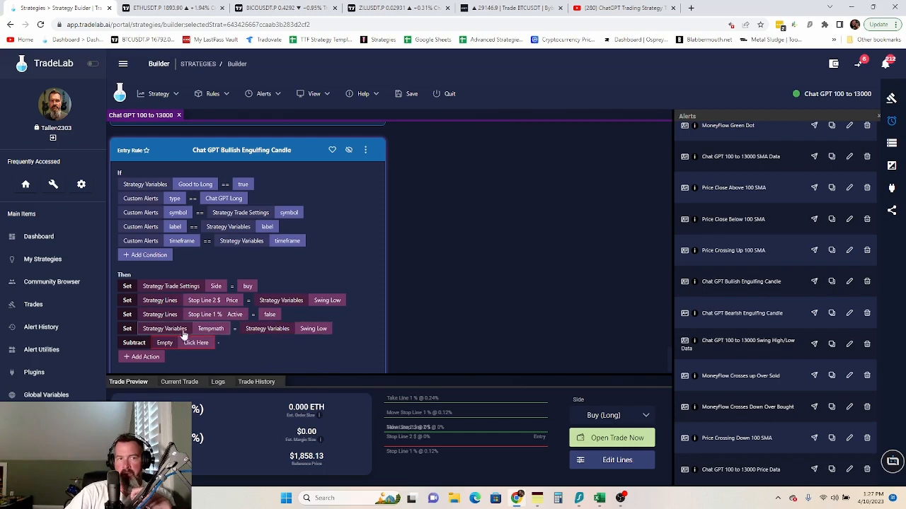
pyautogui.click(280, 331)
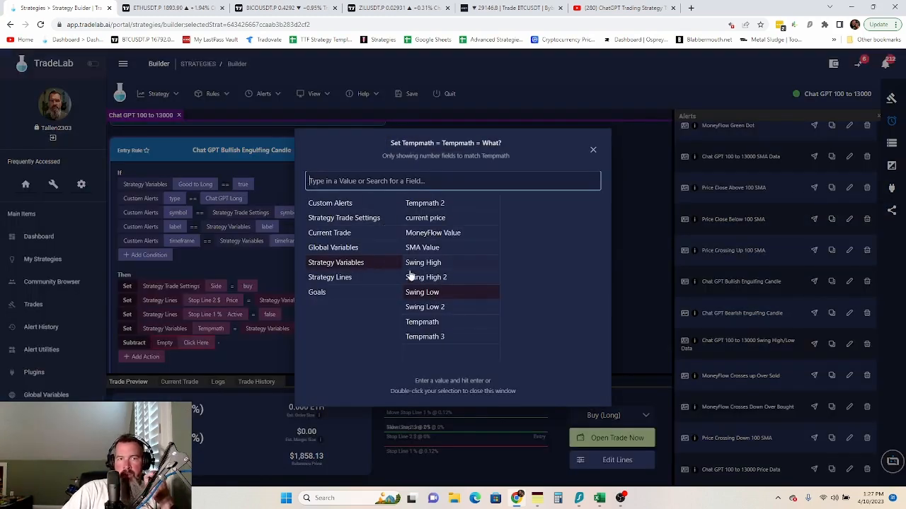
pyautogui.doubleClick(424, 218)
# - Make the Subtract action take the current price strategy variable away from Tempmath
pyautogui.click(199, 343)
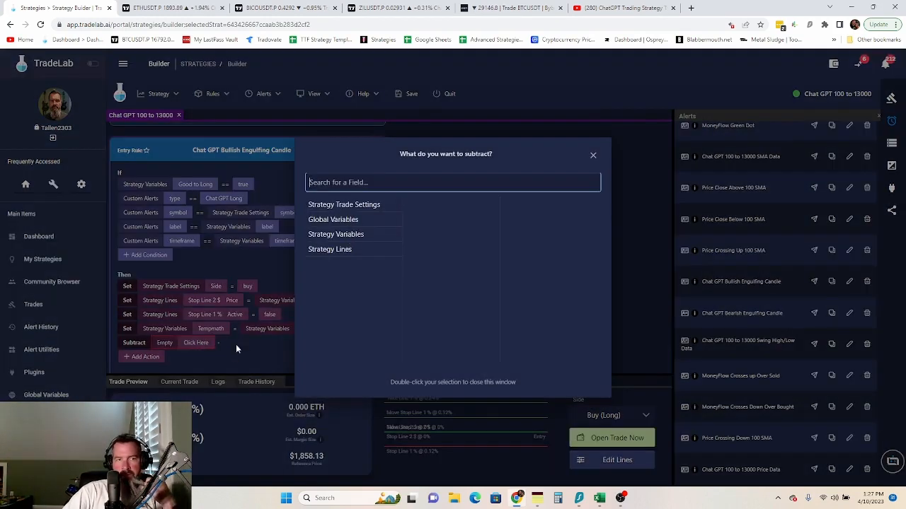
pyautogui.click(235, 344)
pyautogui.click(197, 344)
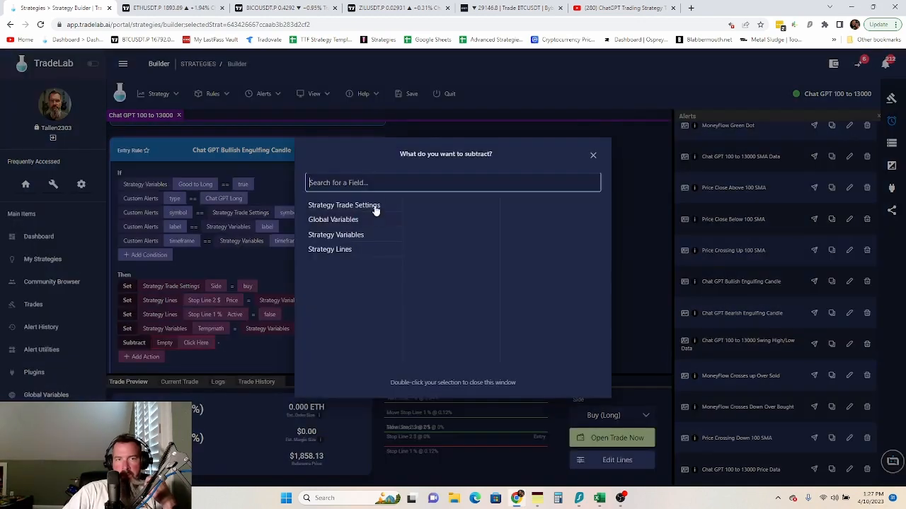
pyautogui.click(341, 240)
pyautogui.click(417, 324)
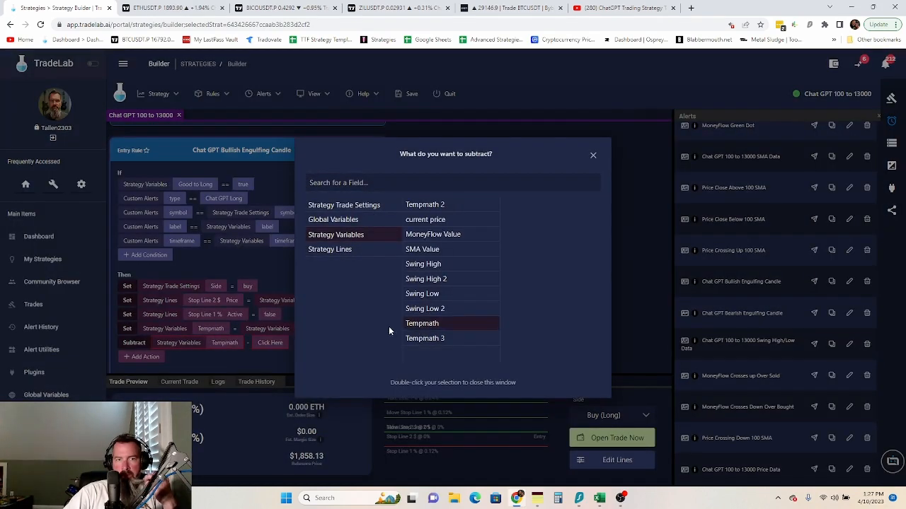
pyautogui.click(270, 342)
pyautogui.click(270, 343)
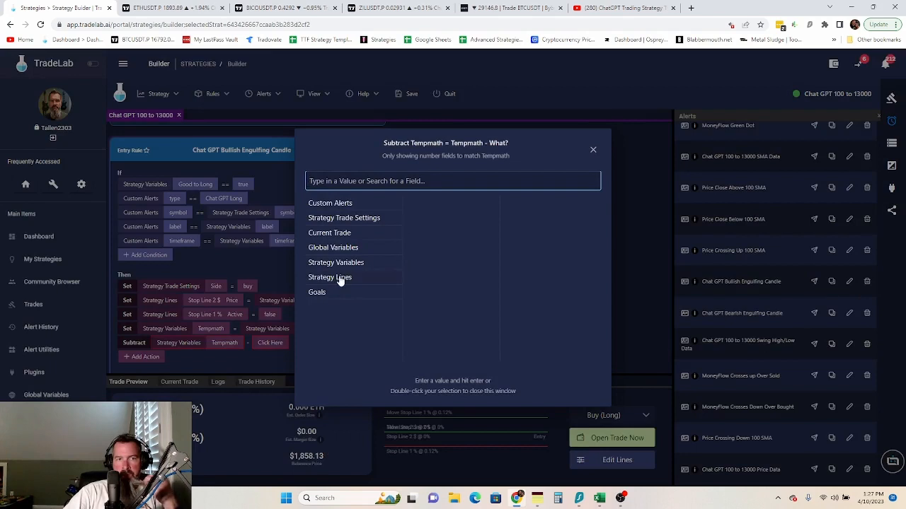
pyautogui.click(346, 263)
pyautogui.click(423, 222)
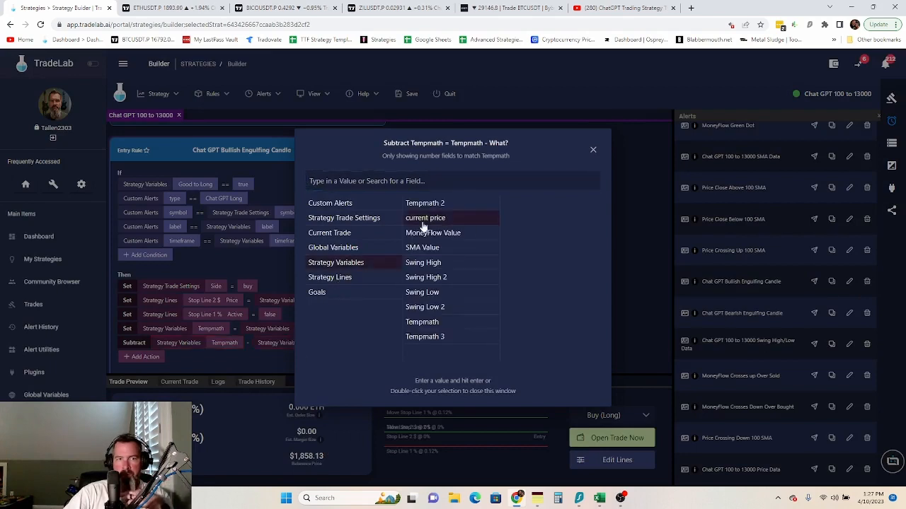
pyautogui.click(257, 365)
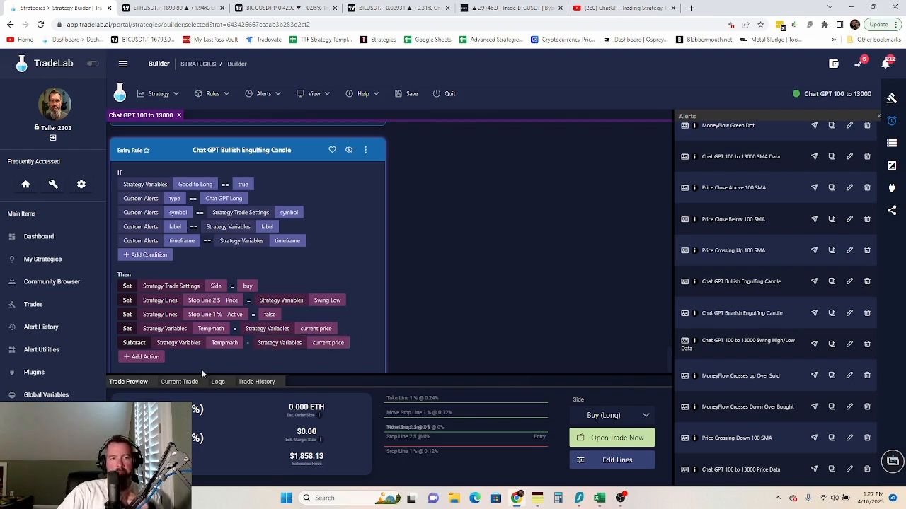
# - Add a new action row and change its operation from Set to Add
pyautogui.click(140, 359)
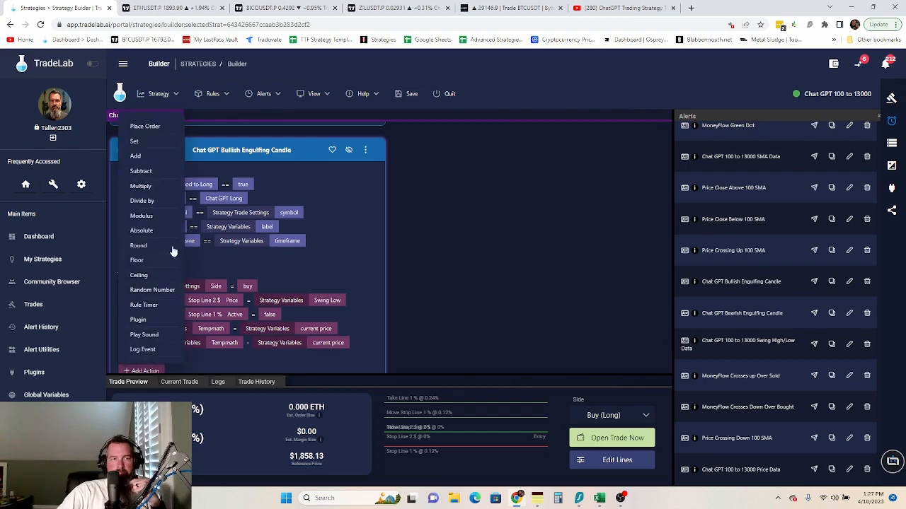
pyautogui.click(144, 148)
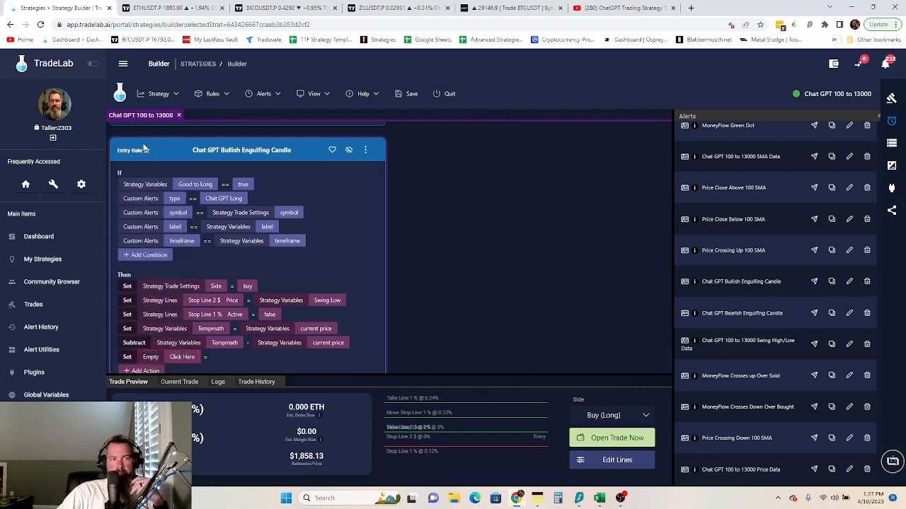
pyautogui.click(182, 357)
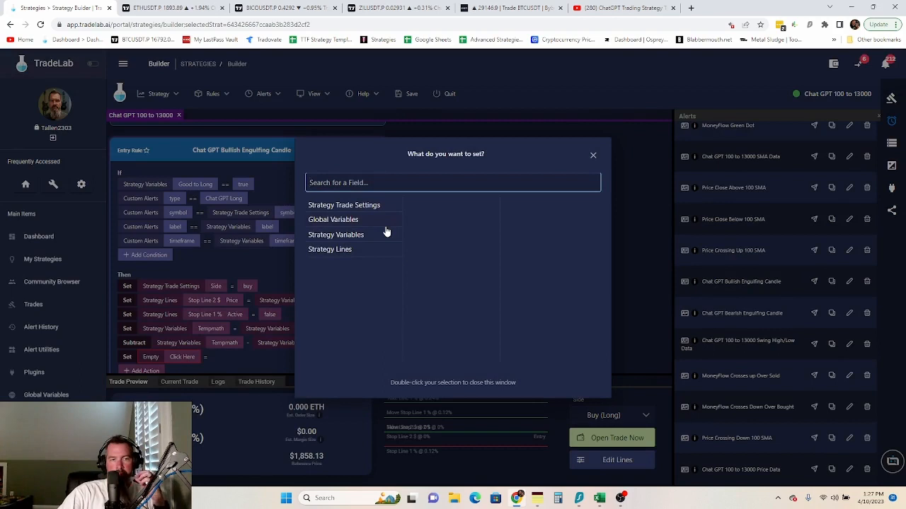
pyautogui.click(240, 358)
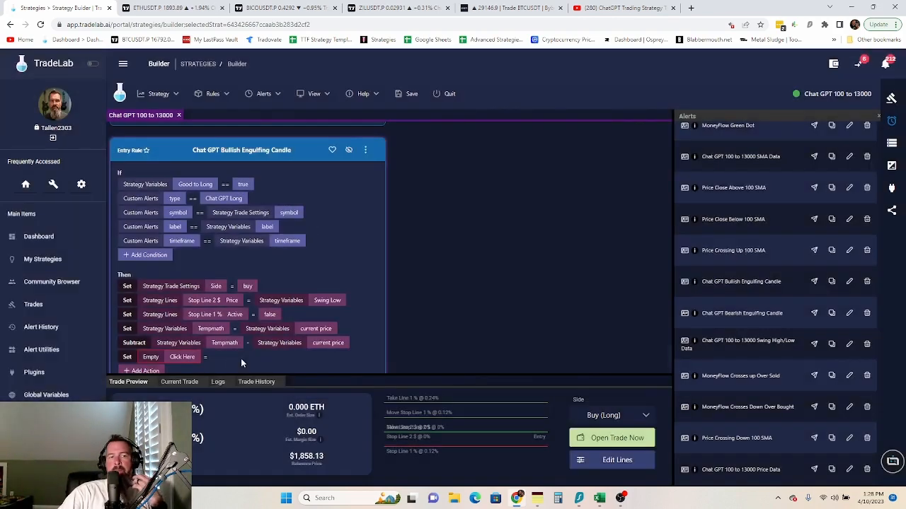
pyautogui.click(127, 357)
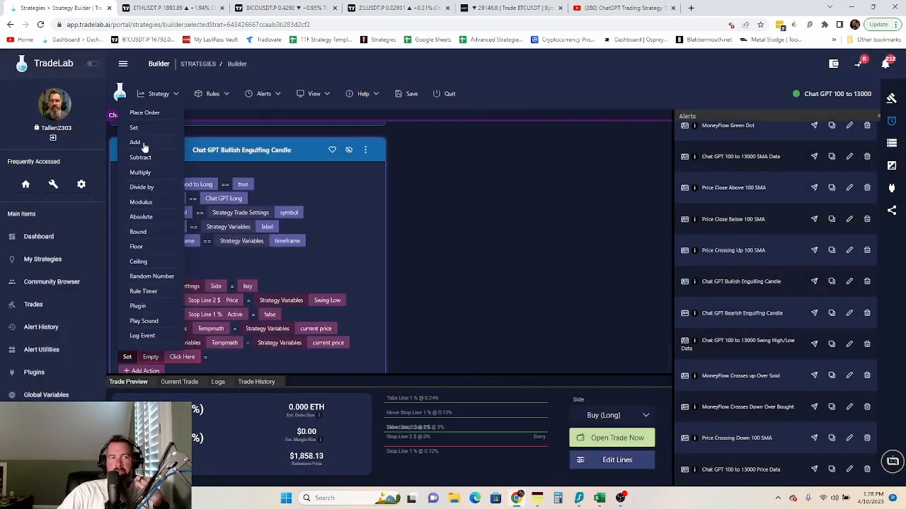
pyautogui.click(141, 147)
# - Make the Add action add the current price strategy variable onto Tempmath
pyautogui.click(153, 356)
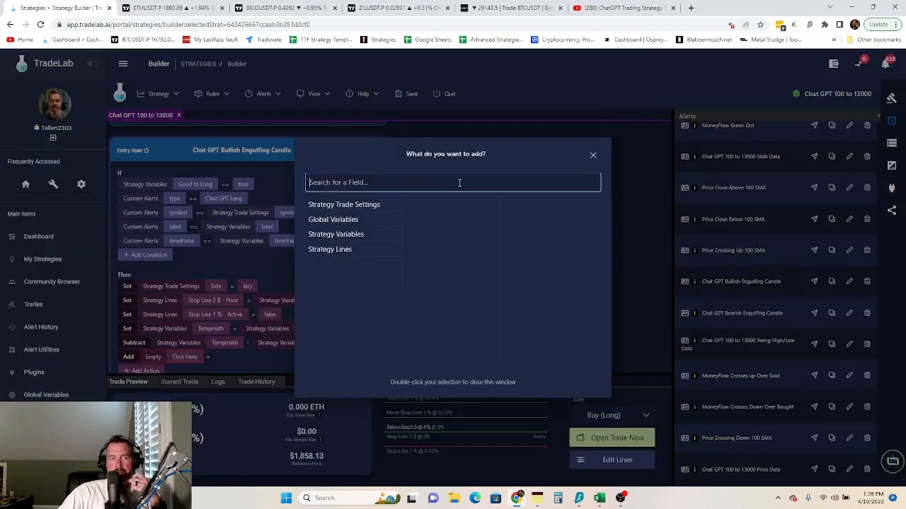
pyautogui.click(350, 239)
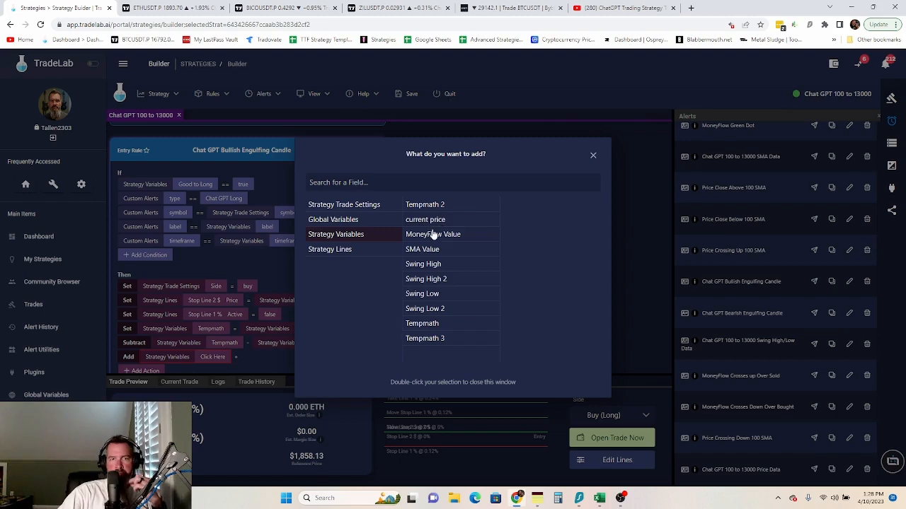
pyautogui.click(423, 324)
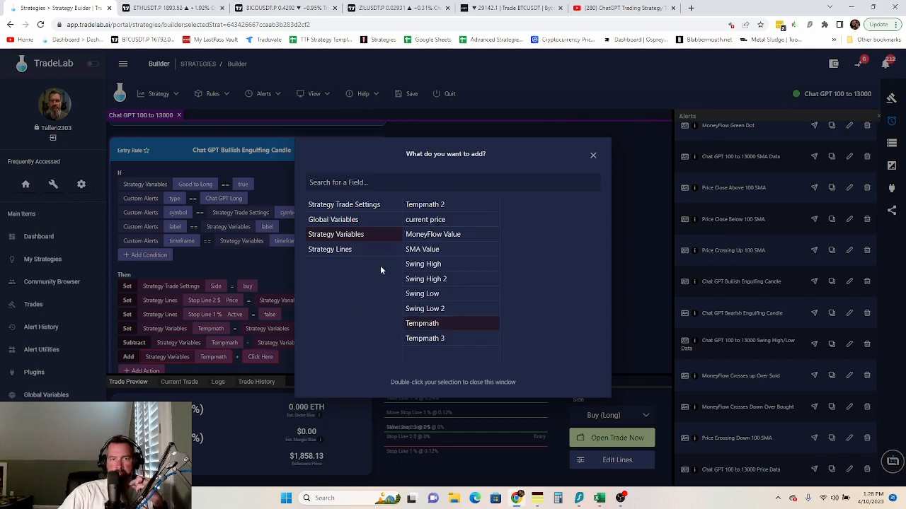
pyautogui.click(286, 359)
pyautogui.click(256, 361)
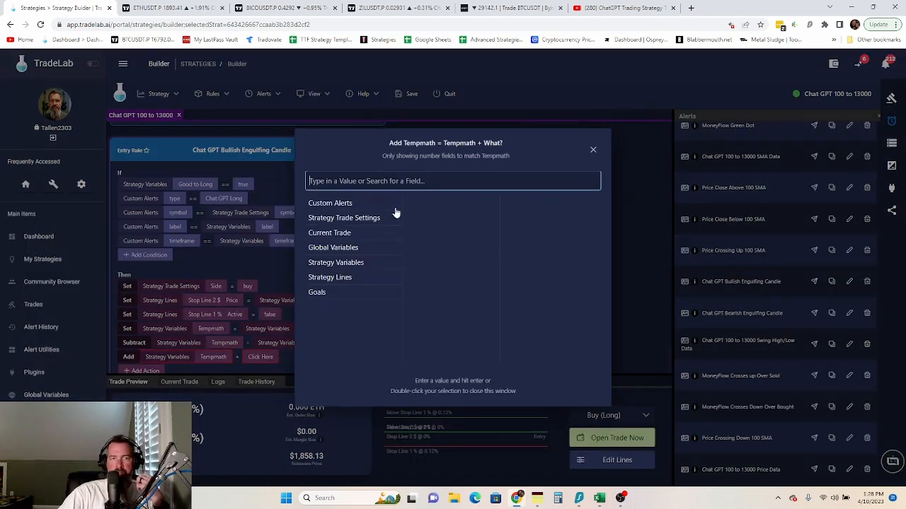
pyautogui.click(346, 264)
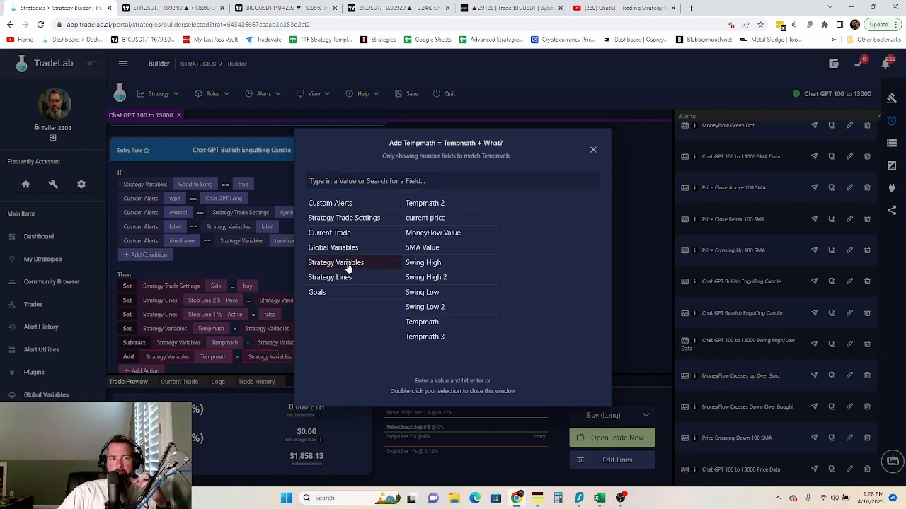
pyautogui.click(425, 218)
pyautogui.click(260, 375)
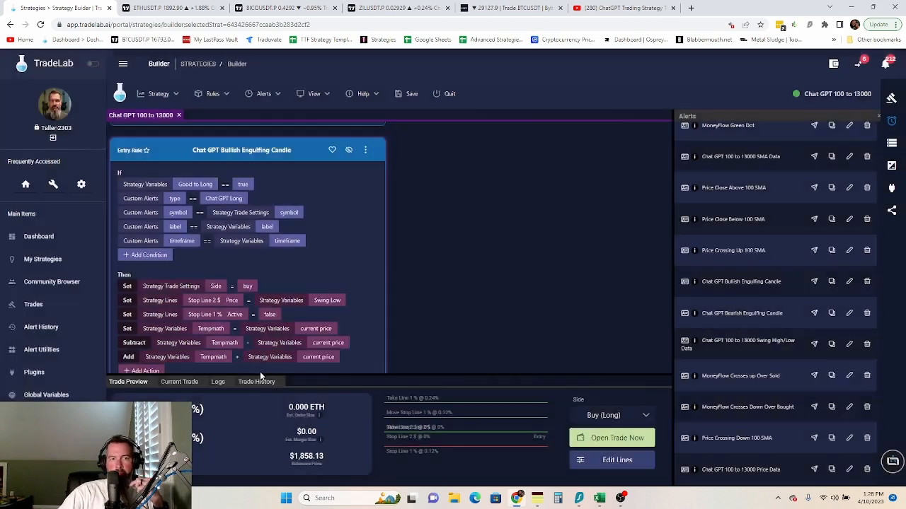
pyautogui.scroll(-1, 350, 323)
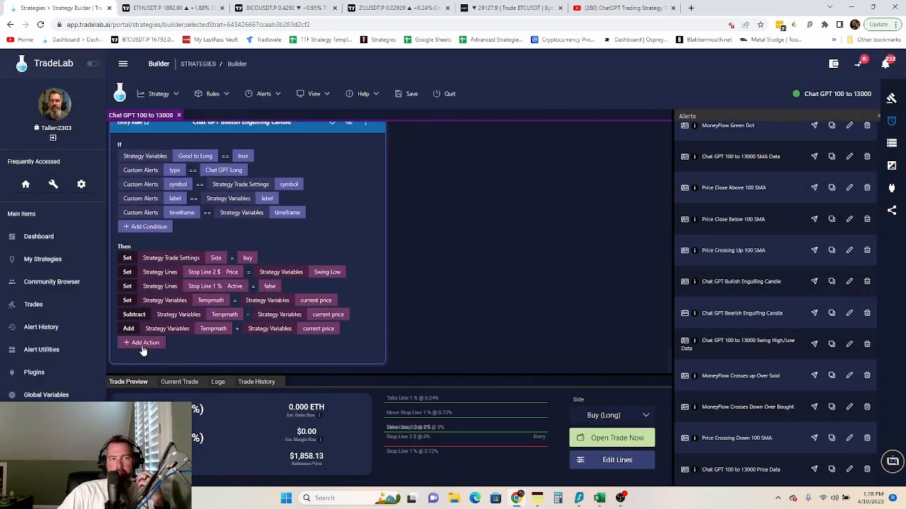
# - Add a Set action making Move Stop Line 2 $ Price equal the Tempmath strategy variable
pyautogui.click(143, 344)
pyautogui.click(146, 126)
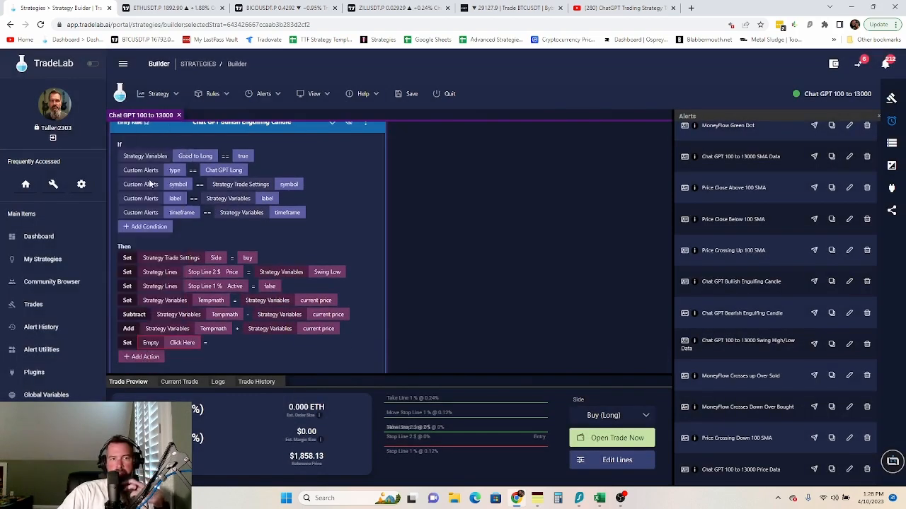
pyautogui.click(191, 346)
pyautogui.click(361, 249)
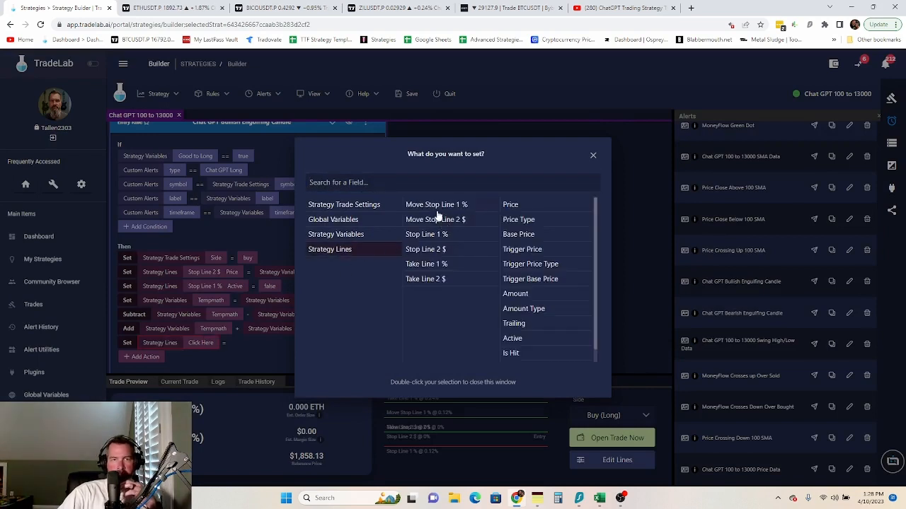
pyautogui.click(439, 205)
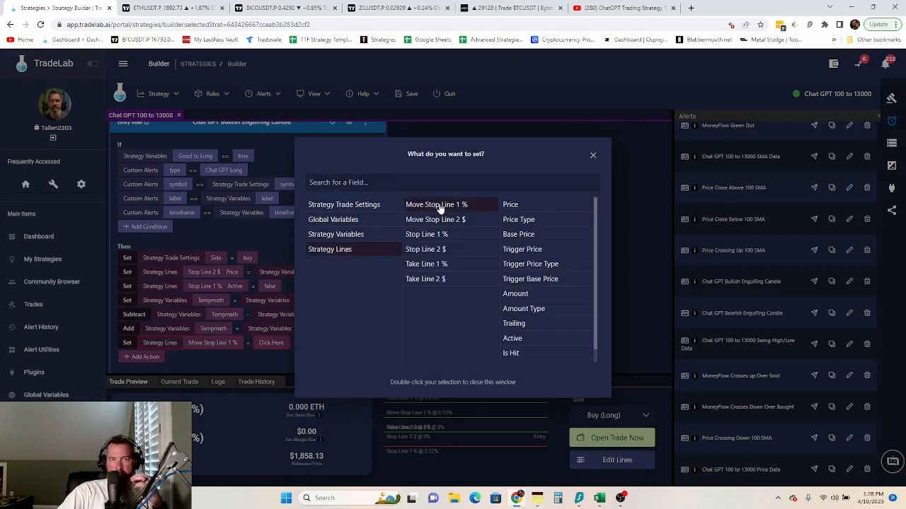
pyautogui.click(510, 206)
pyautogui.click(475, 221)
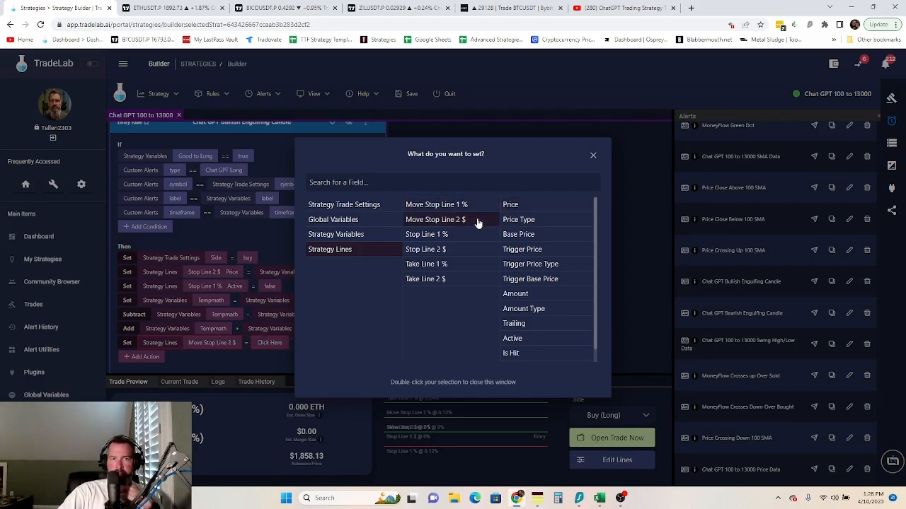
pyautogui.doubleClick(530, 205)
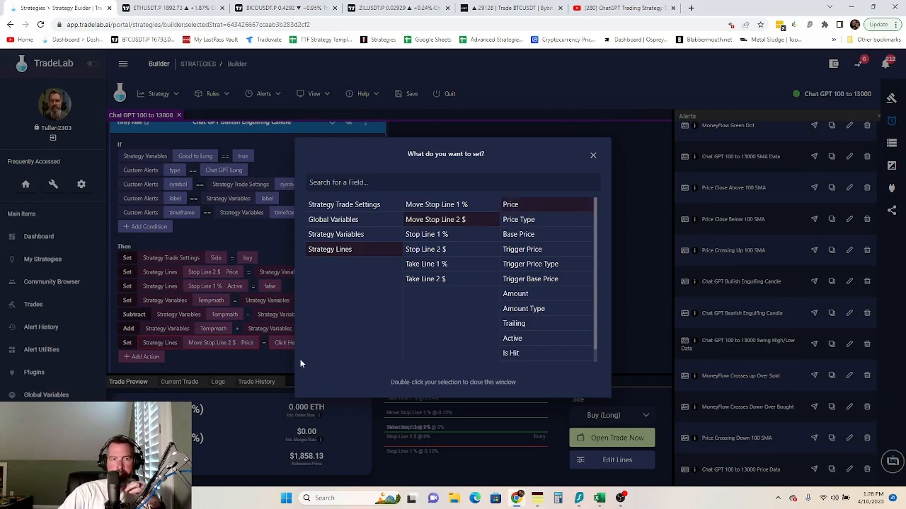
pyautogui.click(281, 344)
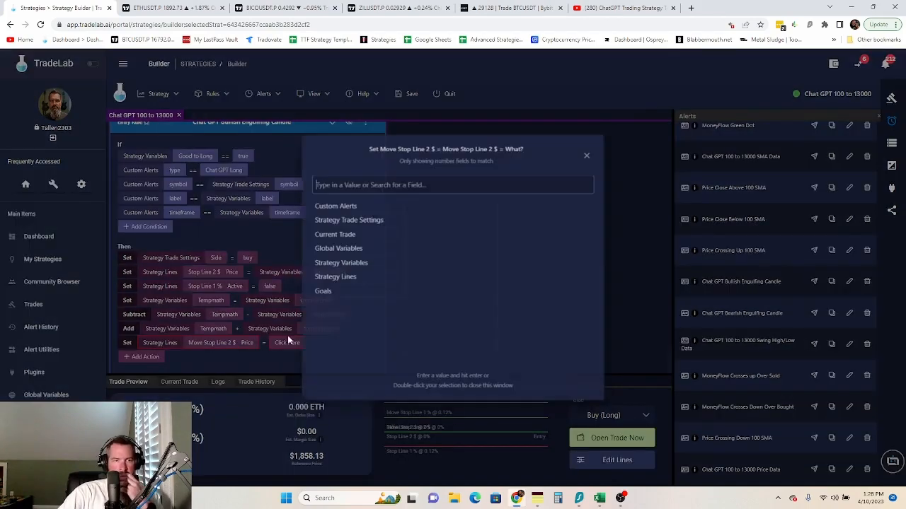
pyautogui.click(352, 266)
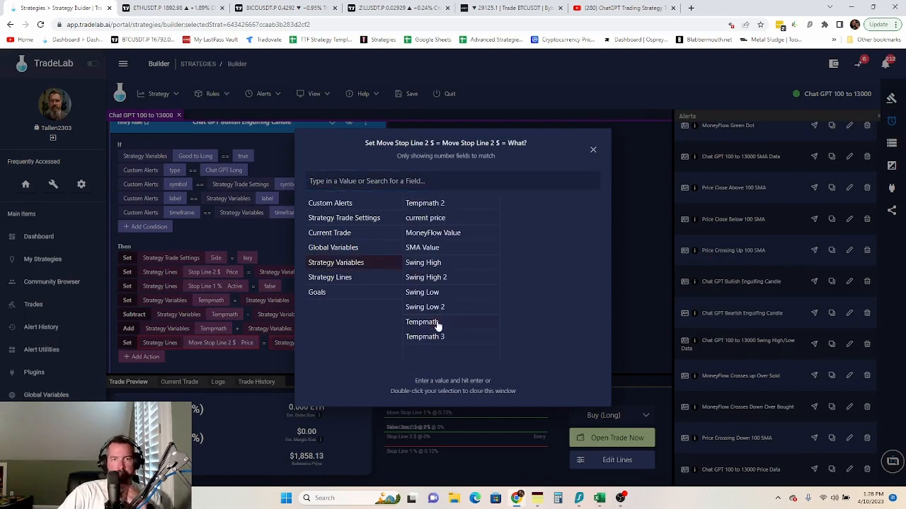
pyautogui.doubleClick(435, 323)
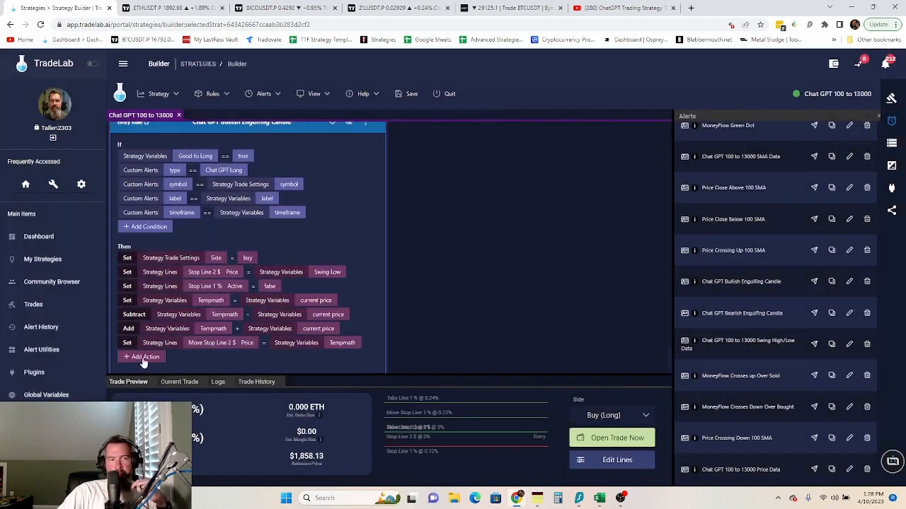
pyautogui.click(143, 358)
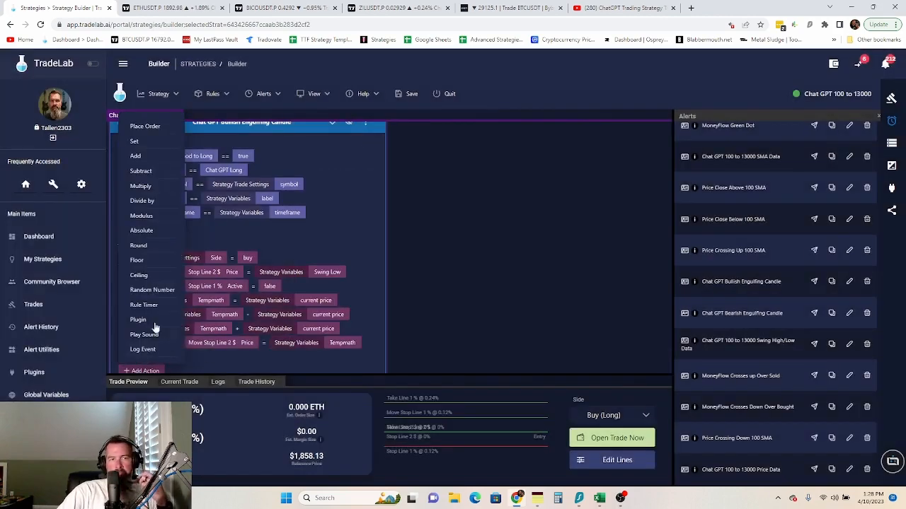
# - Add a Multiply action that multiplies the Tempmath strategy variable by 2
pyautogui.click(141, 186)
pyautogui.click(195, 358)
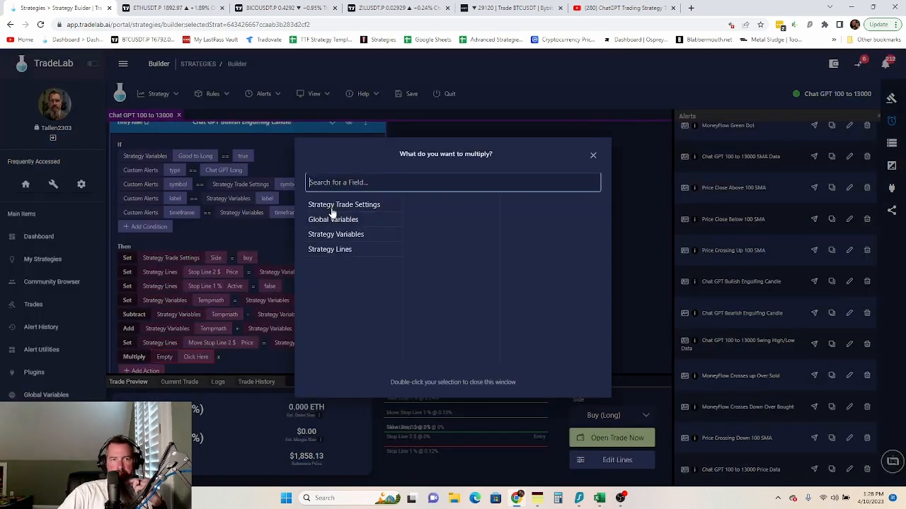
pyautogui.click(351, 237)
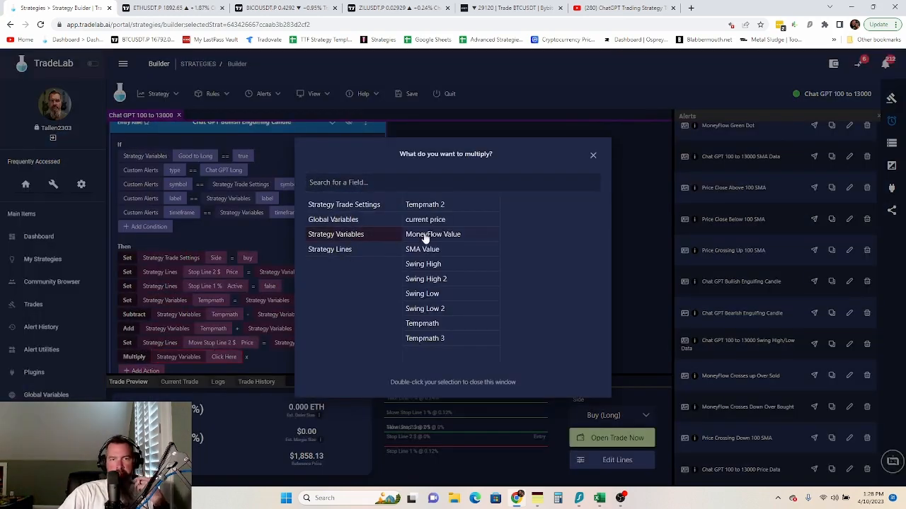
pyautogui.doubleClick(433, 324)
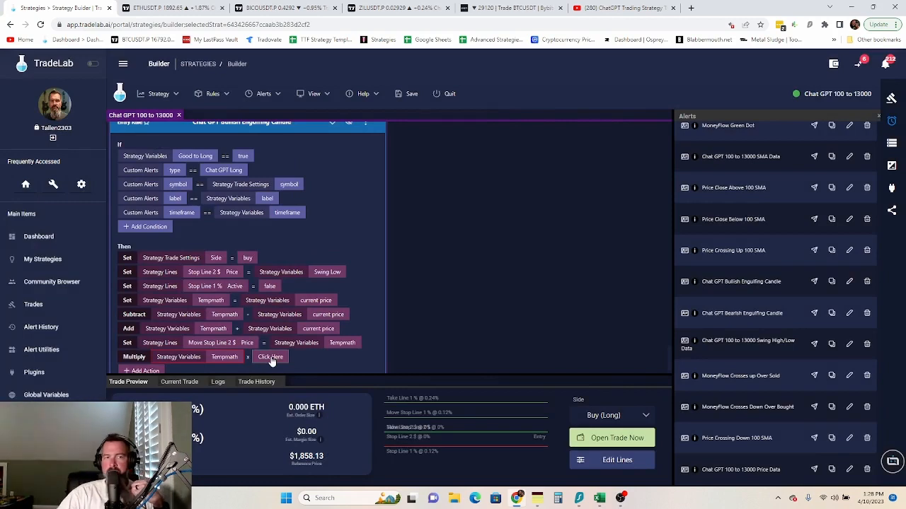
pyautogui.click(271, 356)
pyautogui.write('2')
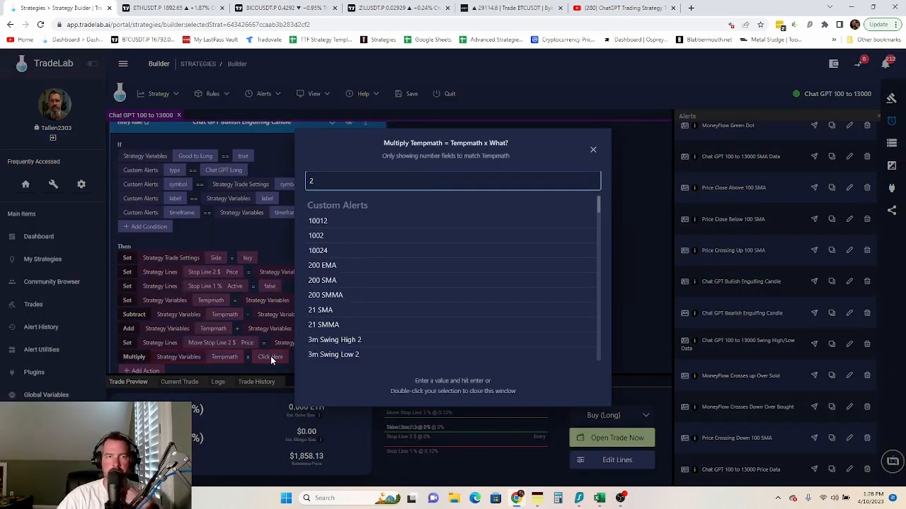
pyautogui.press('Return')
pyautogui.scroll(-1, 275, 358)
# - Add a Set action making Take Line 2 $ Price equal the Tempmath strategy variable
pyautogui.click(143, 357)
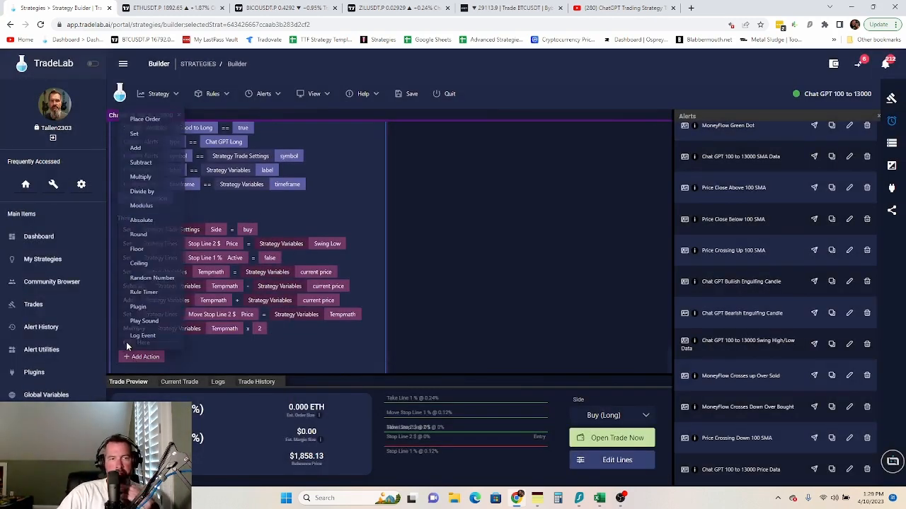
pyautogui.click(150, 128)
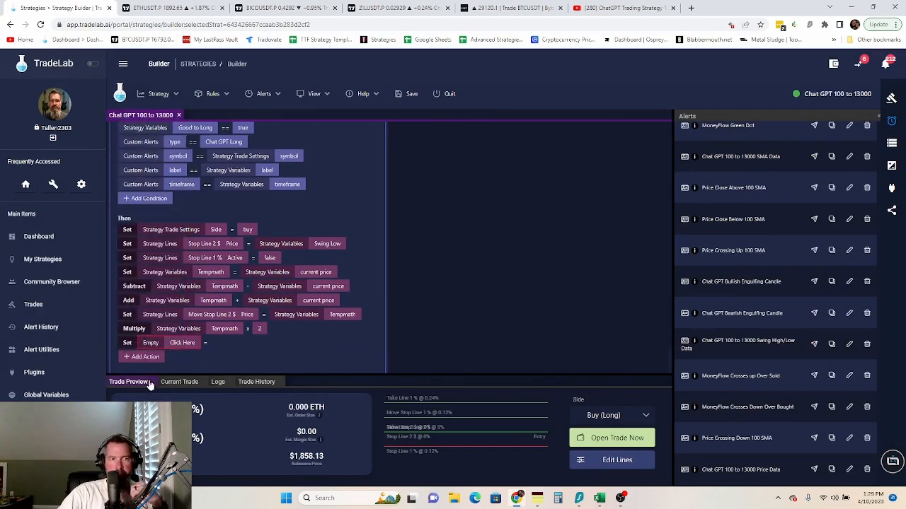
pyautogui.click(181, 347)
pyautogui.click(332, 235)
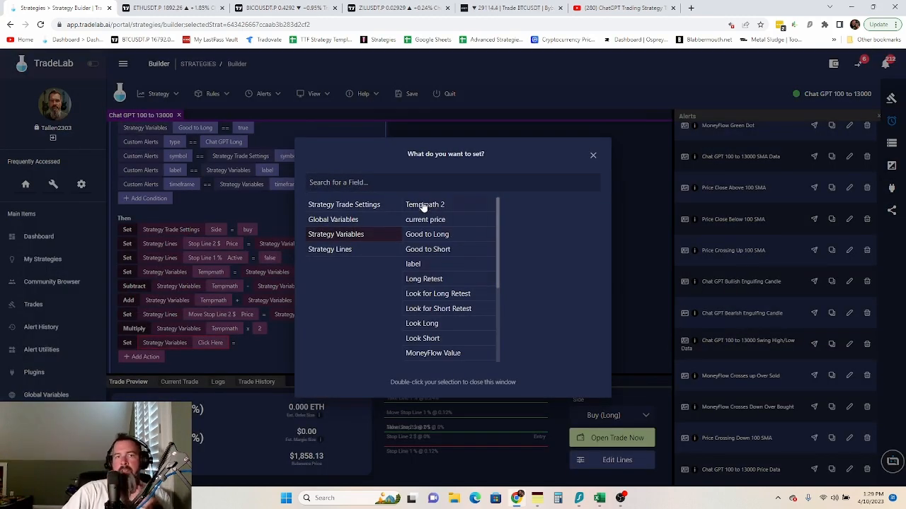
pyautogui.click(348, 249)
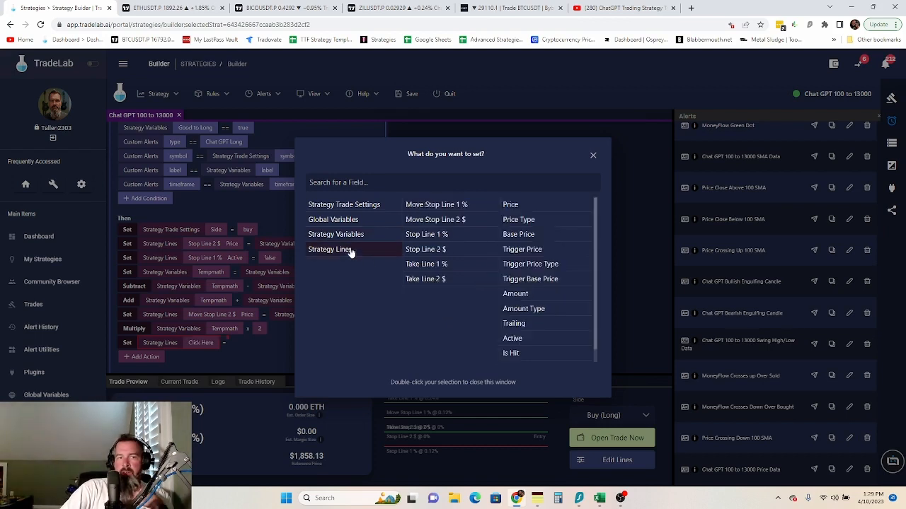
pyautogui.click(444, 284)
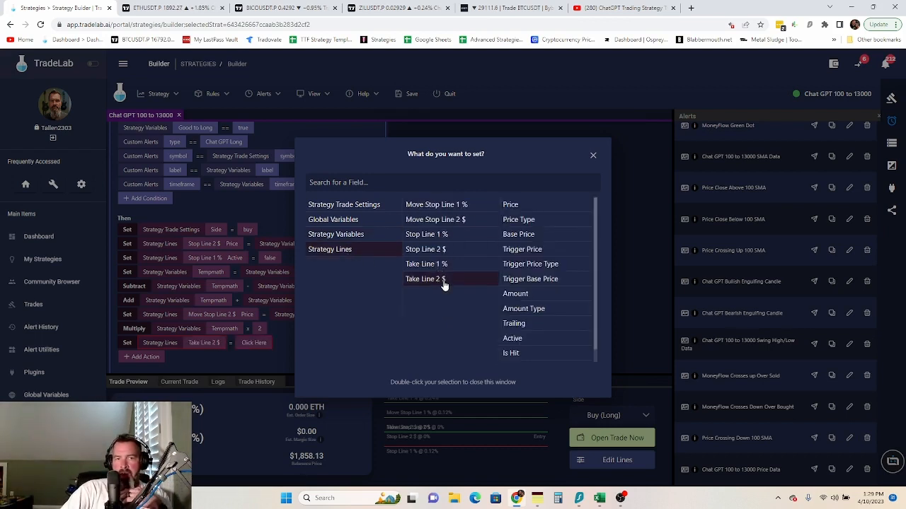
pyautogui.click(532, 207)
pyautogui.click(279, 342)
pyautogui.click(274, 343)
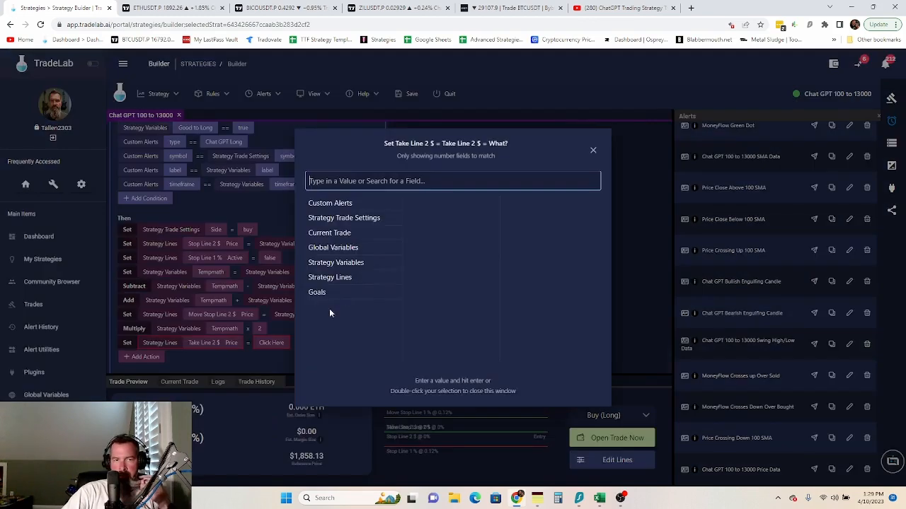
pyautogui.click(342, 263)
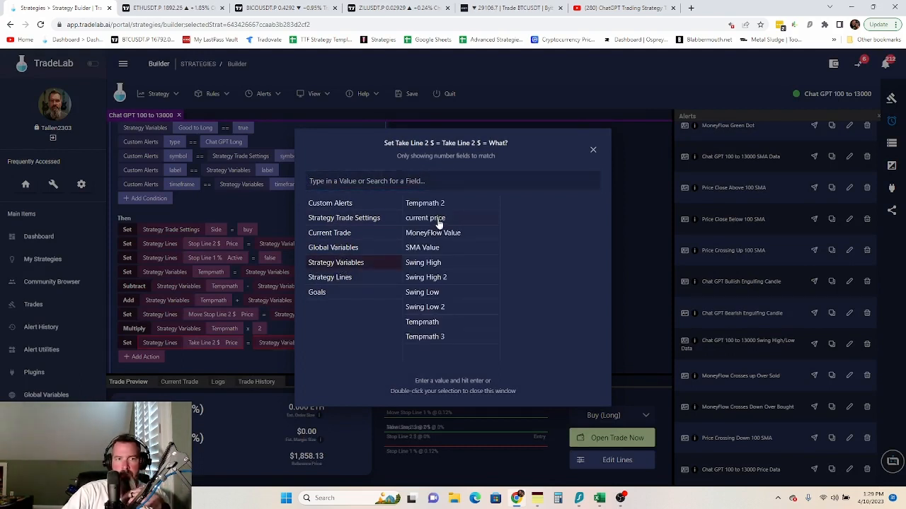
pyautogui.click(423, 323)
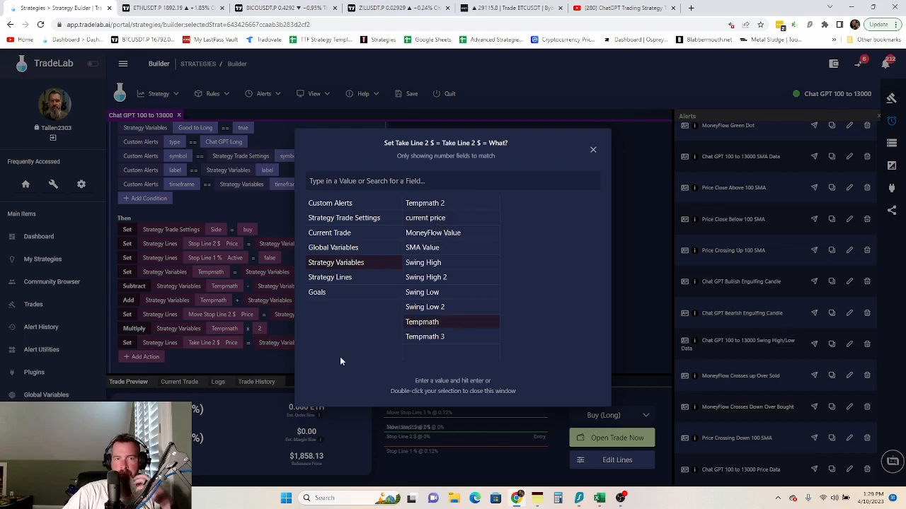
pyautogui.doubleClick(423, 322)
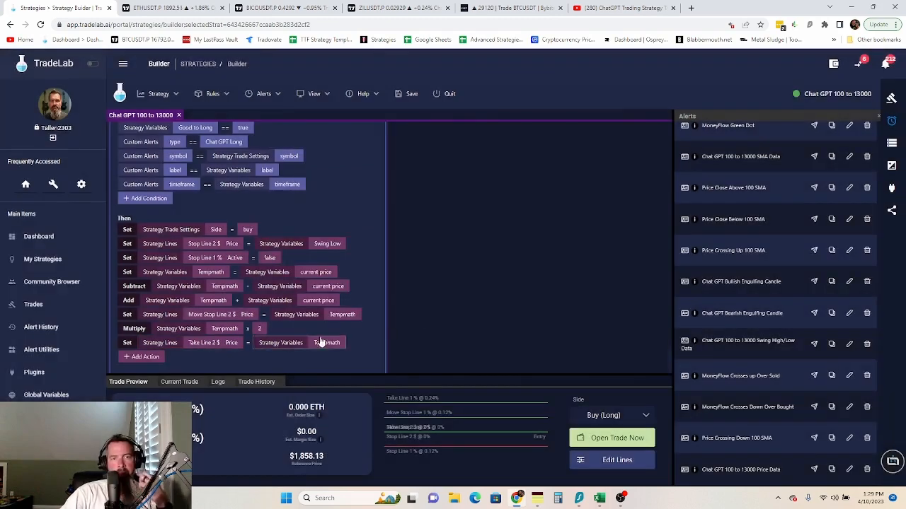
pyautogui.scroll(-1, 195, 339)
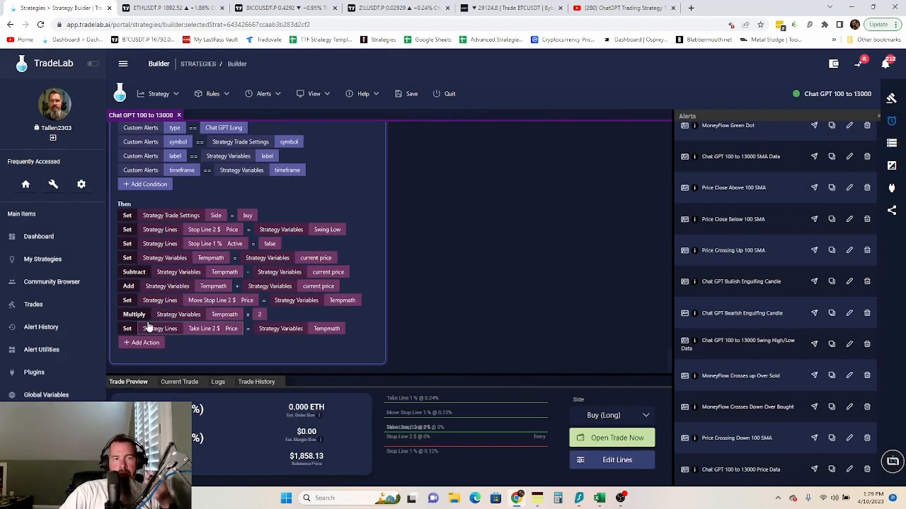
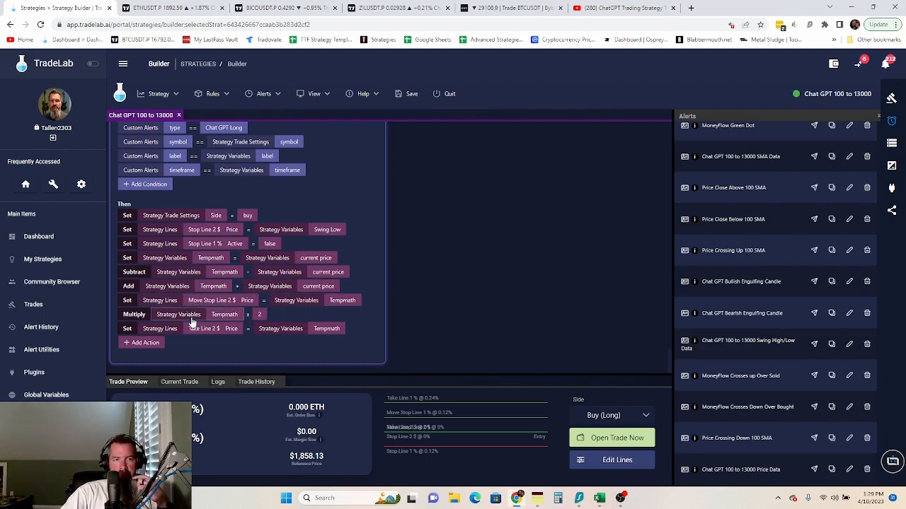
# - Append a Place Order action after the Take Line 2 price setting in the Chat GPT Long rule
pyautogui.click(143, 343)
pyautogui.click(145, 114)
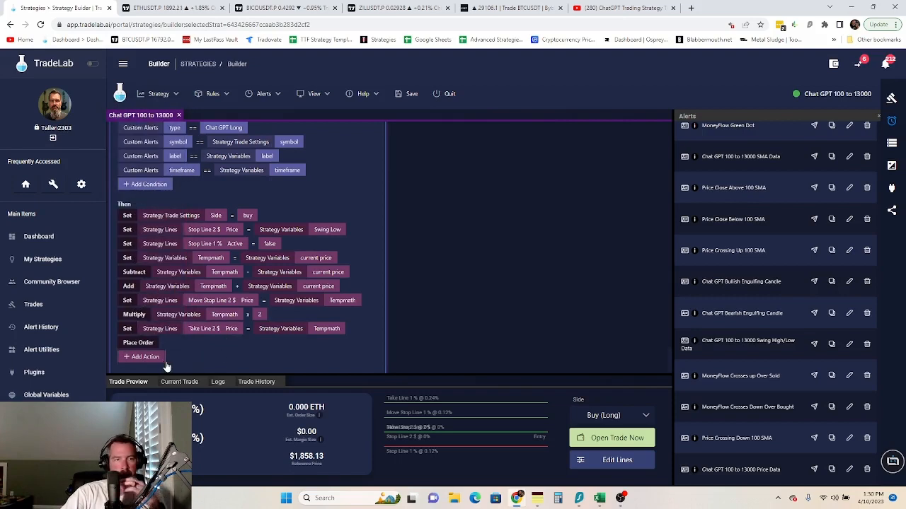
pyautogui.scroll(-1, 166, 364)
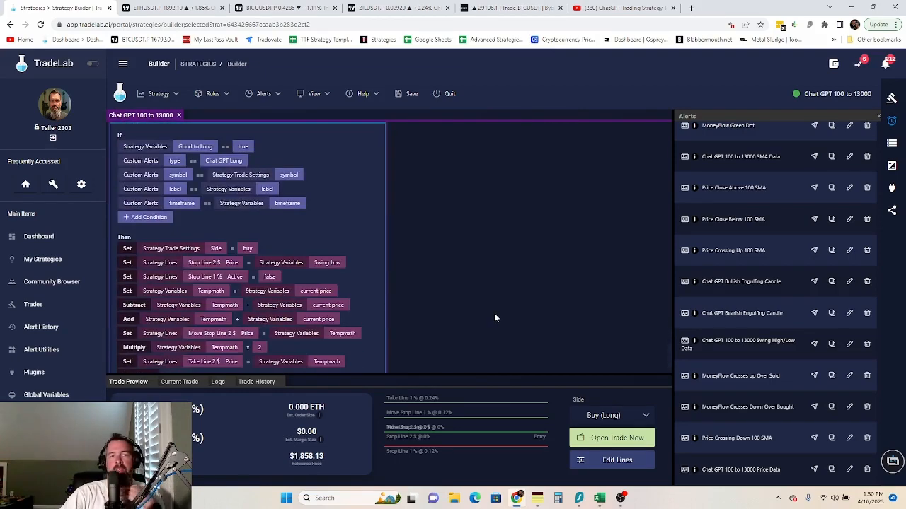
# - Create an entry rule from the Bearish Engulfing alert and match its symbol to the strategy Symbol setting
pyautogui.moveTo(684, 314); pyautogui.dragTo(326, 141)
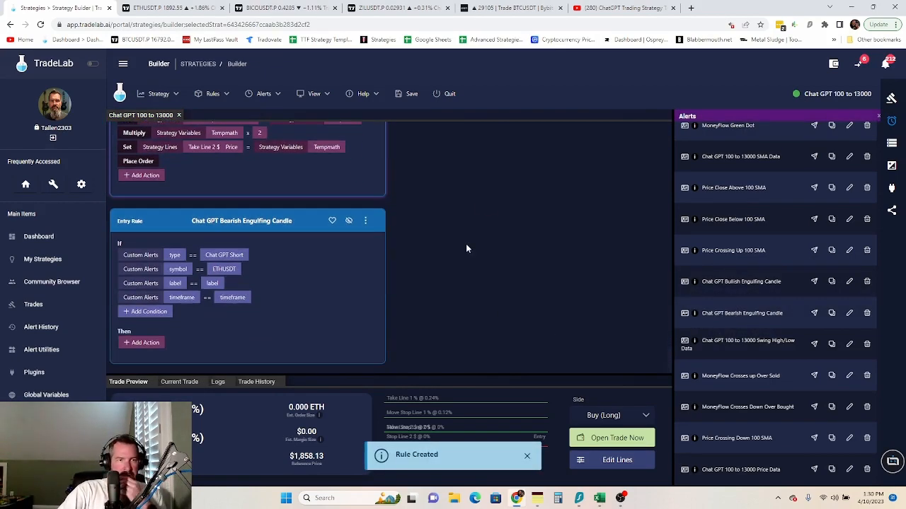
pyautogui.click(227, 269)
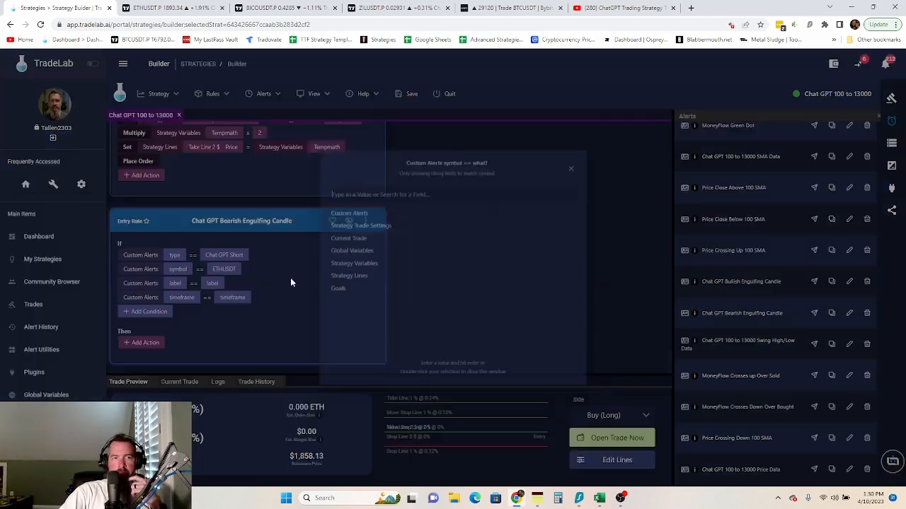
pyautogui.click(357, 217)
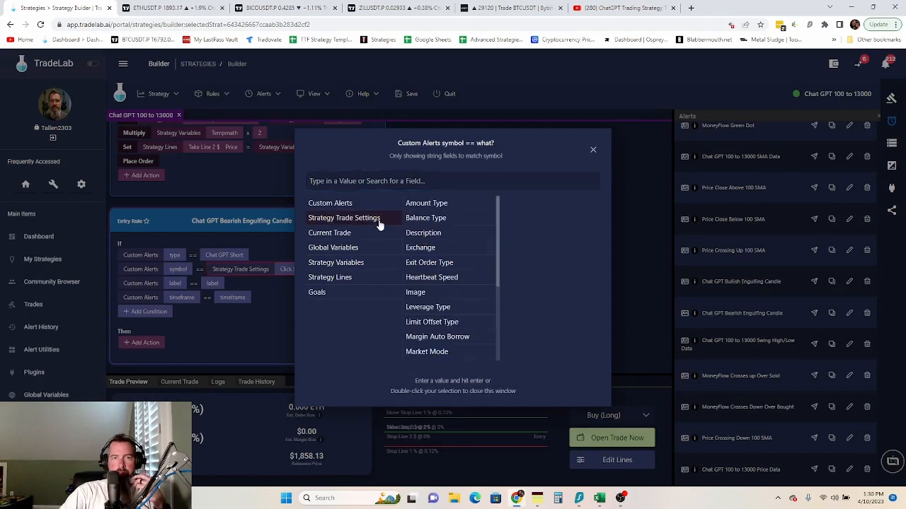
pyautogui.scroll(-5, 439, 304)
pyautogui.click(420, 309)
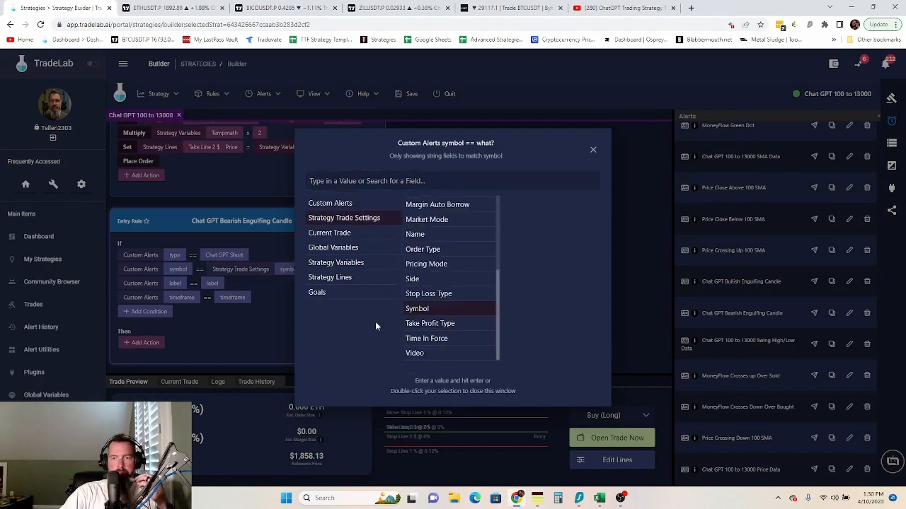
pyautogui.click(249, 318)
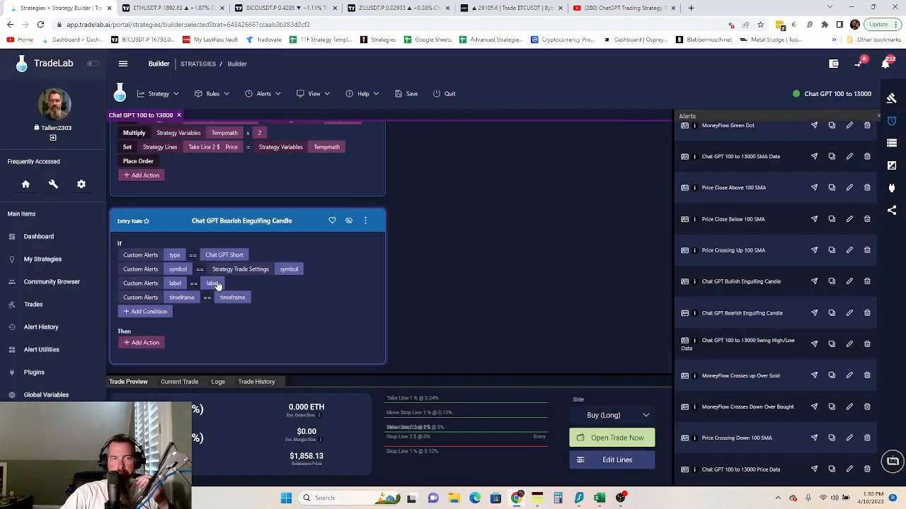
# - Match the rule's label and timeframe conditions to the strategy's label and timeframe variables
pyautogui.click(213, 283)
pyautogui.click(359, 264)
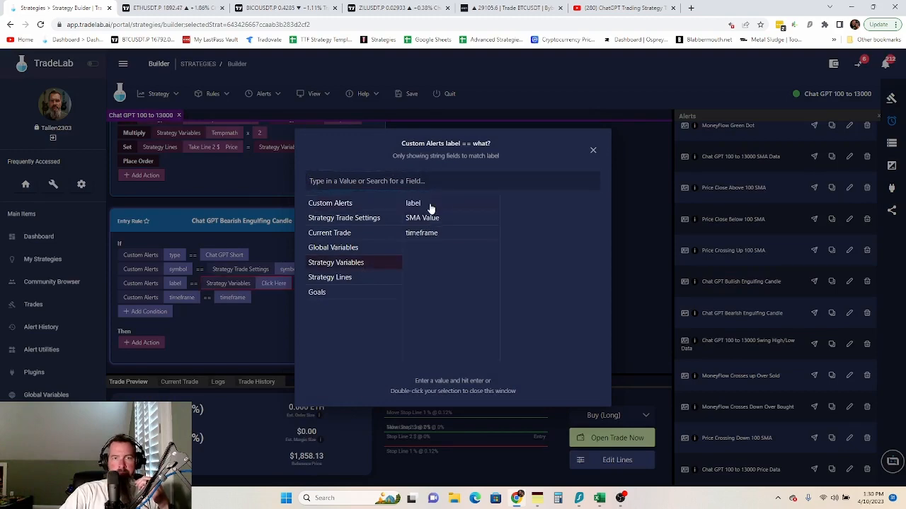
pyautogui.doubleClick(424, 205)
pyautogui.click(232, 297)
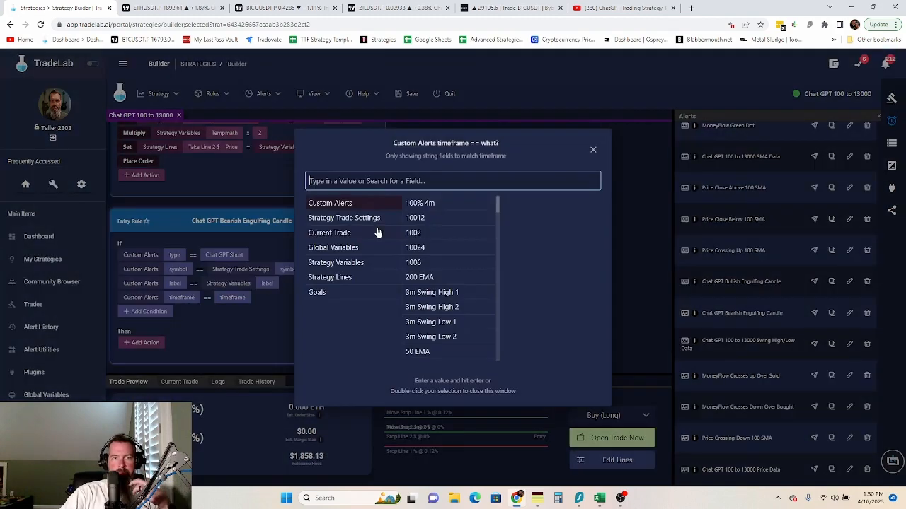
pyautogui.click(345, 264)
pyautogui.doubleClick(414, 234)
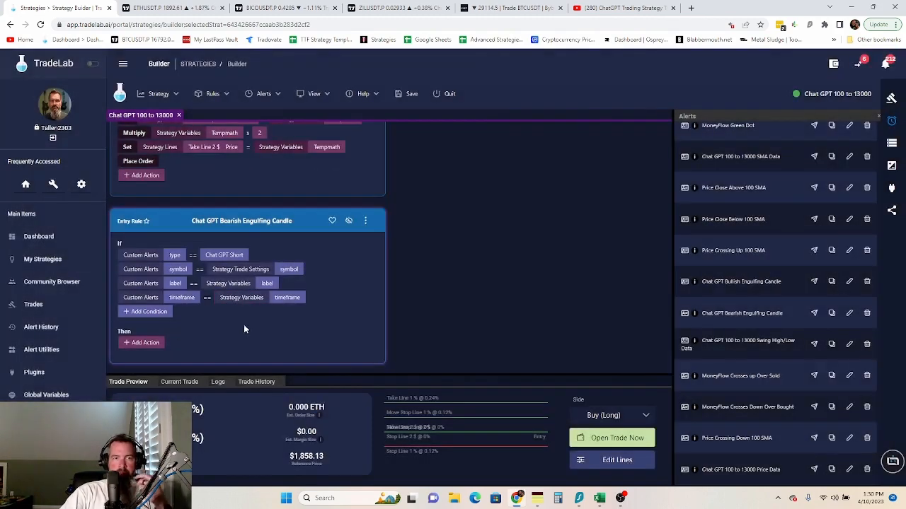
# - Add a condition requiring Good to Short to equal True
pyautogui.click(163, 313)
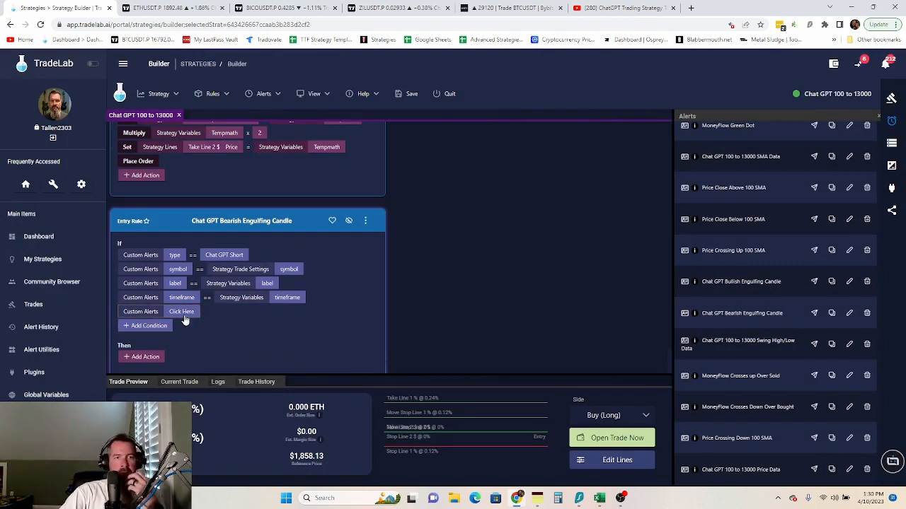
pyautogui.click(182, 312)
pyautogui.click(356, 264)
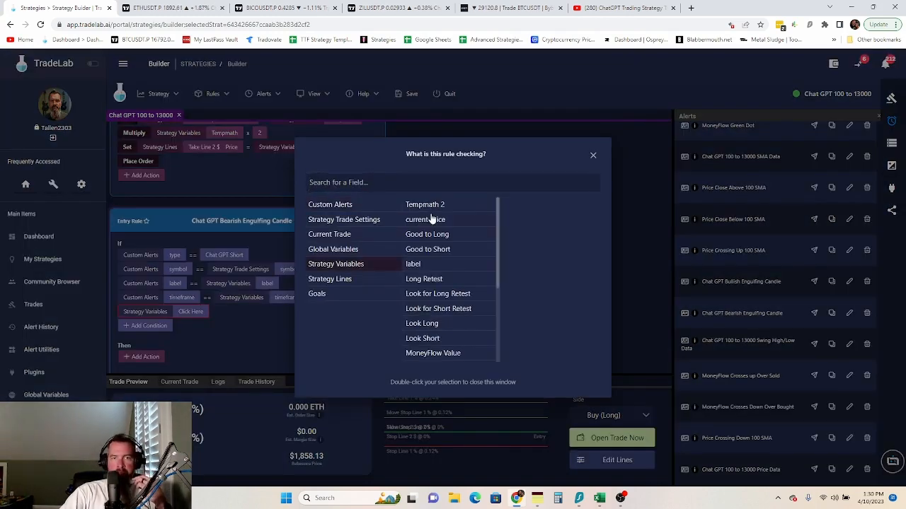
pyautogui.doubleClick(438, 249)
pyautogui.click(244, 312)
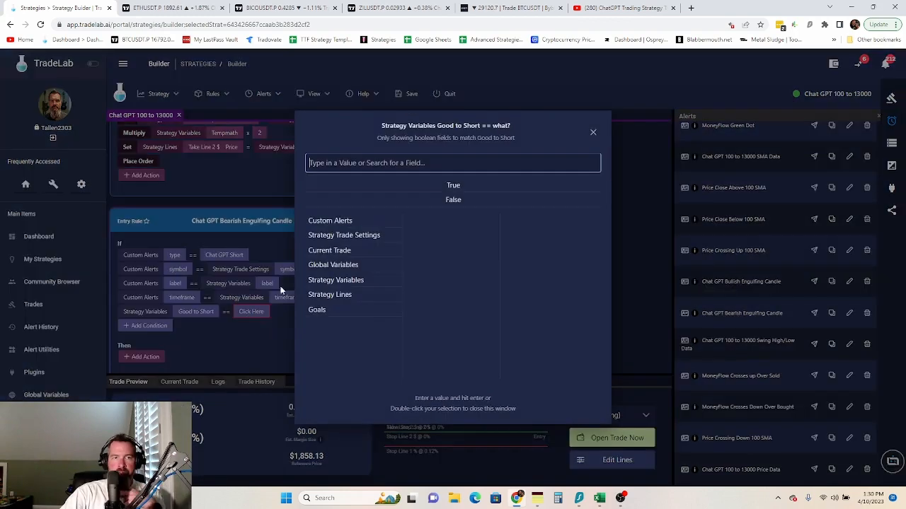
pyautogui.doubleClick(453, 185)
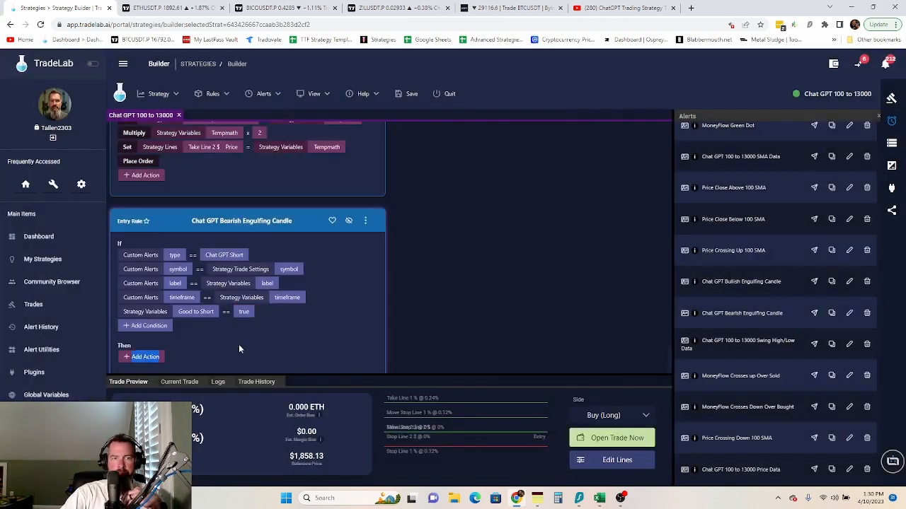
pyautogui.click(365, 222)
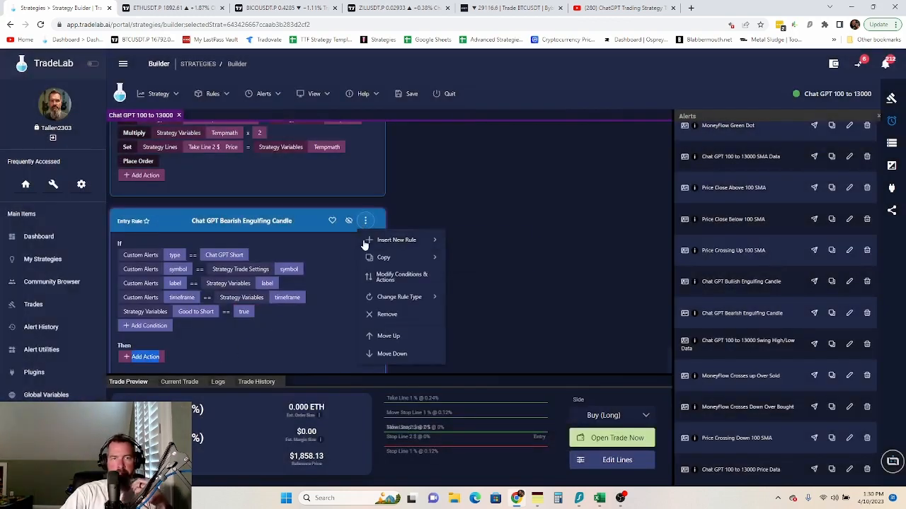
pyautogui.click(386, 278)
# - Add a Set action for Good to Long after the long rule's Place Order
pyautogui.moveTo(121, 311); pyautogui.dragTo(126, 252)
pyautogui.scroll(3, 347, 352)
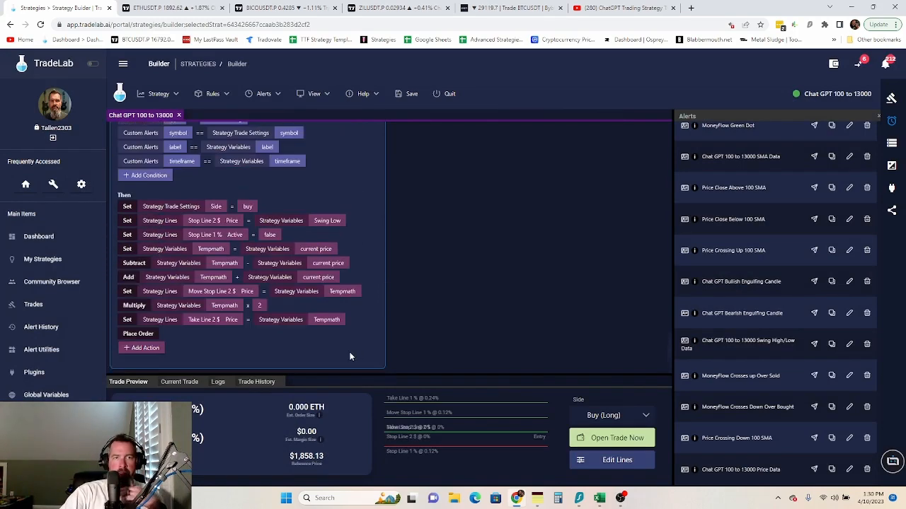
pyautogui.scroll(-3, 286, 360)
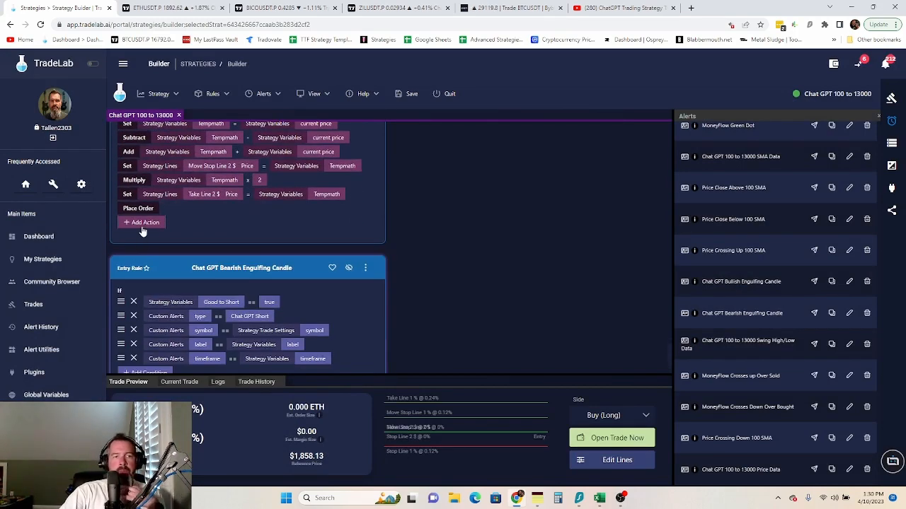
pyautogui.click(142, 223)
pyautogui.click(145, 80)
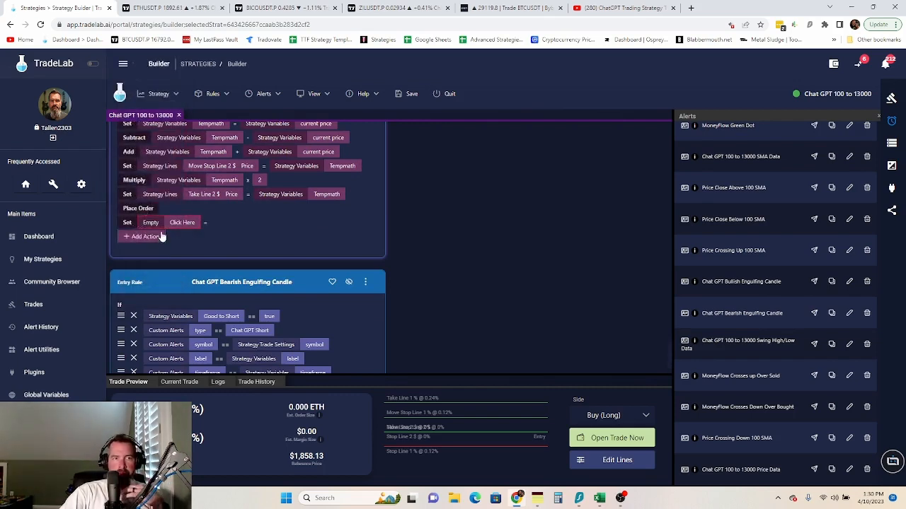
pyautogui.click(187, 223)
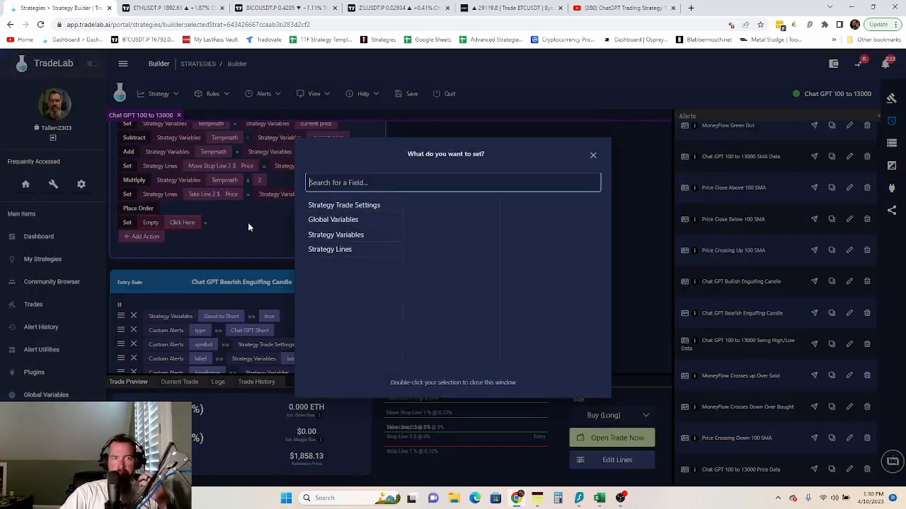
pyautogui.click(343, 239)
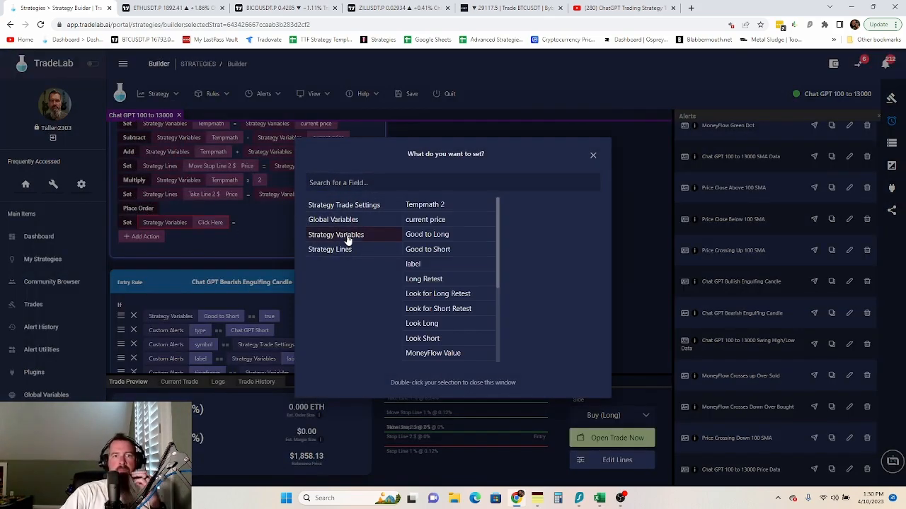
pyautogui.click(441, 239)
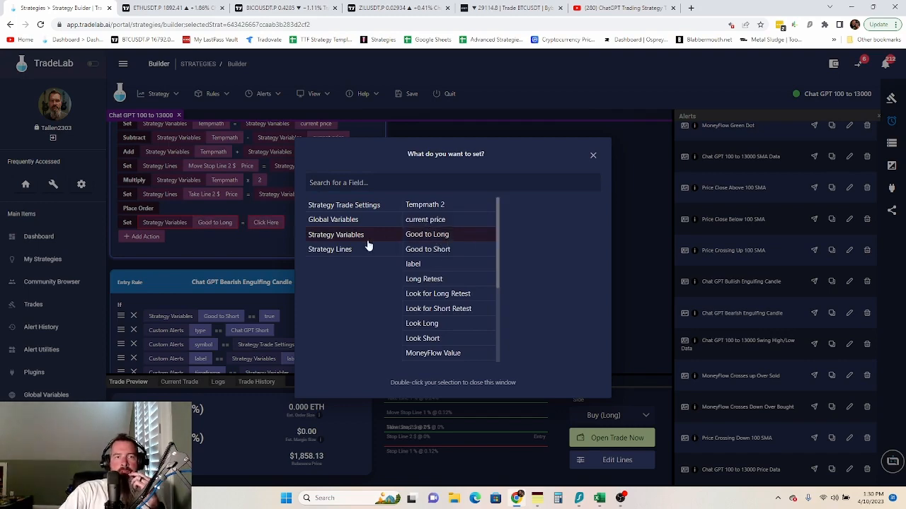
pyautogui.click(188, 238)
# - Add two more Set actions for Look for Long Retest and Look Long
pyautogui.click(175, 237)
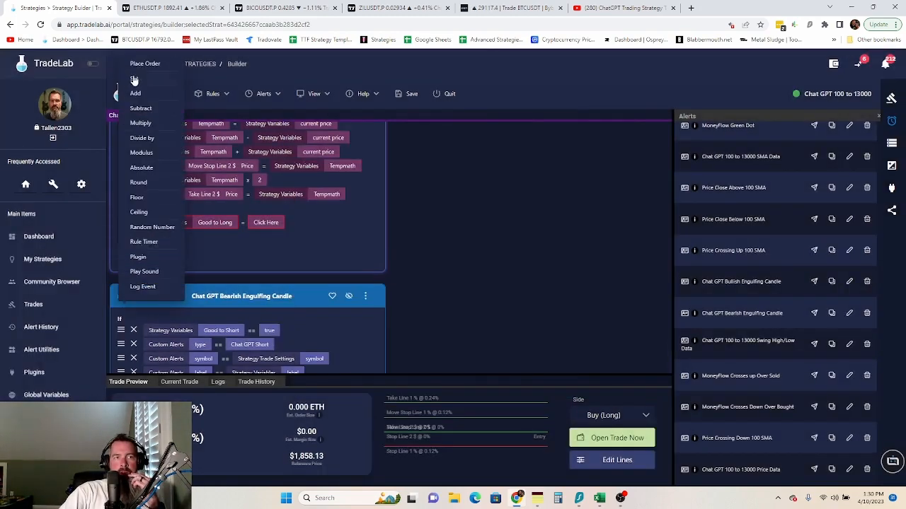
pyautogui.click(134, 80)
pyautogui.click(182, 237)
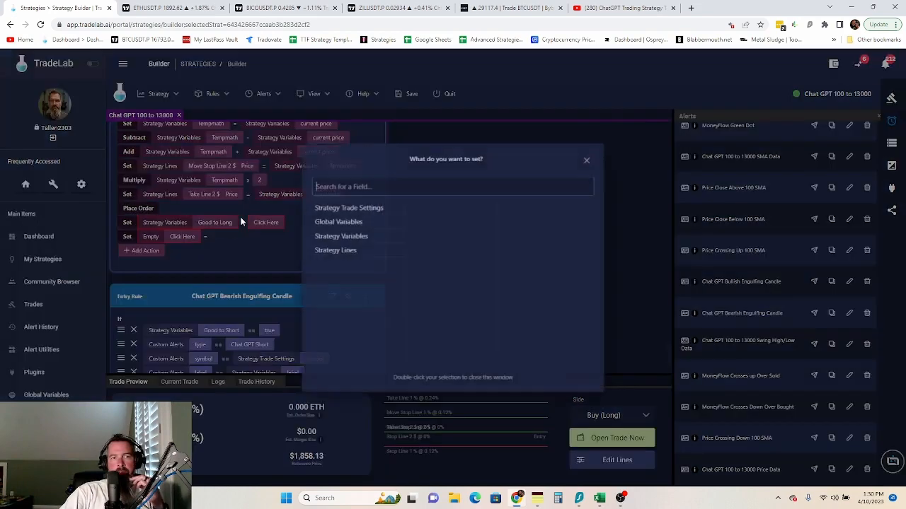
pyautogui.click(342, 234)
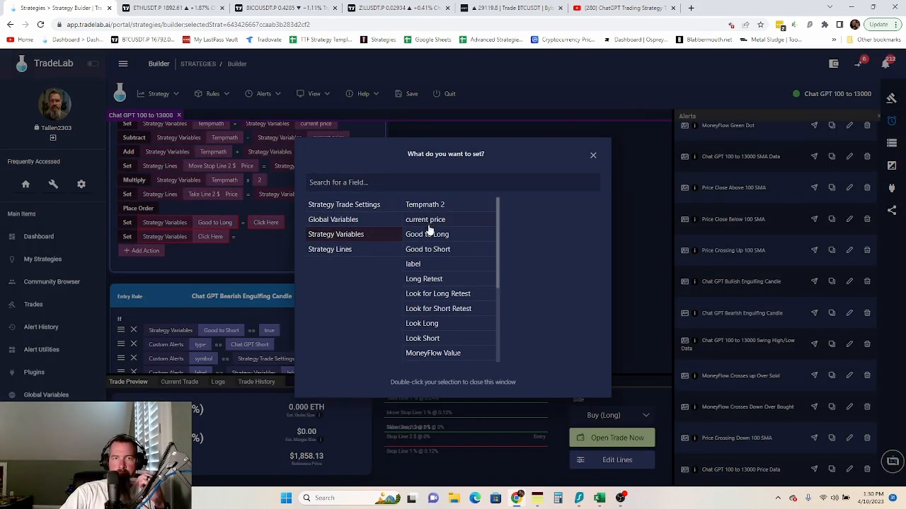
pyautogui.click(433, 294)
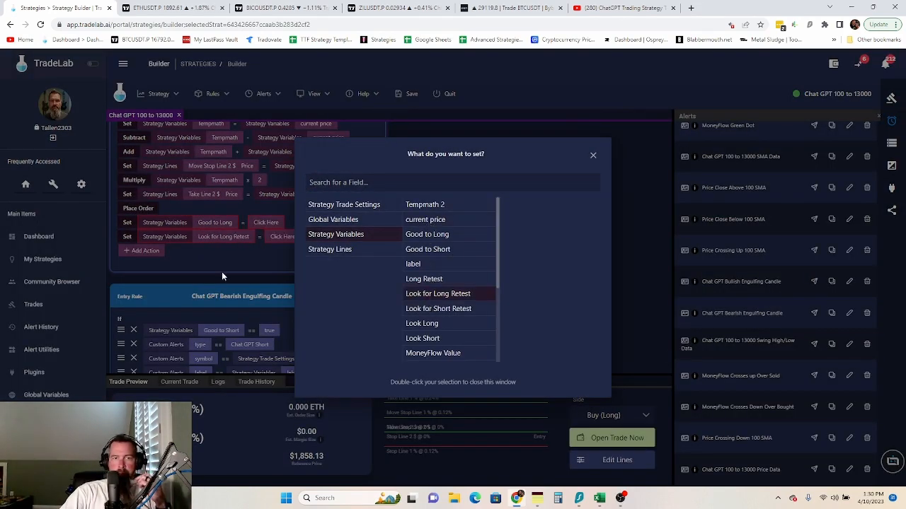
pyautogui.click(157, 251)
pyautogui.click(138, 250)
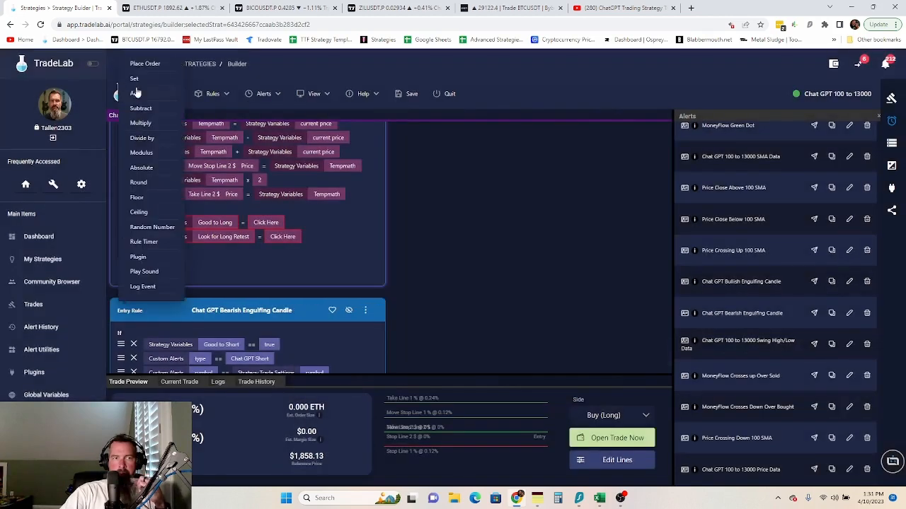
pyautogui.click(134, 79)
pyautogui.click(188, 252)
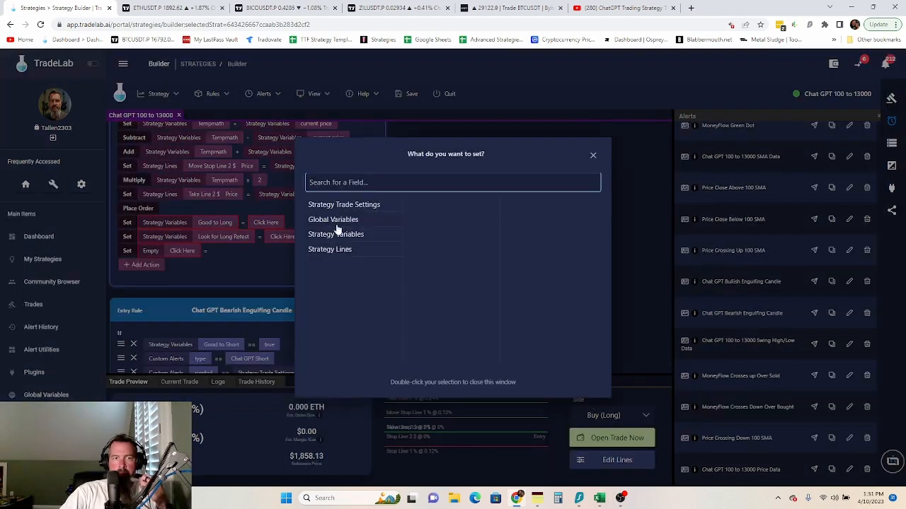
pyautogui.click(340, 235)
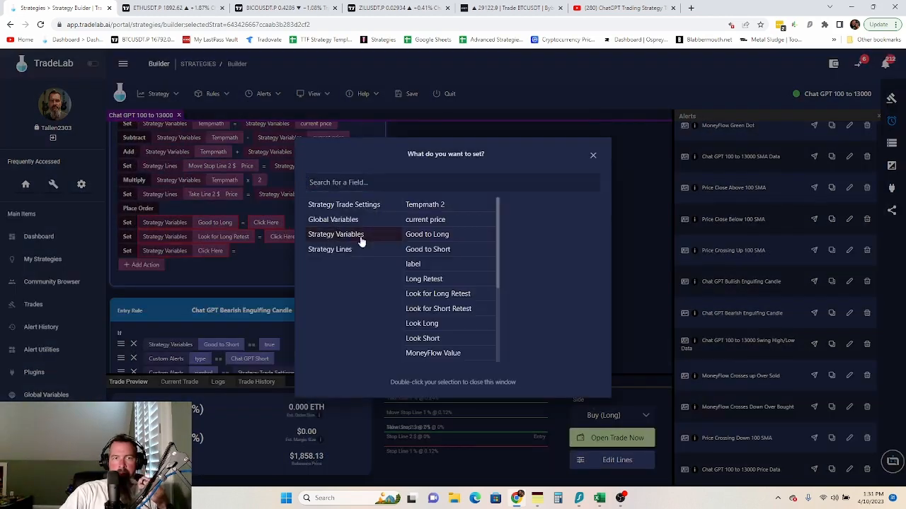
pyautogui.doubleClick(428, 325)
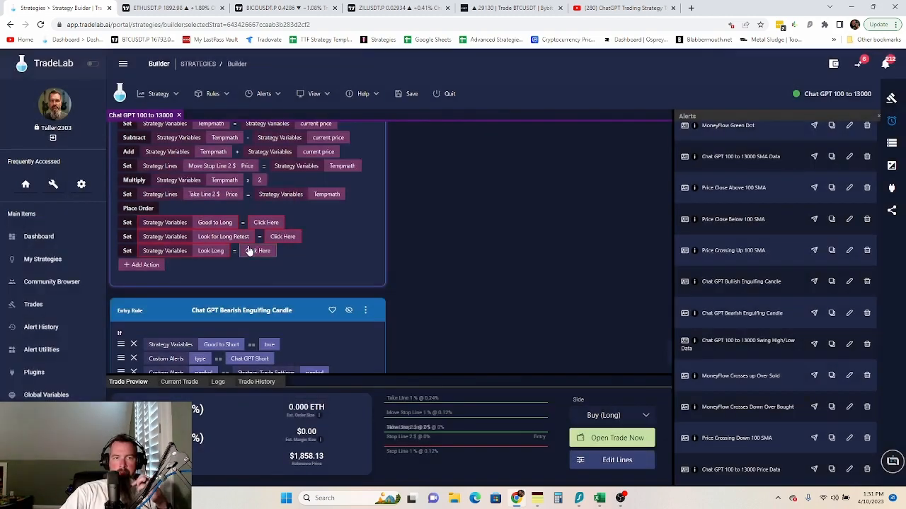
# - Set the values of Look Long, Look for Long Retest and Good to Long to False
pyautogui.click(258, 251)
pyautogui.doubleClick(431, 200)
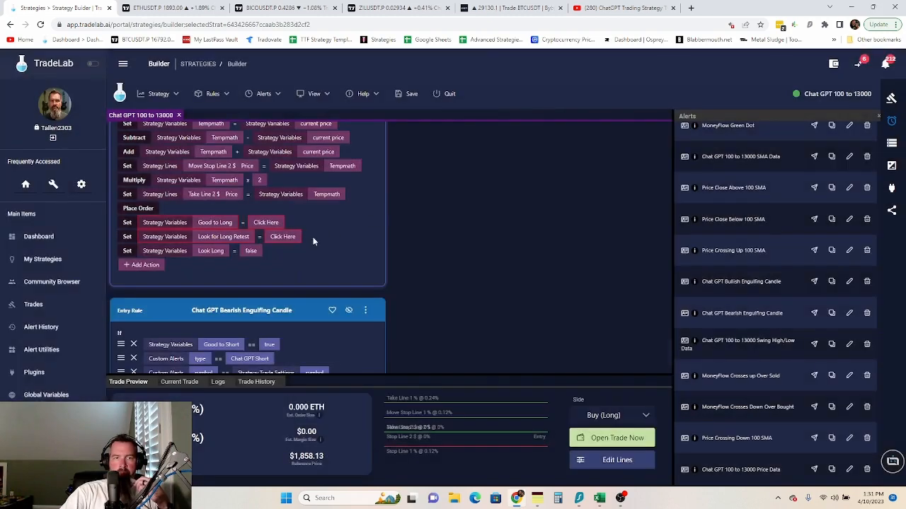
pyautogui.click(283, 237)
pyautogui.doubleClick(438, 206)
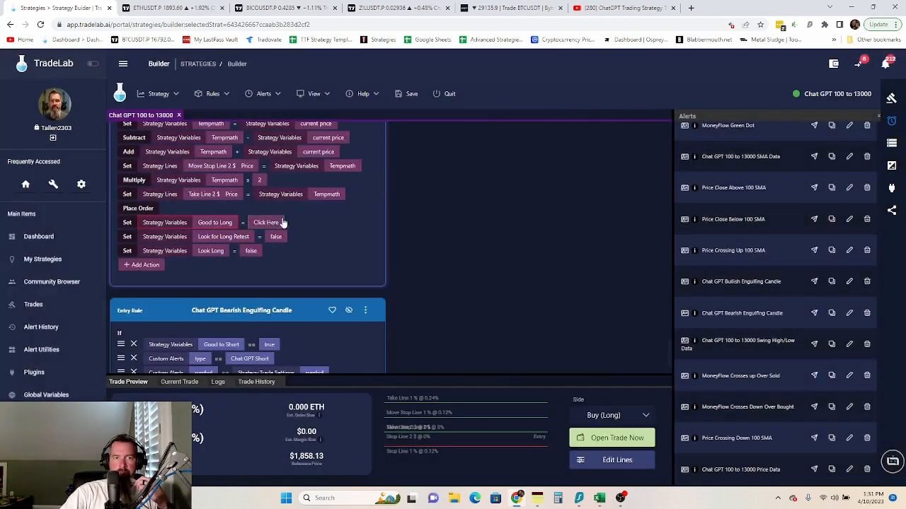
pyautogui.click(279, 222)
pyautogui.doubleClick(453, 202)
pyautogui.scroll(-3, 311, 273)
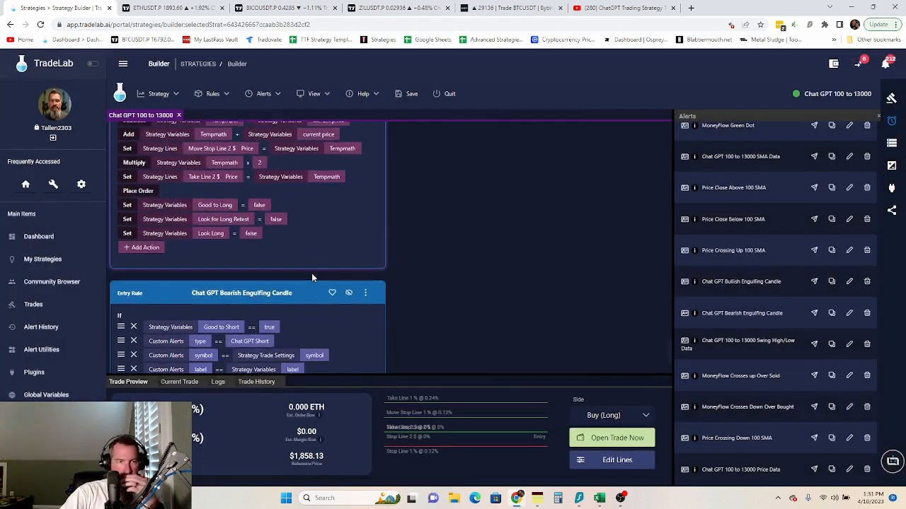
# - Add a Set action making the strategy trade setting Side equal Sell (Short)
pyautogui.scroll(5, 241, 336)
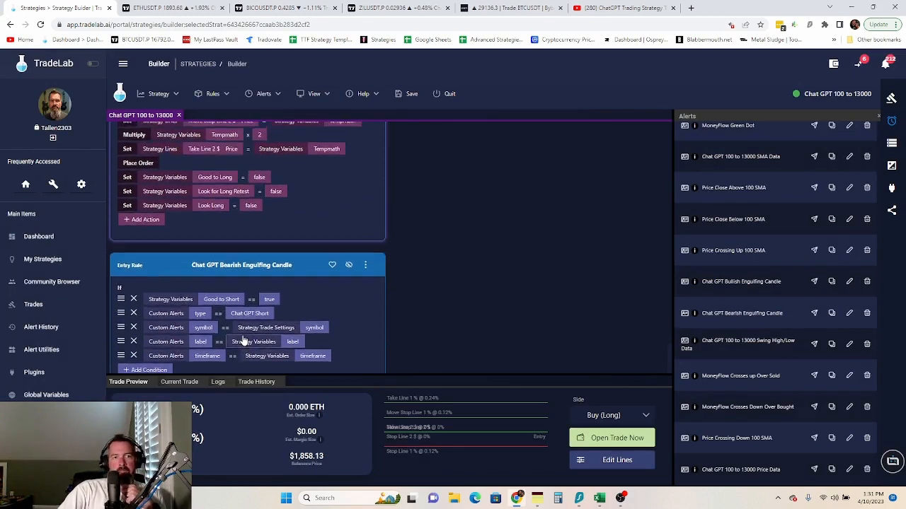
pyautogui.scroll(-3, 256, 293)
pyautogui.click(136, 346)
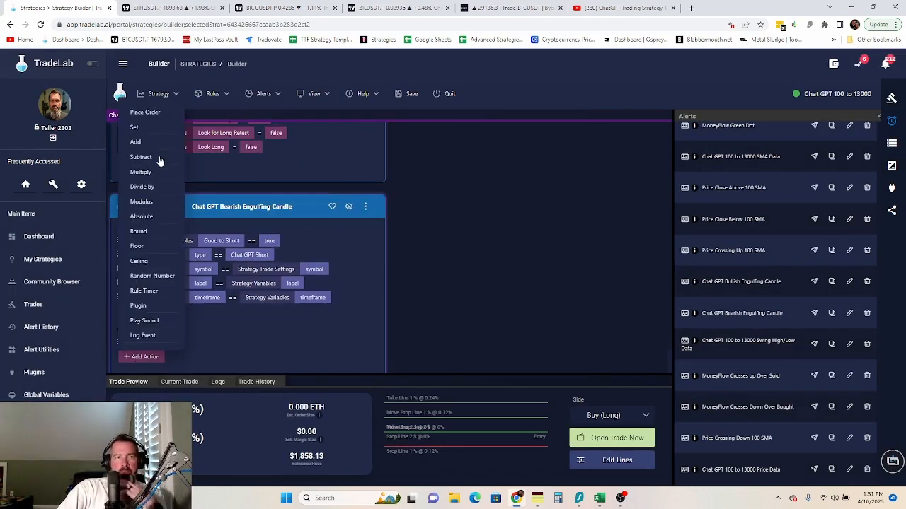
pyautogui.click(135, 128)
pyautogui.click(202, 343)
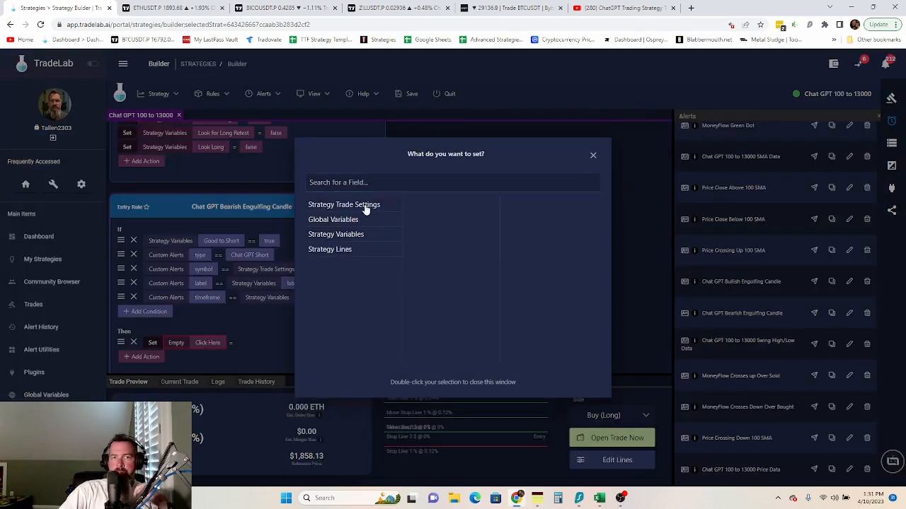
pyautogui.click(368, 205)
pyautogui.scroll(-5, 427, 283)
pyautogui.scroll(-5, 428, 288)
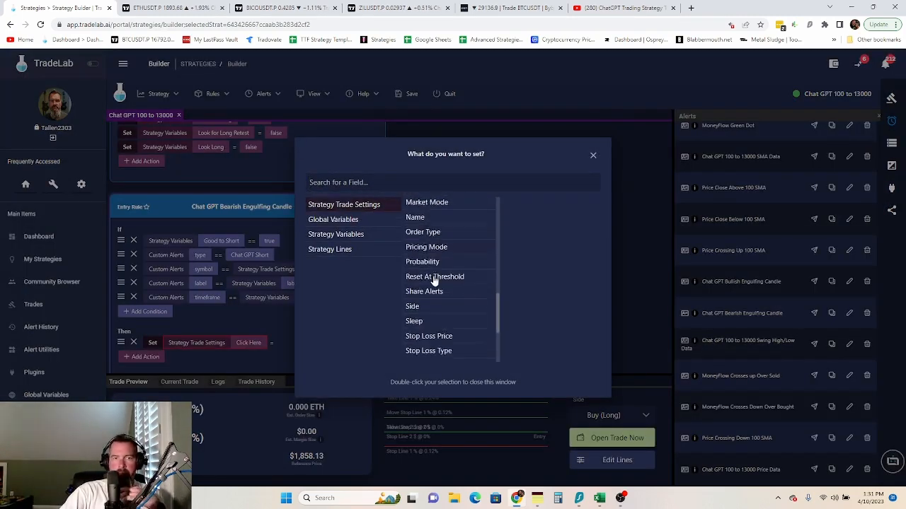
pyautogui.scroll(1, 430, 227)
pyautogui.scroll(1, 427, 237)
pyautogui.click(417, 284)
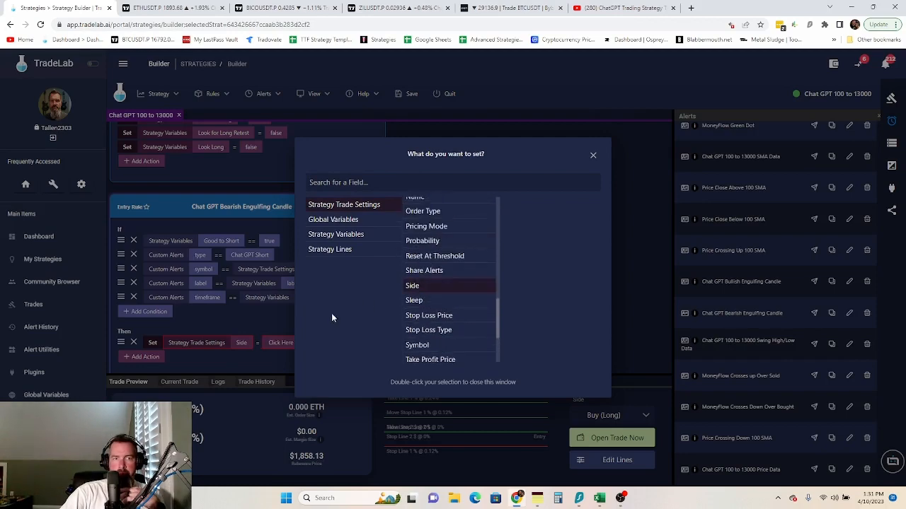
pyautogui.click(281, 343)
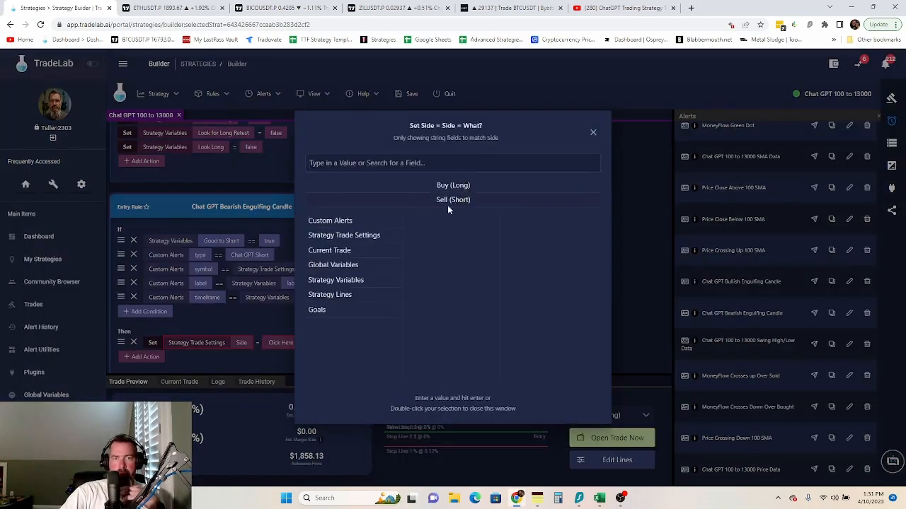
pyautogui.doubleClick(448, 201)
pyautogui.scroll(-1, 289, 328)
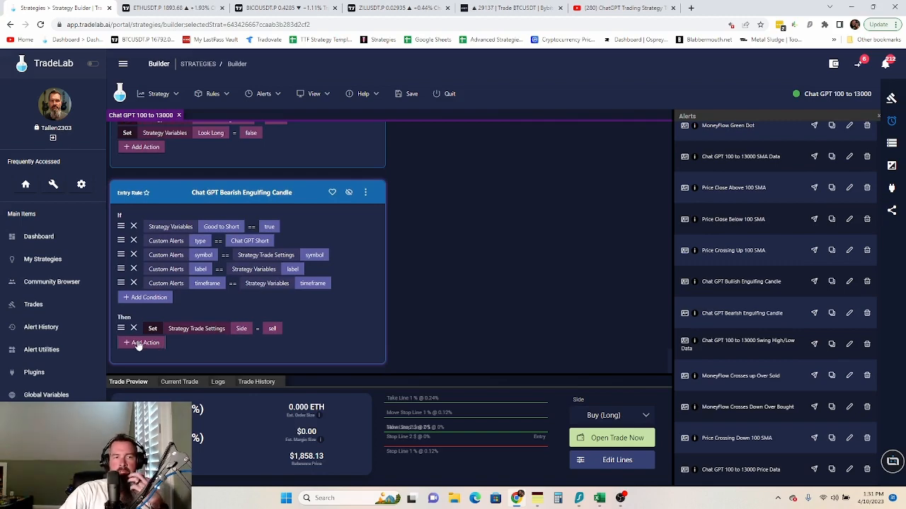
# - Add a Set action making Stop Line 2 $ Price equal the Swing High variable
pyautogui.click(139, 344)
pyautogui.click(134, 128)
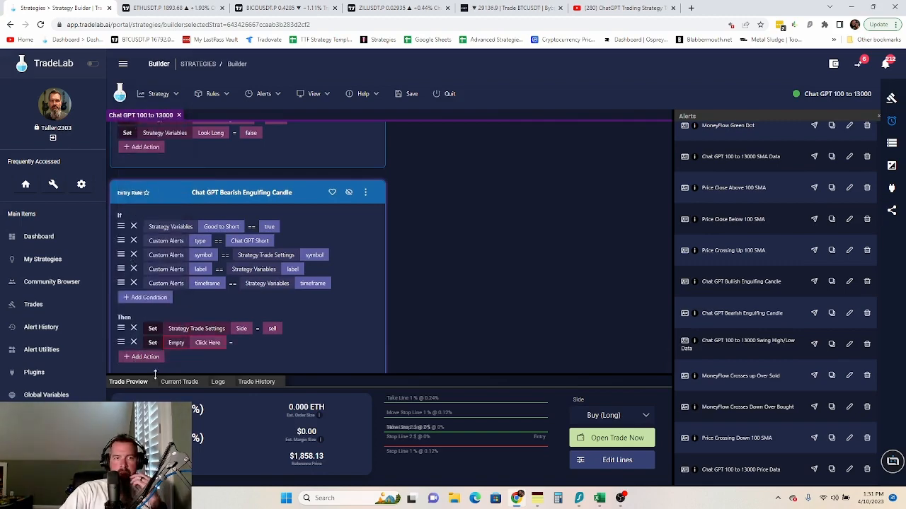
pyautogui.click(214, 346)
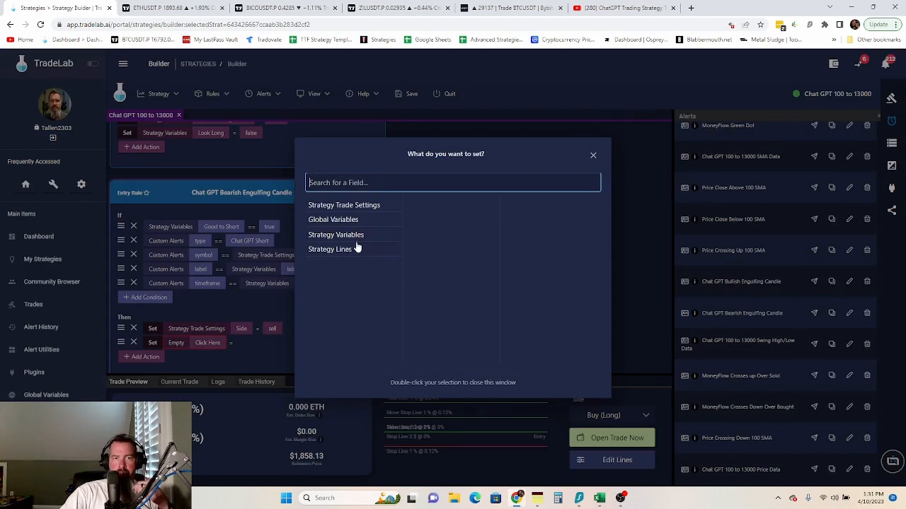
pyautogui.click(364, 248)
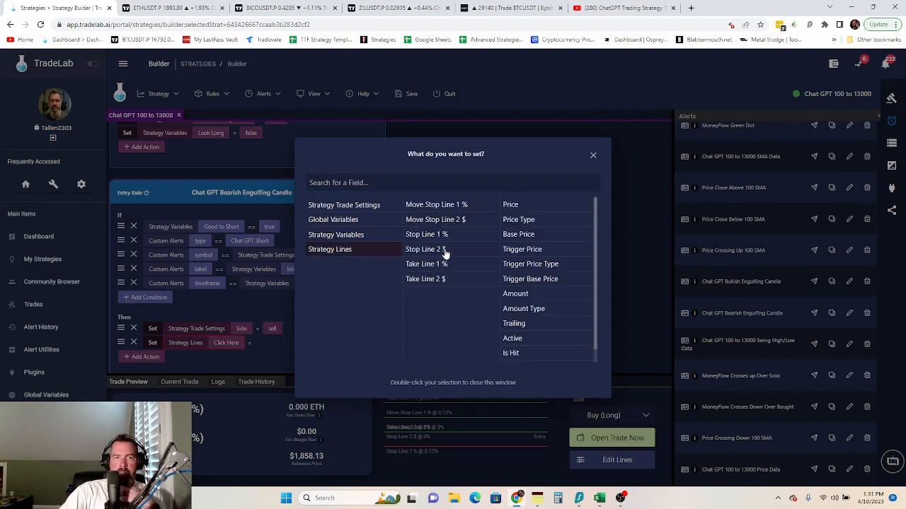
pyautogui.click(437, 251)
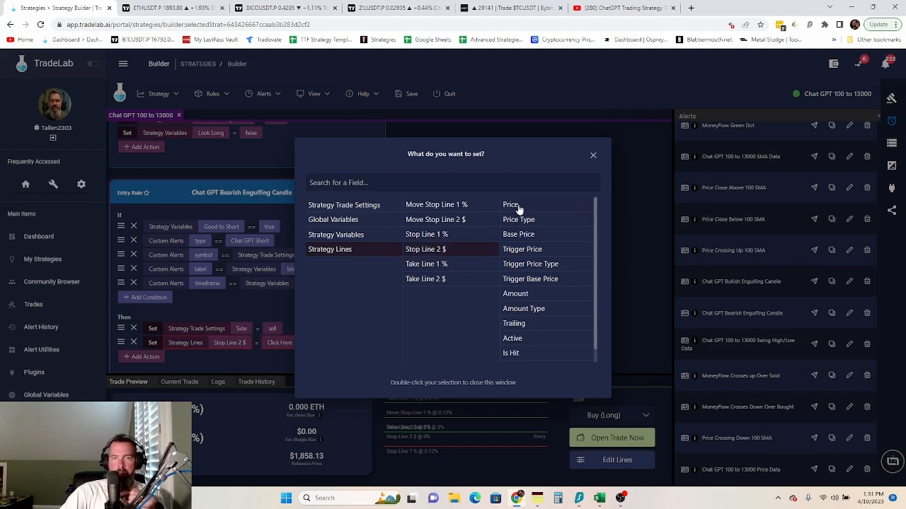
pyautogui.doubleClick(519, 209)
pyautogui.click(304, 342)
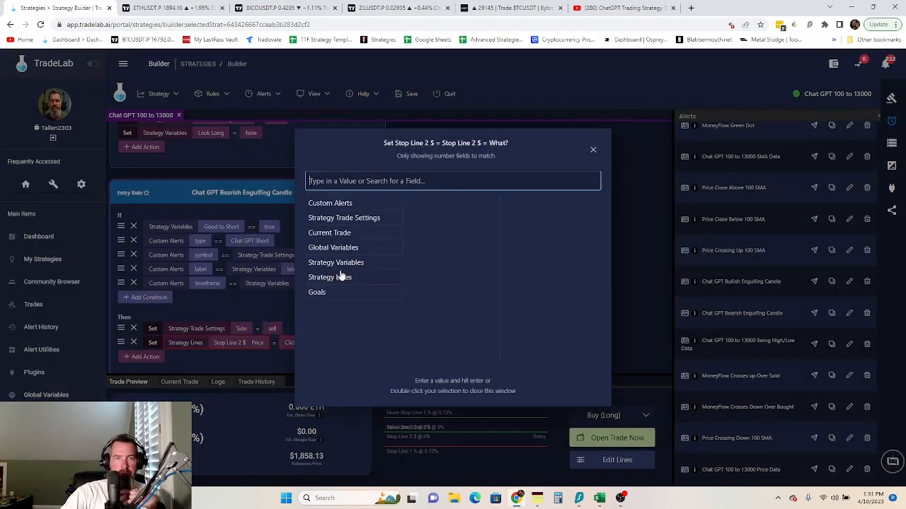
pyautogui.click(350, 263)
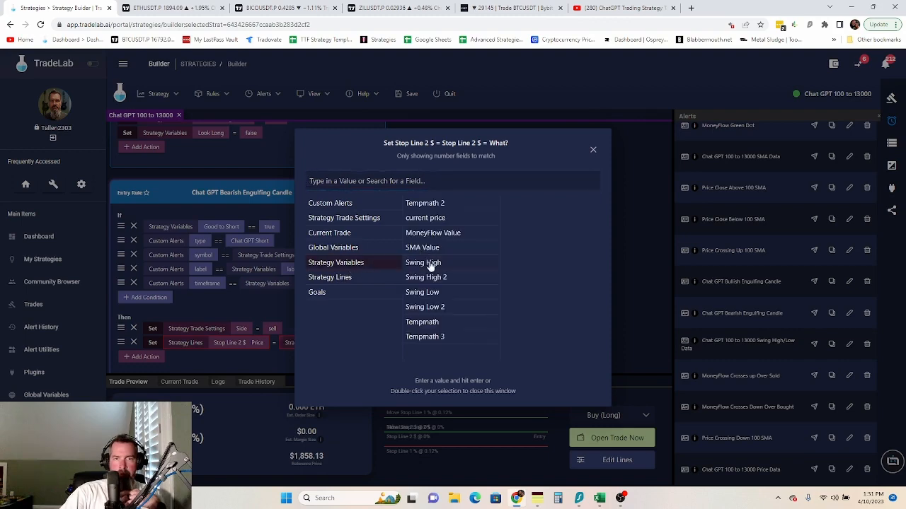
pyautogui.doubleClick(429, 263)
pyautogui.scroll(-1, 363, 307)
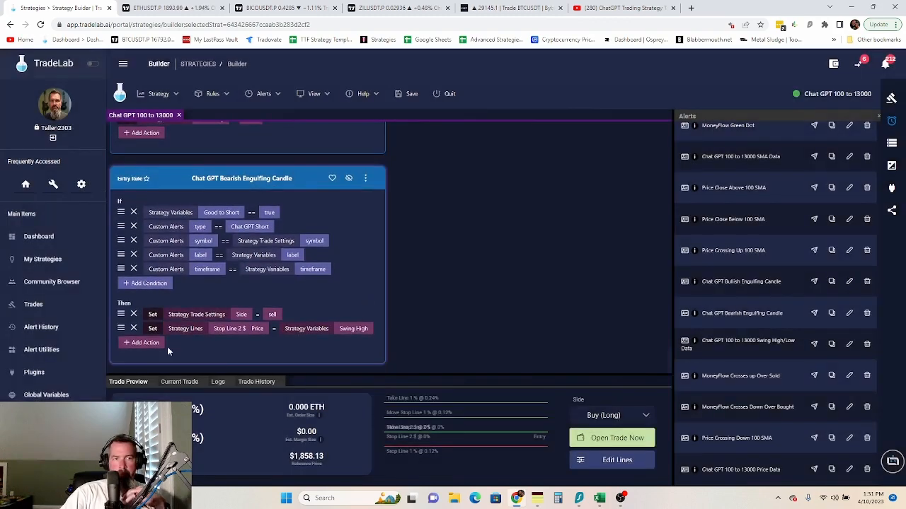
pyautogui.click(146, 343)
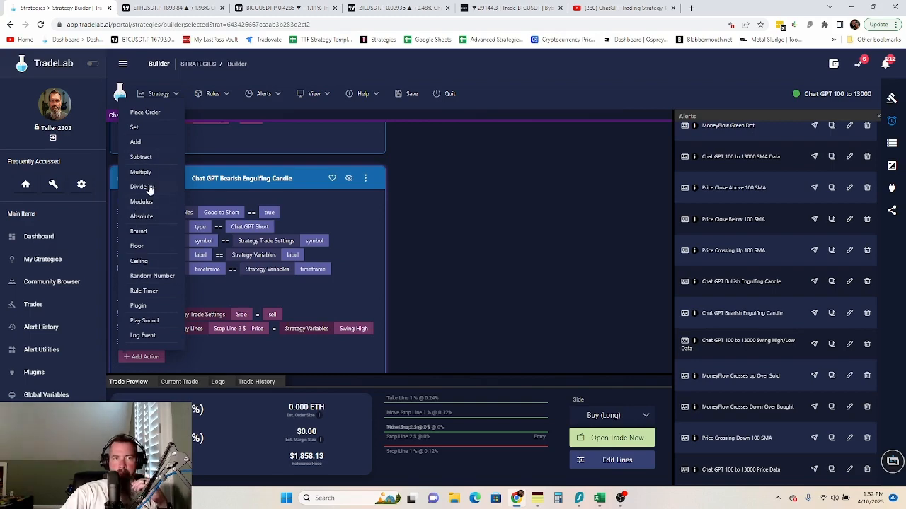
# - Add a Set action making the Tempmath variable equal Swing High
pyautogui.click(134, 127)
pyautogui.click(203, 342)
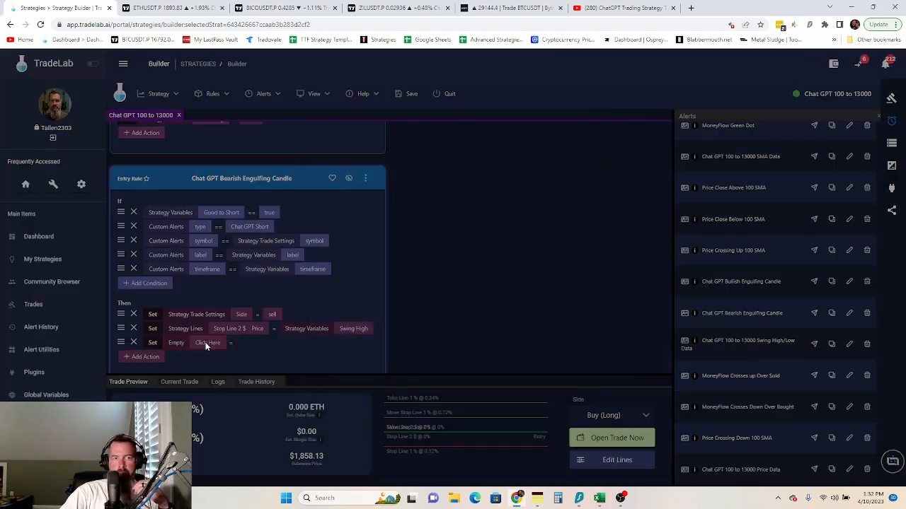
pyautogui.click(346, 235)
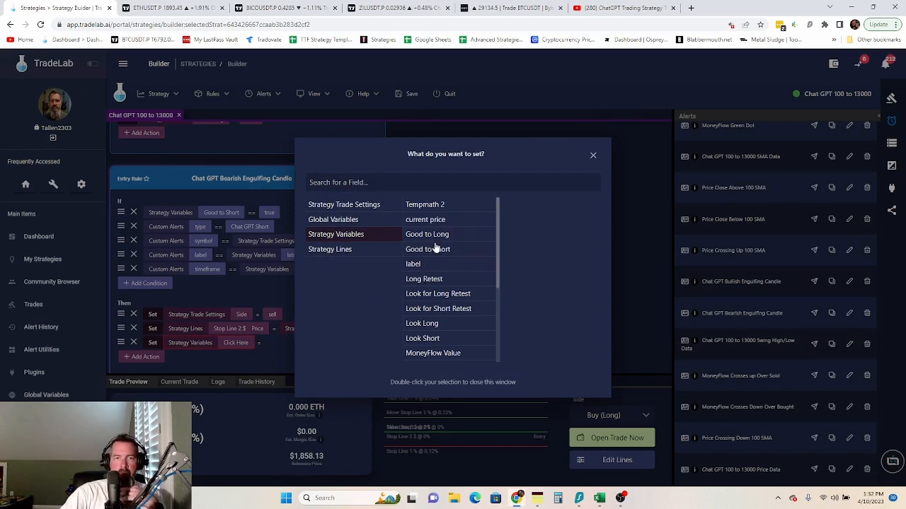
pyautogui.scroll(-3, 434, 250)
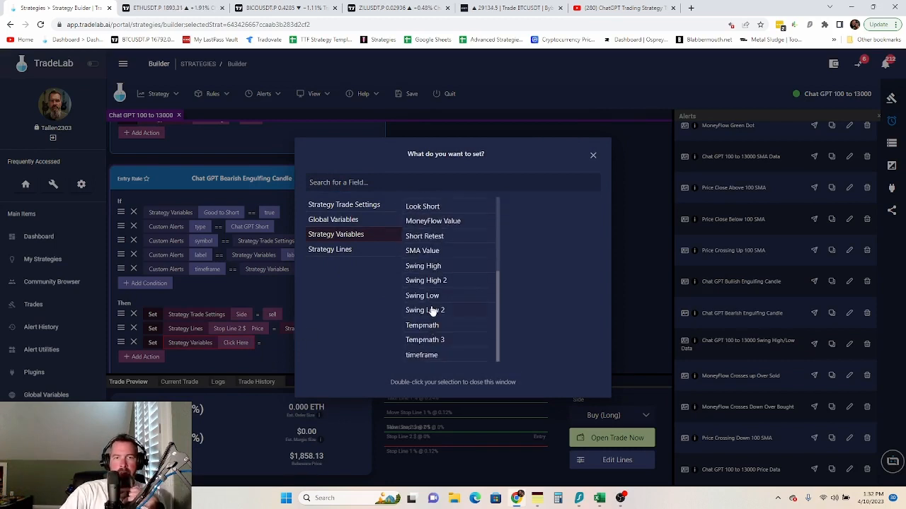
pyautogui.click(435, 268)
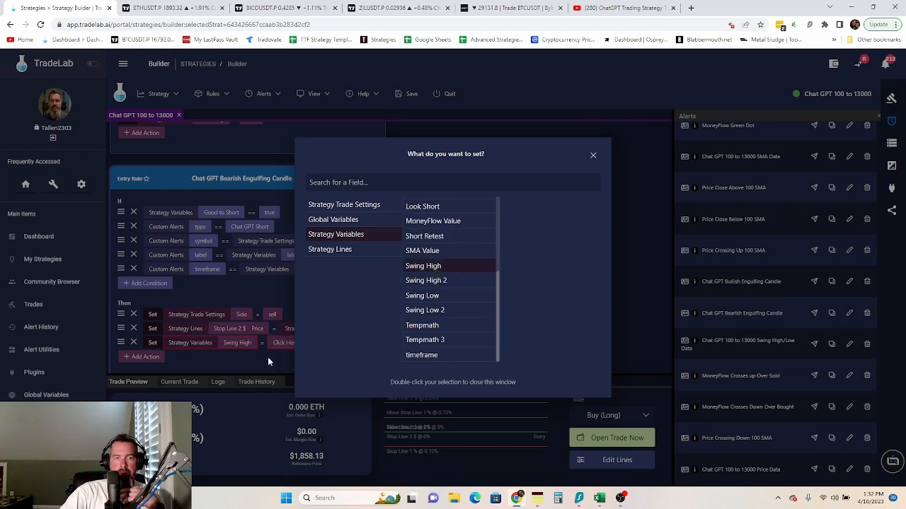
pyautogui.doubleClick(427, 269)
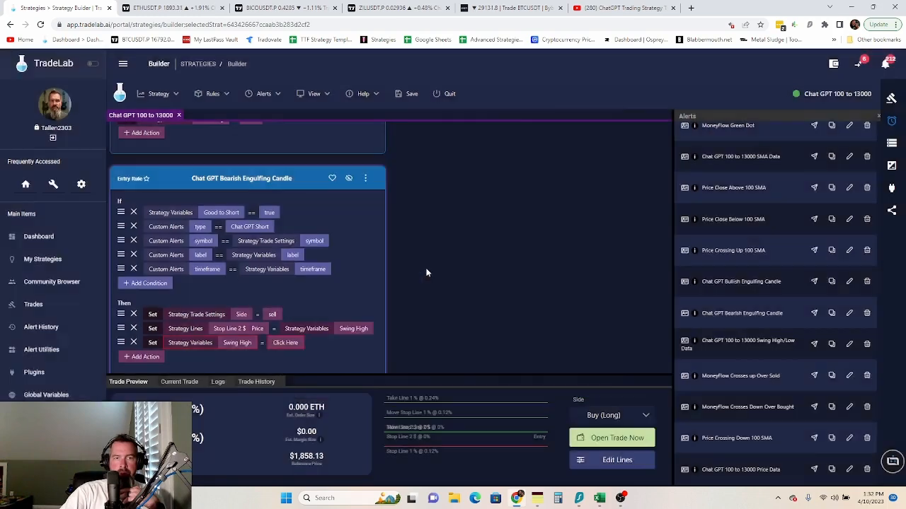
pyautogui.click(283, 342)
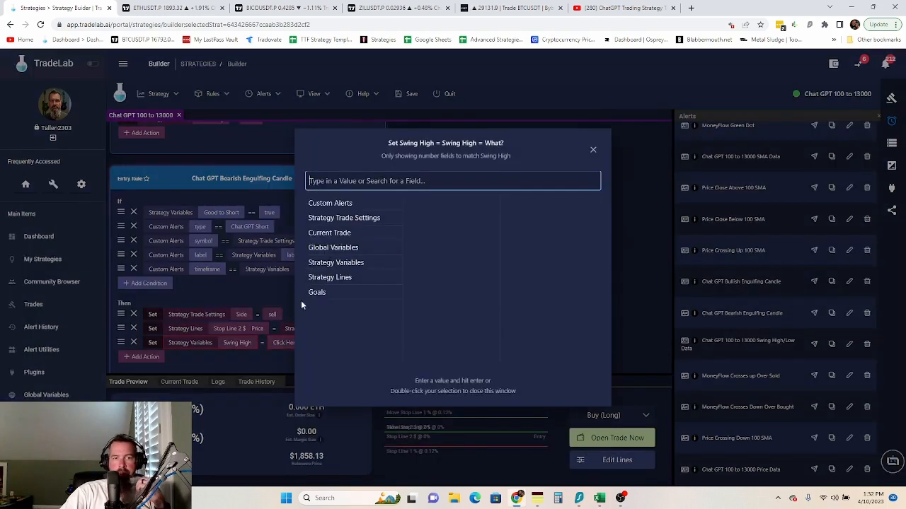
pyautogui.click(212, 359)
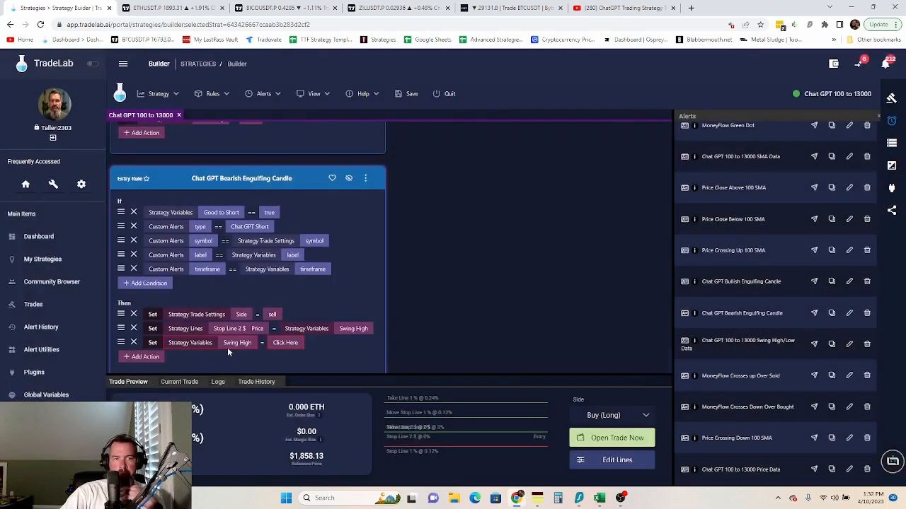
pyautogui.click(235, 344)
pyautogui.scroll(-2, 414, 321)
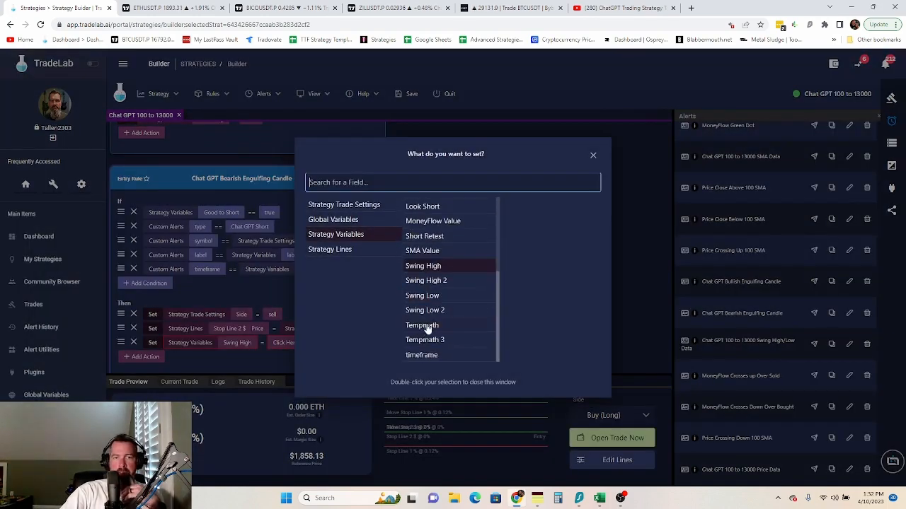
pyautogui.click(429, 328)
pyautogui.click(287, 345)
pyautogui.click(283, 342)
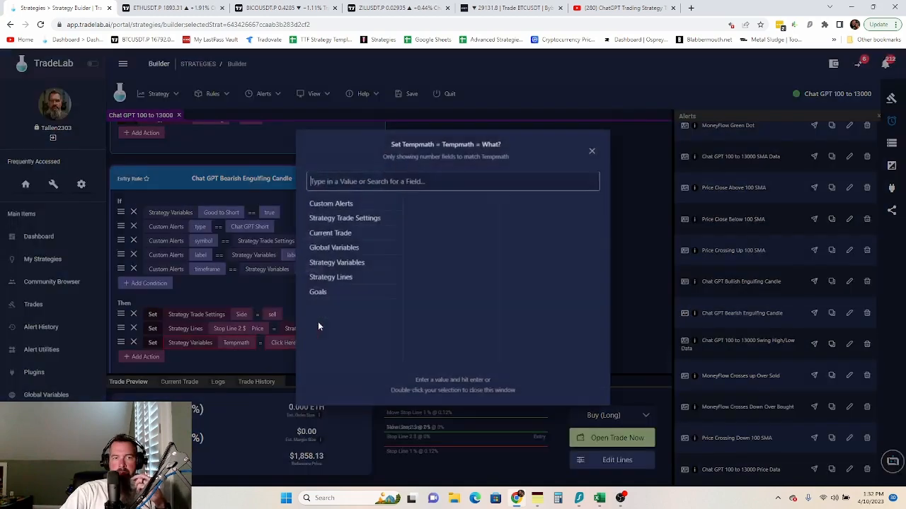
pyautogui.click(347, 263)
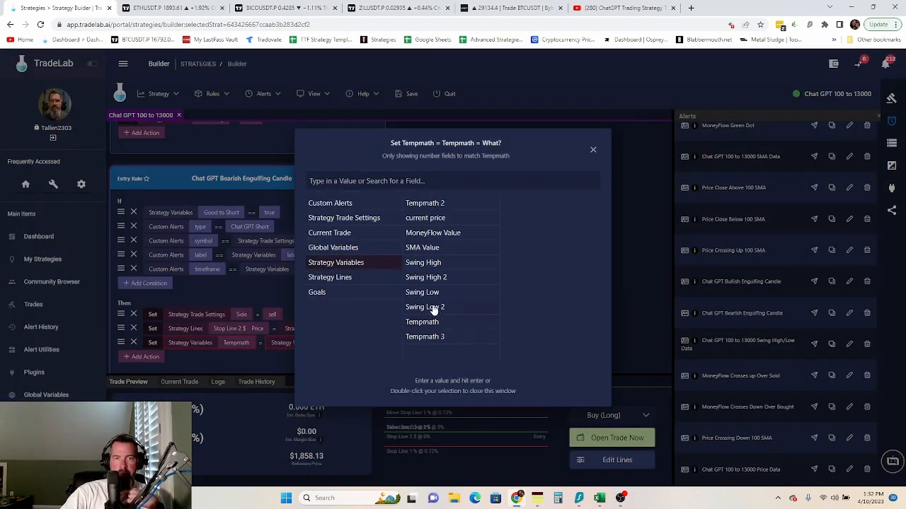
pyautogui.doubleClick(433, 264)
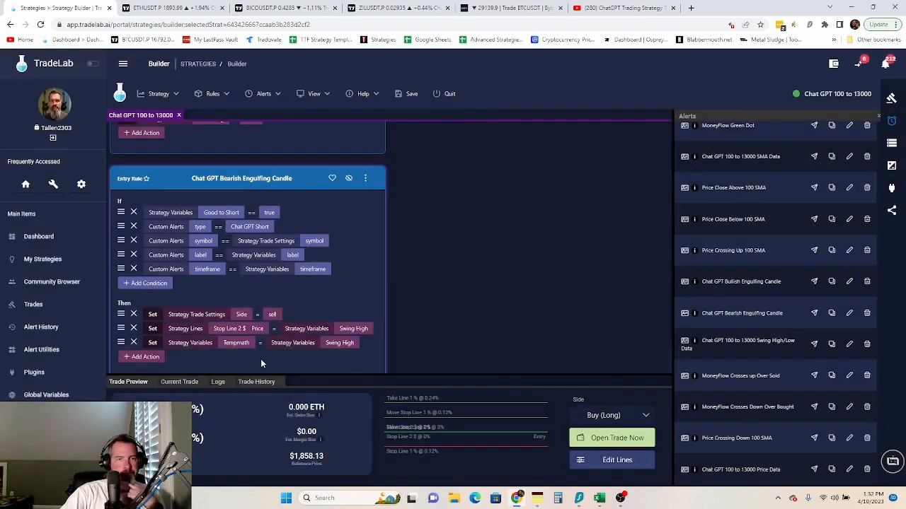
pyautogui.scroll(-1, 178, 362)
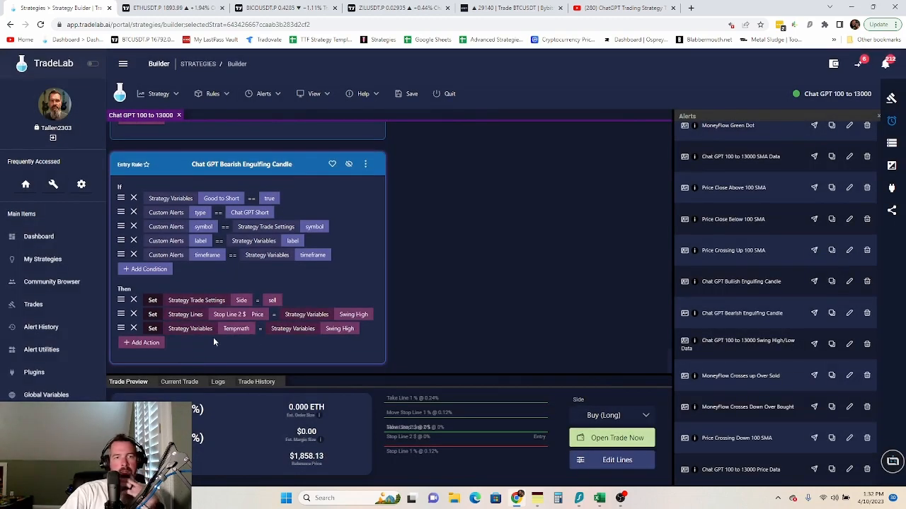
# - Add a Set action making Tempmath 2 equal the current price variable
pyautogui.click(145, 343)
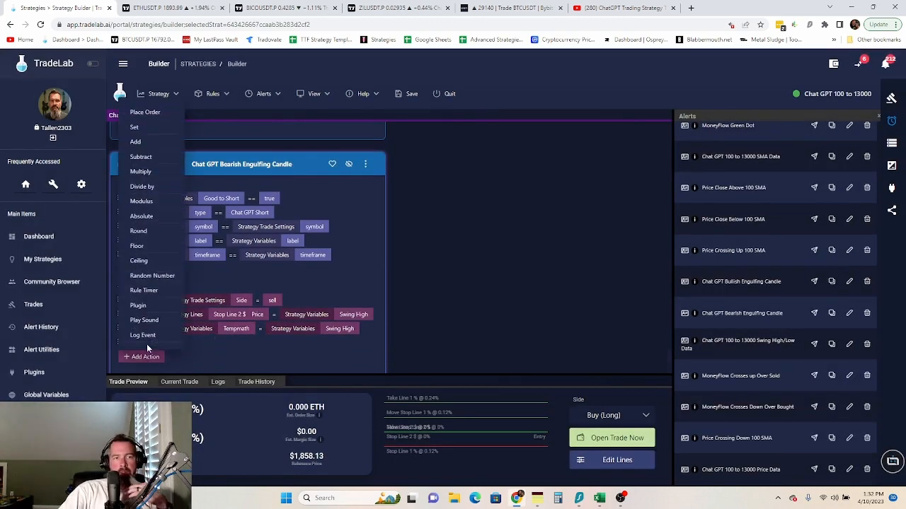
pyautogui.click(135, 127)
pyautogui.click(206, 343)
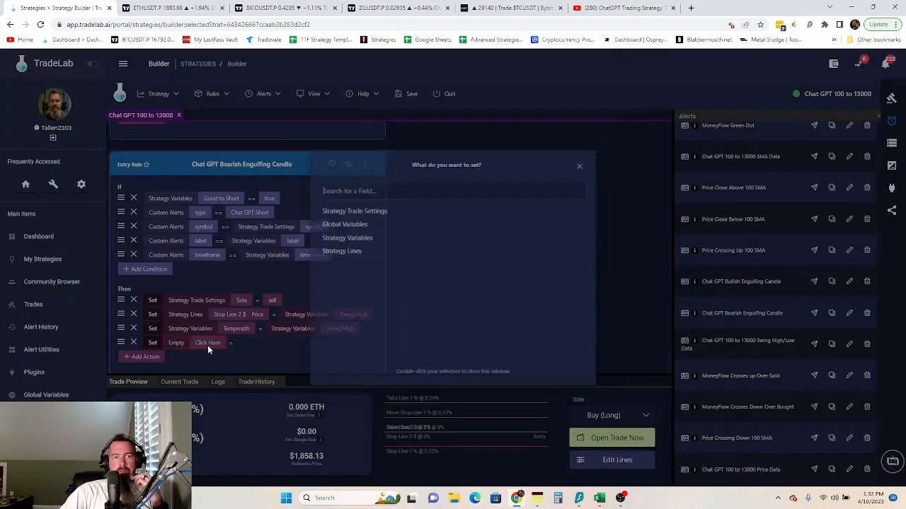
pyautogui.click(354, 234)
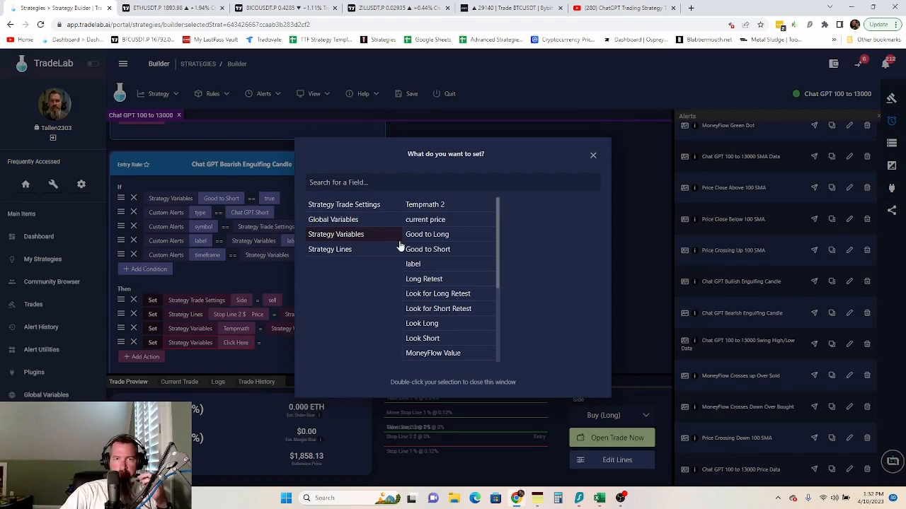
pyautogui.doubleClick(444, 206)
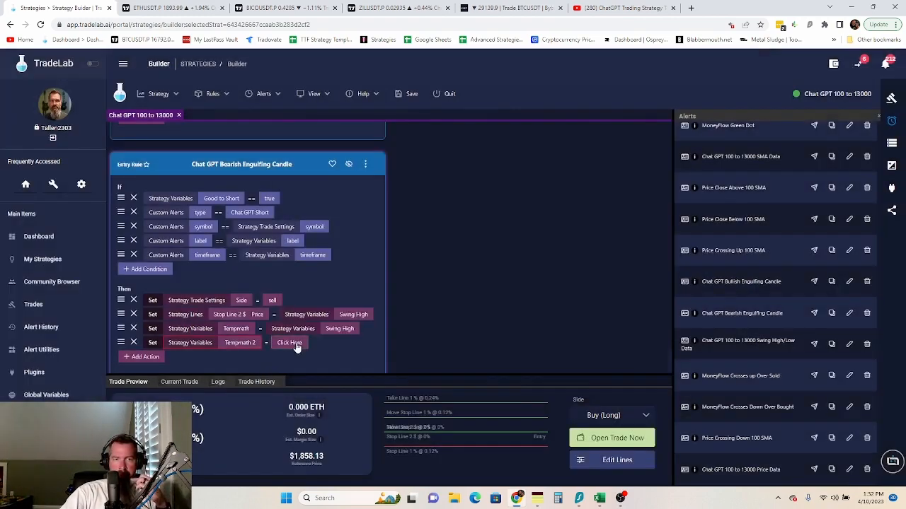
pyautogui.click(293, 343)
pyautogui.click(348, 264)
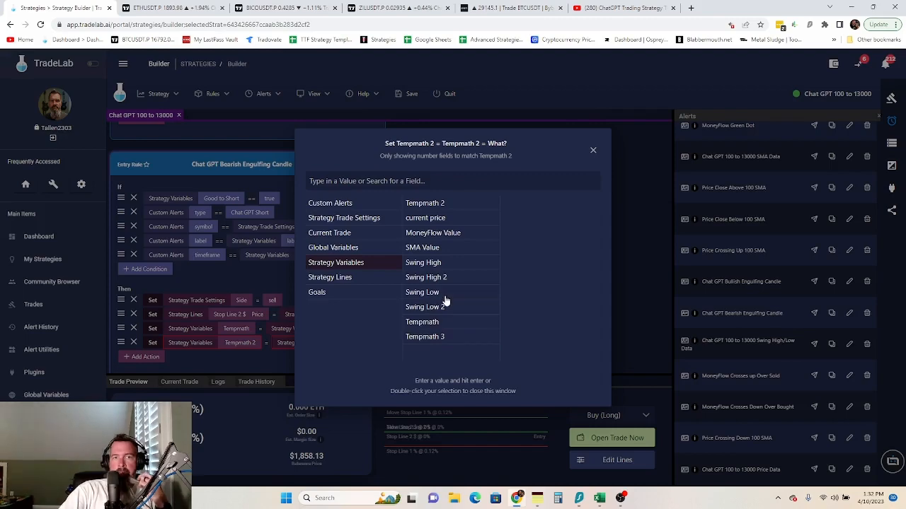
pyautogui.click(433, 219)
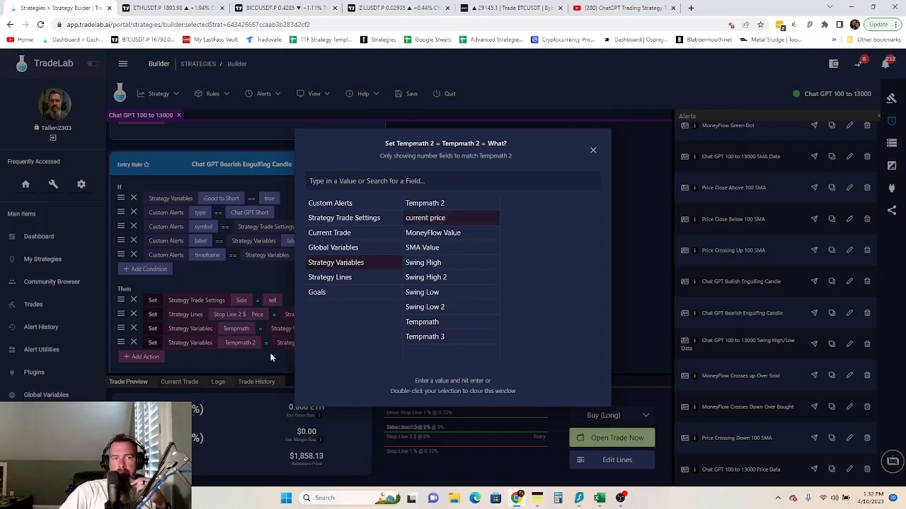
pyautogui.doubleClick(427, 222)
pyautogui.scroll(-1, 269, 356)
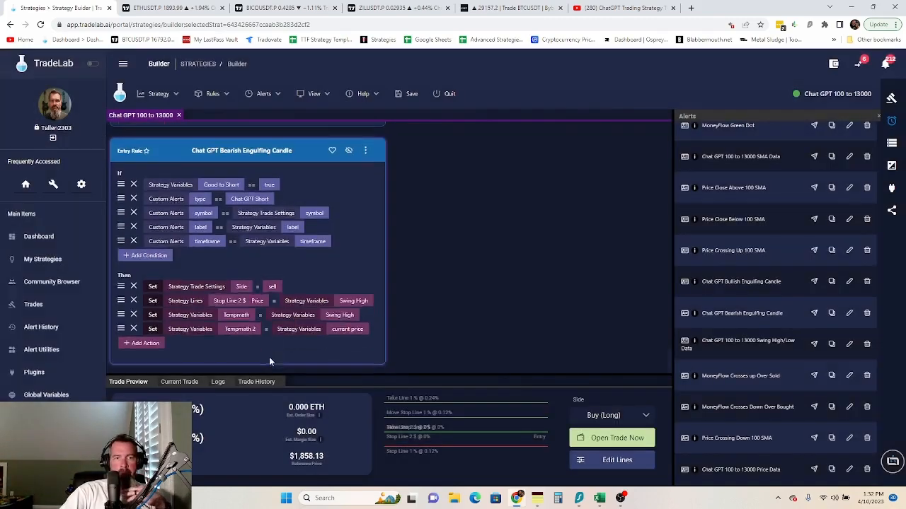
# - Add a Subtract action taking Tempmath 2 away from Tempmath
pyautogui.click(140, 346)
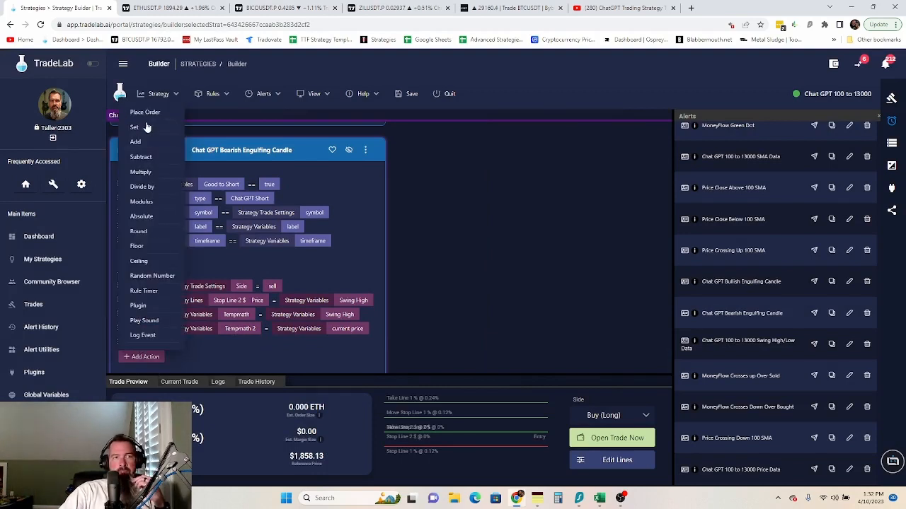
pyautogui.click(145, 127)
pyautogui.click(153, 344)
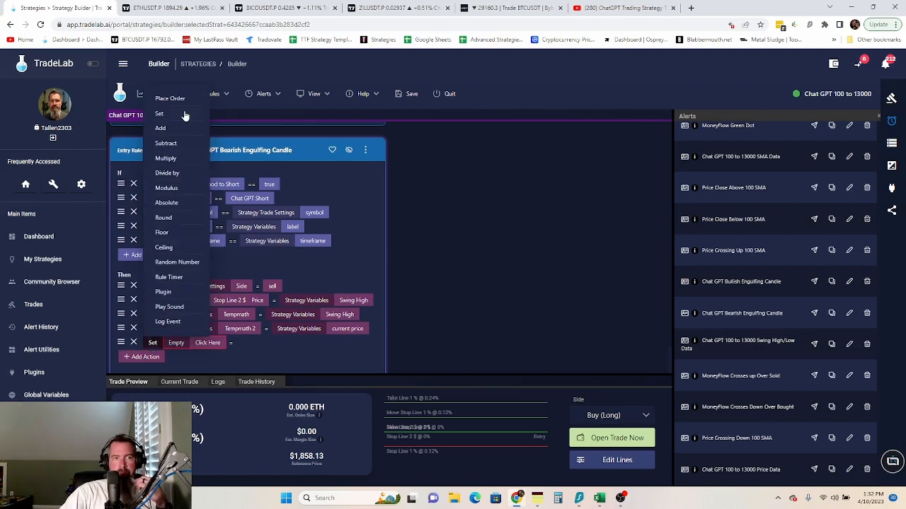
pyautogui.click(181, 145)
pyautogui.click(220, 342)
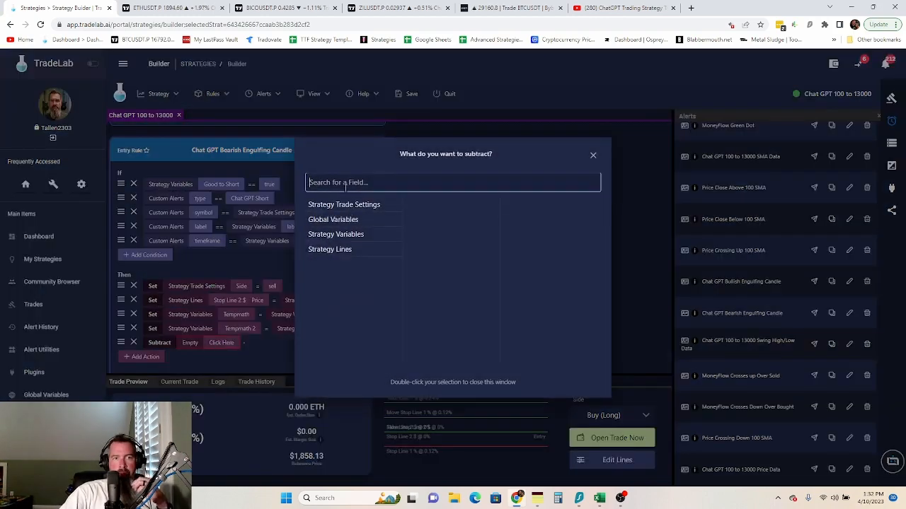
pyautogui.click(348, 235)
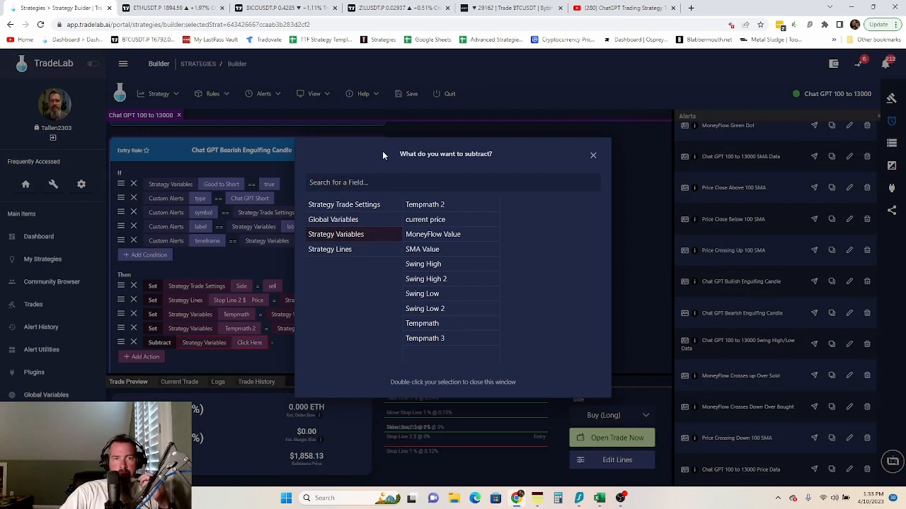
pyautogui.moveTo(382, 151); pyautogui.dragTo(458, 146)
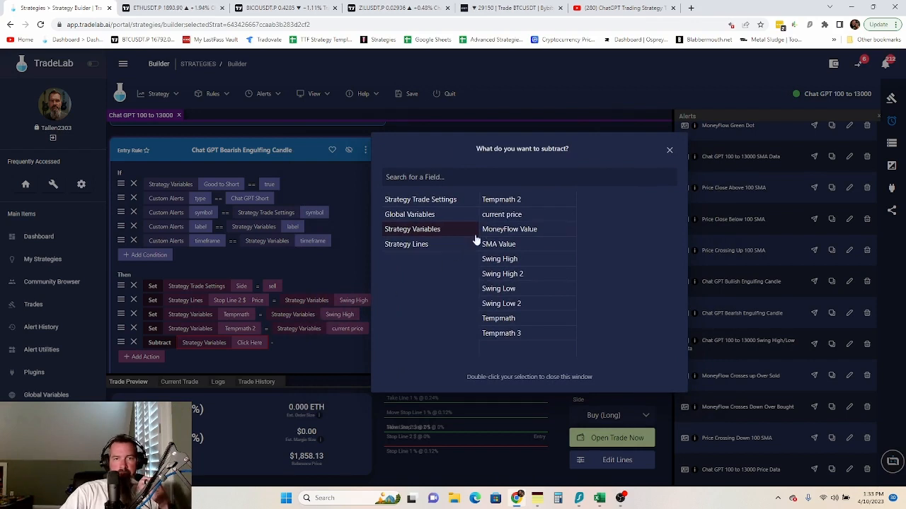
pyautogui.click(498, 320)
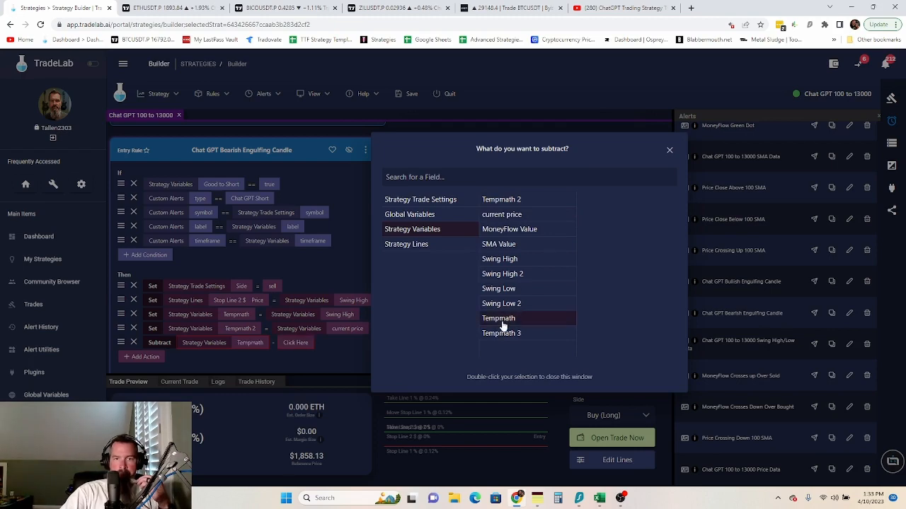
pyautogui.click(297, 344)
pyautogui.click(296, 343)
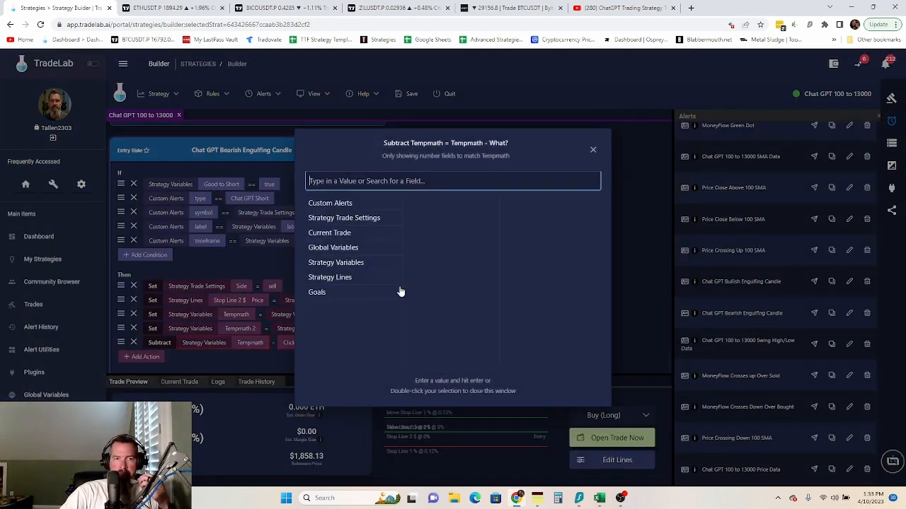
pyautogui.click(347, 263)
pyautogui.click(439, 203)
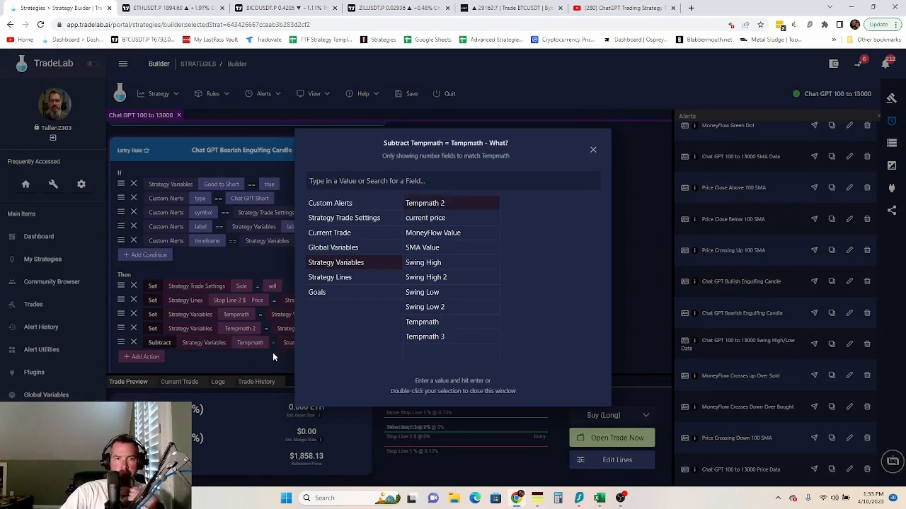
pyautogui.click(273, 352)
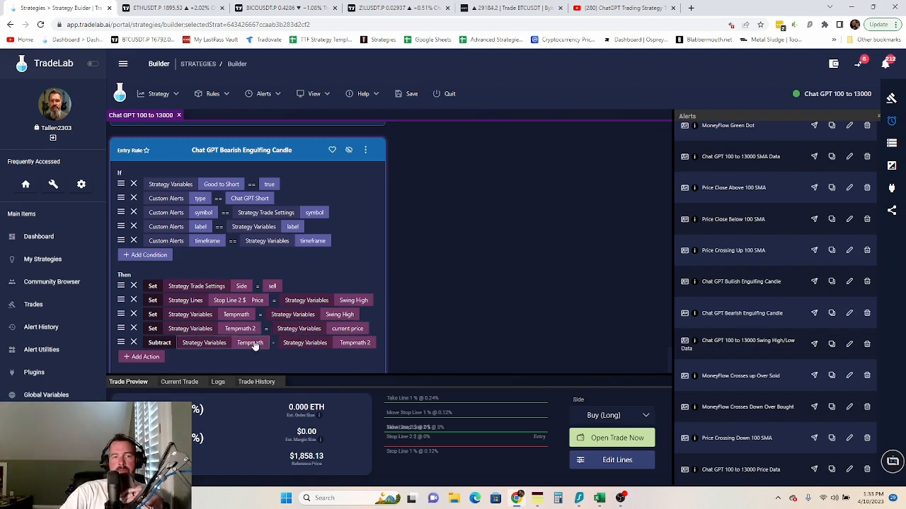
# - Add a Subtract action taking Tempmath away from Tempmath 2
pyautogui.click(145, 358)
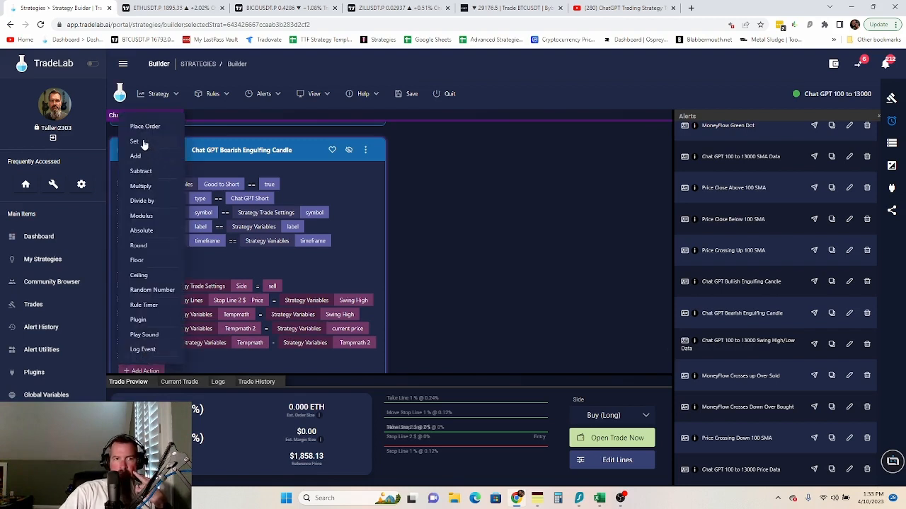
pyautogui.click(140, 172)
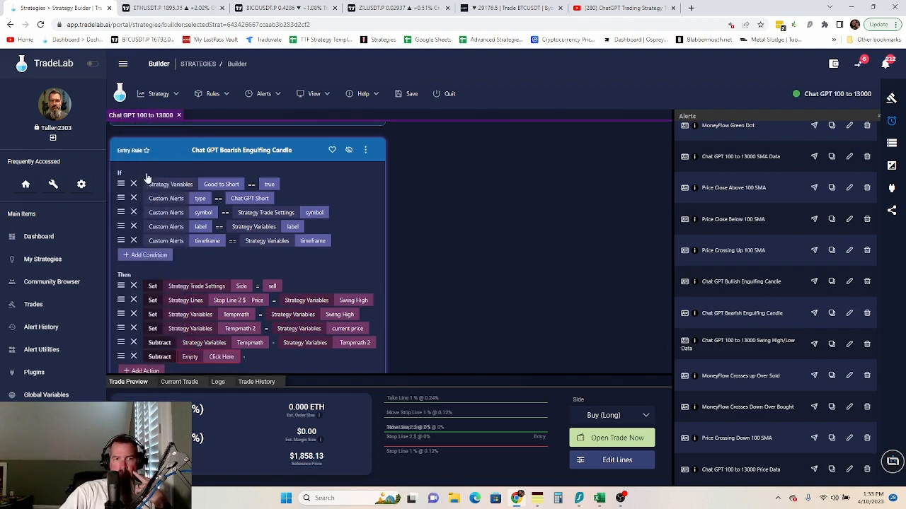
pyautogui.click(221, 358)
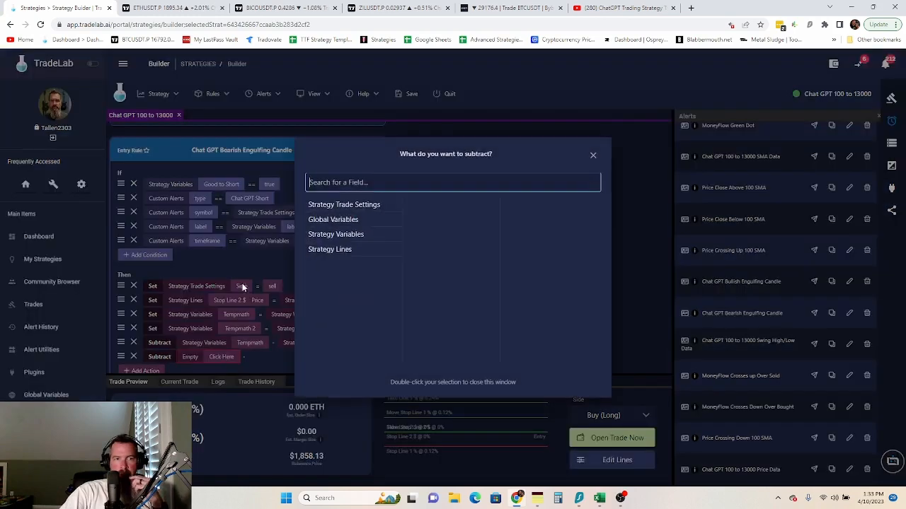
pyautogui.click(358, 235)
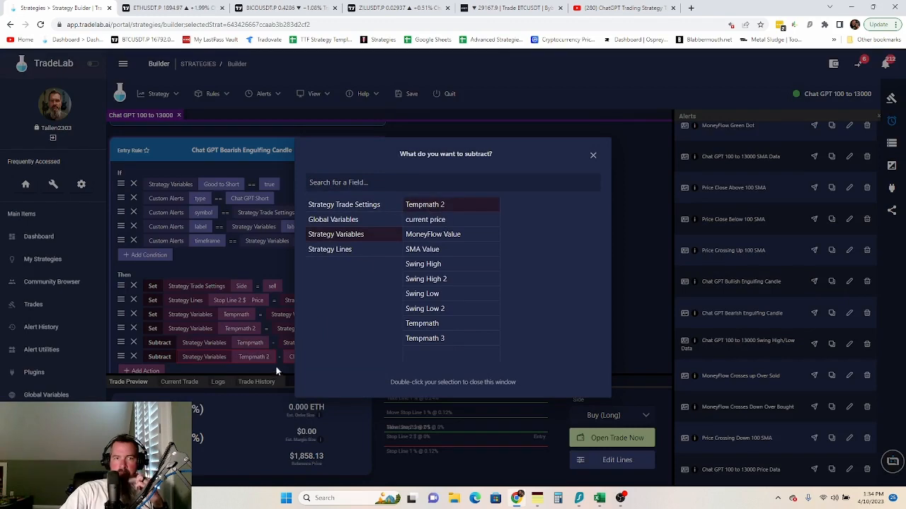
pyautogui.doubleClick(431, 205)
pyautogui.click(295, 356)
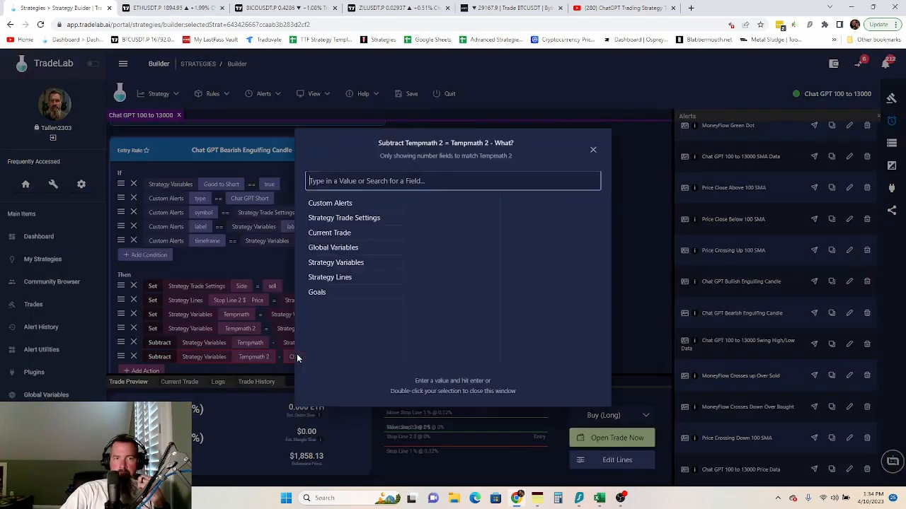
pyautogui.click(347, 262)
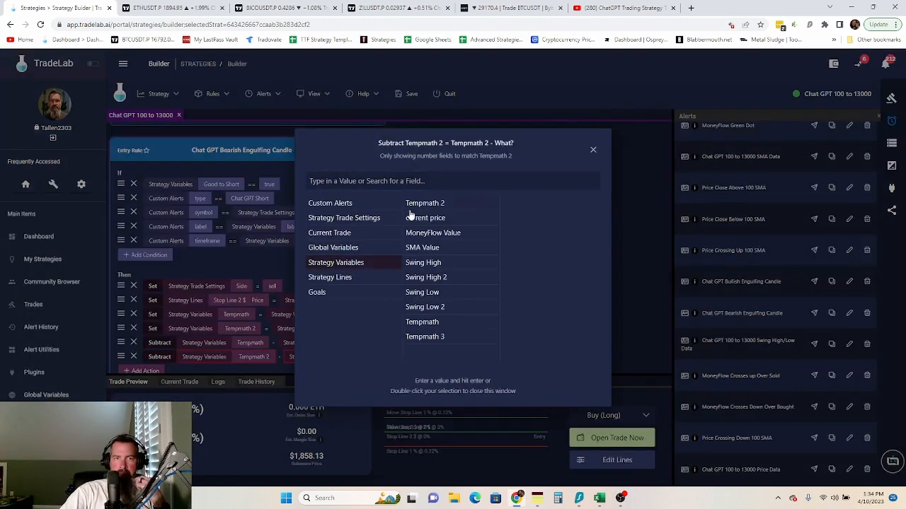
pyautogui.click(430, 322)
pyautogui.press('Return')
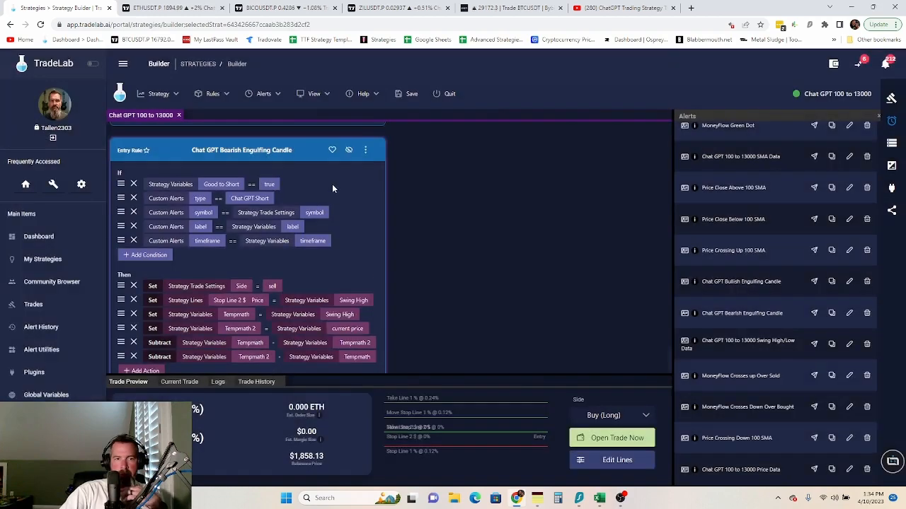
pyautogui.scroll(-1, 331, 184)
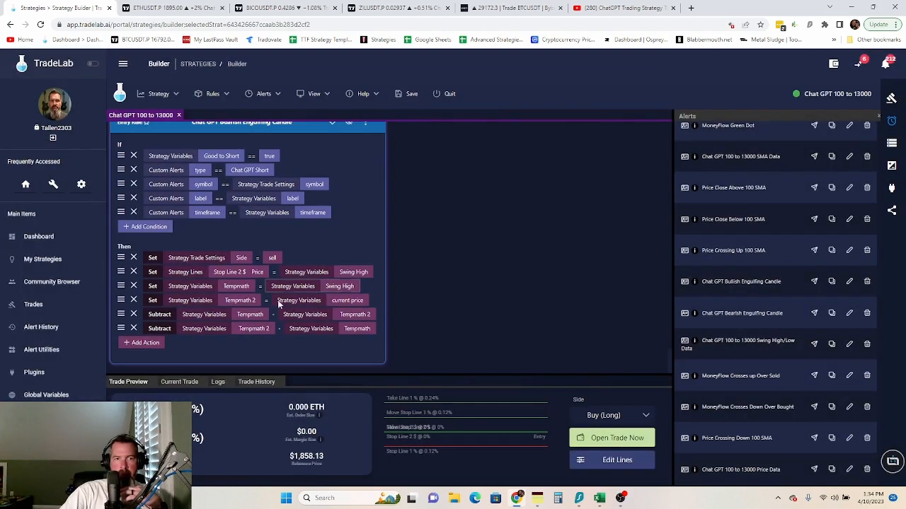
# - Add a Set action giving the Move Stop Line 2 $ strategy line the Tempmath 2 value
pyautogui.click(147, 345)
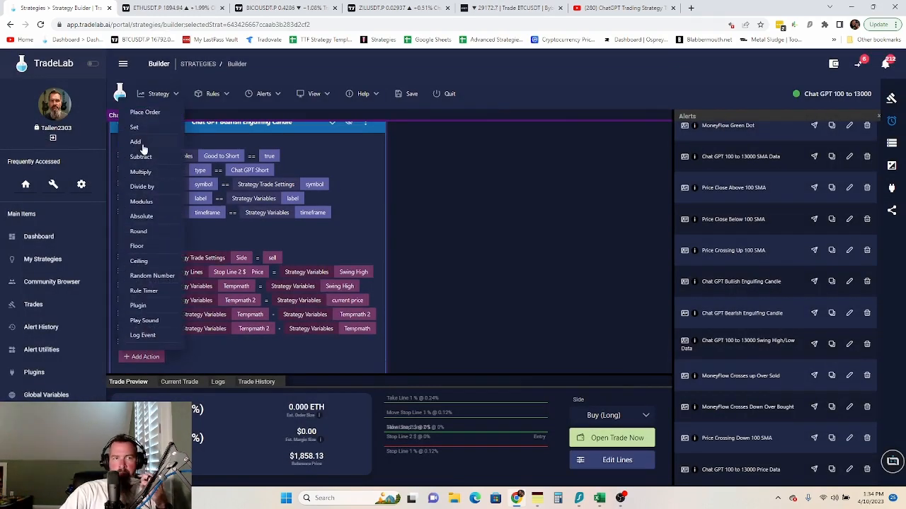
pyautogui.click(149, 128)
pyautogui.click(206, 344)
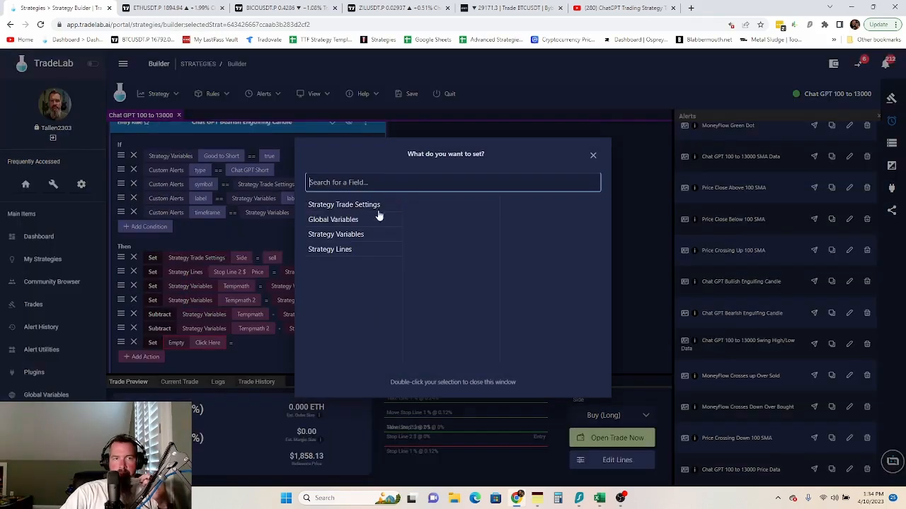
pyautogui.click(347, 251)
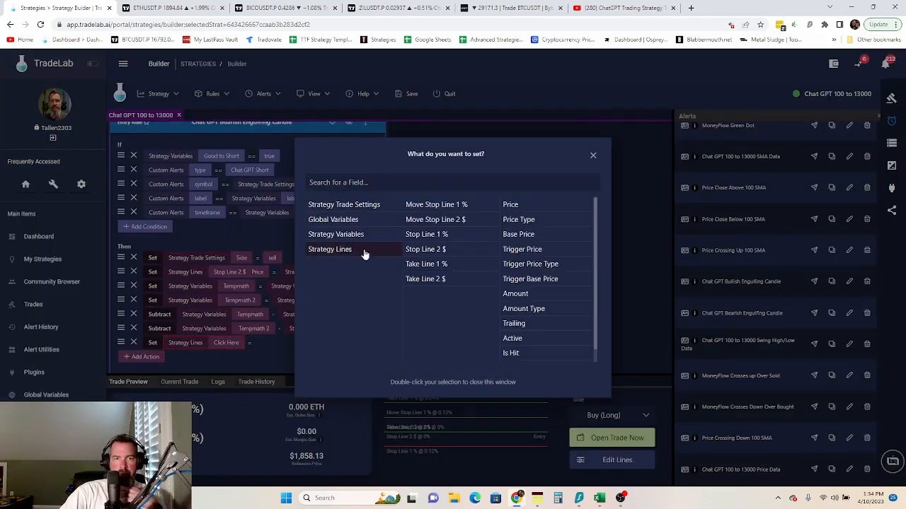
pyautogui.doubleClick(441, 222)
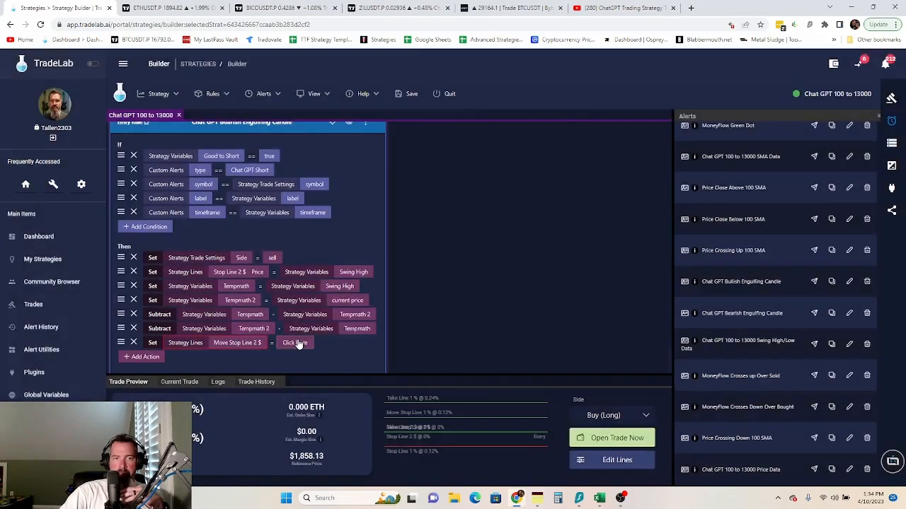
pyautogui.click(295, 344)
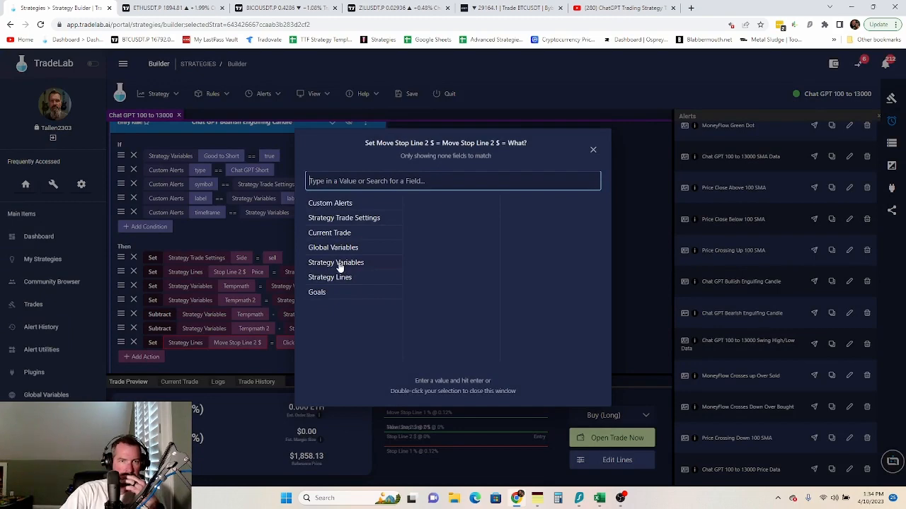
pyautogui.click(345, 264)
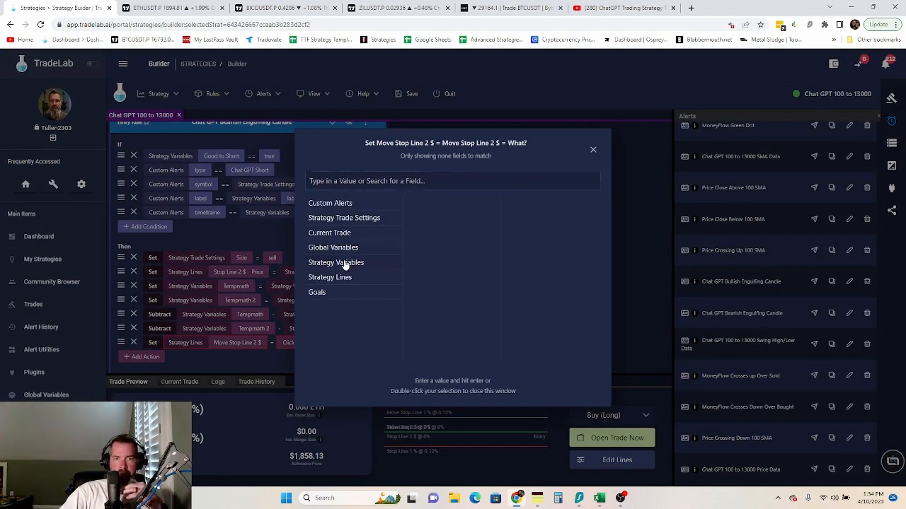
pyautogui.doubleClick(437, 205)
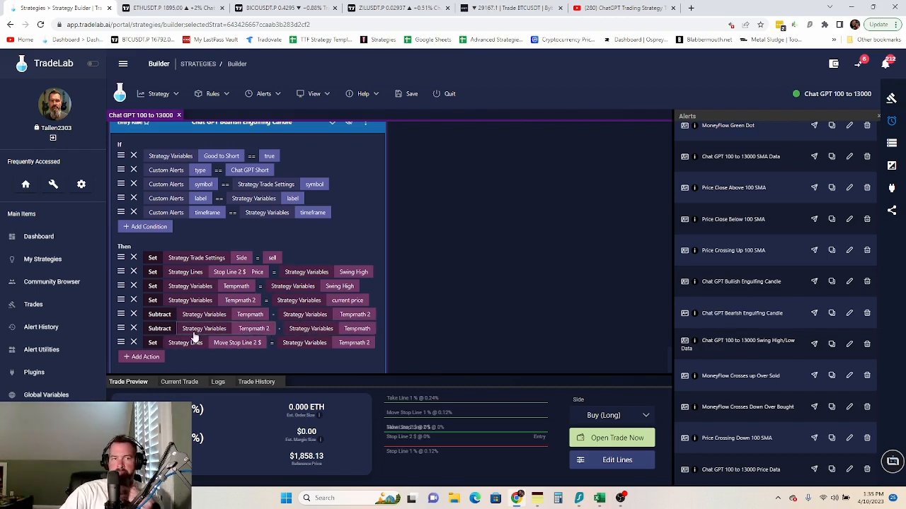
# - Add a Subtract action to the Bearish rule that reduces Tempmath 2 by Tempmath
pyautogui.click(141, 361)
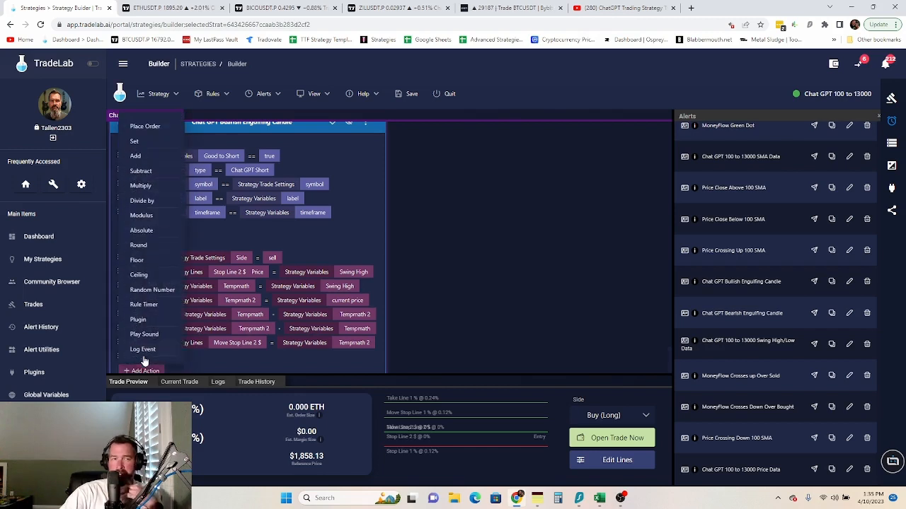
pyautogui.click(147, 172)
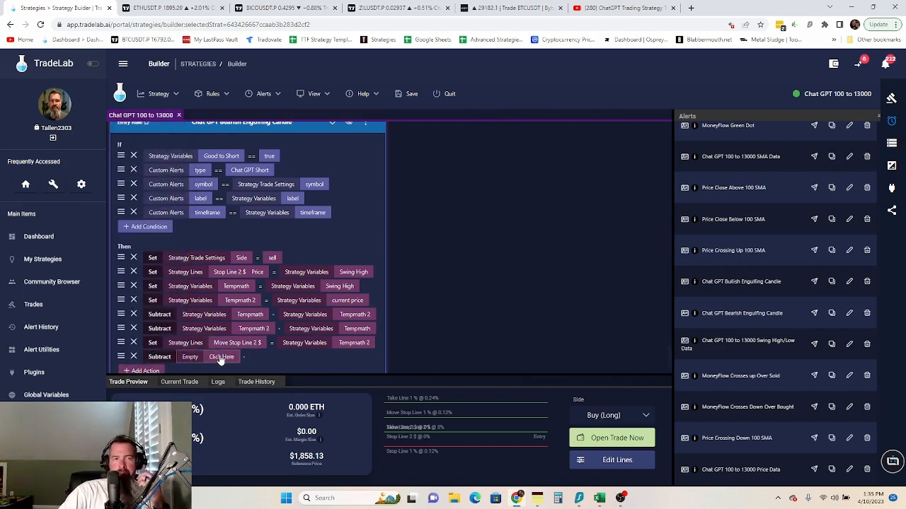
pyautogui.click(221, 357)
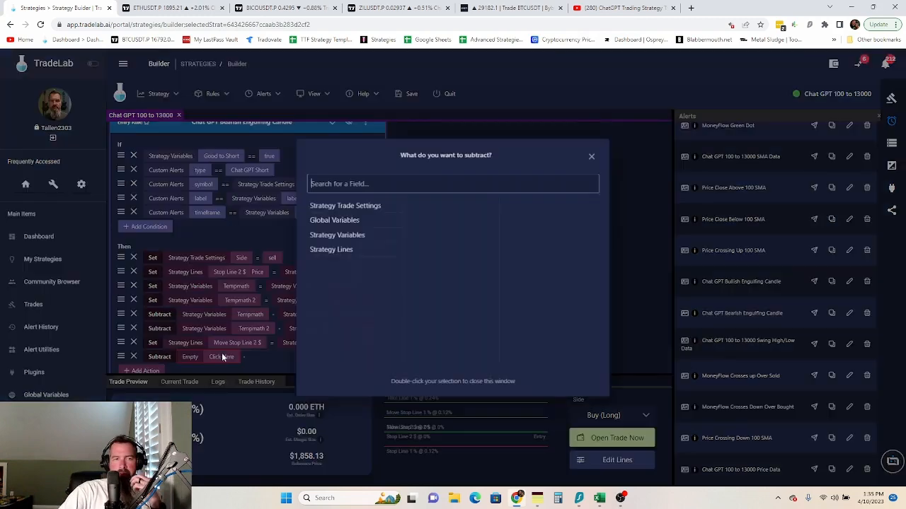
pyautogui.click(346, 237)
pyautogui.click(437, 205)
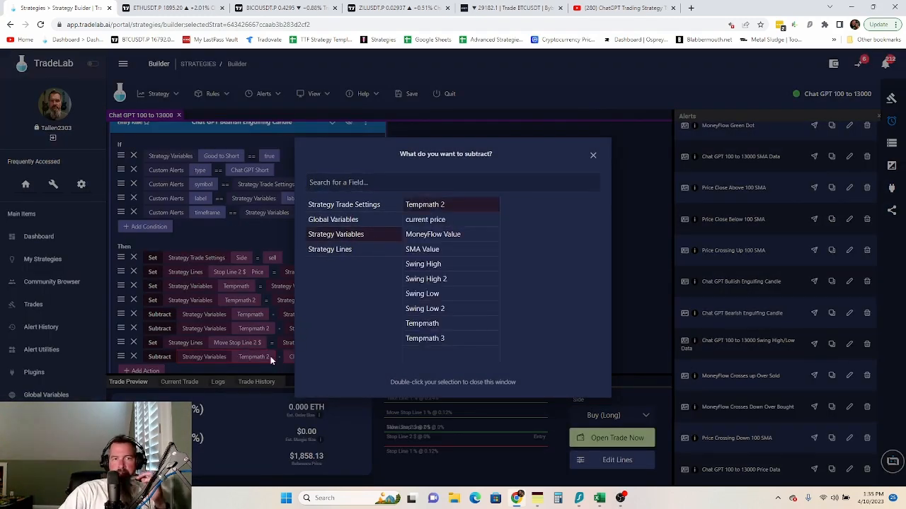
pyautogui.click(271, 360)
pyautogui.click(293, 358)
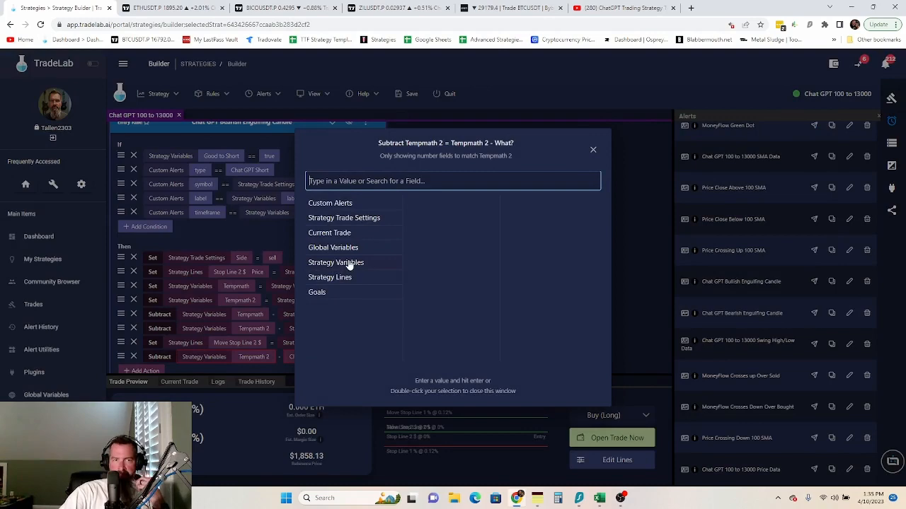
pyautogui.click(349, 266)
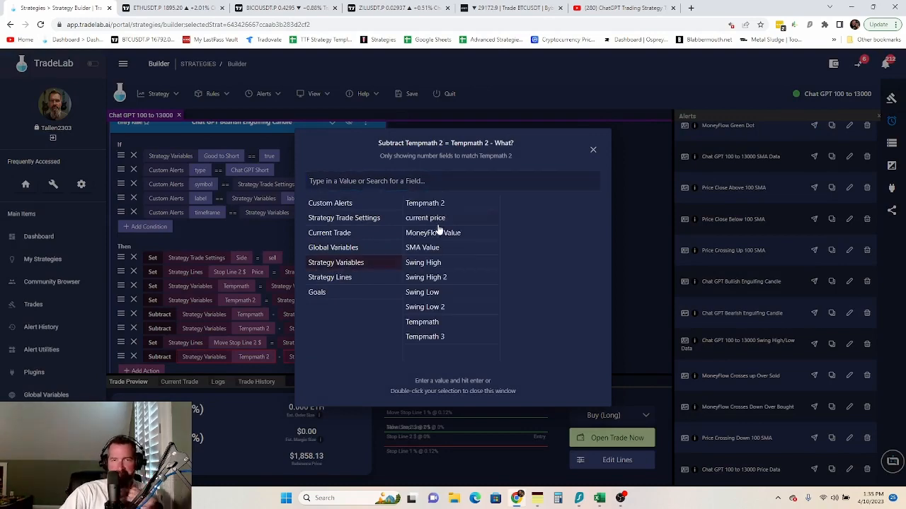
pyautogui.doubleClick(436, 323)
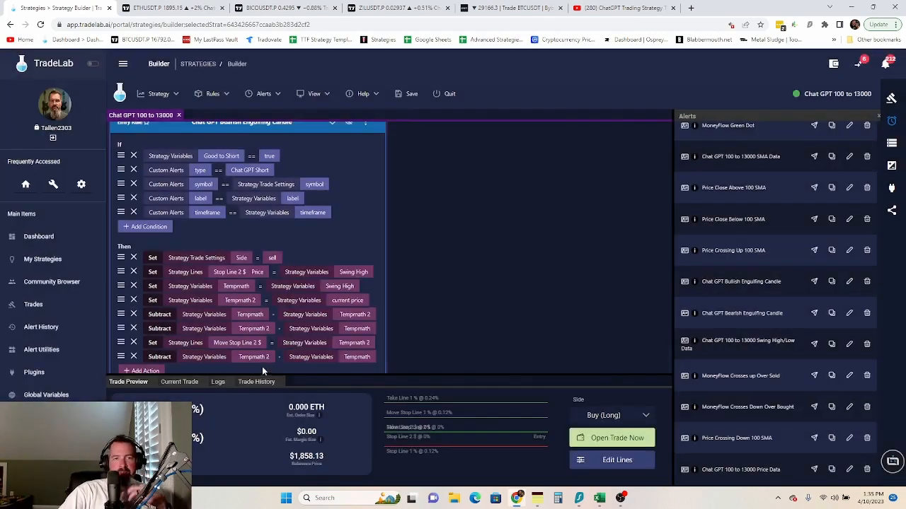
pyautogui.scroll(-1, 216, 345)
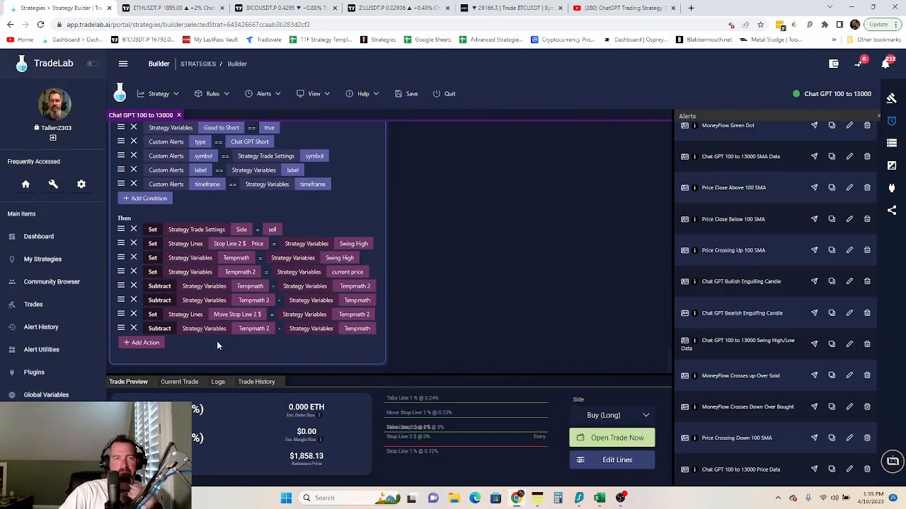
# - Add a Set action making the Take Line 2 $ Price equal to Tempmath 2
pyautogui.click(161, 345)
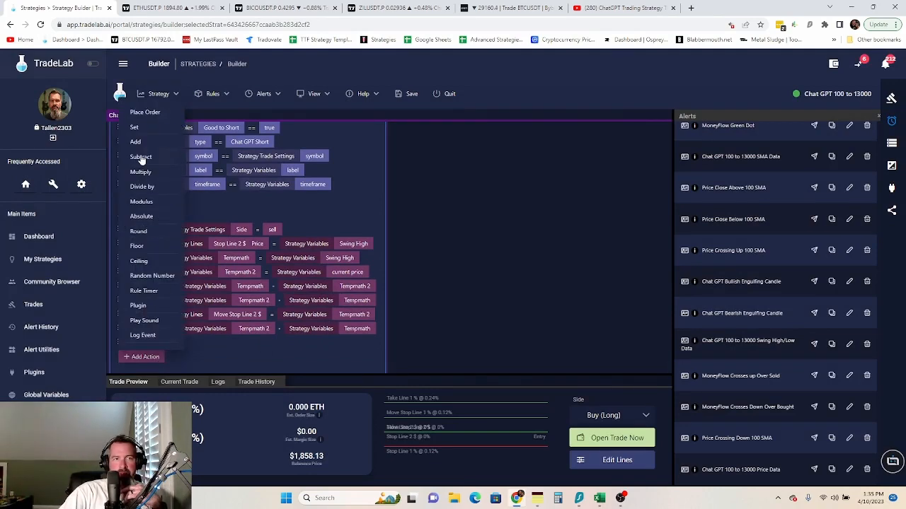
pyautogui.click(141, 126)
pyautogui.click(205, 343)
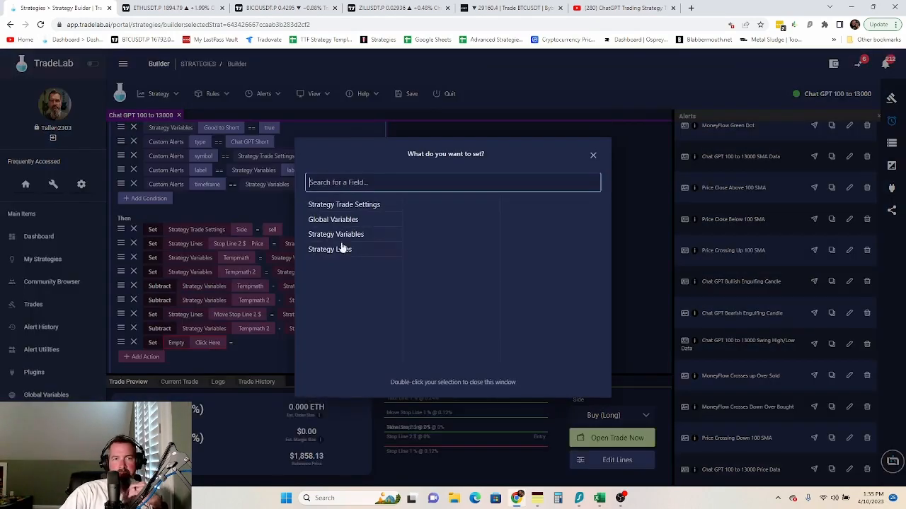
pyautogui.click(351, 236)
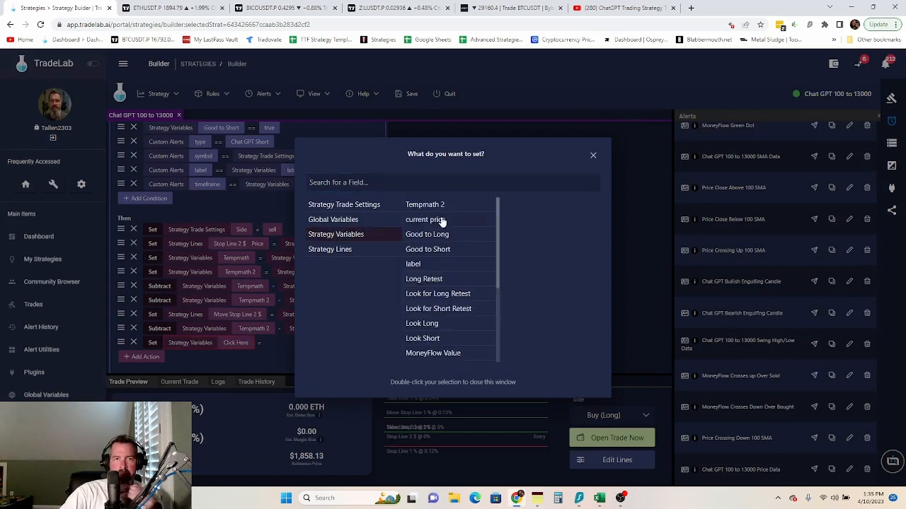
pyautogui.click(333, 251)
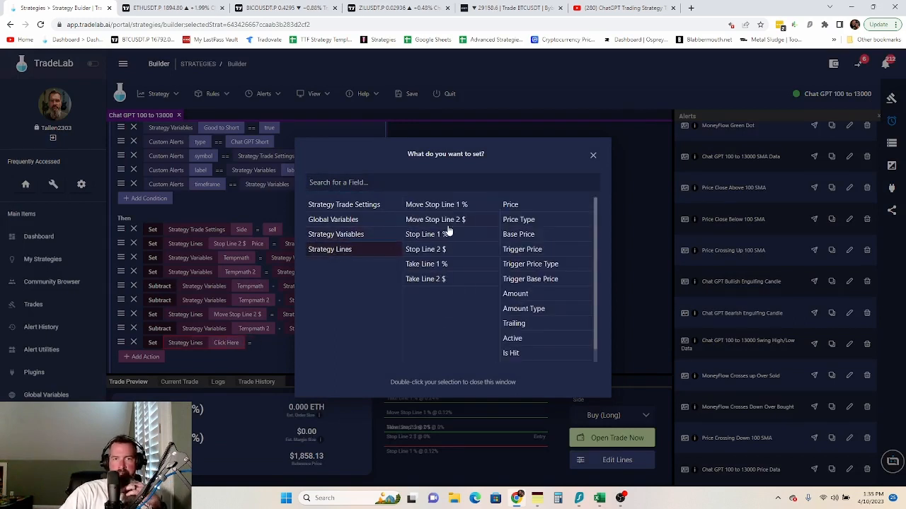
pyautogui.click(436, 280)
pyautogui.doubleClick(509, 204)
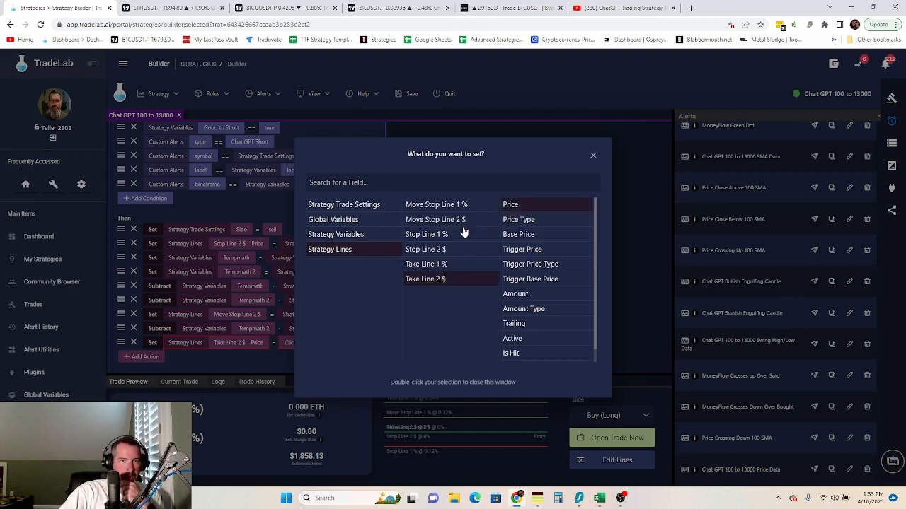
pyautogui.click(297, 343)
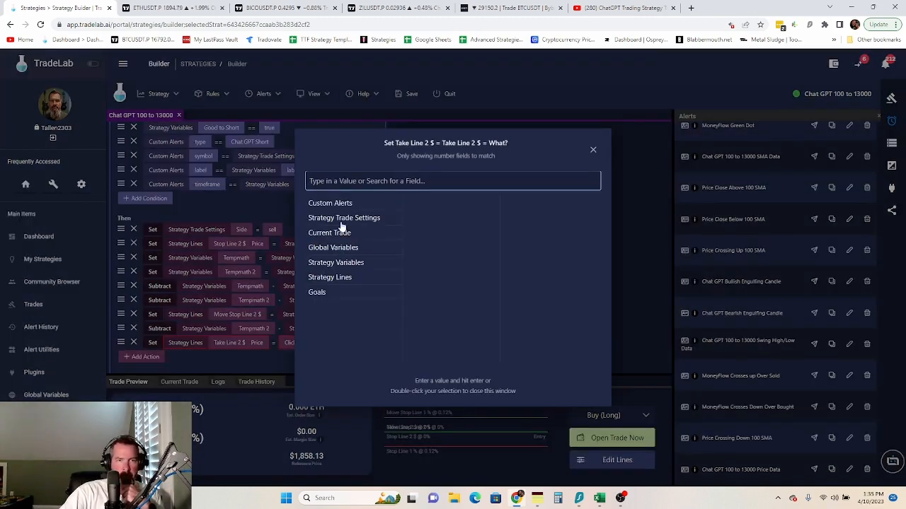
pyautogui.click(348, 266)
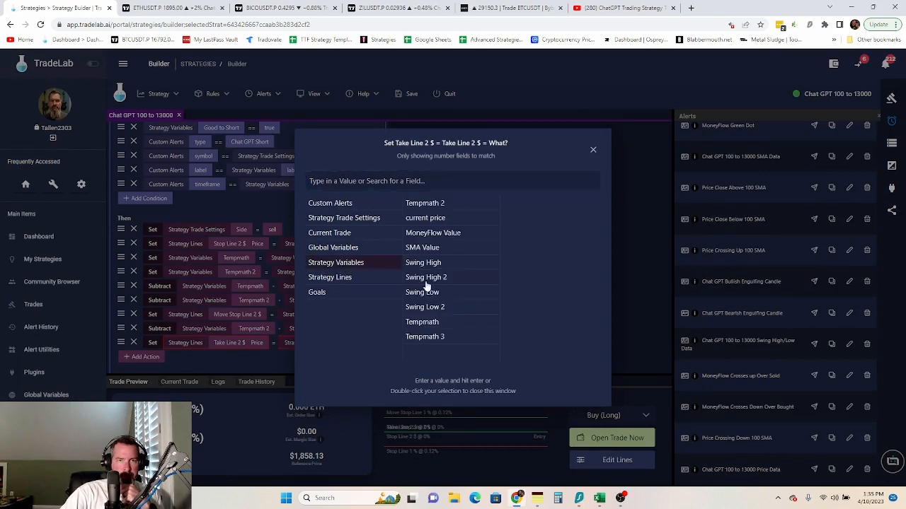
pyautogui.doubleClick(429, 204)
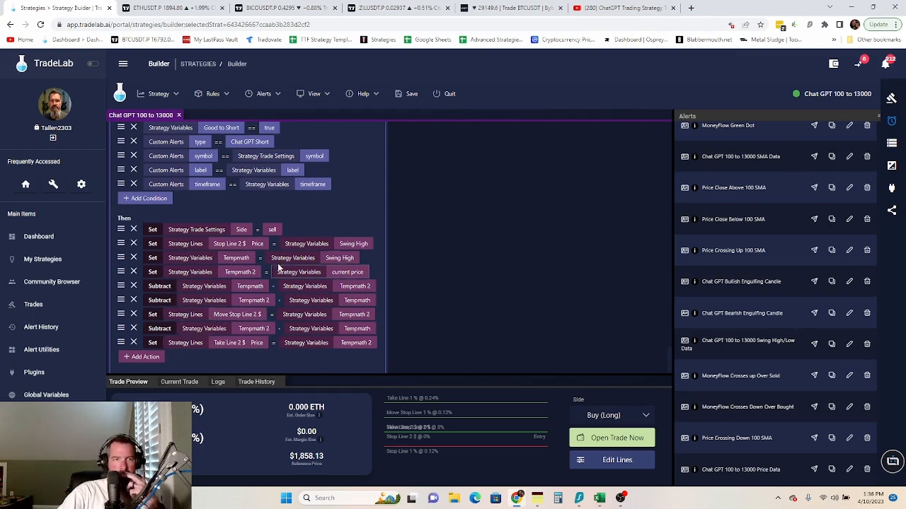
# - Add a Set action that sets Take Line 1 % Active to false
pyautogui.click(140, 357)
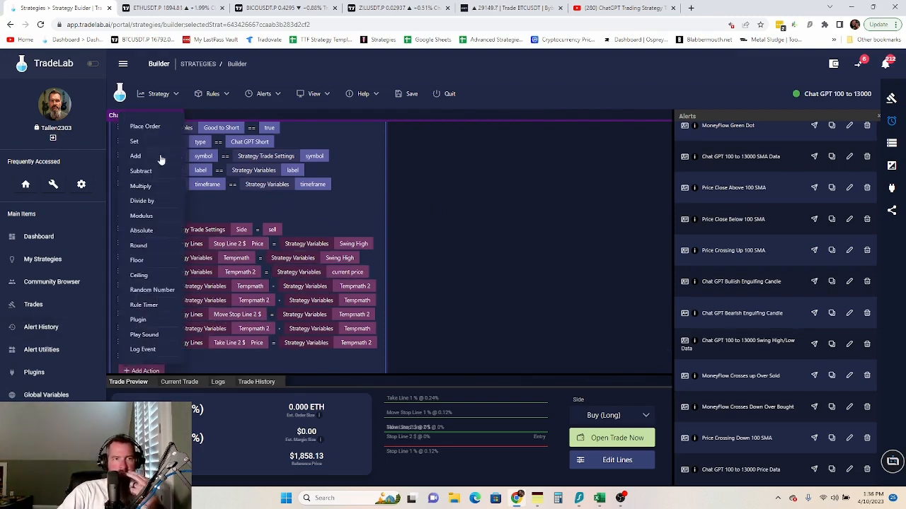
pyautogui.click(146, 142)
pyautogui.click(205, 358)
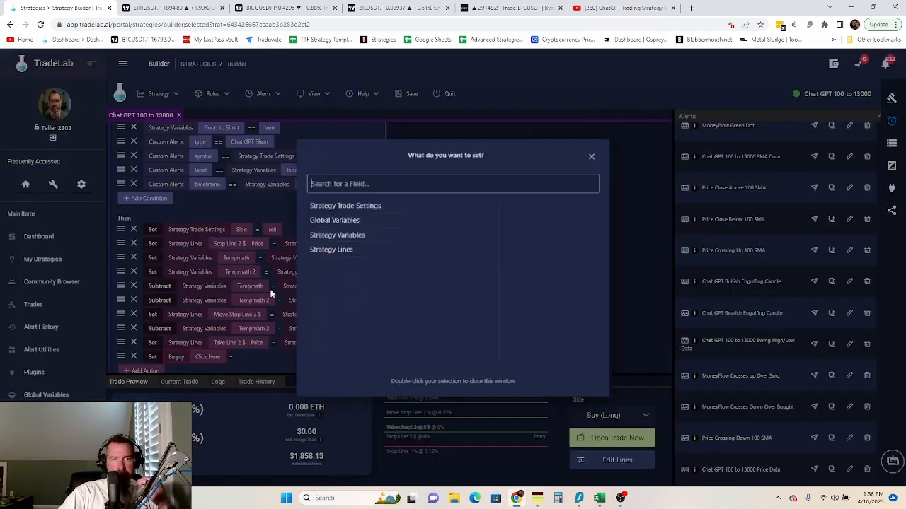
pyautogui.click(345, 252)
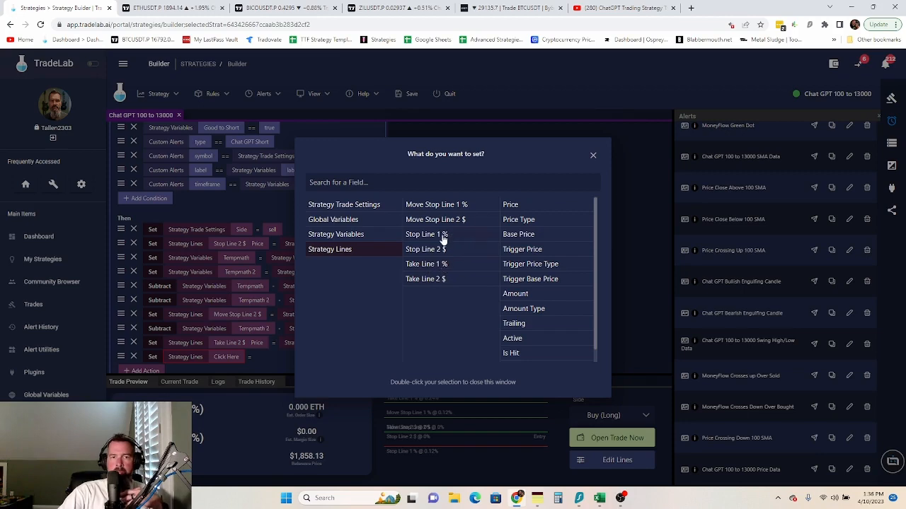
pyautogui.click(442, 266)
pyautogui.click(281, 357)
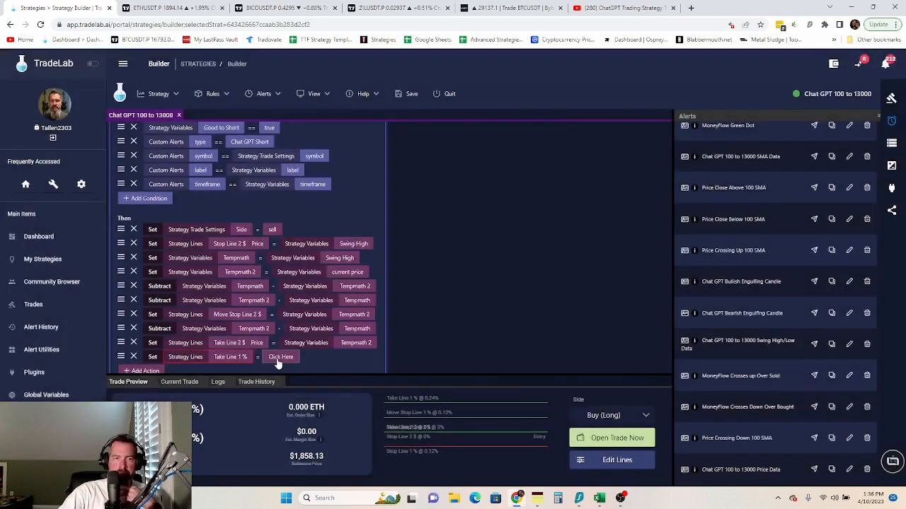
pyautogui.click(281, 357)
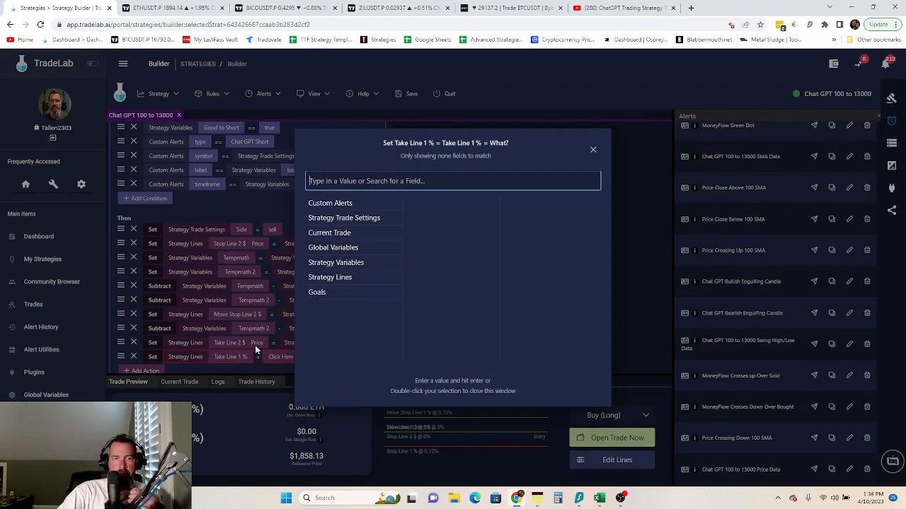
pyautogui.click(239, 362)
pyautogui.click(238, 361)
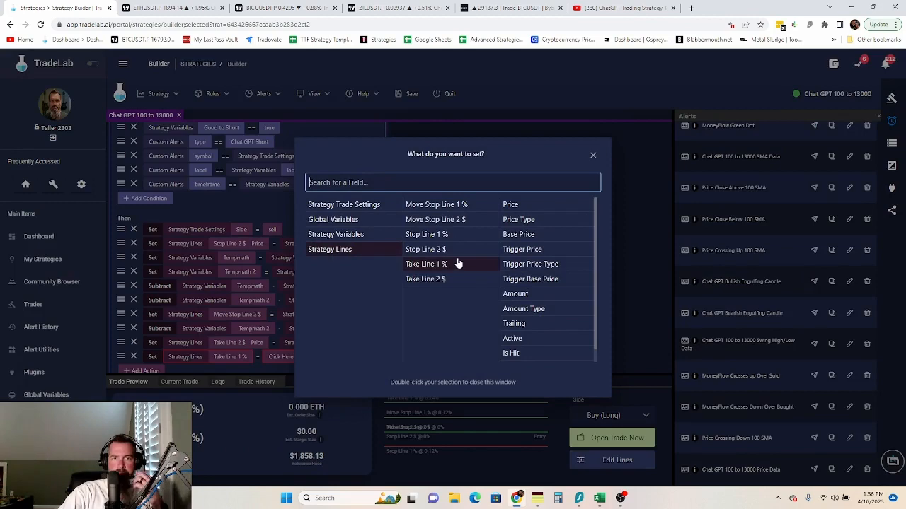
pyautogui.click(512, 339)
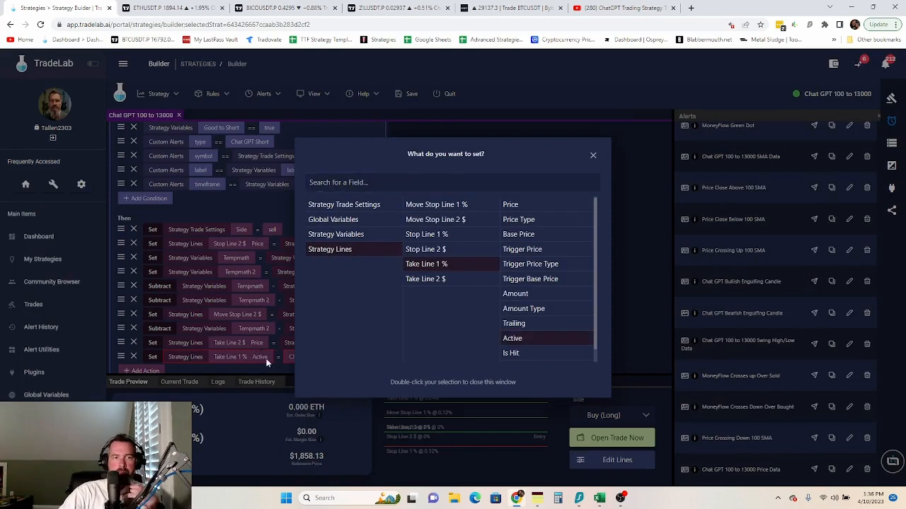
pyautogui.click(285, 361)
pyautogui.click(292, 359)
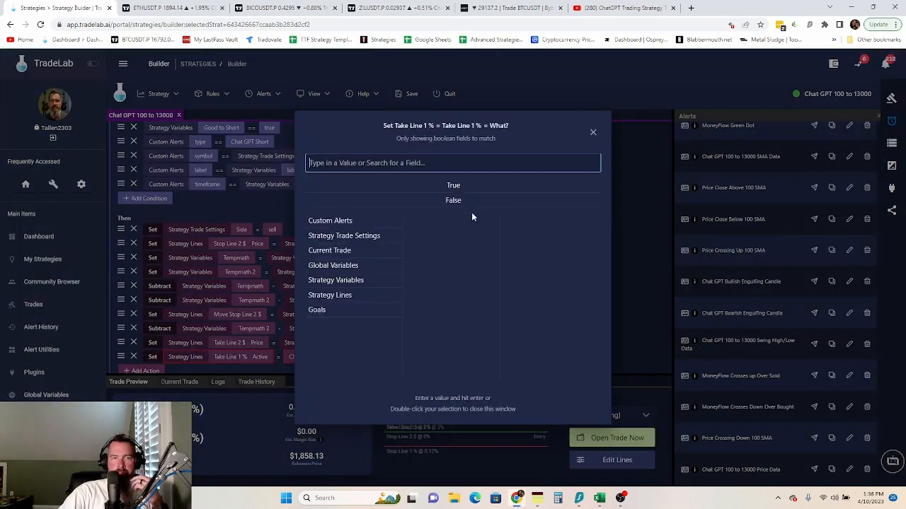
pyautogui.doubleClick(458, 203)
# - Add a Set action that sets Move Stop Line 1 % Active to false
pyautogui.click(155, 371)
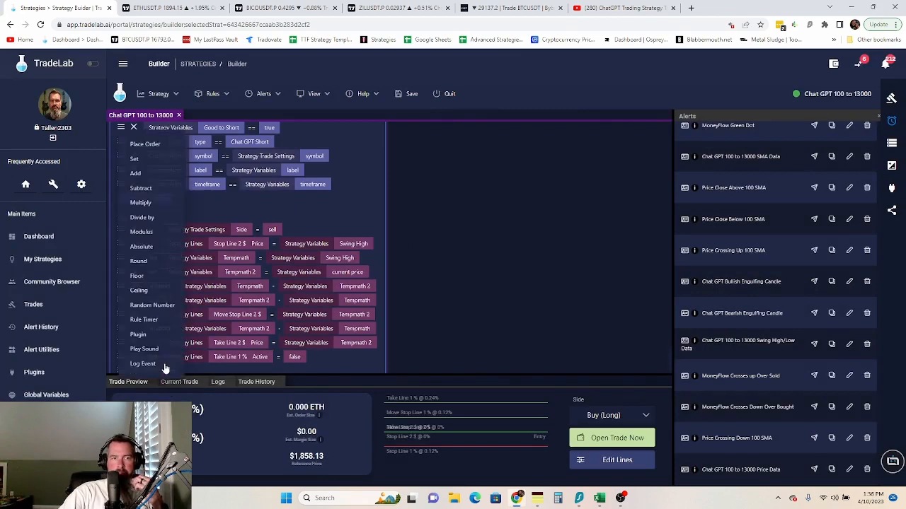
pyautogui.click(136, 156)
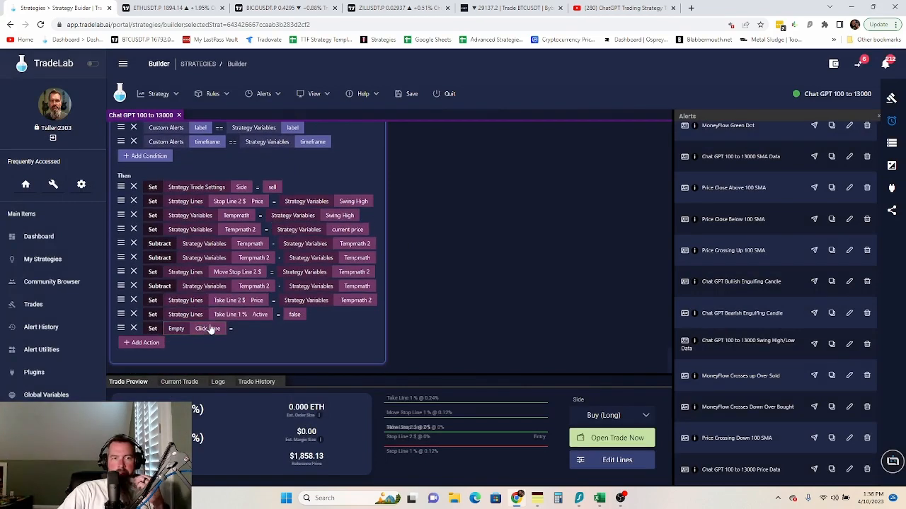
pyautogui.click(207, 329)
pyautogui.click(341, 238)
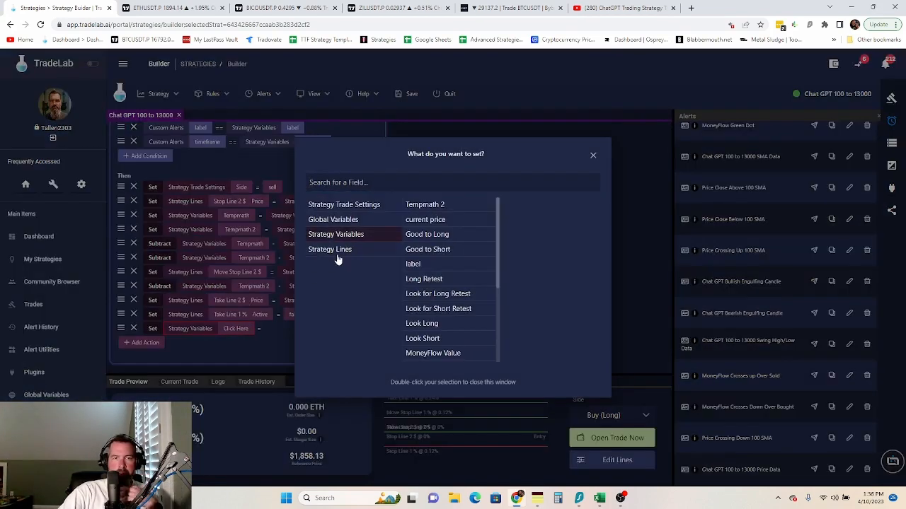
pyautogui.click(338, 252)
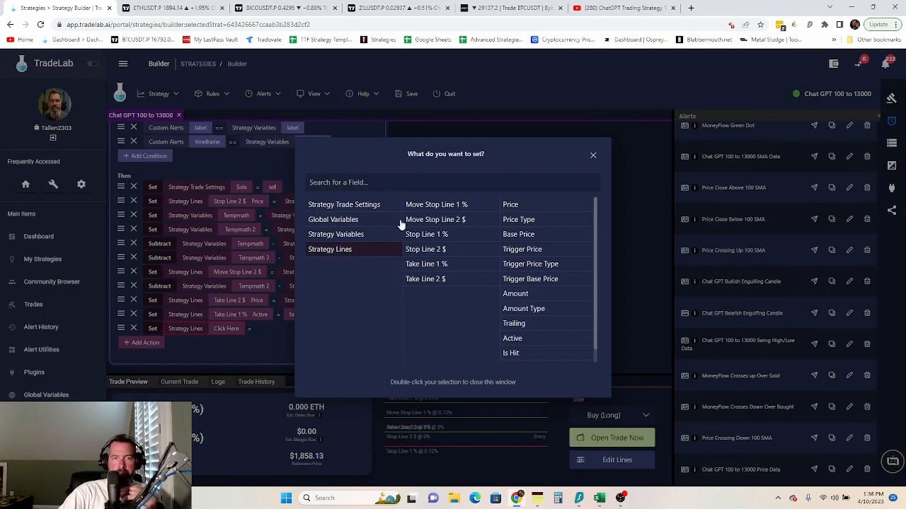
pyautogui.click(447, 206)
pyautogui.doubleClick(514, 340)
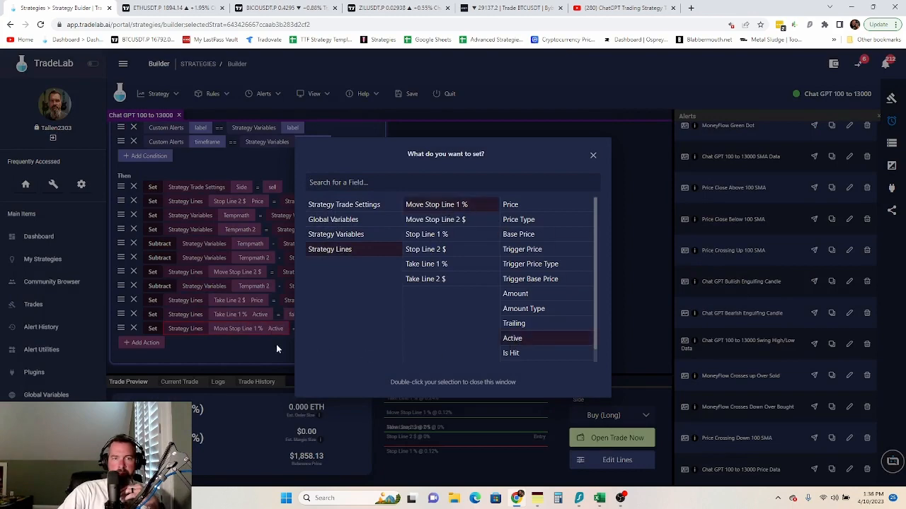
pyautogui.click(319, 330)
pyautogui.doubleClick(458, 201)
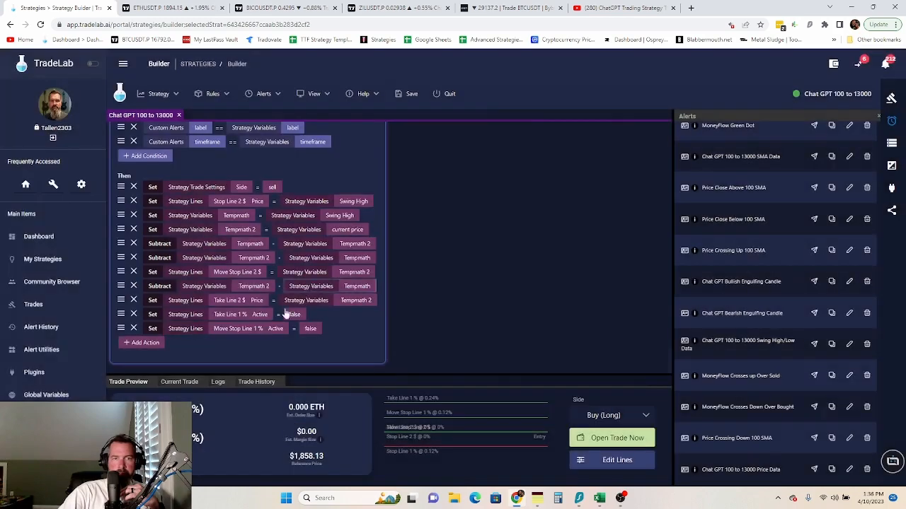
# - Add a Set action that sets Stop Line 1 % Active to false
pyautogui.click(145, 343)
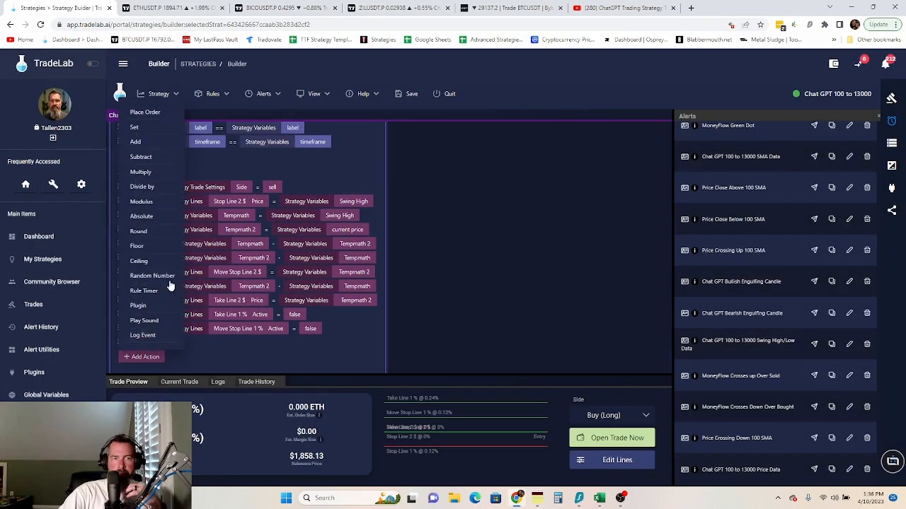
pyautogui.click(145, 134)
pyautogui.click(205, 346)
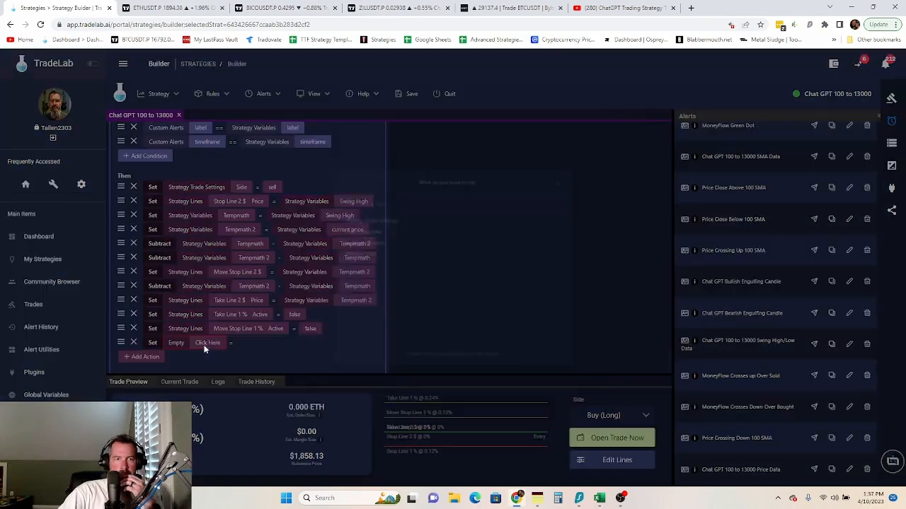
pyautogui.click(340, 250)
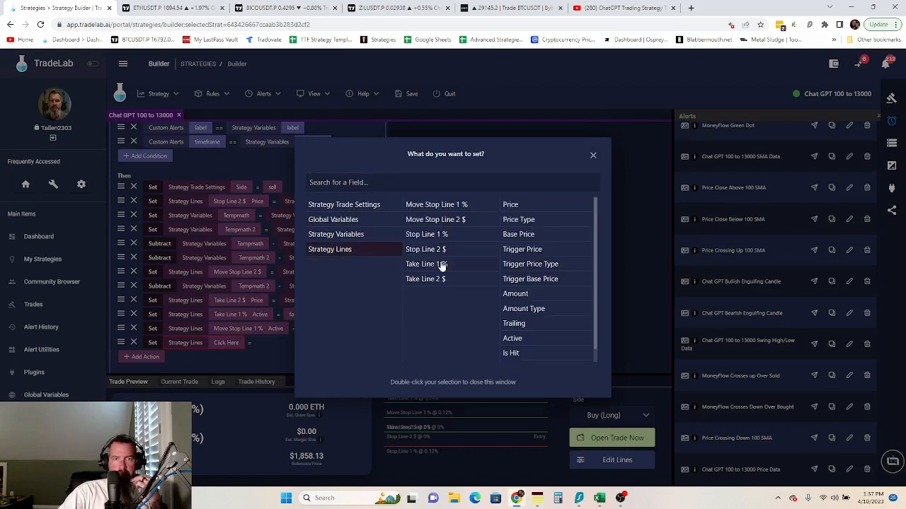
pyautogui.click(446, 236)
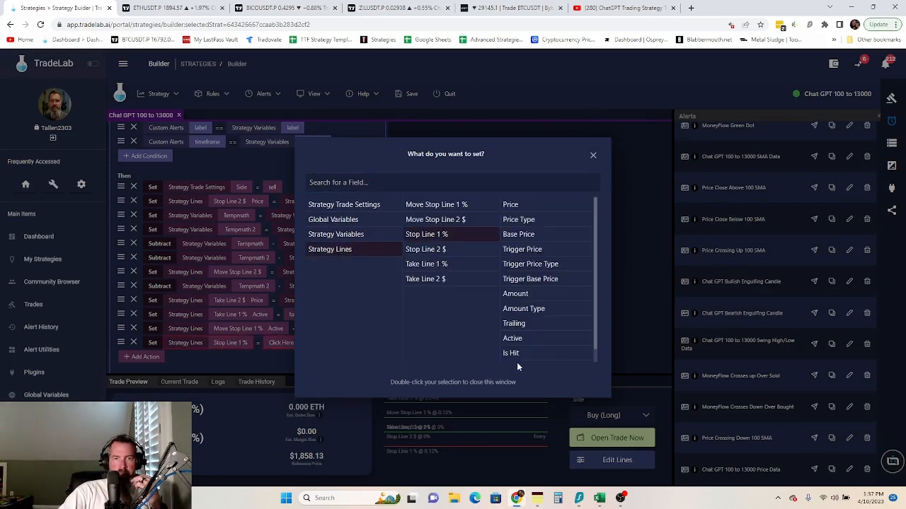
pyautogui.doubleClick(512, 341)
pyautogui.click(304, 344)
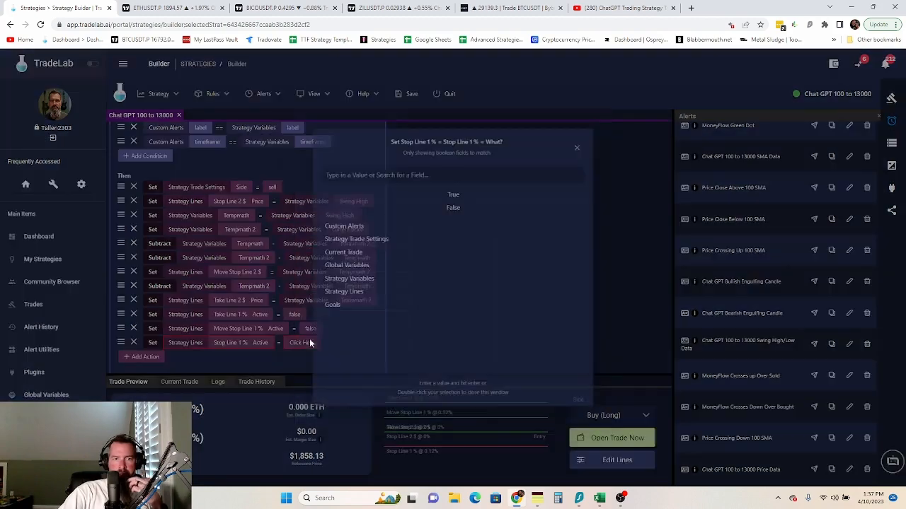
pyautogui.doubleClick(464, 202)
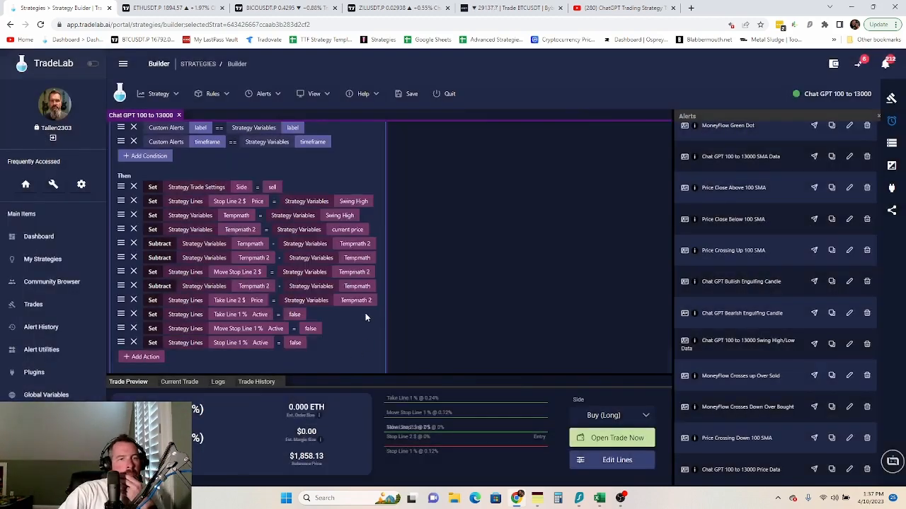
# - Append a Place Order action as the Bearish rule's final action
pyautogui.click(141, 358)
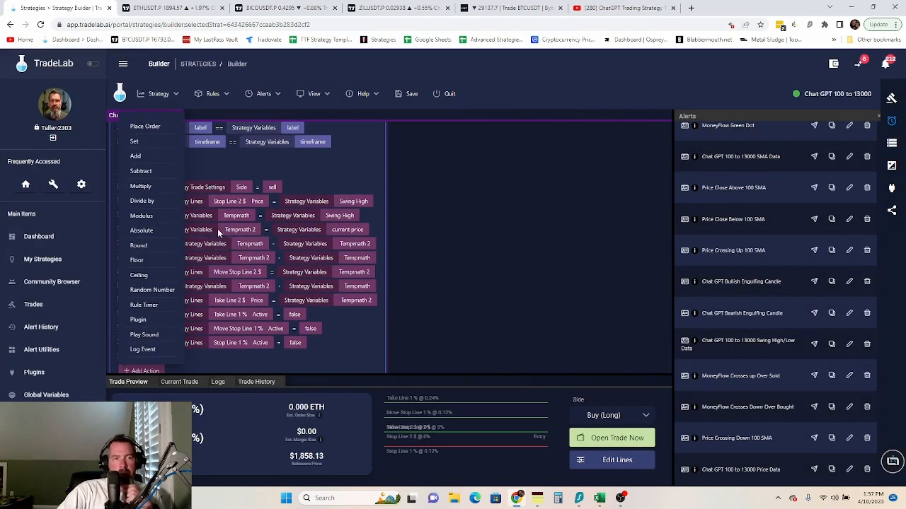
pyautogui.click(156, 126)
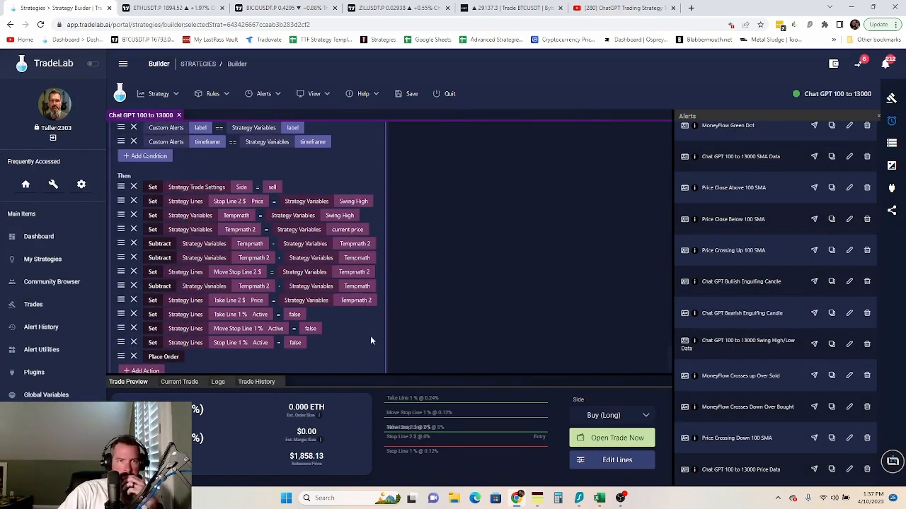
pyautogui.scroll(-1, 350, 364)
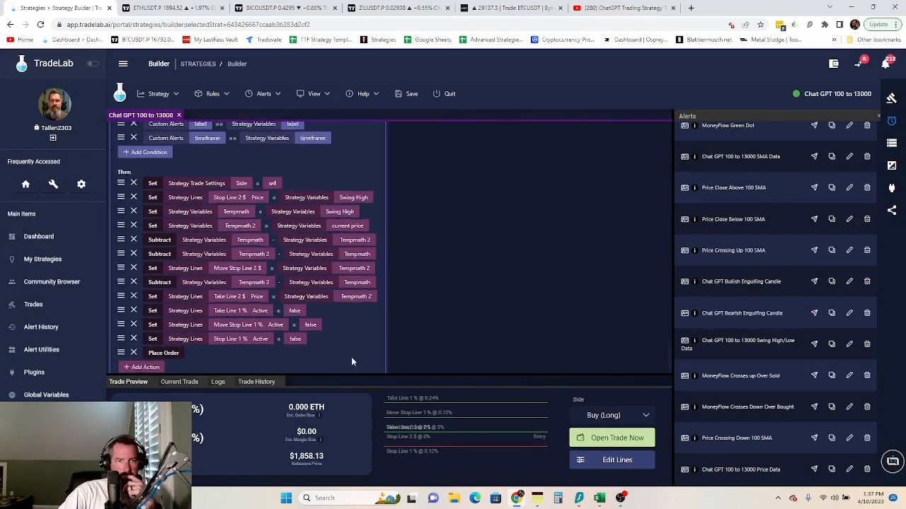
pyautogui.scroll(6, 352, 358)
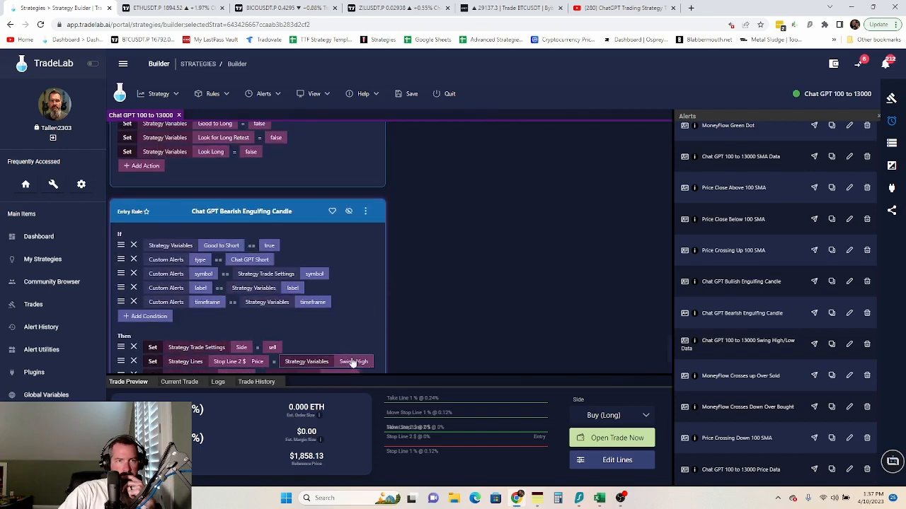
# - Turn off Modify Conditions & Actions for the Bearish rule
pyautogui.click(365, 211)
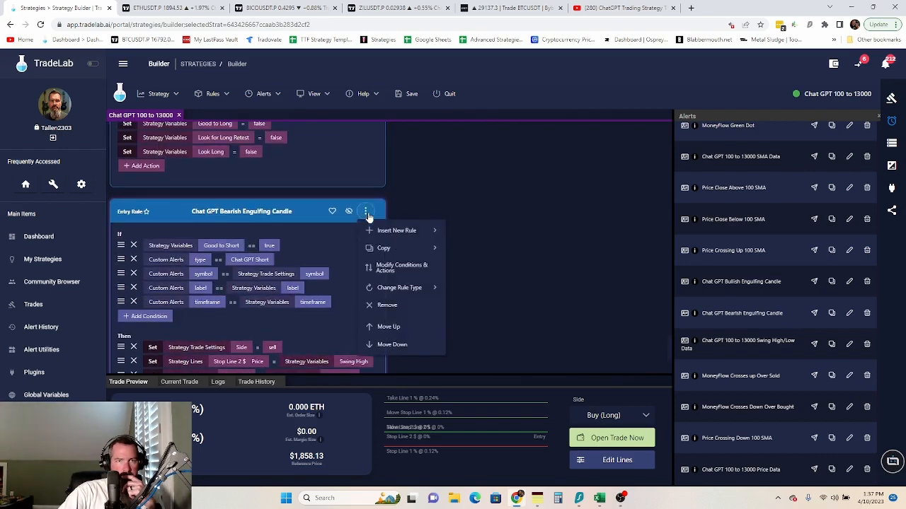
pyautogui.click(393, 267)
pyautogui.scroll(-6, 365, 269)
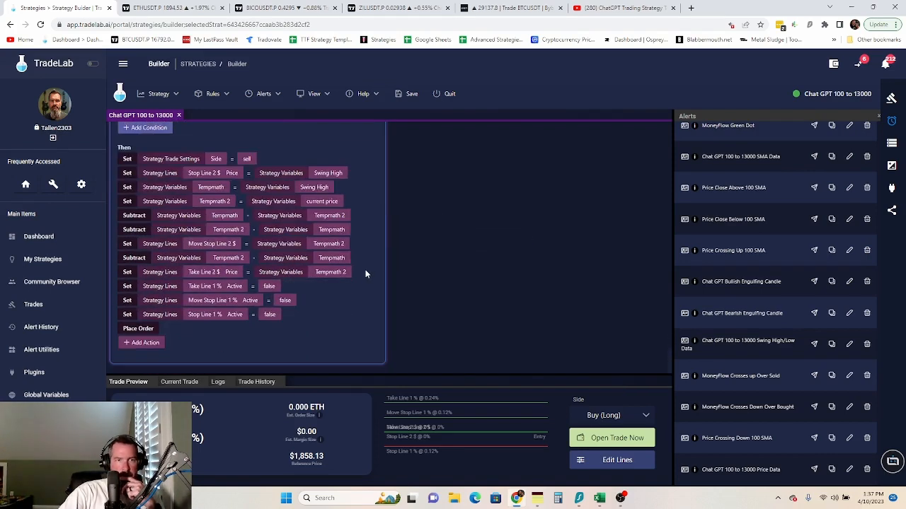
pyautogui.scroll(10, 367, 295)
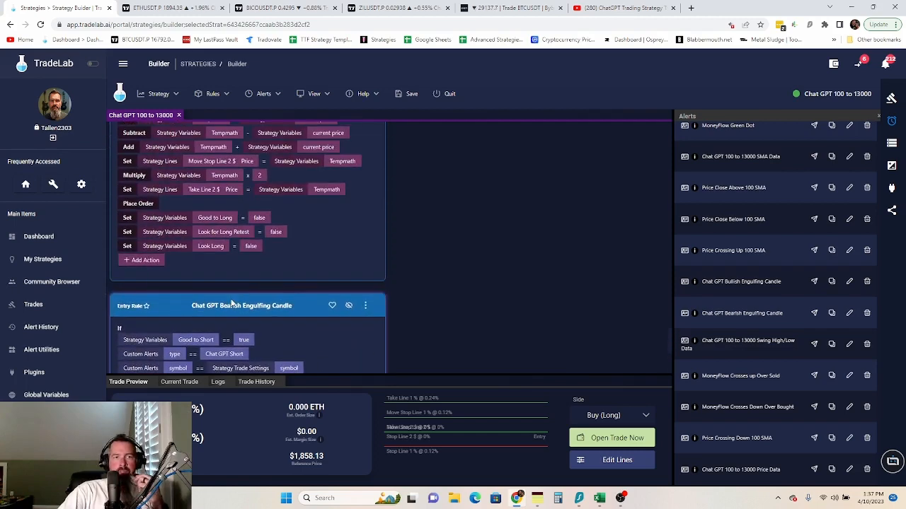
pyautogui.scroll(1, 231, 302)
pyautogui.scroll(1, 332, 216)
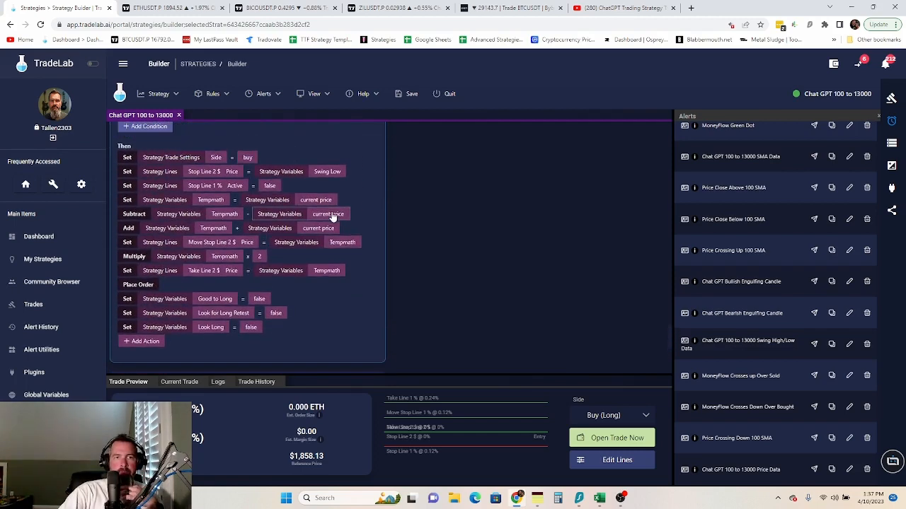
pyautogui.scroll(5, 366, 175)
# - Turn on Modify Conditions & Actions for the Bullish rule
pyautogui.click(365, 175)
pyautogui.moveTo(383, 216)
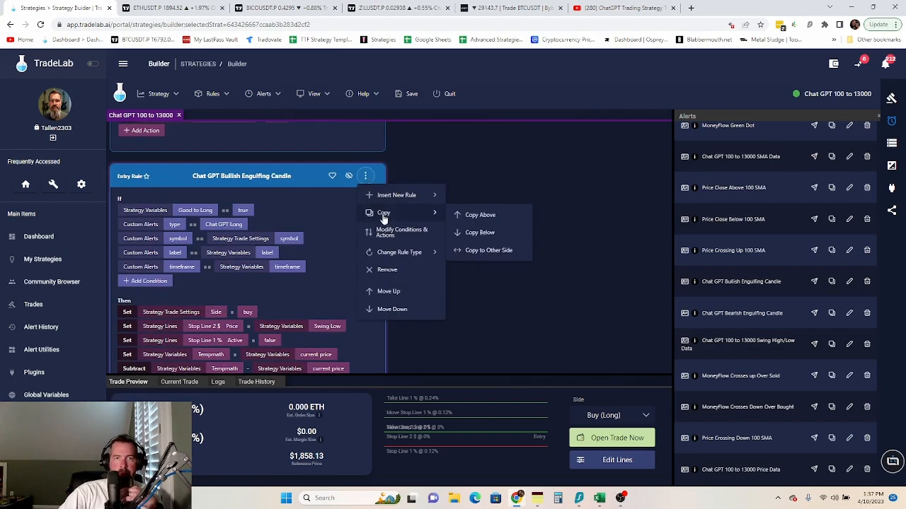
pyautogui.click(392, 233)
pyautogui.scroll(-3, 378, 239)
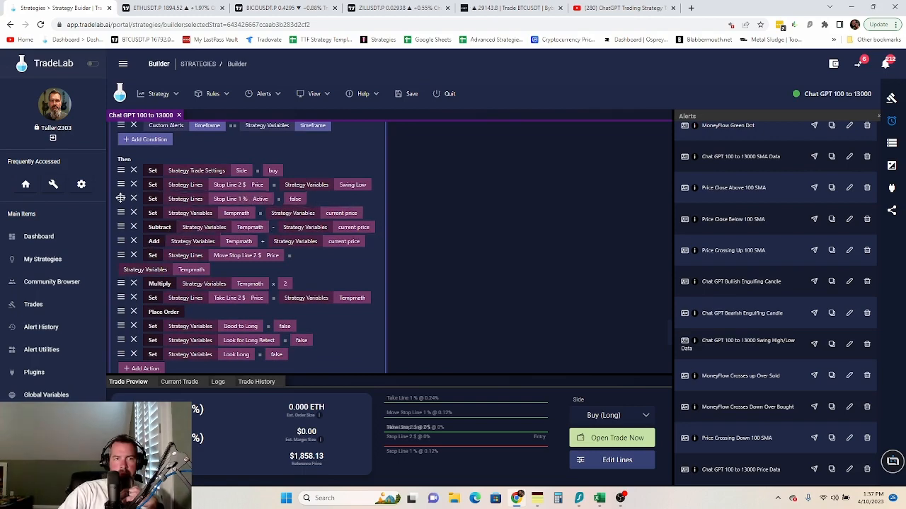
# - Move the Stop Line 1 % Active = false action below Look Long
pyautogui.moveTo(121, 198); pyautogui.dragTo(121, 340)
pyautogui.scroll(-2, 337, 300)
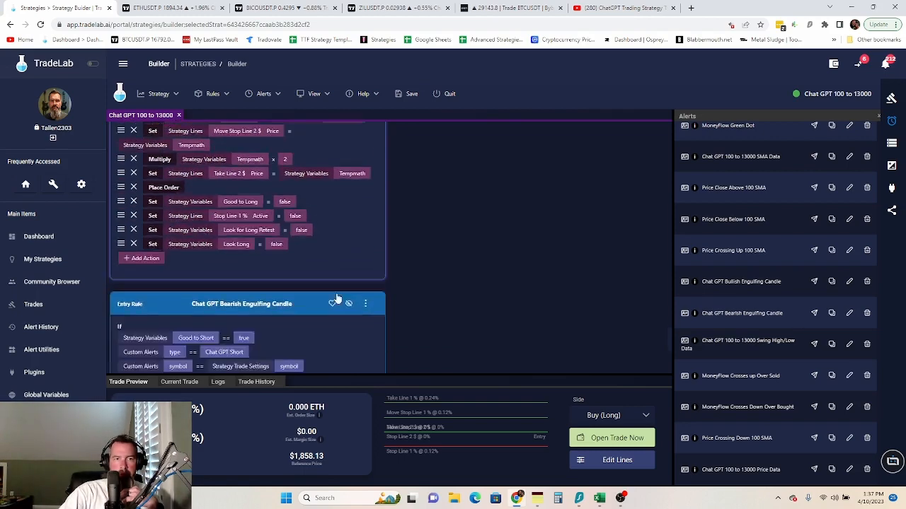
pyautogui.scroll(-3, 337, 299)
pyautogui.scroll(2, 135, 191)
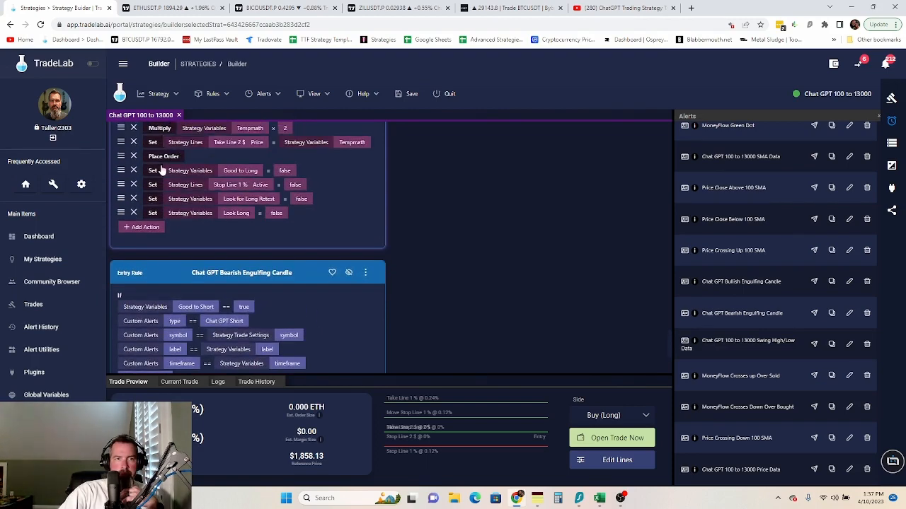
pyautogui.scroll(1, 180, 176)
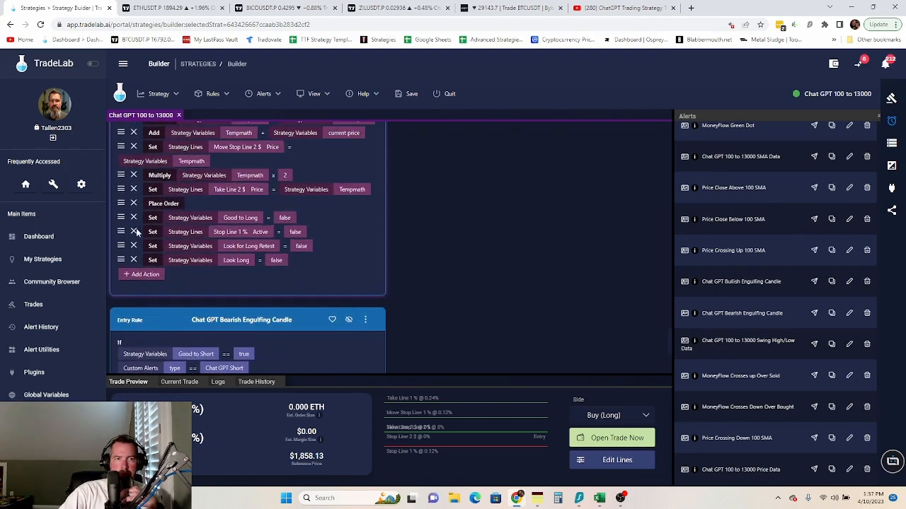
pyautogui.moveTo(120, 232); pyautogui.dragTo(122, 267)
pyautogui.scroll(-2, 301, 270)
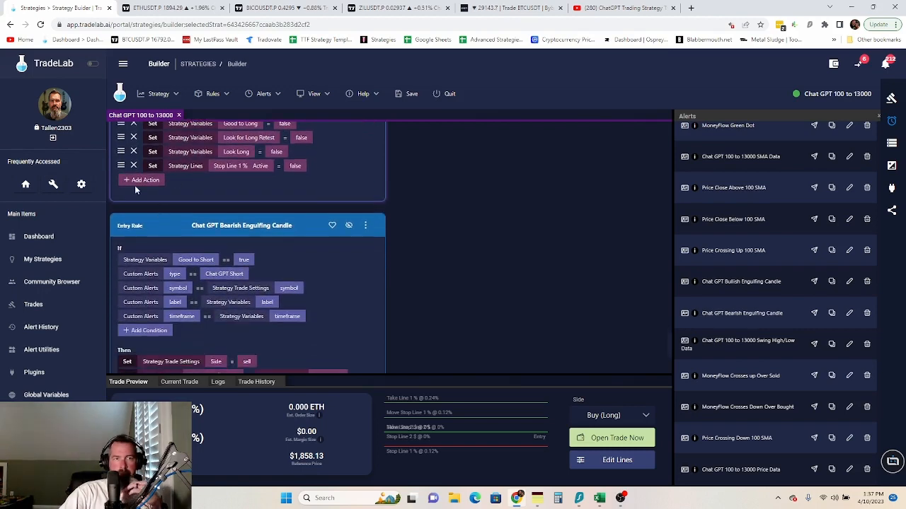
# - Add a Set action to the Bullish rule making Move Stop Line 1 % Active false
pyautogui.click(133, 183)
pyautogui.click(148, 236)
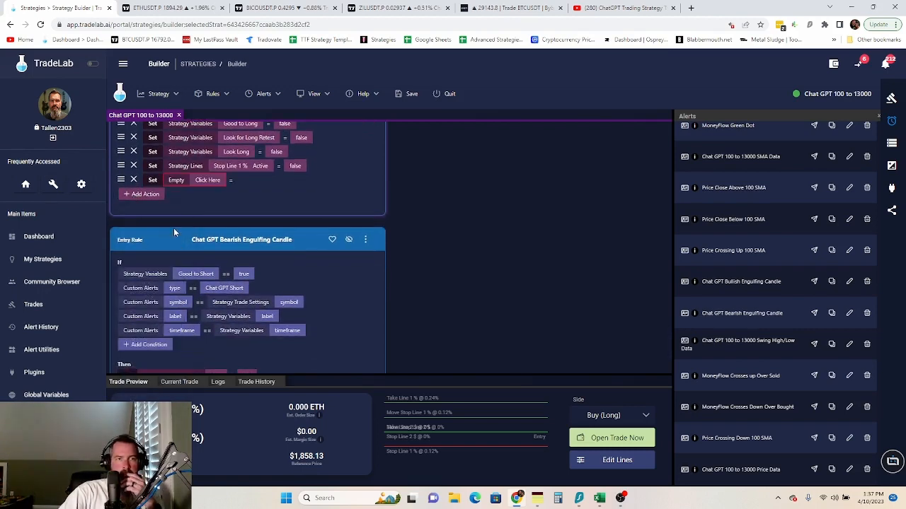
pyautogui.click(208, 181)
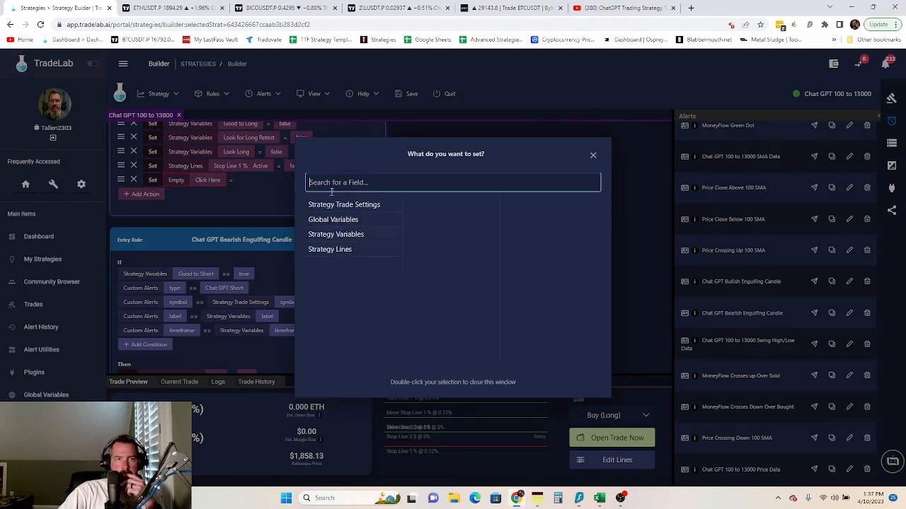
pyautogui.click(352, 252)
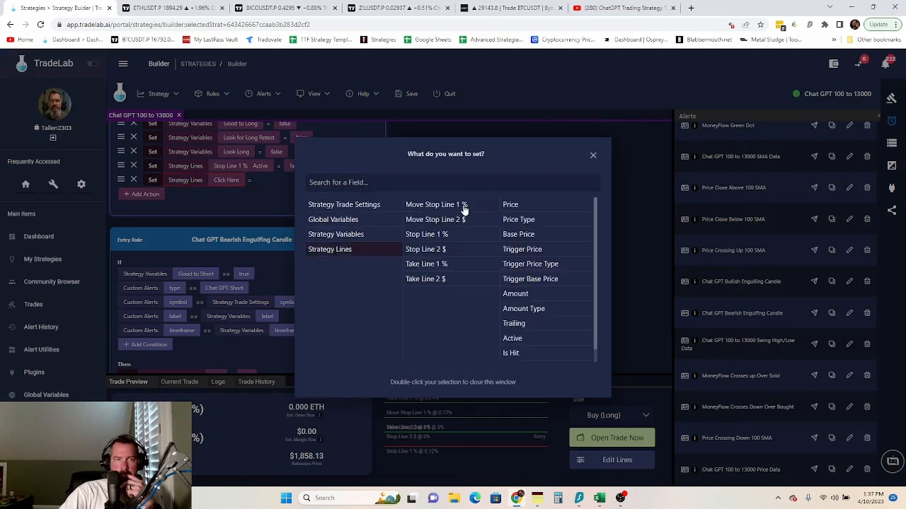
pyautogui.click(464, 206)
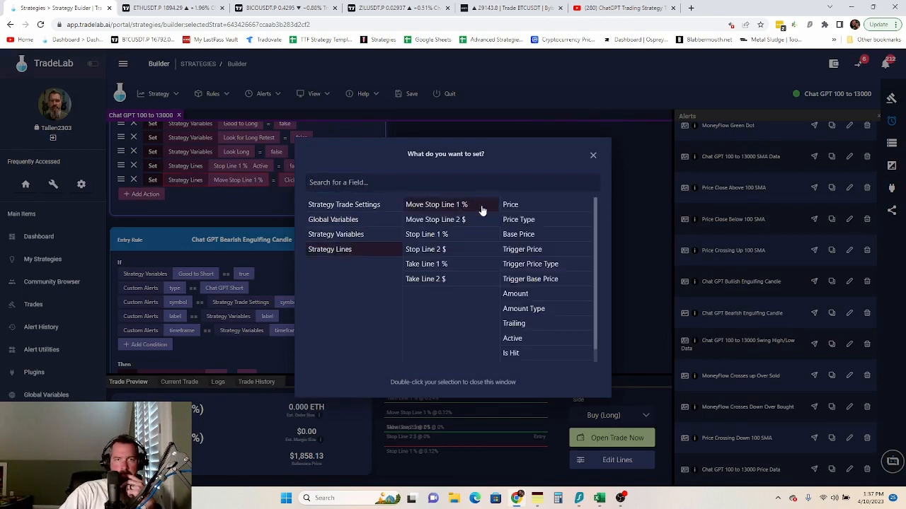
pyautogui.click(515, 339)
pyautogui.click(214, 204)
pyautogui.click(317, 182)
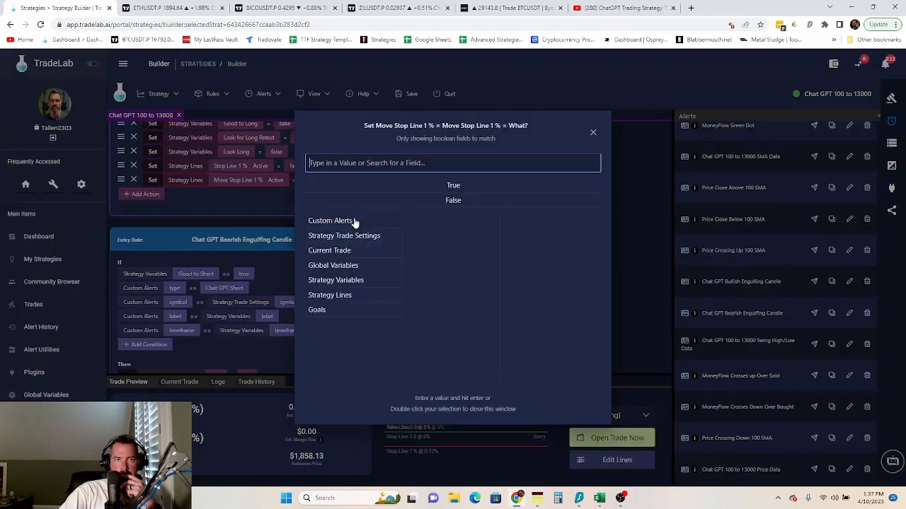
pyautogui.doubleClick(442, 202)
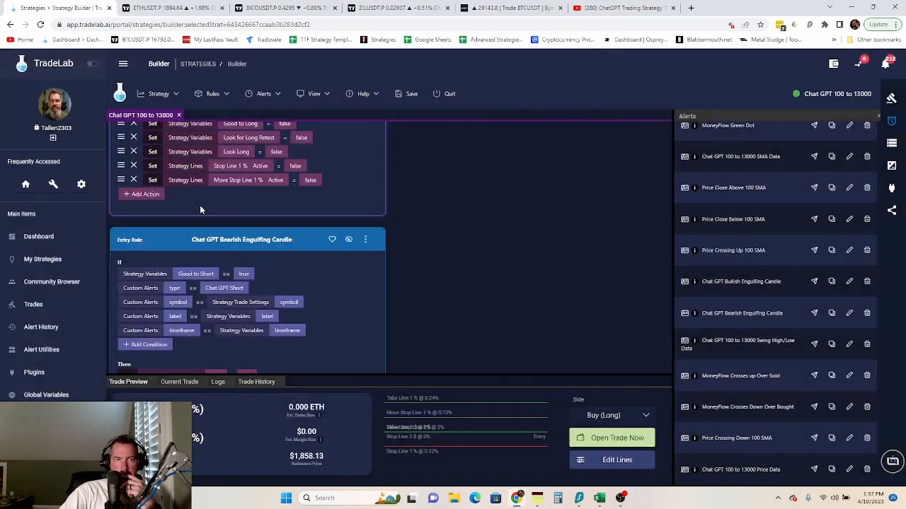
# - Add a Set action making Take Line 1 % Active false
pyautogui.click(145, 194)
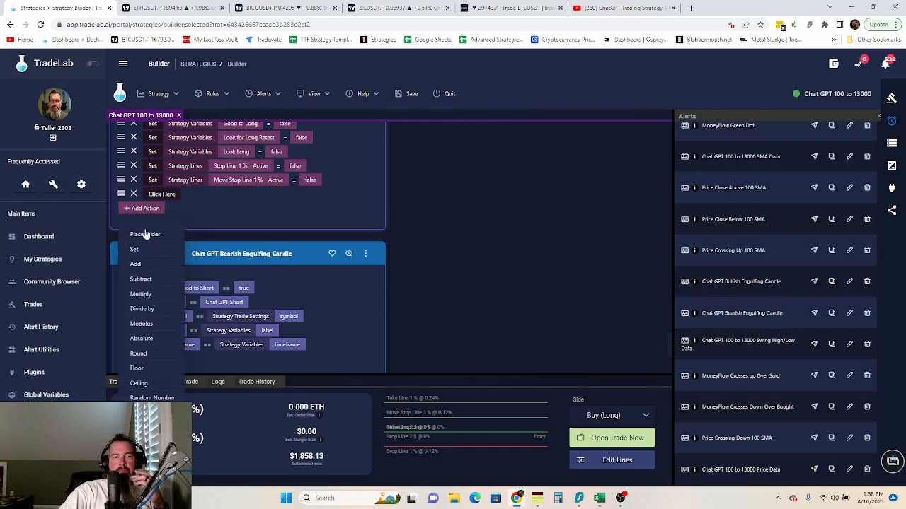
pyautogui.click(135, 250)
pyautogui.click(205, 195)
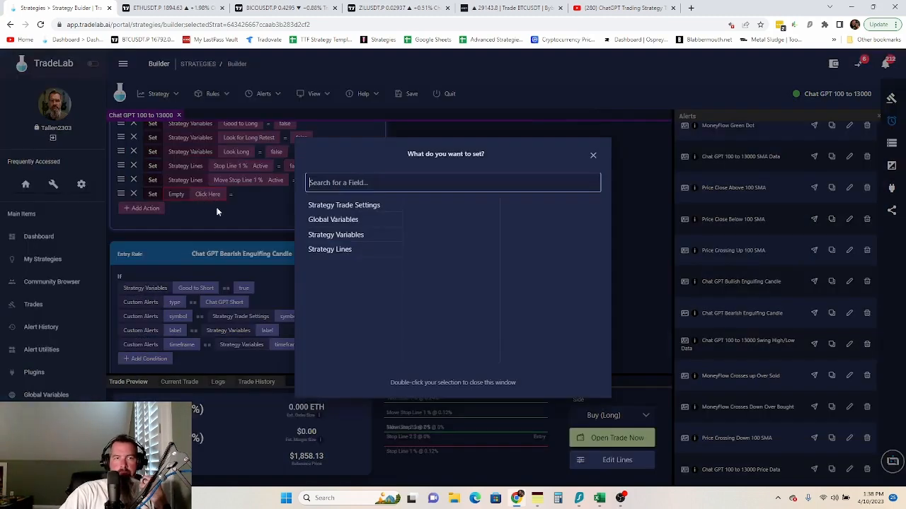
pyautogui.click(333, 249)
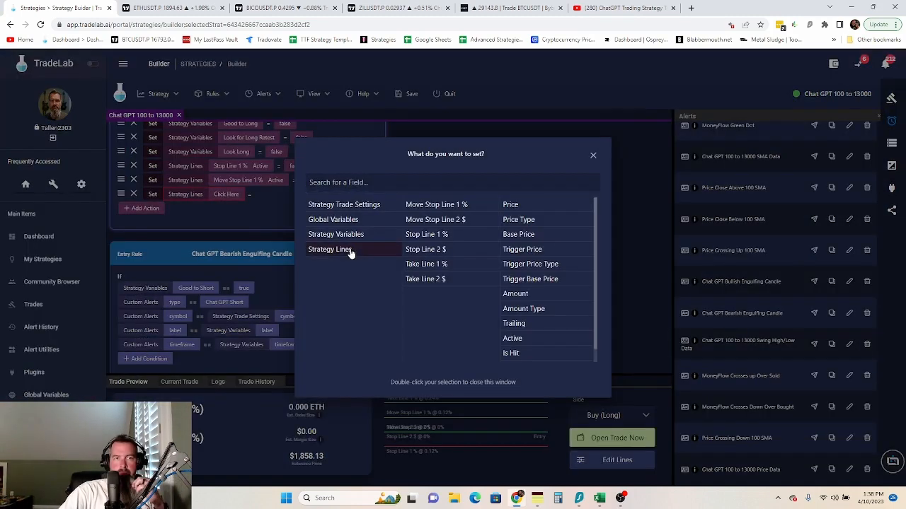
pyautogui.click(421, 268)
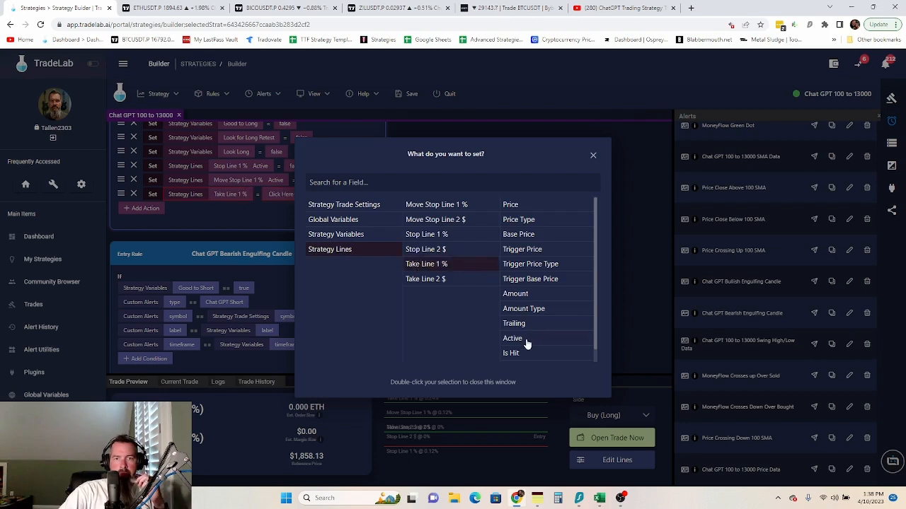
pyautogui.click(527, 338)
pyautogui.click(235, 223)
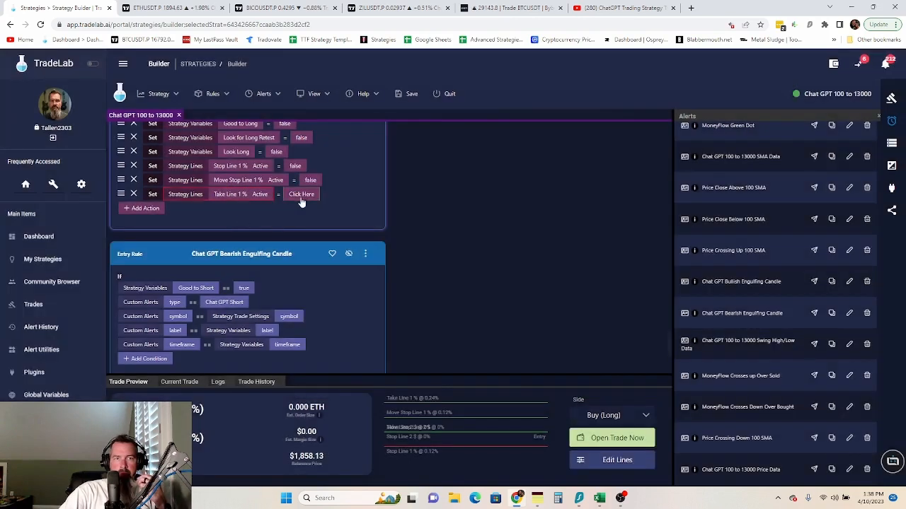
pyautogui.click(298, 196)
pyautogui.doubleClick(447, 205)
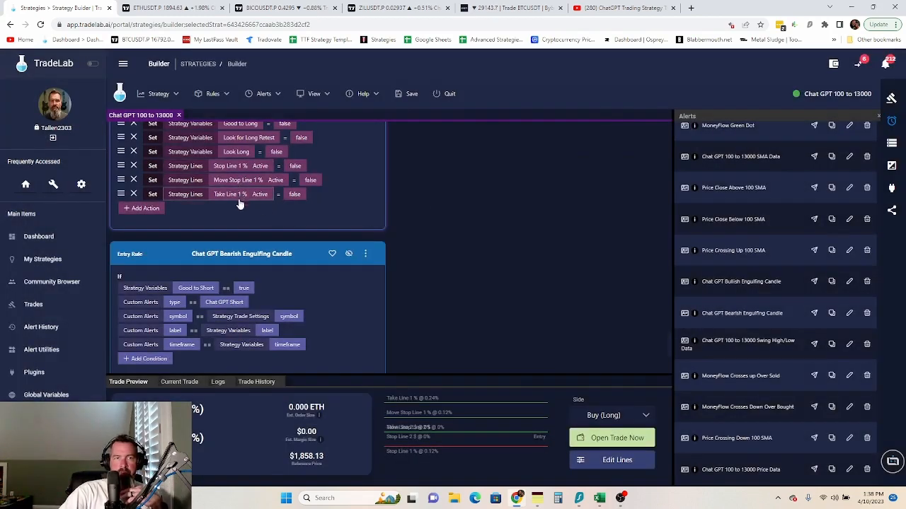
pyautogui.scroll(3, 346, 234)
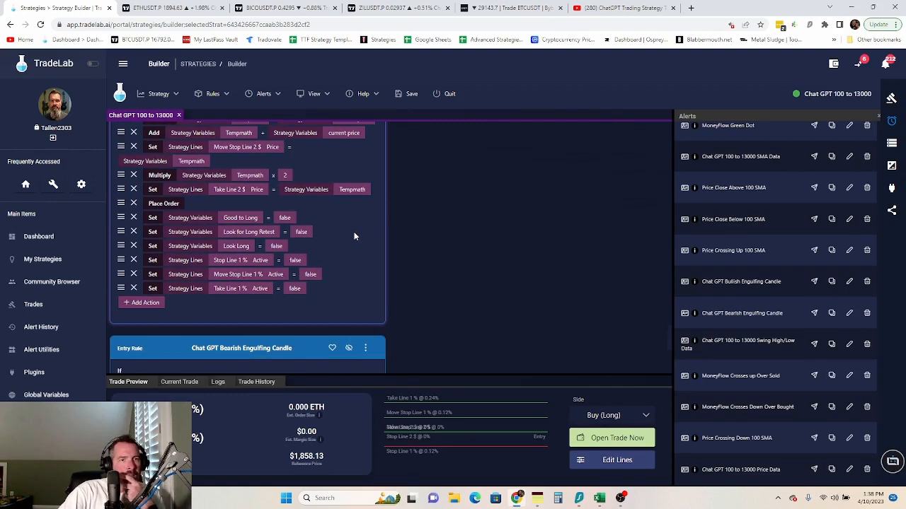
# - Add a Set action making Move Stop Line 2 $ Active true
pyautogui.scroll(4, 369, 235)
pyautogui.scroll(-4, 369, 234)
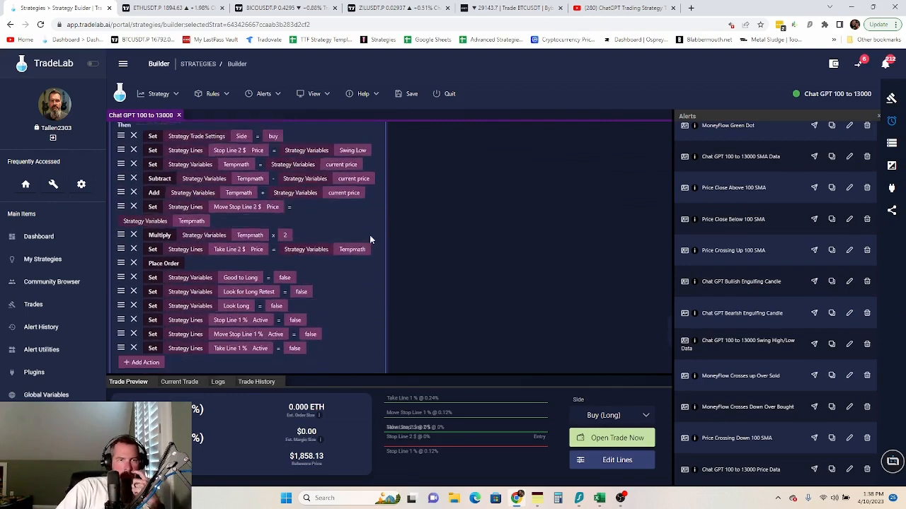
pyautogui.click(135, 303)
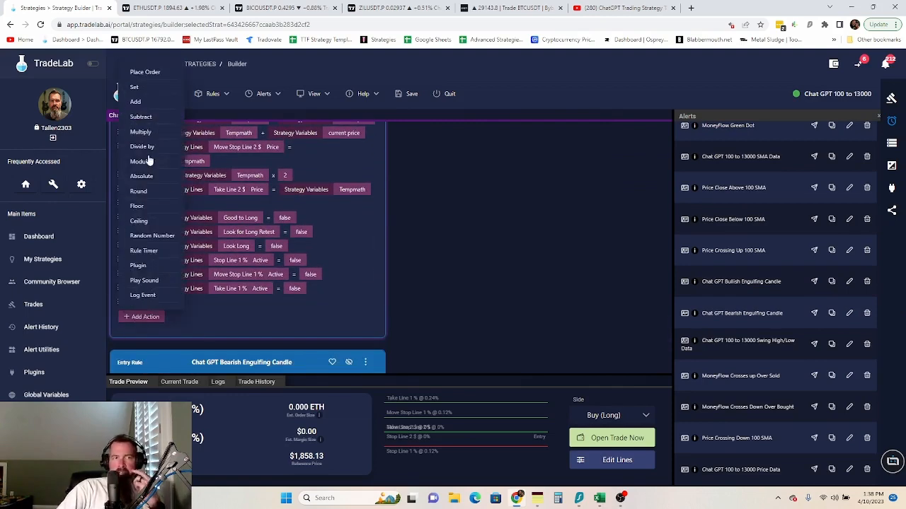
pyautogui.click(139, 94)
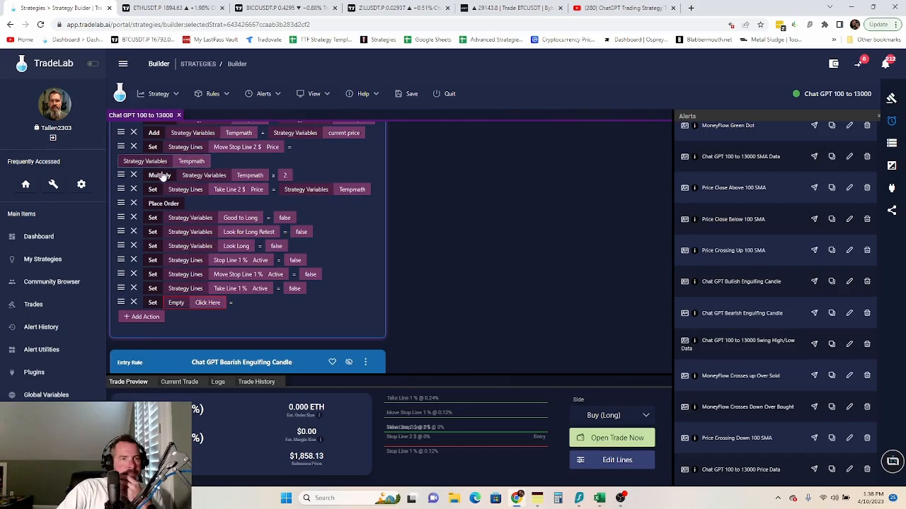
pyautogui.click(200, 304)
pyautogui.click(338, 250)
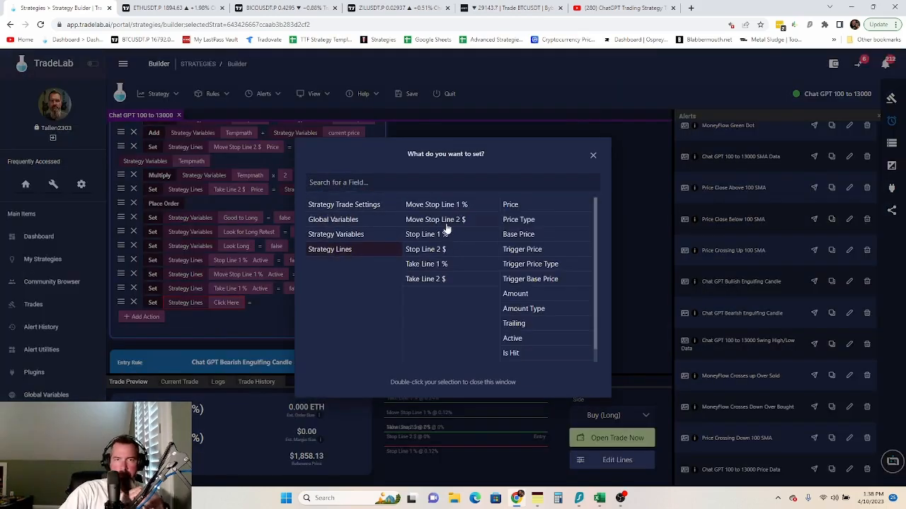
pyautogui.click(455, 221)
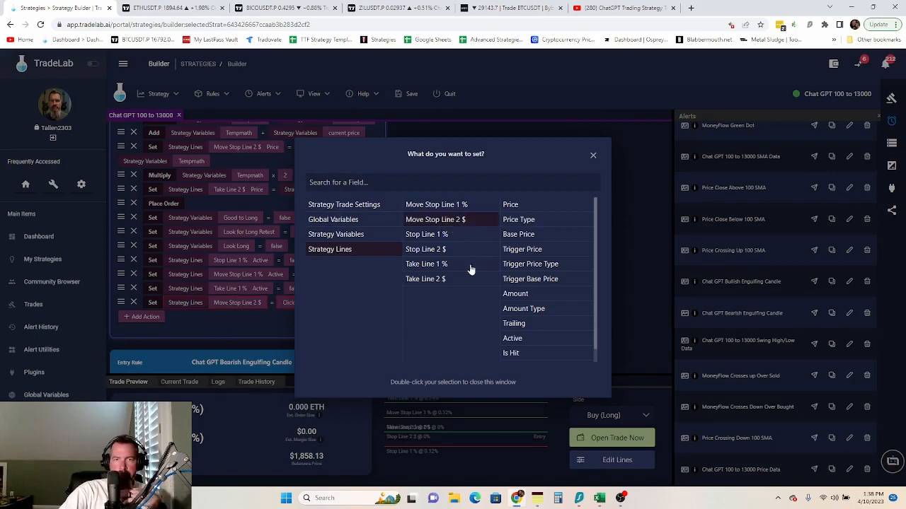
pyautogui.doubleClick(506, 341)
pyautogui.click(304, 303)
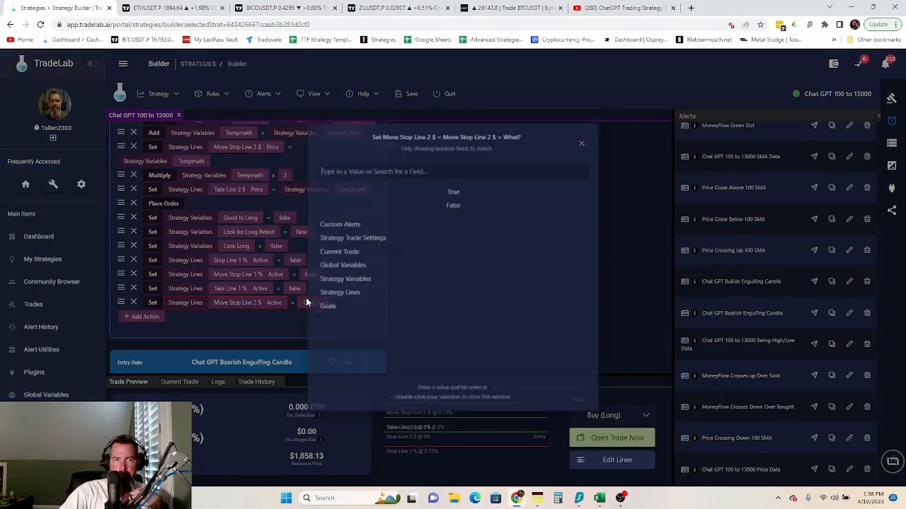
pyautogui.doubleClick(453, 185)
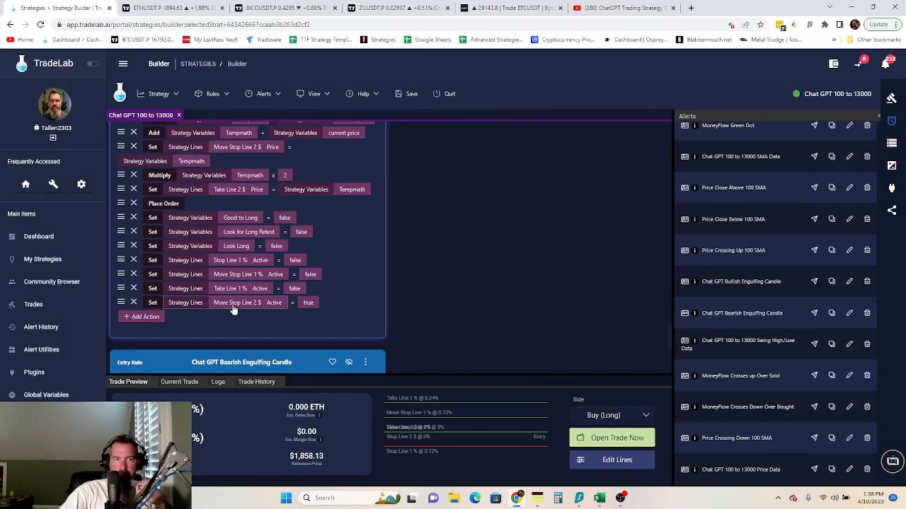
# - Add a Set action making Stop Line 2 $ Active true
pyautogui.click(144, 317)
pyautogui.click(136, 103)
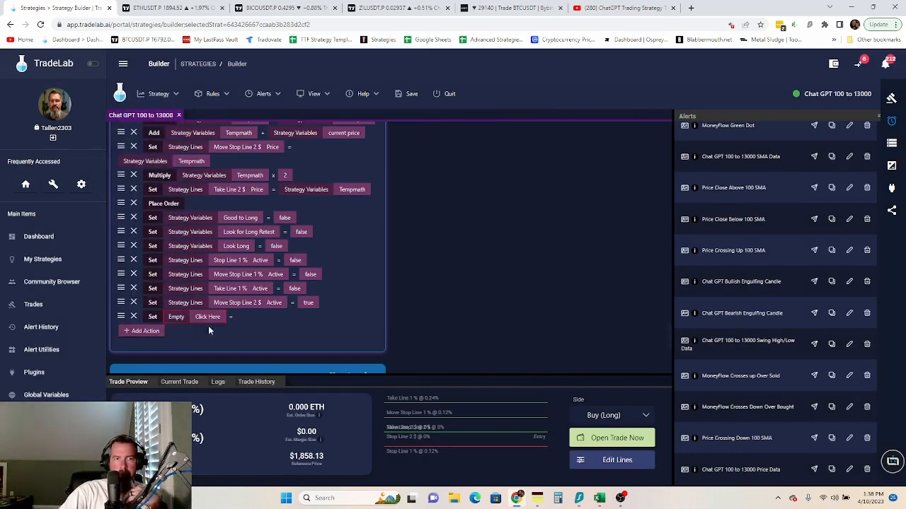
pyautogui.click(209, 320)
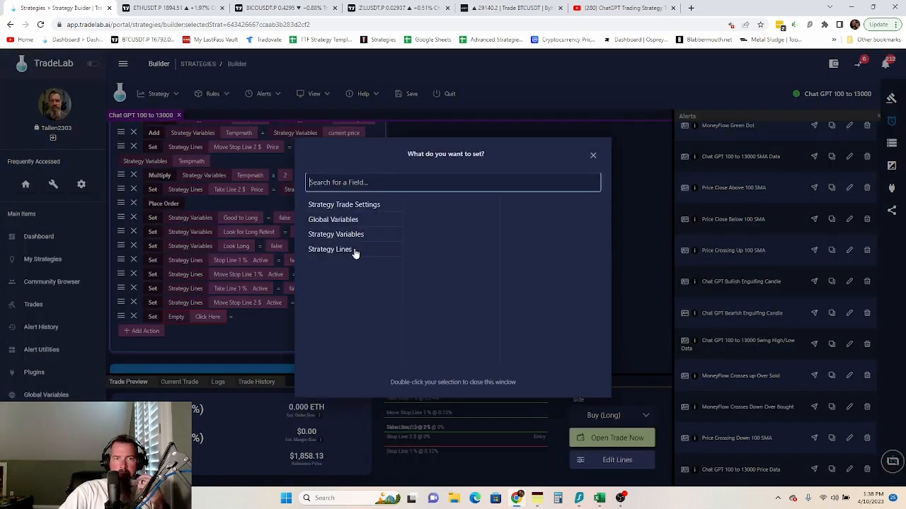
pyautogui.click(354, 249)
pyautogui.click(440, 249)
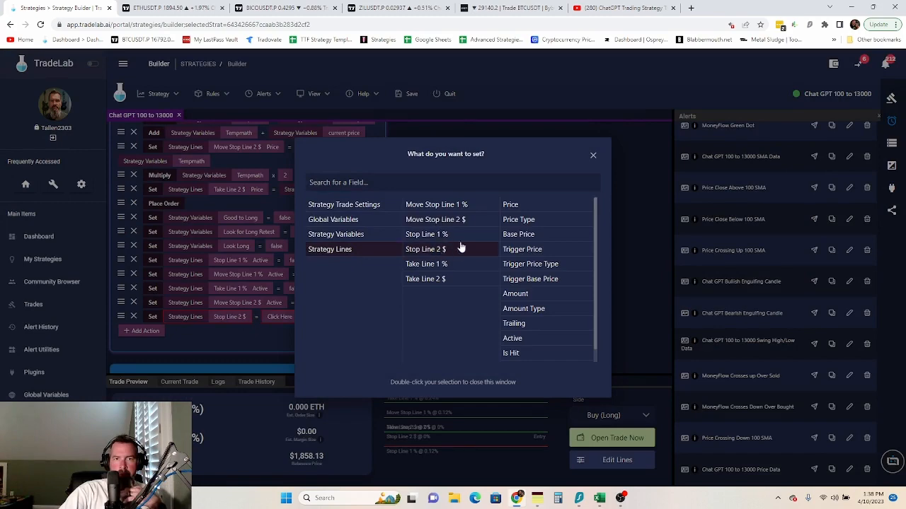
pyautogui.moveTo(527, 339); pyautogui.dragTo(518, 339)
pyautogui.click(299, 316)
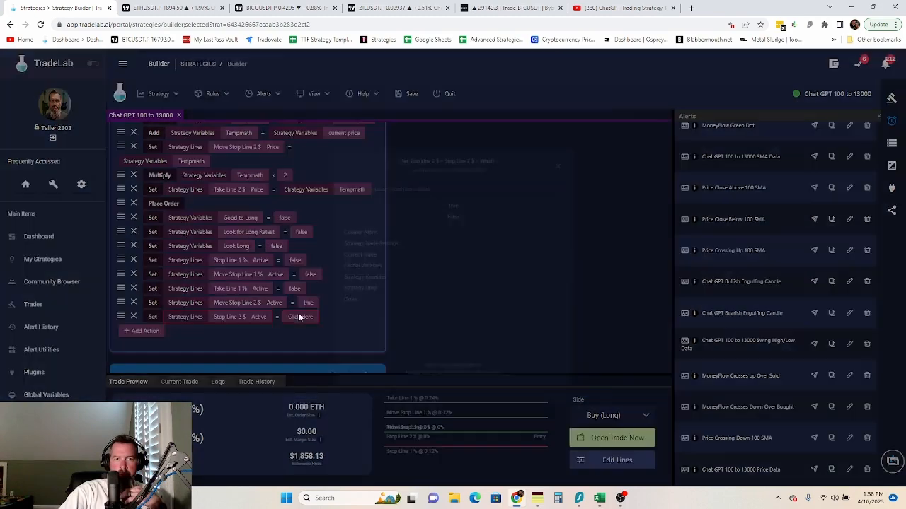
pyautogui.doubleClick(453, 185)
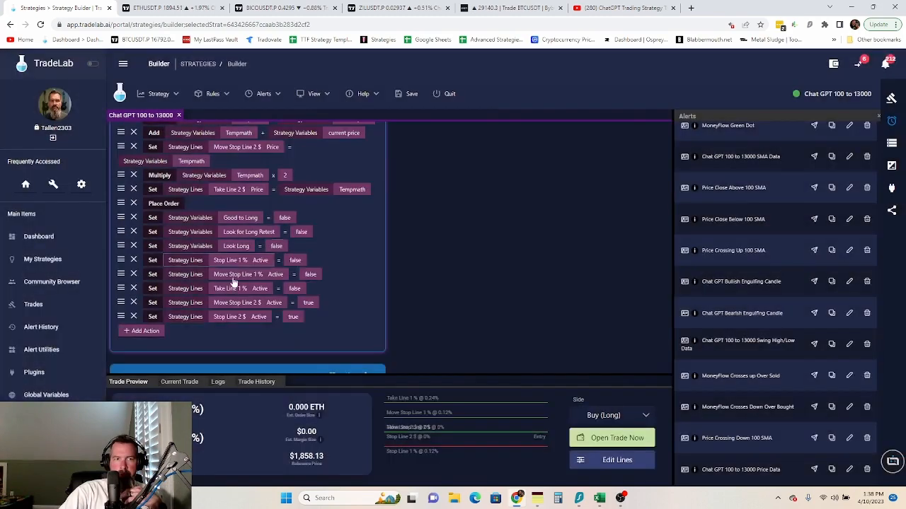
# - Add a Set action making Take Line 2 $ Active true
pyautogui.click(149, 333)
pyautogui.click(134, 115)
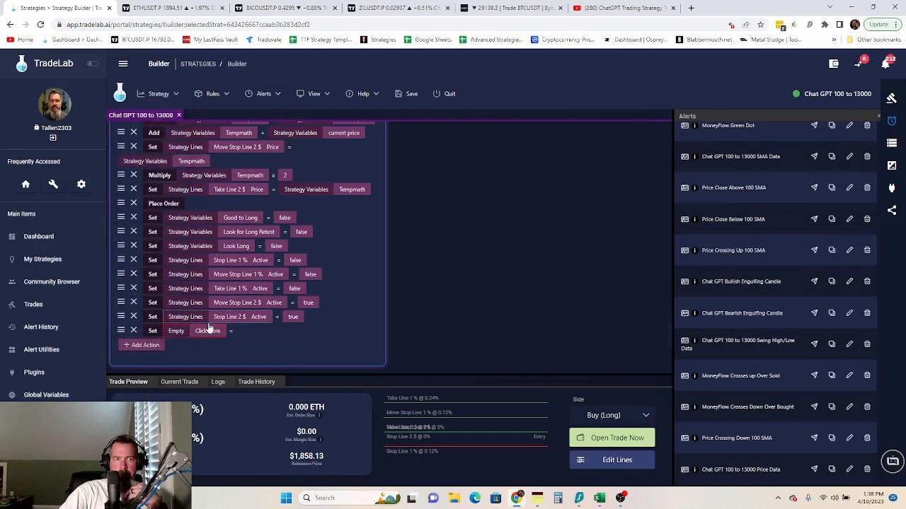
pyautogui.click(208, 331)
pyautogui.click(347, 252)
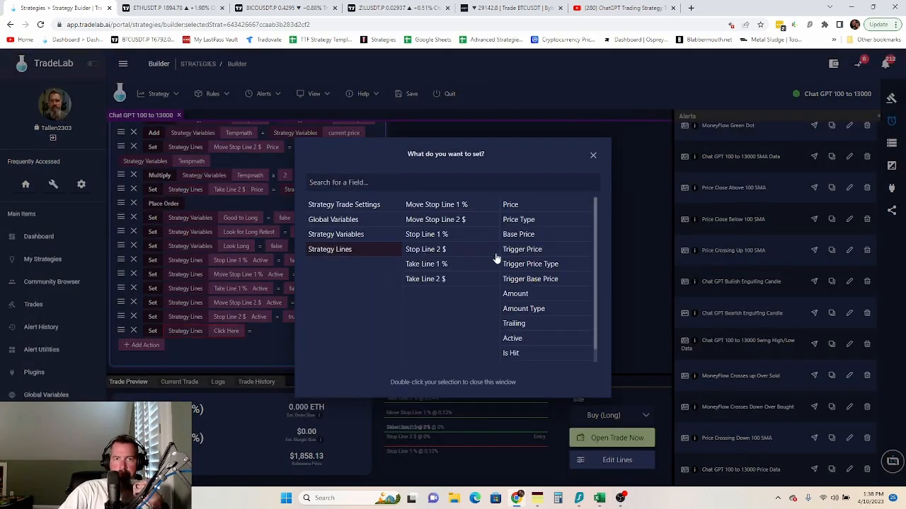
pyautogui.click(442, 280)
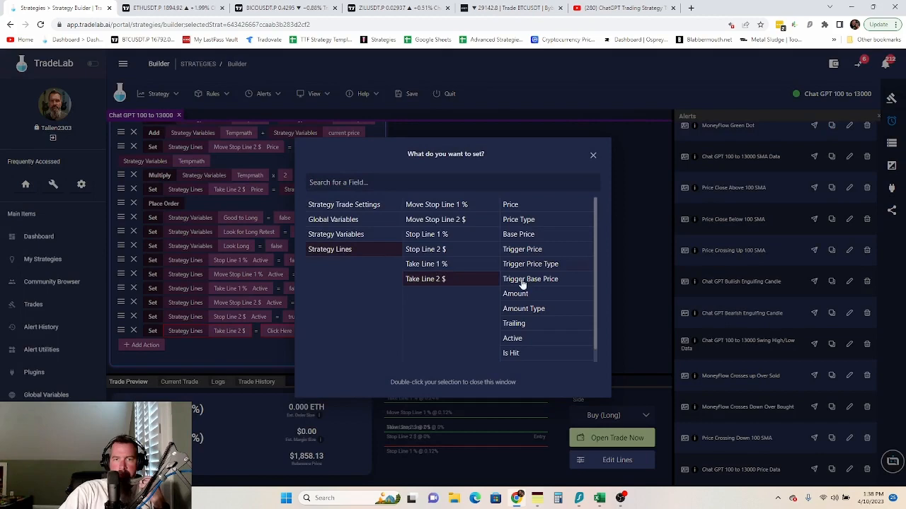
pyautogui.doubleClick(516, 341)
pyautogui.click(298, 335)
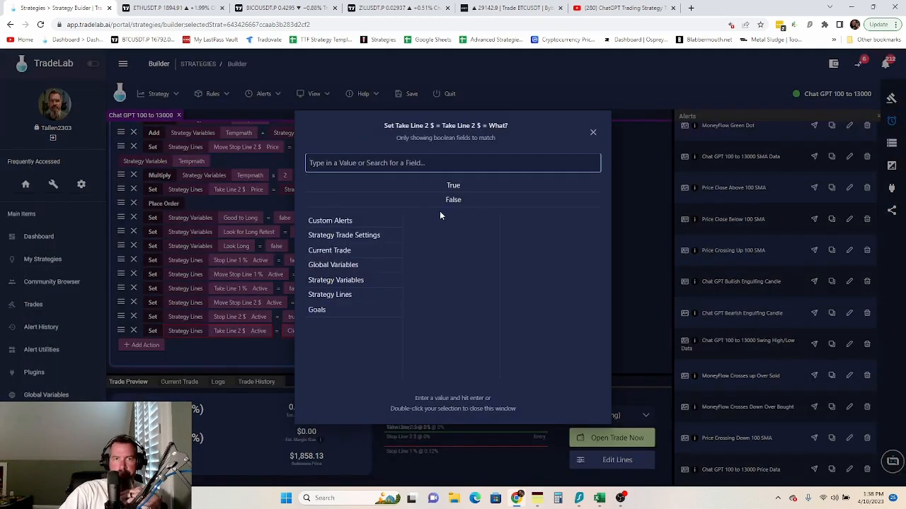
pyautogui.doubleClick(453, 185)
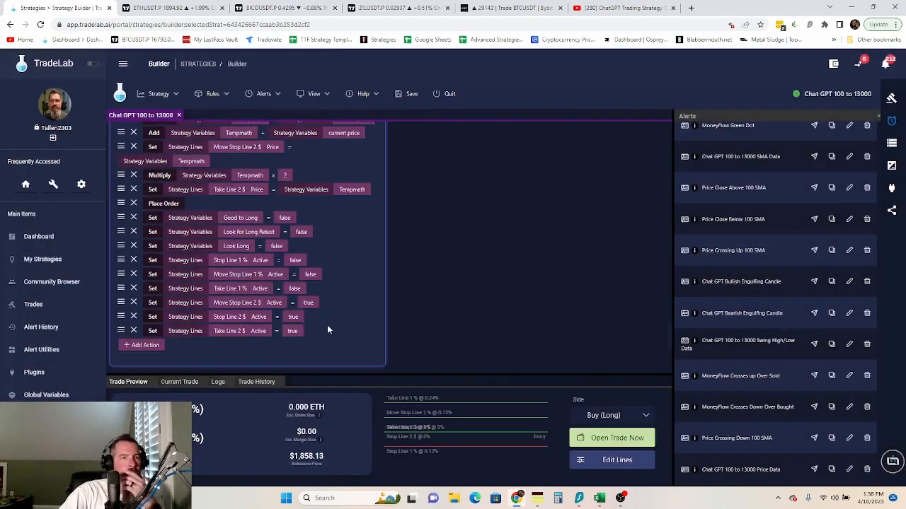
# - Turn off Modify Conditions & Actions for the Bullish Engulfing Candle rule, then view the Bearish rule
pyautogui.scroll(10, 327, 325)
pyautogui.scroll(-1, 355, 307)
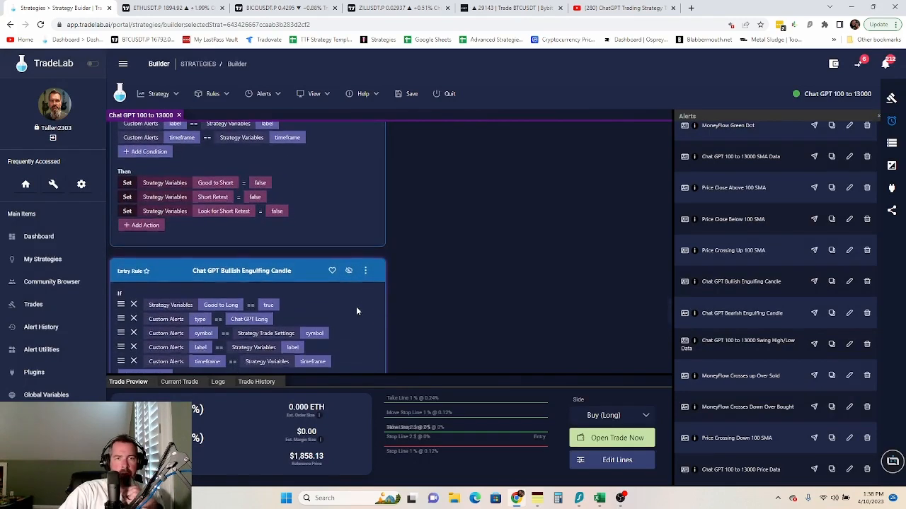
pyautogui.click(365, 272)
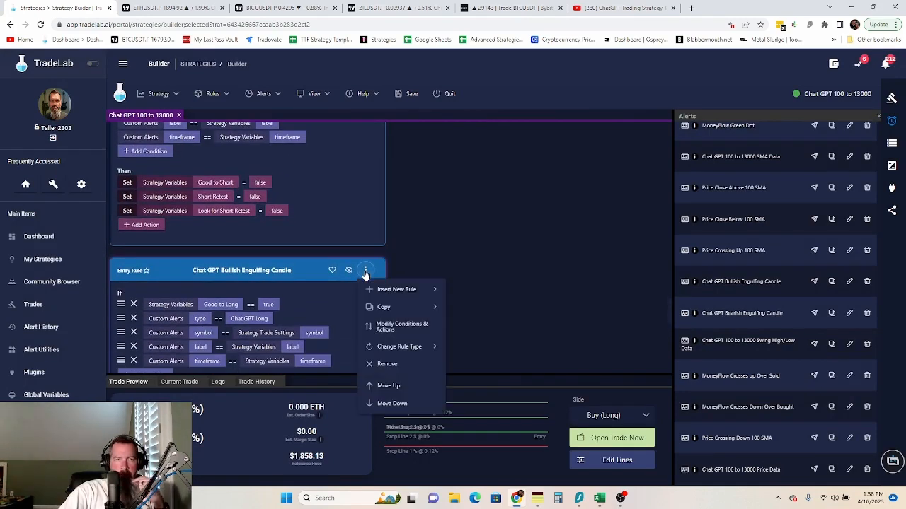
pyautogui.click(377, 328)
pyautogui.scroll(-10, 346, 326)
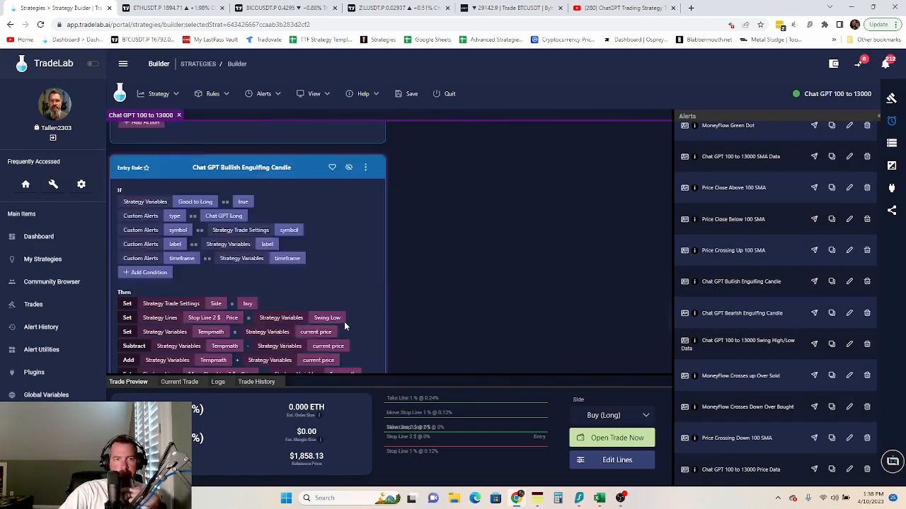
pyautogui.scroll(-3, 344, 322)
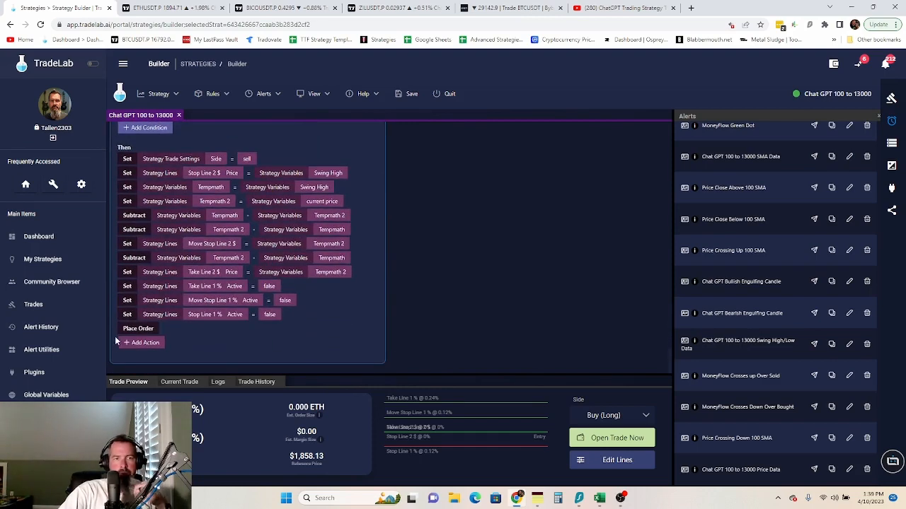
pyautogui.scroll(8, 178, 313)
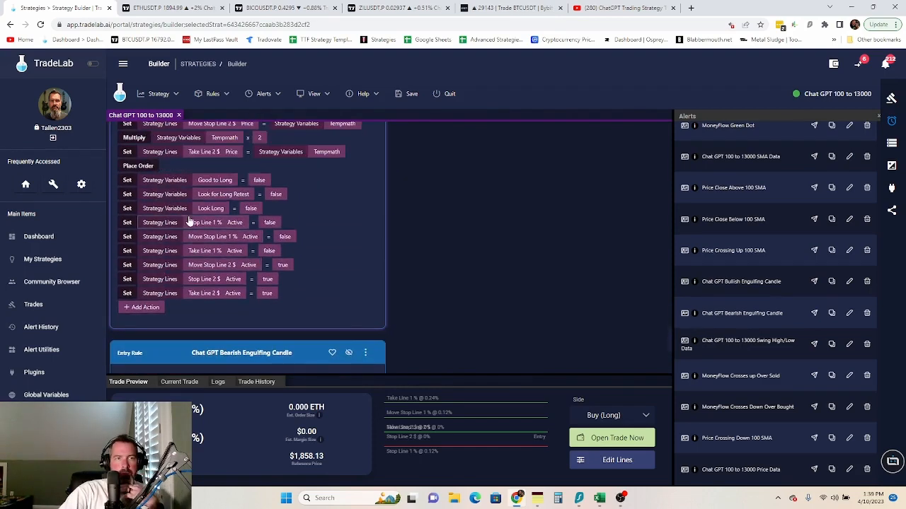
pyautogui.scroll(-10, 172, 259)
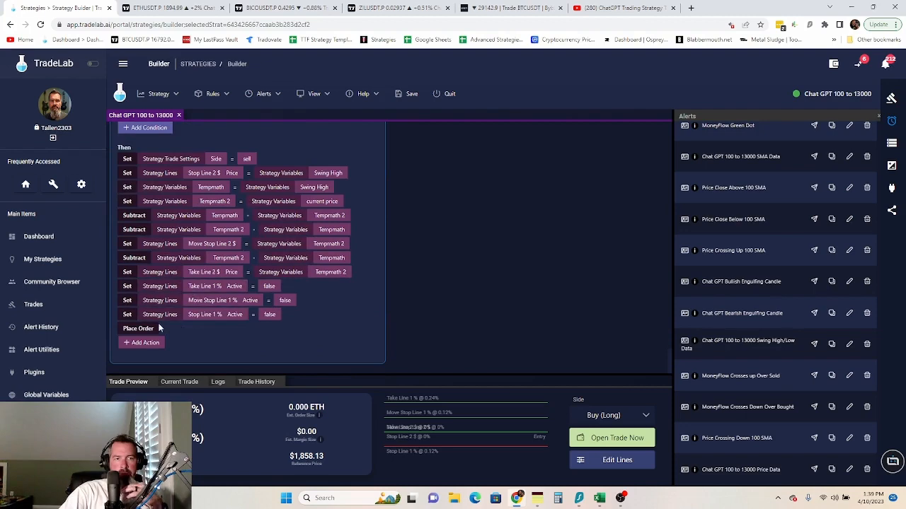
# - In the sell entry rule, add a Set action making Move Stop Line 2 $ Active true
pyautogui.click(145, 343)
pyautogui.click(143, 128)
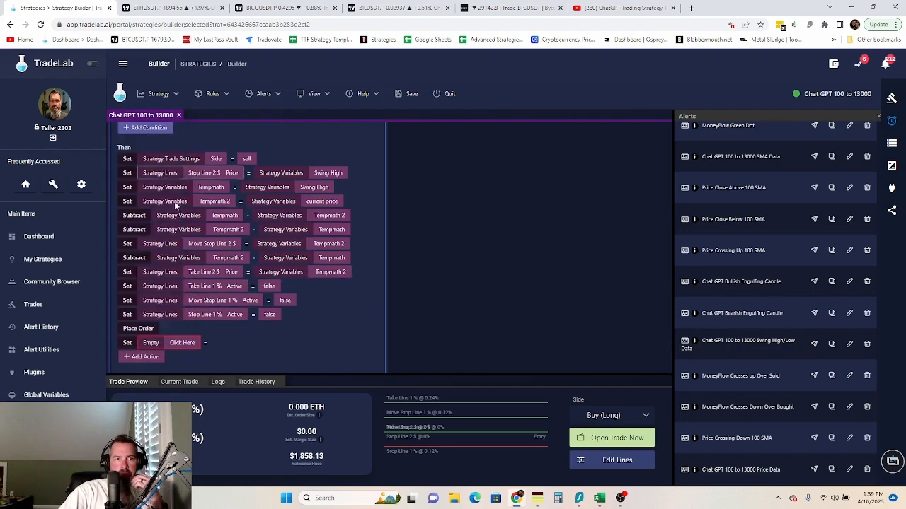
pyautogui.click(182, 342)
pyautogui.click(347, 249)
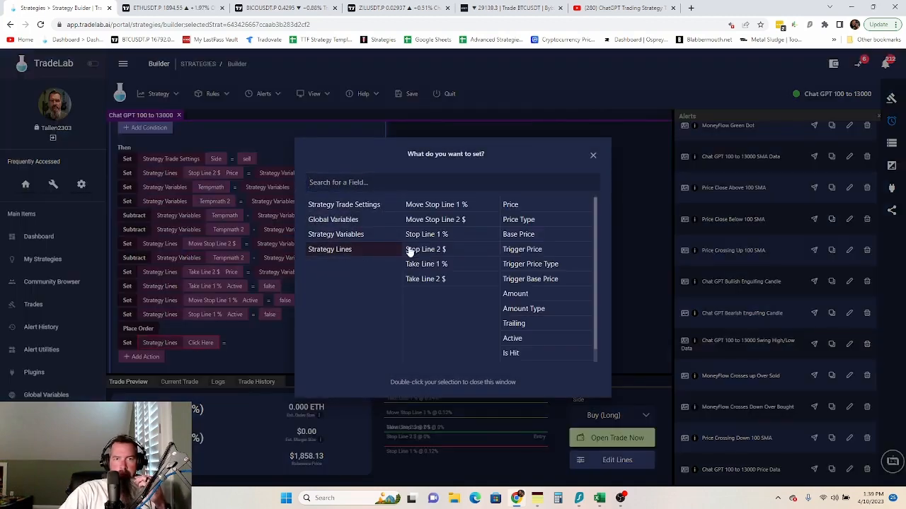
pyautogui.click(433, 220)
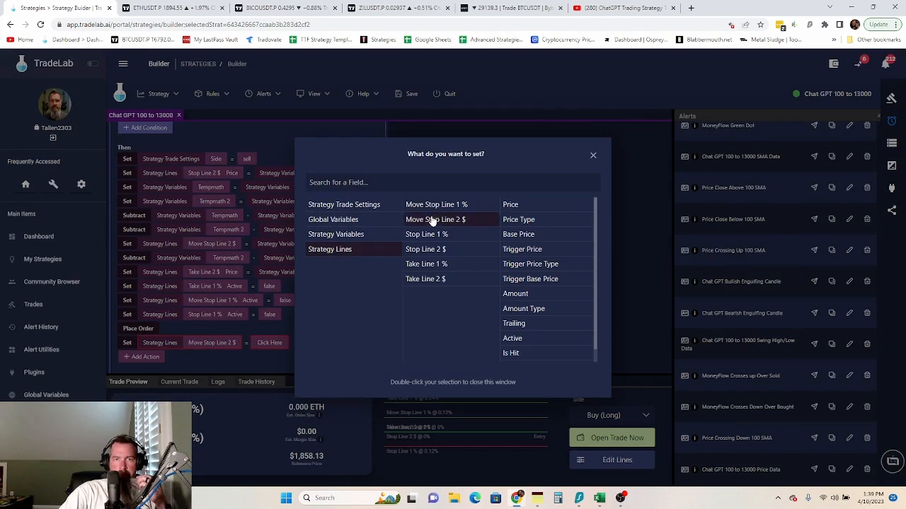
pyautogui.click(514, 338)
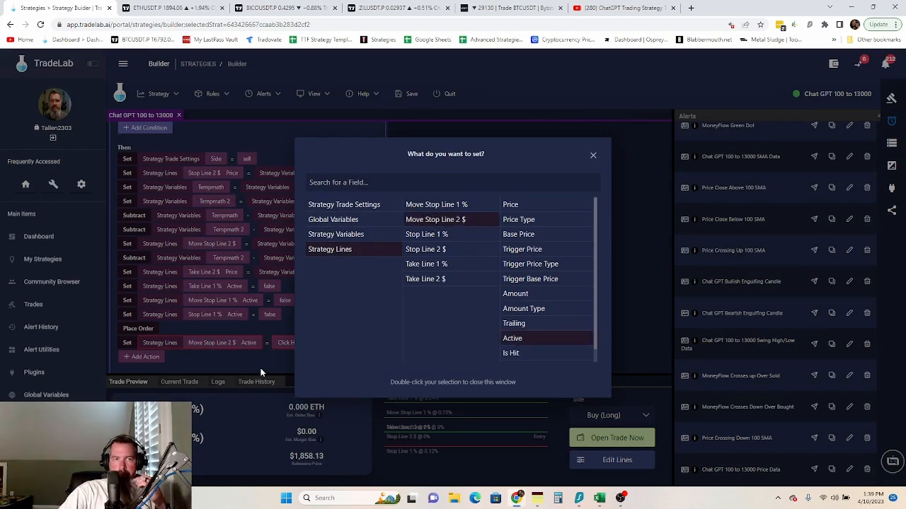
pyautogui.click(261, 368)
pyautogui.click(286, 342)
pyautogui.doubleClick(453, 186)
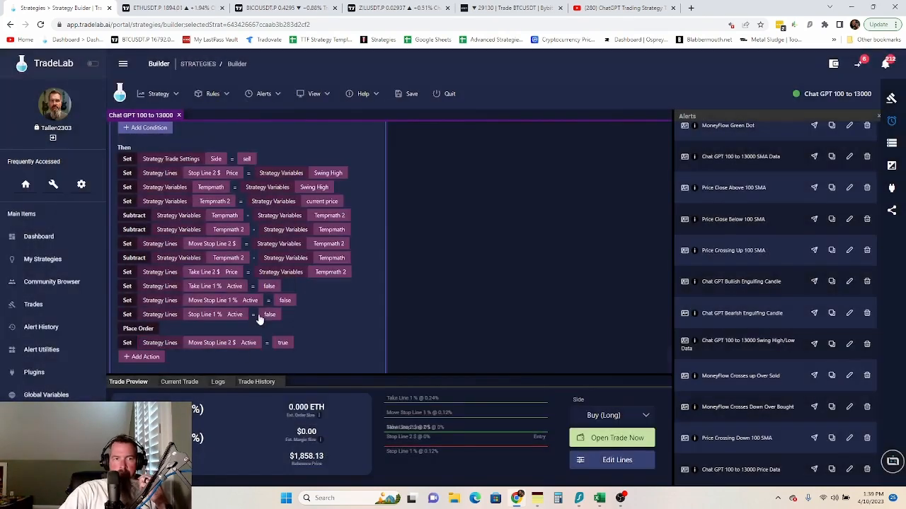
# - Add another Set action making Stop Line 2 $ Active true
pyautogui.scroll(-1, 191, 356)
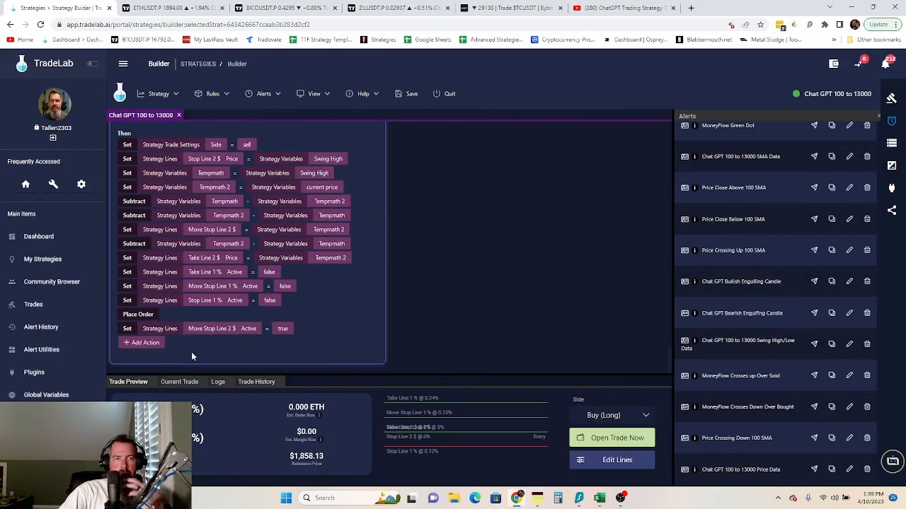
pyautogui.click(142, 342)
pyautogui.click(140, 131)
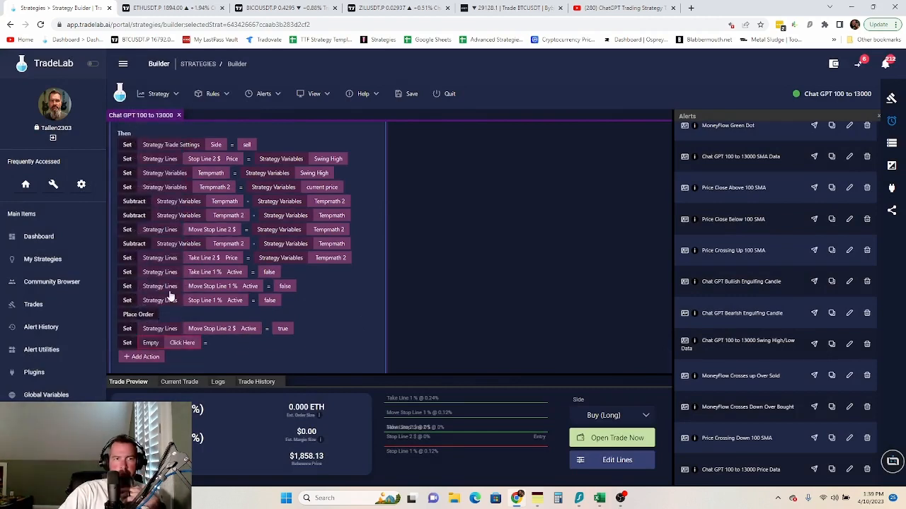
pyautogui.click(182, 344)
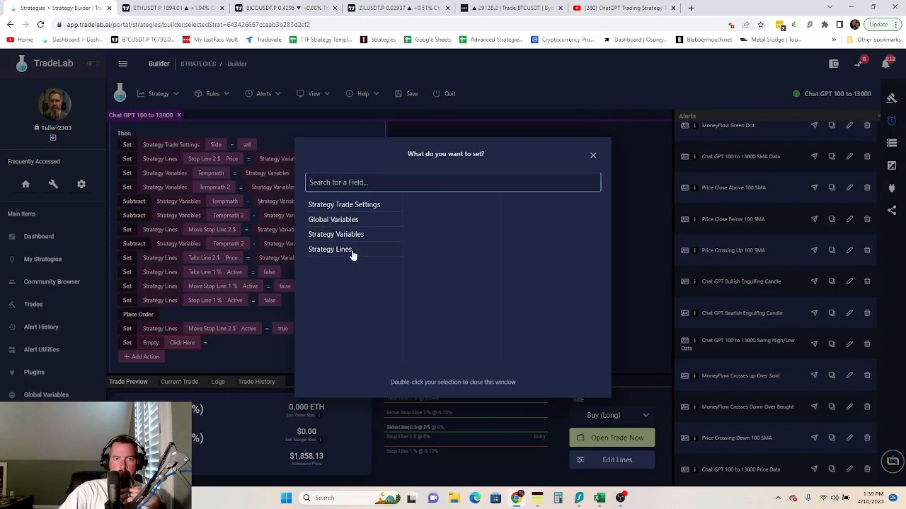
pyautogui.click(352, 250)
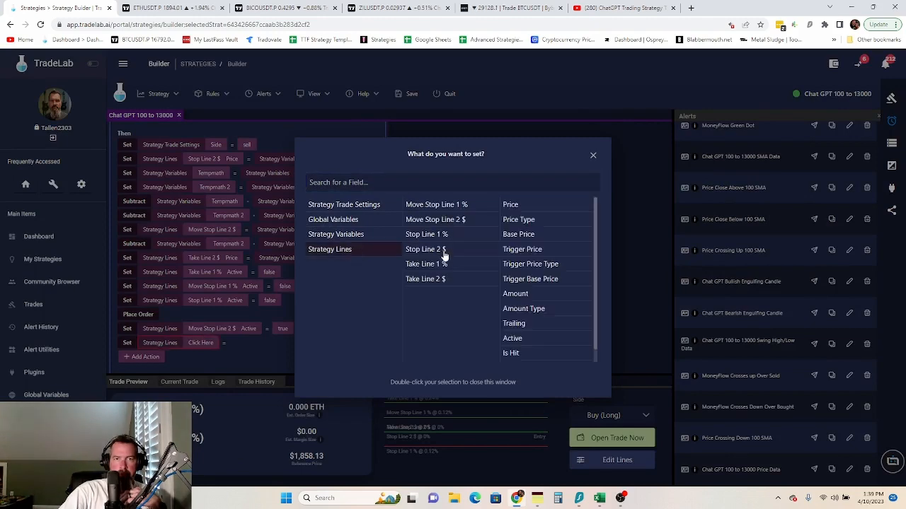
pyautogui.click(445, 251)
pyautogui.doubleClick(506, 339)
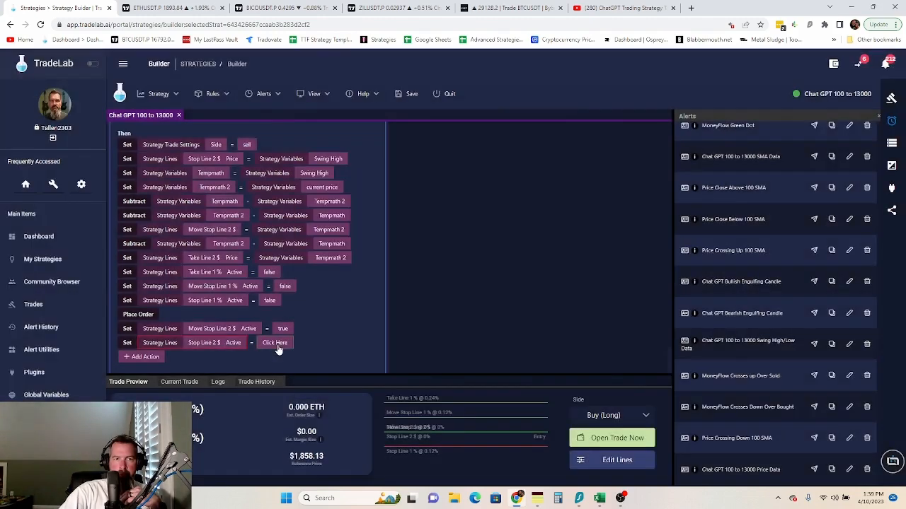
pyautogui.click(276, 343)
pyautogui.doubleClick(454, 187)
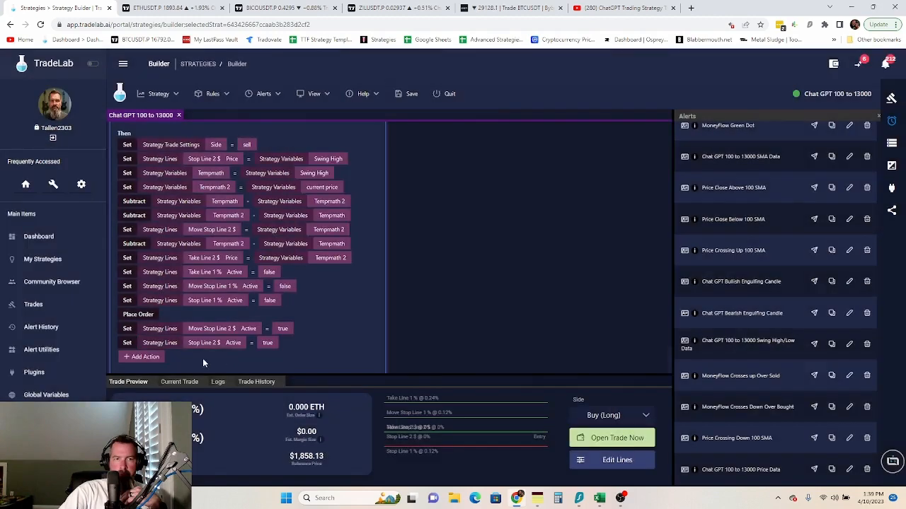
# - Add a third Set action making Take Line 2 $ Active true
pyautogui.click(145, 359)
pyautogui.click(135, 142)
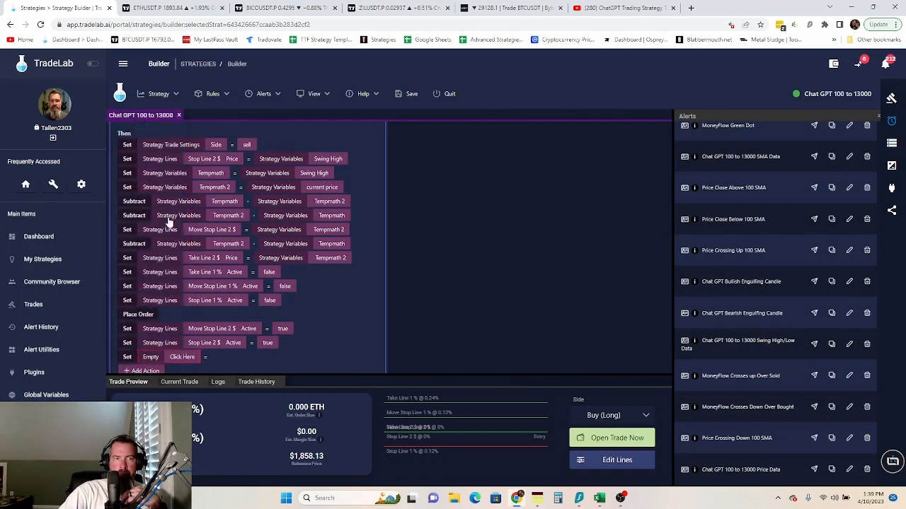
pyautogui.click(183, 357)
pyautogui.click(346, 250)
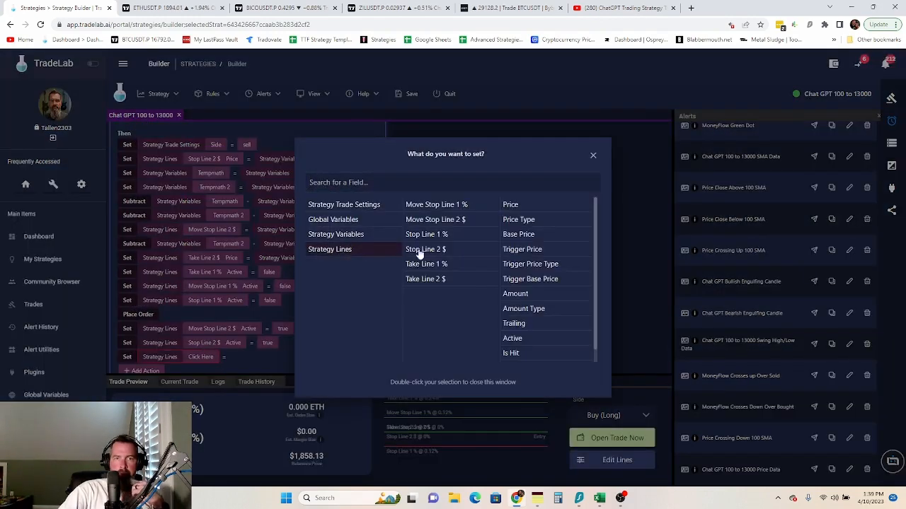
pyautogui.click(447, 278)
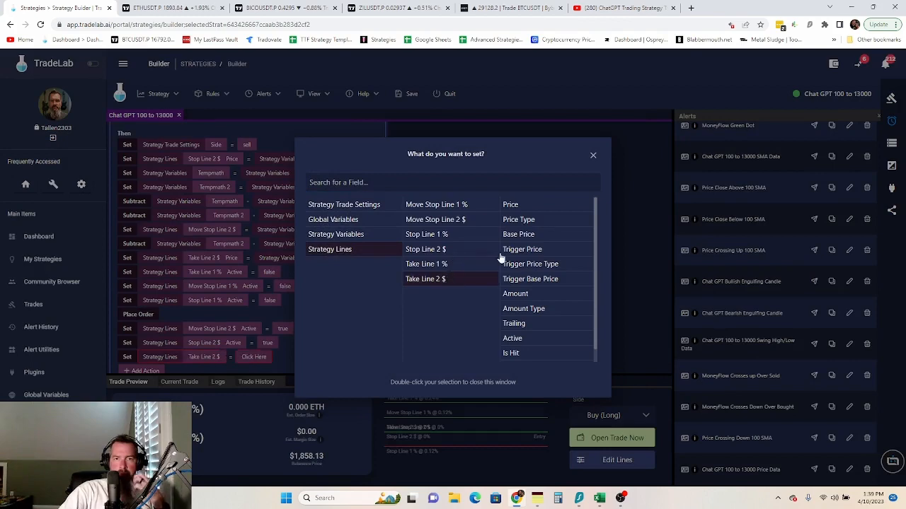
pyautogui.click(504, 339)
pyautogui.click(270, 357)
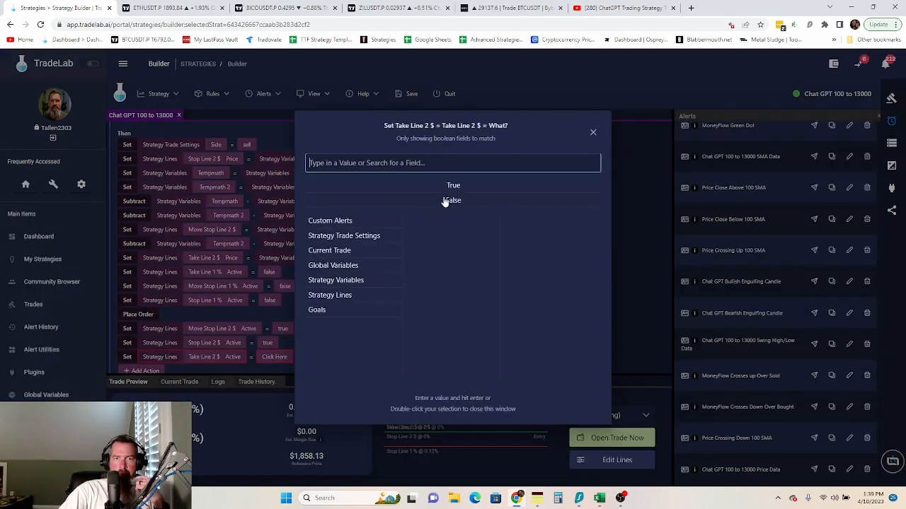
pyautogui.doubleClick(453, 188)
pyautogui.scroll(-4, 346, 345)
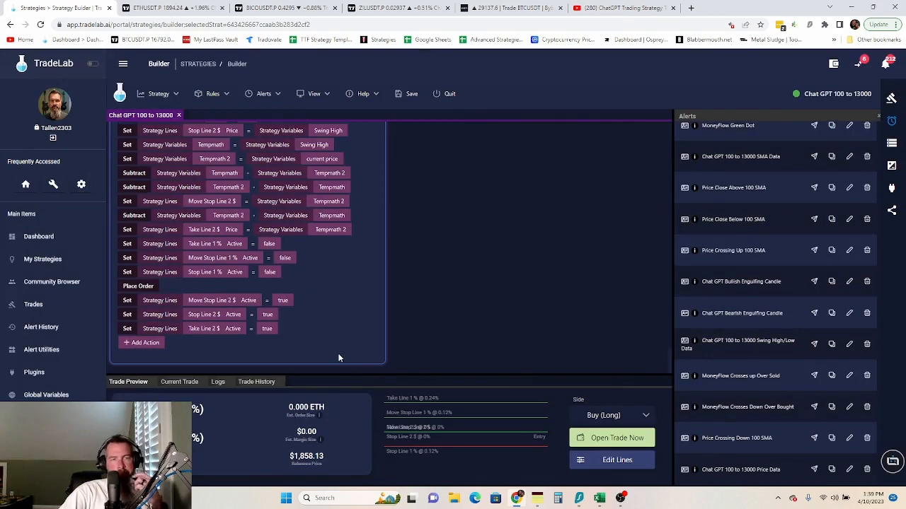
pyautogui.scroll(5, 358, 355)
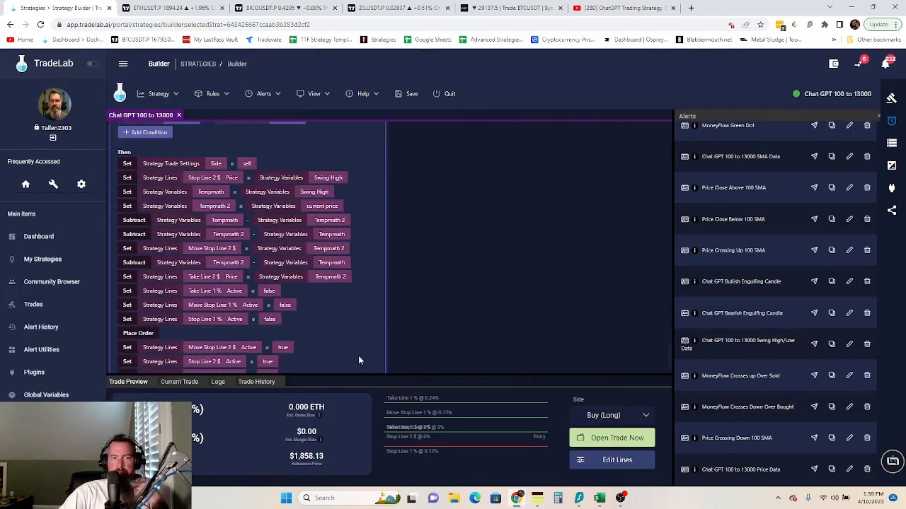
pyautogui.scroll(-1, 358, 356)
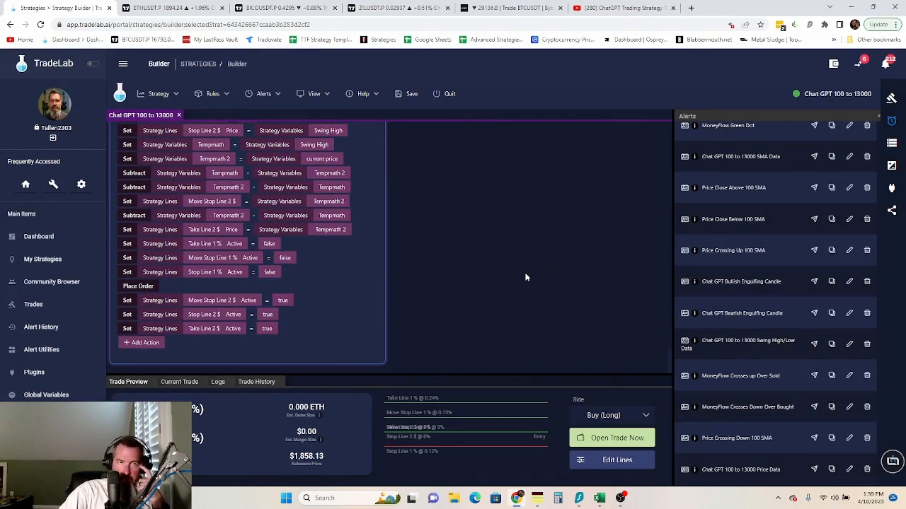
pyautogui.scroll(-2, 521, 278)
pyautogui.scroll(1, 521, 278)
pyautogui.scroll(-3, 522, 278)
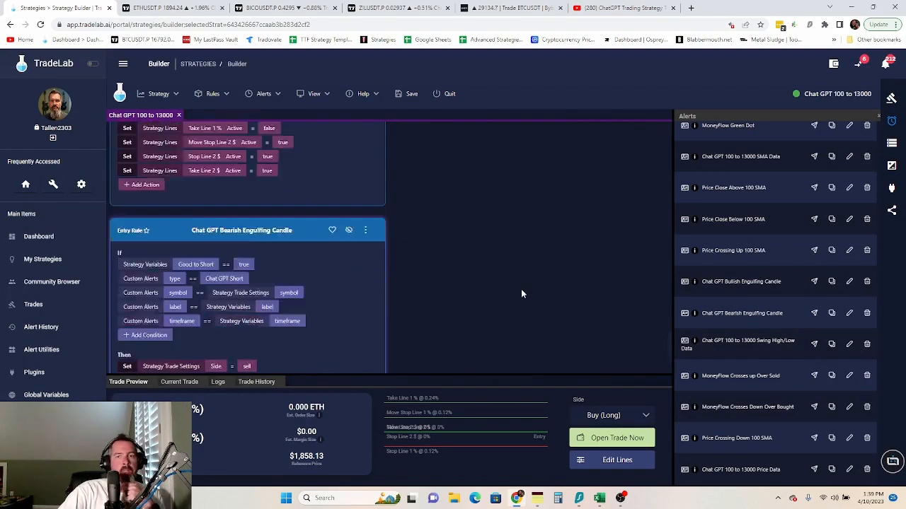
pyautogui.scroll(5, 520, 289)
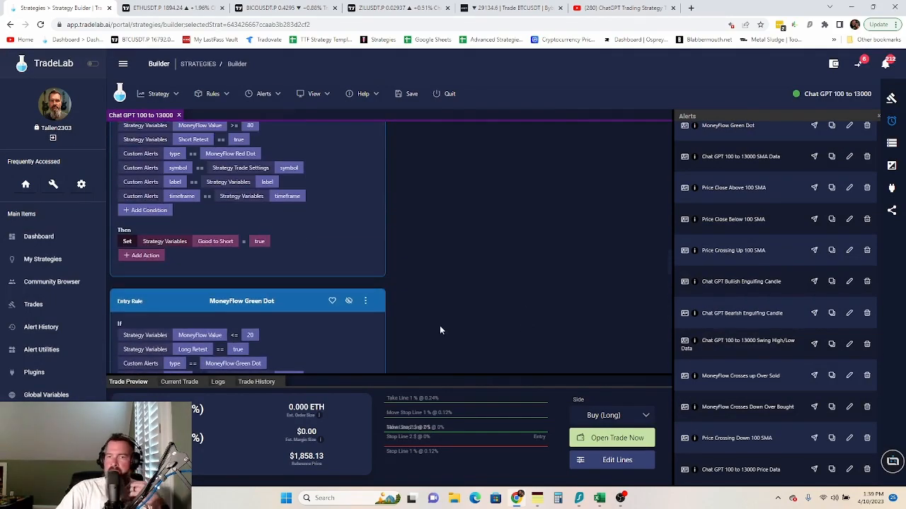
pyautogui.scroll(-1, 434, 330)
pyautogui.scroll(3, 434, 330)
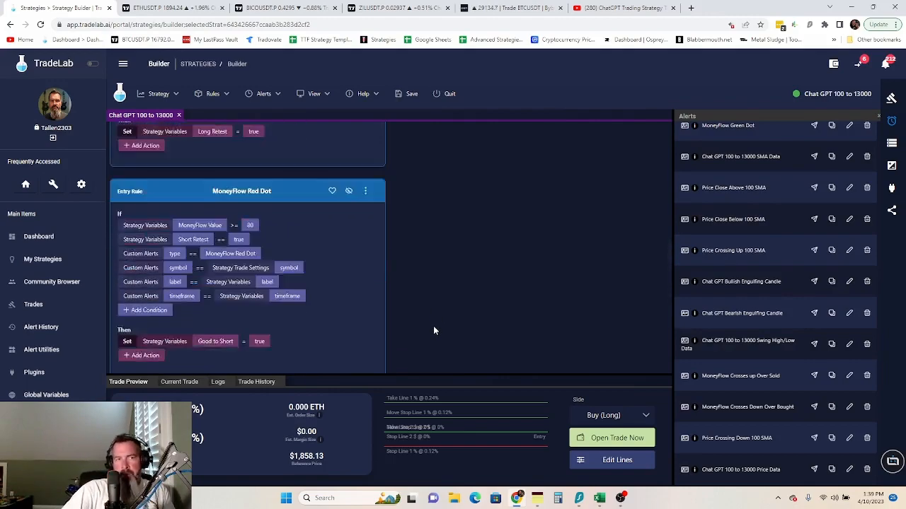
pyautogui.scroll(-6, 434, 331)
pyautogui.scroll(-8, 434, 331)
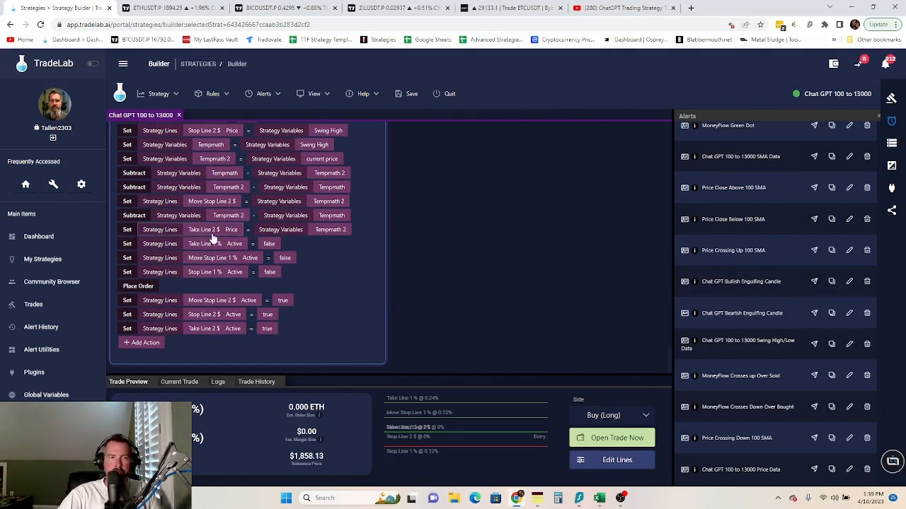
pyautogui.scroll(-4, 535, 285)
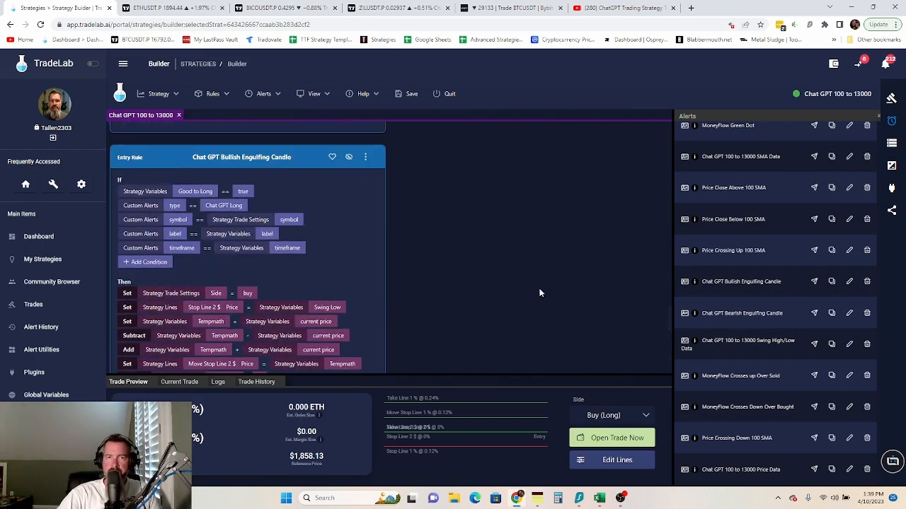
pyautogui.scroll(-12, 529, 303)
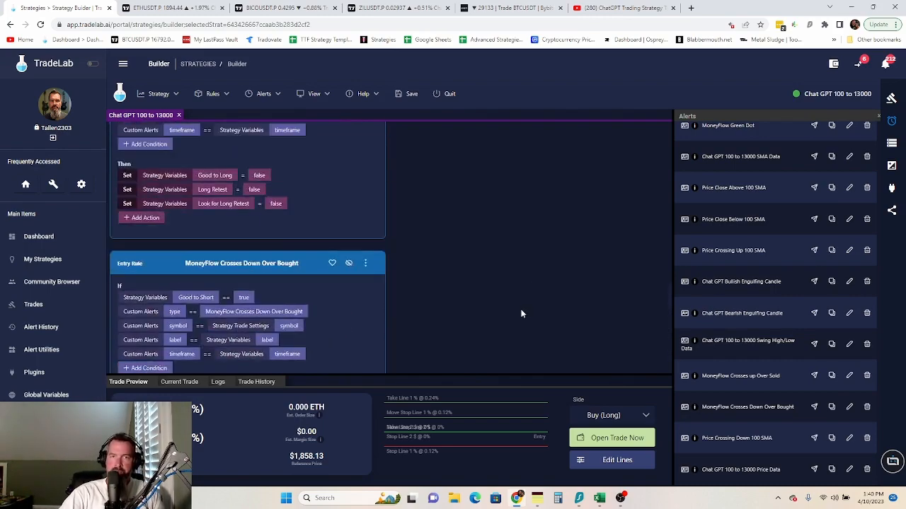
pyautogui.scroll(-4, 520, 316)
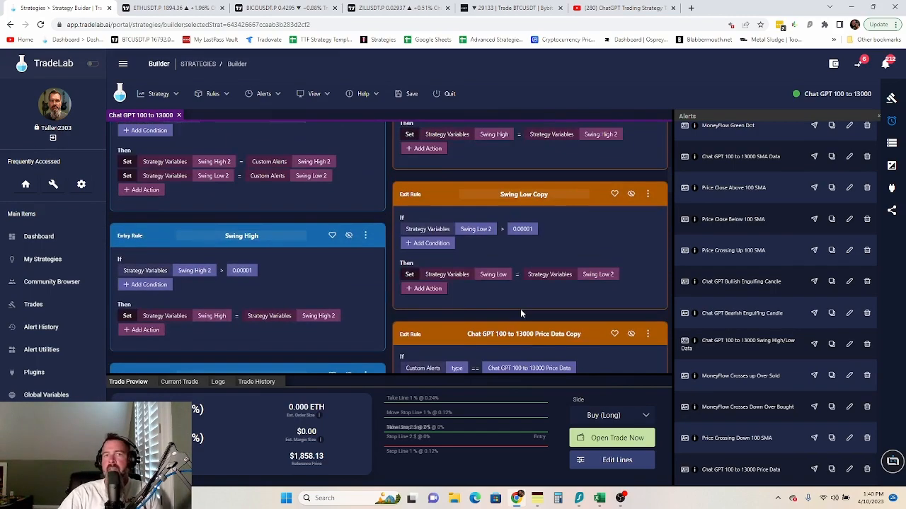
pyautogui.scroll(10, 520, 308)
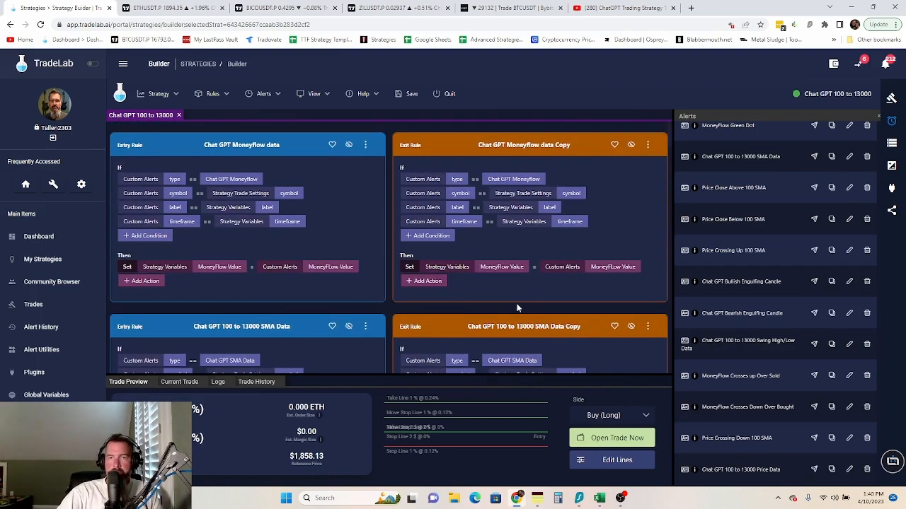
pyautogui.scroll(-8, 516, 308)
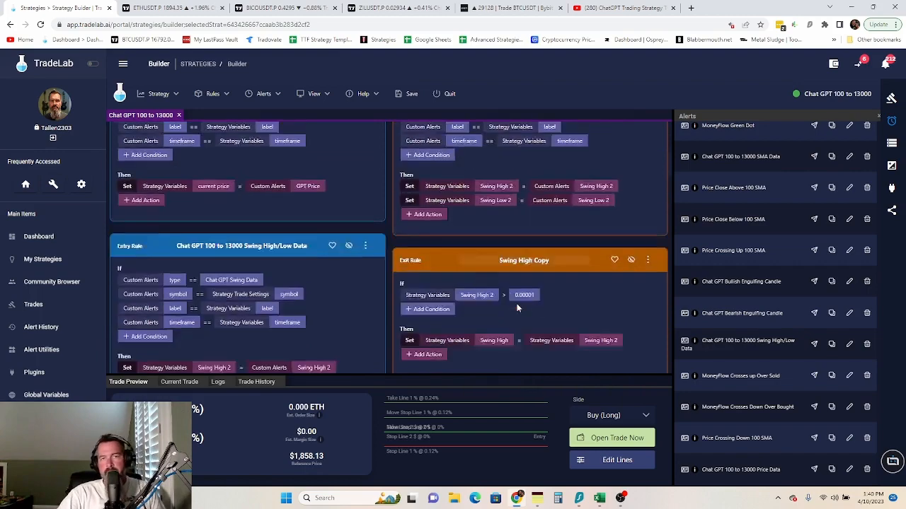
pyautogui.scroll(-5, 520, 308)
pyautogui.scroll(3, 521, 309)
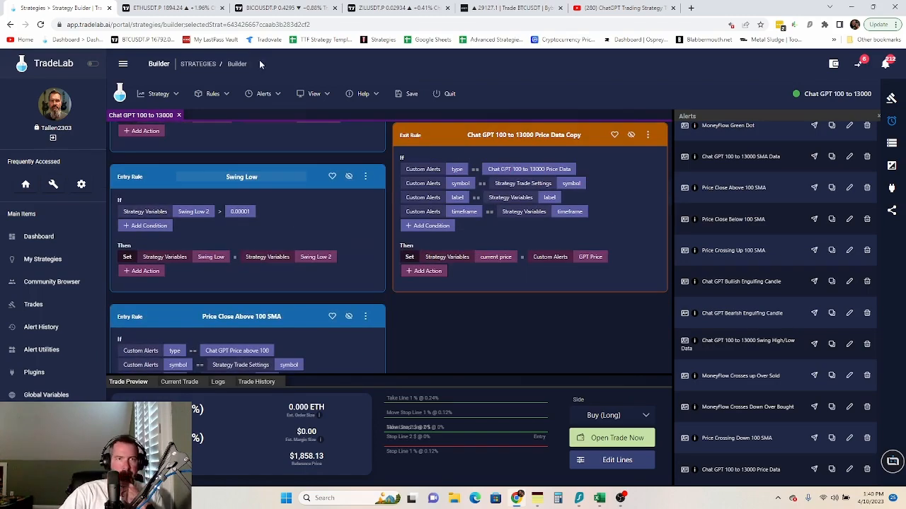
# - Create a new exit rule, Rule 22
pyautogui.click(228, 97)
pyautogui.moveTo(236, 115)
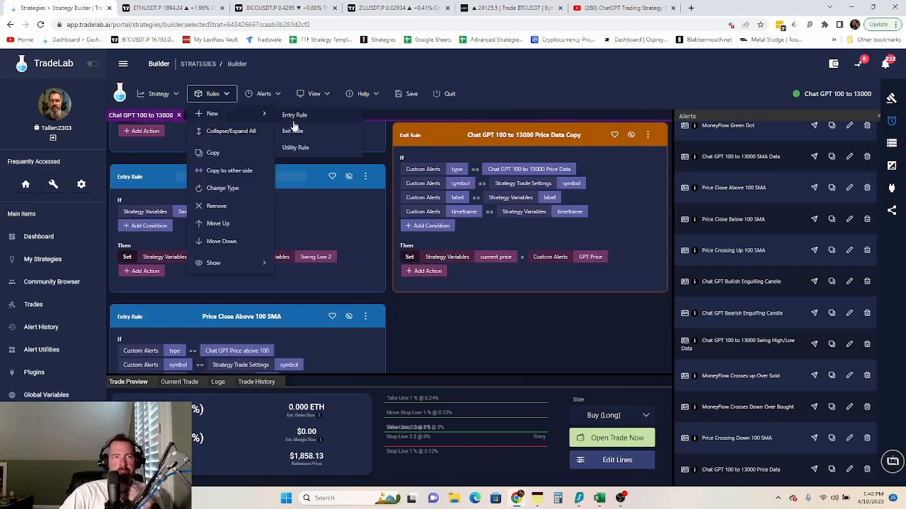
pyautogui.click(298, 133)
pyautogui.scroll(-3, 552, 312)
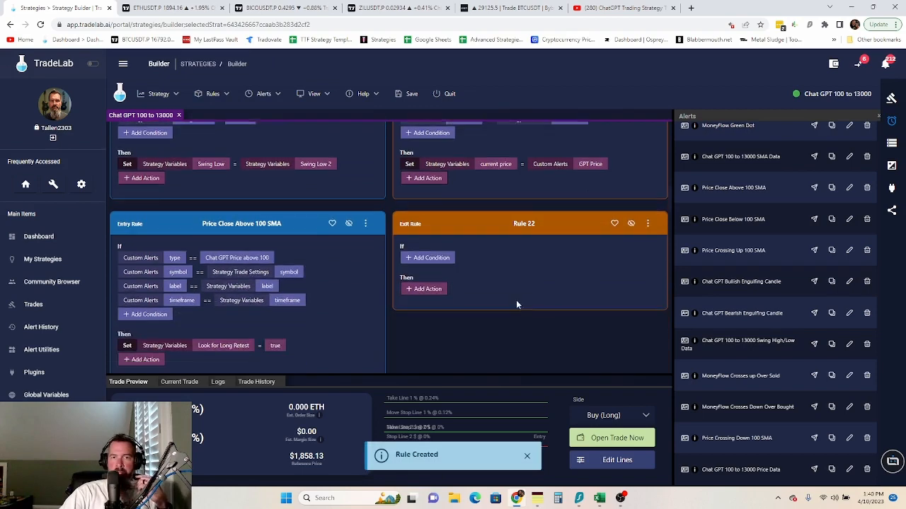
# - Give Rule 22 a Strategy Lines condition and show the strategy variables panel
pyautogui.click(429, 254)
pyautogui.click(467, 258)
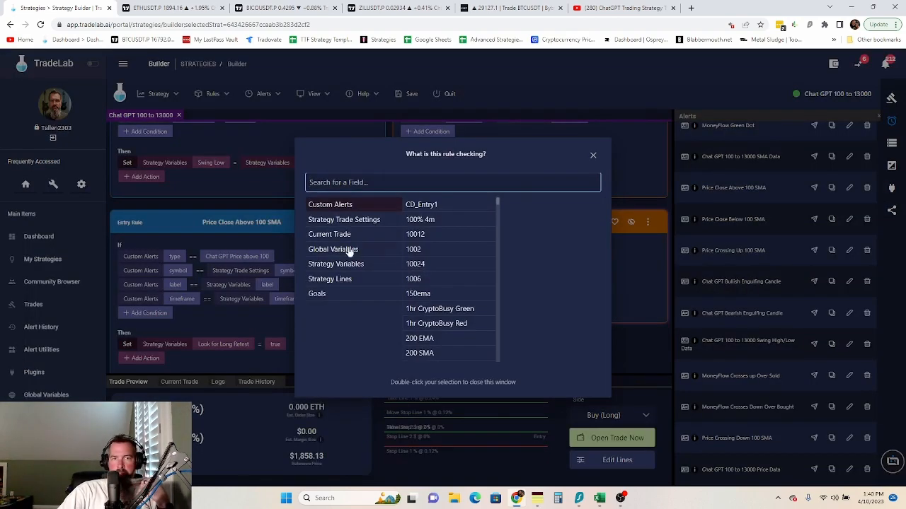
pyautogui.click(353, 281)
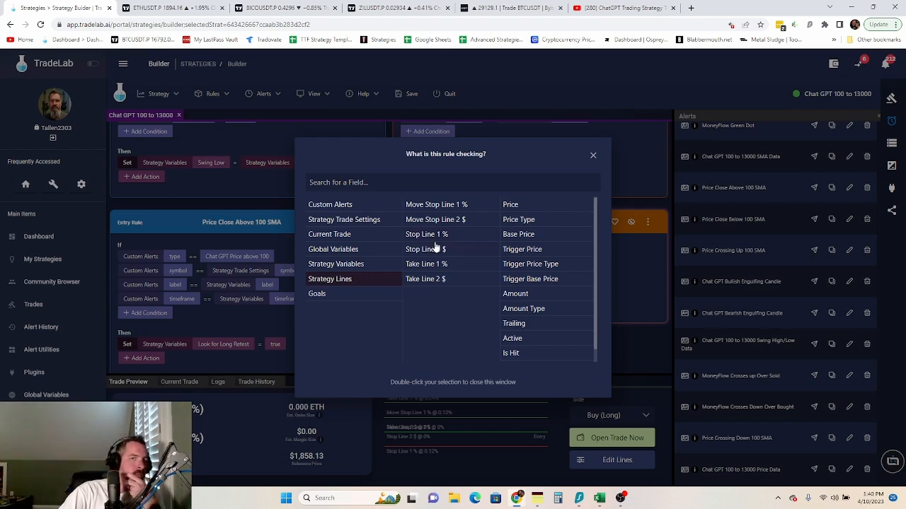
pyautogui.click(593, 156)
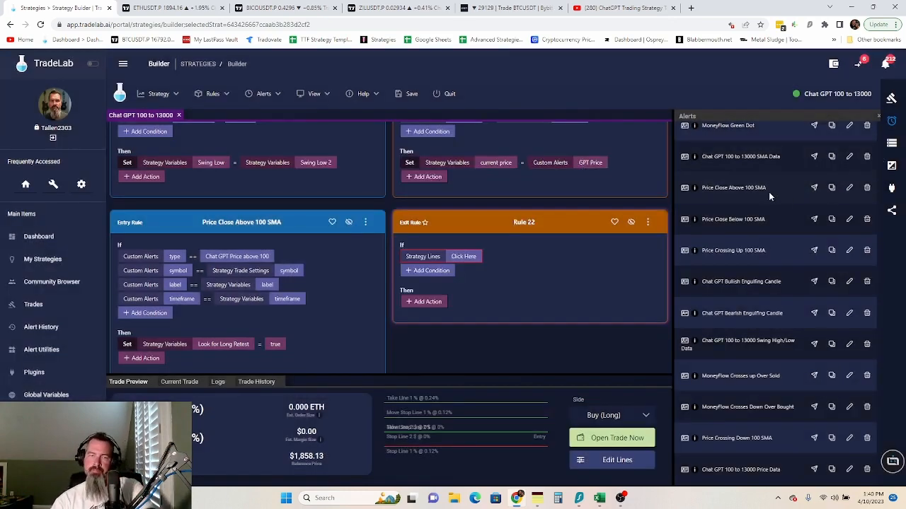
pyautogui.click(892, 143)
pyautogui.scroll(3, 838, 145)
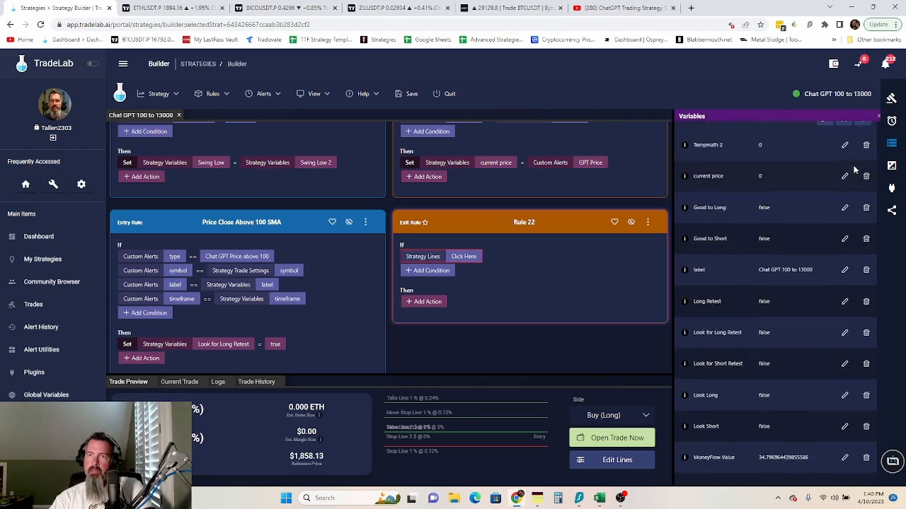
# - Add two new strategy variables named In Long and In Short
pyautogui.click(825, 134)
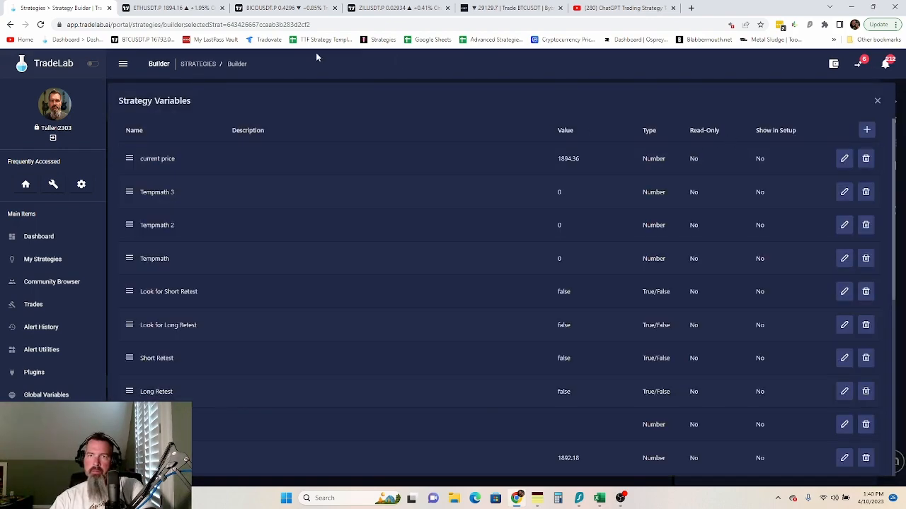
pyautogui.click(866, 129)
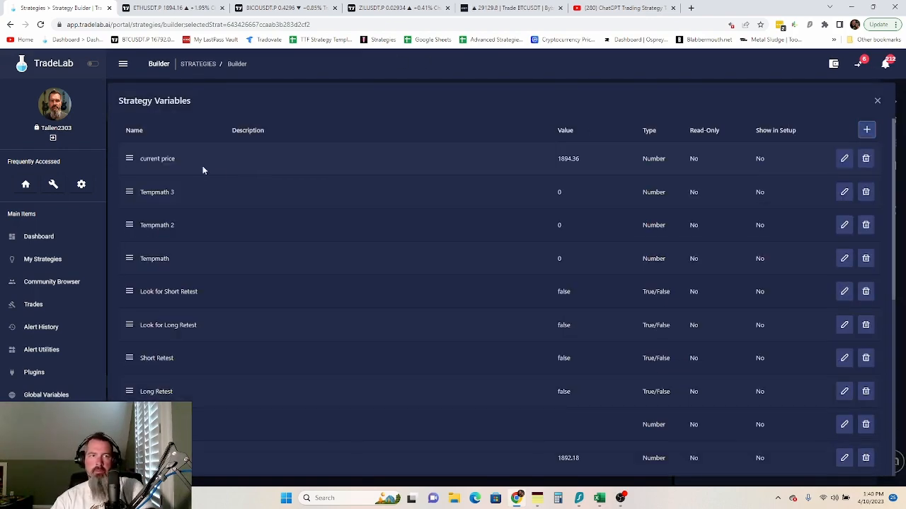
pyautogui.click(866, 130)
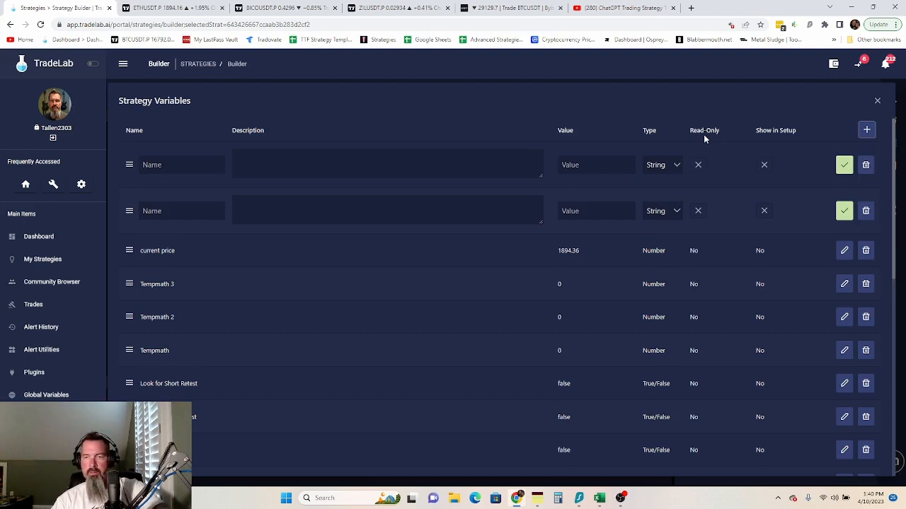
pyautogui.click(202, 167)
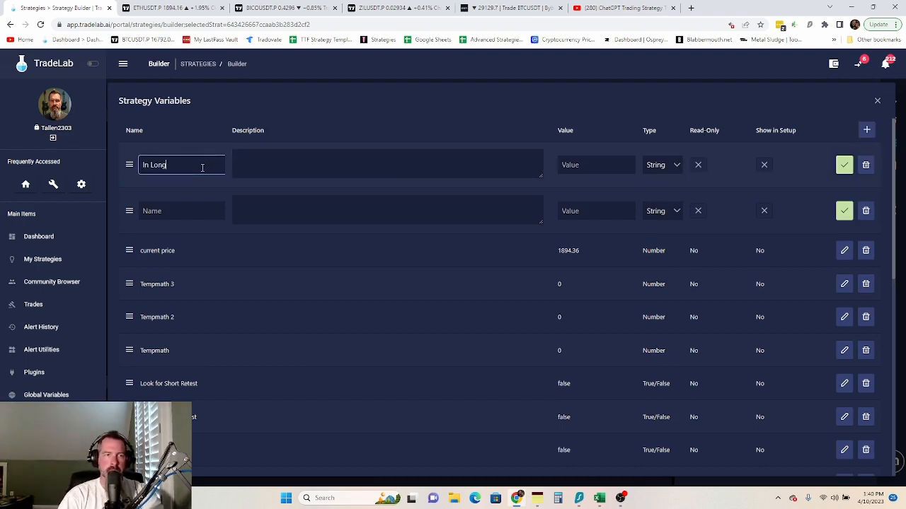
pyautogui.click(178, 211)
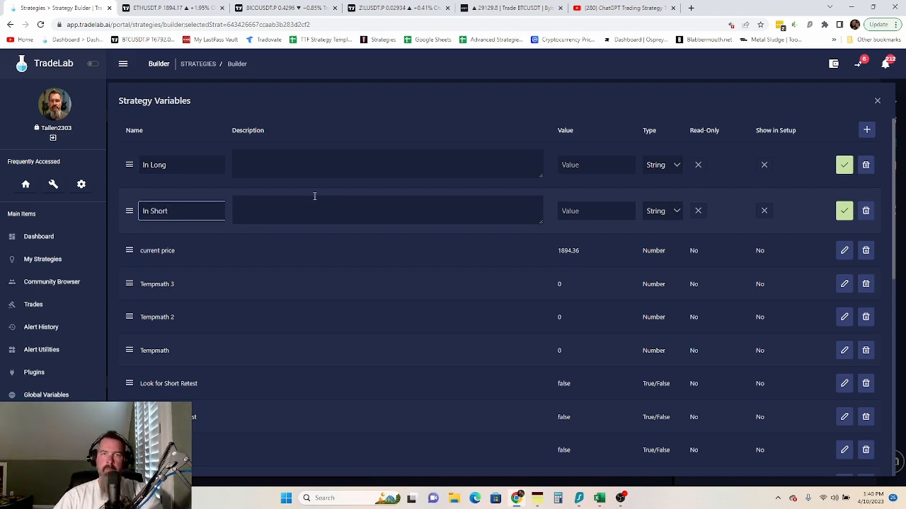
# - Make both variables True/False, save each, and close the variables list
pyautogui.click(662, 165)
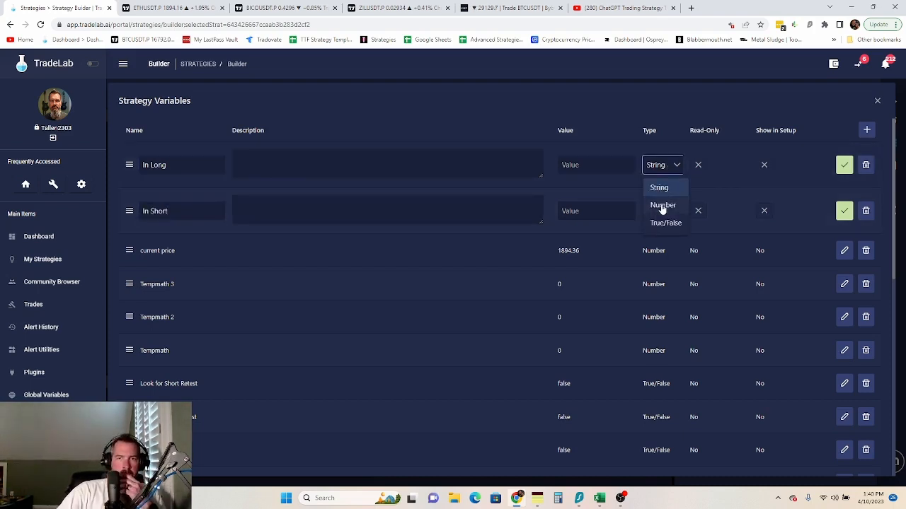
pyautogui.click(665, 224)
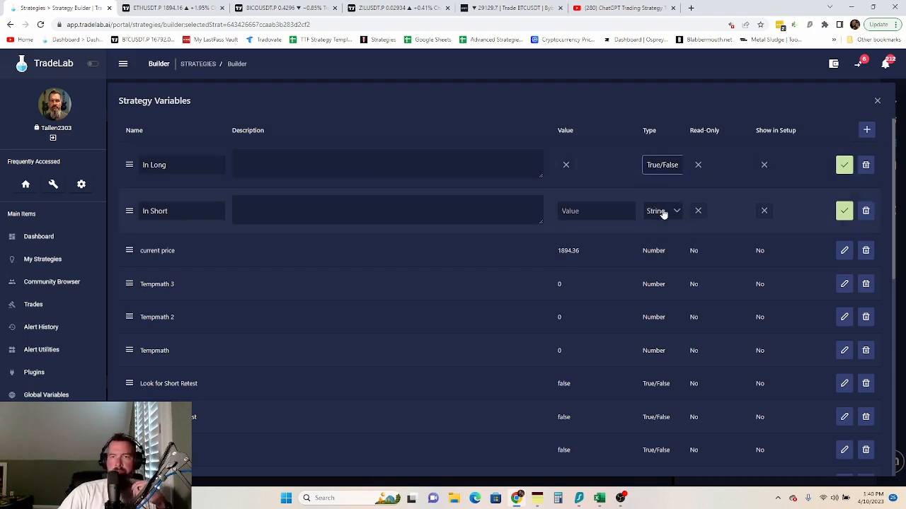
pyautogui.click(664, 210)
pyautogui.click(664, 269)
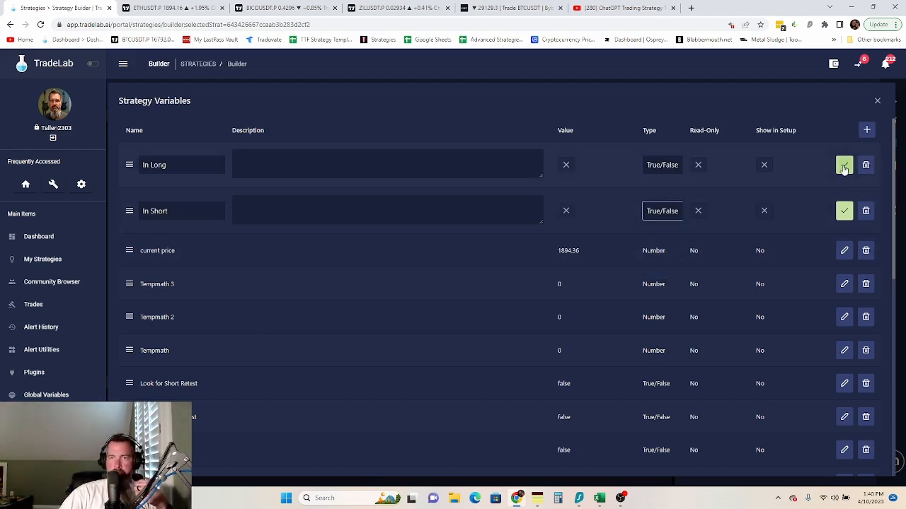
pyautogui.click(843, 170)
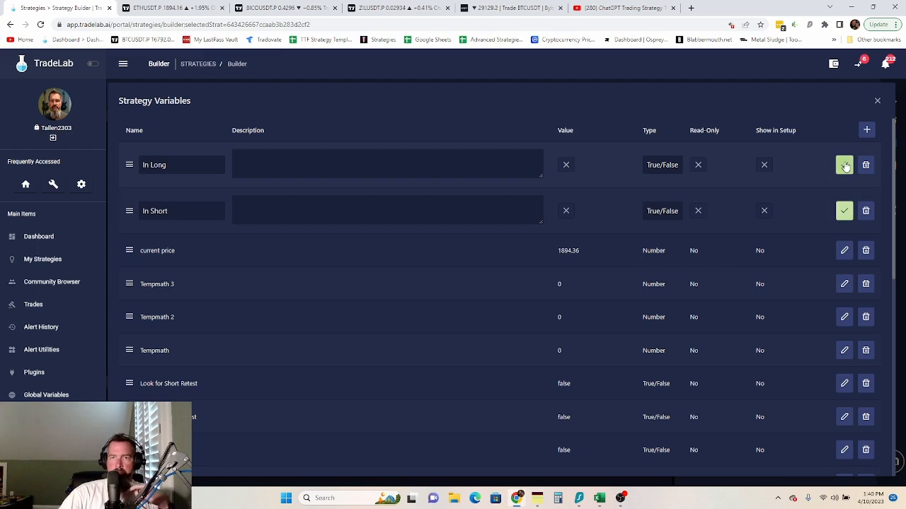
pyautogui.click(844, 167)
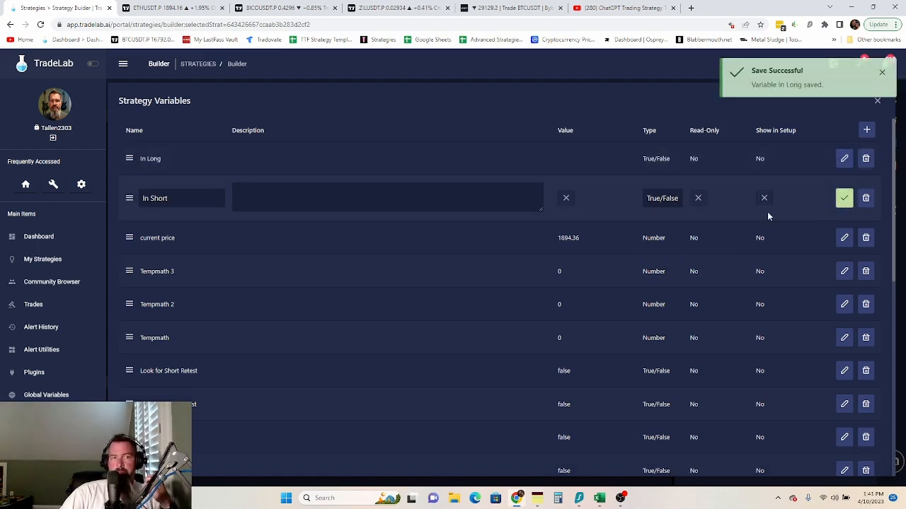
pyautogui.click(844, 199)
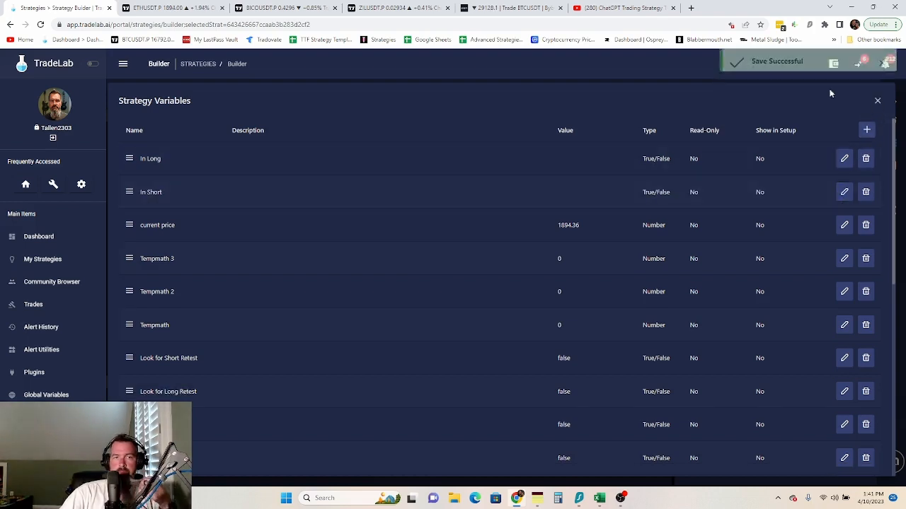
pyautogui.click(878, 103)
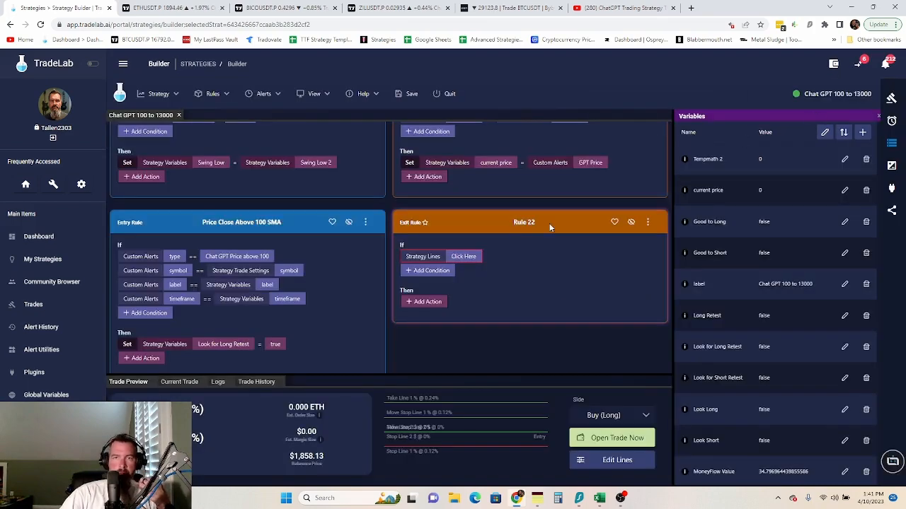
# - Make the long entry rule set In Long to true after Place Order
pyautogui.click(892, 120)
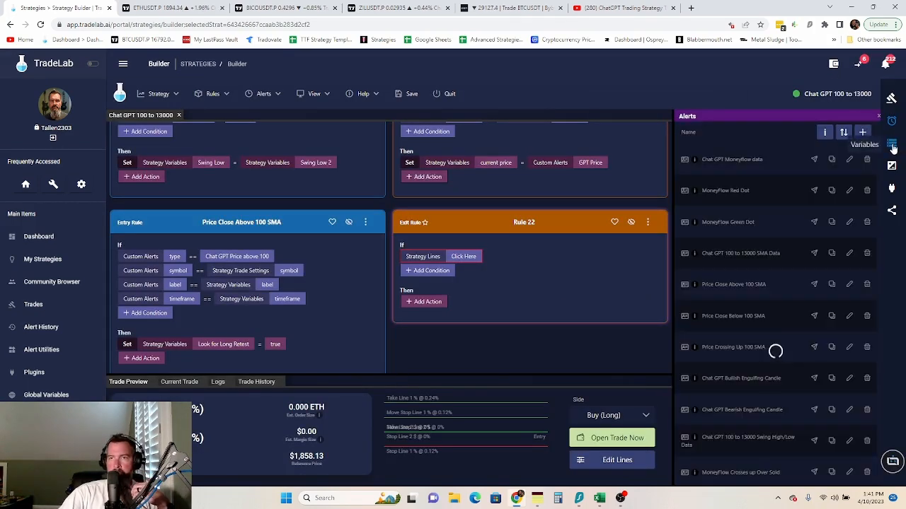
pyautogui.click(893, 145)
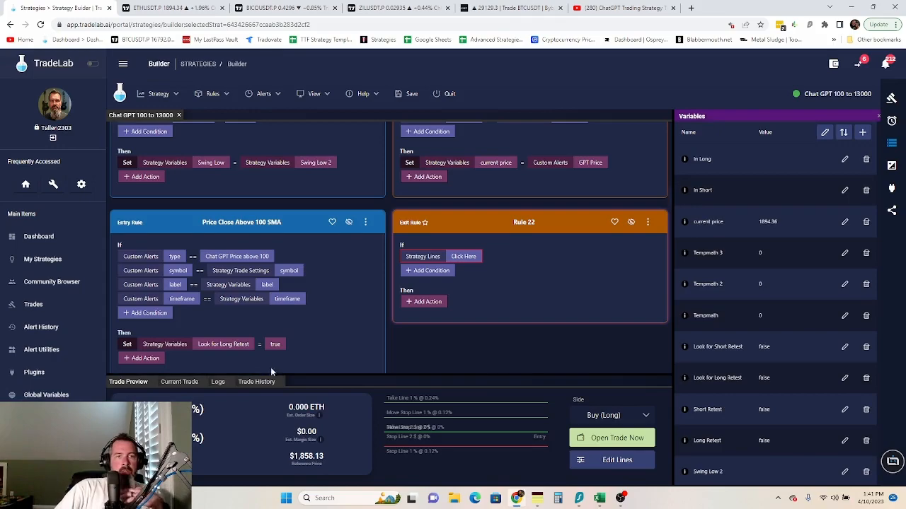
pyautogui.scroll(-6, 294, 340)
pyautogui.scroll(-8, 295, 343)
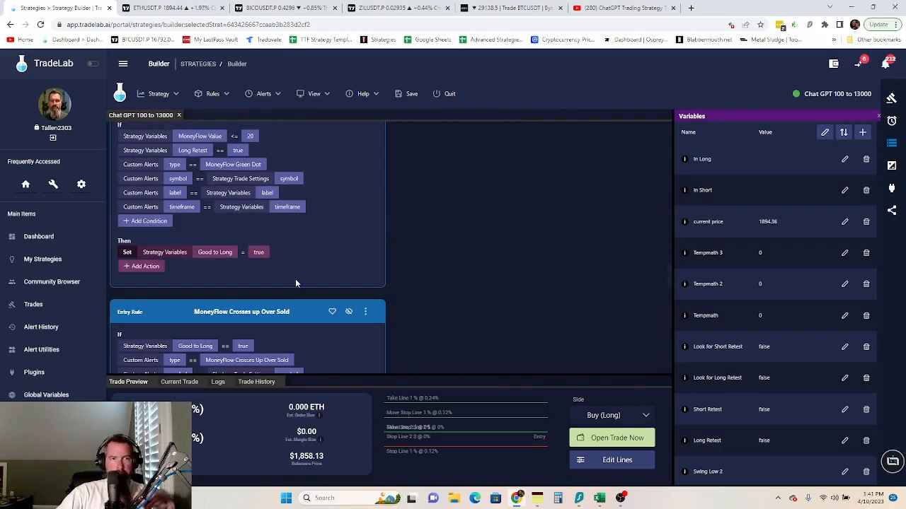
pyautogui.scroll(-6, 295, 279)
pyautogui.scroll(-3, 297, 283)
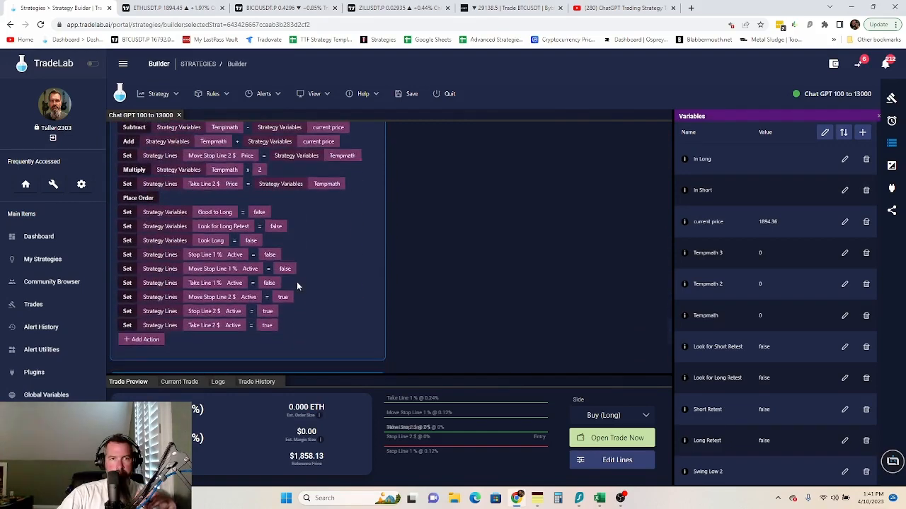
pyautogui.scroll(6, 297, 282)
pyautogui.scroll(-10, 281, 249)
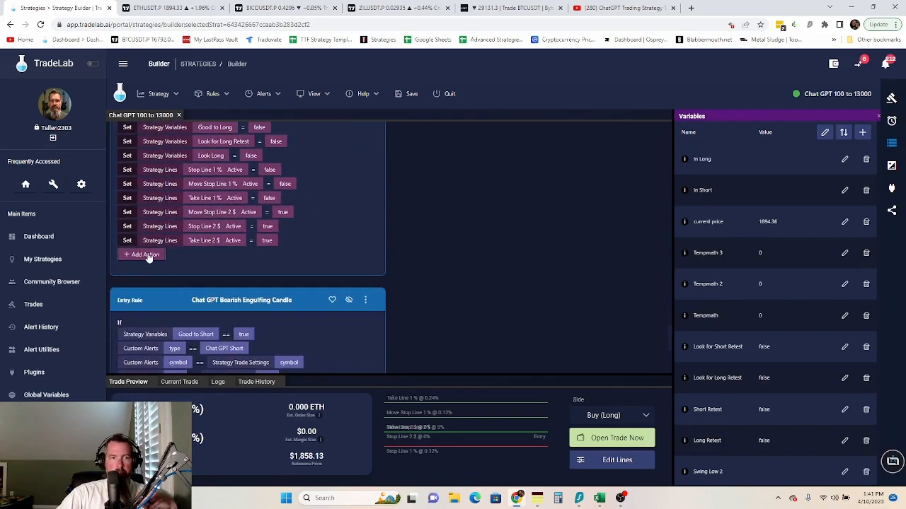
pyautogui.click(145, 254)
pyautogui.click(137, 78)
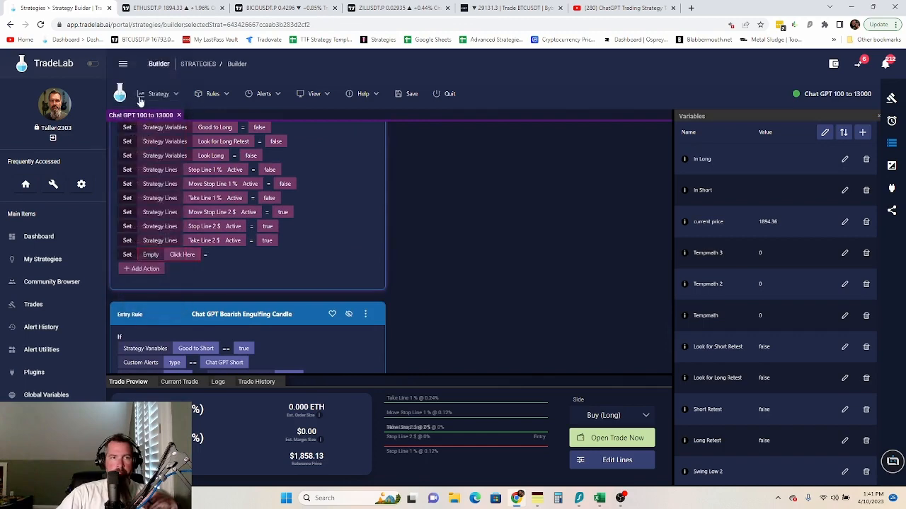
pyautogui.click(182, 254)
pyautogui.click(343, 236)
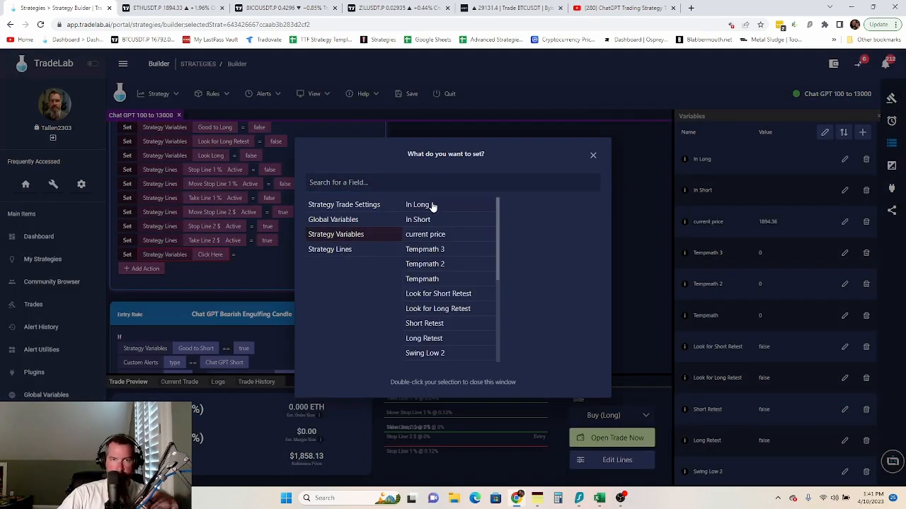
pyautogui.doubleClick(430, 205)
pyautogui.click(242, 255)
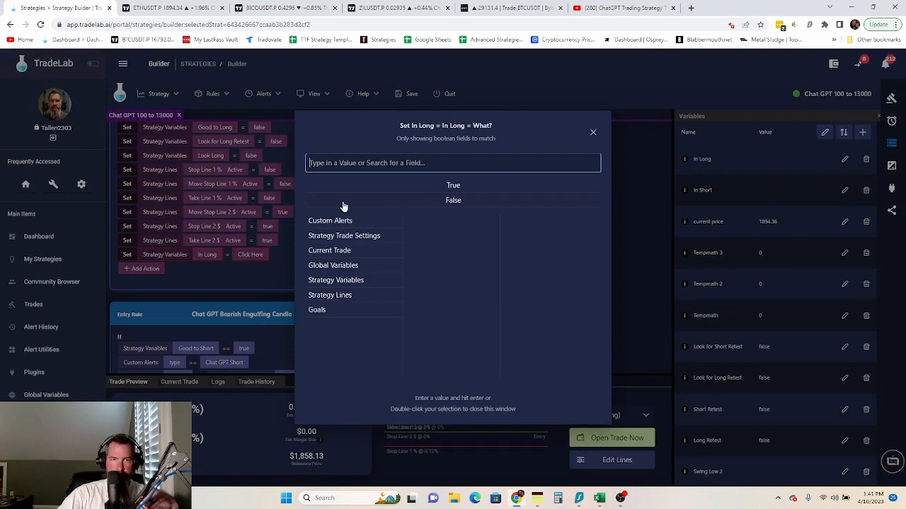
pyautogui.doubleClick(454, 187)
# - Make the short entry rule set In Short to true after Place Order
pyautogui.scroll(-5, 317, 254)
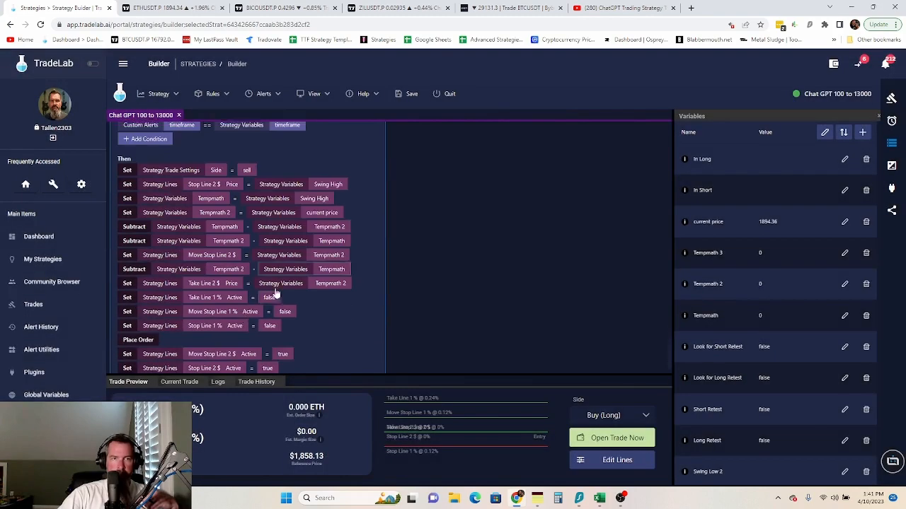
pyautogui.click(150, 345)
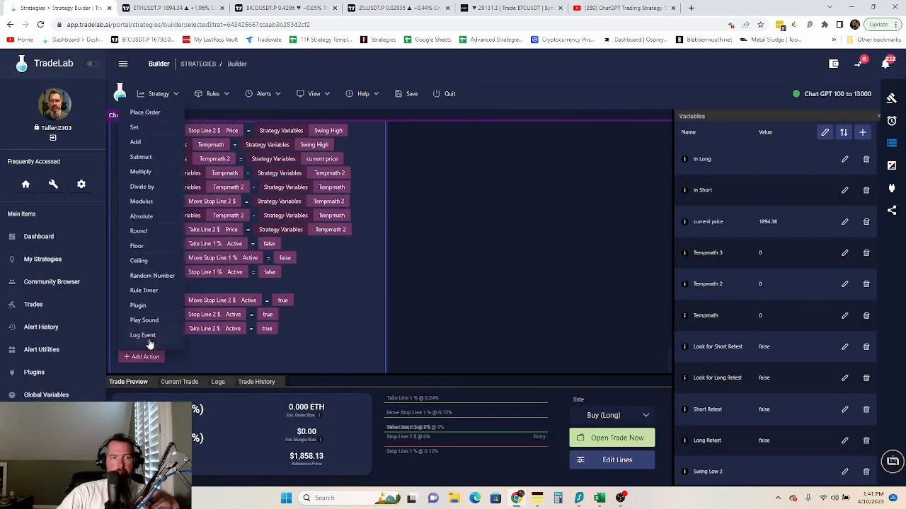
pyautogui.click(134, 128)
pyautogui.click(192, 348)
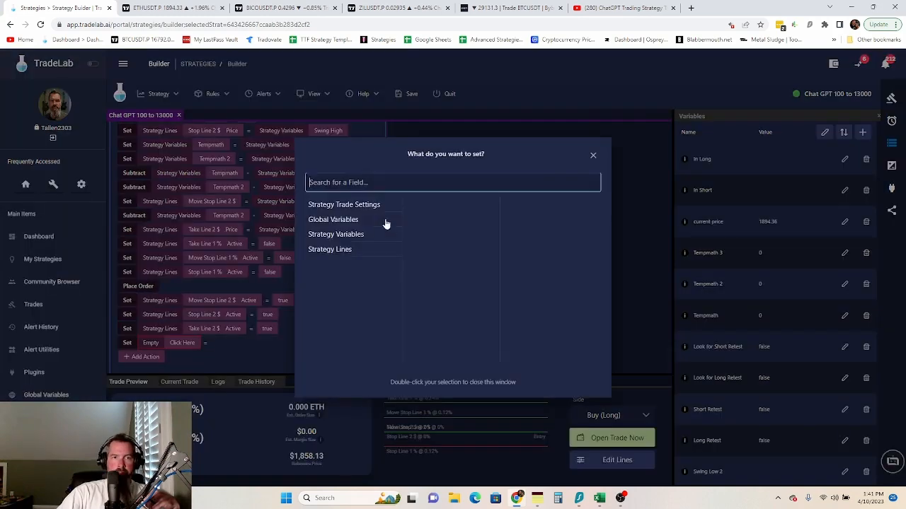
pyautogui.click(351, 236)
pyautogui.click(433, 220)
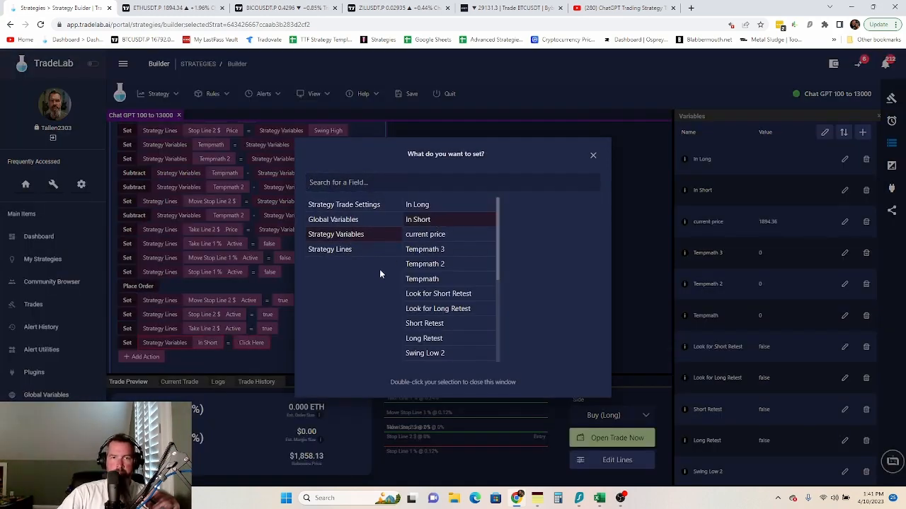
pyautogui.click(267, 343)
pyautogui.click(256, 342)
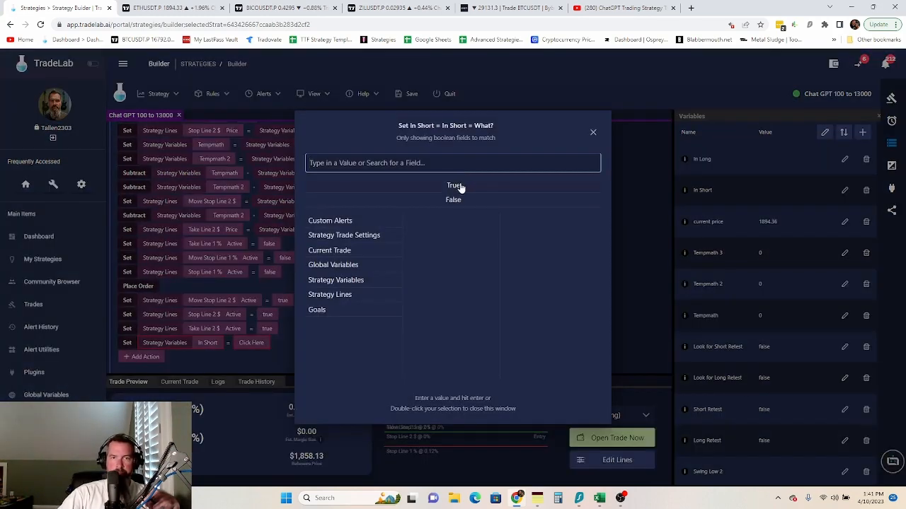
pyautogui.doubleClick(456, 185)
# - Have the long entry rule also set In Short to false
pyautogui.scroll(-8, 362, 280)
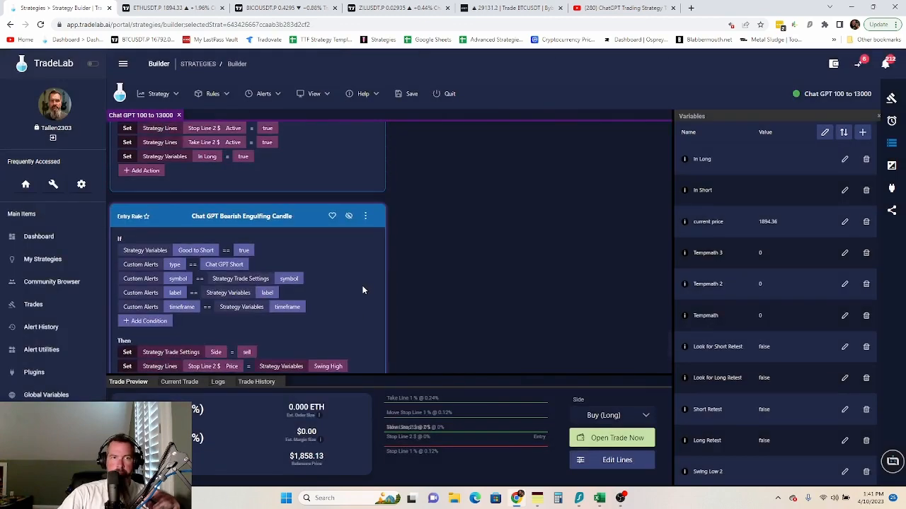
pyautogui.scroll(1, 358, 290)
pyautogui.click(140, 218)
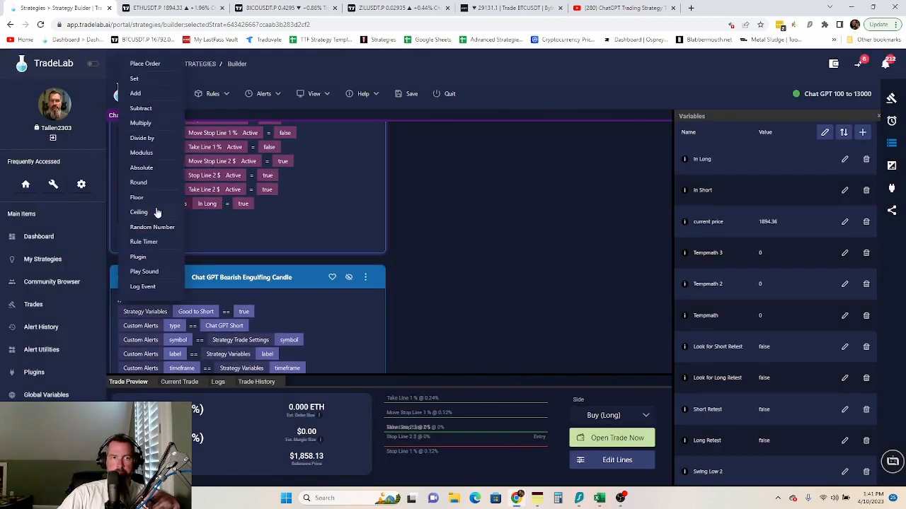
pyautogui.click(135, 78)
pyautogui.click(182, 220)
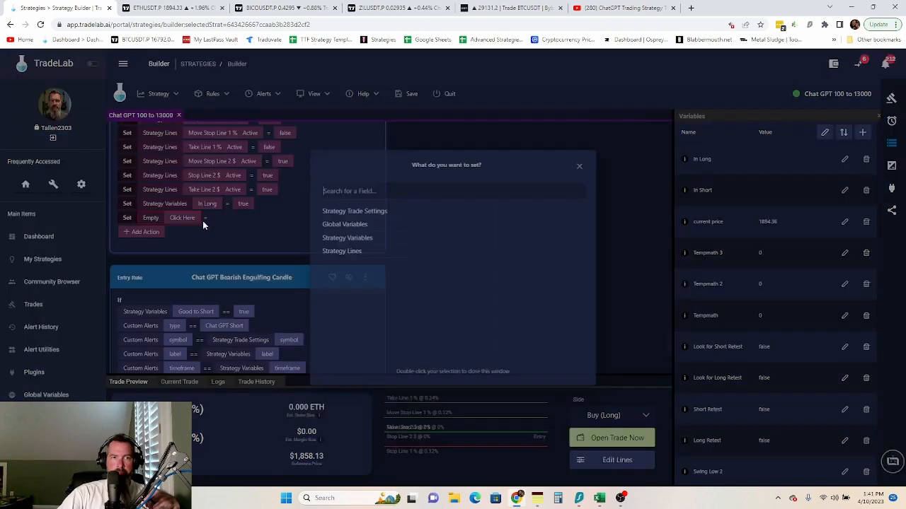
pyautogui.click(347, 234)
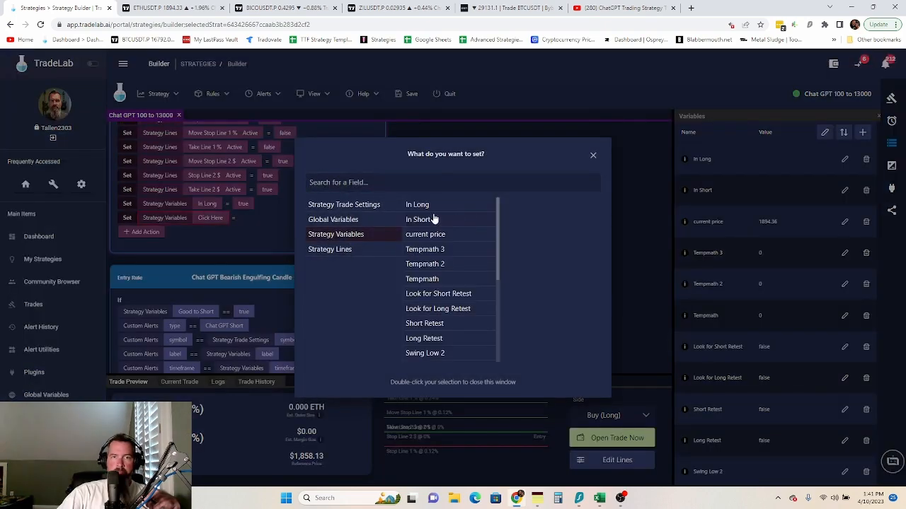
pyautogui.doubleClick(431, 218)
pyautogui.click(250, 218)
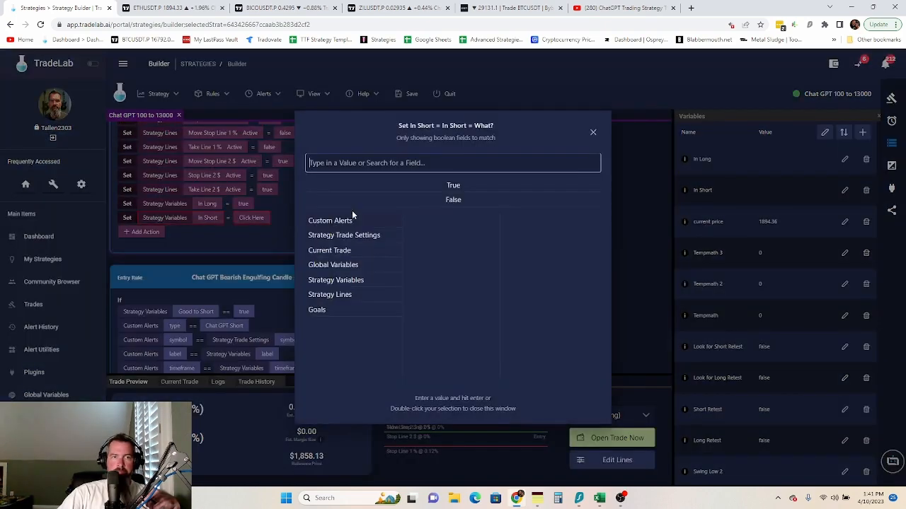
pyautogui.doubleClick(452, 201)
# - Have the short entry rule also set In Long to false
pyautogui.scroll(-5, 290, 242)
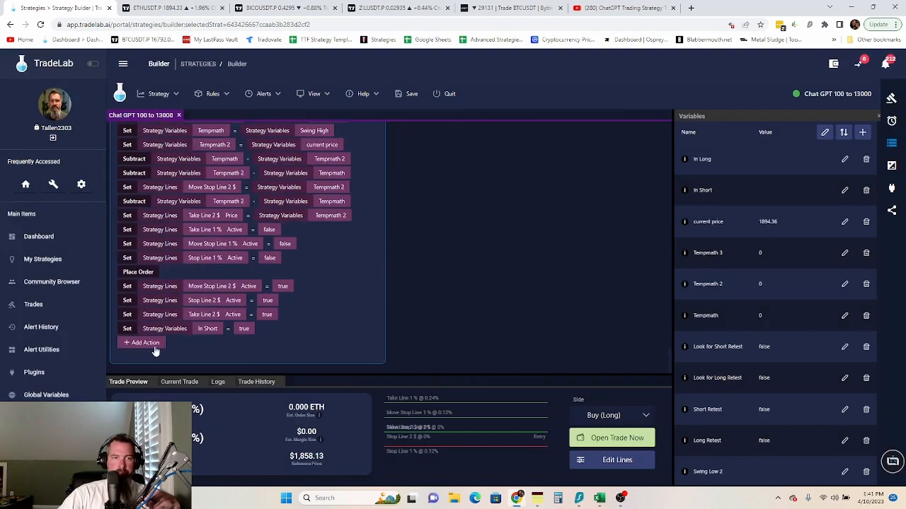
pyautogui.click(154, 346)
pyautogui.click(134, 128)
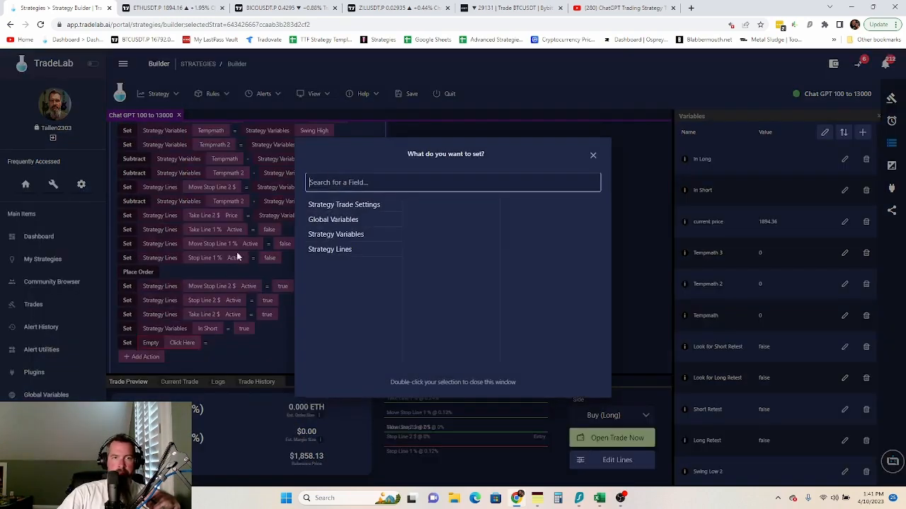
pyautogui.click(184, 343)
pyautogui.click(334, 236)
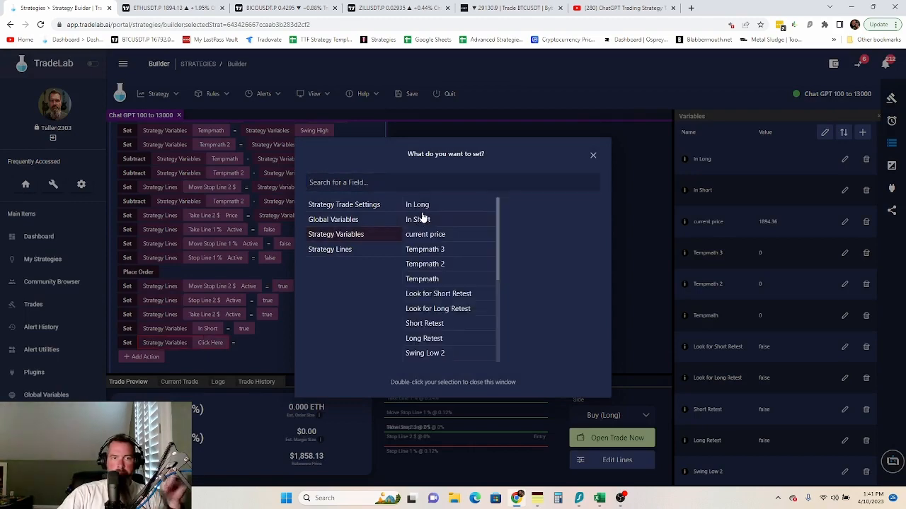
pyautogui.doubleClick(418, 206)
pyautogui.click(249, 343)
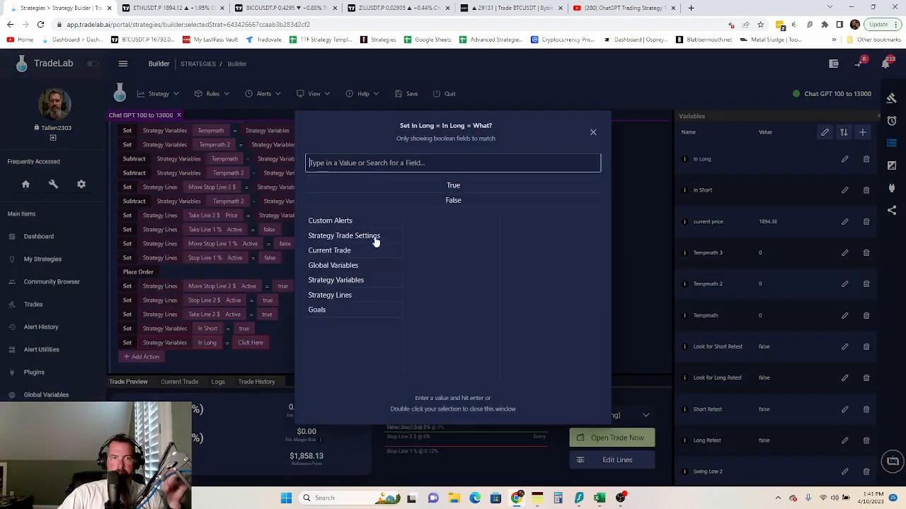
pyautogui.doubleClick(452, 201)
pyautogui.scroll(10, 505, 295)
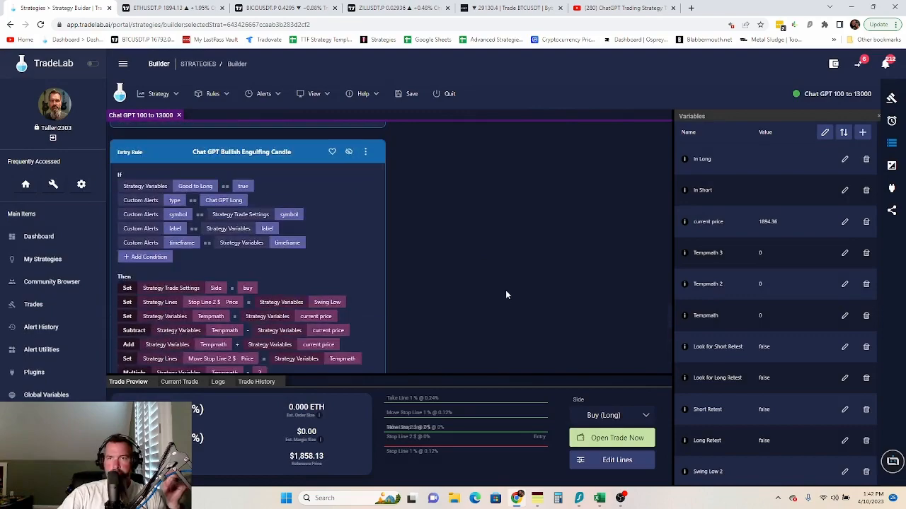
pyautogui.scroll(-8, 510, 275)
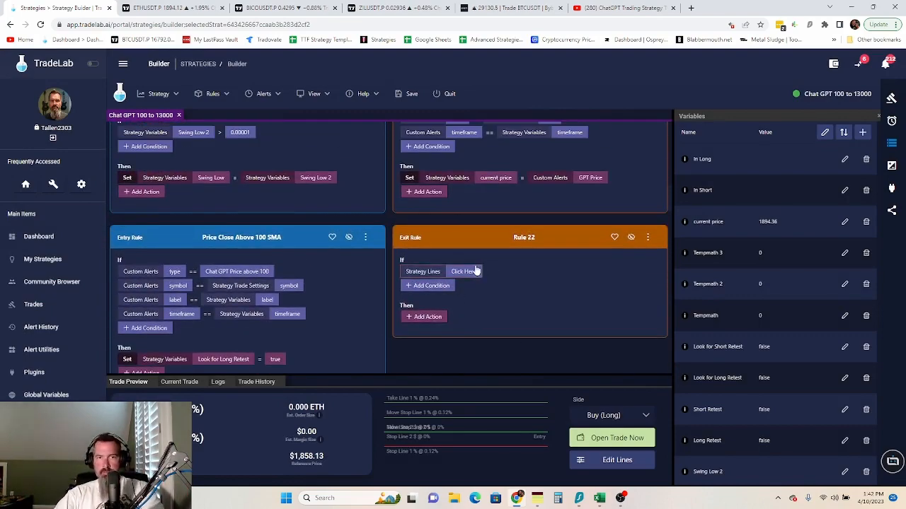
# - Make exit Rule 22 require the In Long variable to be true
pyautogui.click(465, 273)
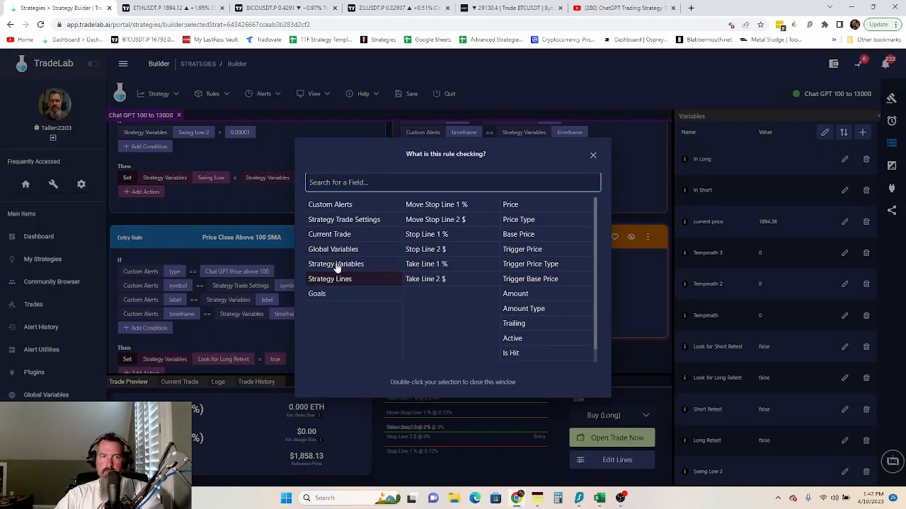
pyautogui.click(332, 264)
pyautogui.click(431, 206)
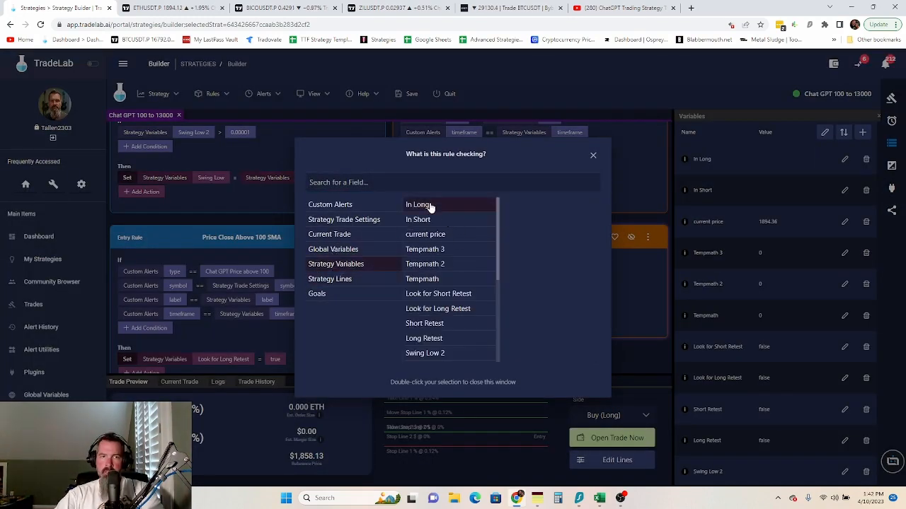
pyautogui.doubleClick(430, 206)
pyautogui.click(505, 273)
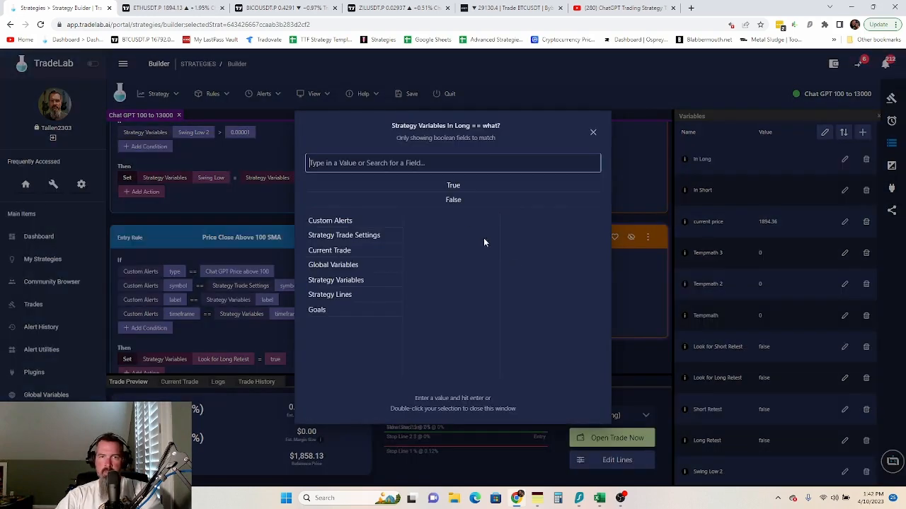
pyautogui.doubleClick(455, 185)
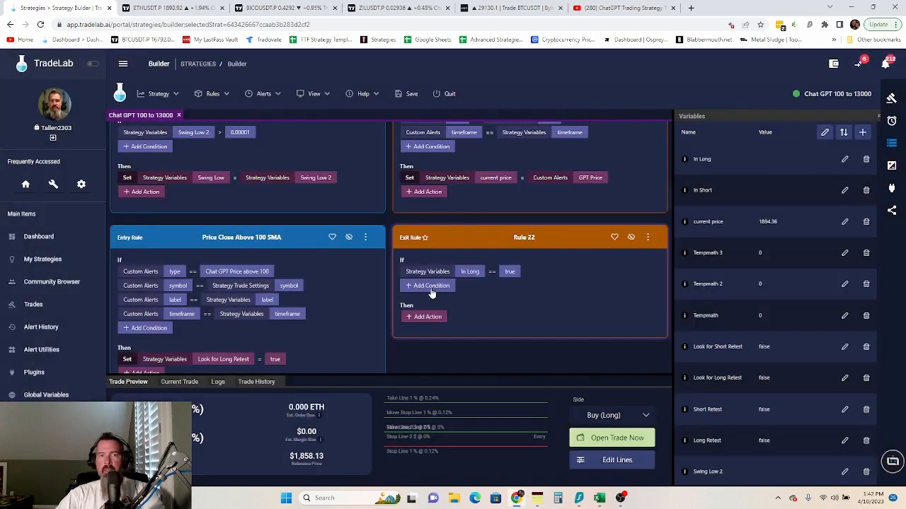
# - Add a Stop Line 2 $ Price condition and title the rule 'In Long Stop More than Current Price'
pyautogui.click(431, 286)
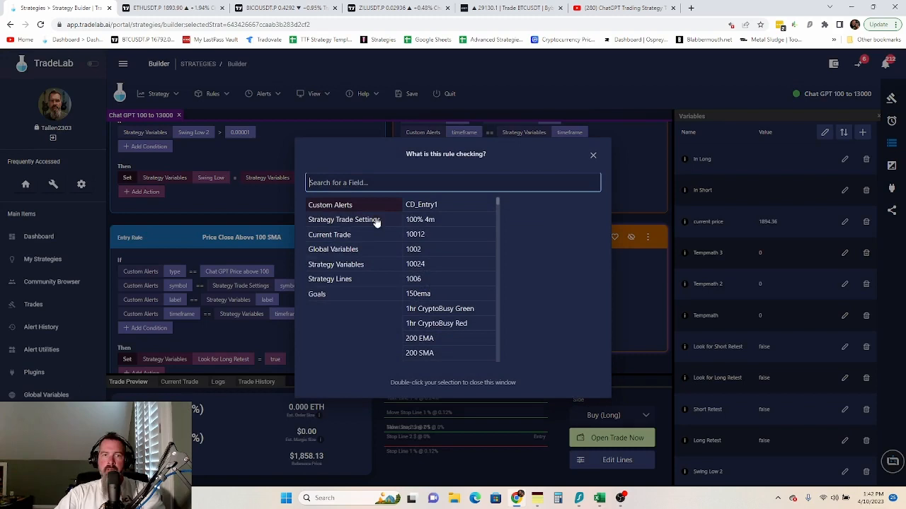
pyautogui.click(348, 267)
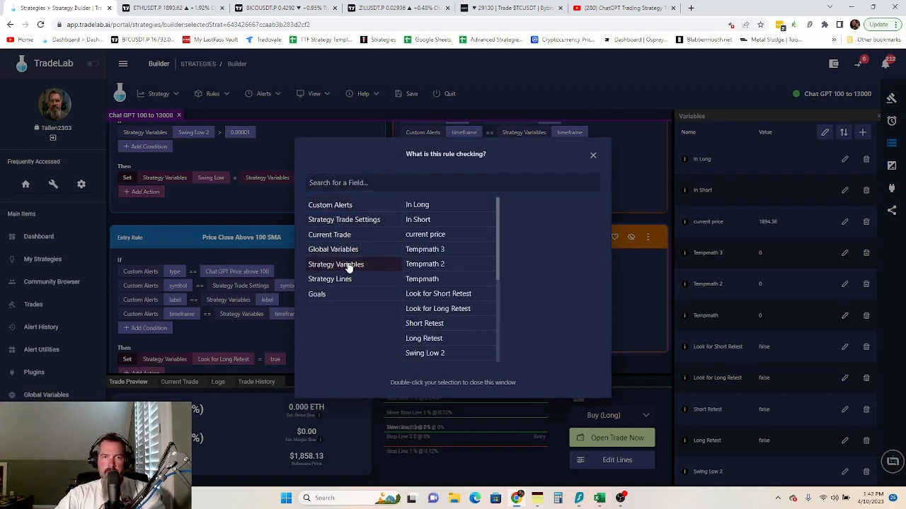
pyautogui.click(346, 282)
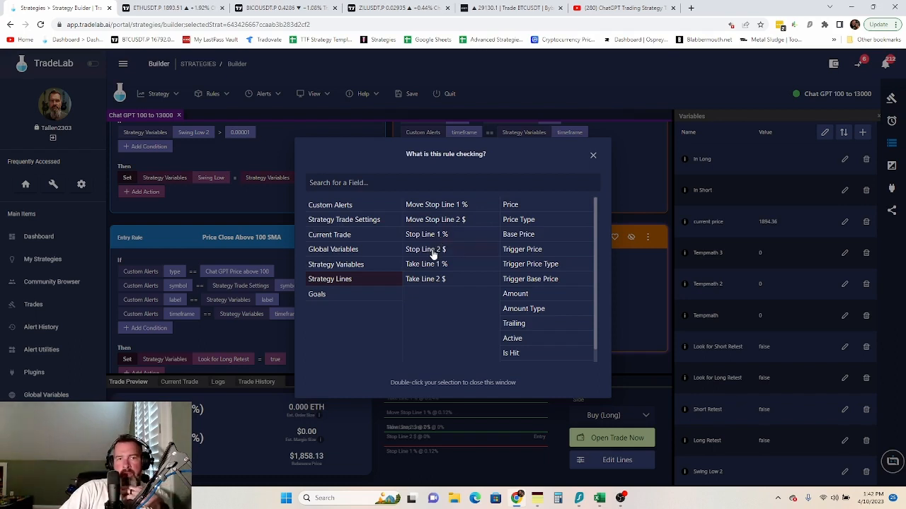
pyautogui.click(434, 252)
pyautogui.doubleClick(511, 206)
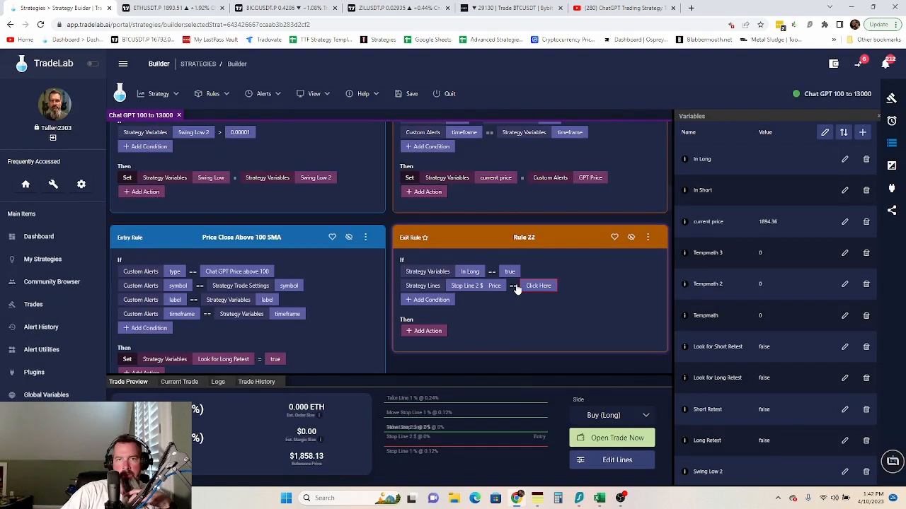
pyautogui.click(524, 238)
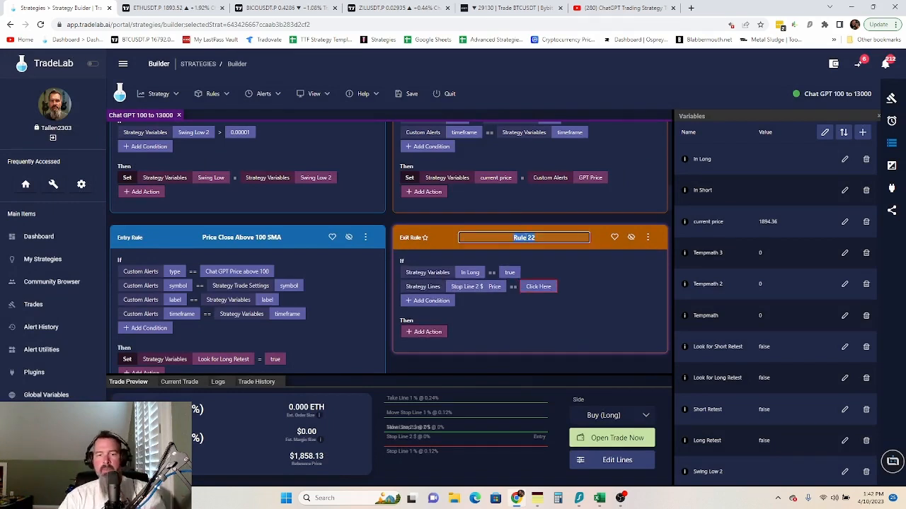
pyautogui.write('In Lo')
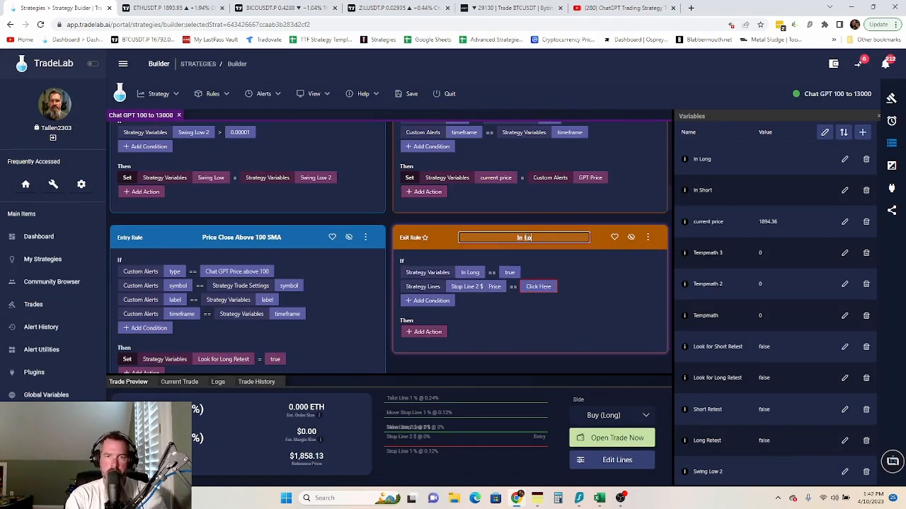
pyautogui.write('ng Stop')
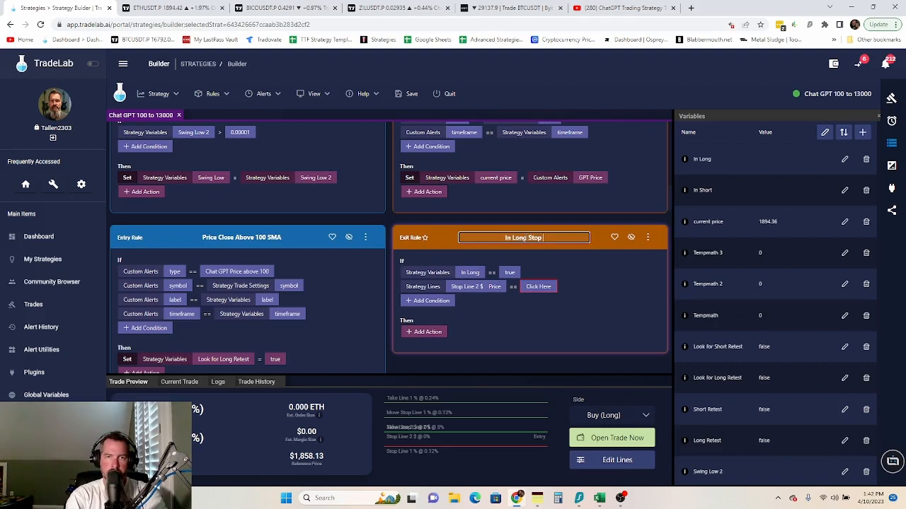
pyautogui.write(' More')
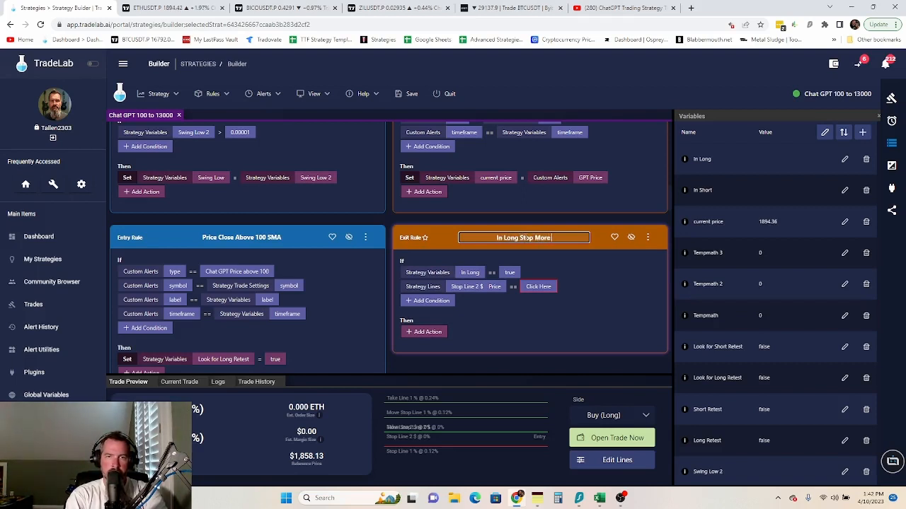
pyautogui.write(' than')
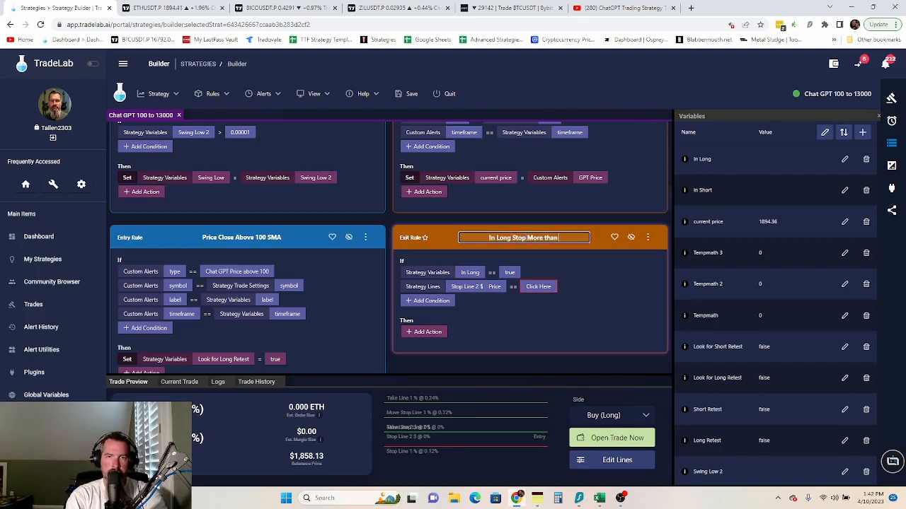
pyautogui.write(' Cu')
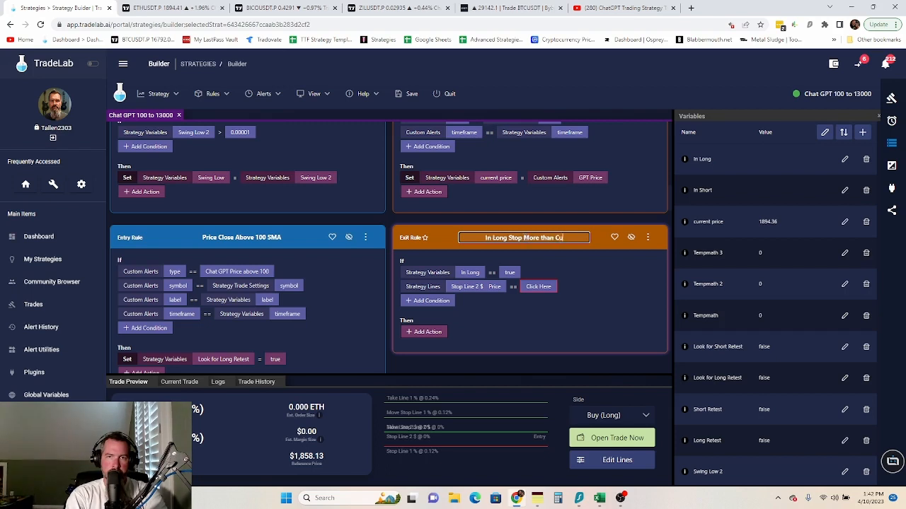
pyautogui.write('rrent Price')
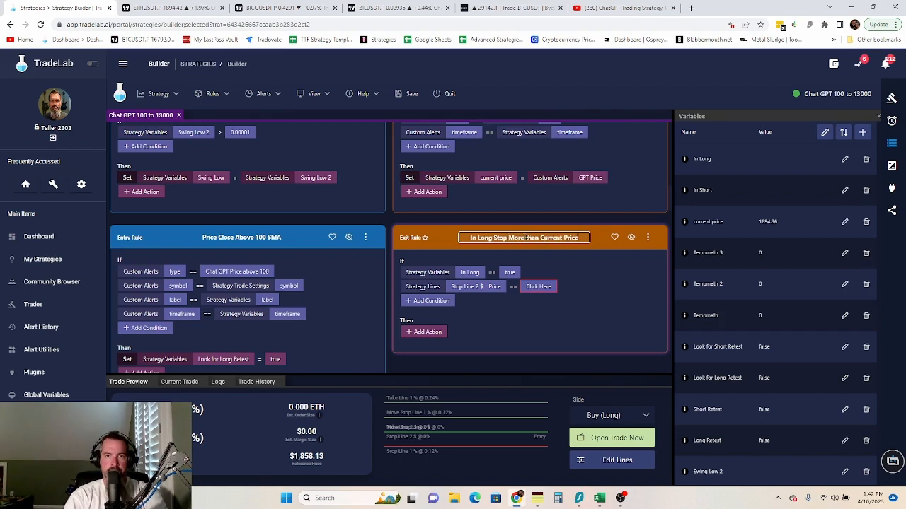
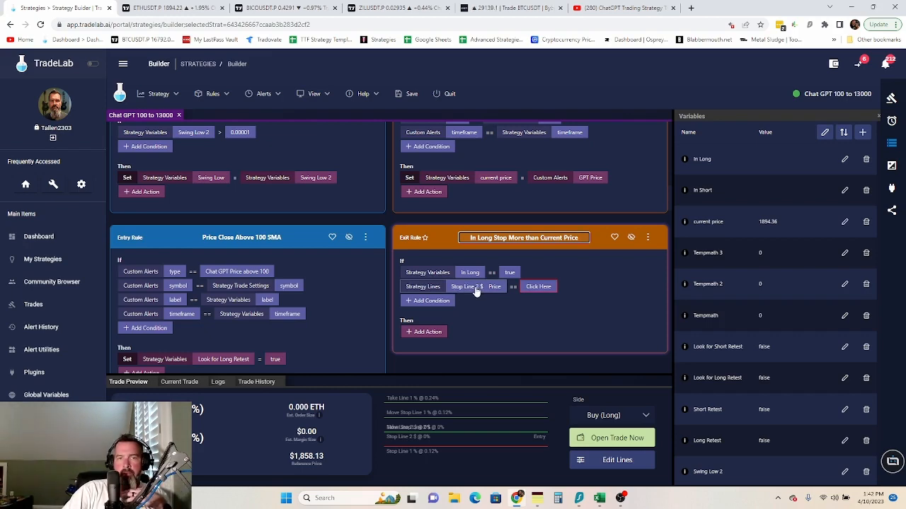
# - Change the exit rule's second condition to Swing Low > current price
pyautogui.click(476, 289)
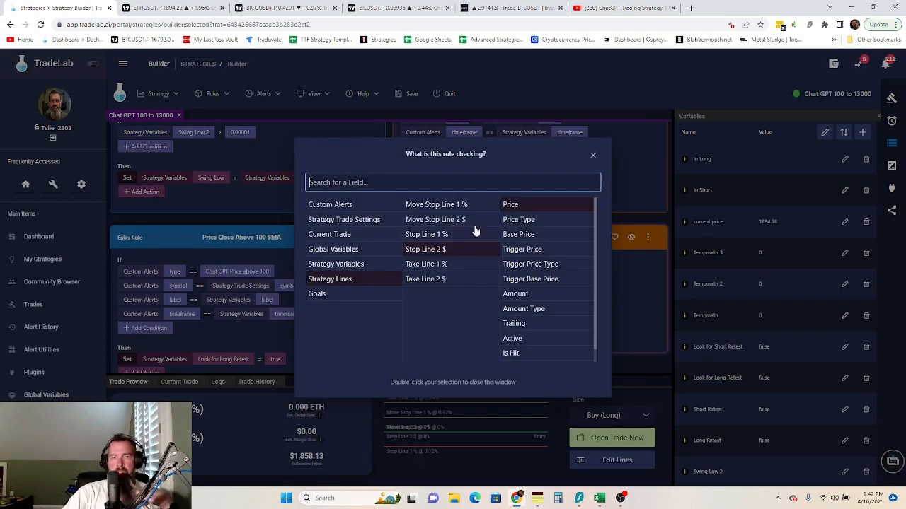
pyautogui.click(363, 266)
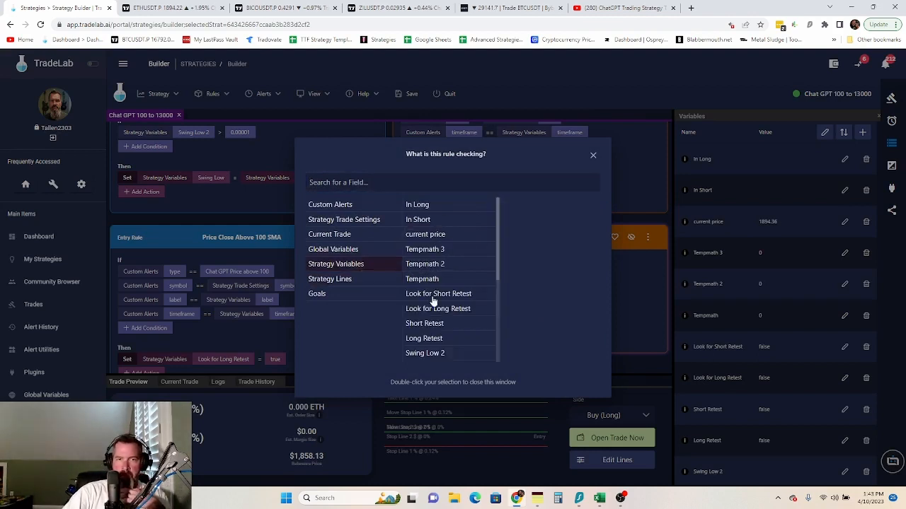
pyautogui.scroll(-5, 434, 312)
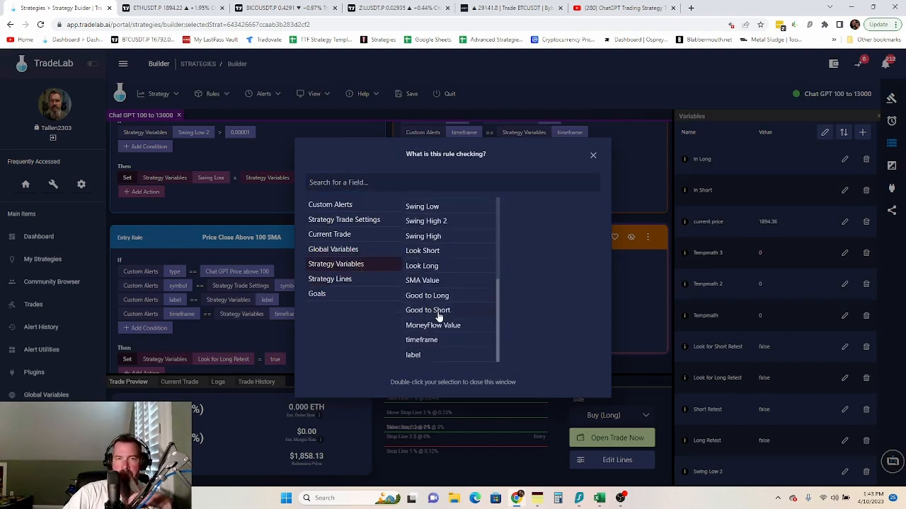
pyautogui.doubleClick(431, 207)
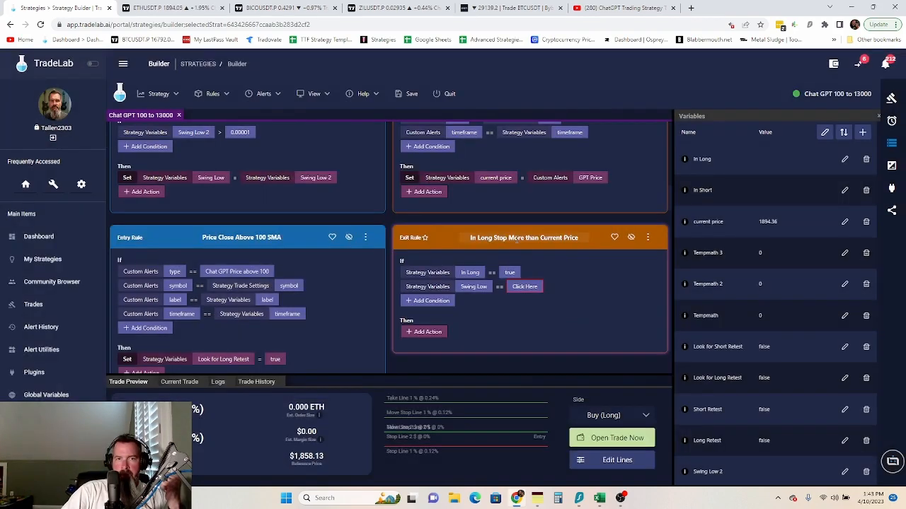
pyautogui.click(500, 286)
pyautogui.click(513, 324)
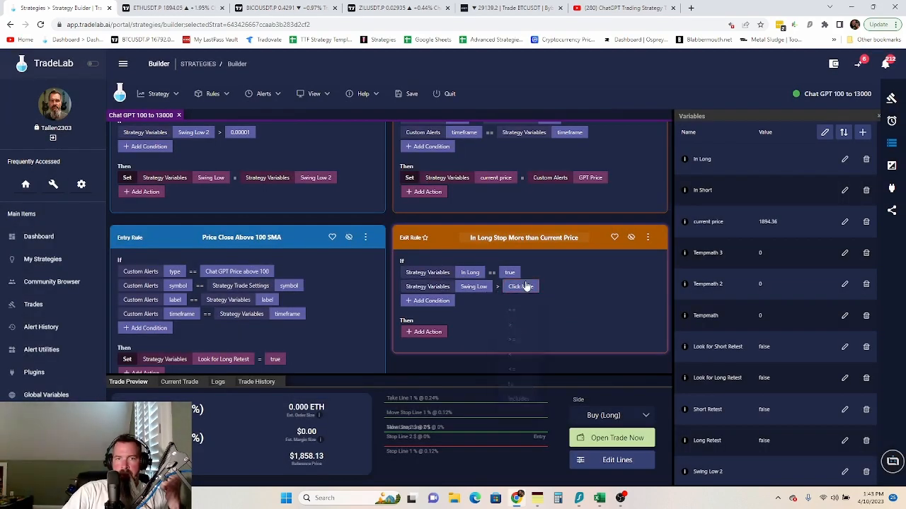
pyautogui.click(522, 287)
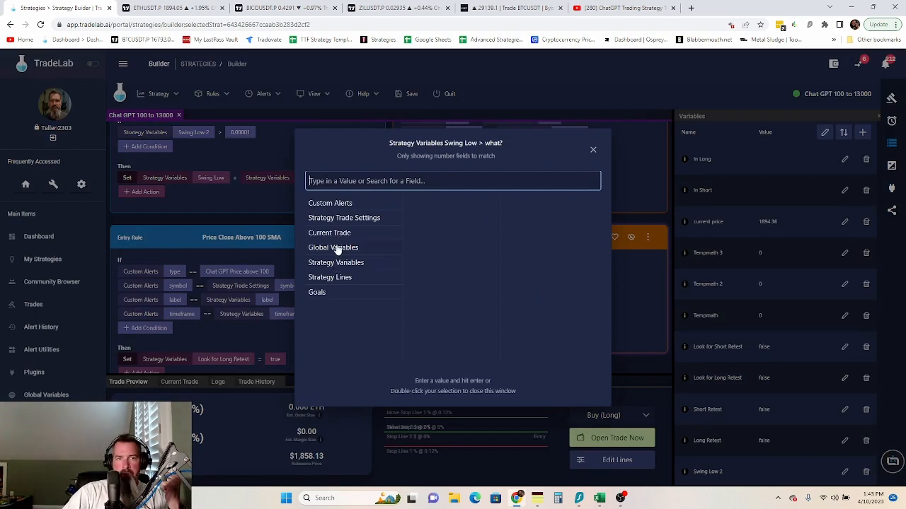
pyautogui.click(337, 266)
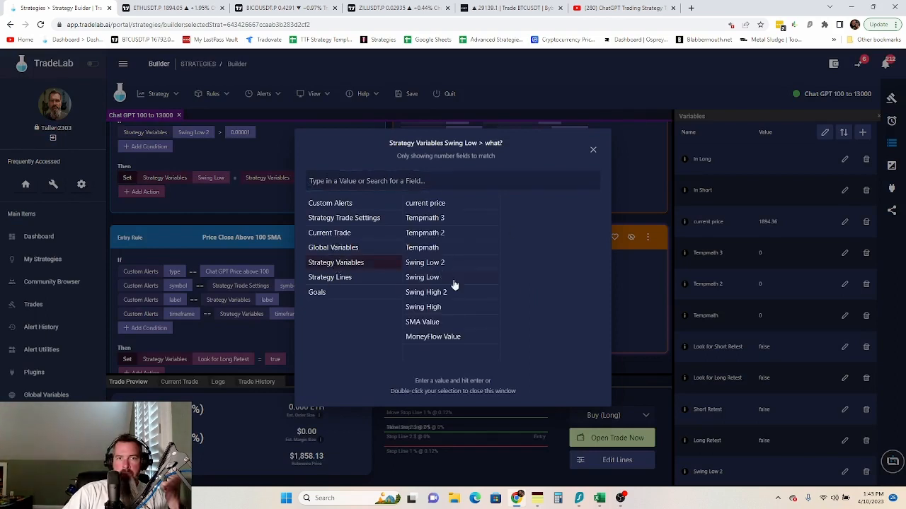
pyautogui.doubleClick(435, 208)
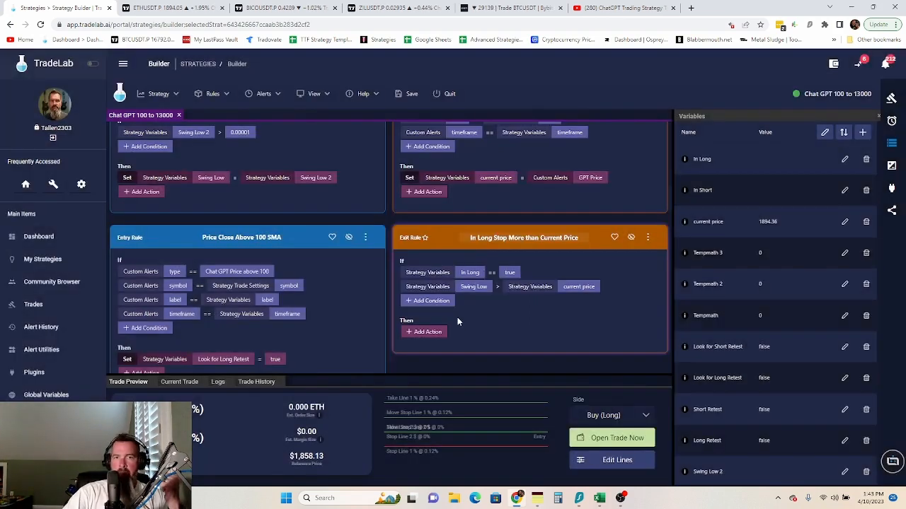
# - Add a Set action making Move Stop Line 1 % Active true
pyautogui.click(422, 331)
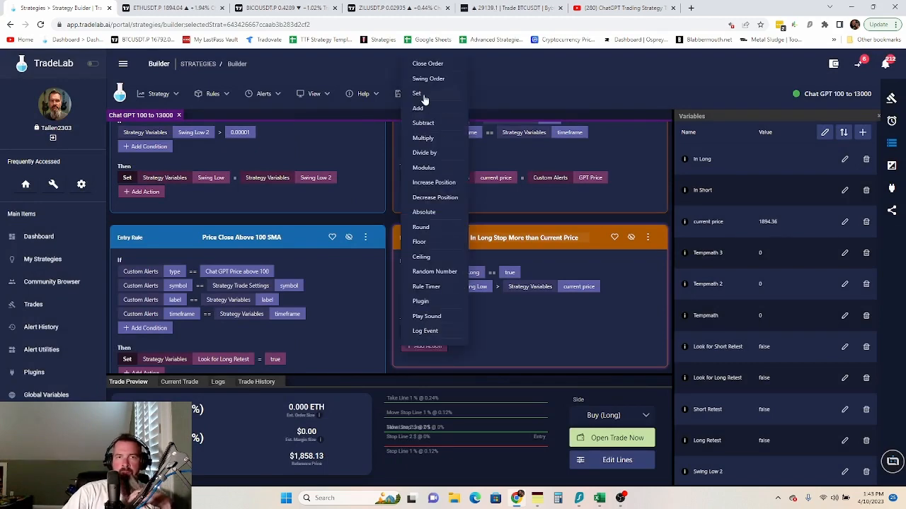
pyautogui.click(422, 97)
pyautogui.click(467, 331)
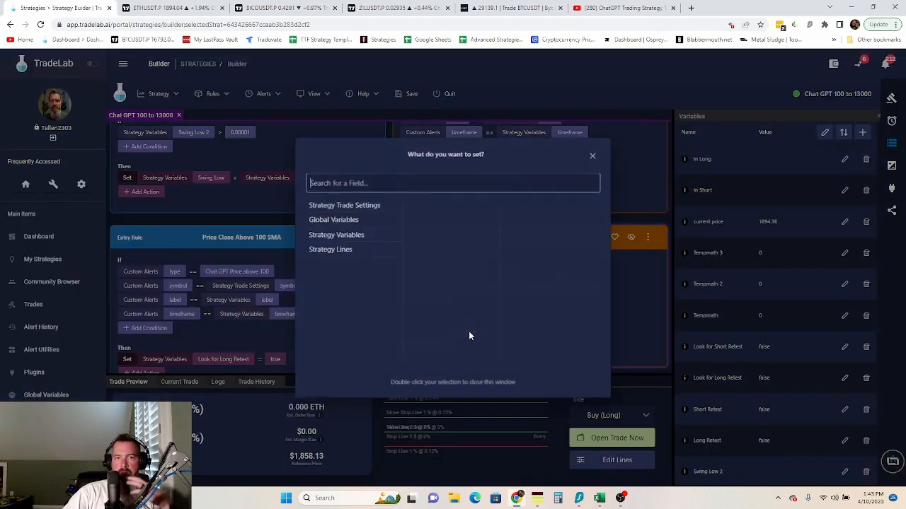
pyautogui.click(347, 251)
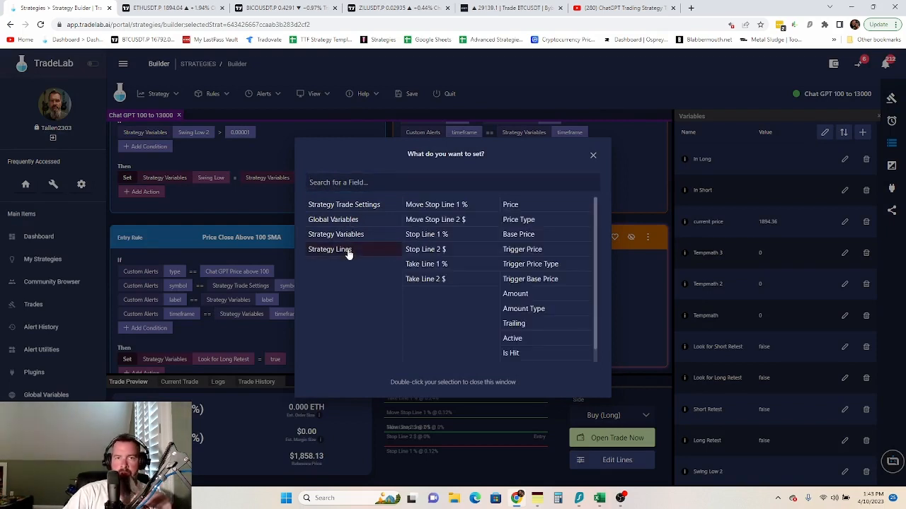
pyautogui.click(471, 208)
pyautogui.click(513, 338)
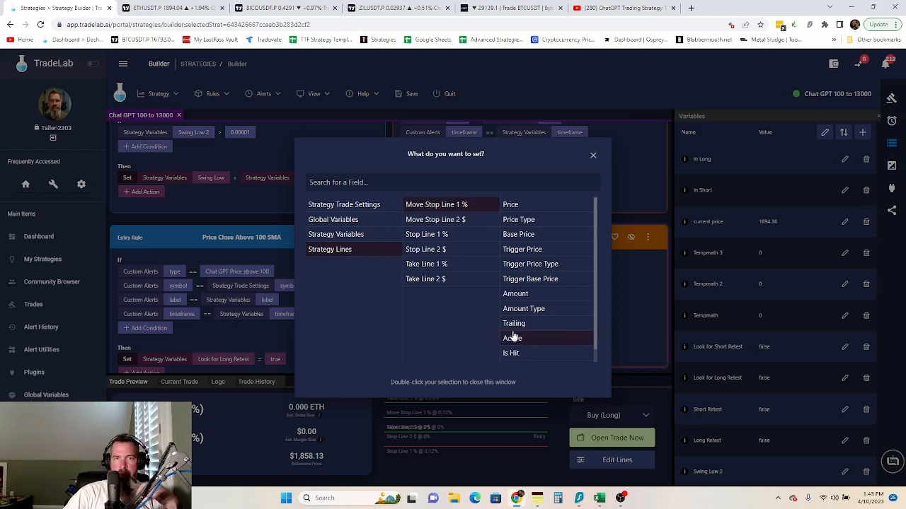
pyautogui.doubleClick(519, 339)
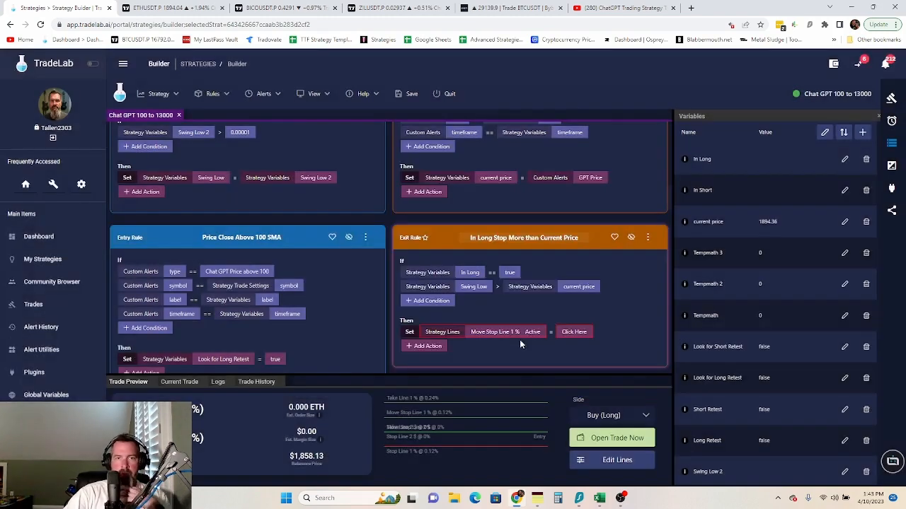
pyautogui.click(572, 334)
pyautogui.doubleClick(462, 187)
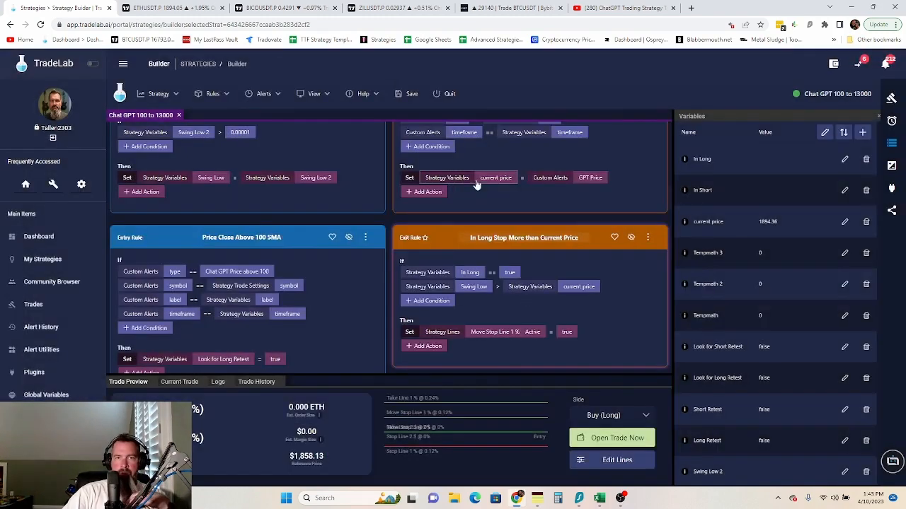
# - Add a second action setting Stop Line 1 % Active to true
pyautogui.click(416, 345)
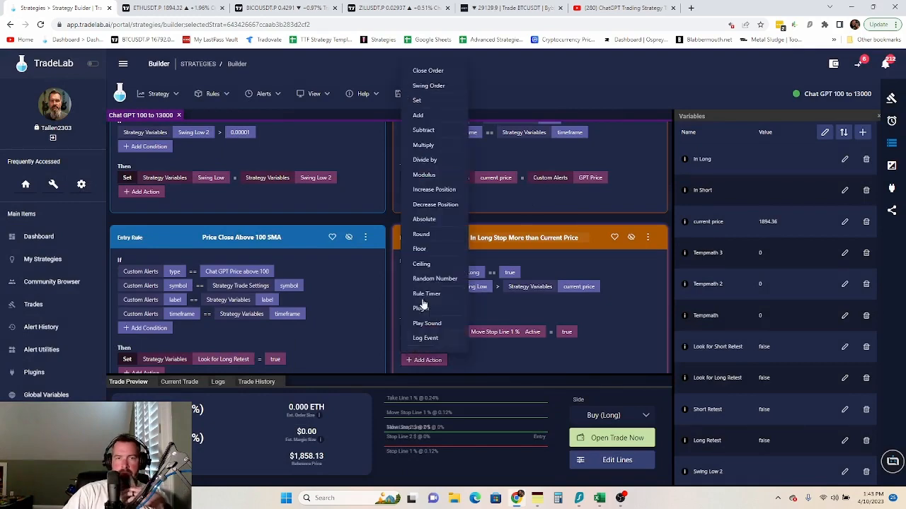
pyautogui.click(456, 345)
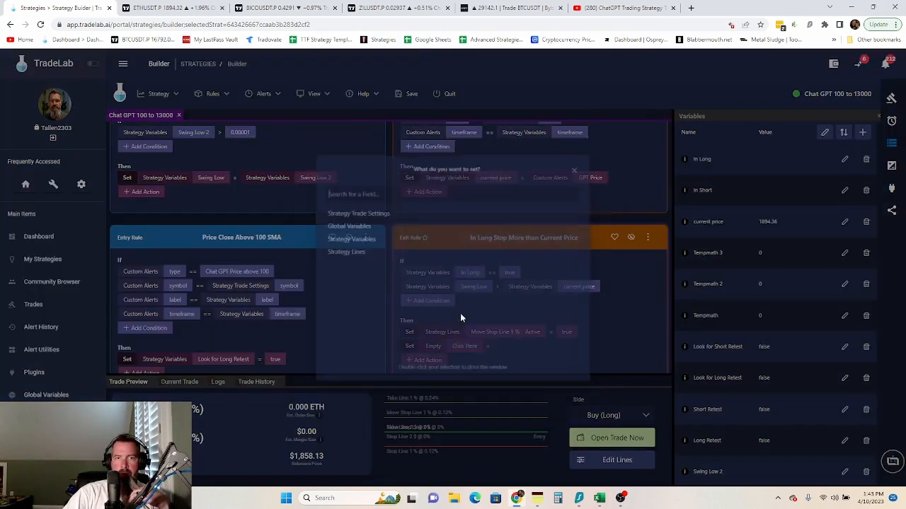
pyautogui.click(347, 248)
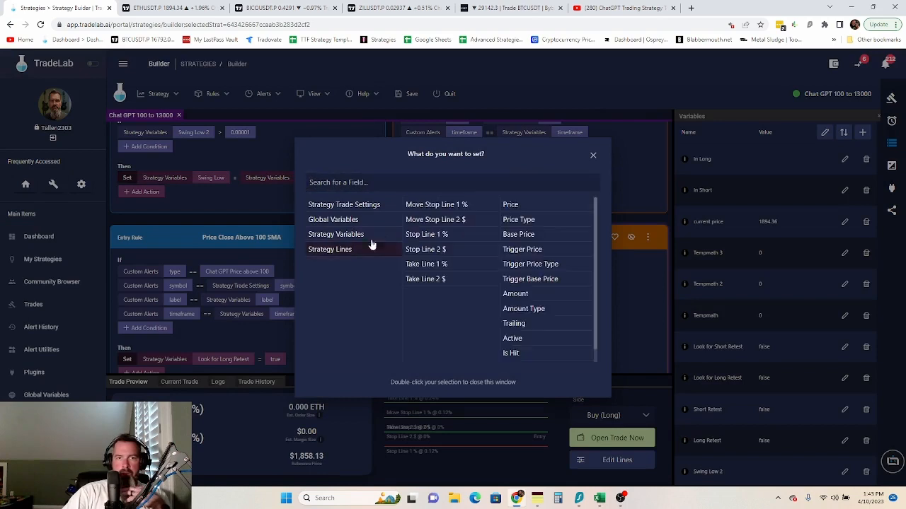
pyautogui.click(449, 237)
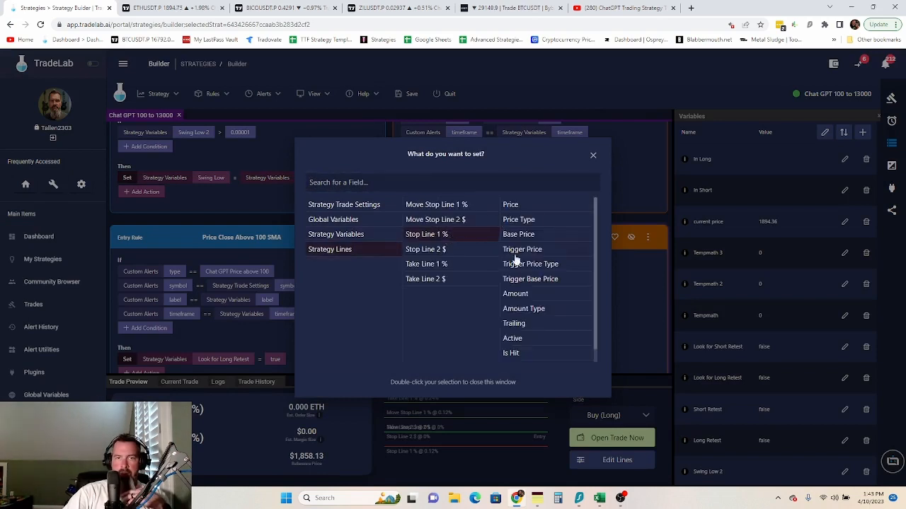
pyautogui.click(500, 340)
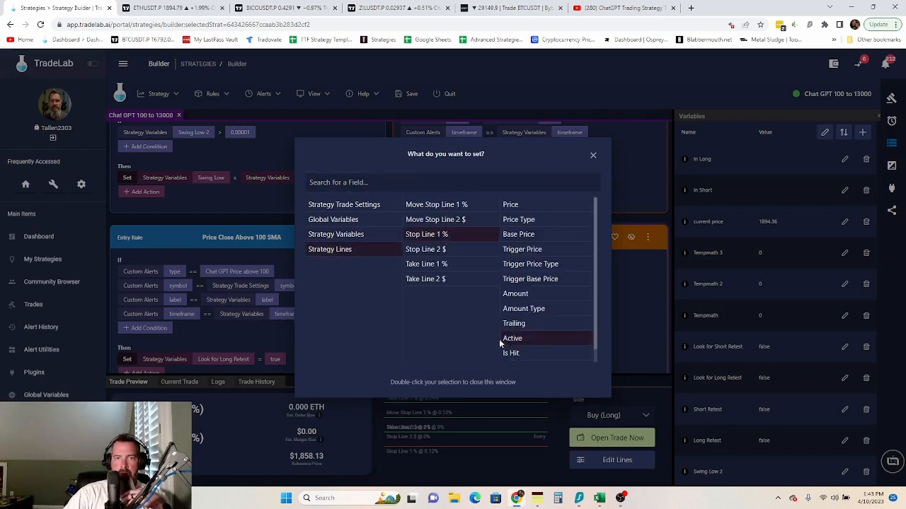
pyautogui.doubleClick(539, 342)
pyautogui.click(550, 345)
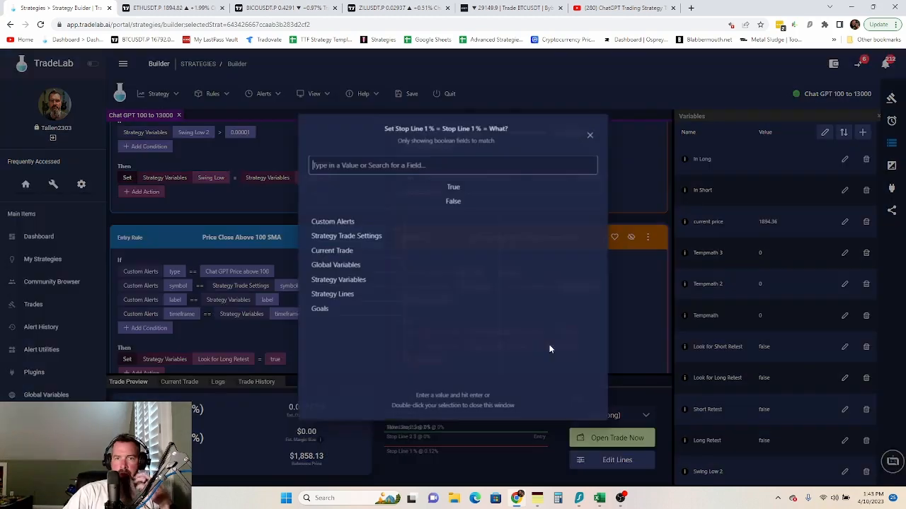
pyautogui.doubleClick(462, 185)
# - Add a third Set action making Take Line 1 % Active true
pyautogui.click(434, 361)
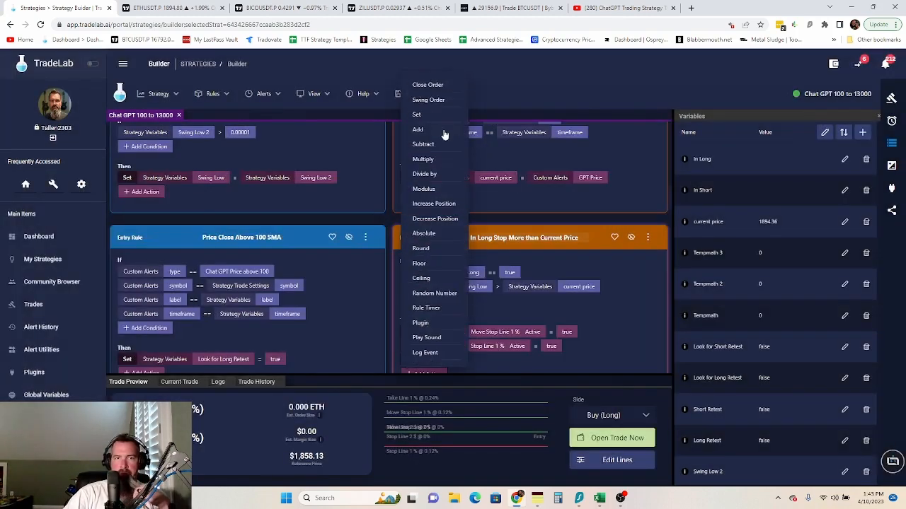
pyautogui.click(421, 118)
pyautogui.click(484, 365)
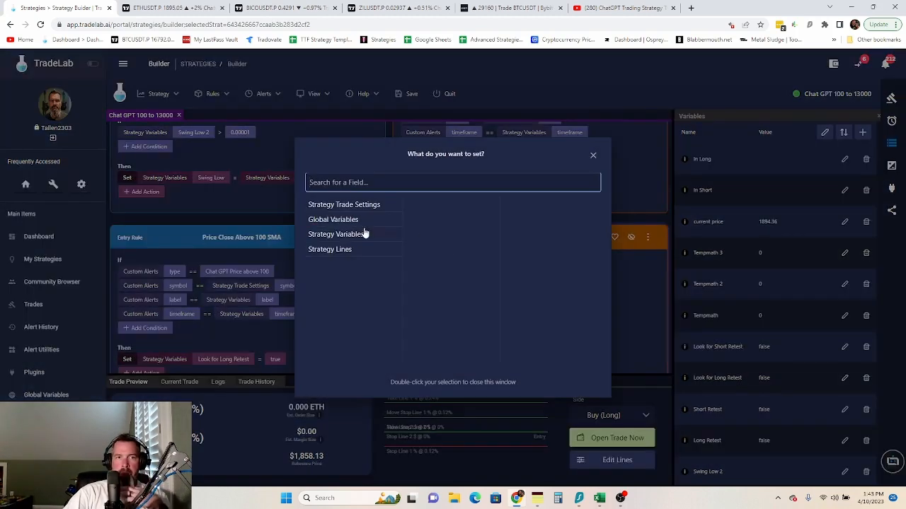
pyautogui.click(356, 250)
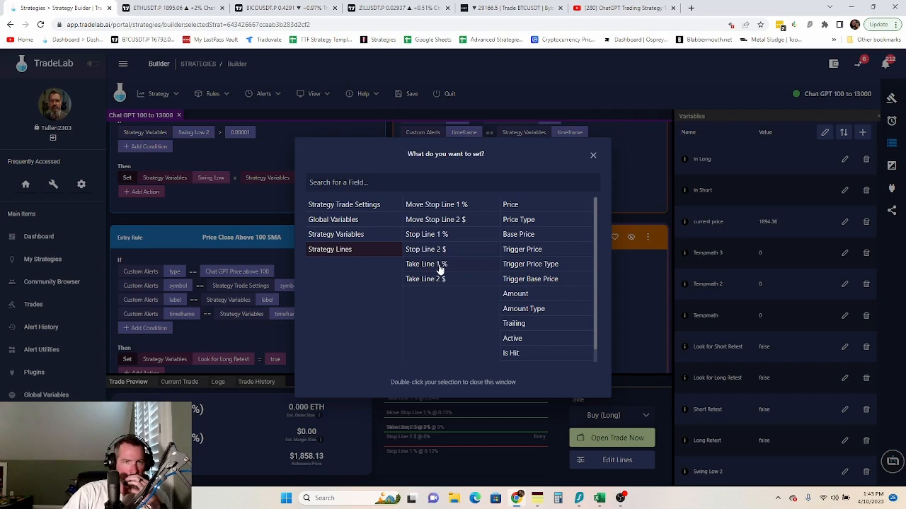
pyautogui.click(439, 267)
pyautogui.doubleClick(513, 339)
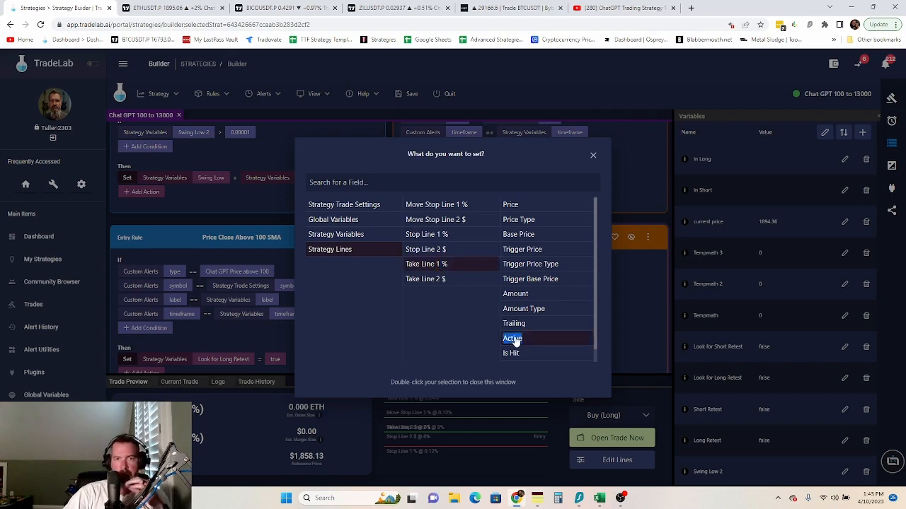
pyautogui.click(560, 363)
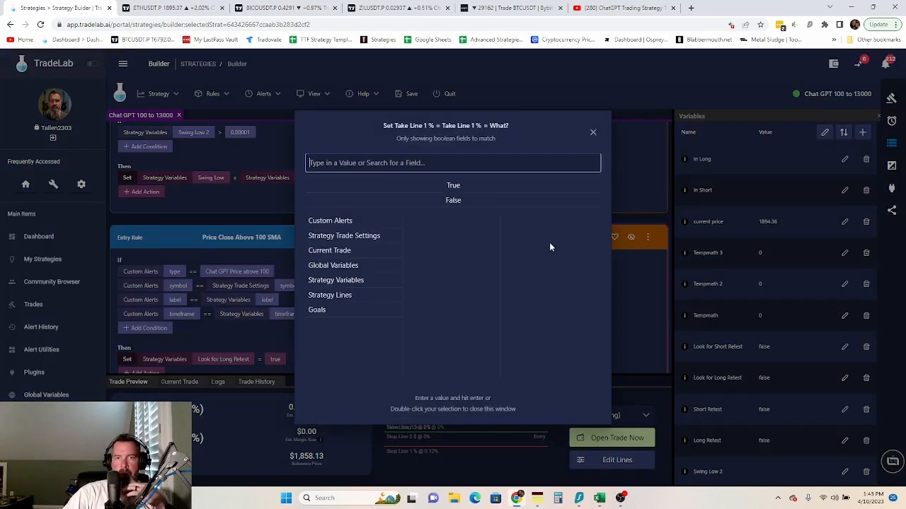
pyautogui.doubleClick(467, 188)
pyautogui.scroll(-2, 629, 324)
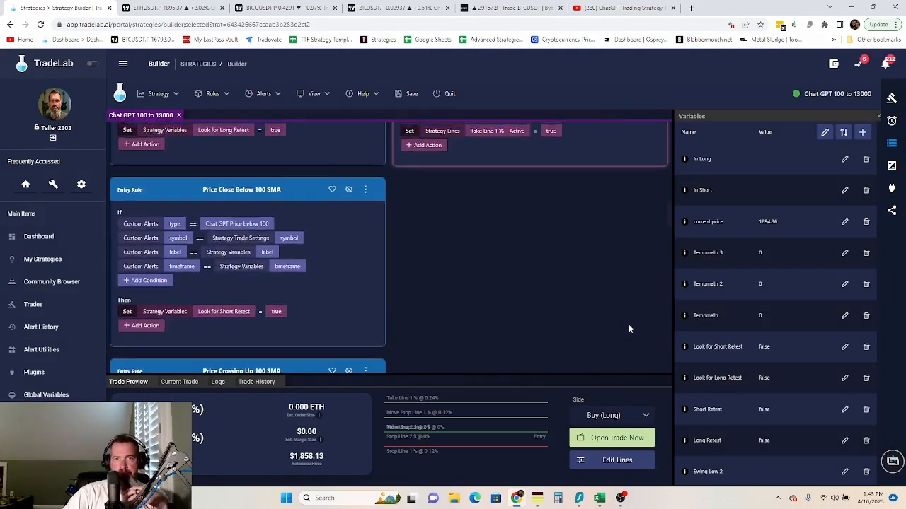
# - Add a fourth Set action making Move Stop Line 2 $ Active false
pyautogui.scroll(2, 628, 324)
pyautogui.scroll(-1, 629, 329)
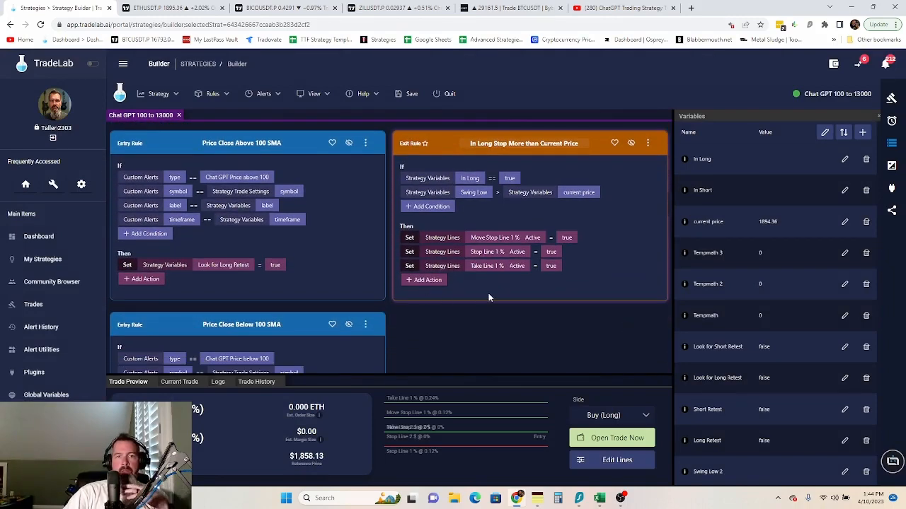
pyautogui.click(422, 280)
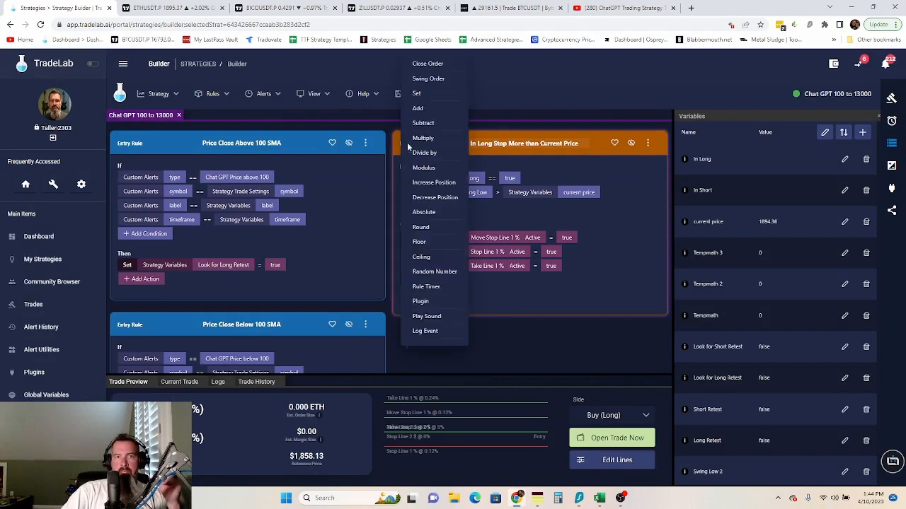
pyautogui.click(420, 97)
pyautogui.click(465, 280)
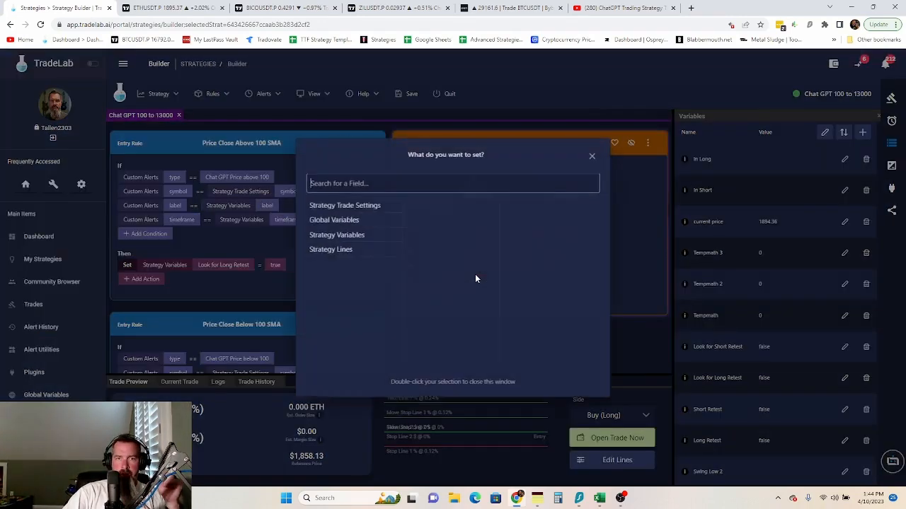
pyautogui.click(352, 250)
pyautogui.click(467, 220)
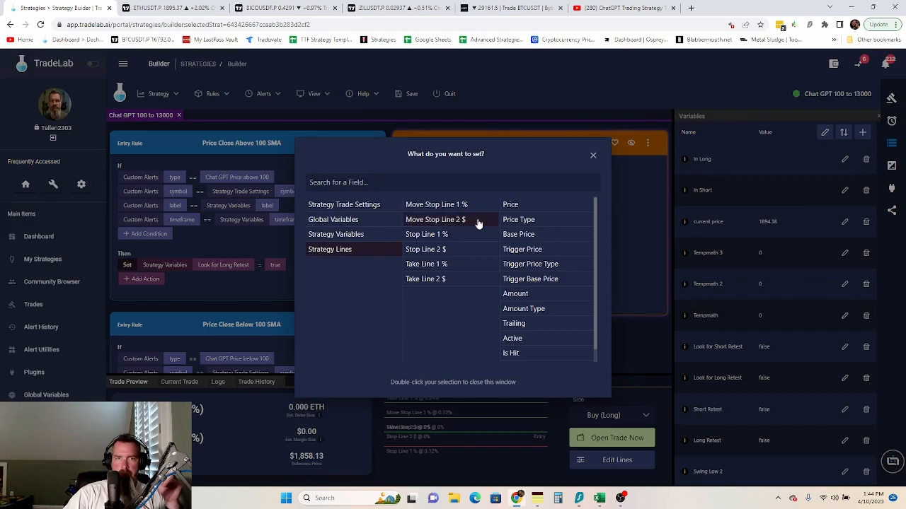
pyautogui.doubleClick(522, 340)
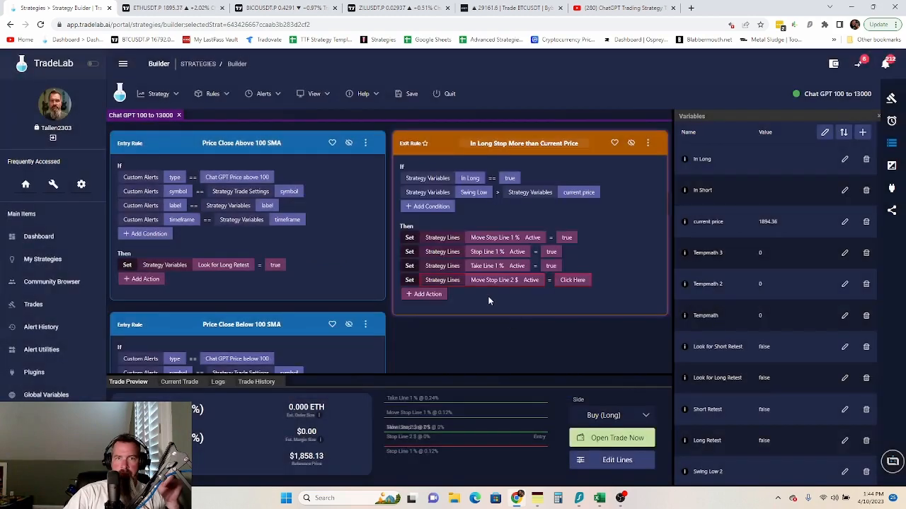
pyautogui.click(563, 282)
pyautogui.click(453, 203)
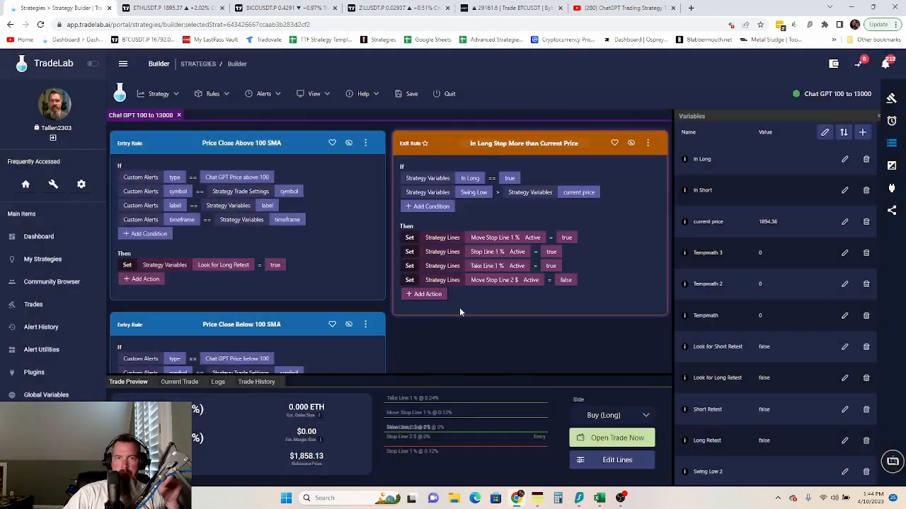
# - Add a Set action making Stop Line 2 $ Active false
pyautogui.click(434, 298)
pyautogui.click(429, 101)
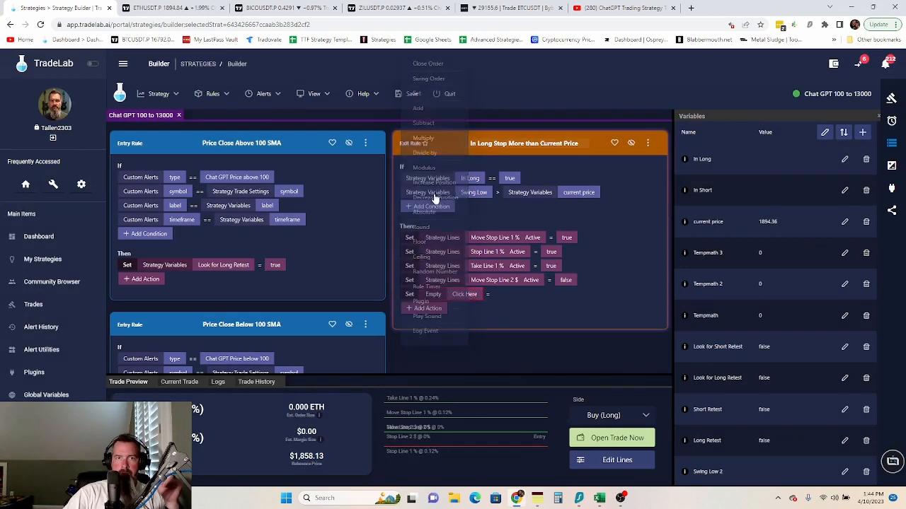
pyautogui.click(463, 295)
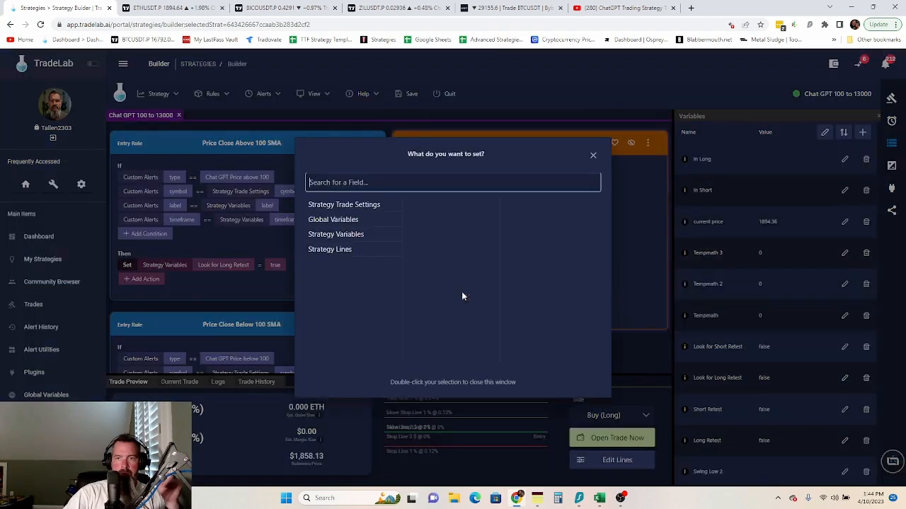
pyautogui.click(349, 249)
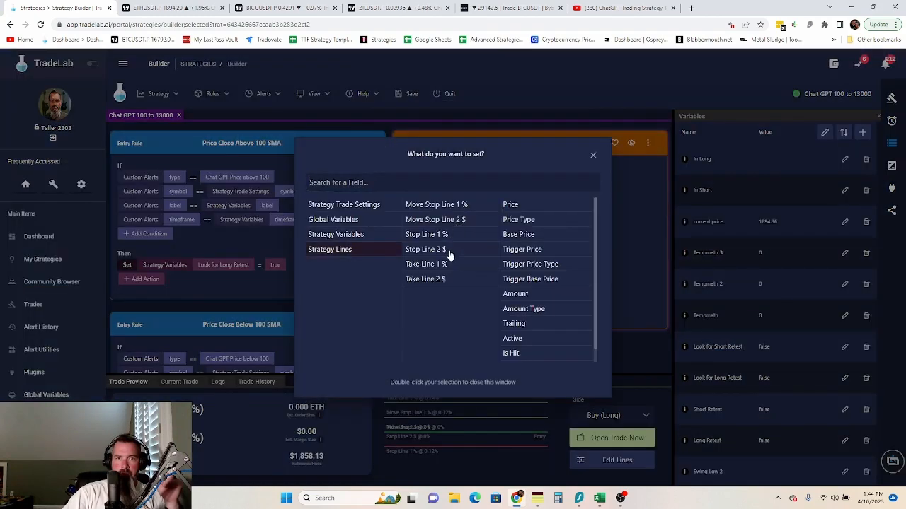
pyautogui.click(449, 252)
pyautogui.doubleClick(514, 339)
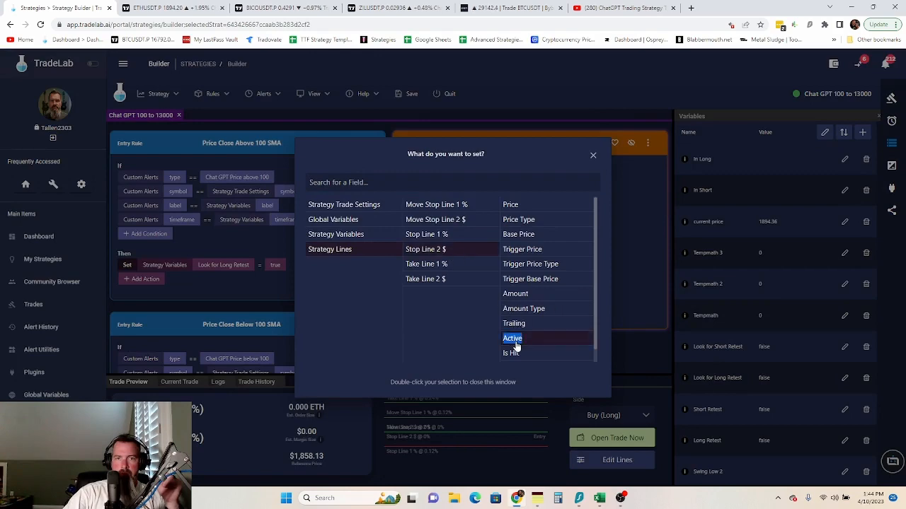
pyautogui.click(556, 293)
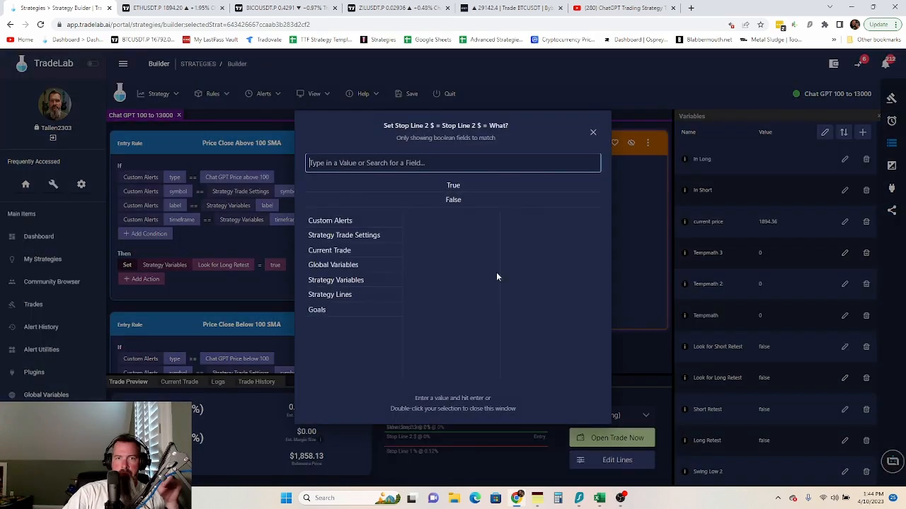
pyautogui.doubleClick(453, 201)
# - Add a Set action making Take Line 2 $ Active false
pyautogui.click(432, 307)
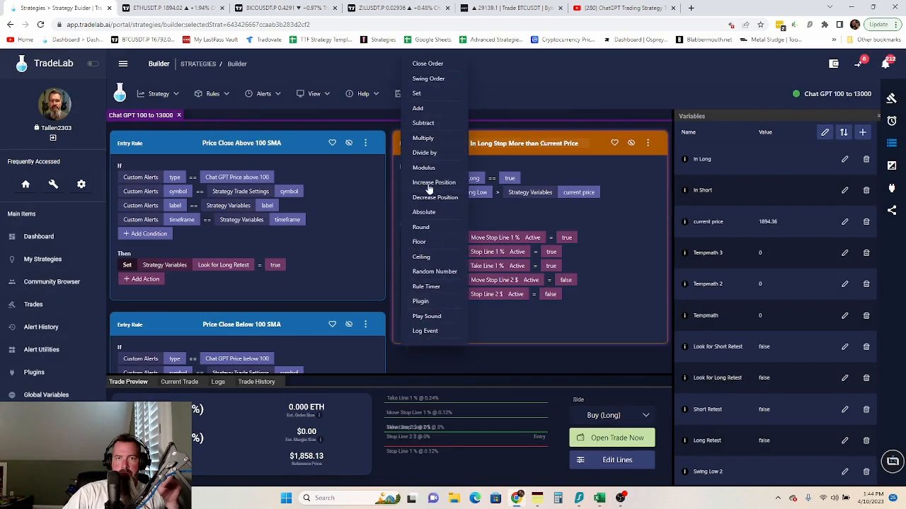
pyautogui.click(423, 96)
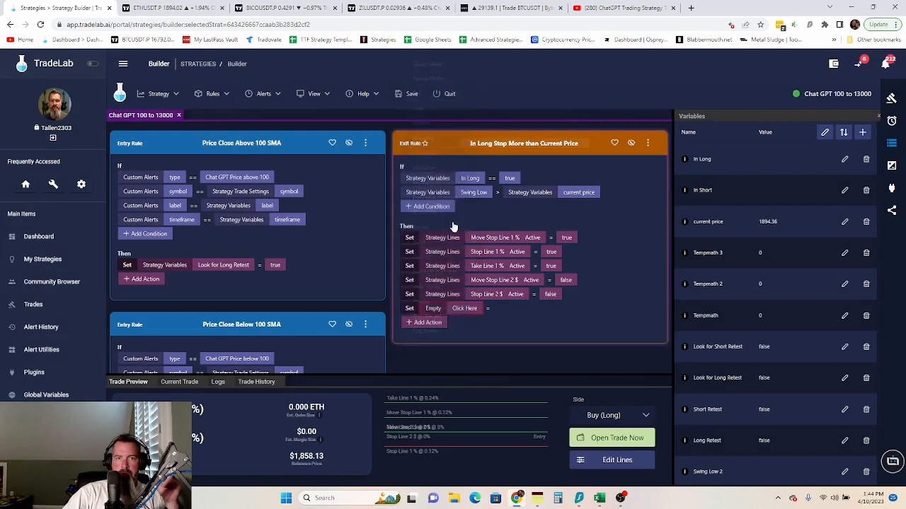
pyautogui.click(472, 312)
pyautogui.click(359, 250)
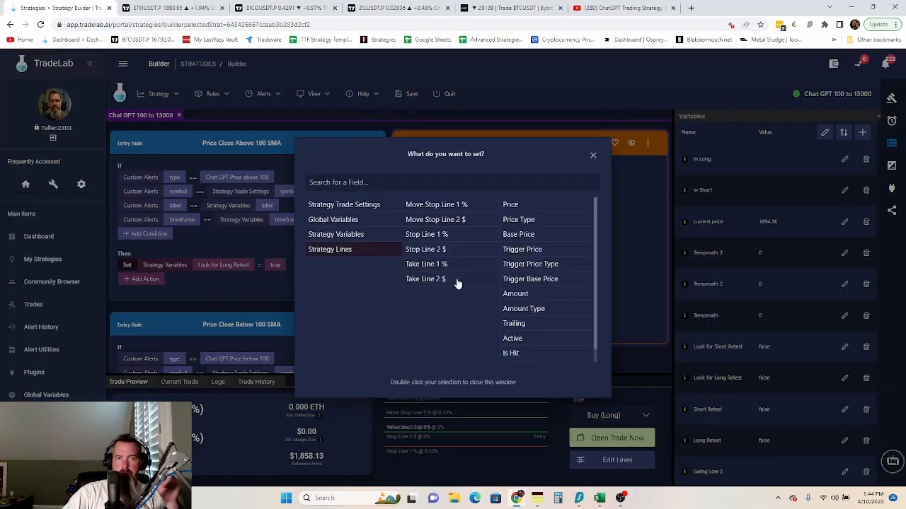
pyautogui.click(459, 281)
pyautogui.doubleClick(513, 339)
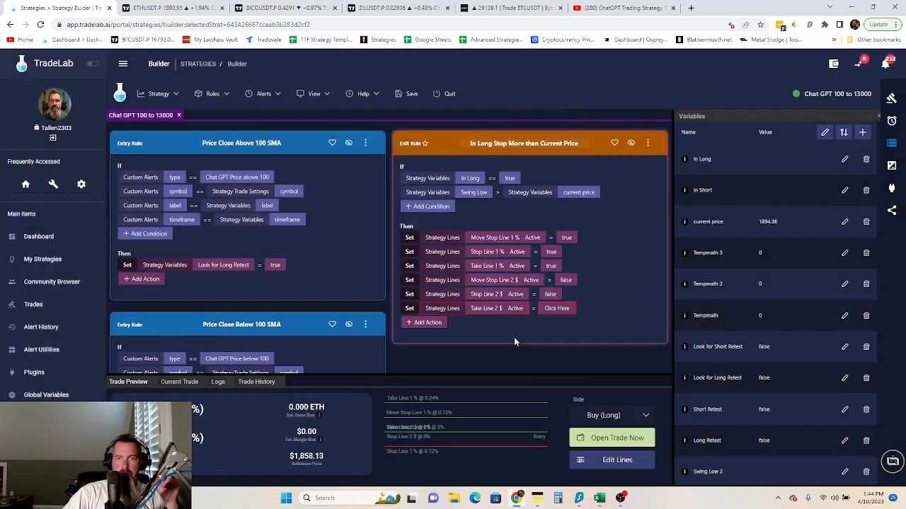
pyautogui.click(557, 309)
pyautogui.doubleClick(449, 201)
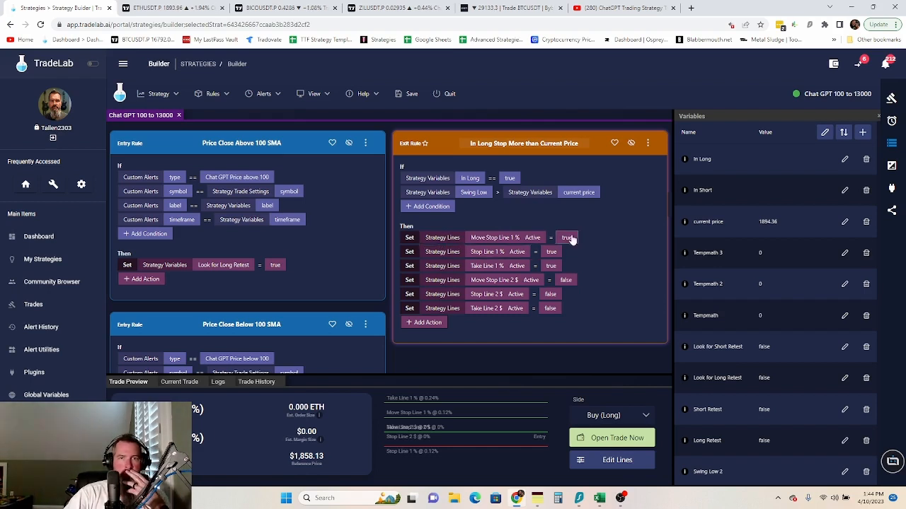
# - Copy the exit rule below and make the copy check In Short and Swing Low < current price
pyautogui.click(648, 144)
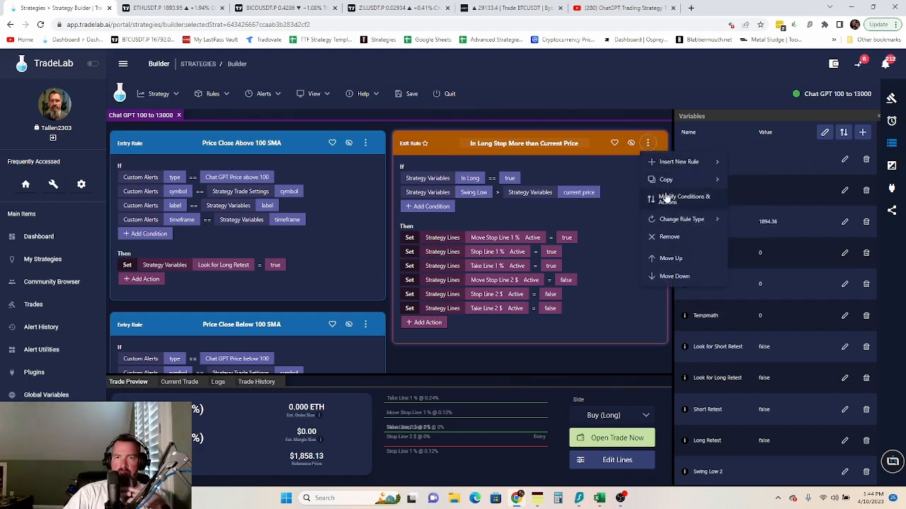
pyautogui.moveTo(690, 183)
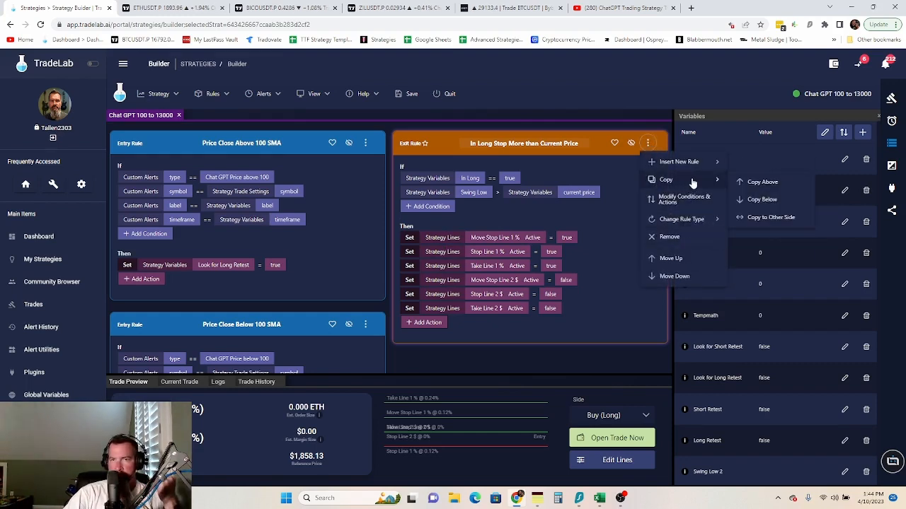
pyautogui.click(761, 200)
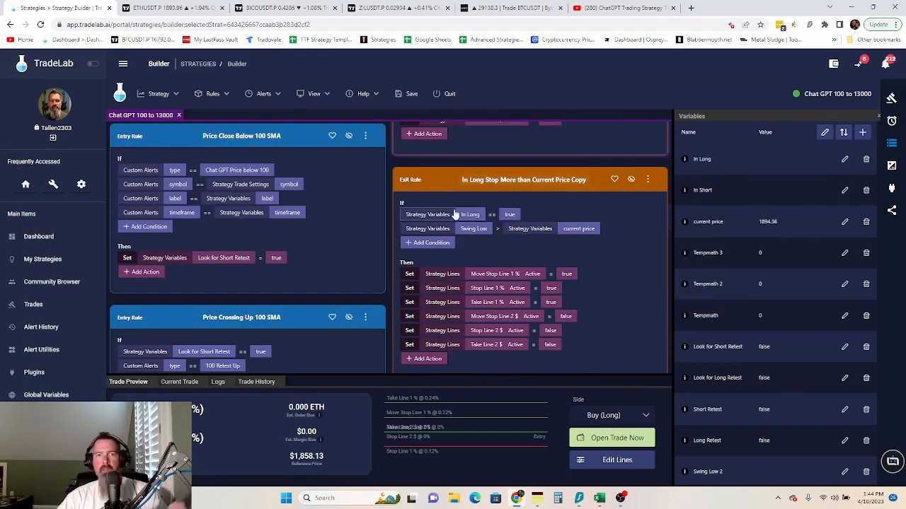
pyautogui.click(469, 214)
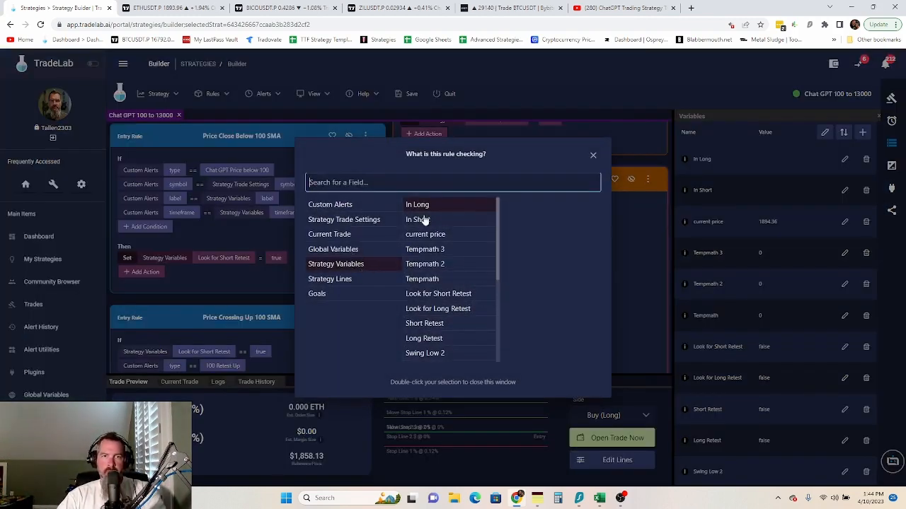
pyautogui.click(424, 222)
pyautogui.click(638, 232)
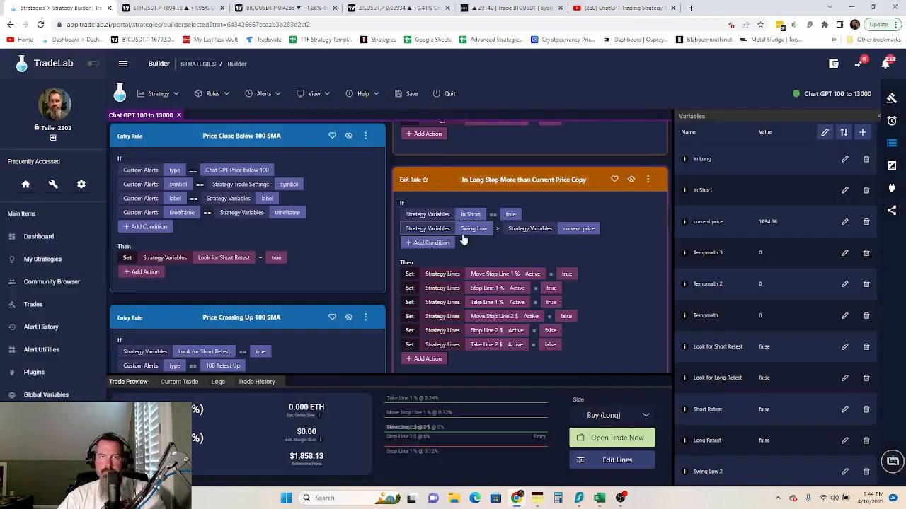
pyautogui.click(498, 235)
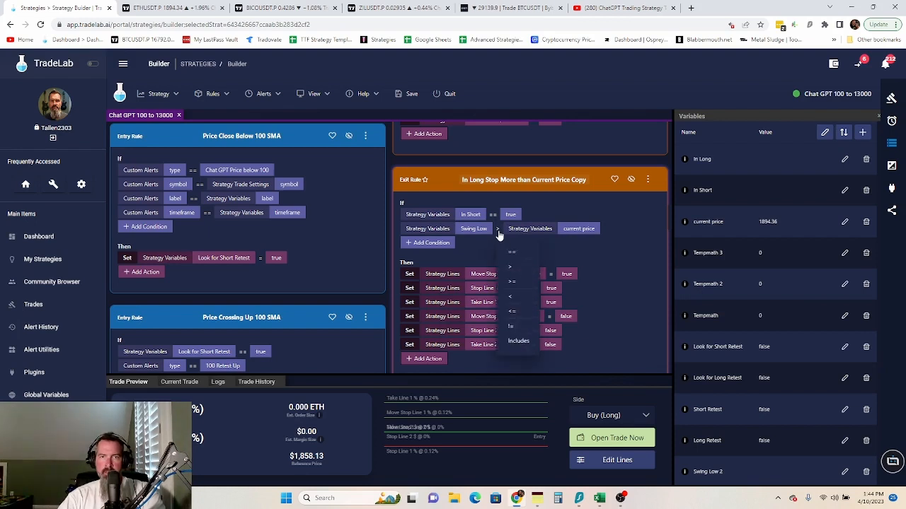
pyautogui.click(517, 303)
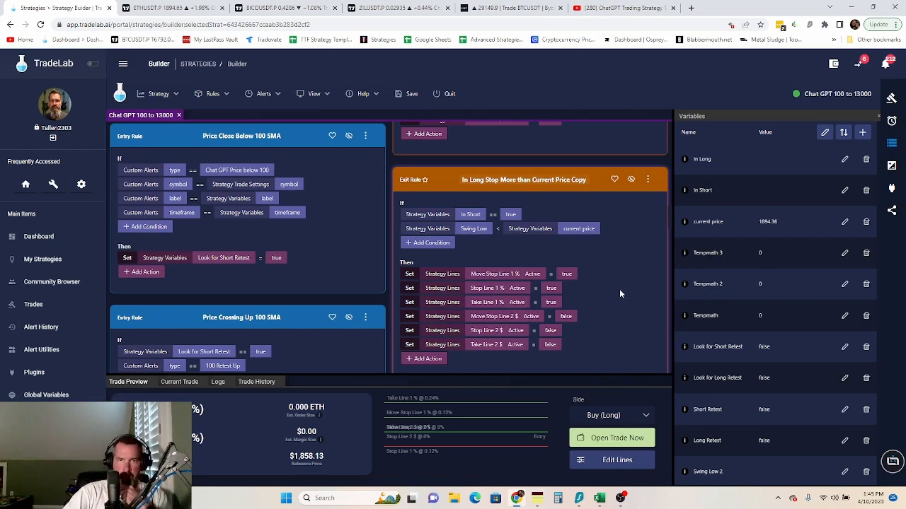
# - Retitle the copy 'In Short Stop Less than Current Price'
pyautogui.scroll(-1, 619, 288)
pyautogui.scroll(2, 566, 226)
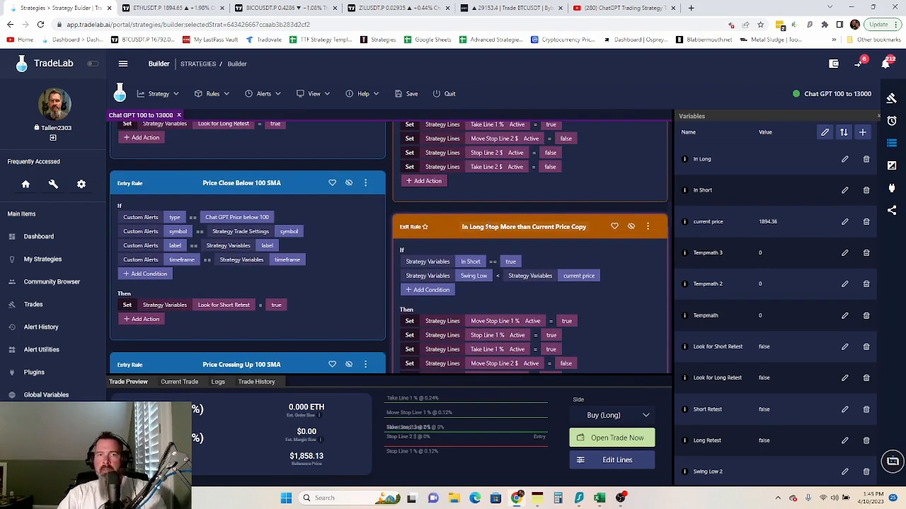
pyautogui.click(484, 227)
pyautogui.press('BackSpace')
pyautogui.press('BackSpace')
pyautogui.press('BackSpace')
pyautogui.press('BackSpace')
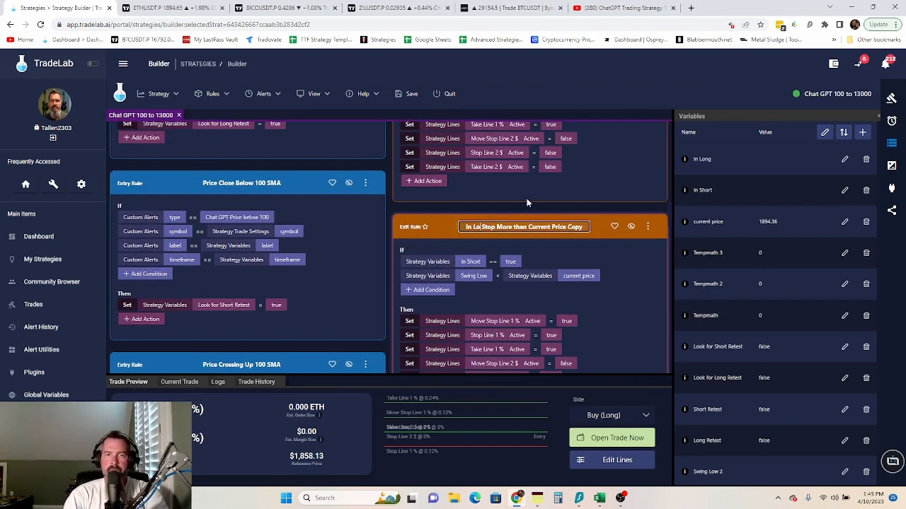
pyautogui.write('Short')
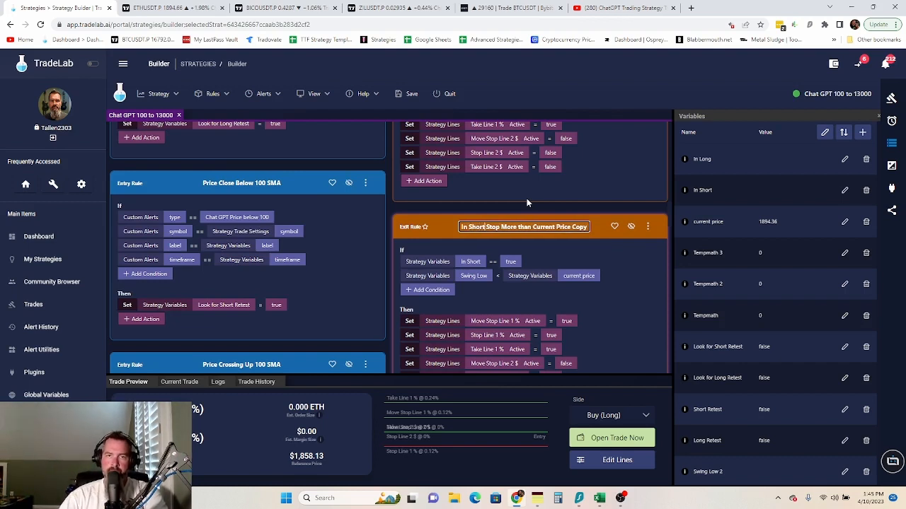
pyautogui.click(518, 225)
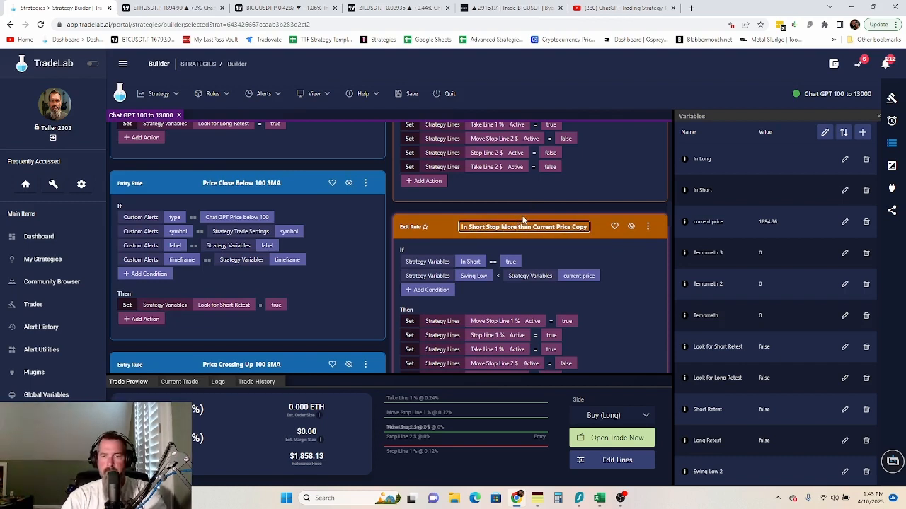
pyautogui.press('BackSpace')
pyautogui.press('BackSpace')
pyautogui.press('BackSpace')
pyautogui.press('BackSpace')
pyautogui.press('BackSpace')
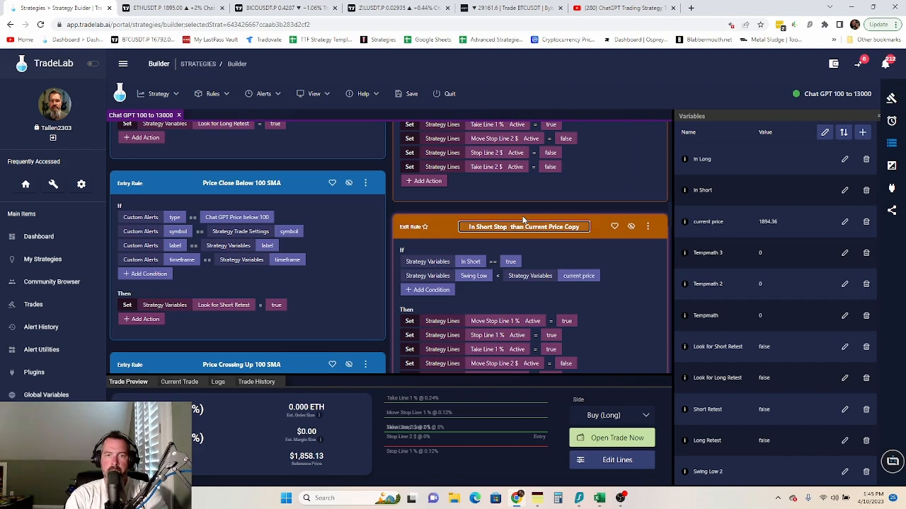
pyautogui.write('Less')
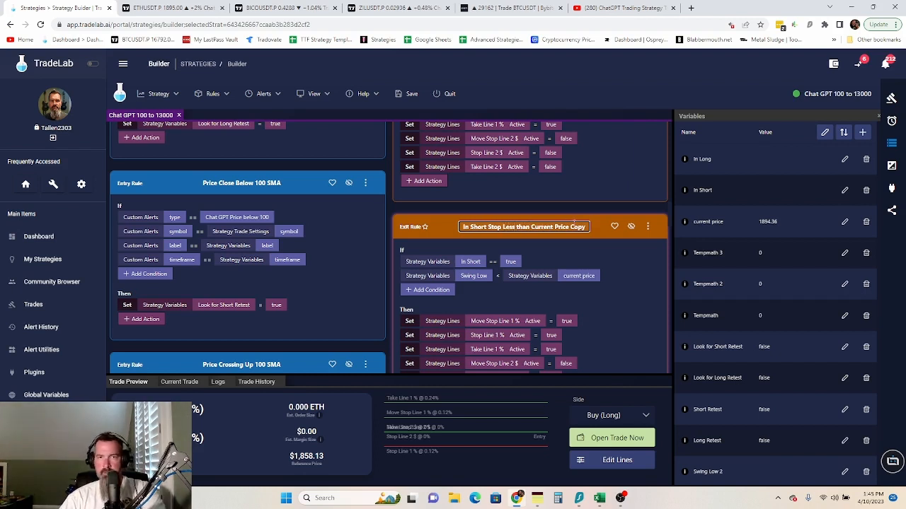
pyautogui.press('BackSpace')
pyautogui.press('BackSpace')
pyautogui.press('BackSpace')
pyautogui.press('BackSpace')
pyautogui.press('BackSpace')
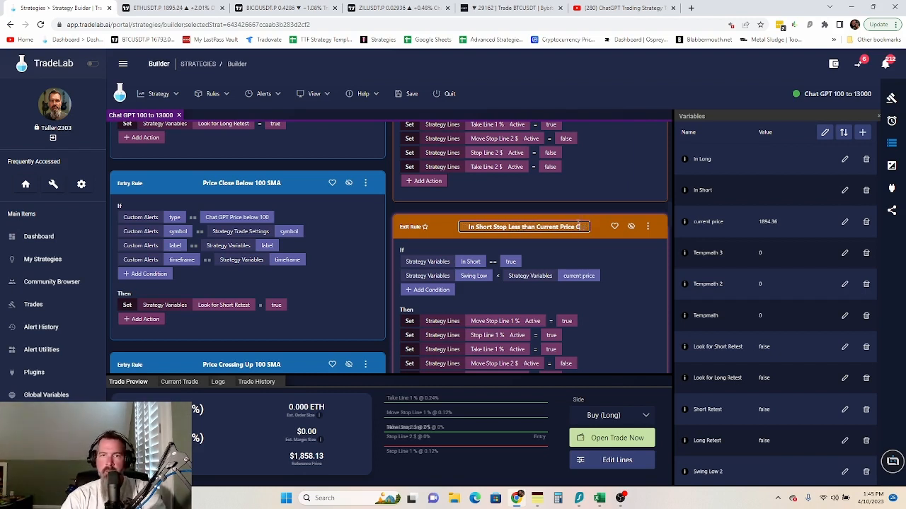
pyautogui.click(618, 276)
pyautogui.scroll(-5, 621, 274)
pyautogui.scroll(2, 623, 279)
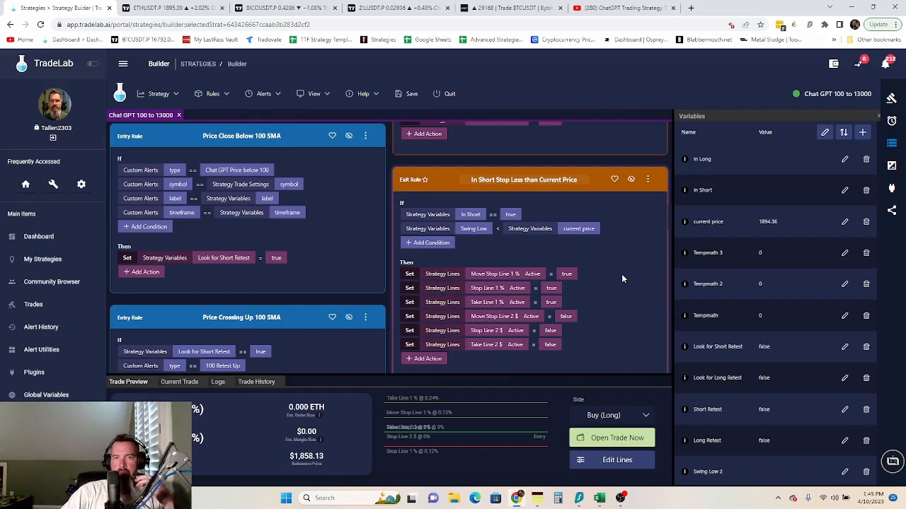
pyautogui.scroll(-2, 623, 279)
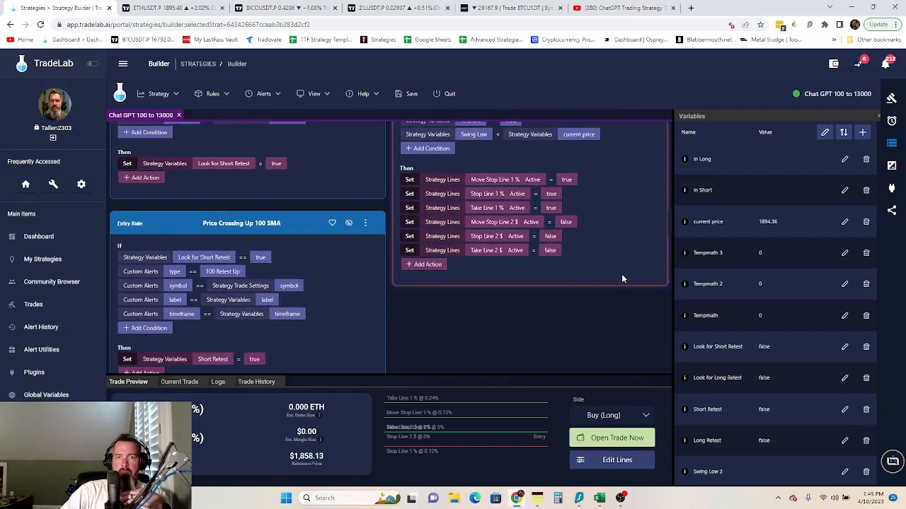
pyautogui.scroll(-1, 621, 275)
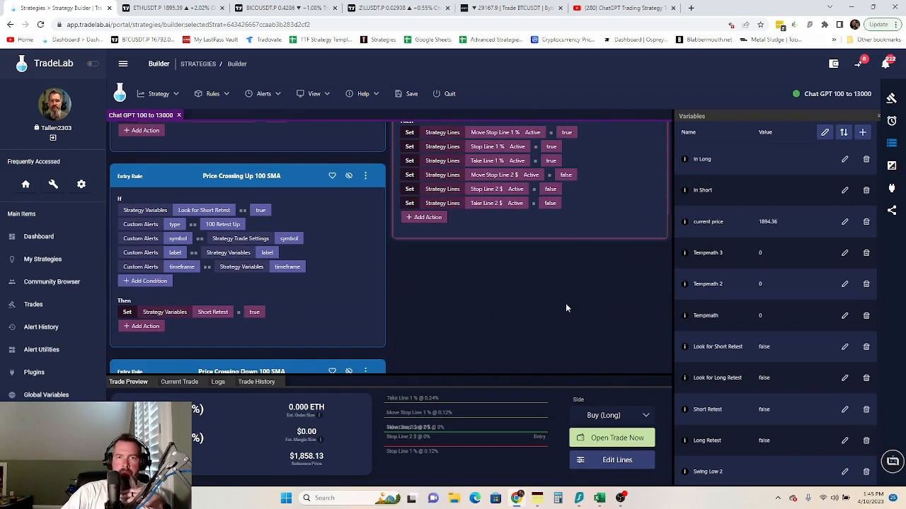
pyautogui.scroll(2, 566, 303)
pyautogui.scroll(2, 571, 299)
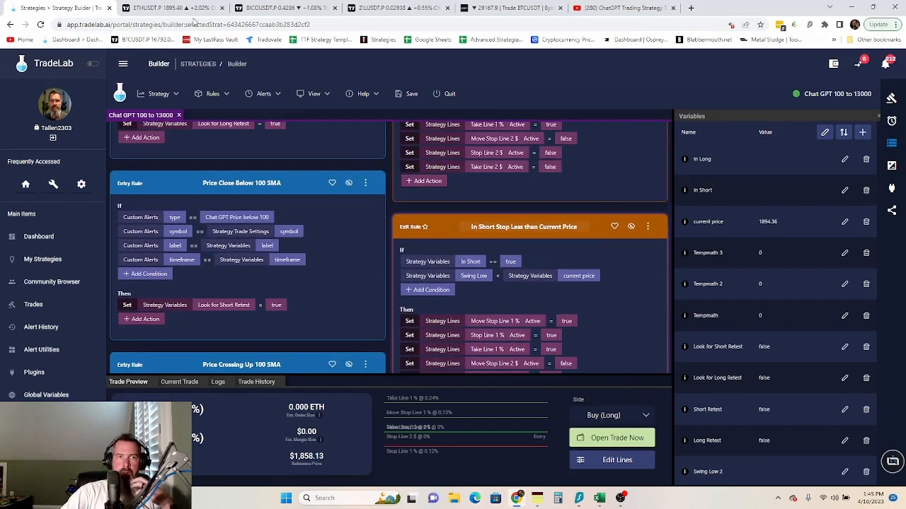
# - Create a new exit rule with condition Move Stop Line 2 $ Is Hit == true
pyautogui.click(216, 95)
pyautogui.moveTo(262, 114)
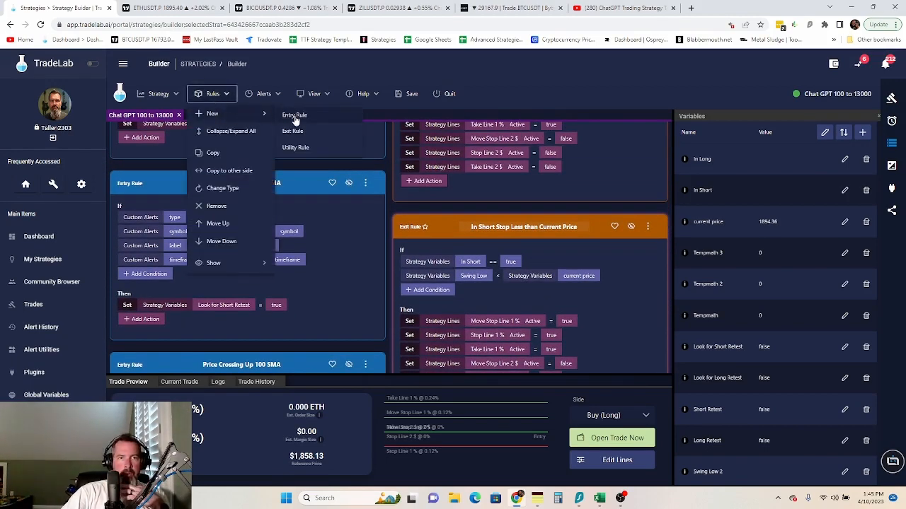
pyautogui.click(294, 131)
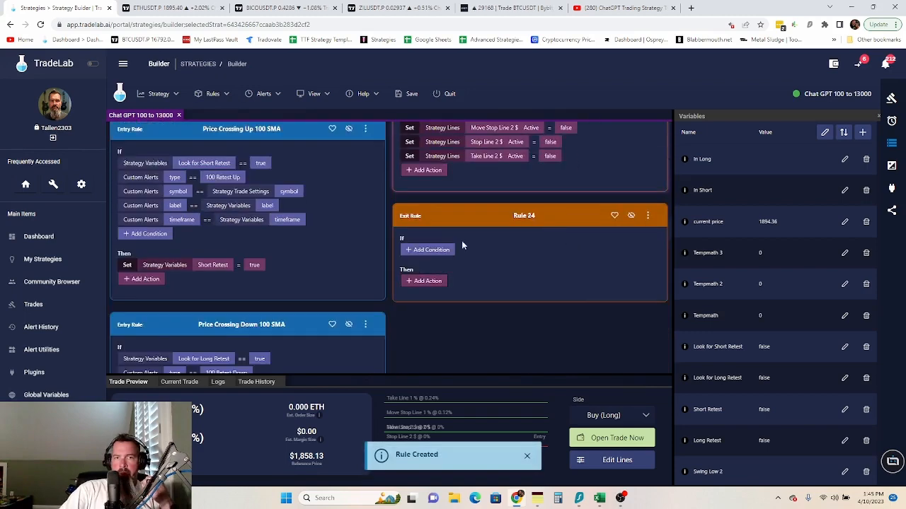
pyautogui.click(433, 249)
pyautogui.click(462, 250)
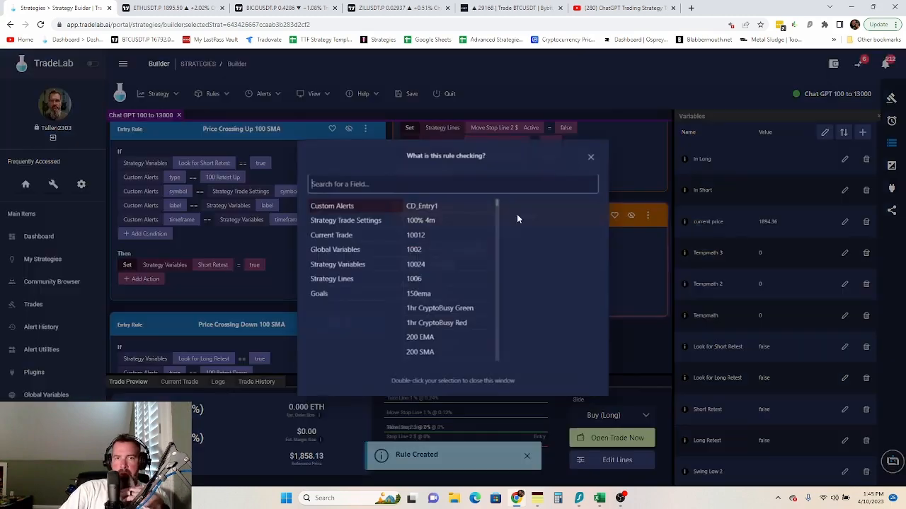
pyautogui.click(351, 286)
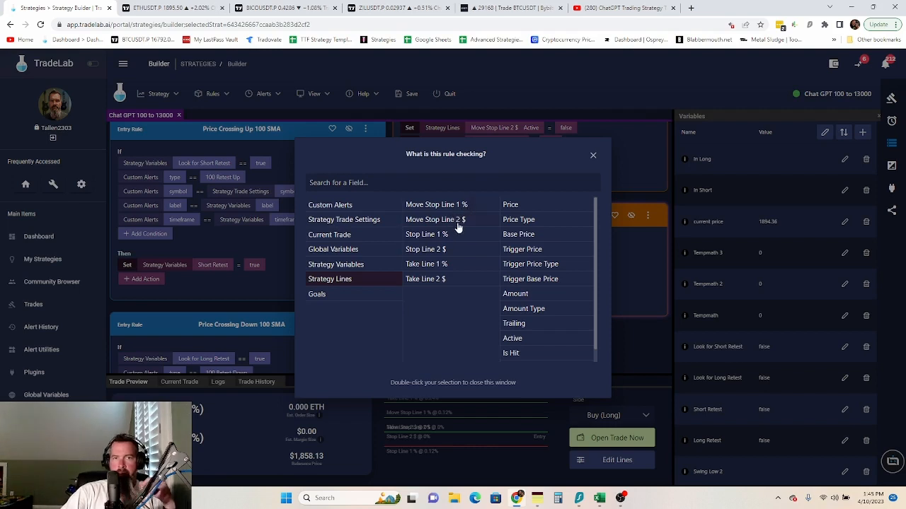
pyautogui.click(457, 223)
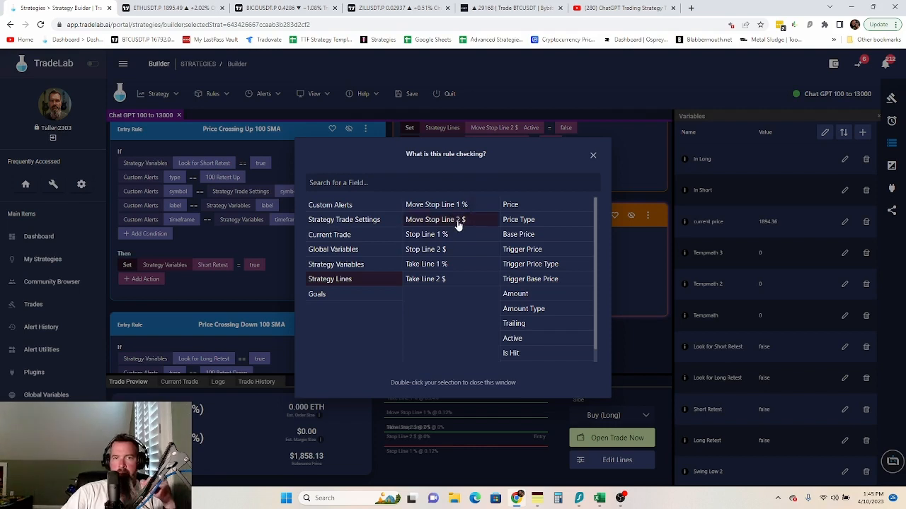
pyautogui.click(516, 357)
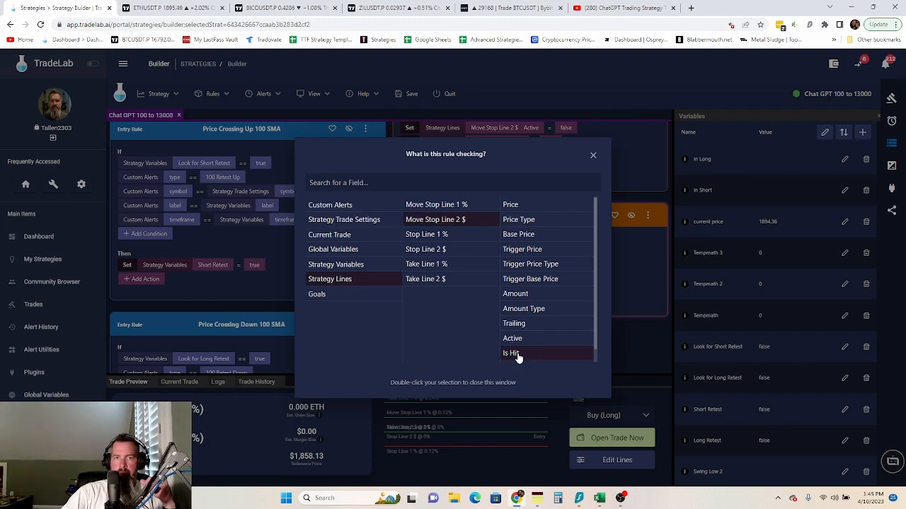
pyautogui.doubleClick(516, 356)
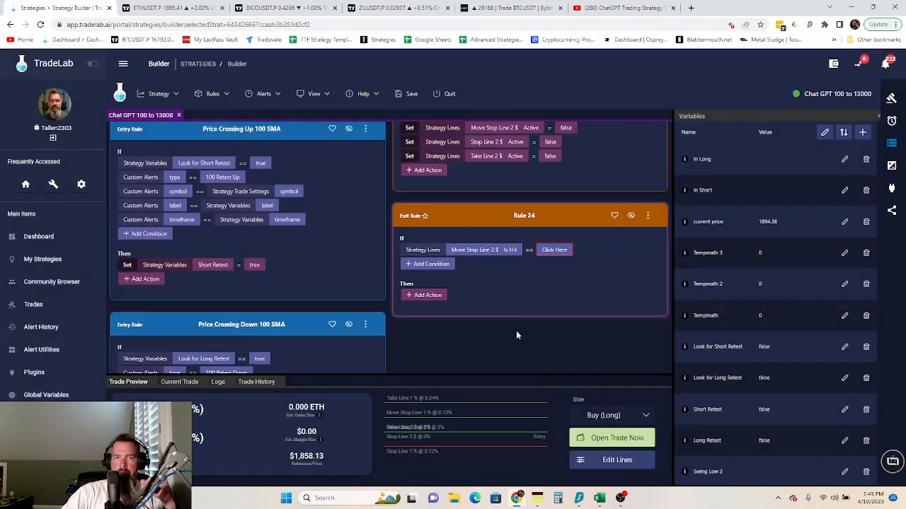
pyautogui.click(550, 250)
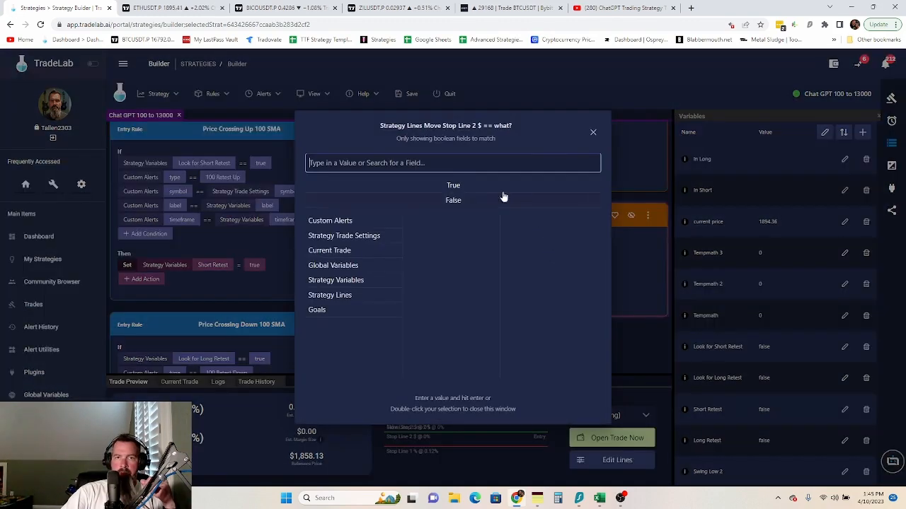
pyautogui.doubleClick(453, 186)
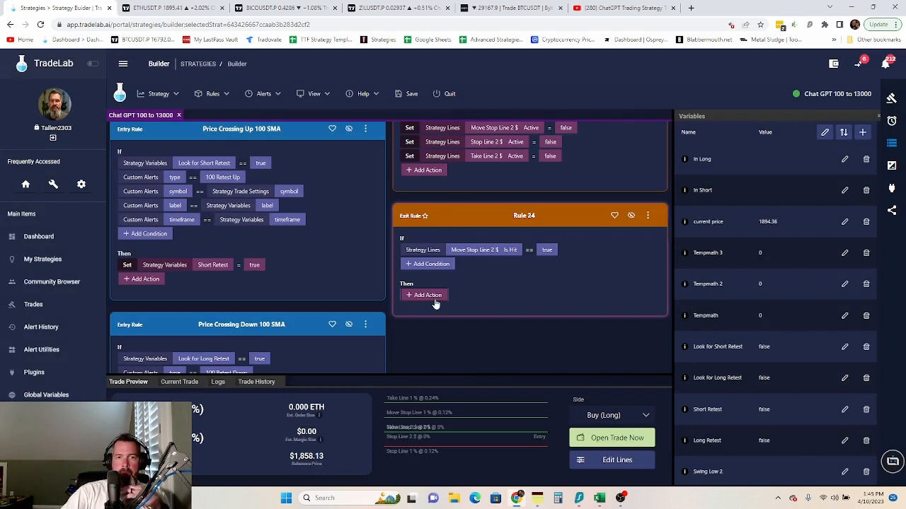
# - Add a Set action assigning Stop Line 2 $ Price the Current Trade Entry Price
pyautogui.click(436, 303)
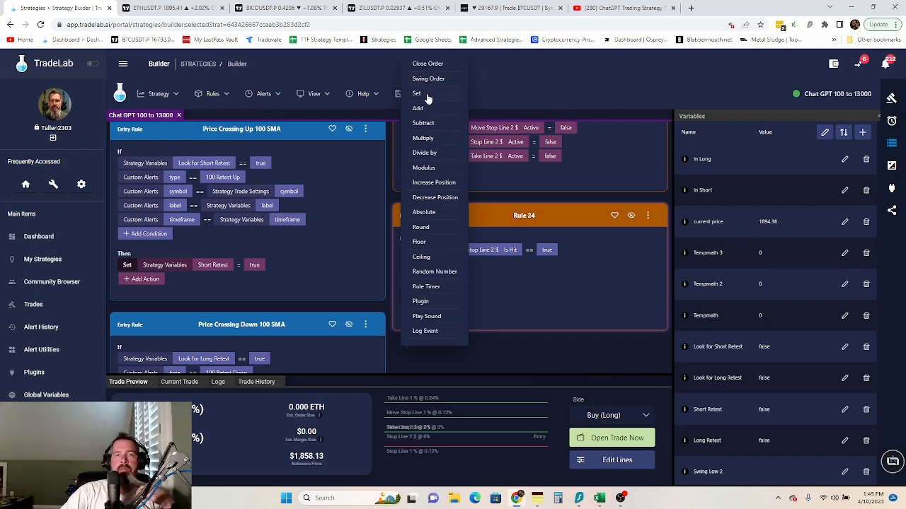
pyautogui.click(427, 96)
pyautogui.click(472, 297)
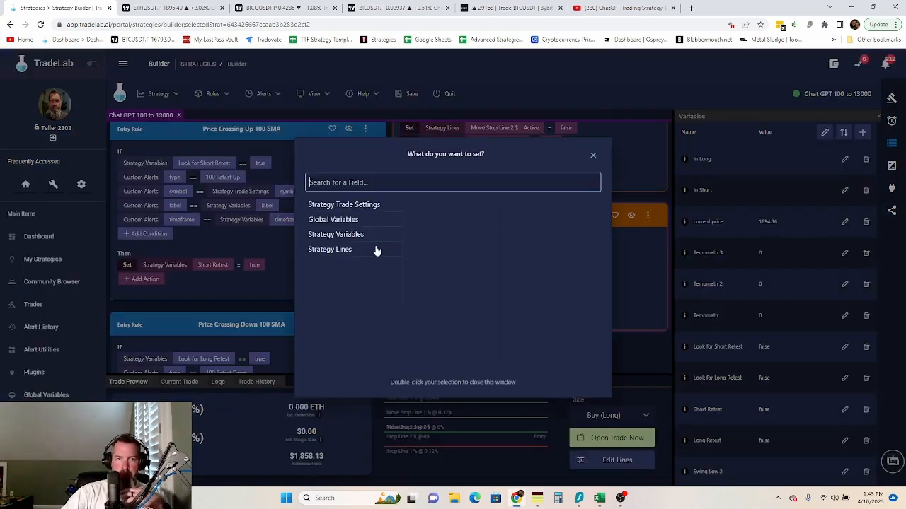
pyautogui.click(342, 249)
pyautogui.click(440, 252)
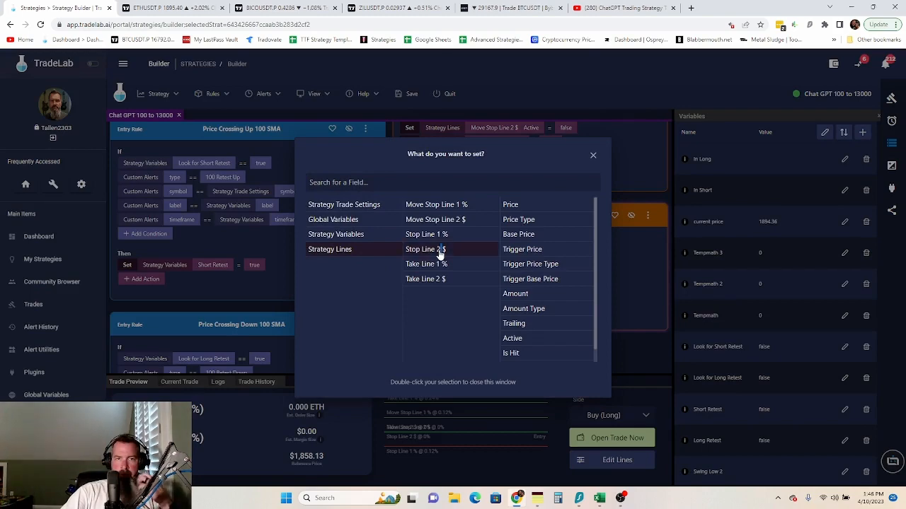
pyautogui.click(517, 206)
pyautogui.doubleClick(517, 206)
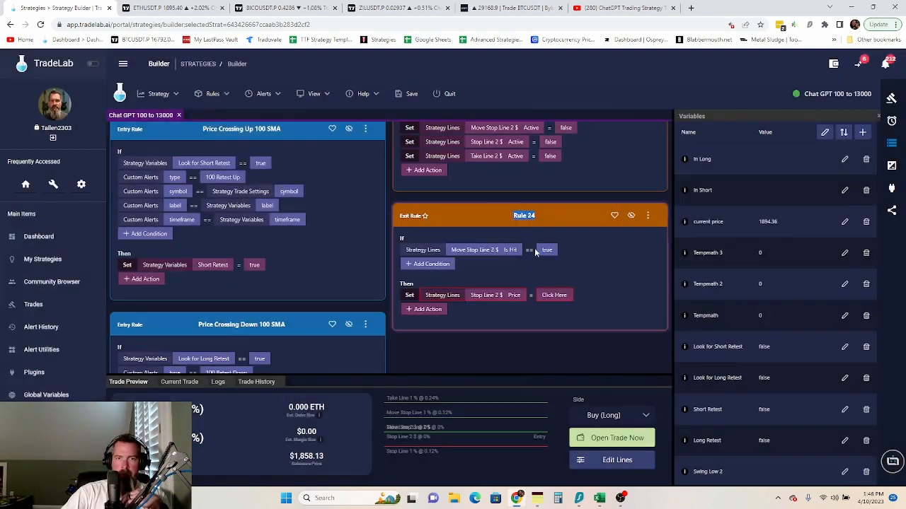
pyautogui.click(555, 297)
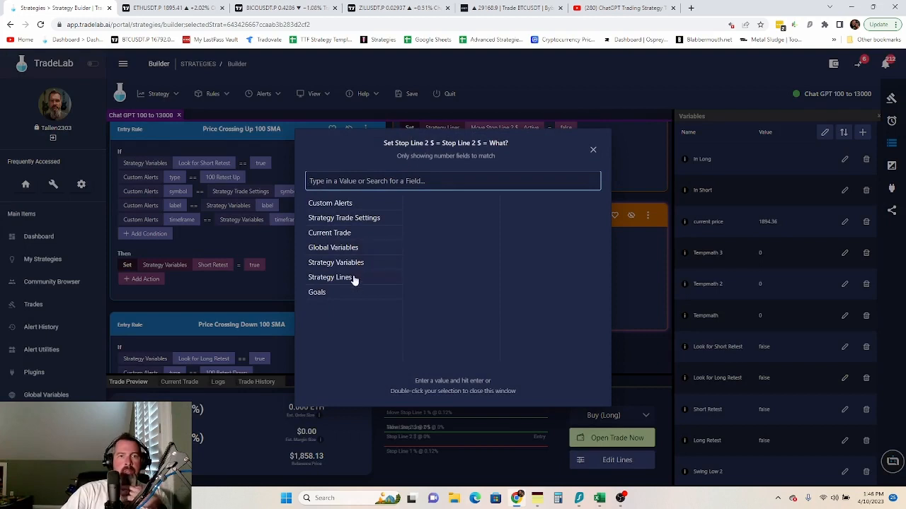
pyautogui.click(345, 236)
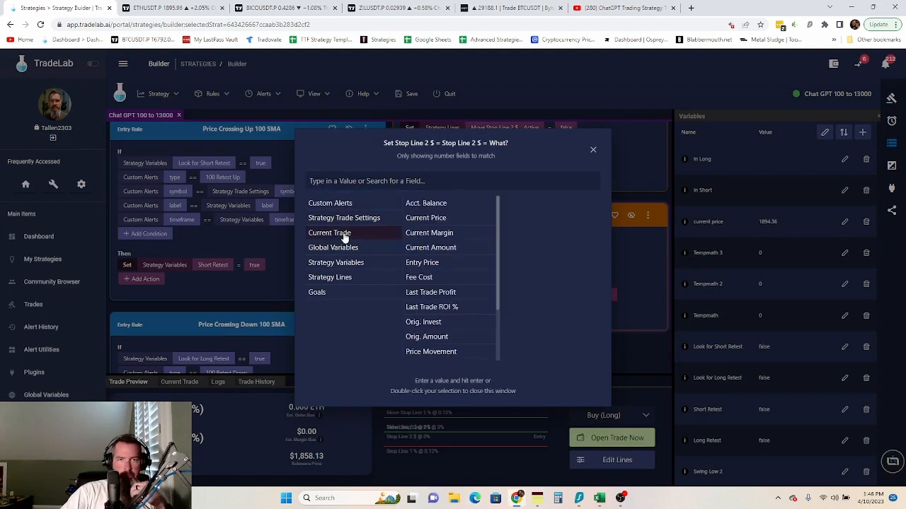
pyautogui.doubleClick(432, 264)
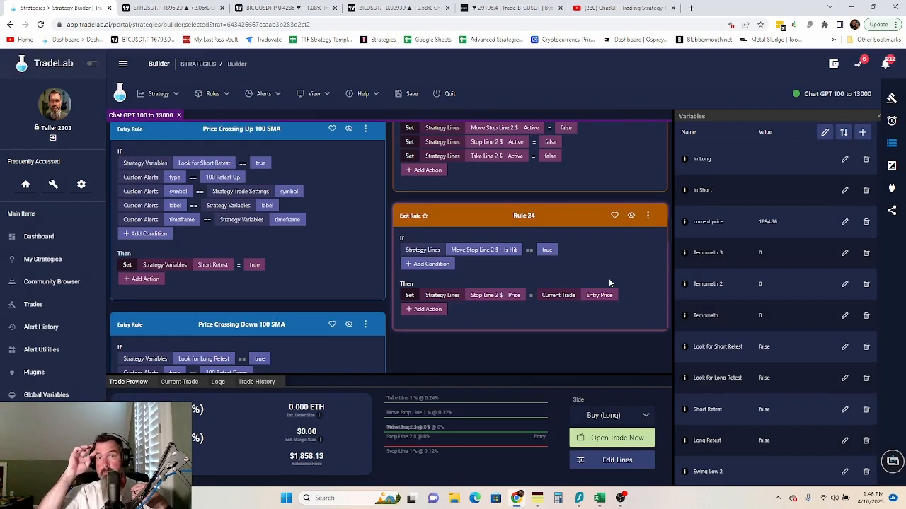
pyautogui.doubleClick(556, 217)
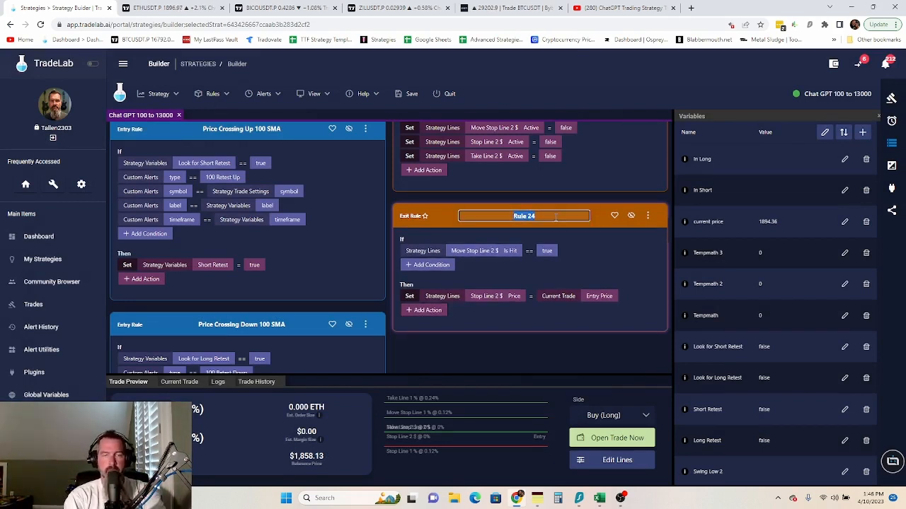
# - Title Rule 24 'Stop to Entry'
pyautogui.write('Stop to Entry')
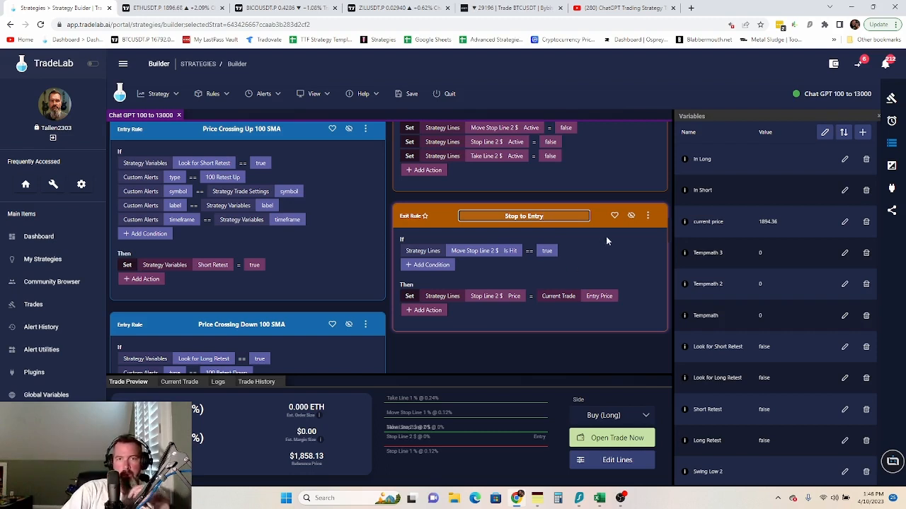
pyautogui.click(622, 260)
pyautogui.scroll(-1, 647, 245)
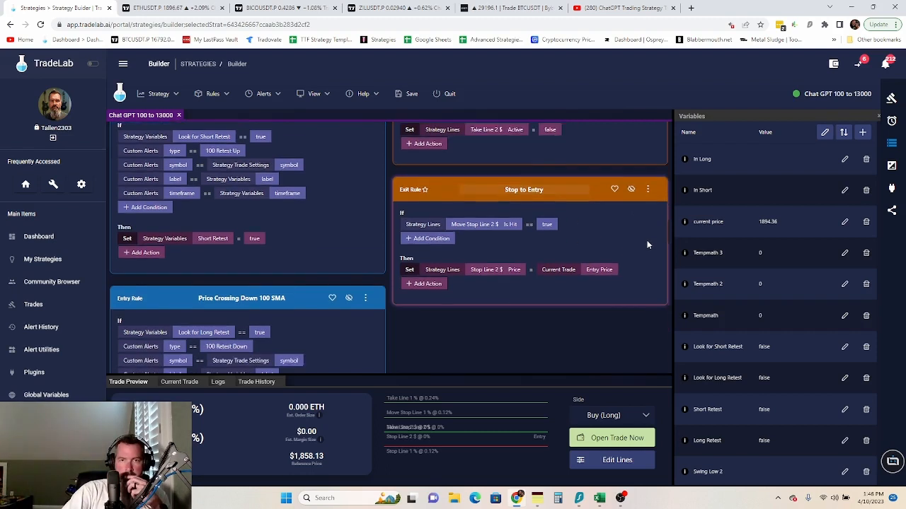
pyautogui.click(648, 170)
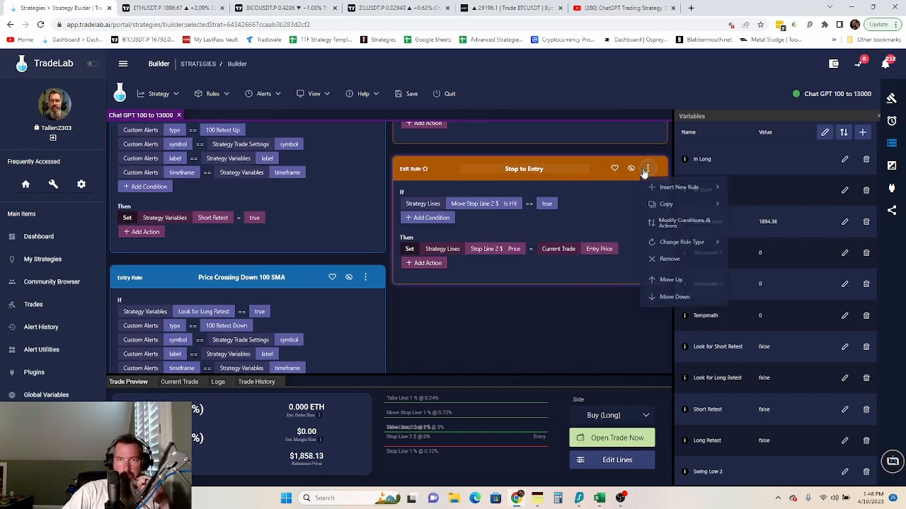
# - Copy the Stop to Entry rule below and switch its condition to Move Stop Line 1 % Is Hit
pyautogui.moveTo(667, 206)
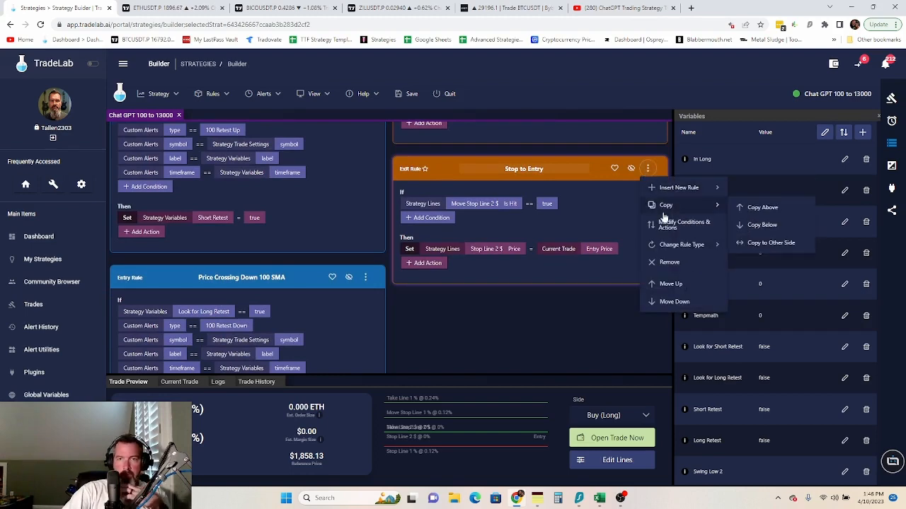
pyautogui.click(759, 224)
pyautogui.scroll(-2, 590, 294)
pyautogui.click(505, 258)
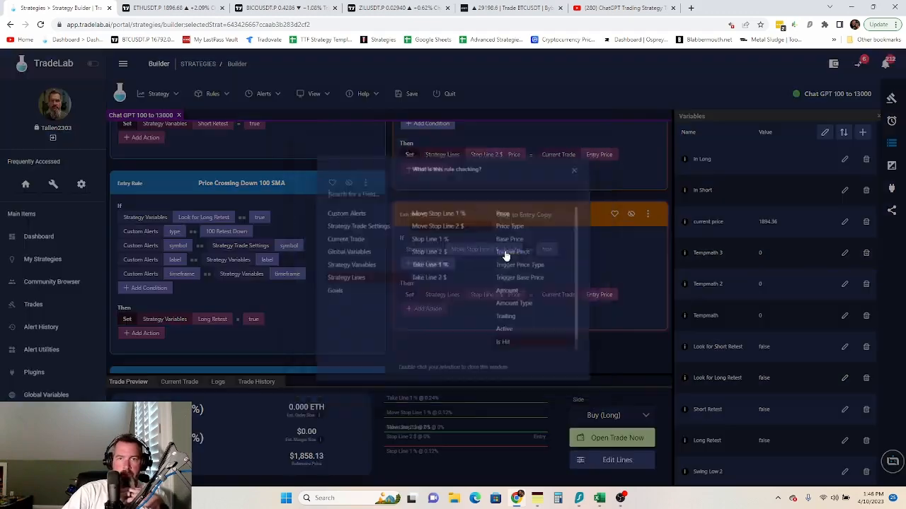
pyautogui.click(453, 205)
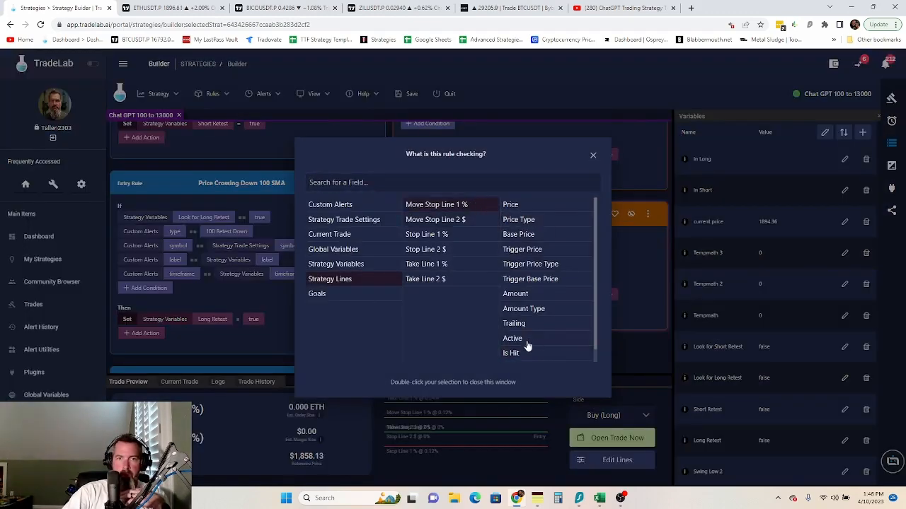
pyautogui.click(595, 155)
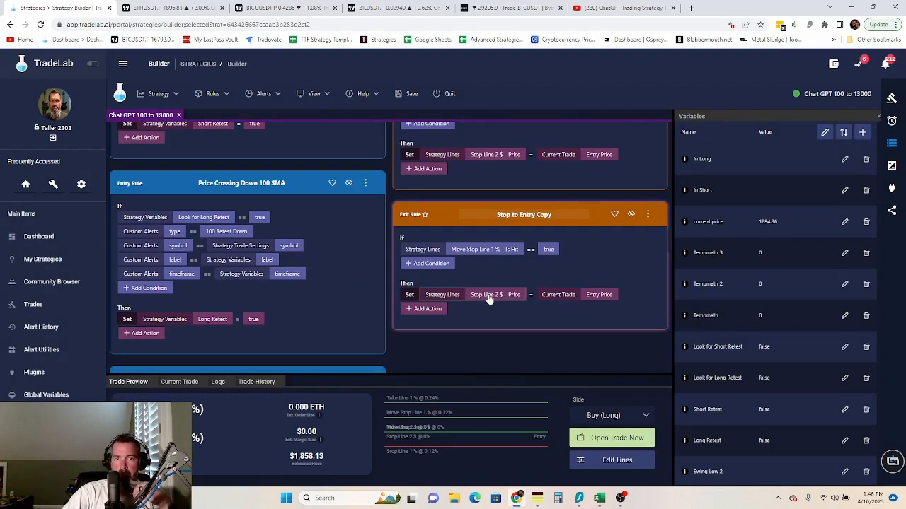
# - Retarget the copy's action to set Stop Line 1 % Price to the Current Trade Entry Price
pyautogui.click(514, 297)
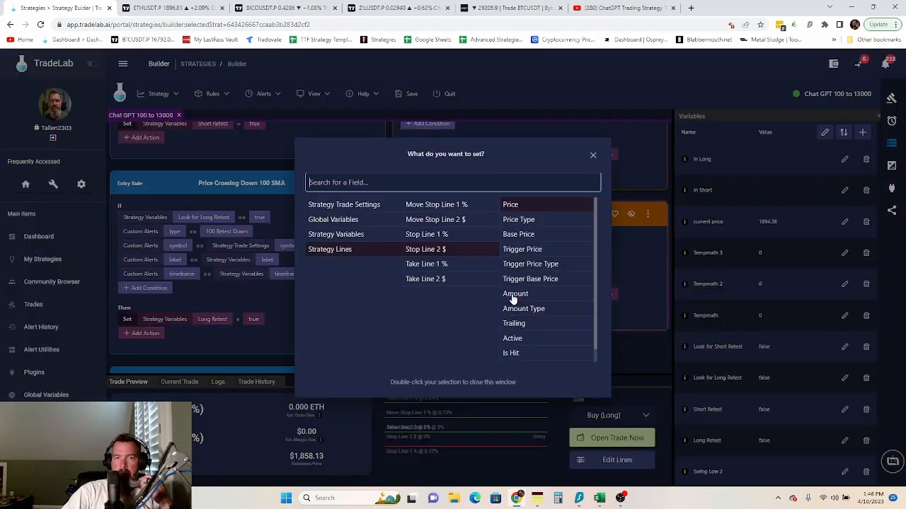
pyautogui.click(450, 236)
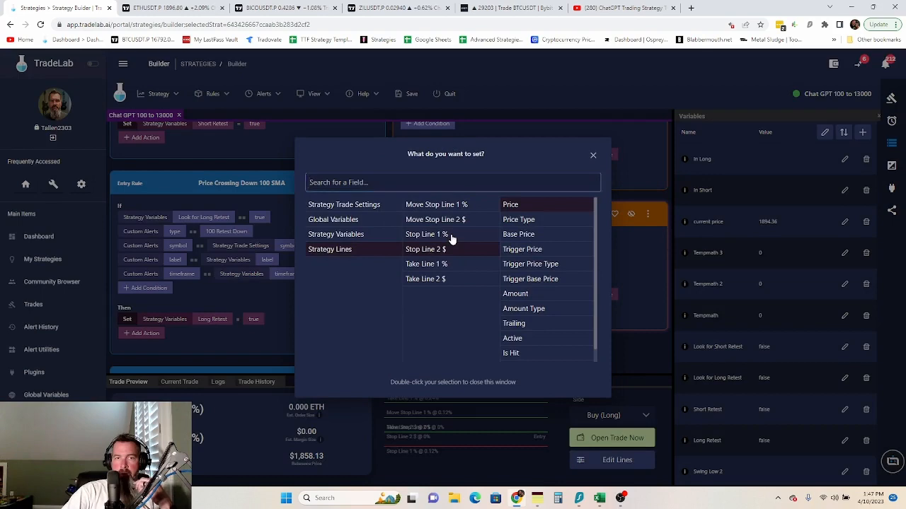
pyautogui.click(517, 205)
pyautogui.click(637, 274)
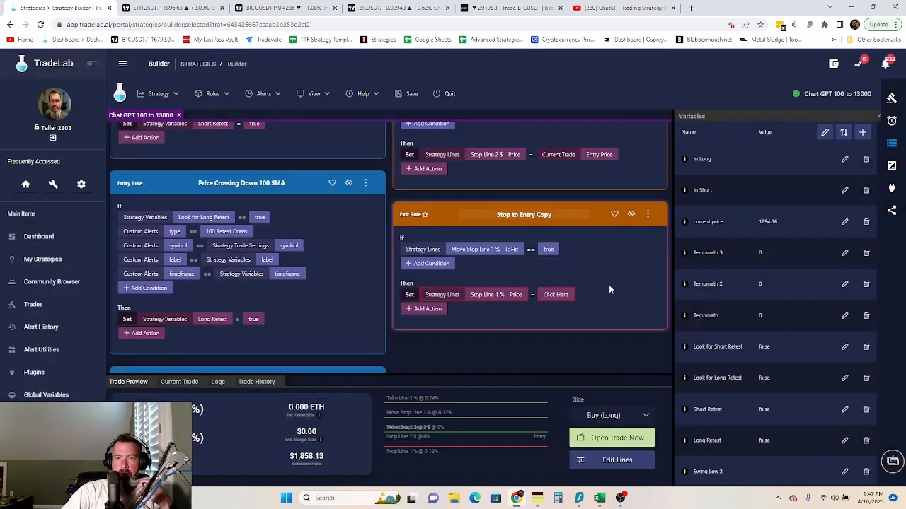
pyautogui.click(554, 295)
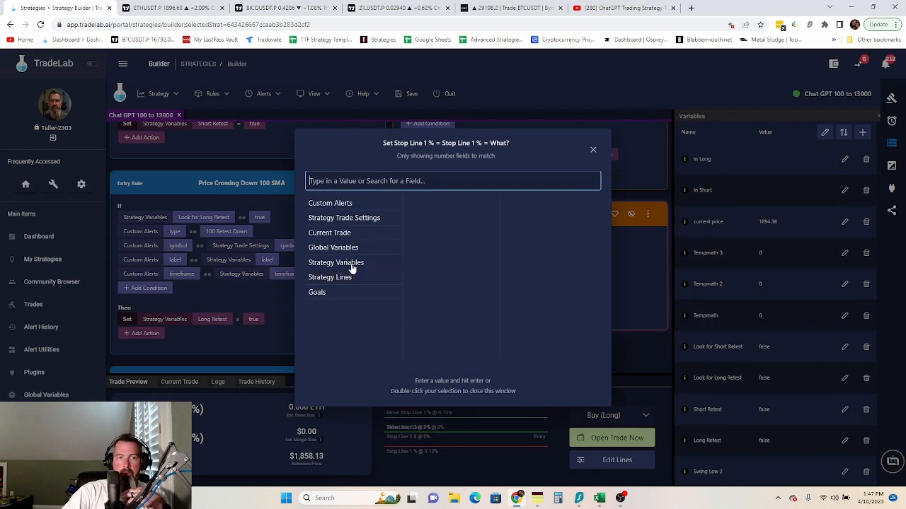
pyautogui.click(345, 236)
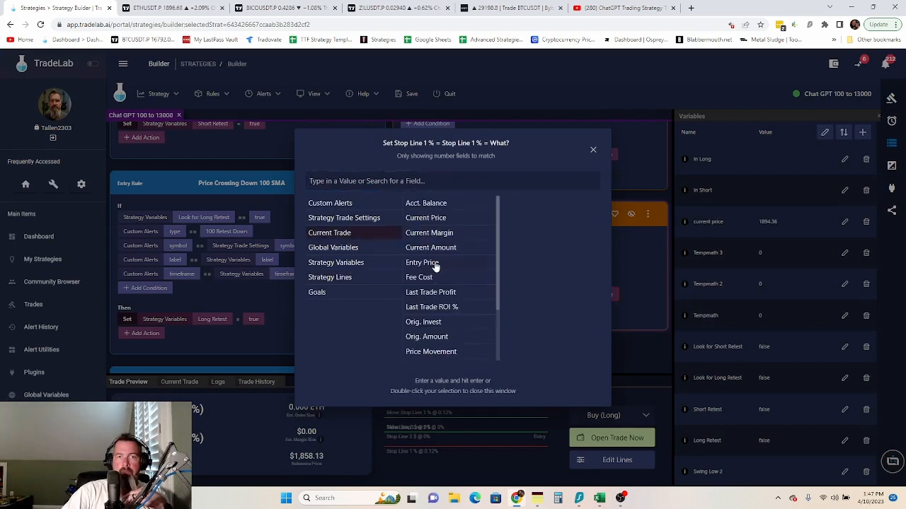
pyautogui.doubleClick(431, 262)
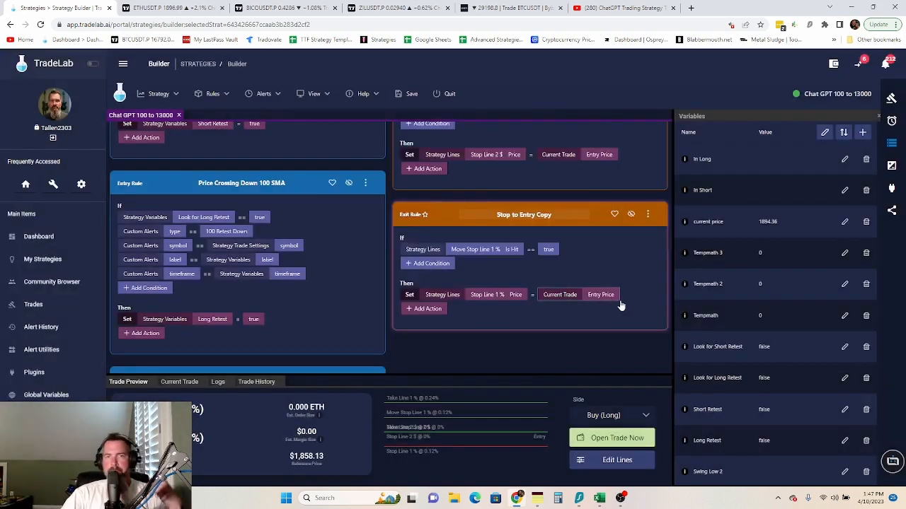
pyautogui.scroll(2, 532, 272)
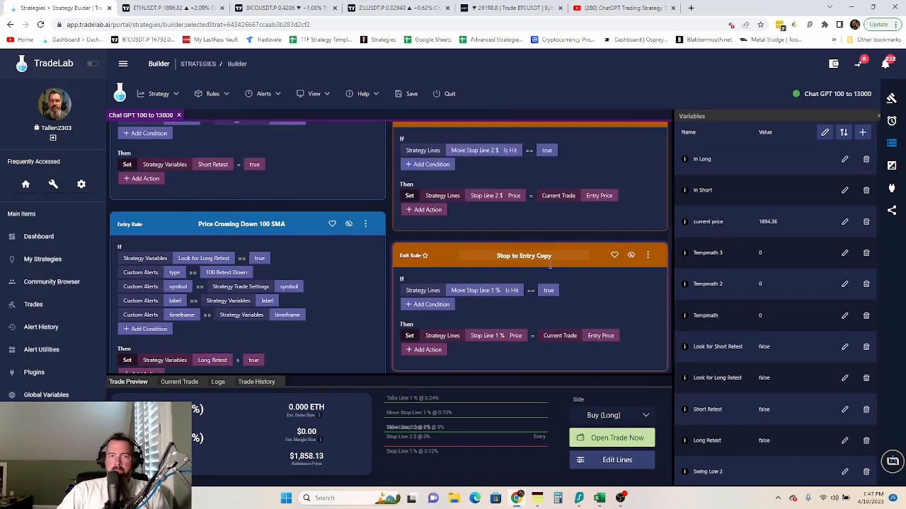
pyautogui.scroll(-3, 481, 282)
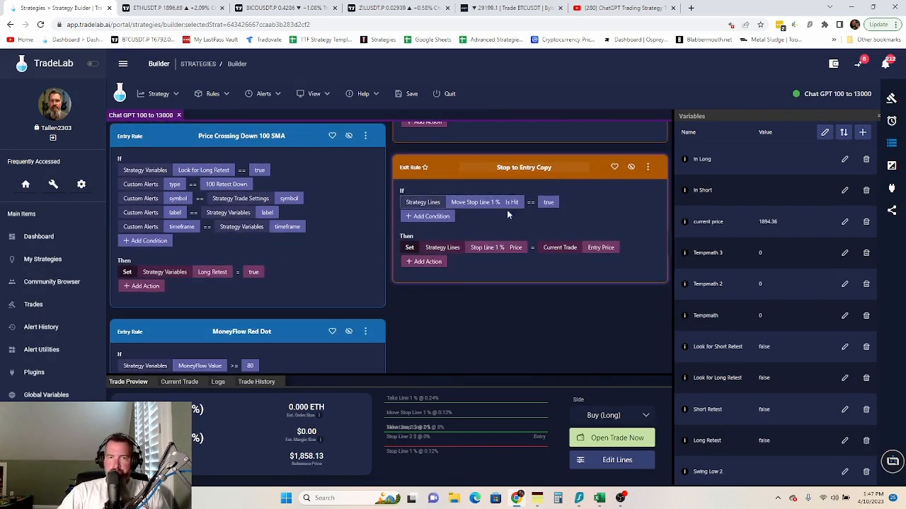
pyautogui.scroll(5, 661, 229)
pyautogui.scroll(-3, 610, 233)
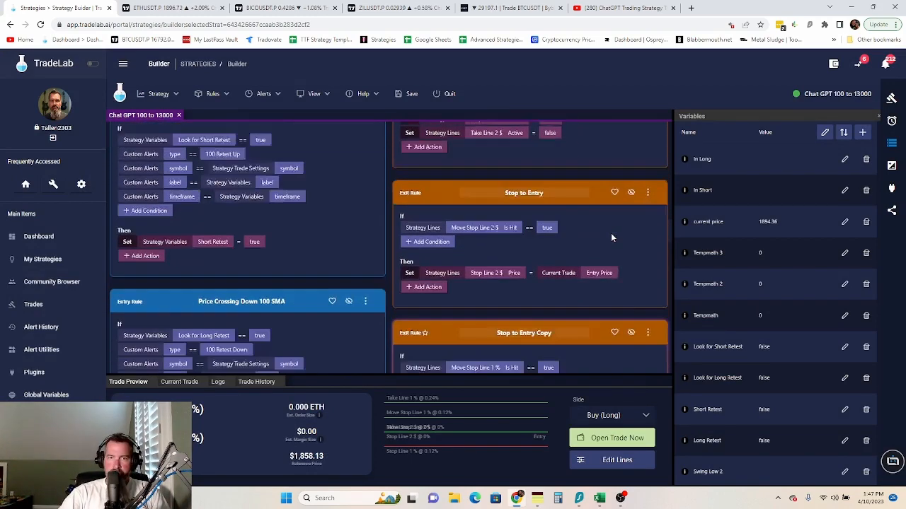
pyautogui.scroll(4, 610, 233)
pyautogui.scroll(-4, 580, 247)
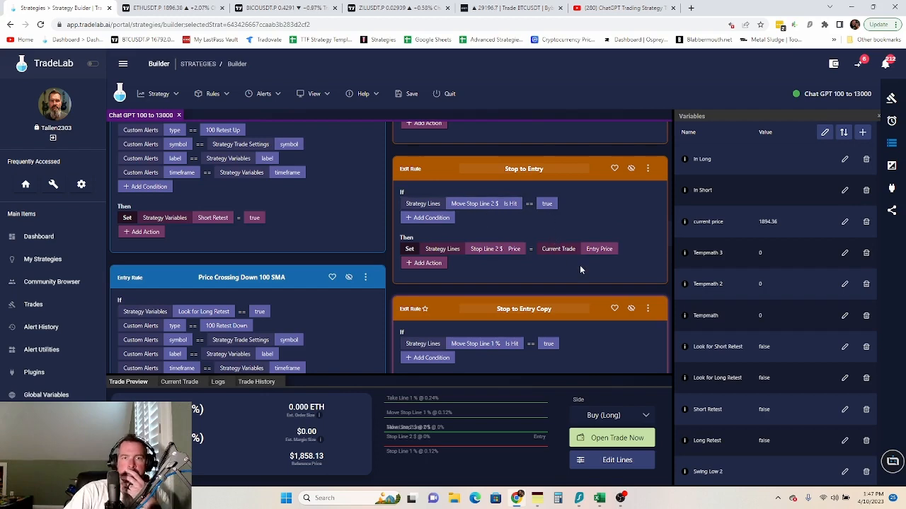
pyautogui.scroll(-1, 582, 275)
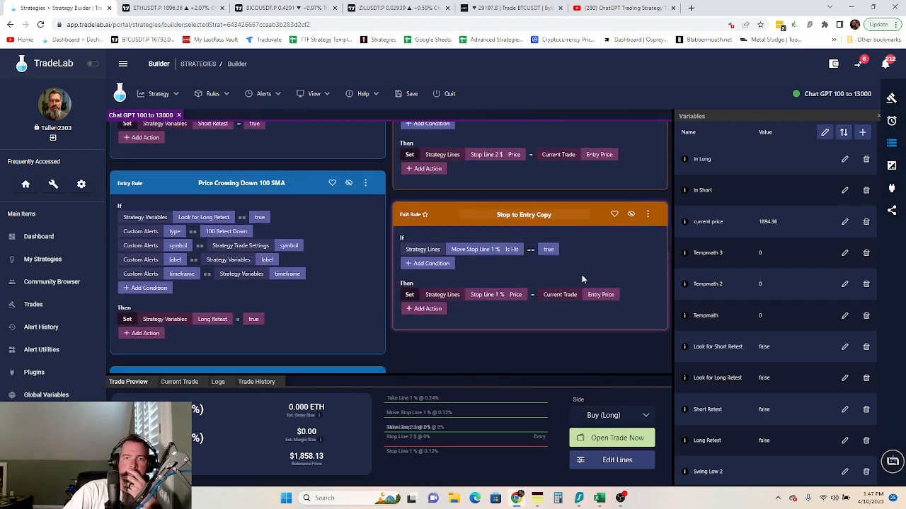
pyautogui.scroll(1, 582, 279)
pyautogui.scroll(3, 575, 270)
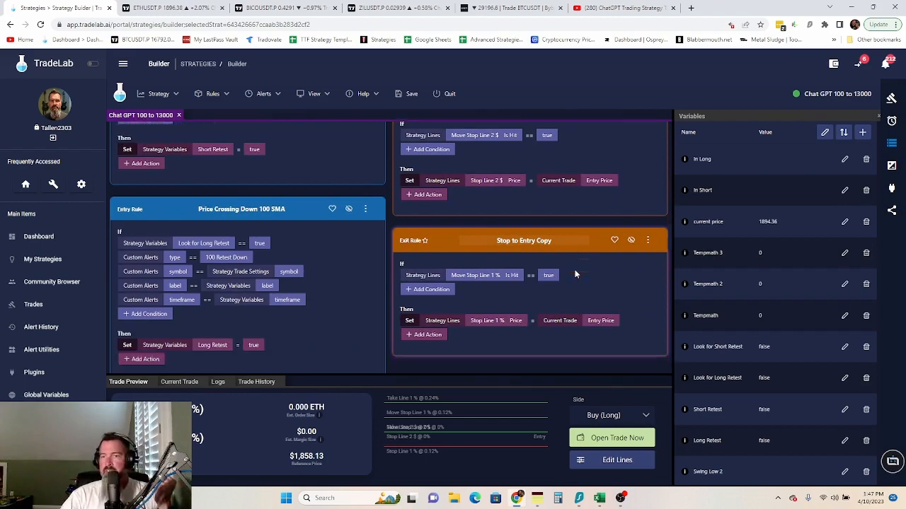
pyautogui.scroll(-2, 588, 266)
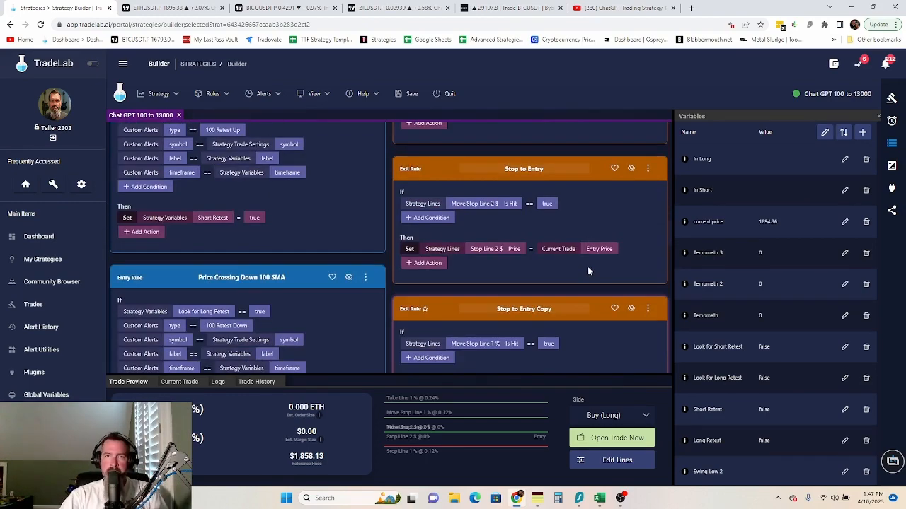
pyautogui.scroll(6, 587, 266)
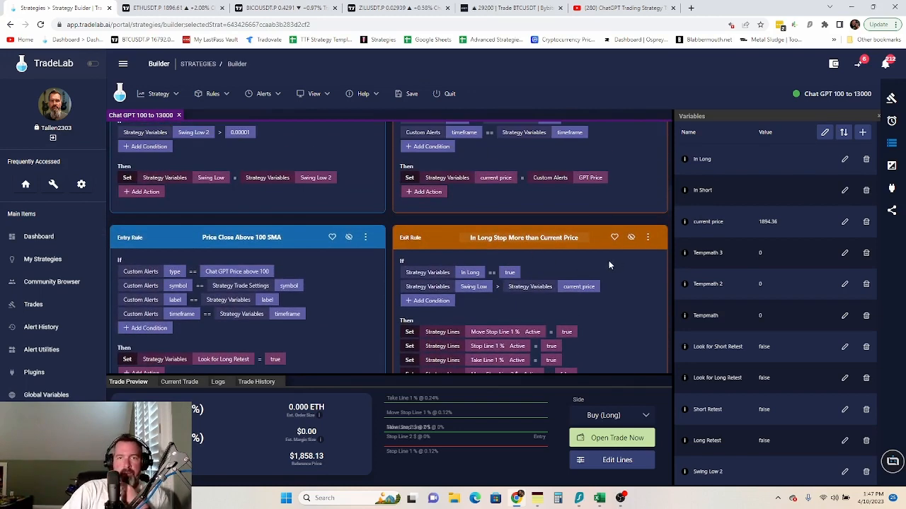
pyautogui.scroll(-2, 602, 261)
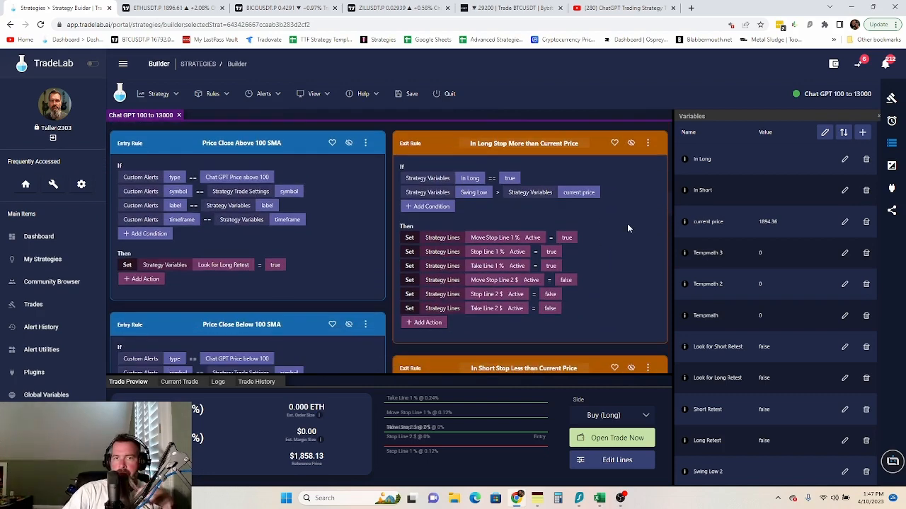
pyautogui.scroll(-4, 627, 223)
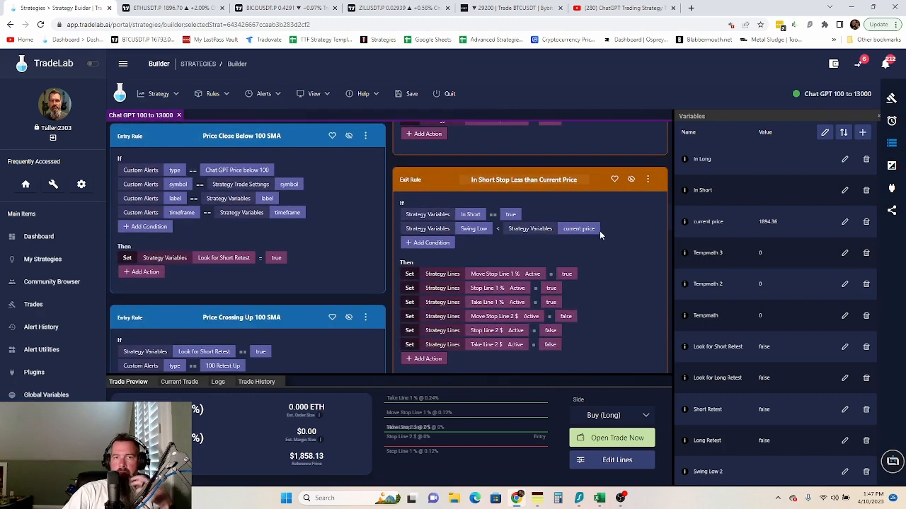
pyautogui.scroll(4, 537, 184)
pyautogui.scroll(-2, 514, 152)
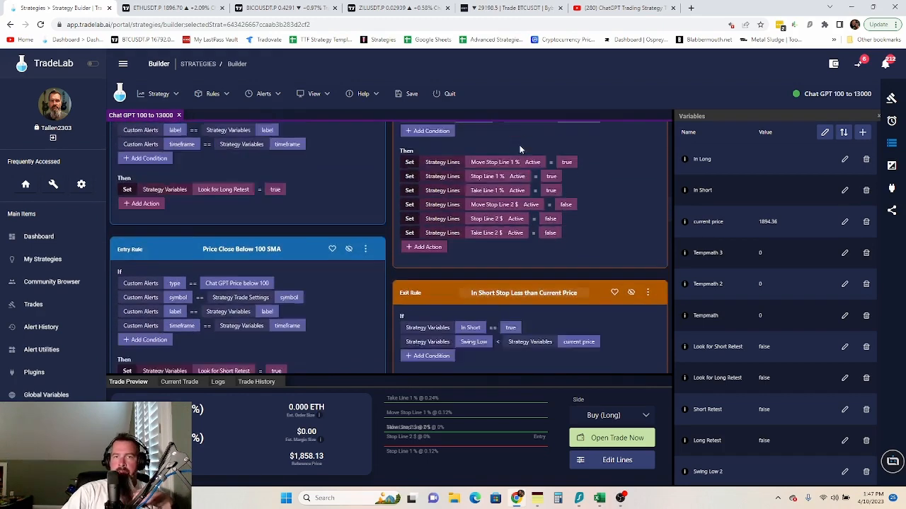
pyautogui.scroll(-3, 499, 188)
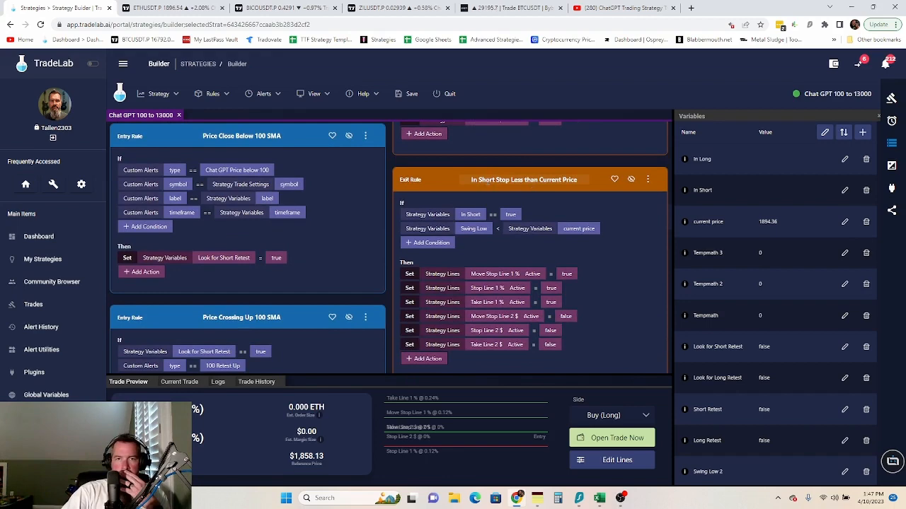
pyautogui.scroll(-6, 527, 180)
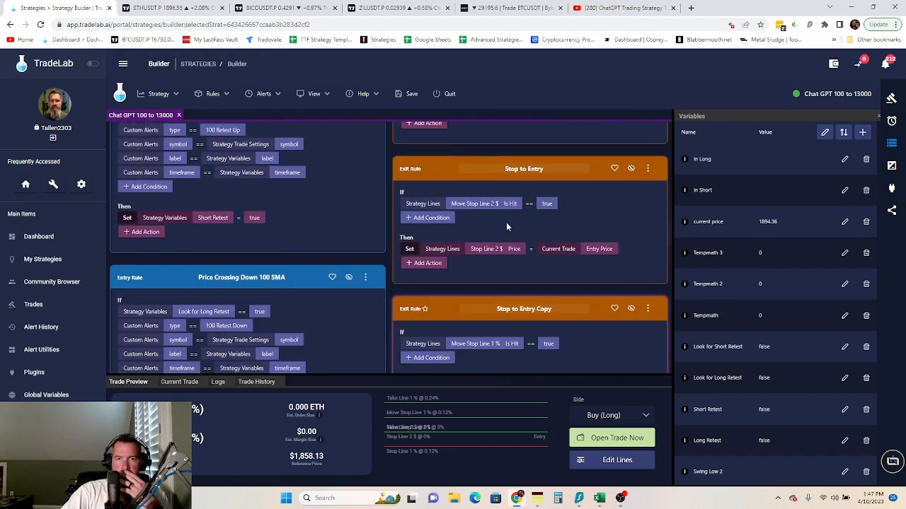
# - Add a Set action to the Stop to Entry rule that makes Move Stop Line 2 $ Is Hit false
pyautogui.click(426, 263)
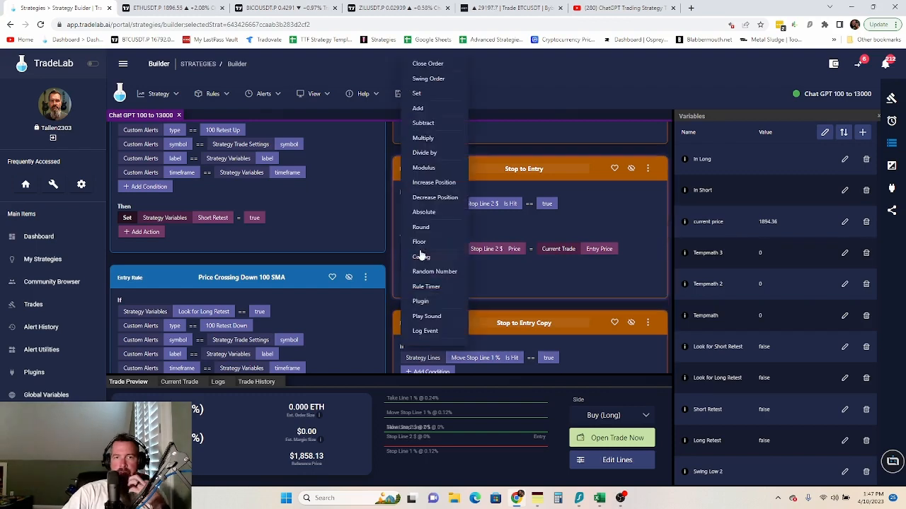
pyautogui.click(428, 95)
pyautogui.click(464, 264)
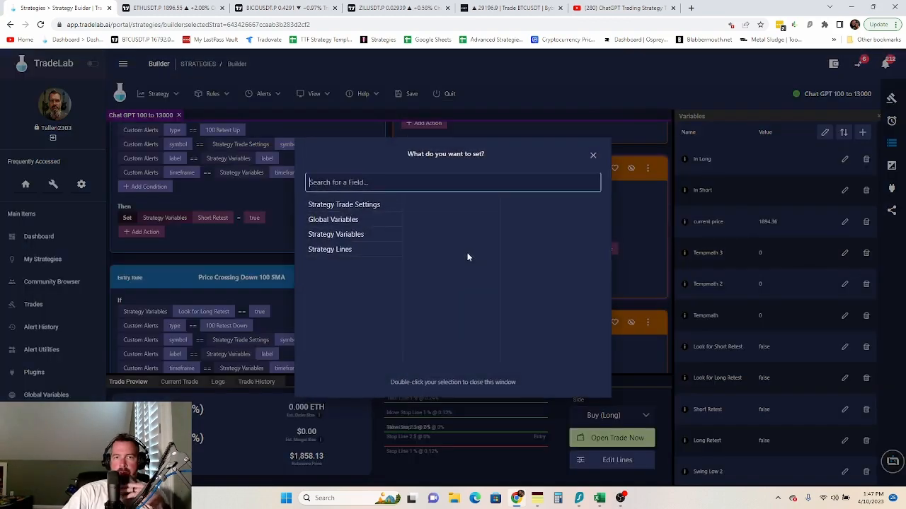
pyautogui.click(353, 252)
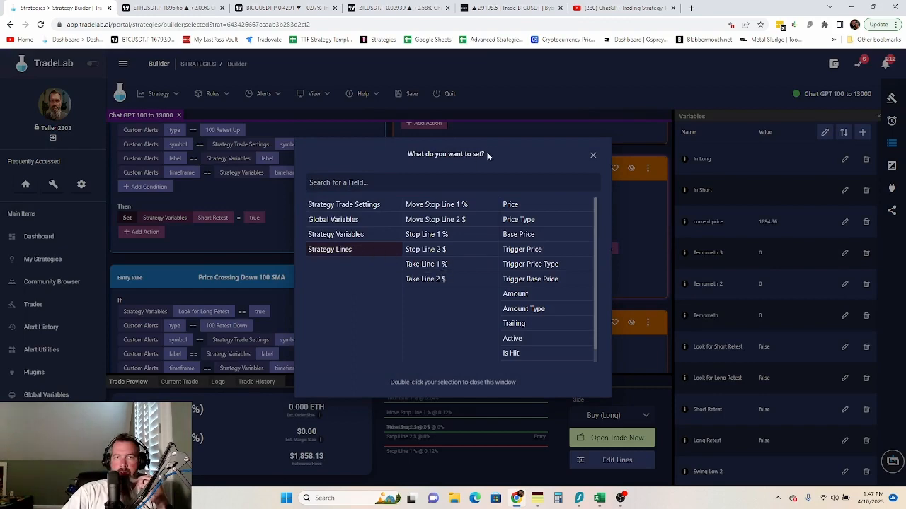
pyautogui.moveTo(510, 167); pyautogui.dragTo(555, 259)
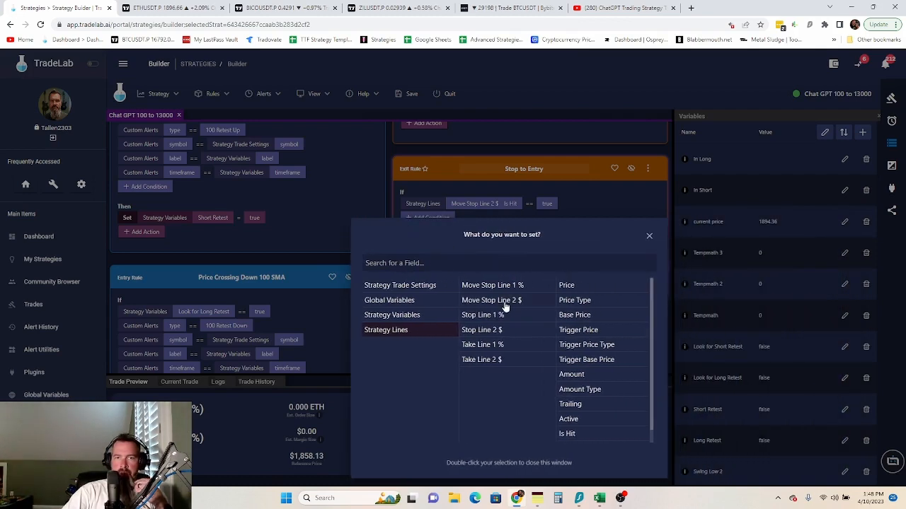
pyautogui.click(568, 434)
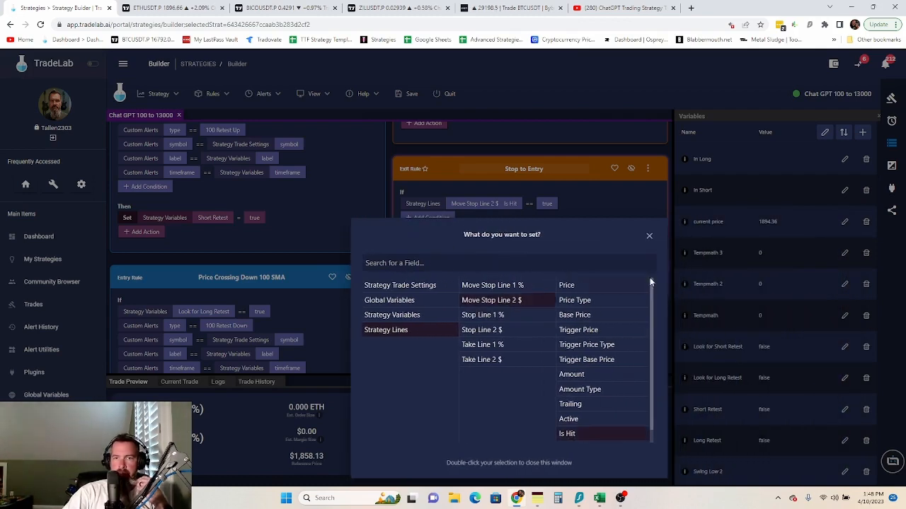
pyautogui.click(648, 237)
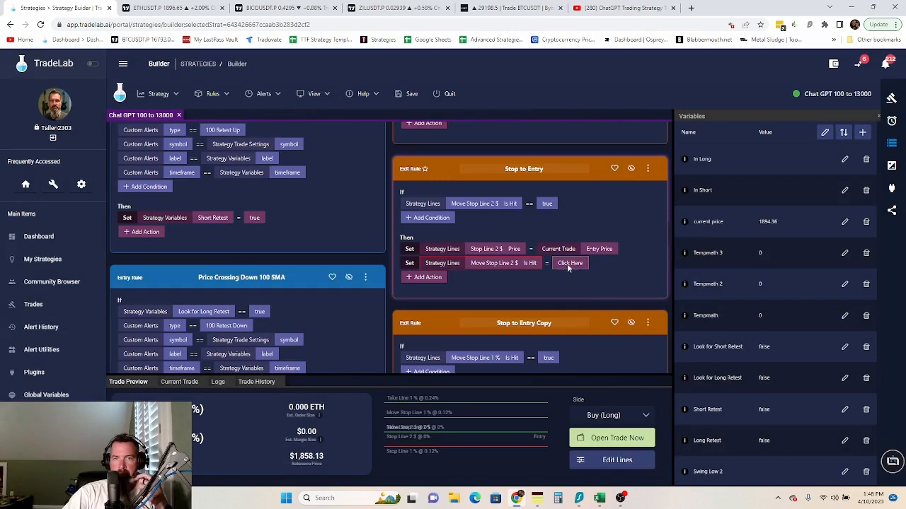
pyautogui.click(568, 263)
pyautogui.click(460, 202)
pyautogui.scroll(-3, 624, 311)
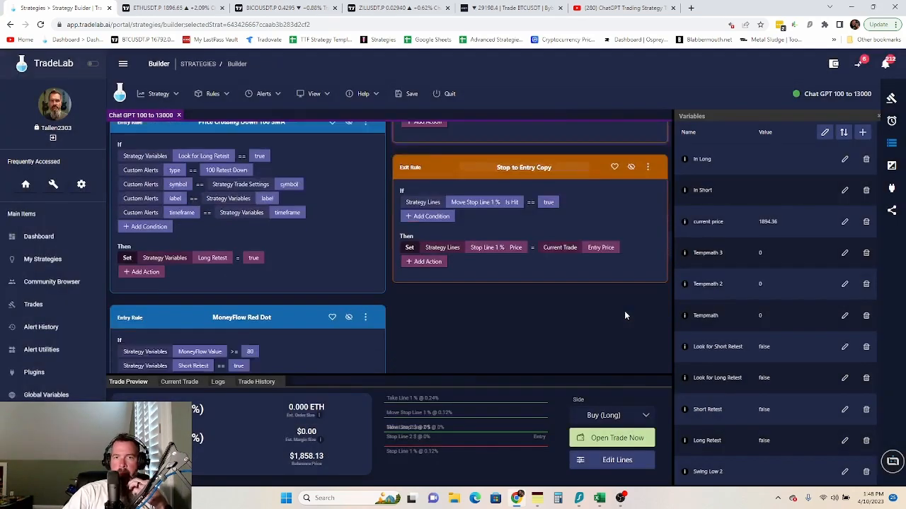
pyautogui.scroll(1, 415, 287)
# - Add a Set action to Stop to Entry Copy that makes Move Stop Line 1 % Is Hit false
pyautogui.click(418, 278)
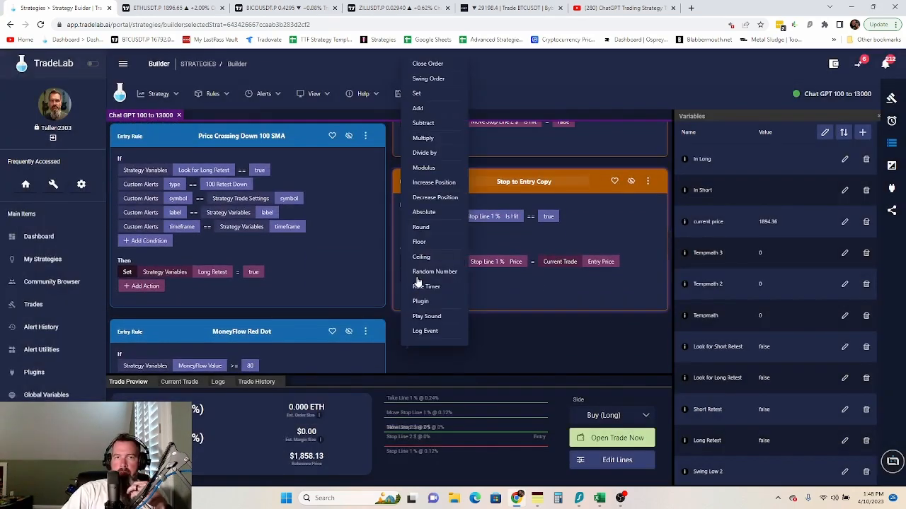
pyautogui.click(421, 95)
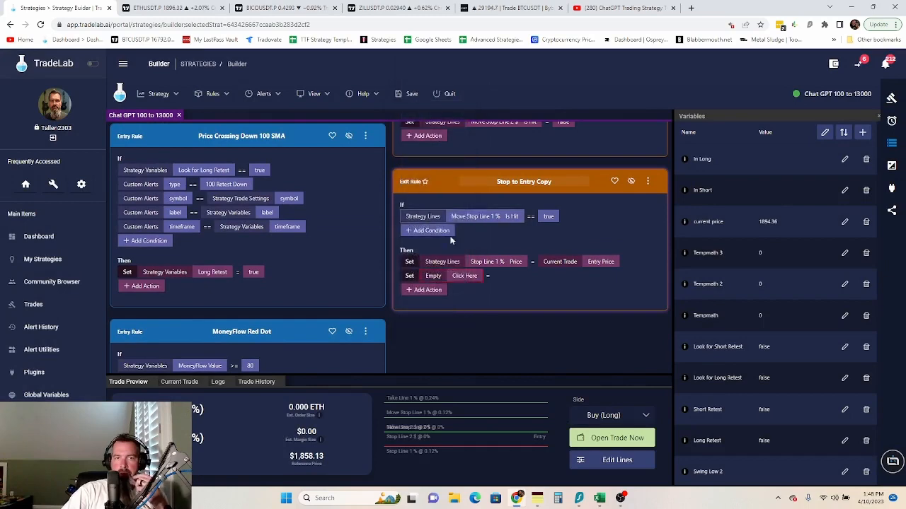
pyautogui.click(460, 276)
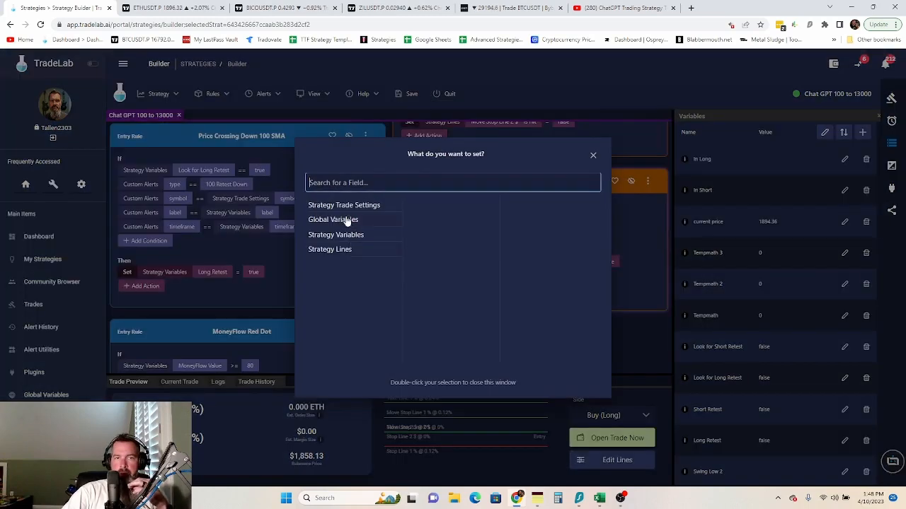
pyautogui.click(337, 250)
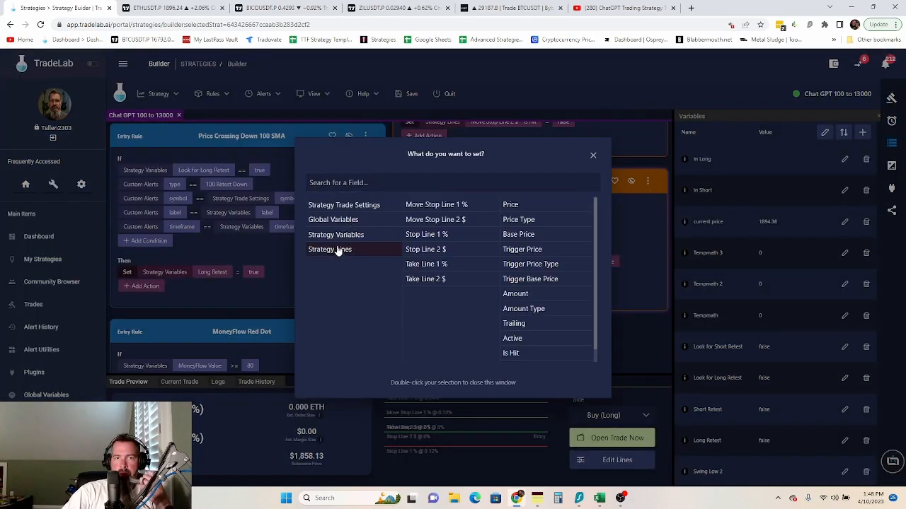
pyautogui.click(451, 206)
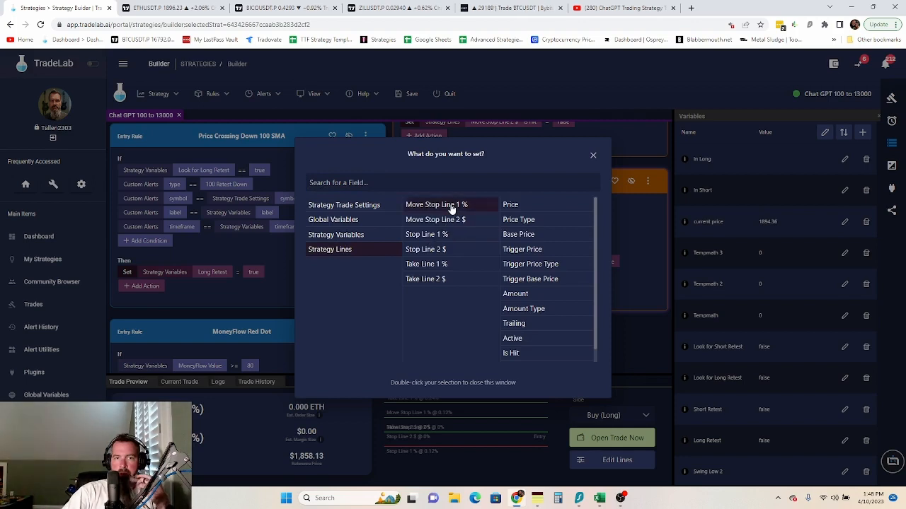
pyautogui.doubleClick(517, 354)
pyautogui.click(572, 276)
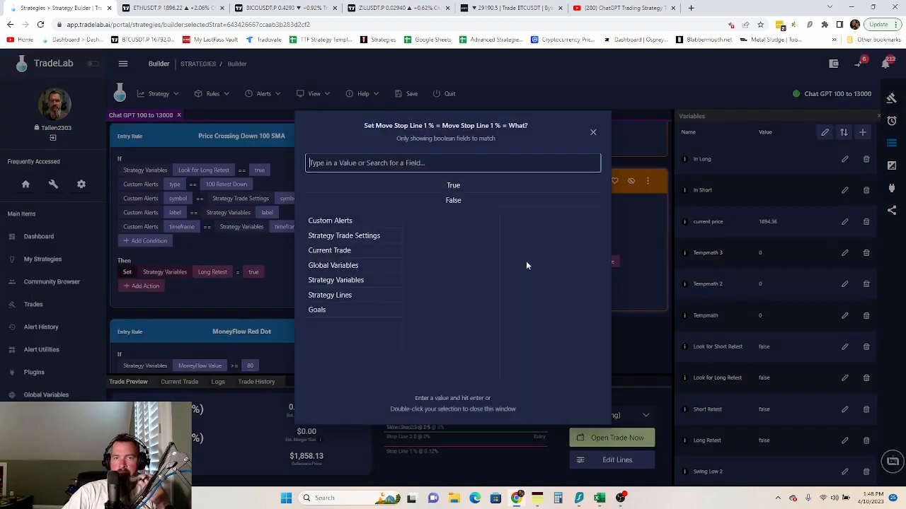
pyautogui.click(463, 203)
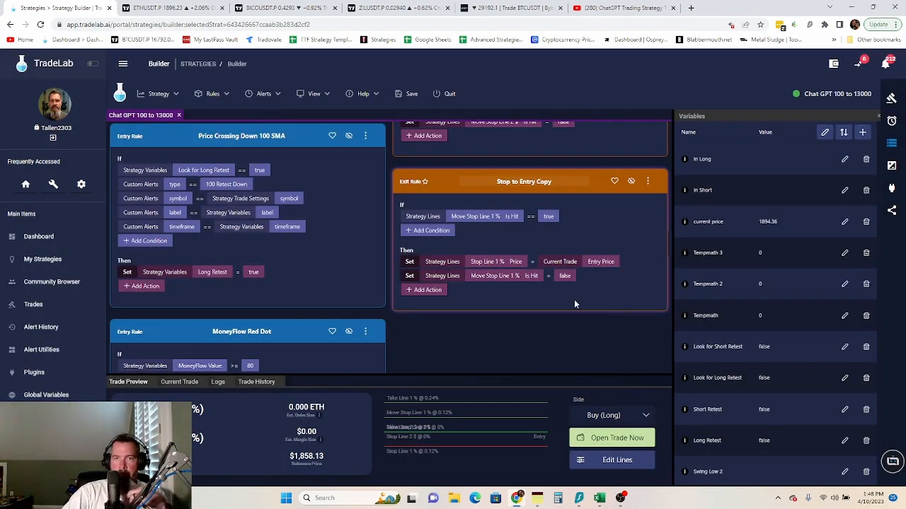
pyautogui.scroll(-1, 574, 304)
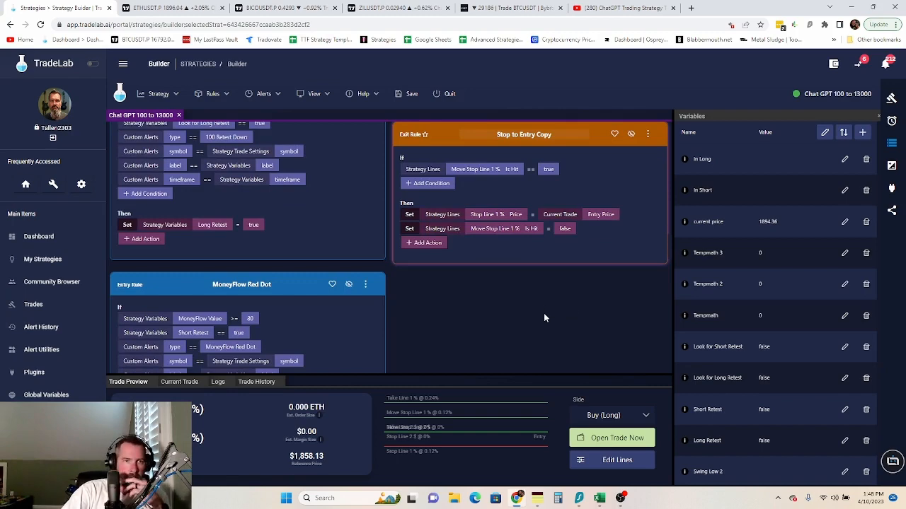
pyautogui.scroll(-5, 545, 318)
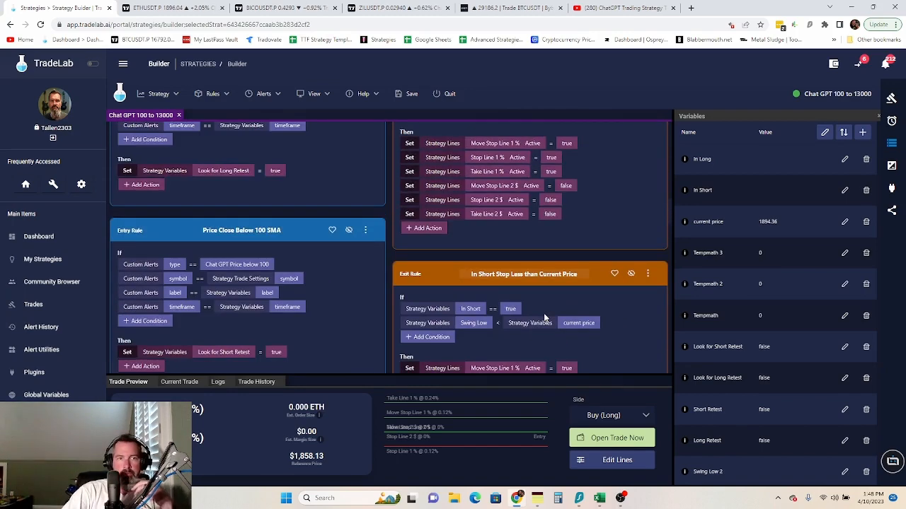
pyautogui.scroll(-3, 545, 319)
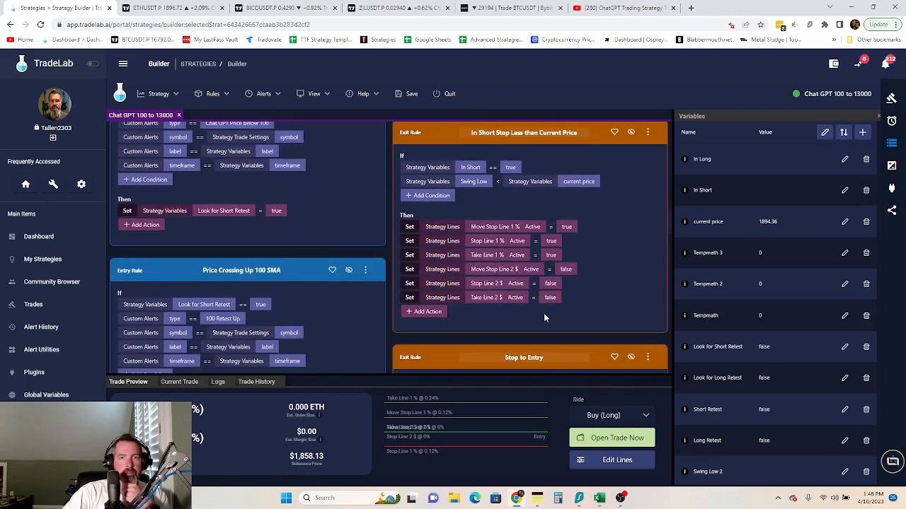
pyautogui.scroll(-4, 544, 318)
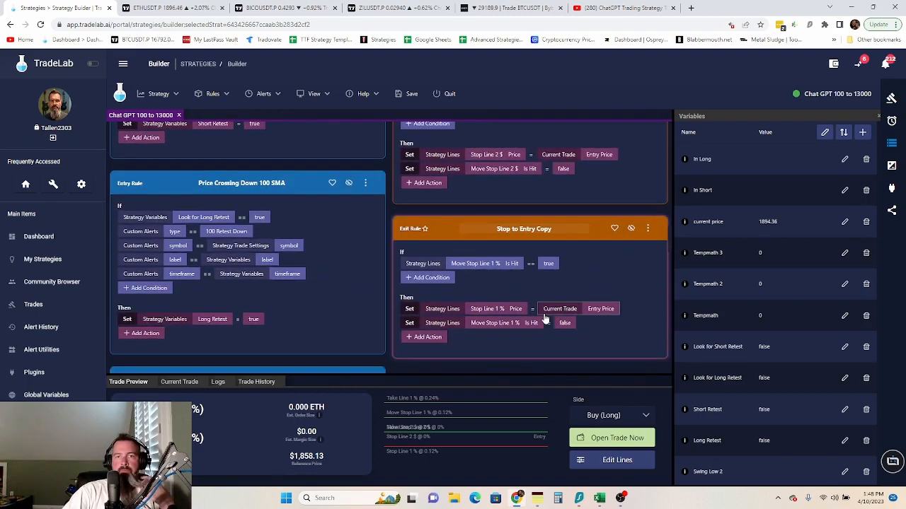
pyautogui.scroll(-2, 545, 319)
pyautogui.scroll(-10, 544, 318)
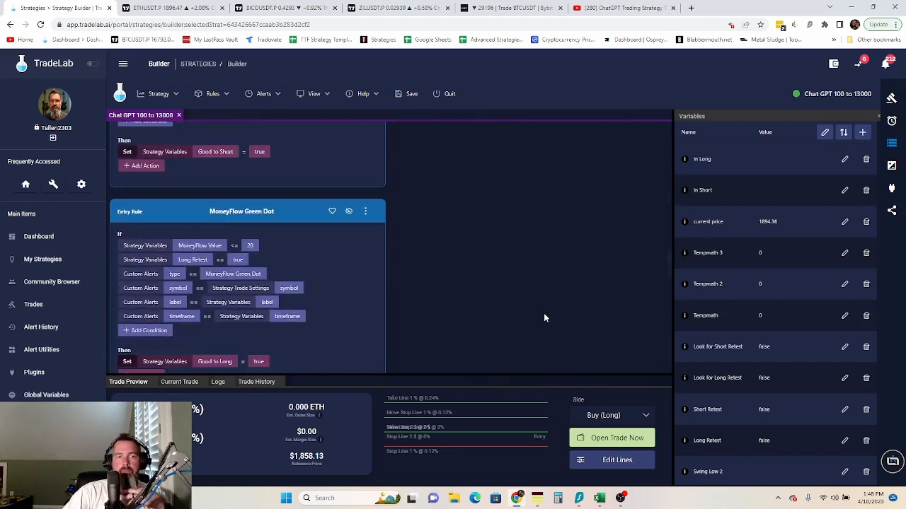
pyautogui.scroll(-5, 544, 317)
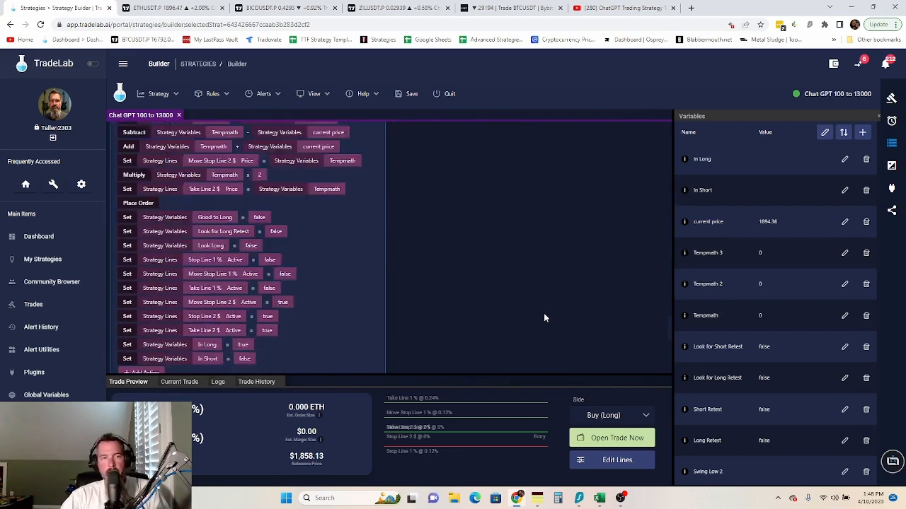
pyautogui.scroll(-10, 435, 328)
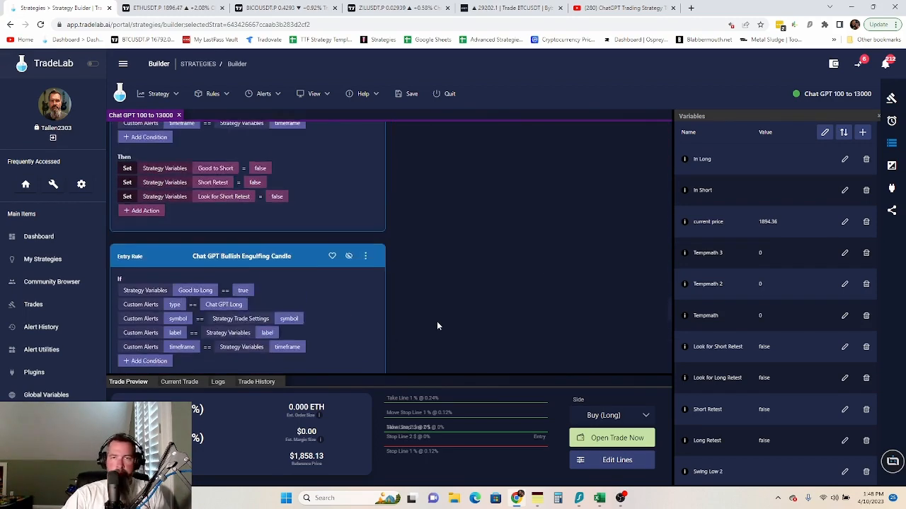
pyautogui.scroll(3, 437, 326)
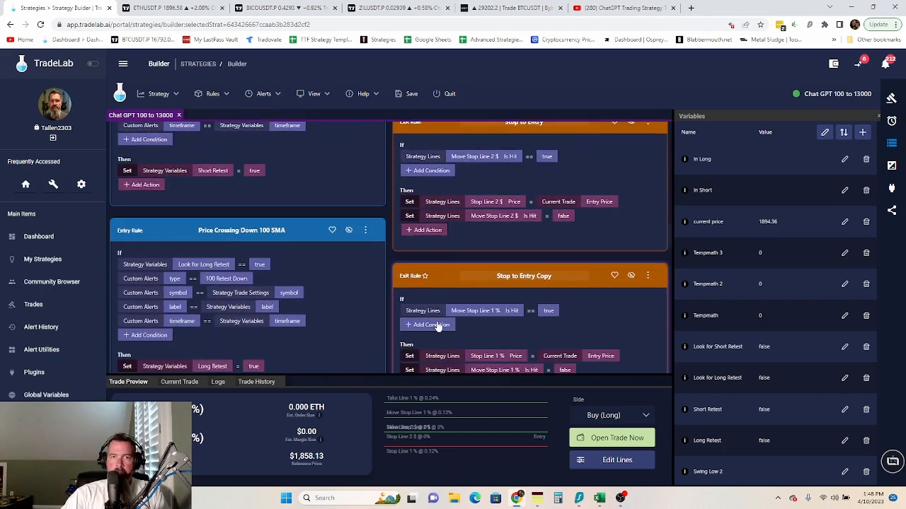
pyautogui.scroll(-3, 437, 326)
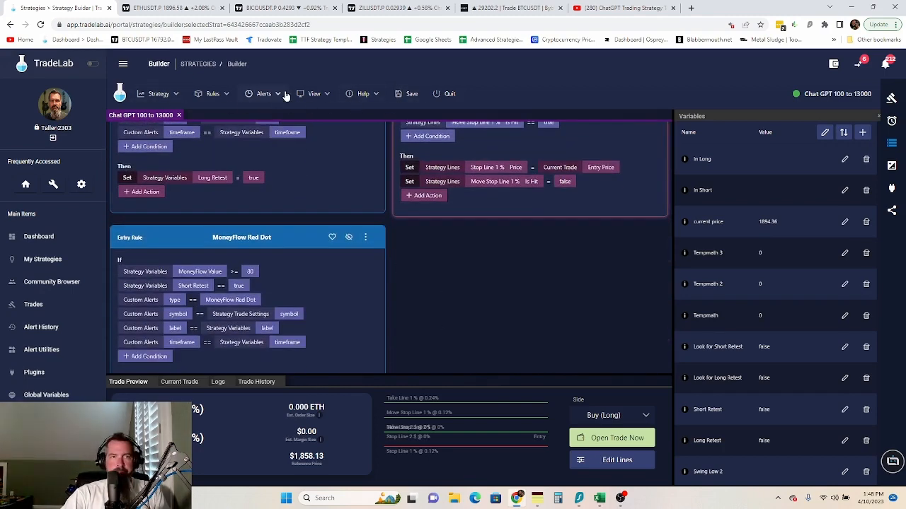
# - Create a new exit rule, Rule 26, from the Rules > New menu
pyautogui.click(225, 96)
pyautogui.moveTo(228, 114)
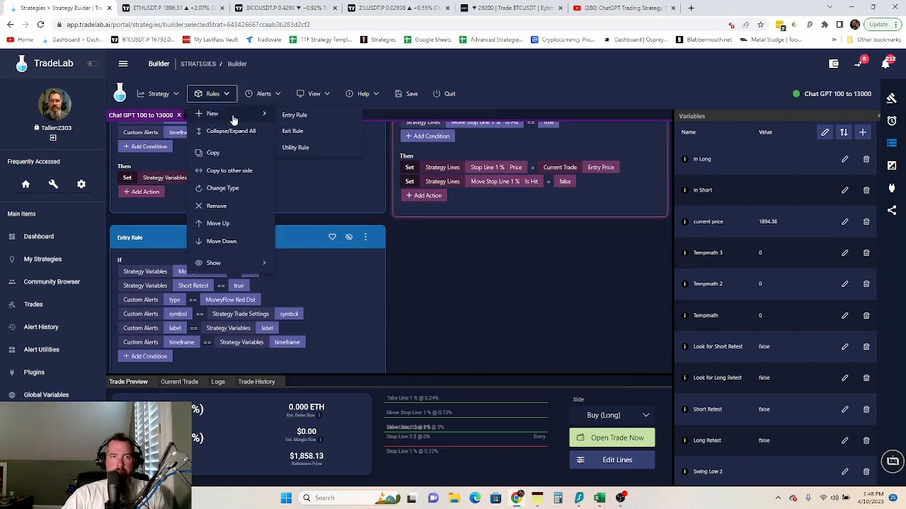
pyautogui.click(294, 133)
# - Give Rule 26 the condition Strategy Lines > Stop Line 1 % > Is Hit equals True
pyautogui.click(431, 277)
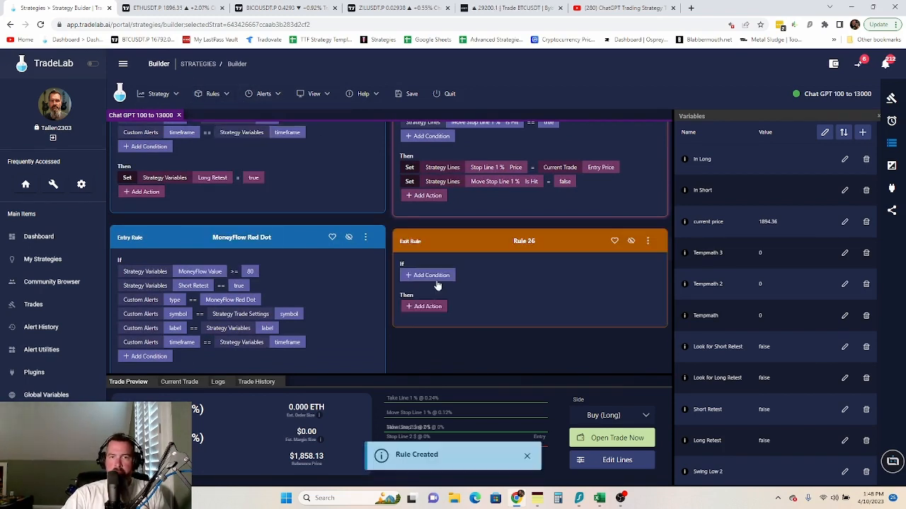
pyautogui.click(469, 277)
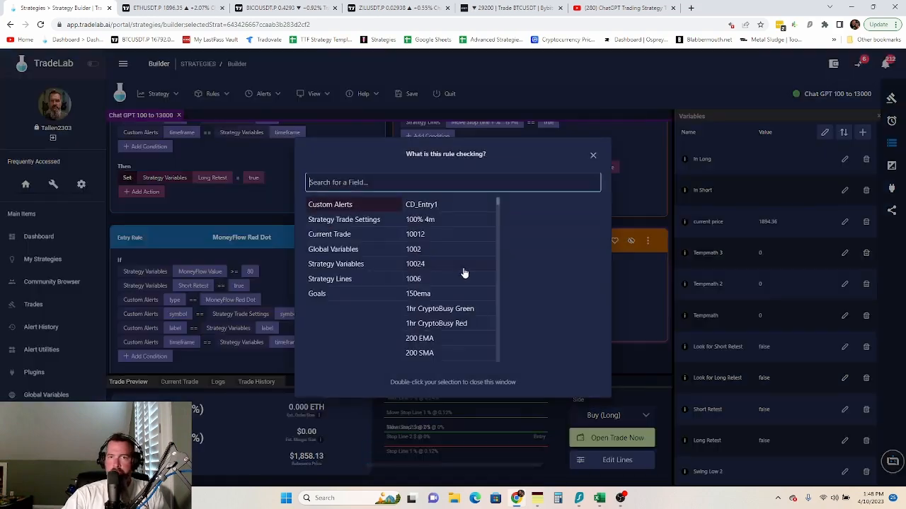
pyautogui.click(356, 281)
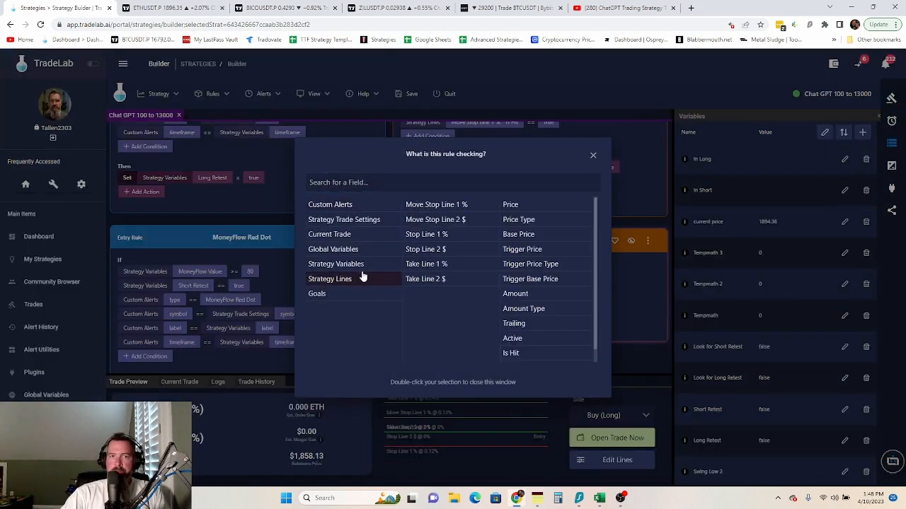
pyautogui.click(445, 237)
pyautogui.click(510, 354)
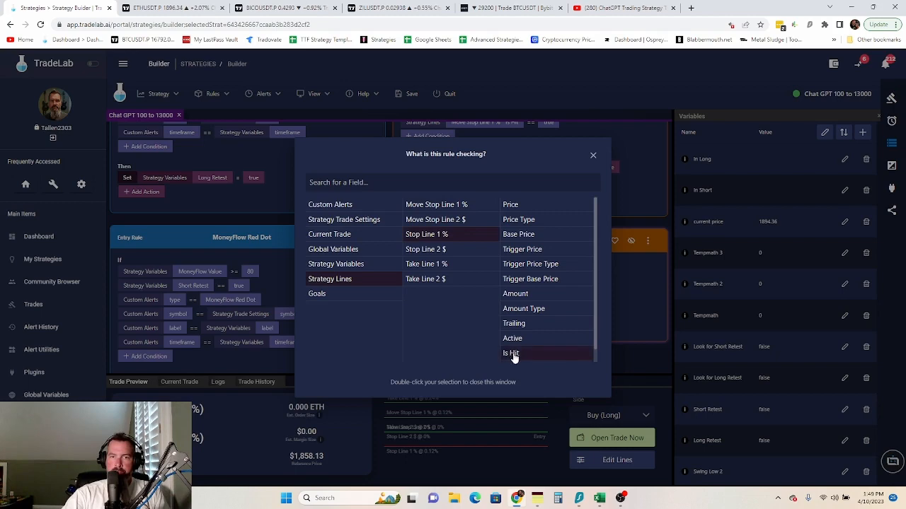
pyautogui.doubleClick(513, 354)
pyautogui.click(530, 276)
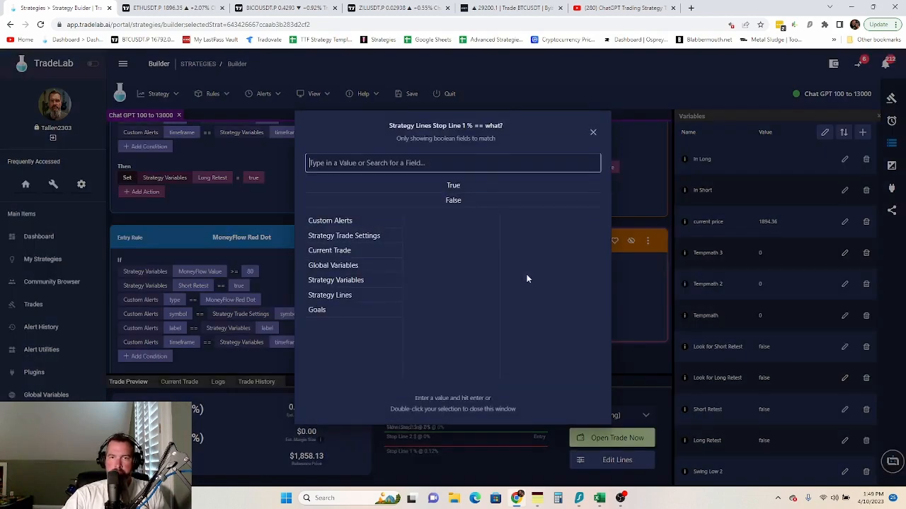
pyautogui.doubleClick(461, 187)
pyautogui.click(429, 322)
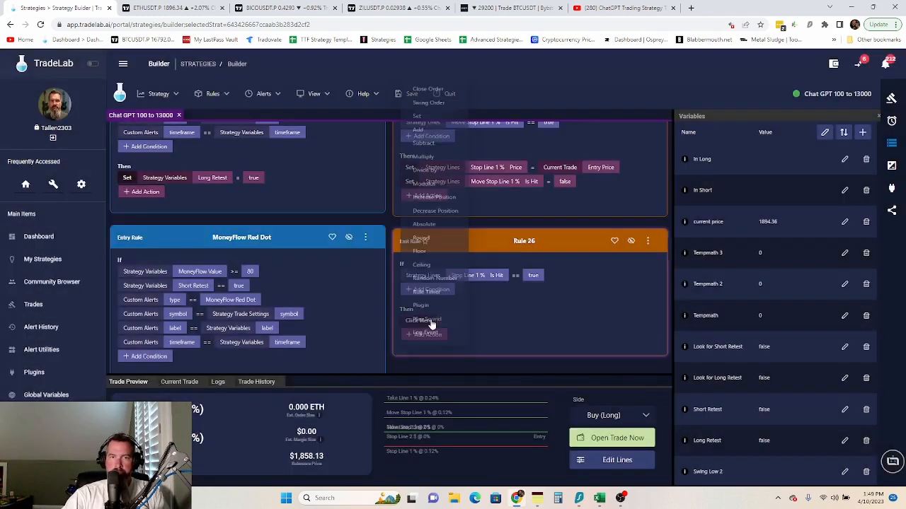
# - Make Rule 26's first action set the In Long strategy variable to false
pyautogui.click(418, 94)
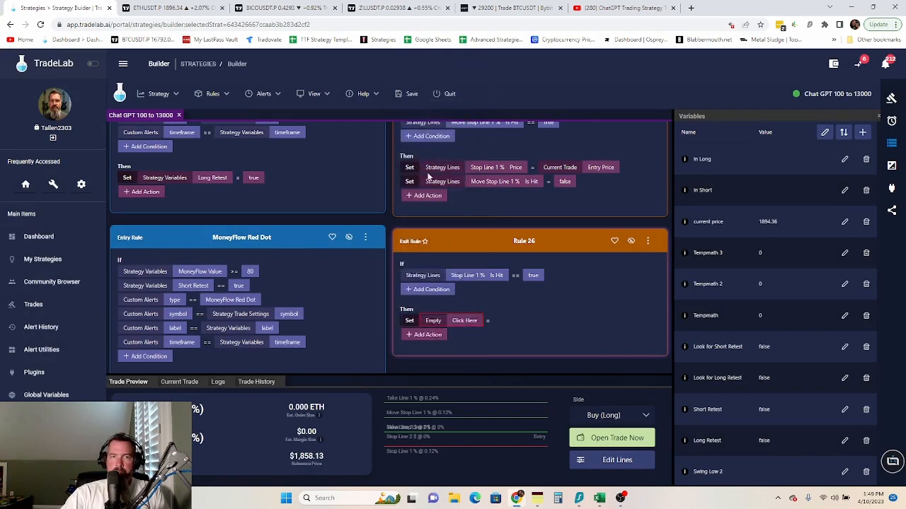
pyautogui.click(465, 323)
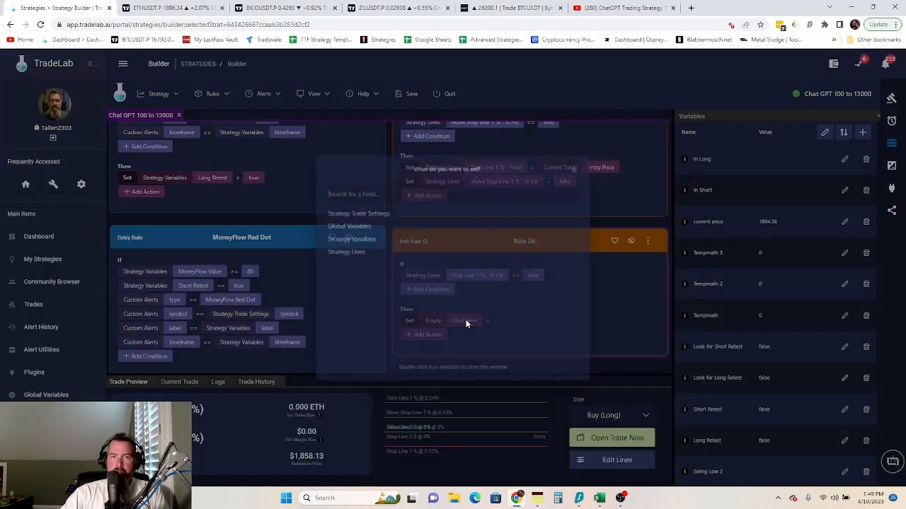
pyautogui.click(347, 234)
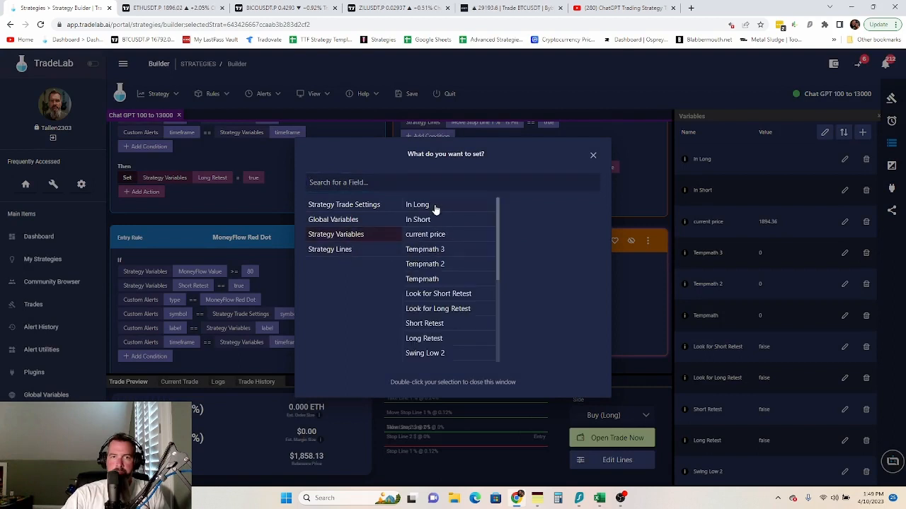
pyautogui.click(435, 208)
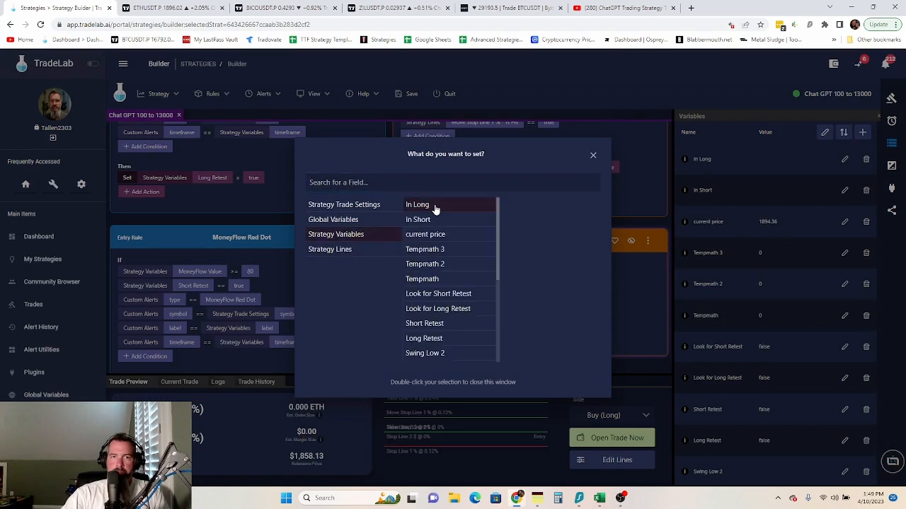
pyautogui.doubleClick(435, 208)
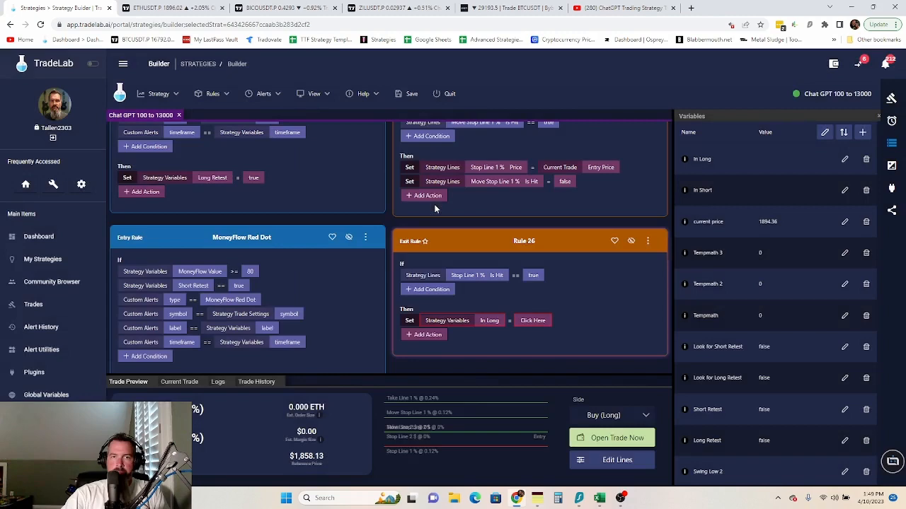
pyautogui.click(530, 323)
pyautogui.doubleClick(457, 201)
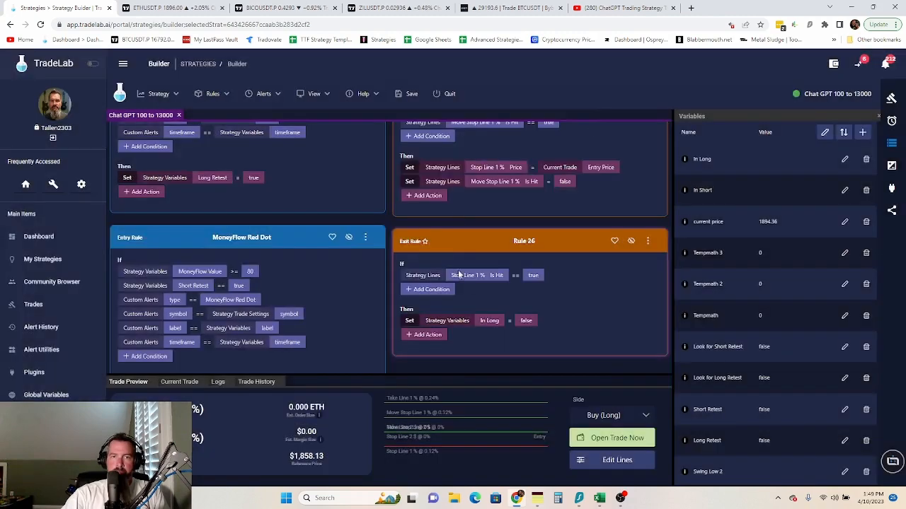
# - Add a second Set action to Rule 26 that makes In Short false
pyautogui.click(428, 335)
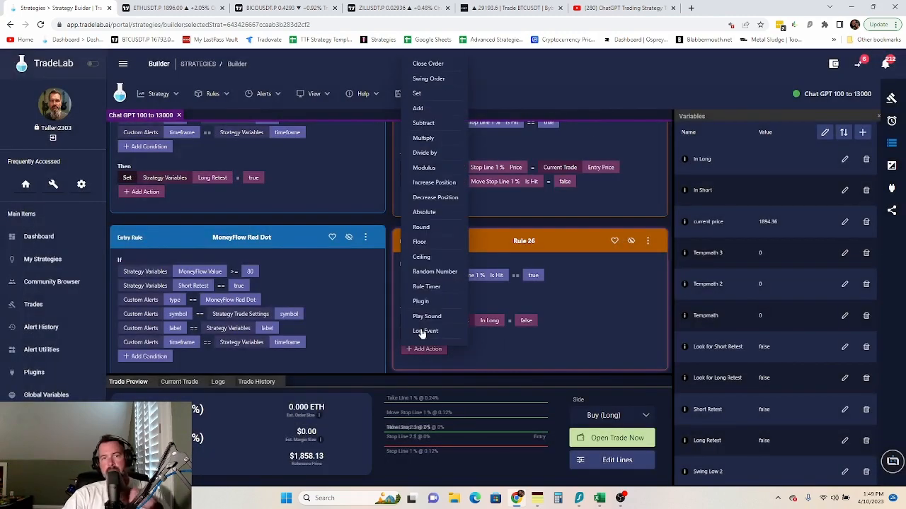
pyautogui.click(433, 109)
pyautogui.click(466, 335)
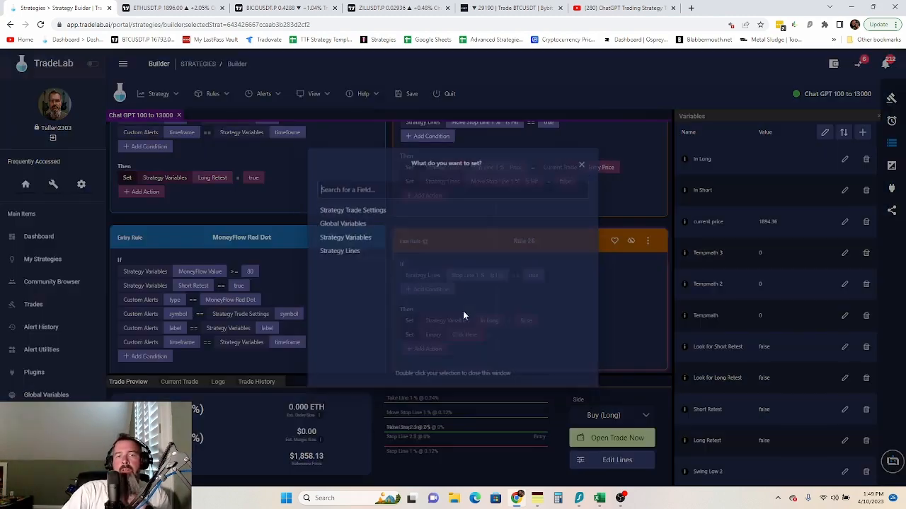
pyautogui.click(358, 237)
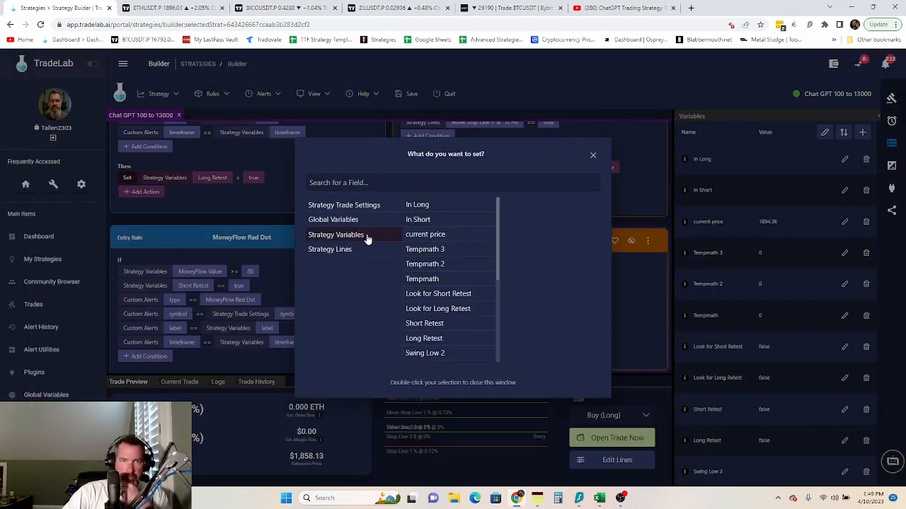
pyautogui.click(434, 224)
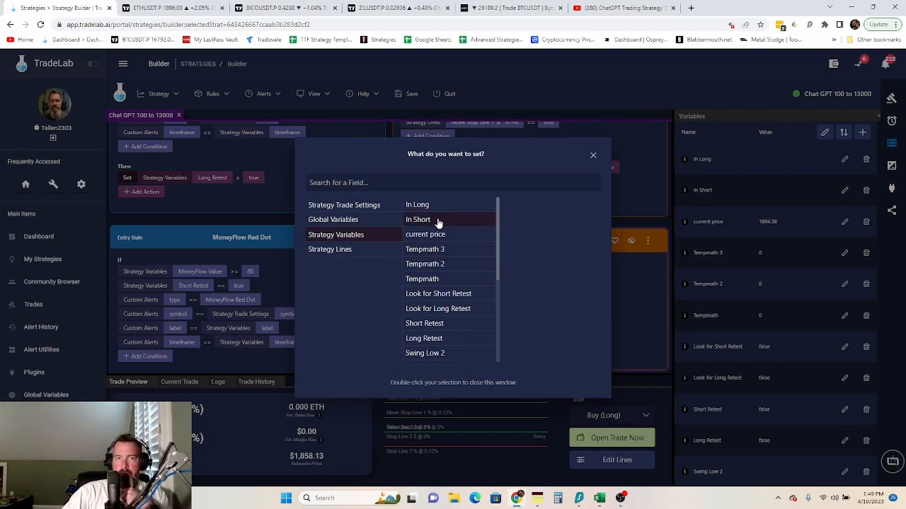
pyautogui.doubleClick(437, 222)
pyautogui.click(527, 334)
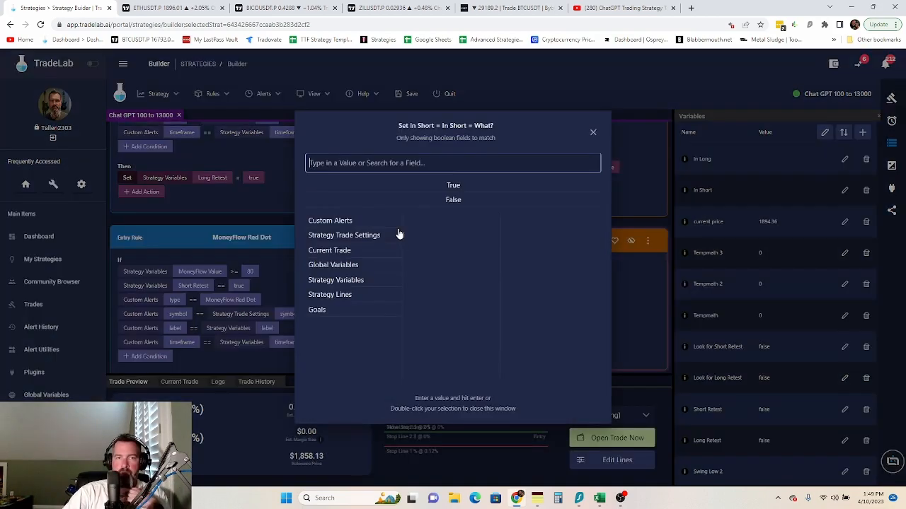
pyautogui.doubleClick(464, 200)
pyautogui.scroll(-2, 545, 348)
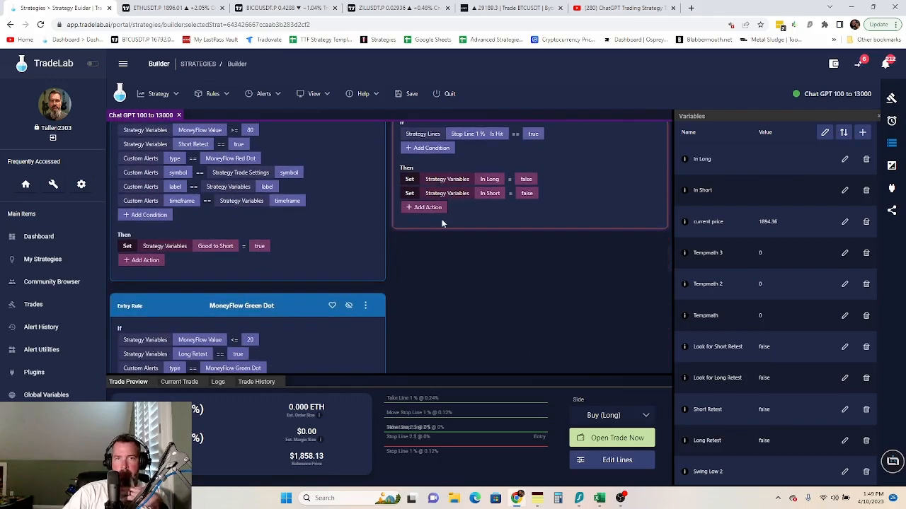
# - Add a Set action to Rule 26 that makes Look for Short Retest false
pyautogui.click(427, 207)
pyautogui.click(427, 95)
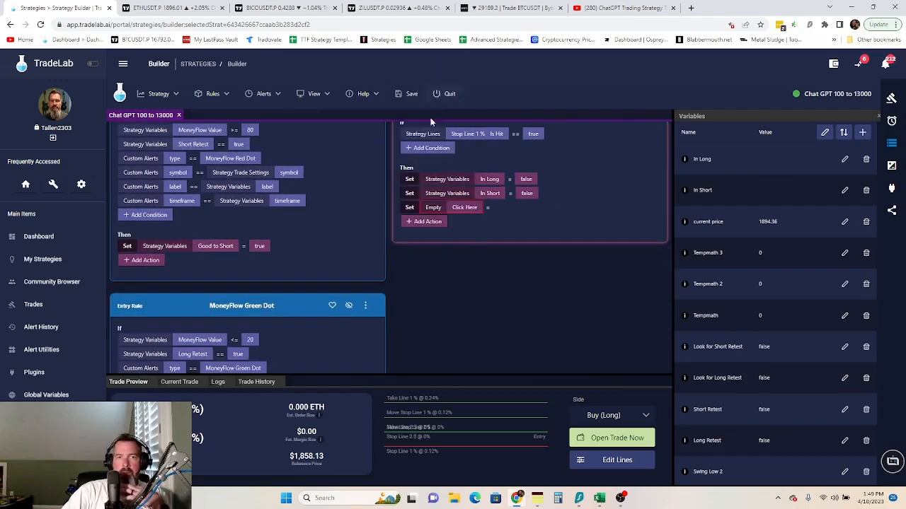
pyautogui.click(460, 208)
pyautogui.click(377, 236)
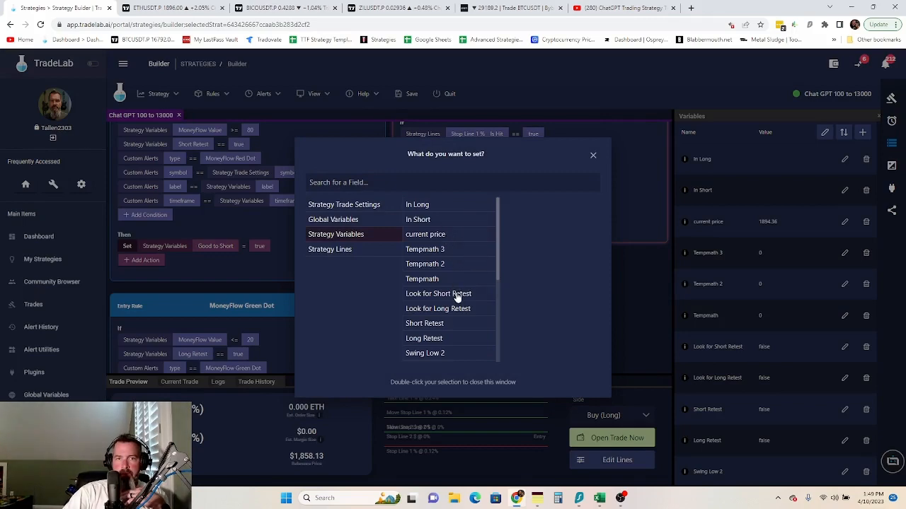
pyautogui.click(456, 294)
pyautogui.doubleClick(443, 295)
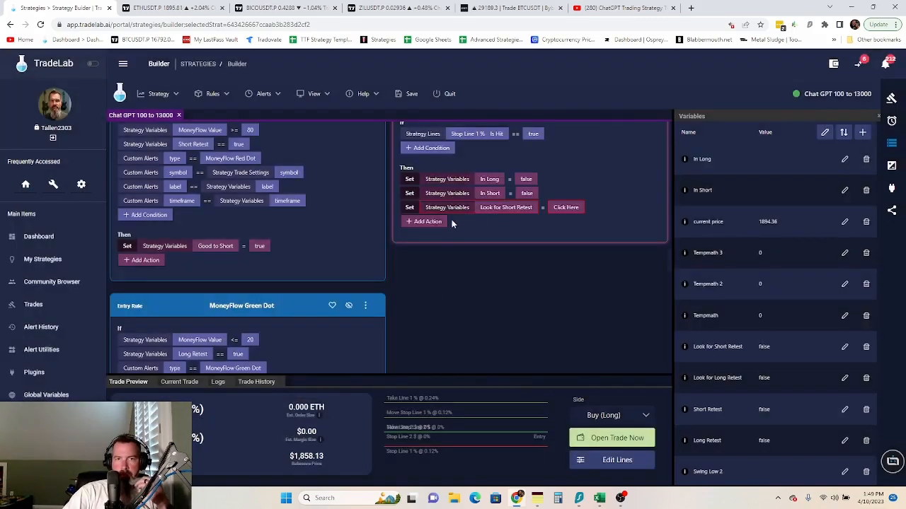
pyautogui.click(555, 208)
pyautogui.doubleClick(454, 201)
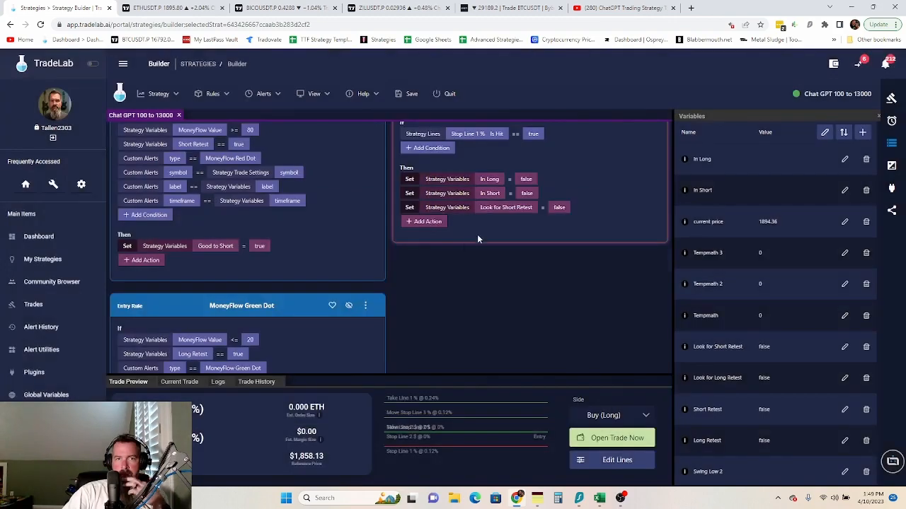
# - Add a Set action to Rule 26 that makes Look for Long Retest false
pyautogui.click(423, 221)
pyautogui.click(417, 104)
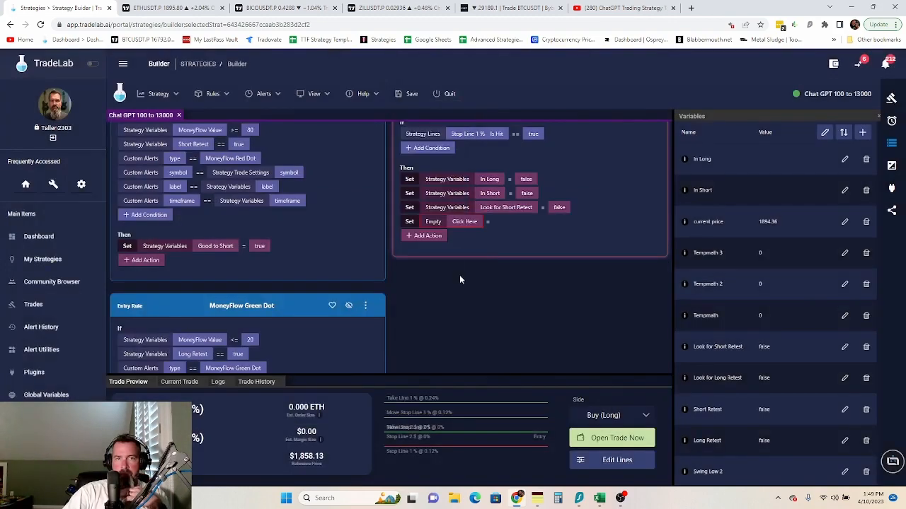
pyautogui.click(467, 222)
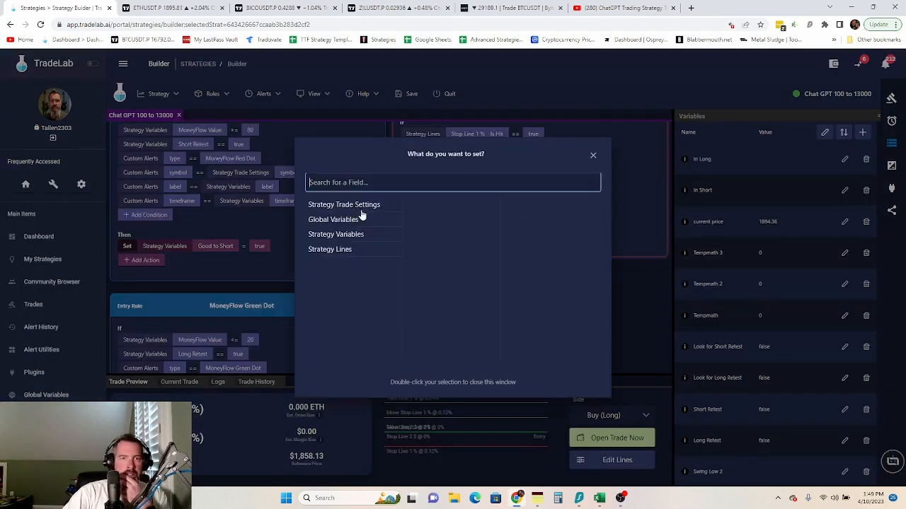
pyautogui.click(361, 236)
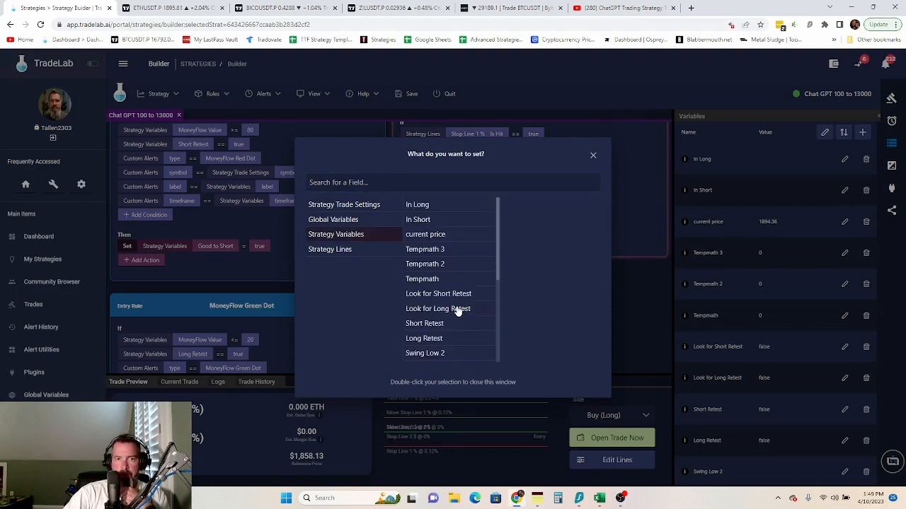
pyautogui.doubleClick(460, 309)
pyautogui.click(564, 223)
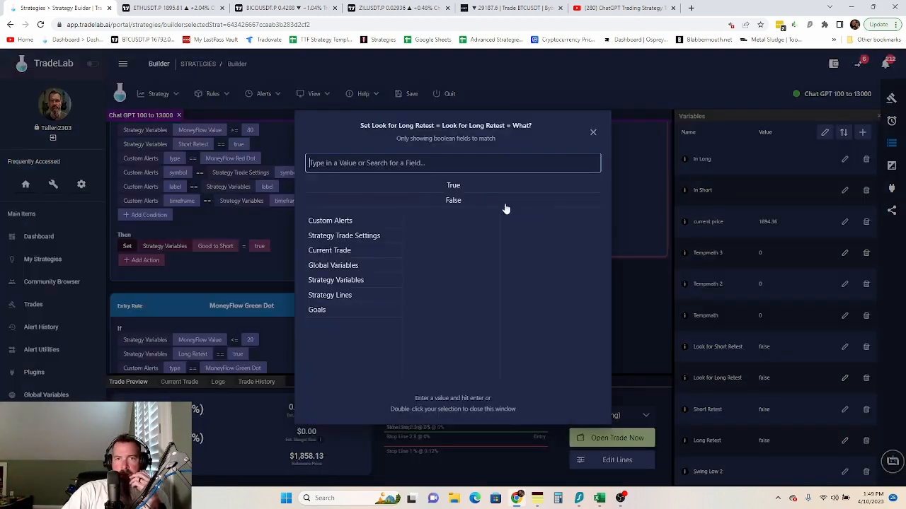
pyautogui.doubleClick(472, 205)
# - Add a Set action to Rule 26 that makes Short Retest false
pyautogui.click(424, 235)
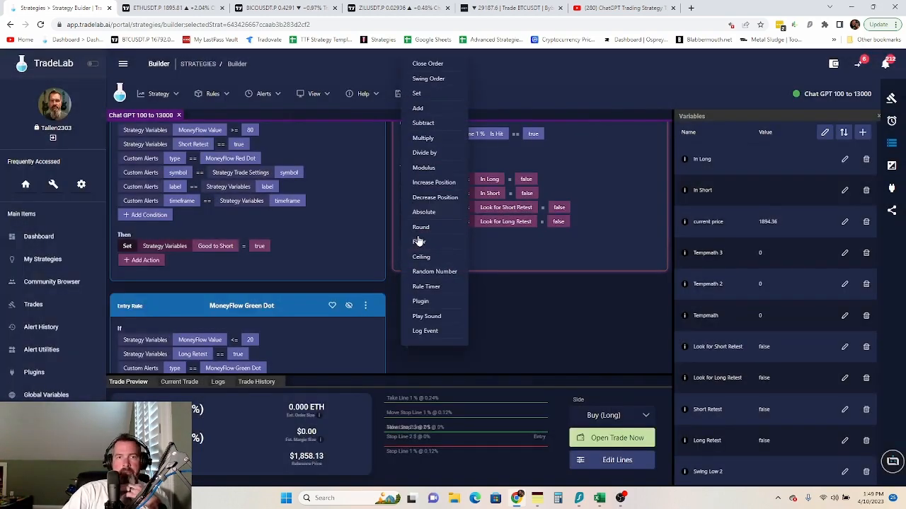
pyautogui.click(432, 93)
pyautogui.click(461, 236)
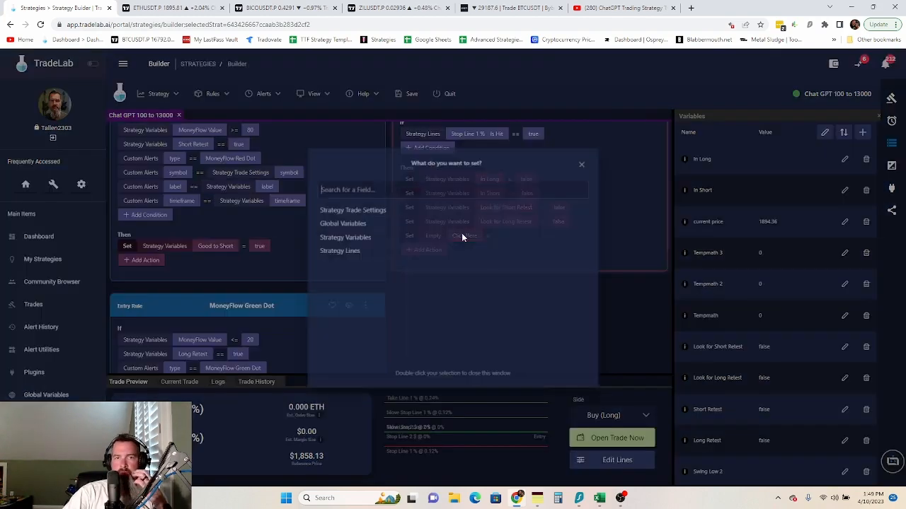
pyautogui.click(393, 235)
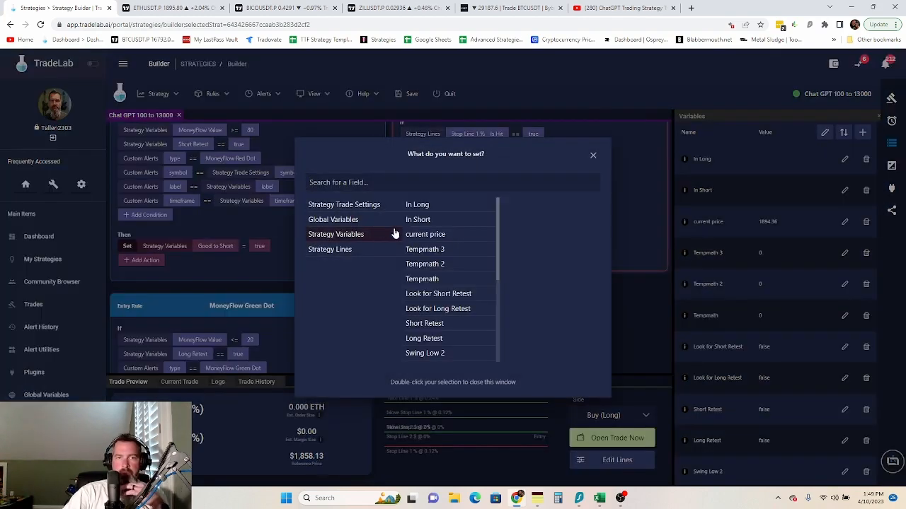
pyautogui.click(446, 326)
pyautogui.doubleClick(448, 327)
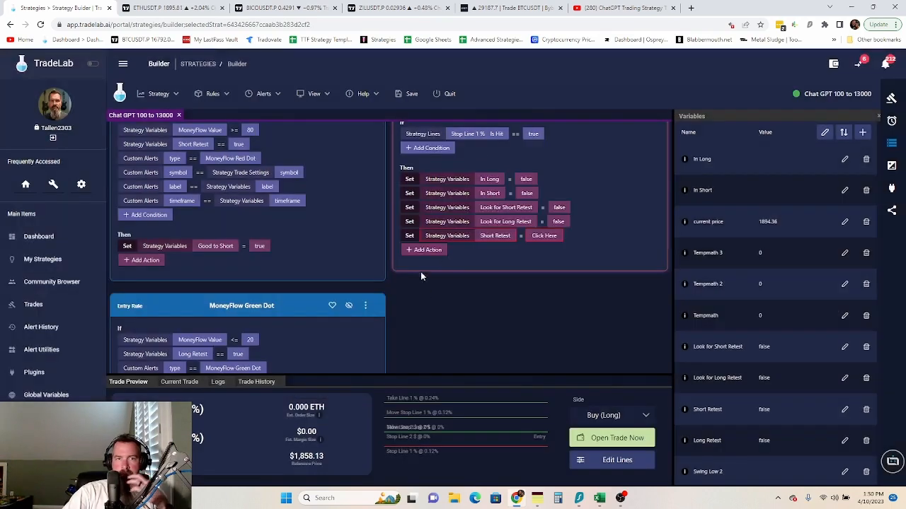
pyautogui.click(542, 246)
pyautogui.doubleClick(471, 203)
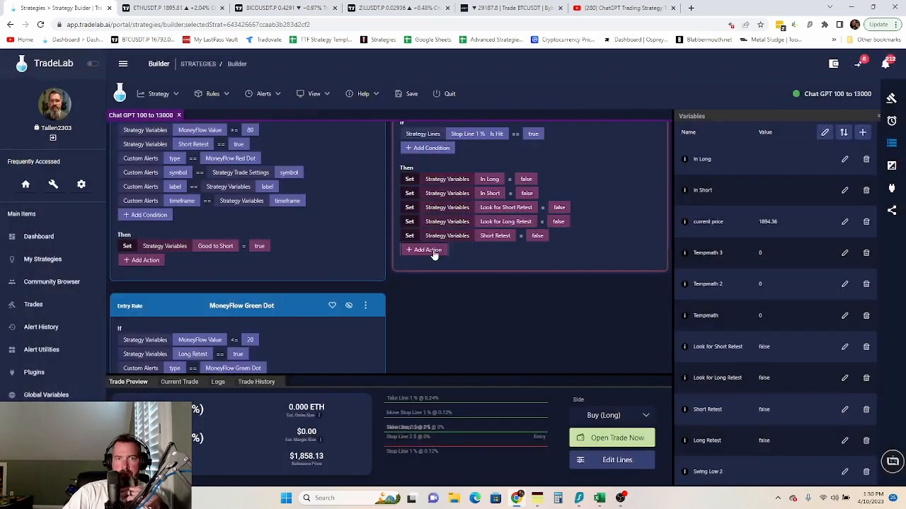
# - Add a Set action to Rule 26 that makes Long Retest false
pyautogui.click(427, 250)
pyautogui.click(434, 95)
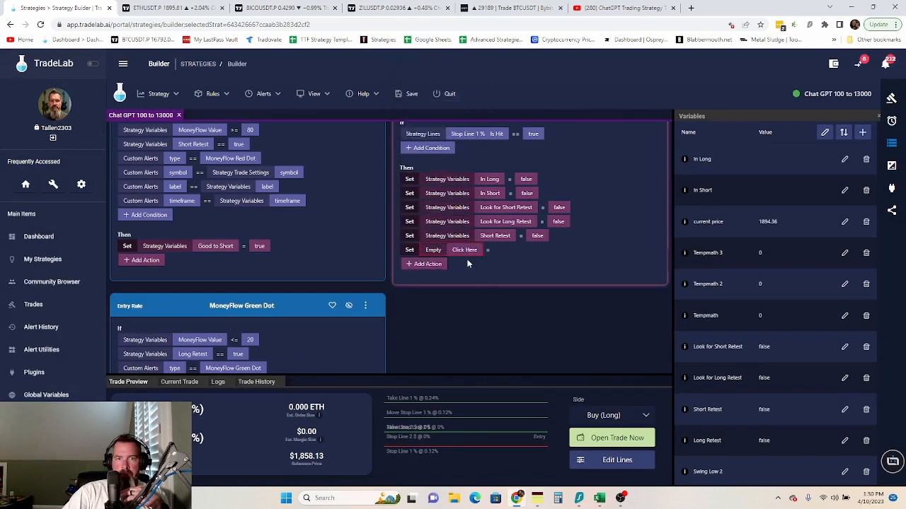
pyautogui.click(465, 252)
pyautogui.click(368, 236)
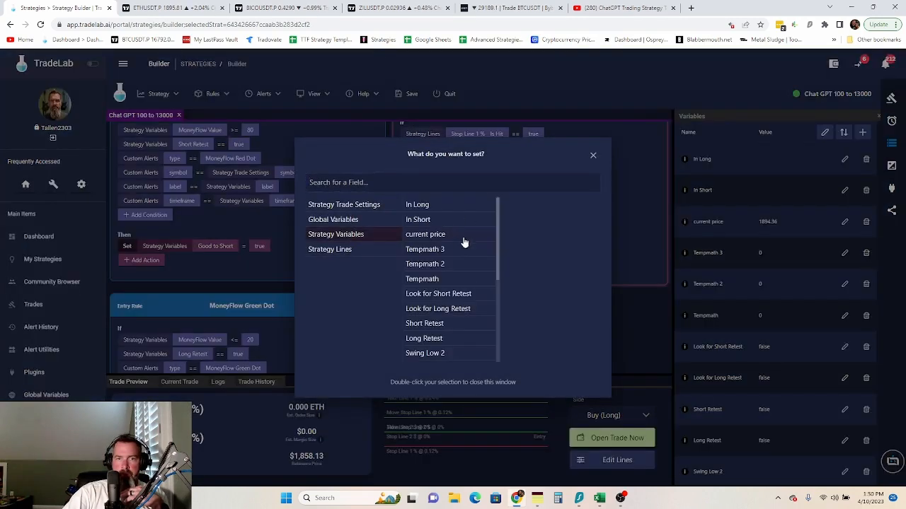
pyautogui.click(448, 339)
pyautogui.doubleClick(449, 339)
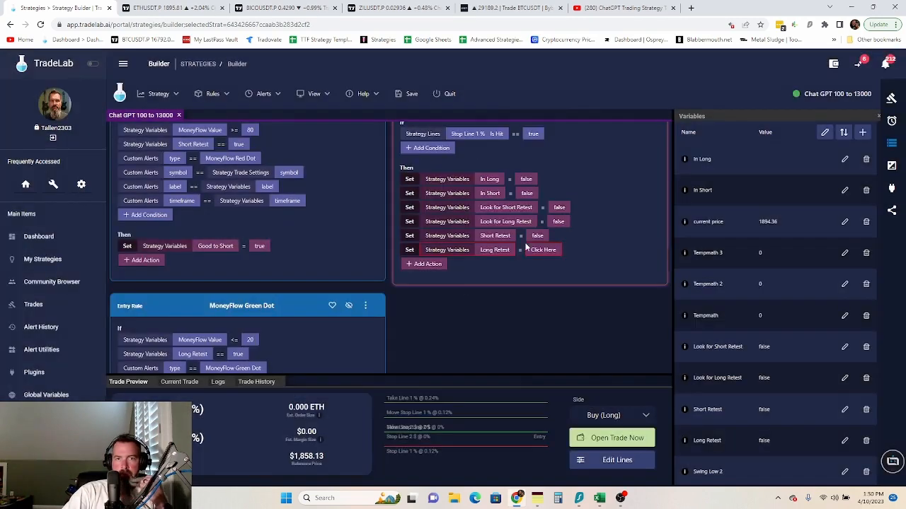
pyautogui.click(548, 256)
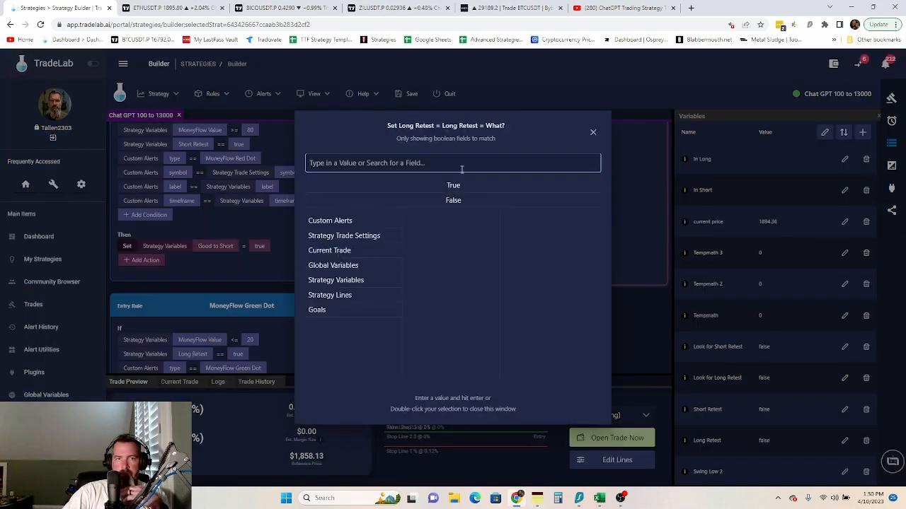
pyautogui.doubleClick(453, 205)
# - Add a Set action to Rule 26 that makes Look Short false
pyautogui.click(427, 264)
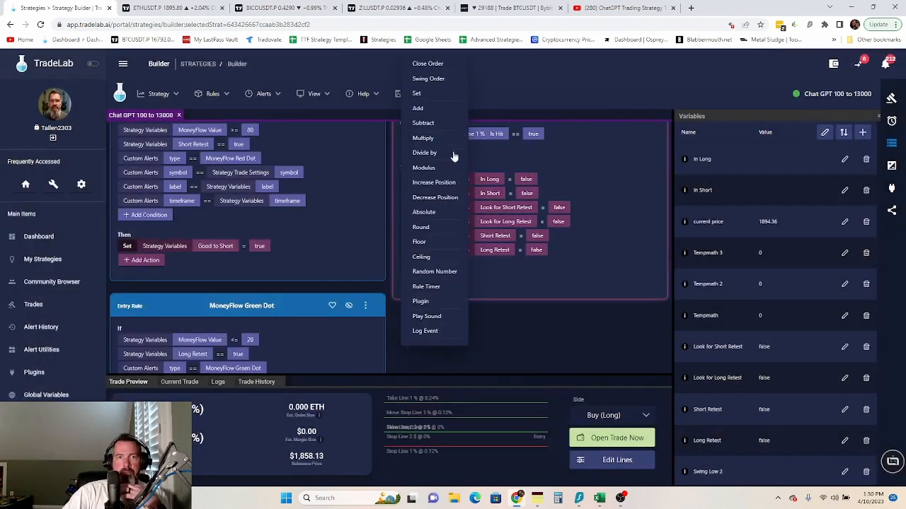
pyautogui.click(424, 94)
pyautogui.click(474, 268)
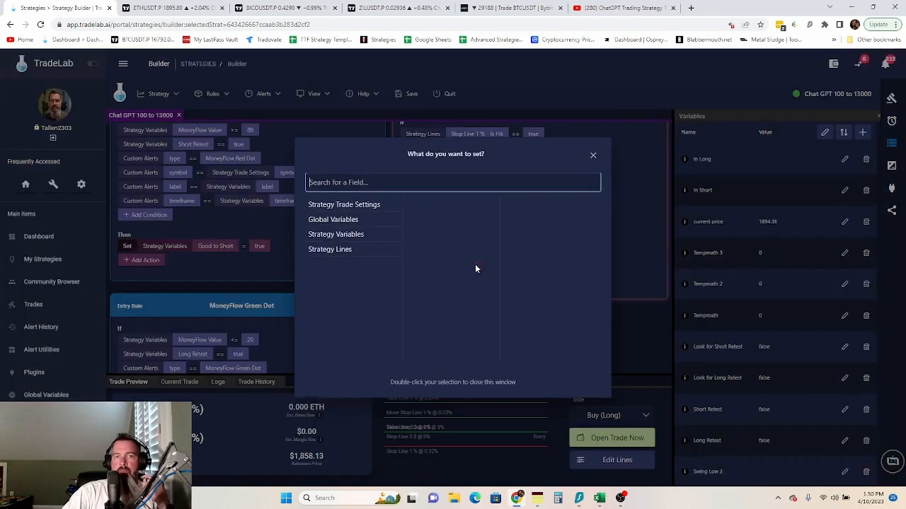
pyautogui.click(381, 236)
pyautogui.scroll(-3, 457, 307)
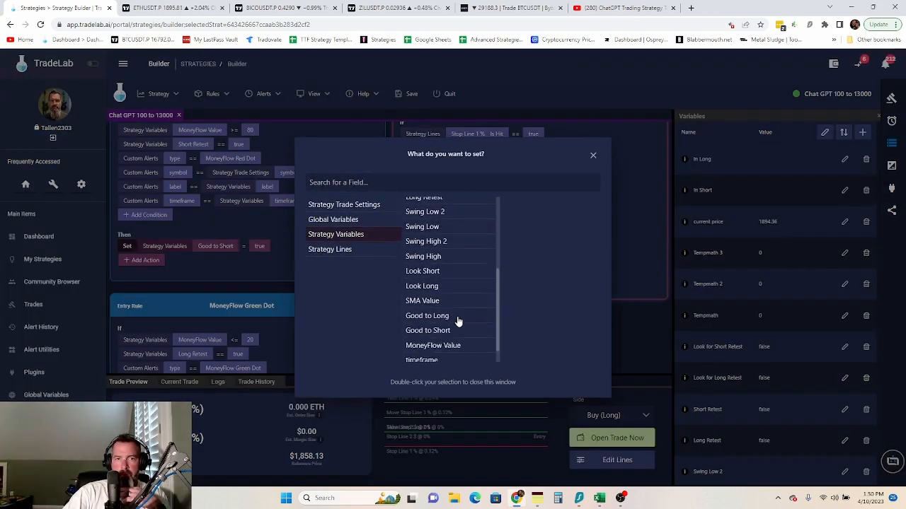
pyautogui.click(439, 276)
pyautogui.doubleClick(444, 275)
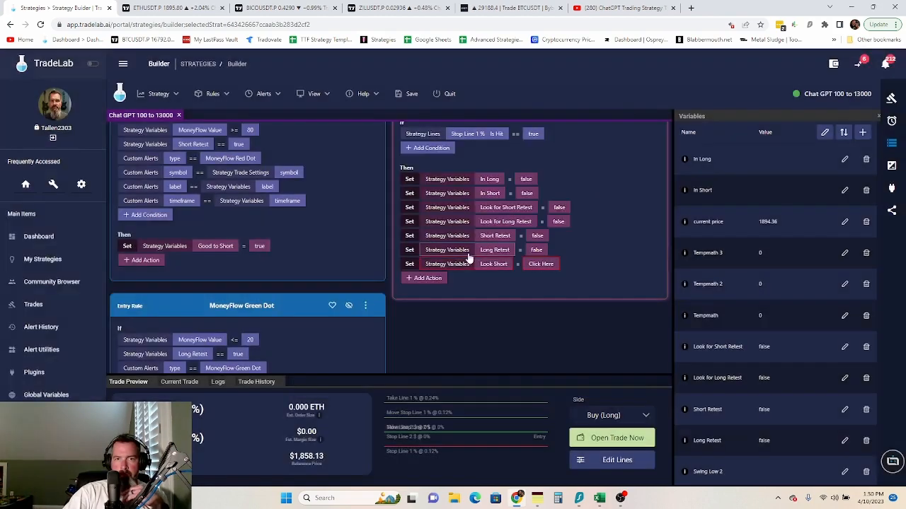
pyautogui.click(530, 263)
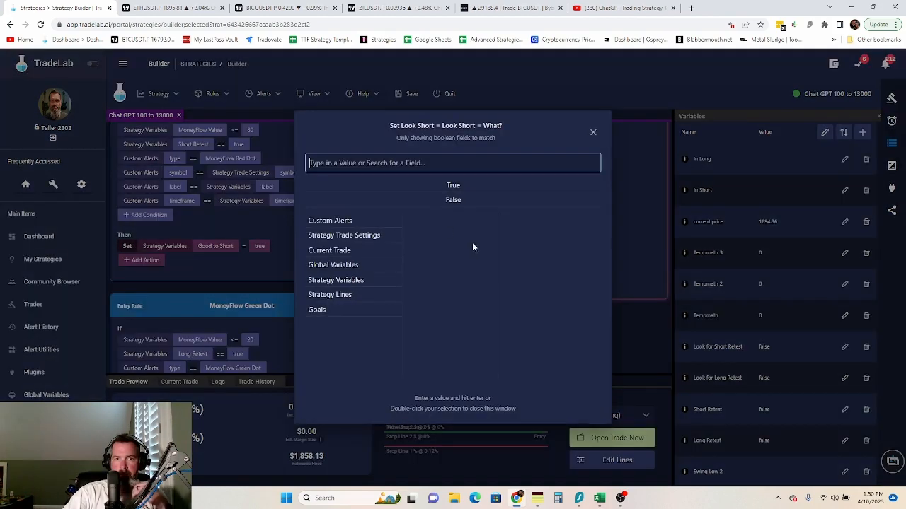
pyautogui.doubleClick(460, 201)
# - Add a Set action to Rule 26 that makes Look Long false
pyautogui.click(430, 278)
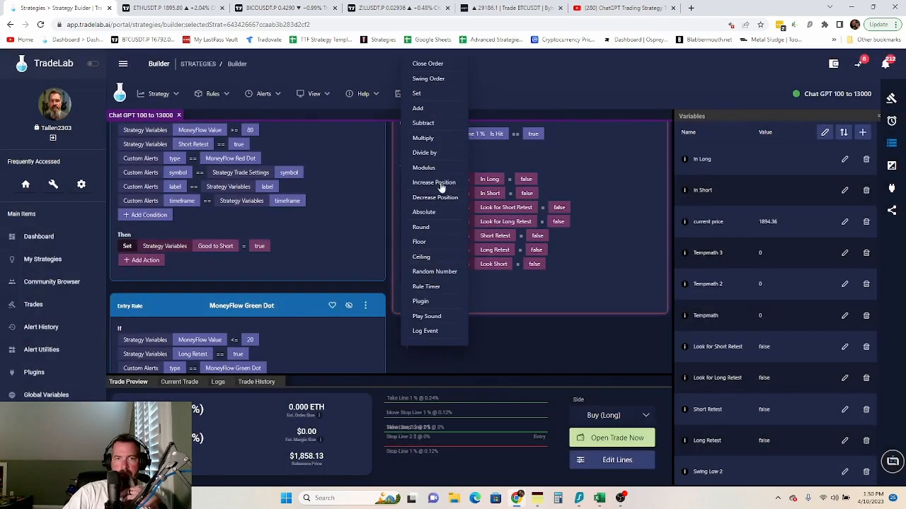
pyautogui.click(443, 100)
pyautogui.click(476, 280)
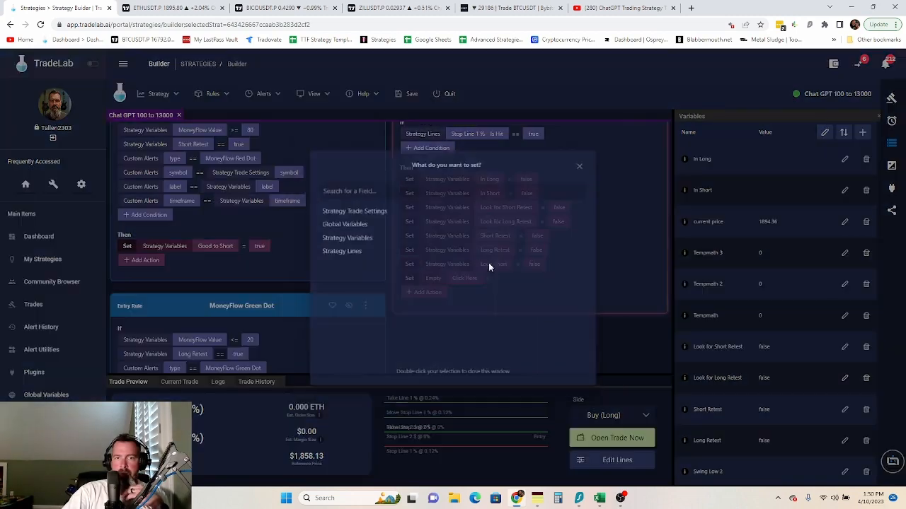
pyautogui.click(369, 237)
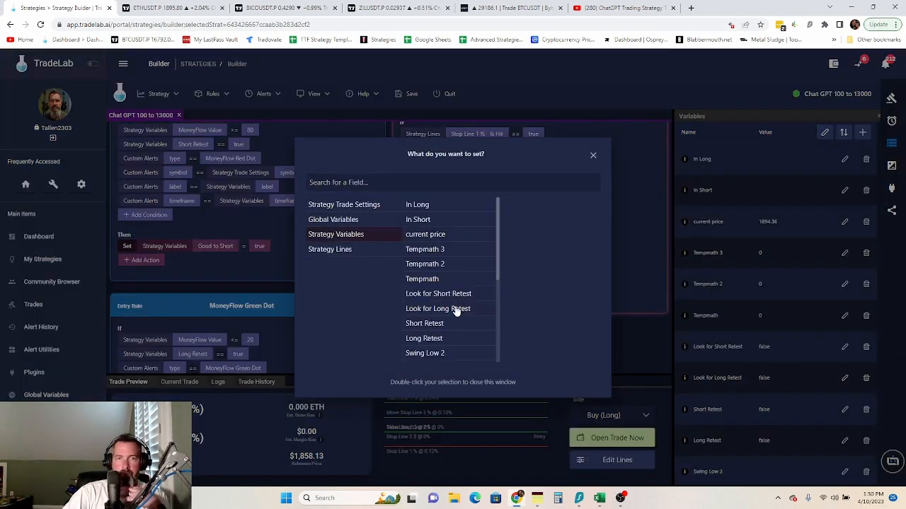
pyautogui.scroll(-5, 454, 311)
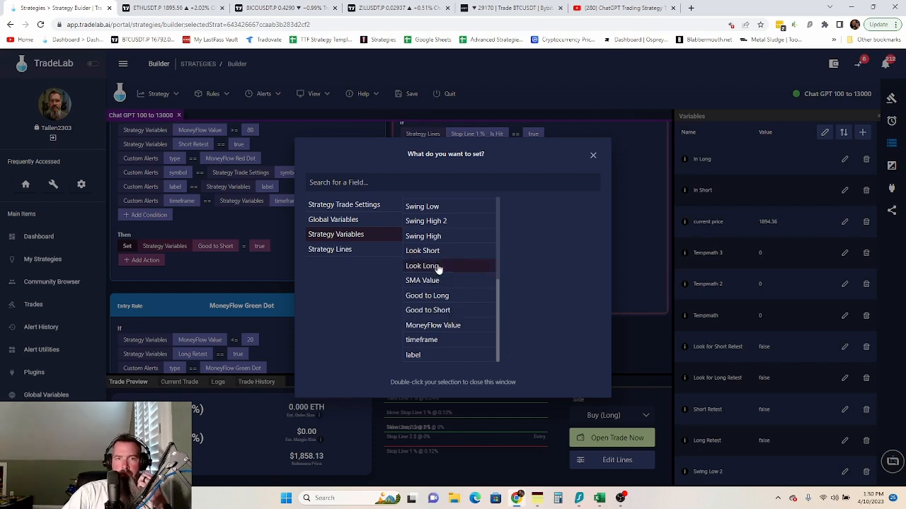
pyautogui.doubleClick(438, 267)
pyautogui.click(540, 278)
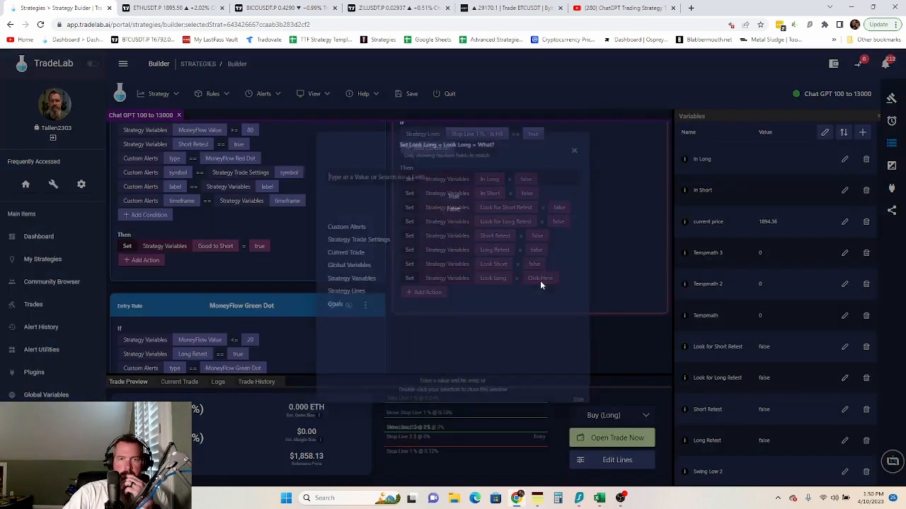
pyautogui.doubleClick(457, 204)
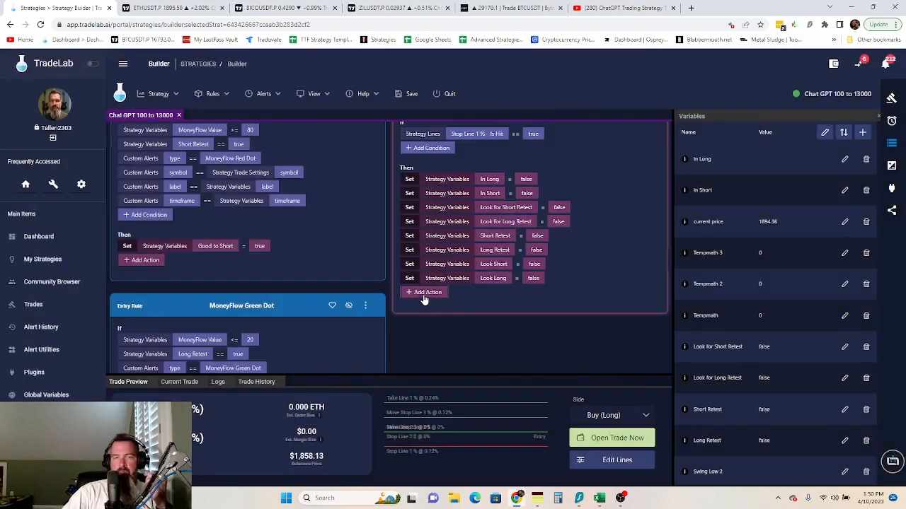
# - Add a Set action to Rule 26 that makes Good to Long false
pyautogui.click(426, 292)
pyautogui.click(426, 94)
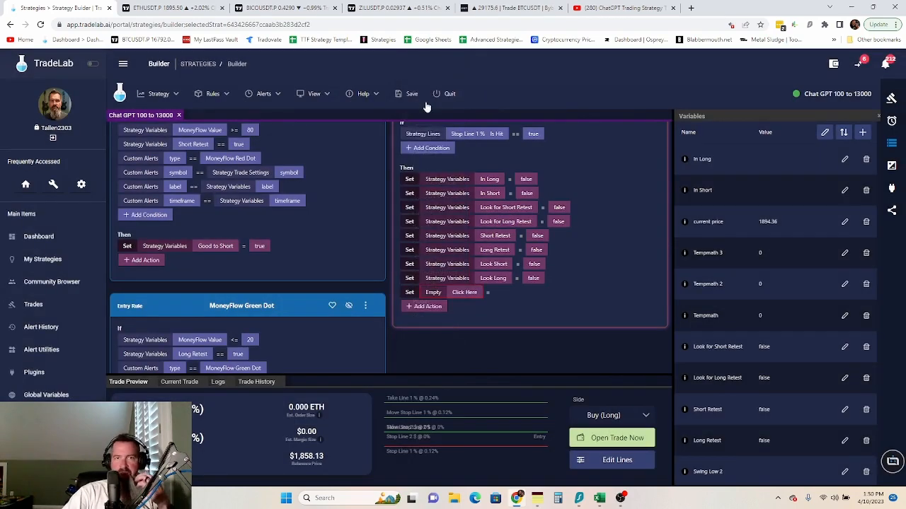
pyautogui.click(465, 294)
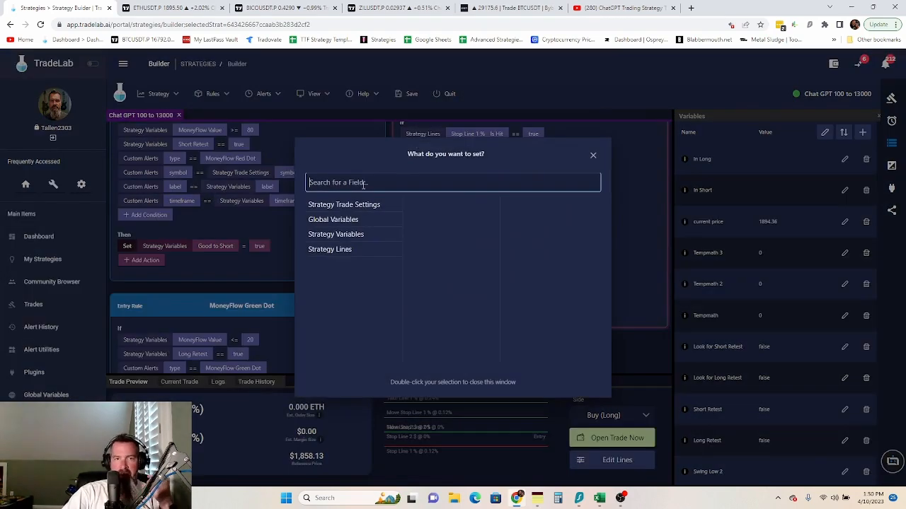
pyautogui.click(352, 239)
pyautogui.scroll(-5, 447, 315)
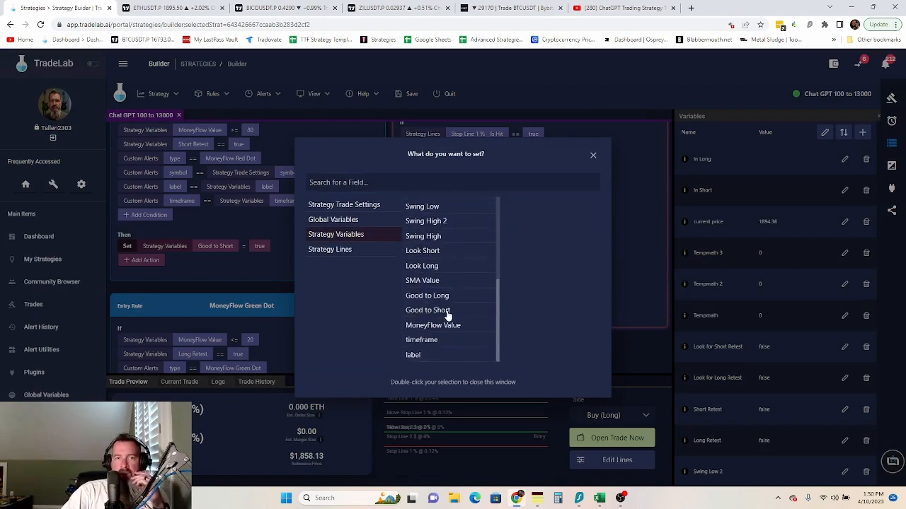
pyautogui.doubleClick(440, 298)
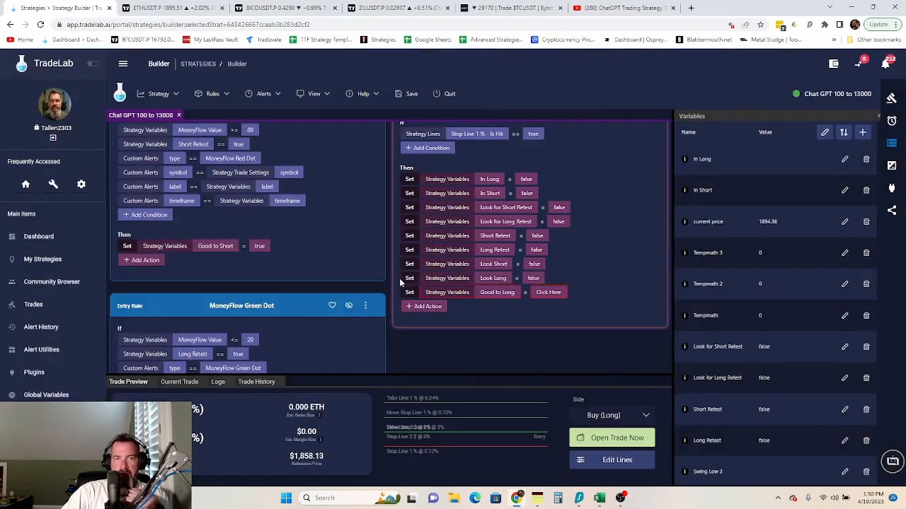
pyautogui.click(544, 292)
pyautogui.doubleClick(431, 202)
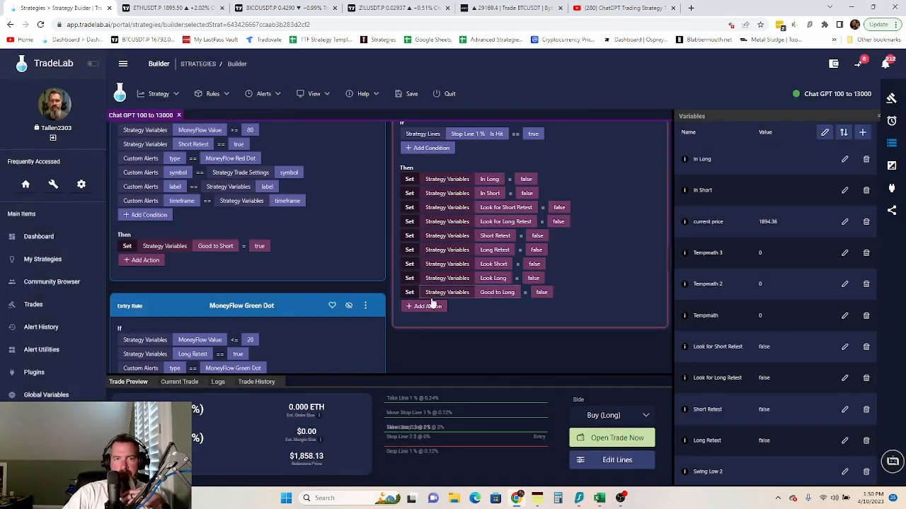
# - Add a Set action to Rule 26 that makes Good to Short false
pyautogui.click(423, 307)
pyautogui.click(426, 93)
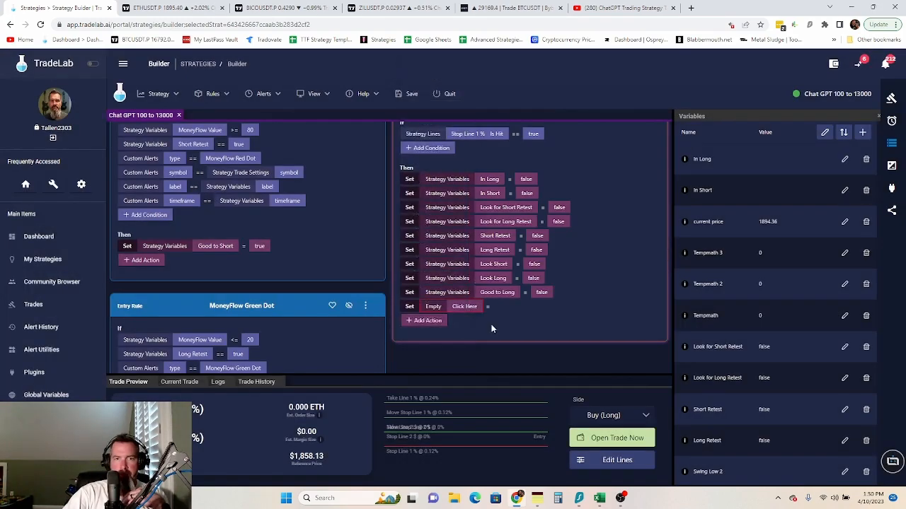
pyautogui.click(469, 307)
pyautogui.click(368, 235)
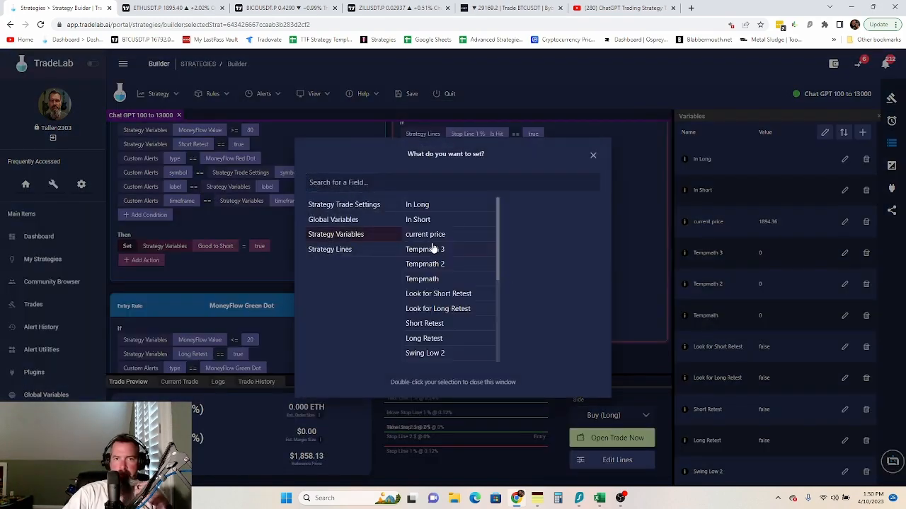
pyautogui.scroll(-4, 453, 319)
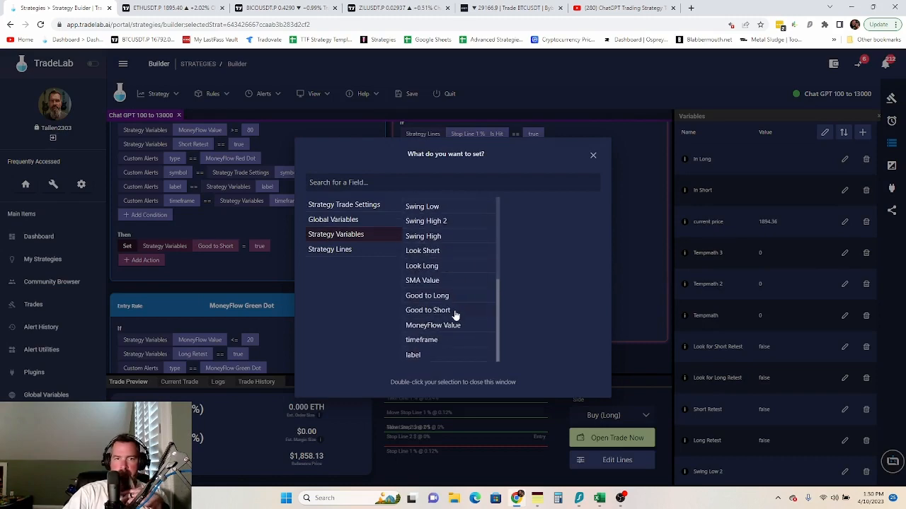
pyautogui.doubleClick(427, 310)
pyautogui.click(546, 307)
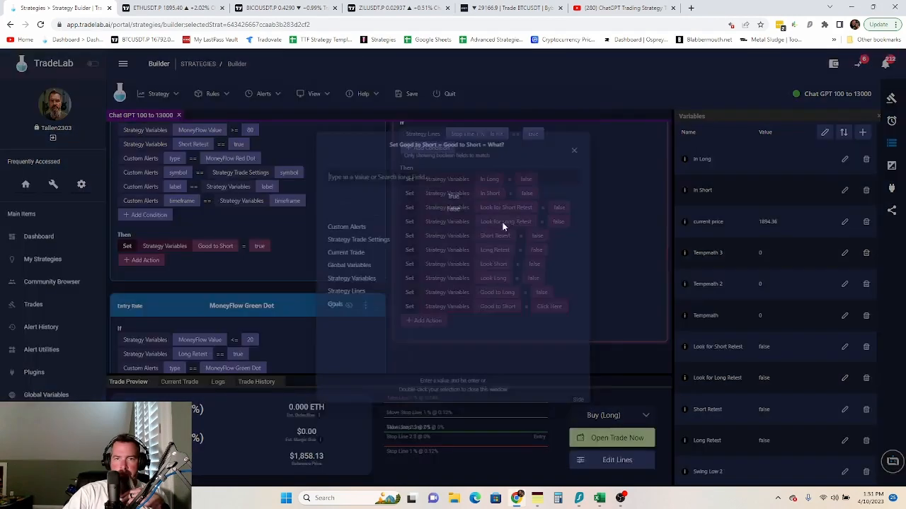
pyautogui.doubleClick(453, 209)
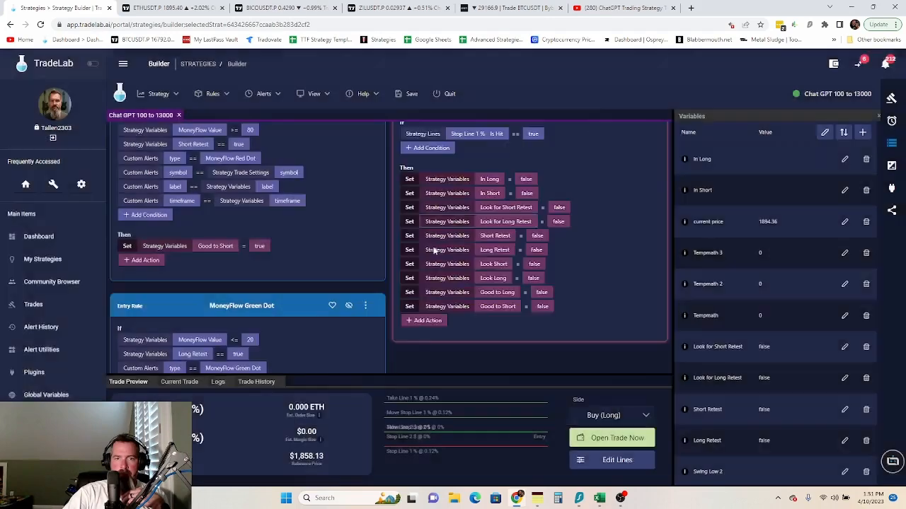
# - Add a final Set action to Rule 26 that makes Stop Line 1 % Is Hit false
pyautogui.click(427, 321)
pyautogui.click(427, 97)
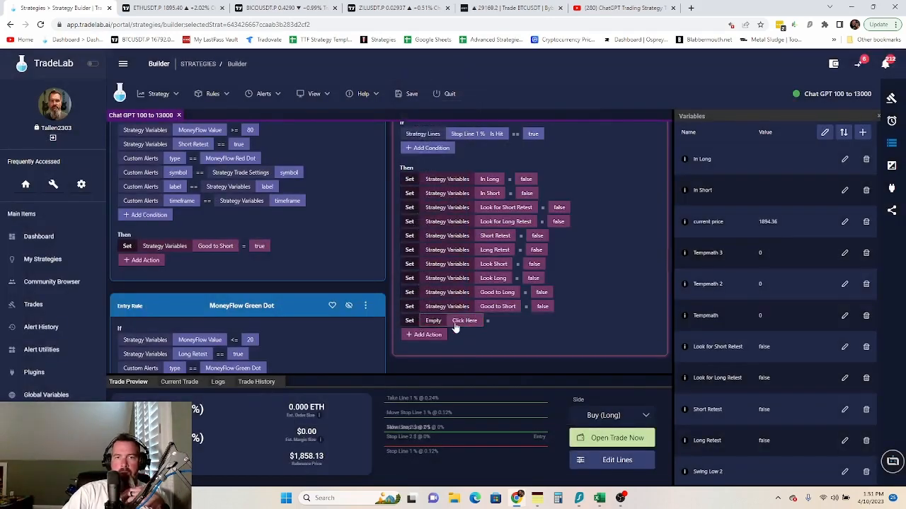
pyautogui.click(454, 324)
pyautogui.click(345, 250)
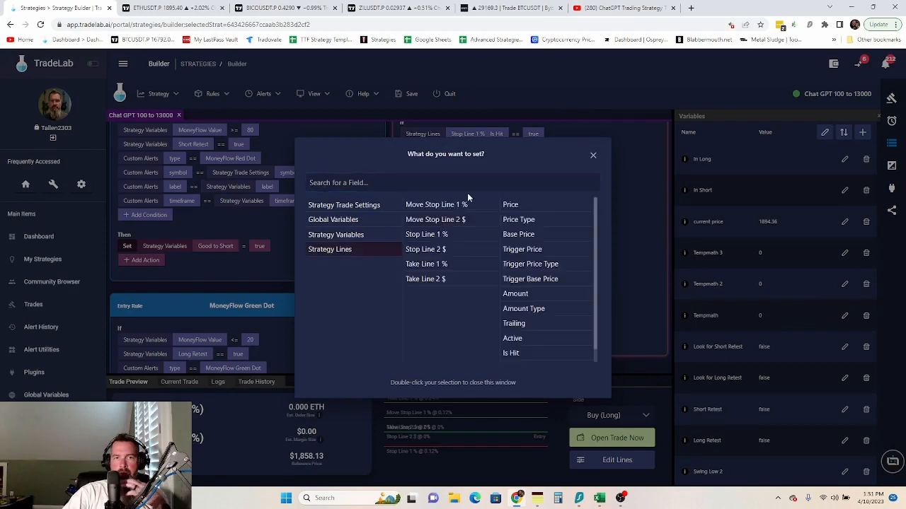
pyautogui.click(452, 240)
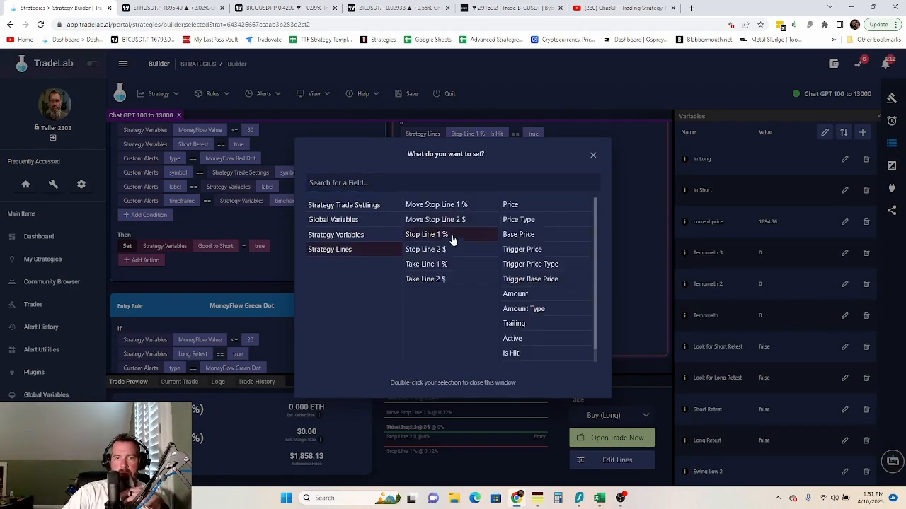
pyautogui.doubleClick(520, 353)
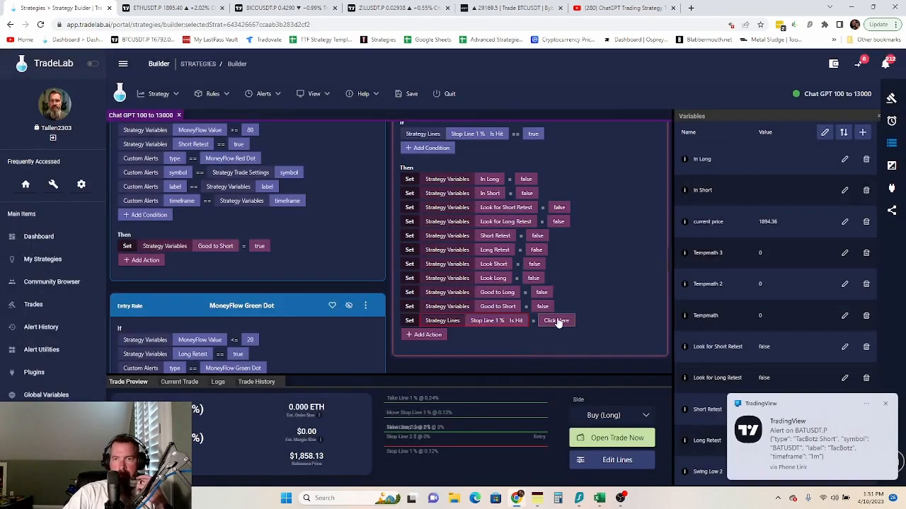
pyautogui.click(556, 319)
pyautogui.doubleClick(465, 202)
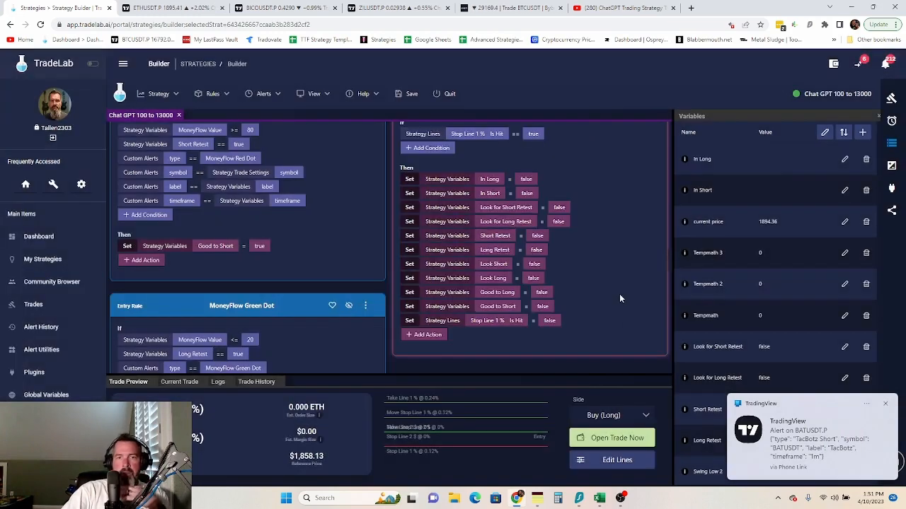
pyautogui.scroll(3, 601, 315)
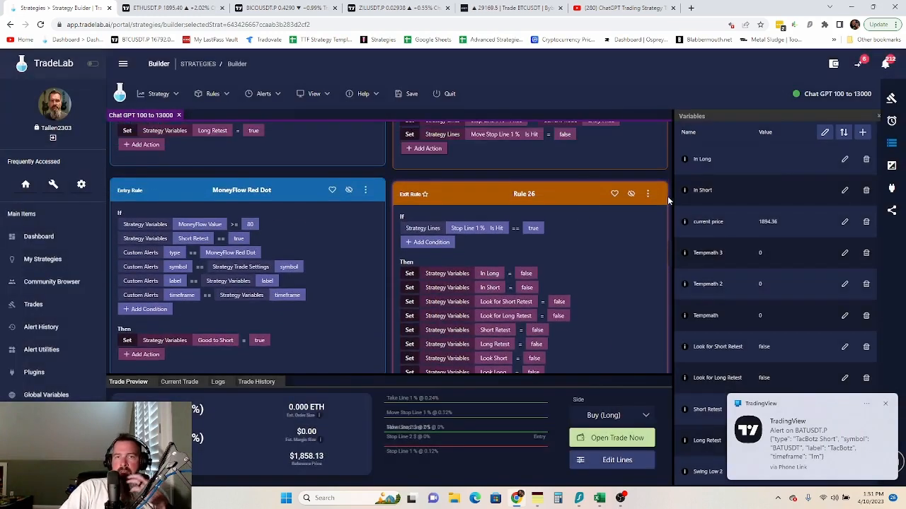
# - Duplicate Rule 26 directly below itself as Rule 26 Copy
pyautogui.click(648, 195)
pyautogui.moveTo(665, 231)
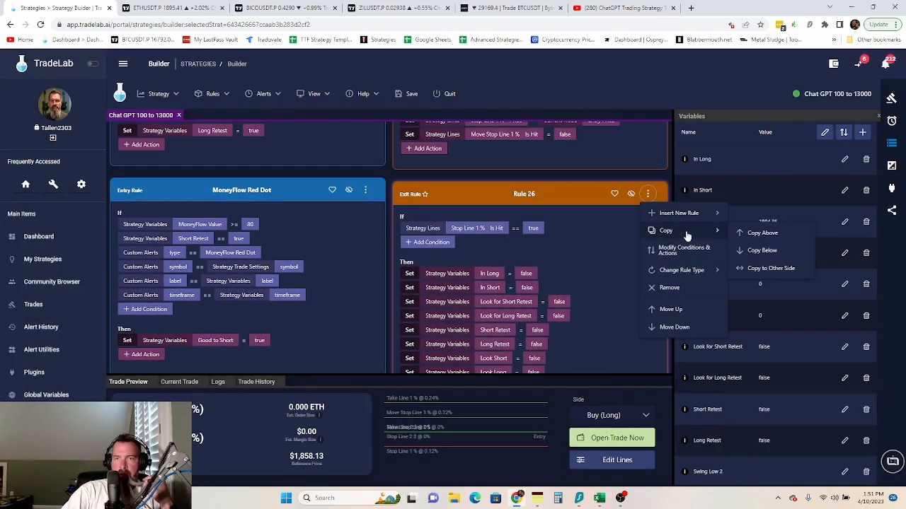
pyautogui.click(757, 251)
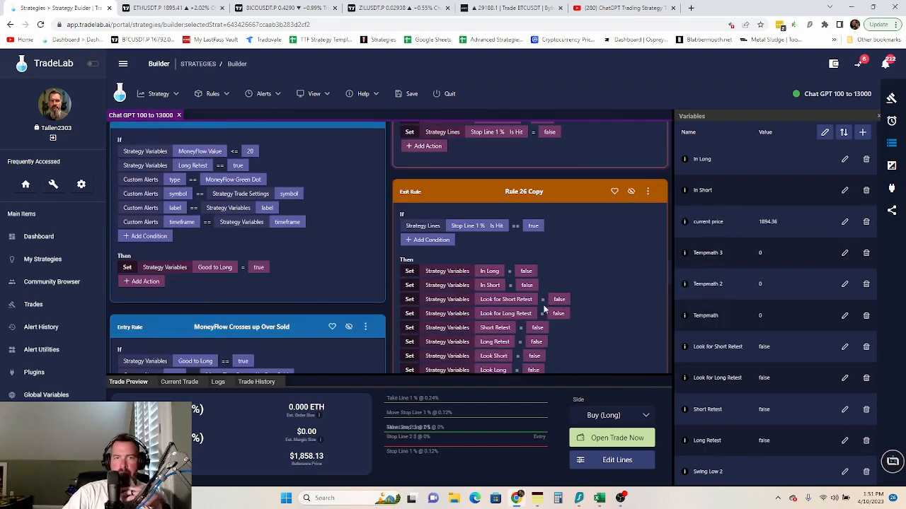
# - Change the copy's condition to check Stop Line 2 $ Is Hit
pyautogui.click(482, 227)
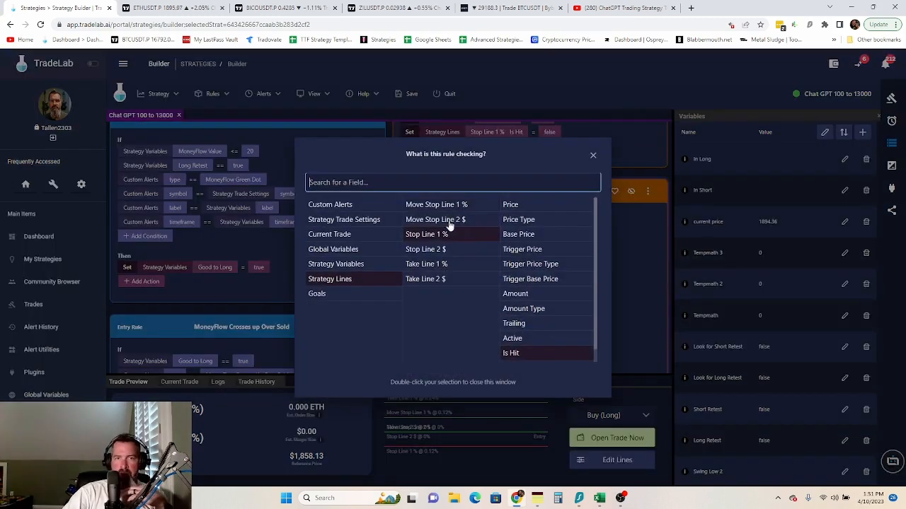
pyautogui.click(456, 220)
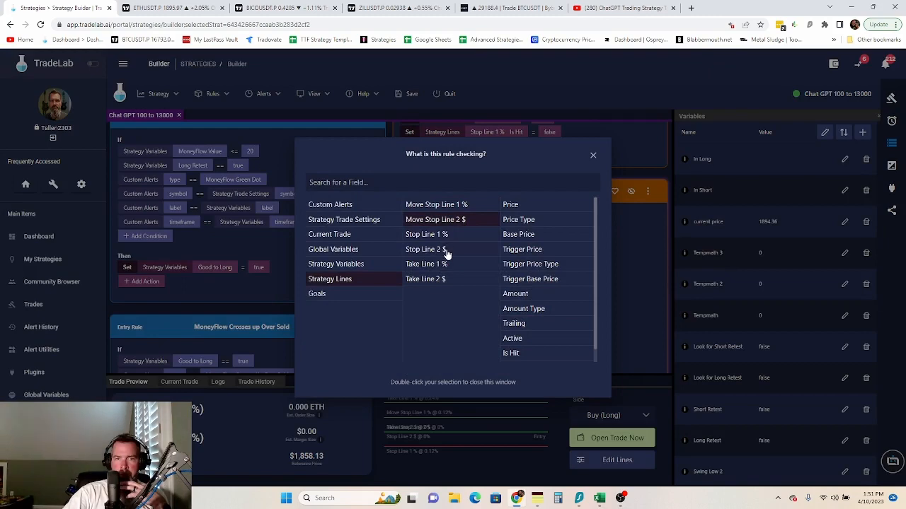
pyautogui.click(446, 254)
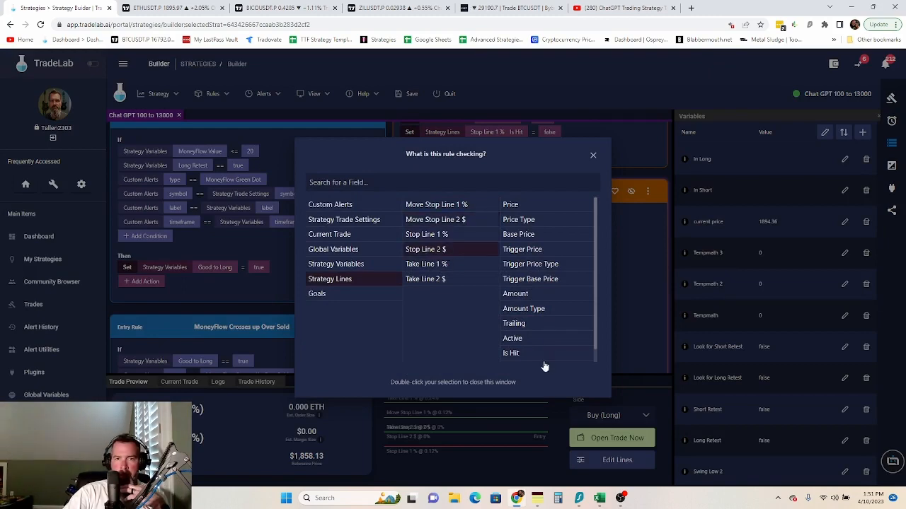
pyautogui.doubleClick(523, 353)
pyautogui.scroll(-5, 602, 272)
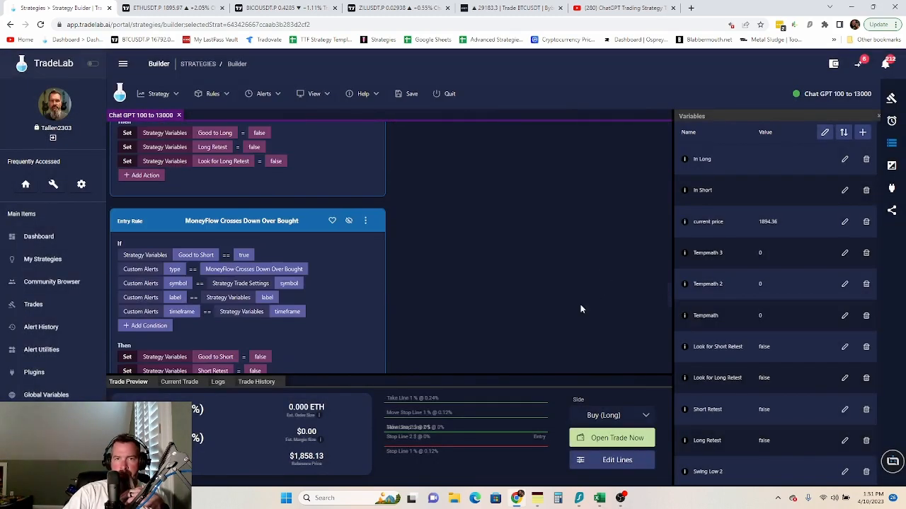
pyautogui.scroll(3, 528, 188)
# - Switch the copy's last action to reset Stop Line 2 $ Is Hit
pyautogui.click(484, 276)
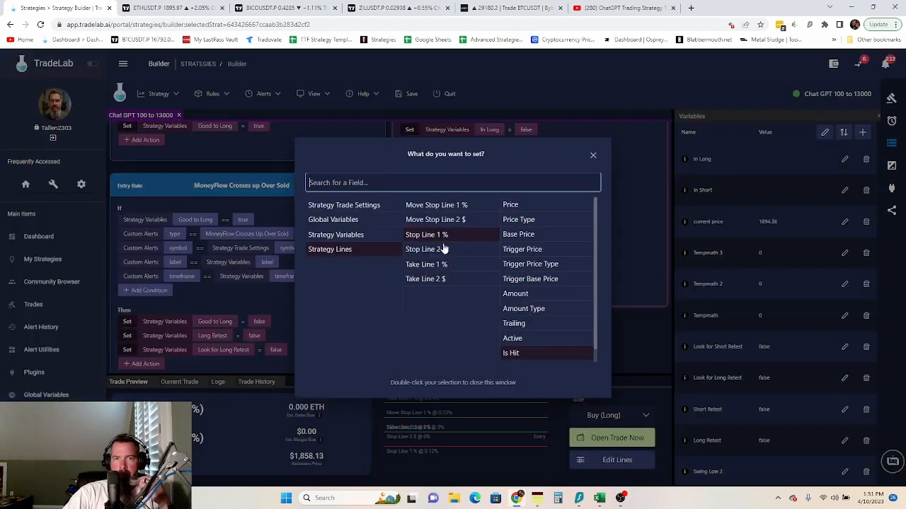
pyautogui.click(428, 249)
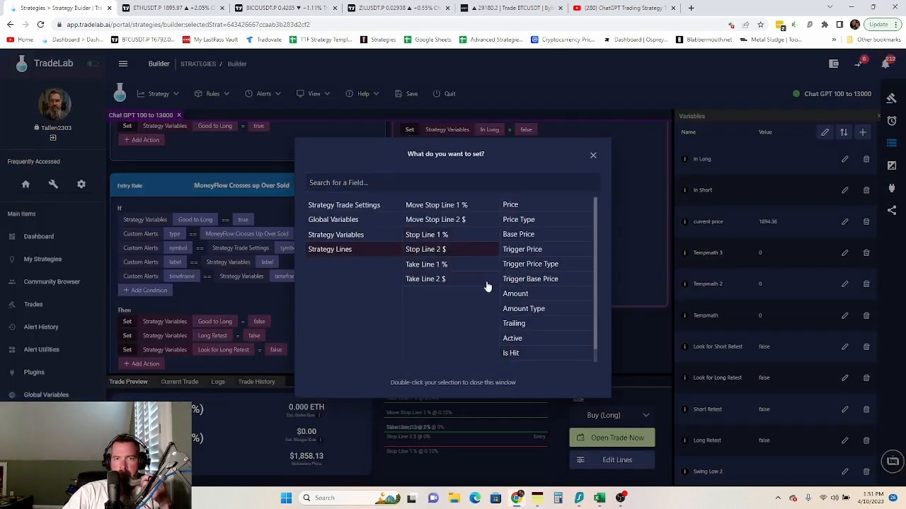
pyautogui.doubleClick(525, 353)
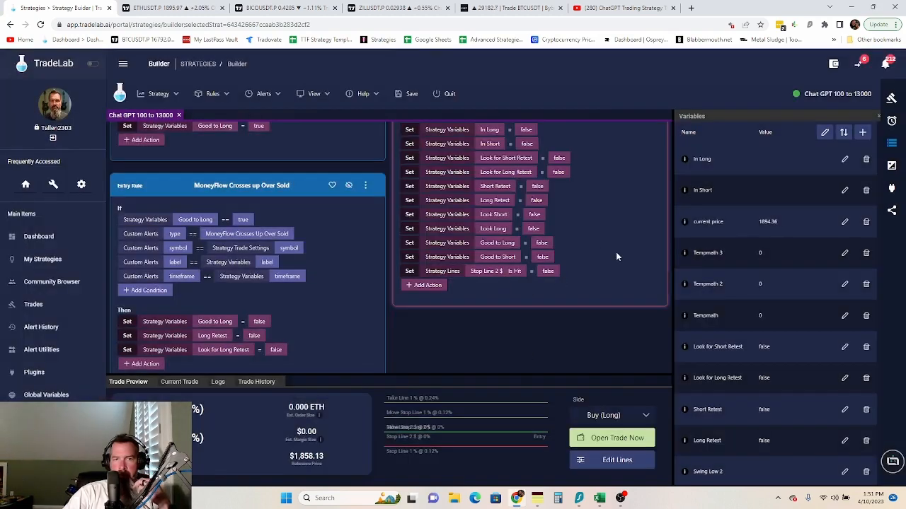
pyautogui.scroll(-10, 594, 275)
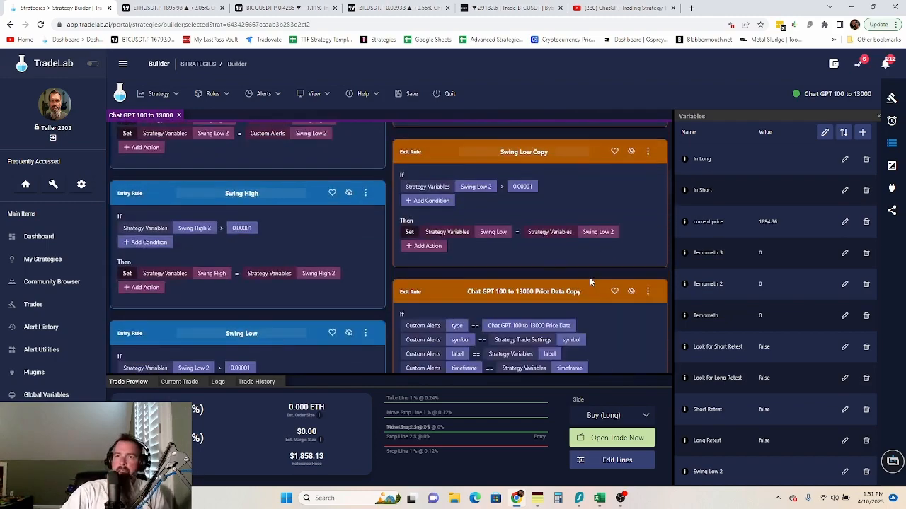
pyautogui.scroll(10, 592, 277)
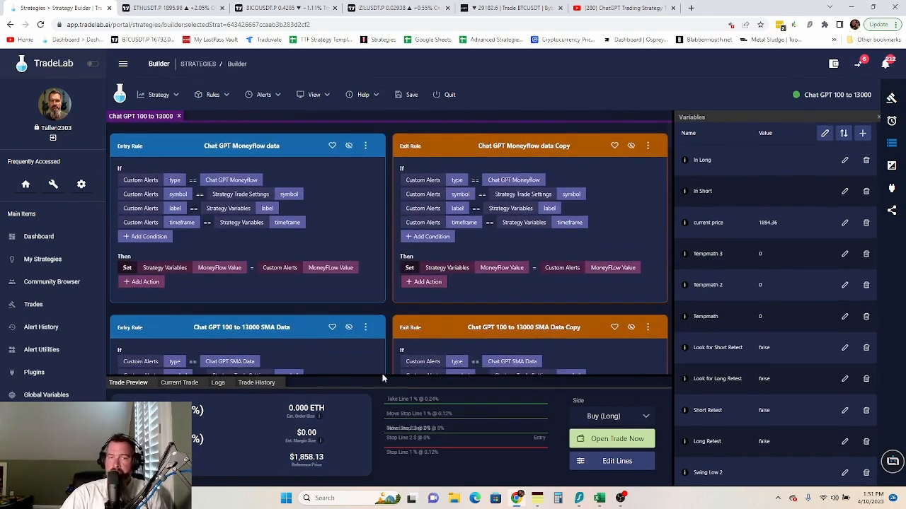
pyautogui.moveTo(383, 378); pyautogui.dragTo(382, 438)
pyautogui.scroll(-5, 537, 230)
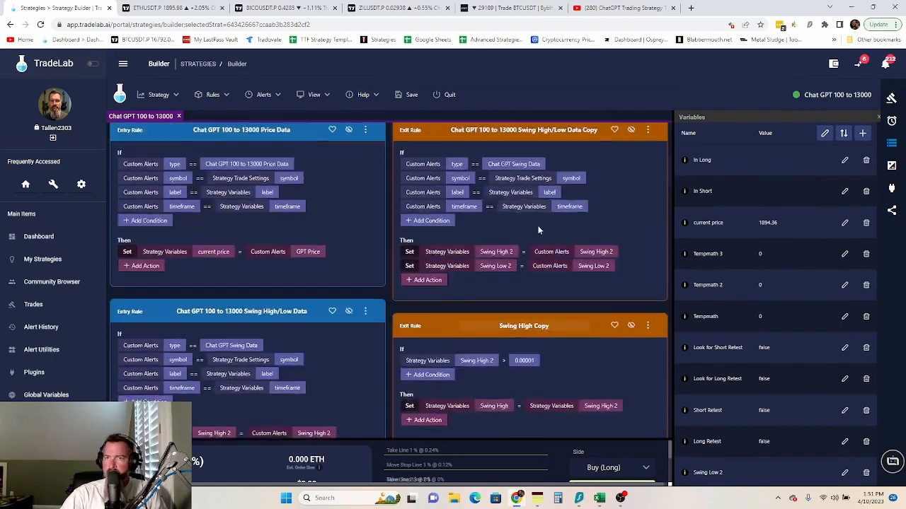
pyautogui.scroll(-10, 537, 230)
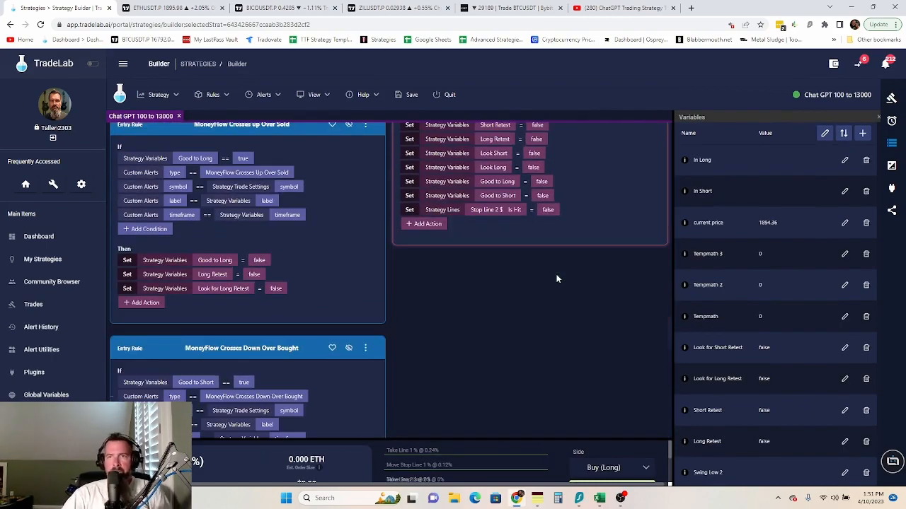
pyautogui.scroll(-8, 556, 279)
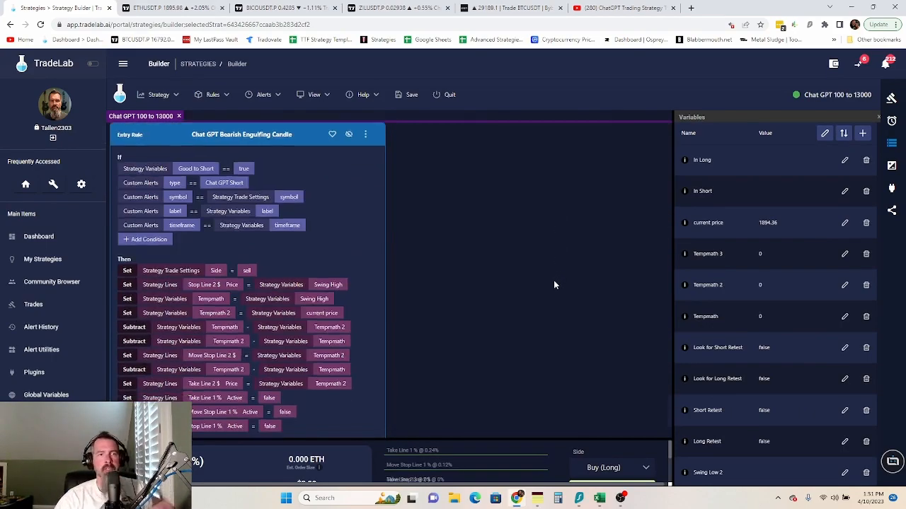
pyautogui.scroll(-2, 554, 285)
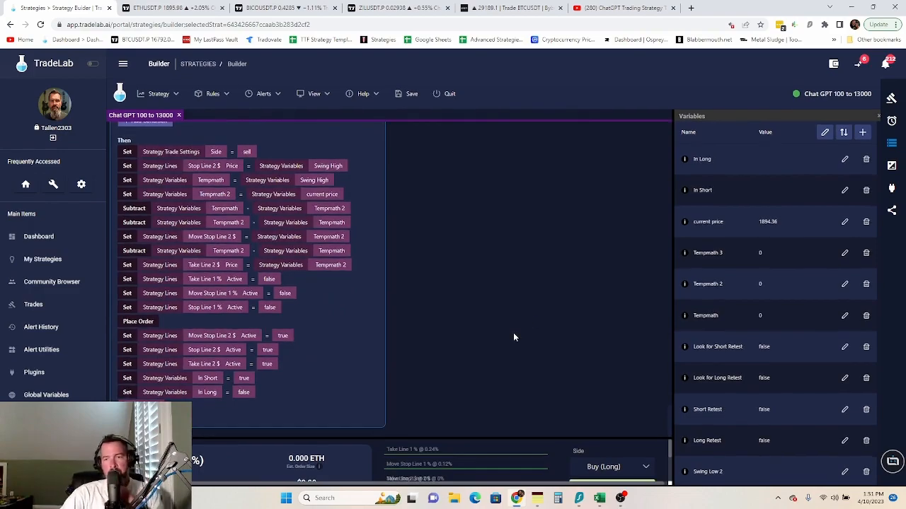
pyautogui.scroll(-6, 512, 333)
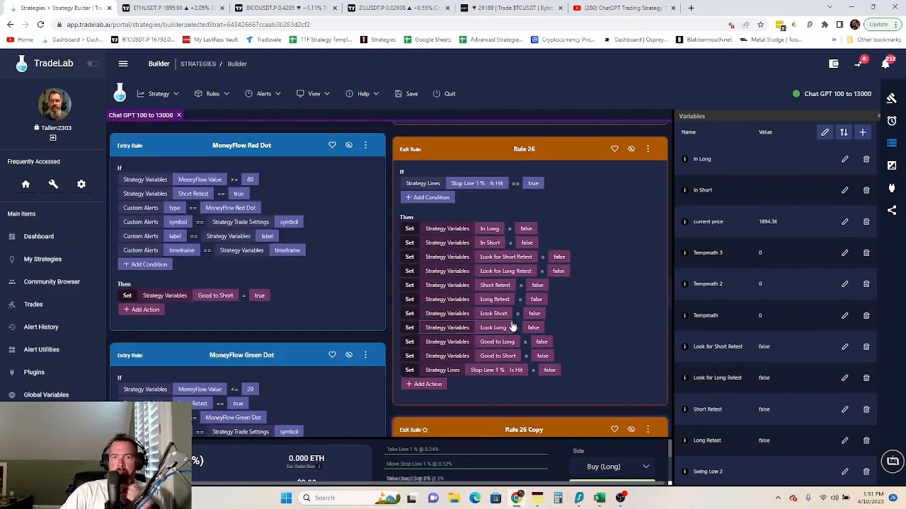
pyautogui.scroll(-20, 513, 326)
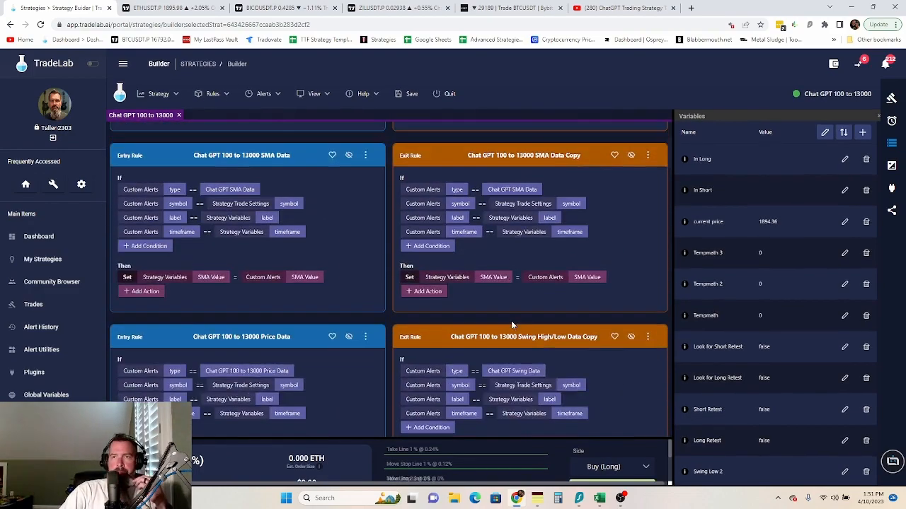
pyautogui.scroll(3, 513, 326)
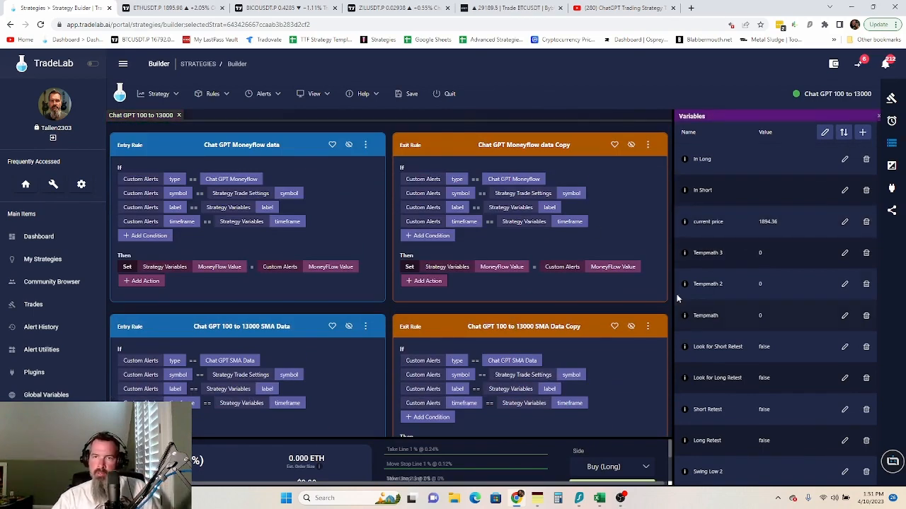
pyautogui.click(893, 166)
pyautogui.click(893, 143)
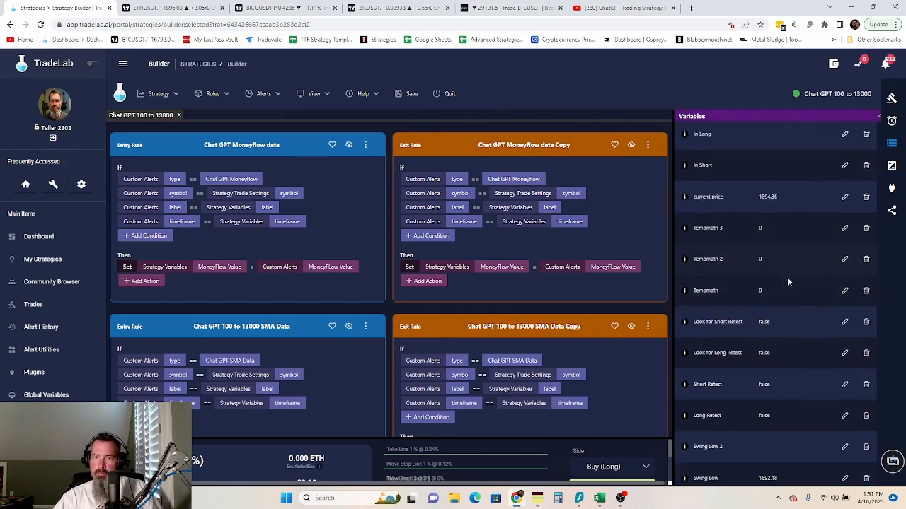
pyautogui.scroll(-5, 787, 278)
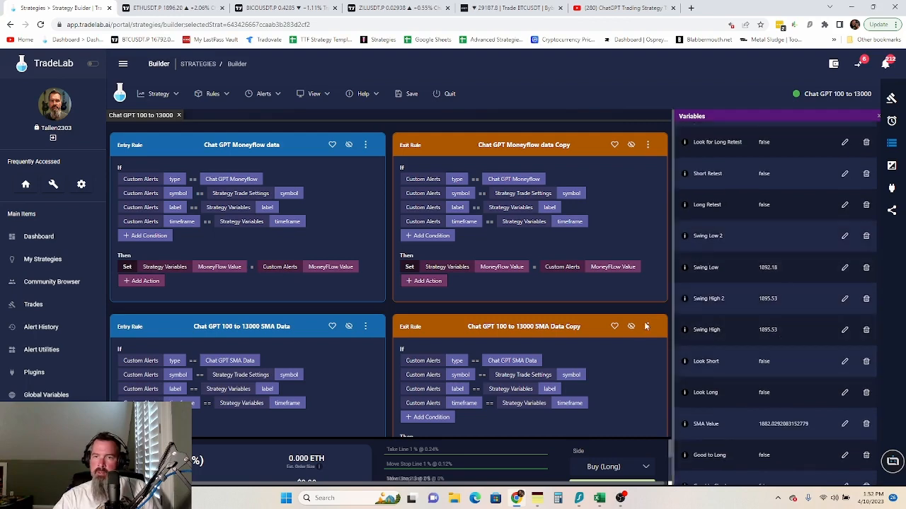
pyautogui.scroll(-5, 752, 334)
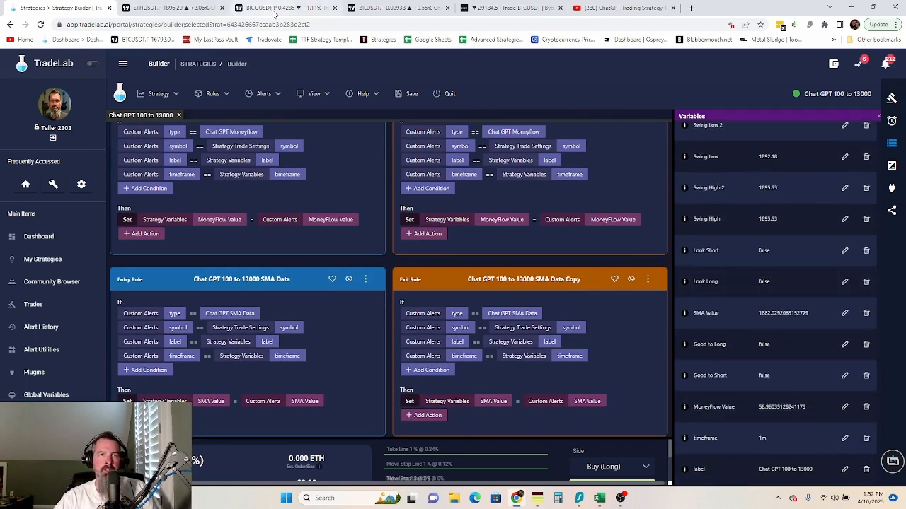
pyautogui.click(152, 10)
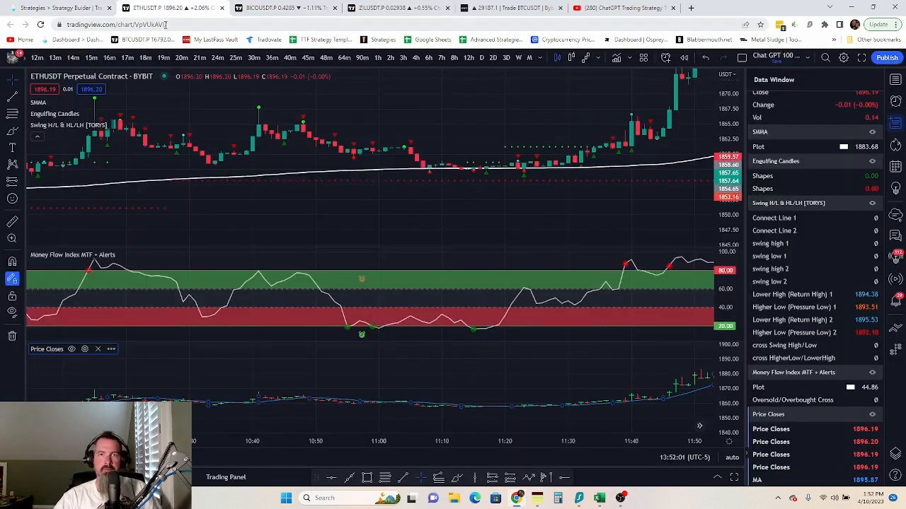
pyautogui.scroll(3, 623, 162)
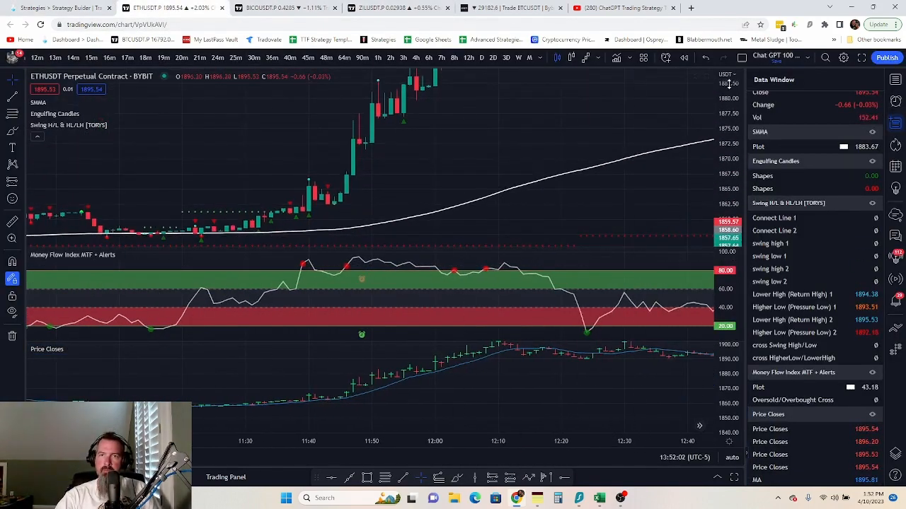
pyautogui.moveTo(727, 87); pyautogui.dragTo(720, 214)
pyautogui.moveTo(642, 176); pyautogui.dragTo(211, 176)
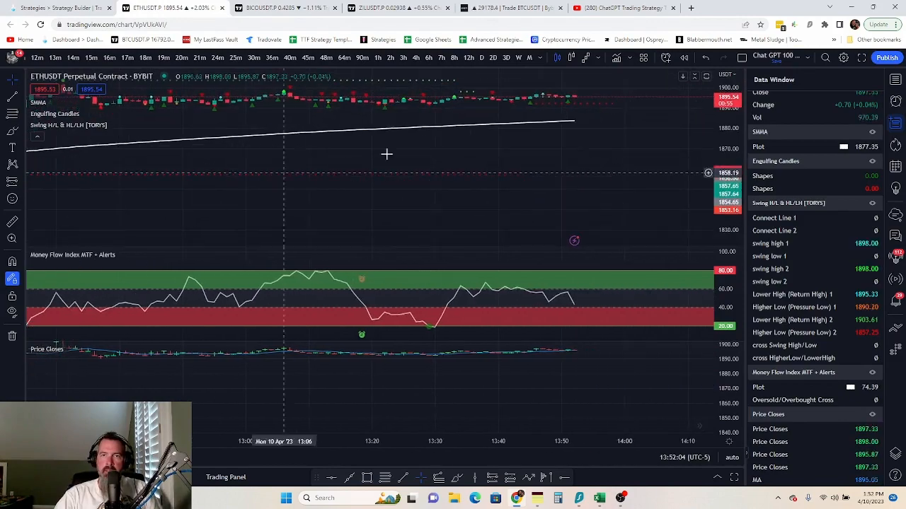
pyautogui.scroll(-4, 522, 160)
pyautogui.scroll(-2, 529, 169)
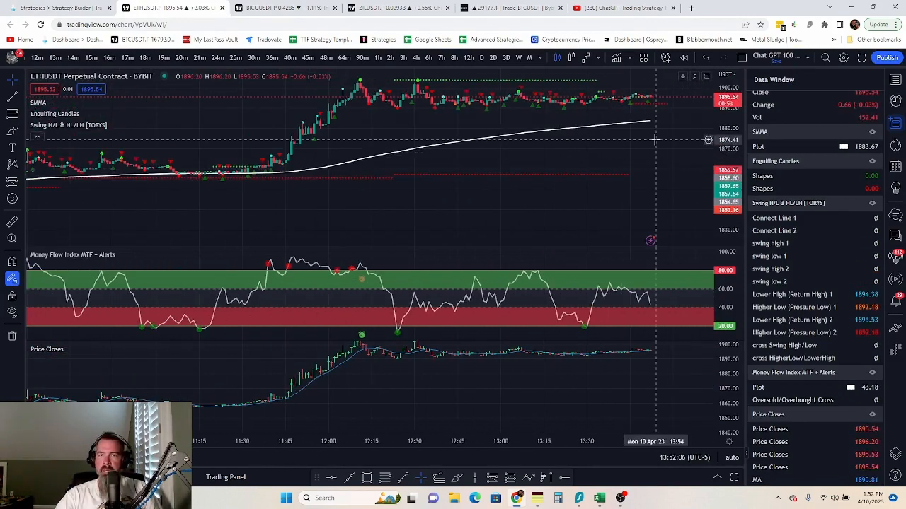
pyautogui.moveTo(655, 140); pyautogui.dragTo(554, 188)
pyautogui.click(74, 9)
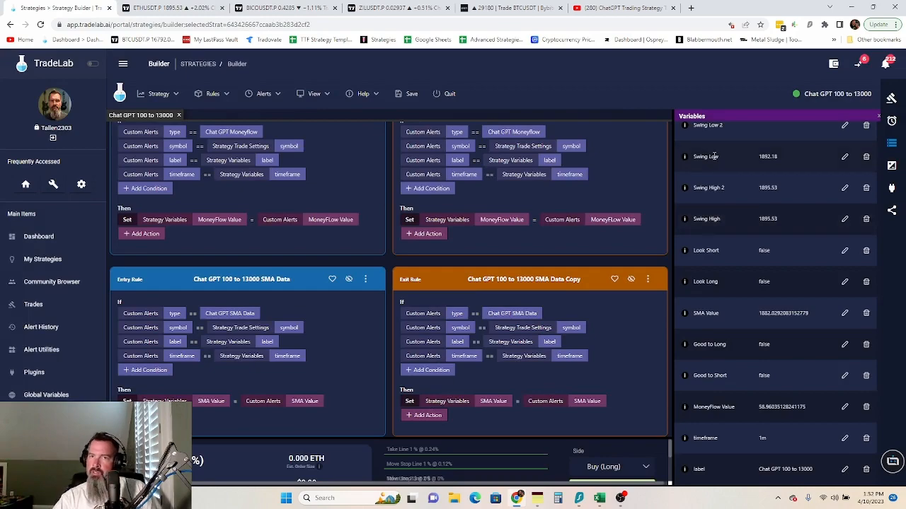
# - Find Look for Long Retest in the Variables panel and edit its value
pyautogui.scroll(1, 241, 223)
pyautogui.scroll(-10, 241, 225)
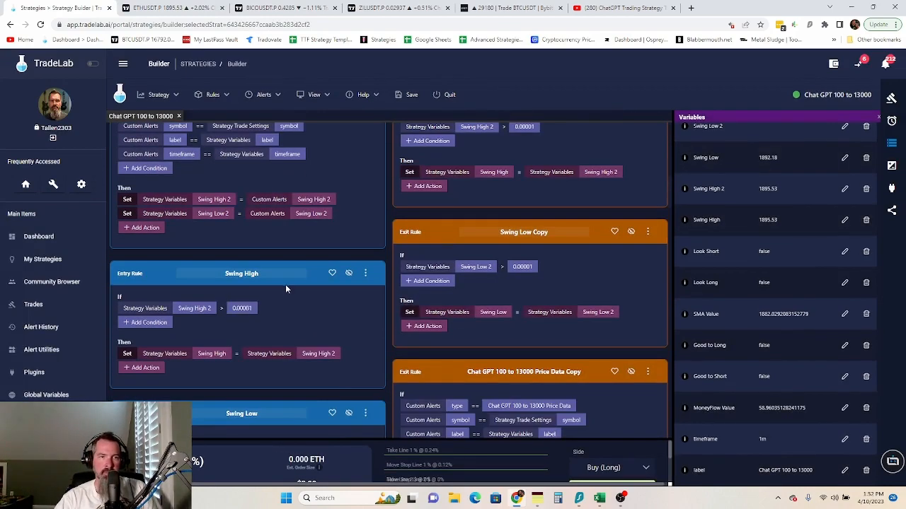
pyautogui.scroll(-6, 288, 288)
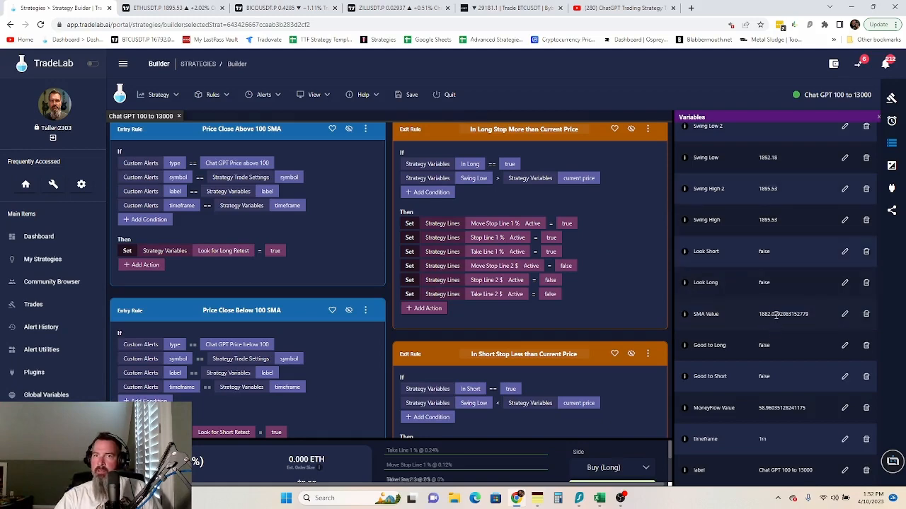
pyautogui.scroll(3, 793, 403)
pyautogui.scroll(2, 793, 415)
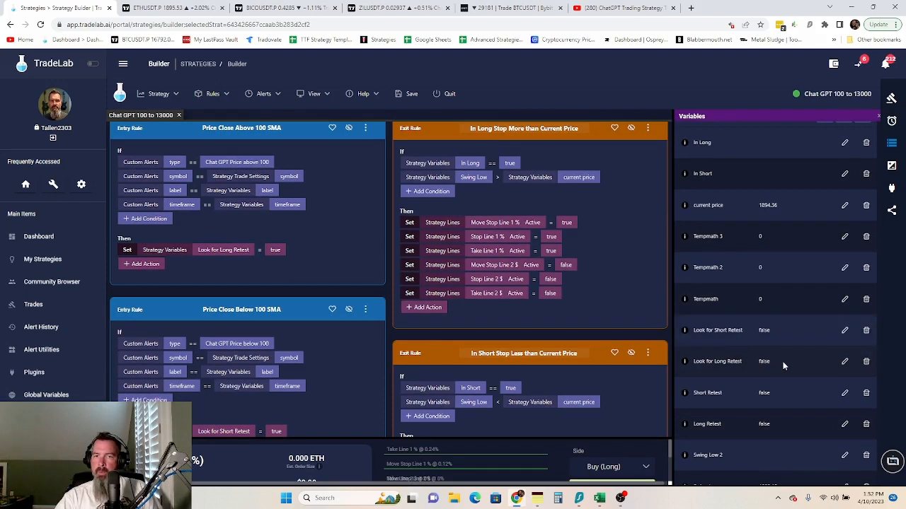
pyautogui.click(844, 362)
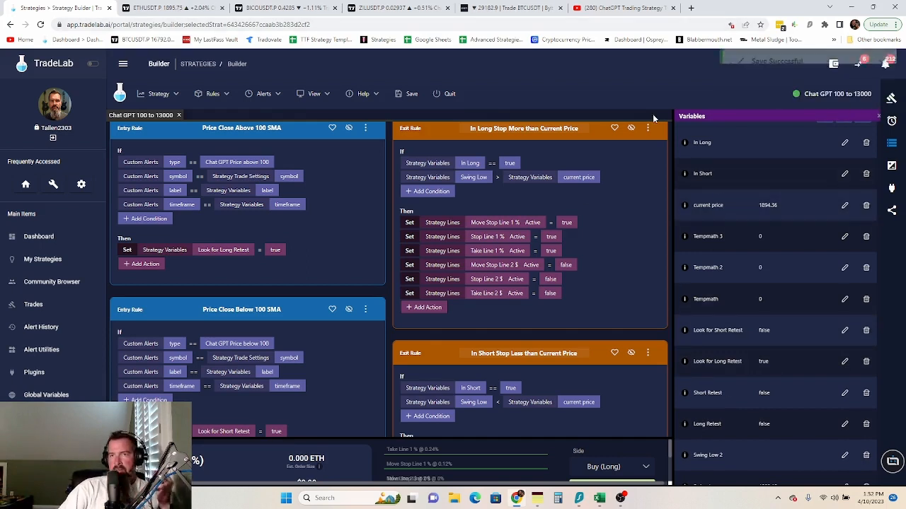
# - Set the trade Amount Type to Percentage at 2.0, with leverage 5.0
pyautogui.click(890, 96)
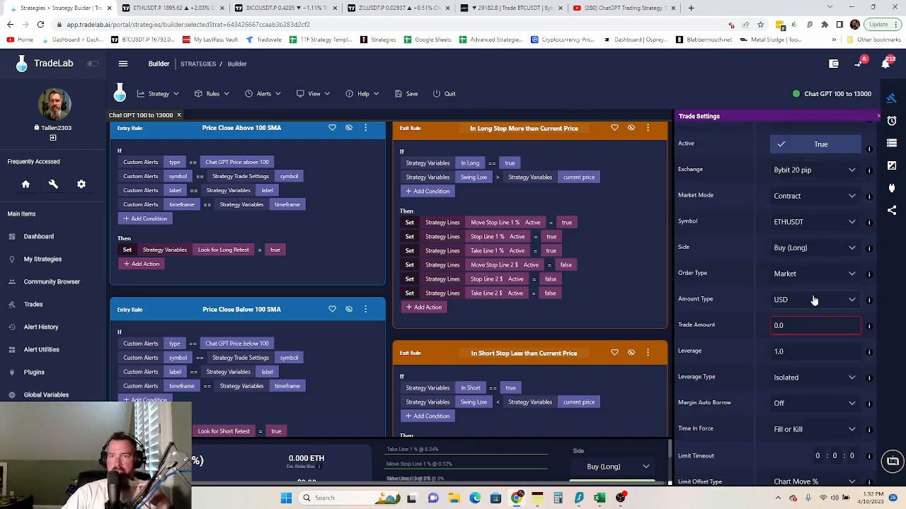
pyautogui.click(794, 306)
pyautogui.click(795, 323)
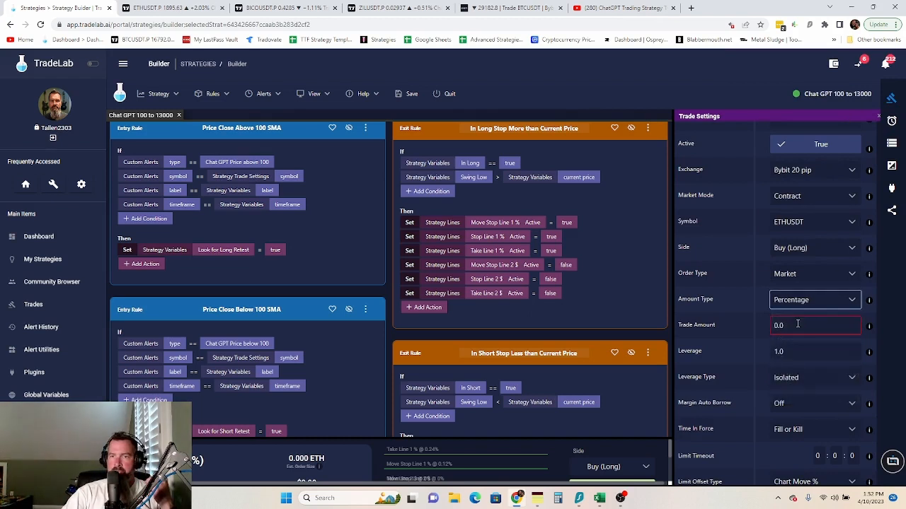
pyautogui.click(779, 325)
pyautogui.moveTo(779, 329); pyautogui.dragTo(761, 336)
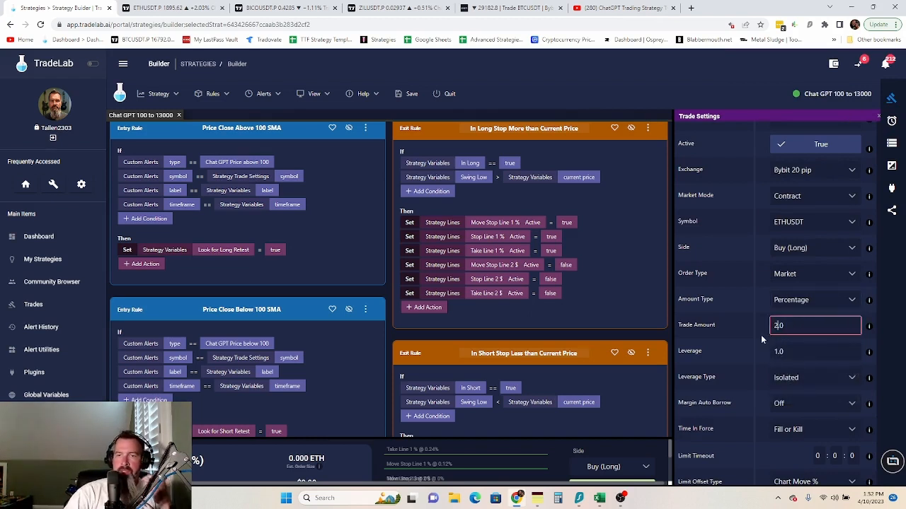
pyautogui.press('Tab')
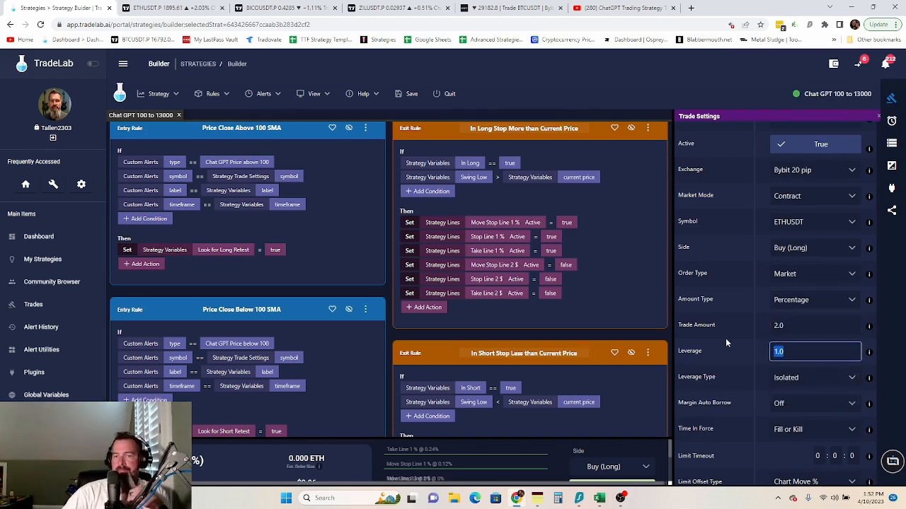
pyautogui.write('5')
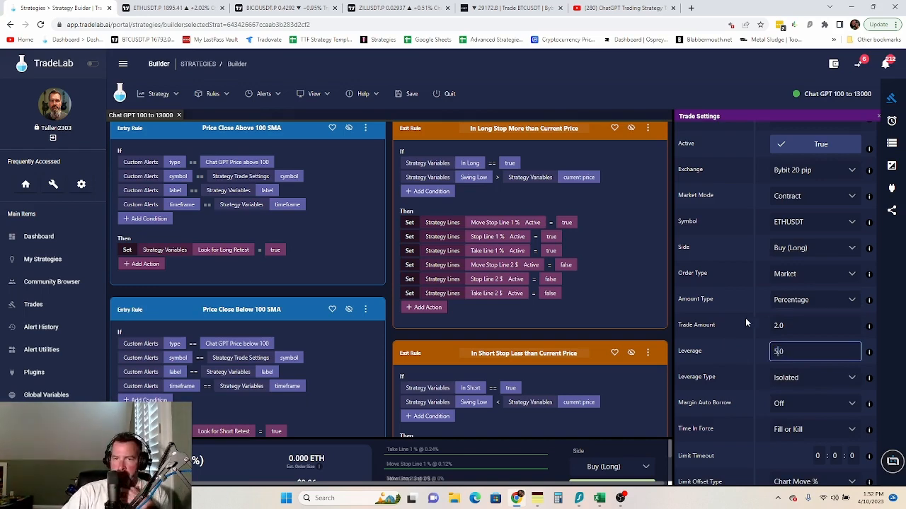
pyautogui.click(718, 331)
# - Briefly check the strategy's sharing options, then return to the trade settings
pyautogui.scroll(-4, 719, 331)
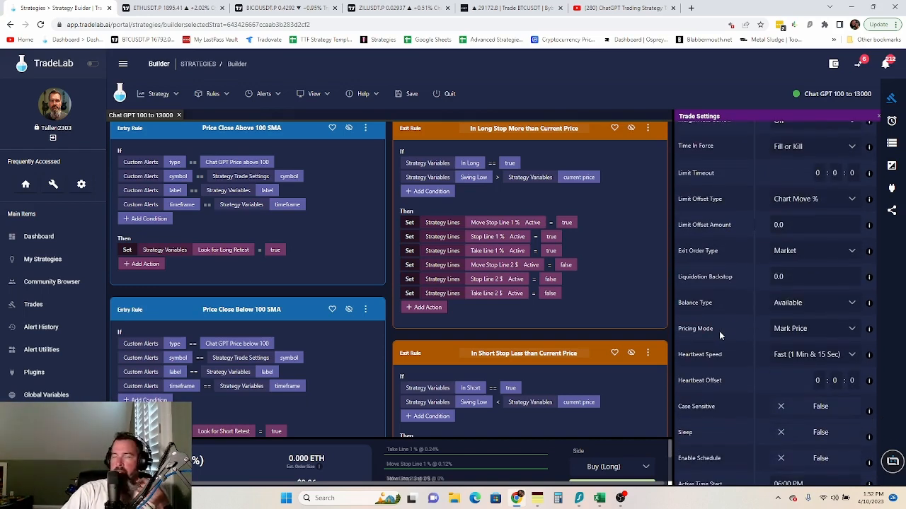
pyautogui.scroll(4, 719, 332)
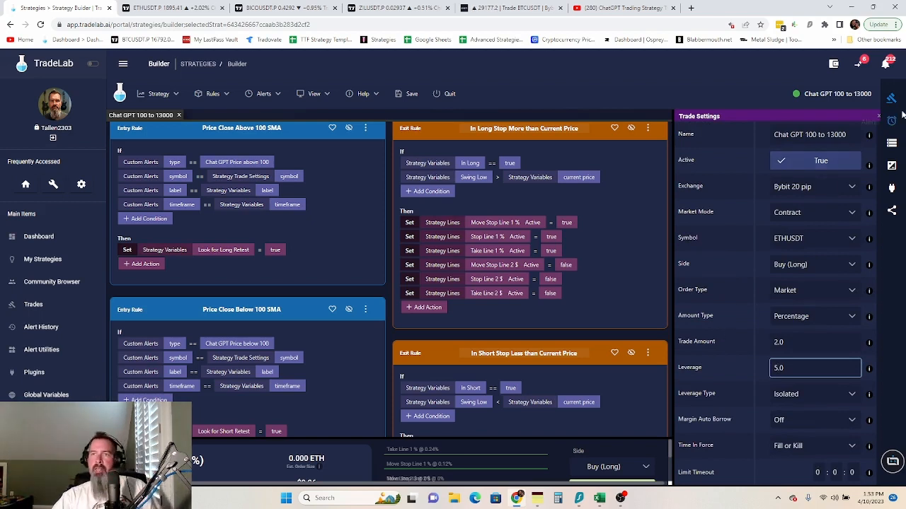
pyautogui.click(890, 212)
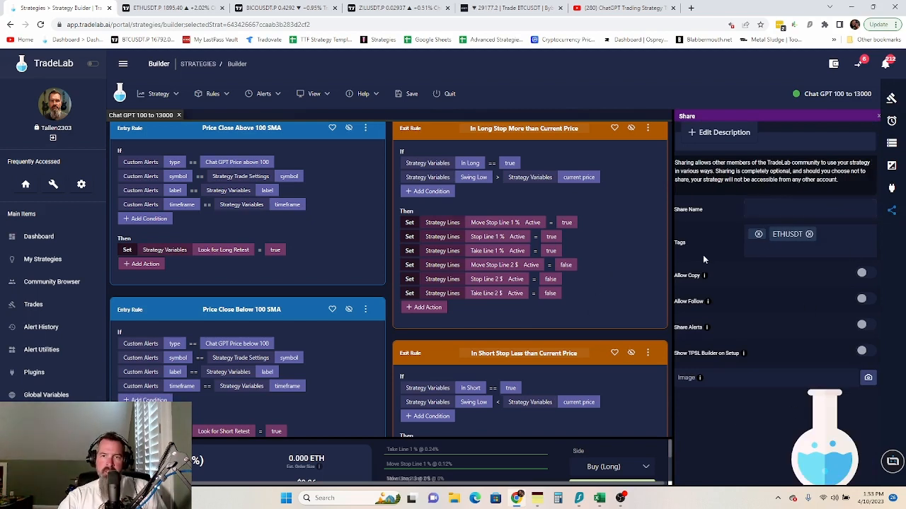
pyautogui.click(890, 101)
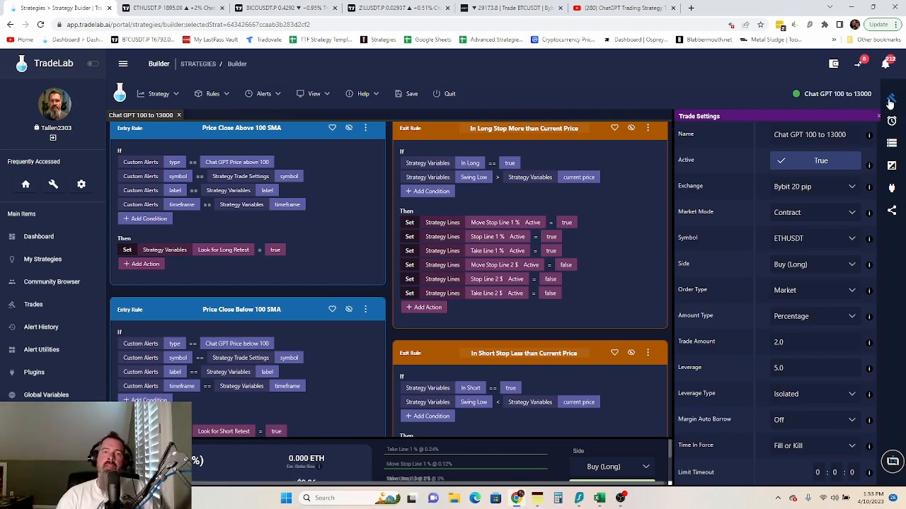
# - Review the strategy's rule cards, then show the ETHUSDT Share panel
pyautogui.scroll(-10, 407, 266)
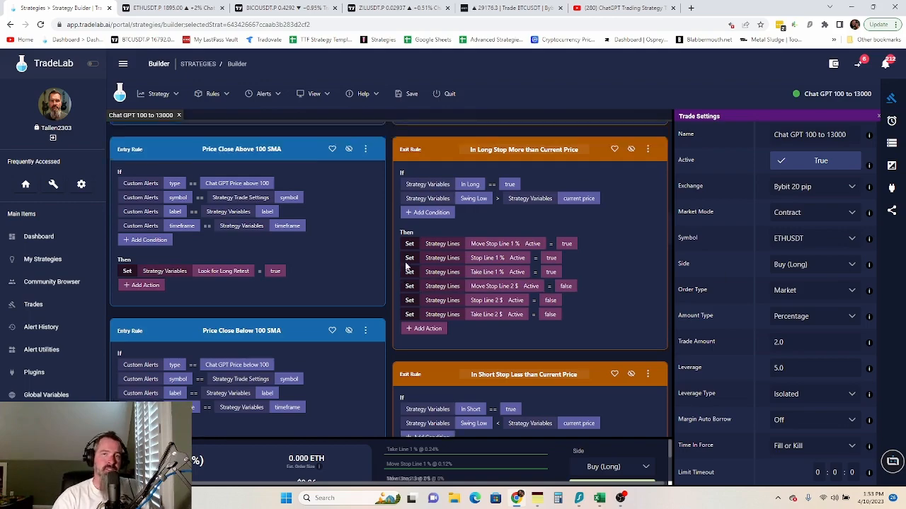
pyautogui.scroll(10, 407, 266)
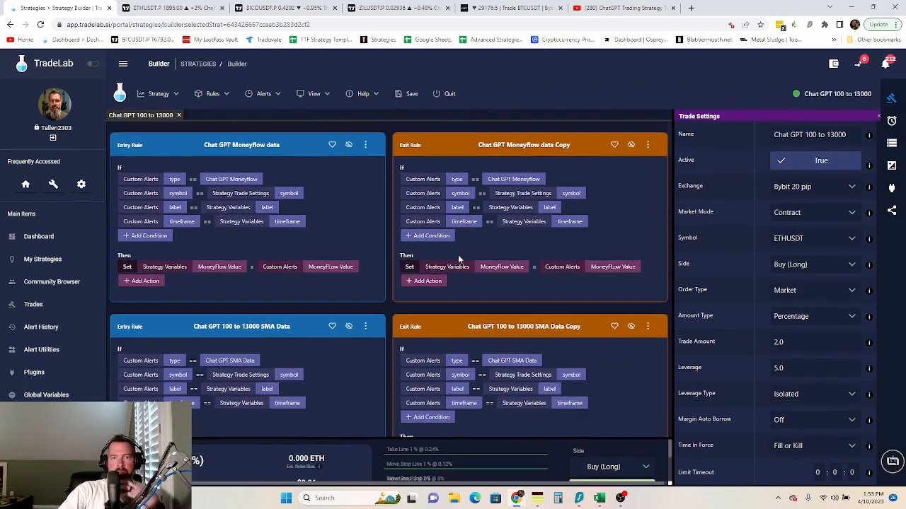
pyautogui.scroll(-10, 503, 251)
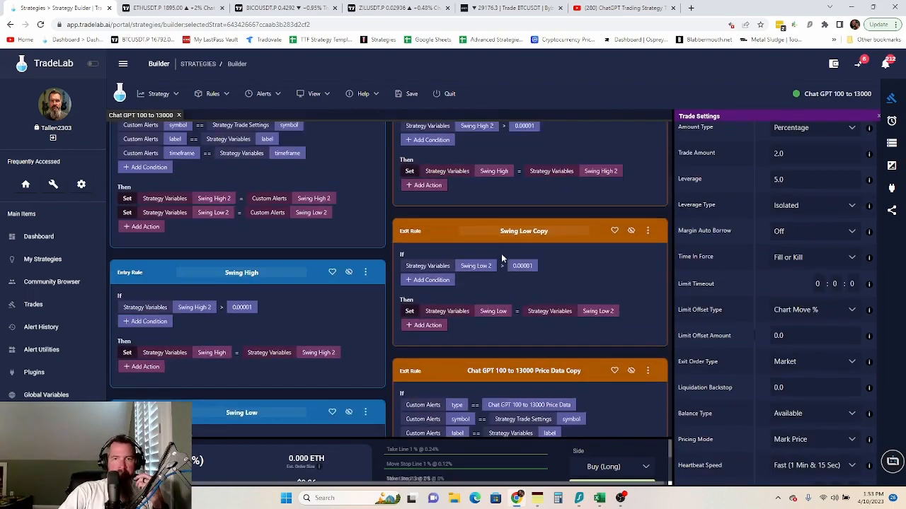
pyautogui.scroll(-10, 496, 262)
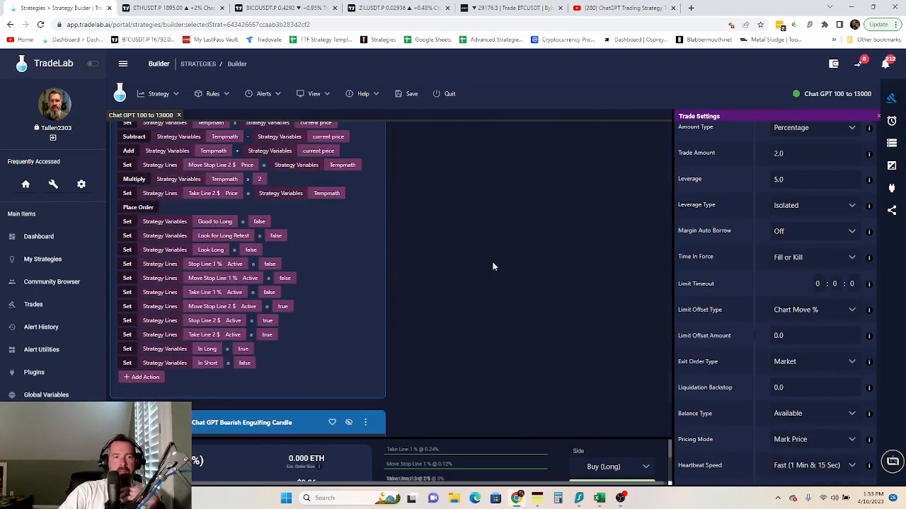
pyautogui.scroll(-8, 493, 266)
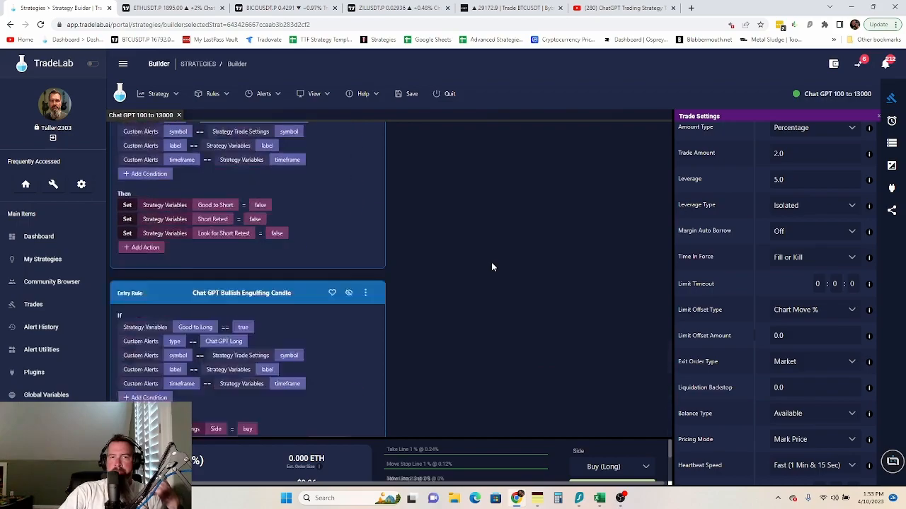
pyautogui.scroll(10, 493, 261)
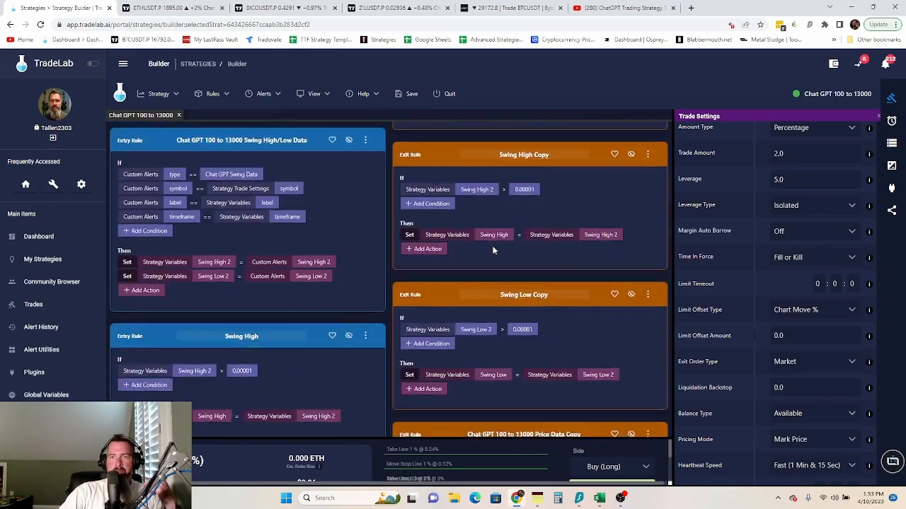
pyautogui.scroll(4, 494, 249)
pyautogui.click(892, 210)
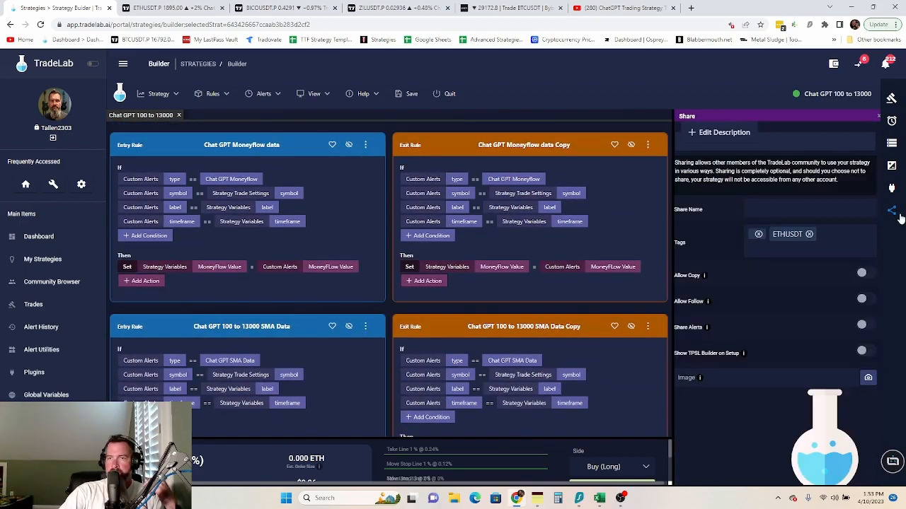
# - Name the shared strategy 'Chat GPT 100 to 13000 TradeIQ' and switch on Allow Copy
pyautogui.click(770, 208)
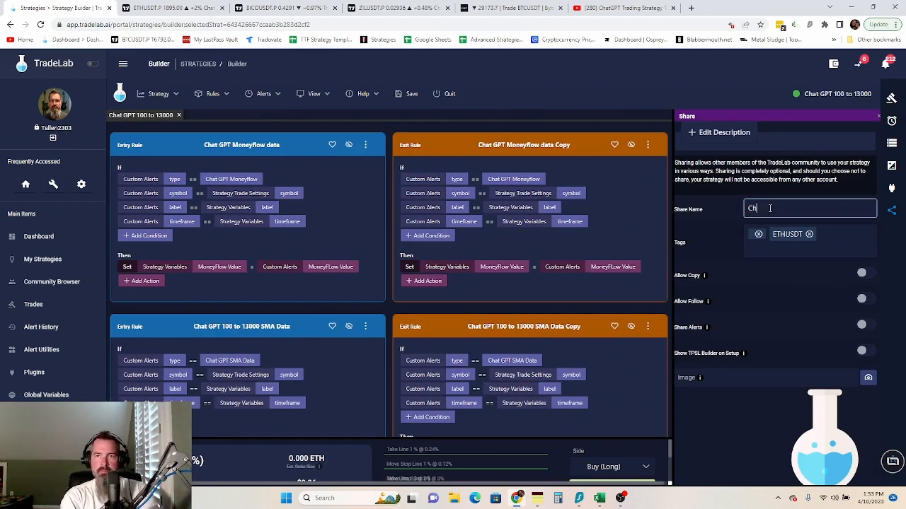
pyautogui.write('Chat GPT ')
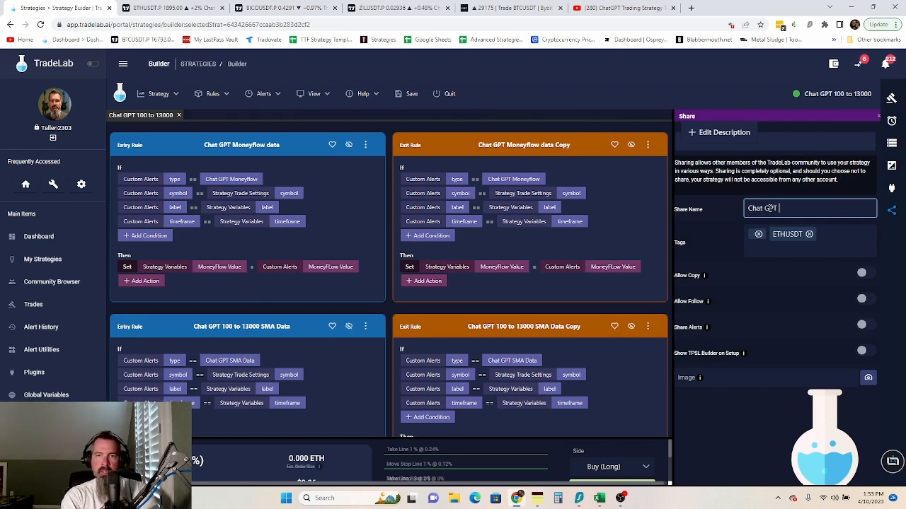
pyautogui.write('100 to')
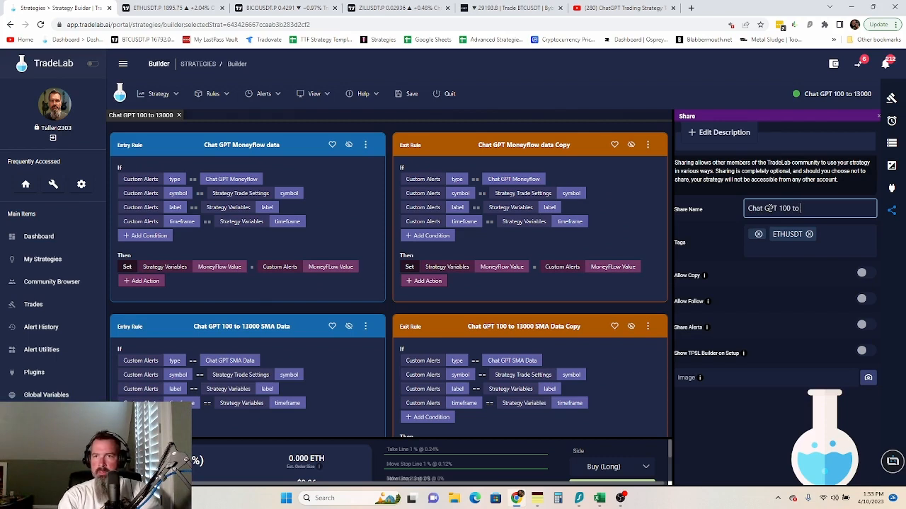
pyautogui.write(' 13000')
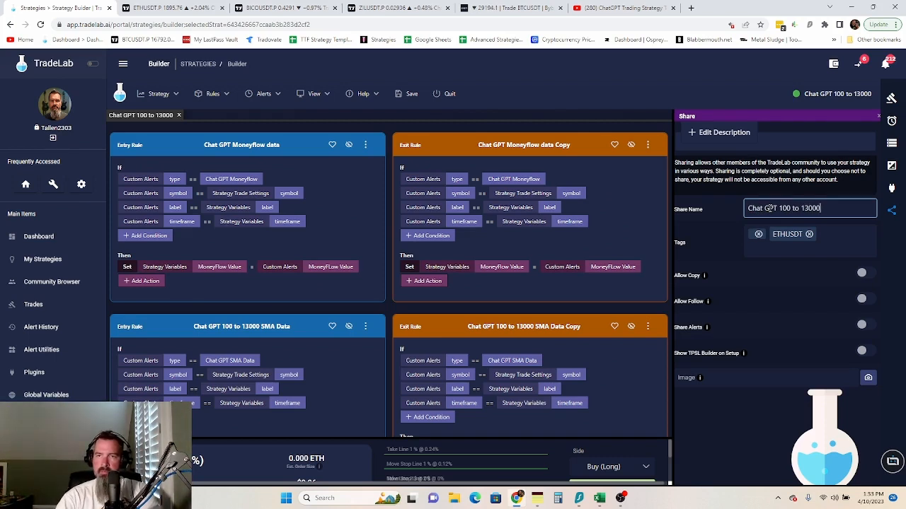
pyautogui.write(' Tradi')
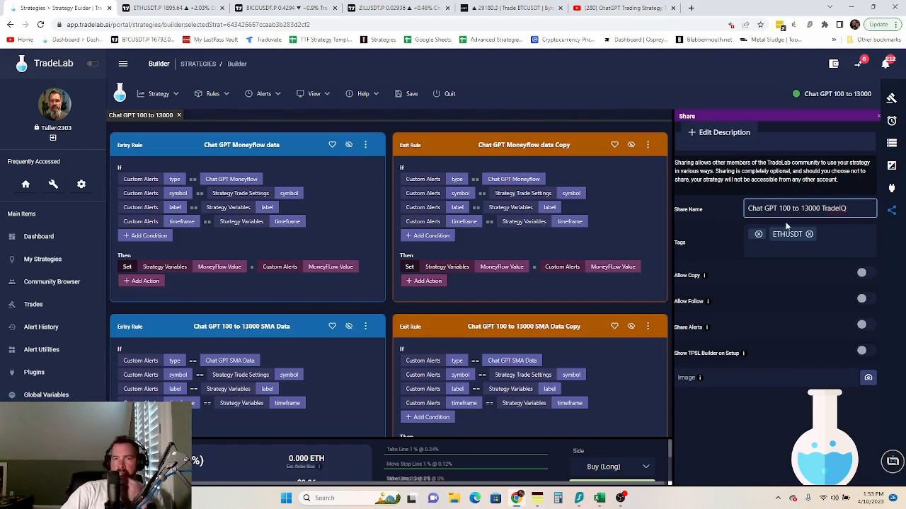
pyautogui.click(866, 274)
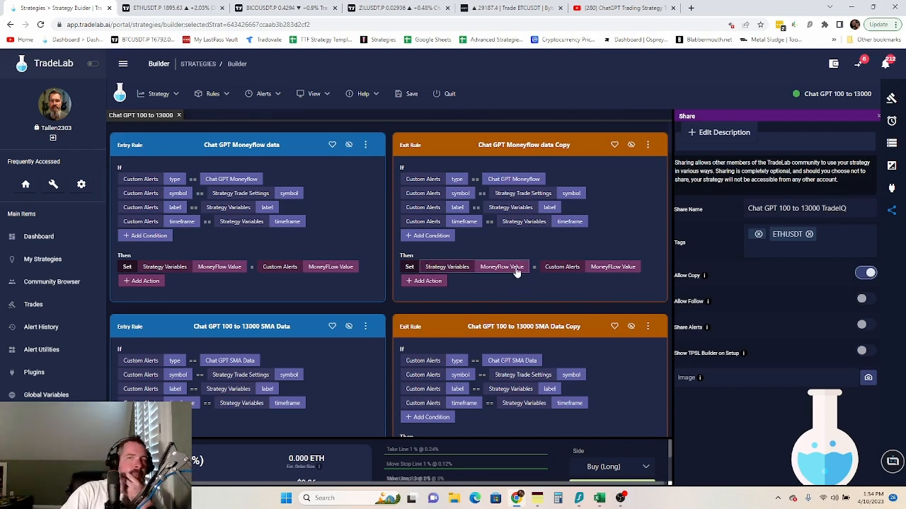
pyautogui.scroll(-15, 465, 289)
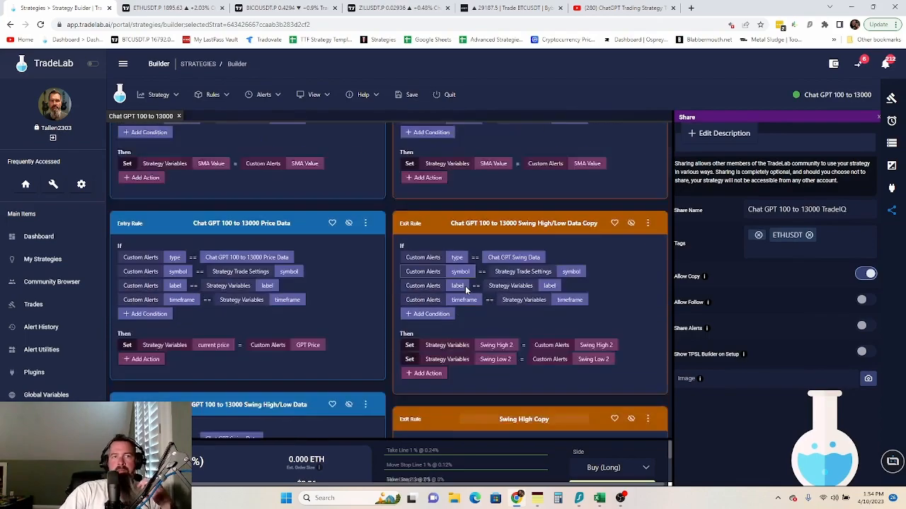
pyautogui.scroll(-10, 466, 289)
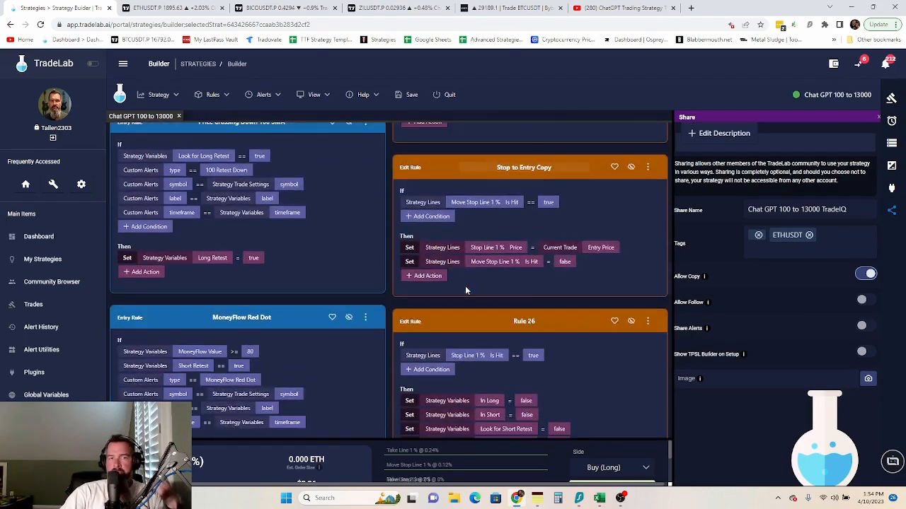
pyautogui.scroll(-12, 466, 290)
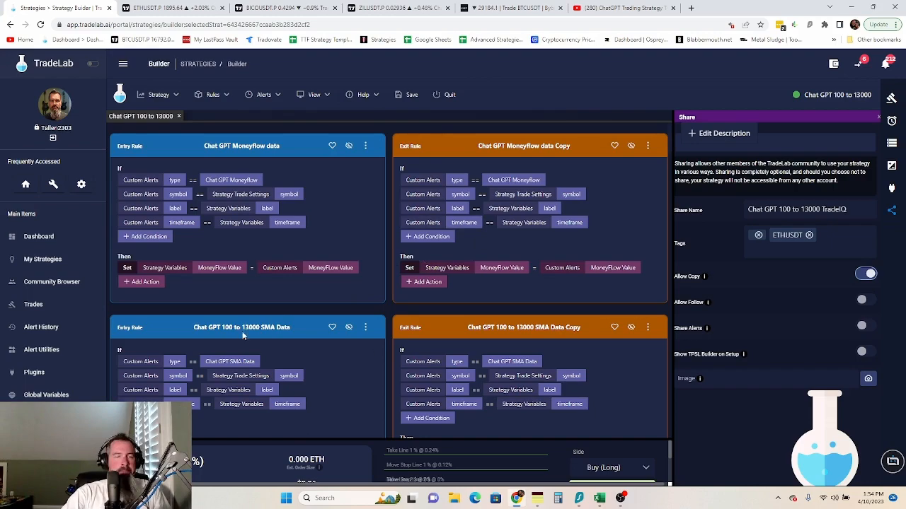
pyautogui.scroll(-10, 362, 340)
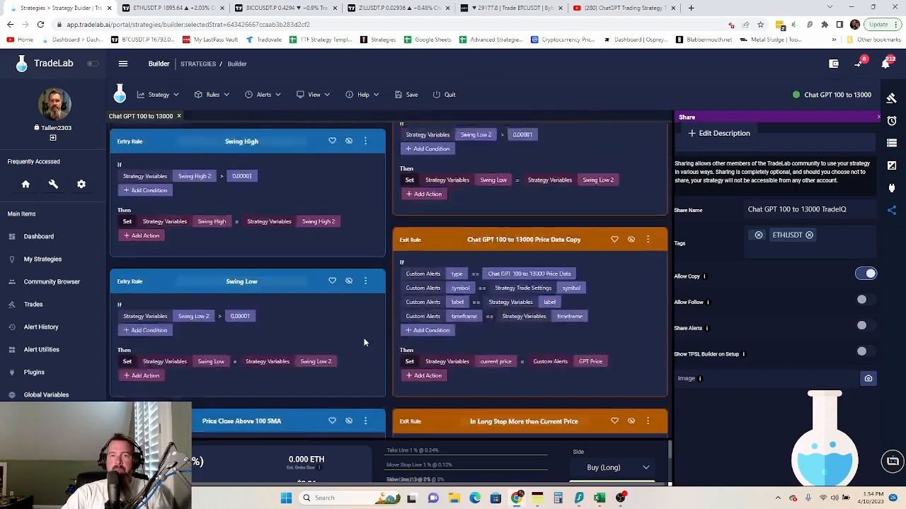
pyautogui.scroll(-5, 365, 342)
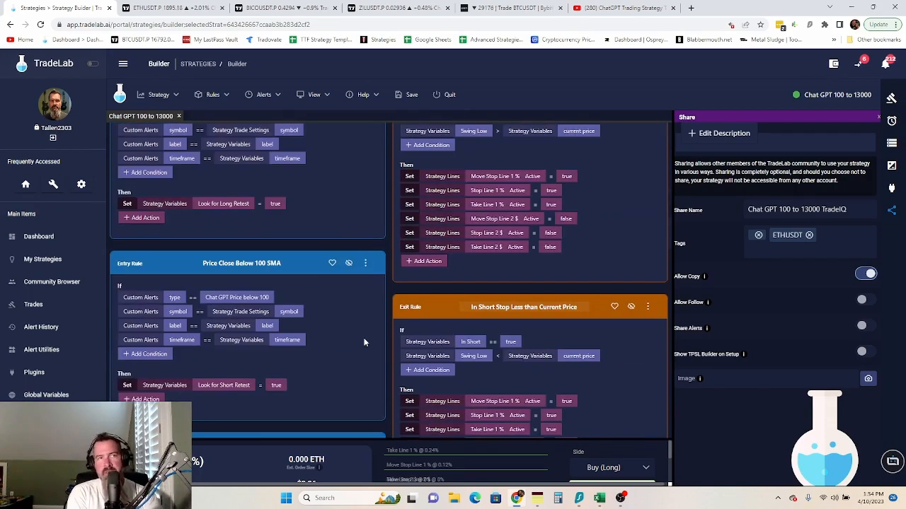